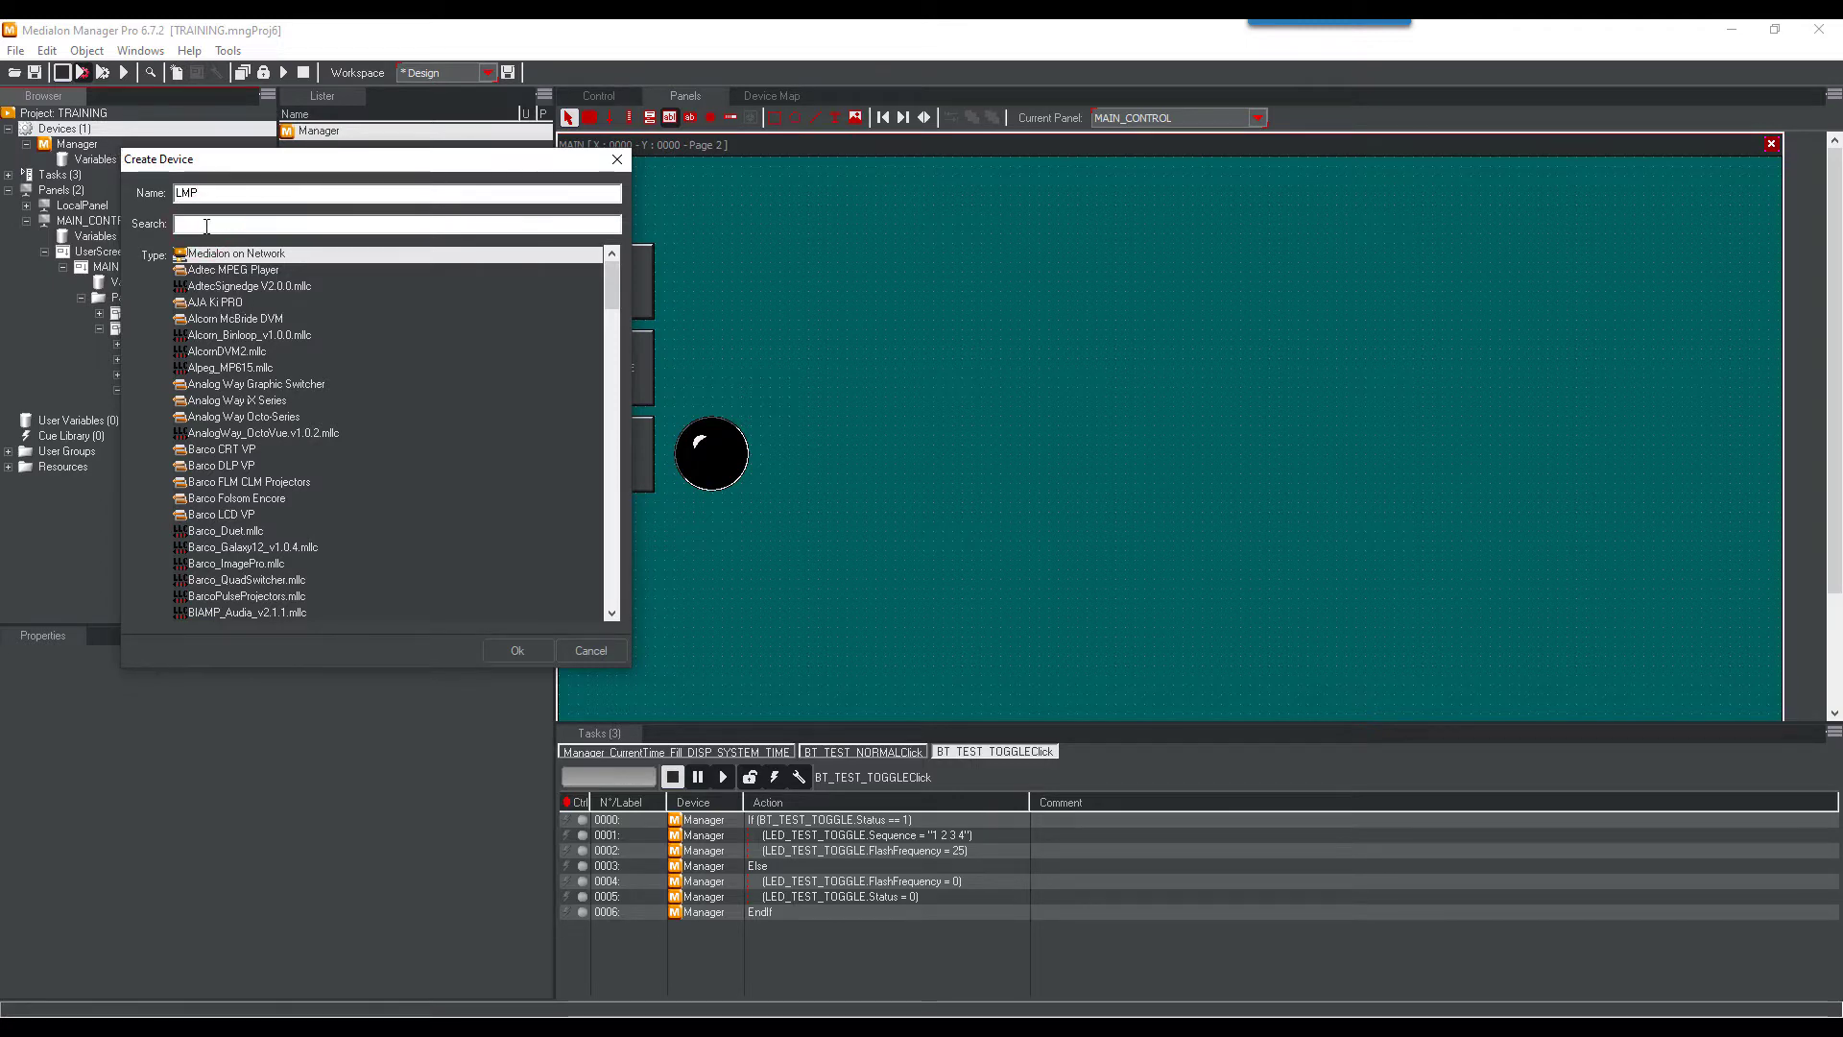
Create the LMP device as a Medialon Local Media Player, with a default video window about 381 × 254 at left 865, top 310
type("LOC")
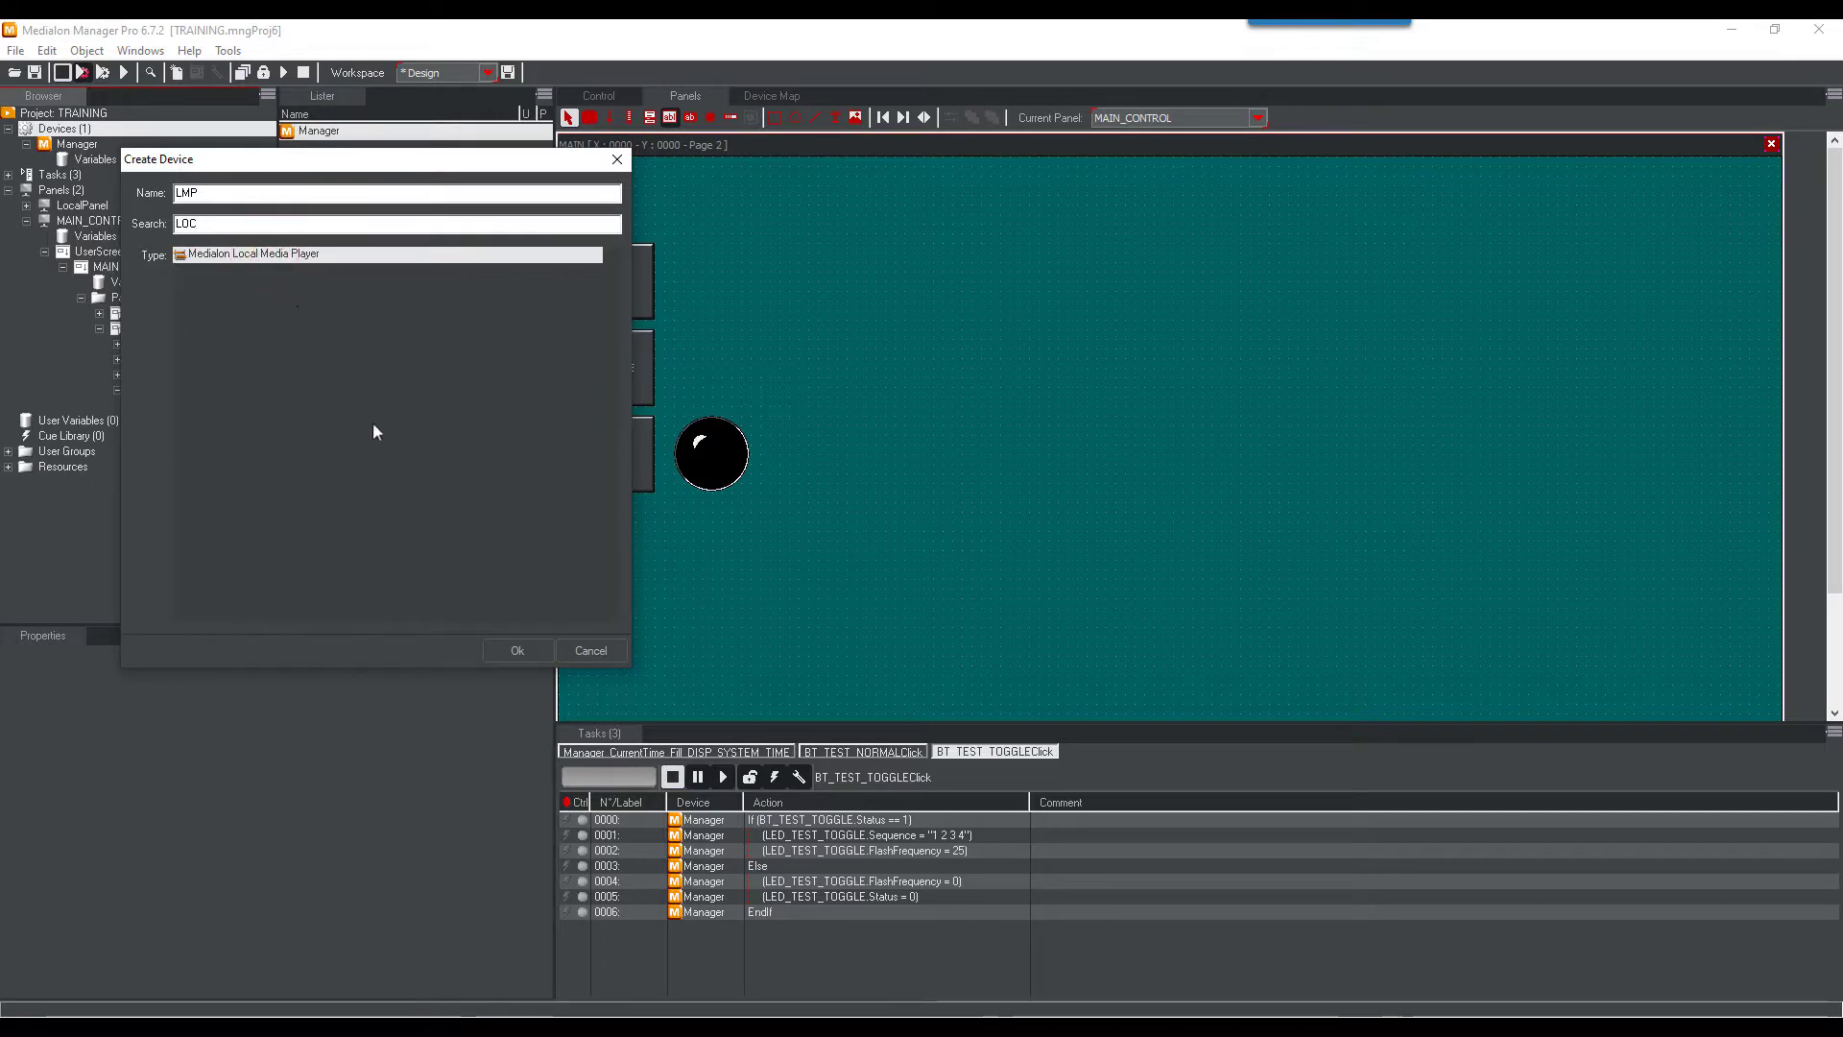
left_click(517, 651)
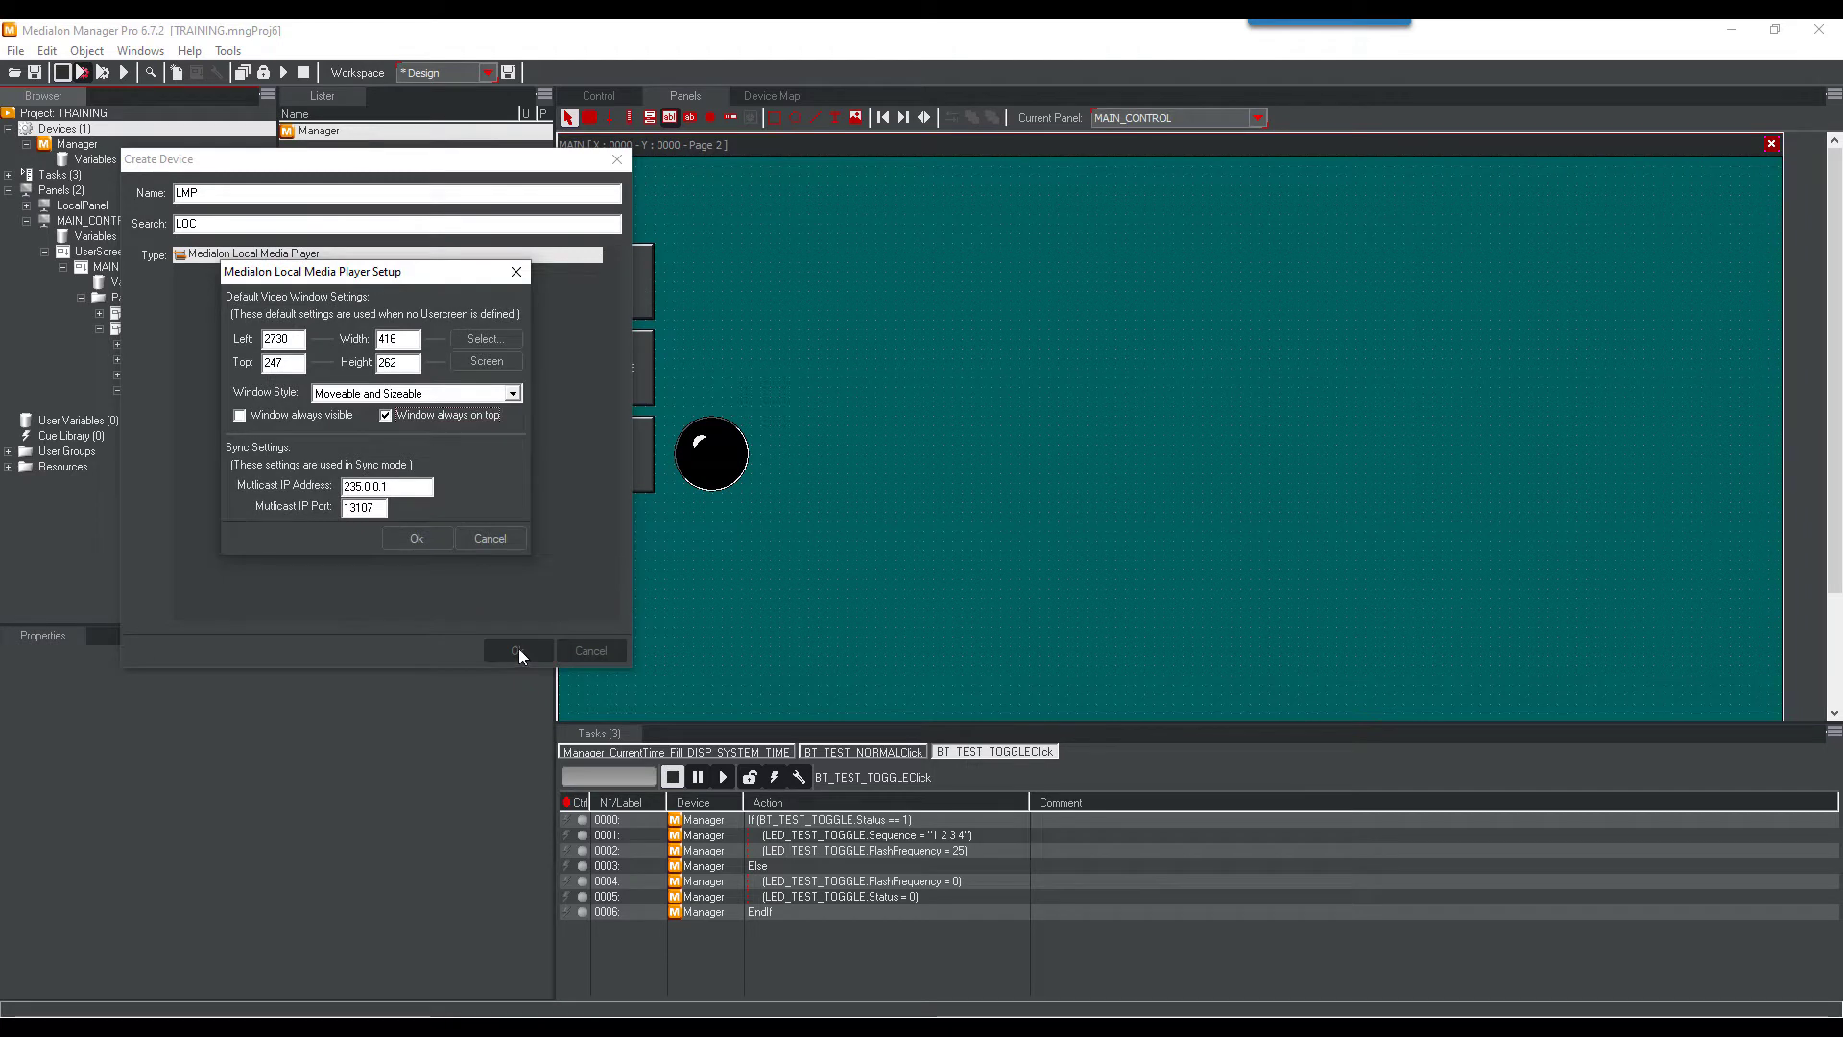
left_click(504, 338)
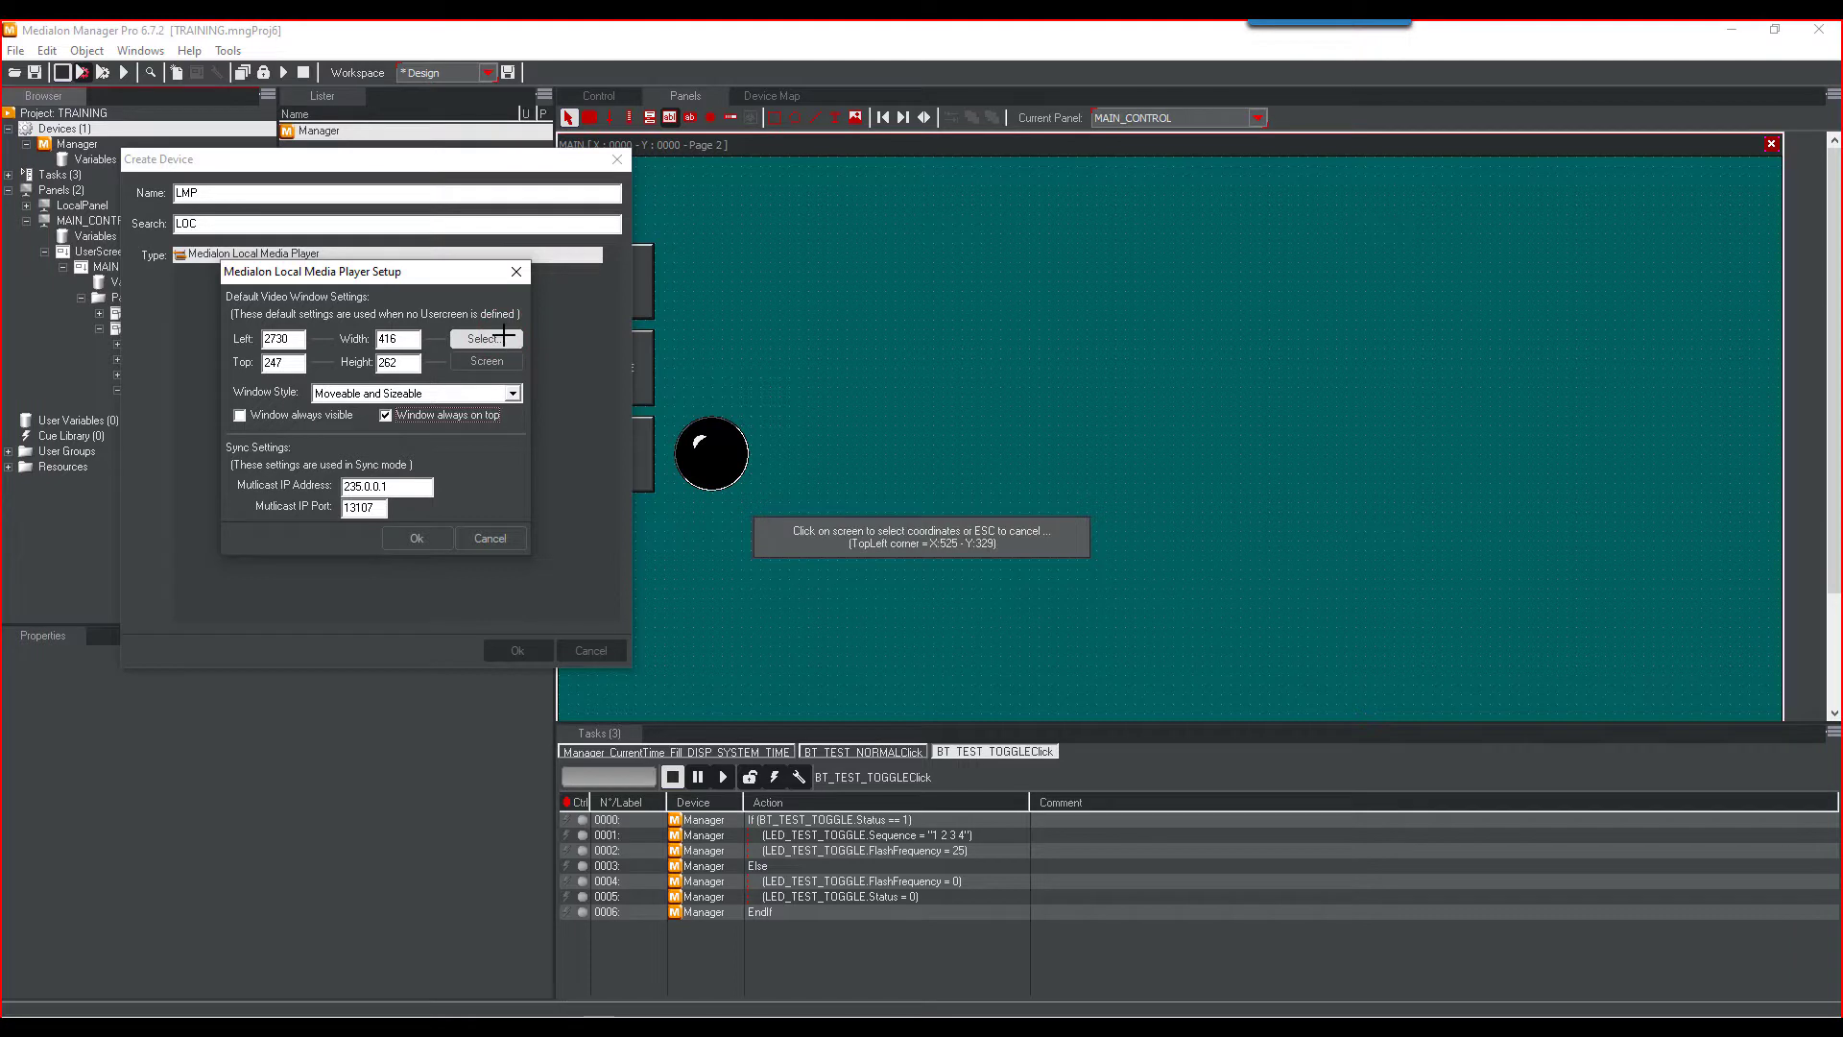
left_click(830, 317)
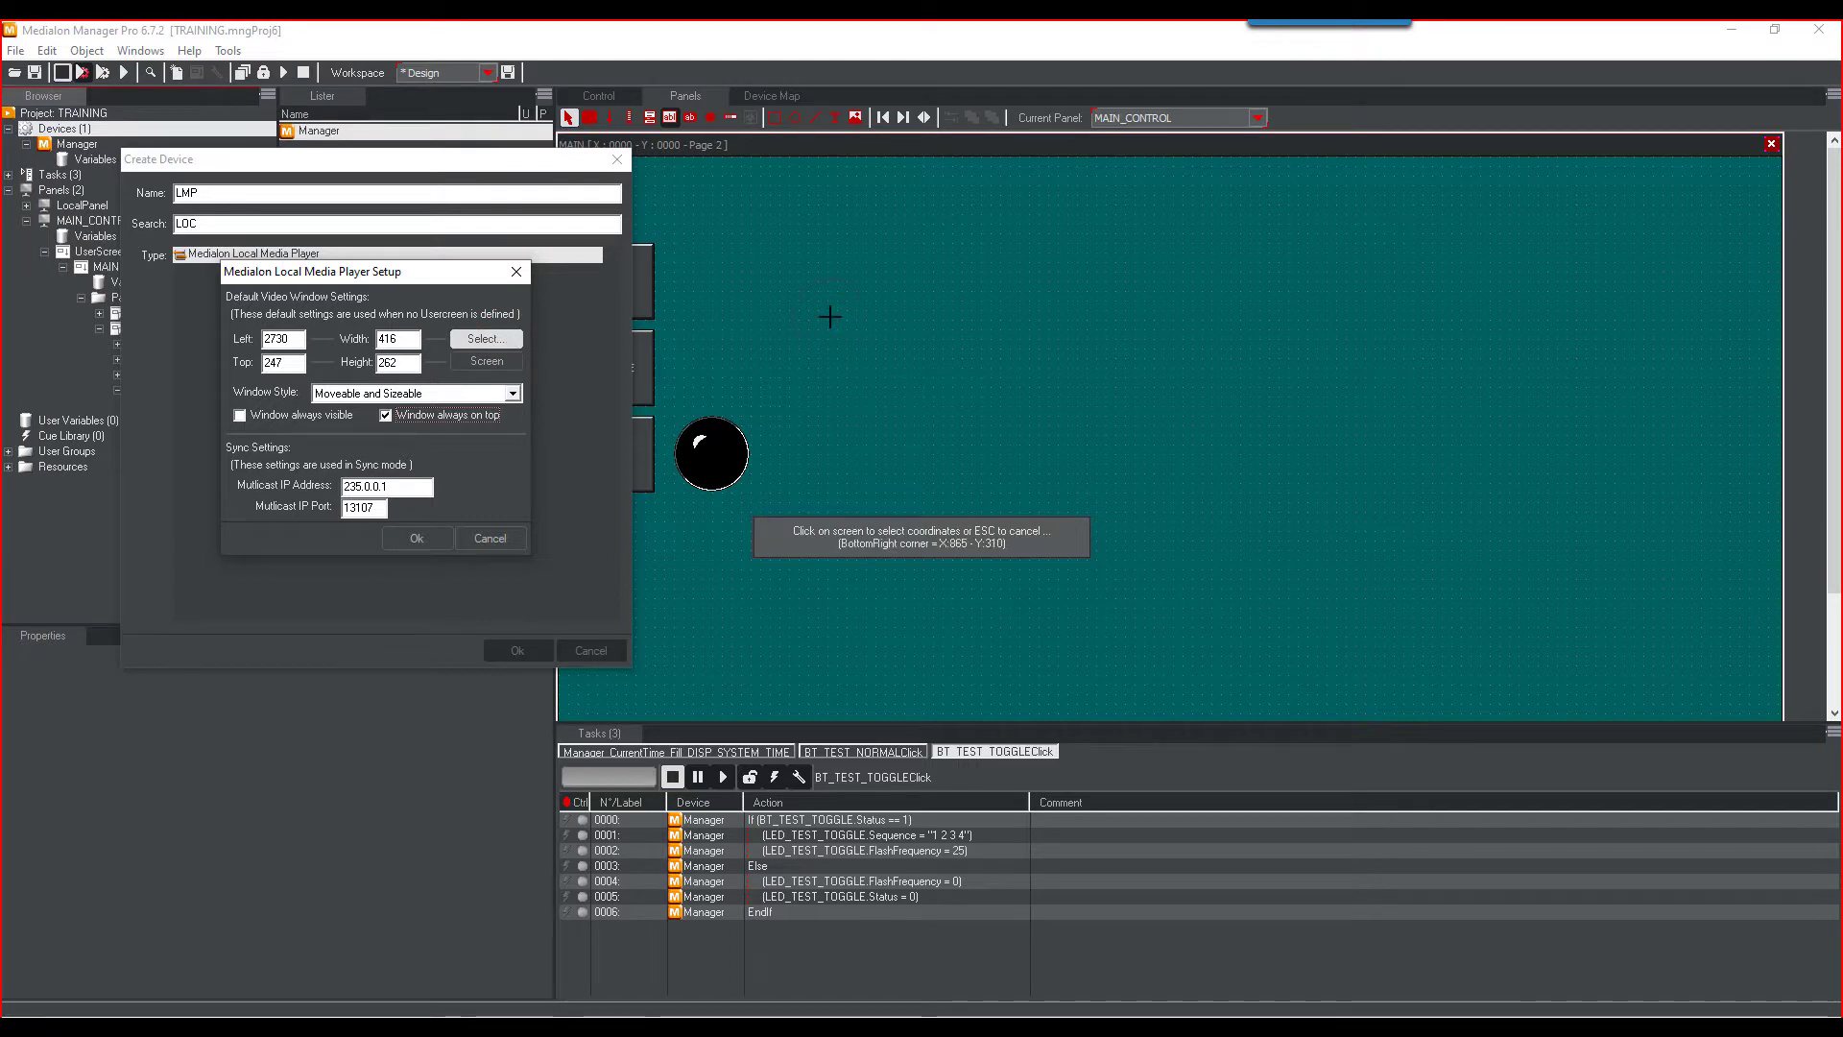
left_click(1197, 562)
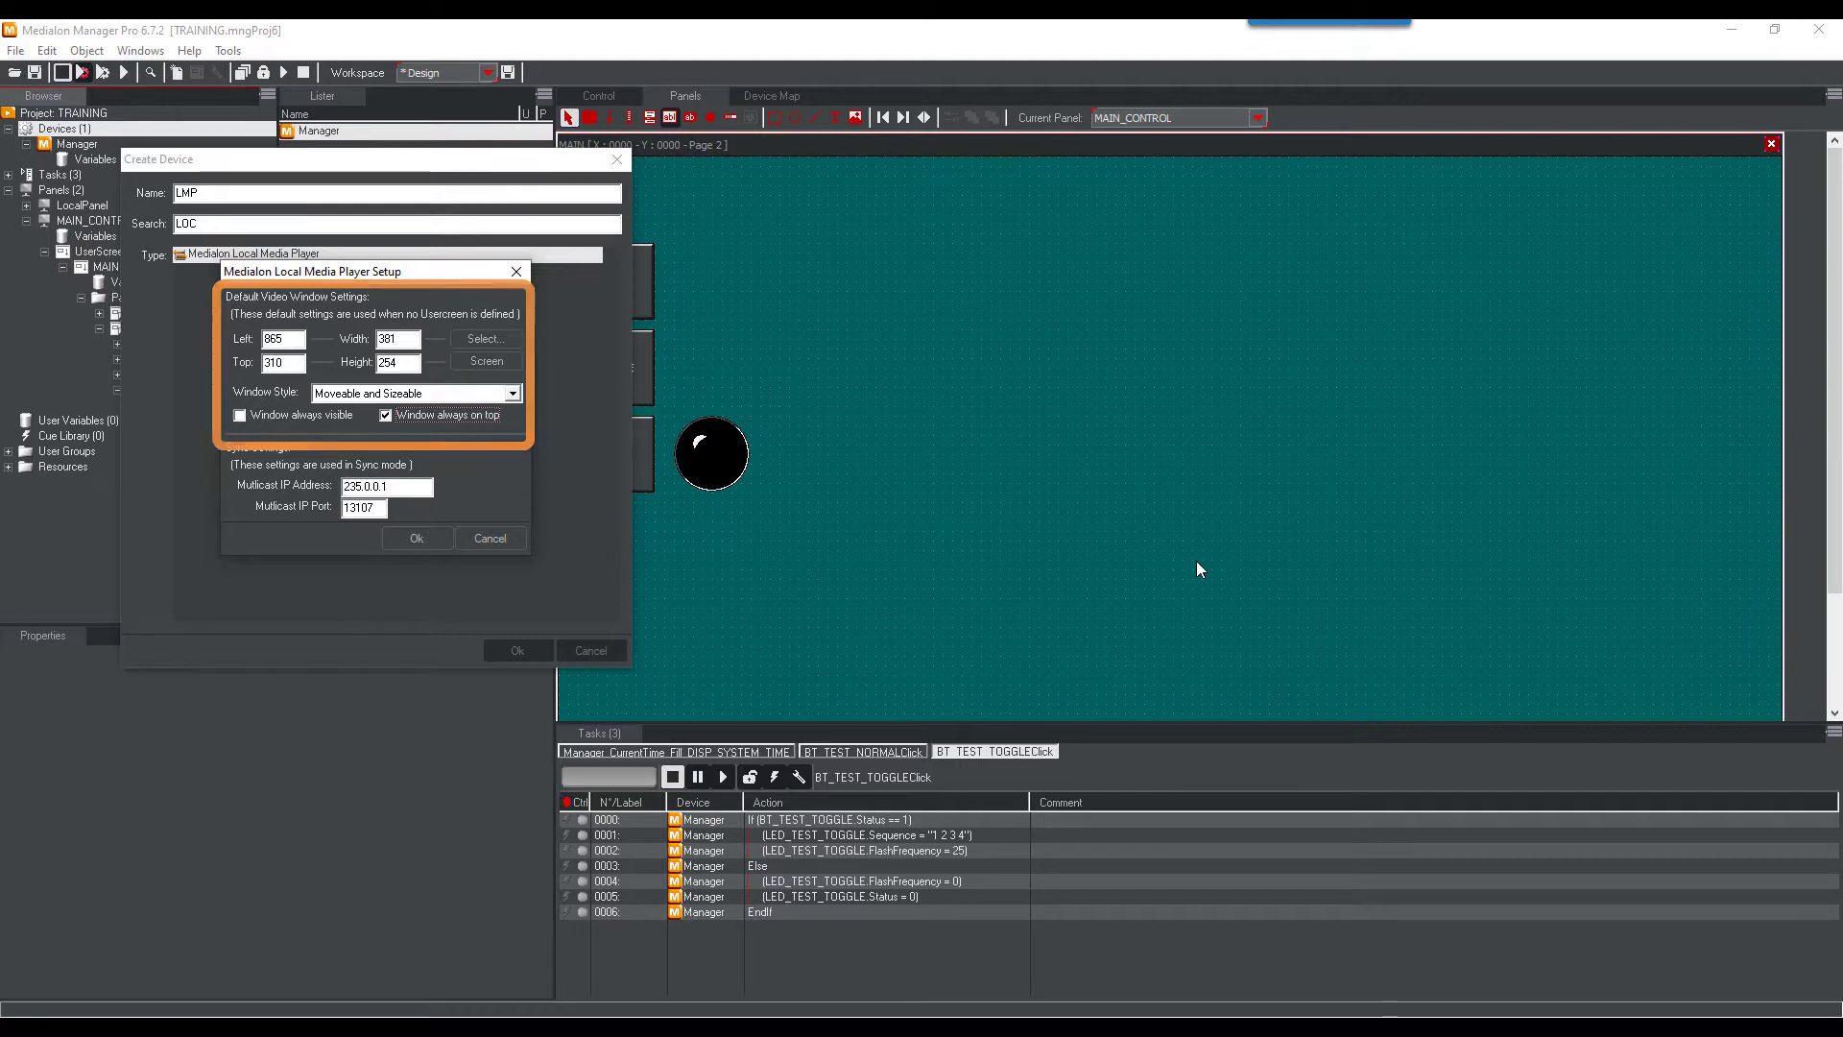
left_click(512, 393)
left_click(477, 429)
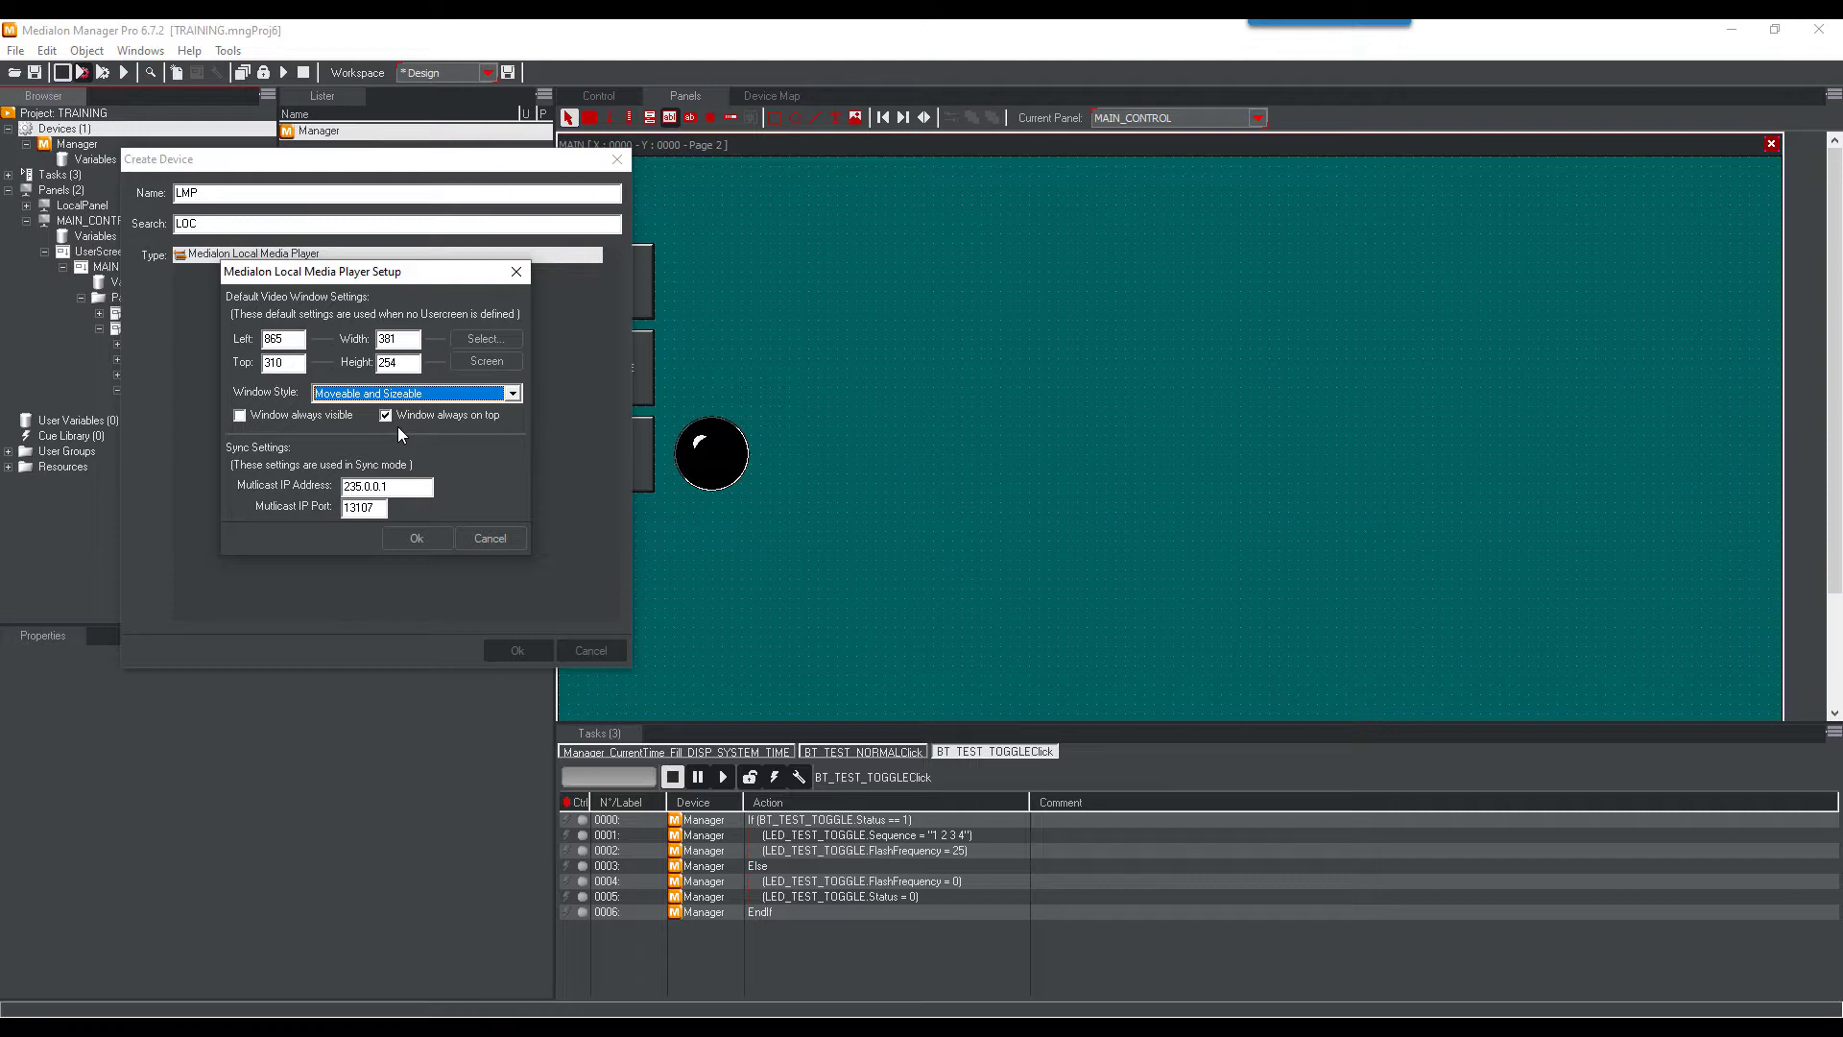
left_click(428, 543)
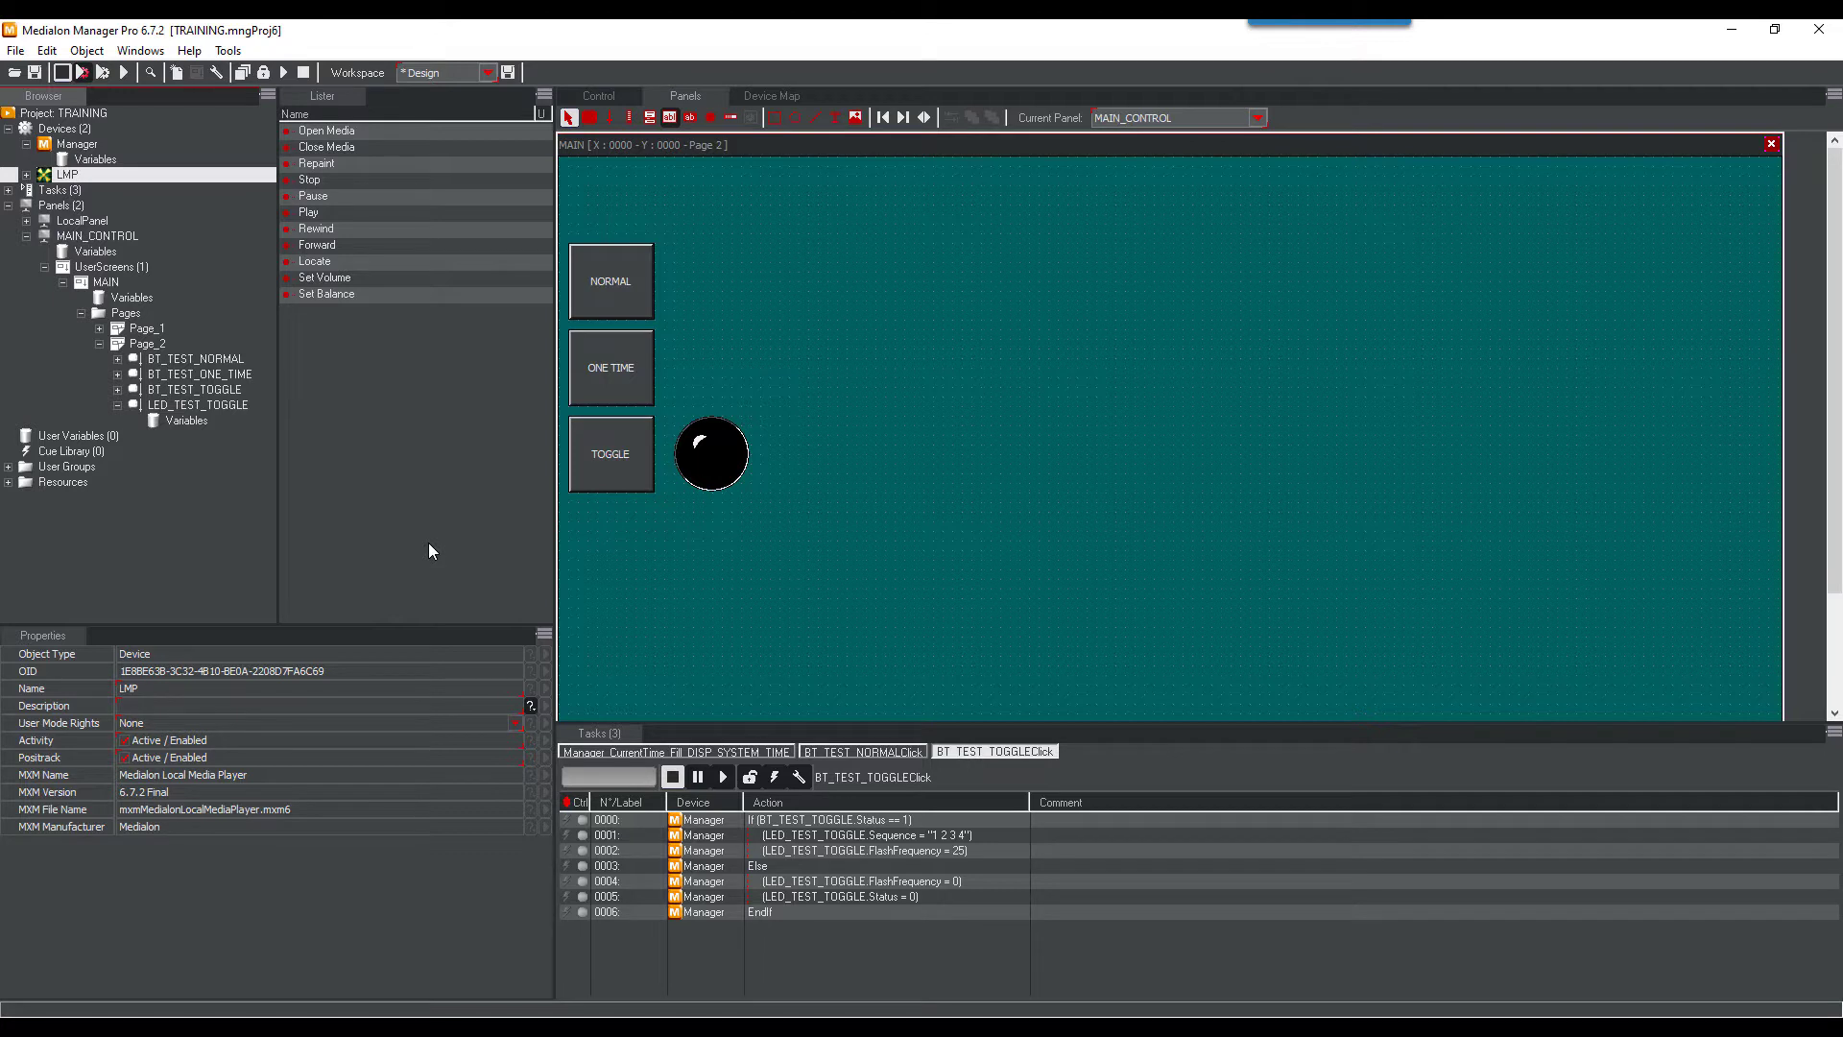
Display the variables of the LMP device and widen the list enough to read their values
left_click(27, 177)
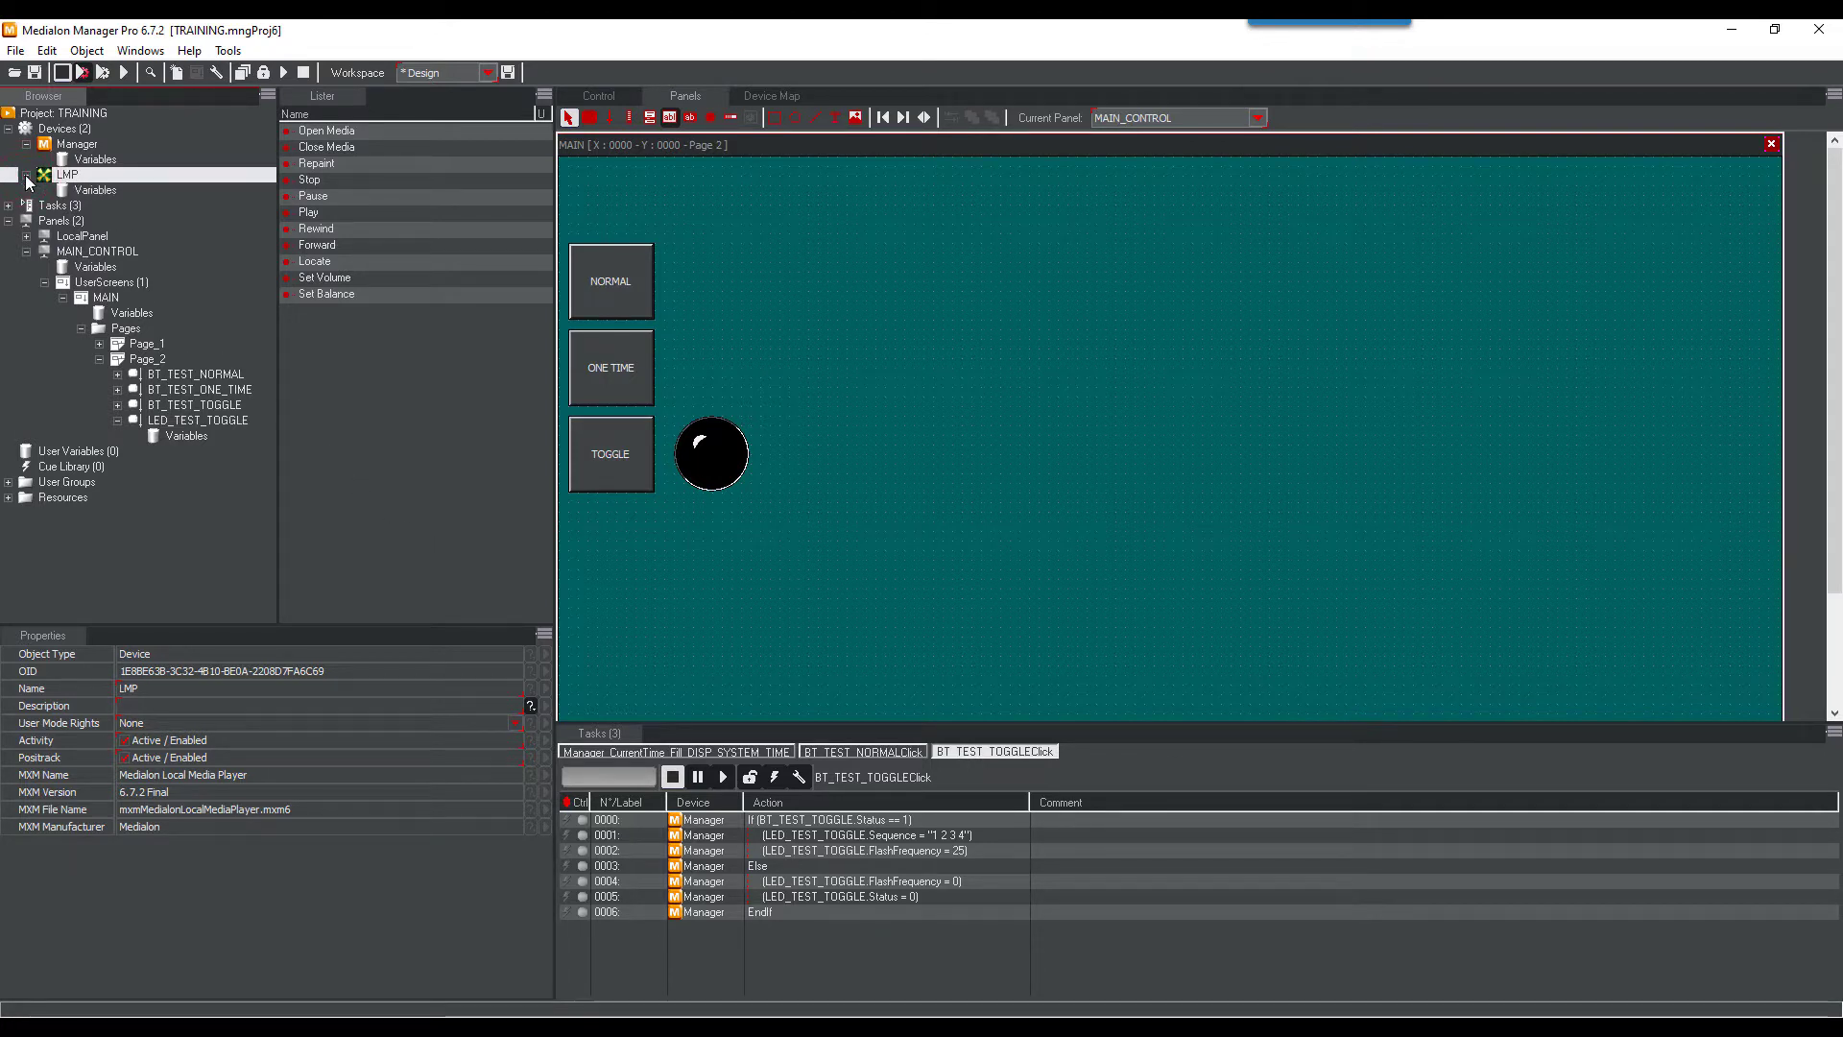
left_click(59, 189)
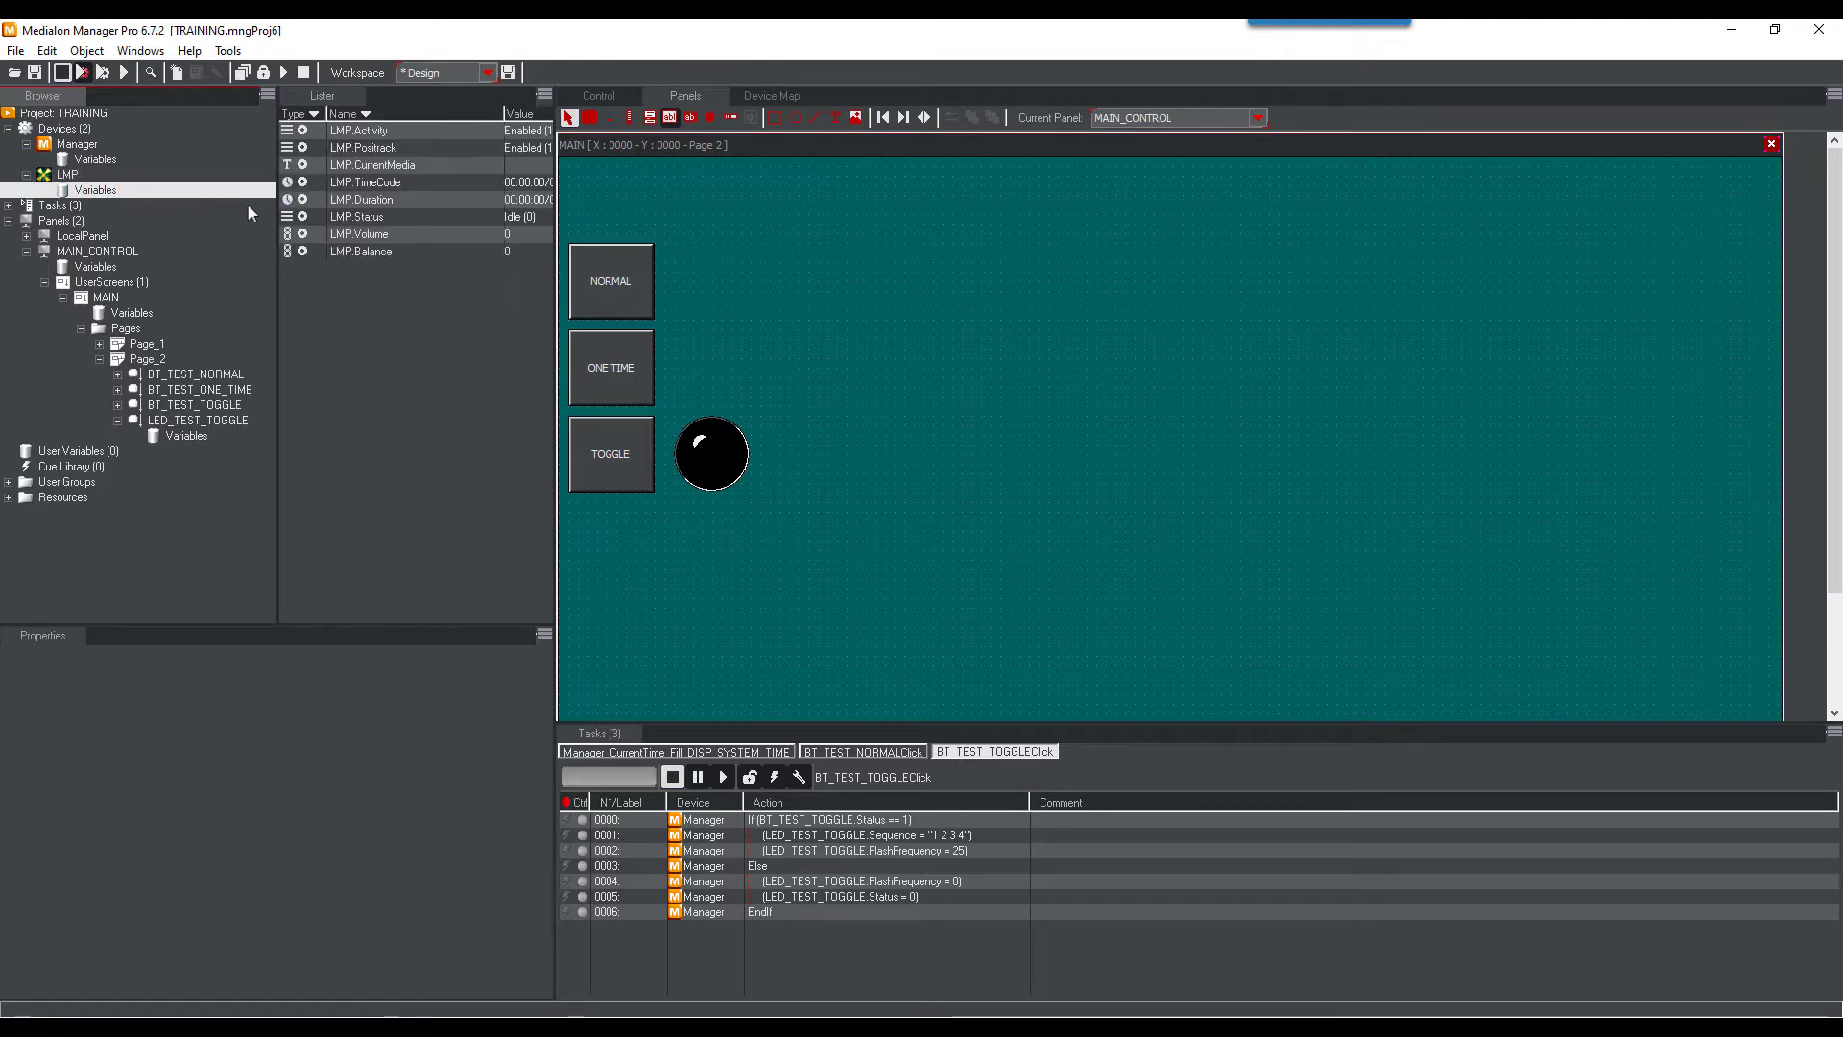
left_click_drag(553, 240, 668, 241)
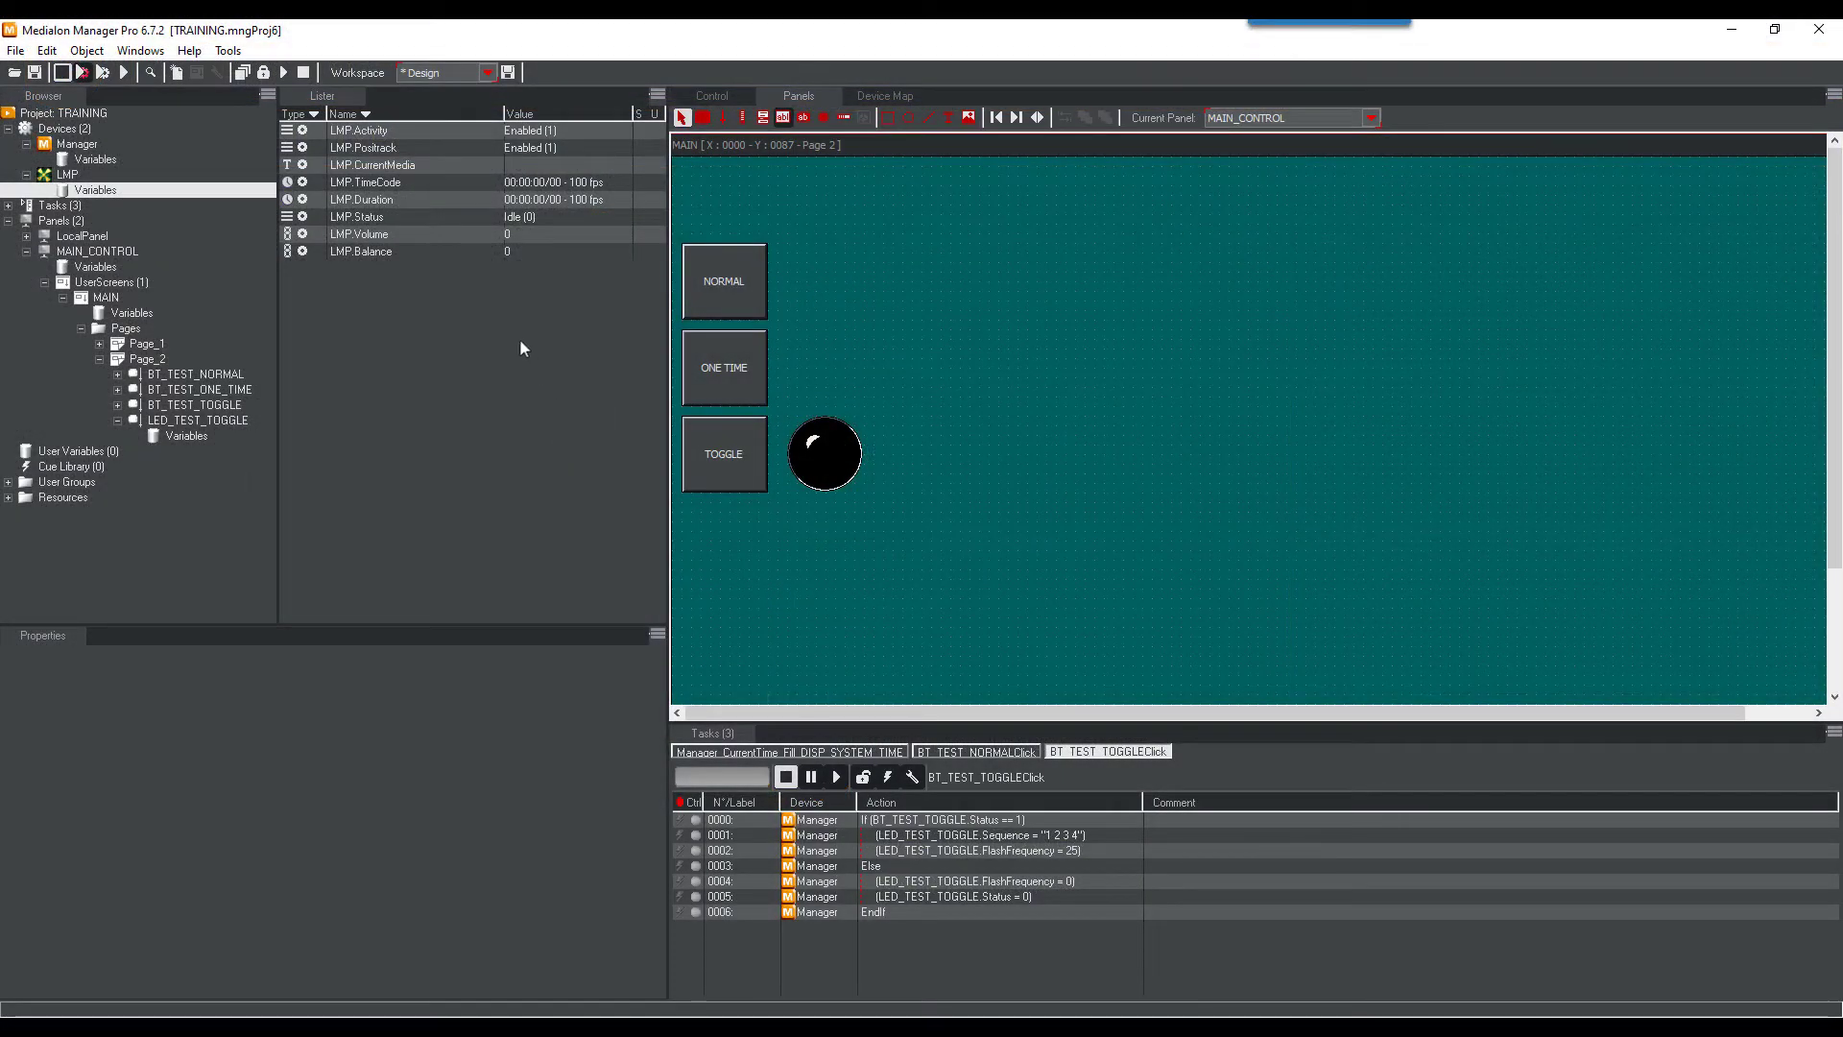
Set the current value of the LMP.Status variable to Ready
left_click(463, 219)
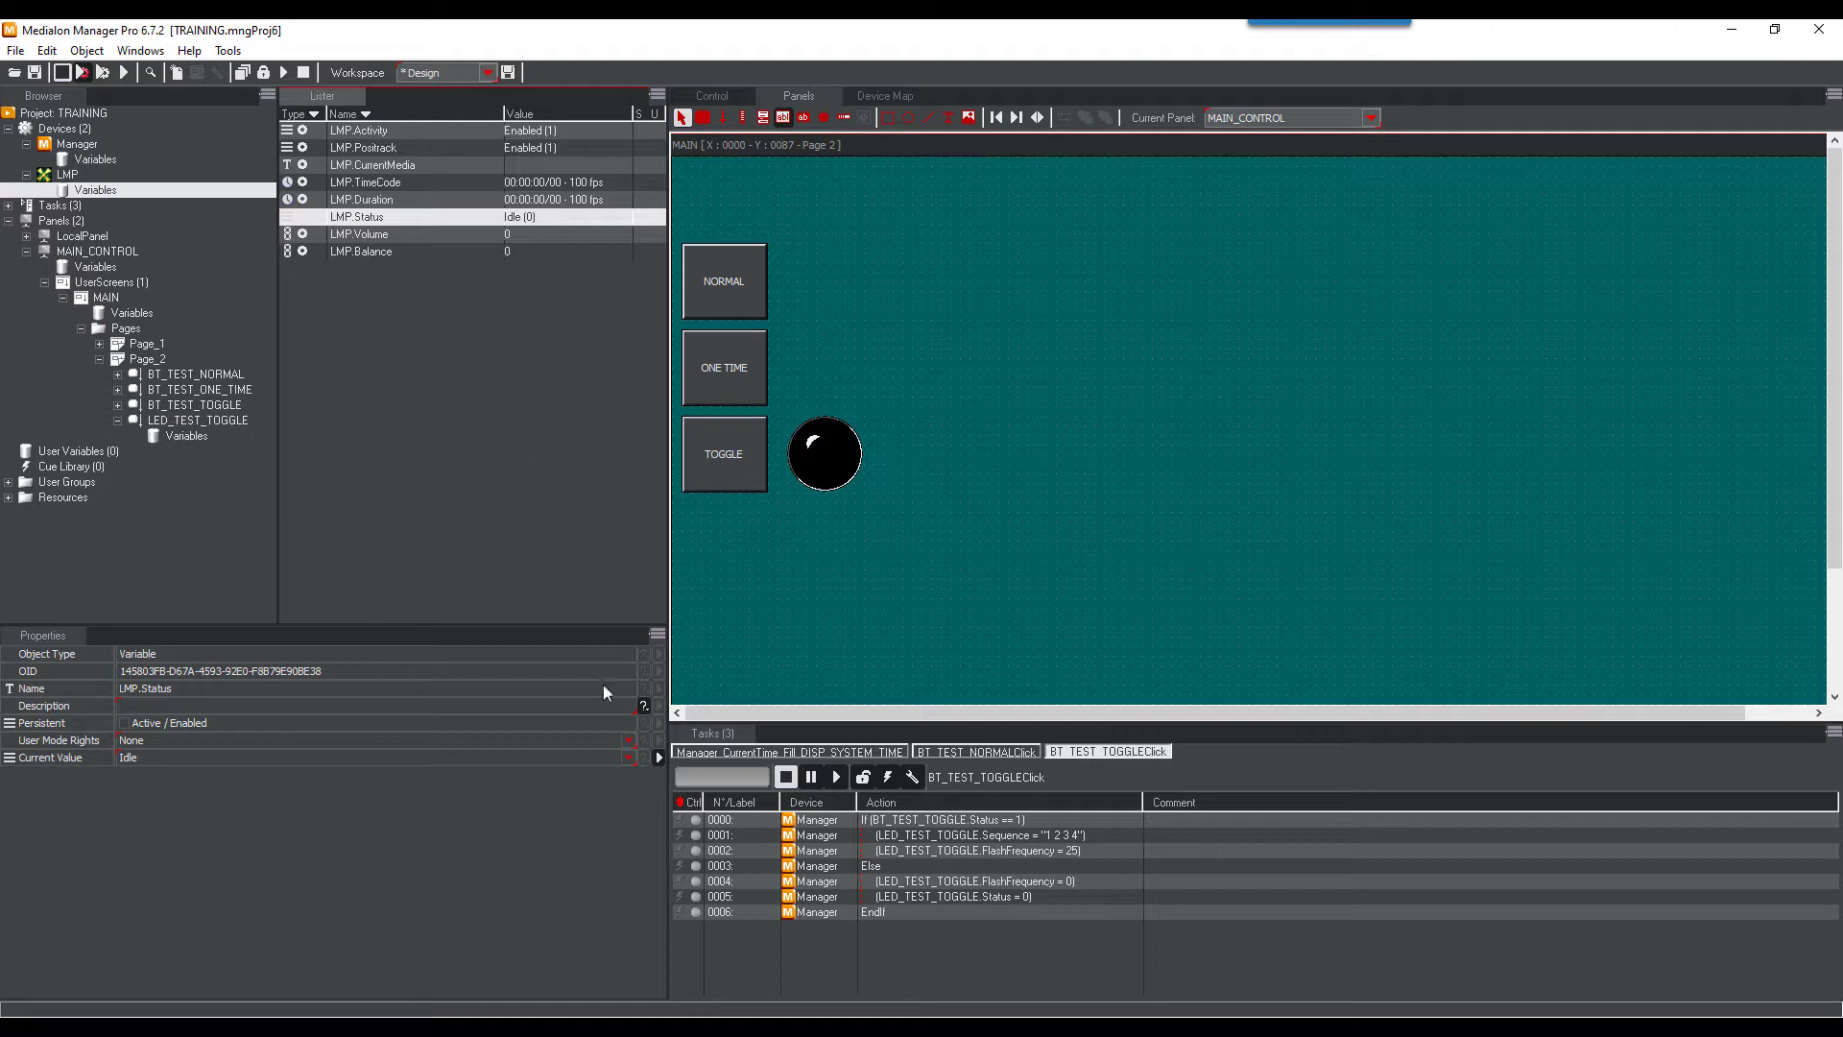
left_click(629, 760)
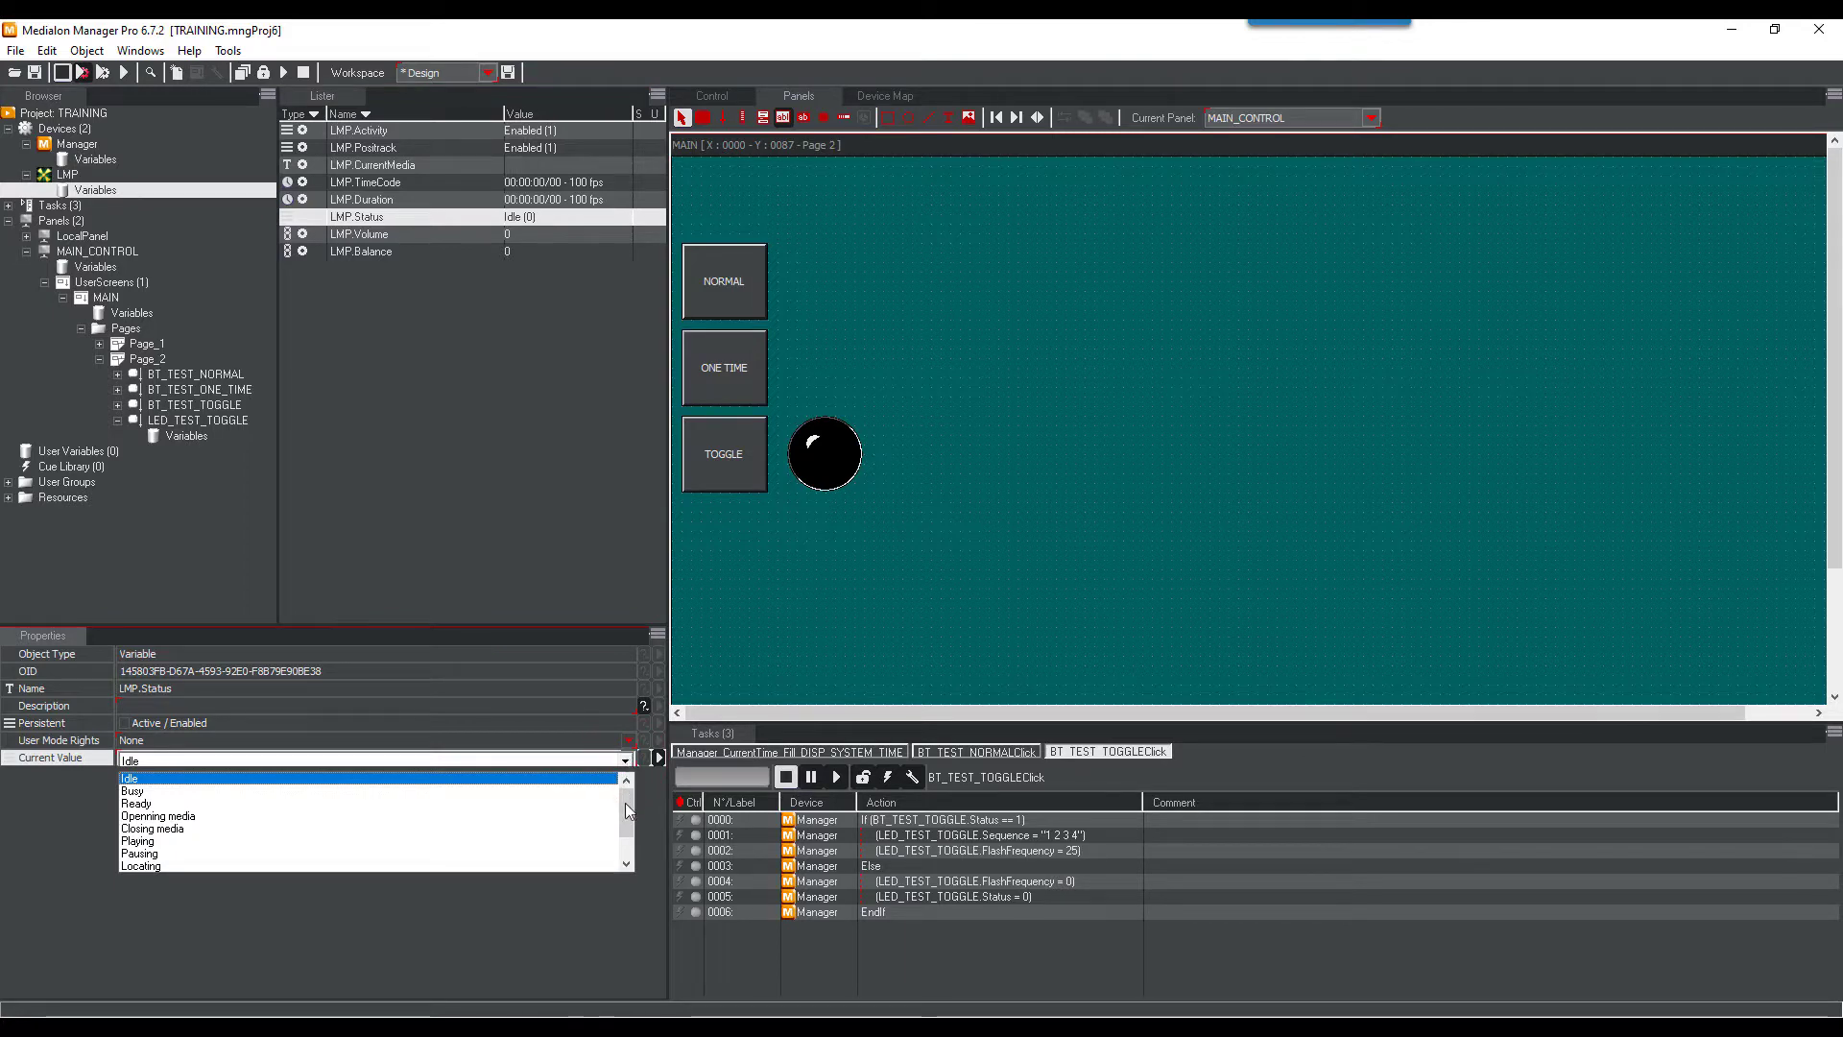
scroll(625, 822, "down", 1)
mouse_move(625, 823)
left_mouse_down()
mouse_move(625, 850)
mouse_move(629, 806)
left_mouse_up()
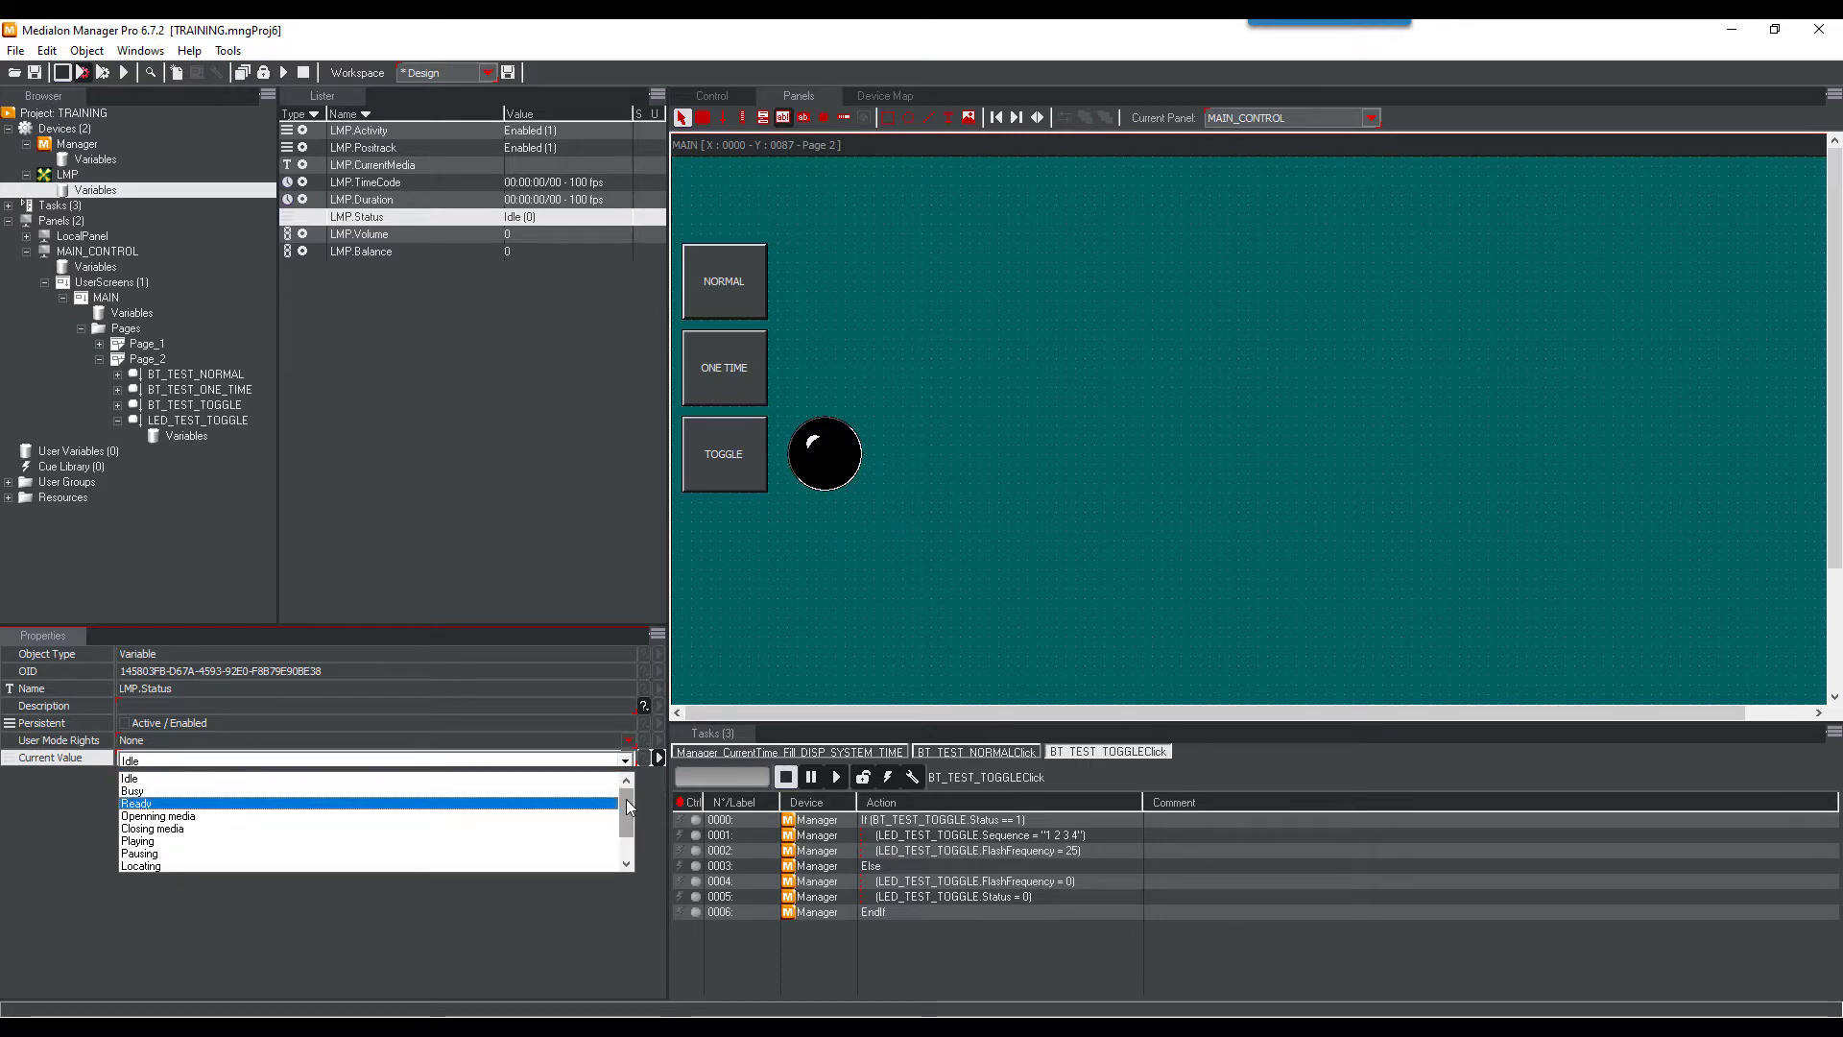
left_click(151, 809)
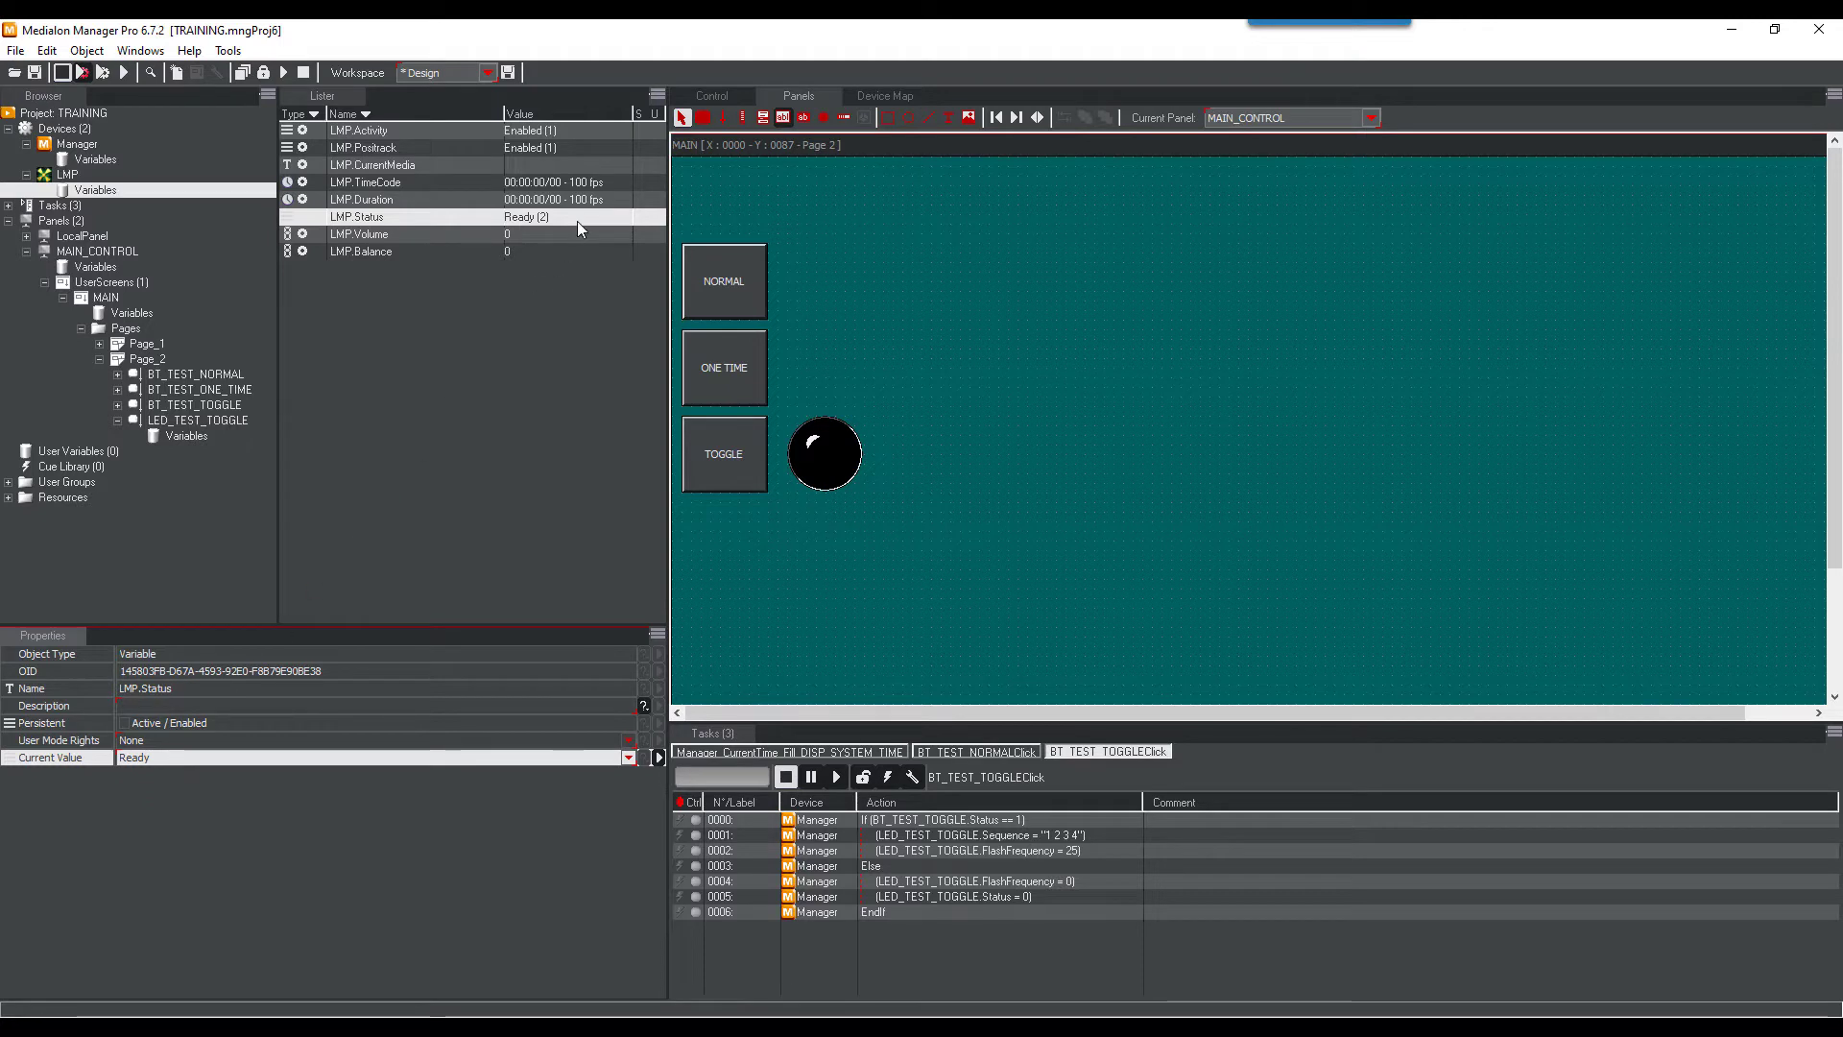
Add a third page to the MAIN user screen and set its color to purple 128,000,128
left_click(1013, 120)
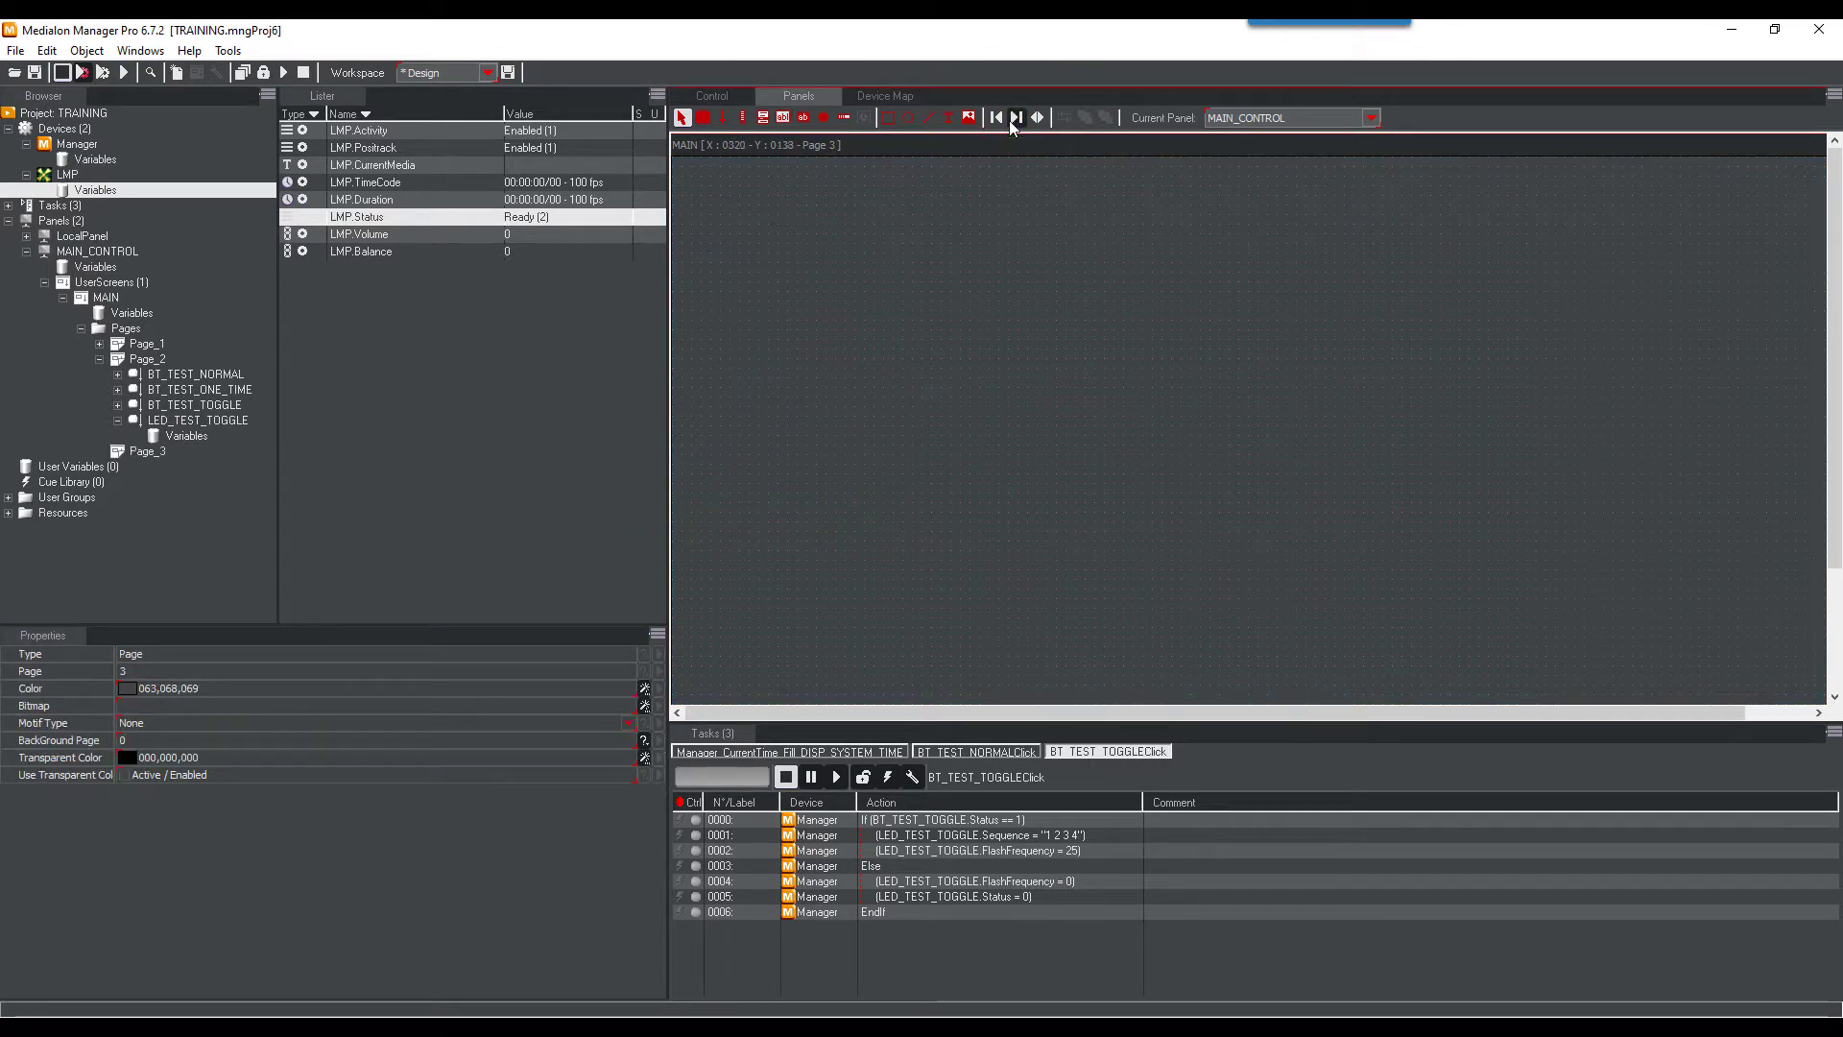
left_click(643, 692)
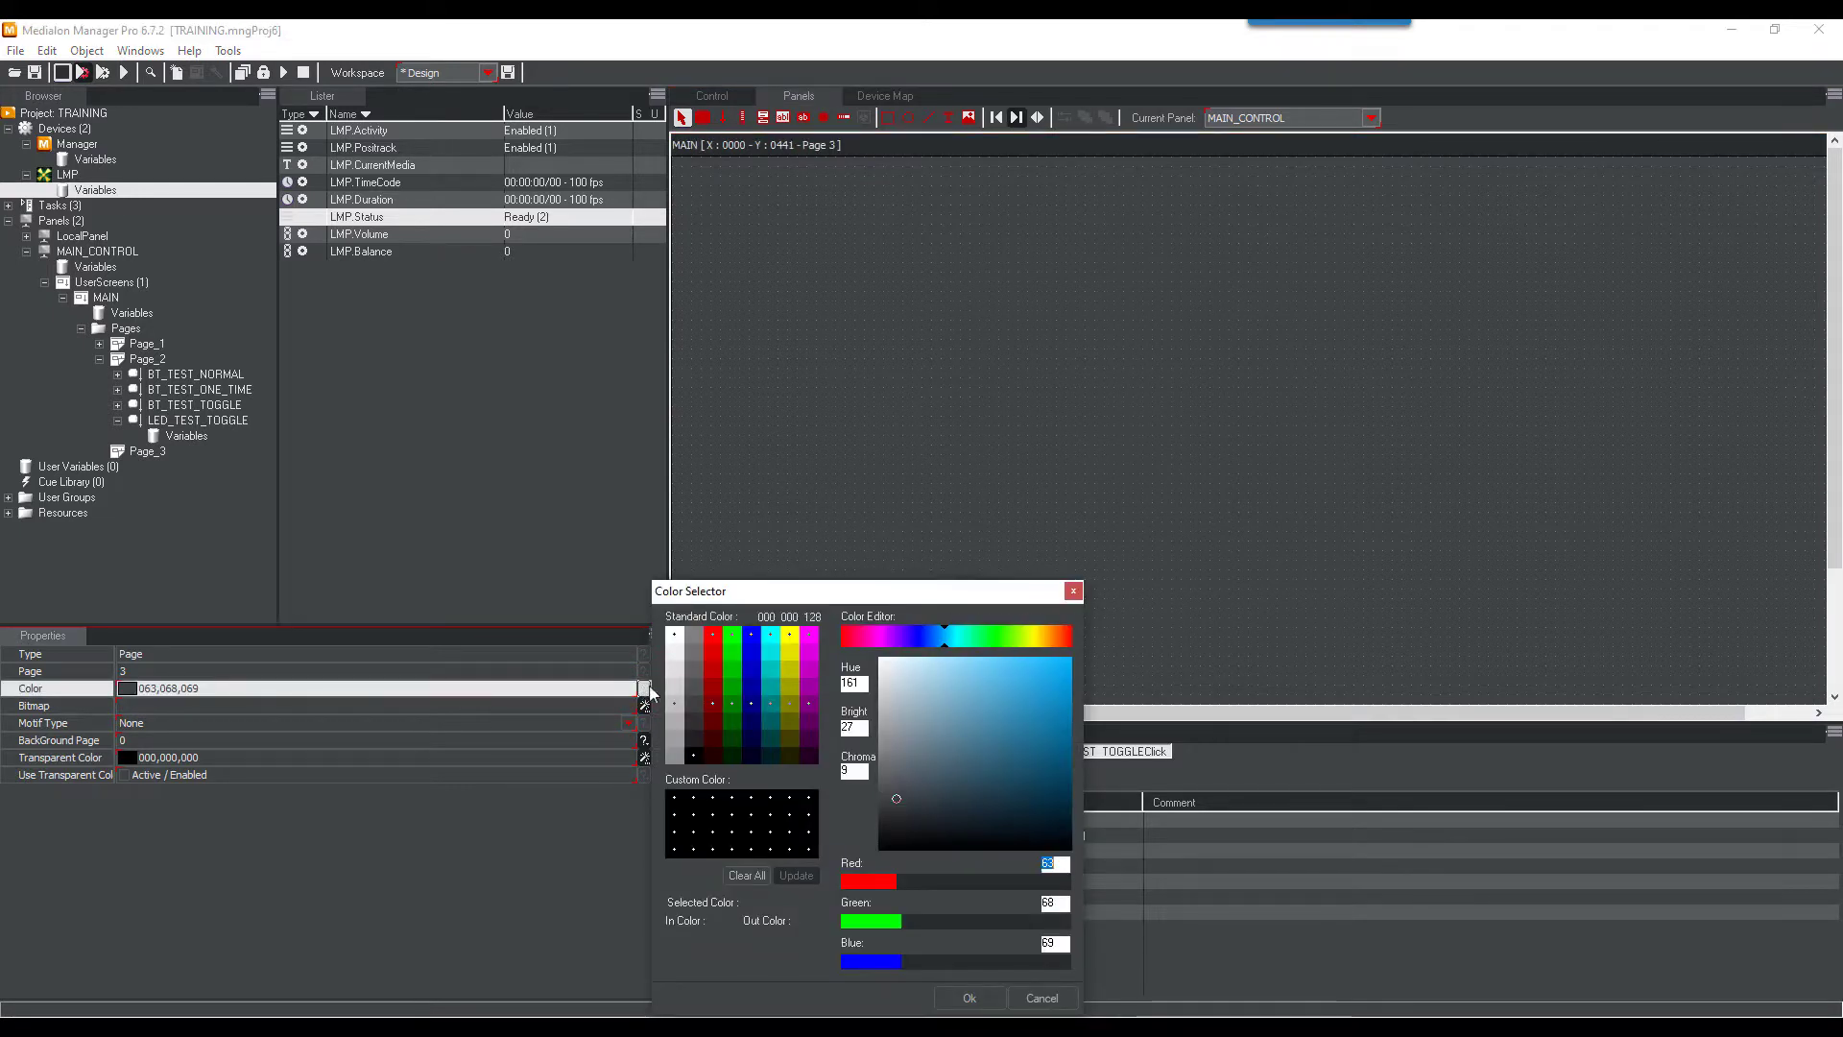
double_click(811, 712)
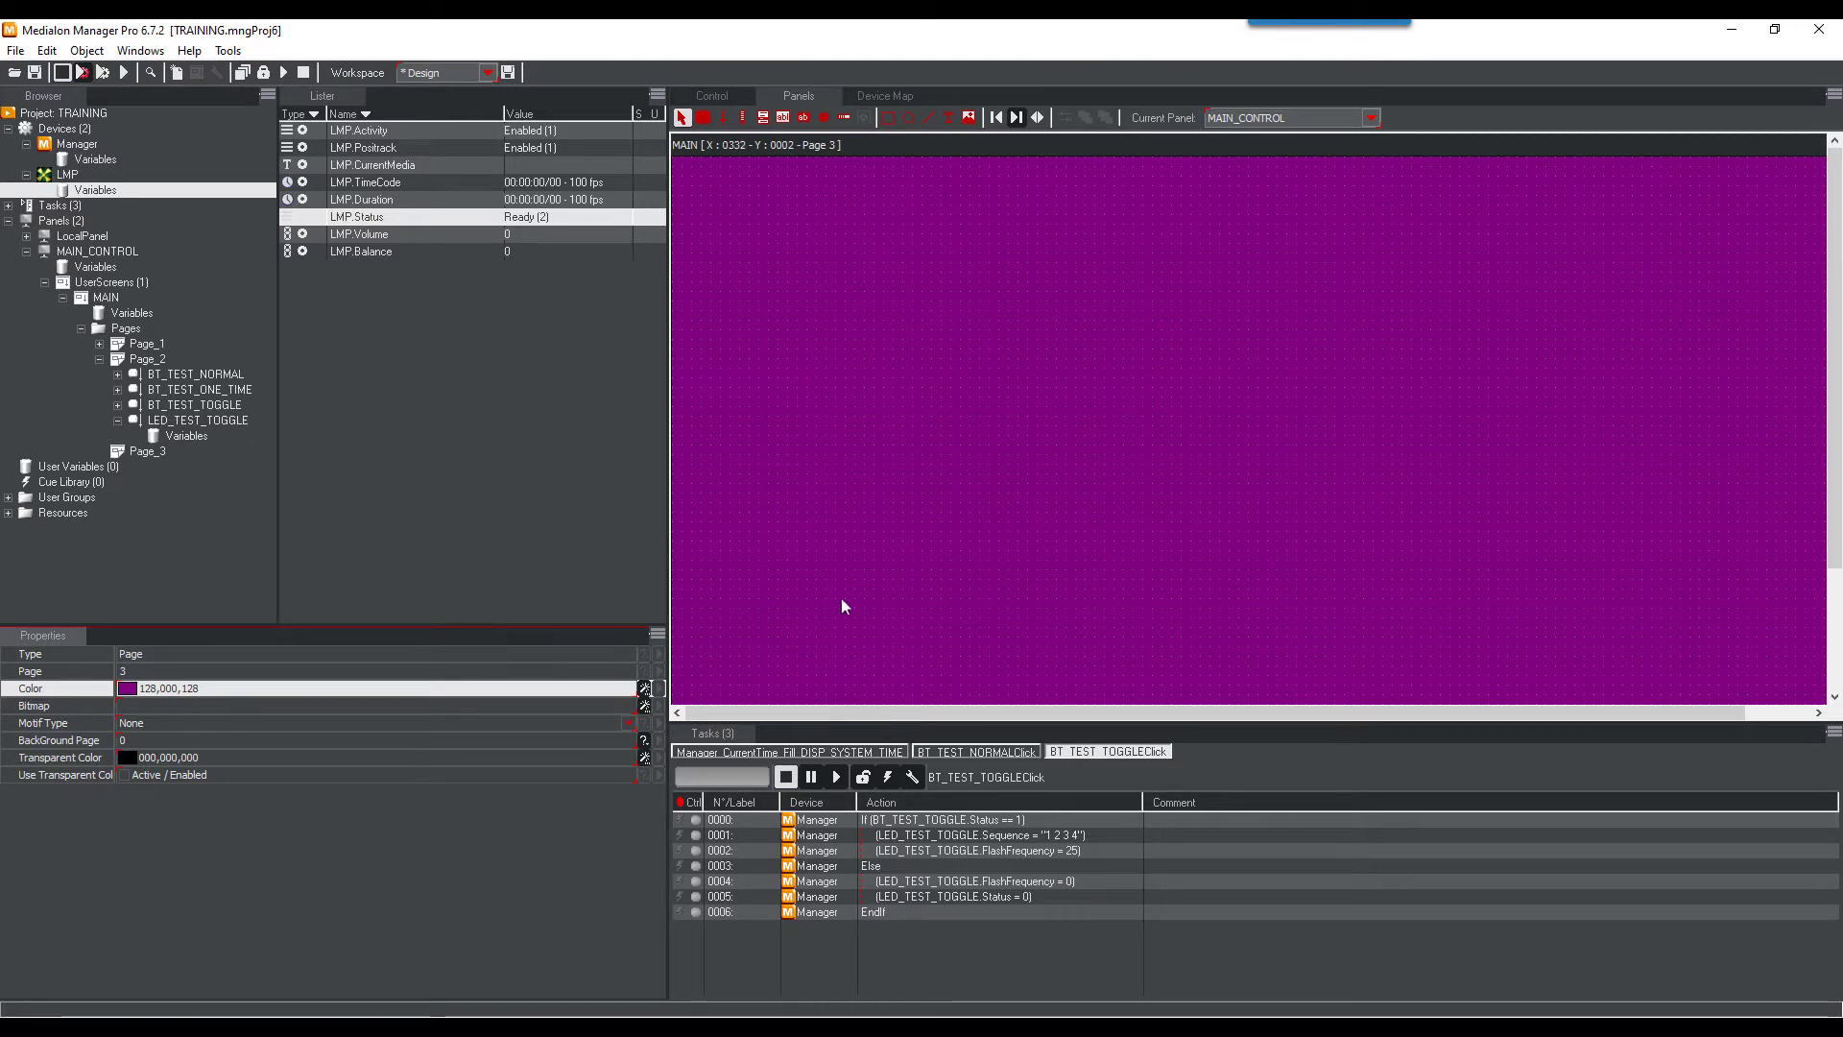
On page 1, draw a button about 80 × 40 beside the clock display and name it BT_PAGE_MAIN
left_click(997, 118)
left_click(997, 117)
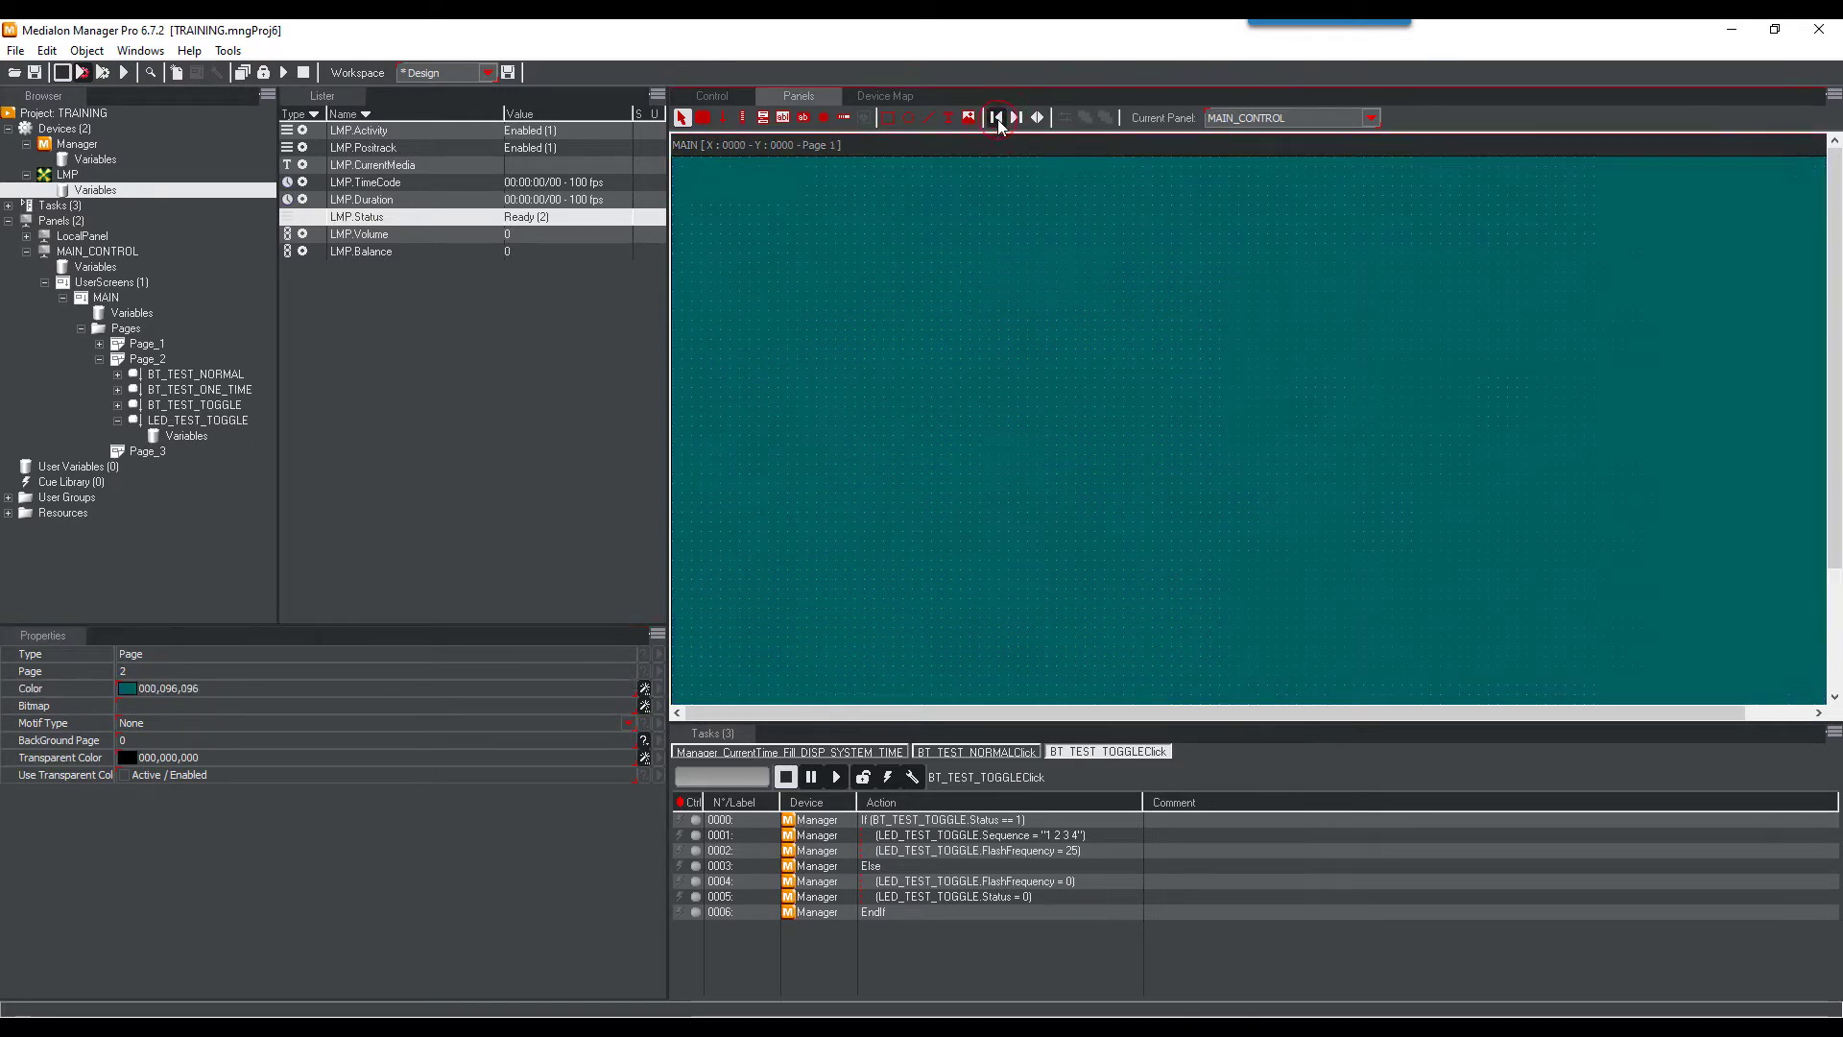
left_click(703, 117)
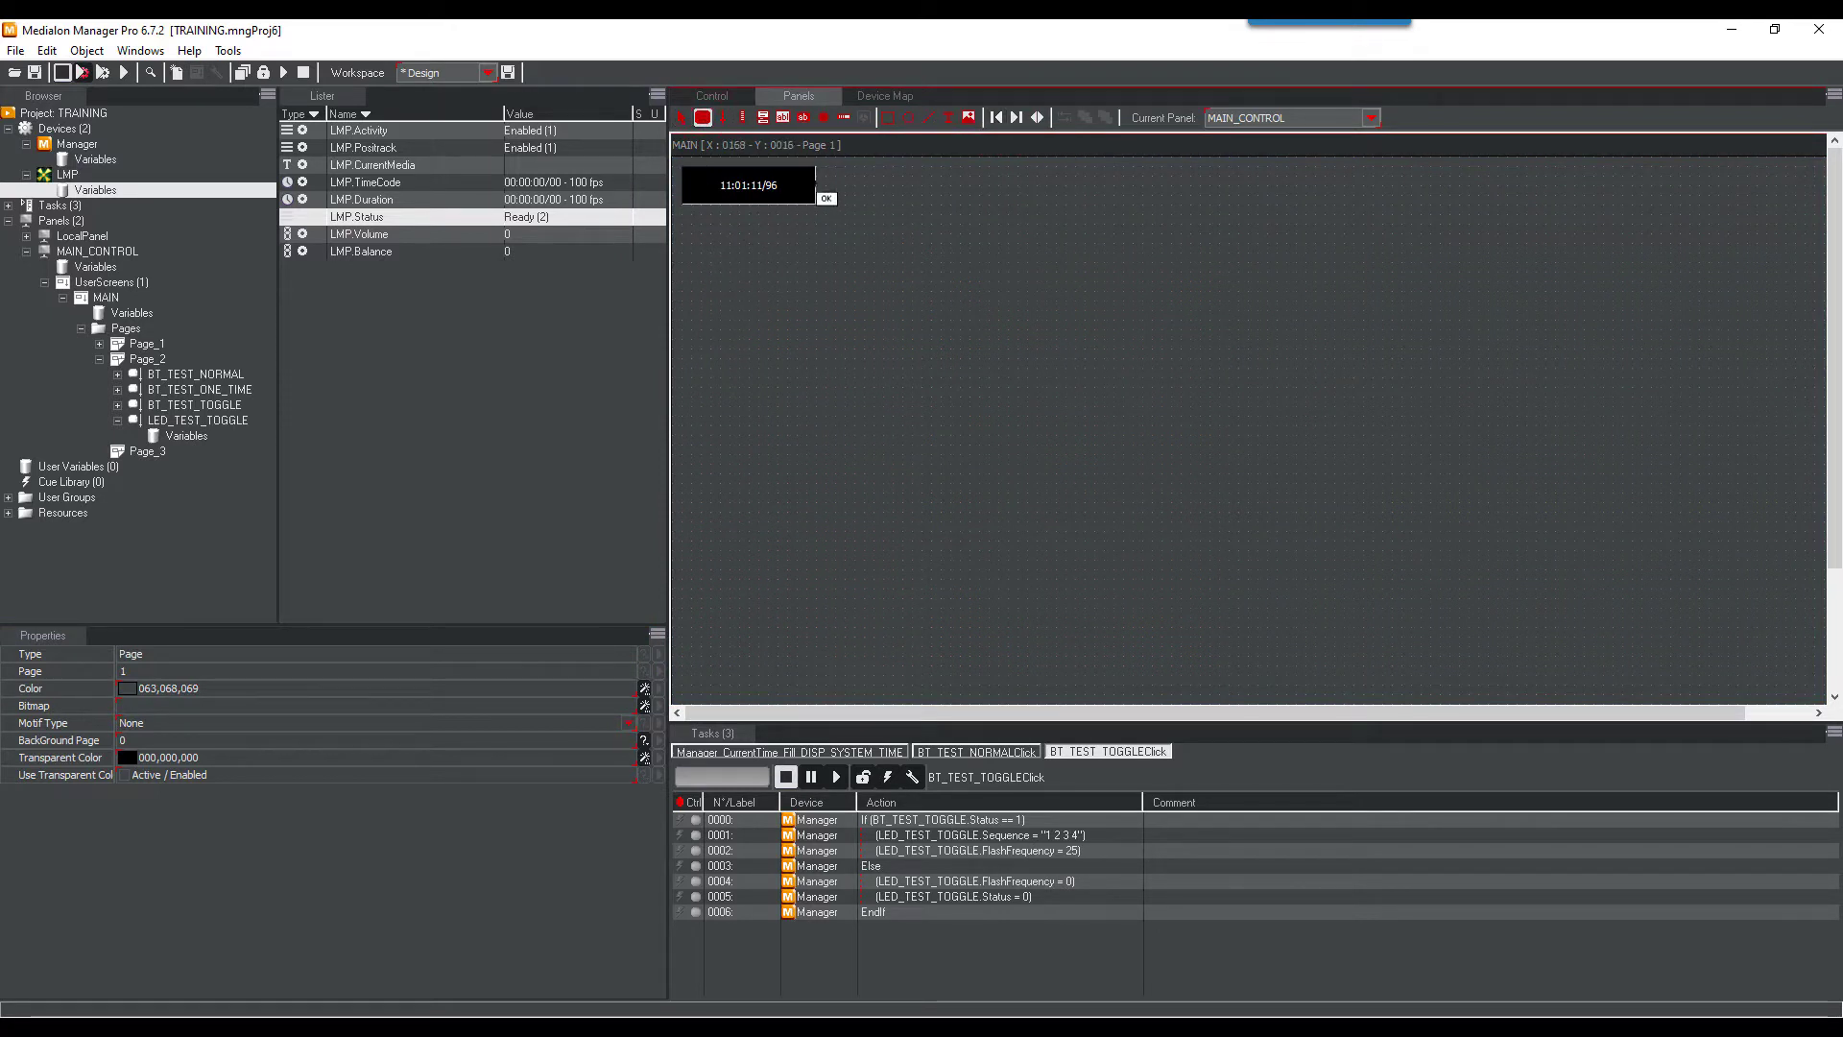
left_click_drag(825, 166, 902, 205)
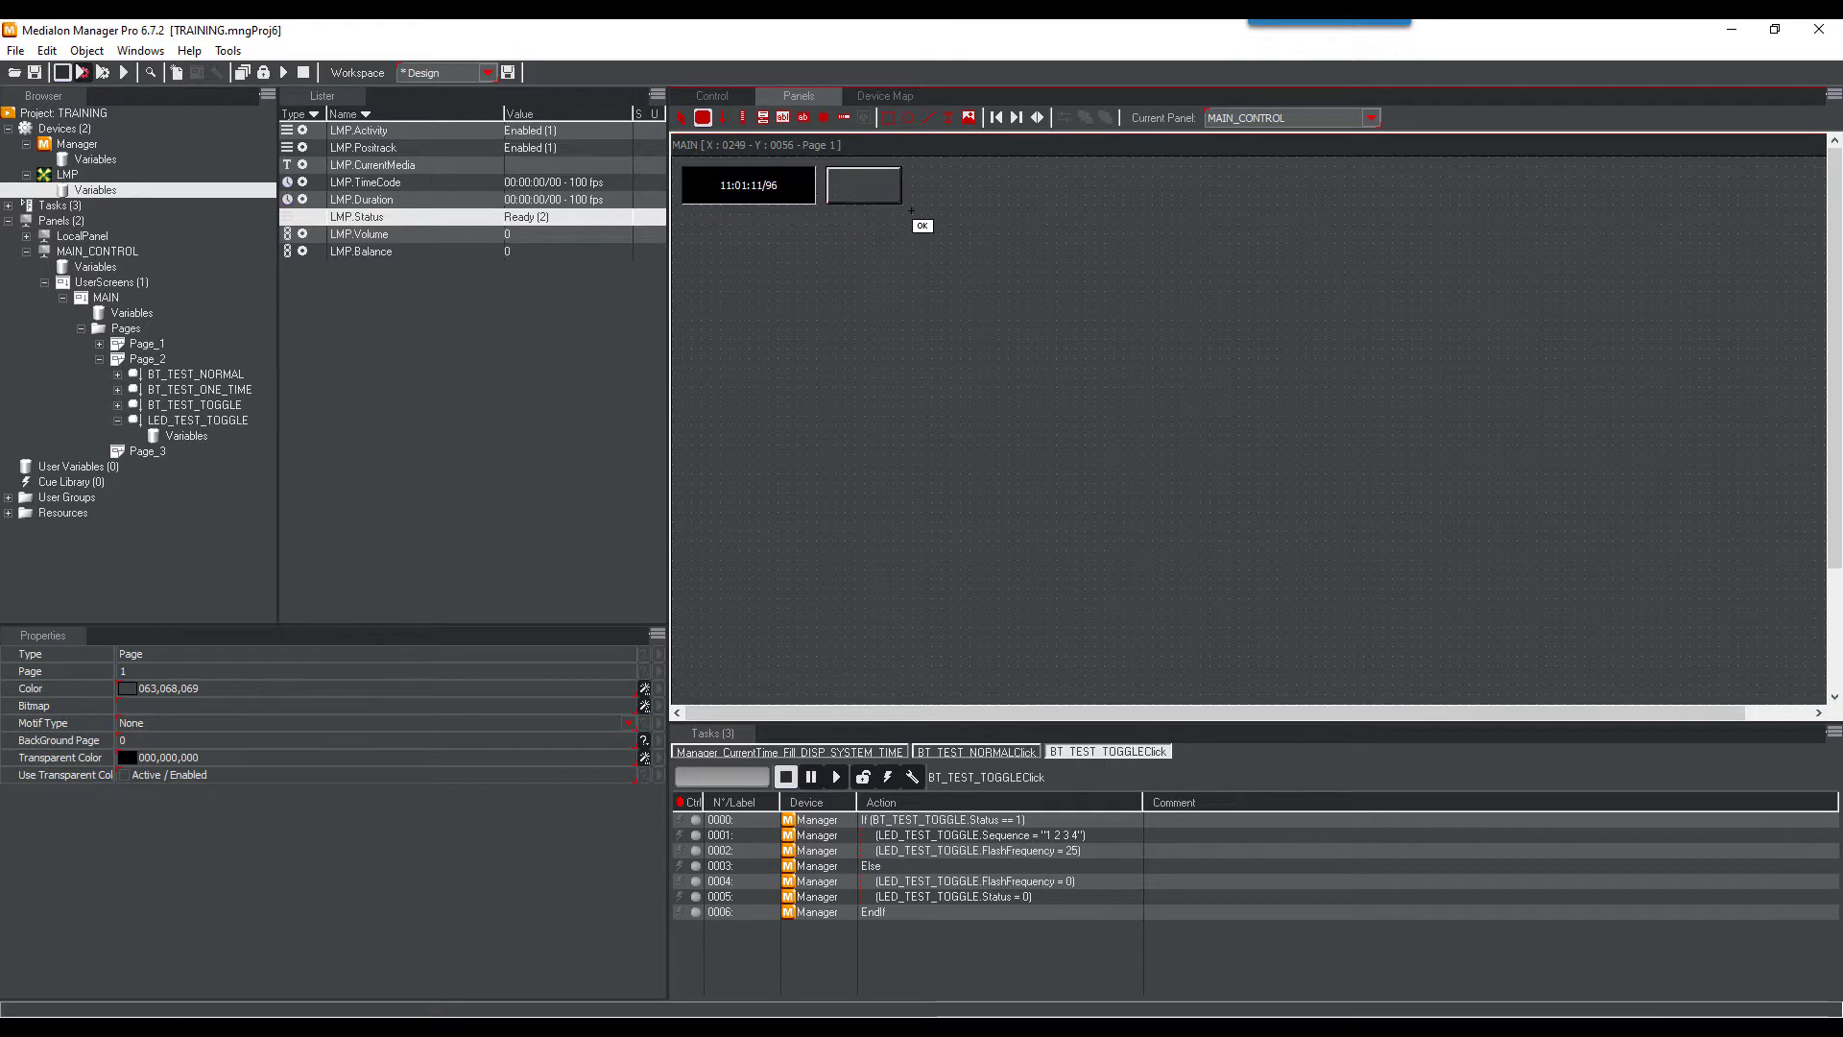
left_click(384, 671)
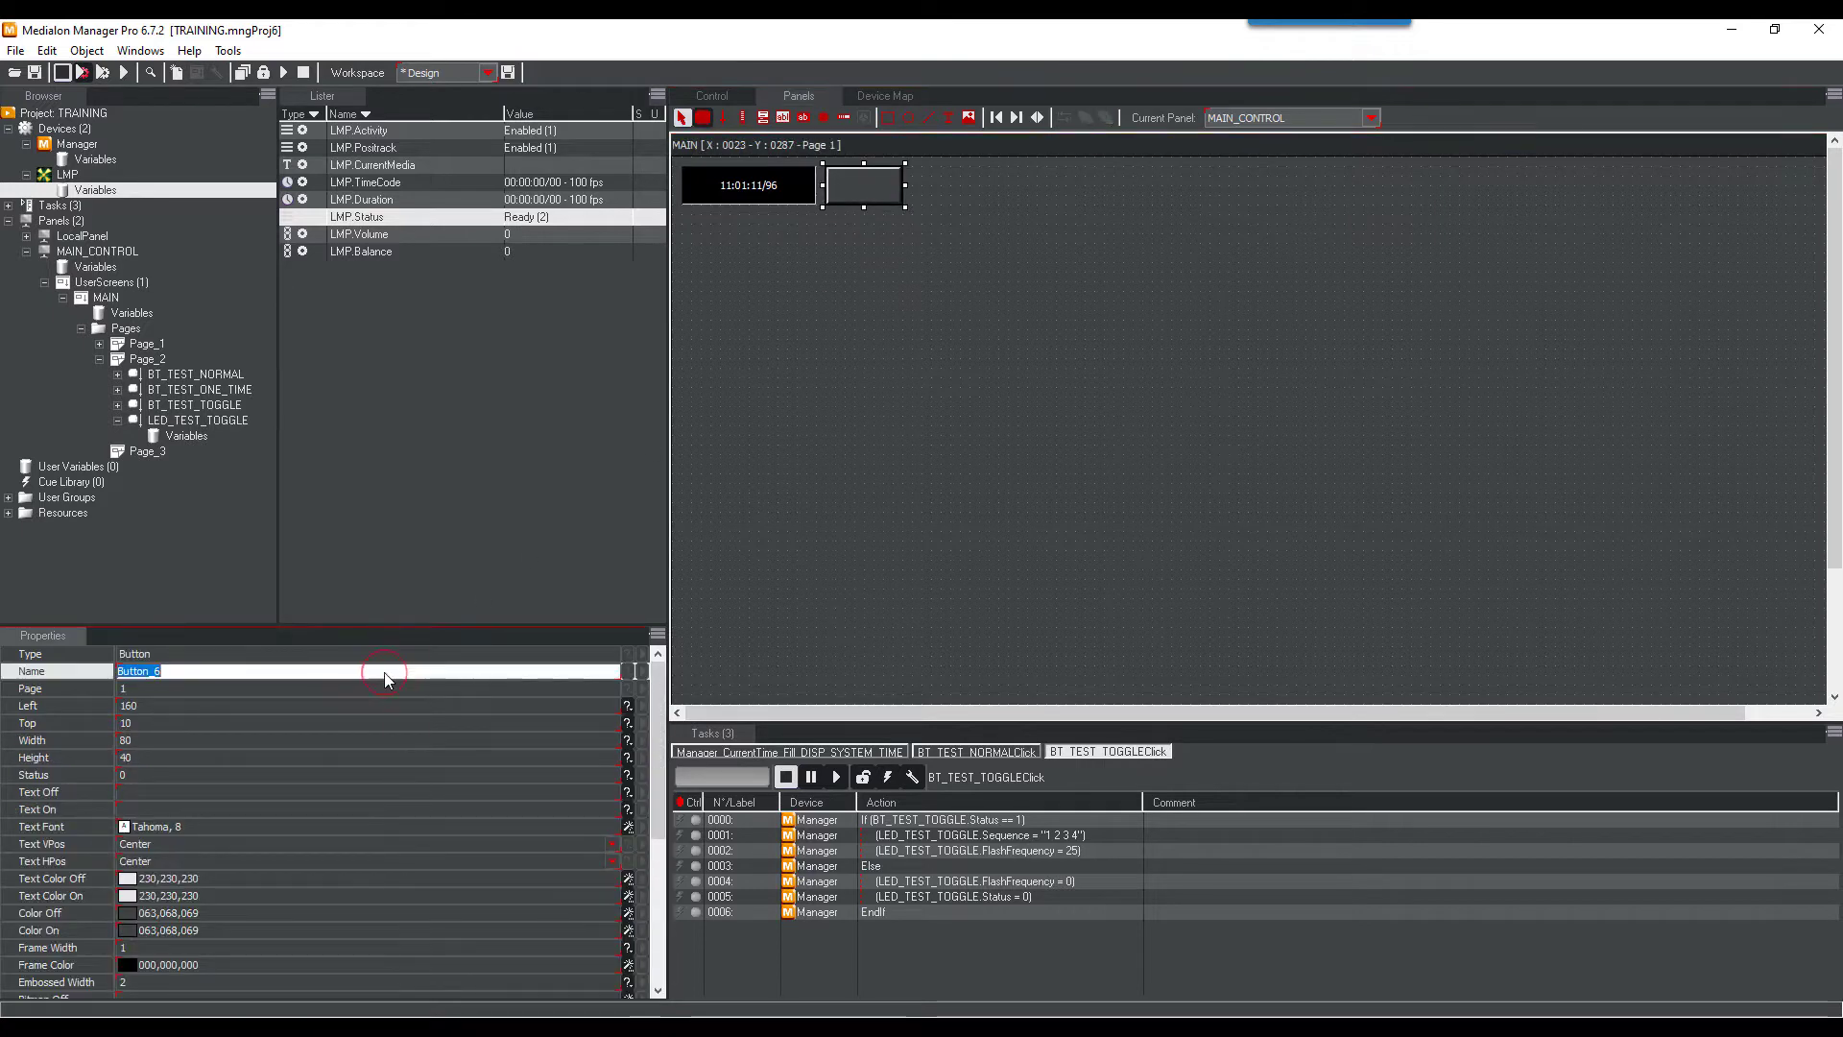
type("BT_PA")
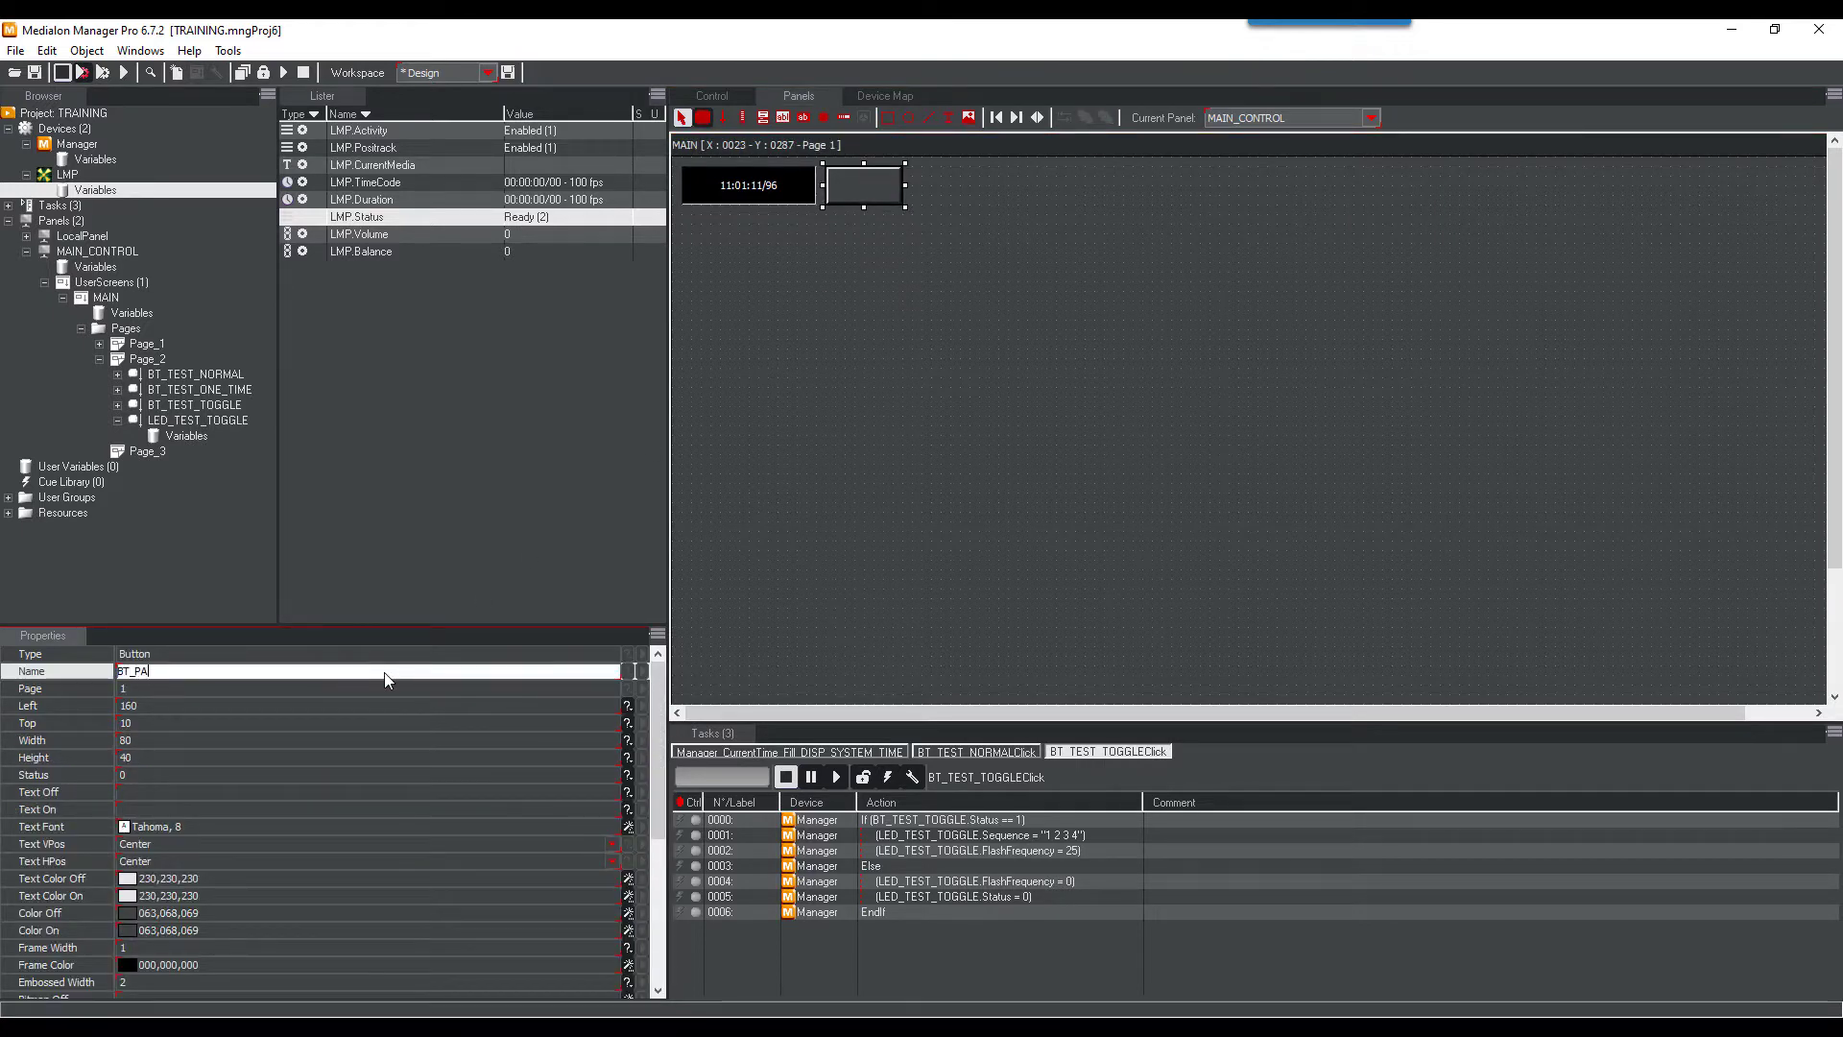
type("GE_MAIN")
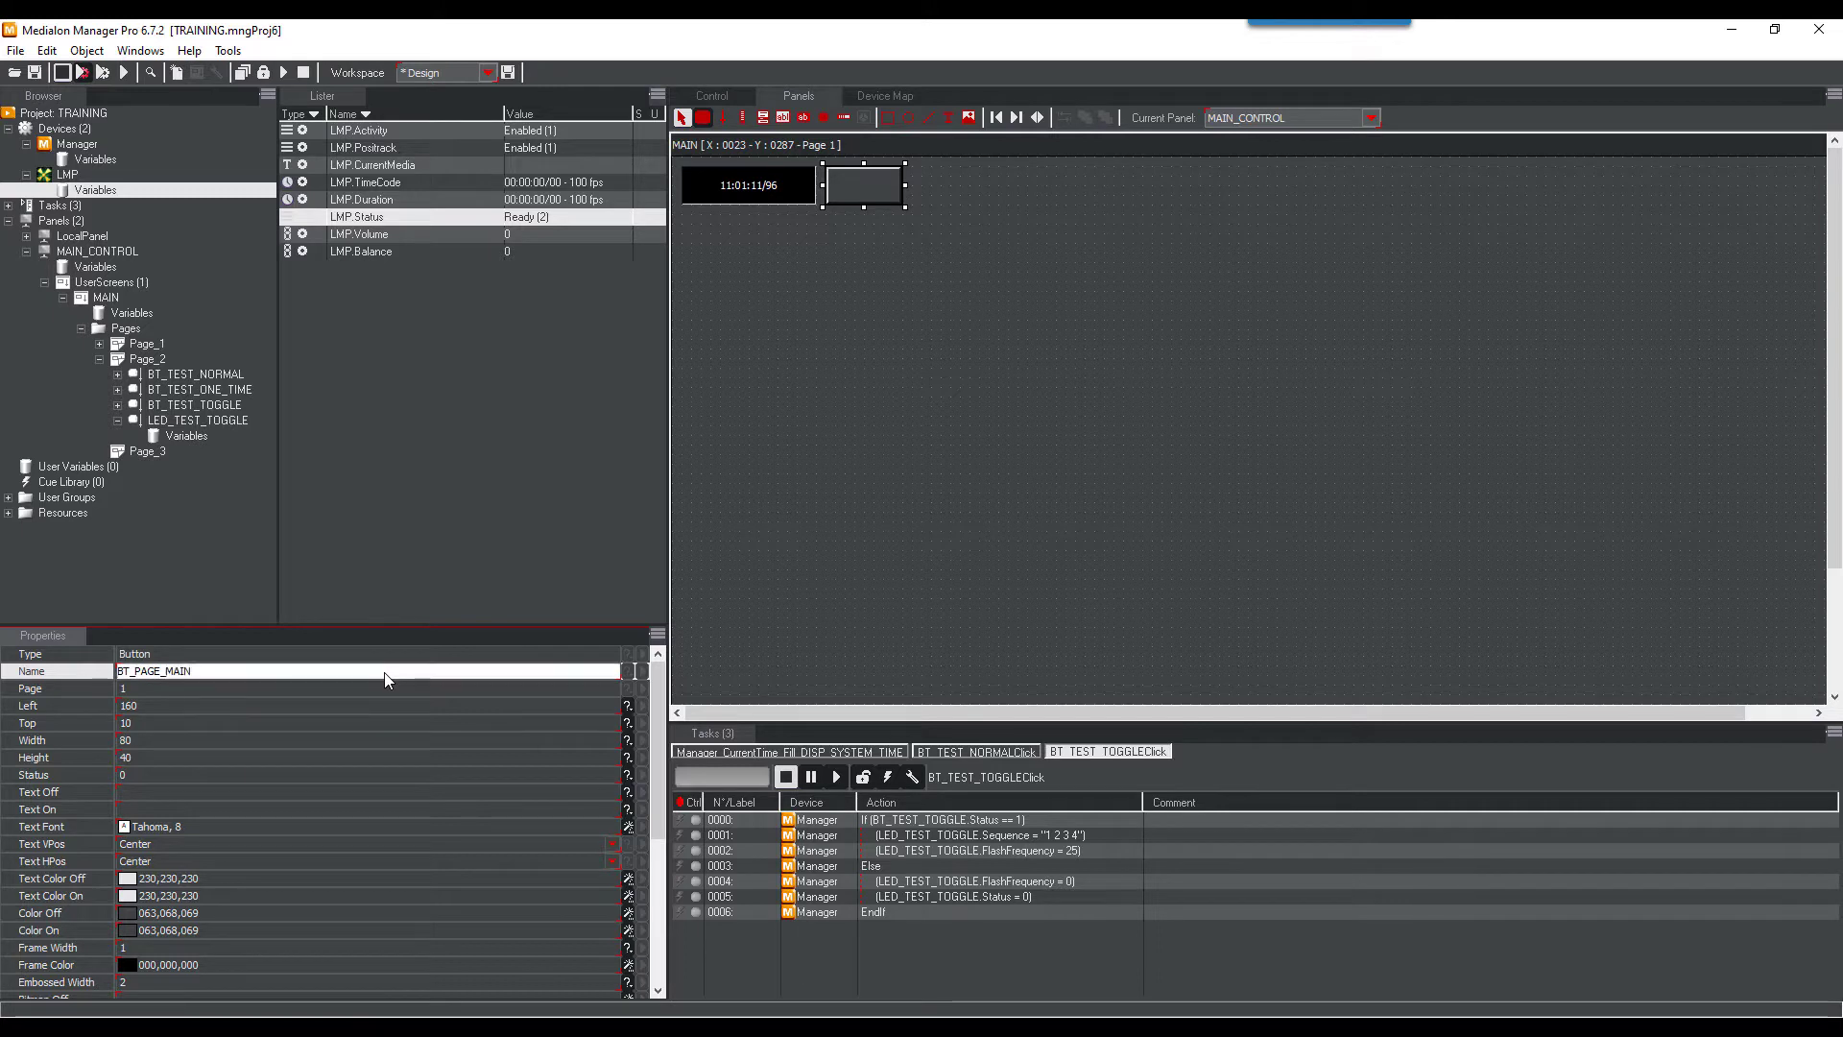
key("Return")
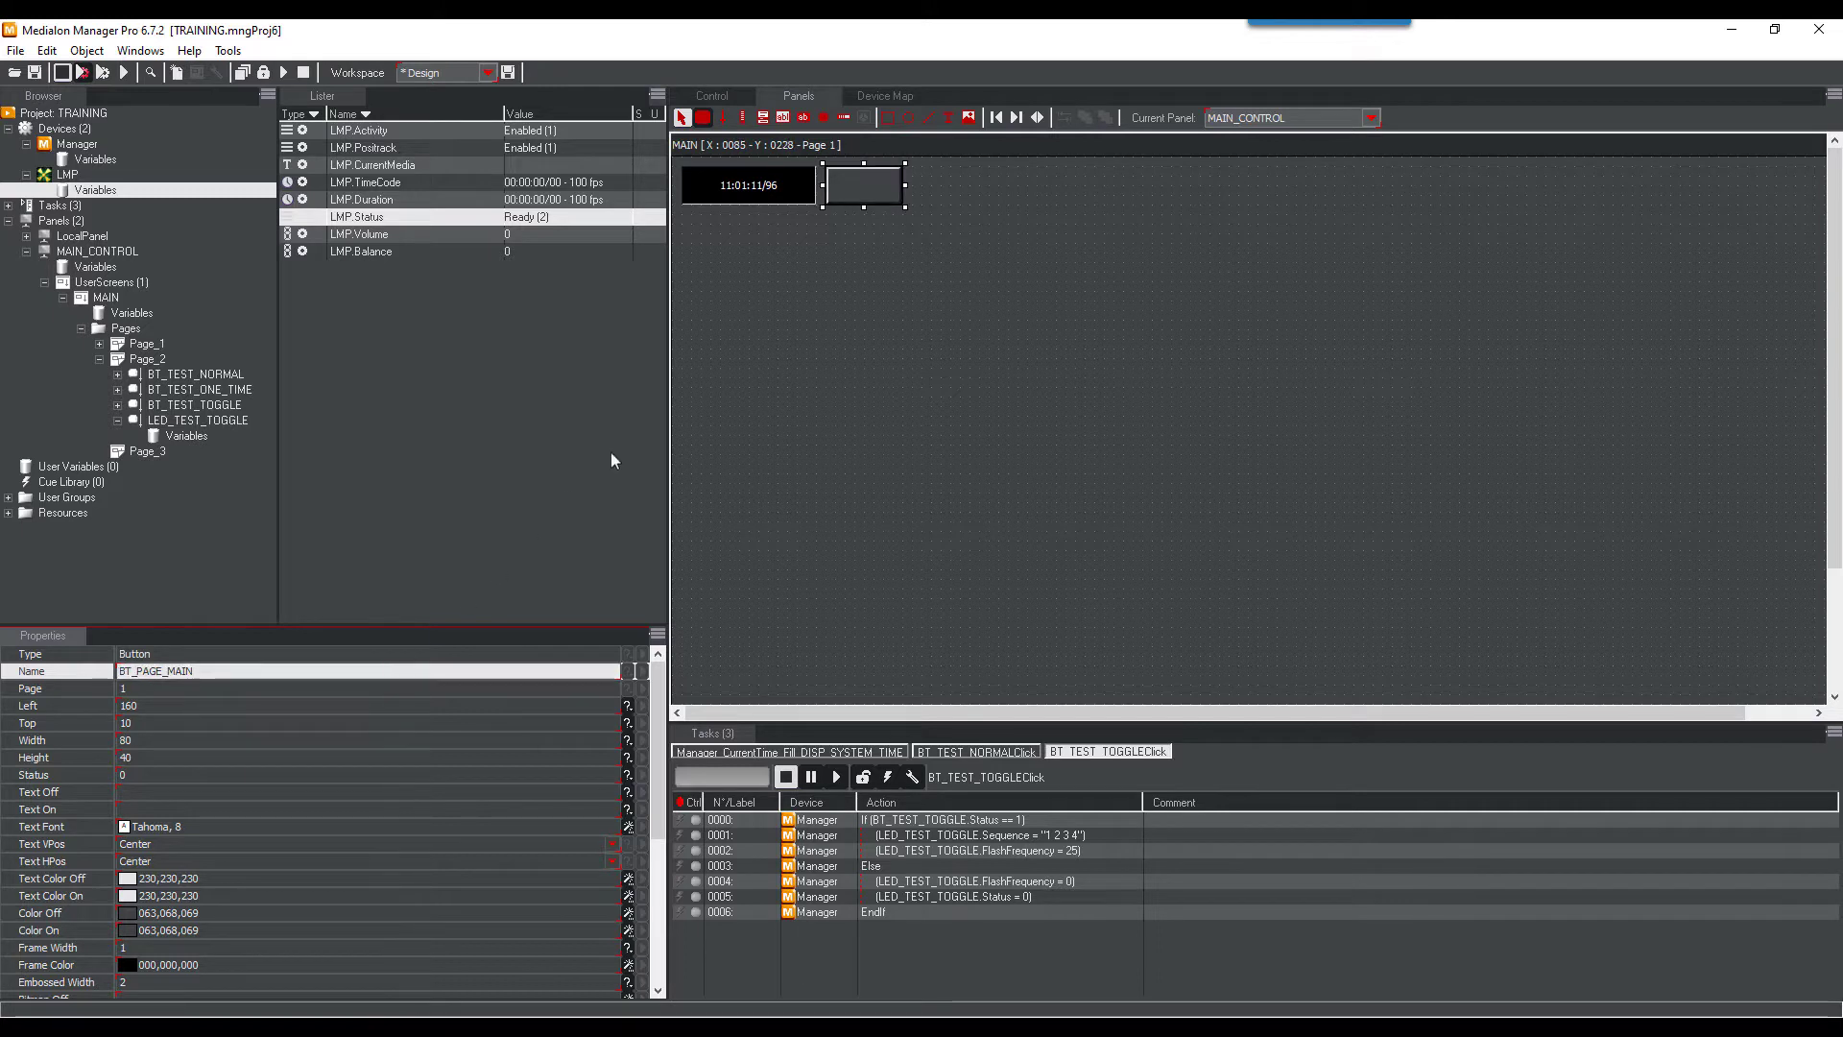
Duplicate the BT_PAGE_MAIN button twice and line the copies up beside it at left 250 and 340, top 10
left_click(885, 194)
key("ctrl+c")
key("ctrl+v")
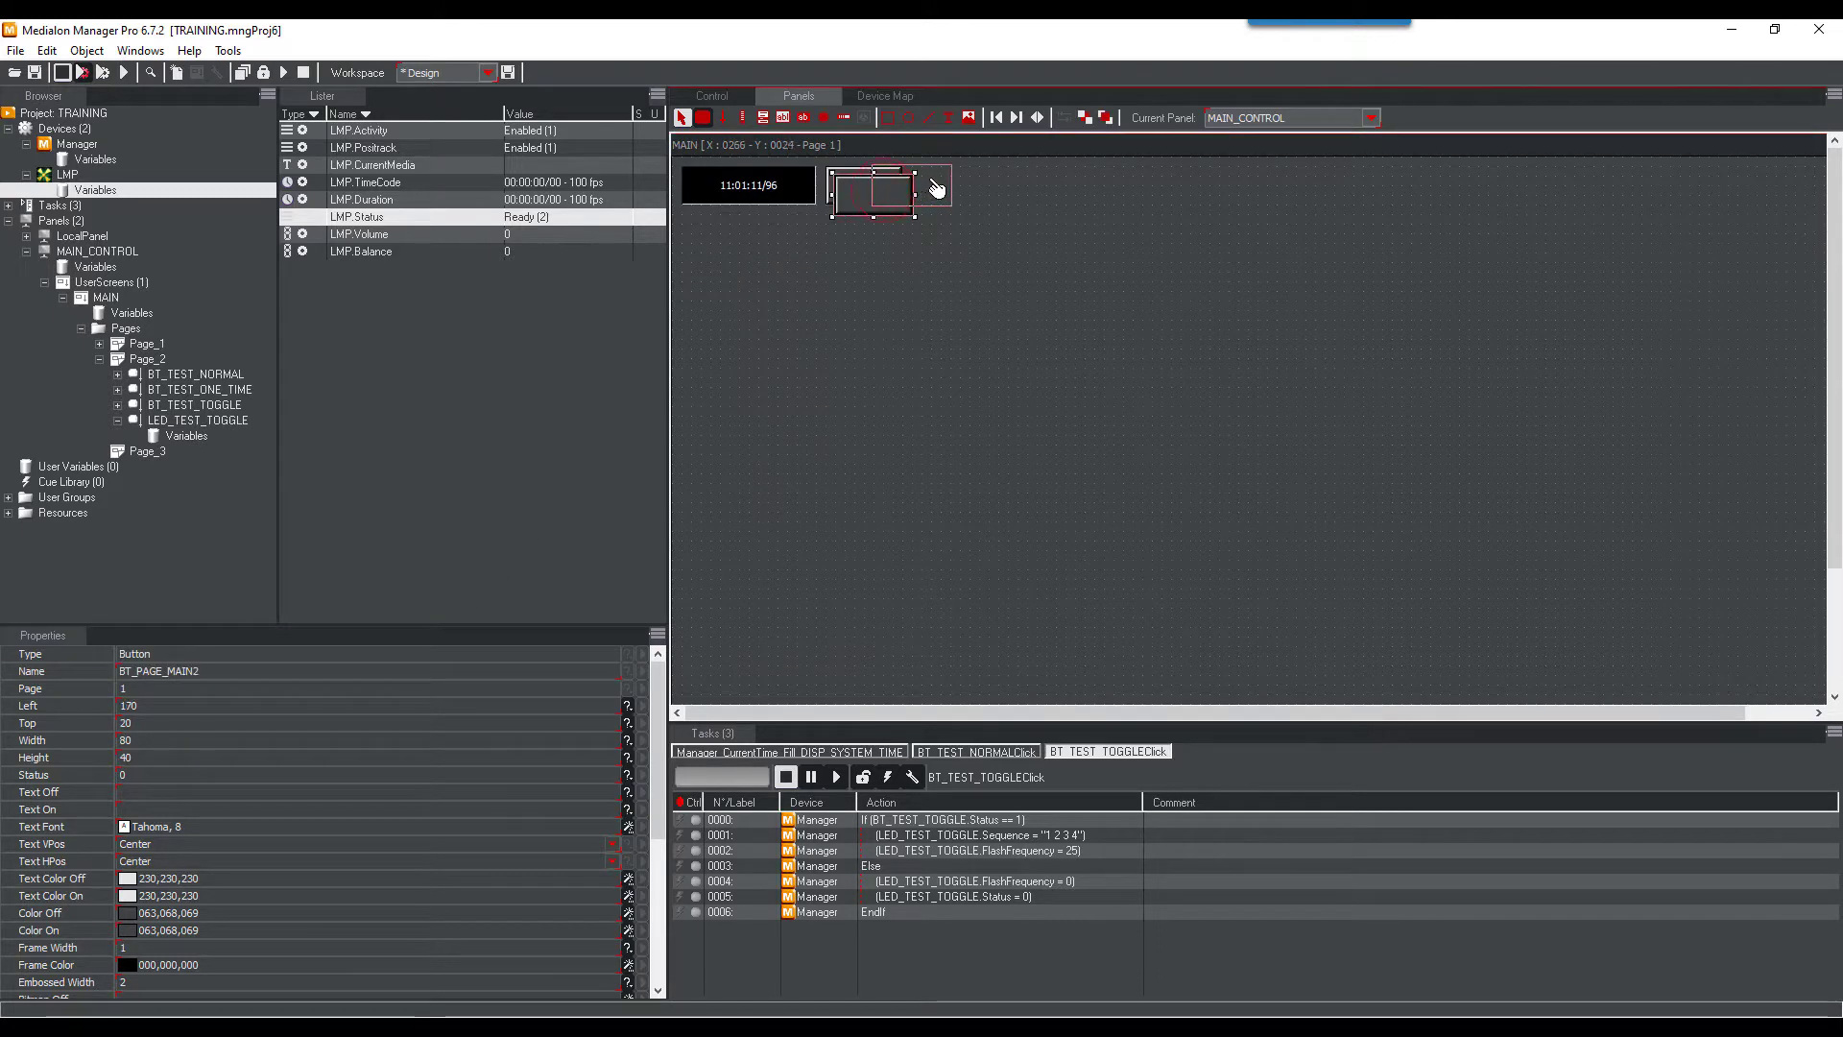
key("ctrl+v")
left_click_drag(972, 195, 1049, 186)
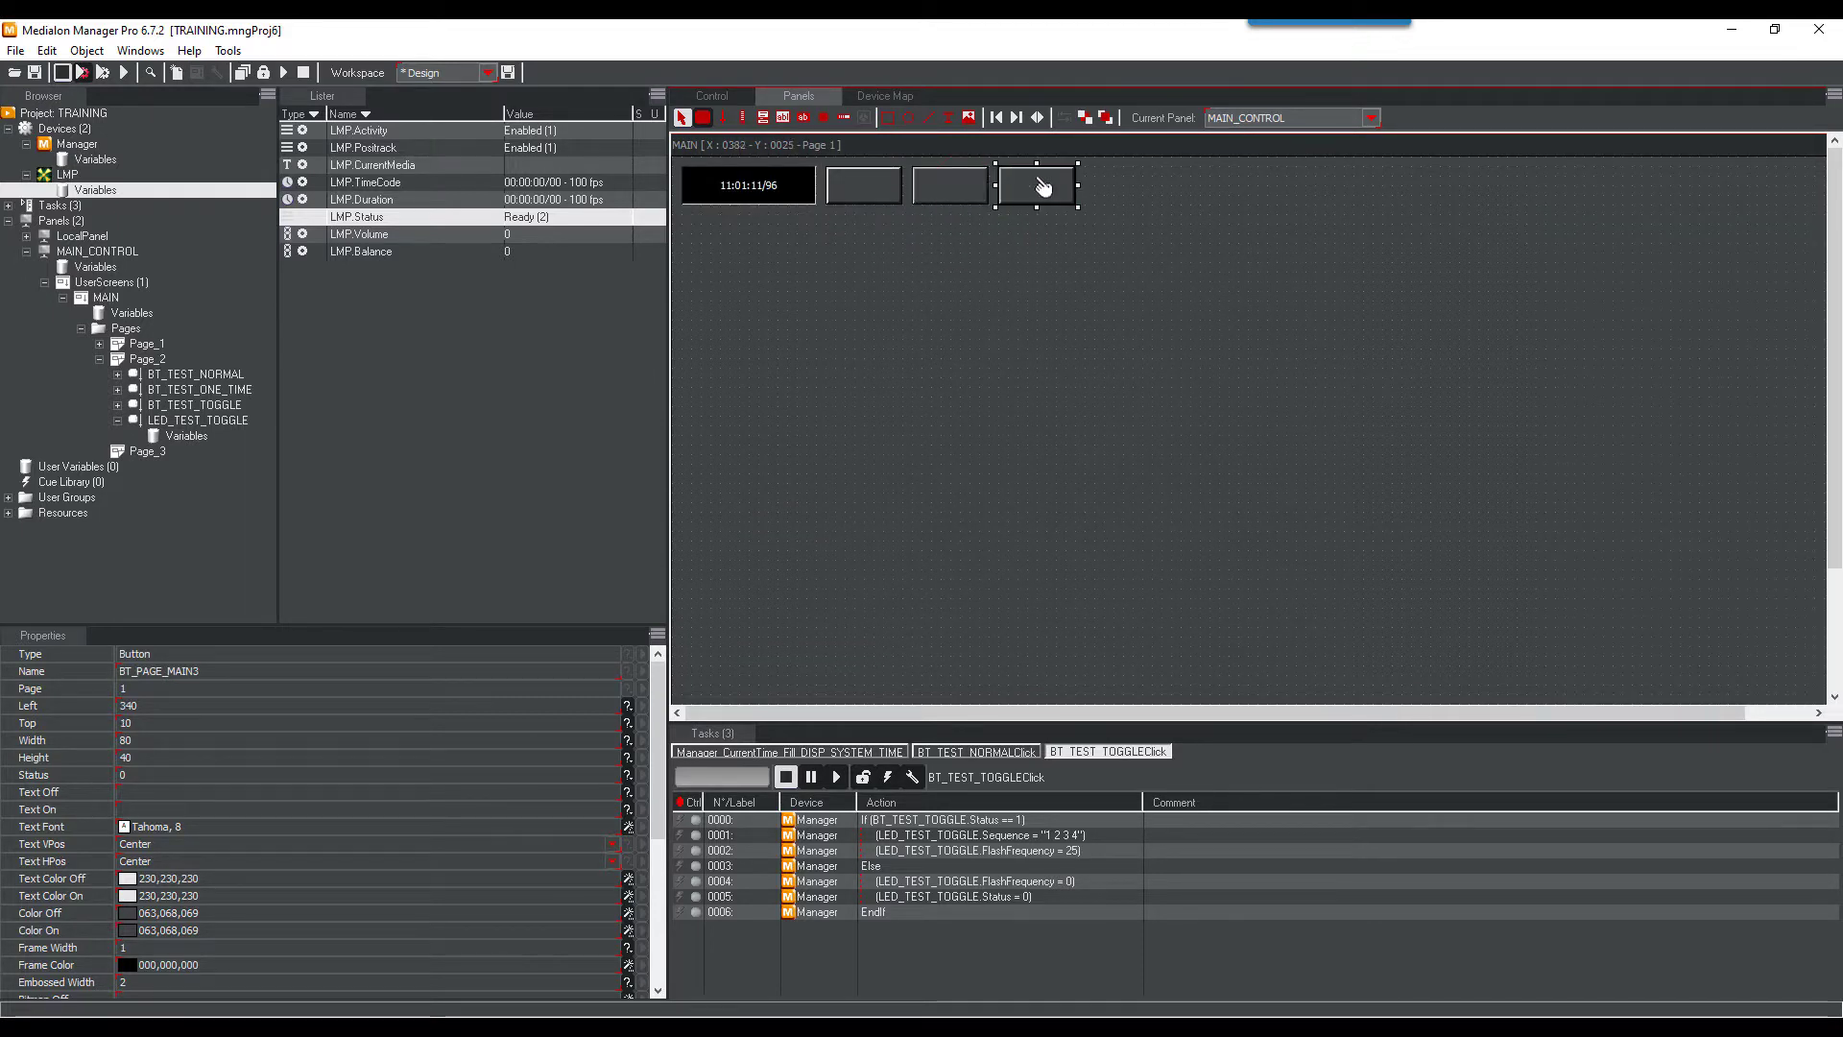
Set the Text Off label of the BT_PAGE_MAIN button to MAIN
left_click(893, 186)
left_click(263, 793)
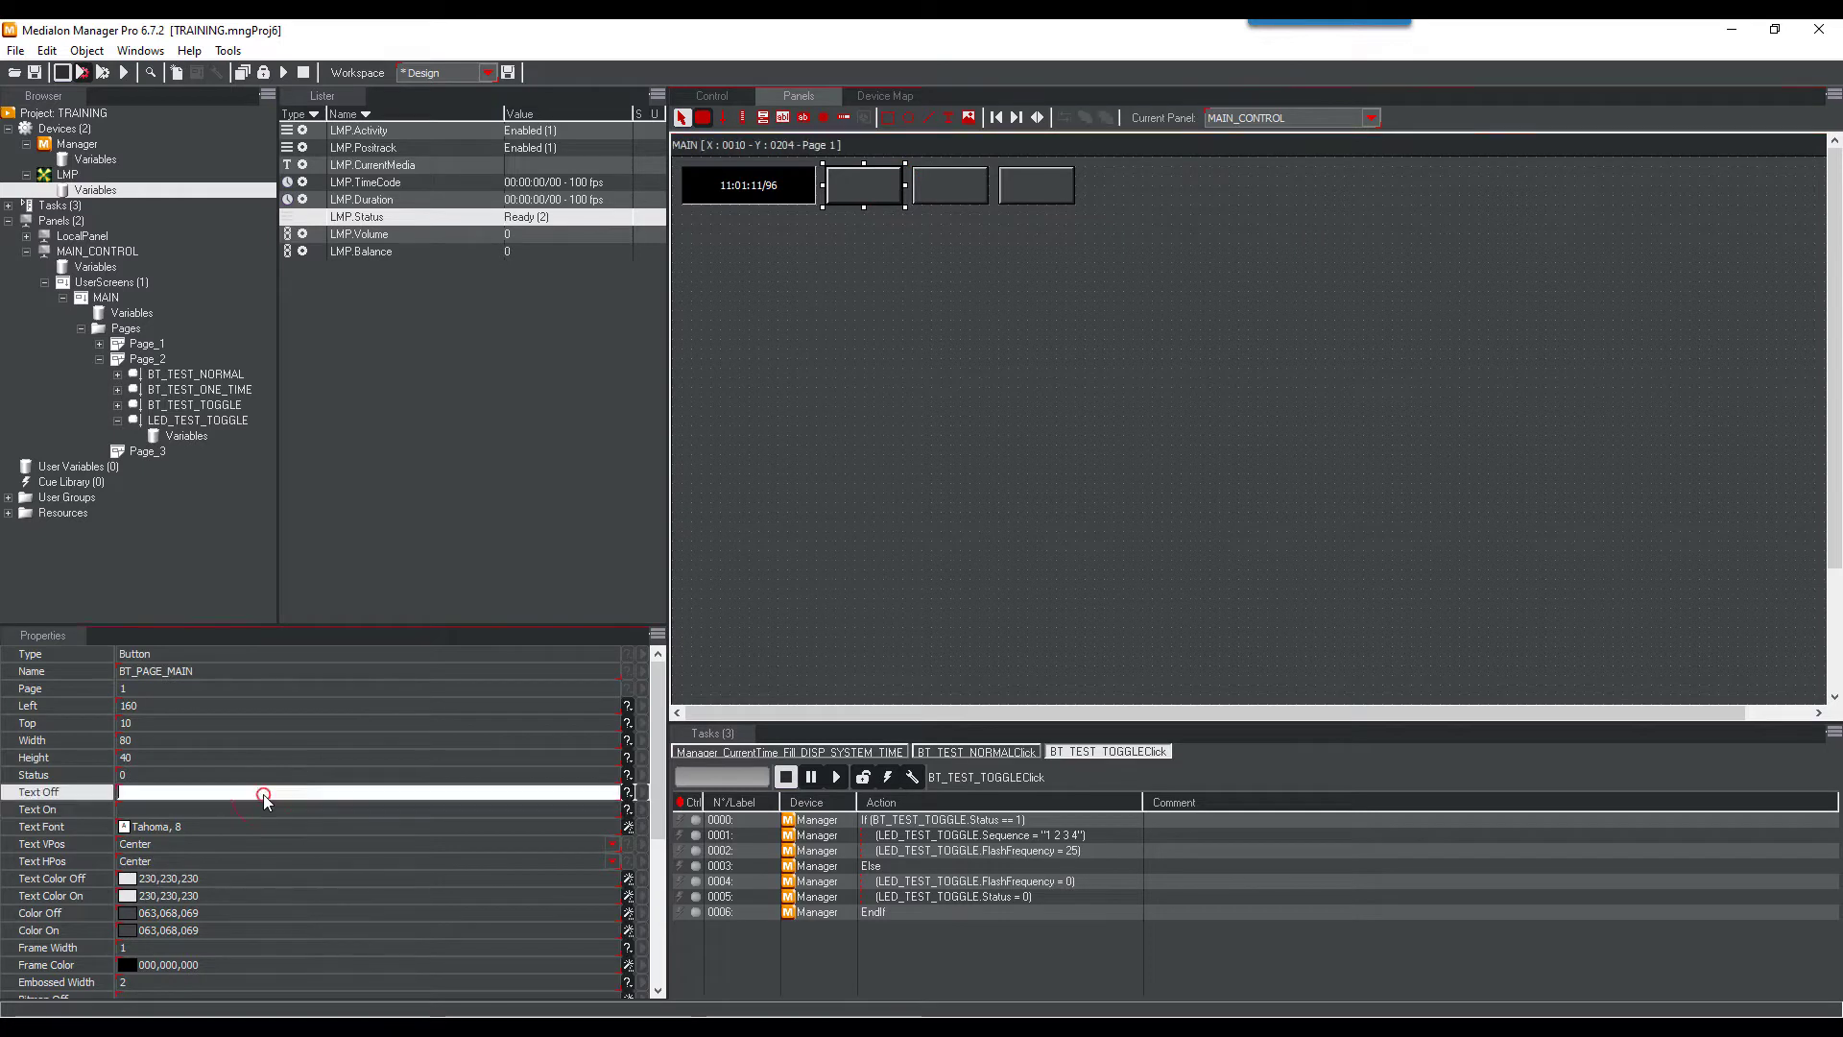
type("MAIN")
key("Return")
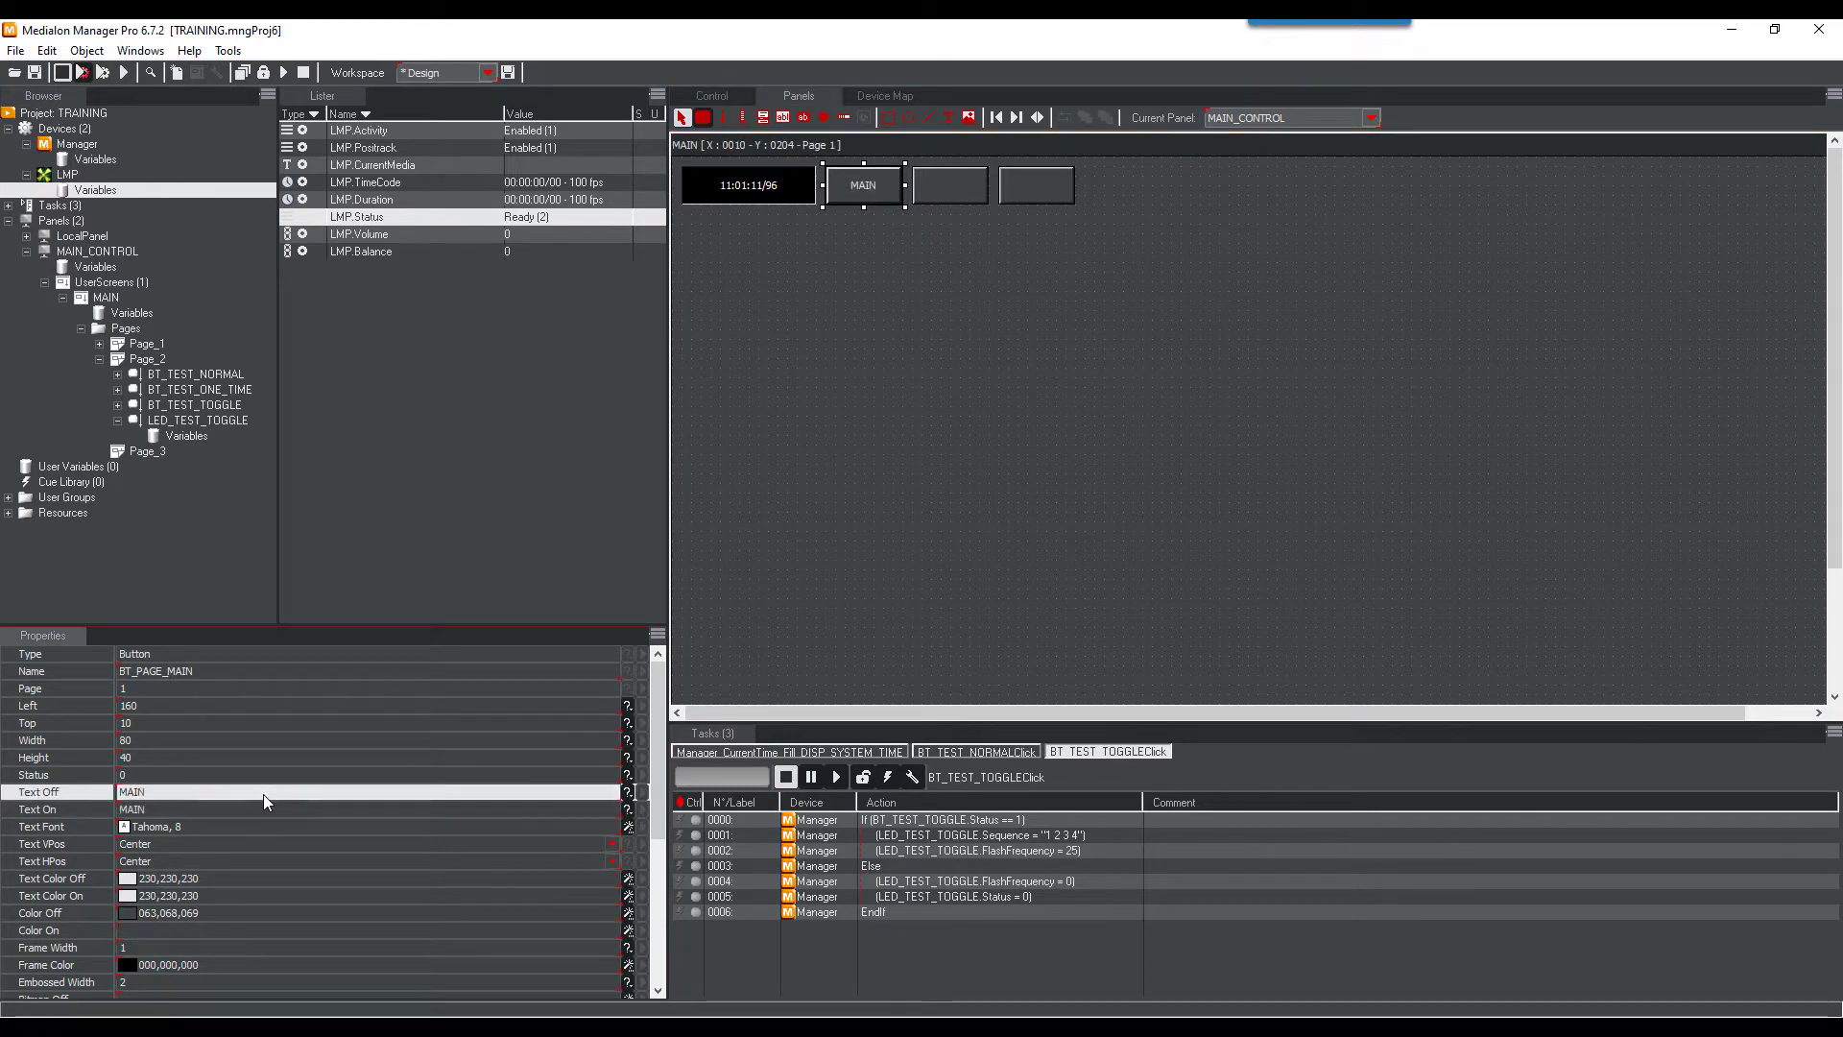
Rename the middle button of the row BT_PAGE_TEST and set its Text Off label to TEST
left_click(960, 192)
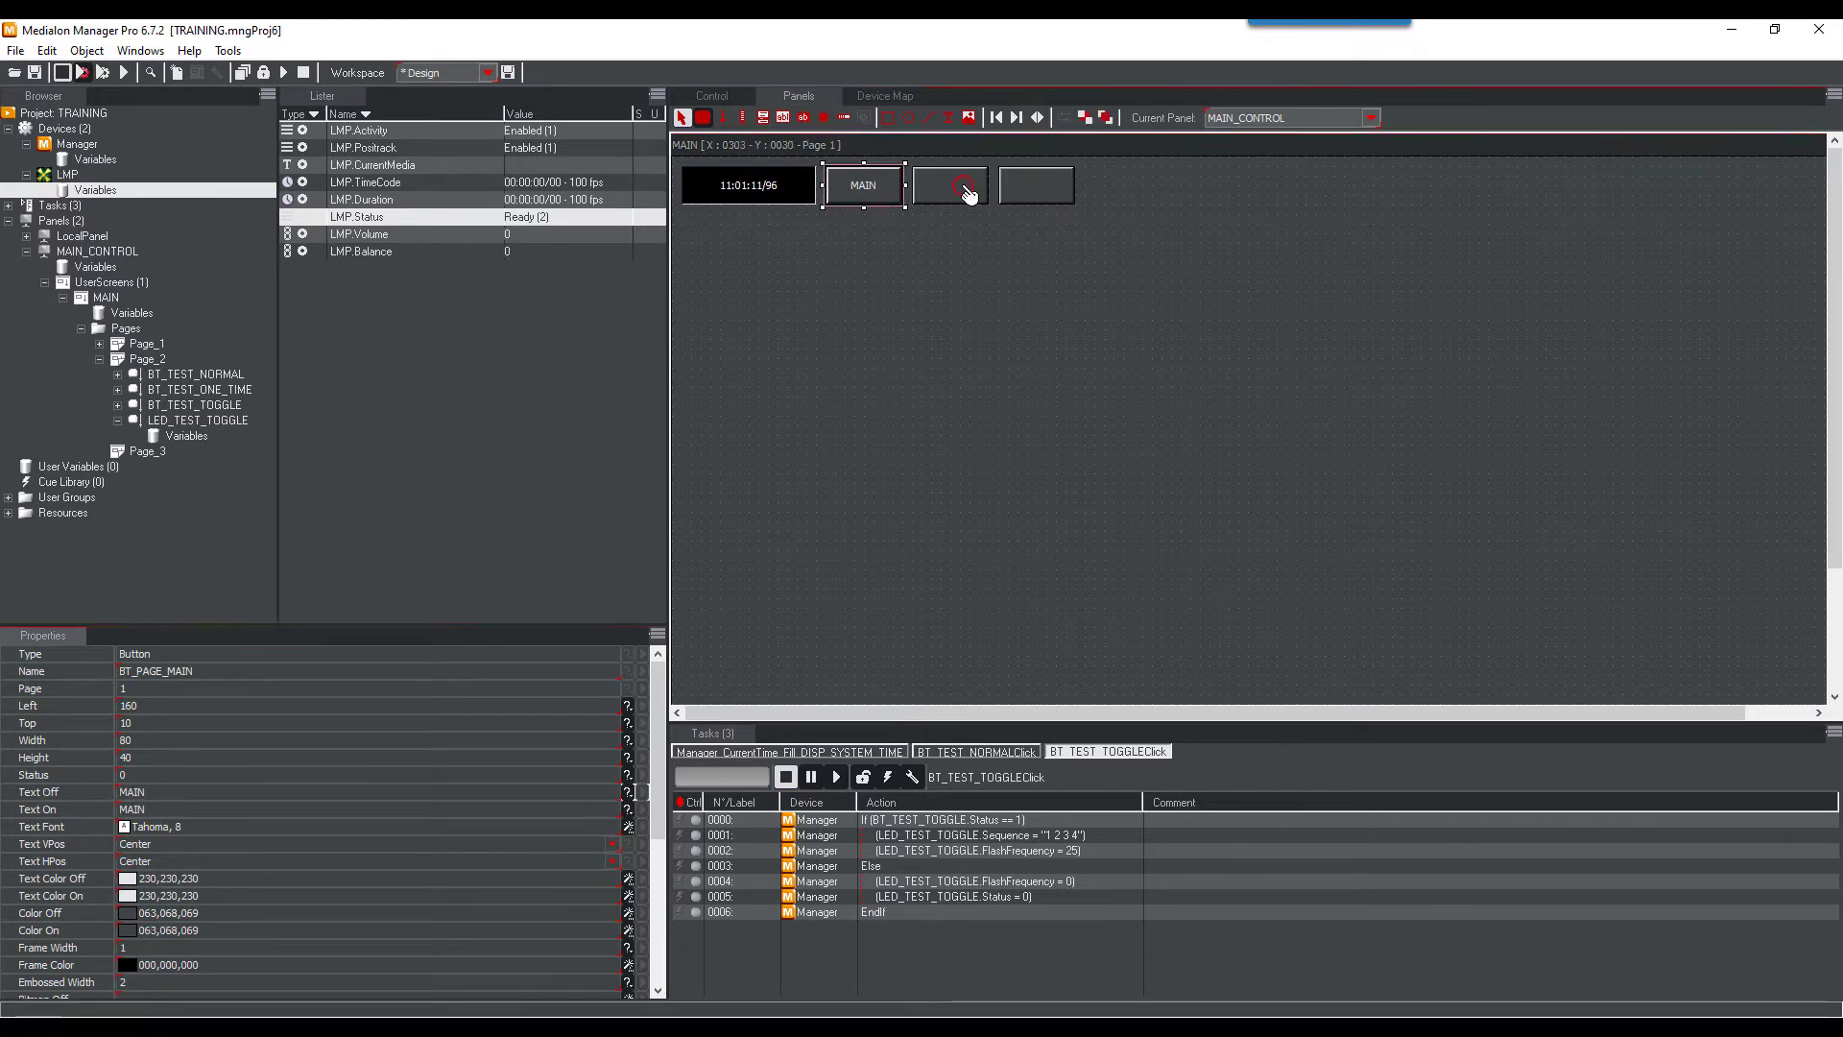
left_click(254, 672)
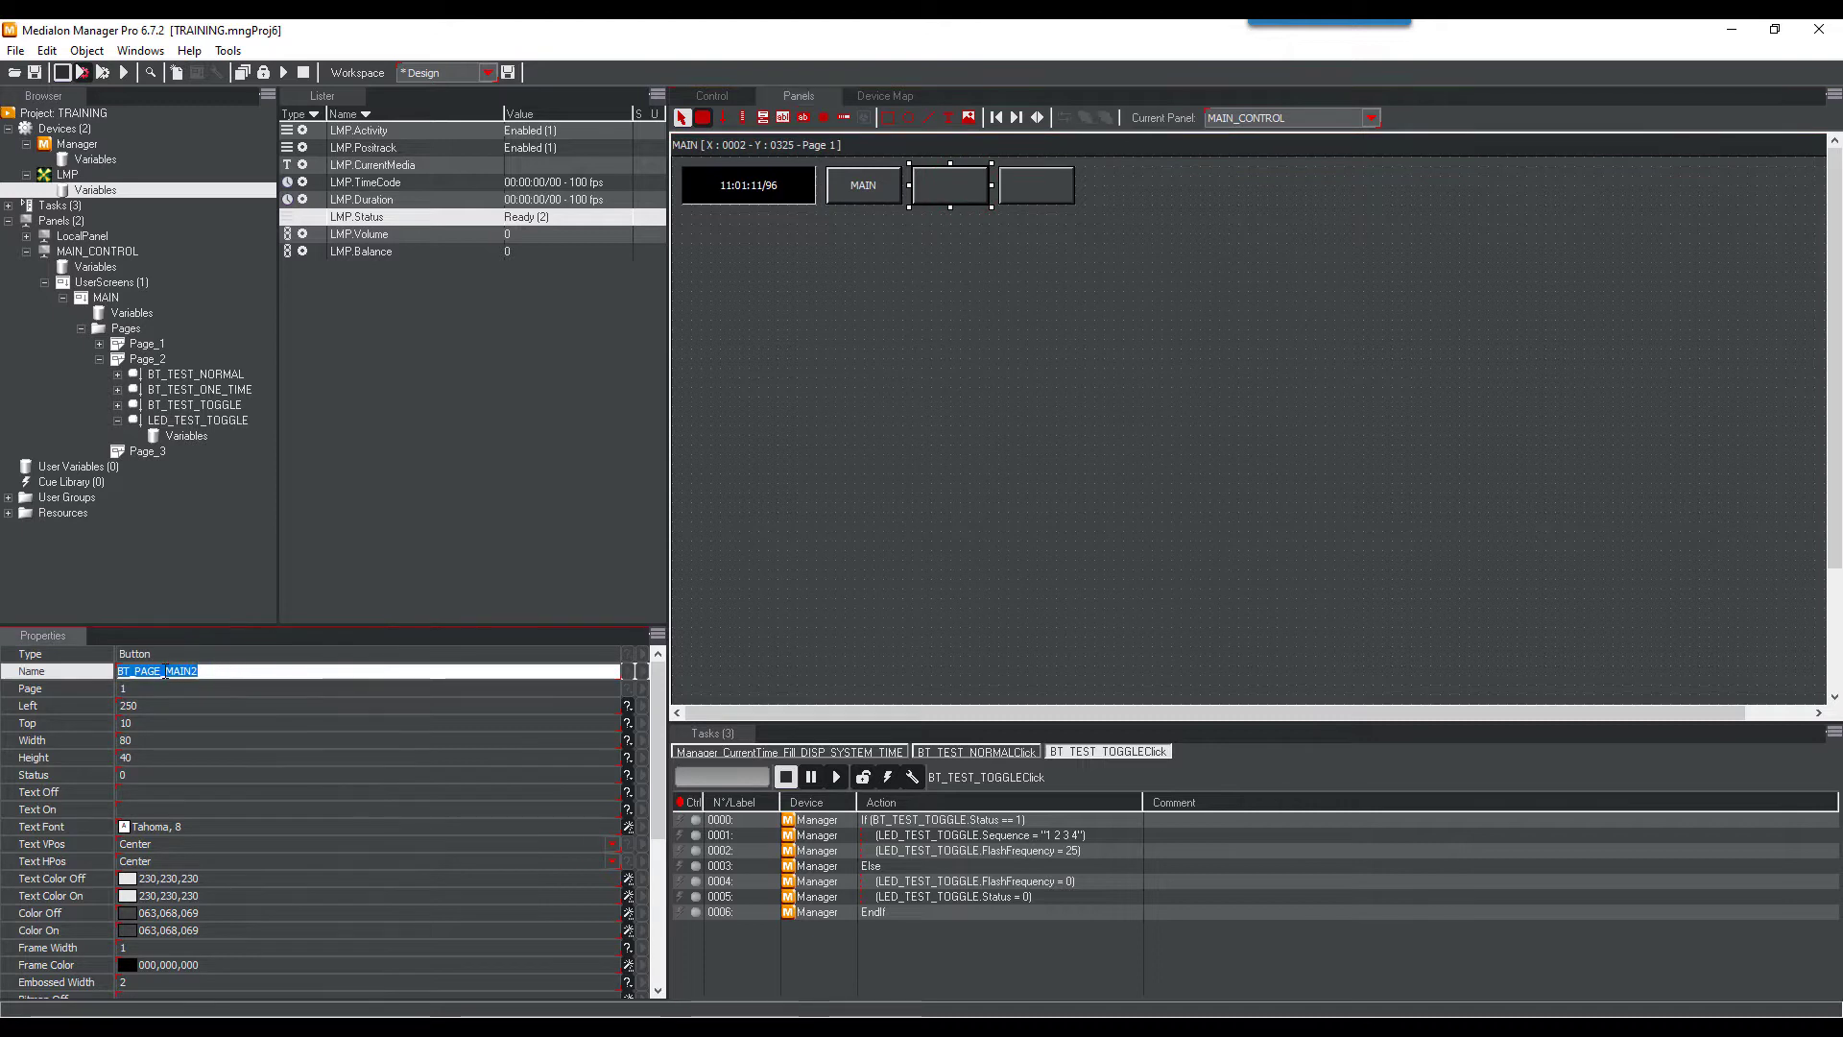
left_click_drag(165, 672, 272, 672)
type("TEST")
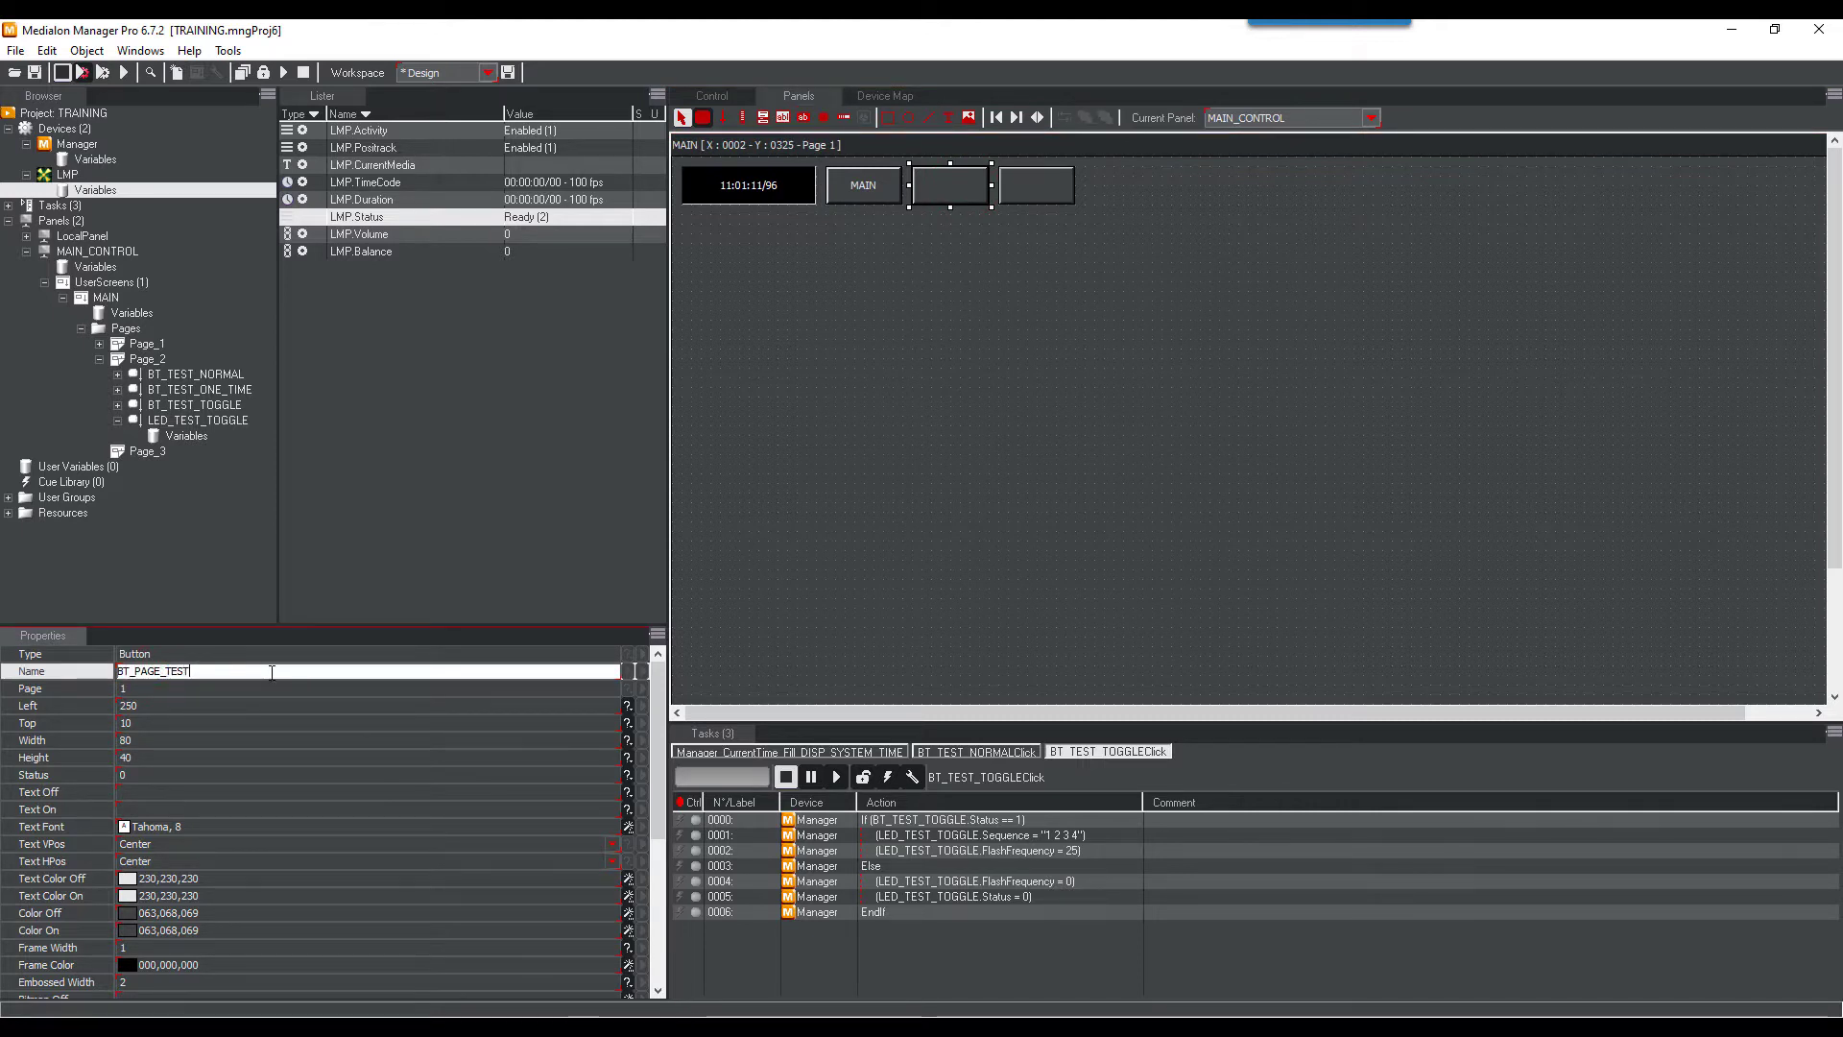
key("Return")
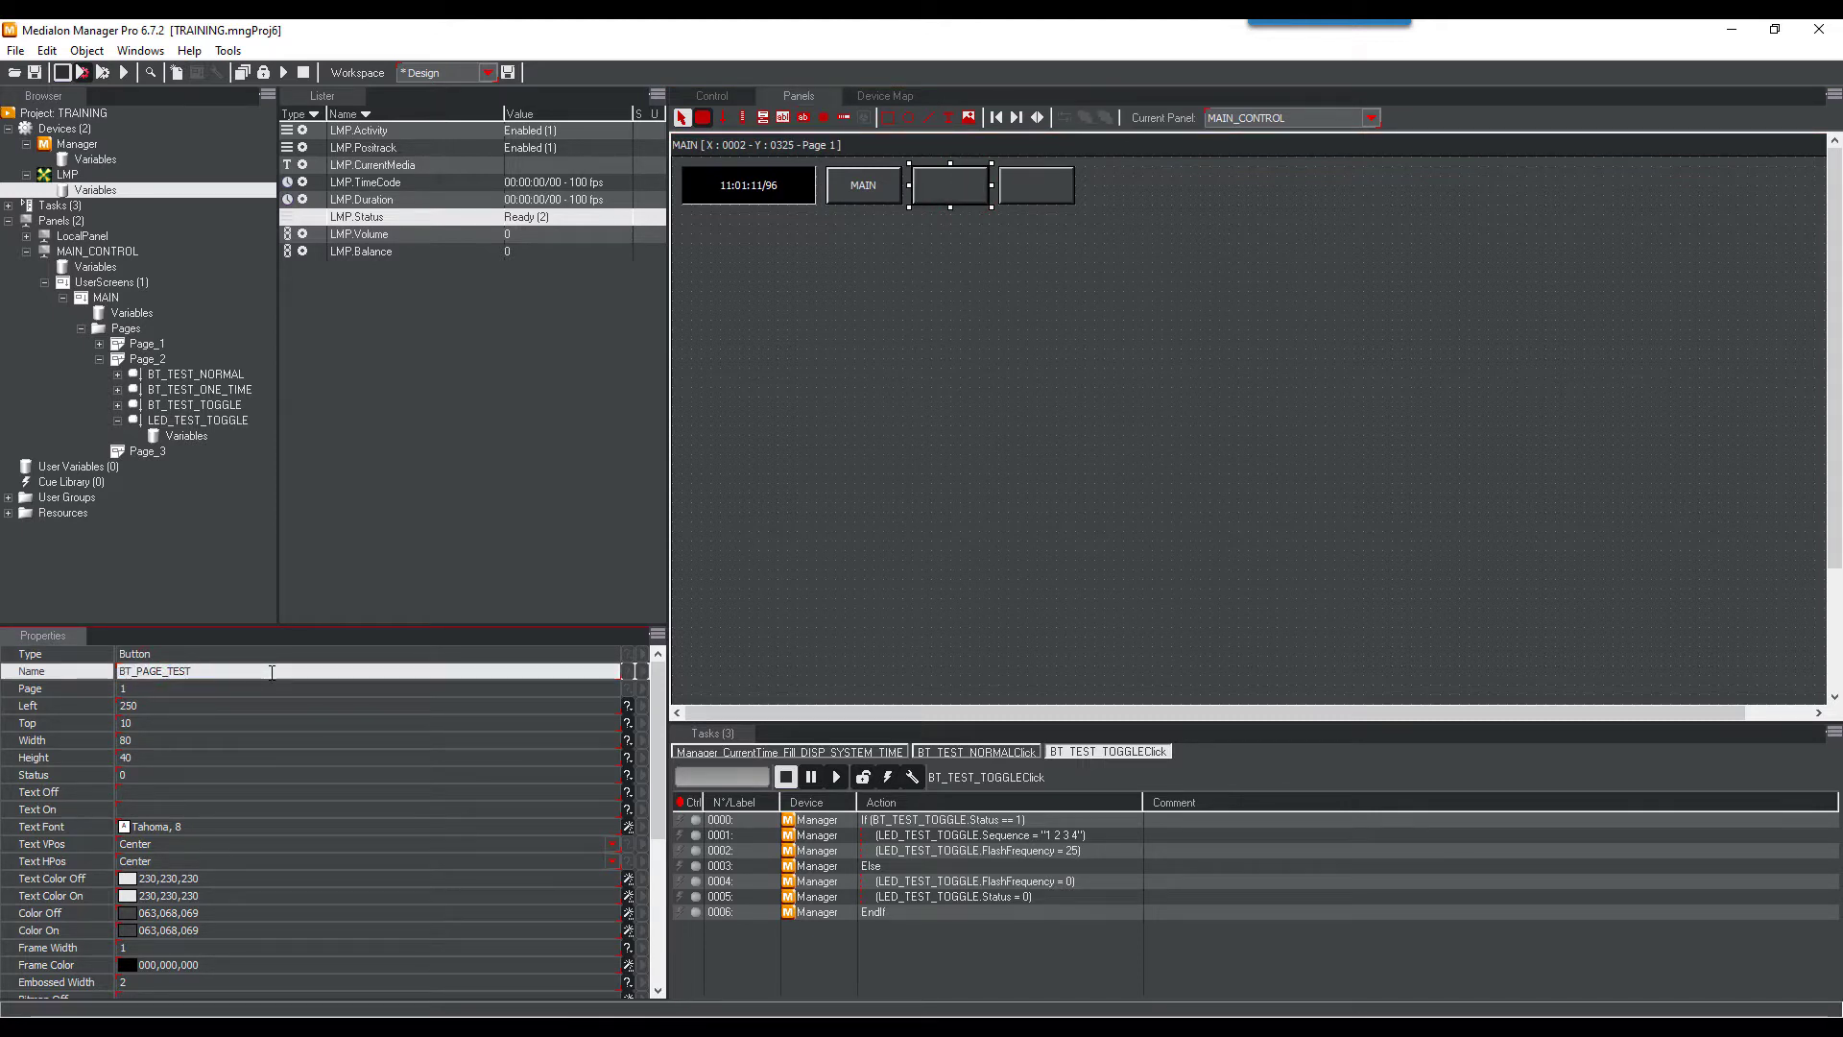
left_click(252, 792)
type("TEST")
key("Return")
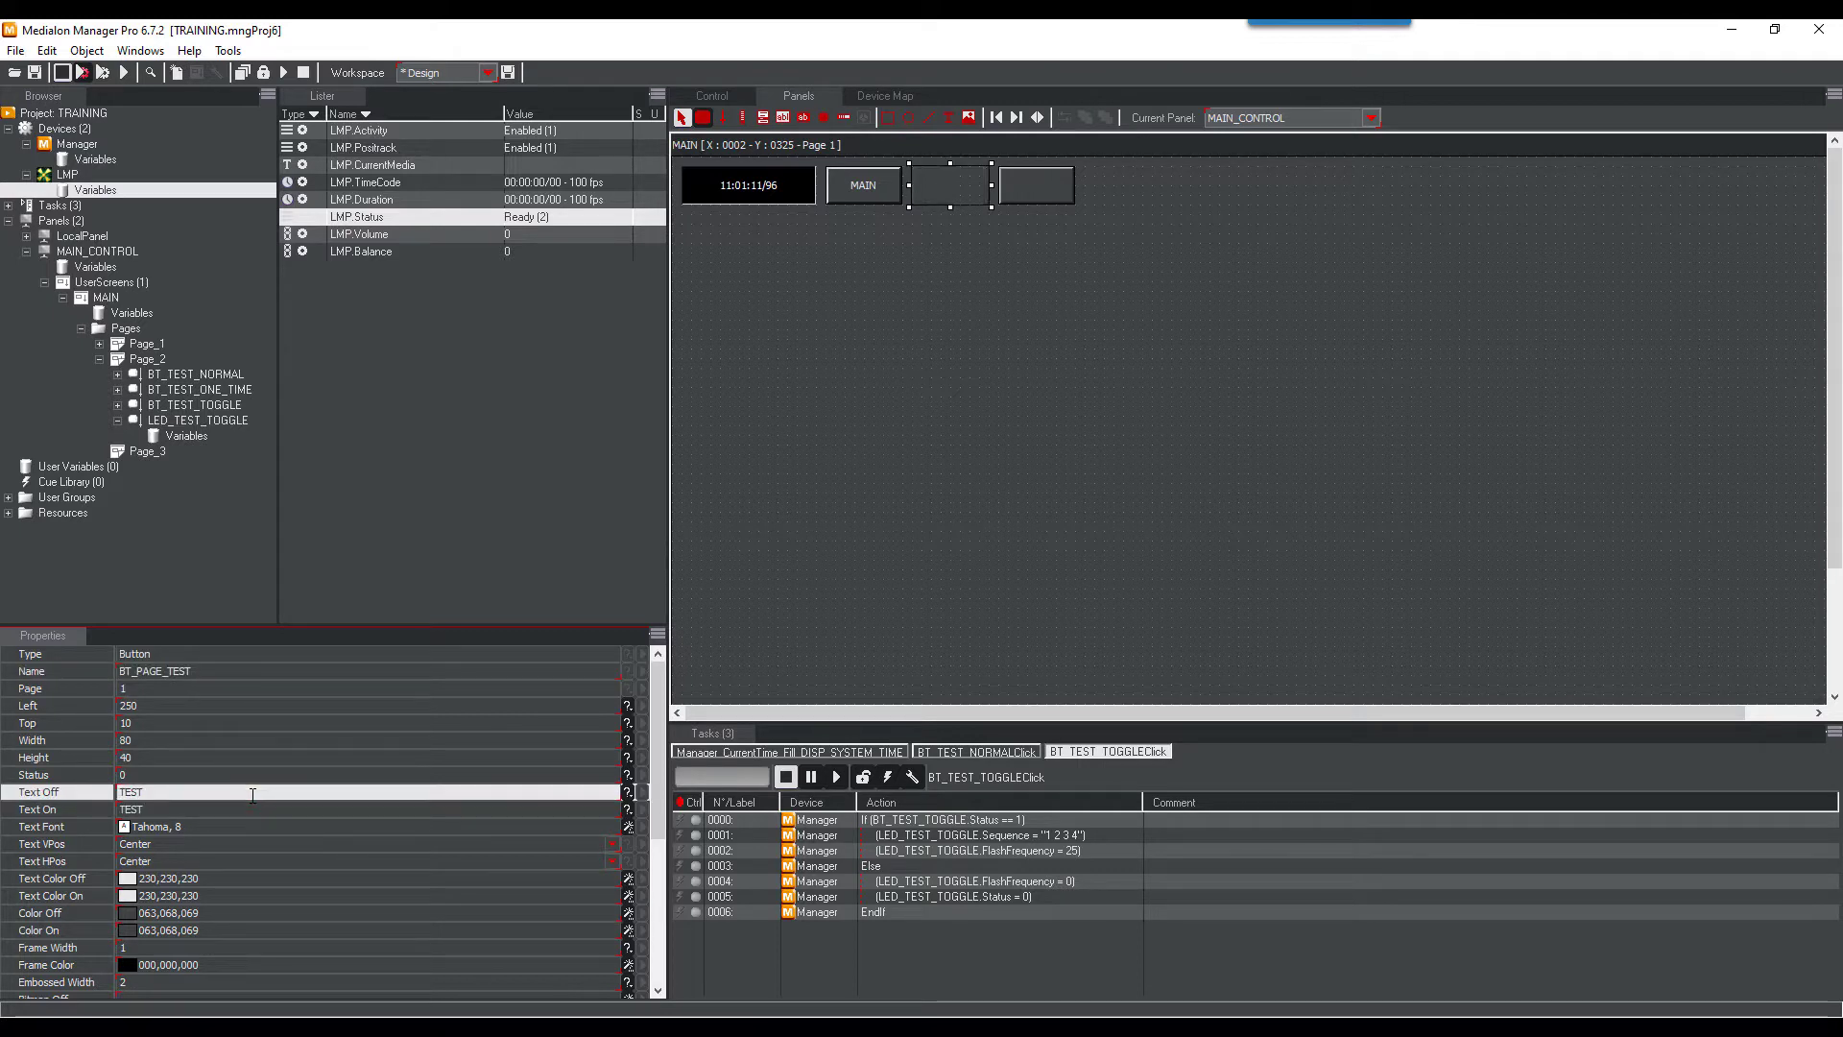
Rename the last button of the row BT_PAGE_VIDEO
left_click(1056, 183)
left_click(328, 671)
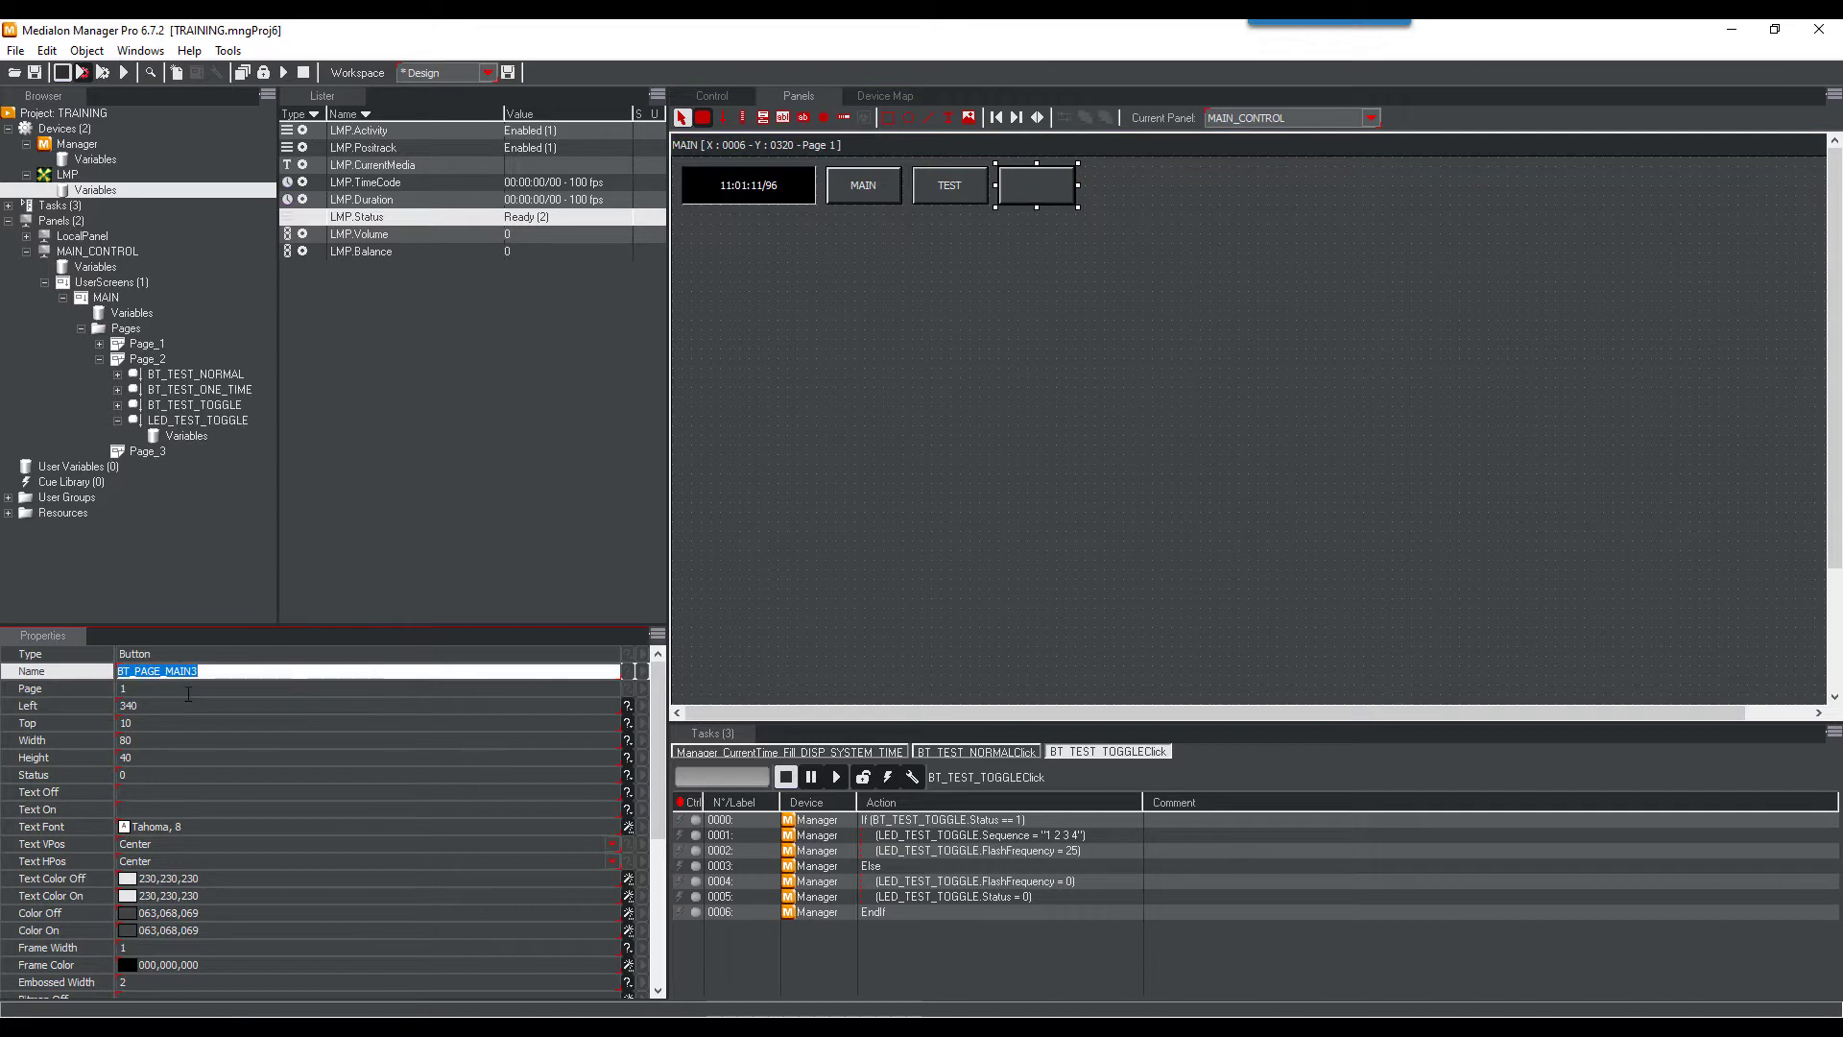
left_click_drag(162, 671, 293, 675)
type("_VIDEO")
key("Return")
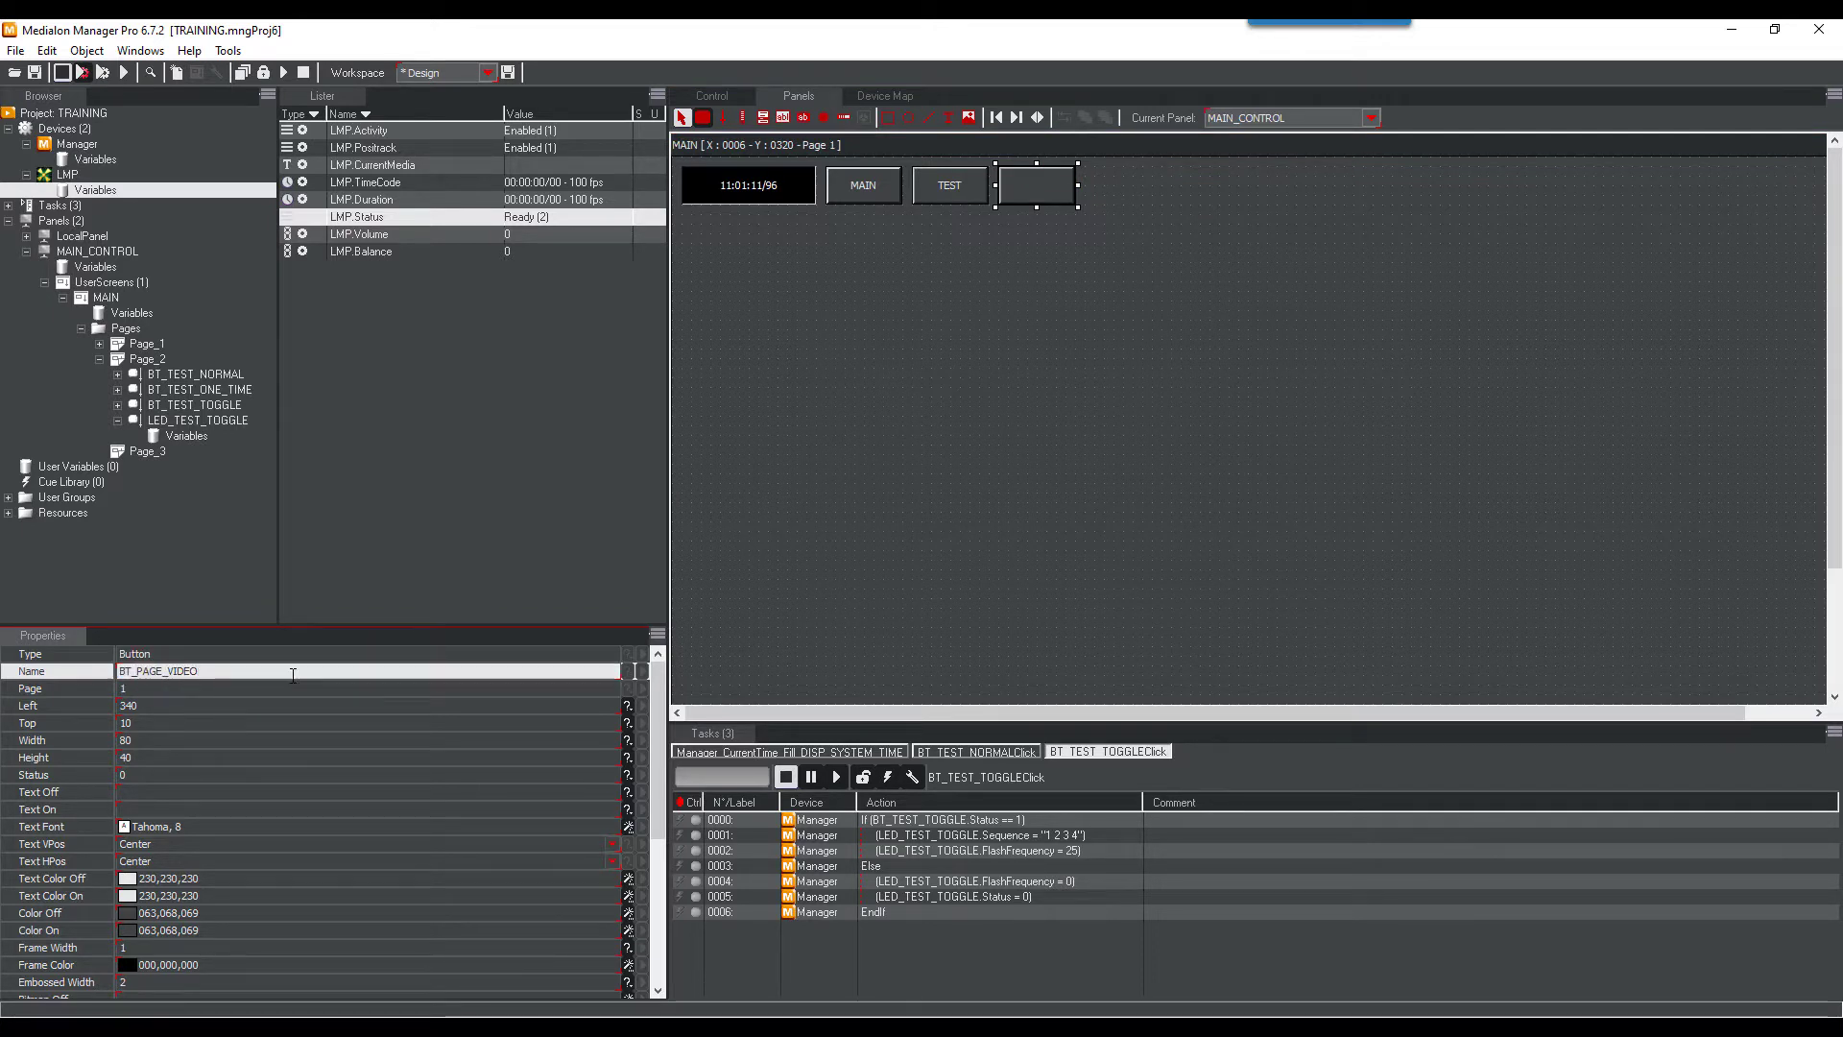
Set the Text Off label of the BT_PAGE_VIDEO button to VIDEO and its Goto Page to 3
left_click(236, 791)
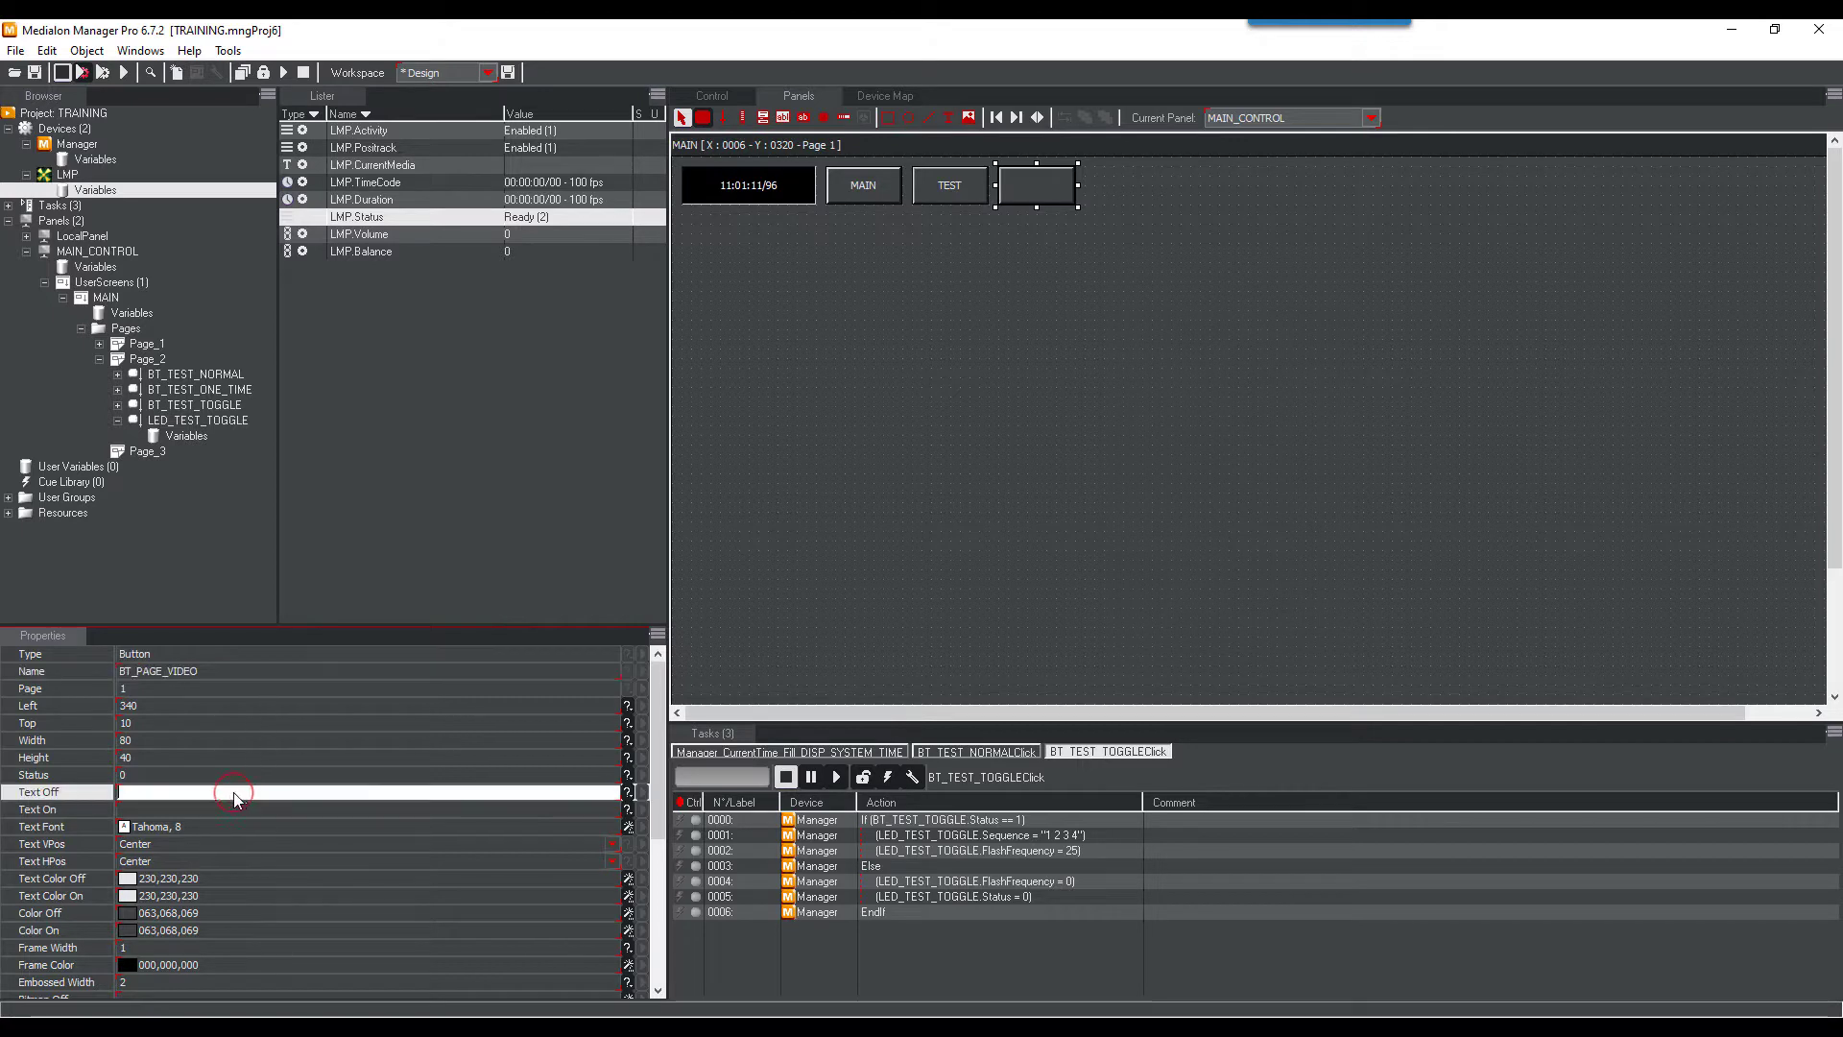
key("Return")
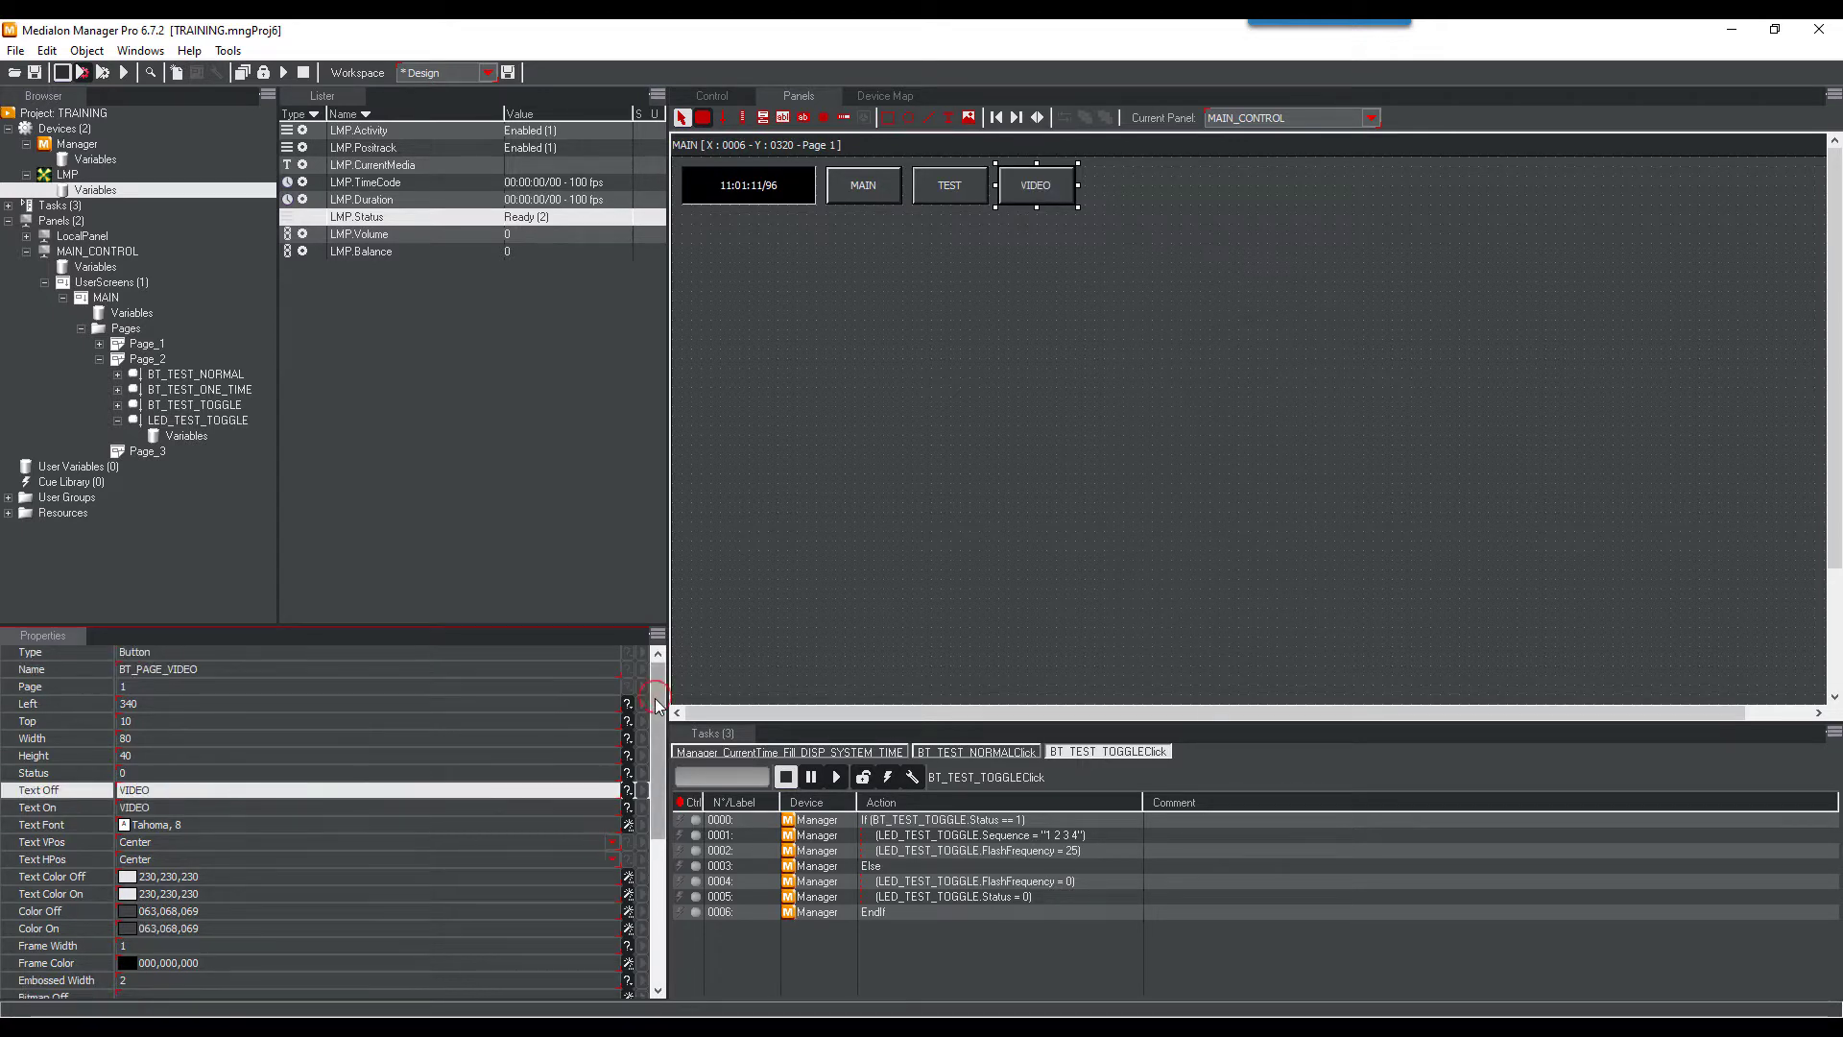
scroll(648, 769, "down", 3)
scroll(648, 771, "down", 1)
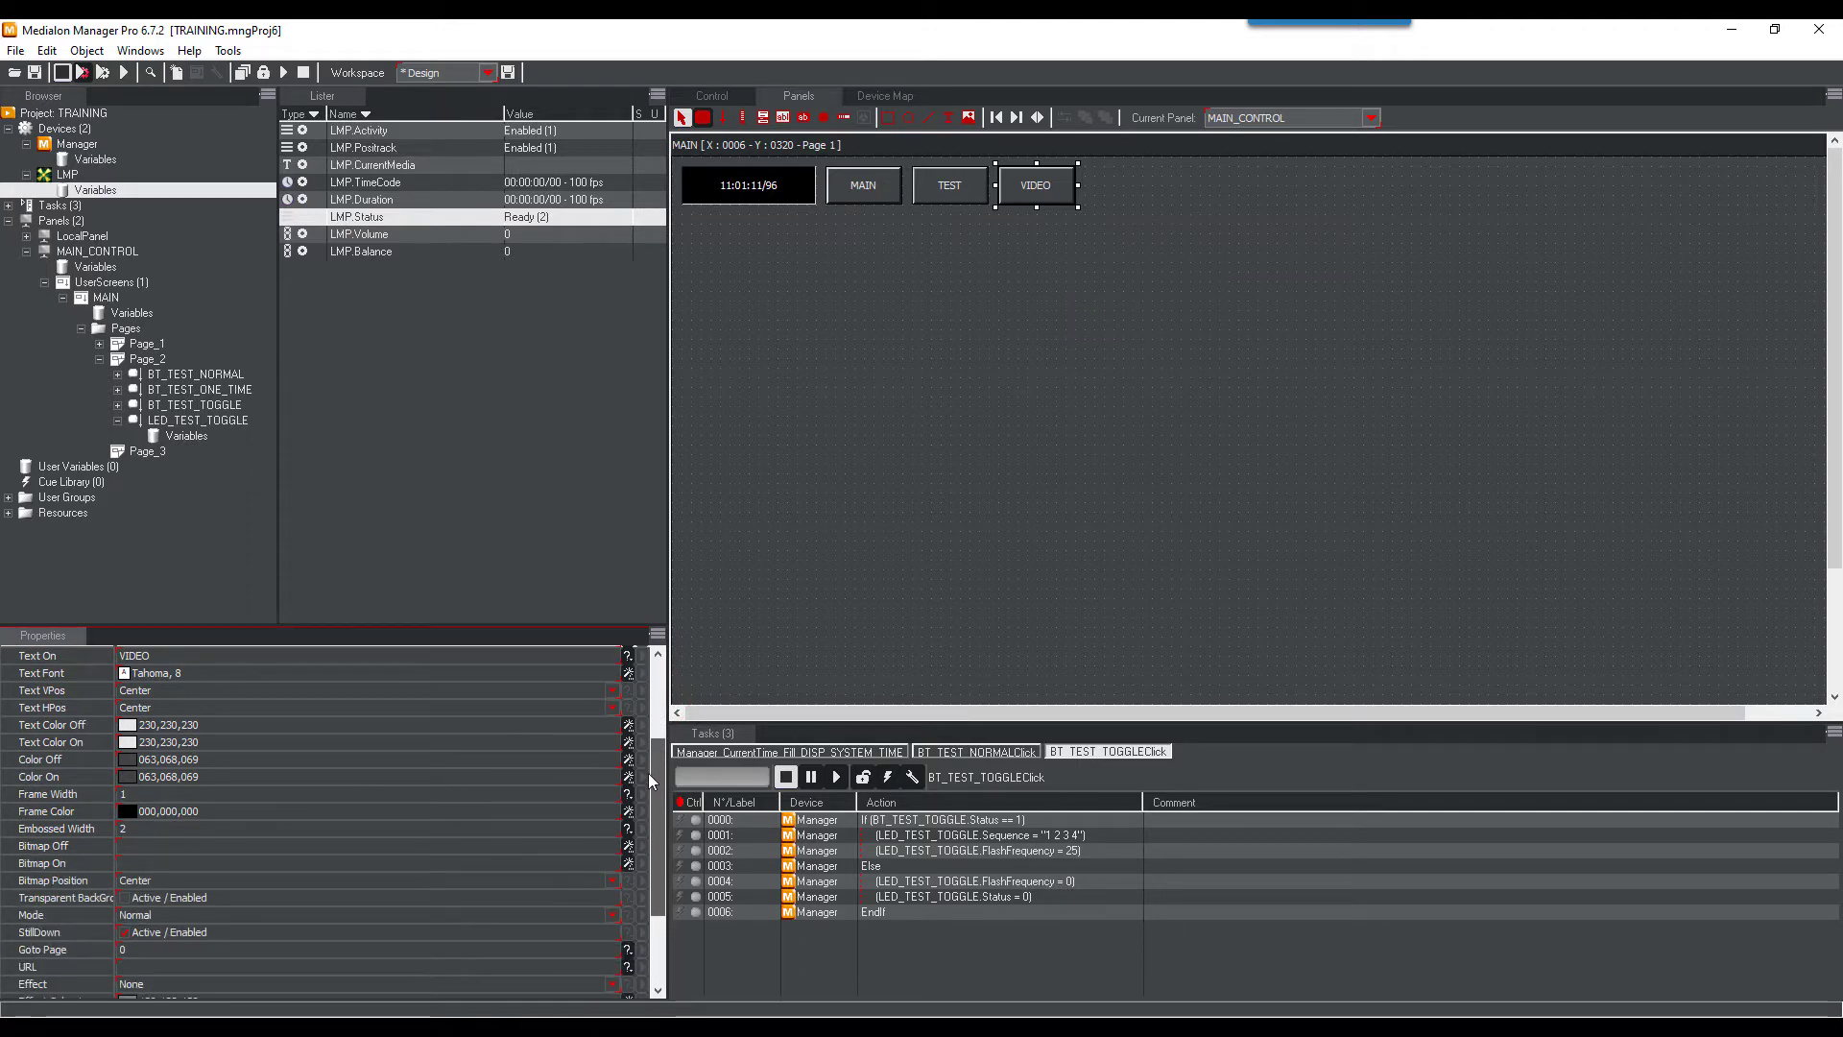
left_click(322, 950)
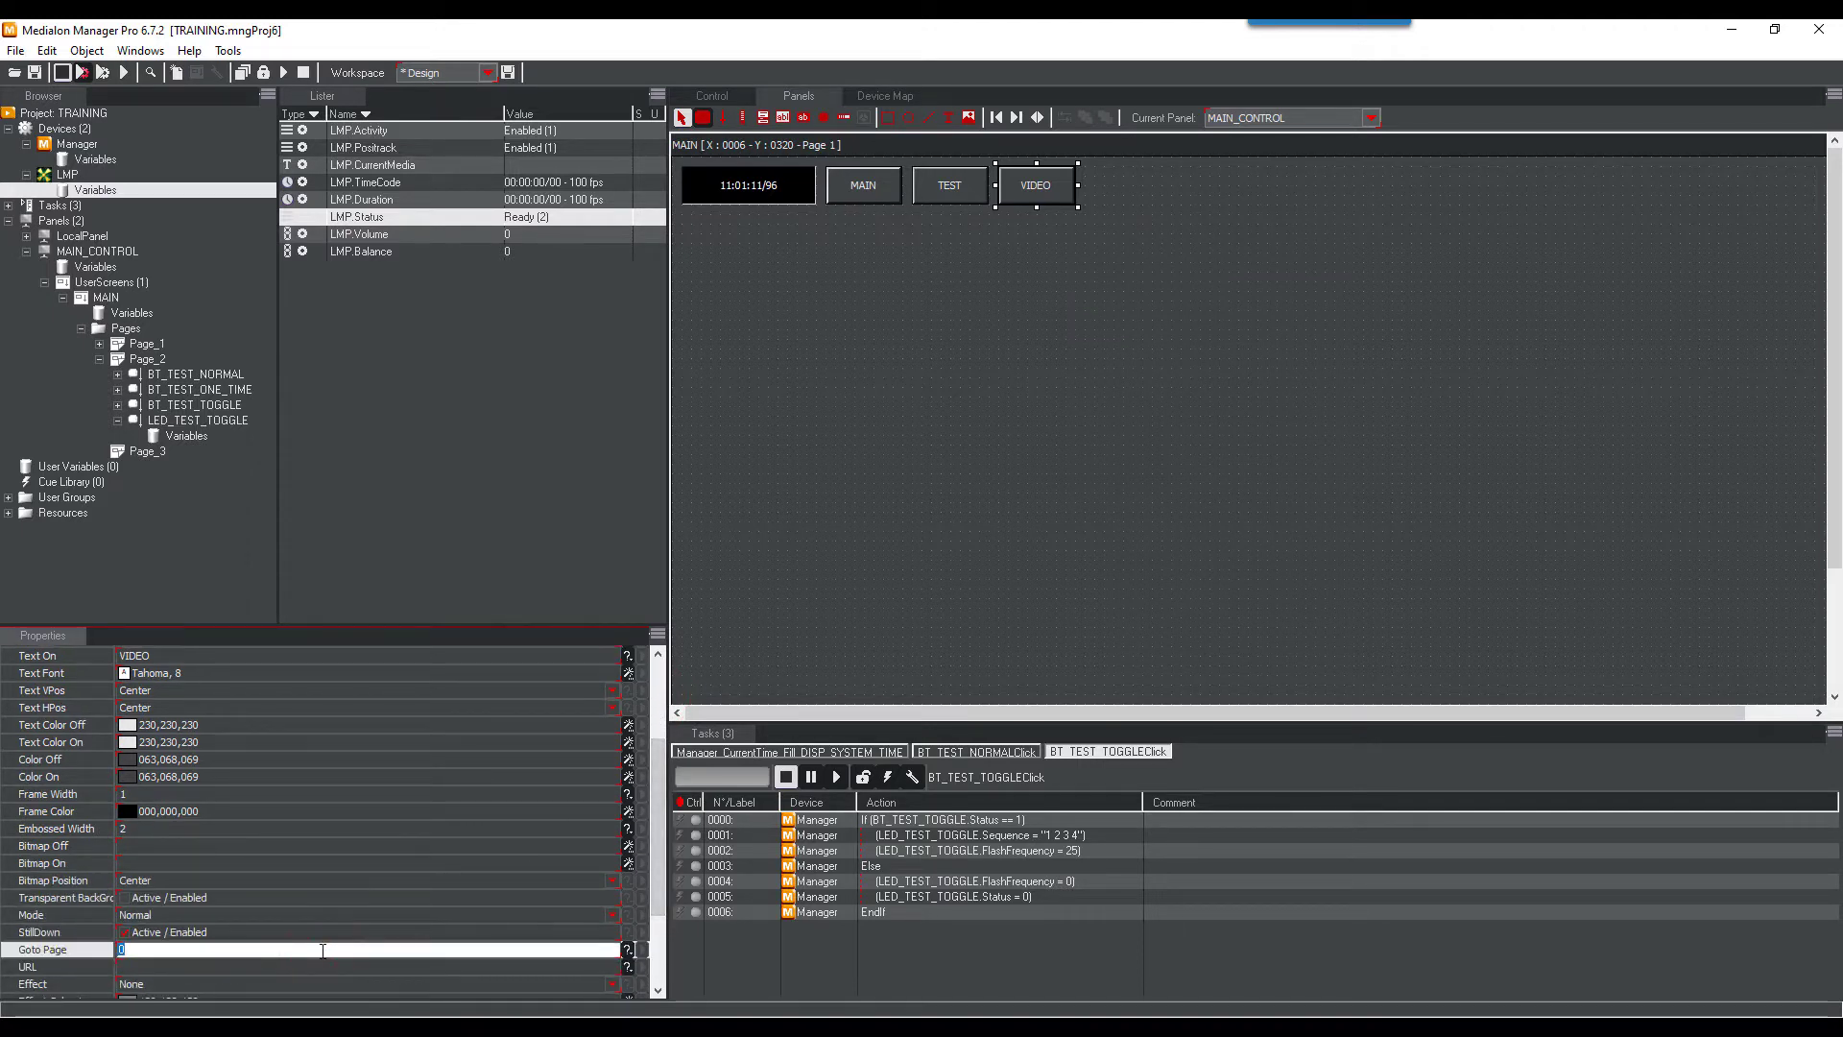
key("Return")
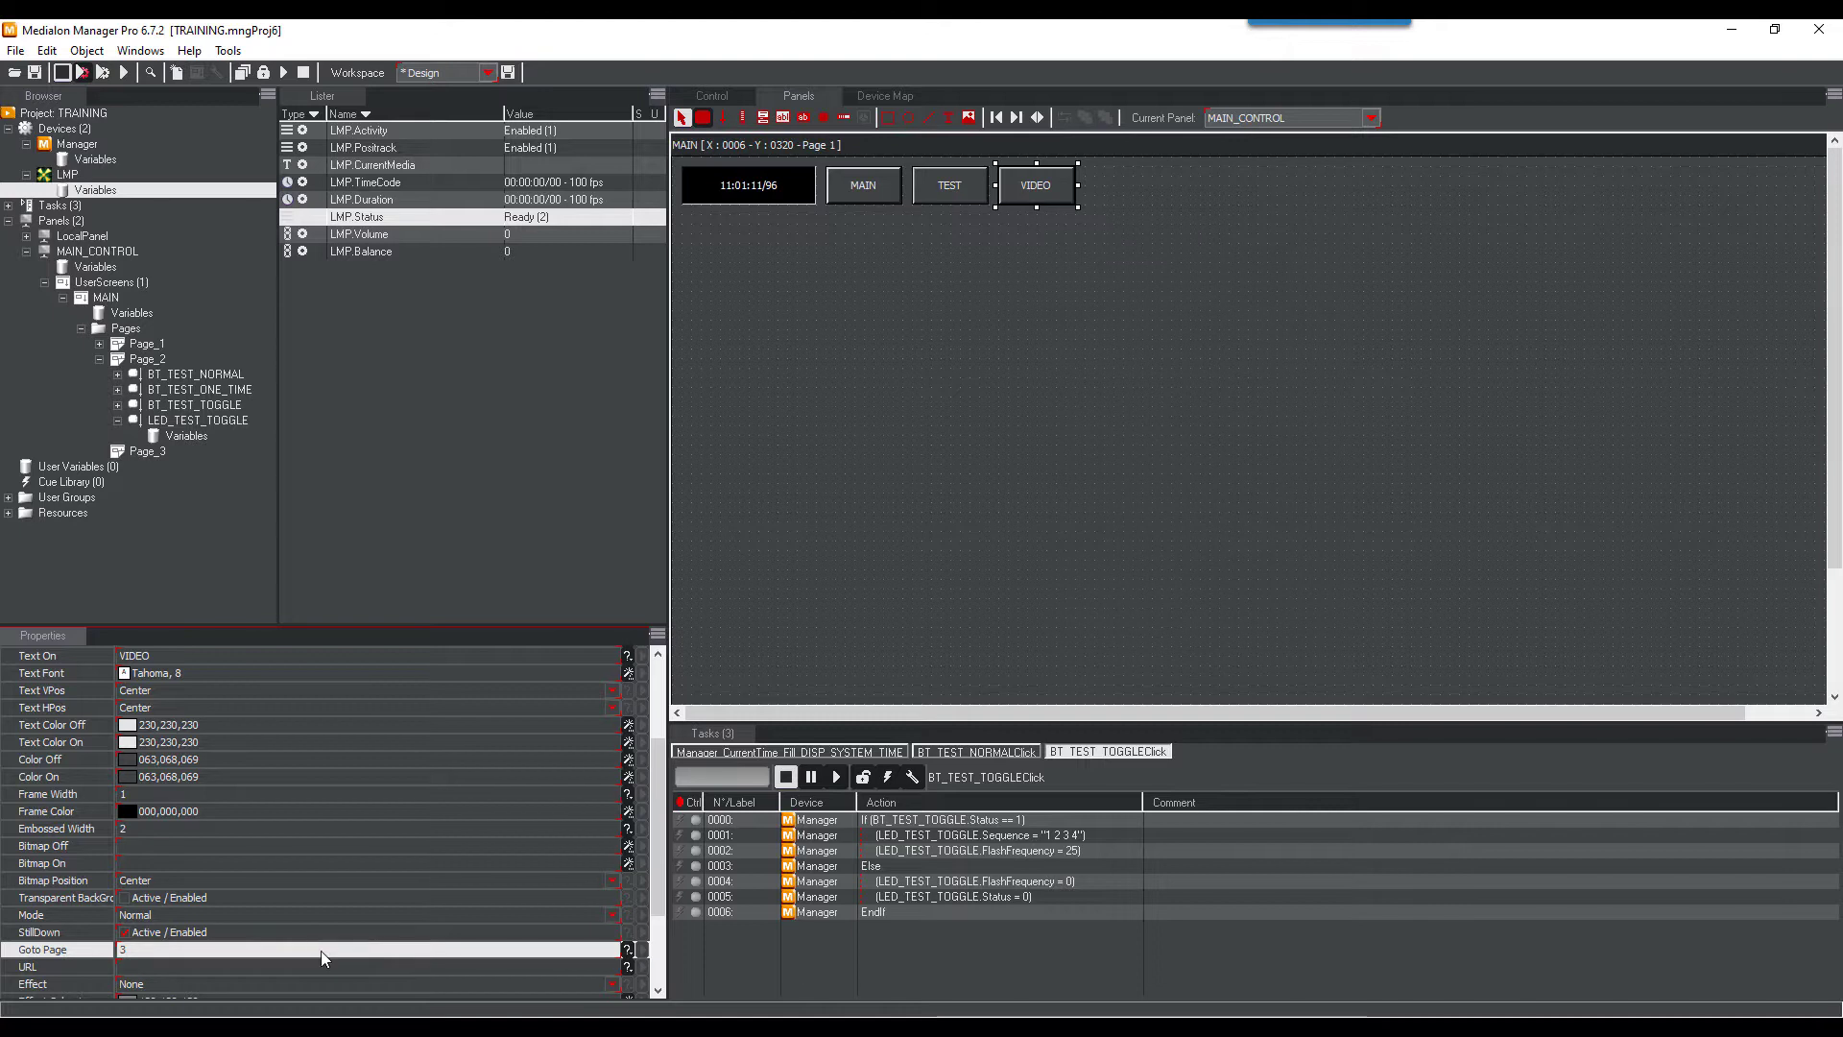
Set the TEST button's Goto Page to 2 and open the MAIN button's Goto Page value for editing
left_click(950, 190)
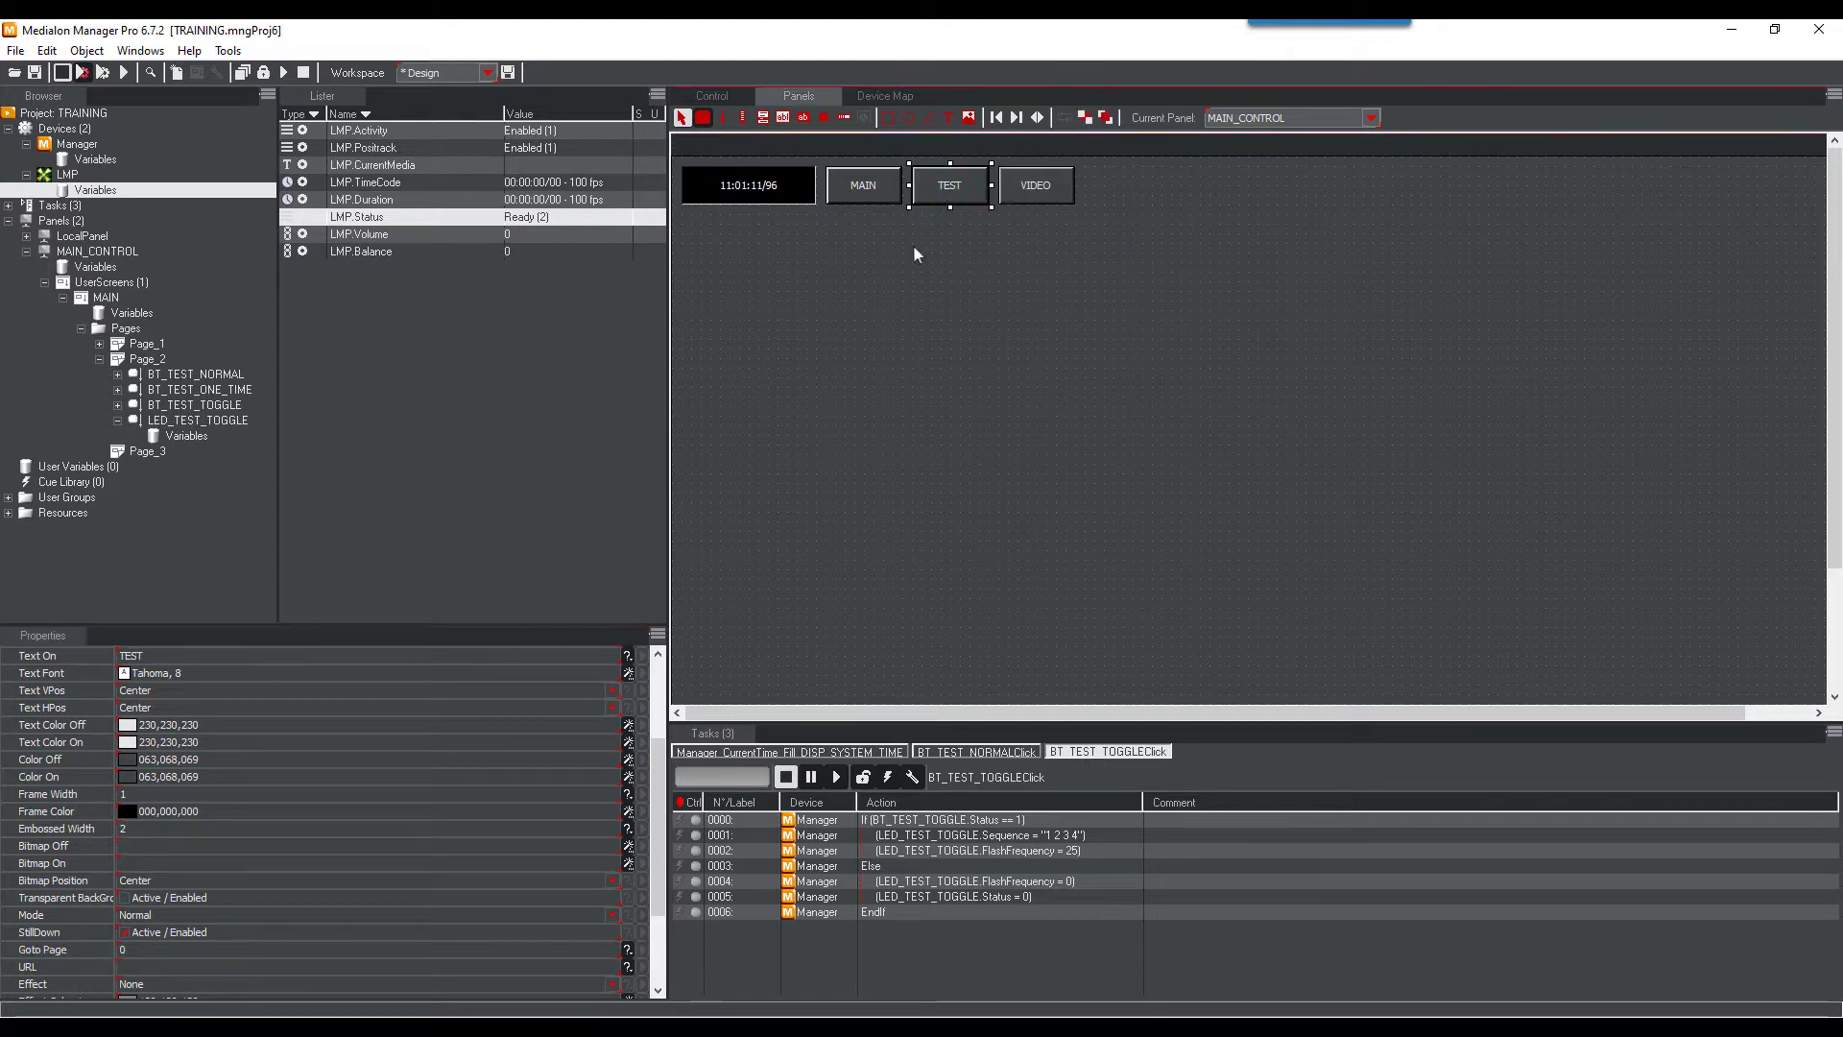
left_click(385, 954)
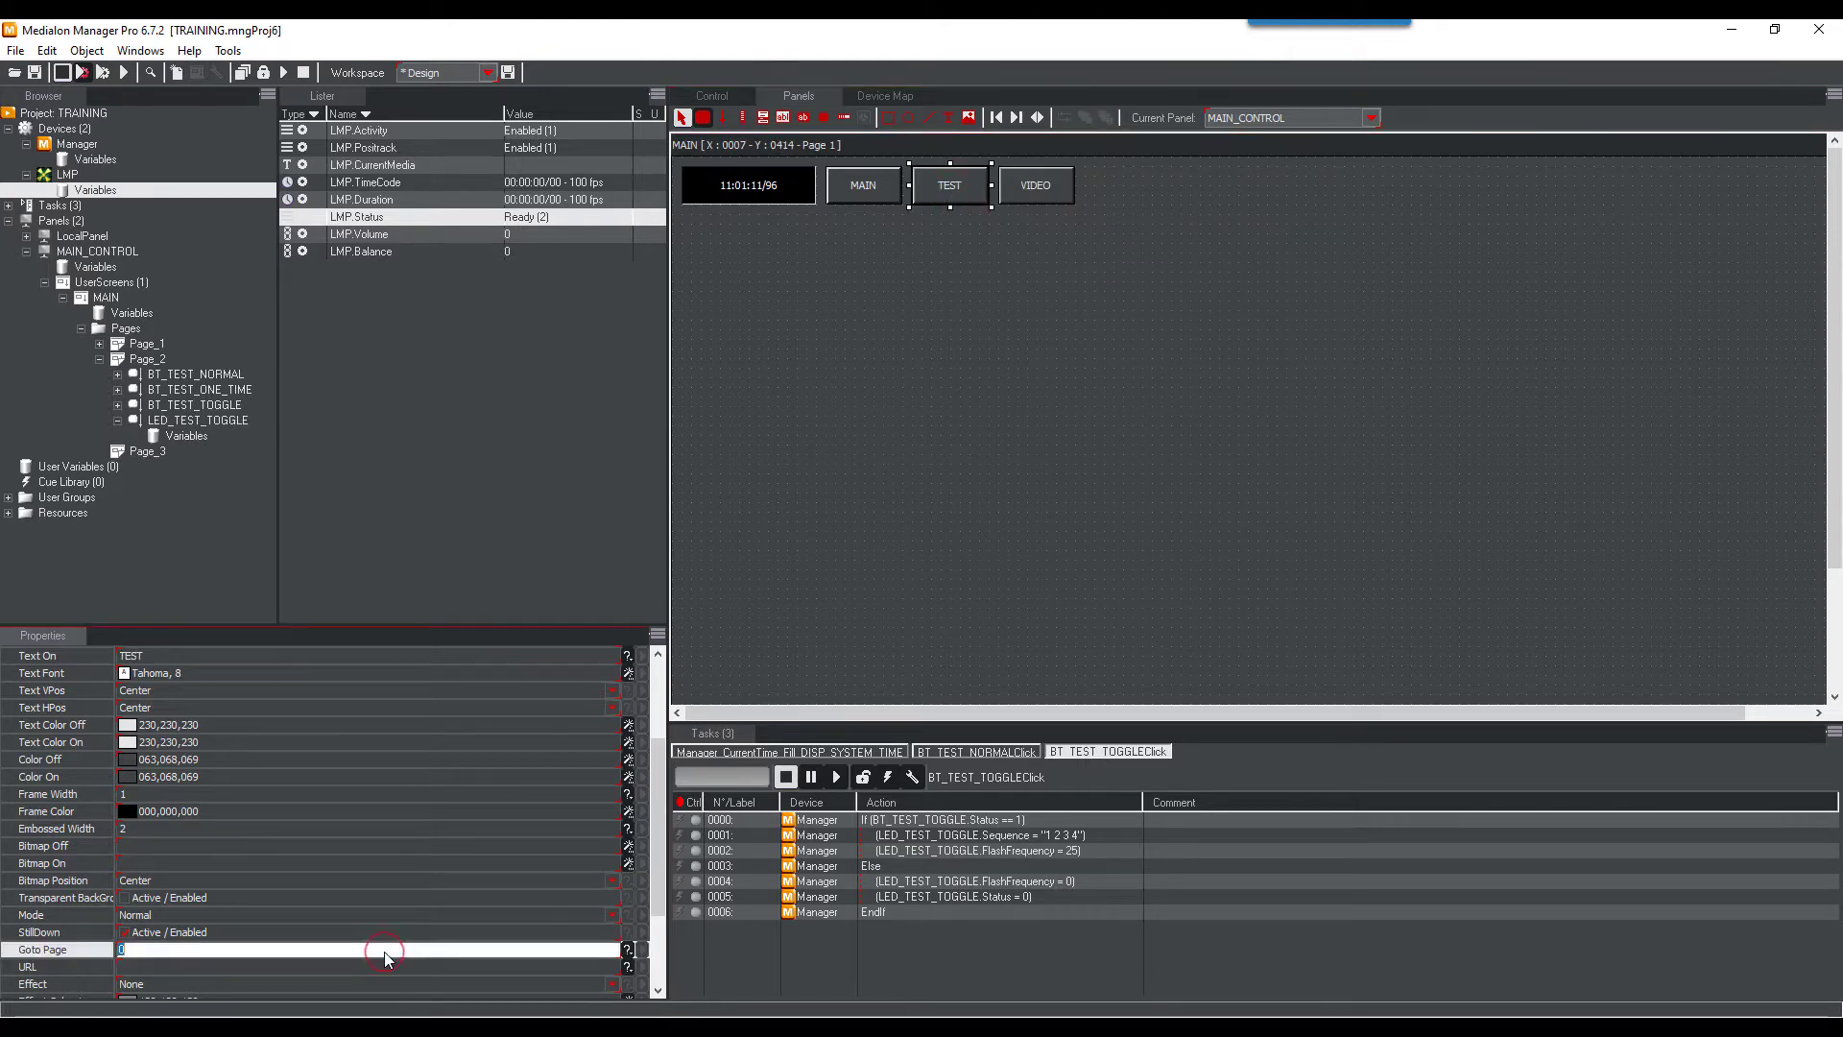
type("2")
key("Return")
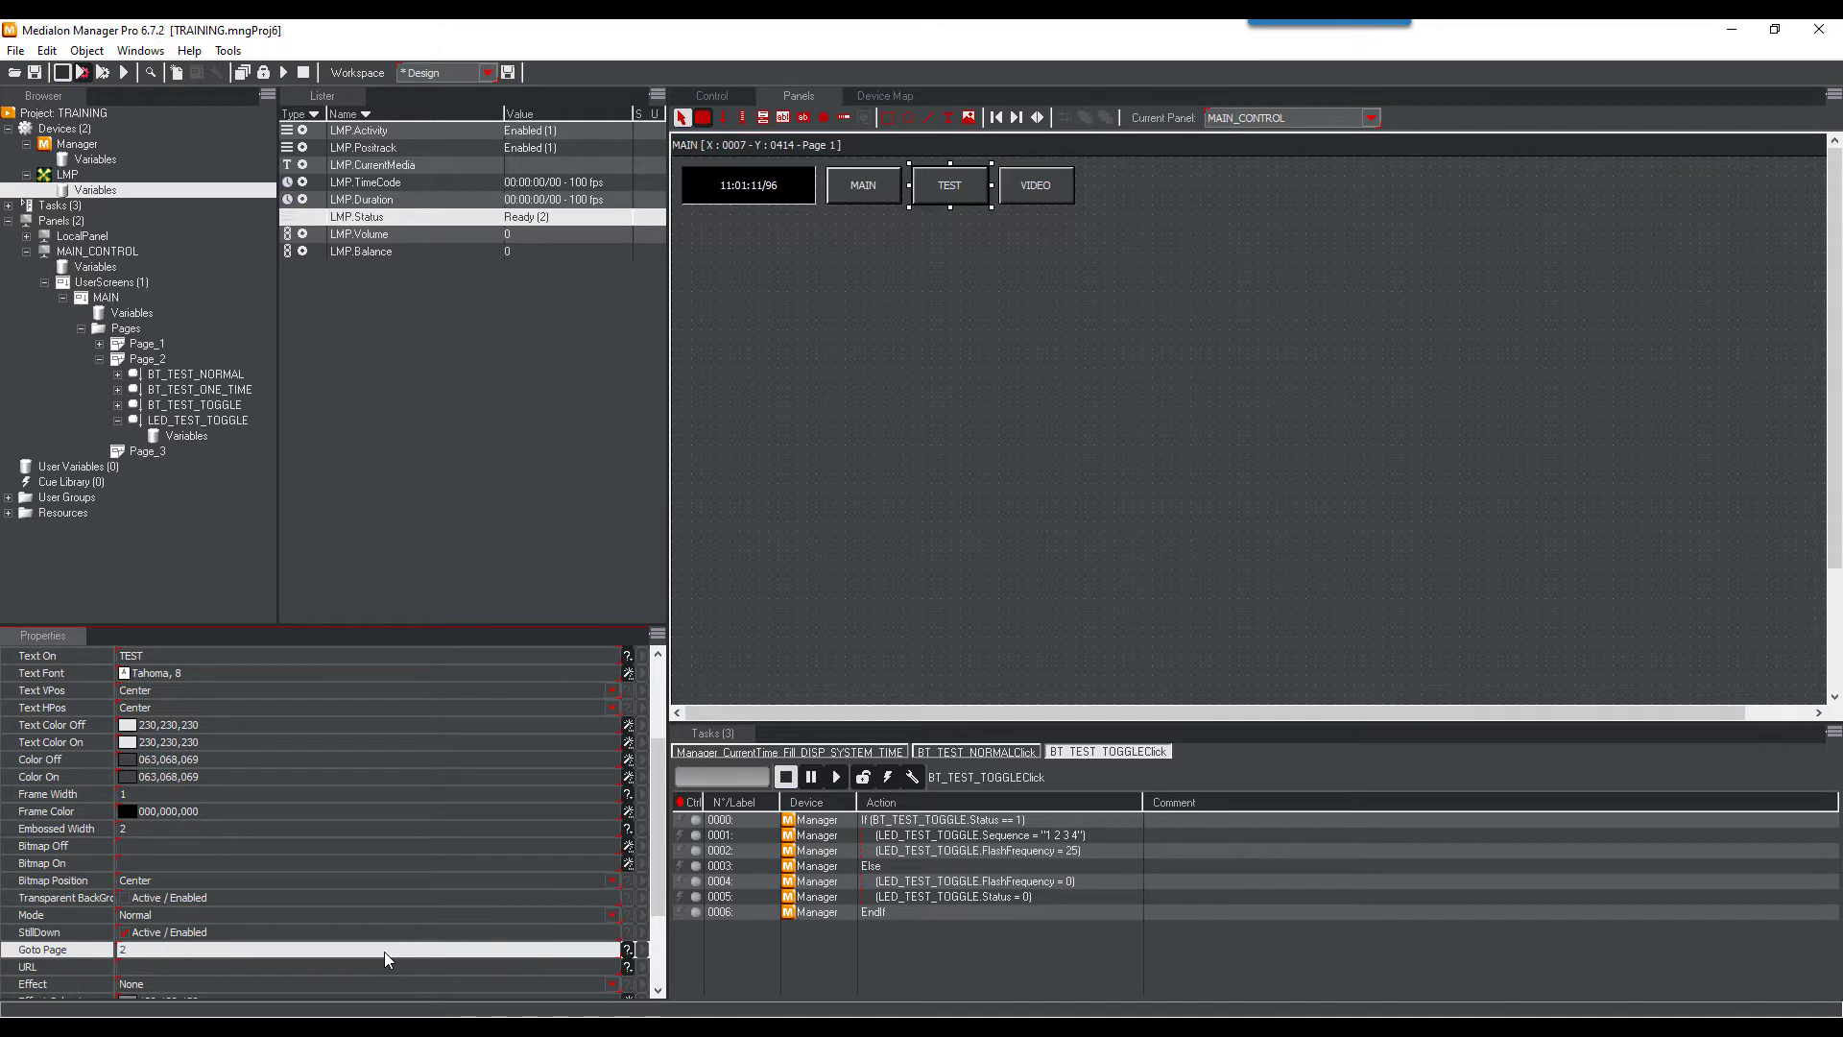
left_click(864, 188)
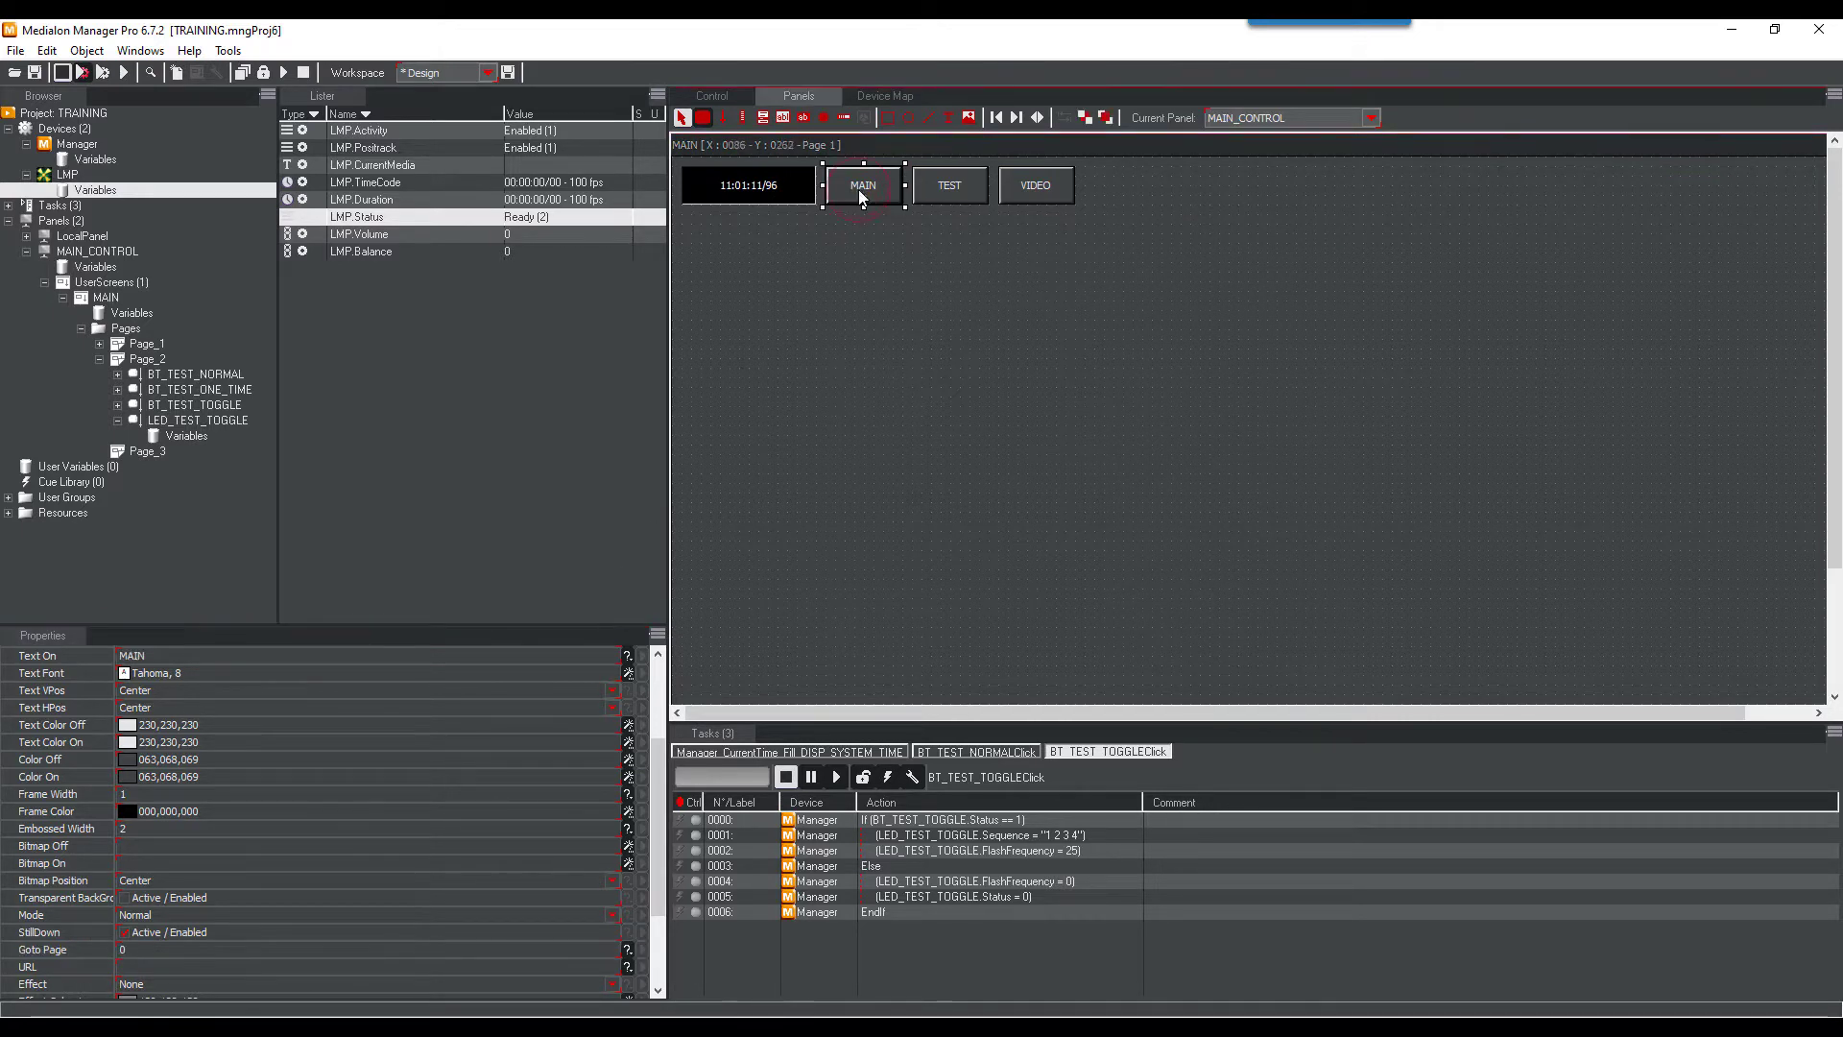
left_click(330, 947)
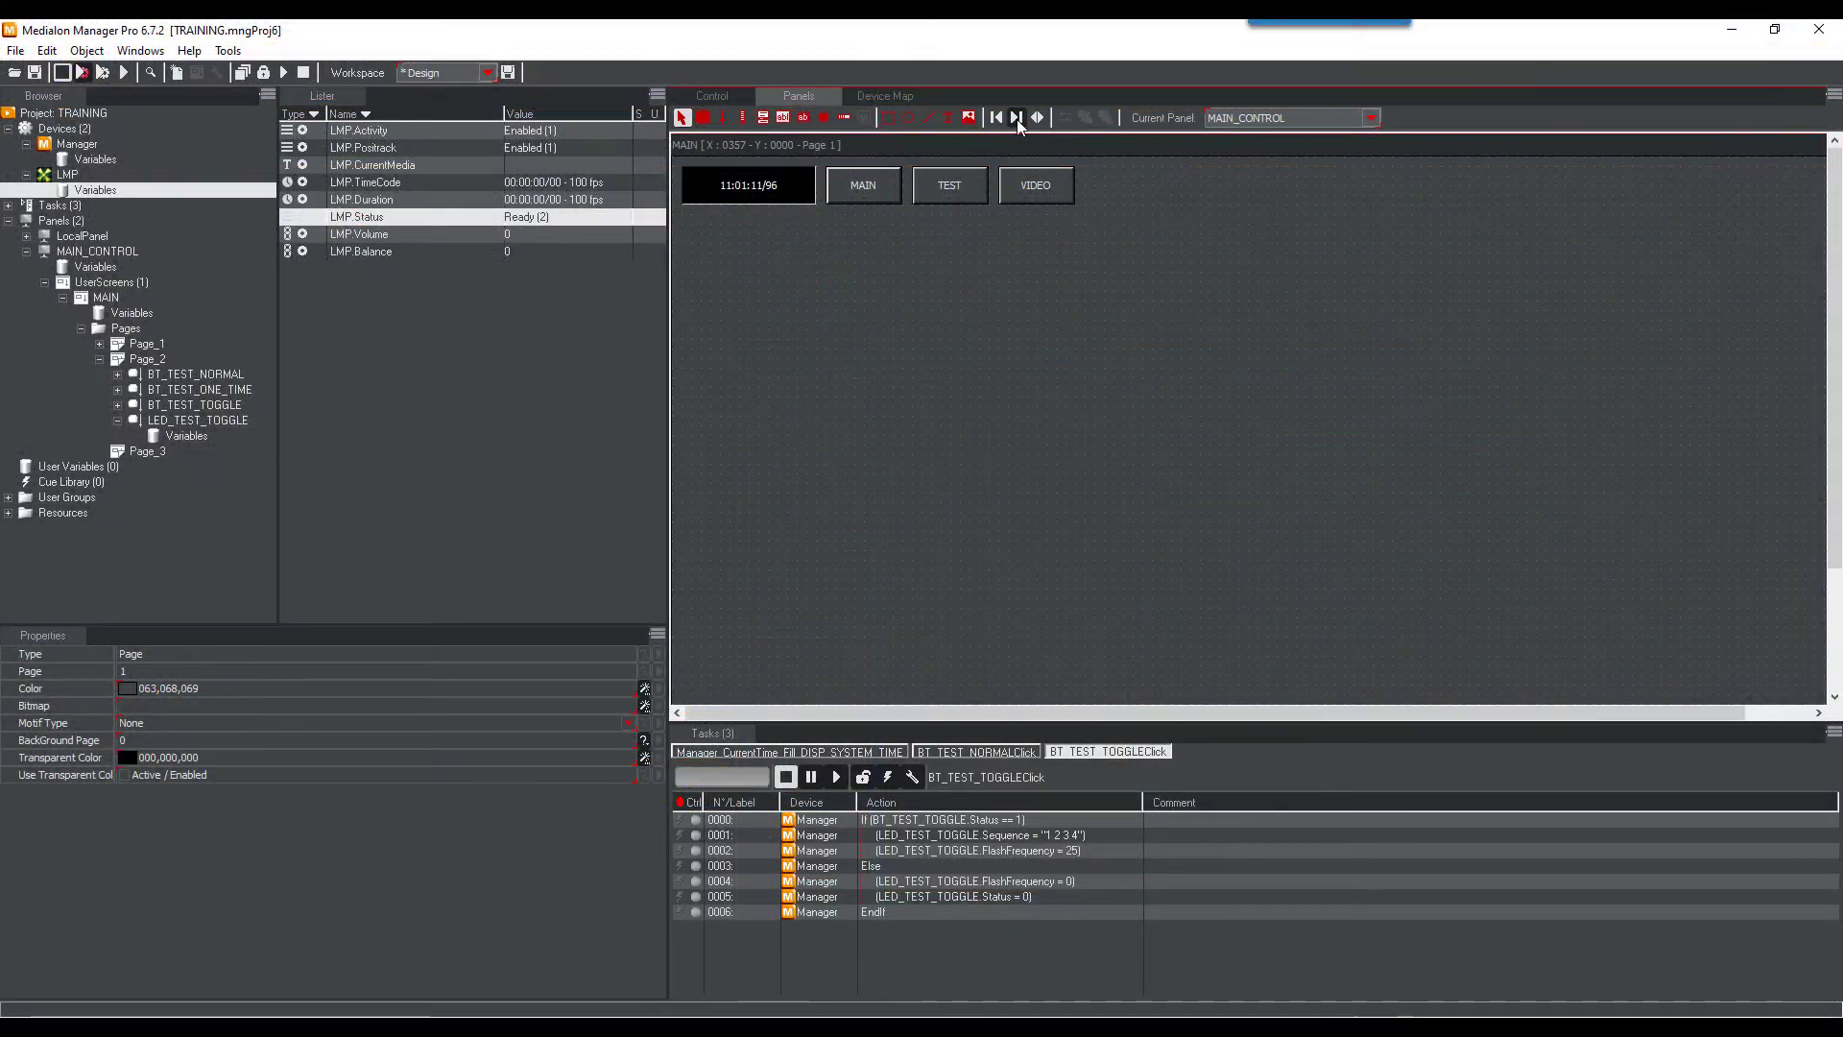
Set the BackGround Page of page 2 of the MAIN user screen to 1
left_click(1018, 119)
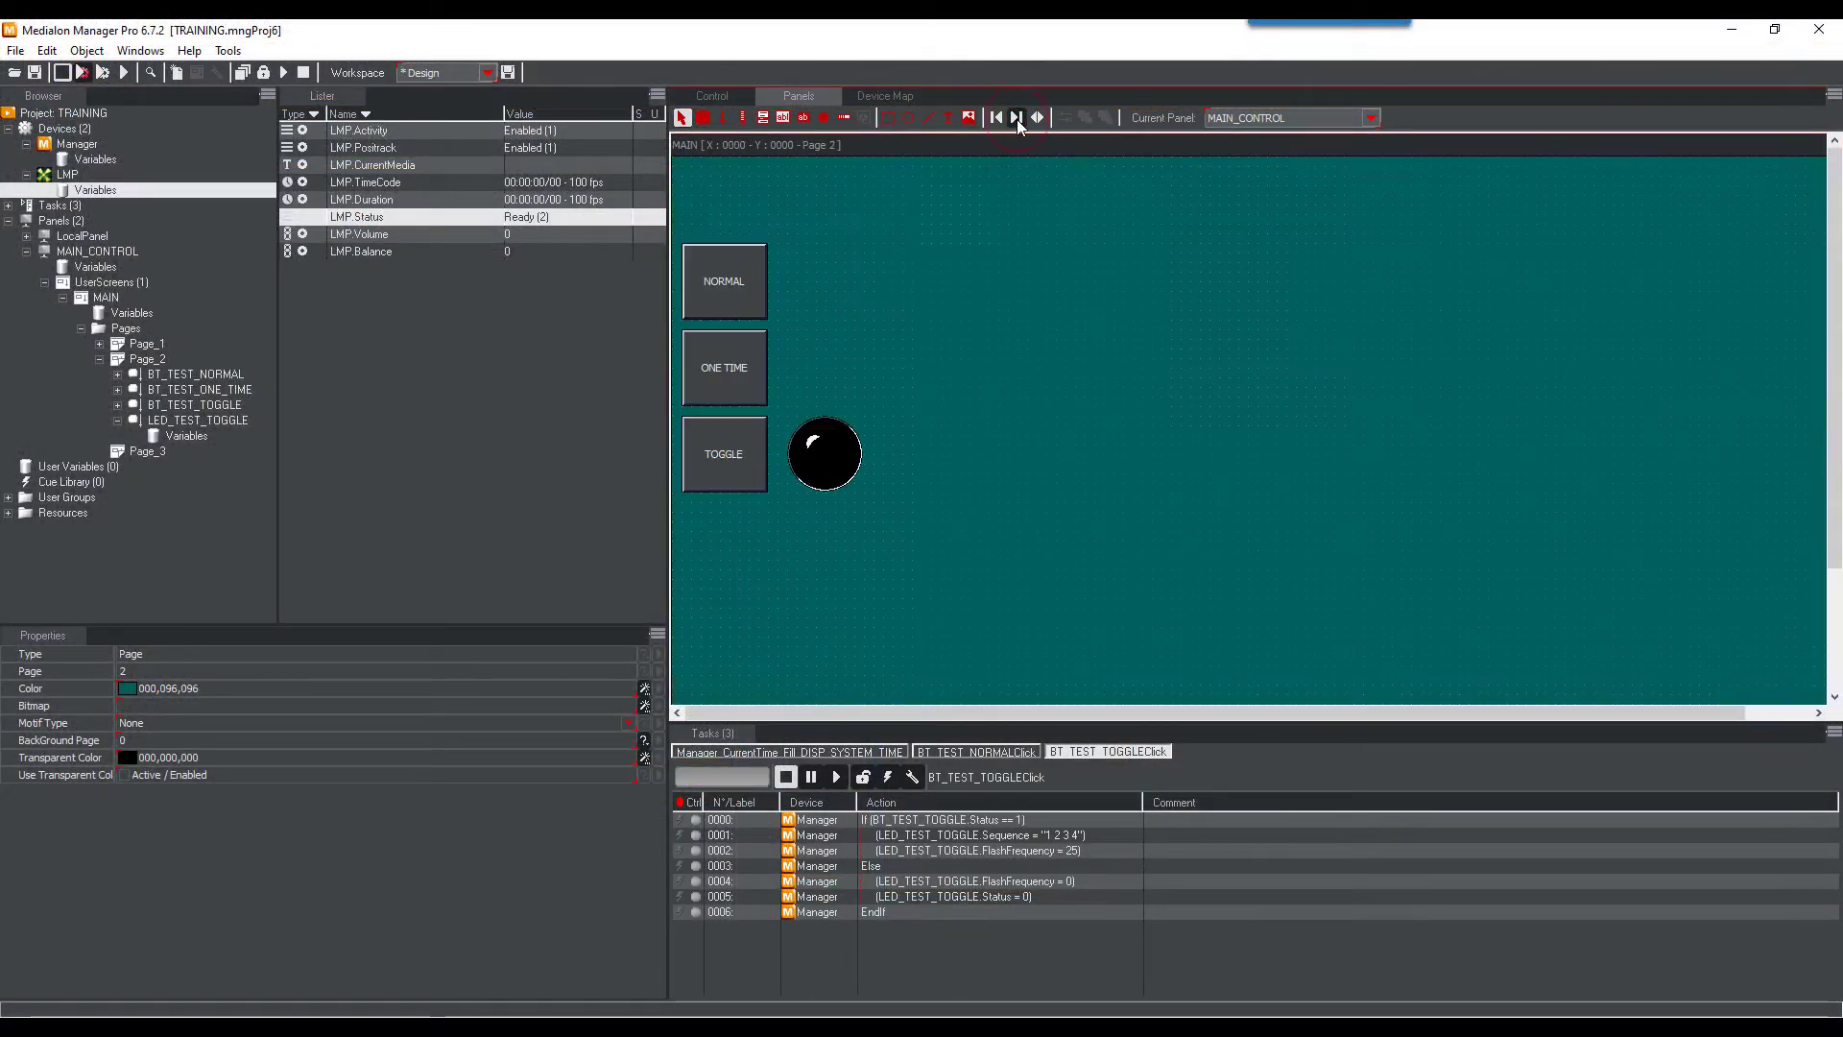
left_click(373, 743)
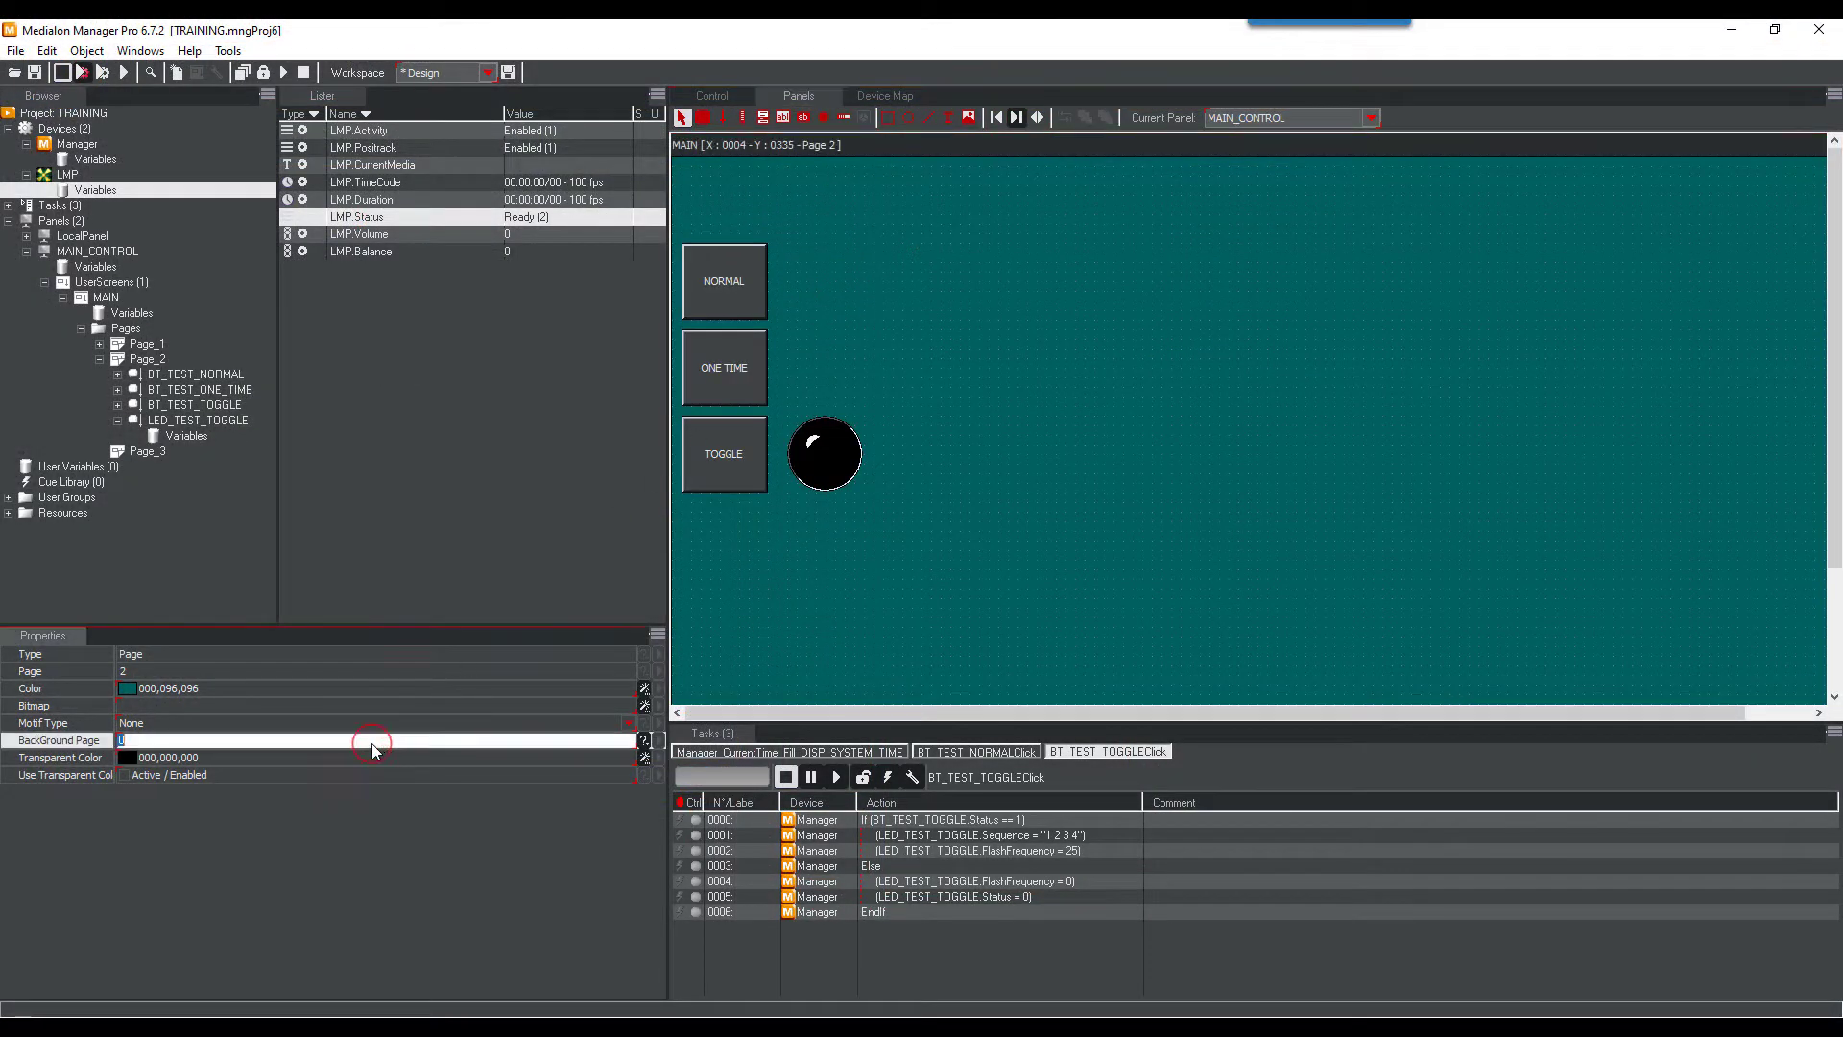
type("1")
key("Return")
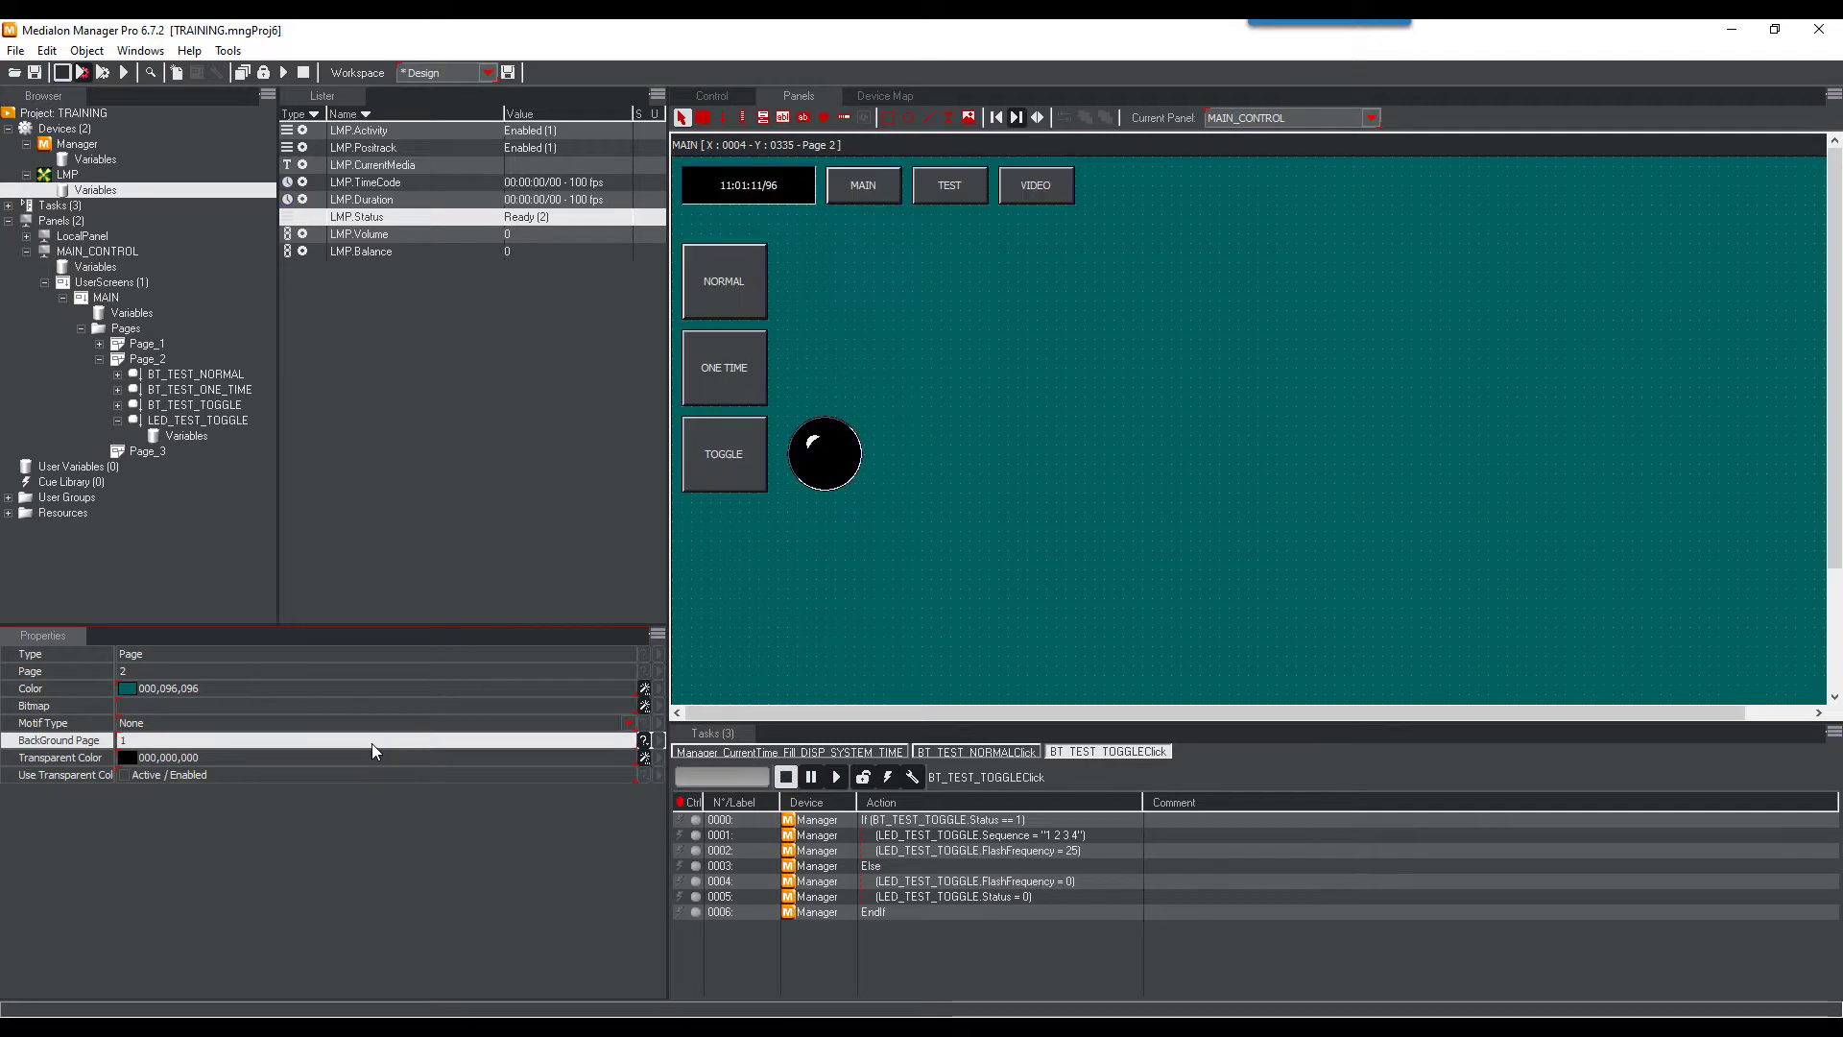
Set the BackGround Page of page 3 of the MAIN user screen to 1
left_click(1014, 119)
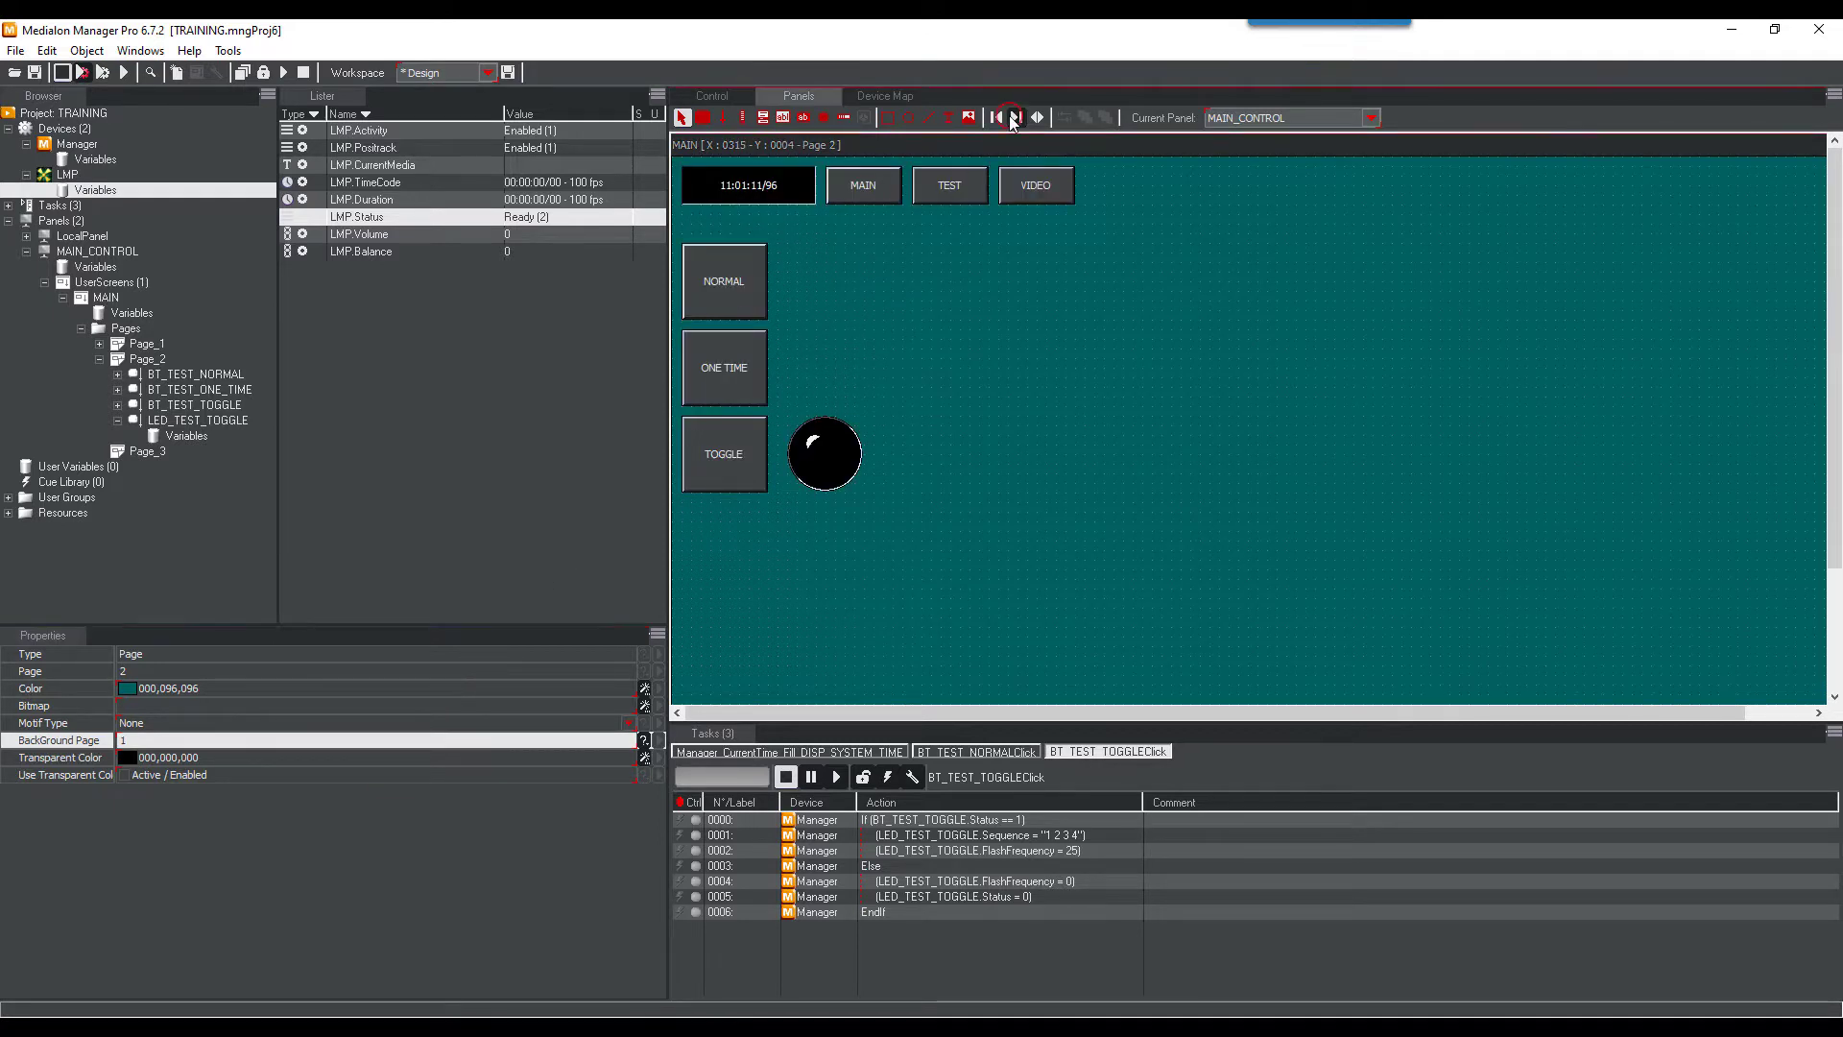
left_click(239, 742)
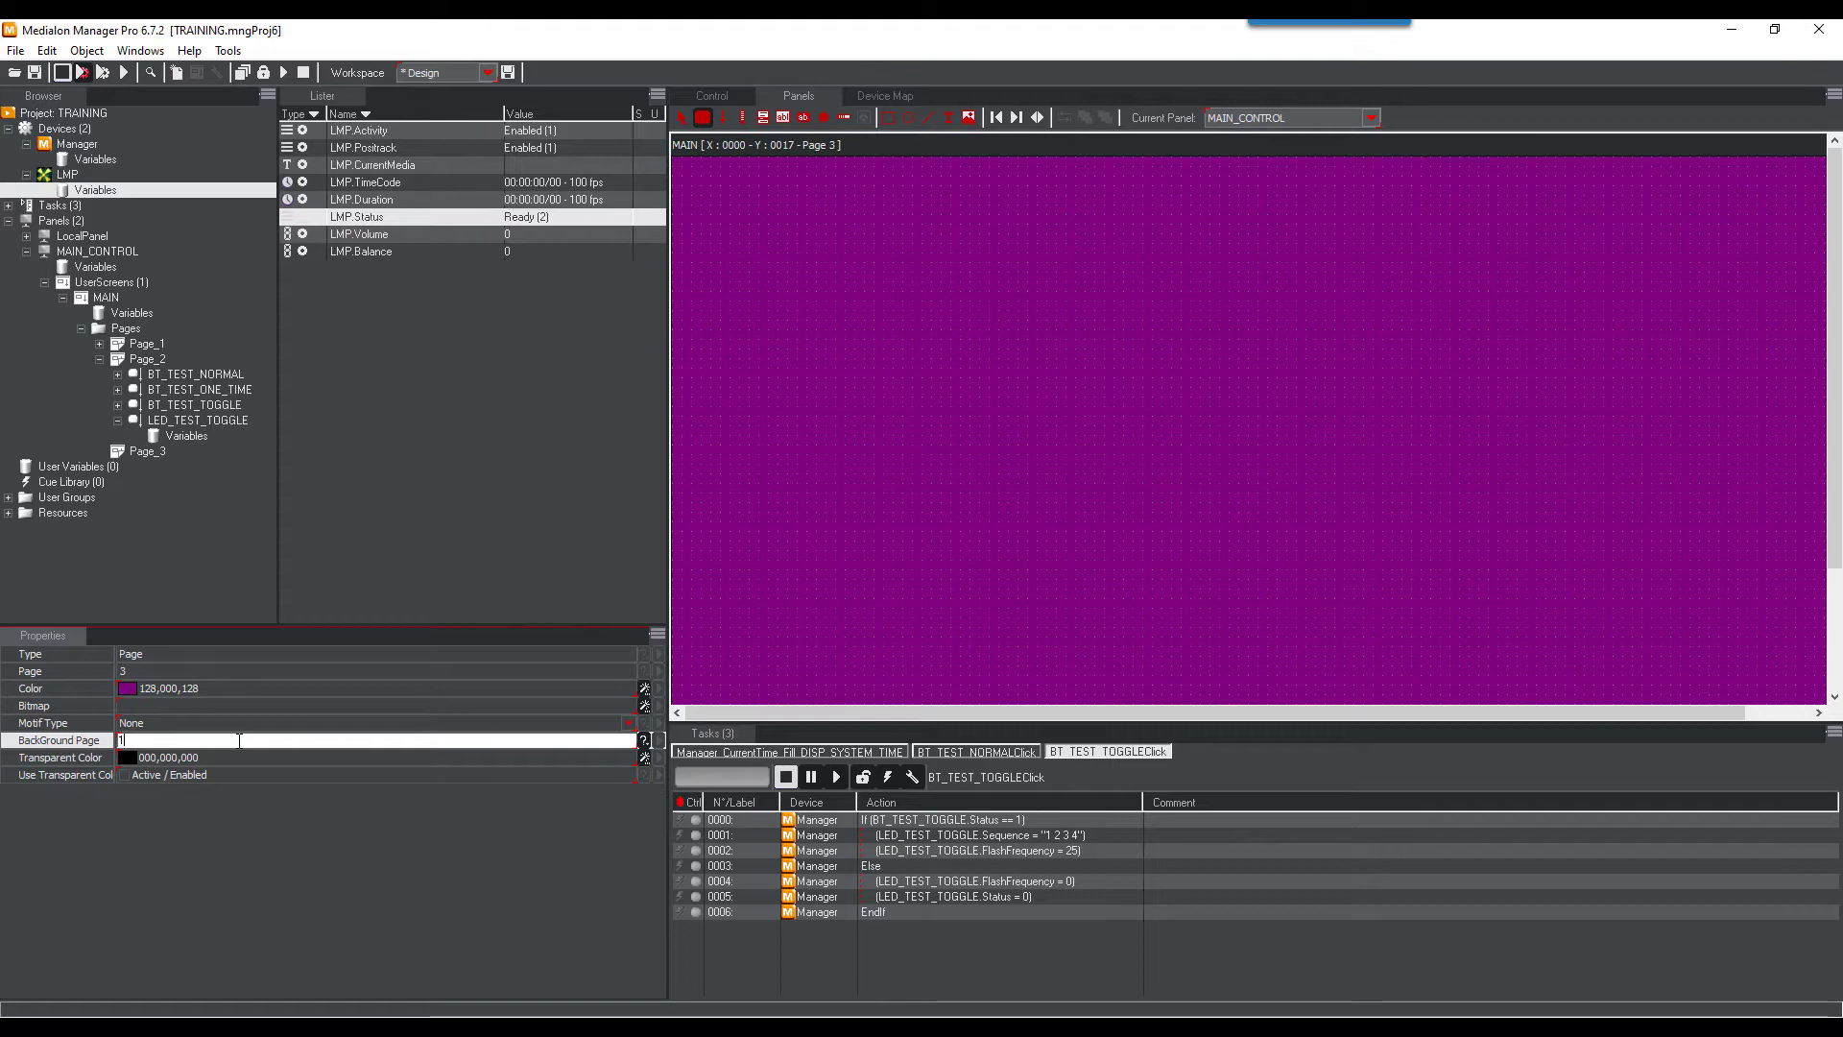
key("Return")
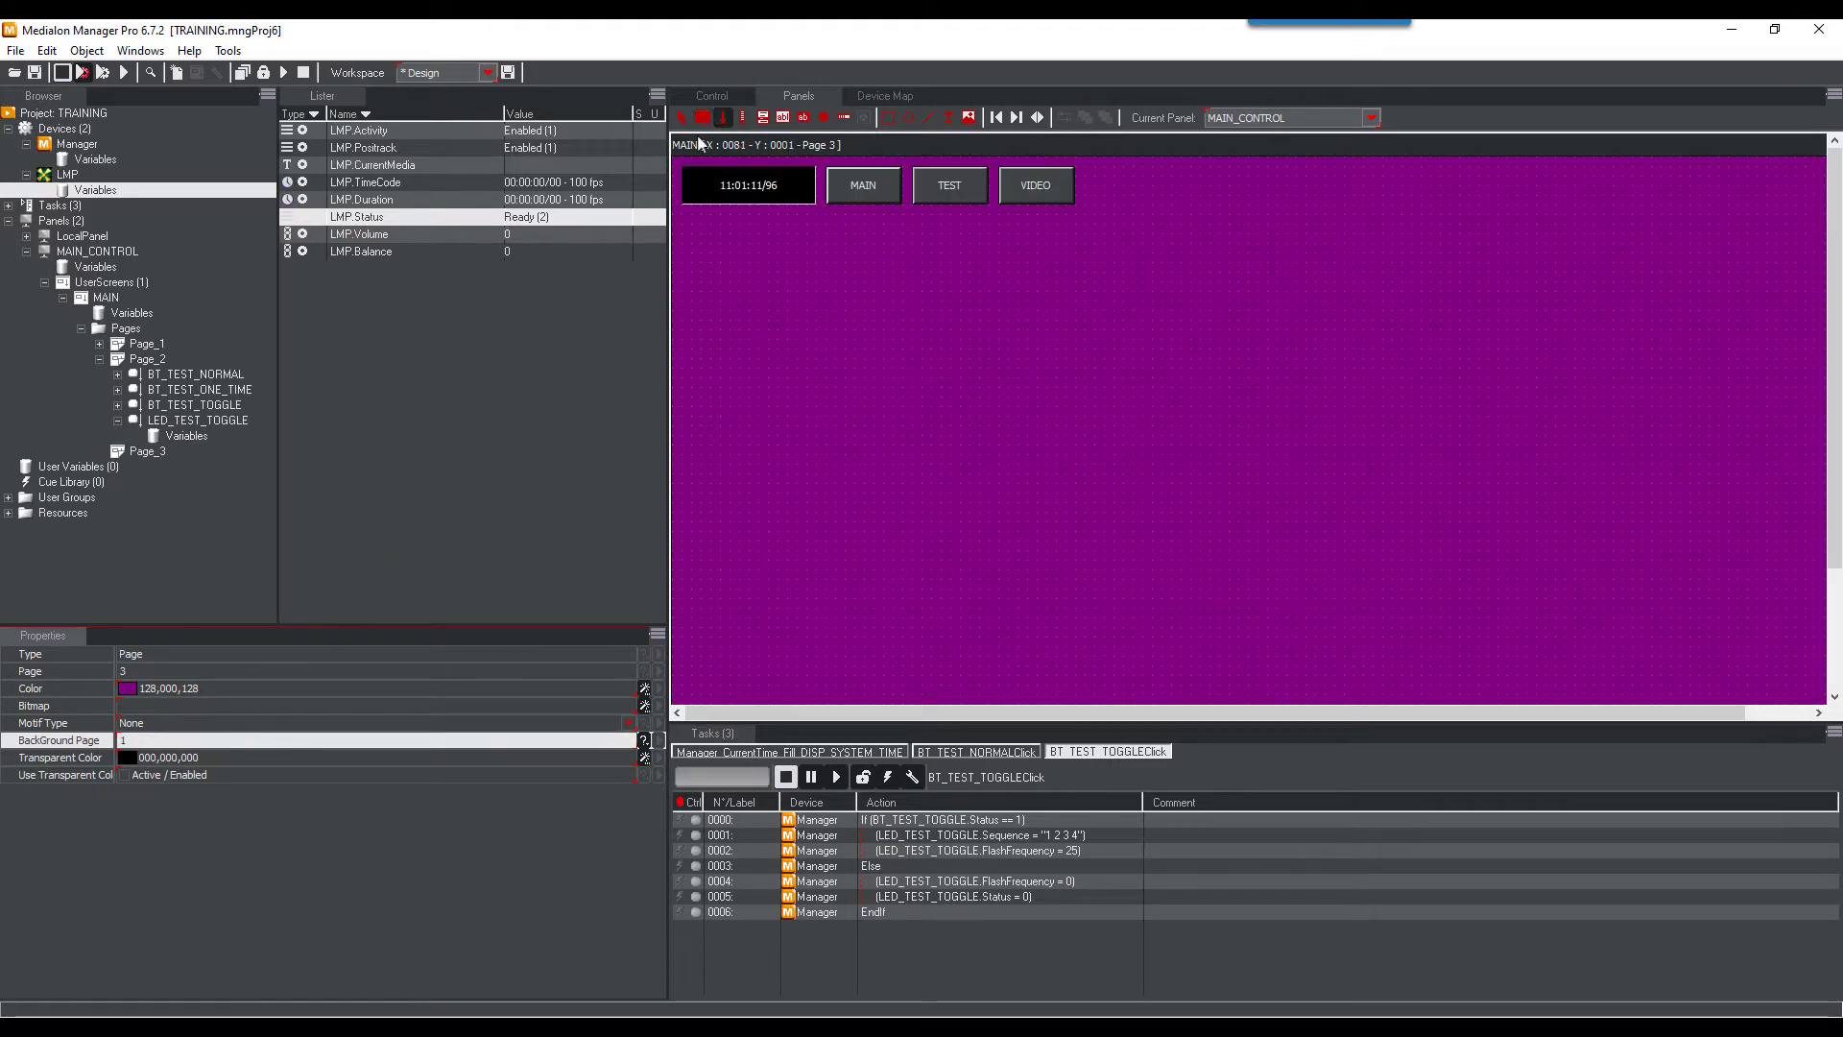
Draw a button about 80 by 60 at left 10, top 70 on page 3 and name it BT_LMP_OPEN_MEDIA
left_click_drag(684, 223, 762, 284)
left_click(229, 670)
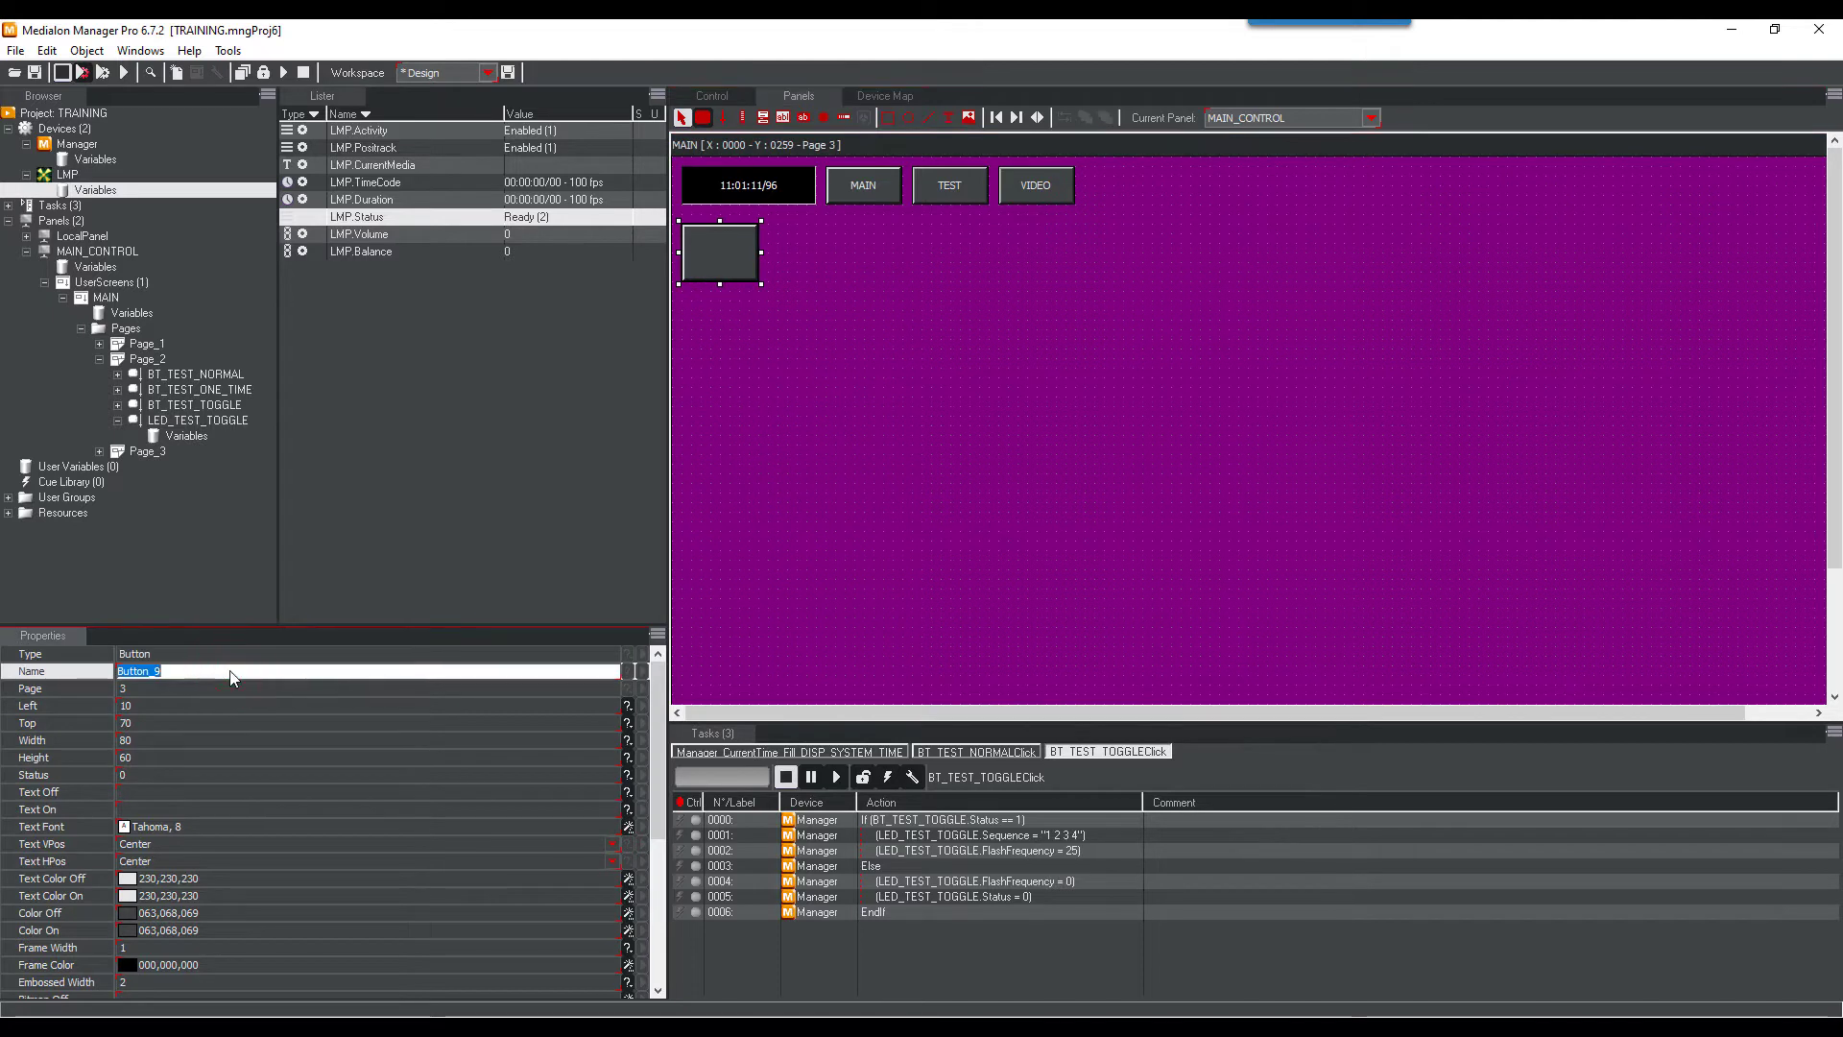
type("BT_LMP_OPEN_MEDIA")
key("Return")
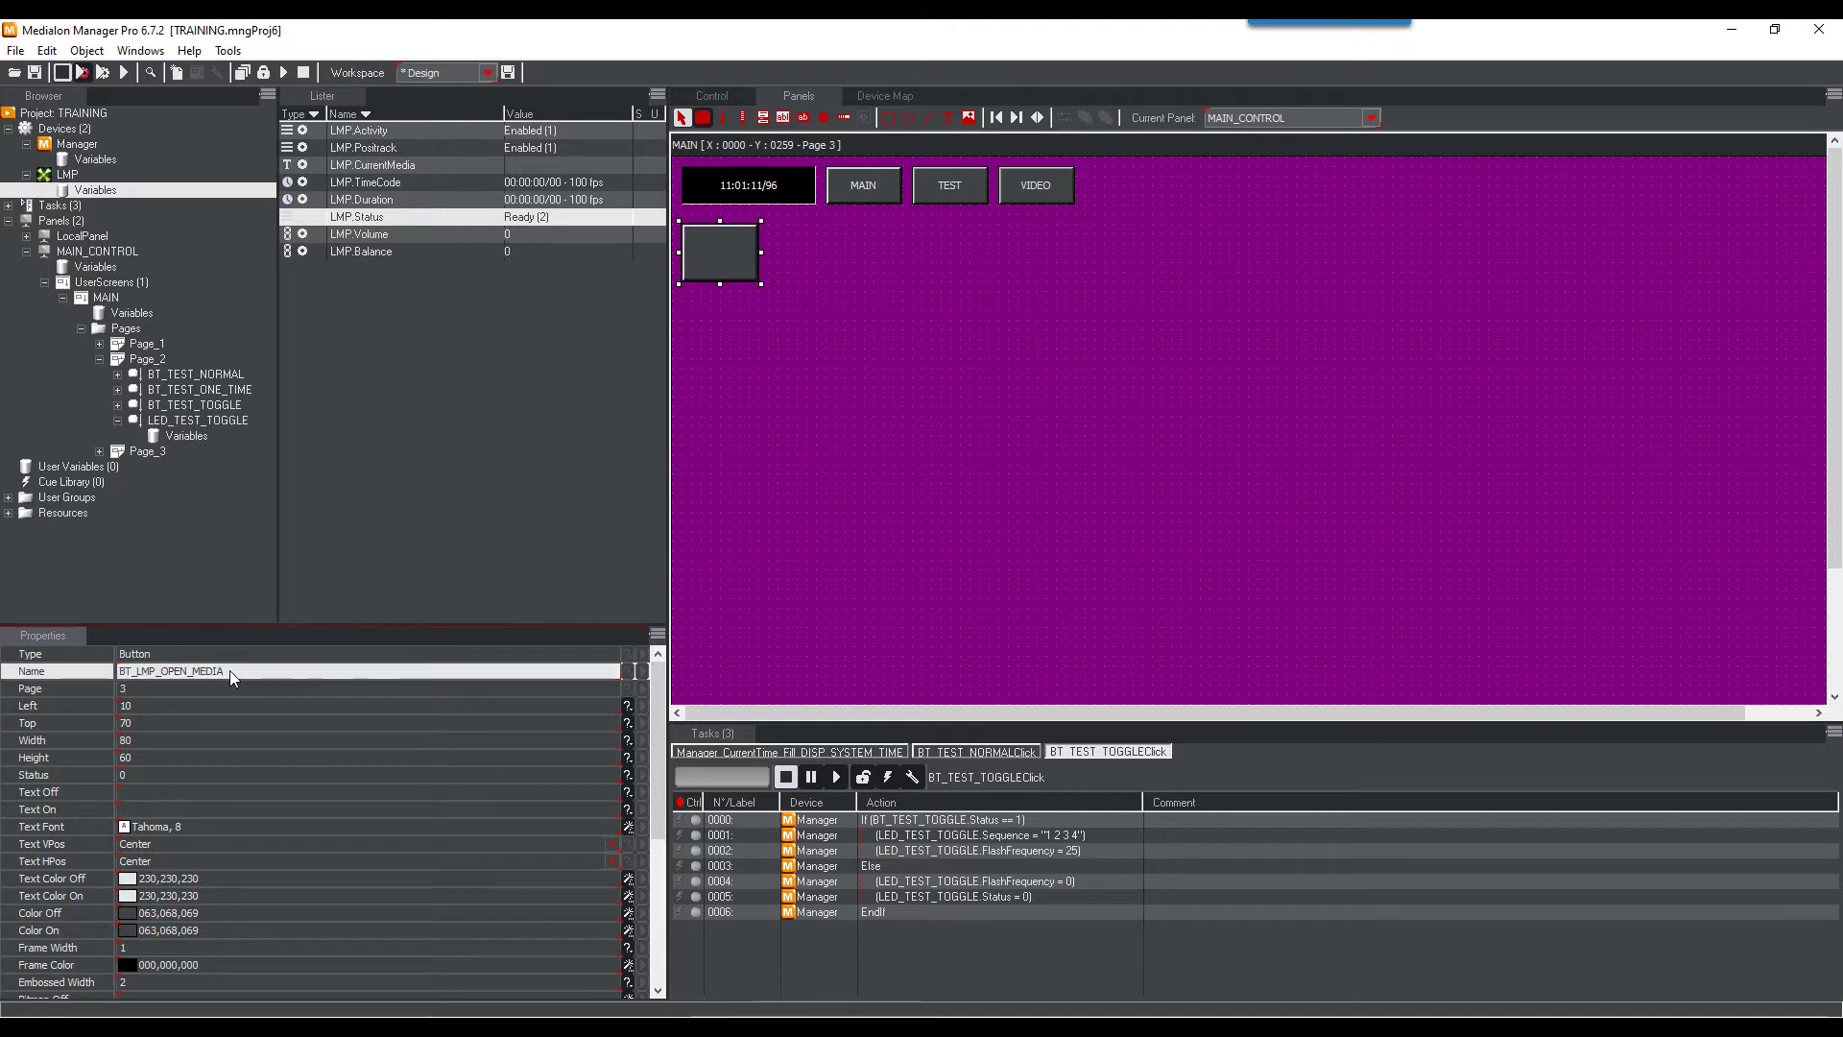
Set the Text Off label of the BT_LMP_OPEN_MEDIA button to OPEN MEDIA
left_click(223, 792)
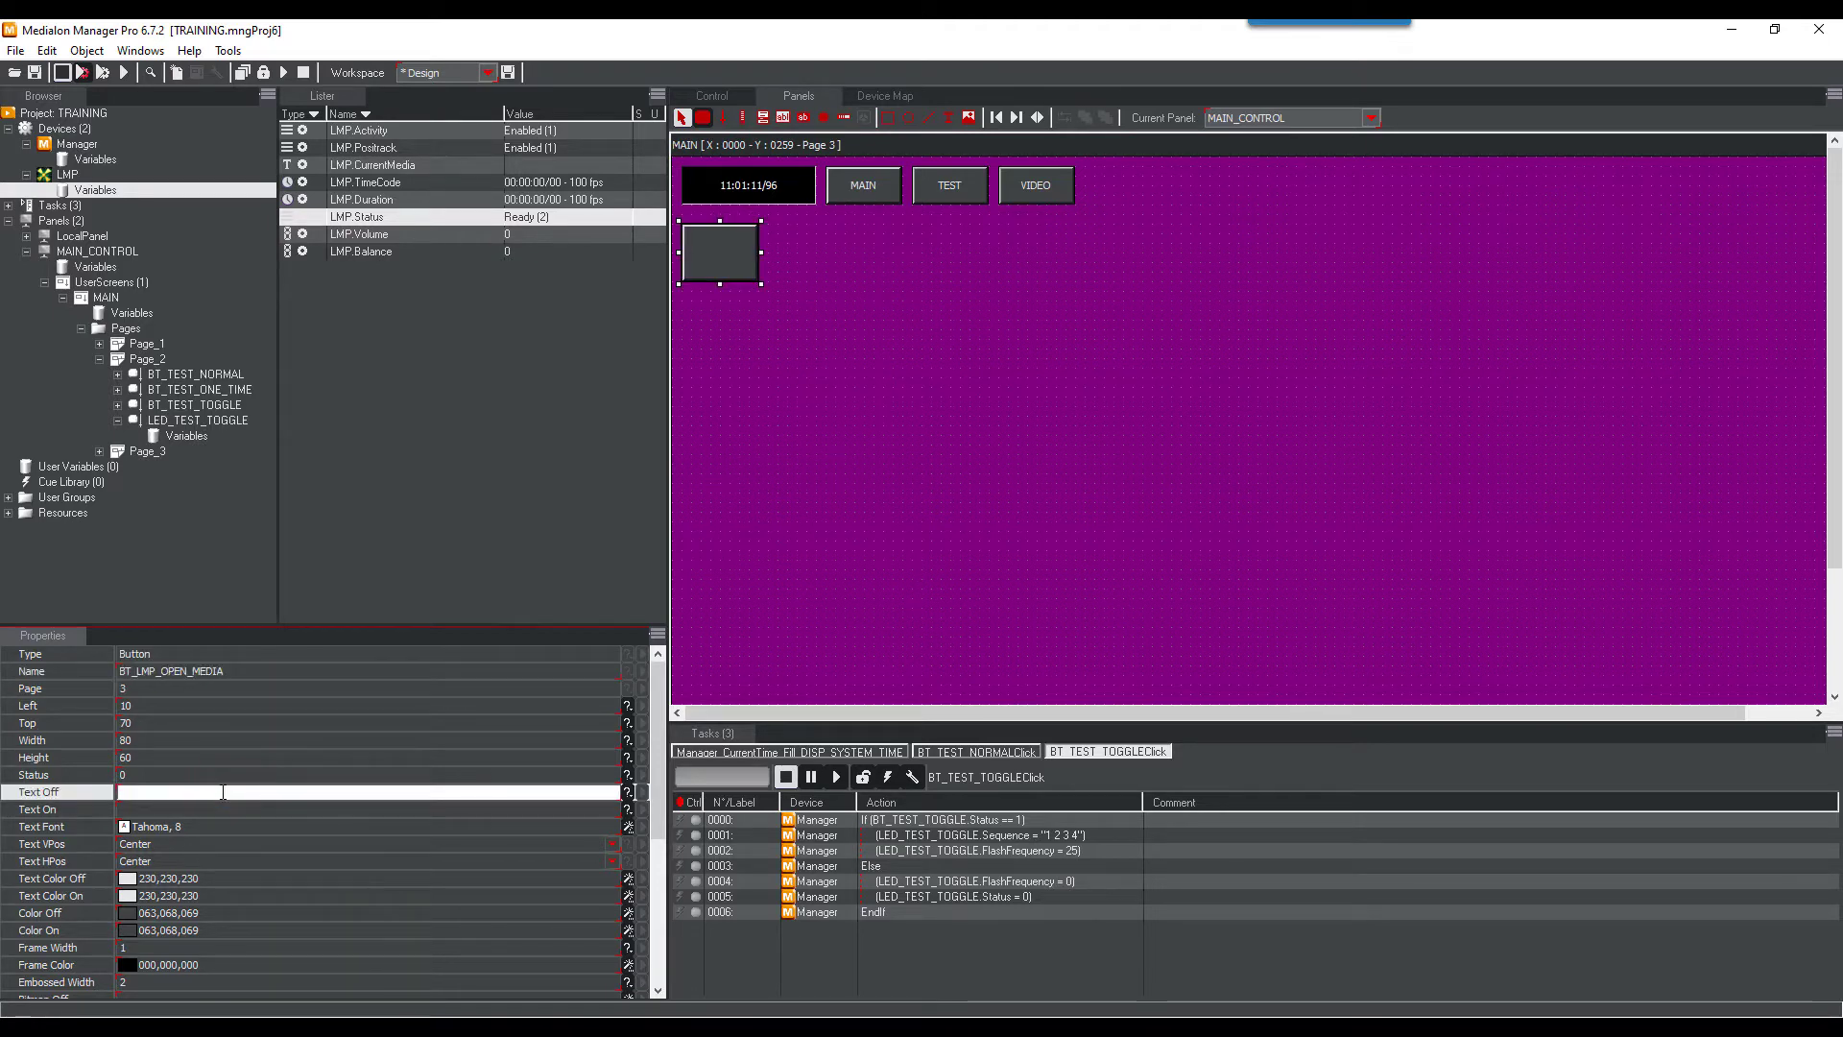
type("OPEN ME")
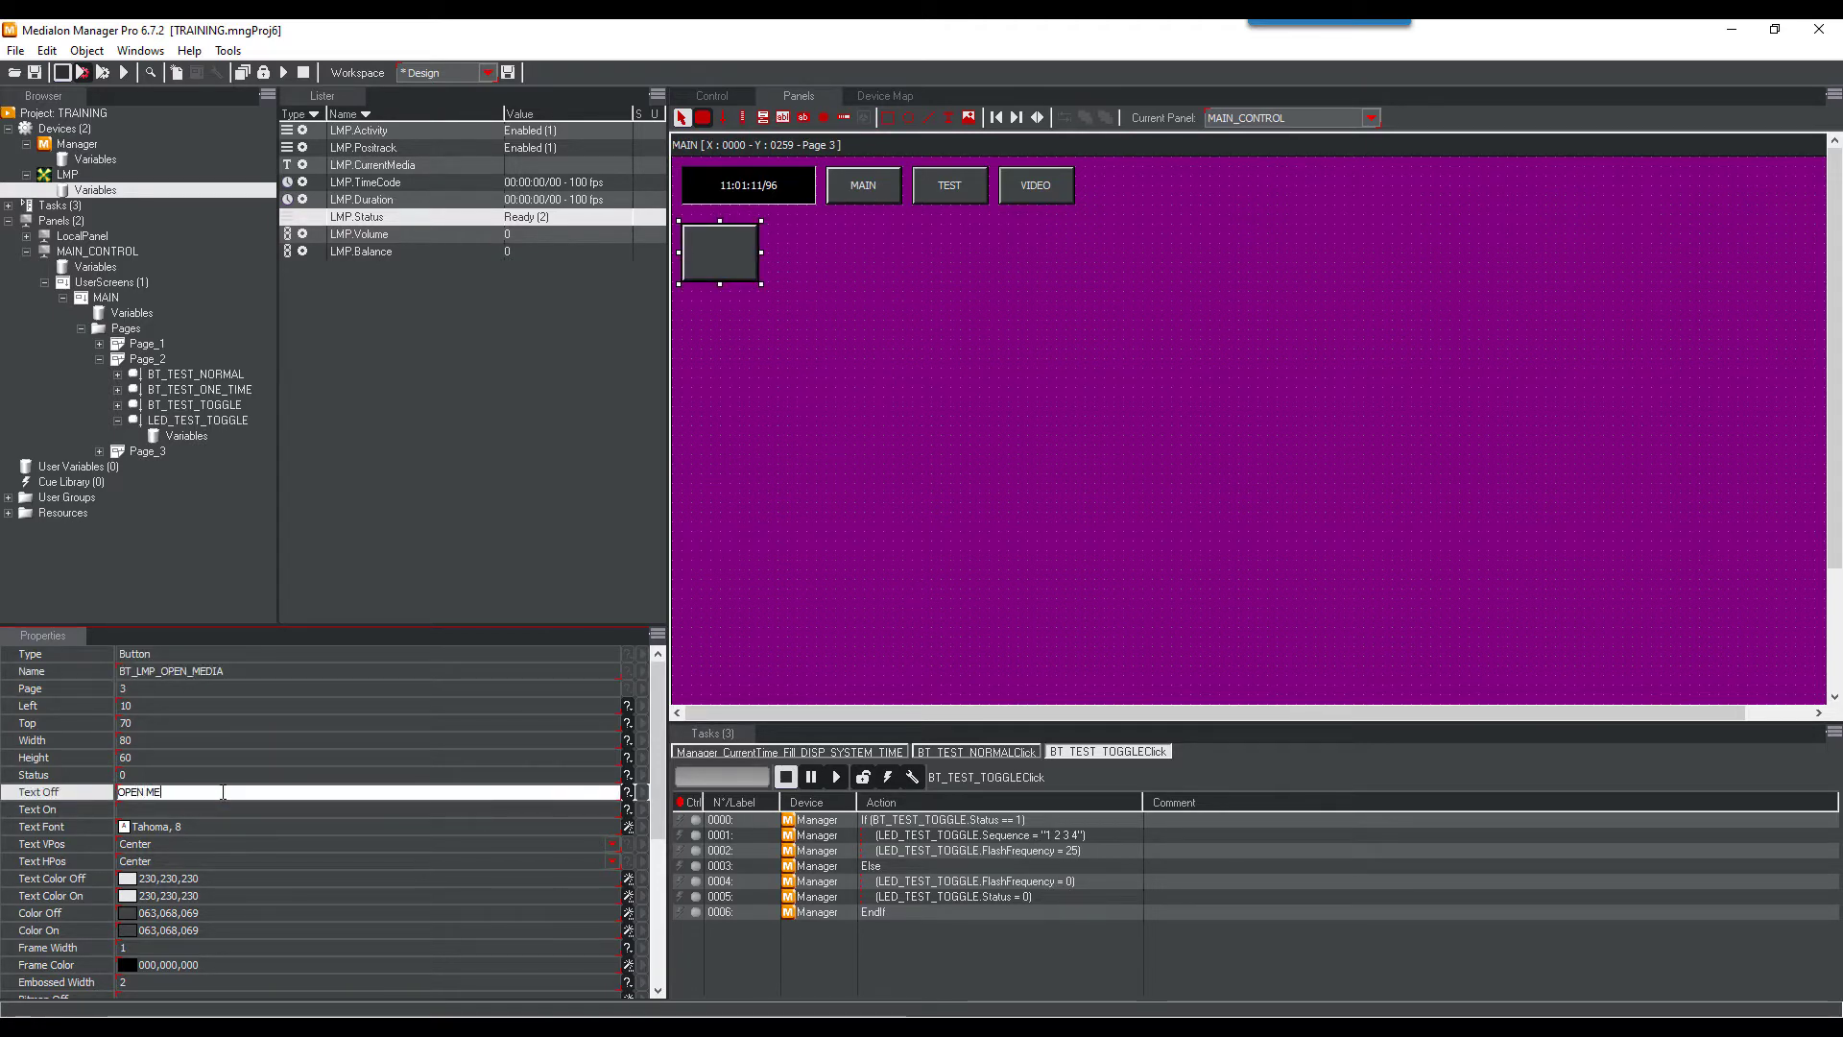
type("DIA")
key("Return")
Assign the LMP device's Open Media command to the OPEN MEDIA button, with bbb.wmv from the TRAINING.UserData folder as MediaName
left_click(105, 175)
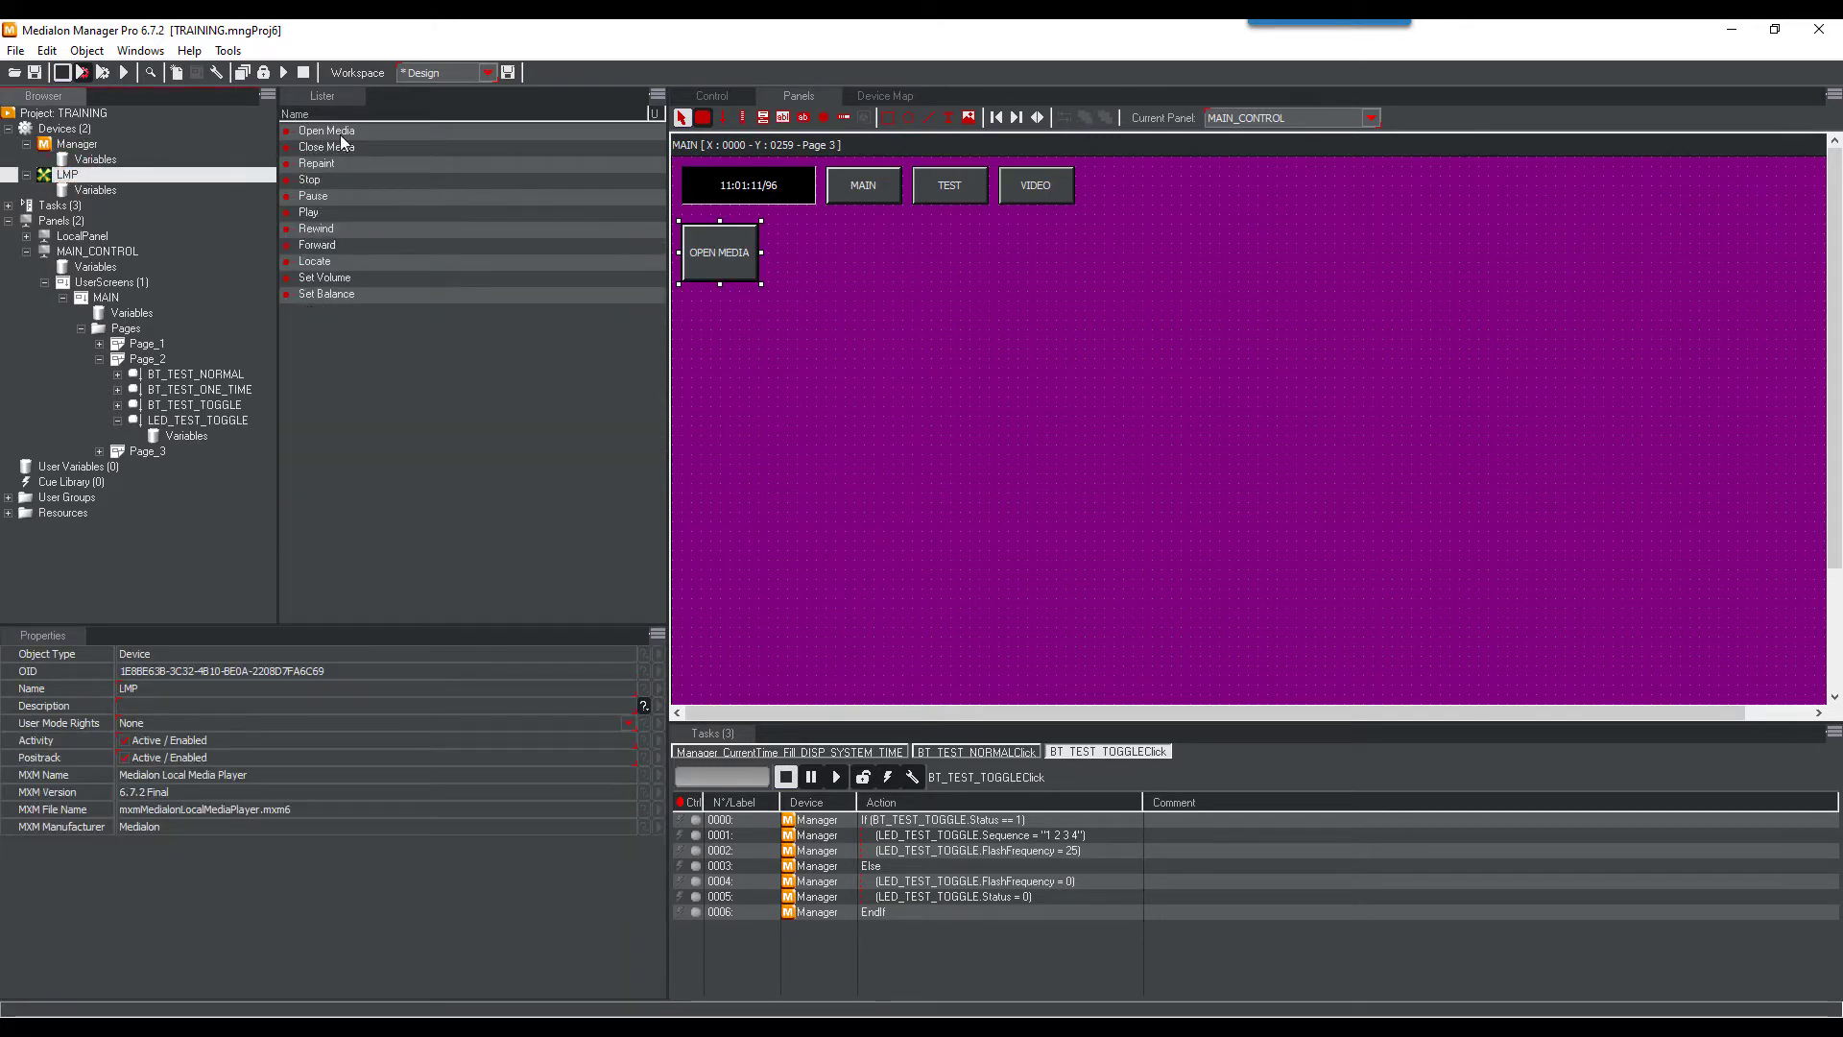
left_click_drag(340, 135, 710, 253)
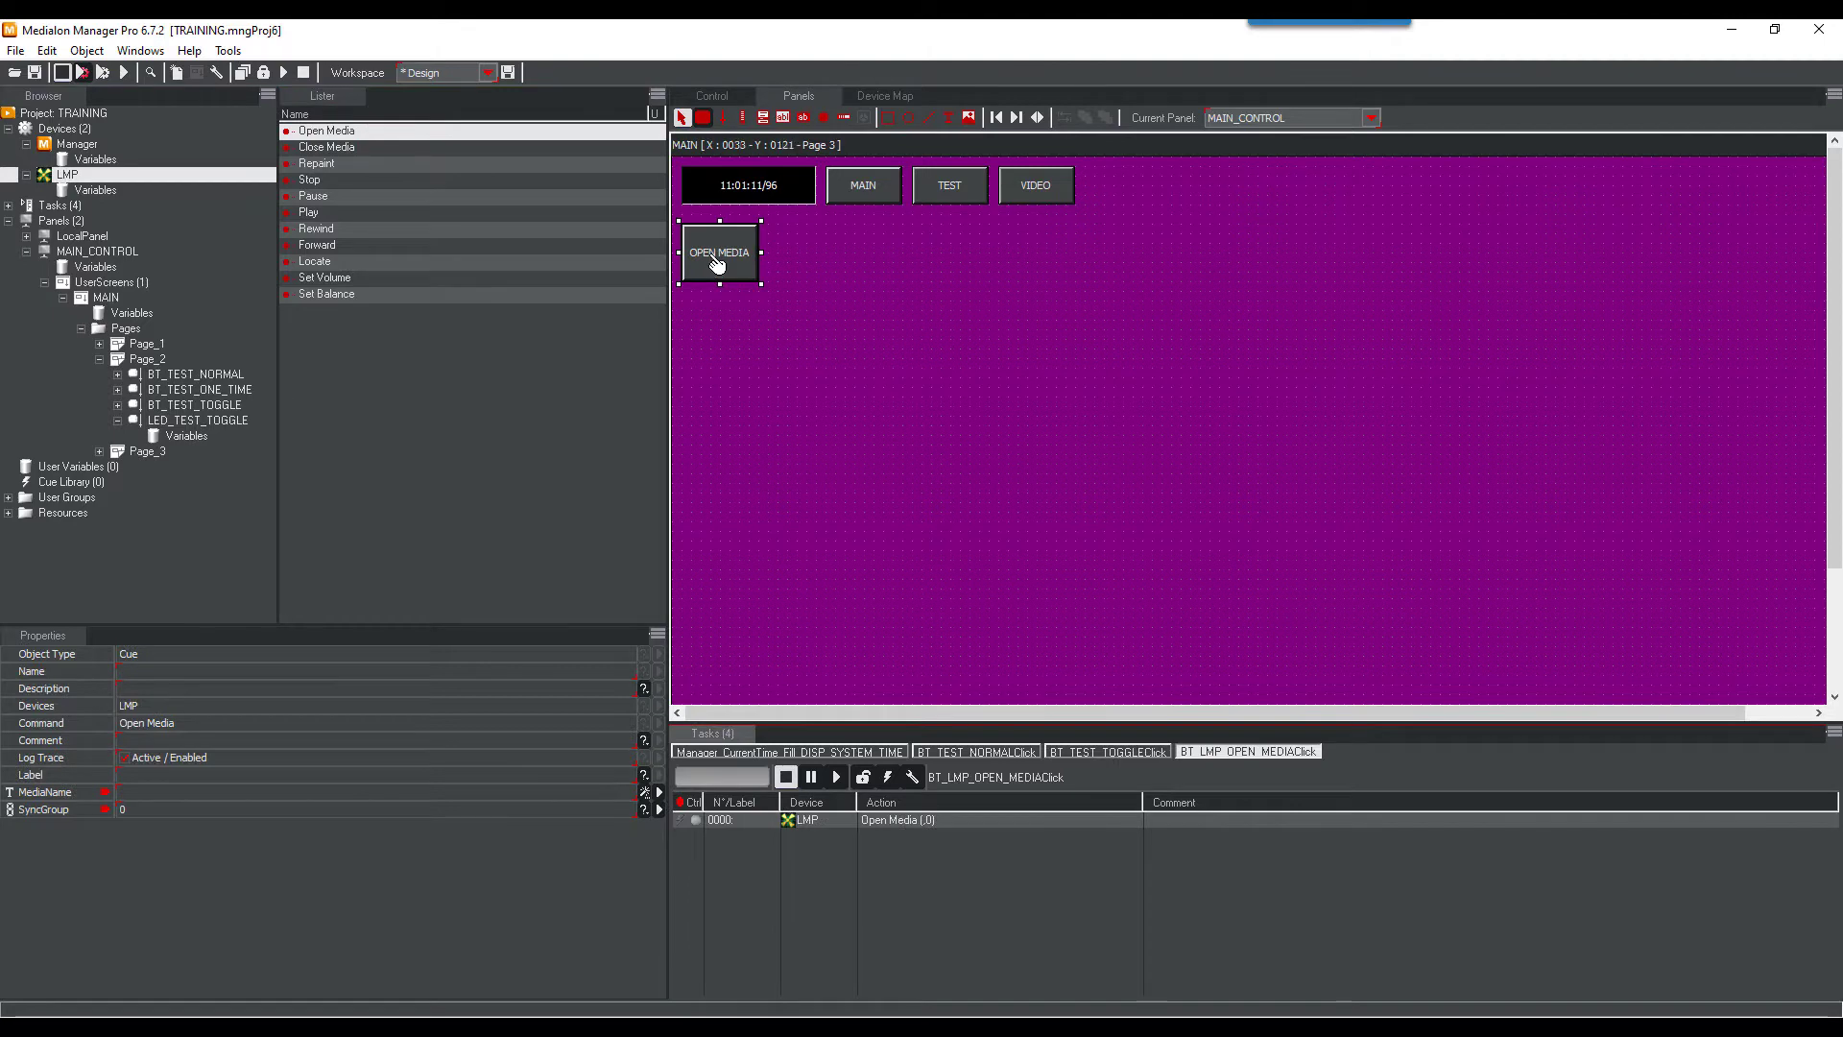
left_click(953, 822)
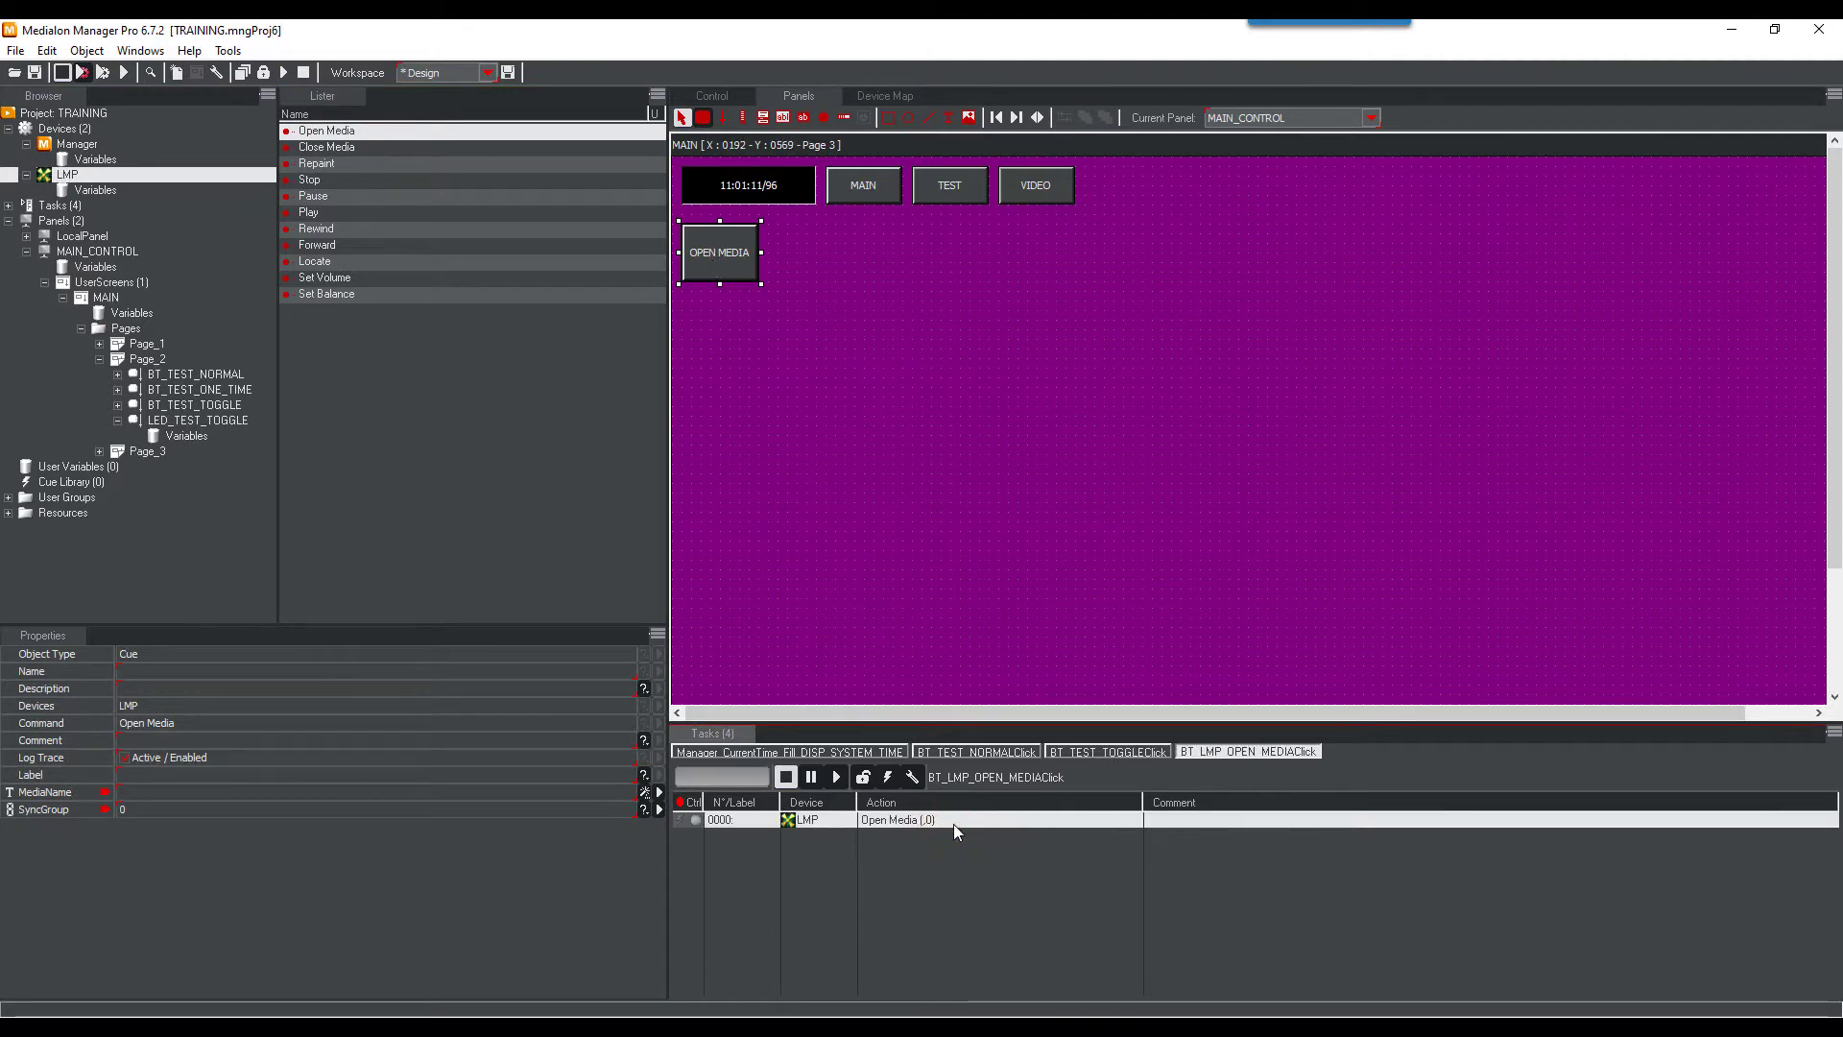
left_click(645, 793)
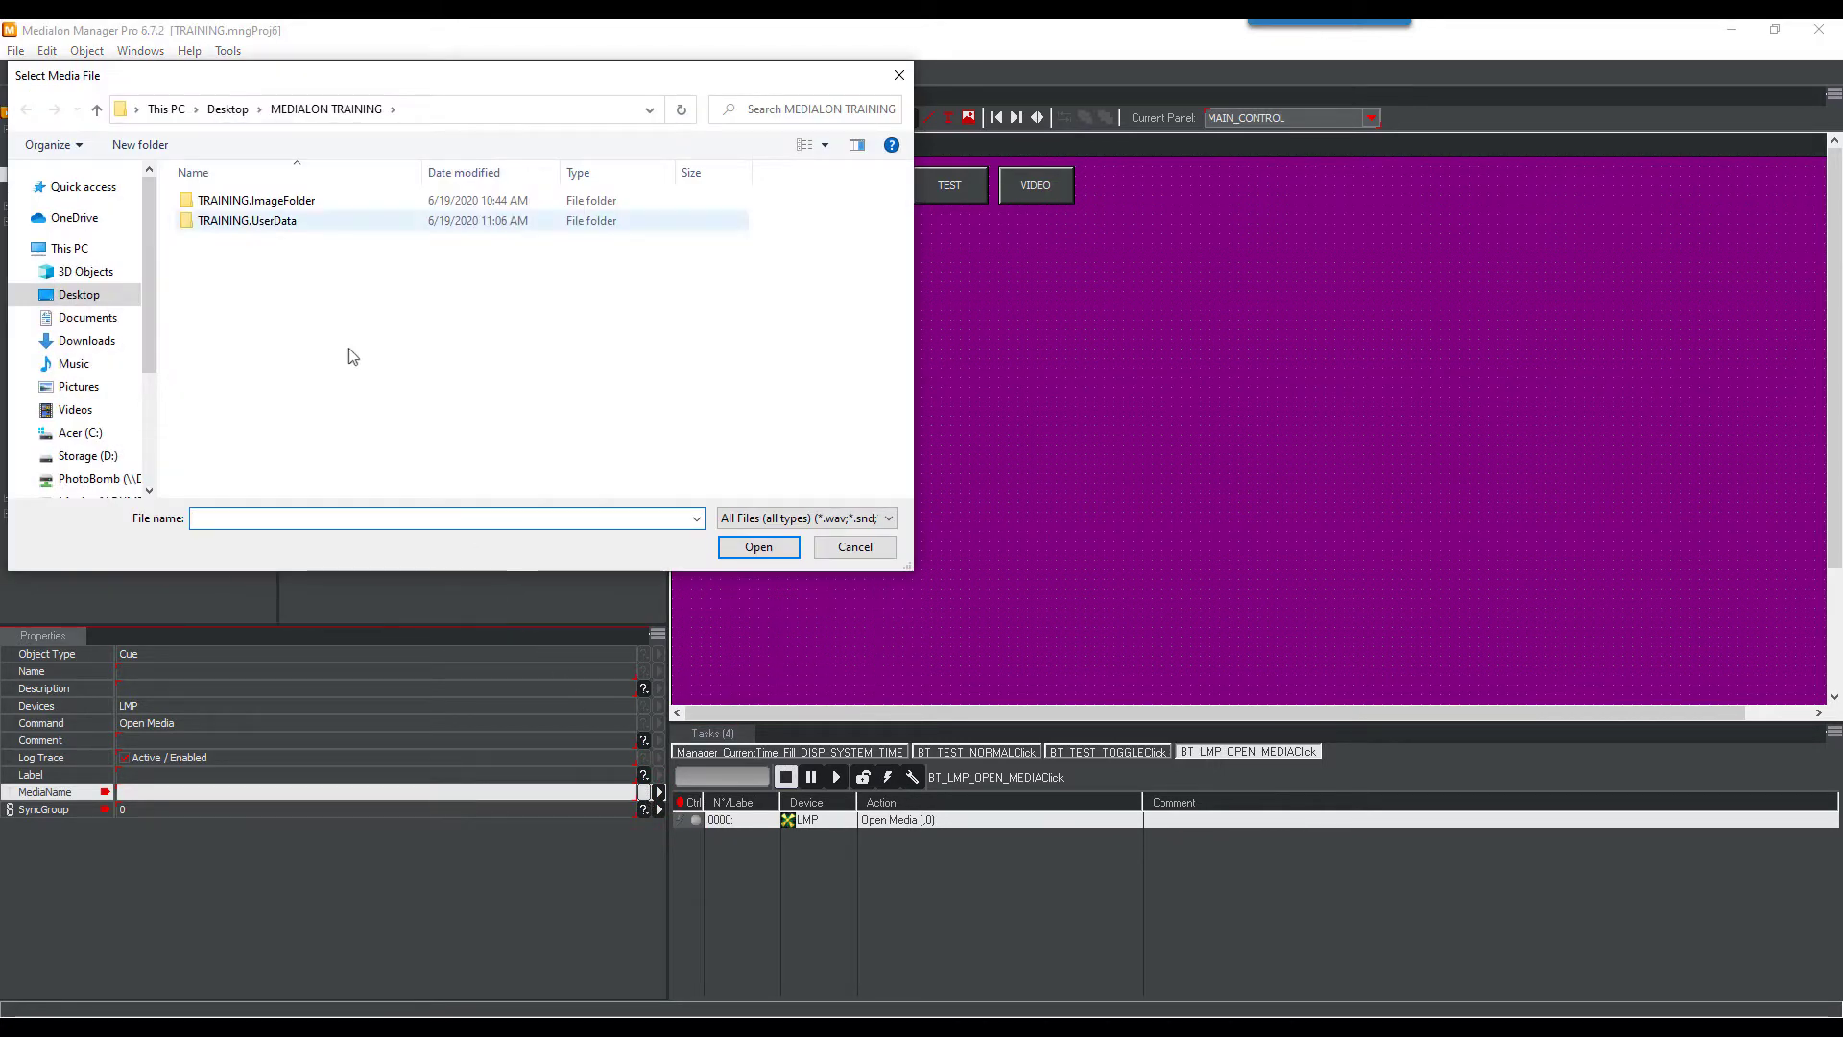
double_click(264, 221)
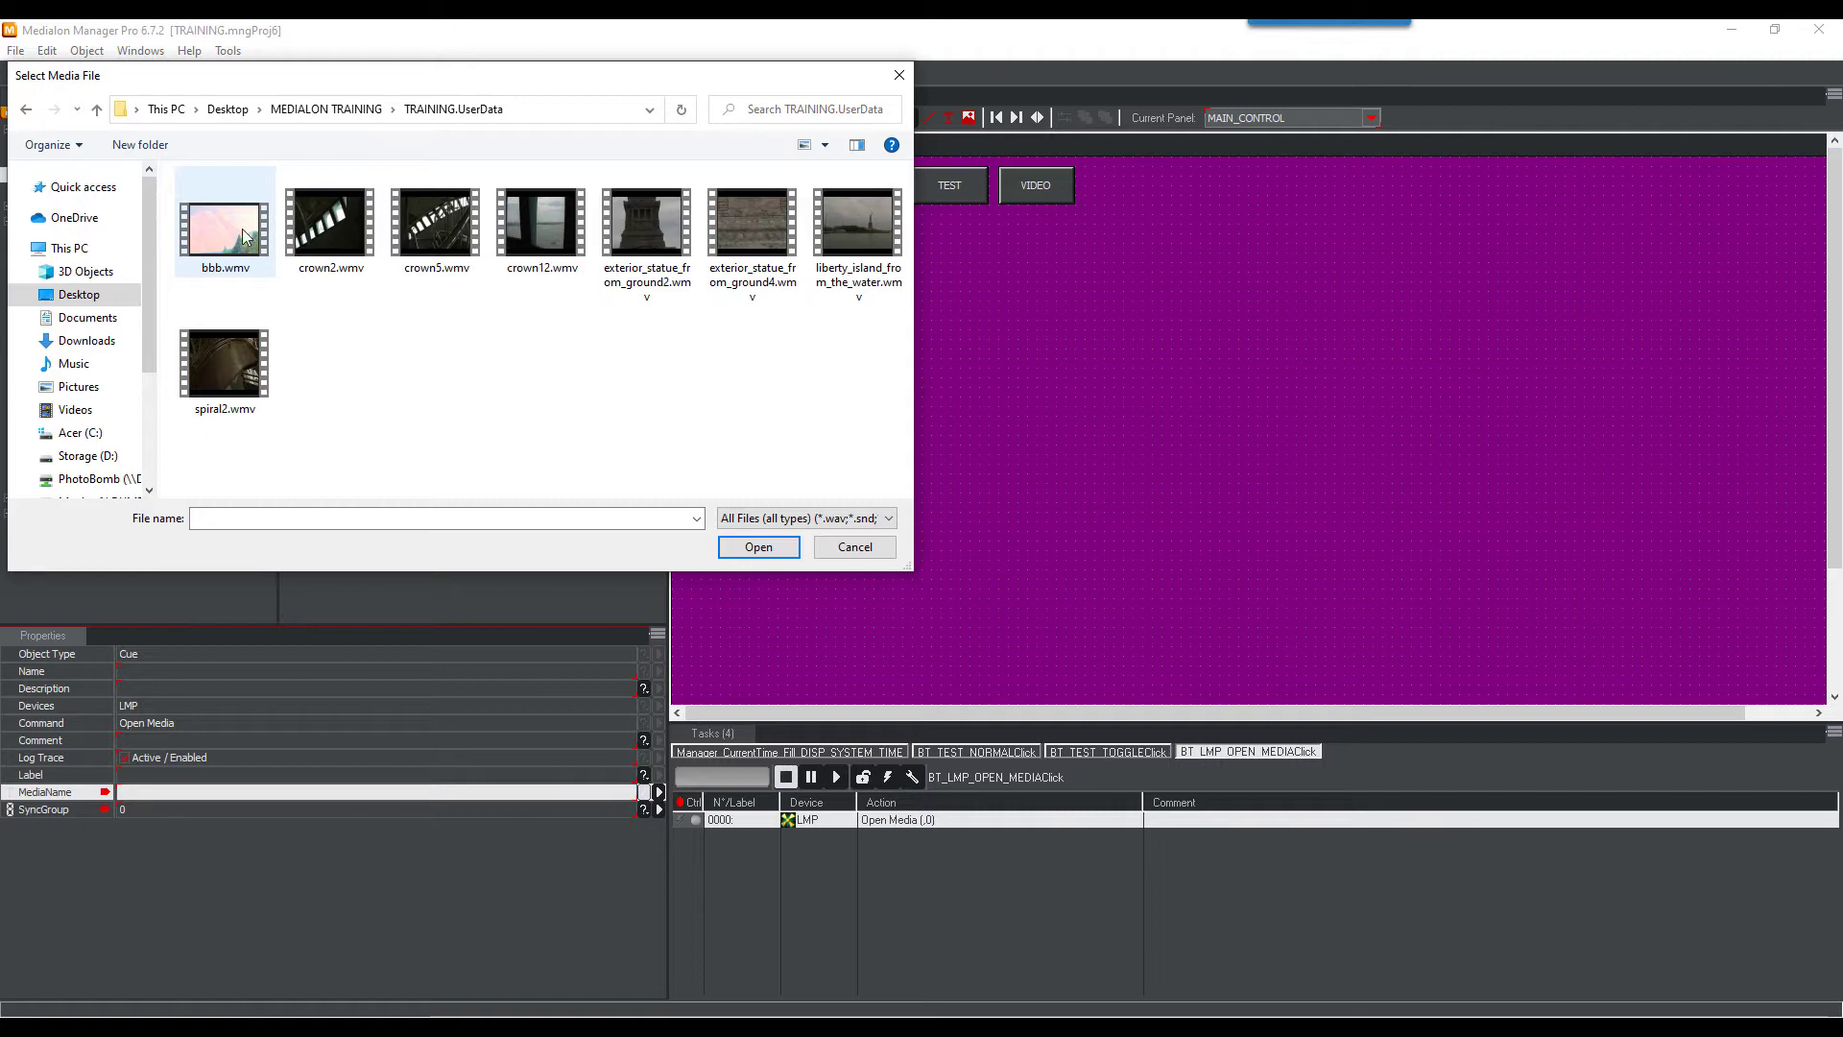
left_click(243, 234)
double_click(243, 234)
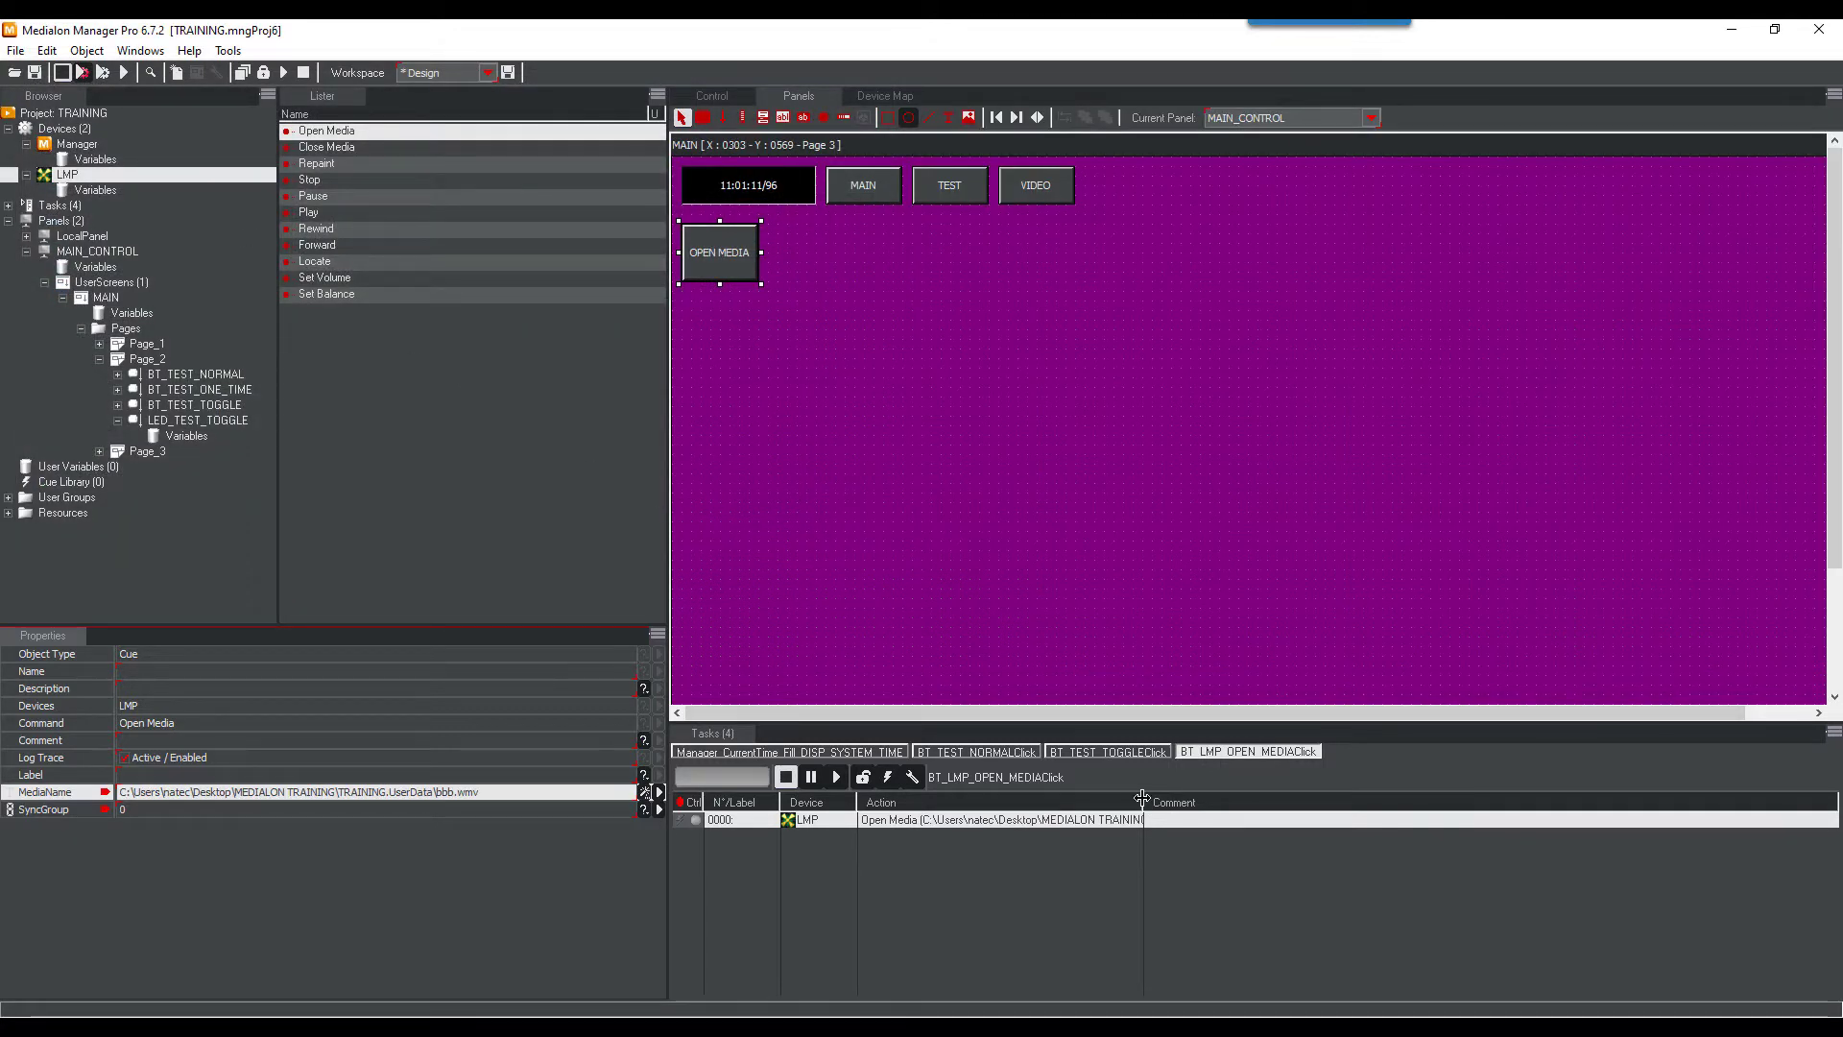
left_click_drag(1144, 804, 1327, 803)
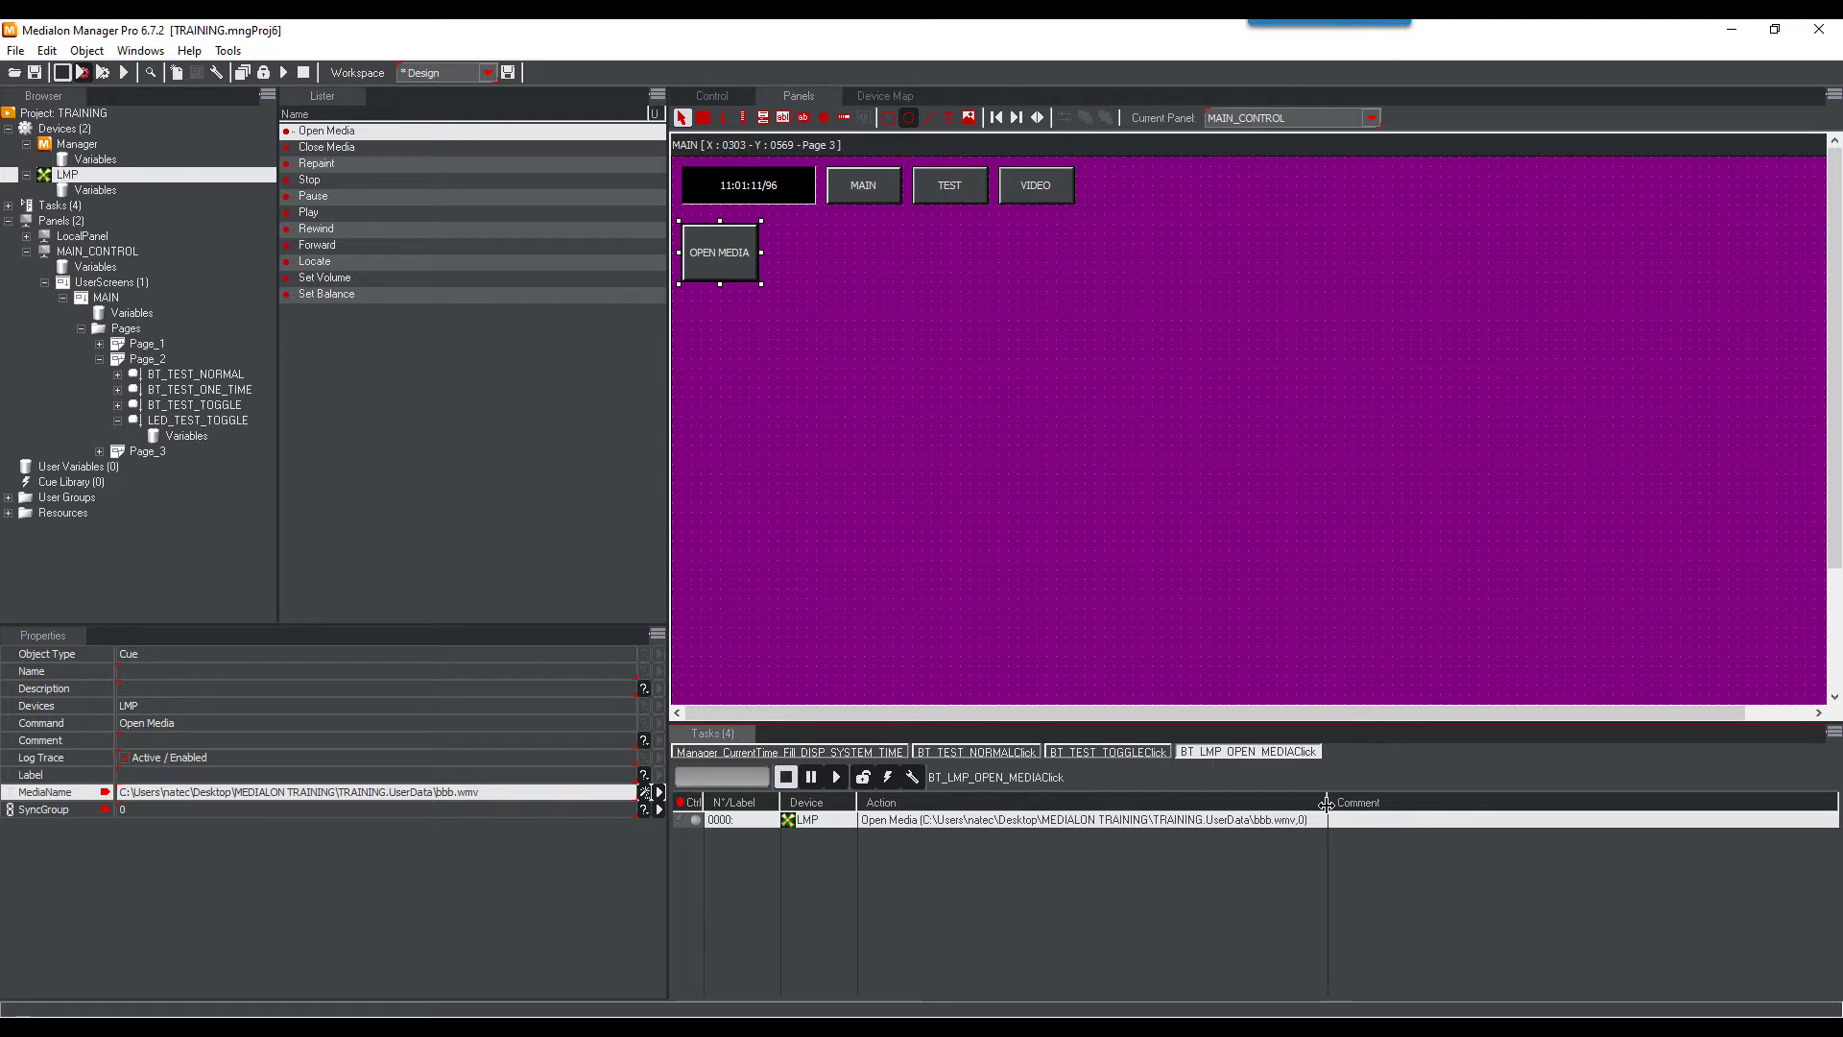
Draw a button about 80 by 60 at left 10, top 140 below OPEN MEDIA and name it BT_LMP_PLAY
left_click(703, 117)
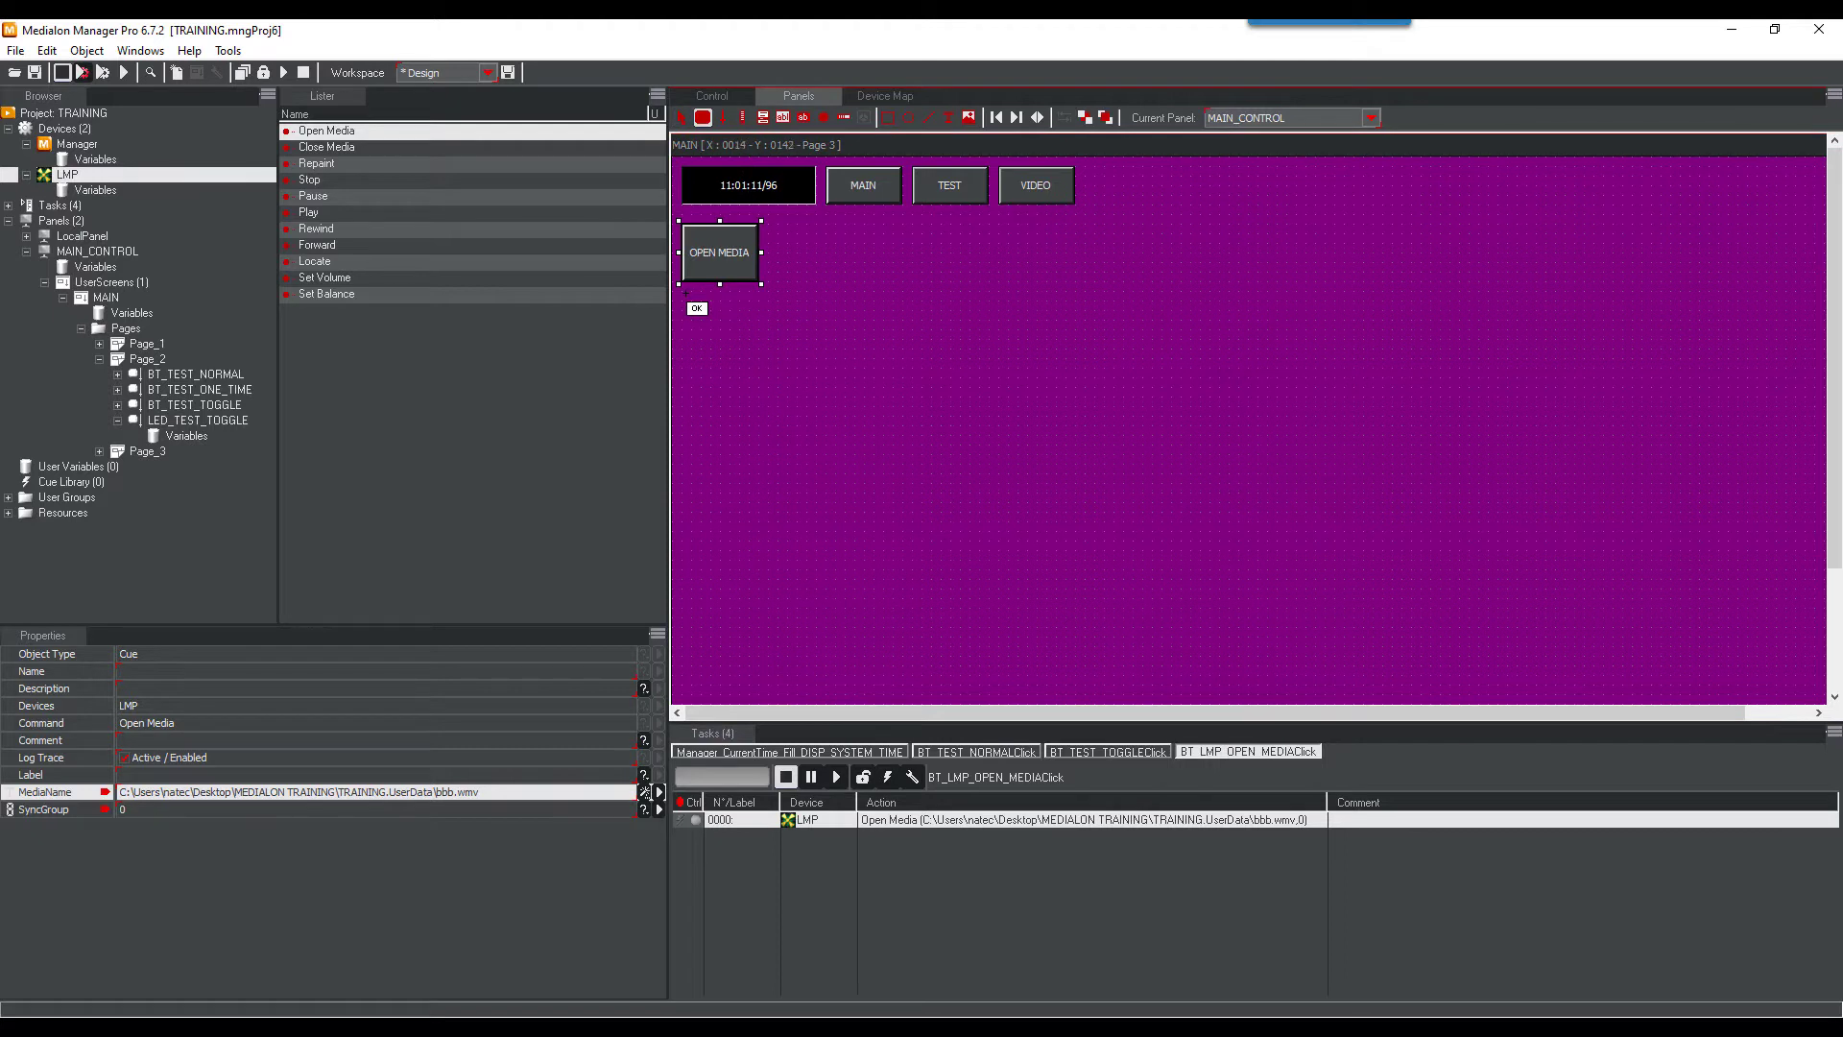
left_click_drag(685, 292, 761, 350)
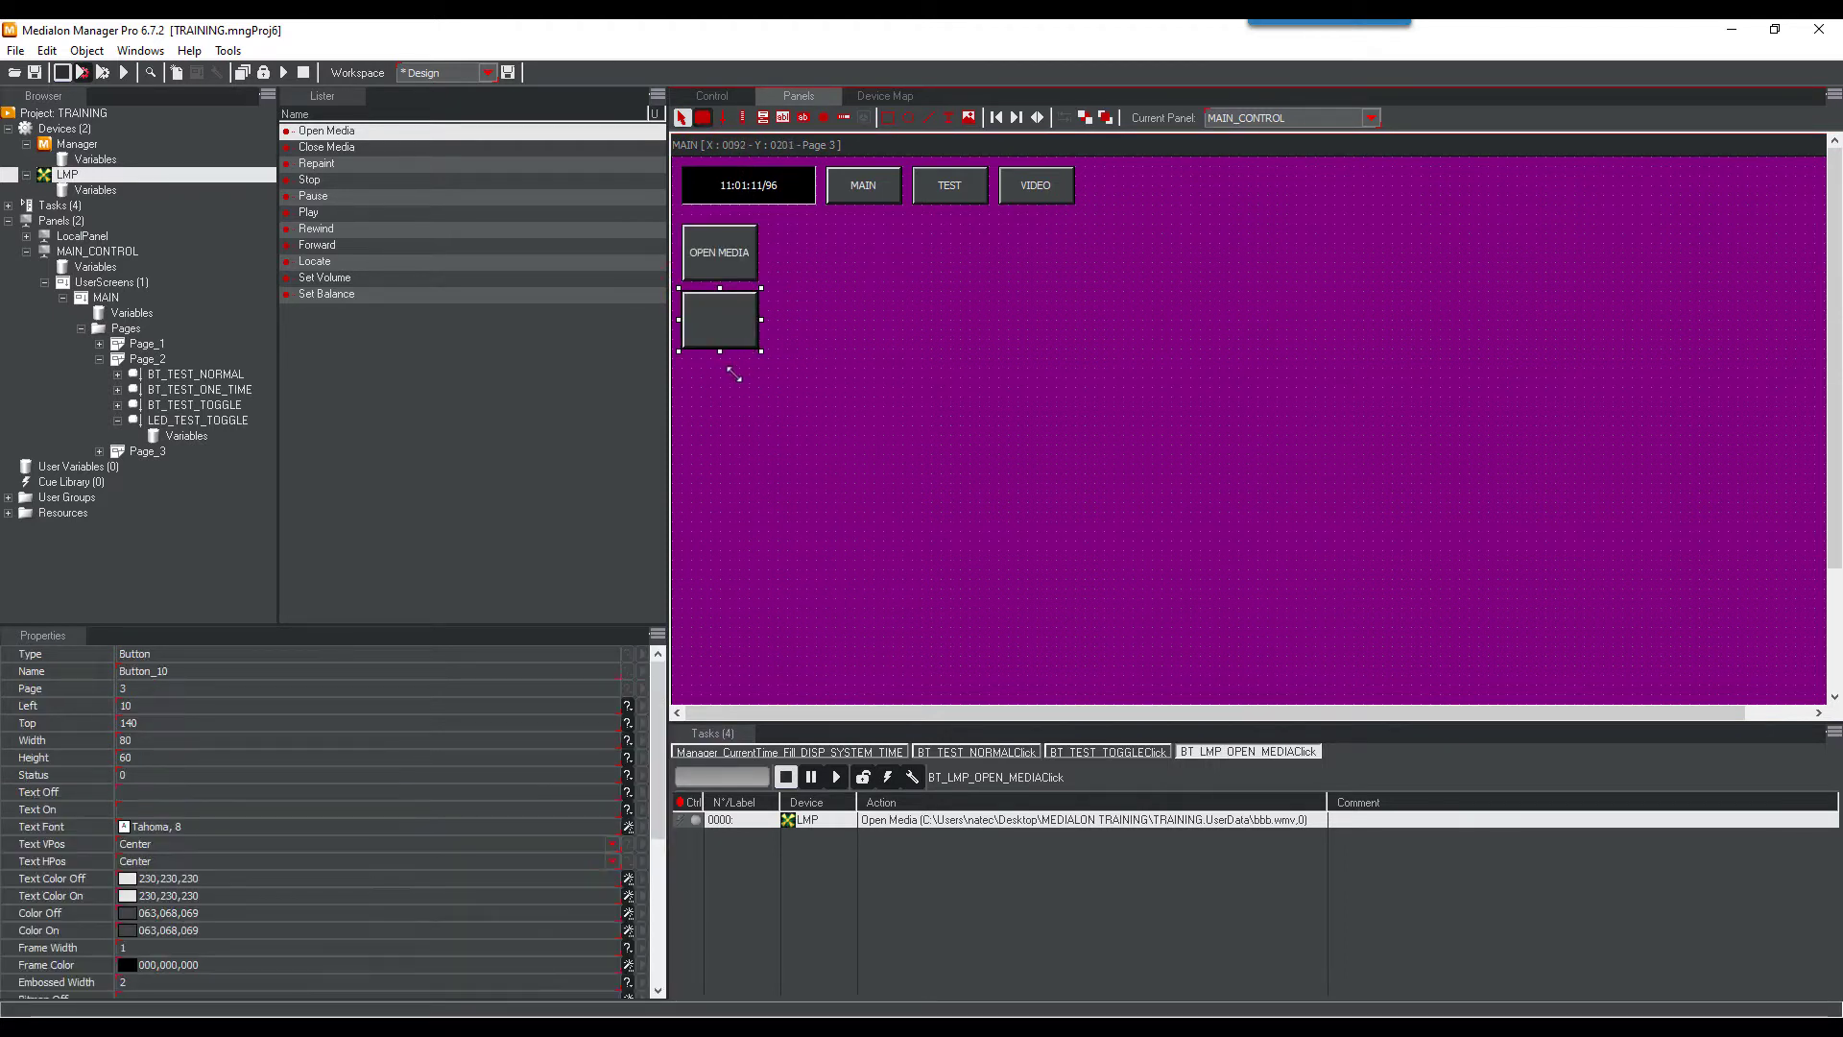
left_click(285, 672)
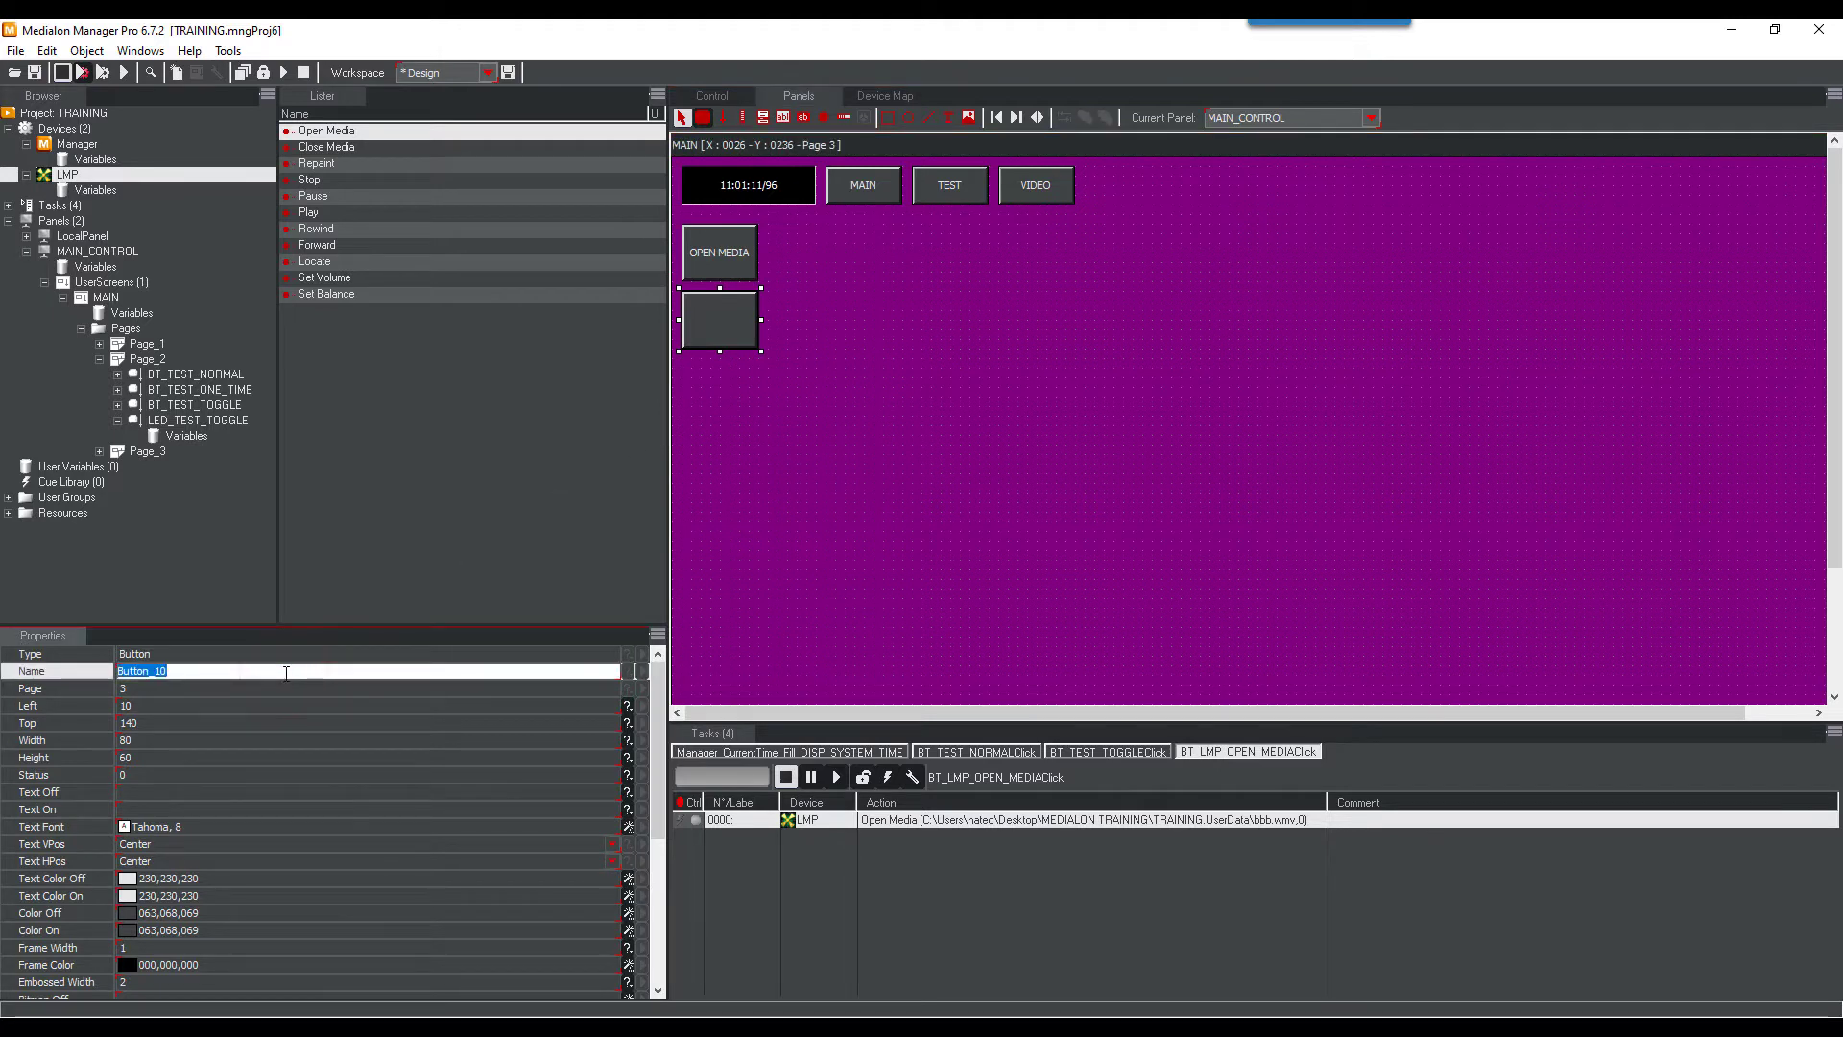
type("BT_LMP_PLAY")
key("Return")
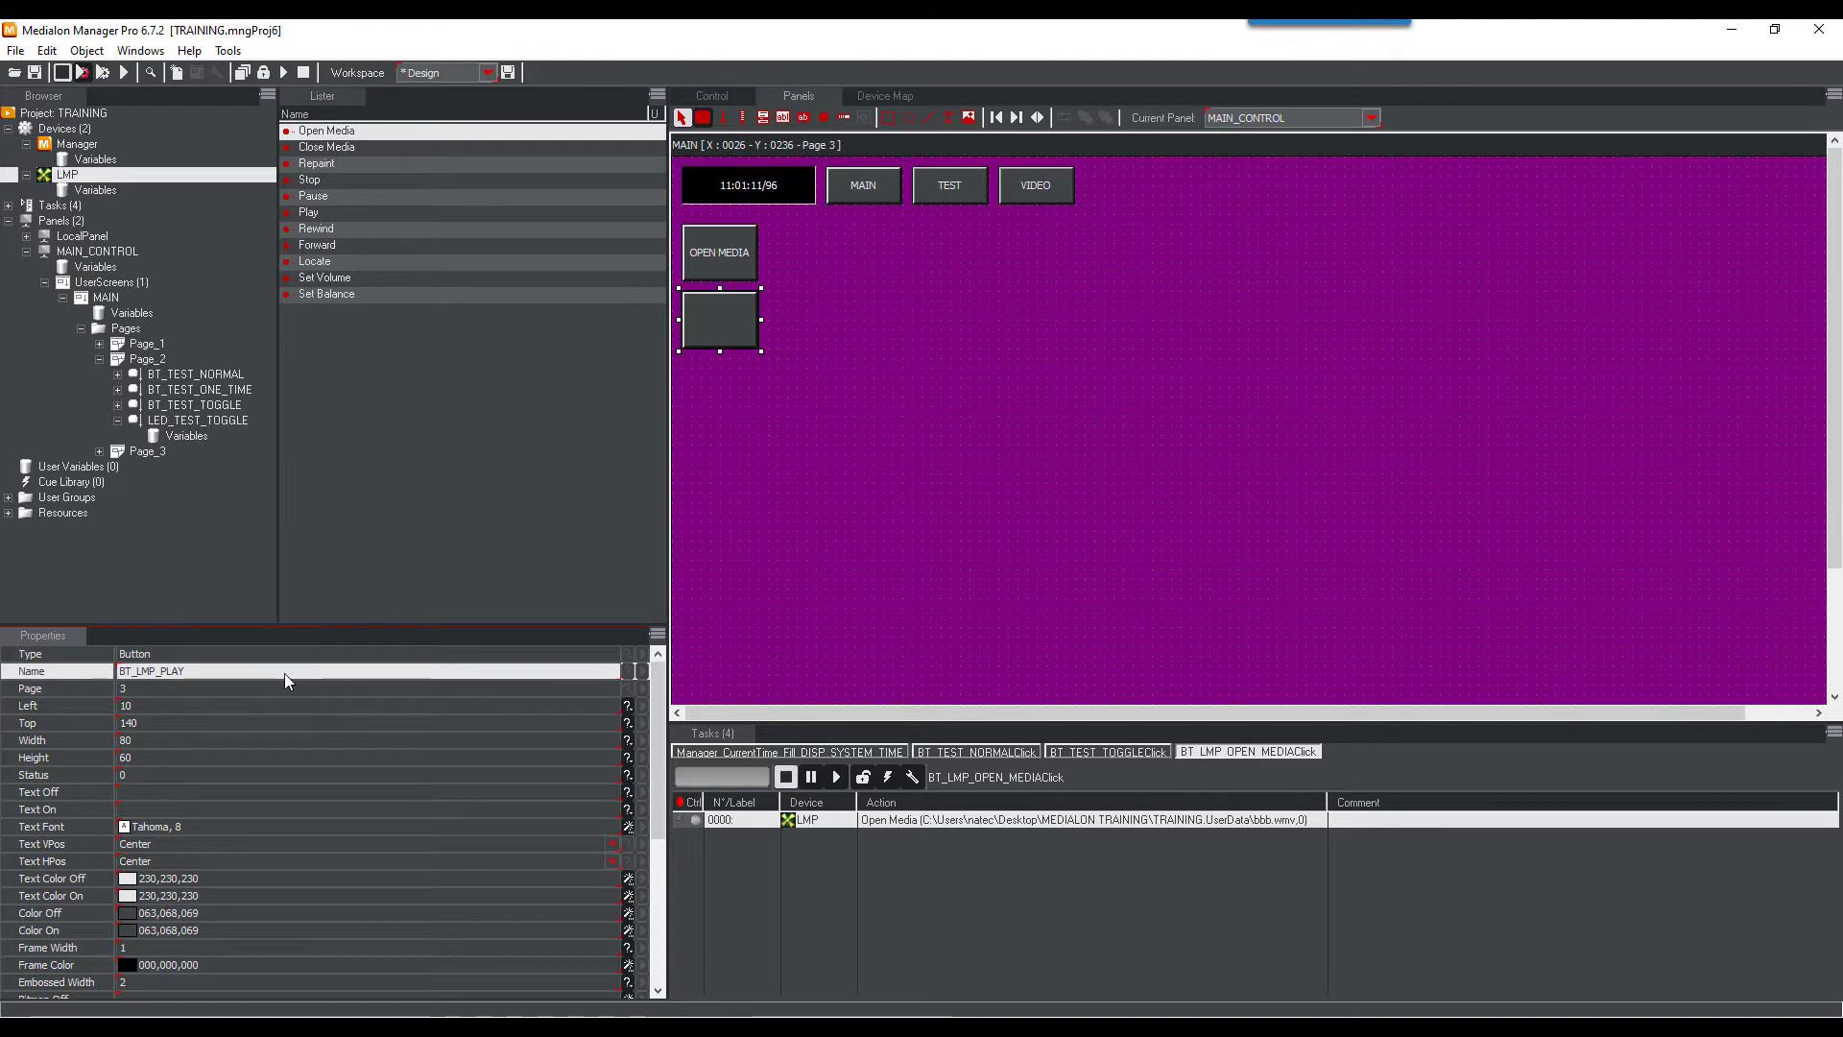
Duplicate the BT_LMP_PLAY button twice and stack the copies below it at left 10, the last one at top 280
left_click(730, 337)
key("ctrl+c")
key("ctrl+v")
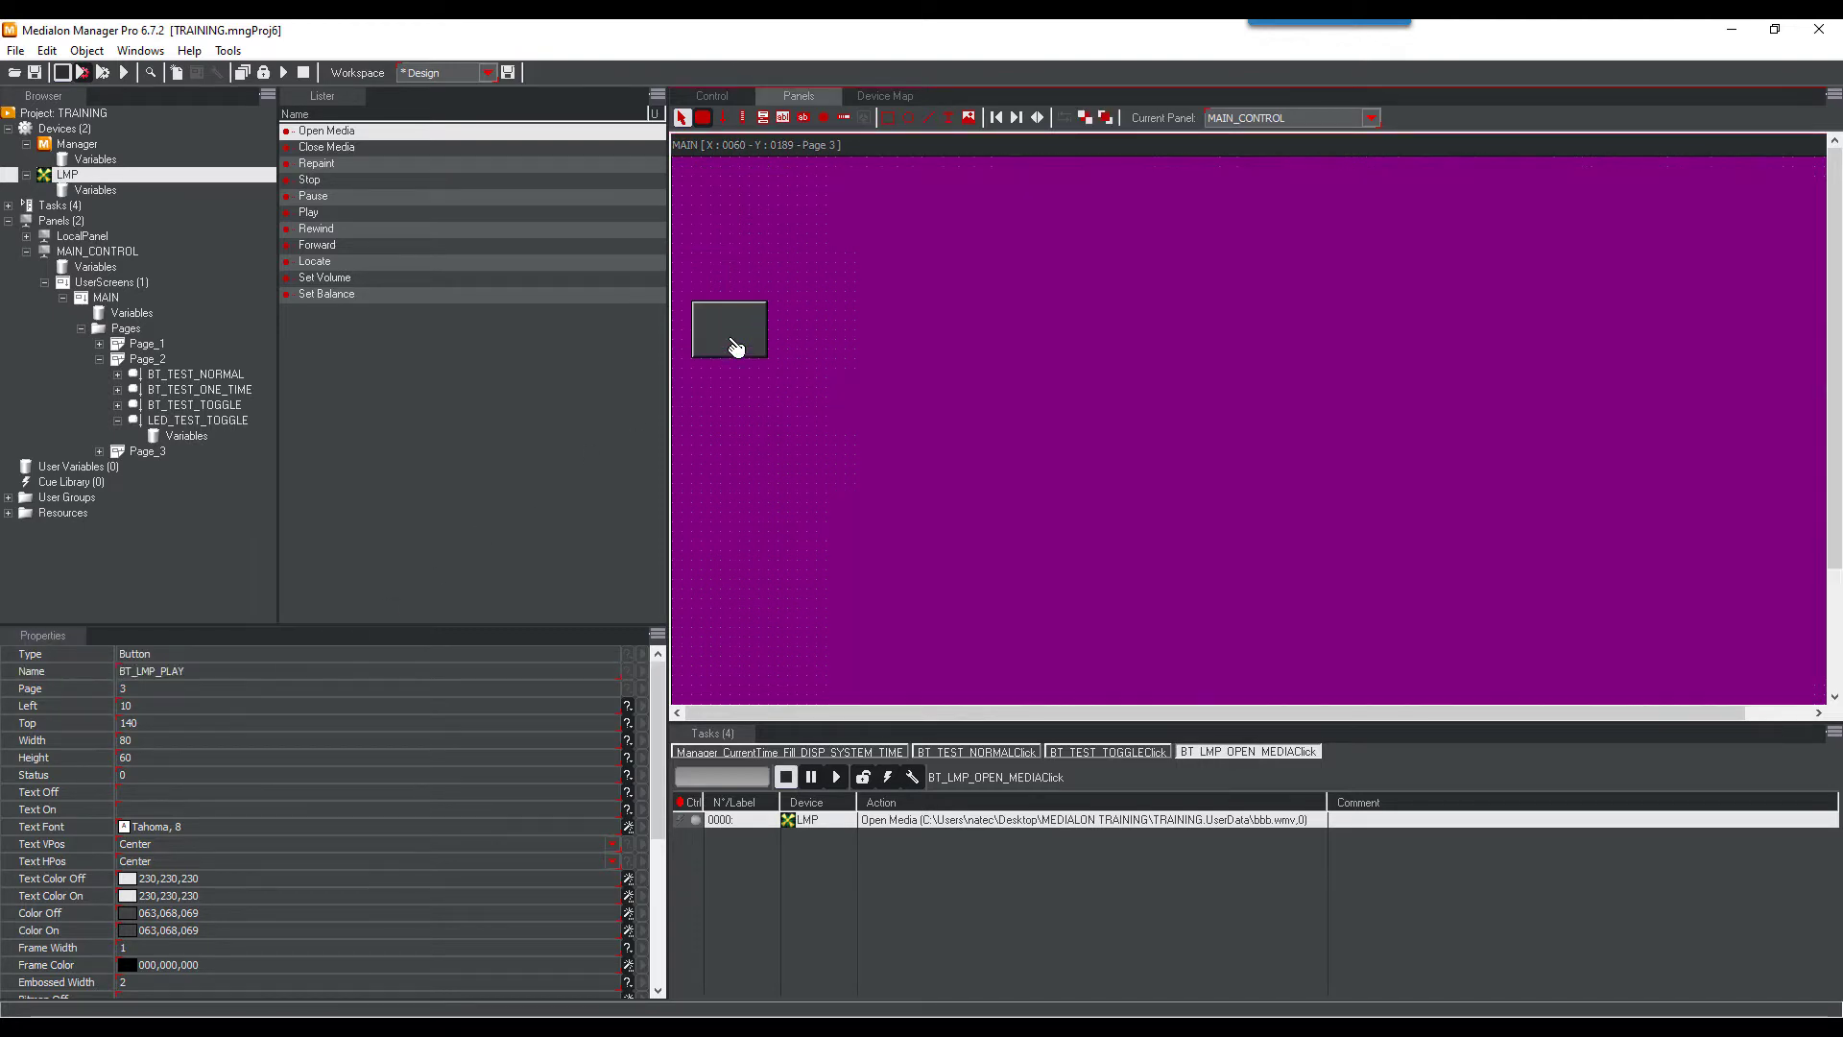
left_click_drag(729, 338, 722, 458)
key("ctrl+c")
key("ctrl+v")
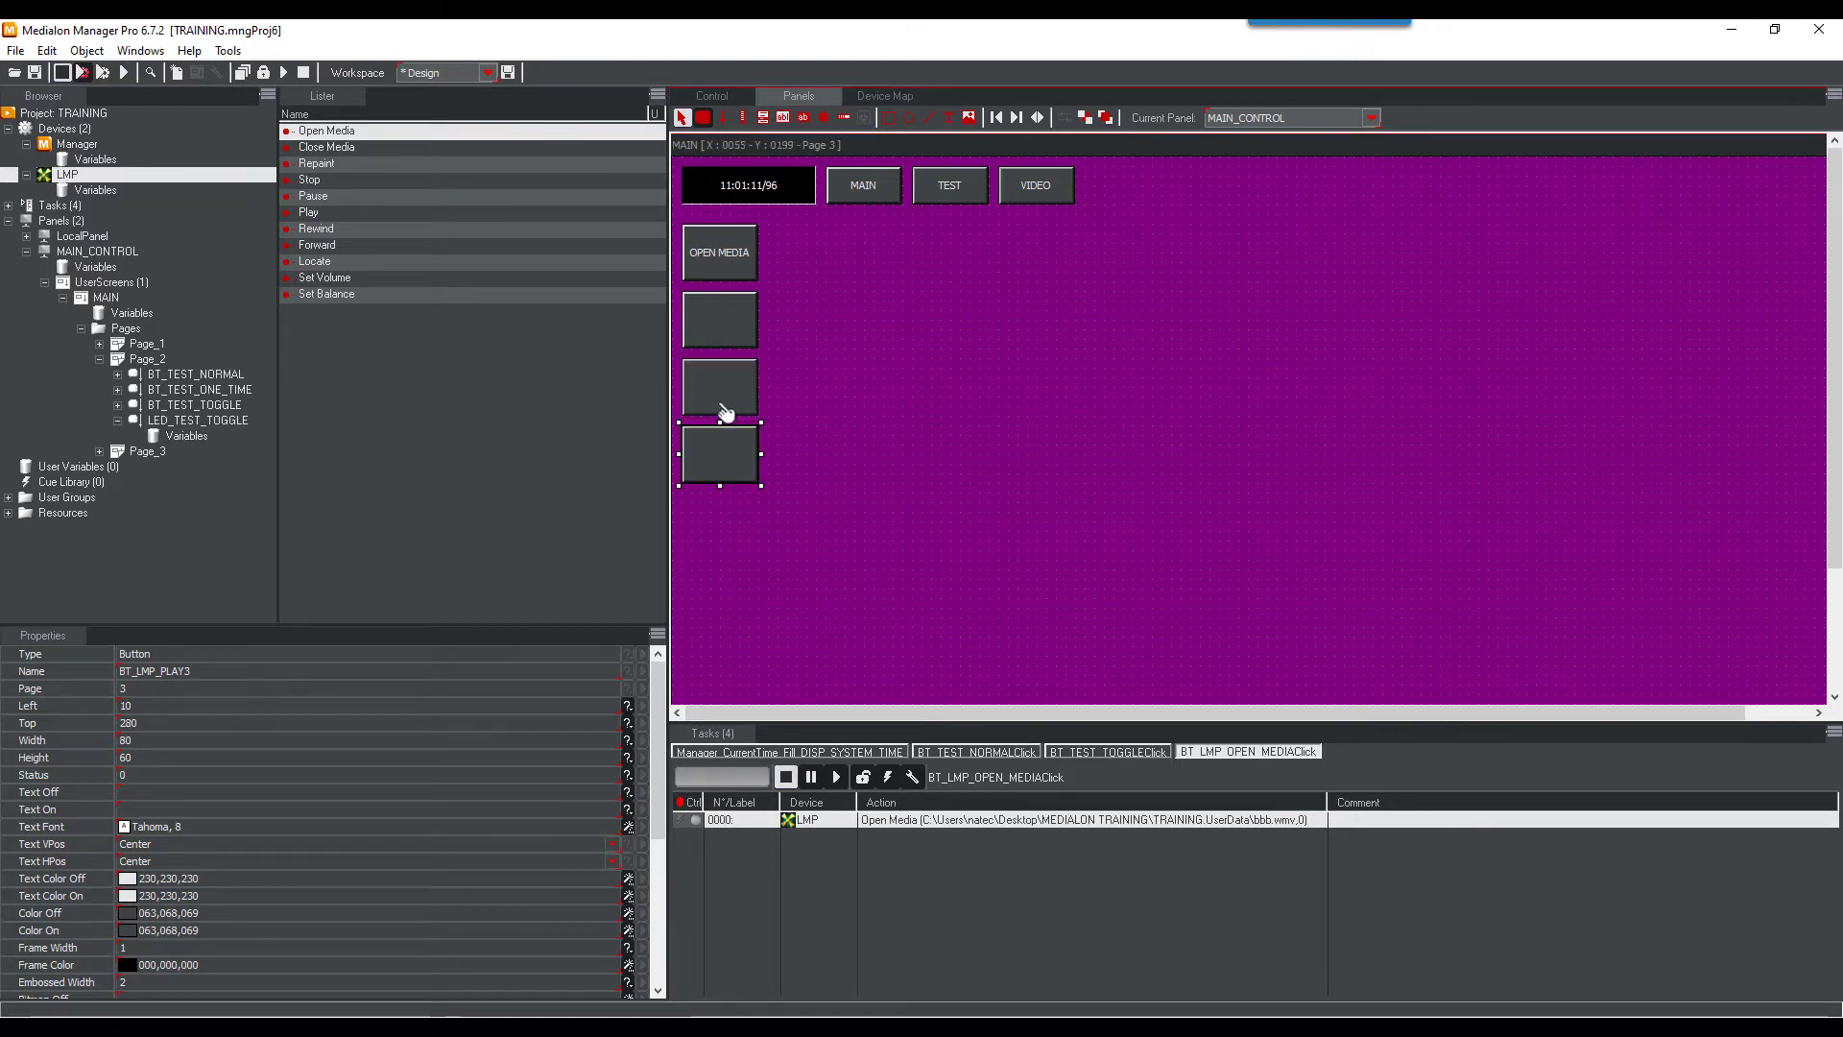
Set the Text Off label of the BT_LMP_PLAY button to PLAY
left_click(727, 337)
left_click(231, 792)
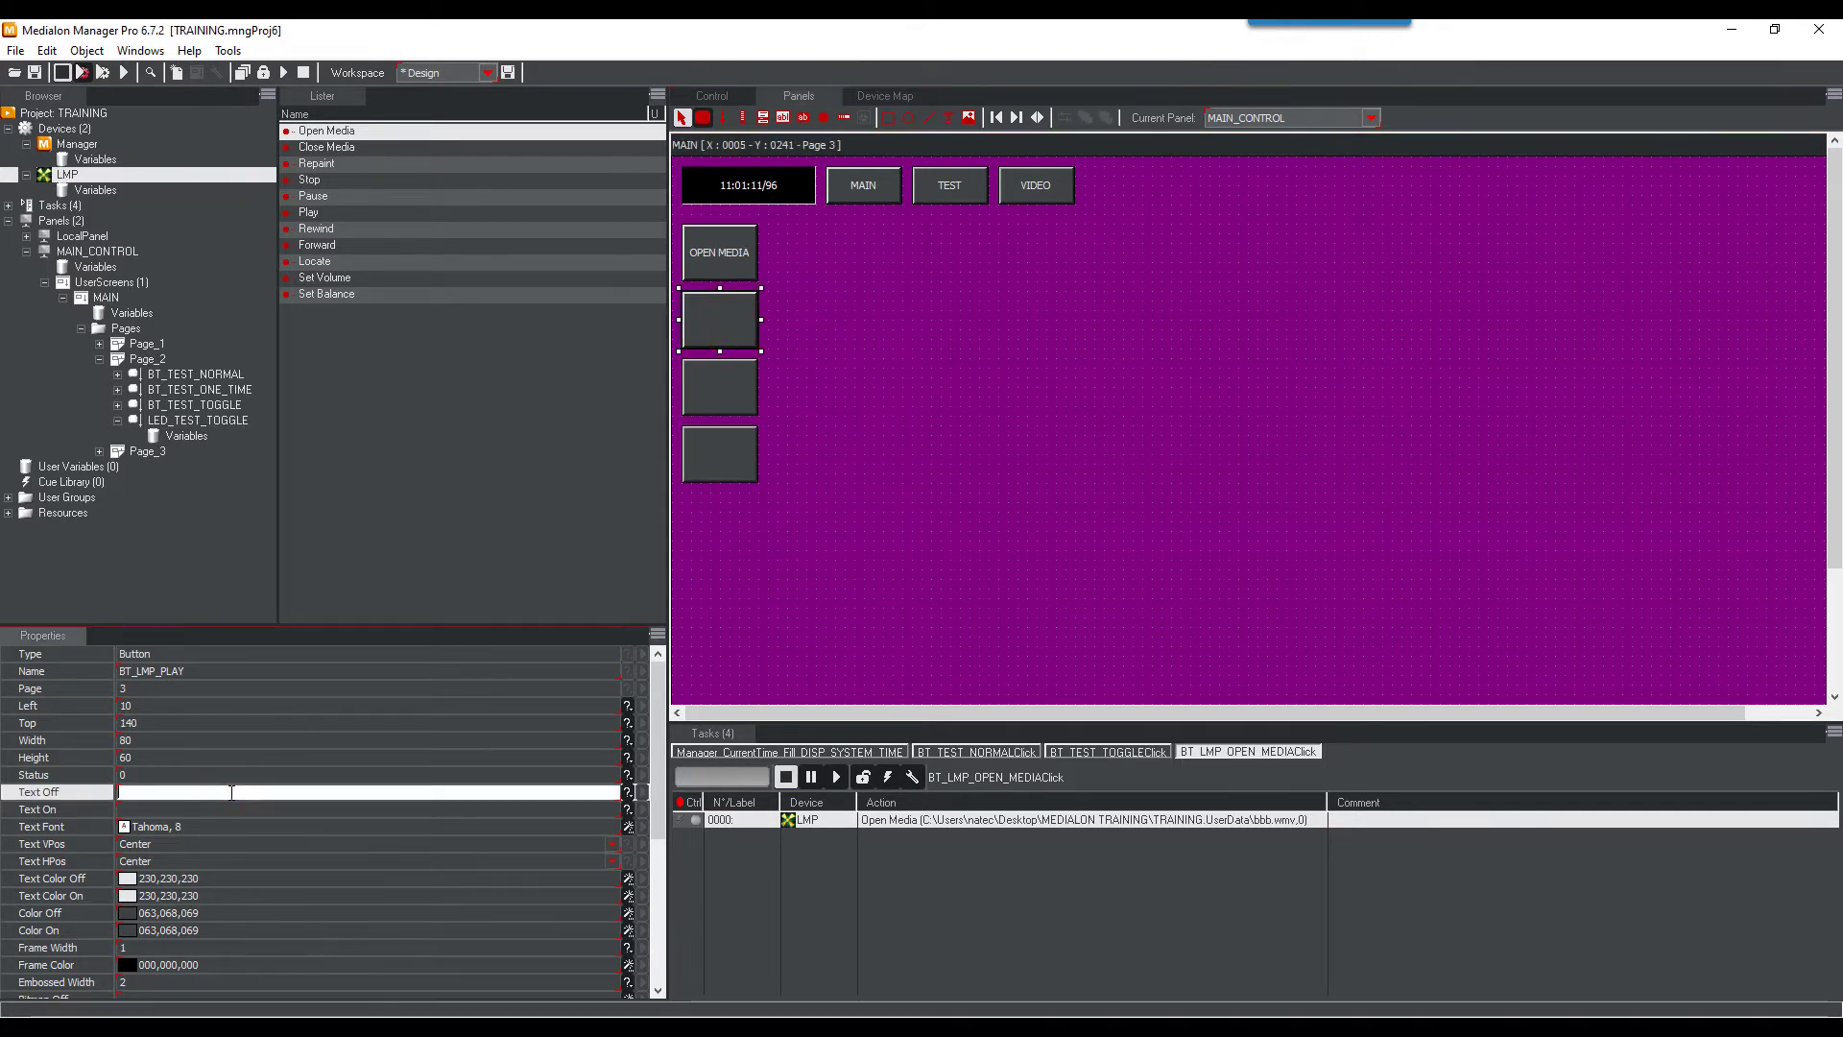
type("PLAY")
key("Return")
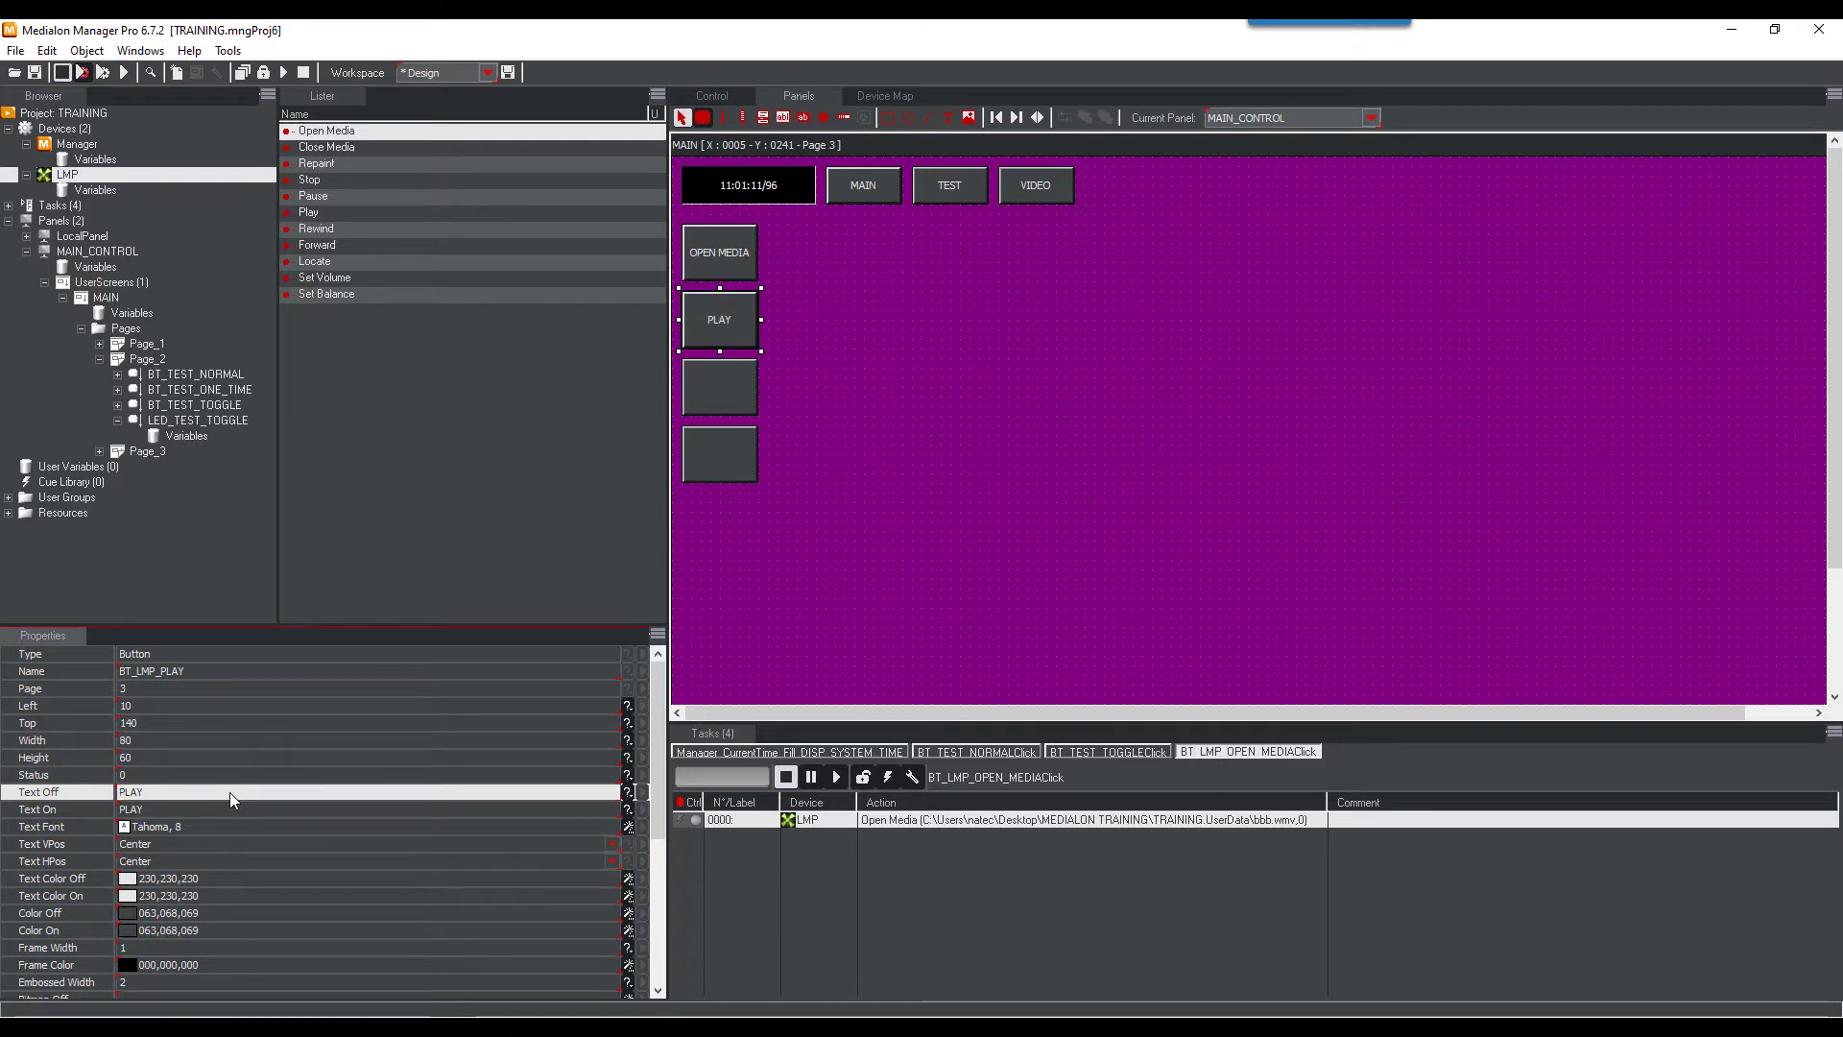
Rename the button directly below PLAY as BT_LMP_PAUSE and set its Text Off label to PAUSE
left_click(722, 395)
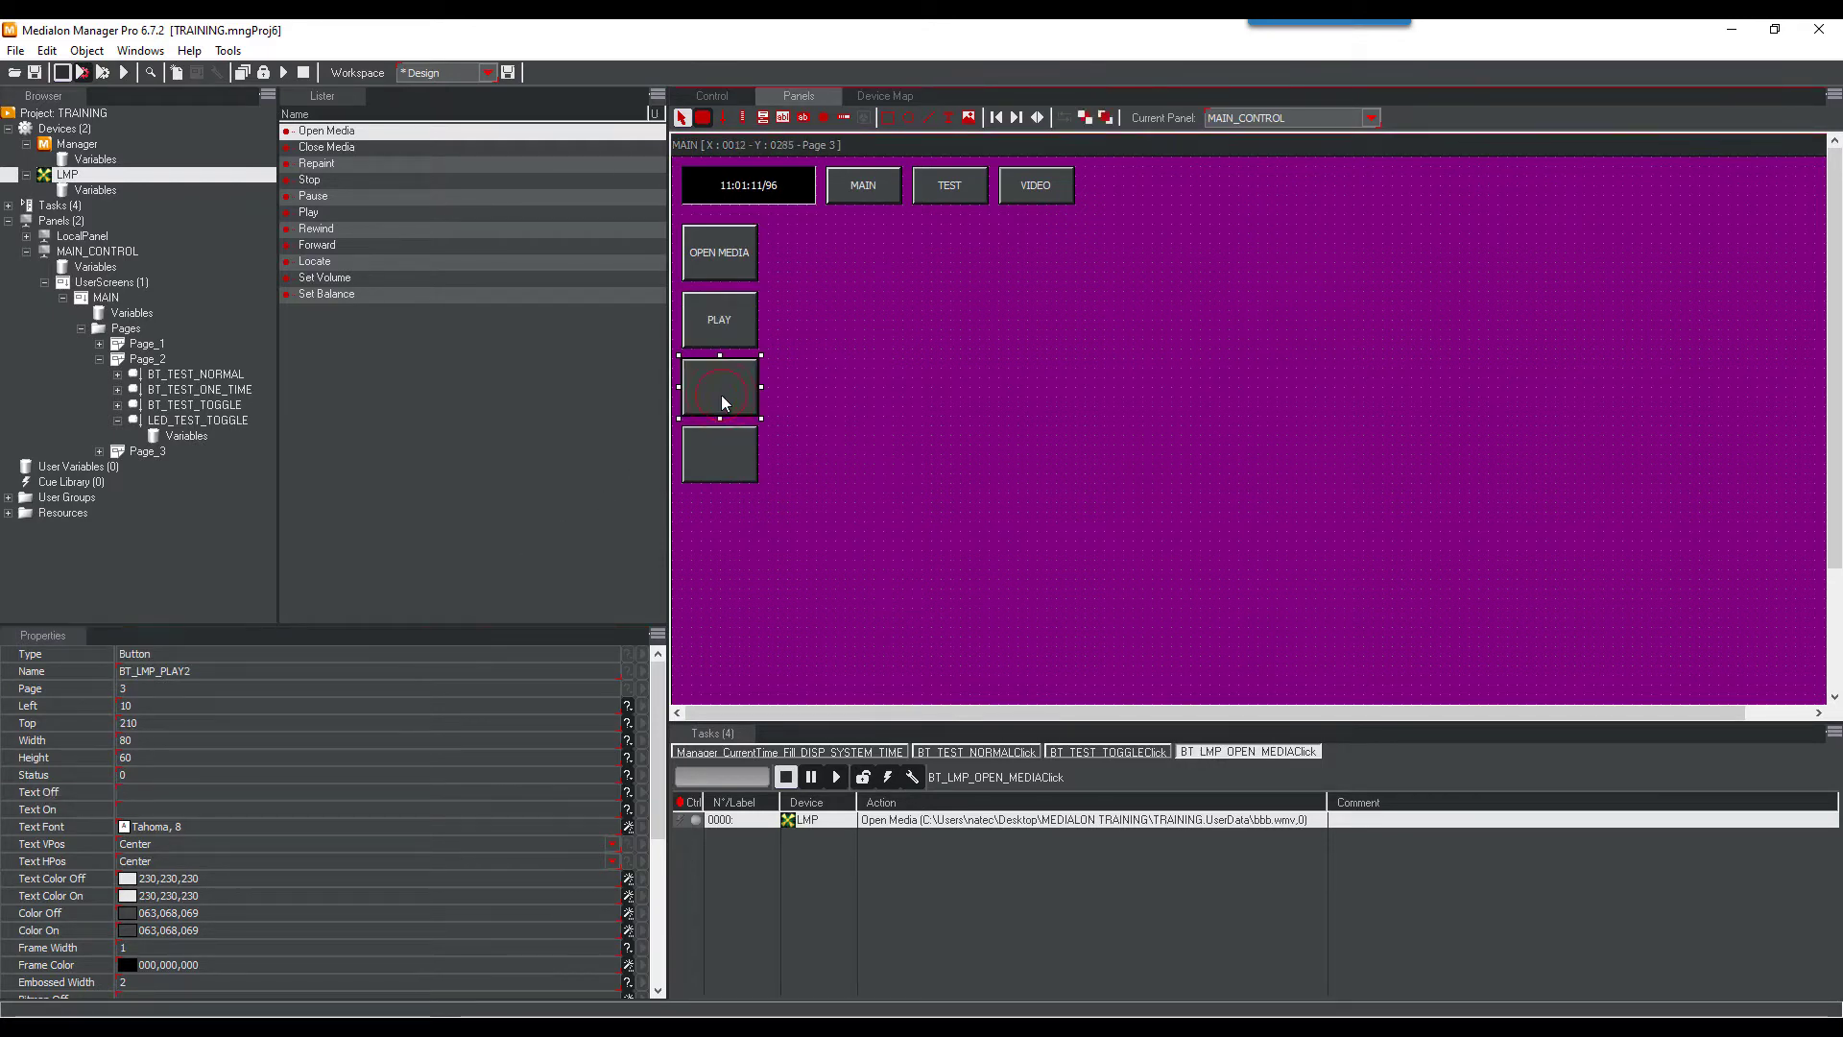
left_click(257, 673)
left_click(159, 672)
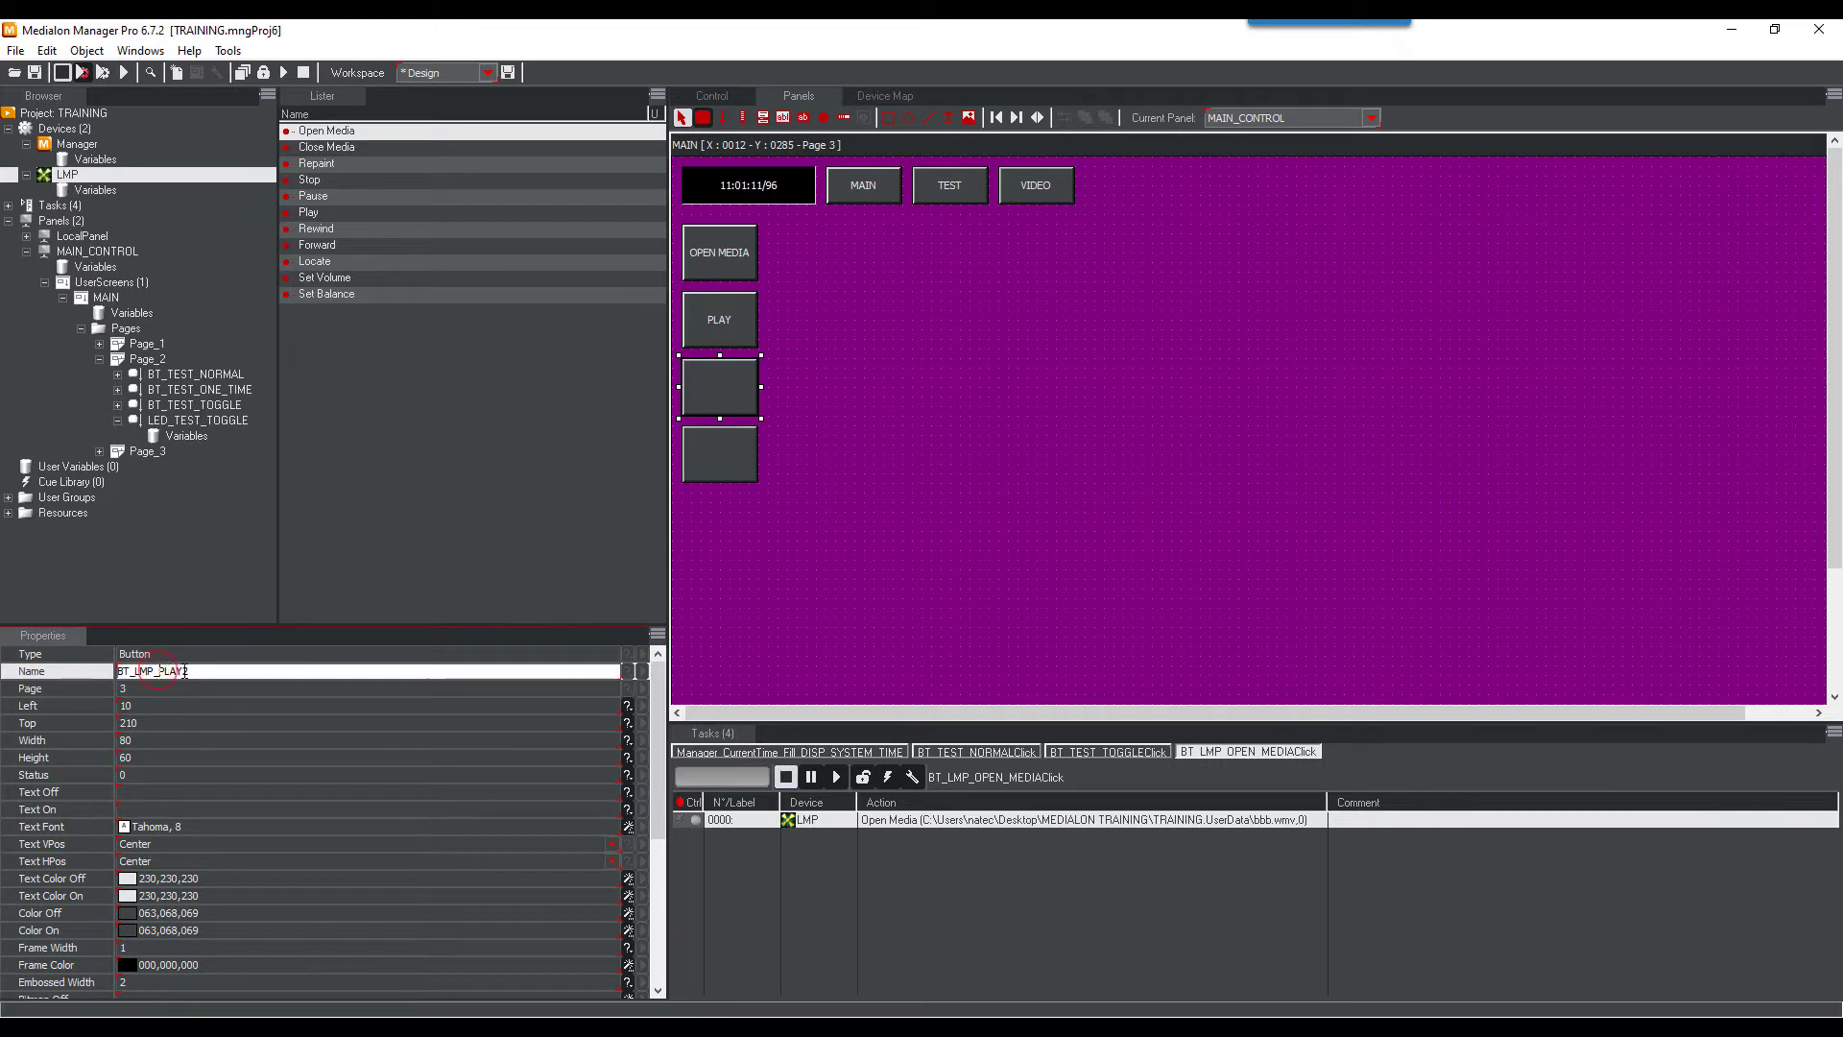
left_click_drag(187, 671, 190, 671)
type("AUSE")
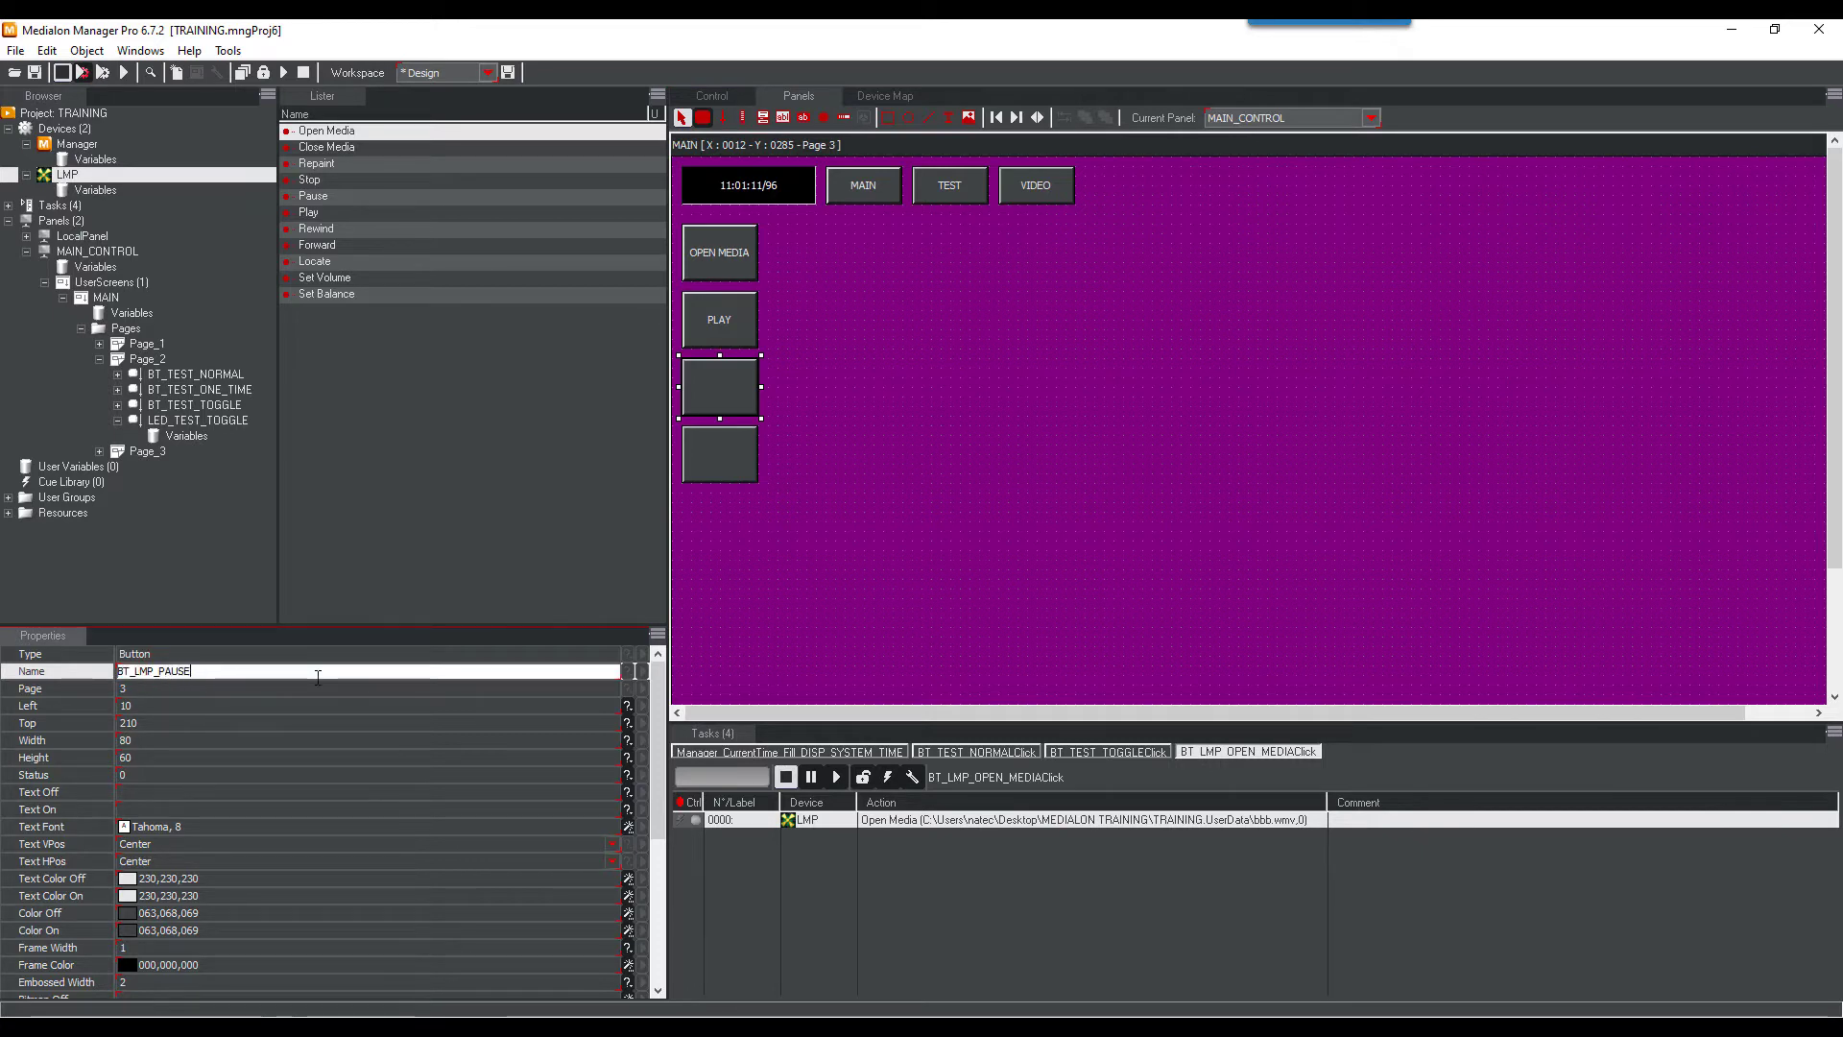
key("Return")
left_click(258, 793)
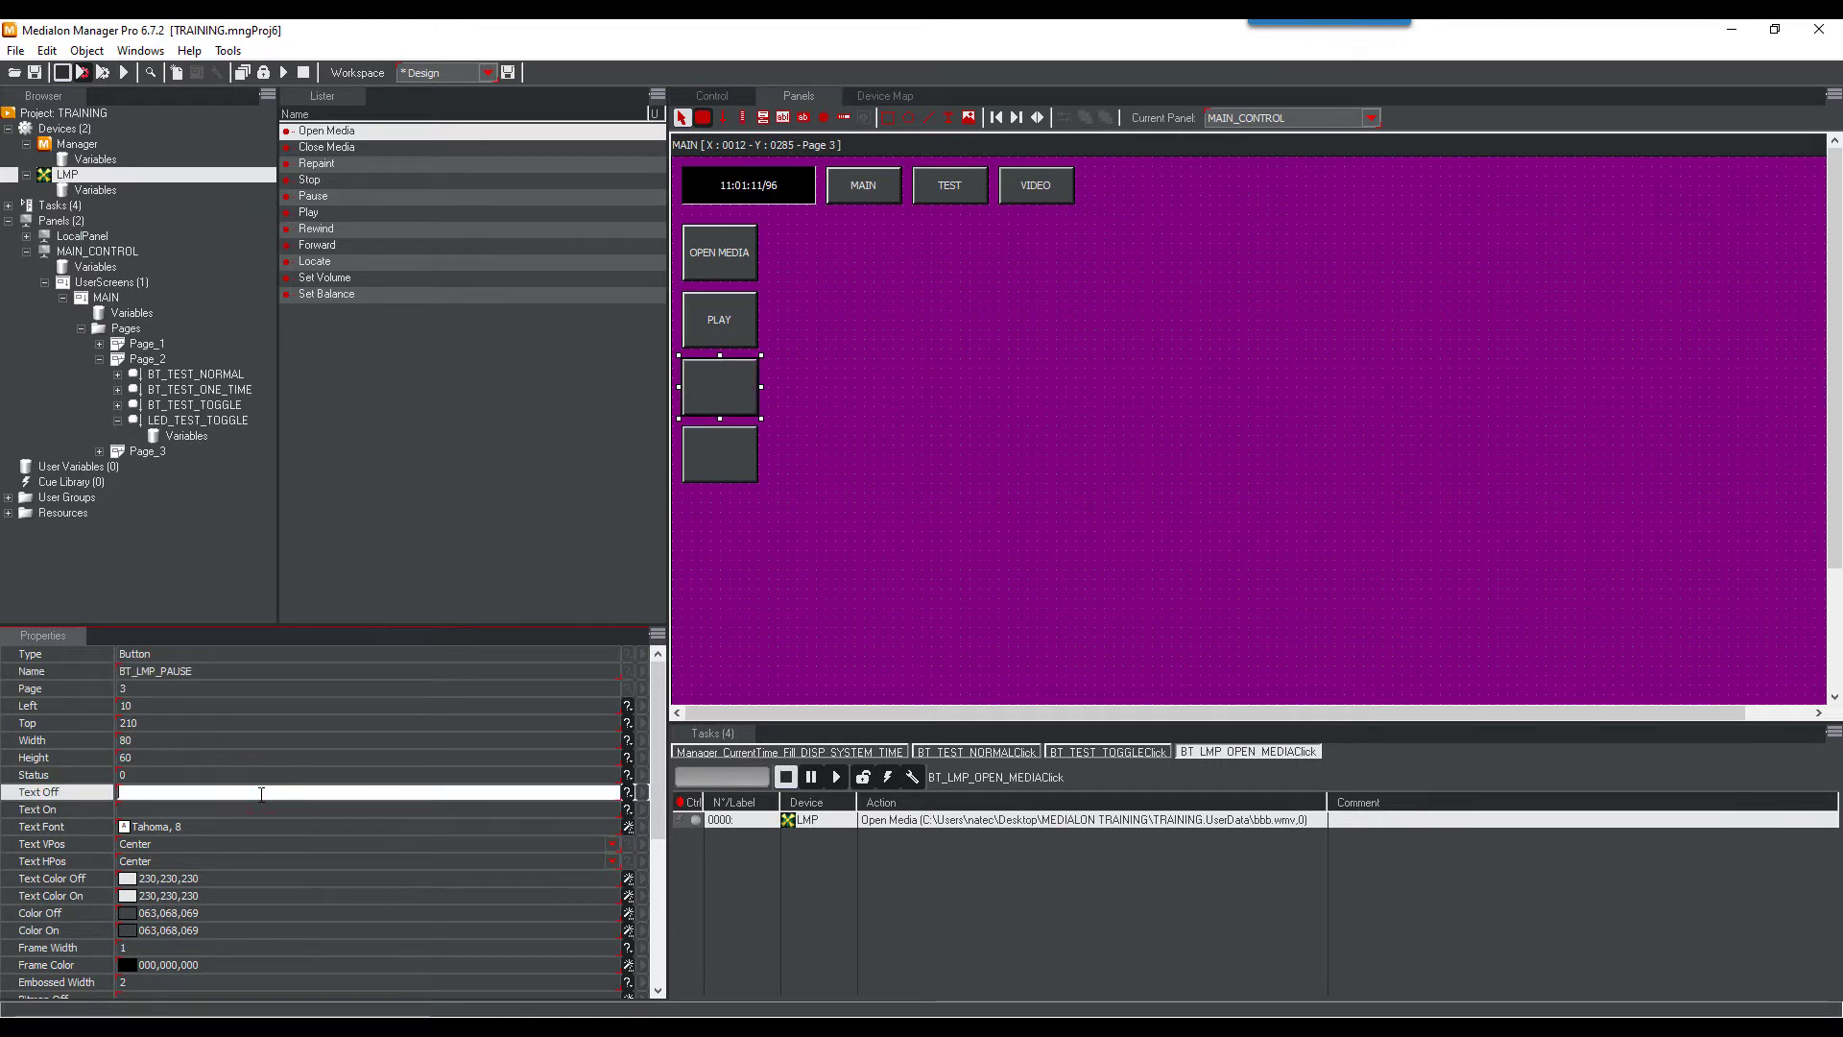
type("PAUSE")
key("Return")
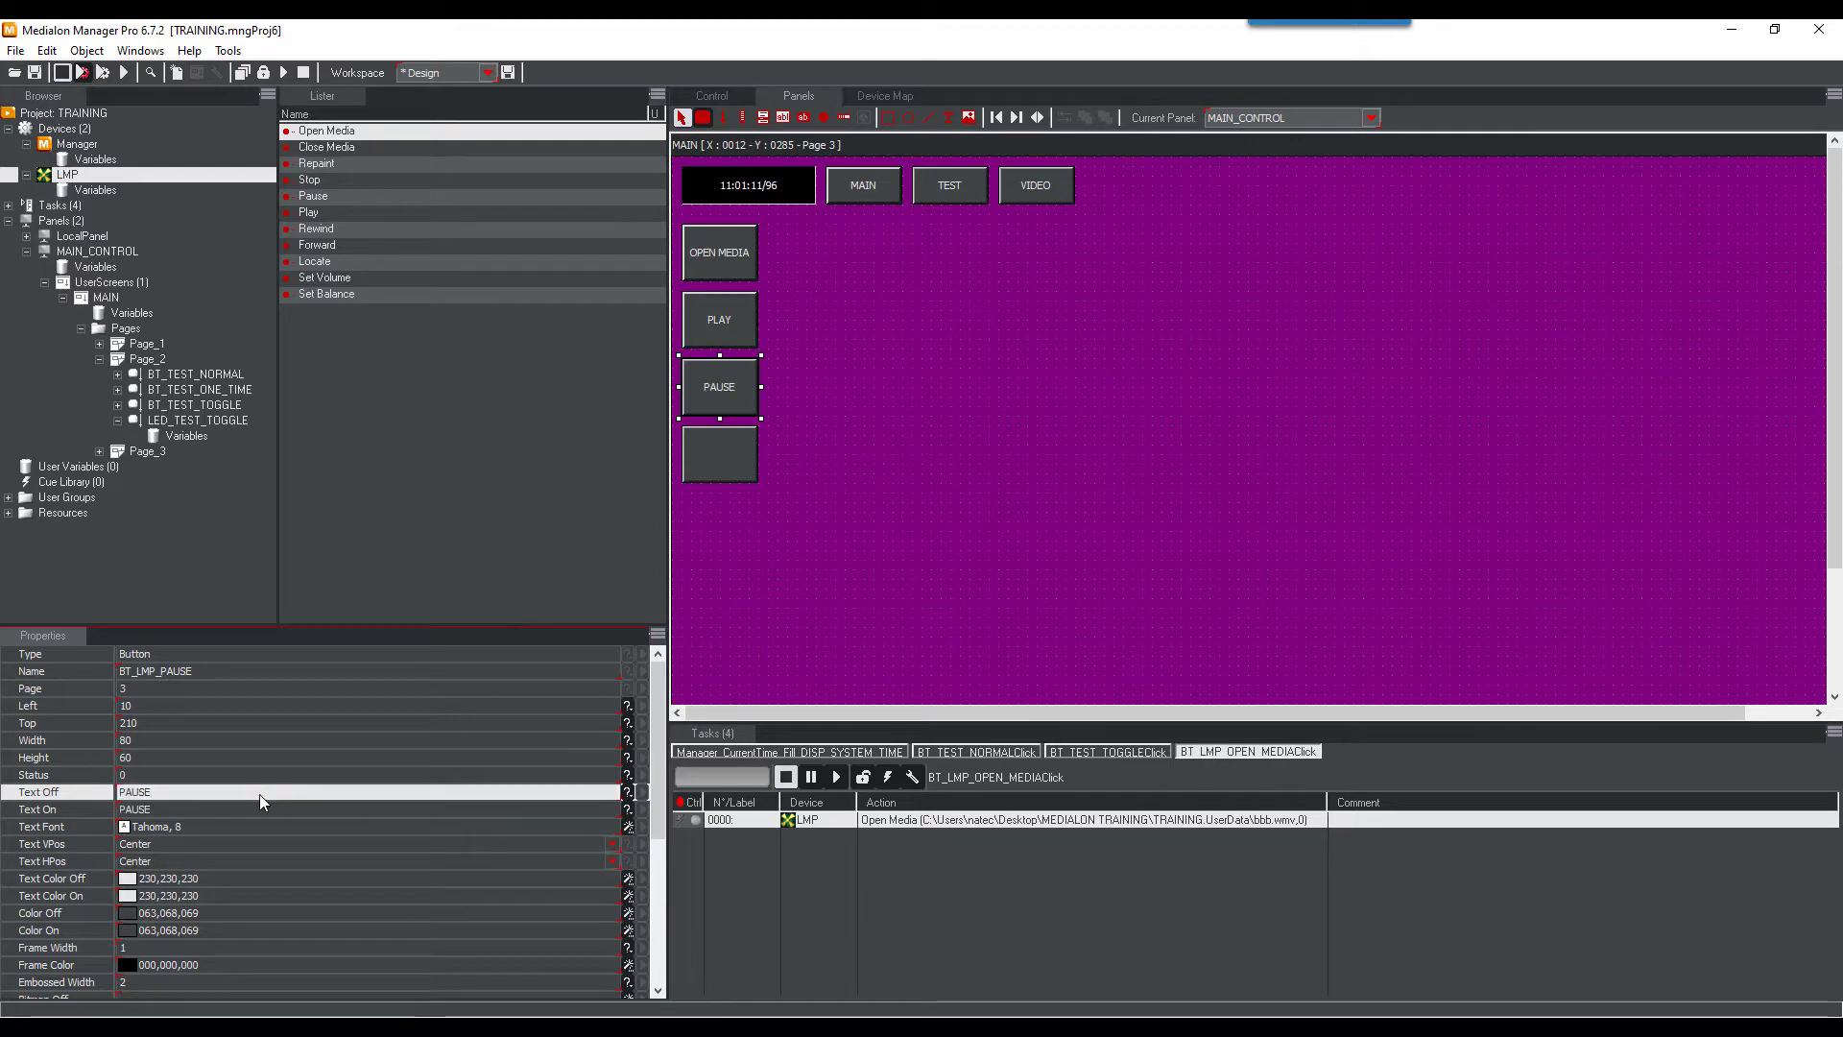
Rename the lowest blank button as BT_LMP_CLOSE_MEDIA and set its Text Off label to CLOSE MEDIA
left_click(739, 469)
left_click(163, 671)
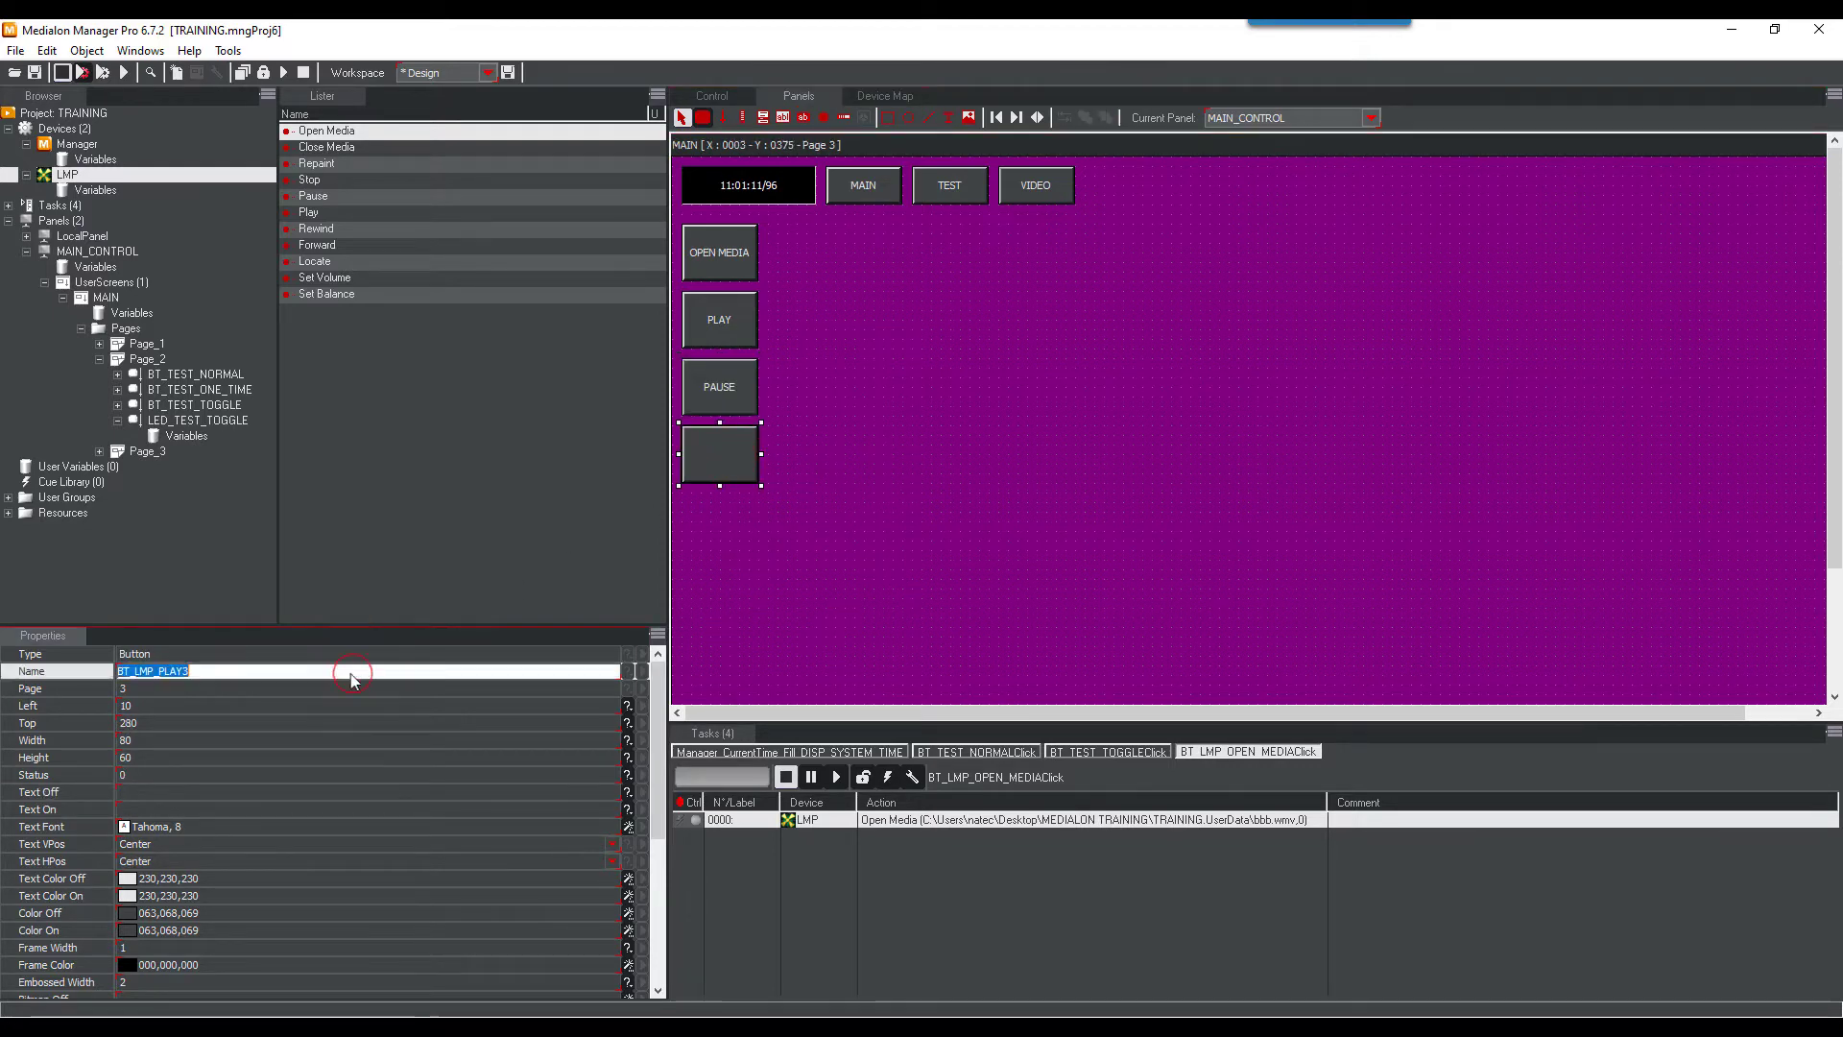
left_click_drag(159, 671, 221, 671)
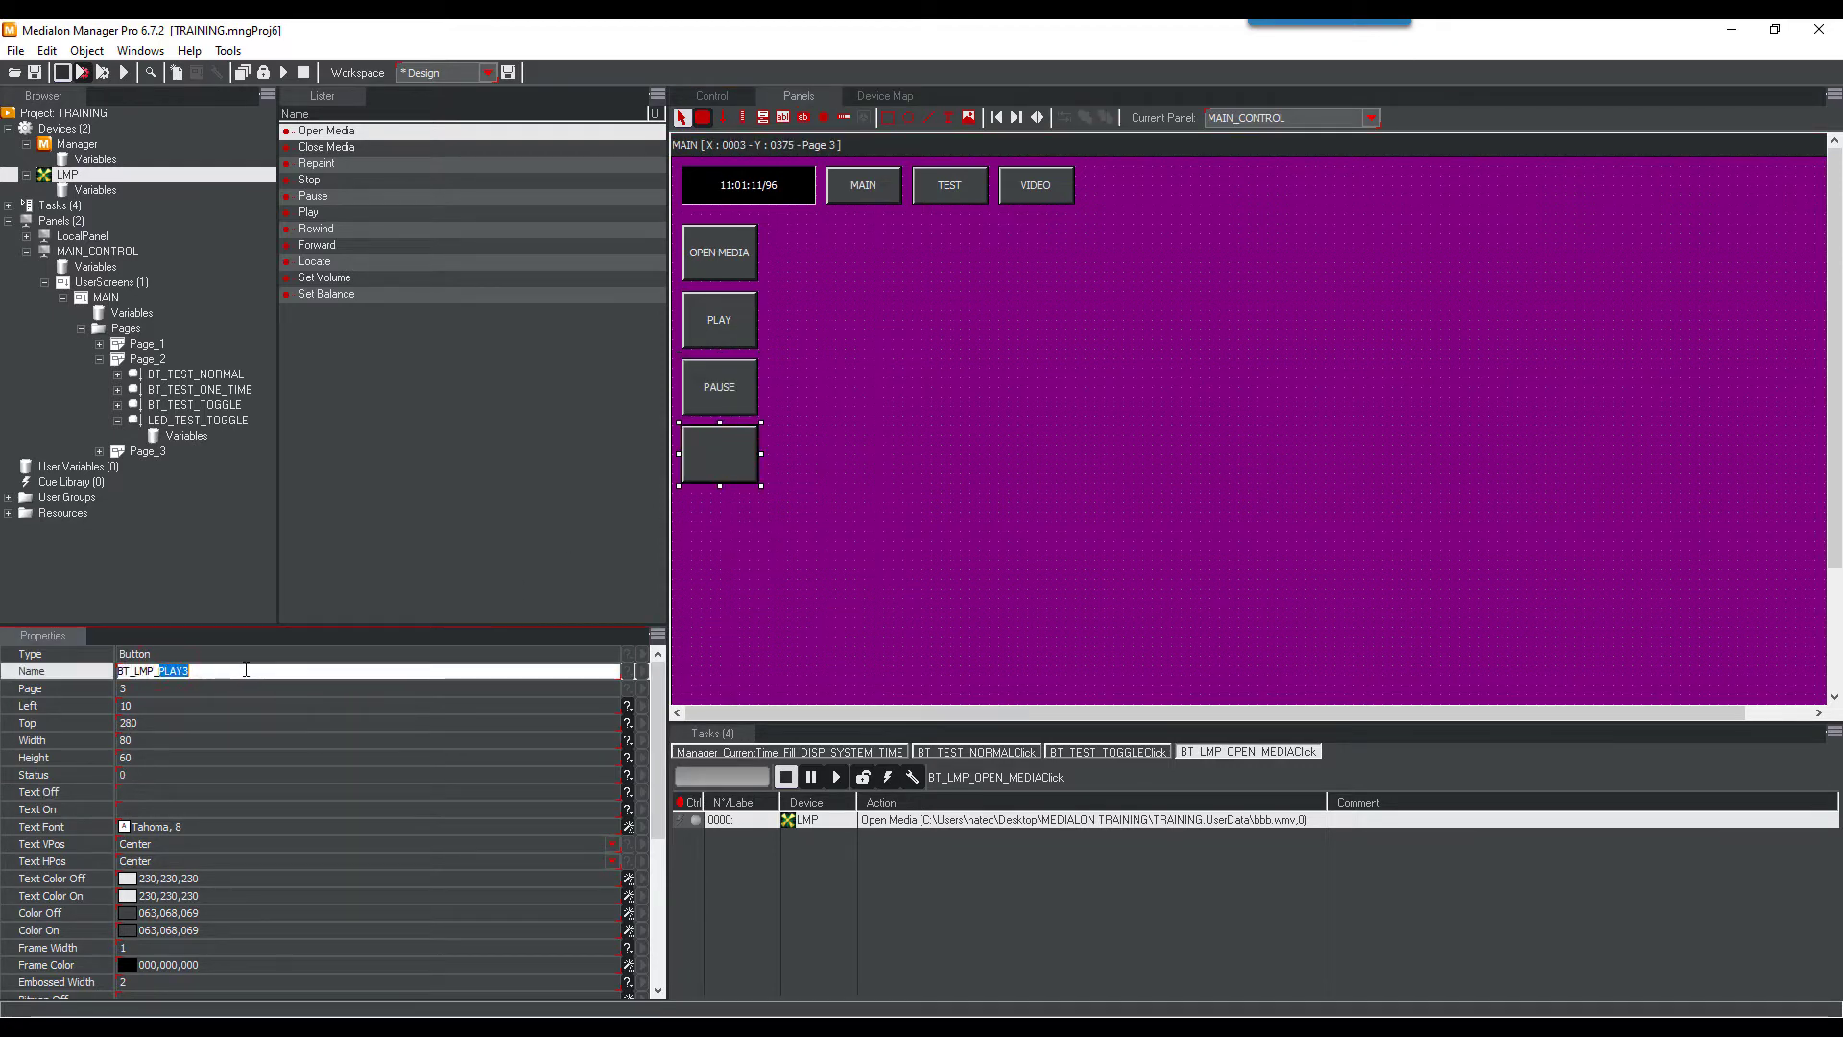
type("CLOSE_MEDIA")
key("Return")
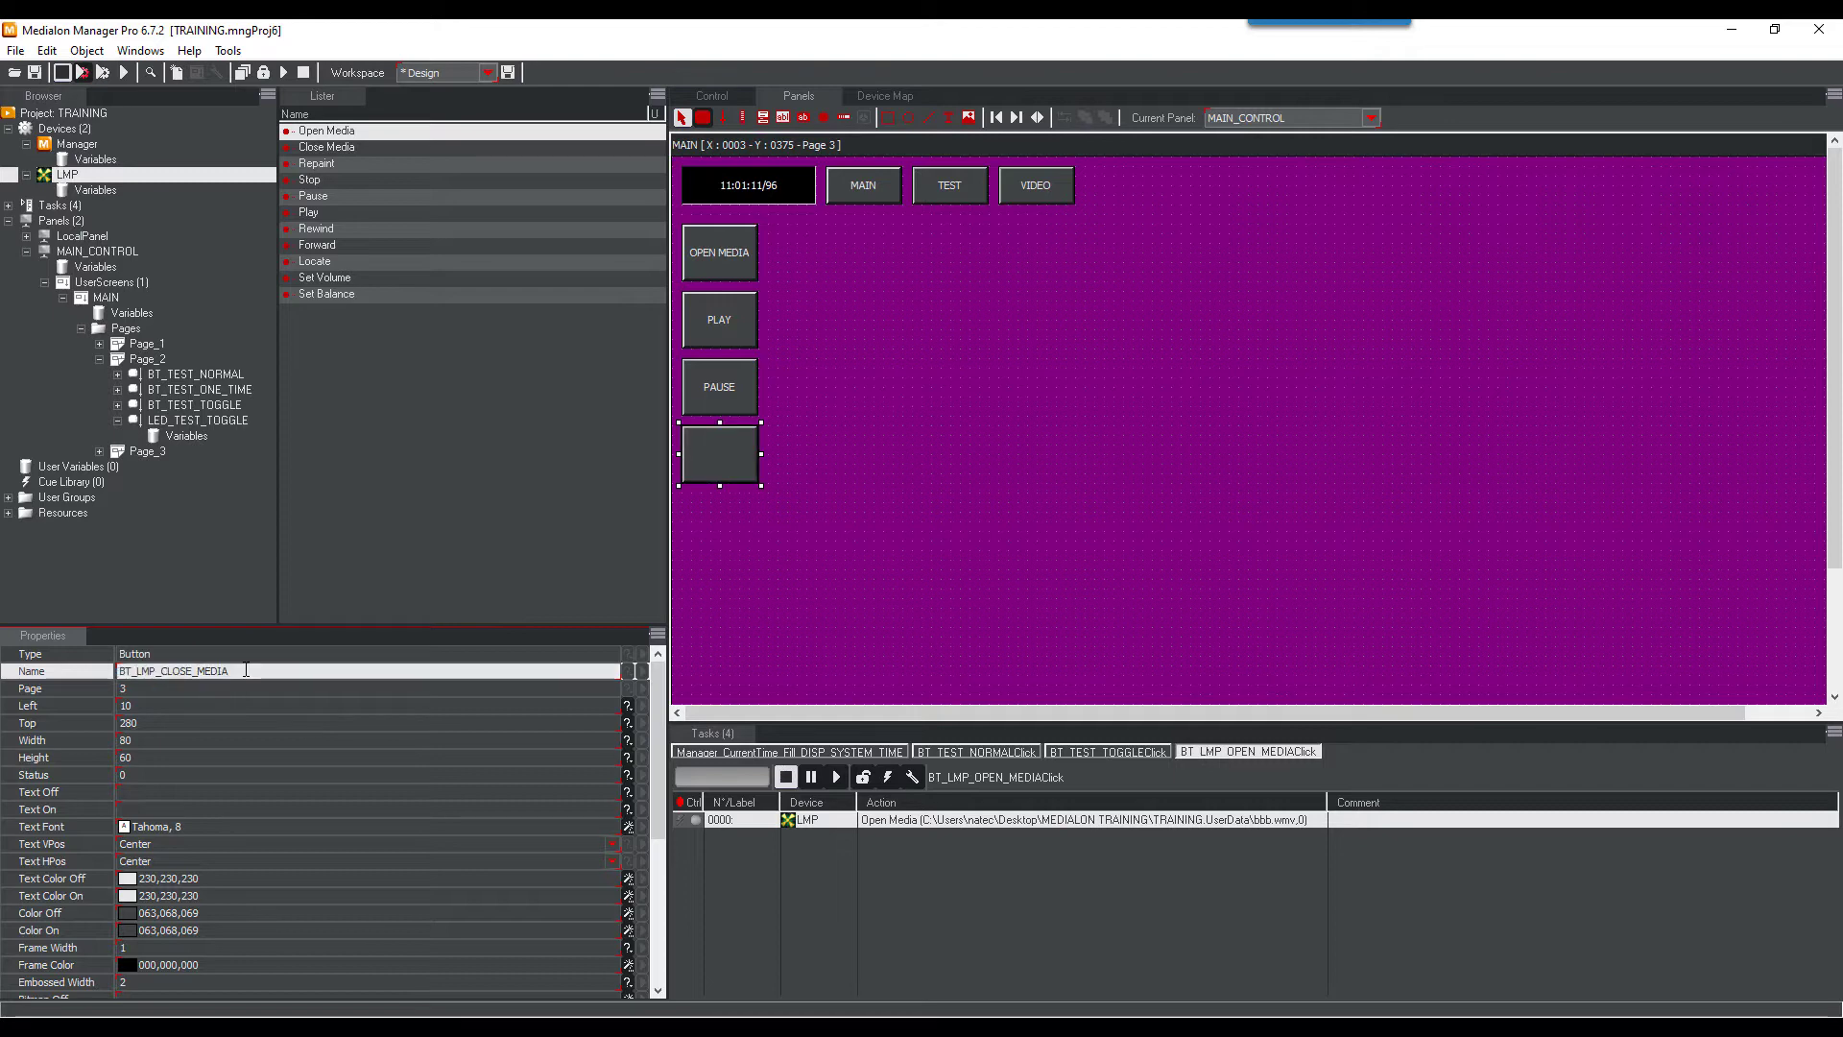
left_click(217, 795)
type("CLOSE MEDIA")
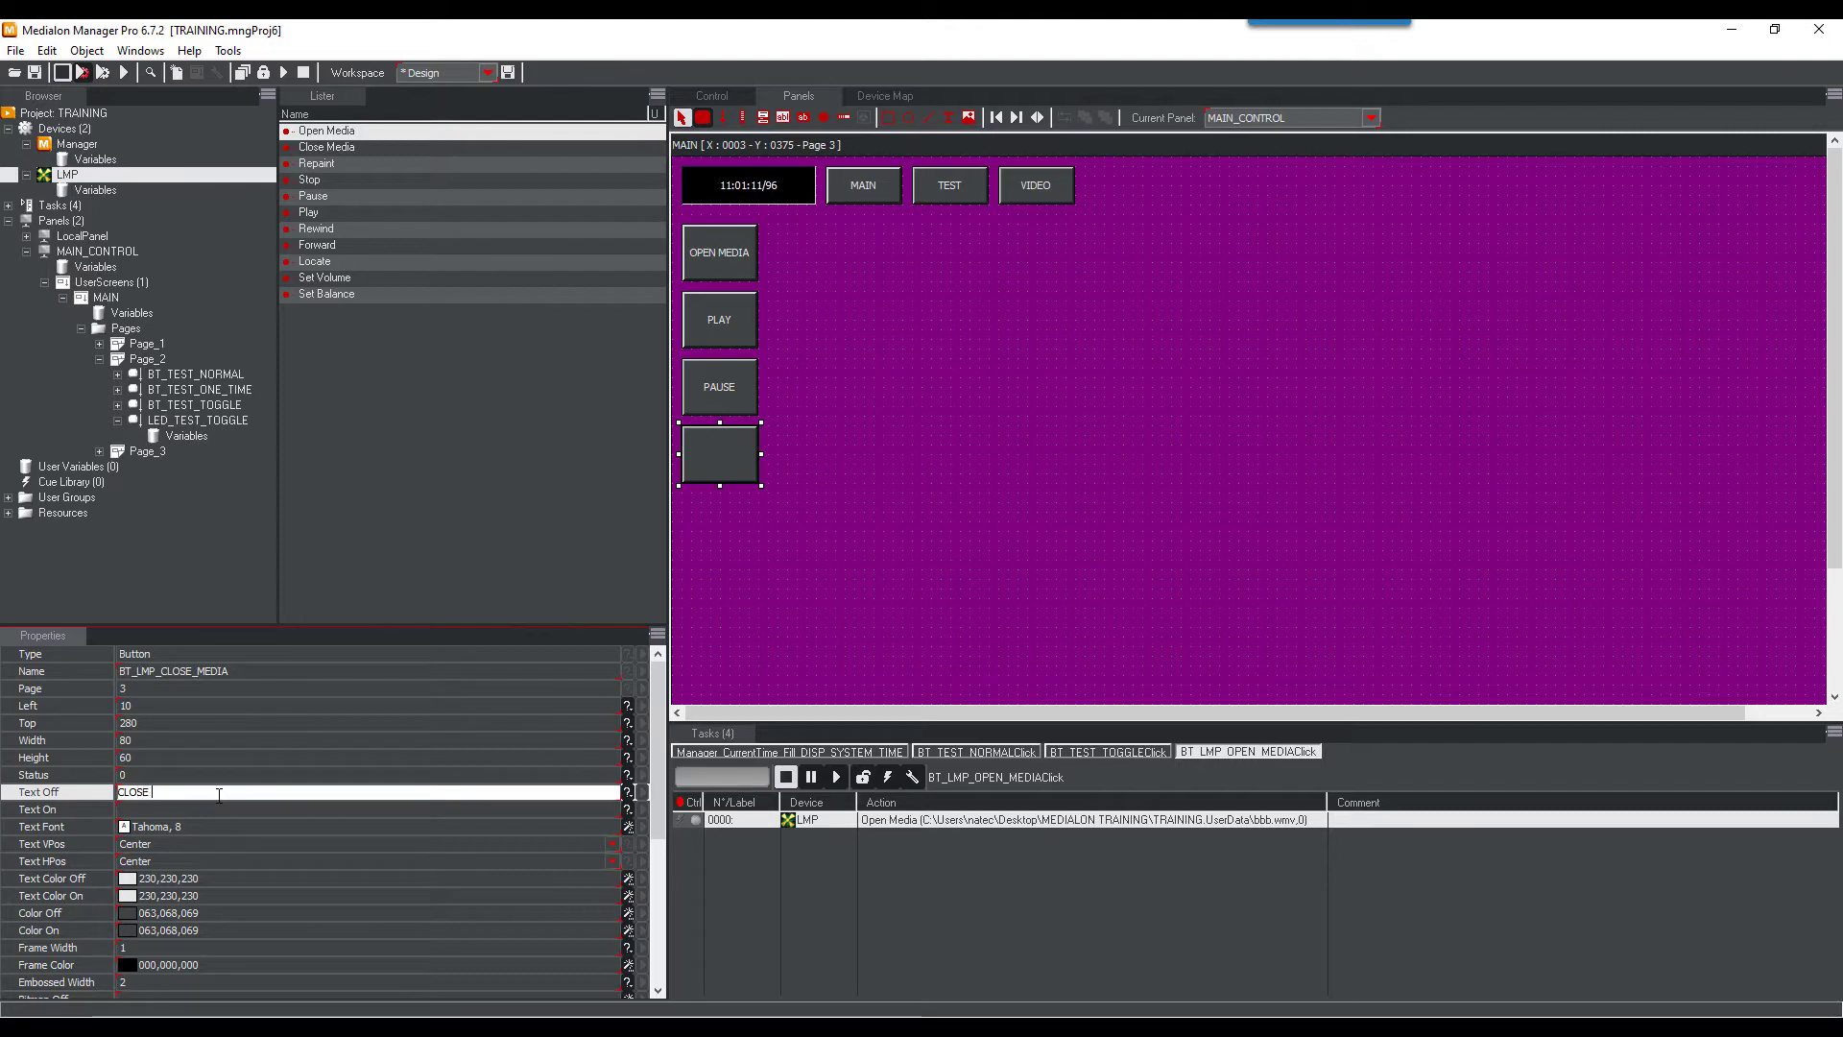
key("Return")
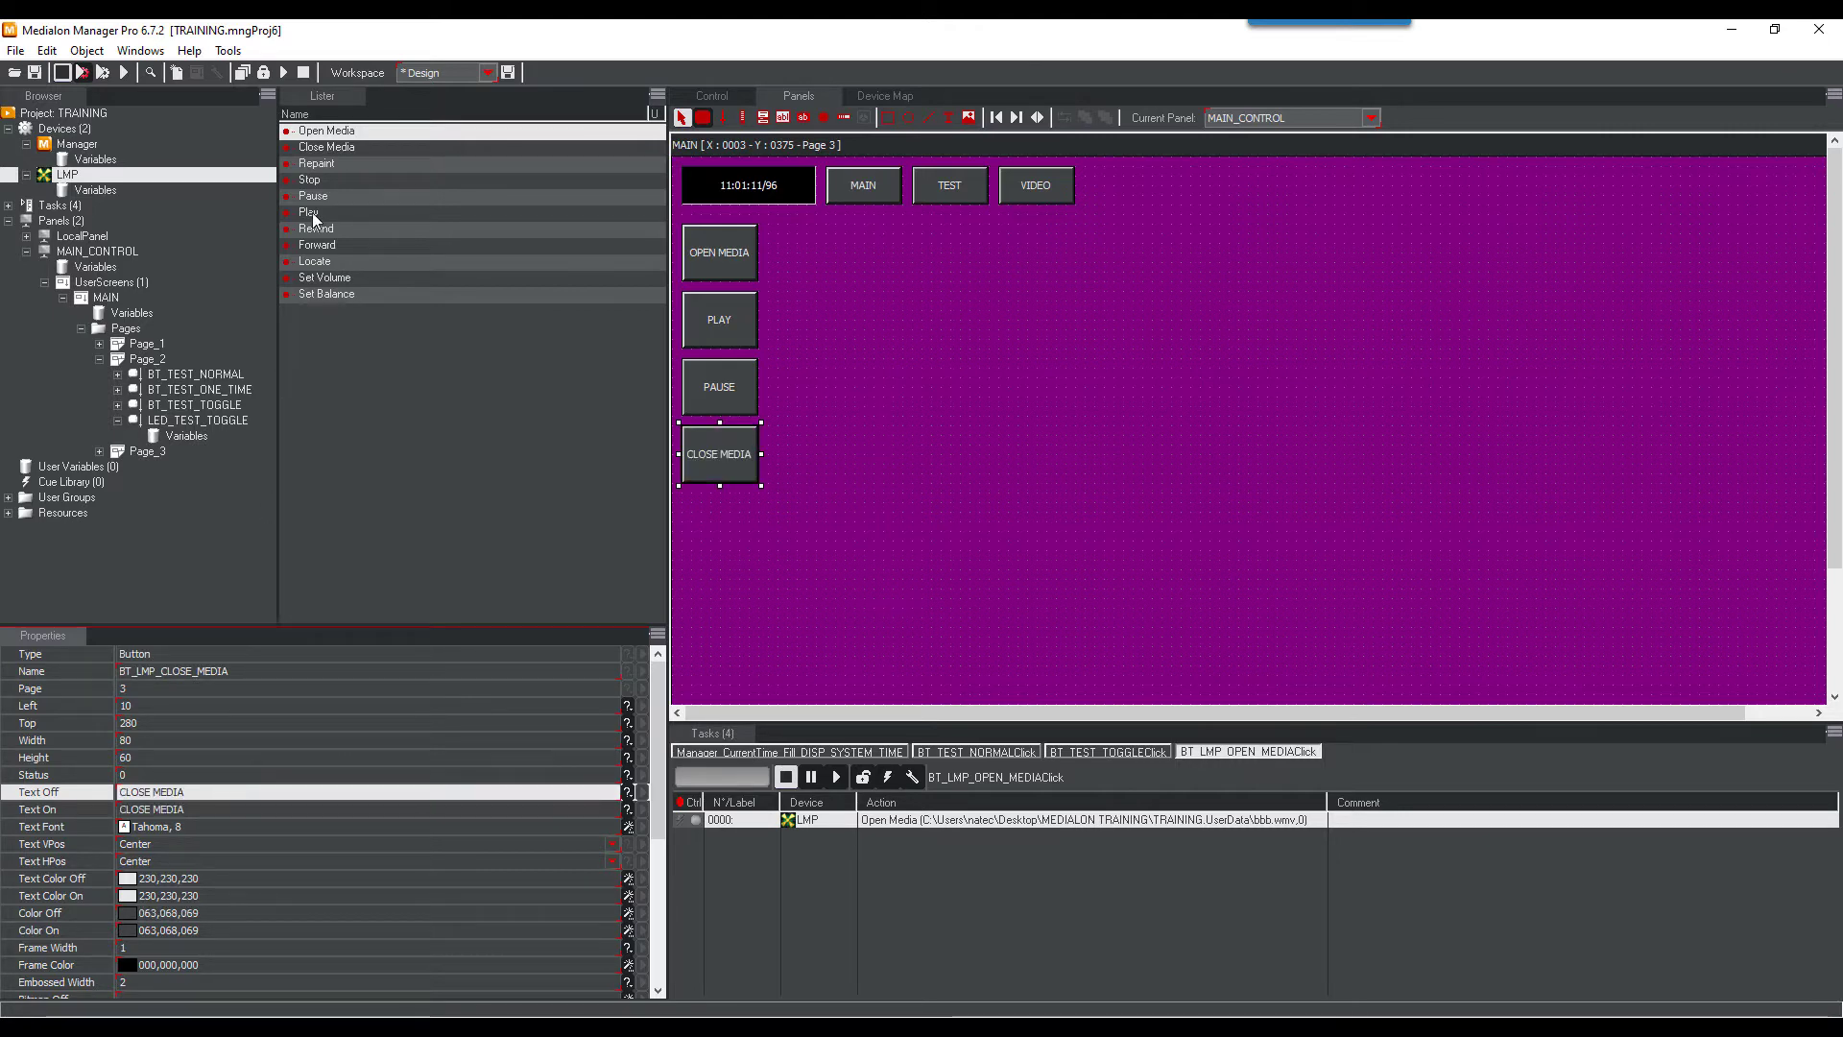
Assign the LMP device's Play, Pause and Close Media commands to the matching PLAY, PAUSE and CLOSE MEDIA buttons
left_click_drag(313, 219, 736, 317)
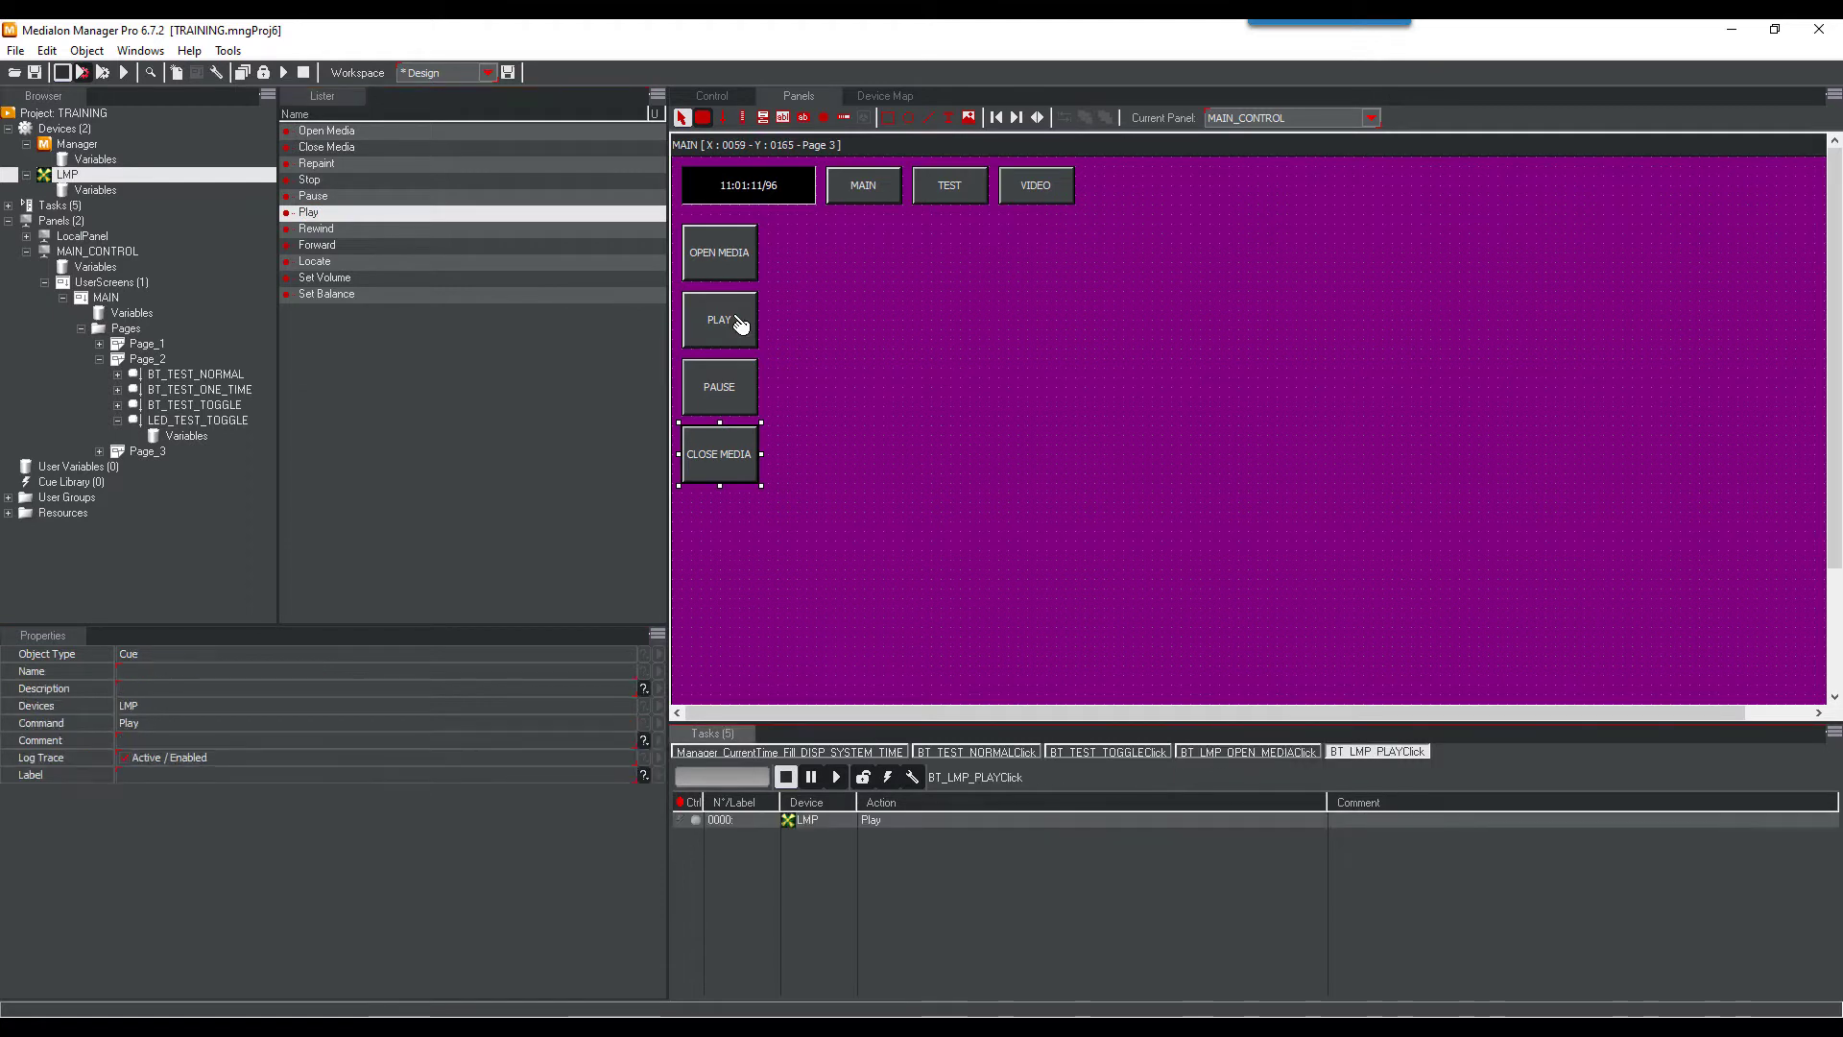
left_click_drag(316, 198, 735, 389)
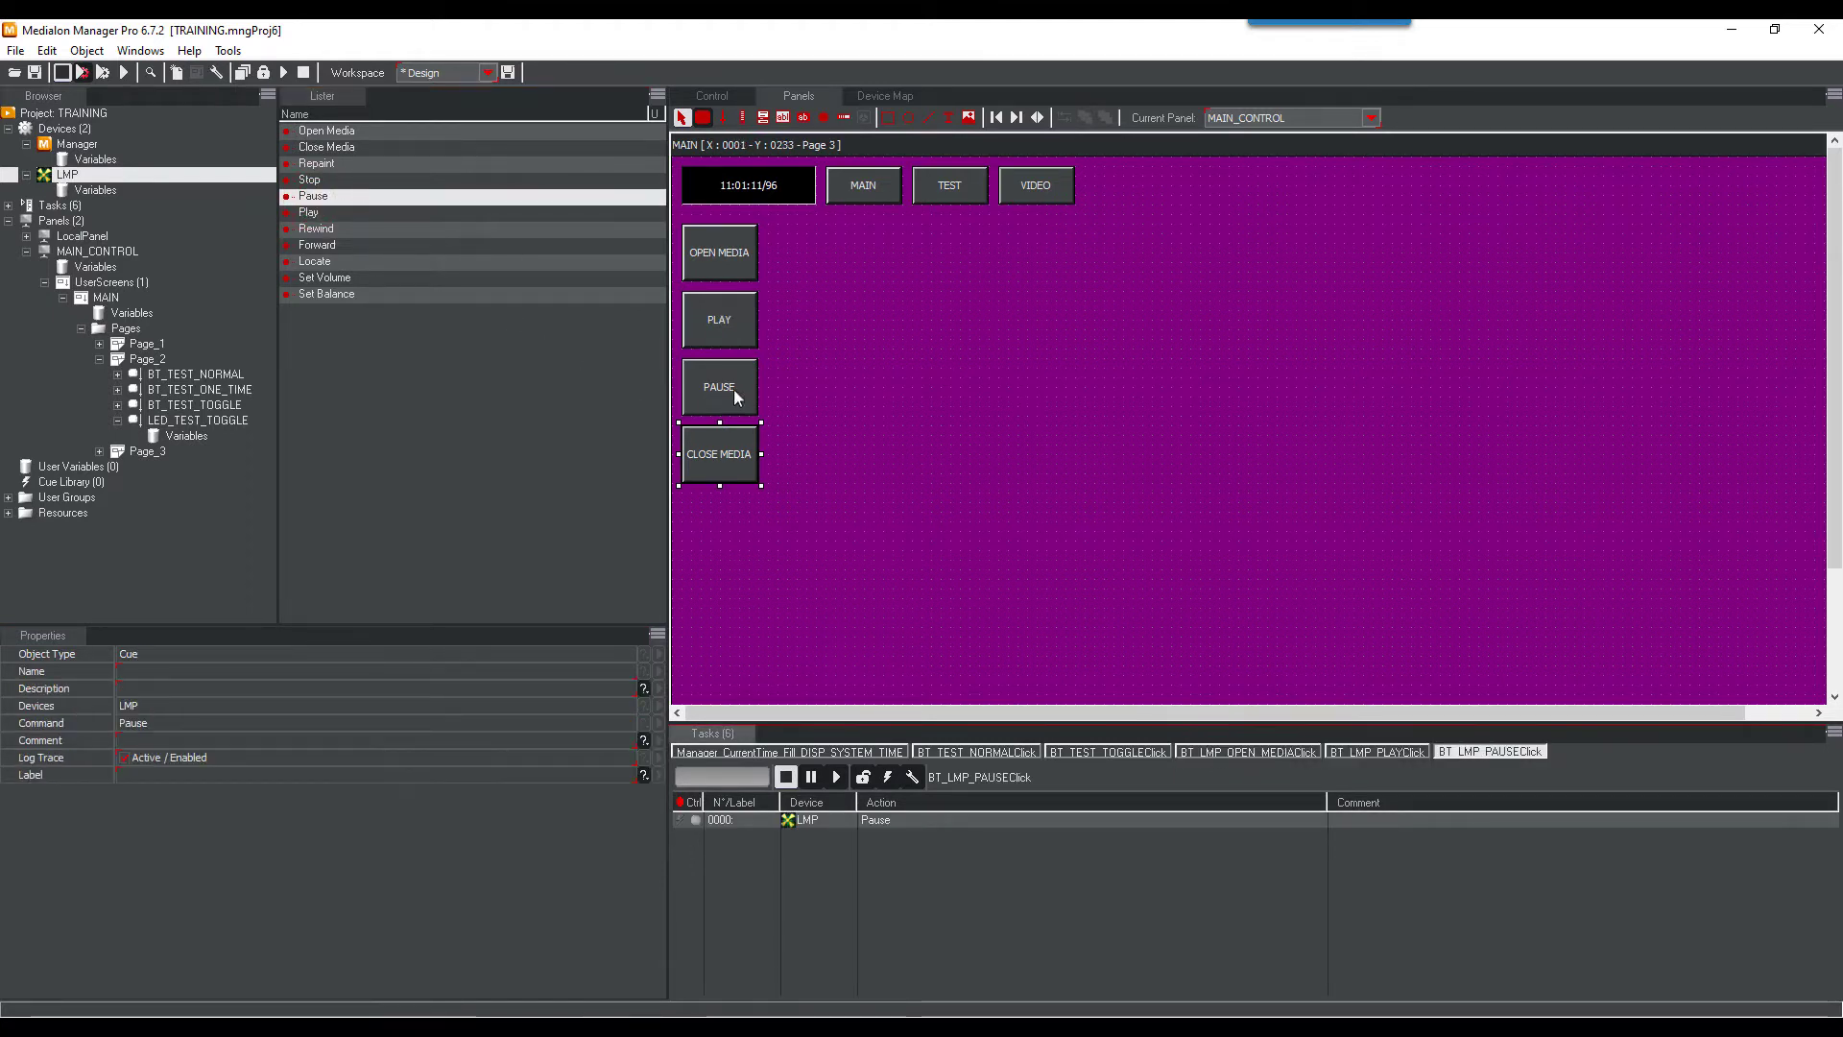
left_click_drag(331, 149, 722, 466)
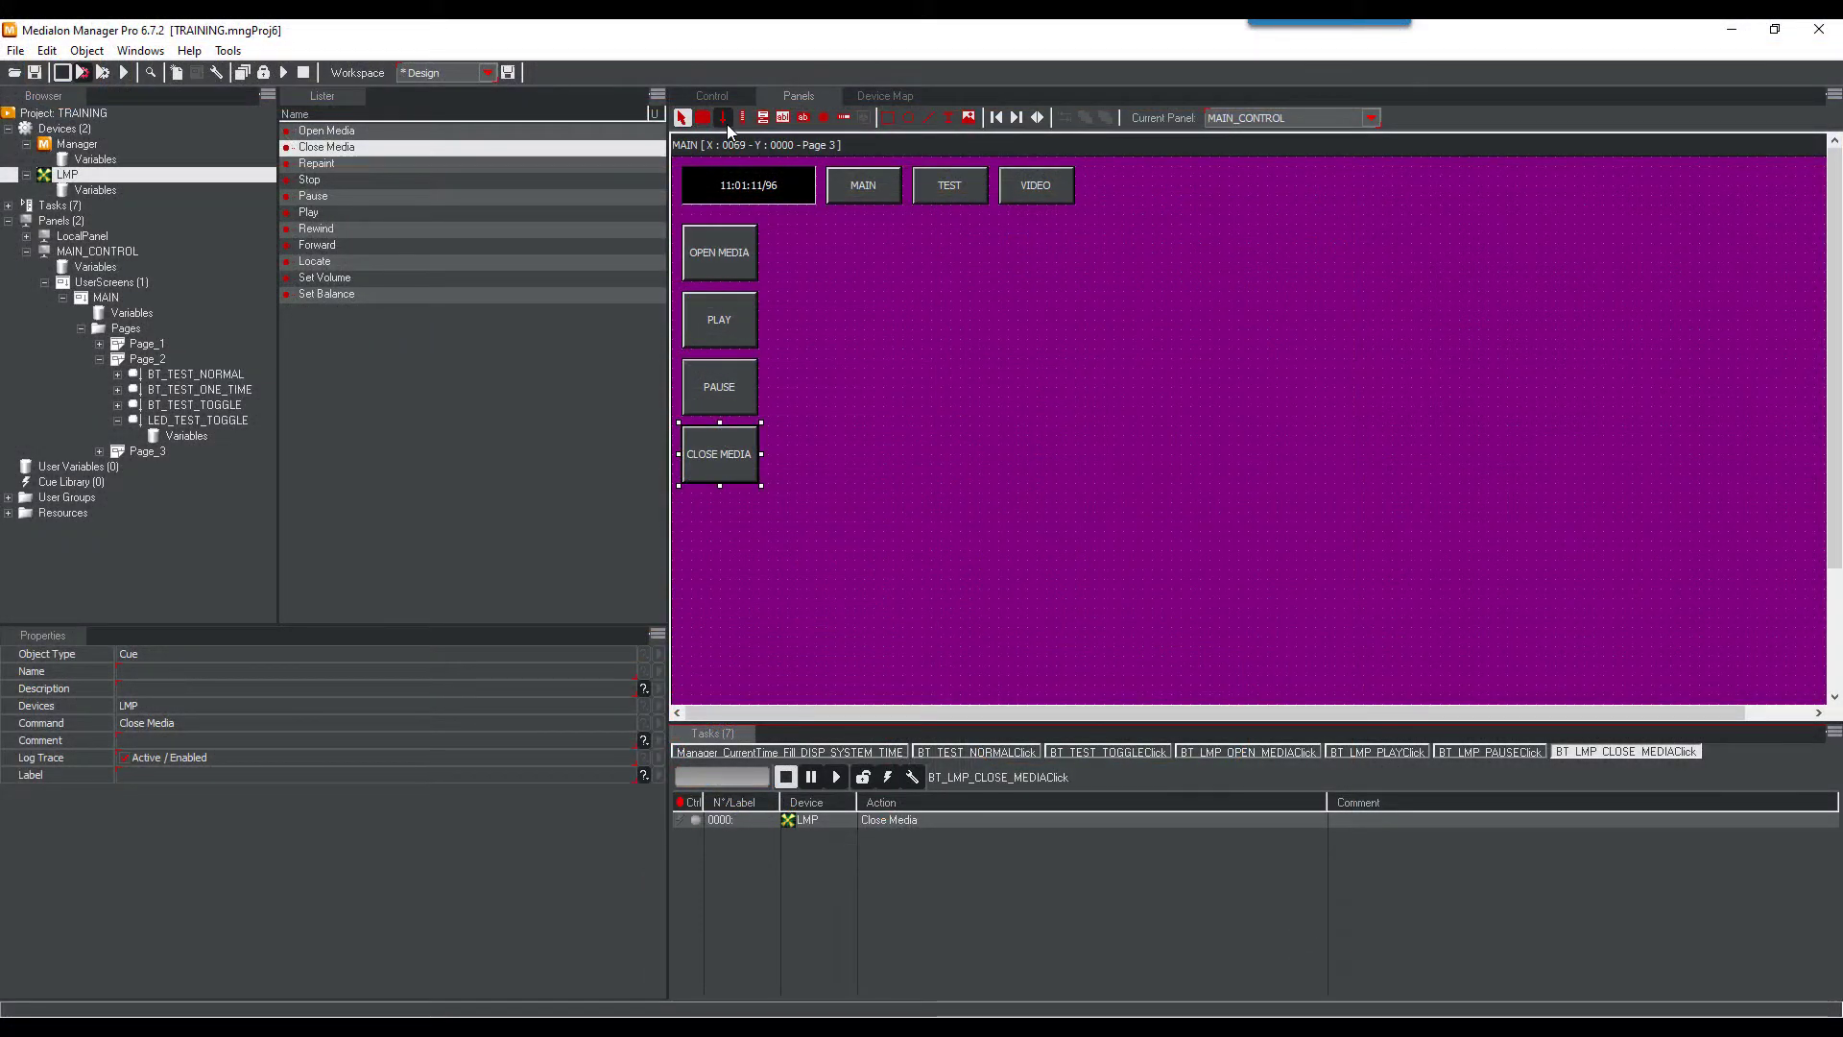
Draw a vertical slider about 40 by 200 at left 110, top 70 beside the buttons and name it SL_LMP_VOLUME
left_click(724, 118)
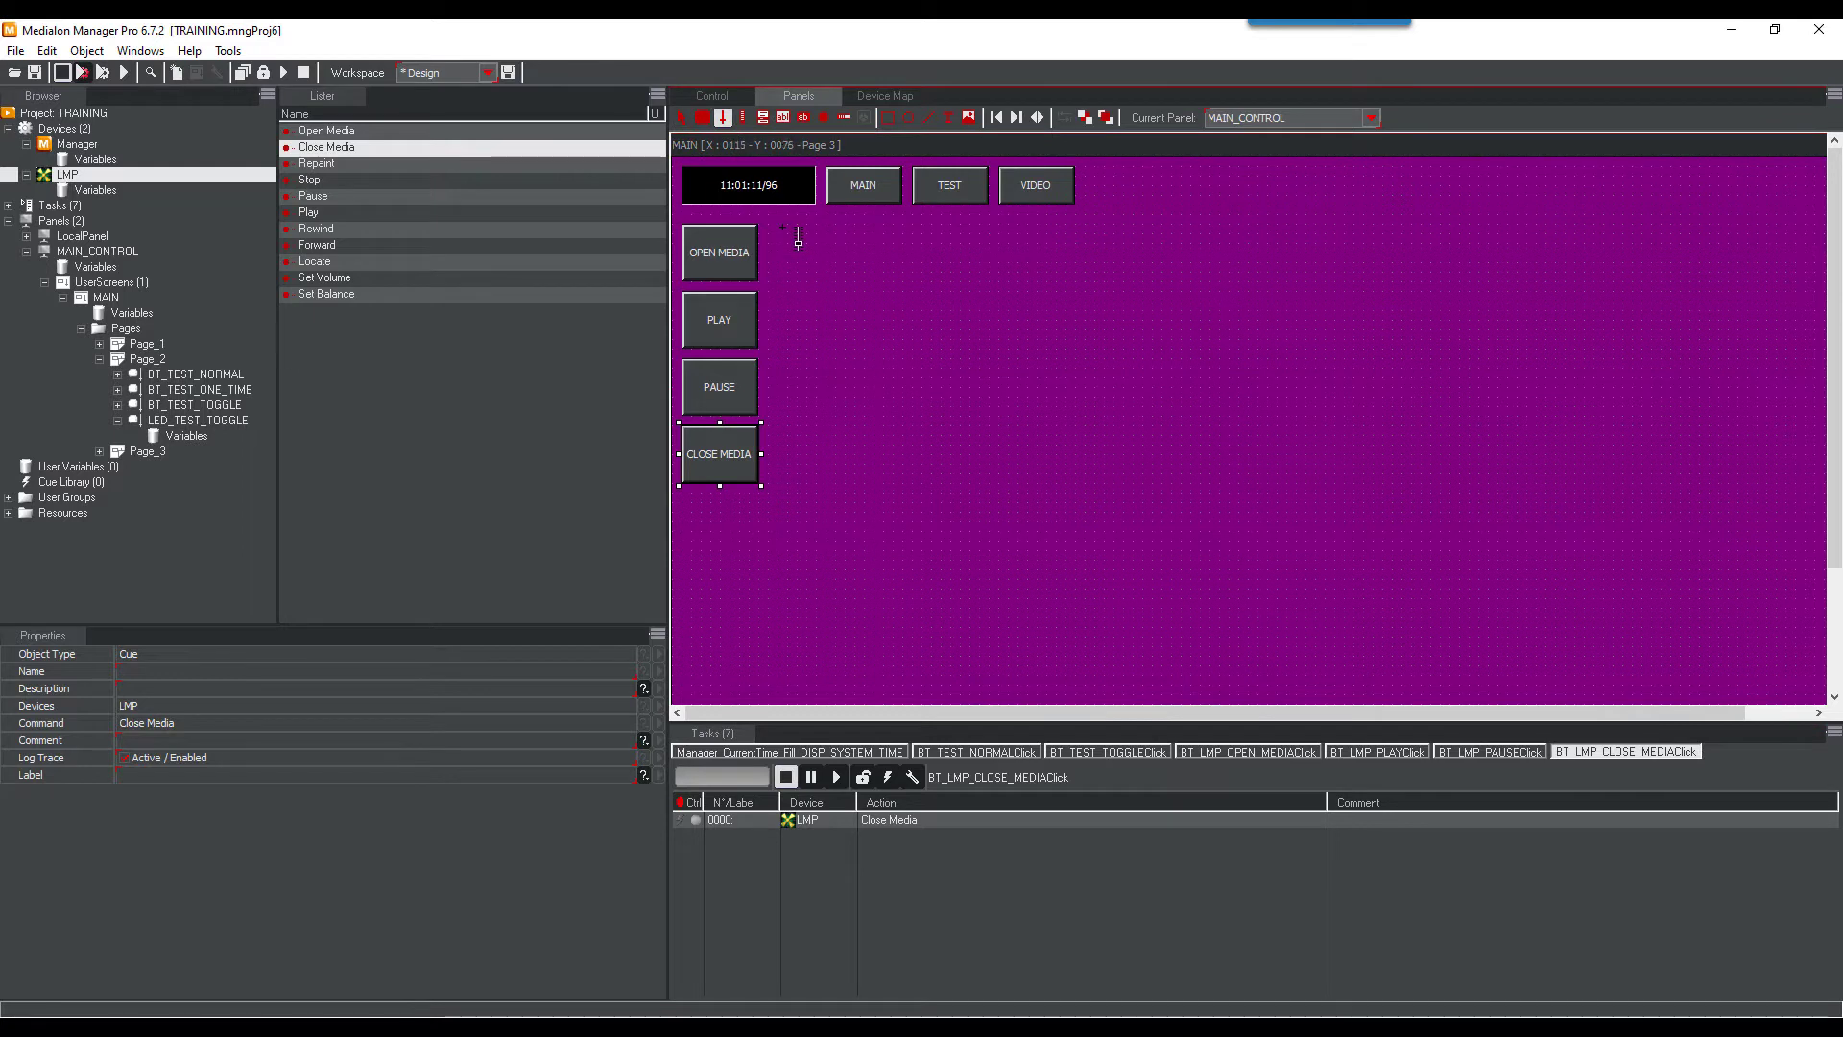
mouse_move(783, 227)
left_mouse_down()
mouse_move(781, 417)
mouse_move(832, 429)
left_mouse_up()
left_click(342, 671)
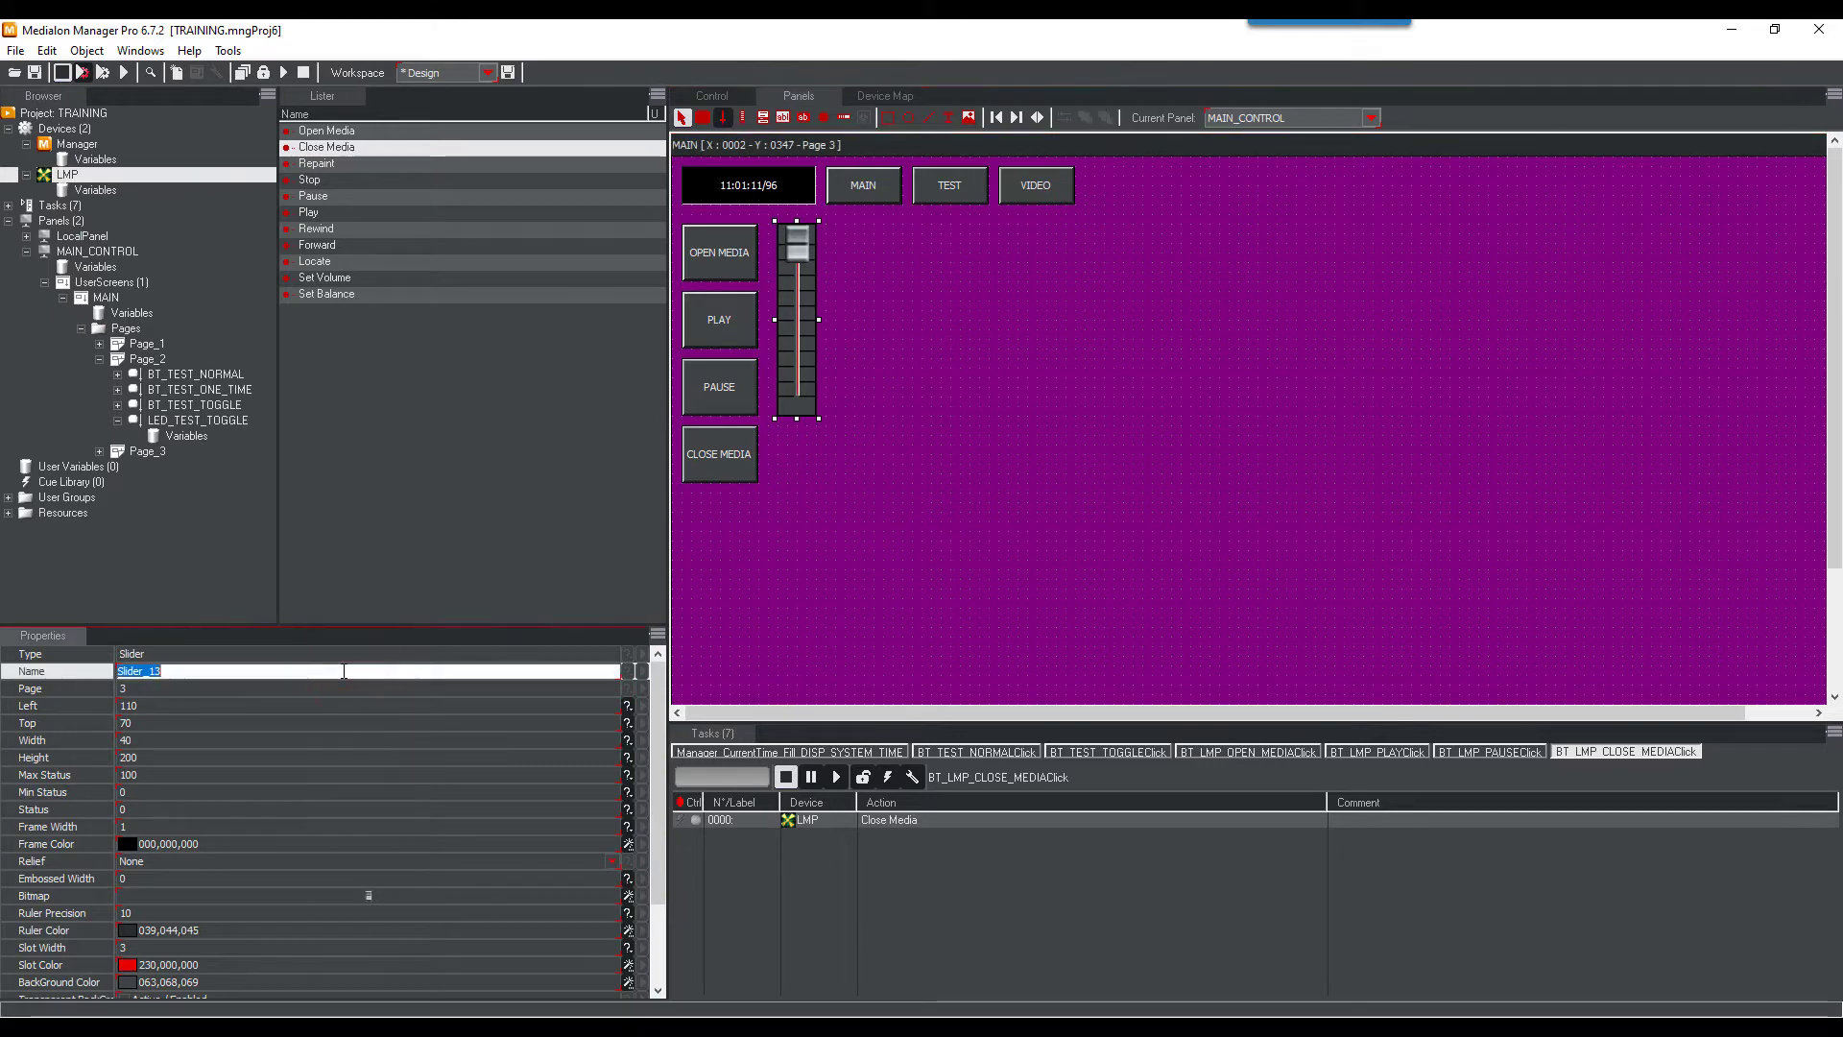
type("SL_LMP_VOLUME")
key("Return")
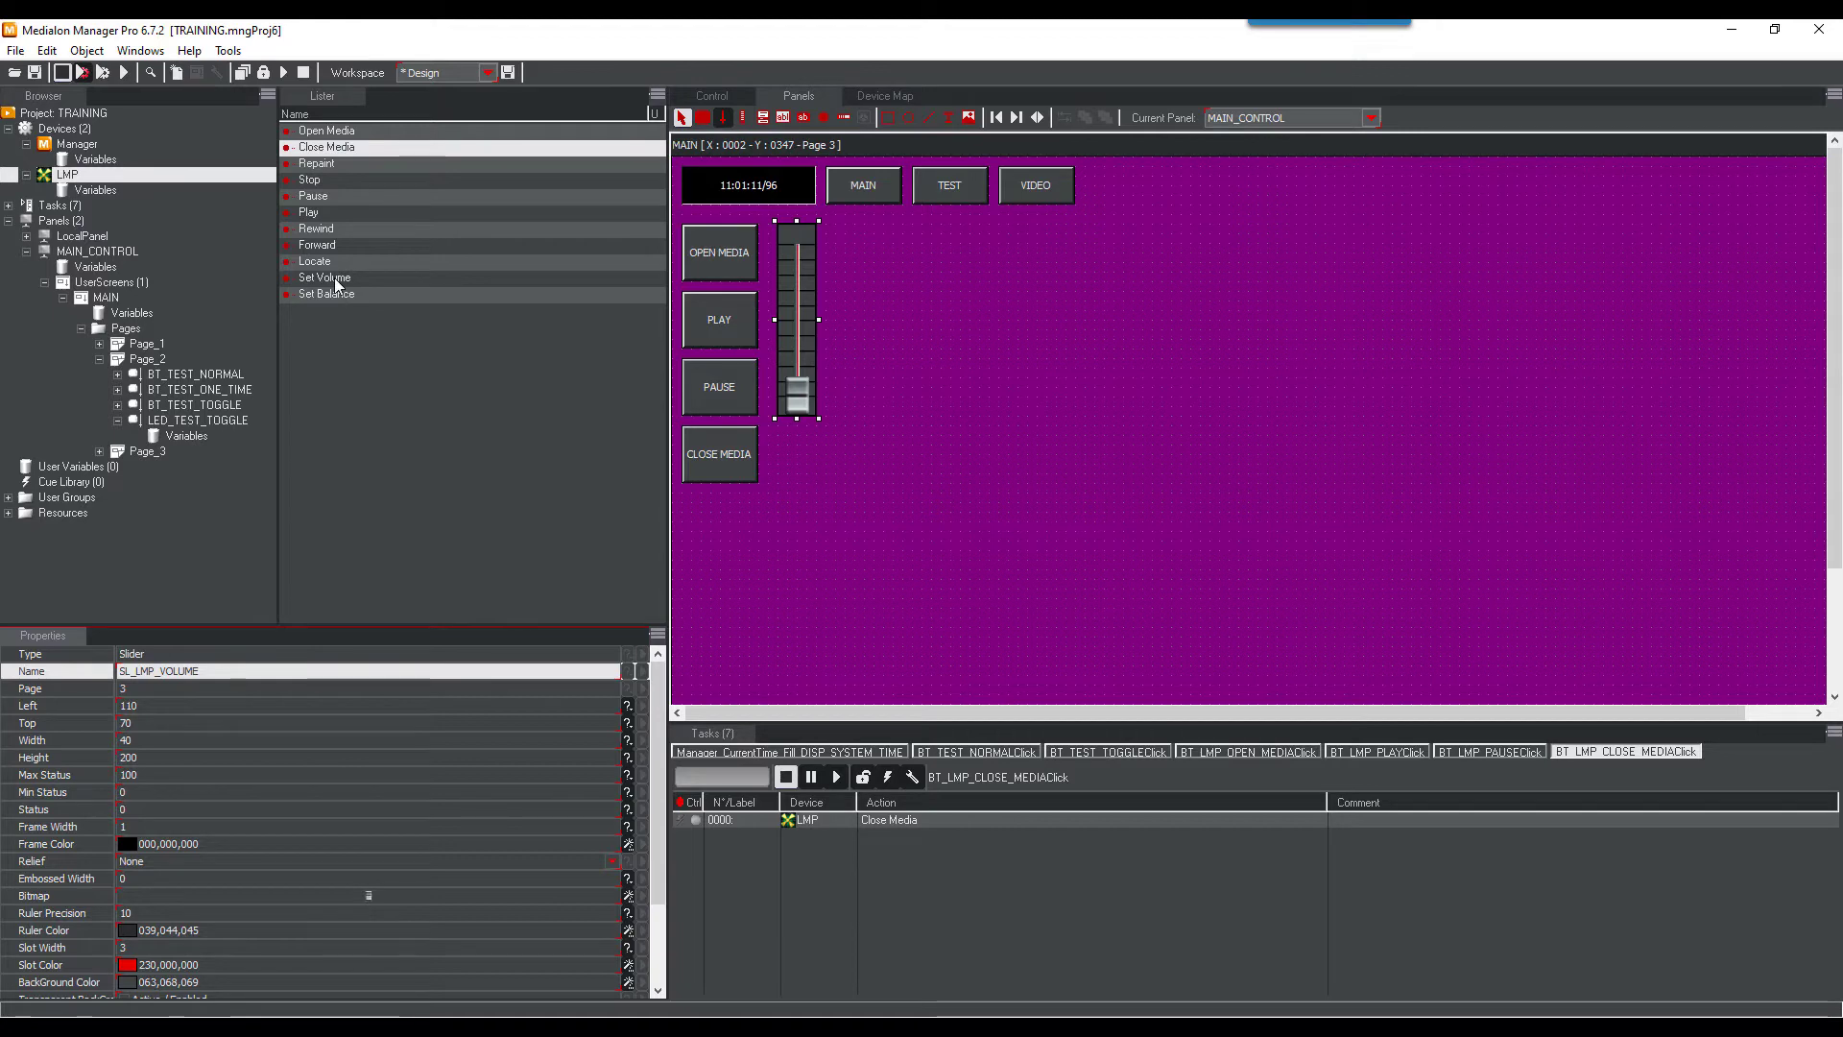
Assign the LMP device's Set Volume command to the slider and widen the property name column to read the cue's volume range
left_click_drag(336, 283, 793, 303)
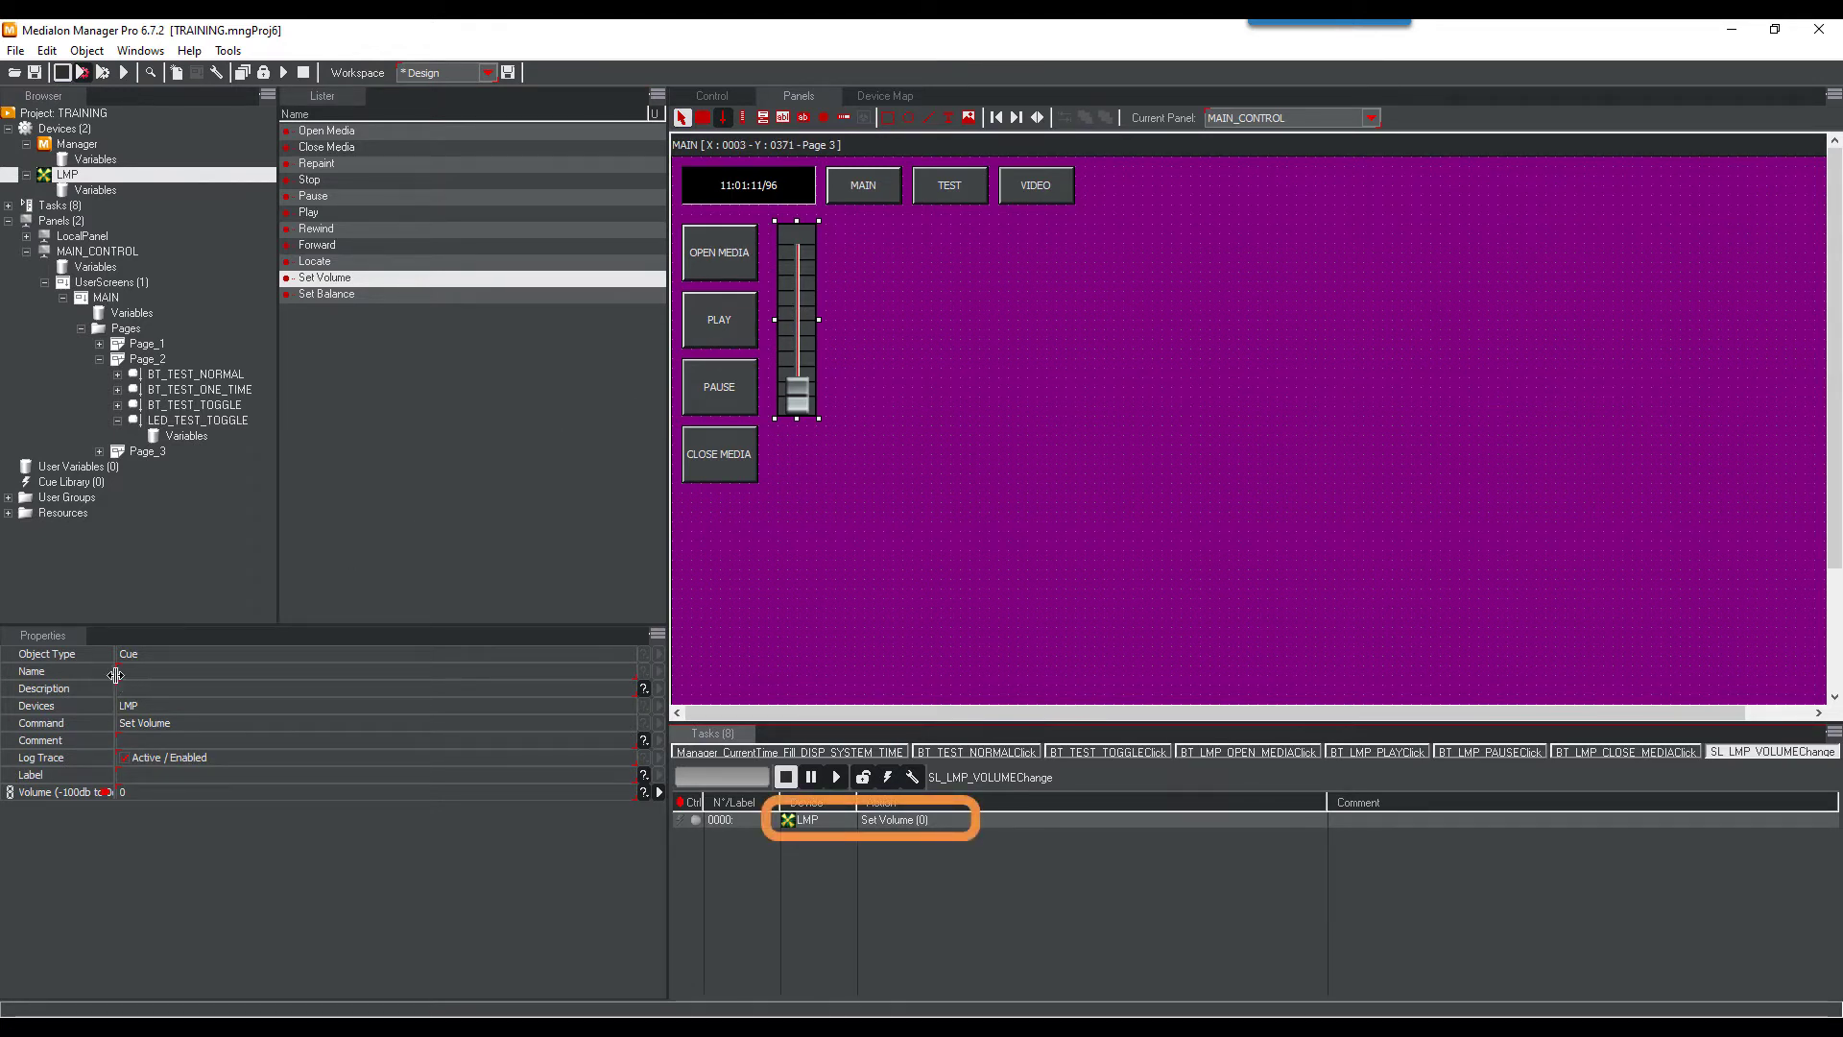
left_click_drag(115, 676, 208, 676)
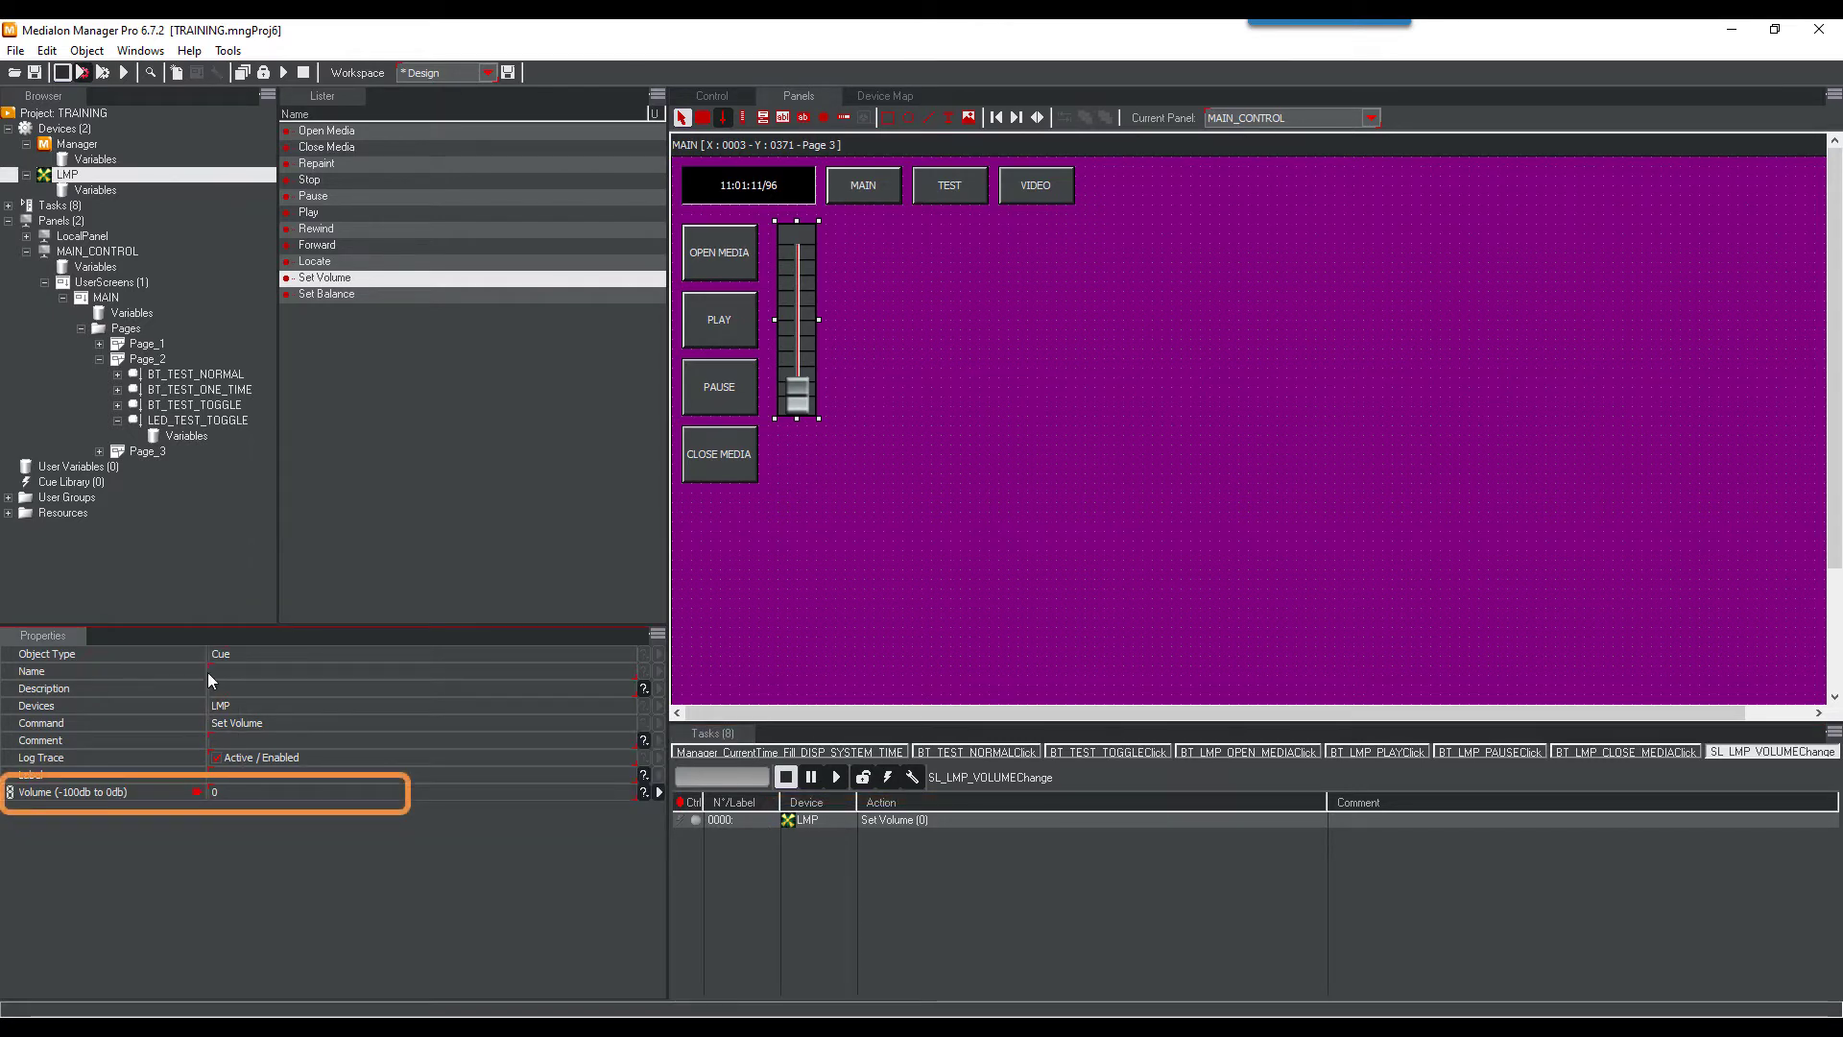
left_click(164, 792)
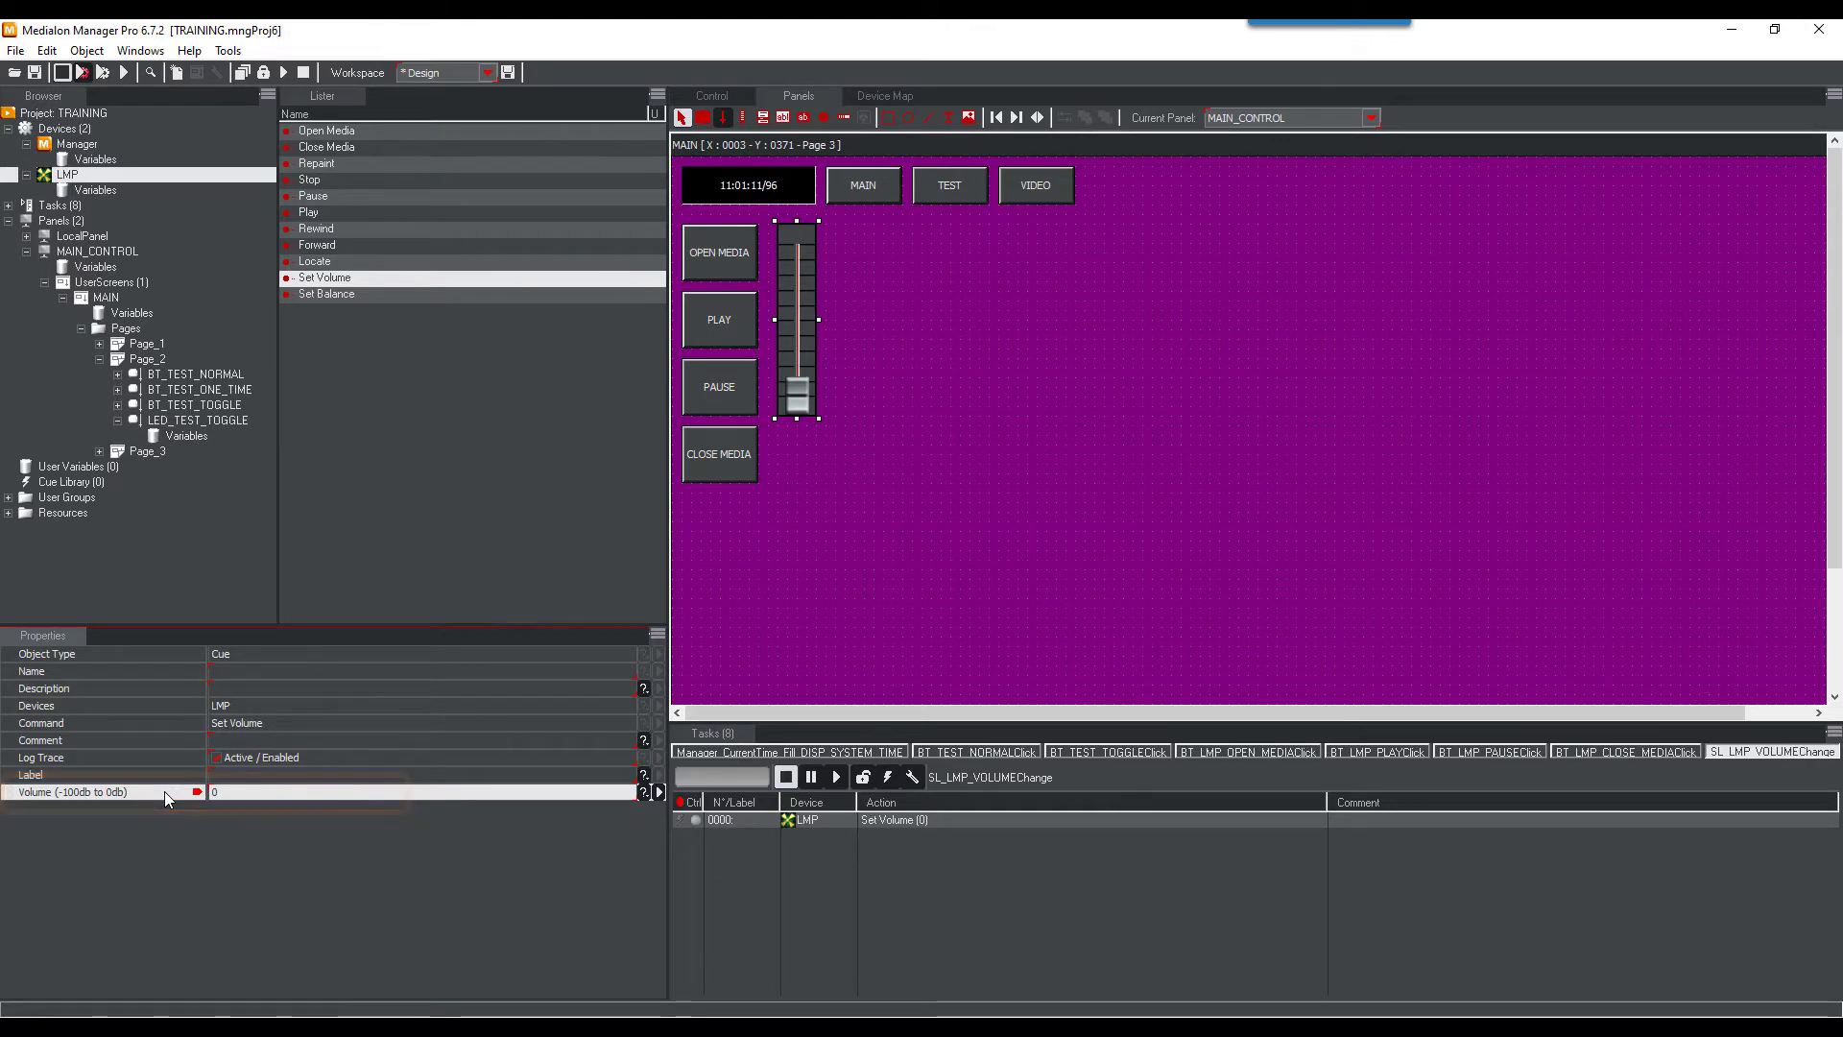
left_click(931, 821)
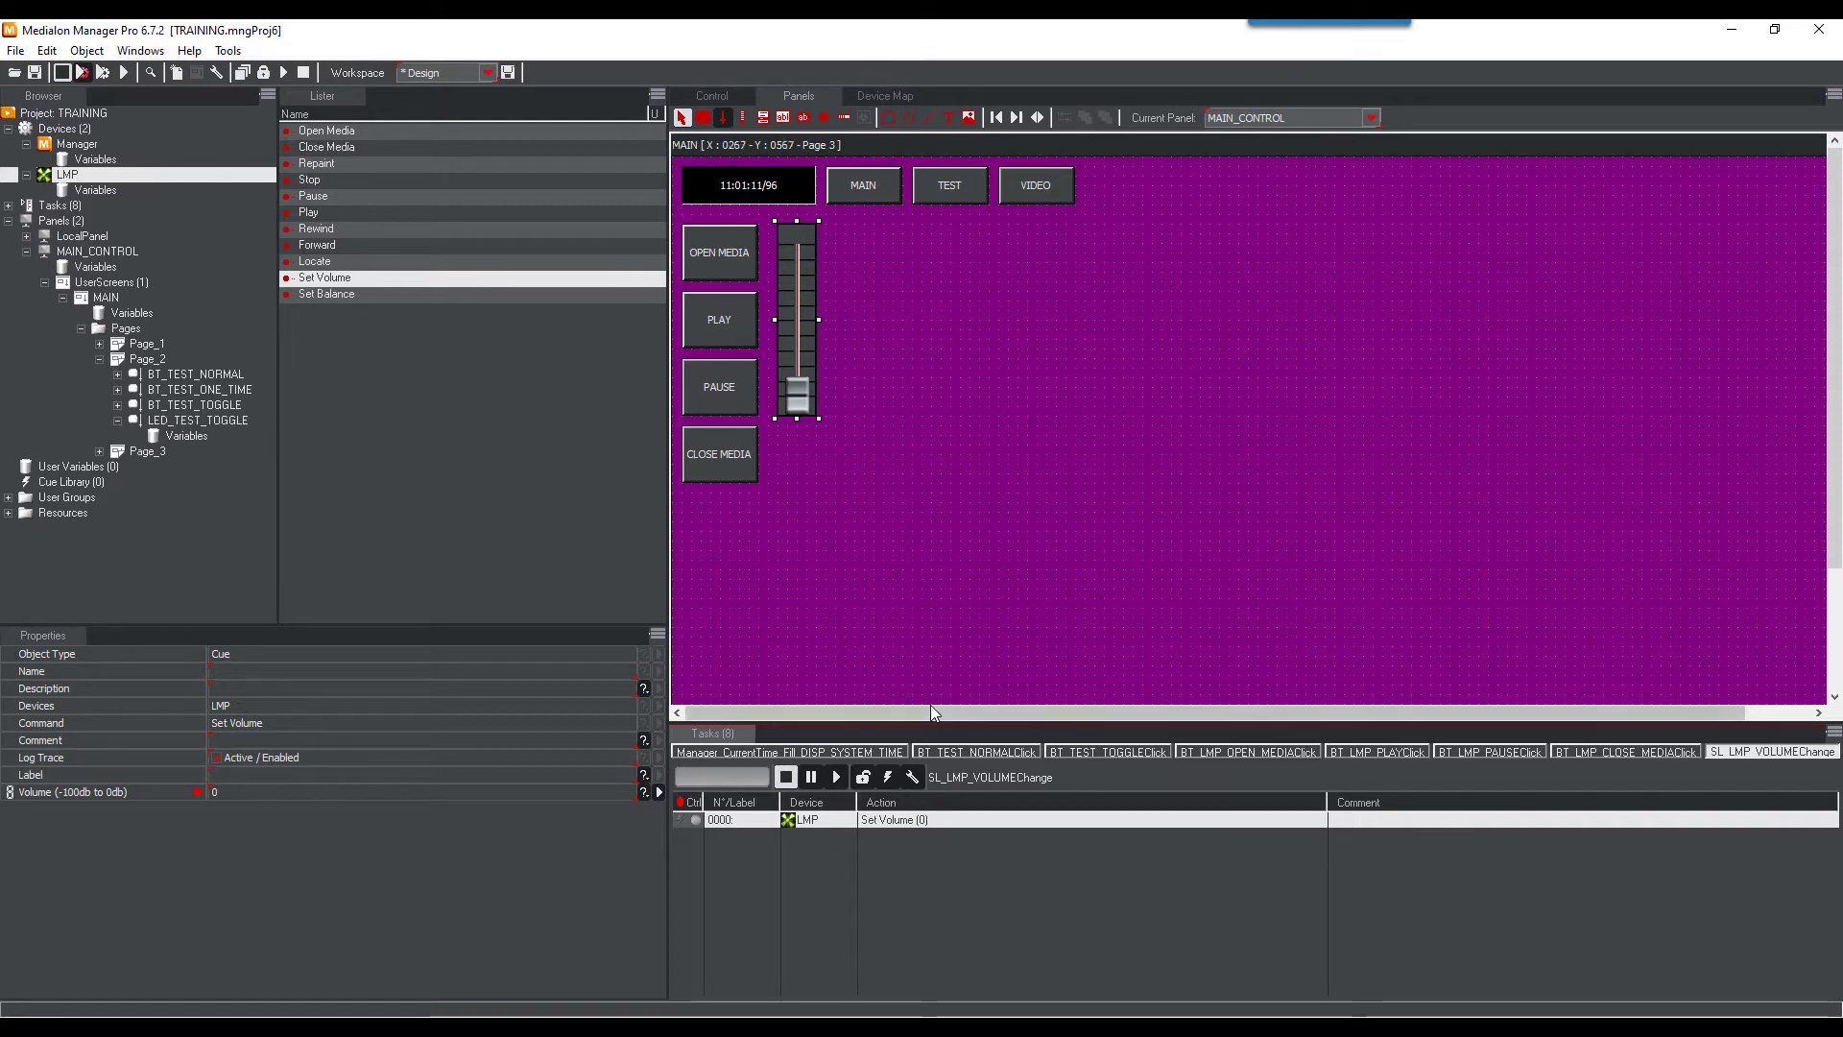
Set the SL_LMP_VOLUME slider's Max Status to 0 and its Min Status to -100
left_click(812, 320)
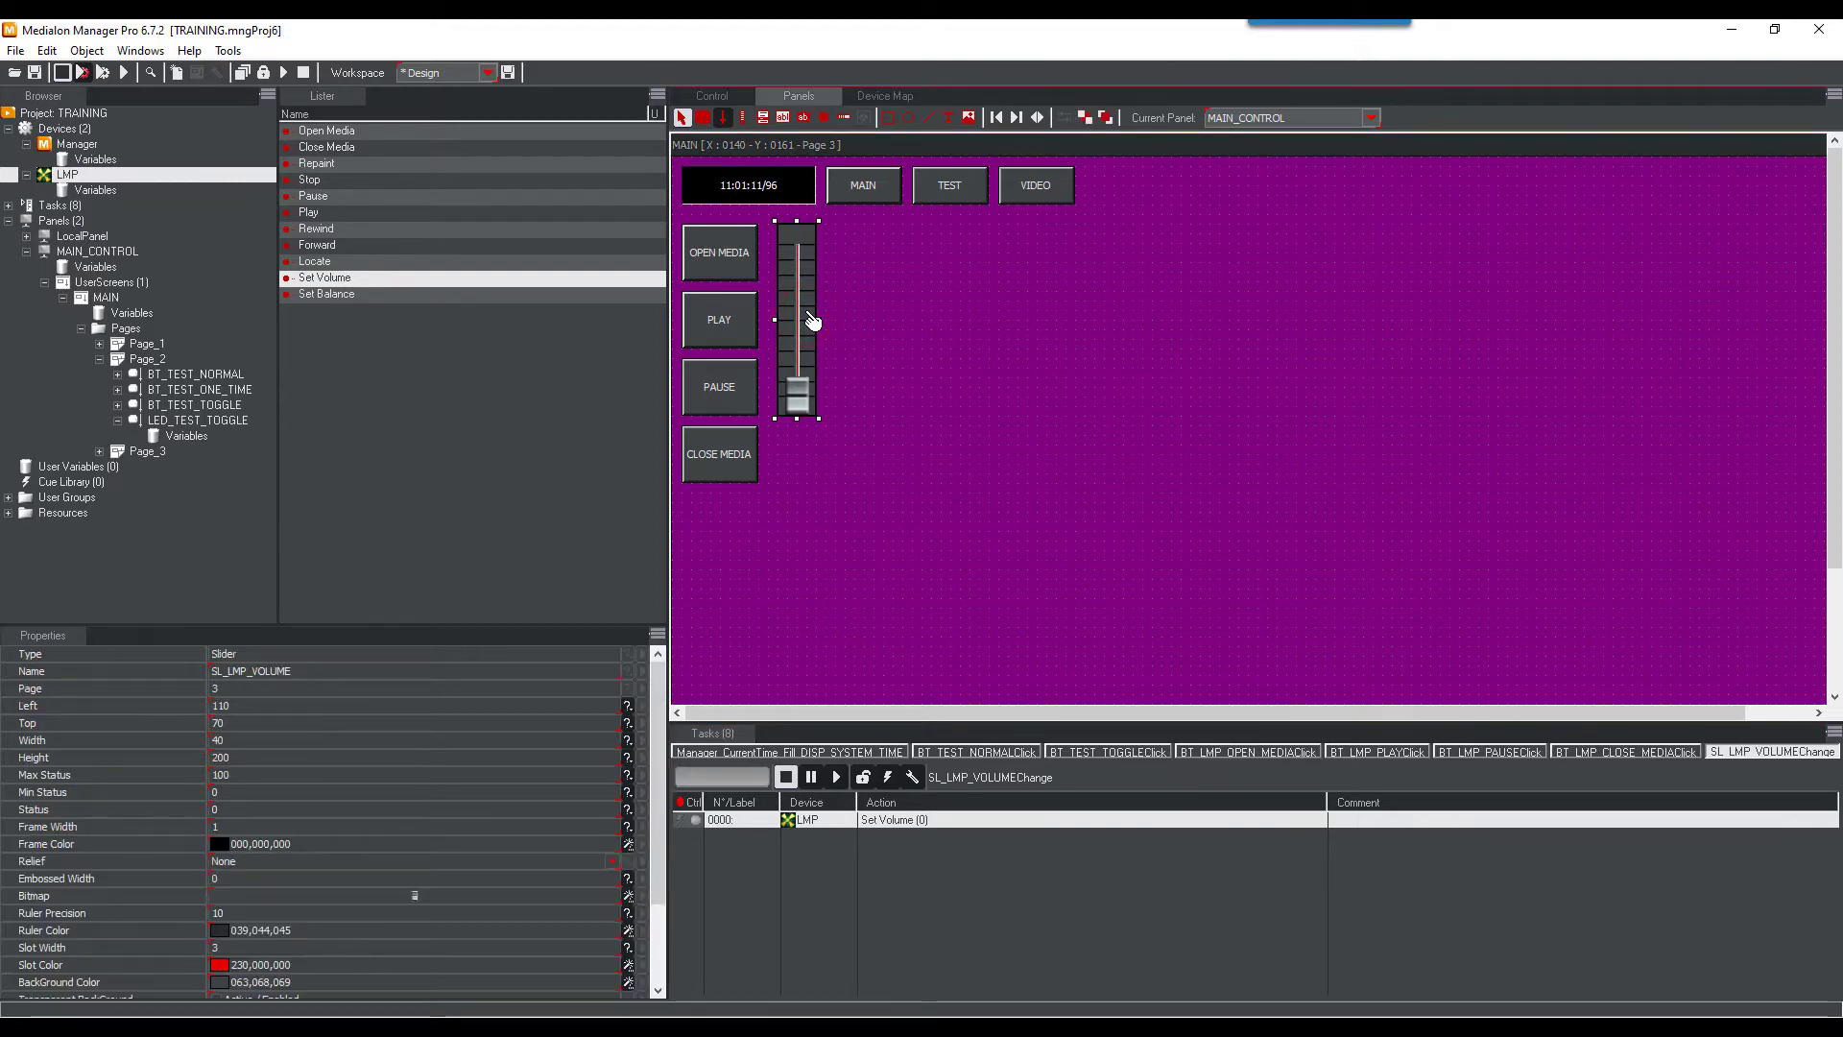
left_click(320, 774)
type("0")
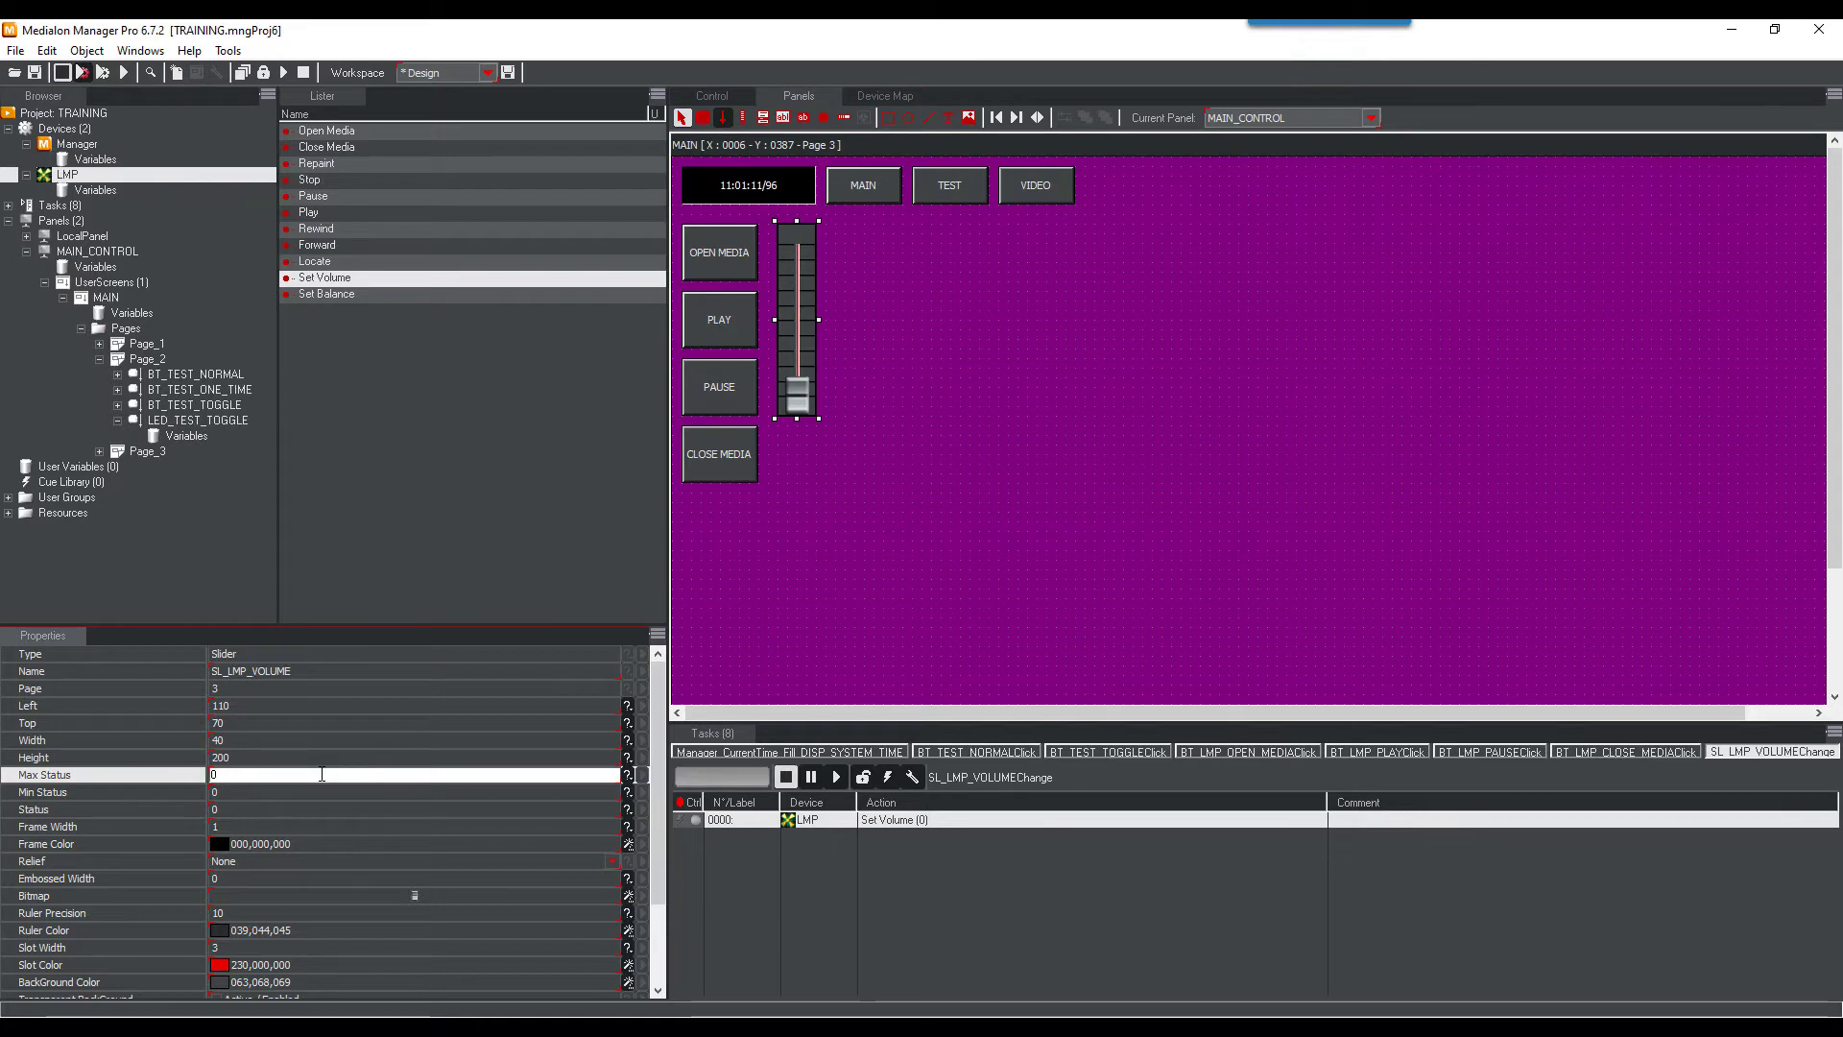
key("Return")
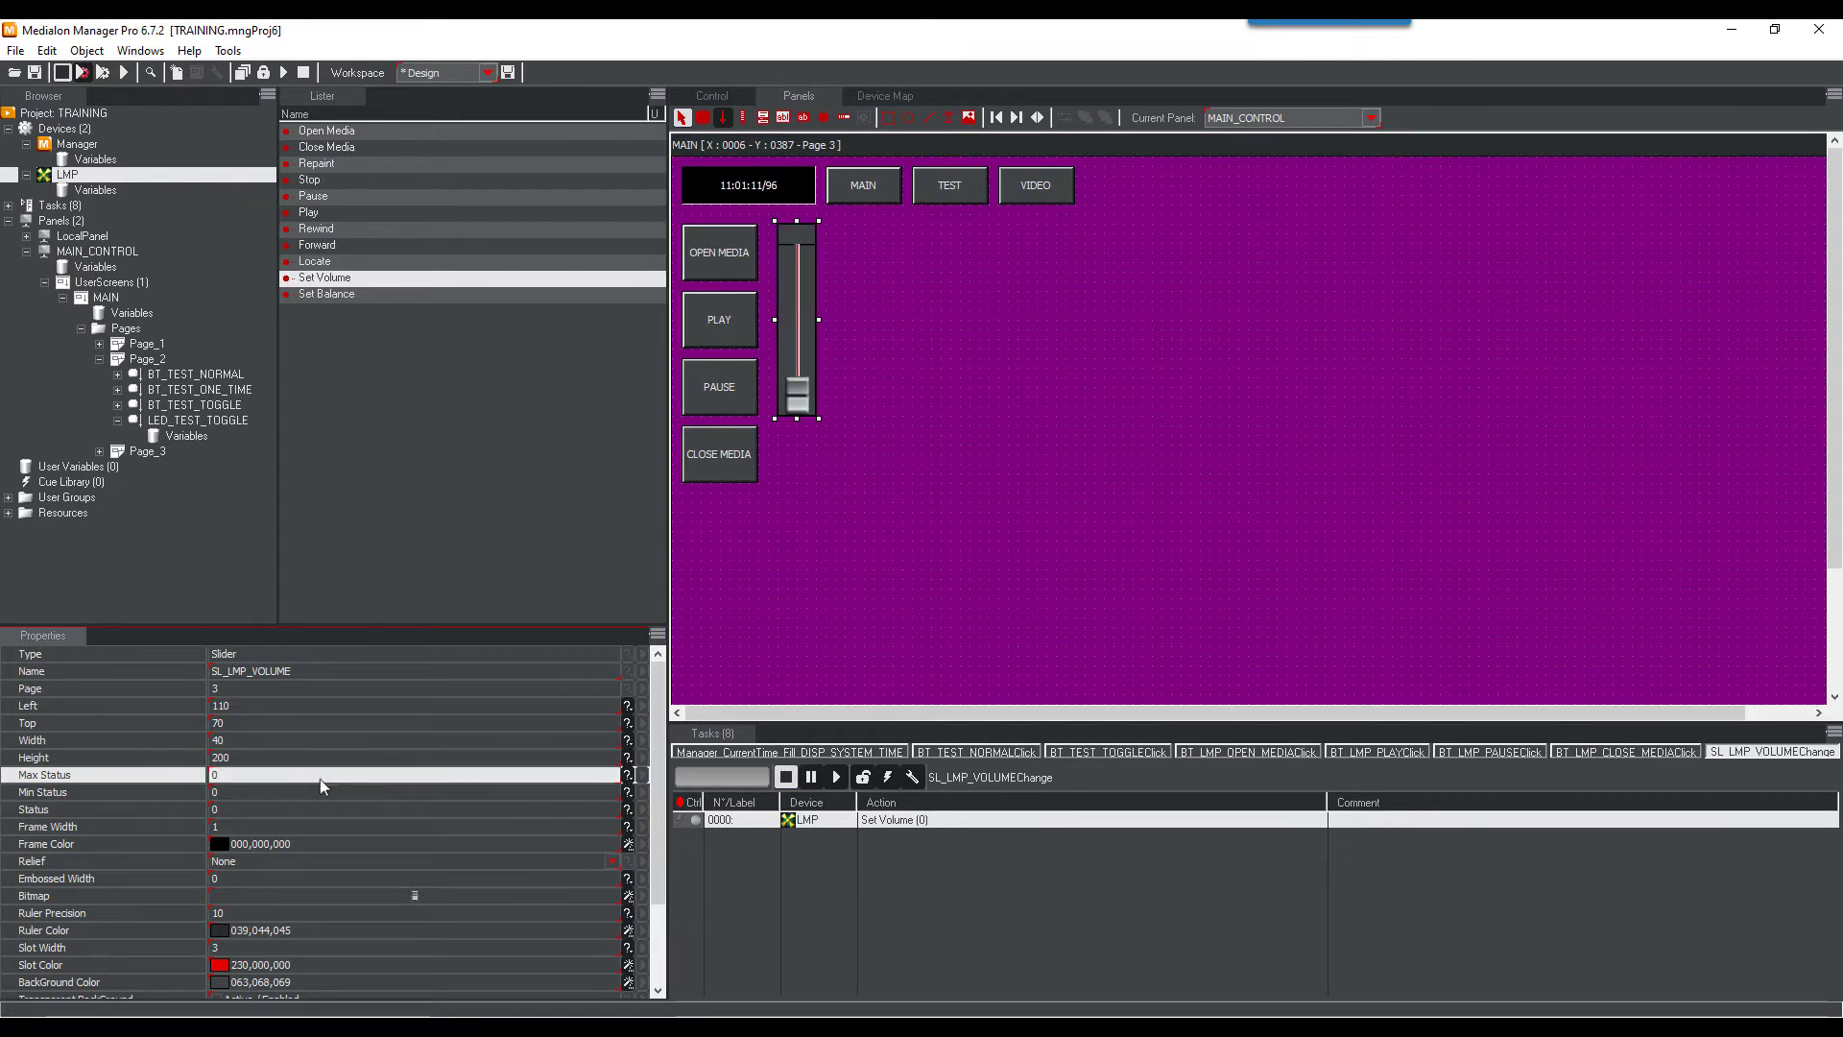
left_click(320, 793)
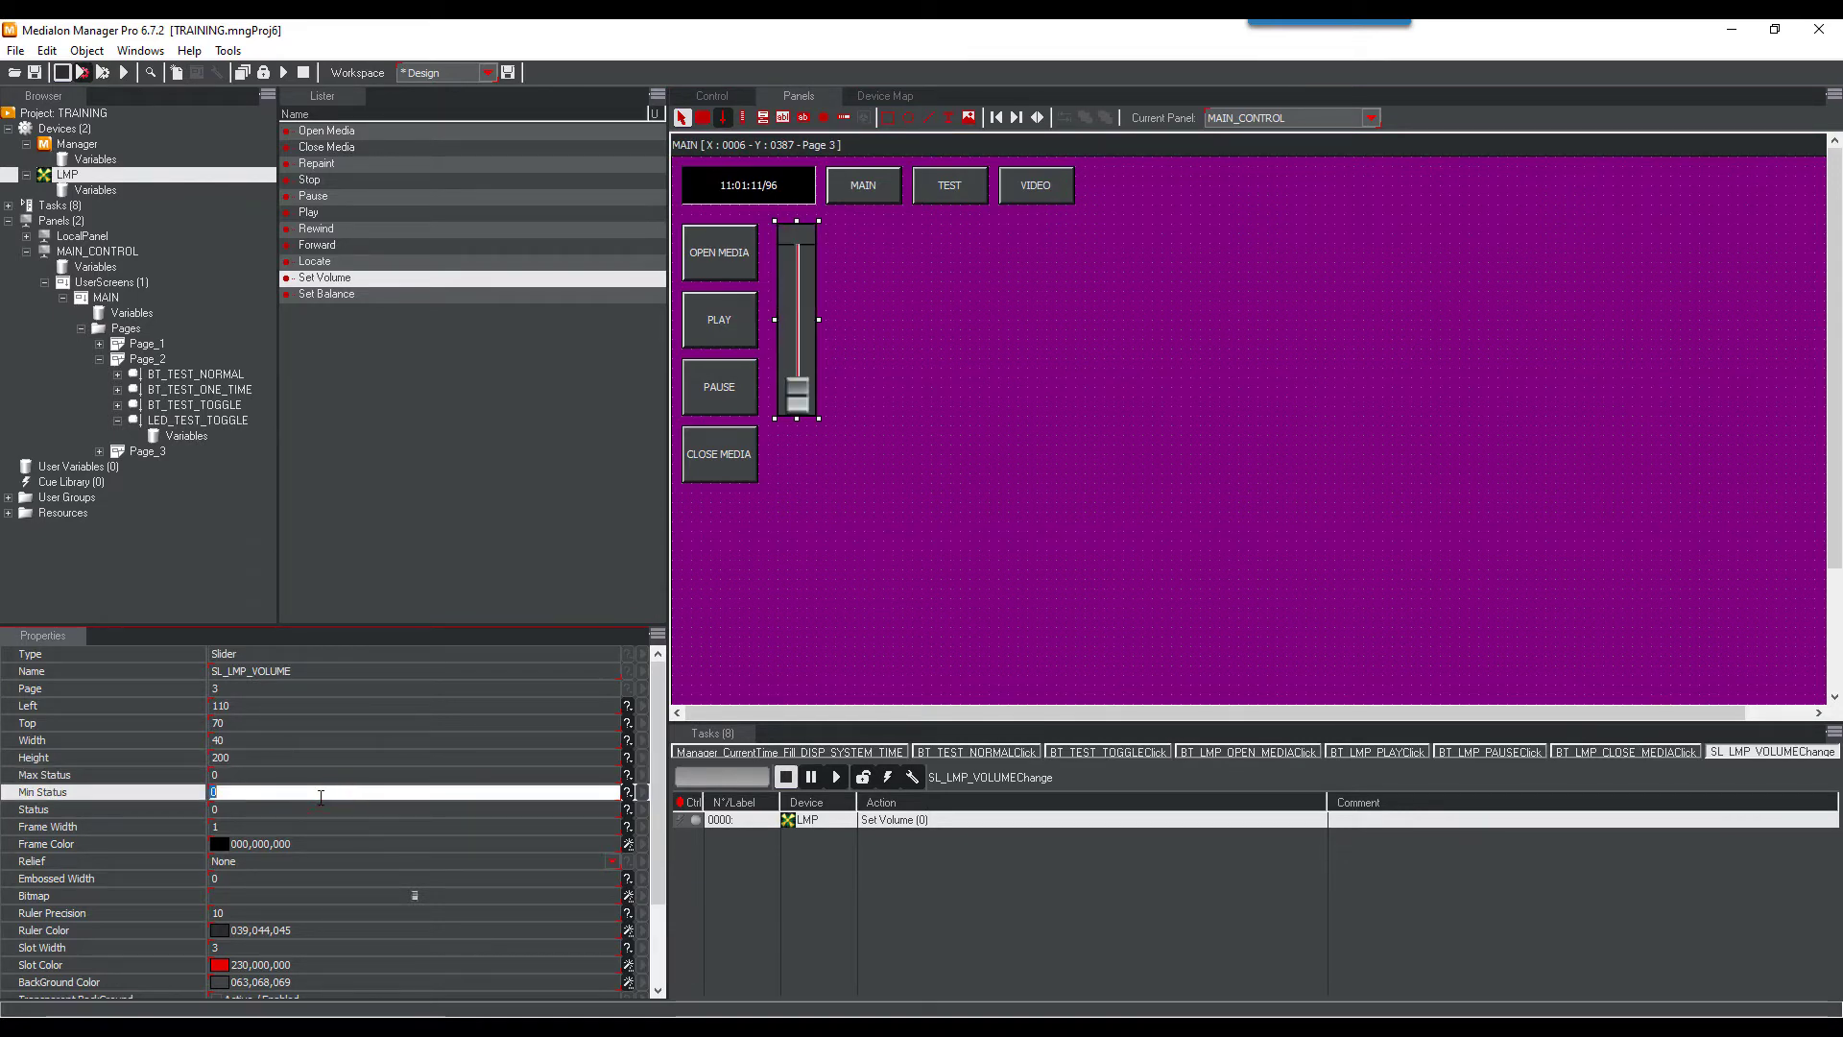
type("-100")
key("Return")
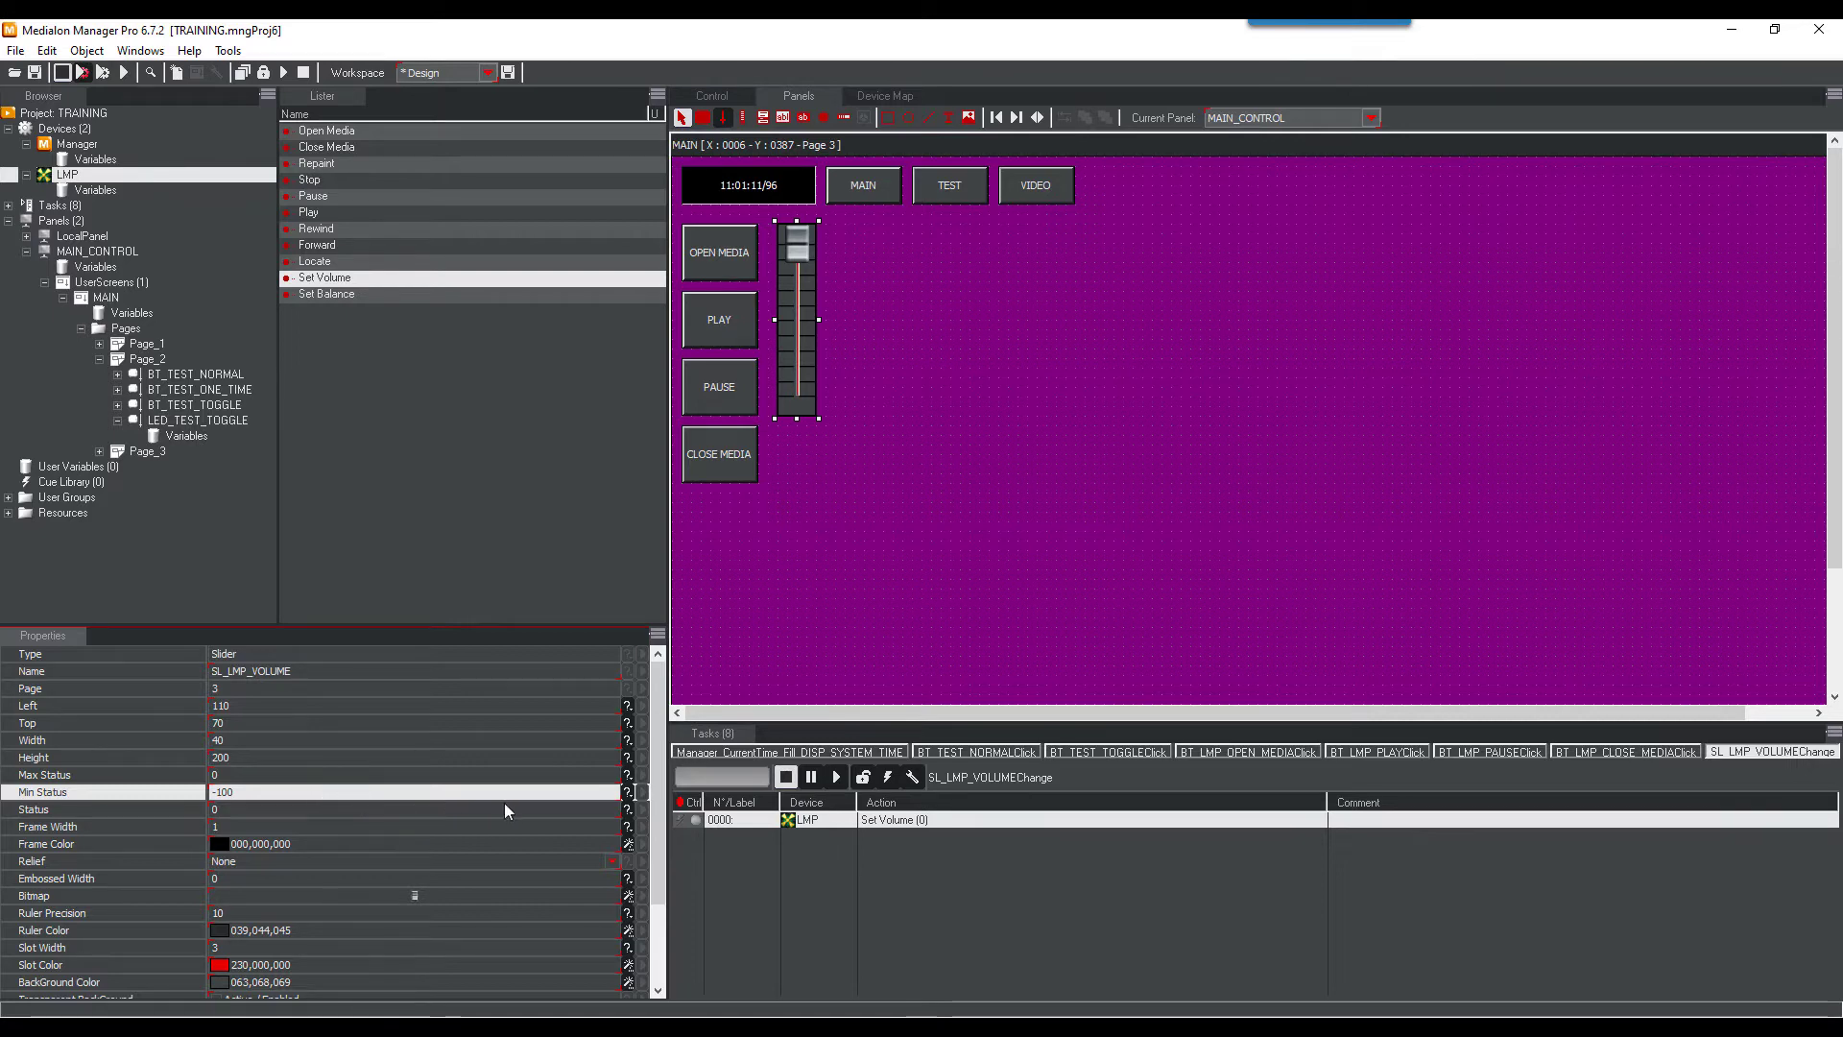
Link the Volume parameter of the slider task's Set Volume cue to the SL_LMP_VOLUME.Status variable
left_click(890, 822)
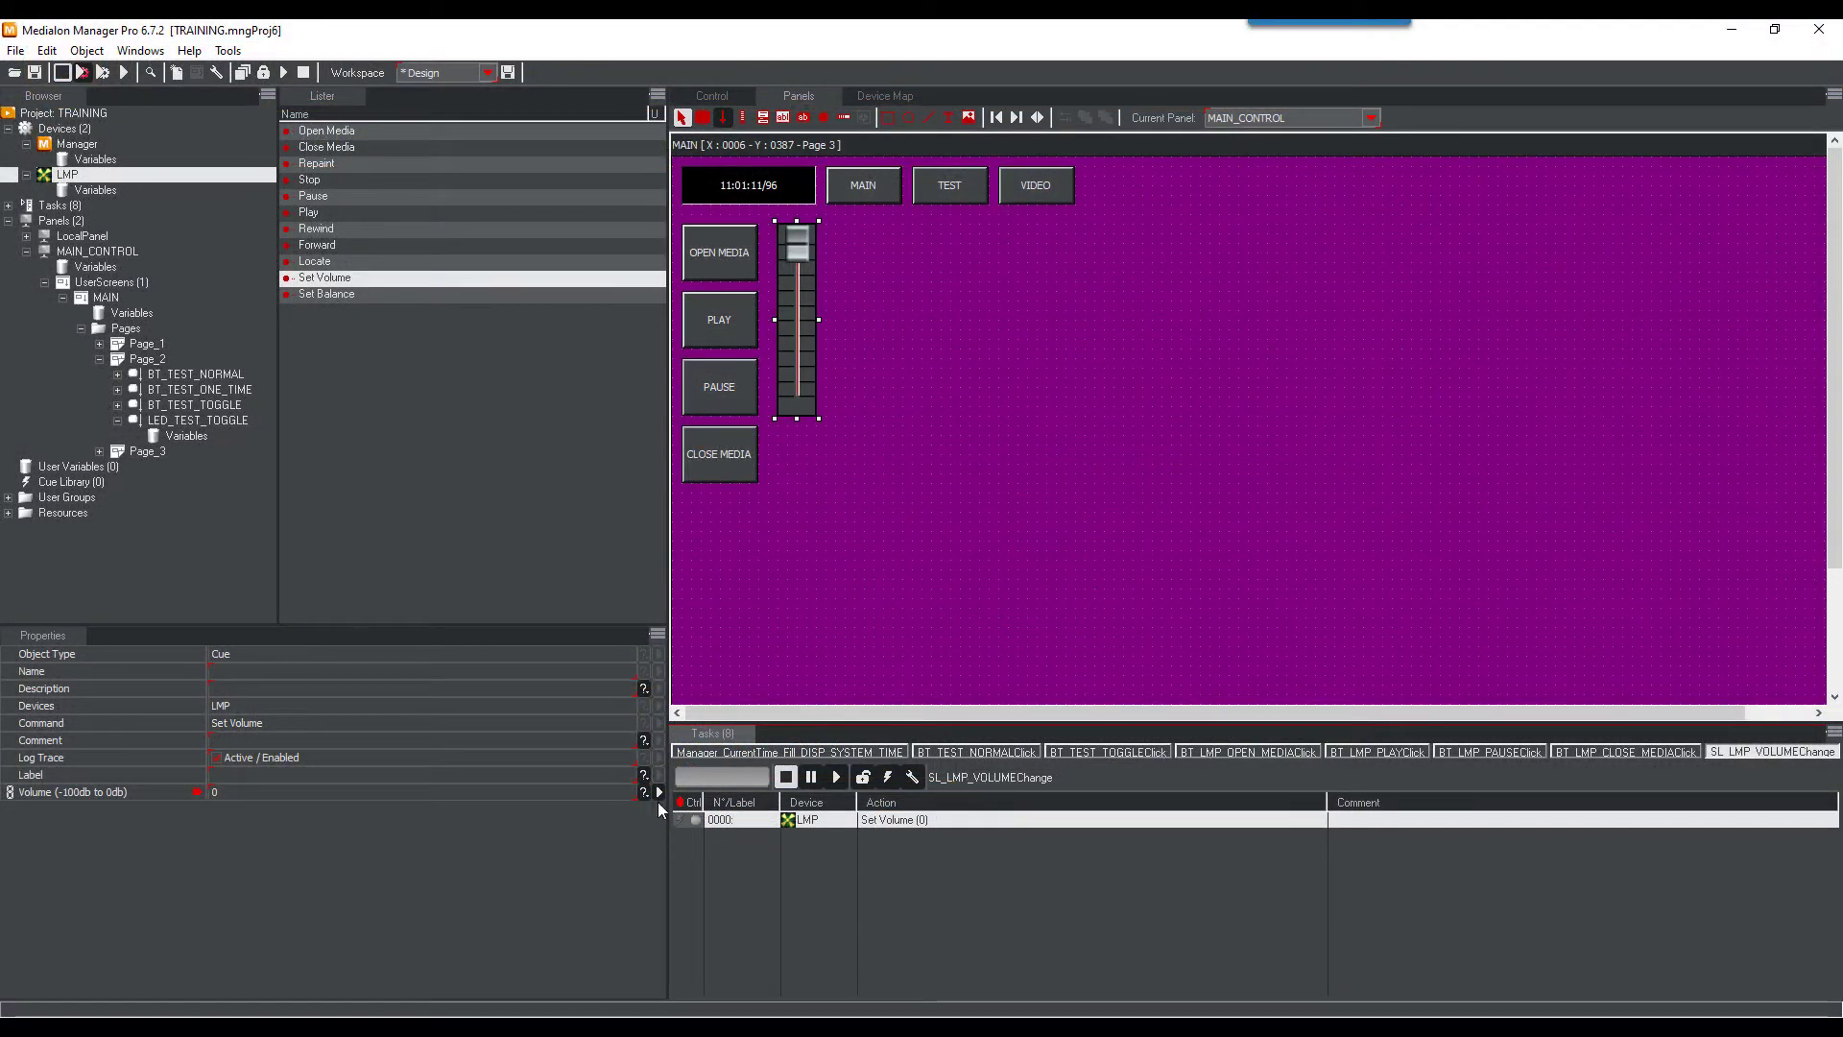
left_click(659, 793)
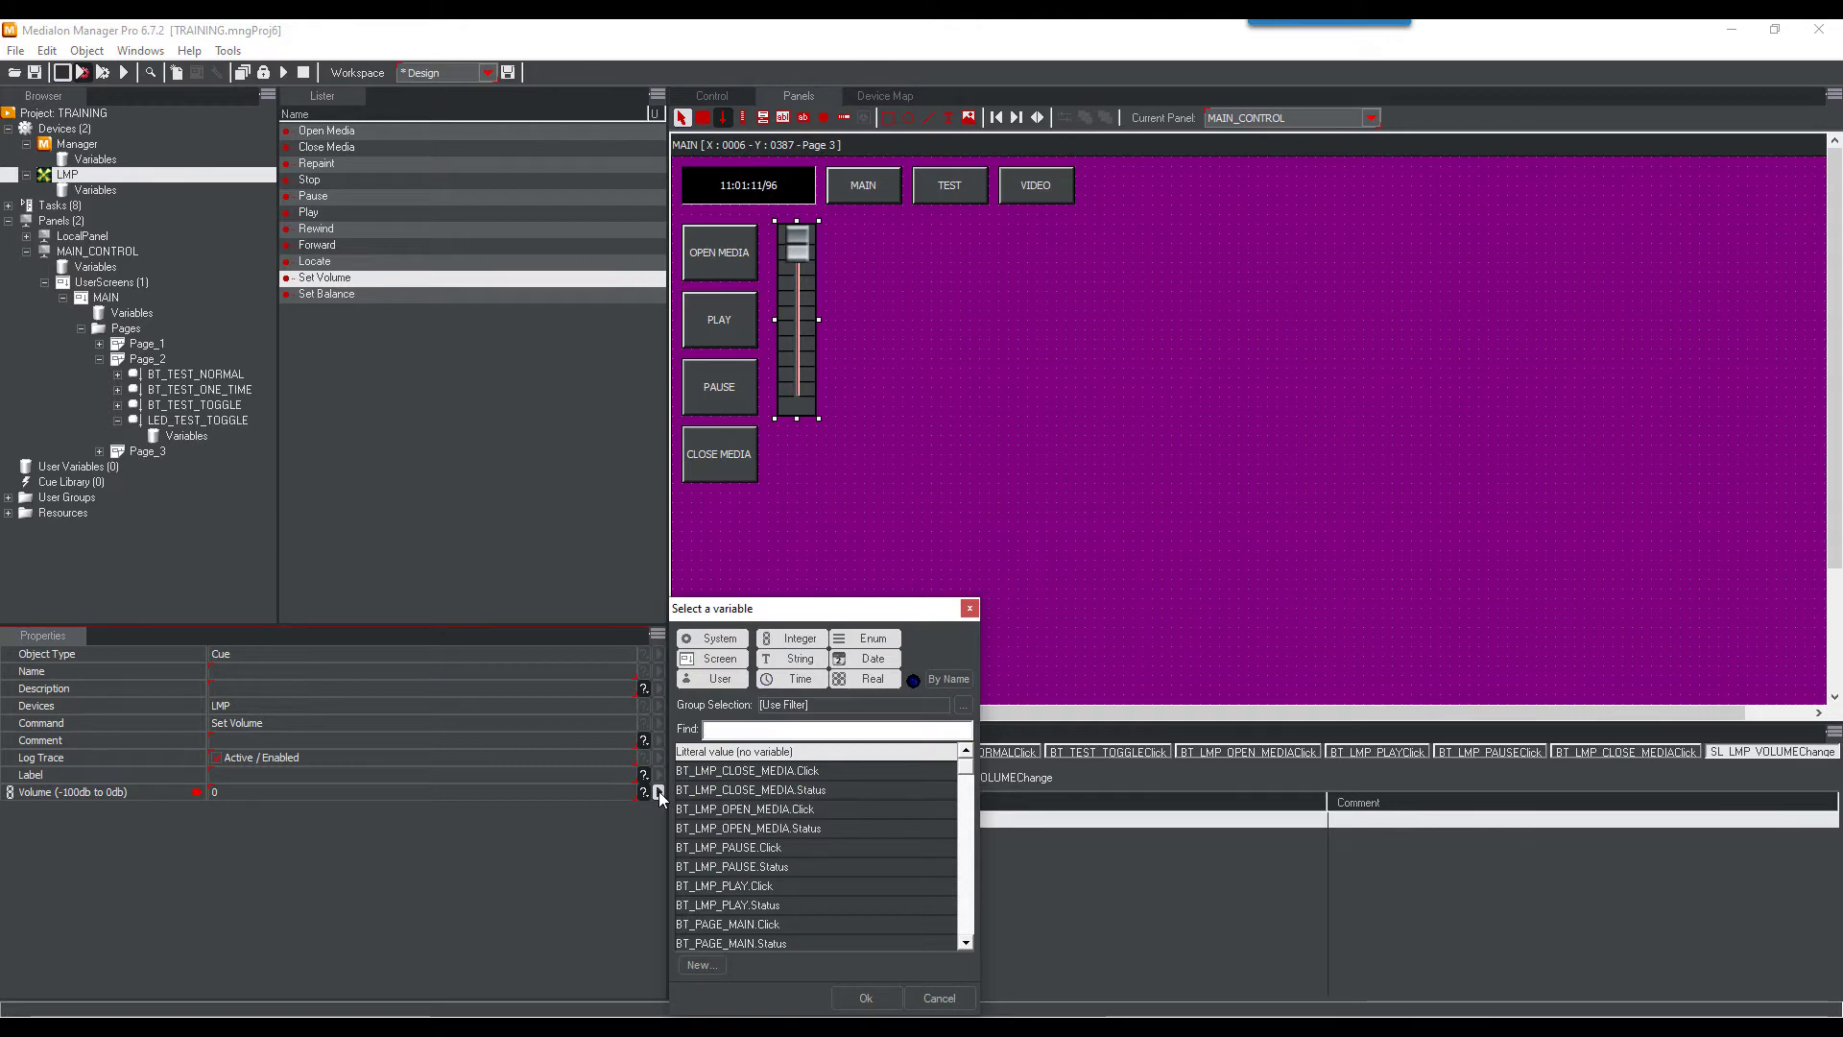
type("S")
left_click(719, 790)
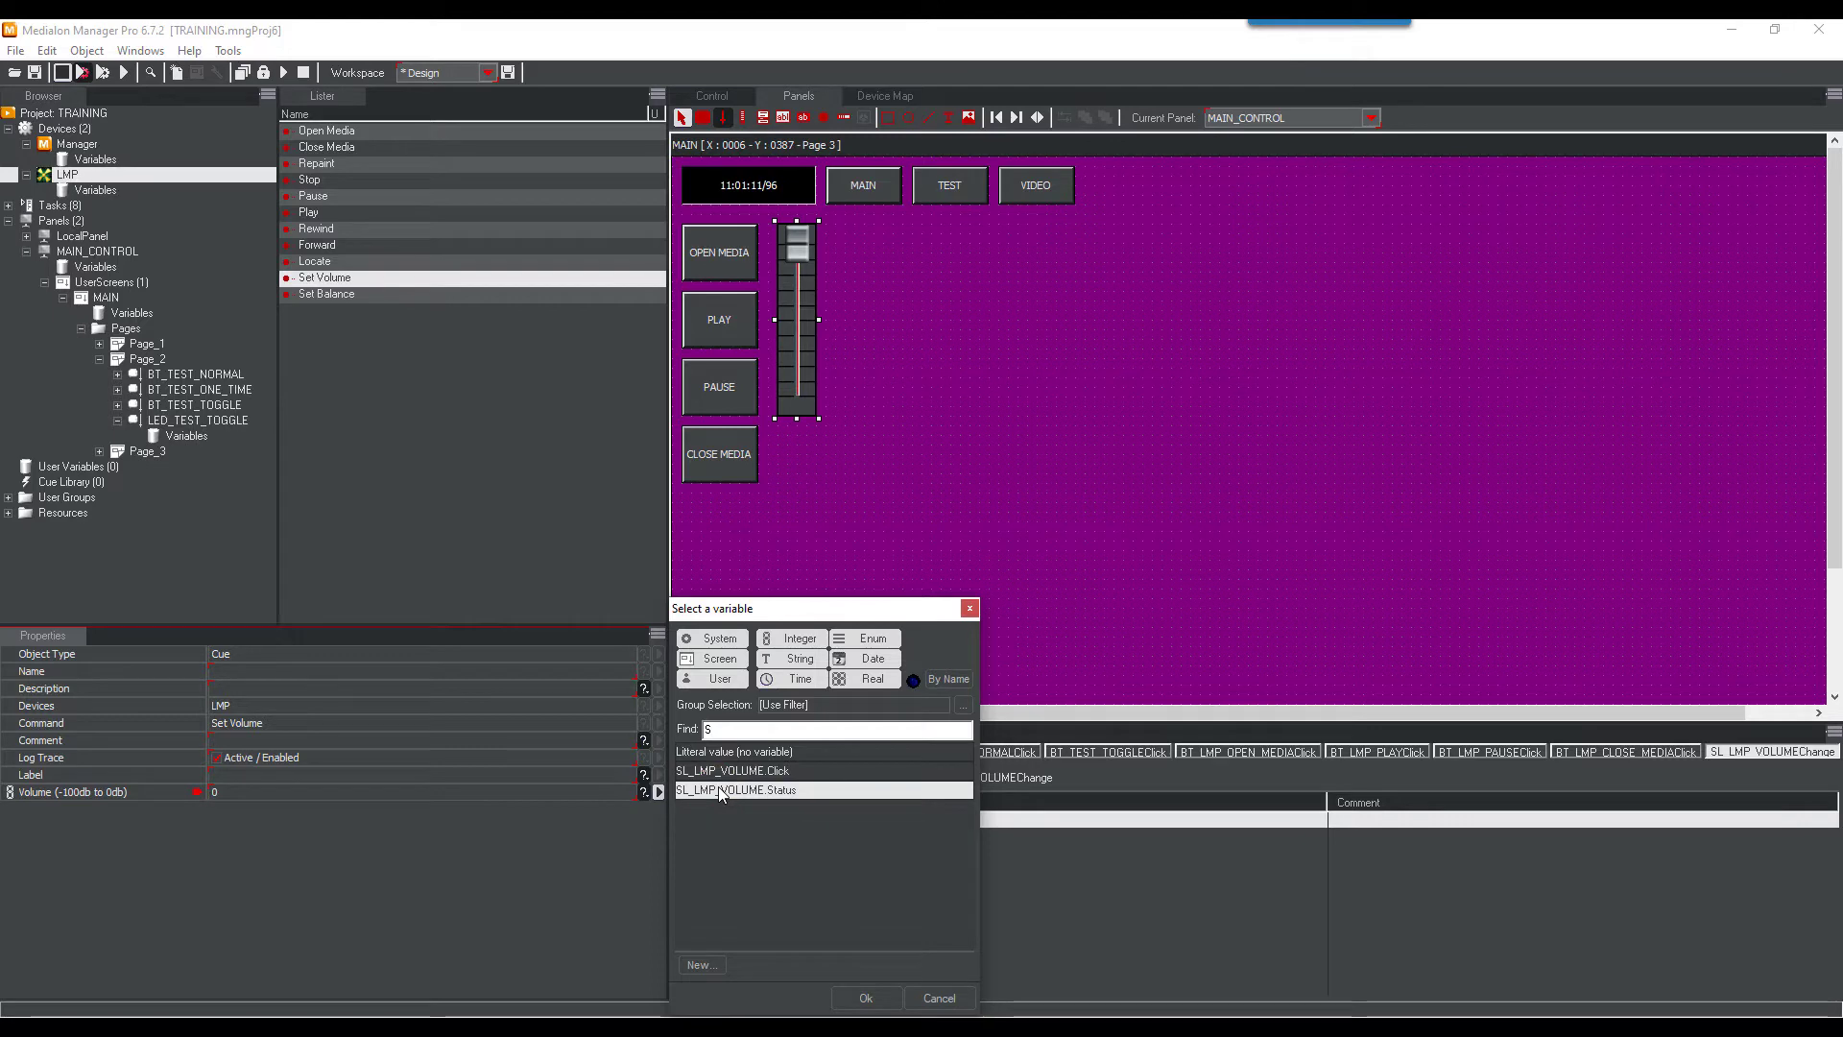
left_click(867, 1003)
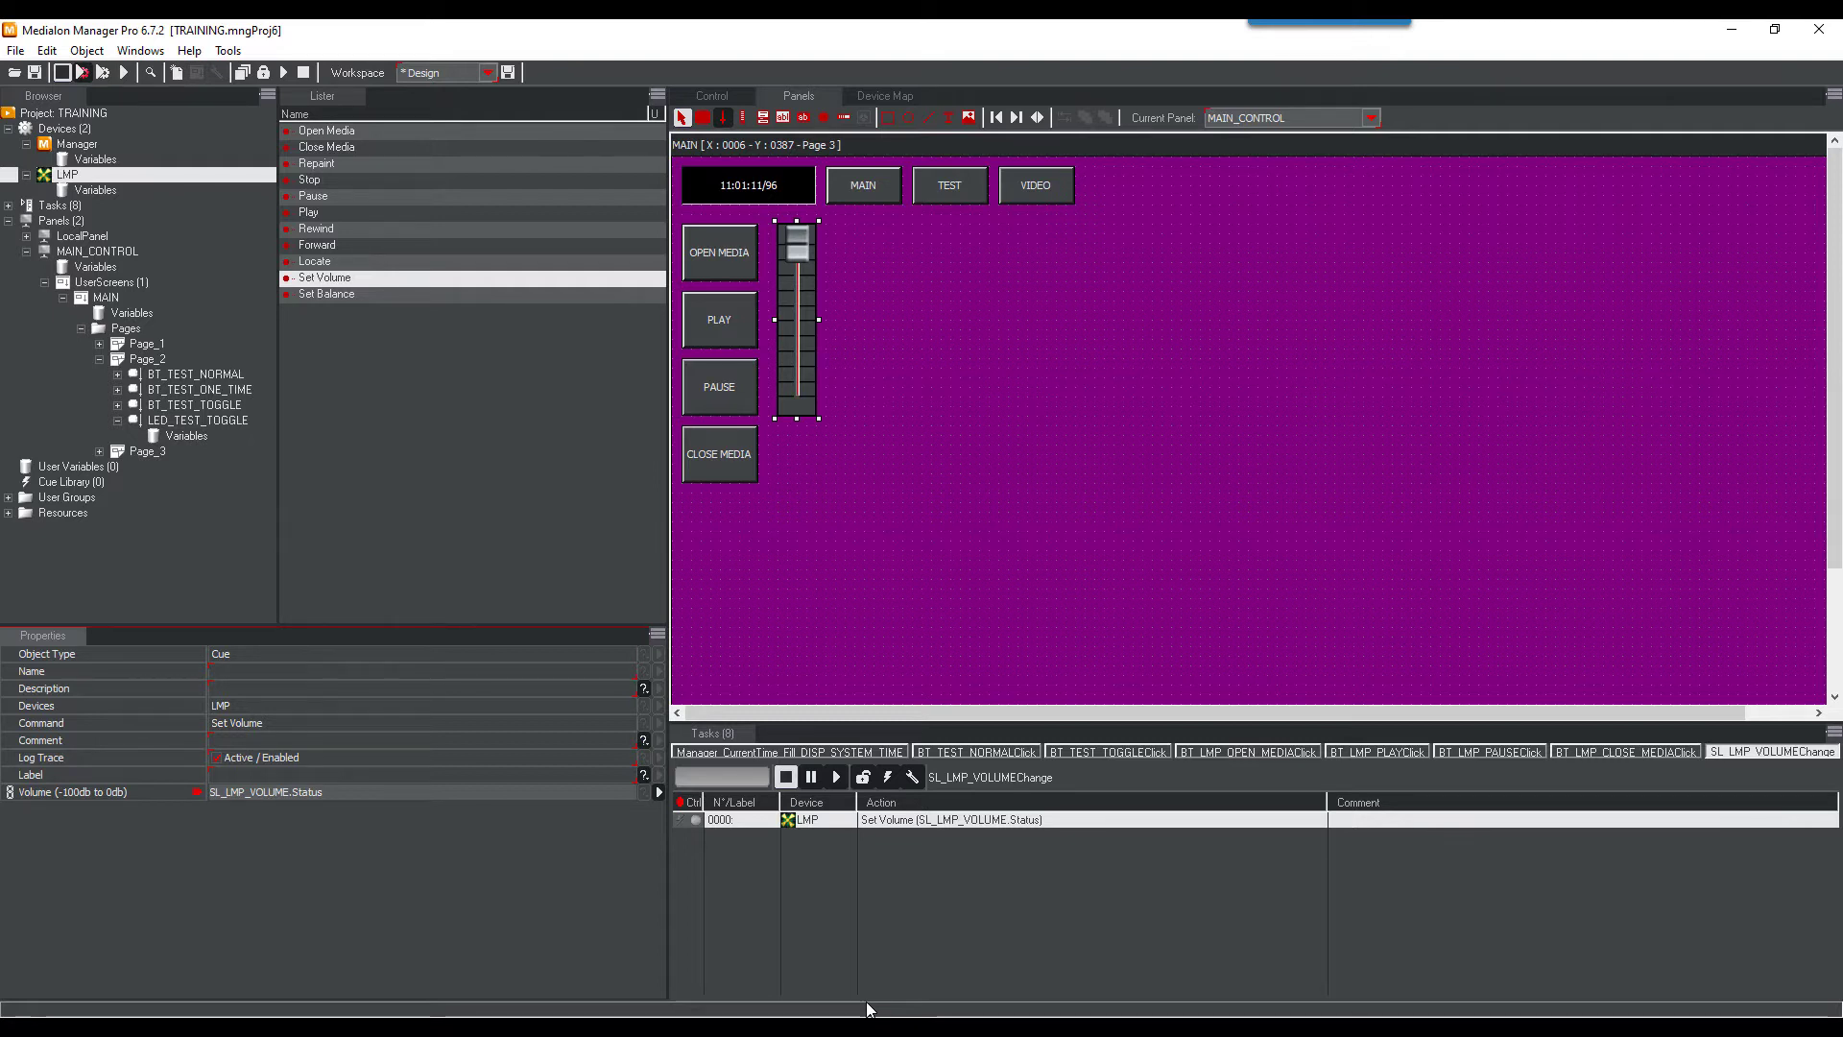
Draw a text display about 40 by 30 at left 110, top 280 below the slider and name it DISP_LMP_CURRENT_VOLUME
left_click(806, 119)
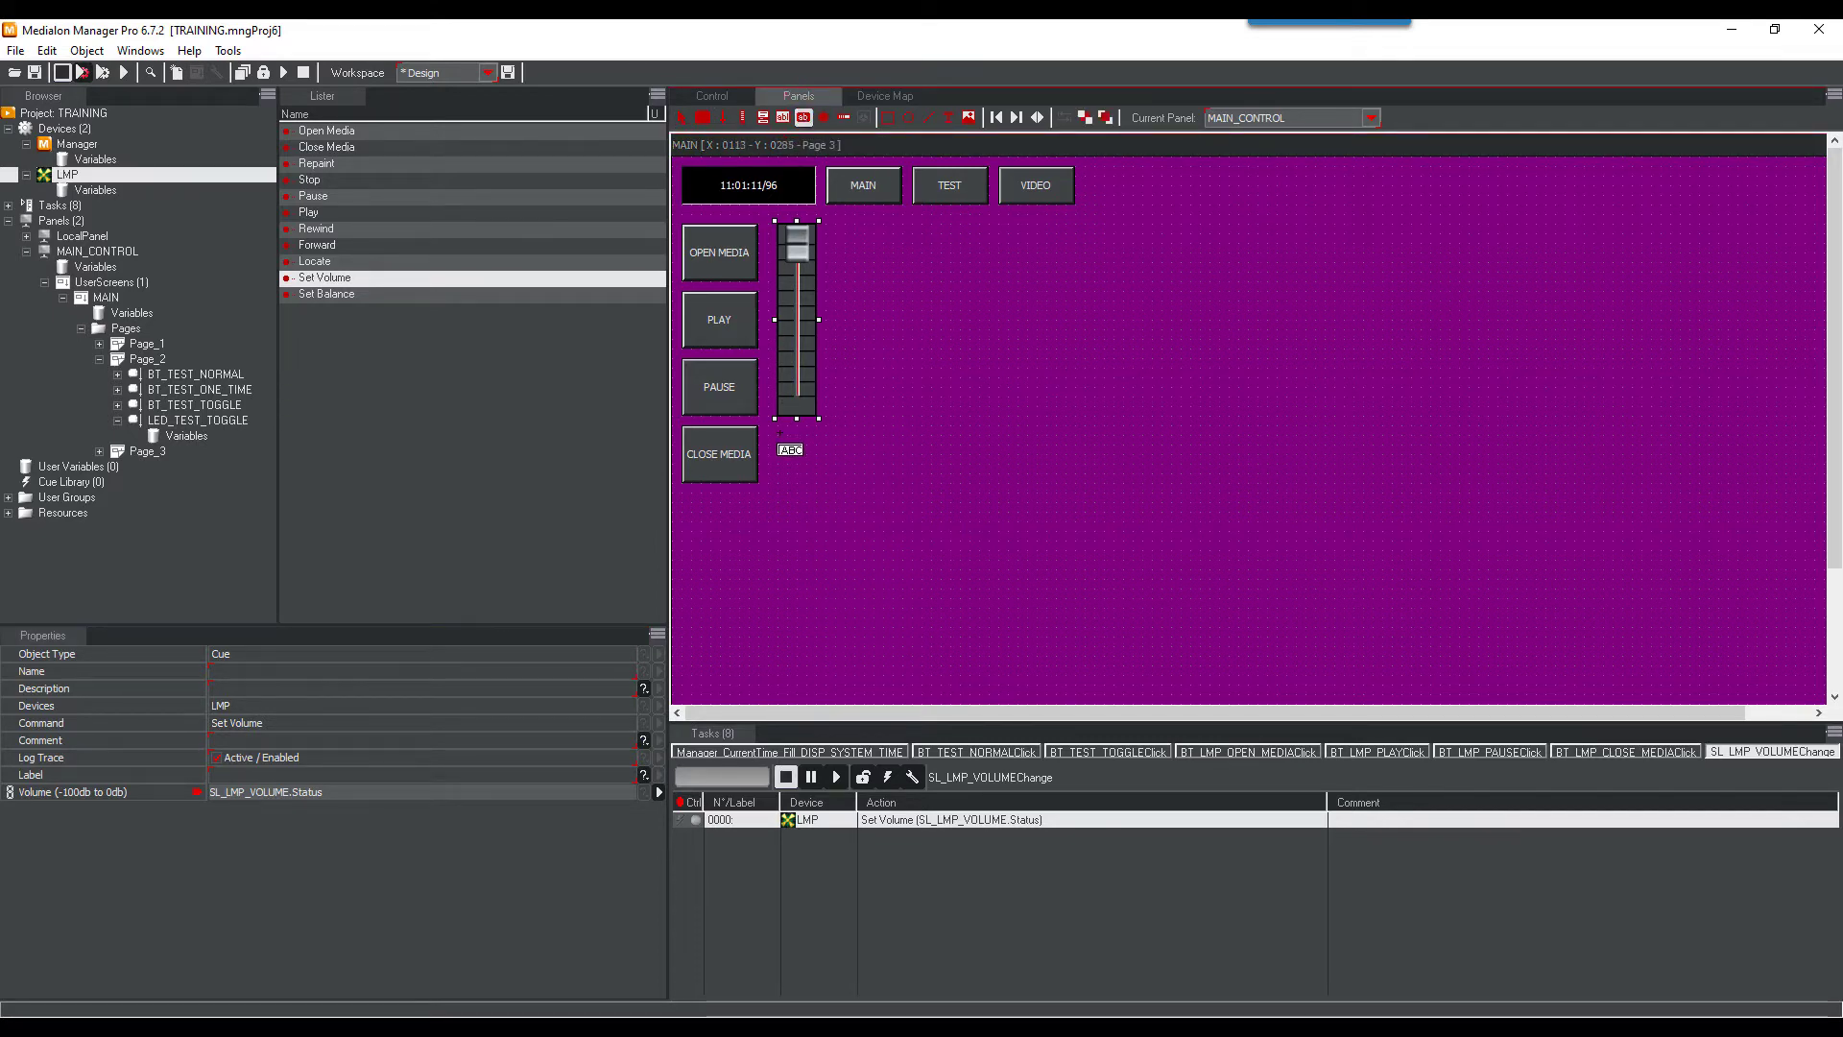
left_click_drag(780, 434, 818, 457)
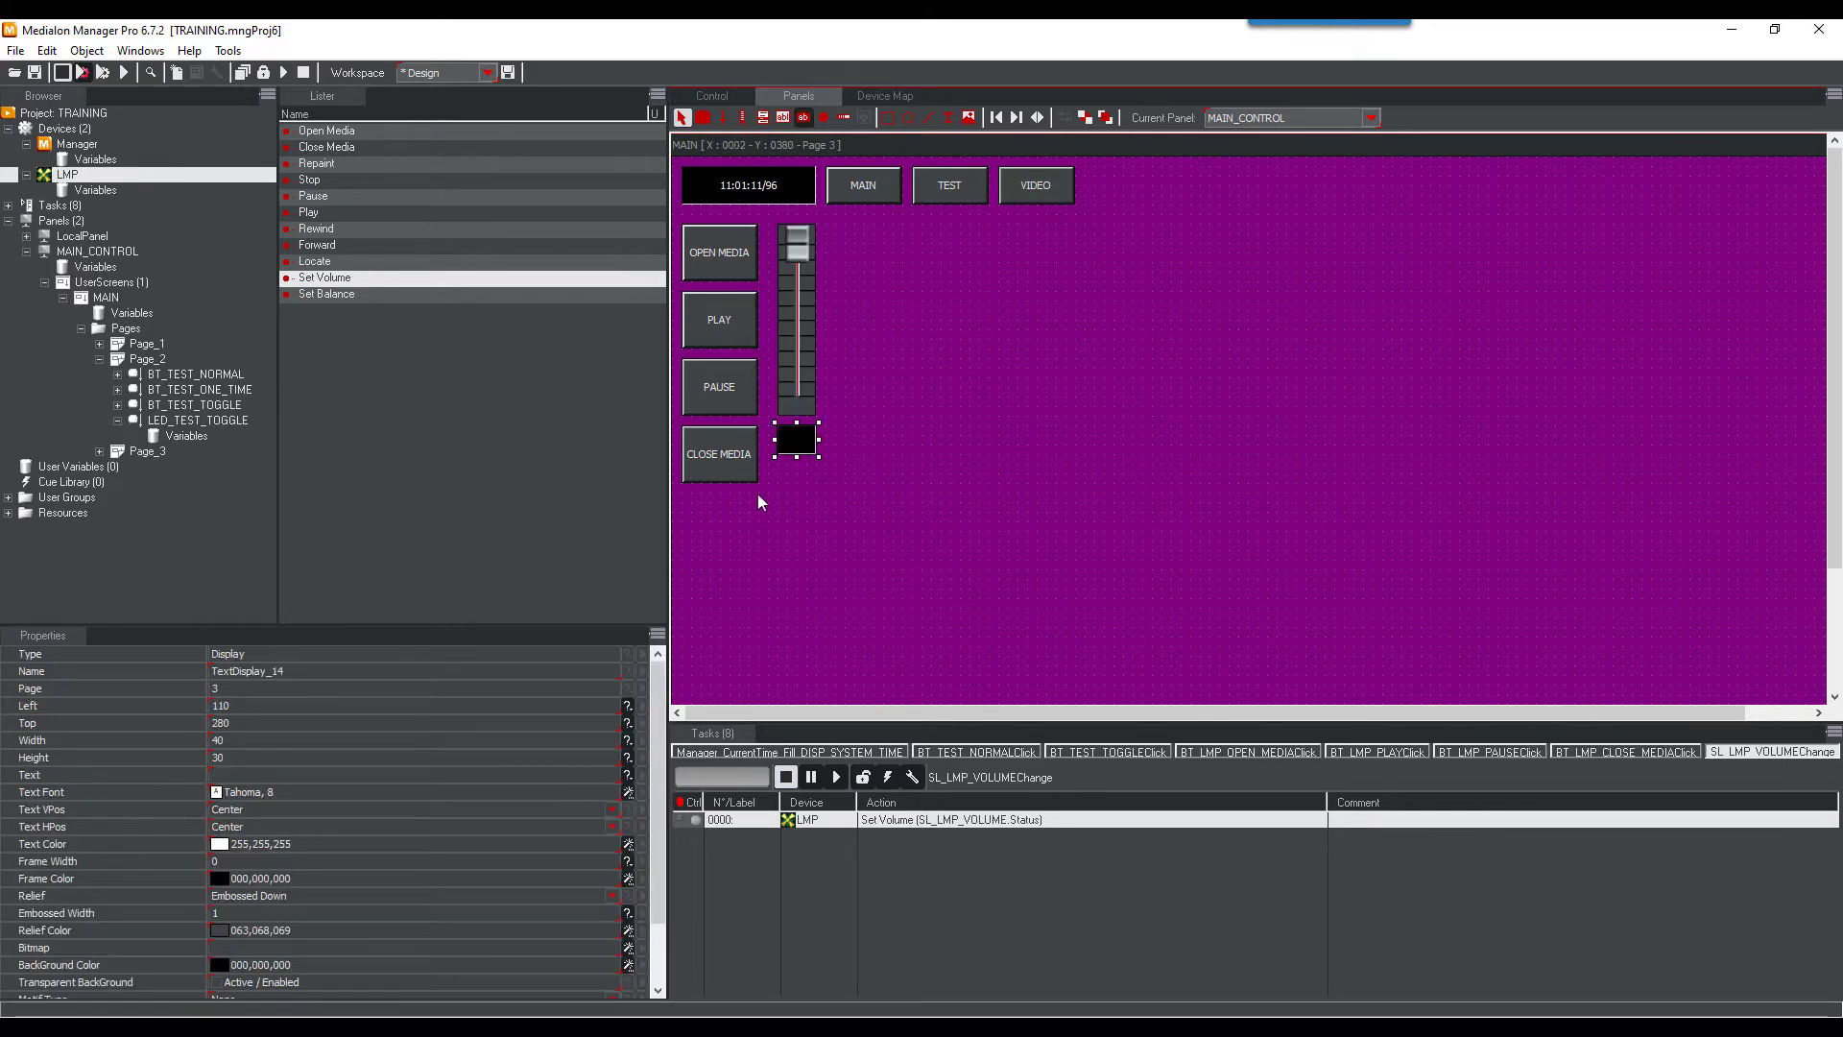
left_click(392, 676)
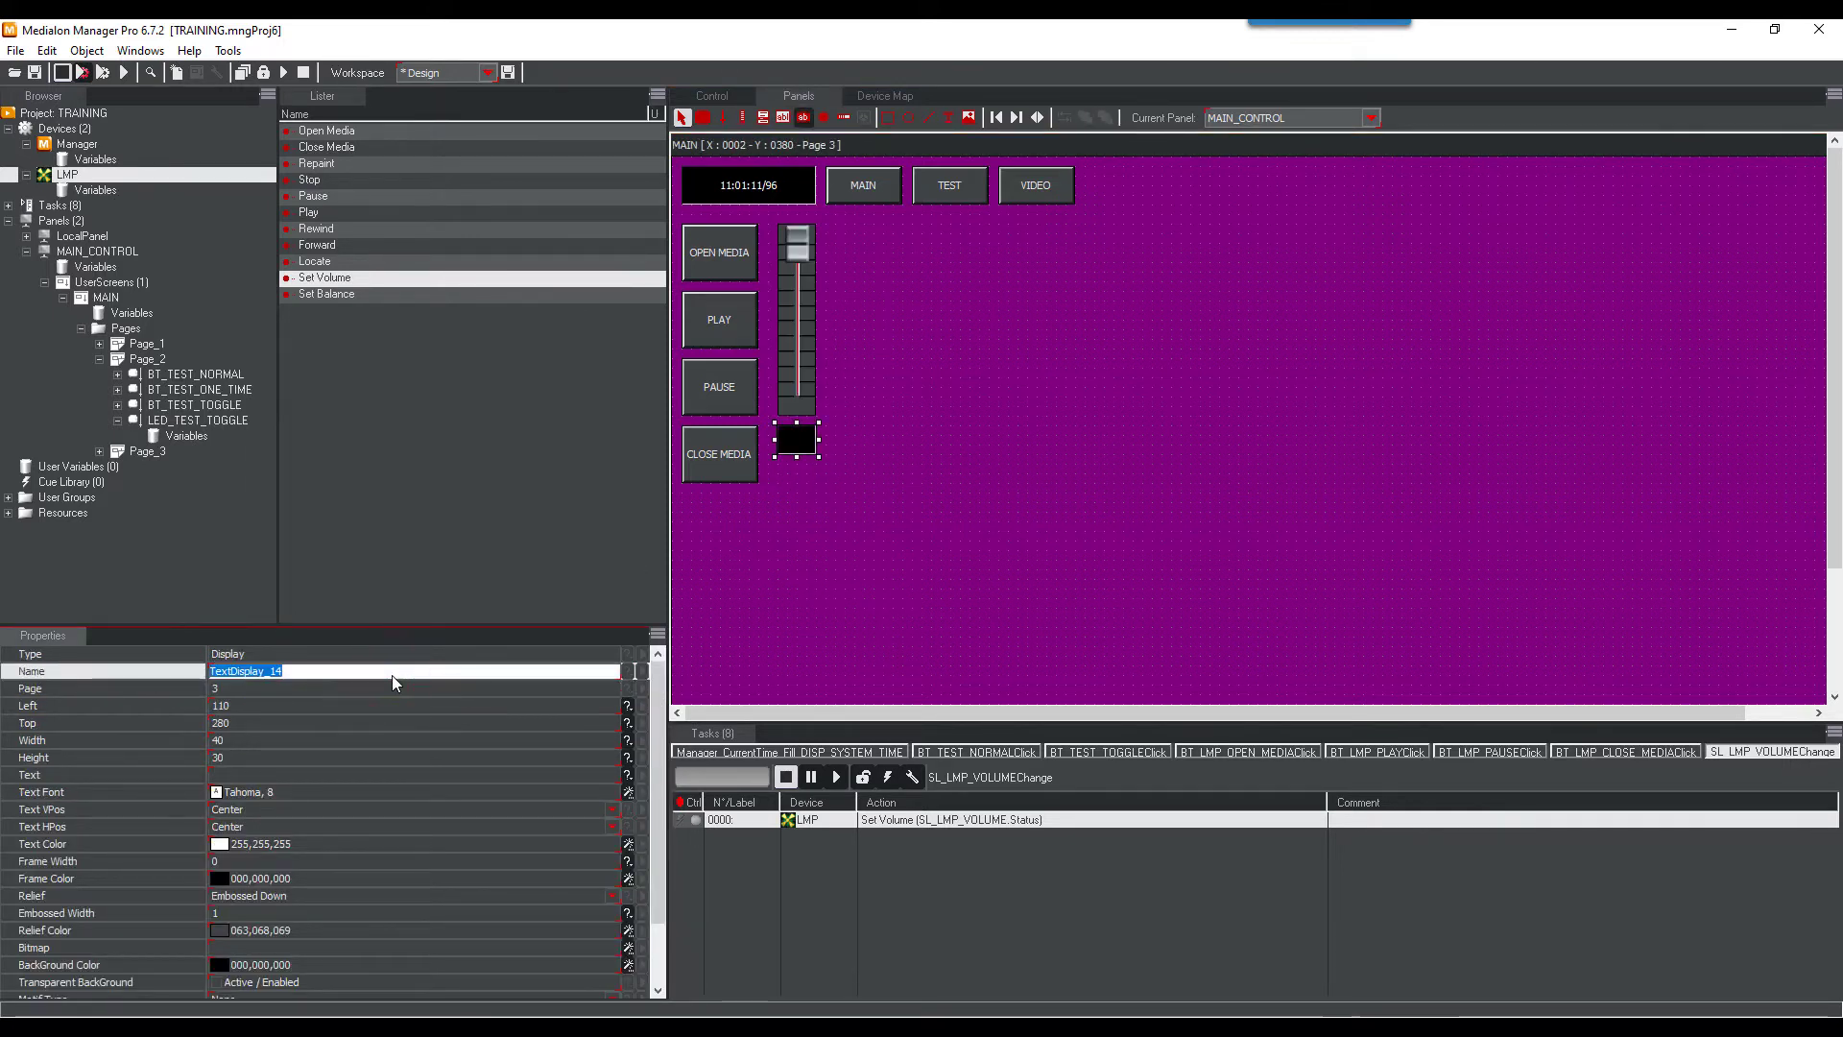
type("DISP_")
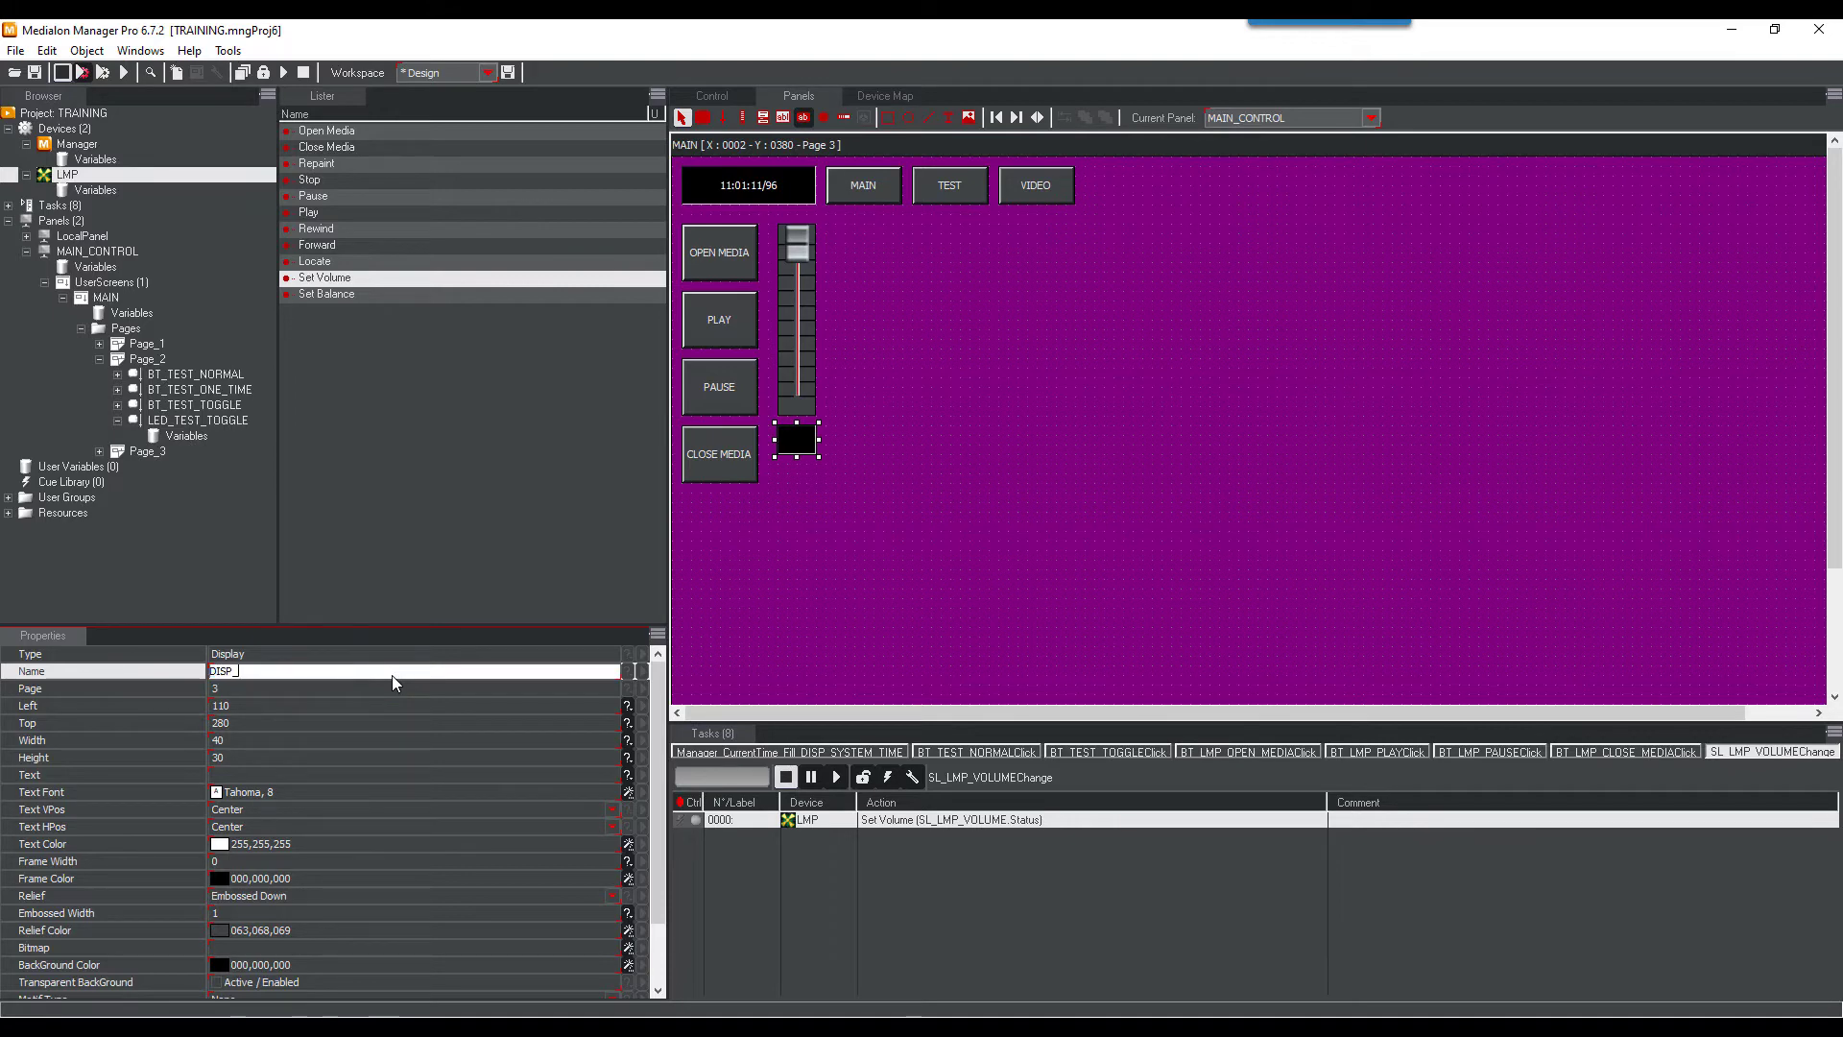
type("LMP_CURRENT_VOLUME")
key("Return")
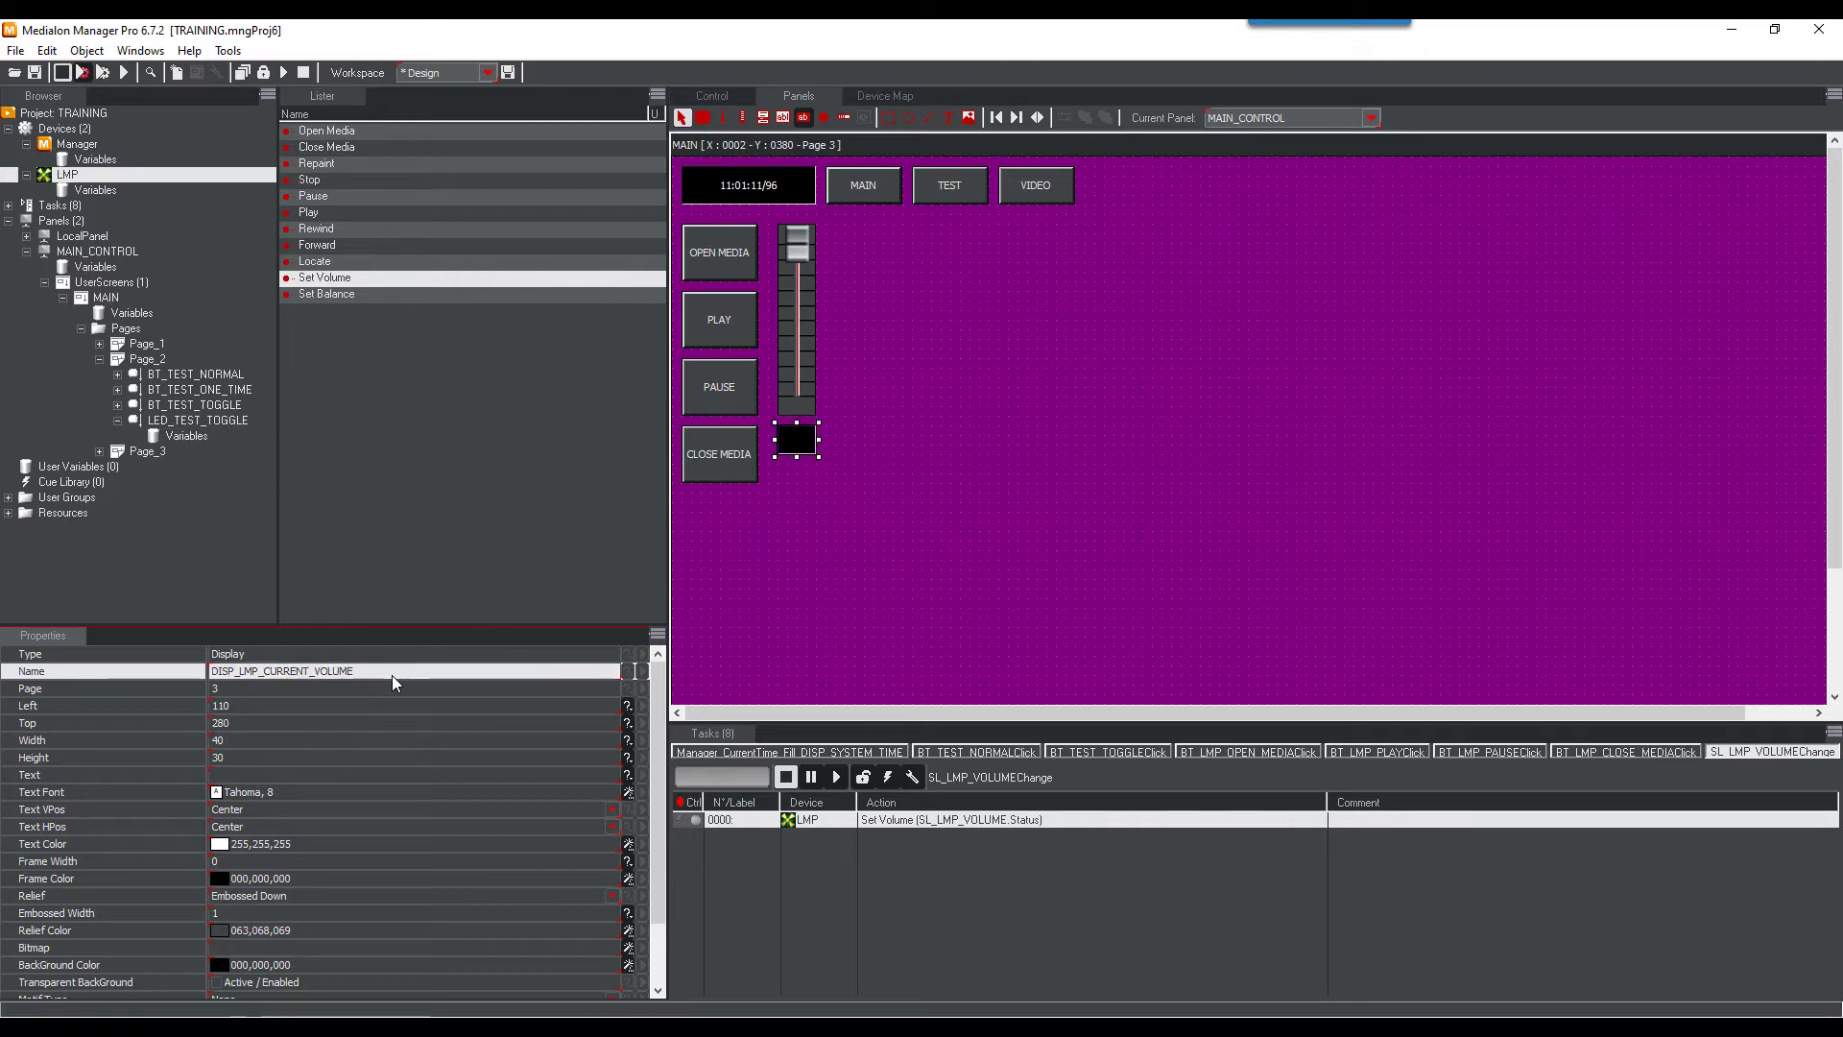
Link the LMP device's LMP.Volume variable to the DISP_LMP_CURRENT_VOLUME display so a task fills in its text
left_click(96, 189)
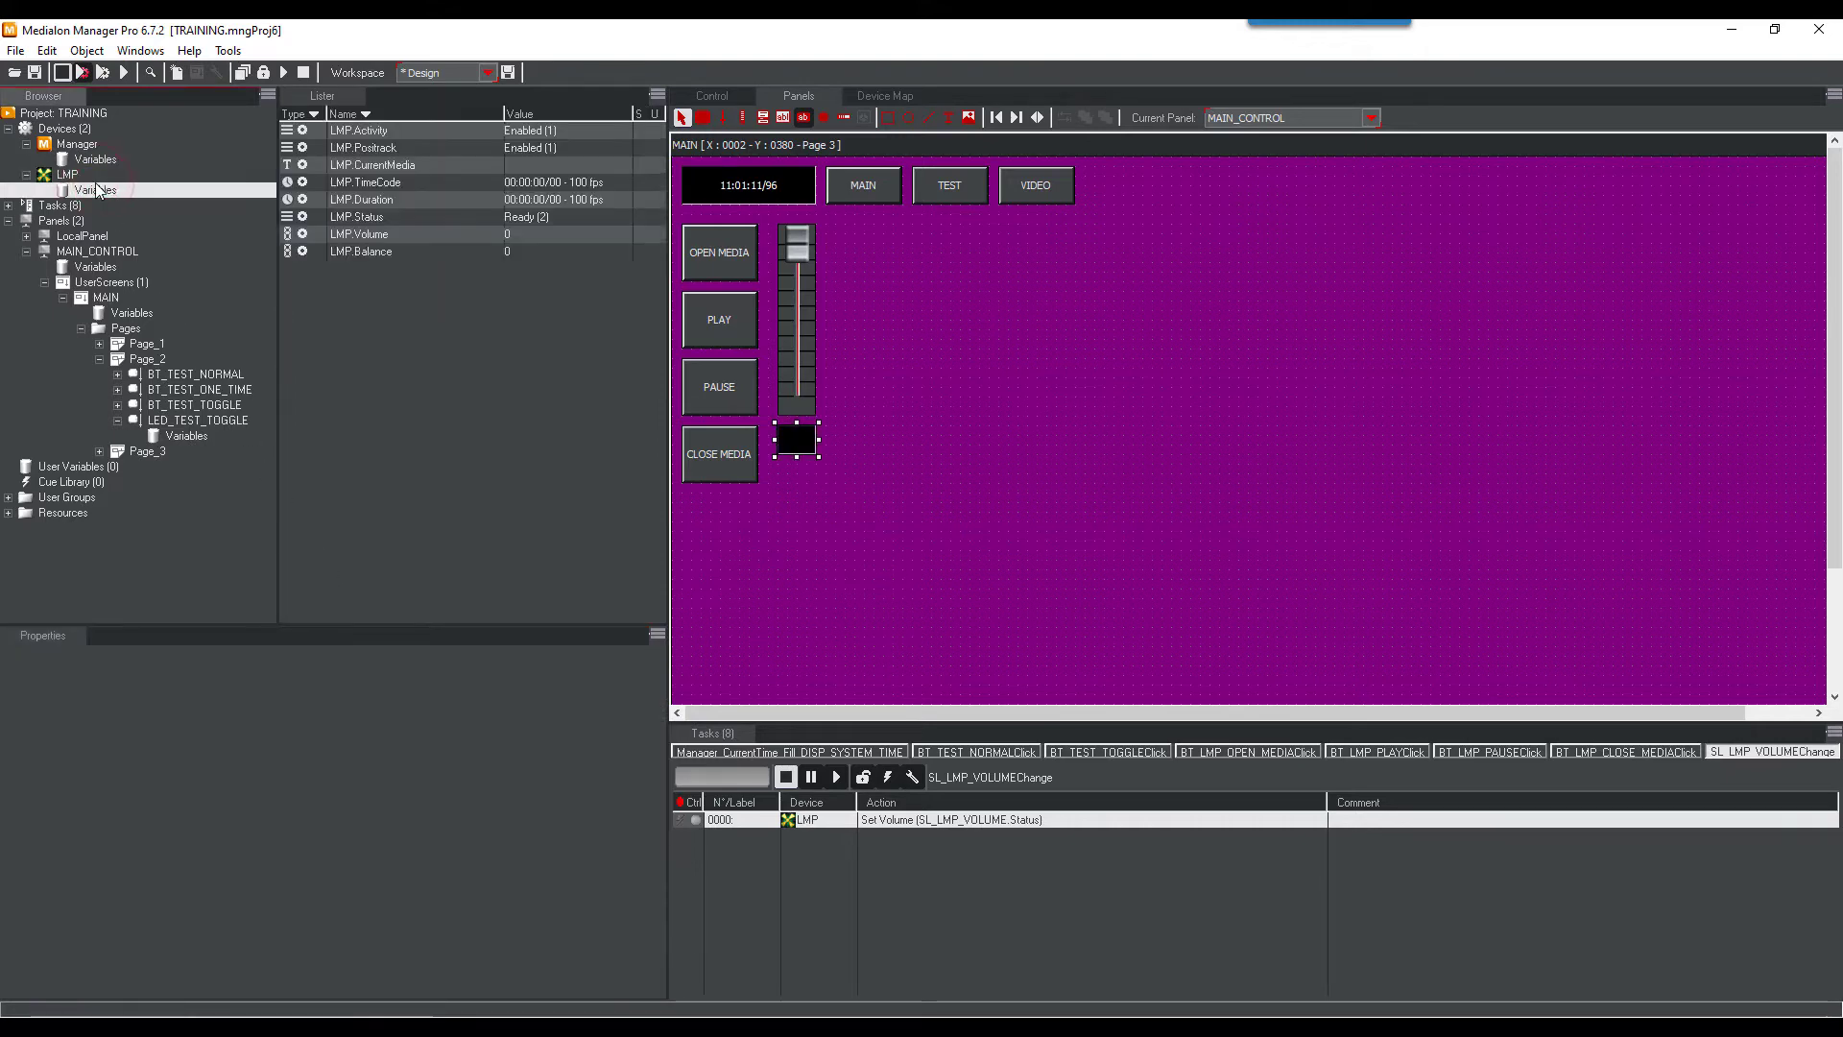
left_click(386, 236)
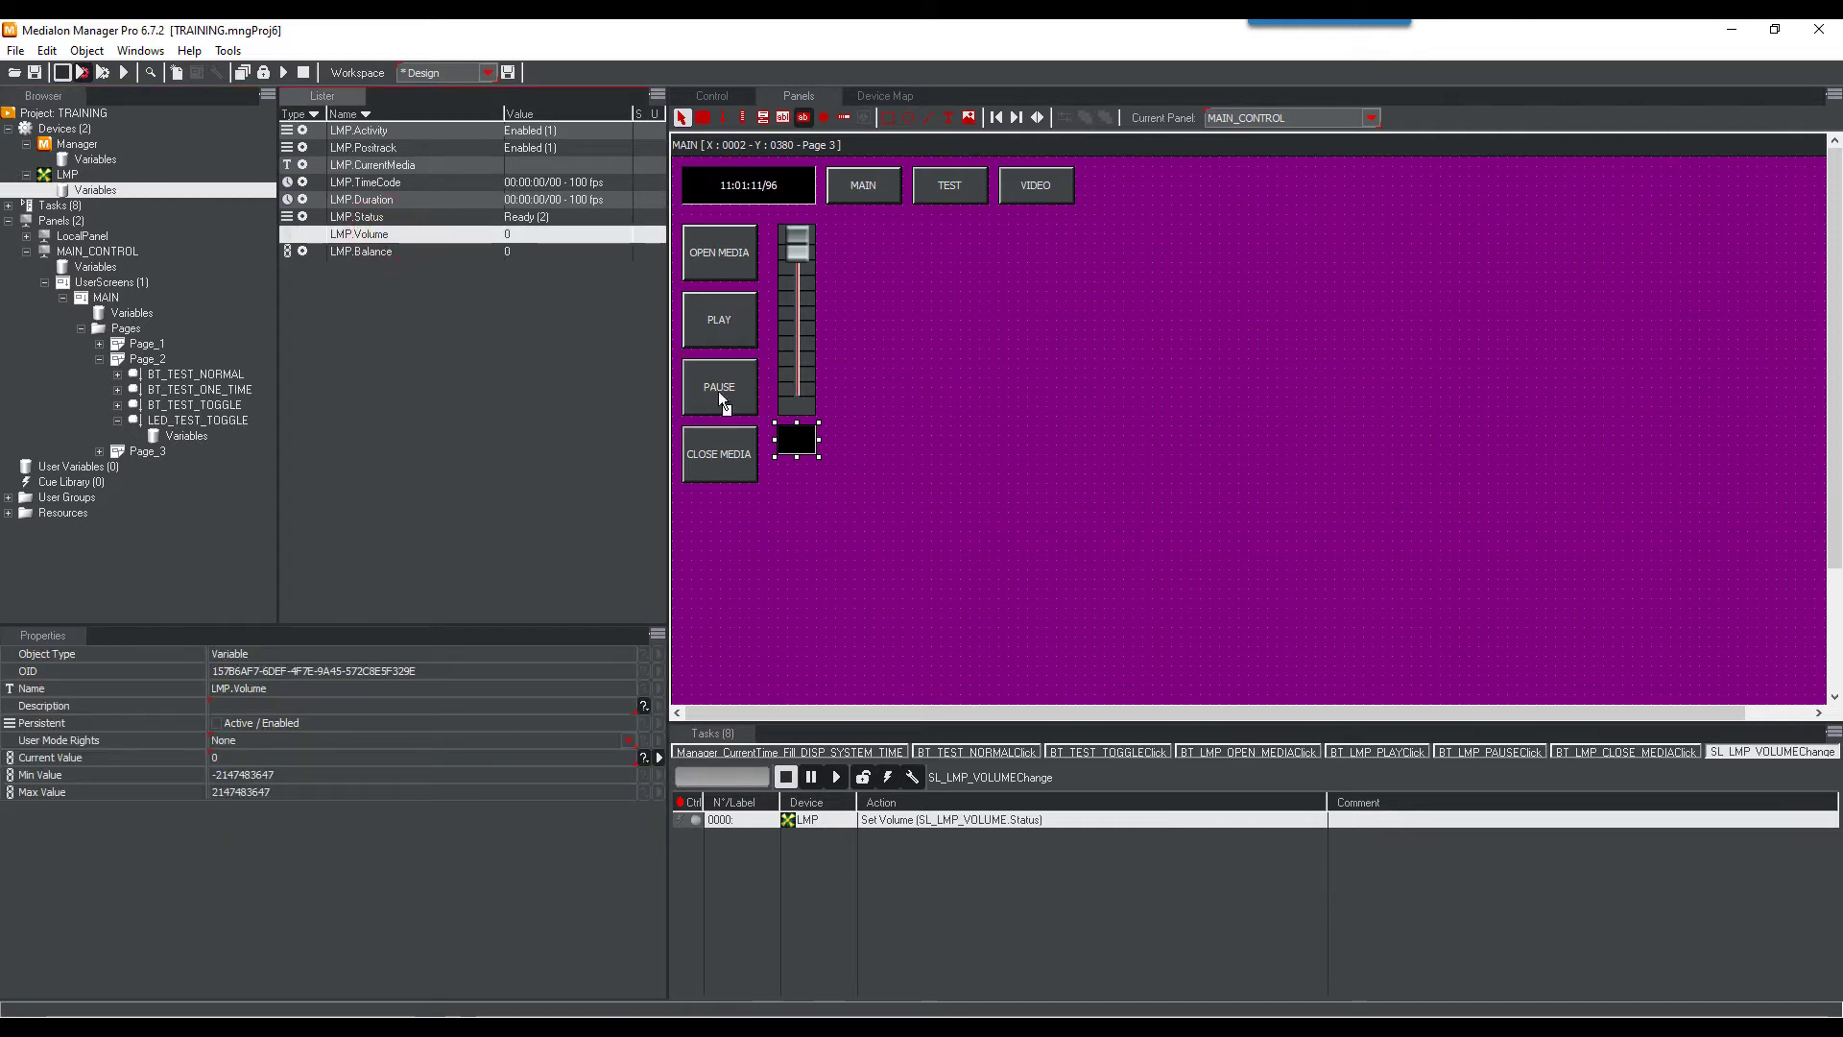
left_click_drag(789, 437, 789, 437)
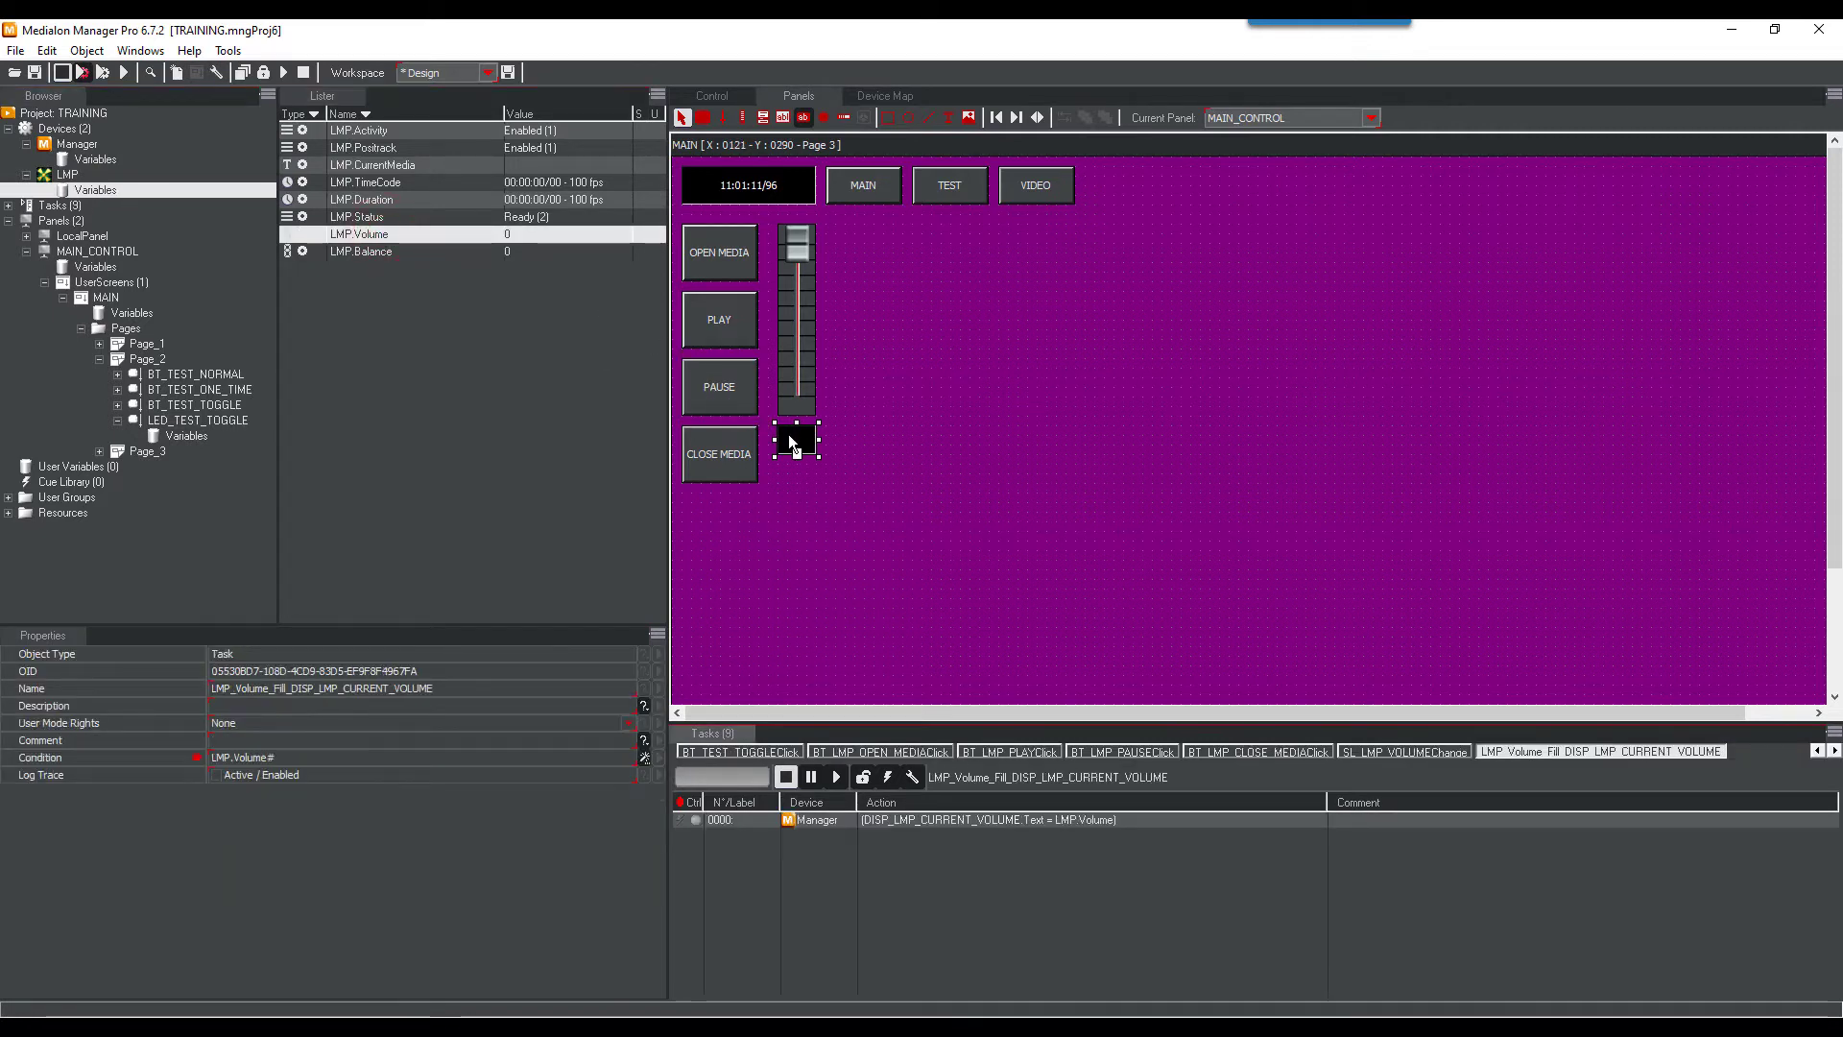
Add a text display named TD_LMP_STATUS, about 140 by 30 at left 10, top 350, and link the LMP.Status variable to it
left_click(803, 118)
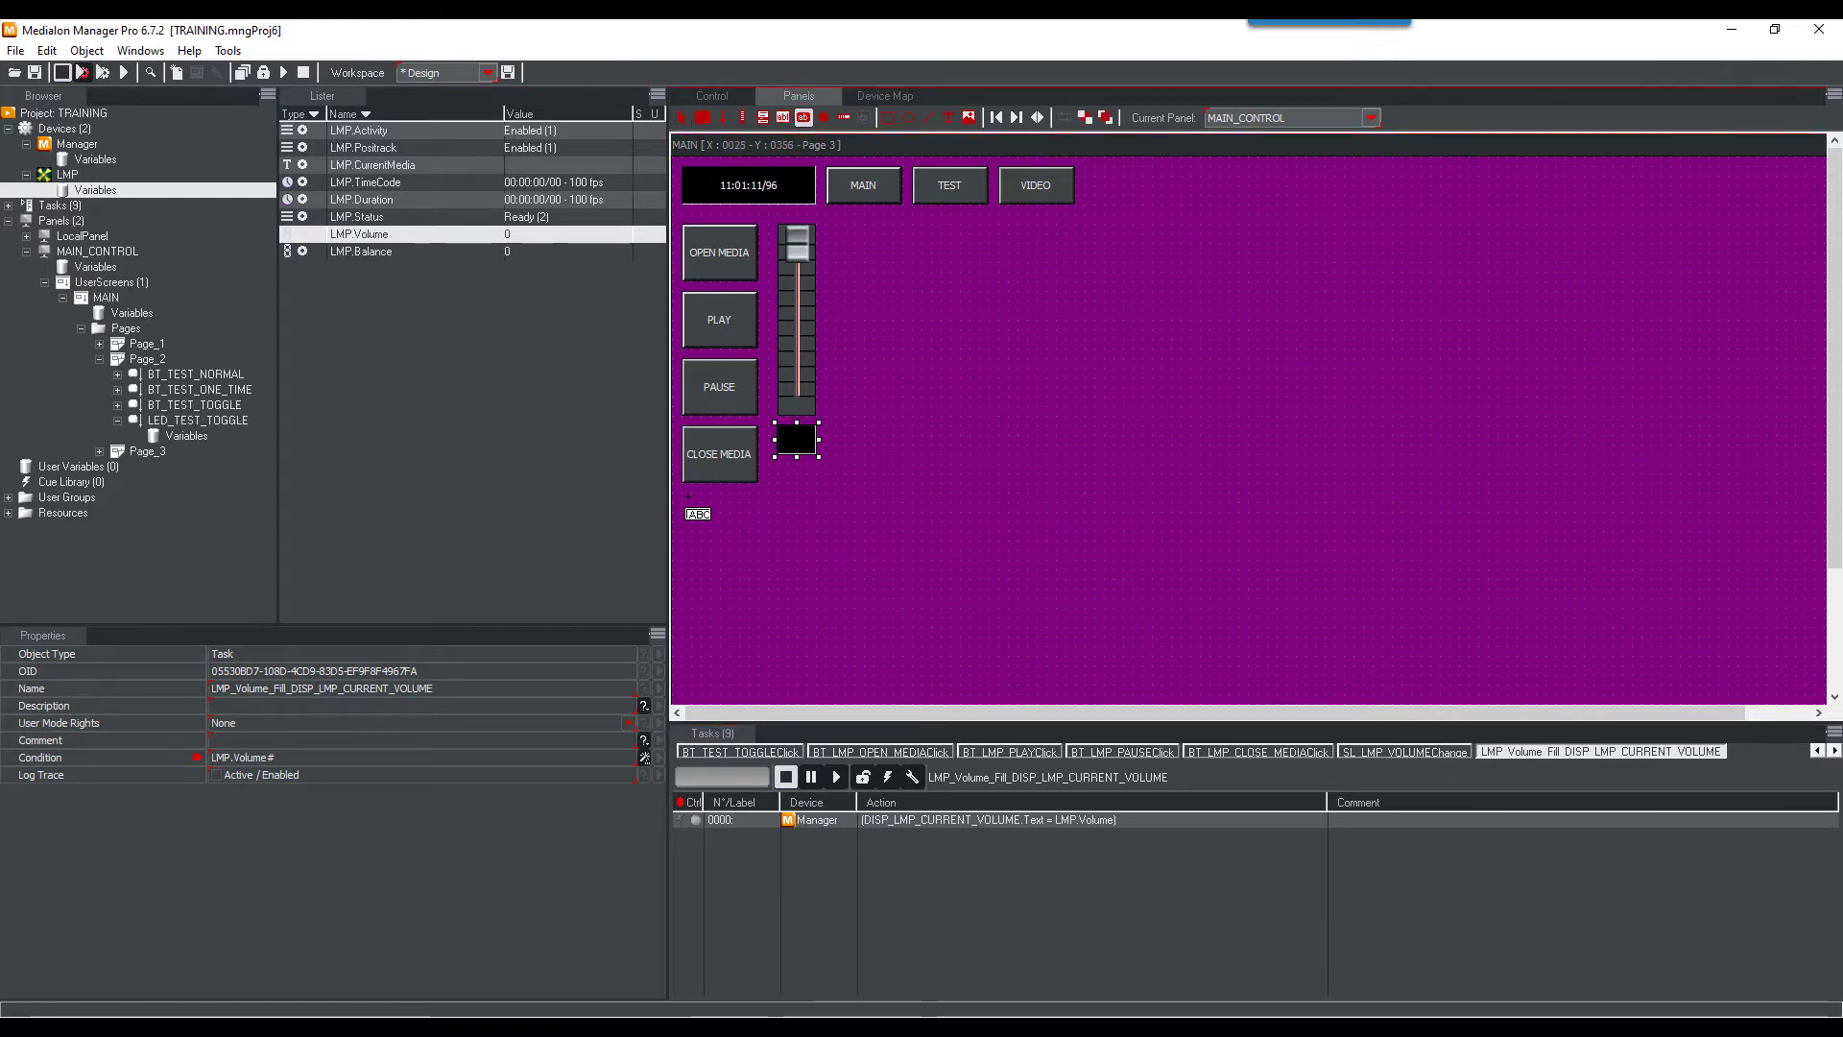
left_click_drag(688, 496, 818, 523)
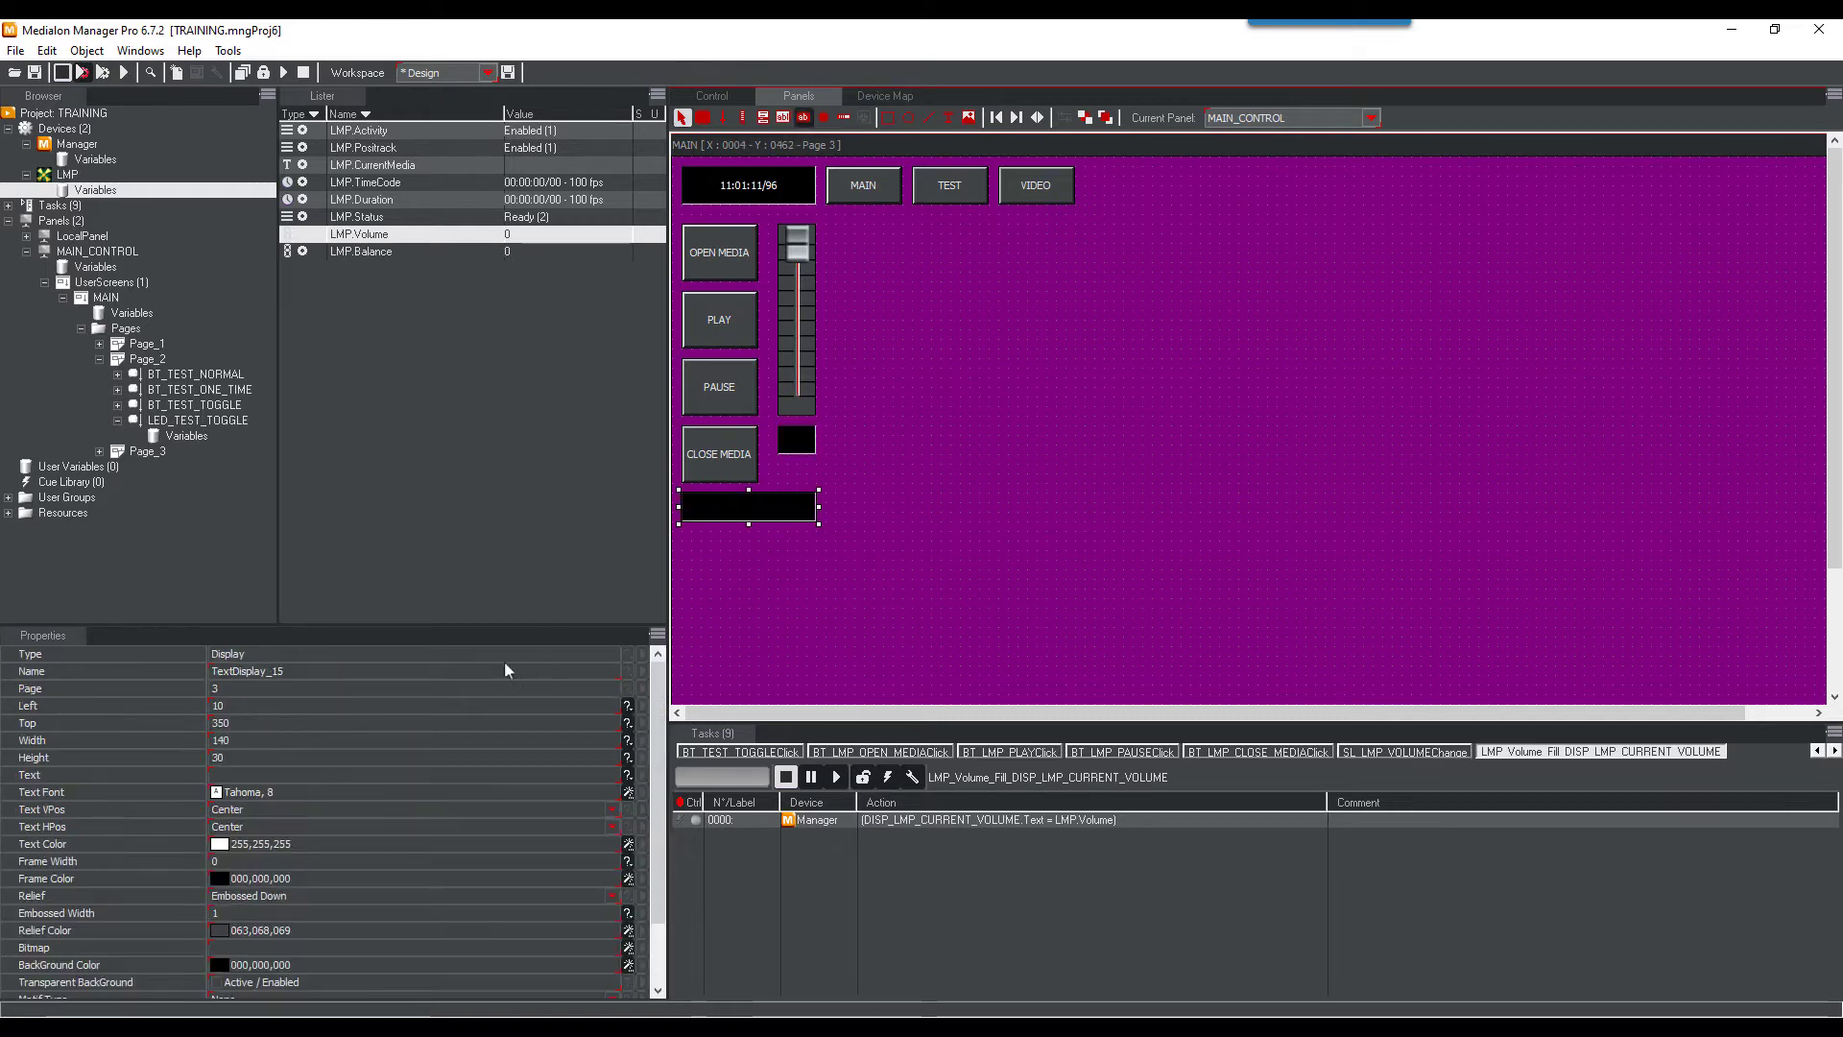
left_click(483, 676)
type("TD")
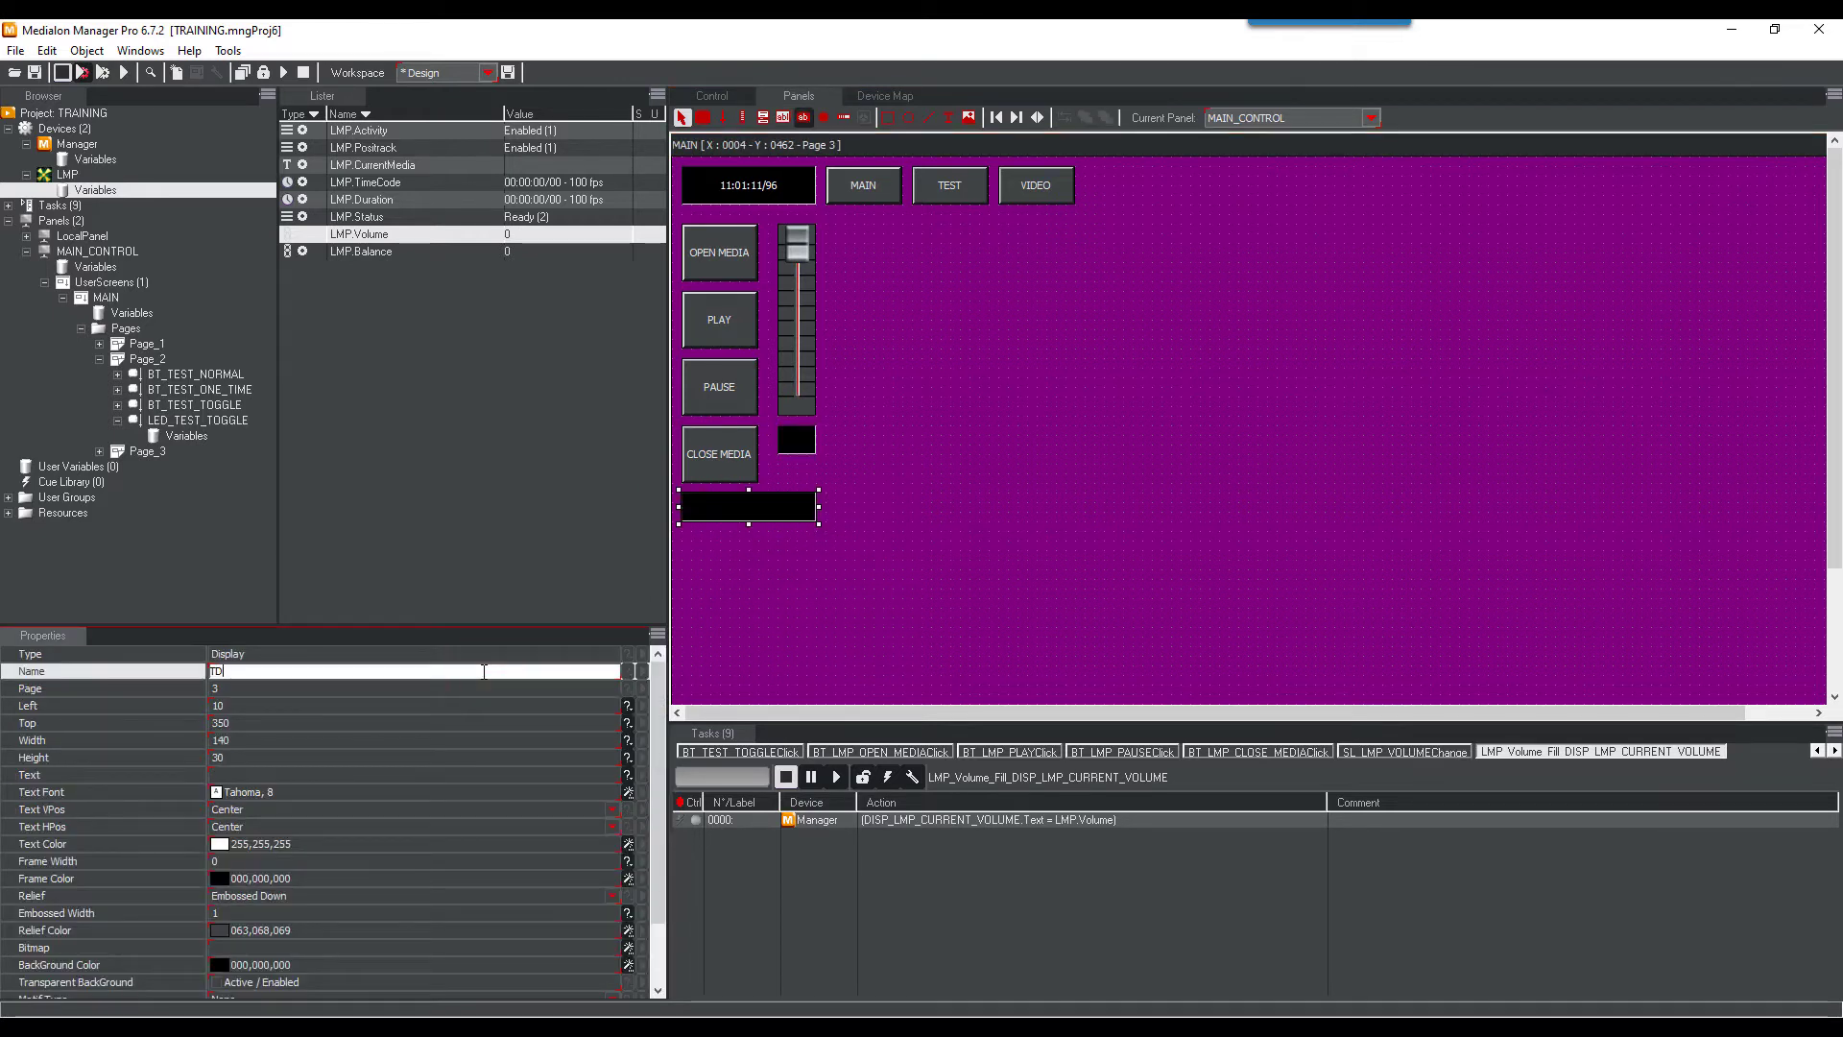
type("_LMP_STATUS")
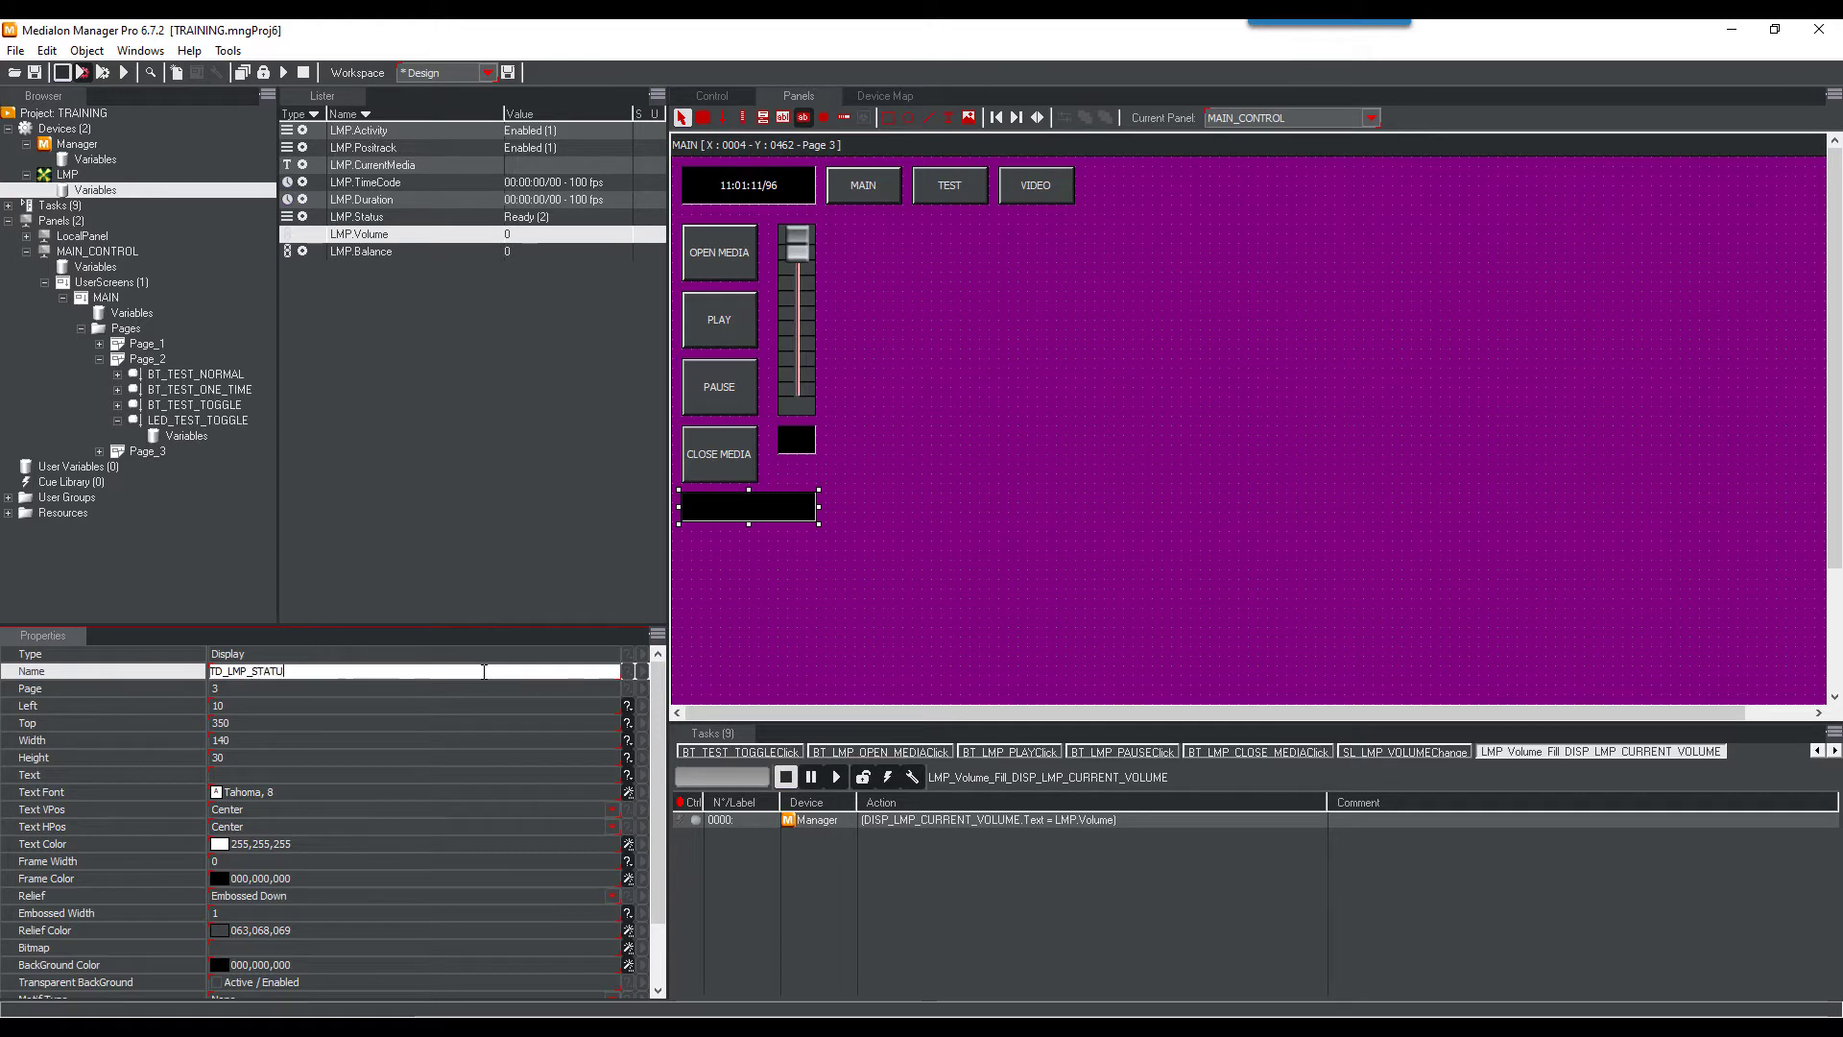
key("Return")
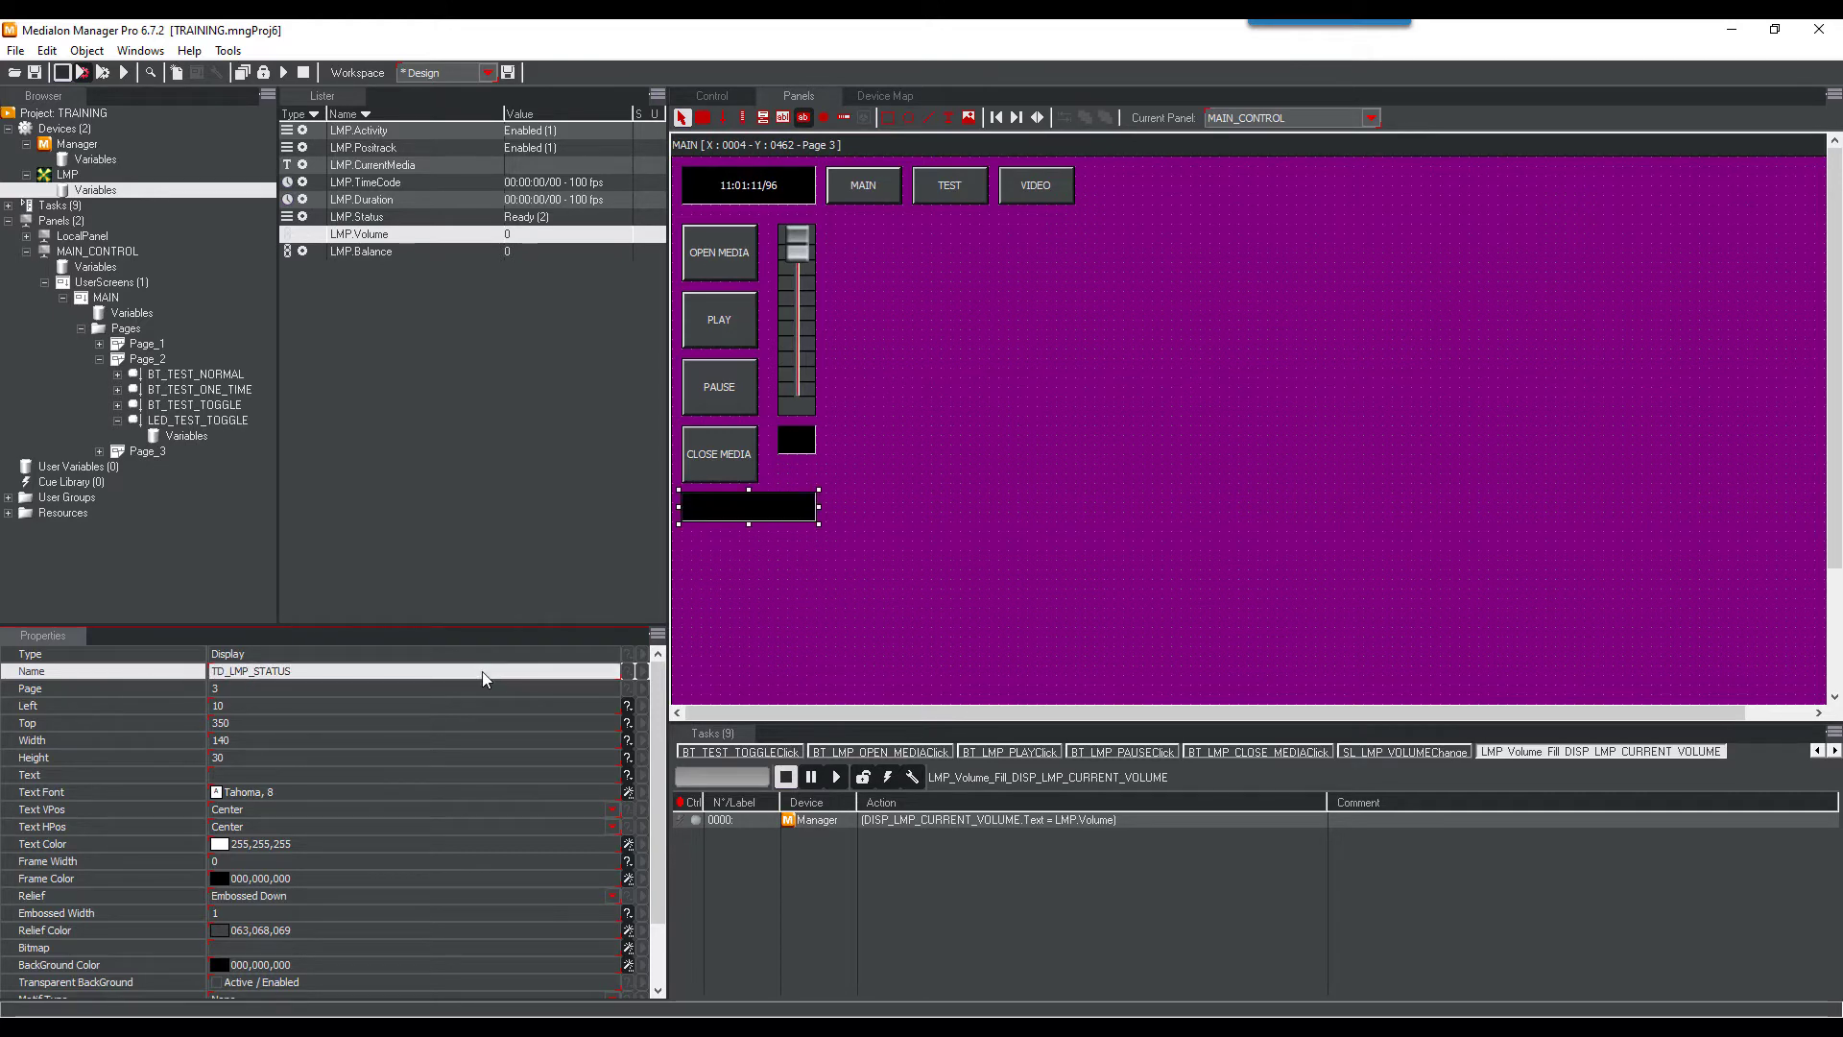
left_click_drag(365, 221, 710, 505)
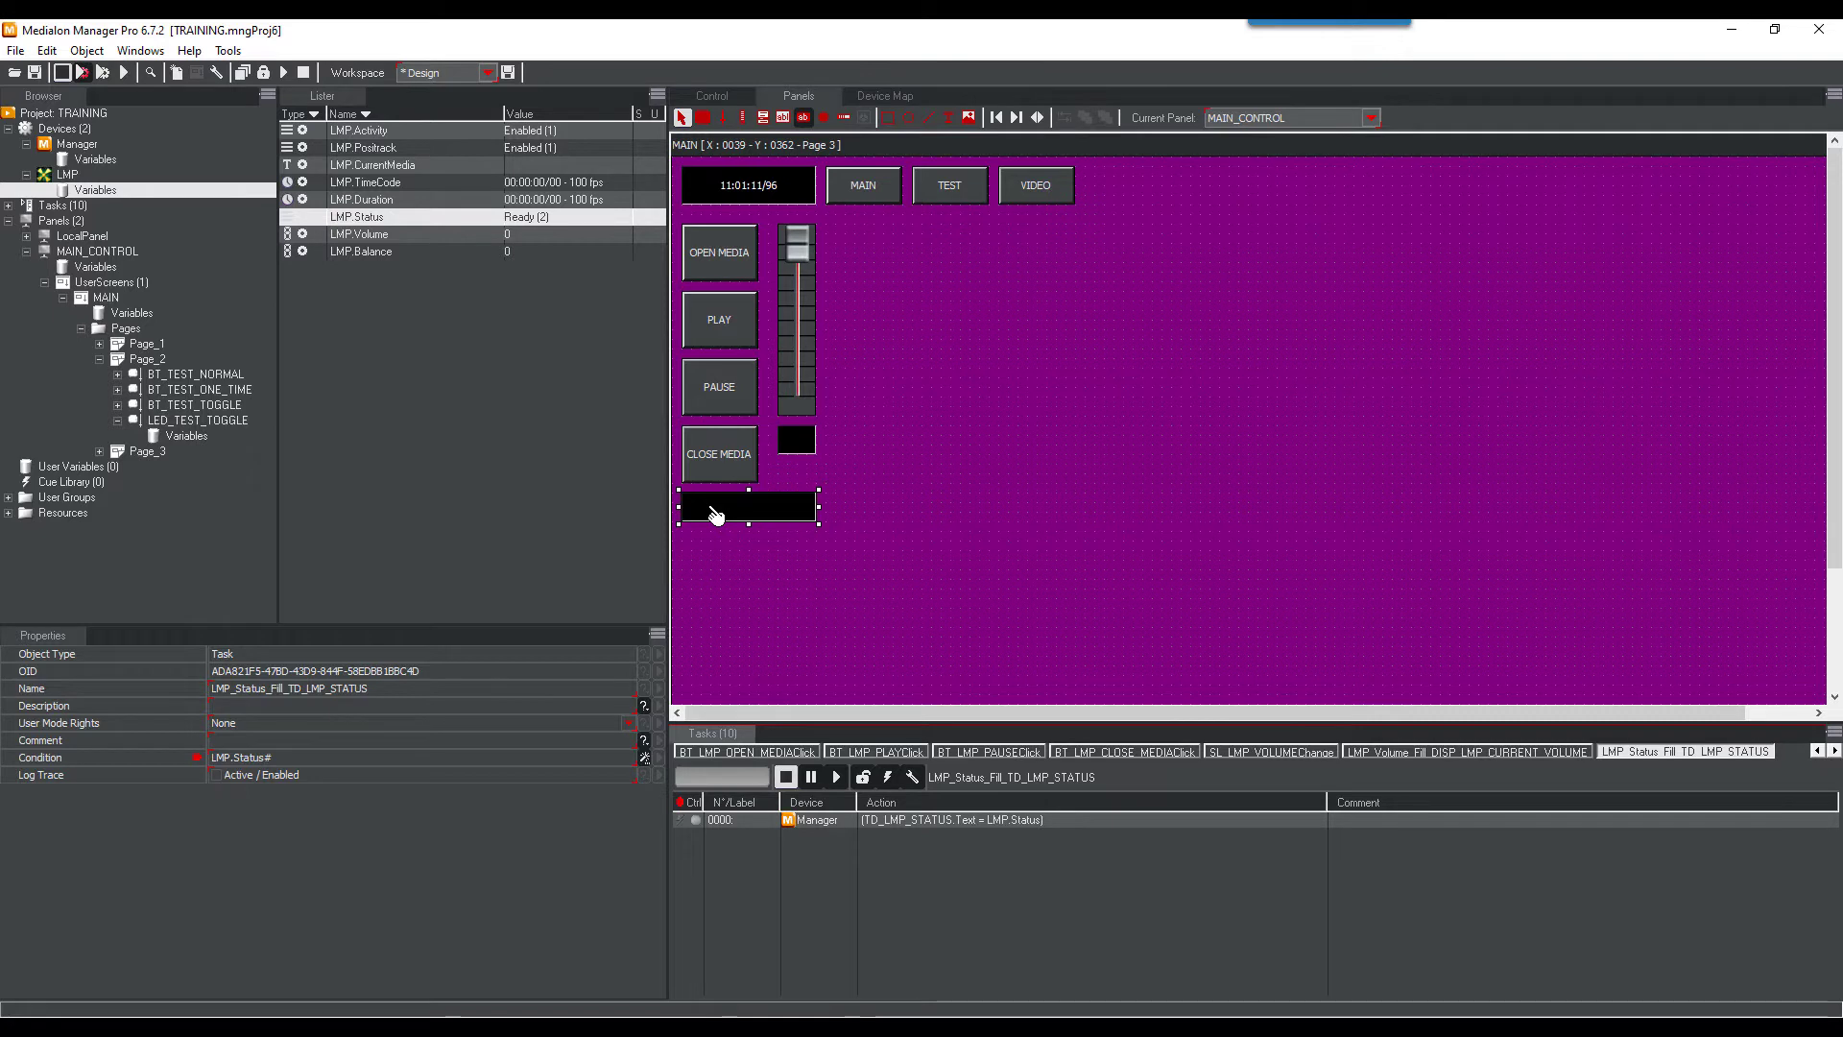
Add an LED named LED_LMP_STATUS, about 40 by 20 at left 110, top 320, and link the LMP.Status variable to it
left_click(824, 117)
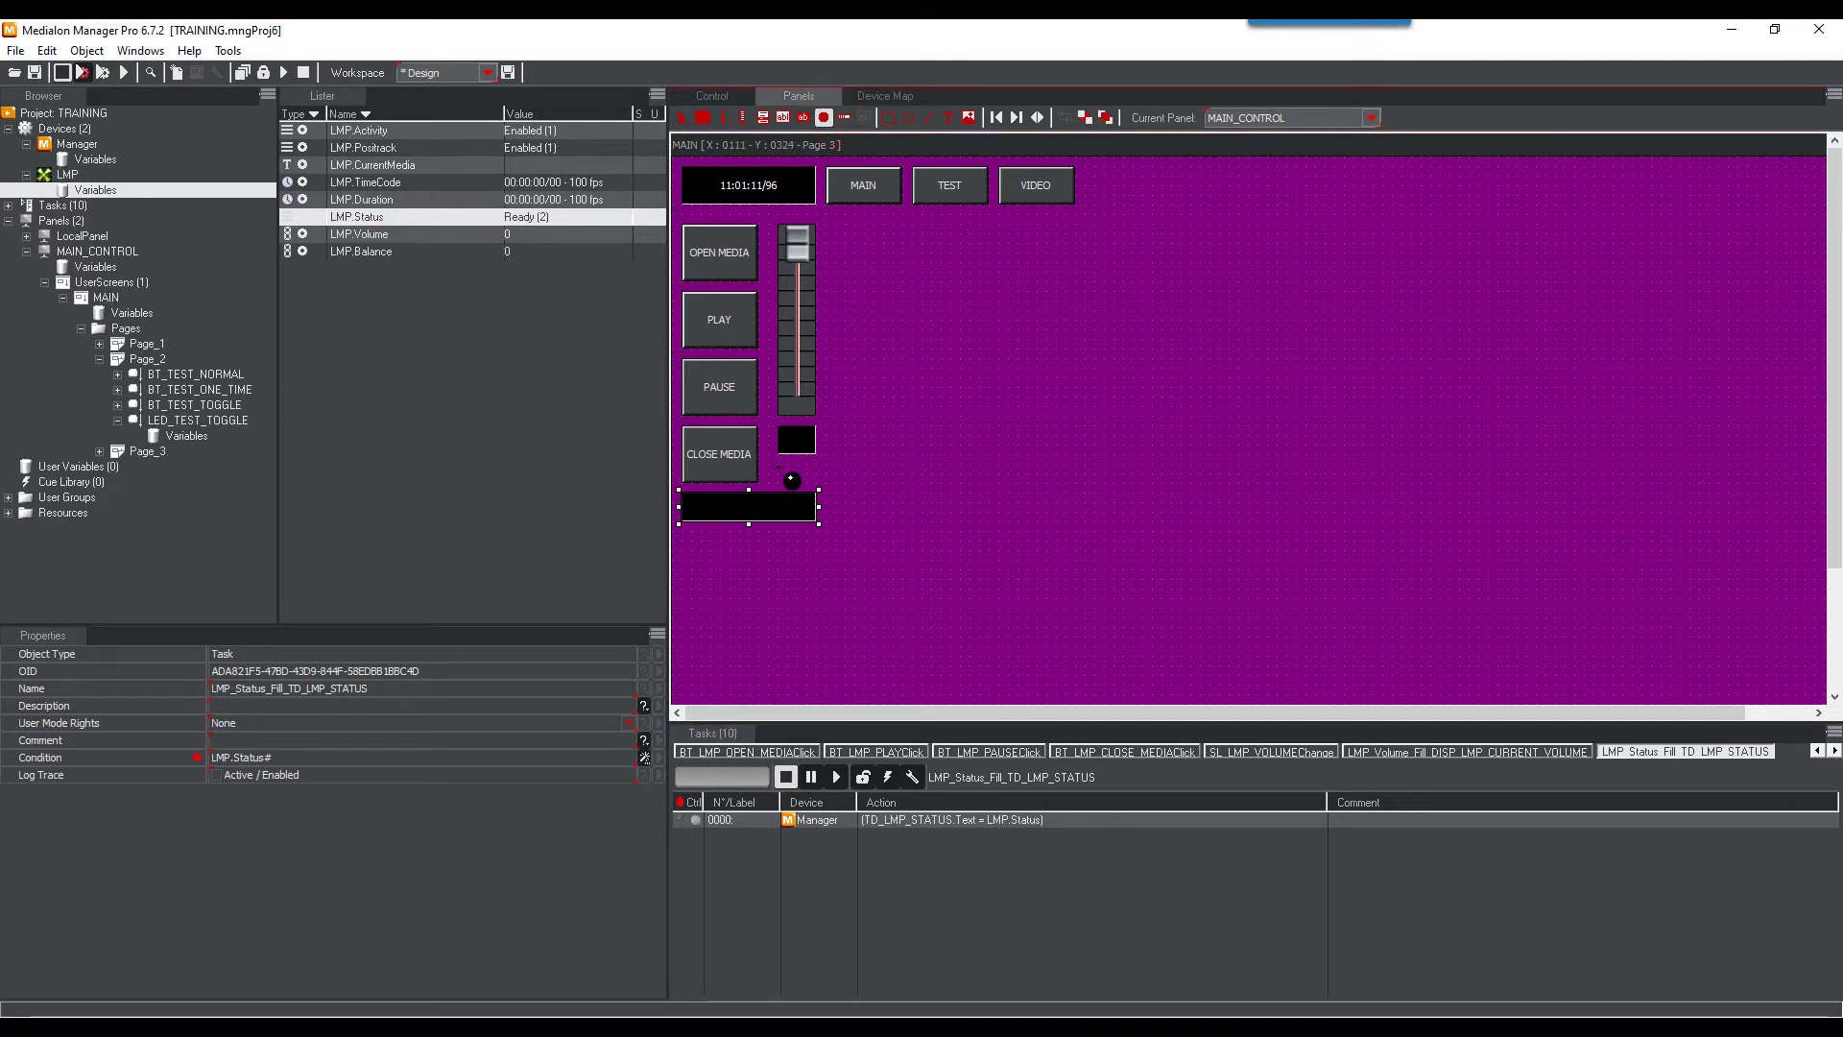
left_click_drag(779, 467, 816, 487)
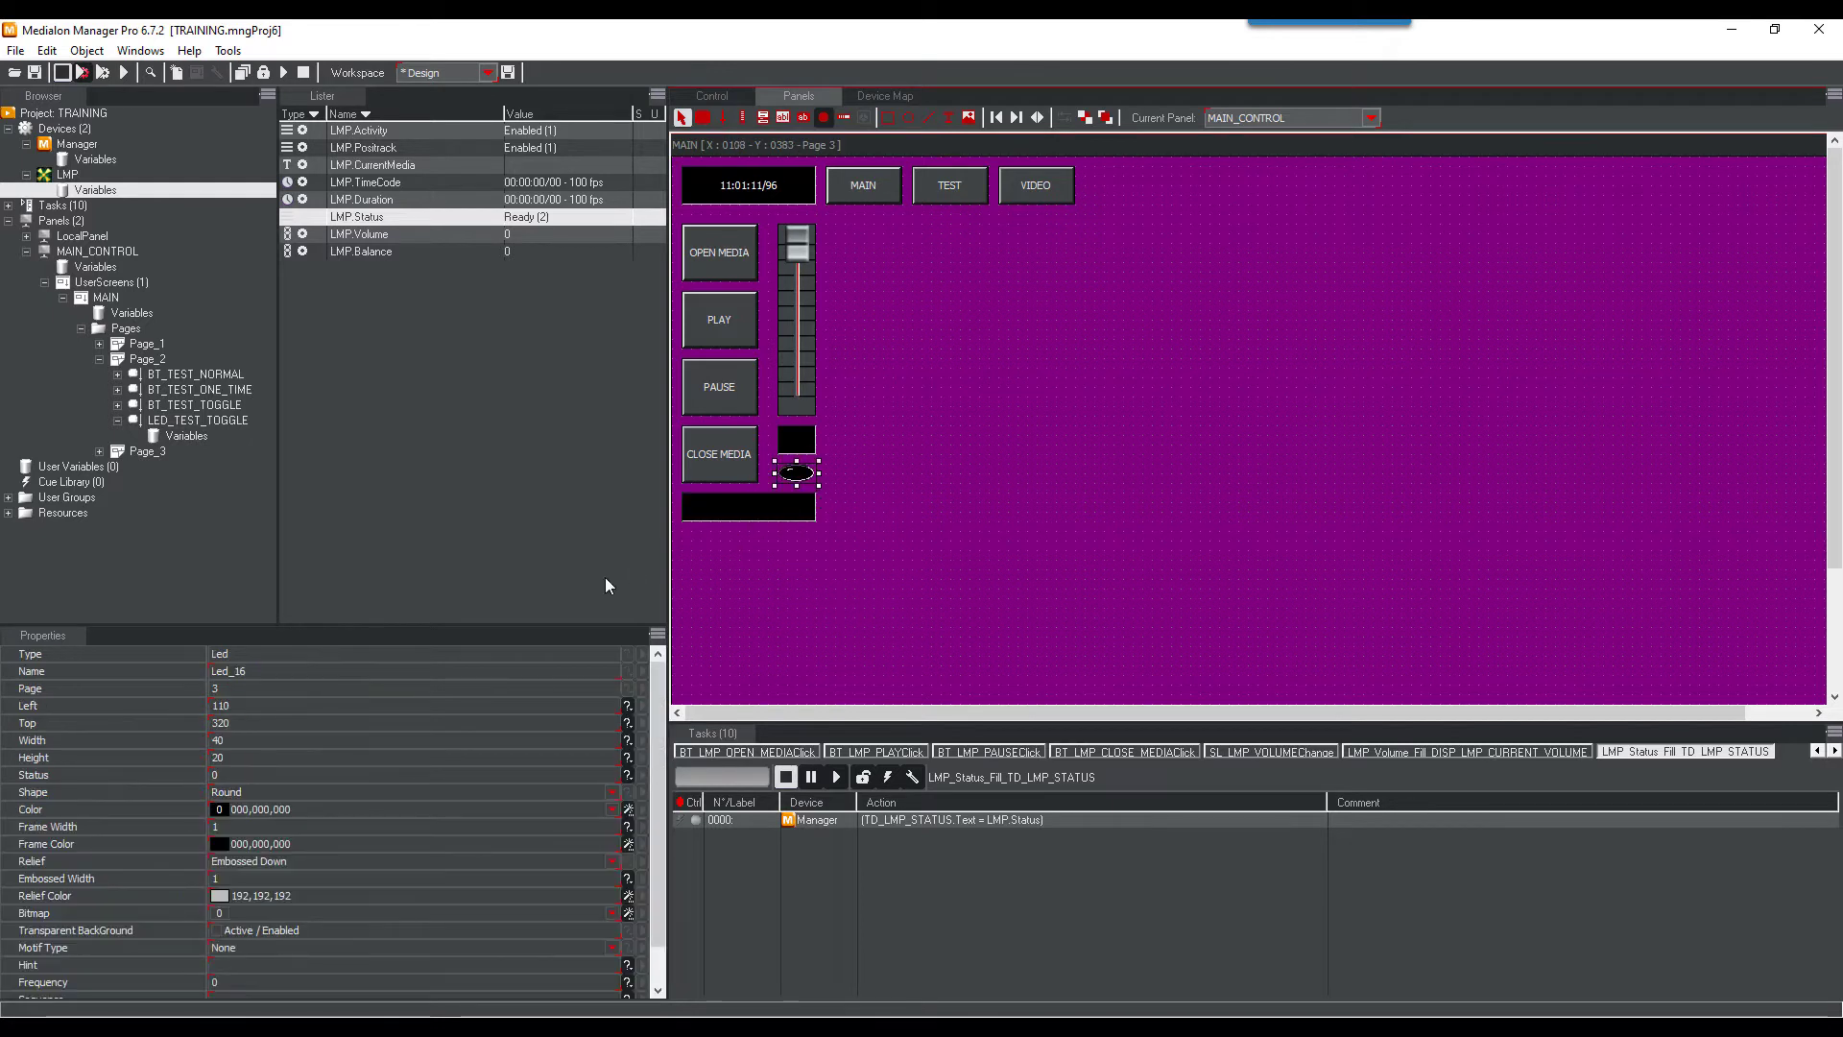
left_click(394, 669)
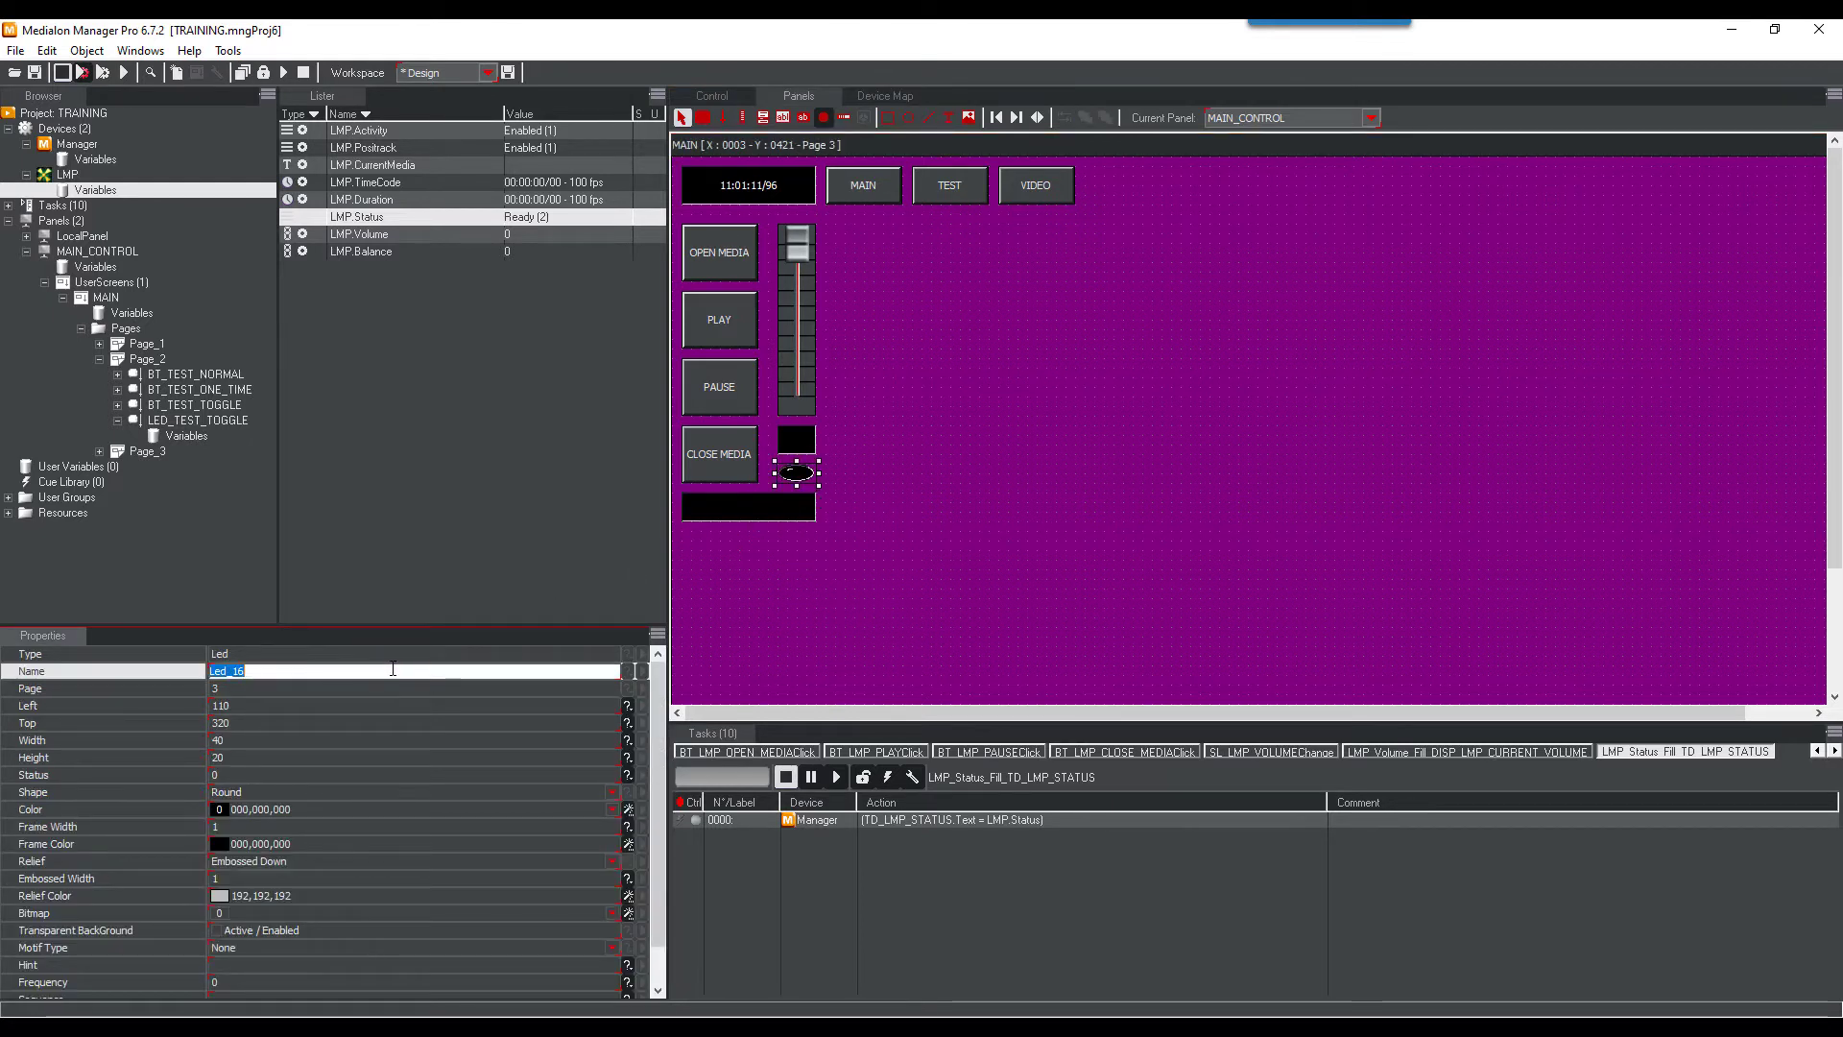
type("LED_LMP_STATUS")
key("Return")
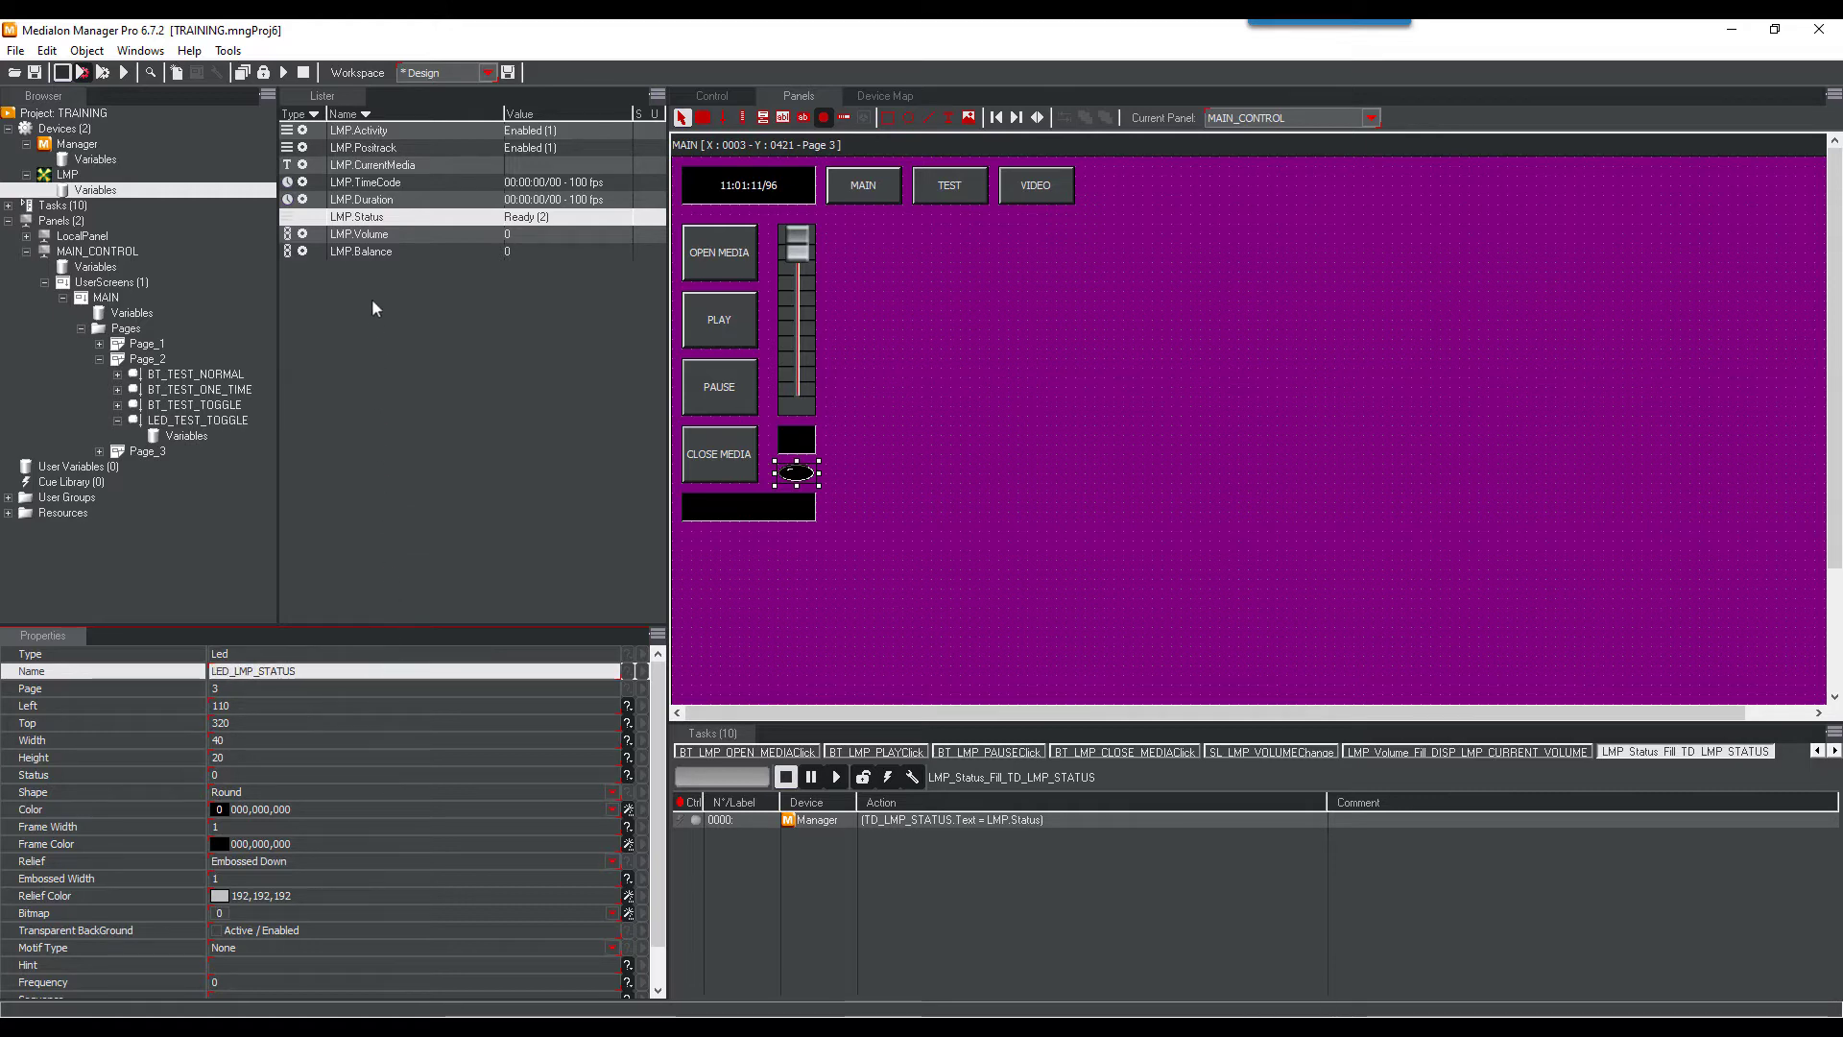
left_click(369, 219)
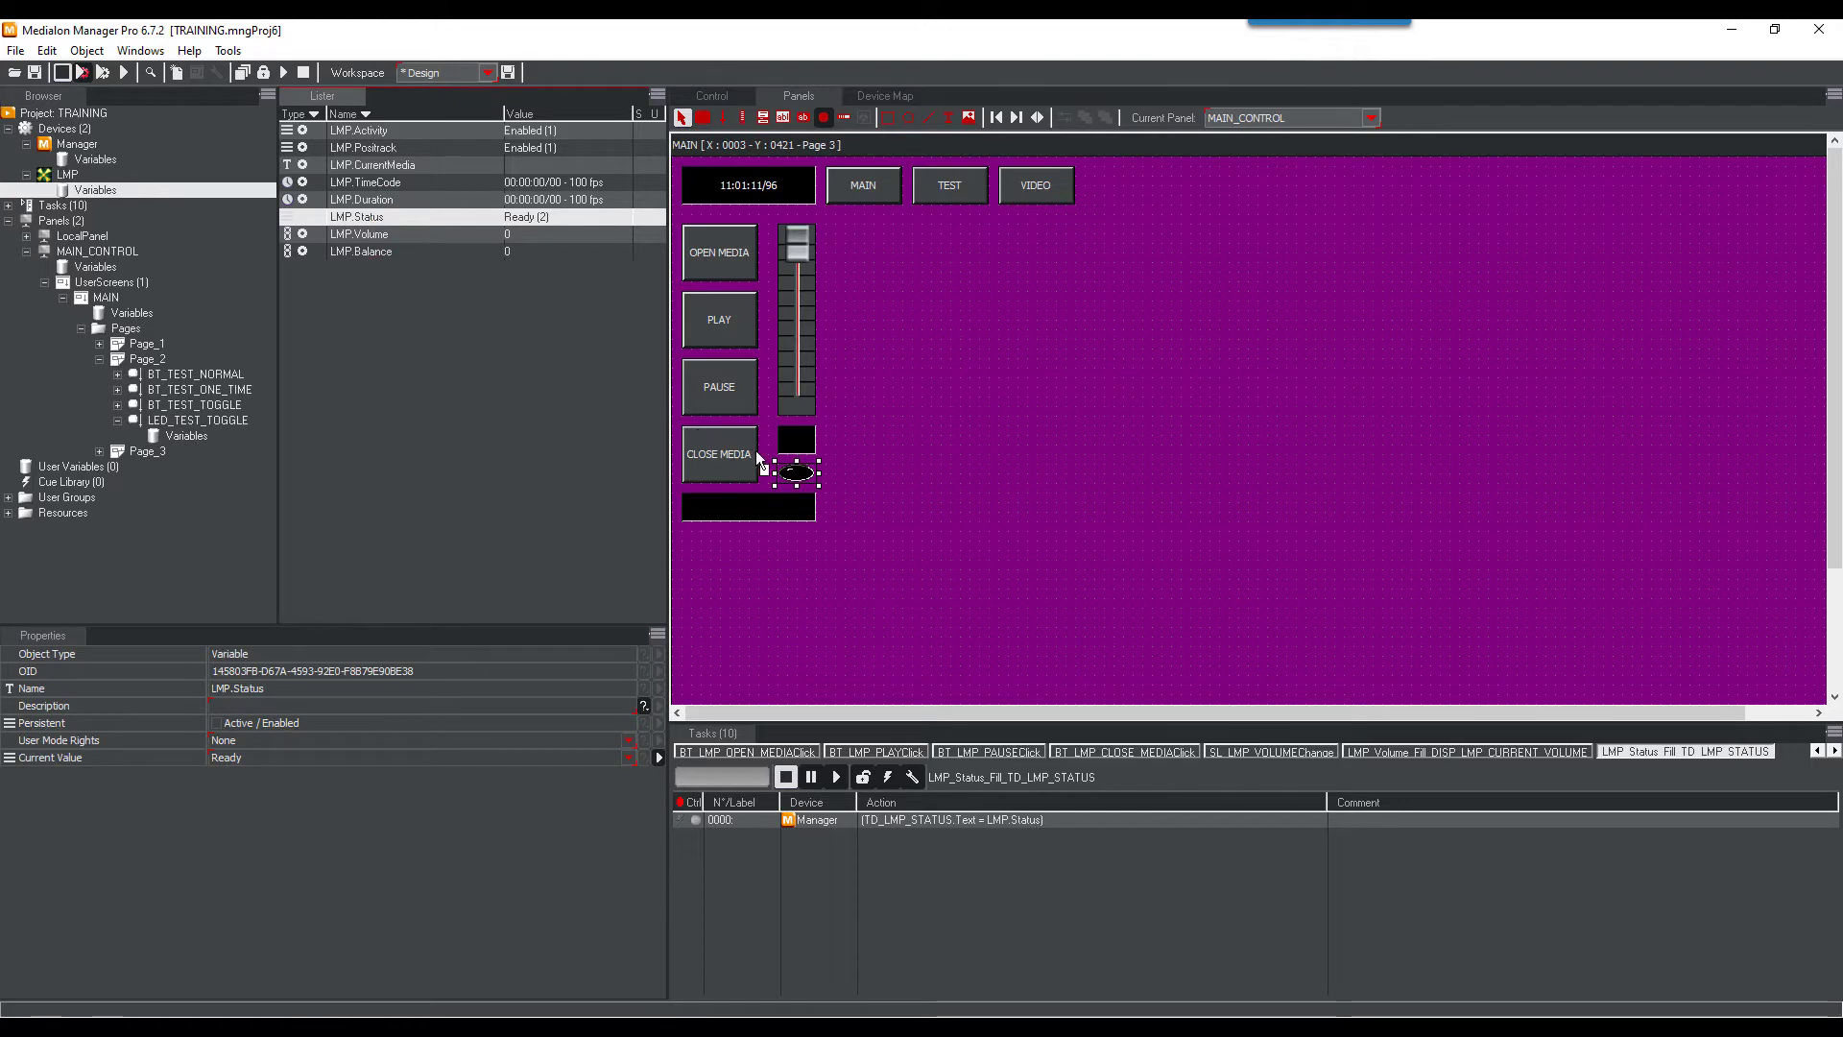
left_click_drag(760, 462, 797, 477)
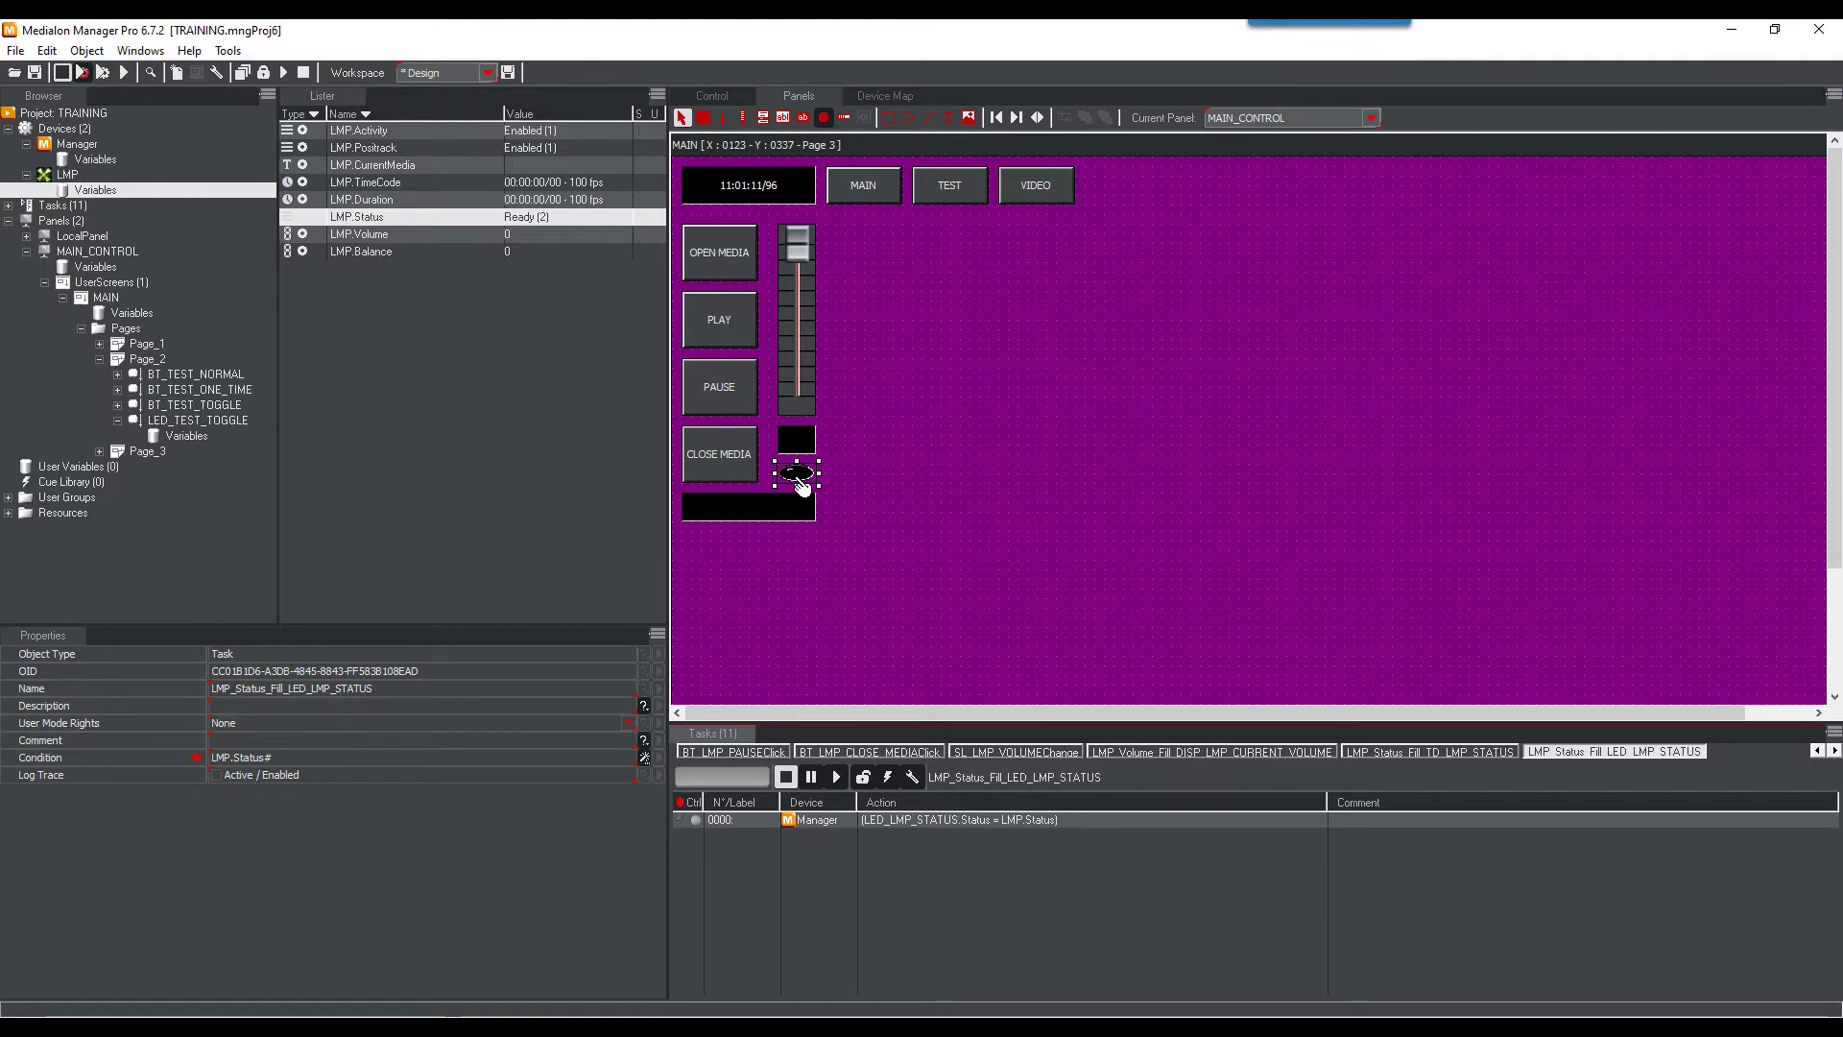
Add a text display named DISP_LMP_TIMECODE, about 140 by 30 at left 10, top 400, and link the LMP.TimeCode variable to it
left_click(805, 118)
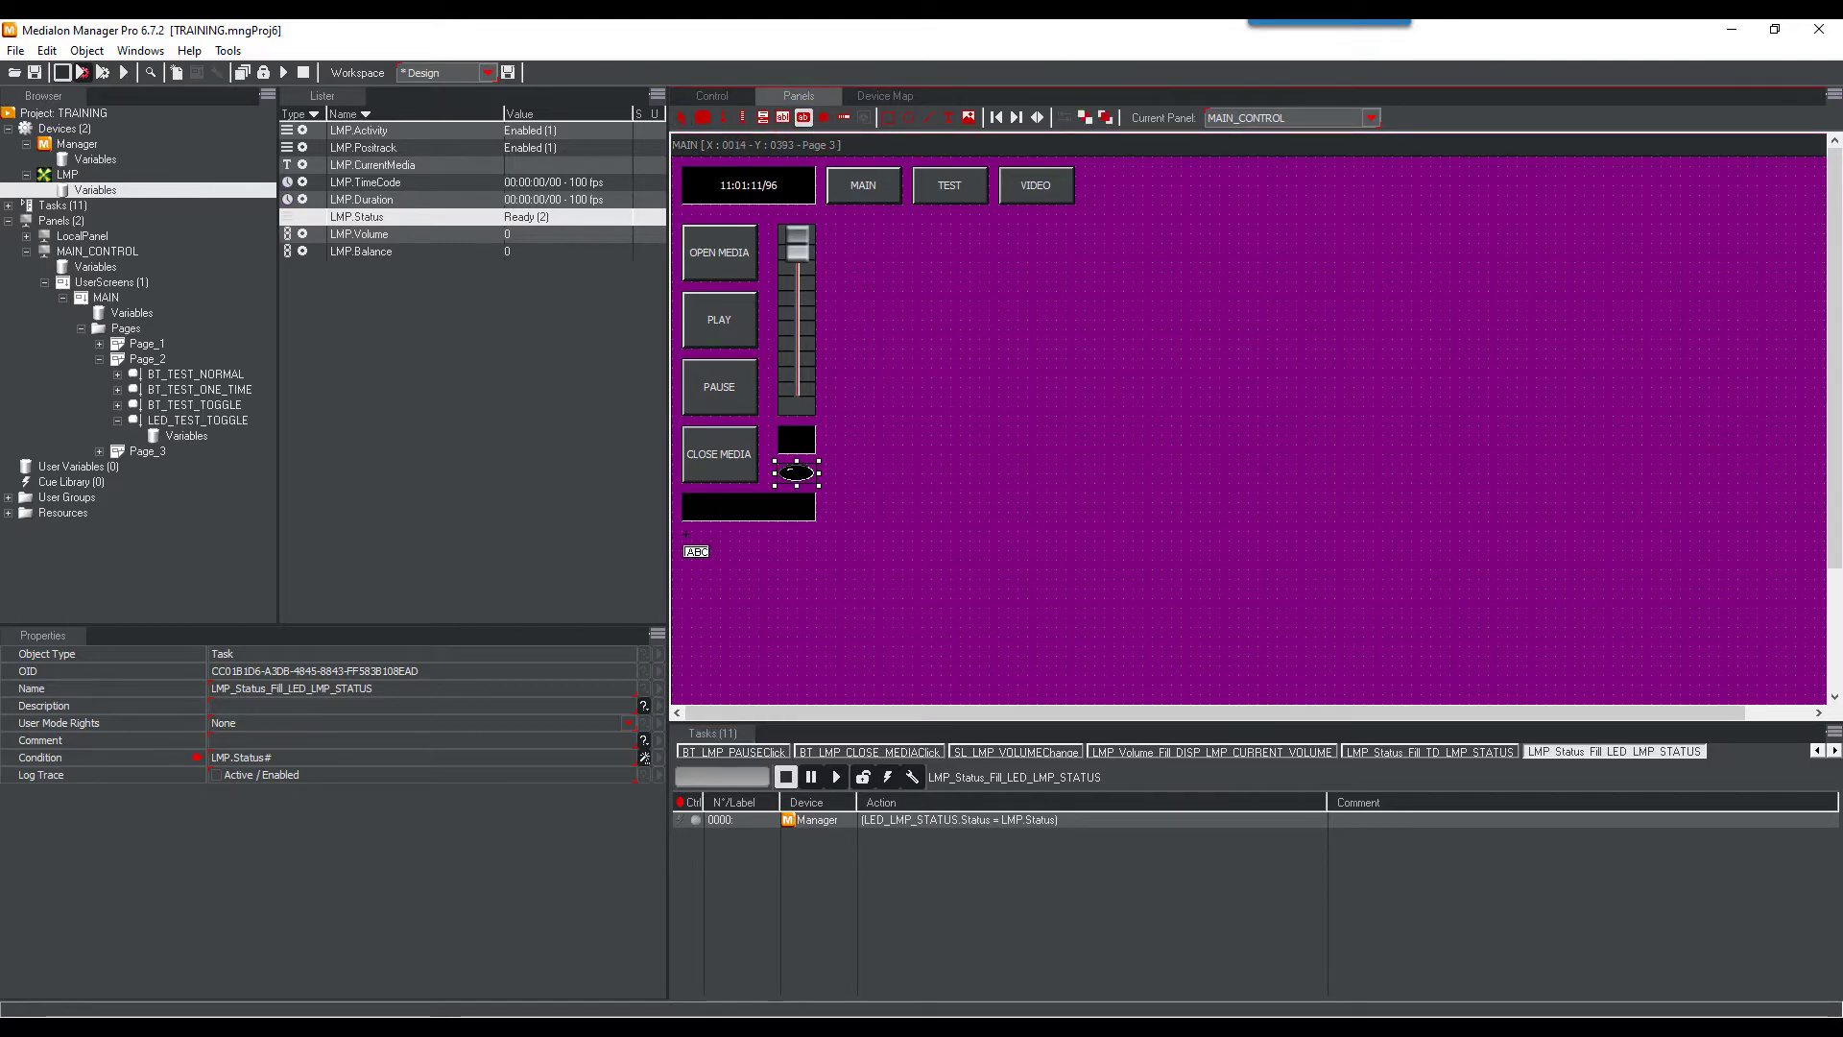
left_click_drag(684, 533, 821, 560)
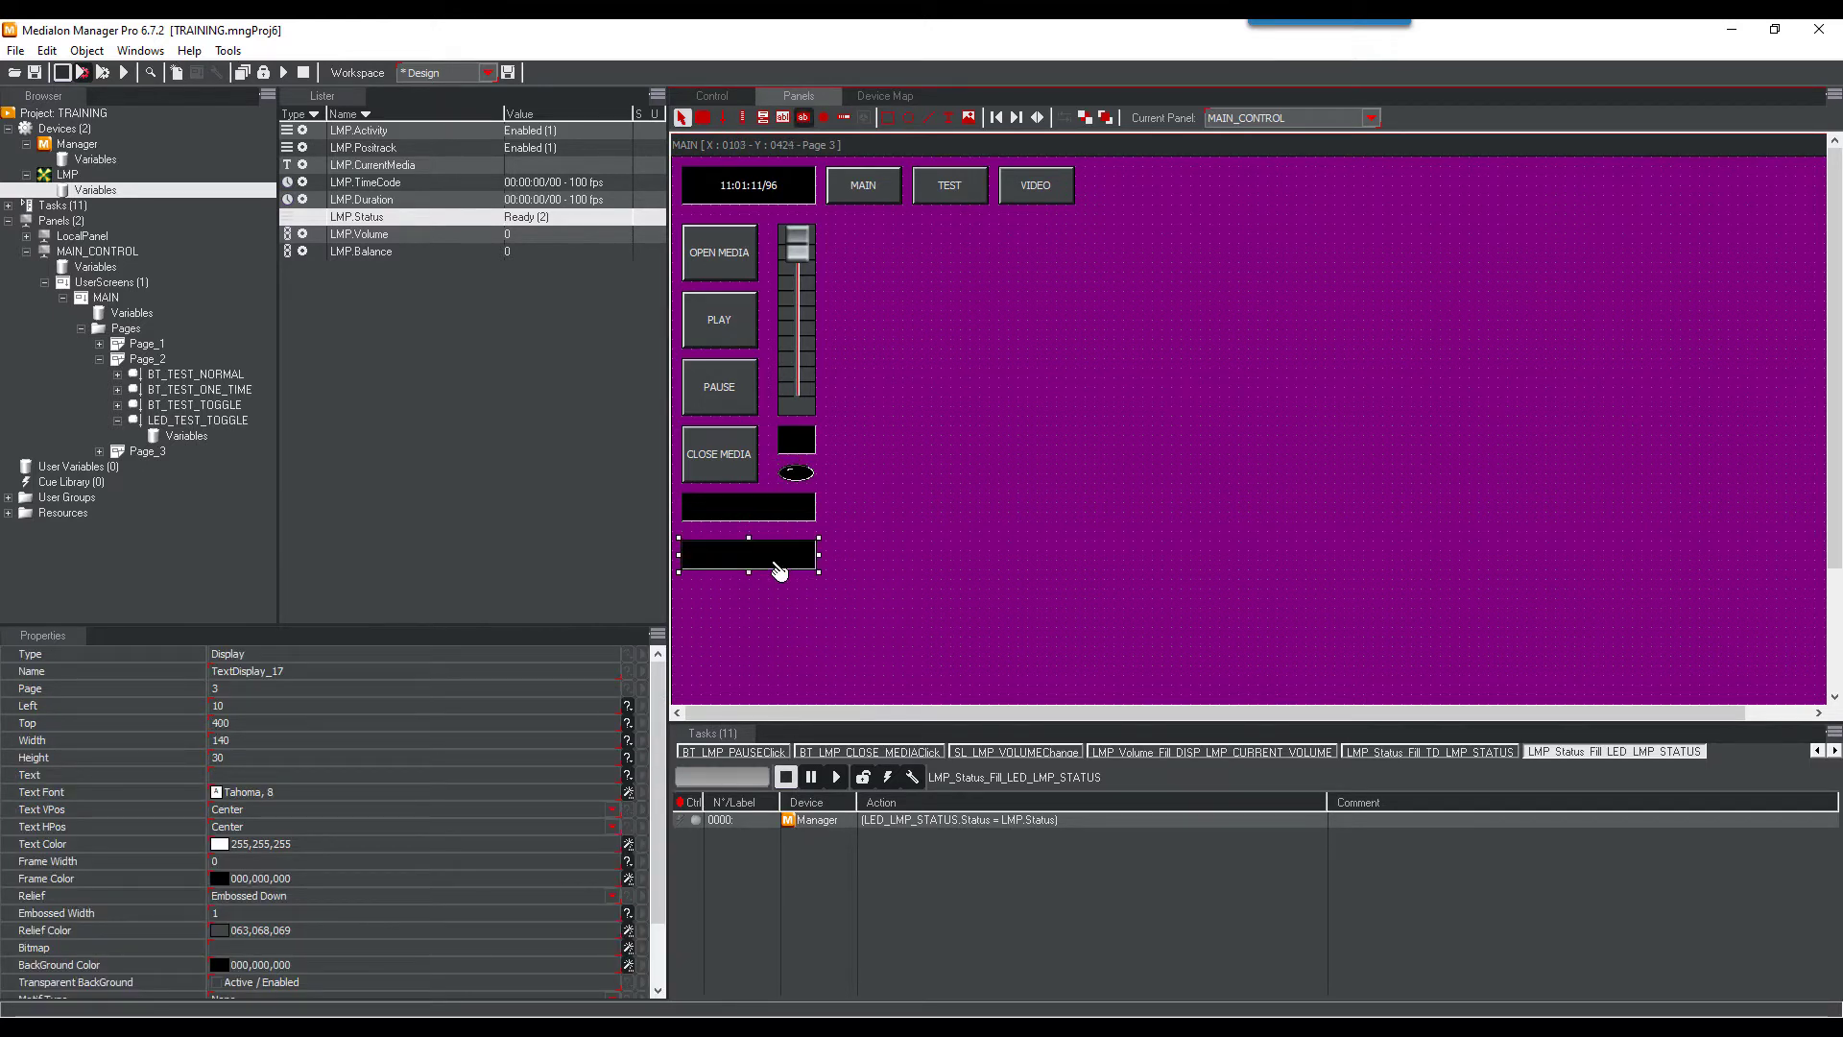
left_click(507, 671)
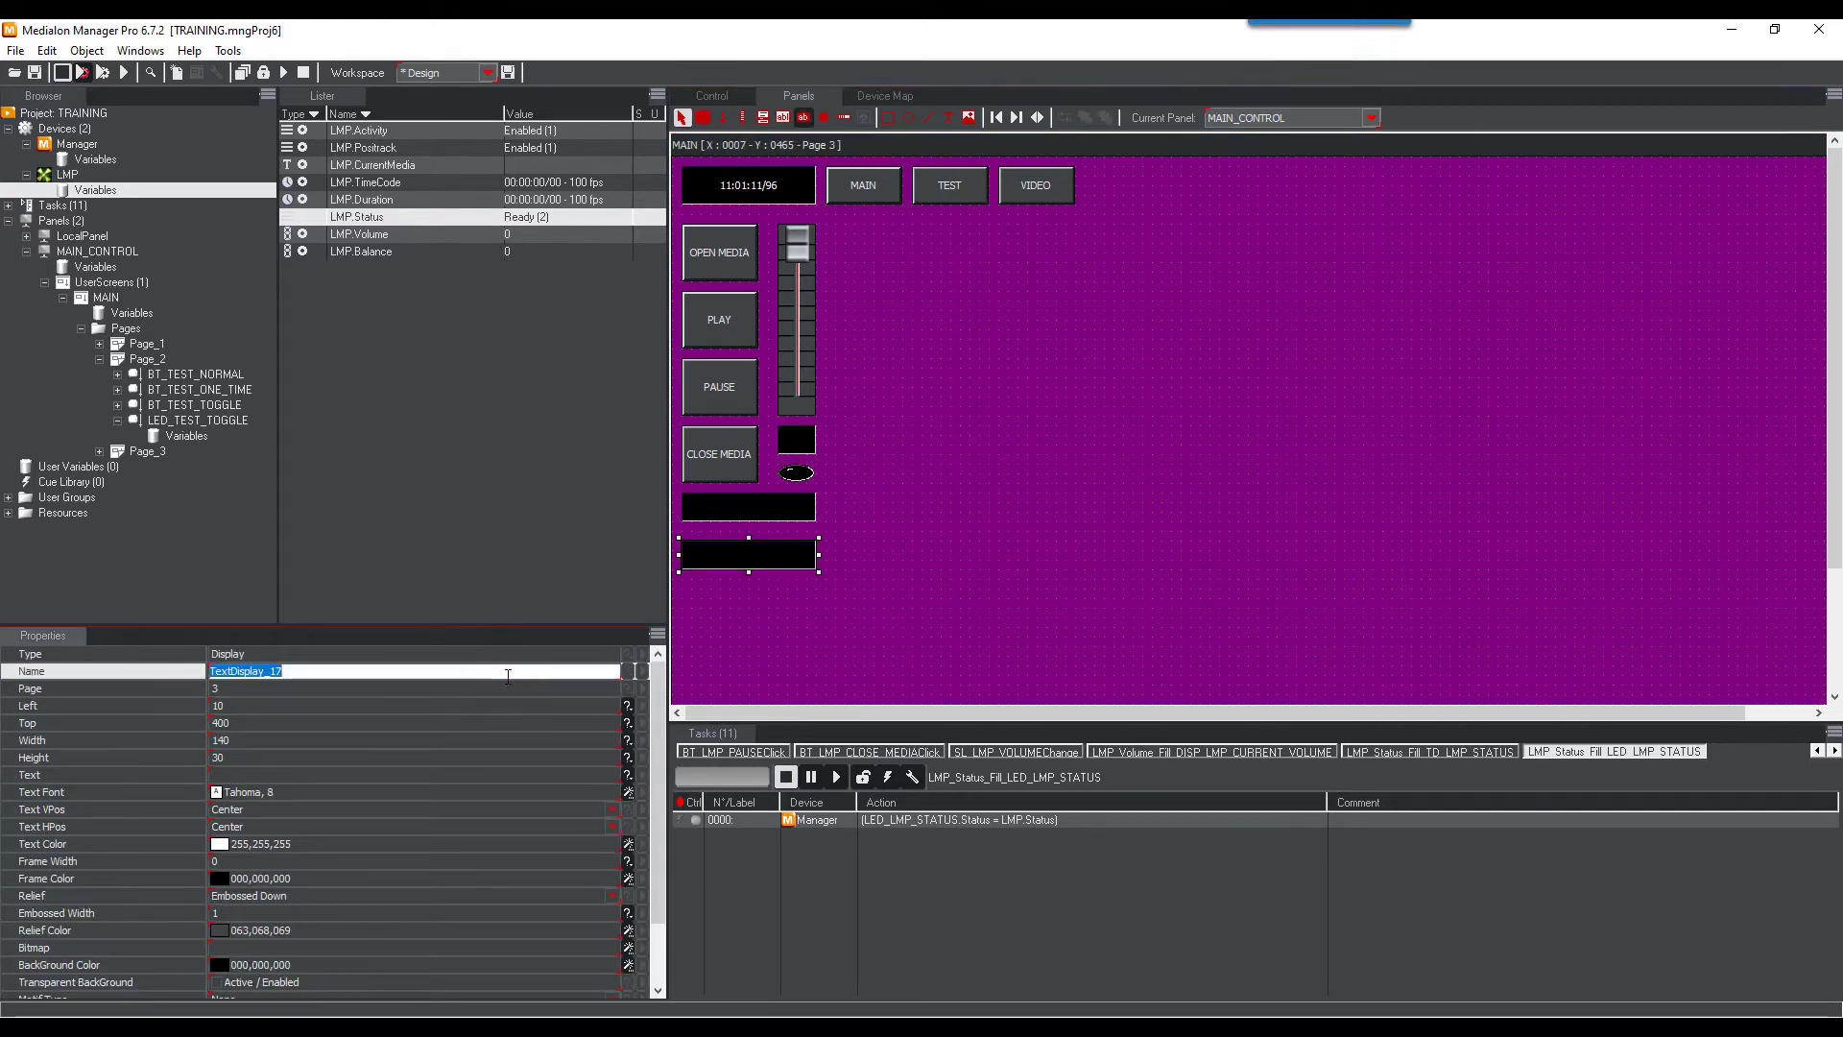
type("DISP_LMP_")
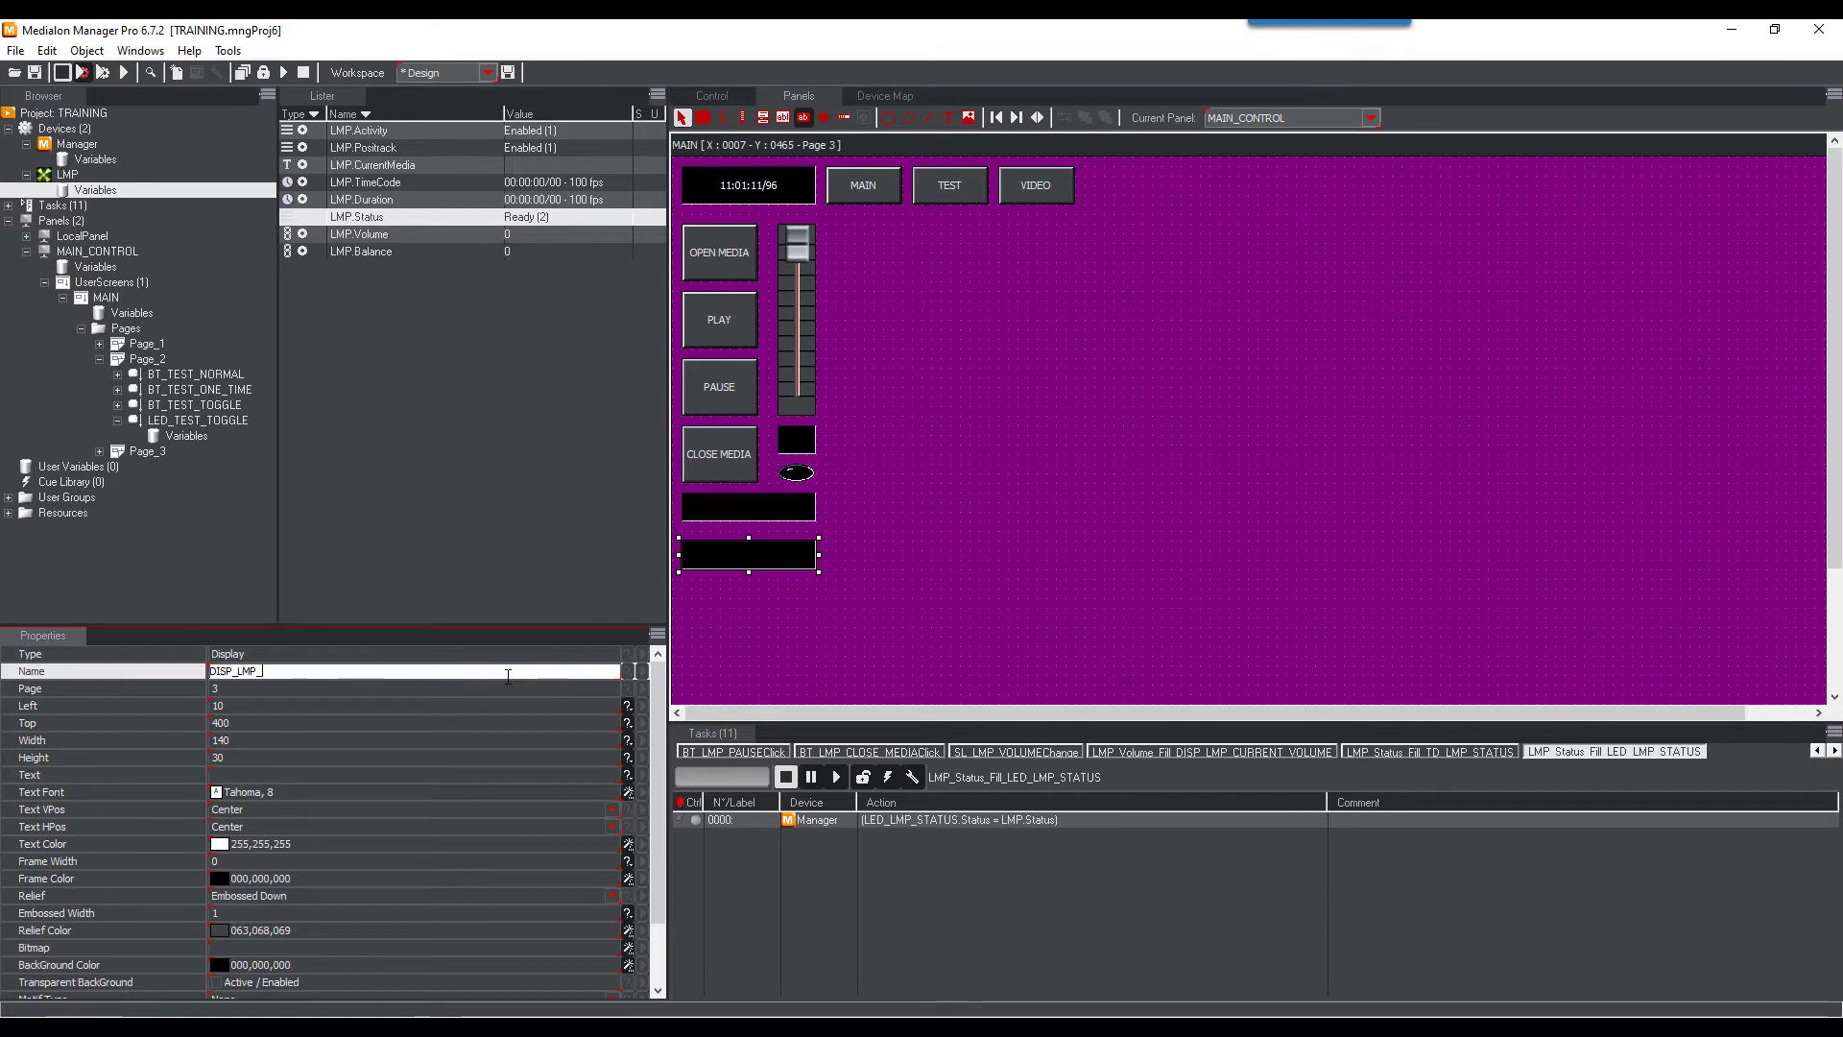
type("TIMECODE")
key("Return")
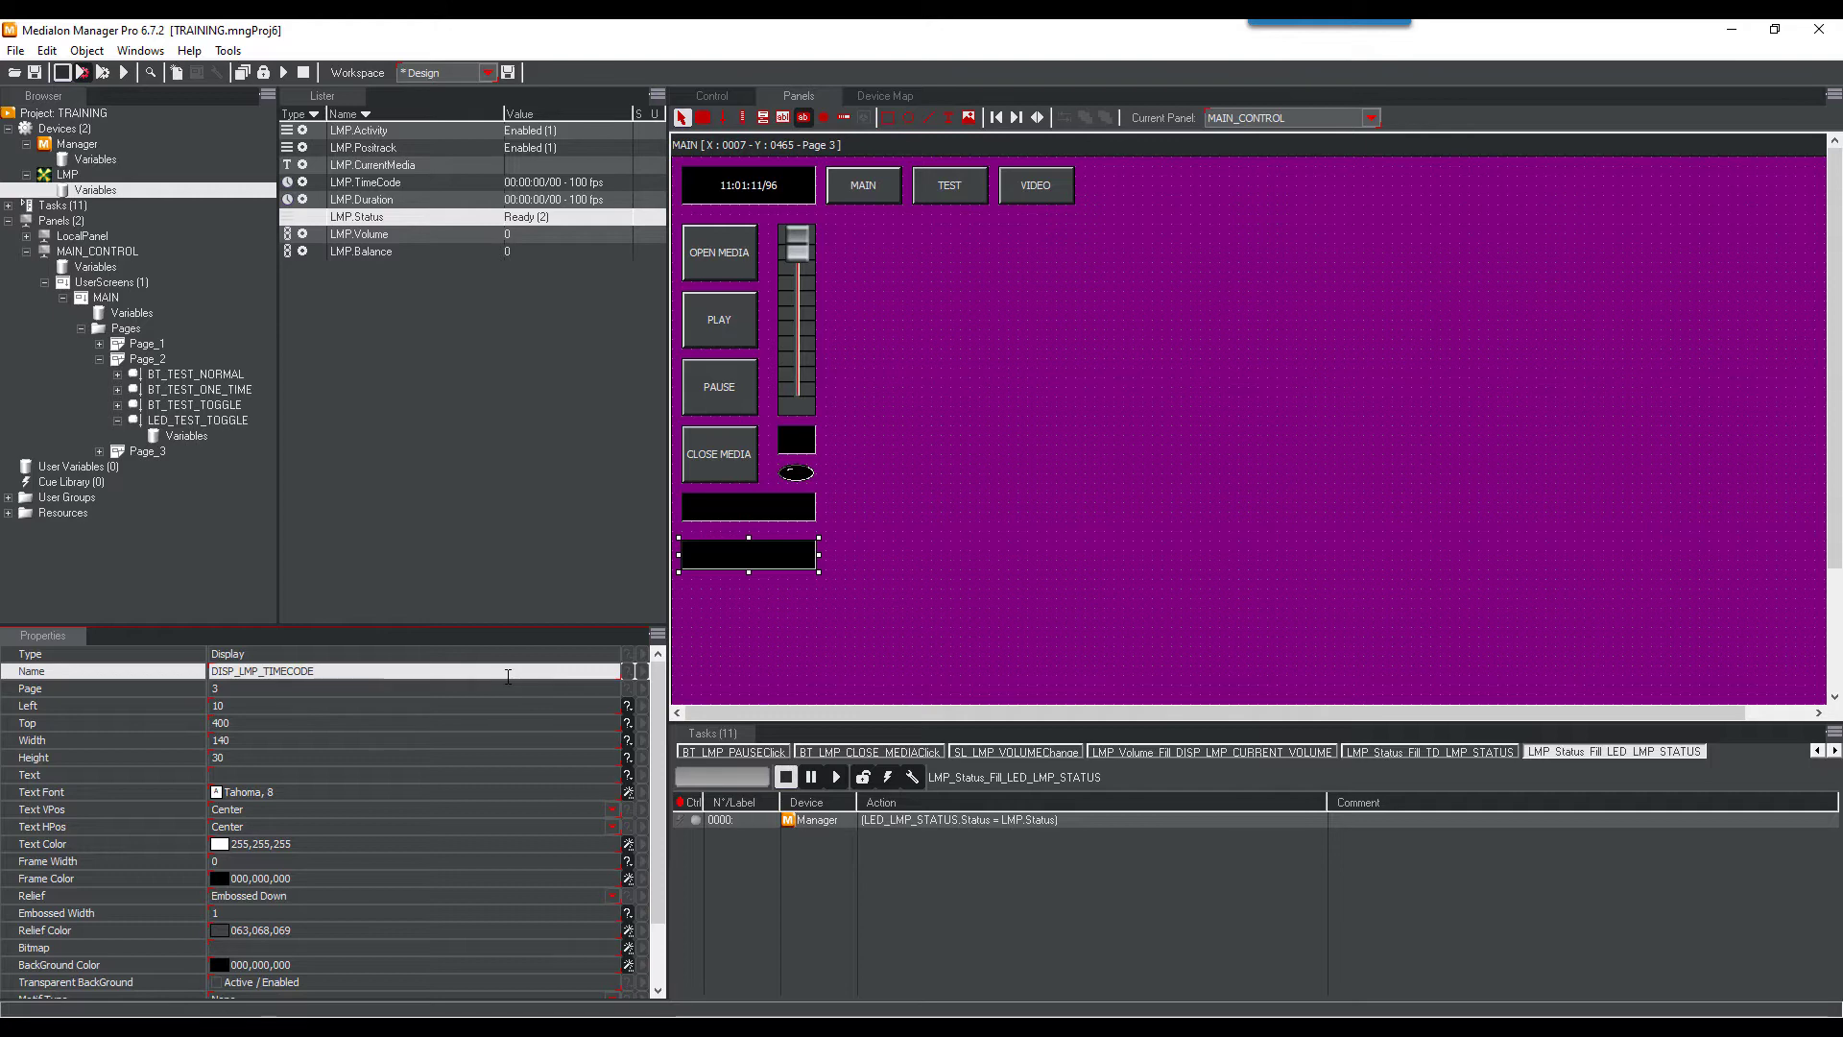
left_click(376, 183)
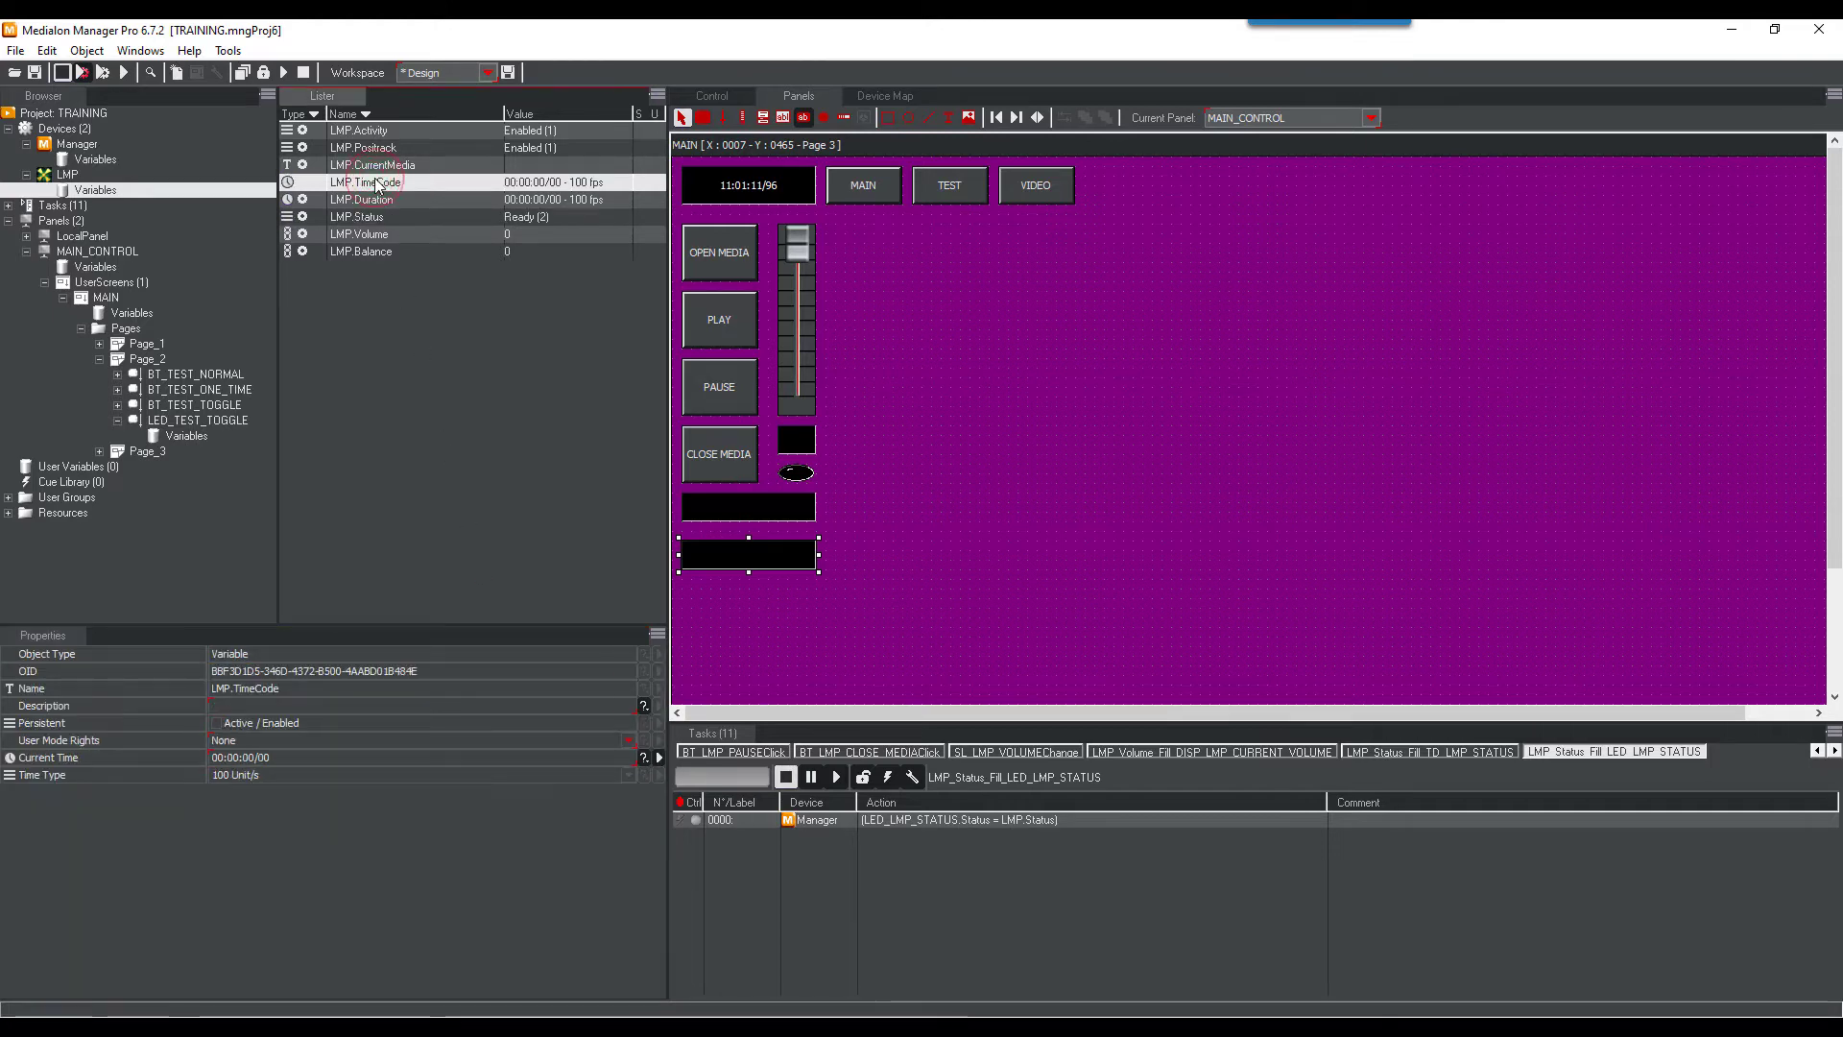
left_click_drag(376, 182, 728, 561)
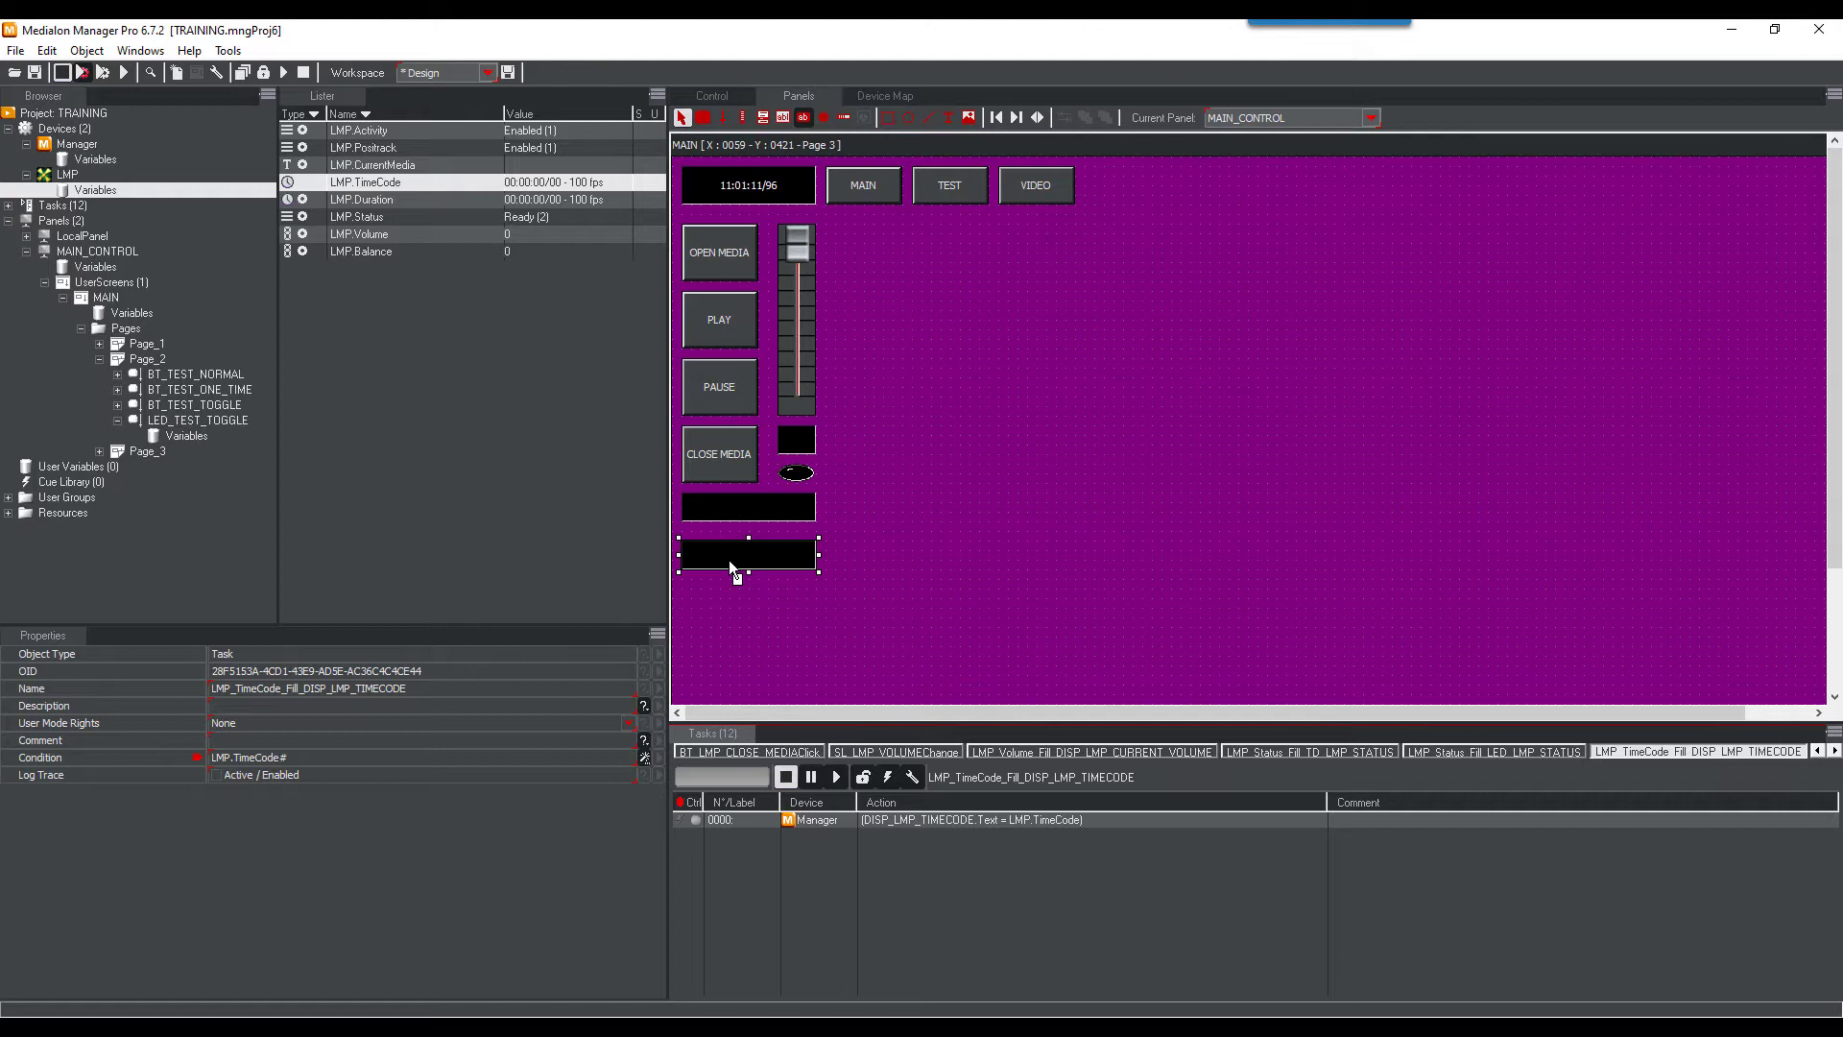
Draw a text display about 140 by 30 at left 10, top 450 and name it DISP_LMP_TIME_REMAINING
left_click(803, 119)
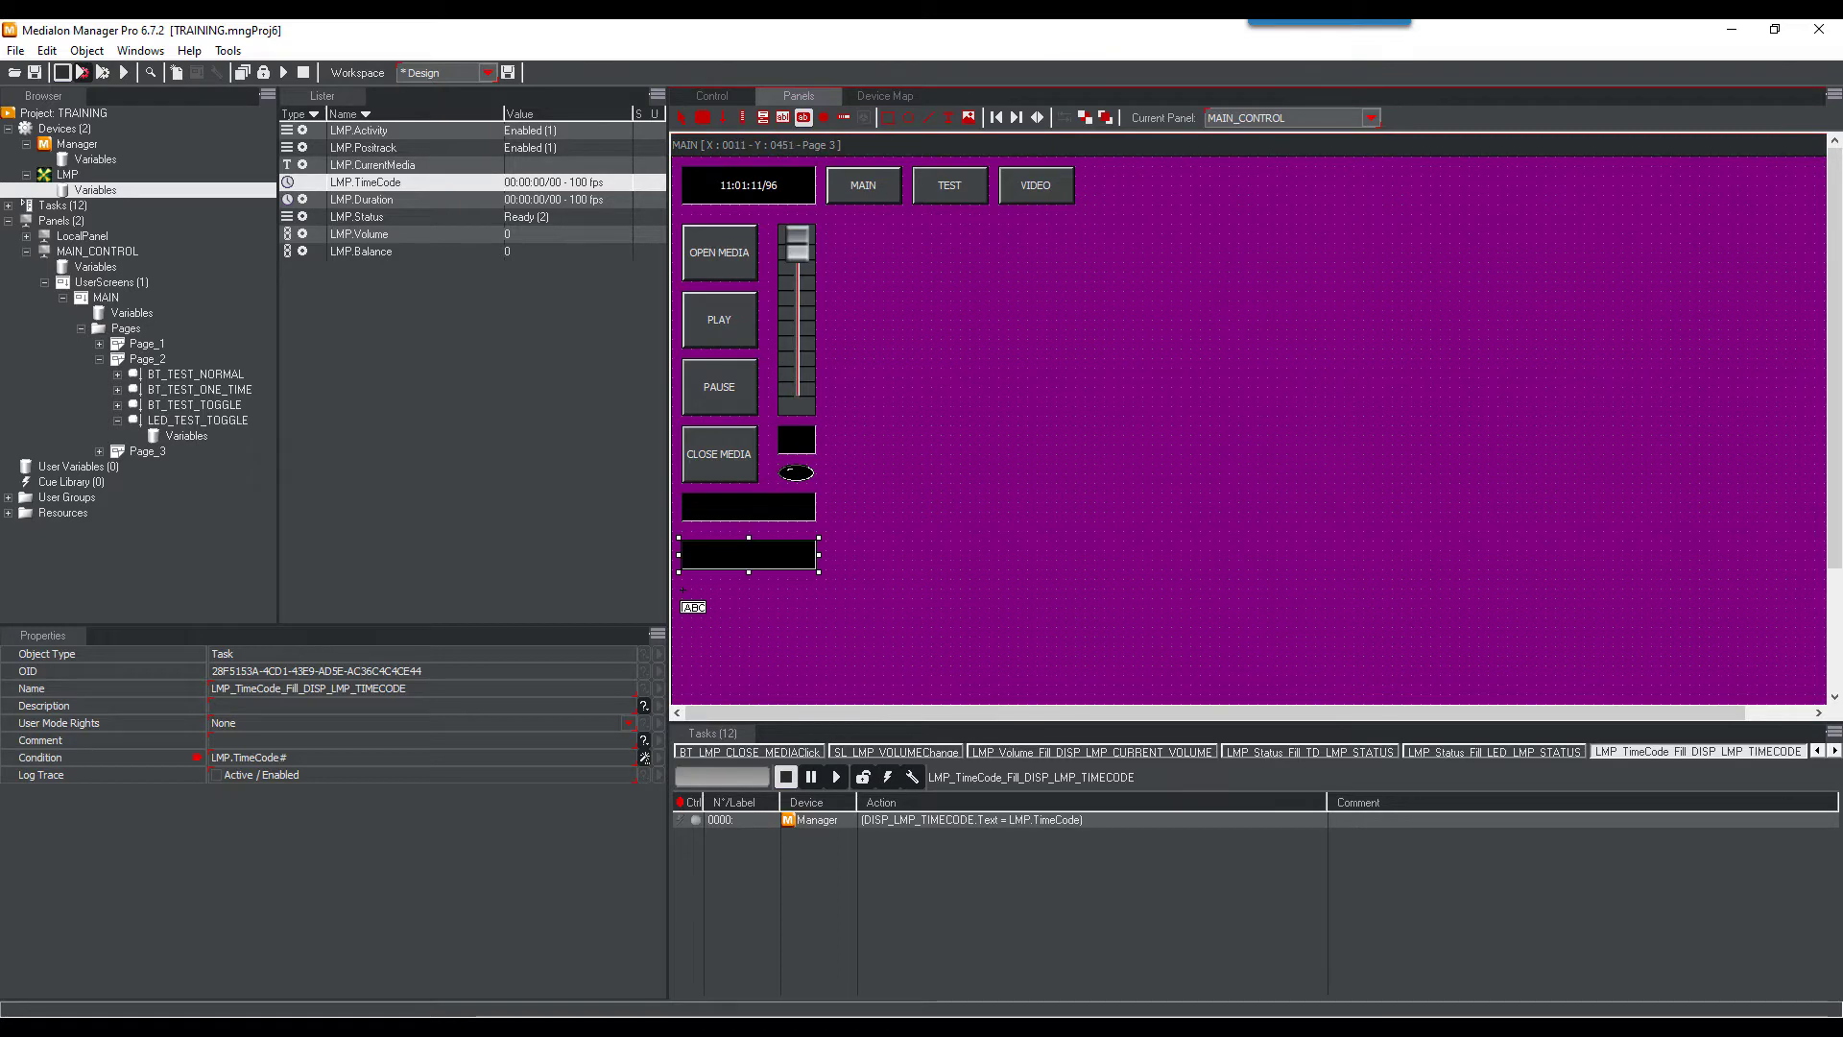
left_click_drag(681, 592, 818, 619)
left_click(502, 669)
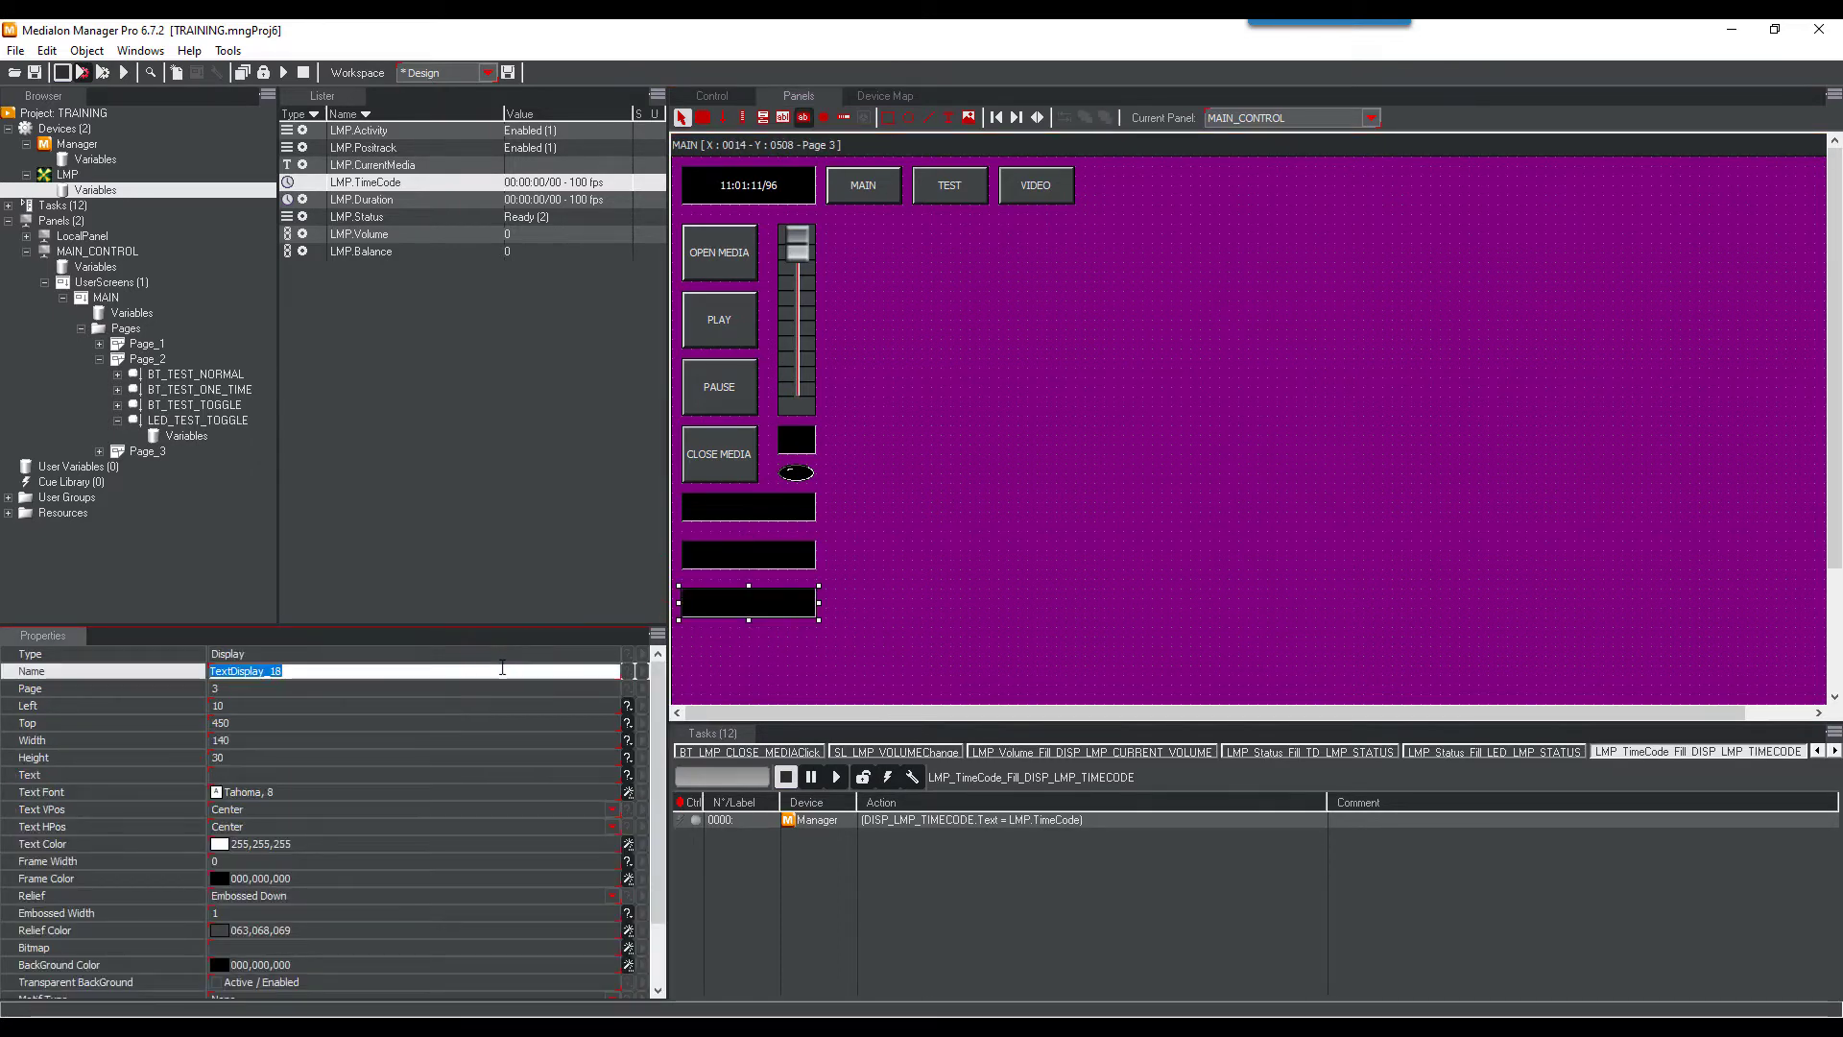
type("DISP_")
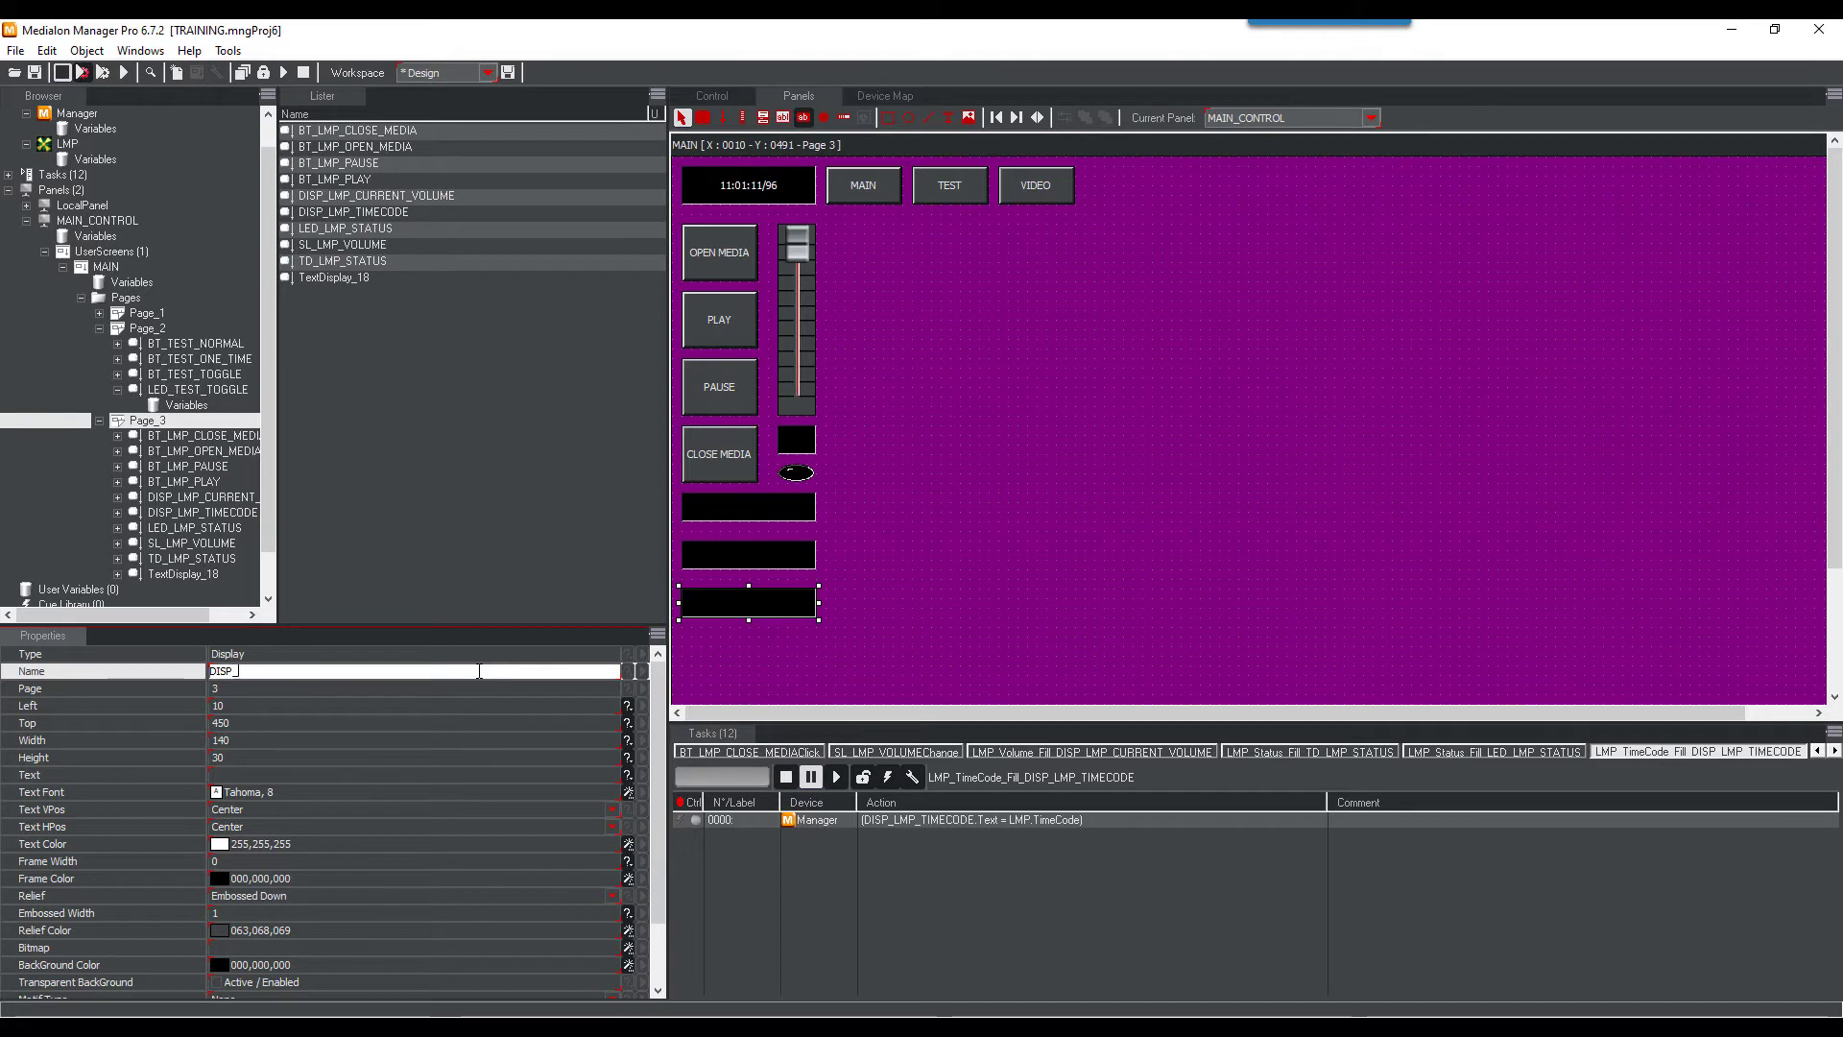
type("LMP_TIME_REMAINING")
key("Return")
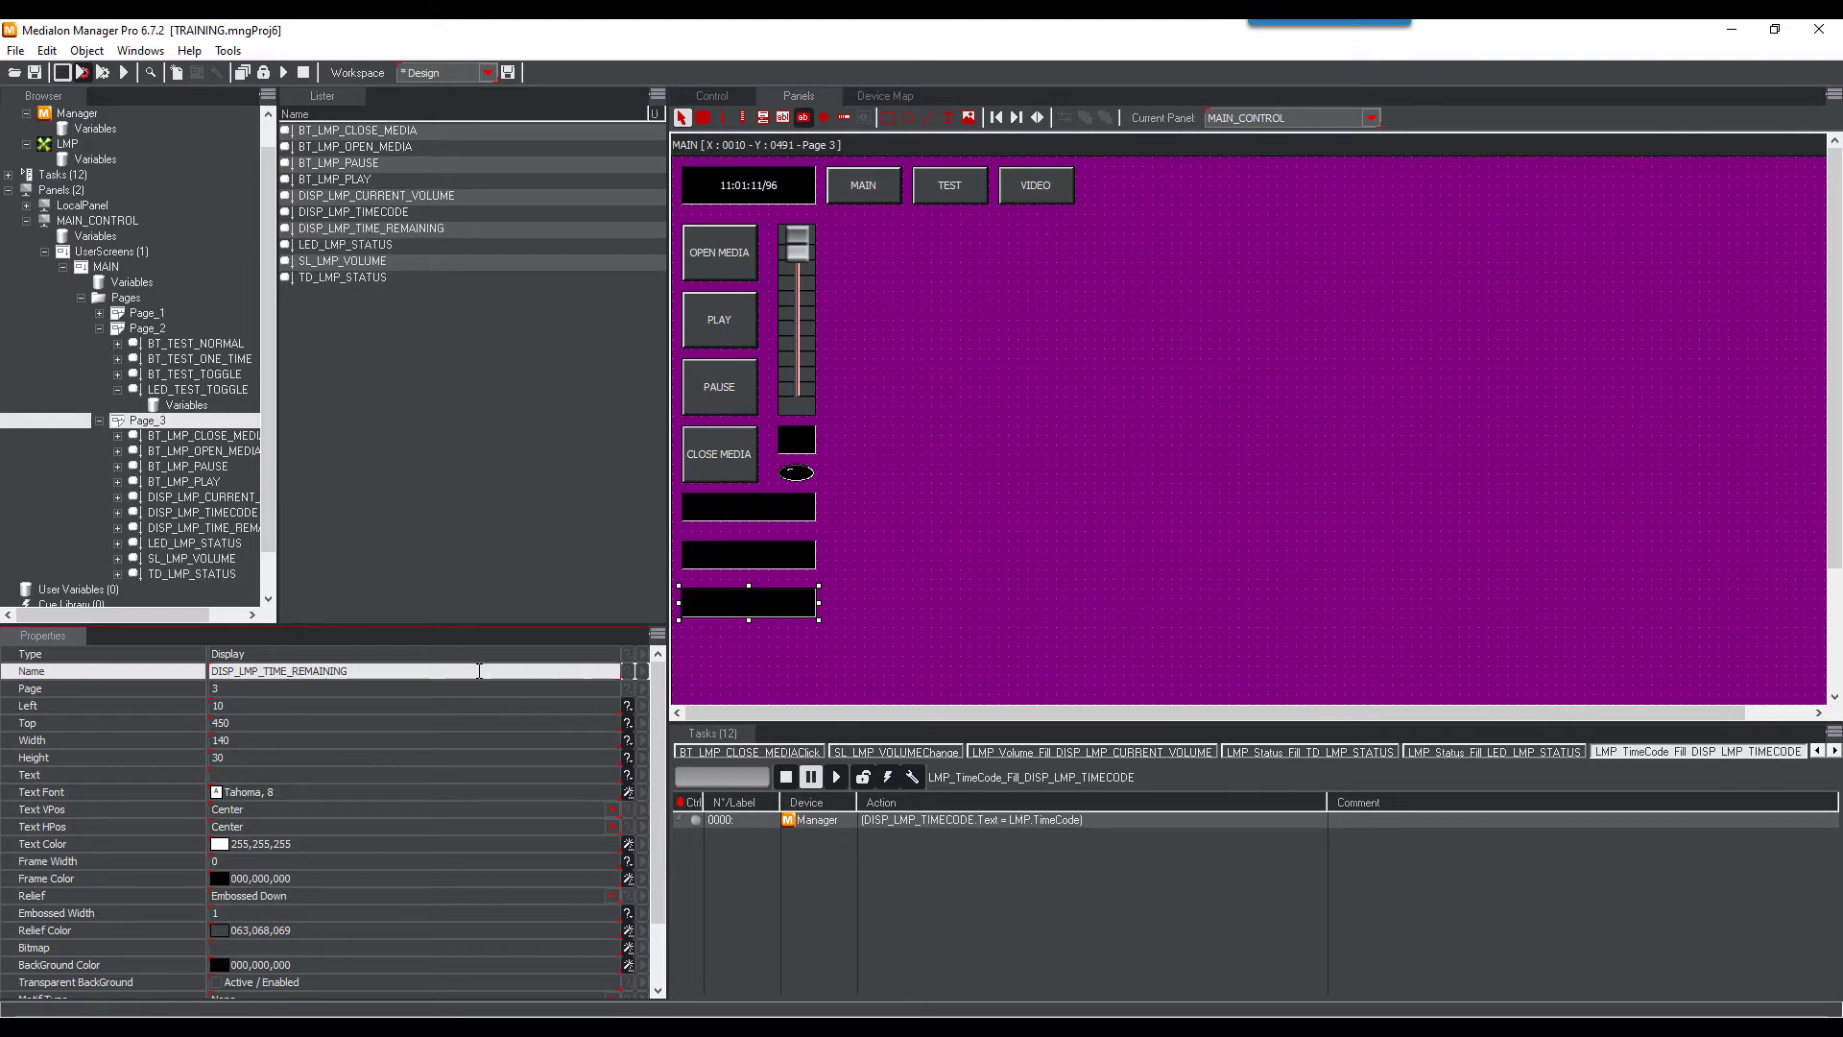
Add a cue for the DISP_LMP_TIME_REMAINING.Text variable to the LMP_TimeCode_Fill_DISP_LMP_TIMECODE task
left_click(716, 611)
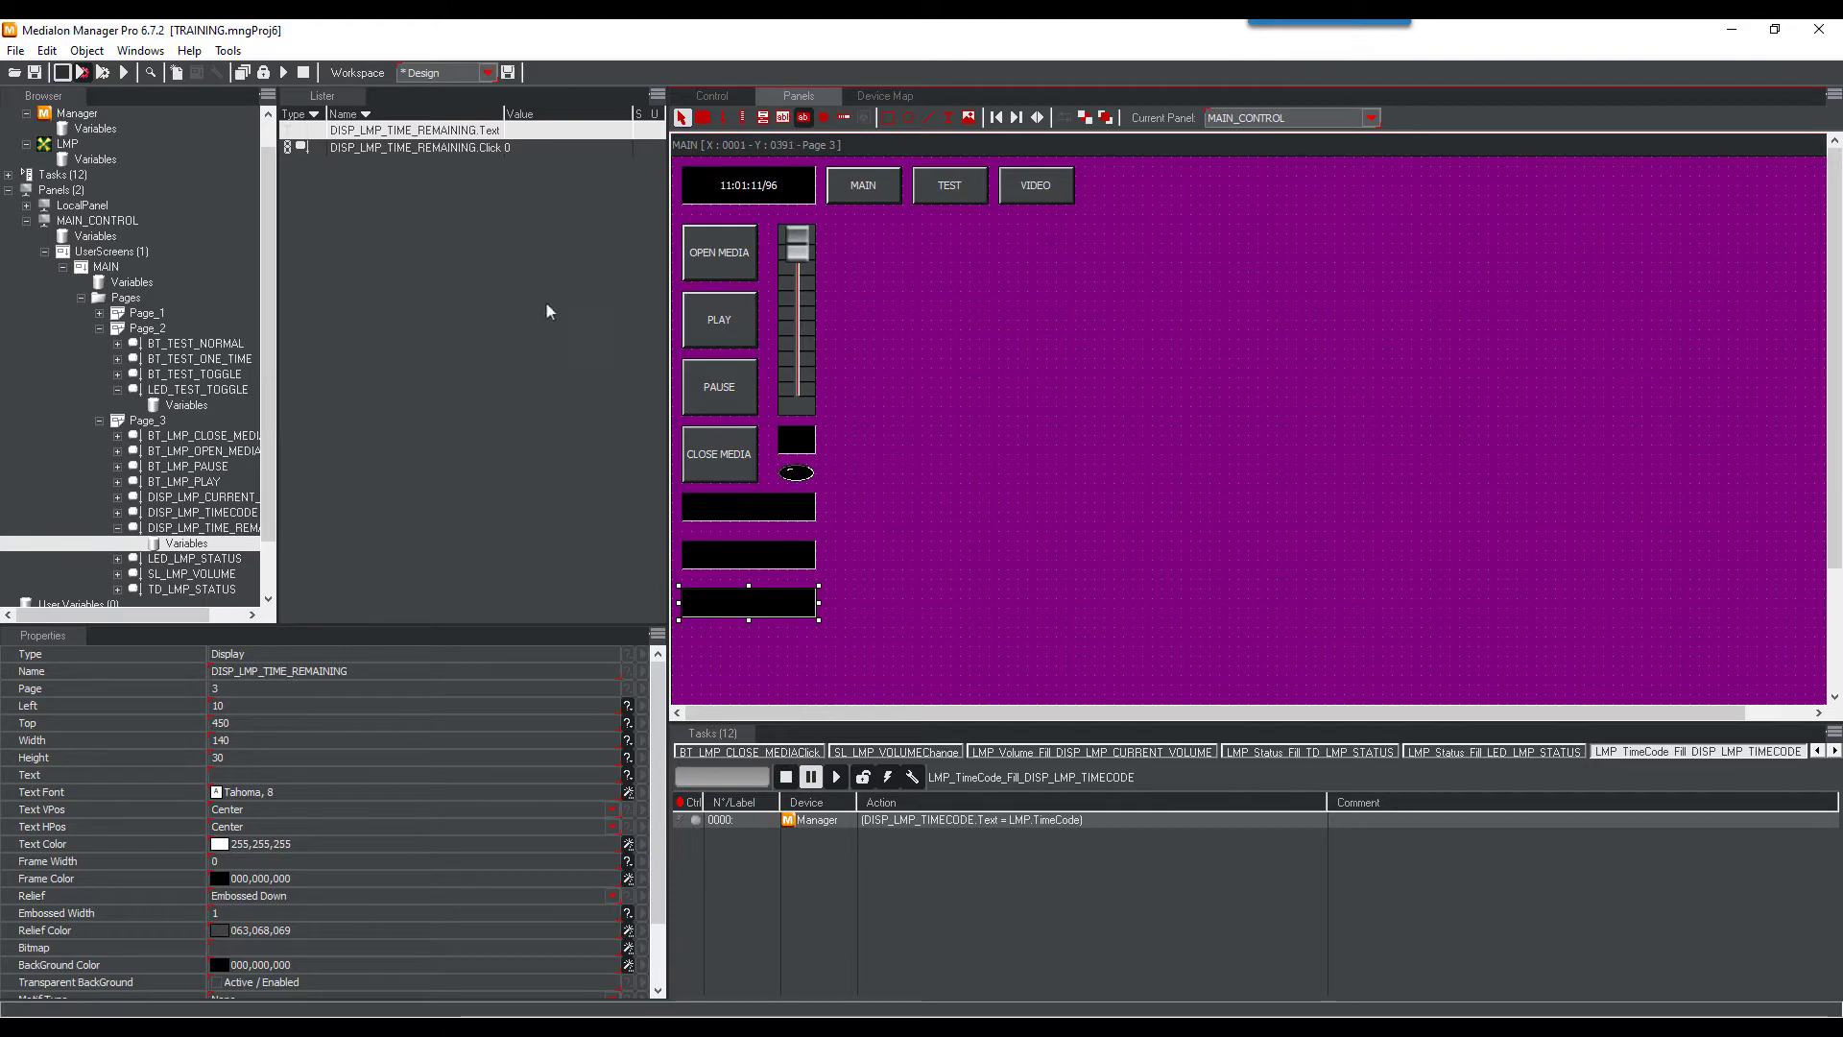
left_click(447, 131)
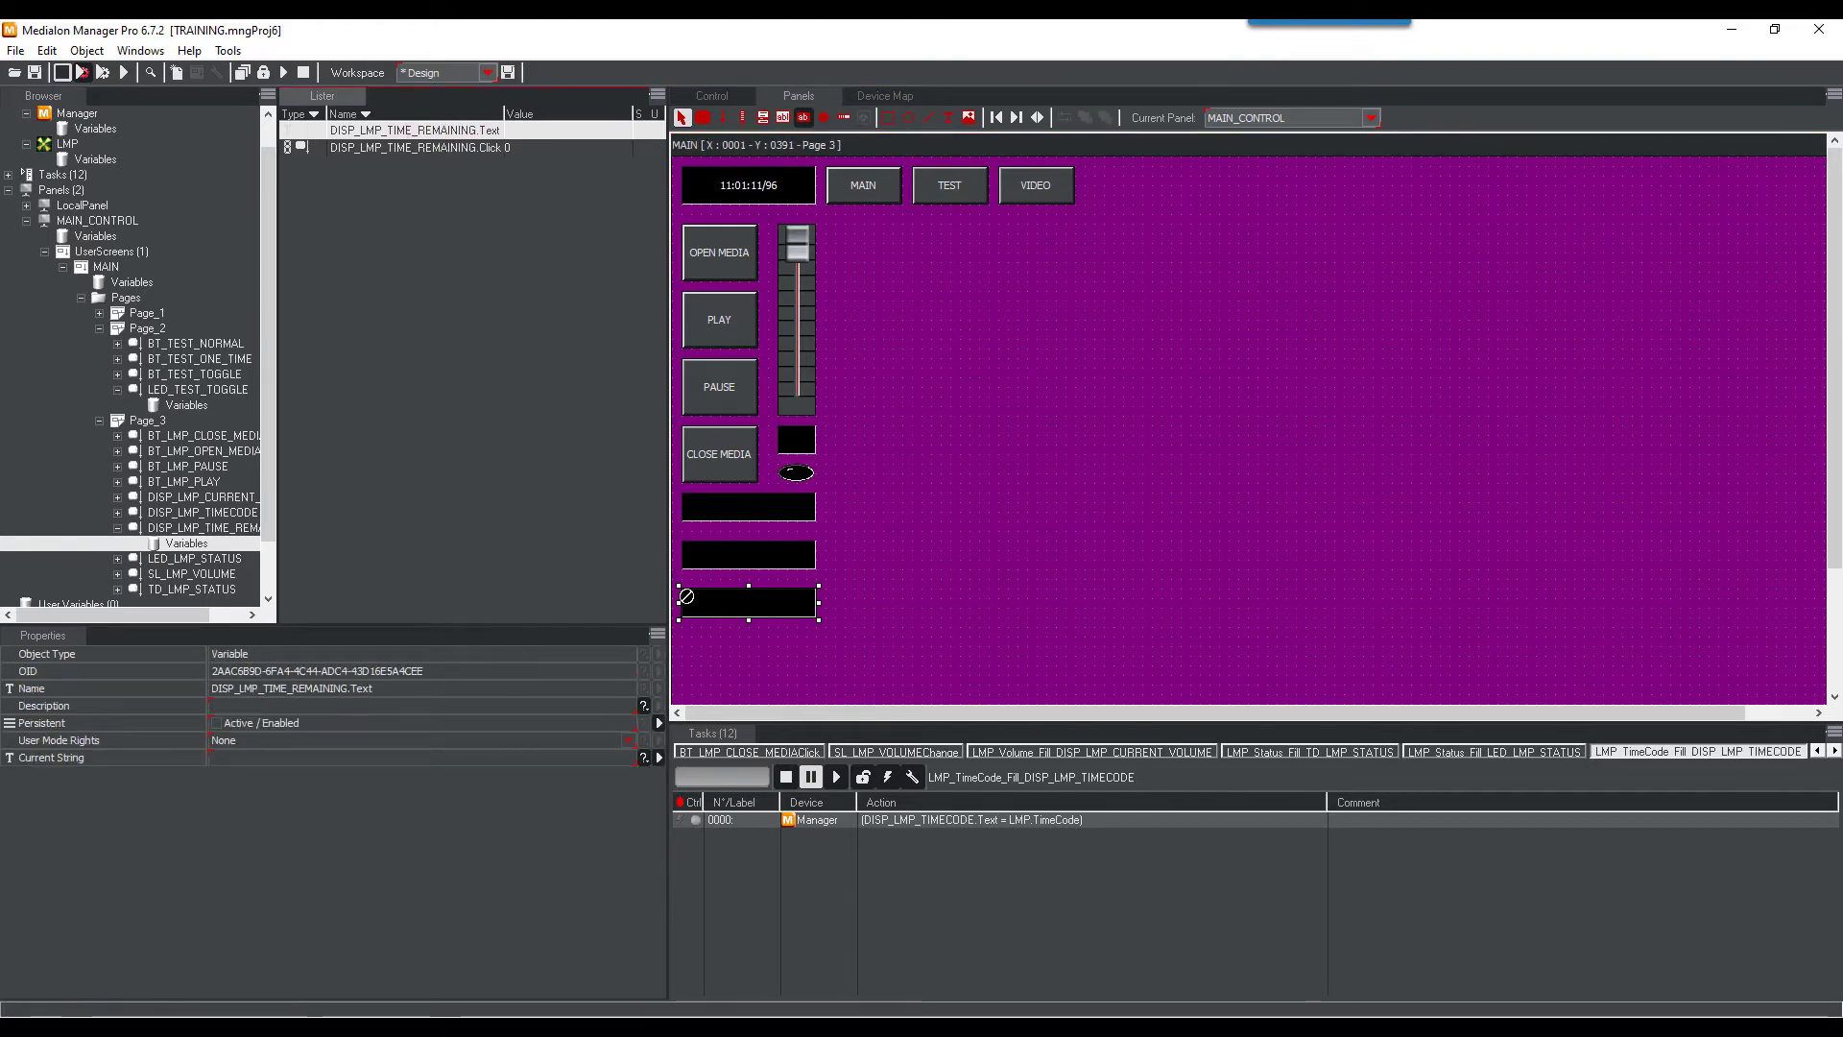
left_click_drag(779, 718, 931, 870)
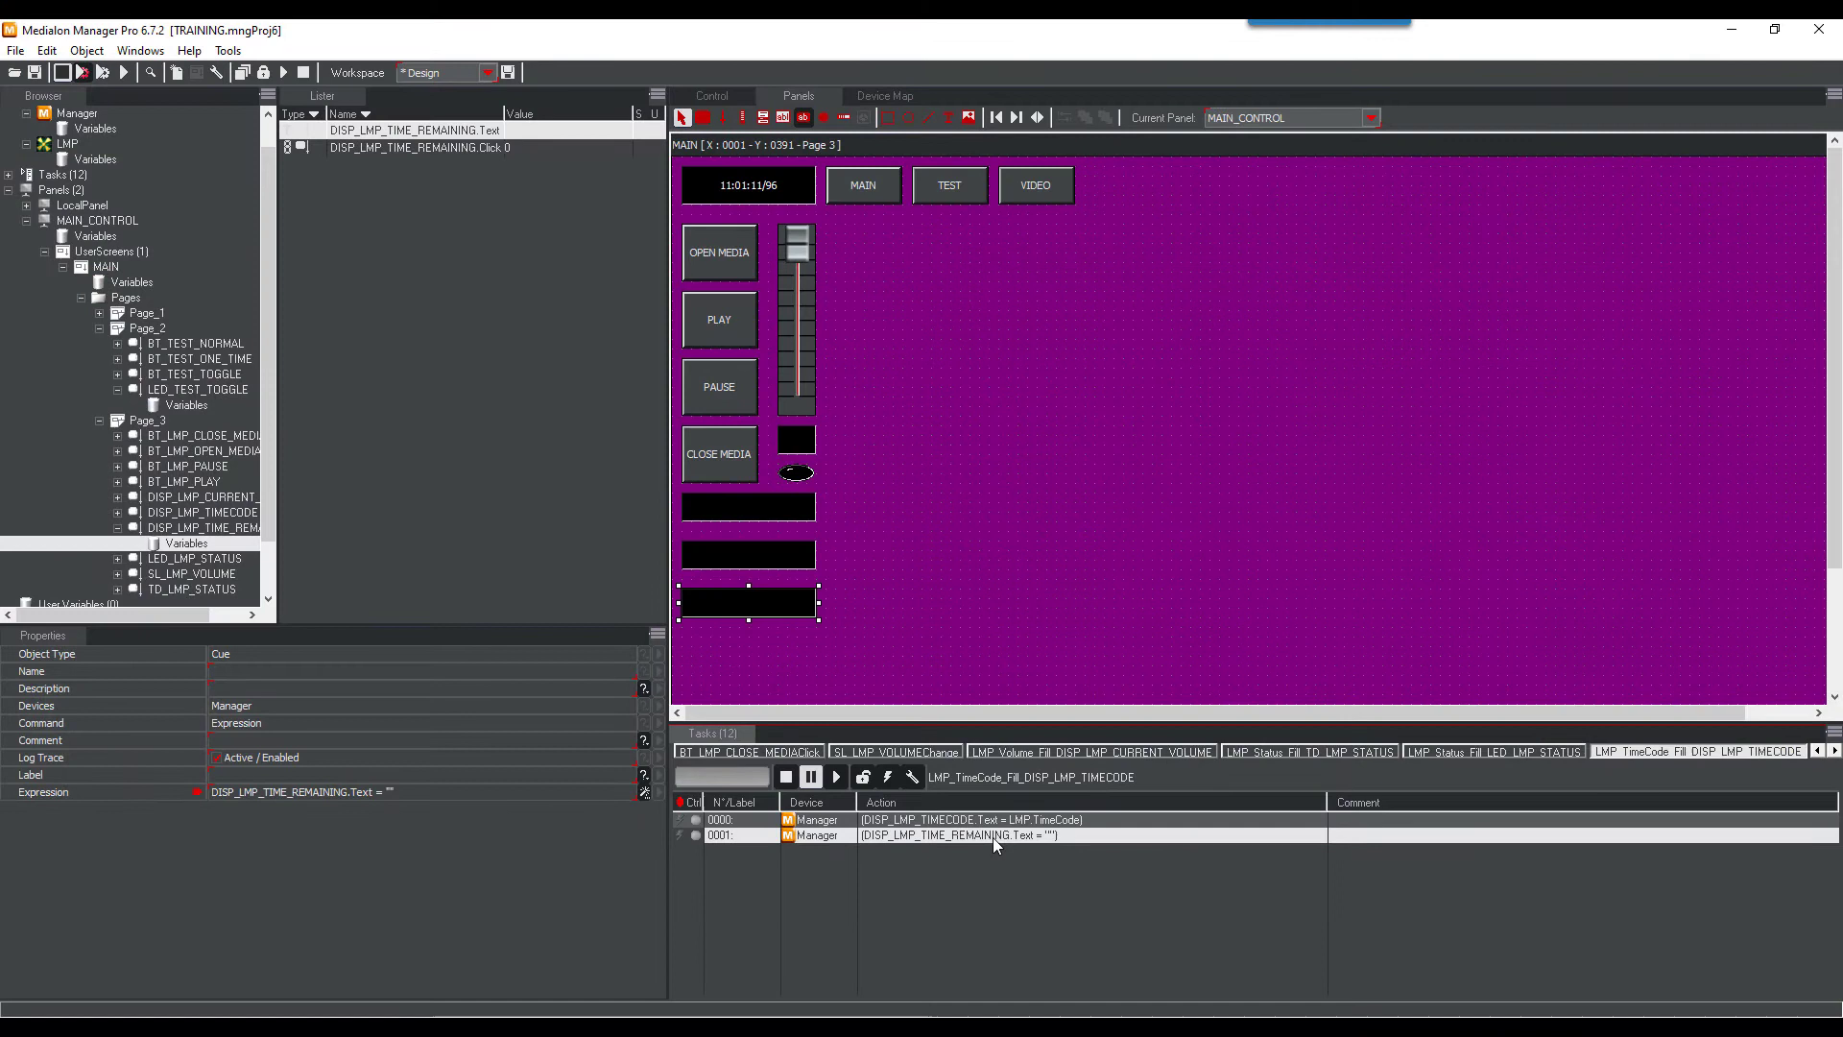
Set the second cue's expression in the LMP_TimeCode_Fill_DISP_LMP_TIMECODE task to DISP_LMP_TIME_REMAINING.Text = LMP.Duration - LMP.TimeCode
double_click(992, 837)
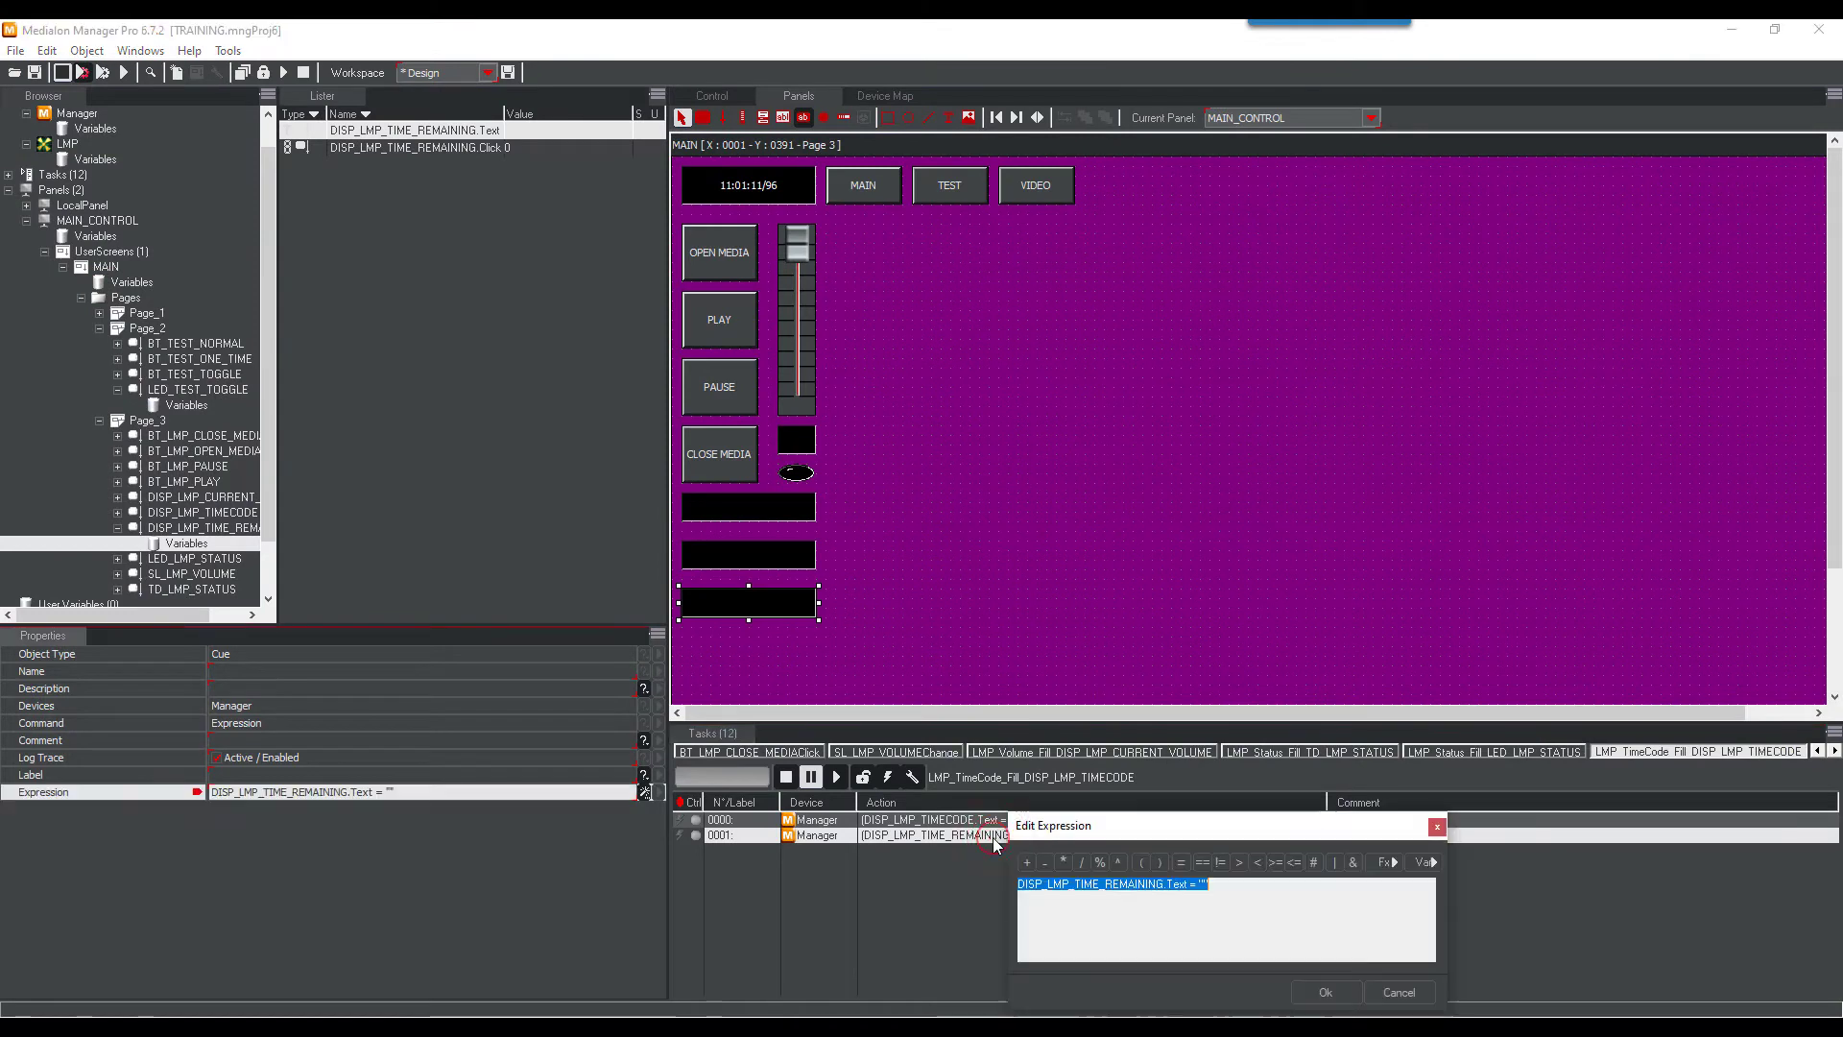
left_click_drag(1111, 814, 995, 524)
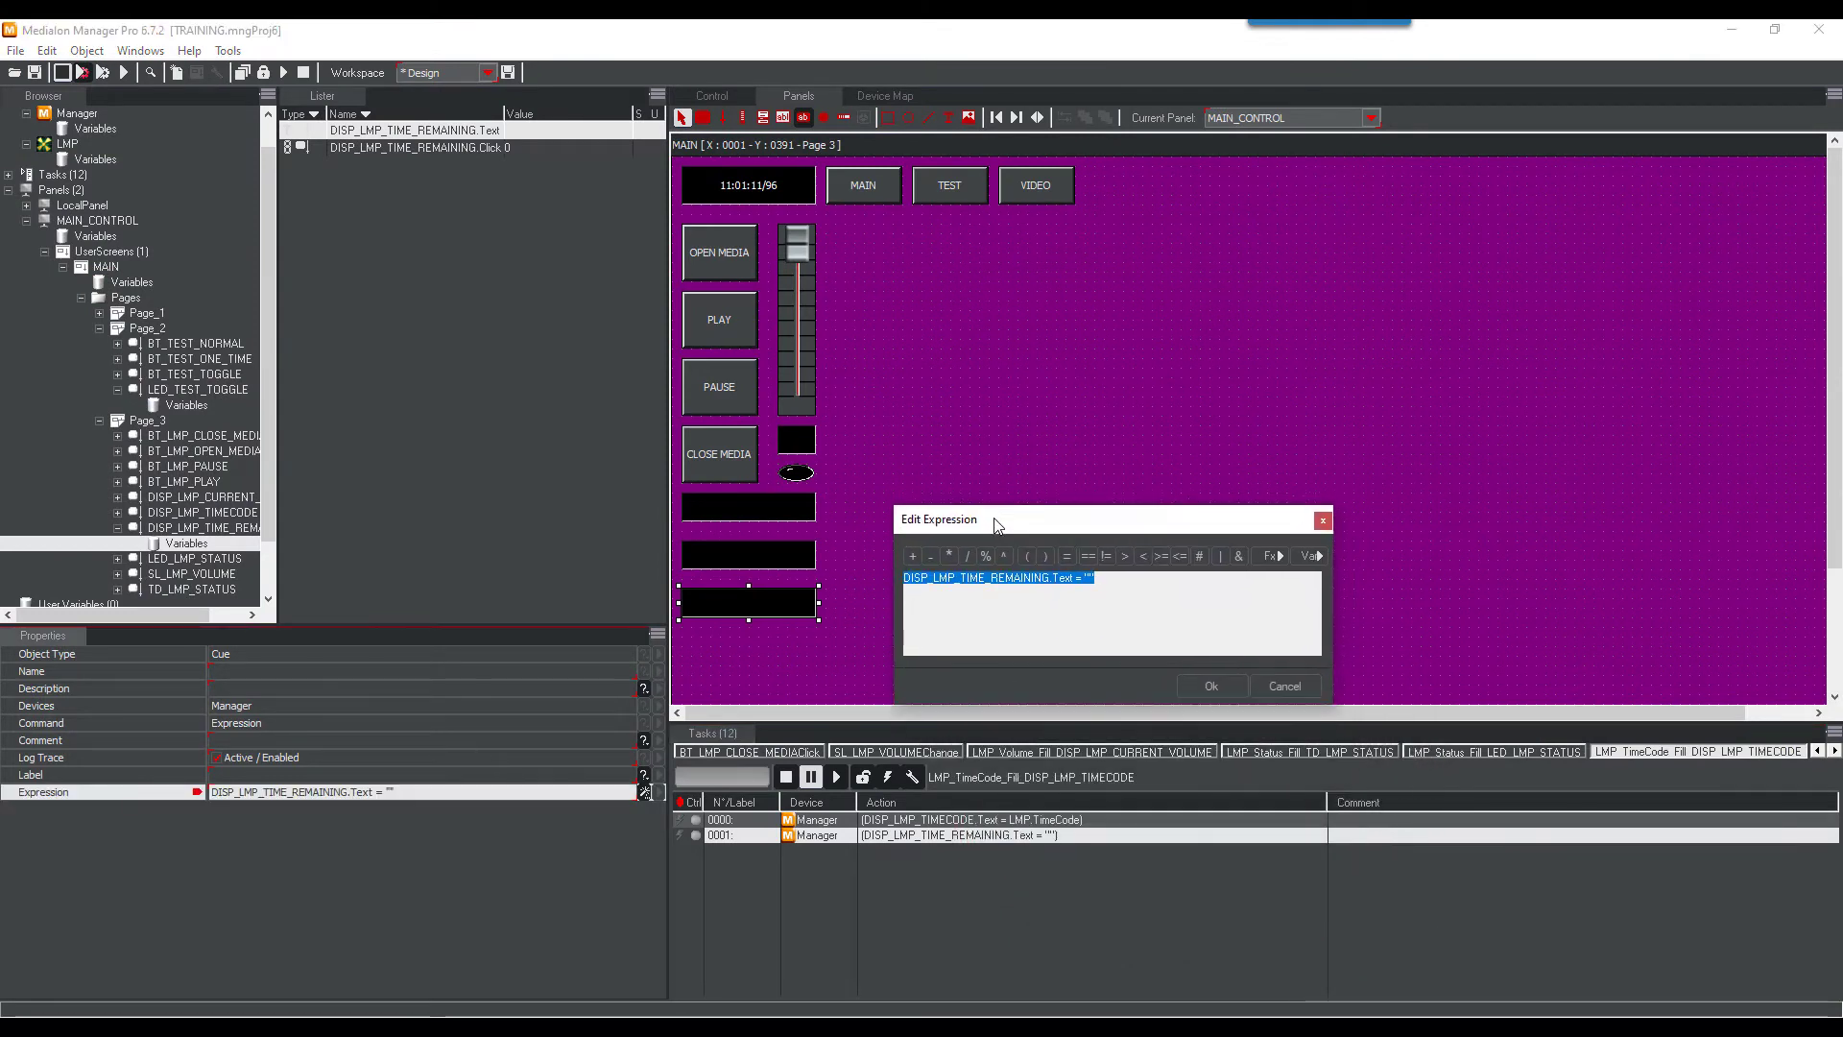
left_click(1119, 589)
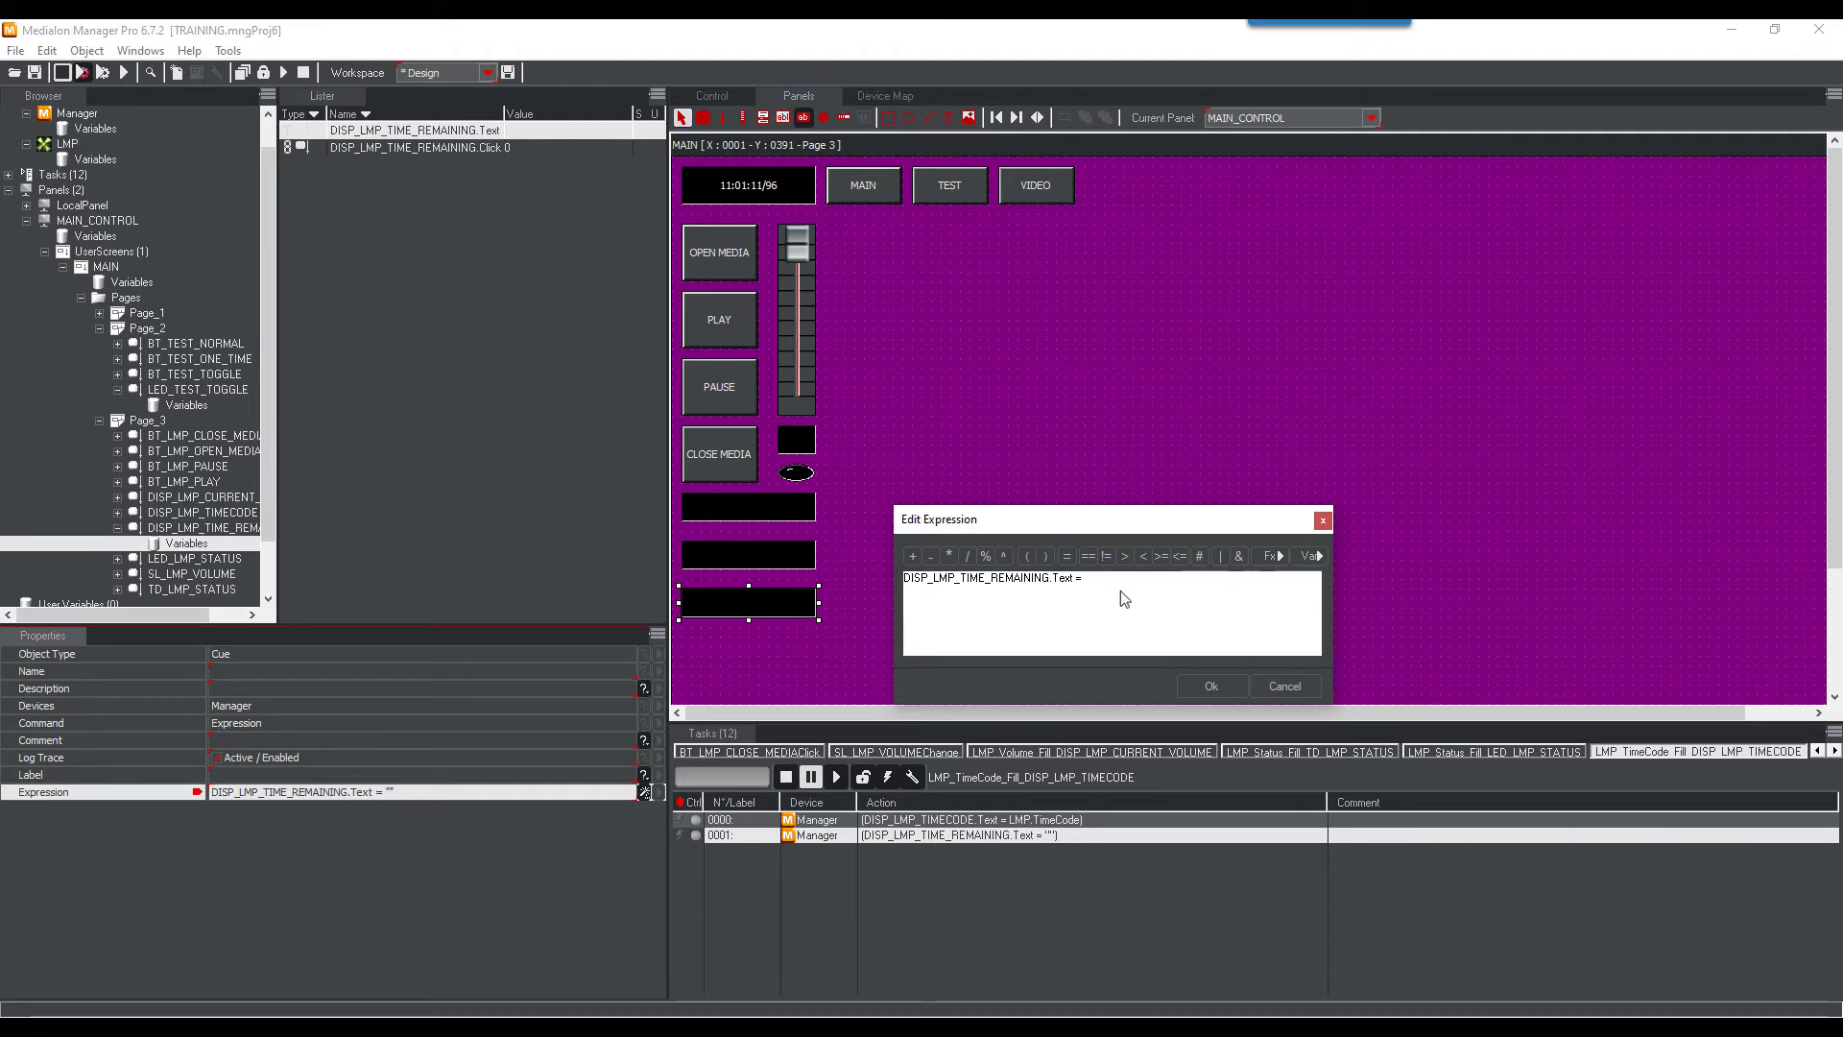
left_click(1310, 557)
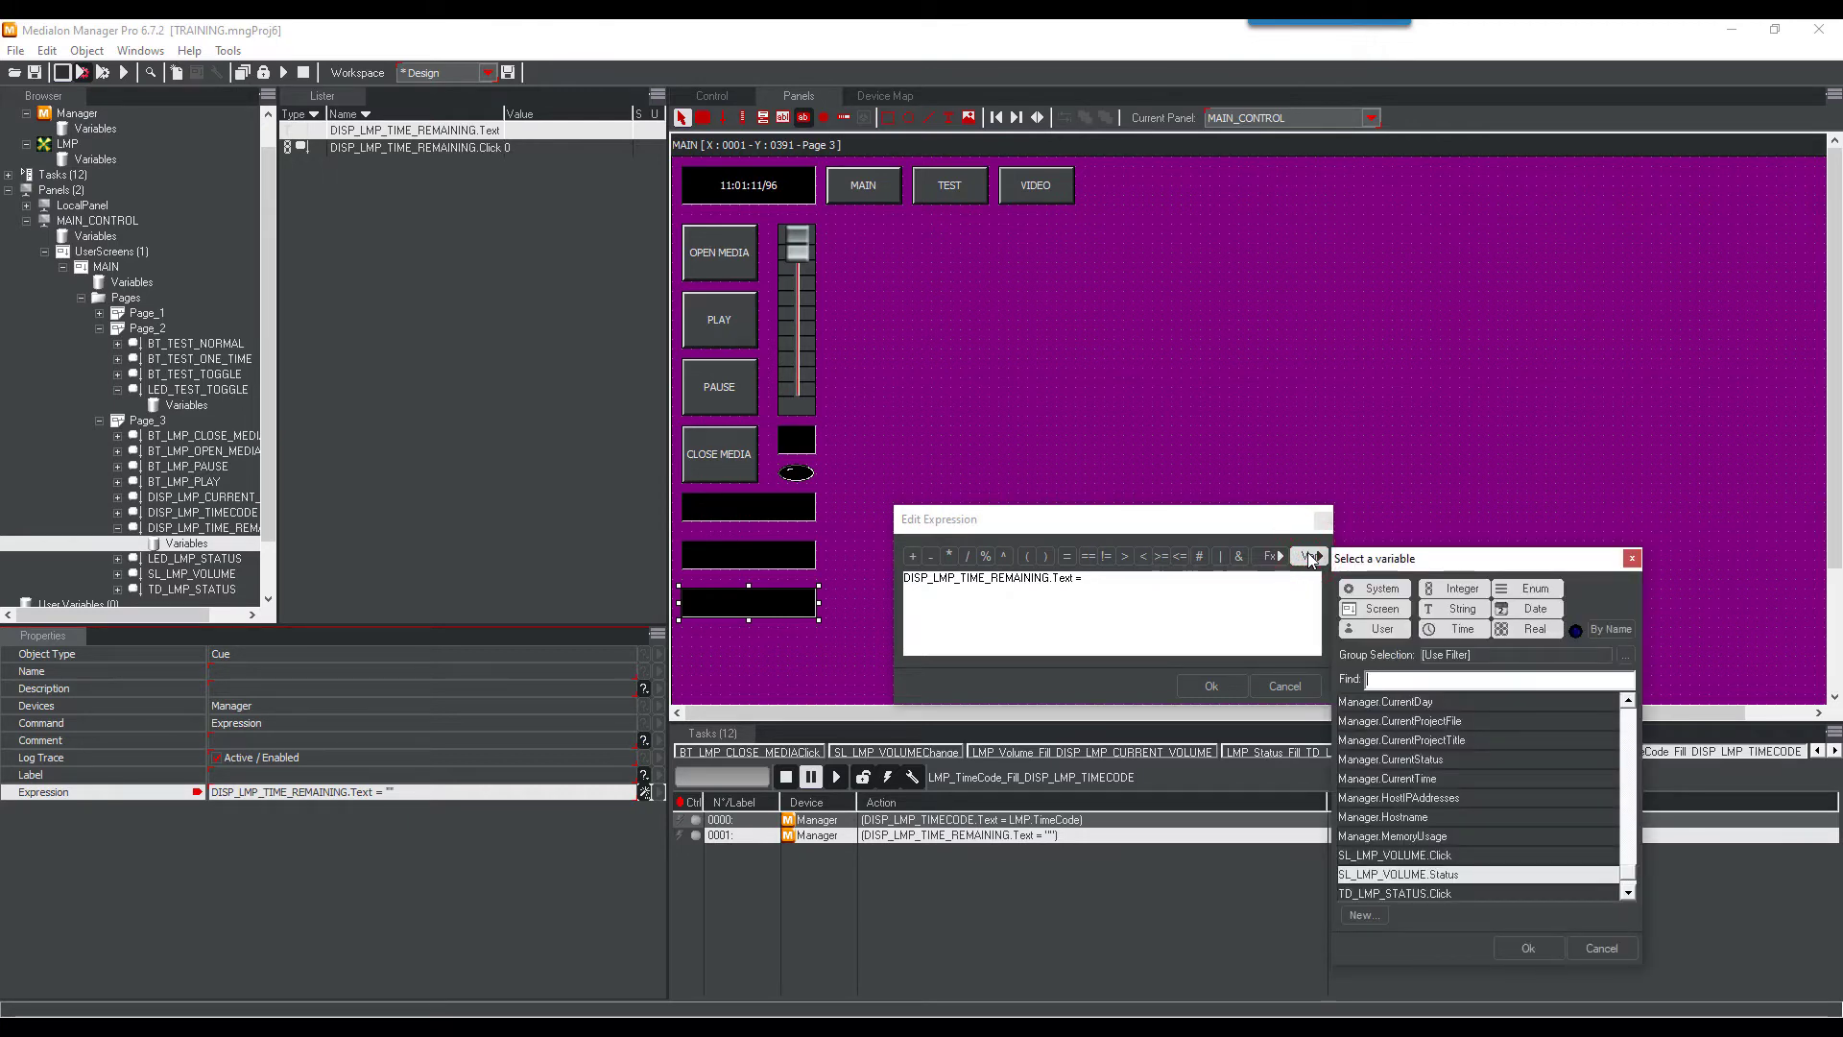
type("LMP")
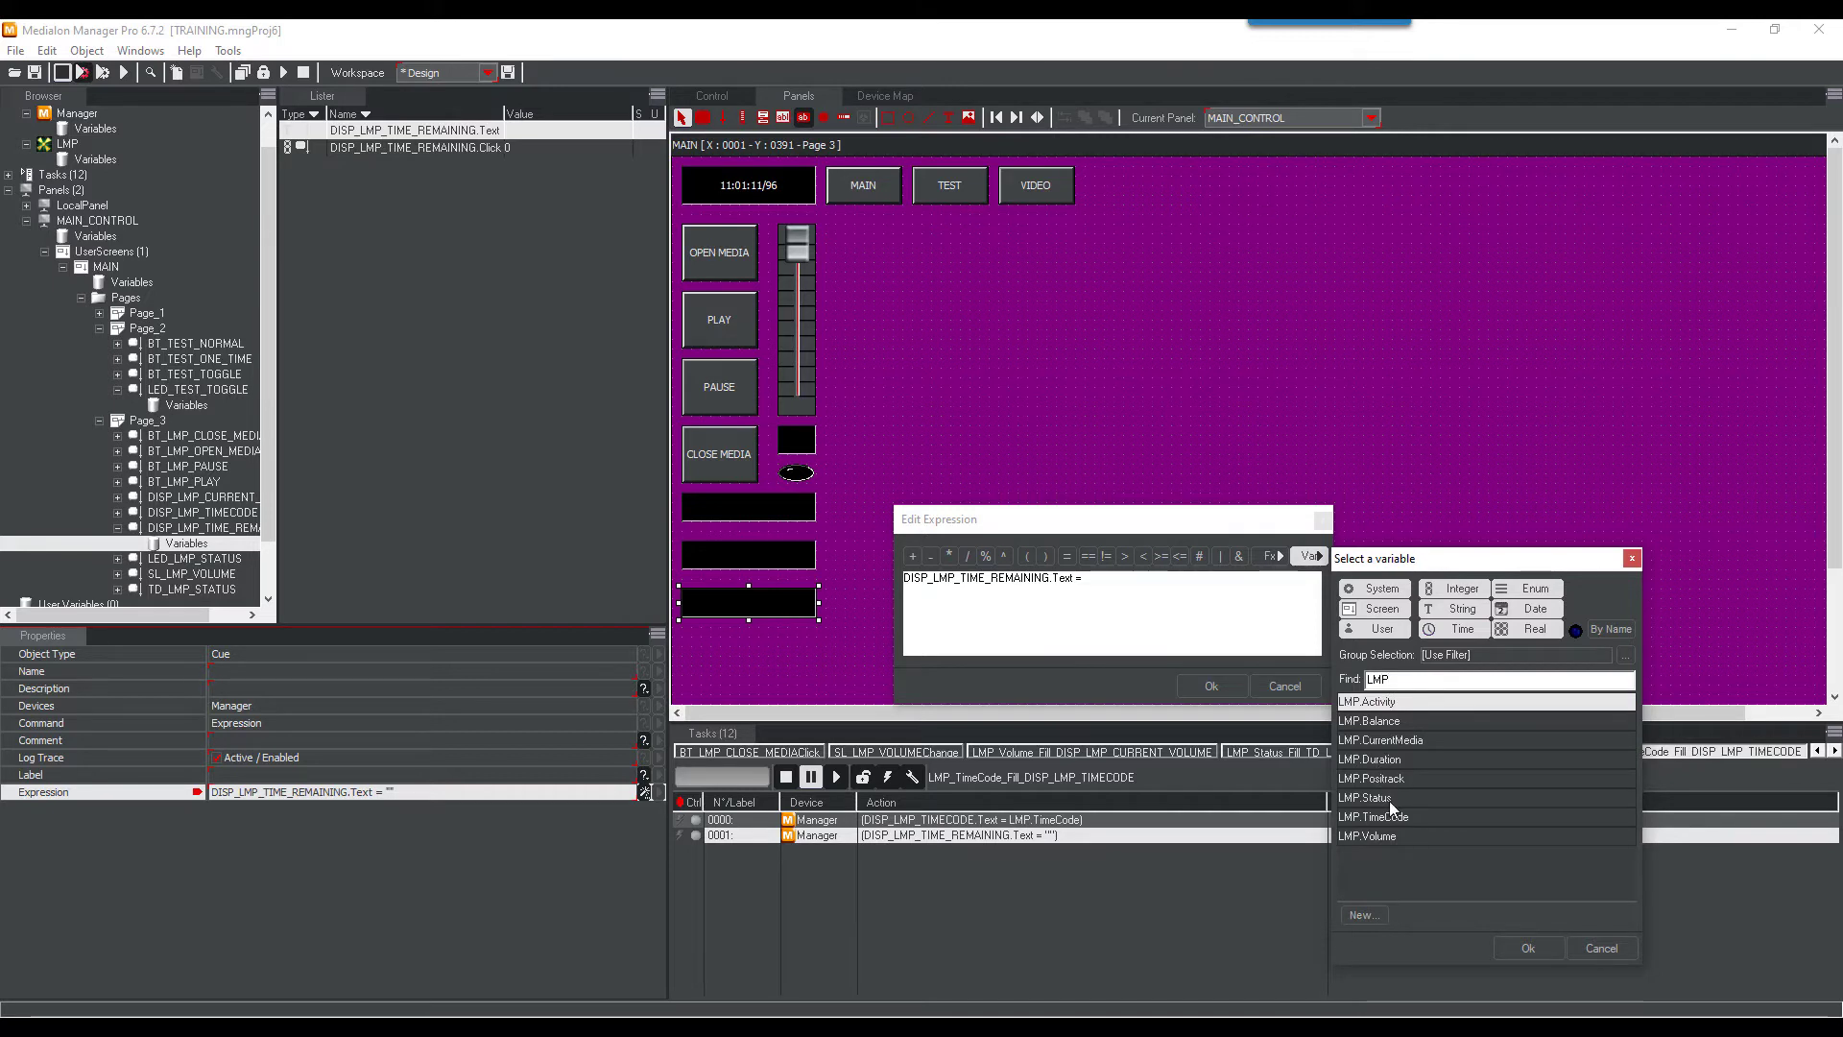
double_click(1392, 759)
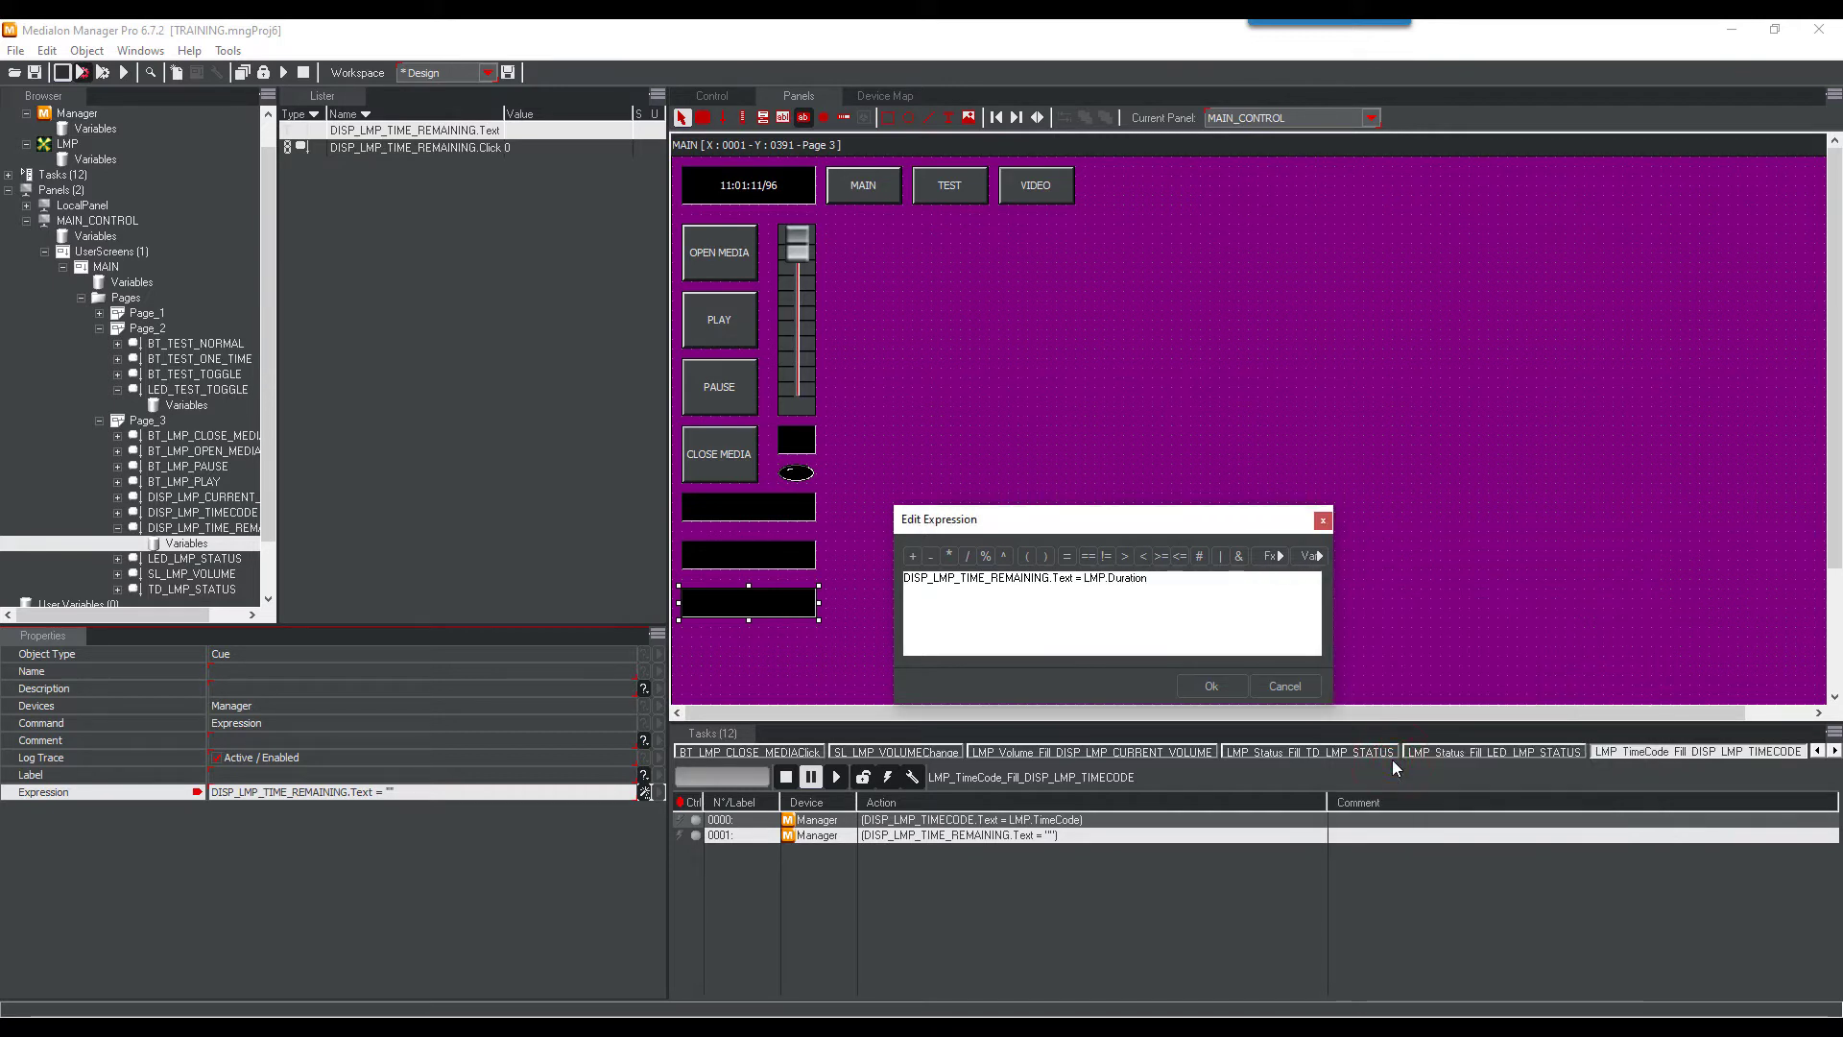
left_click(930, 560)
left_click(1307, 558)
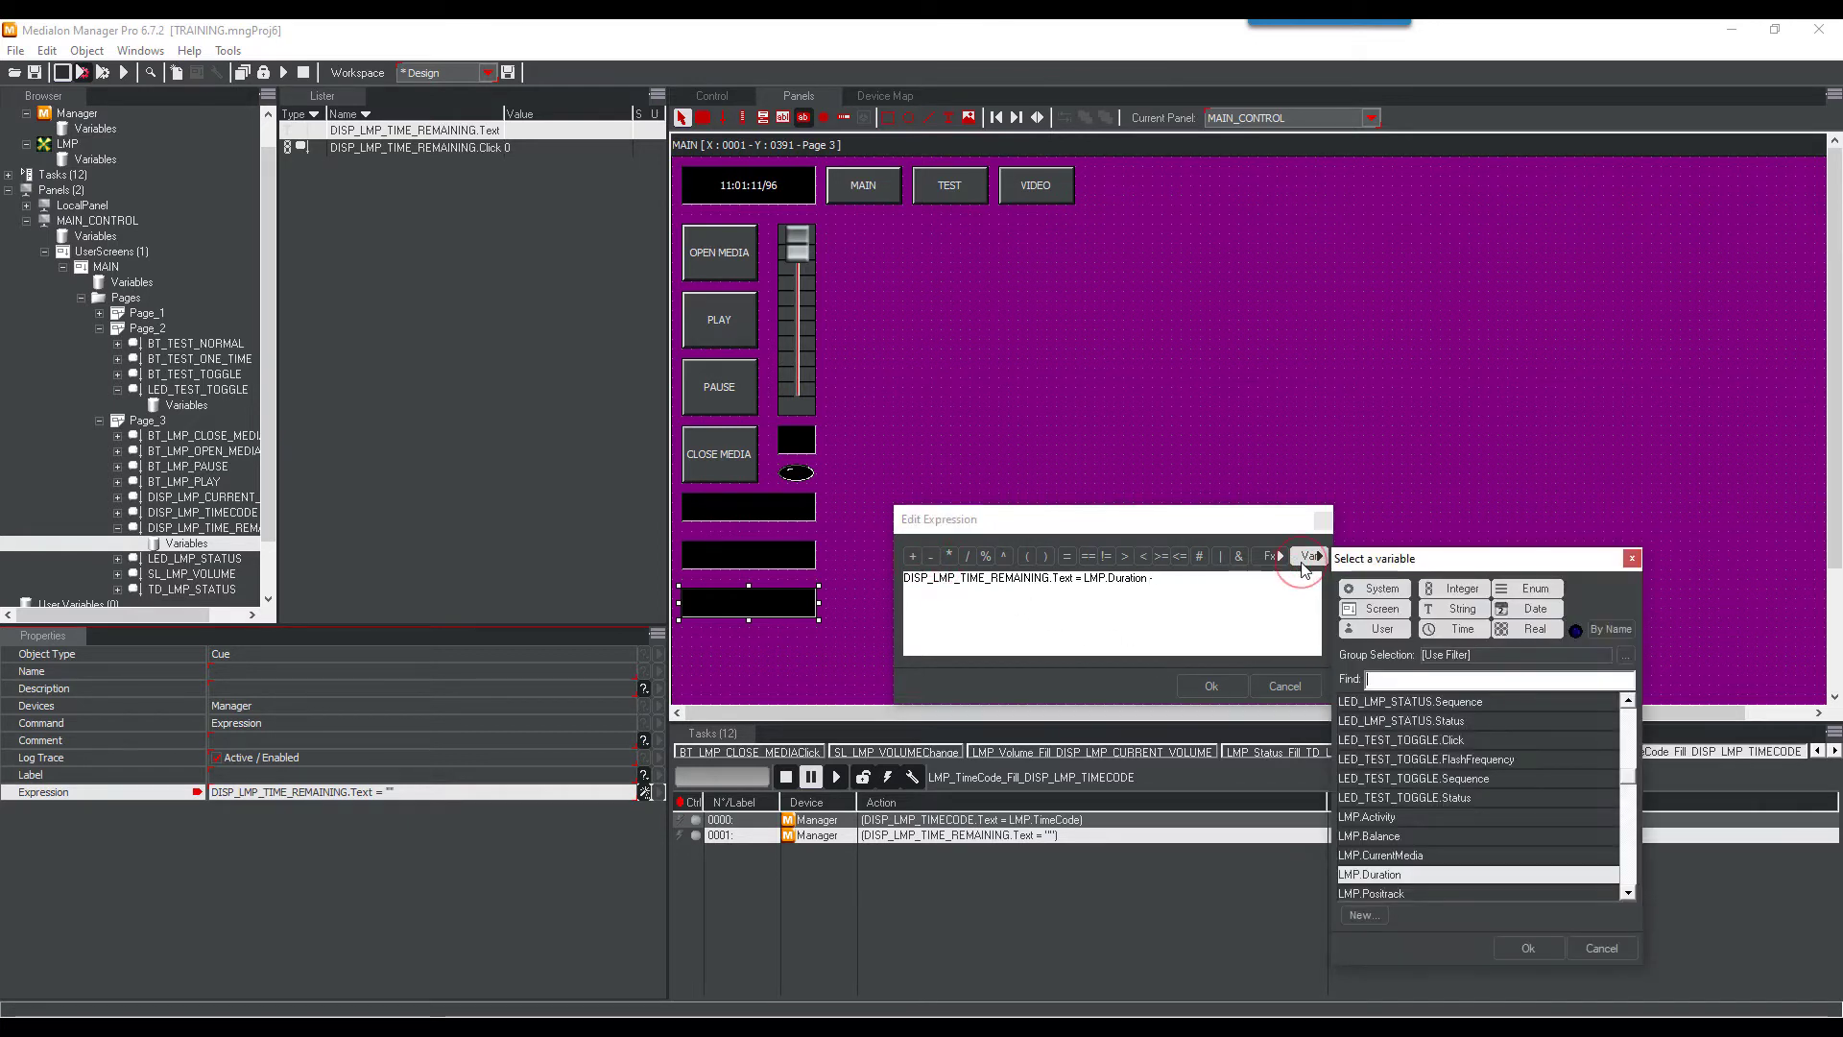
scroll(1392, 797, "down", 3)
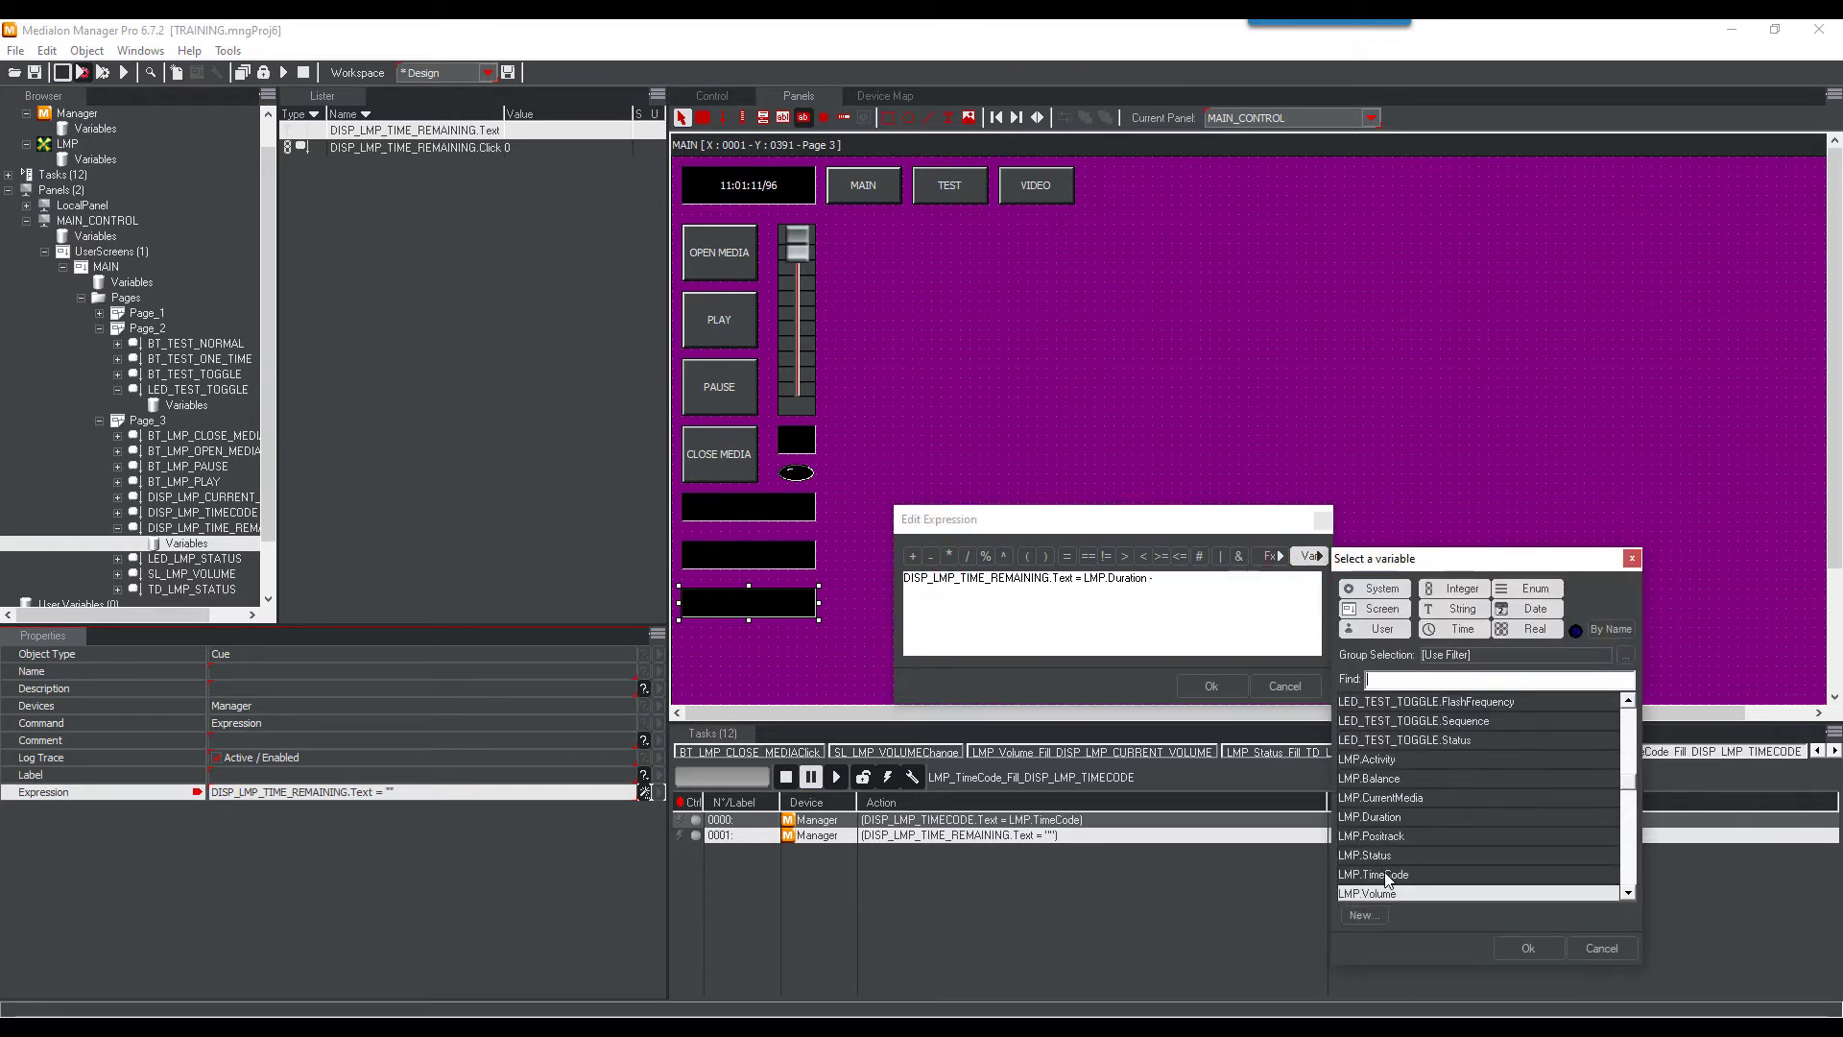
left_click(1397, 876)
left_click(1536, 948)
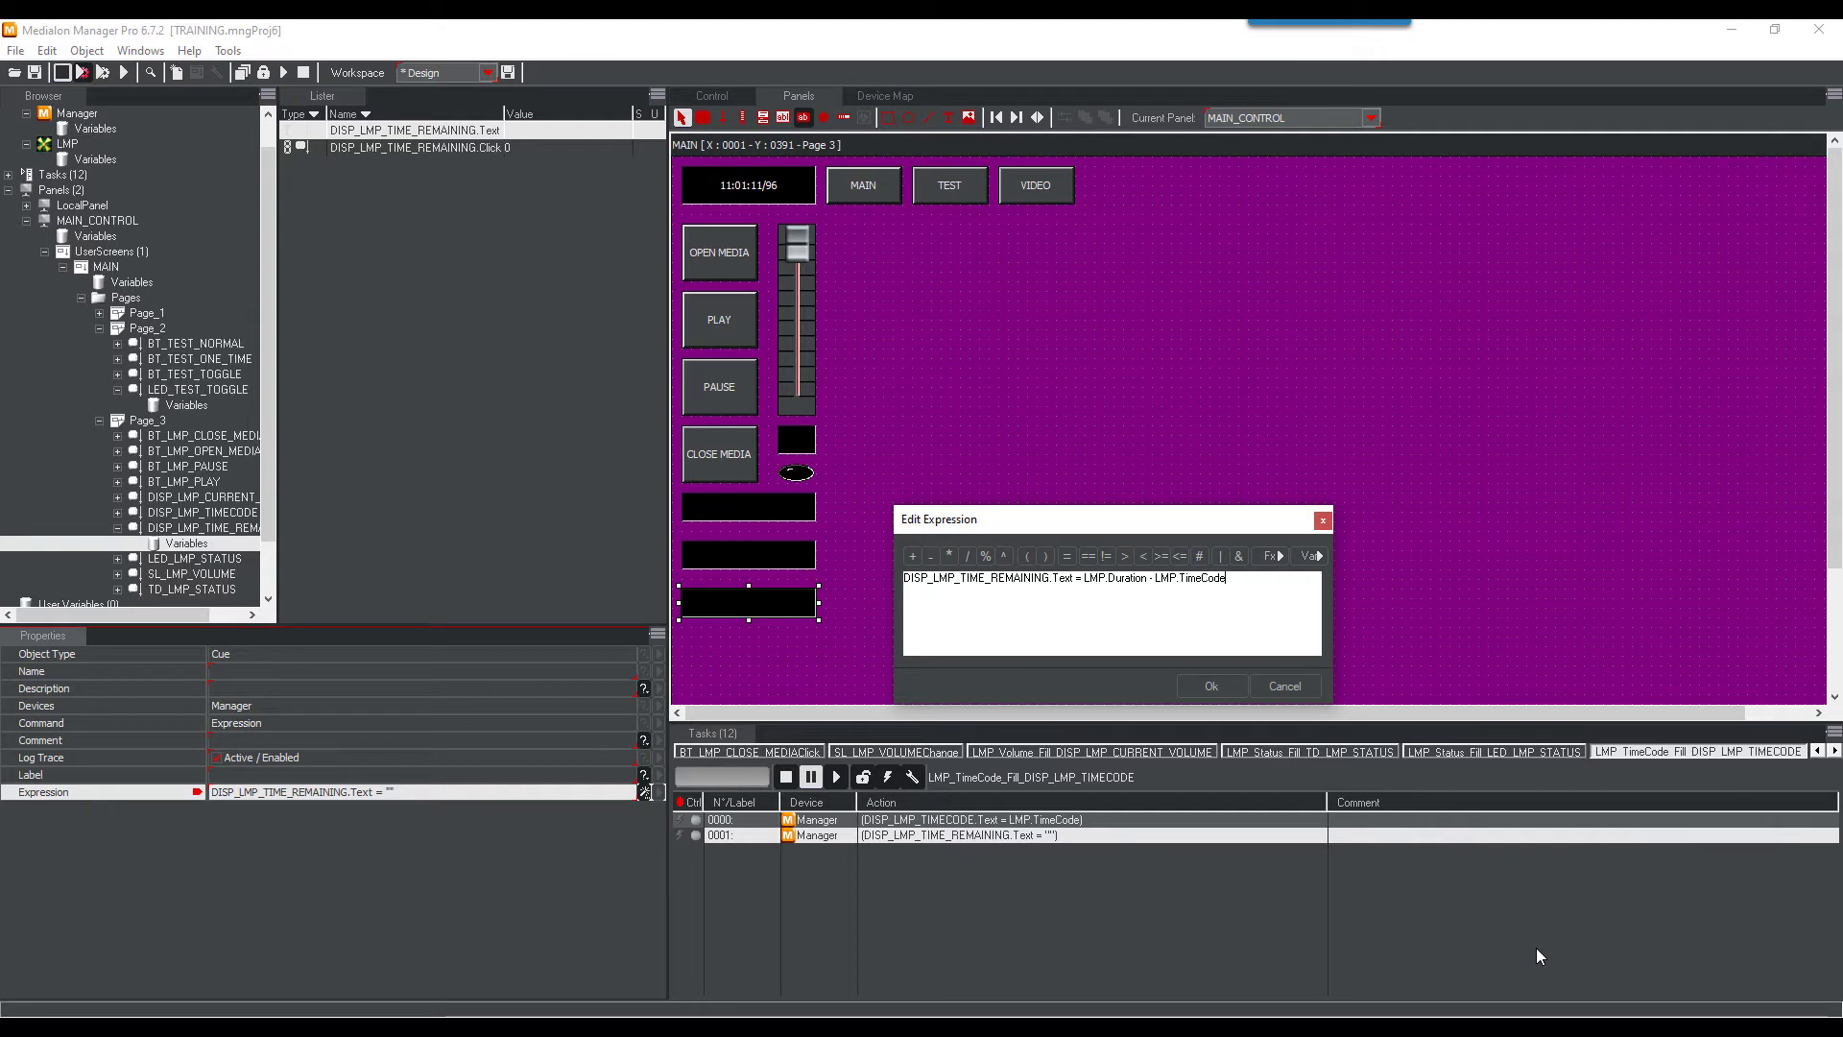
left_click(1209, 687)
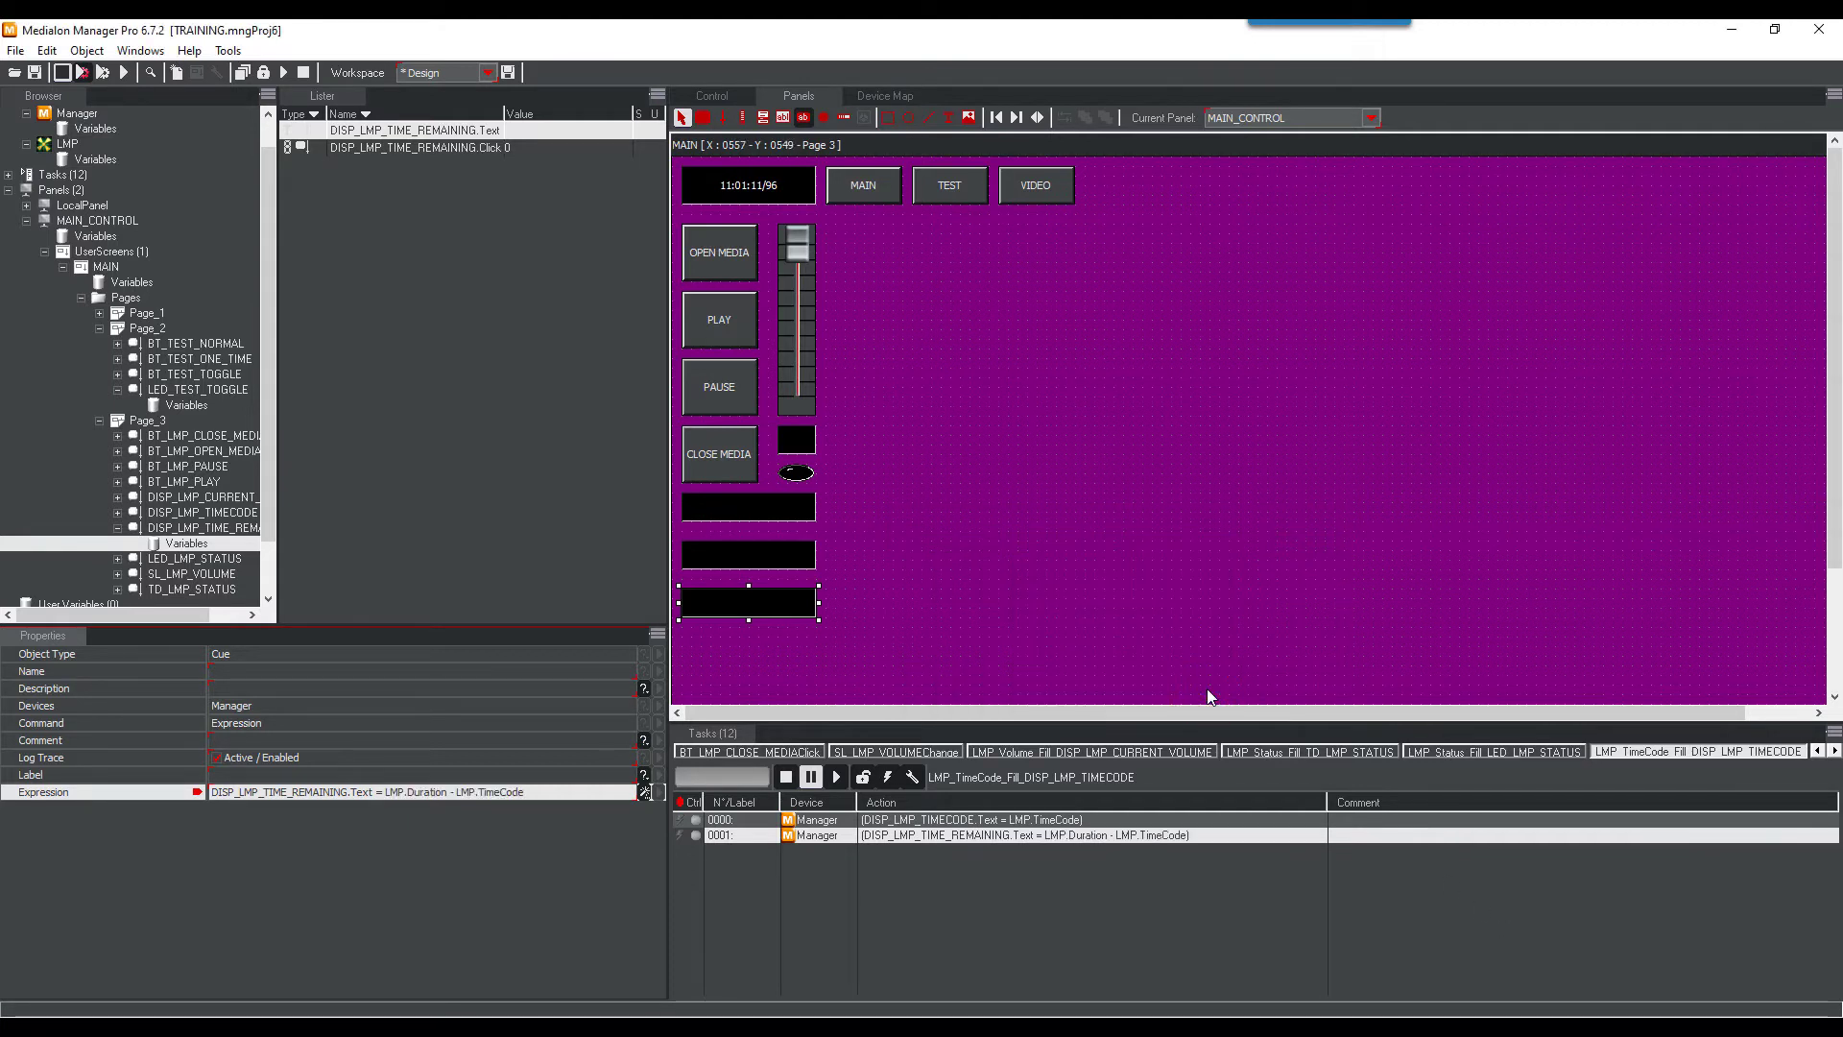
Test the page in run mode by playing the opened media with the volume slider lowered to about -17, and return to editing
left_click(83, 71)
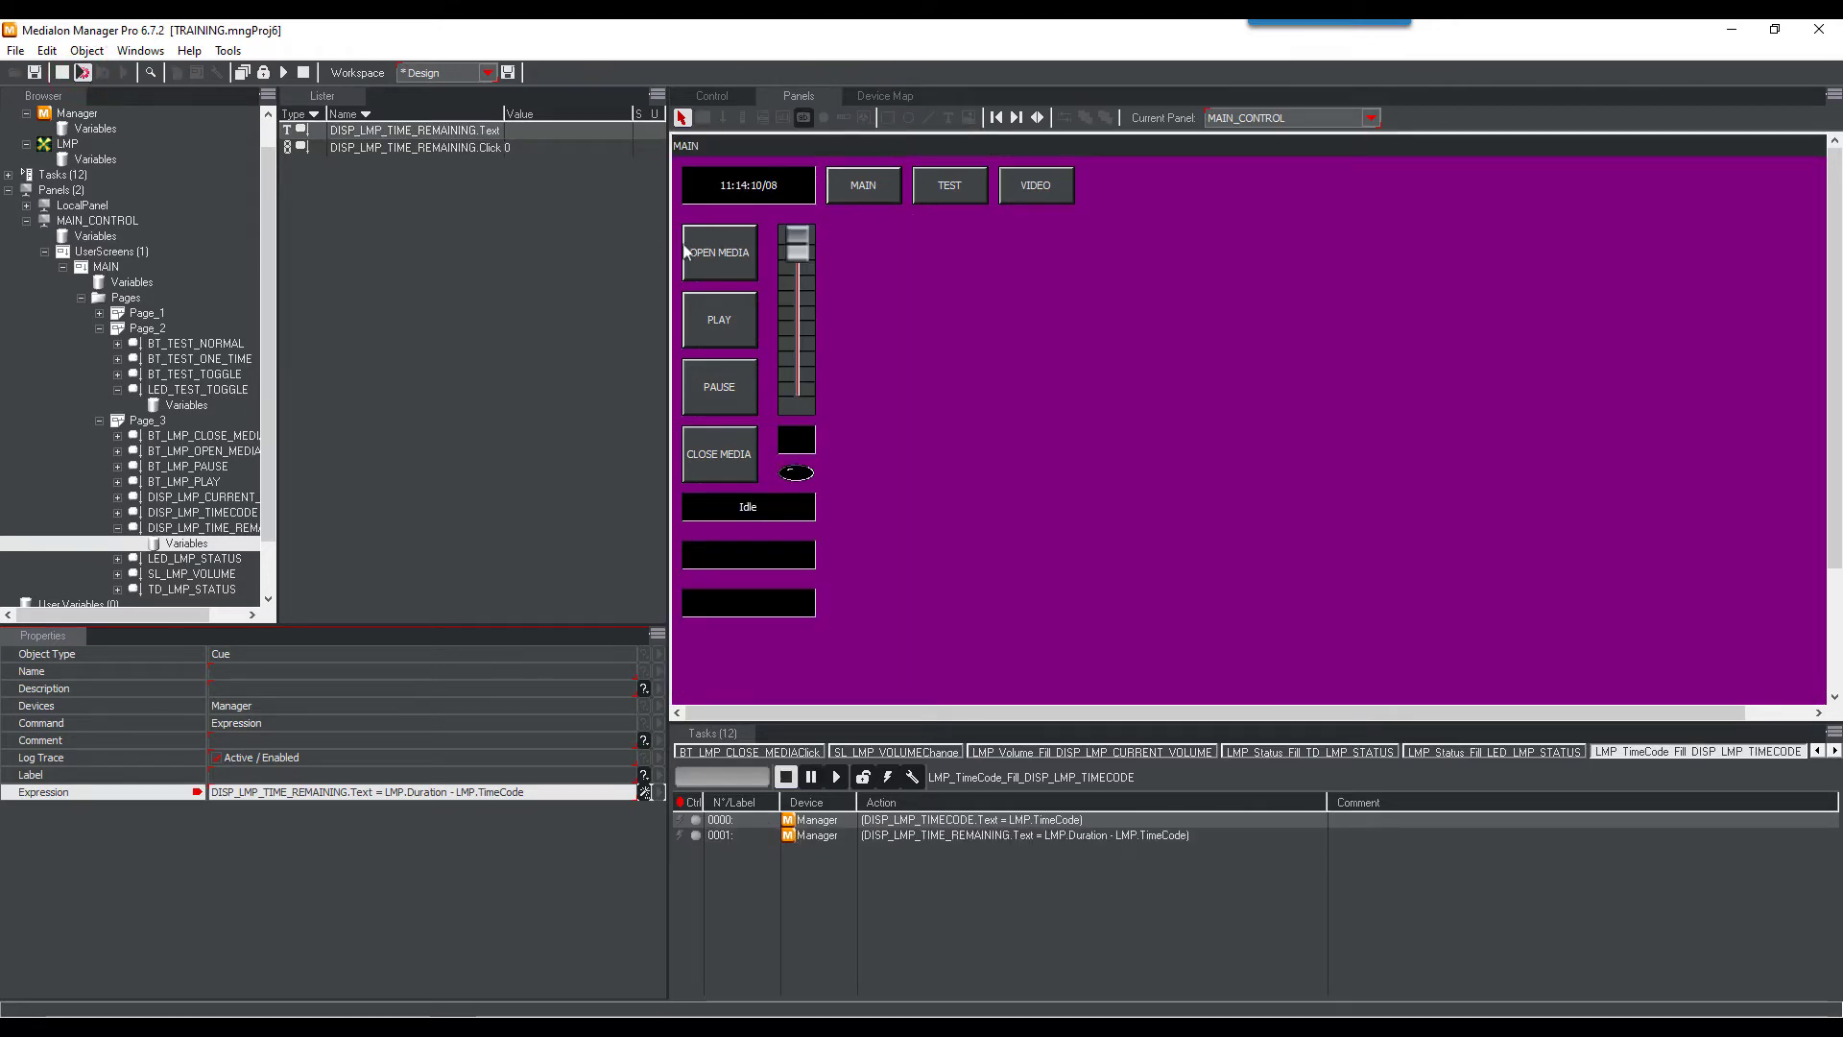
left_click(719, 255)
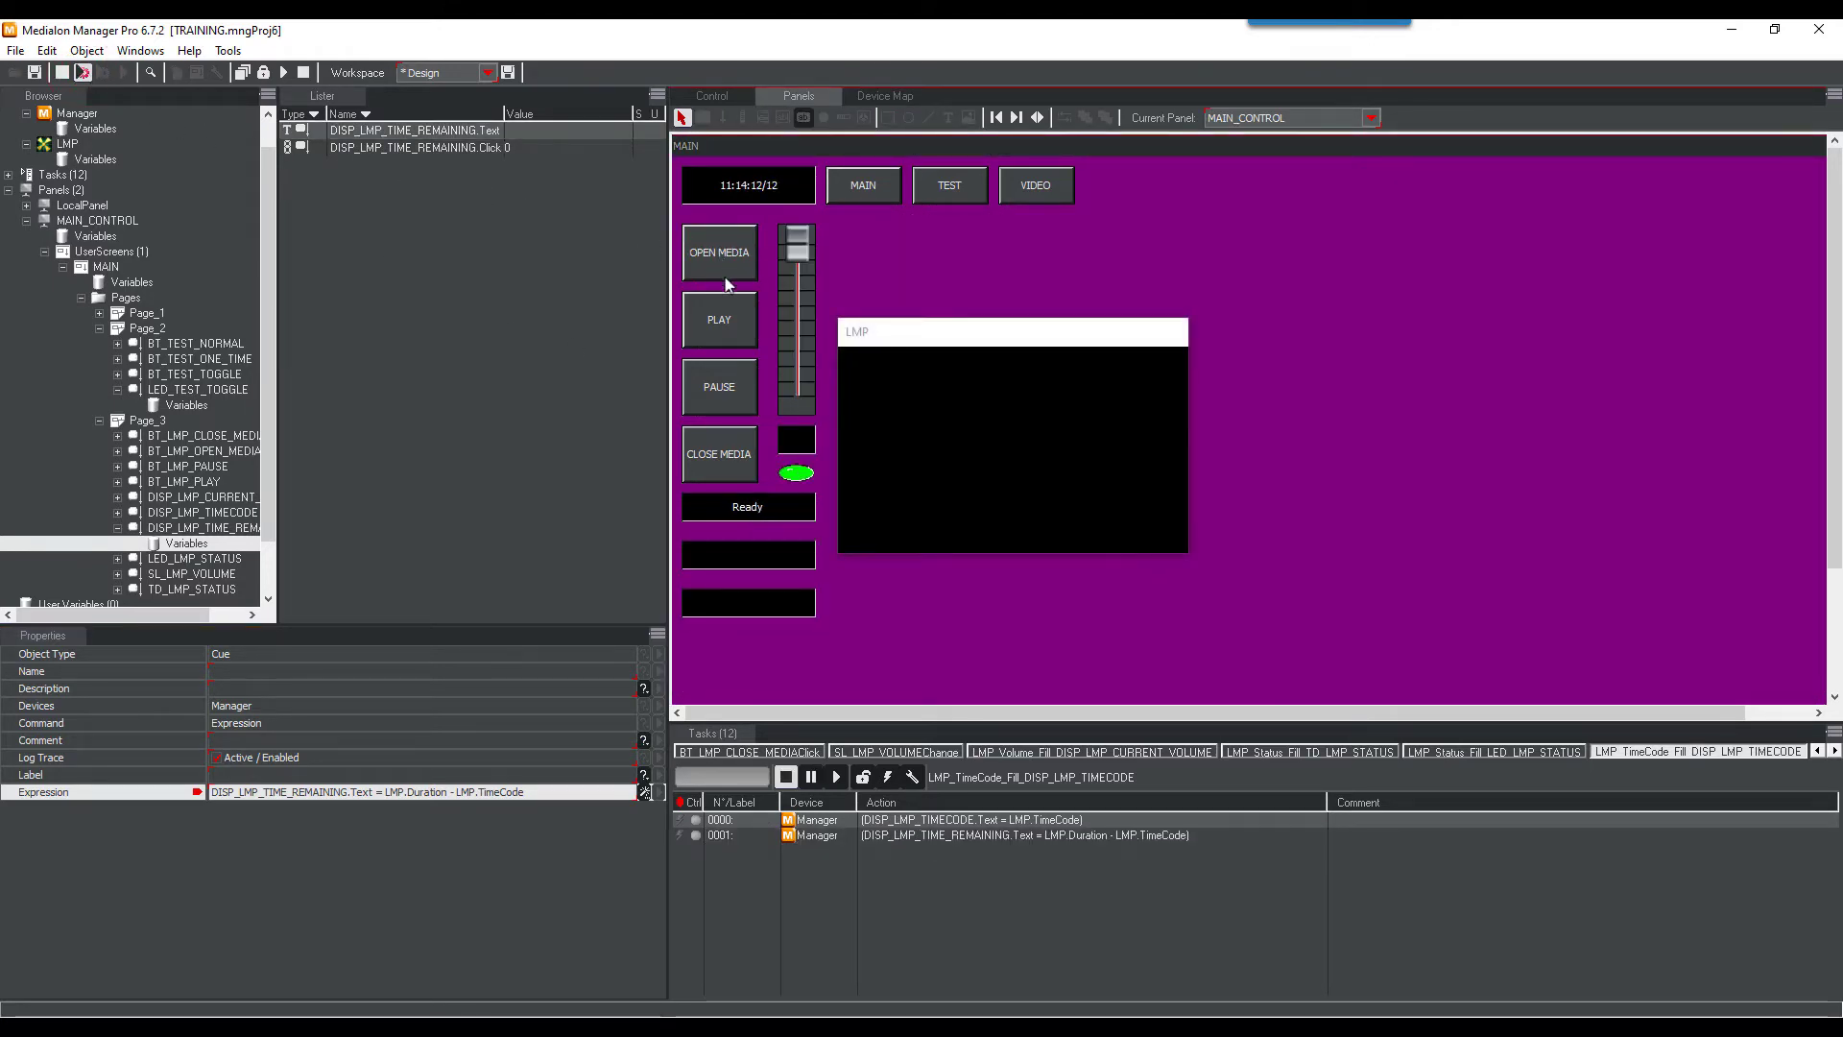
left_click(735, 317)
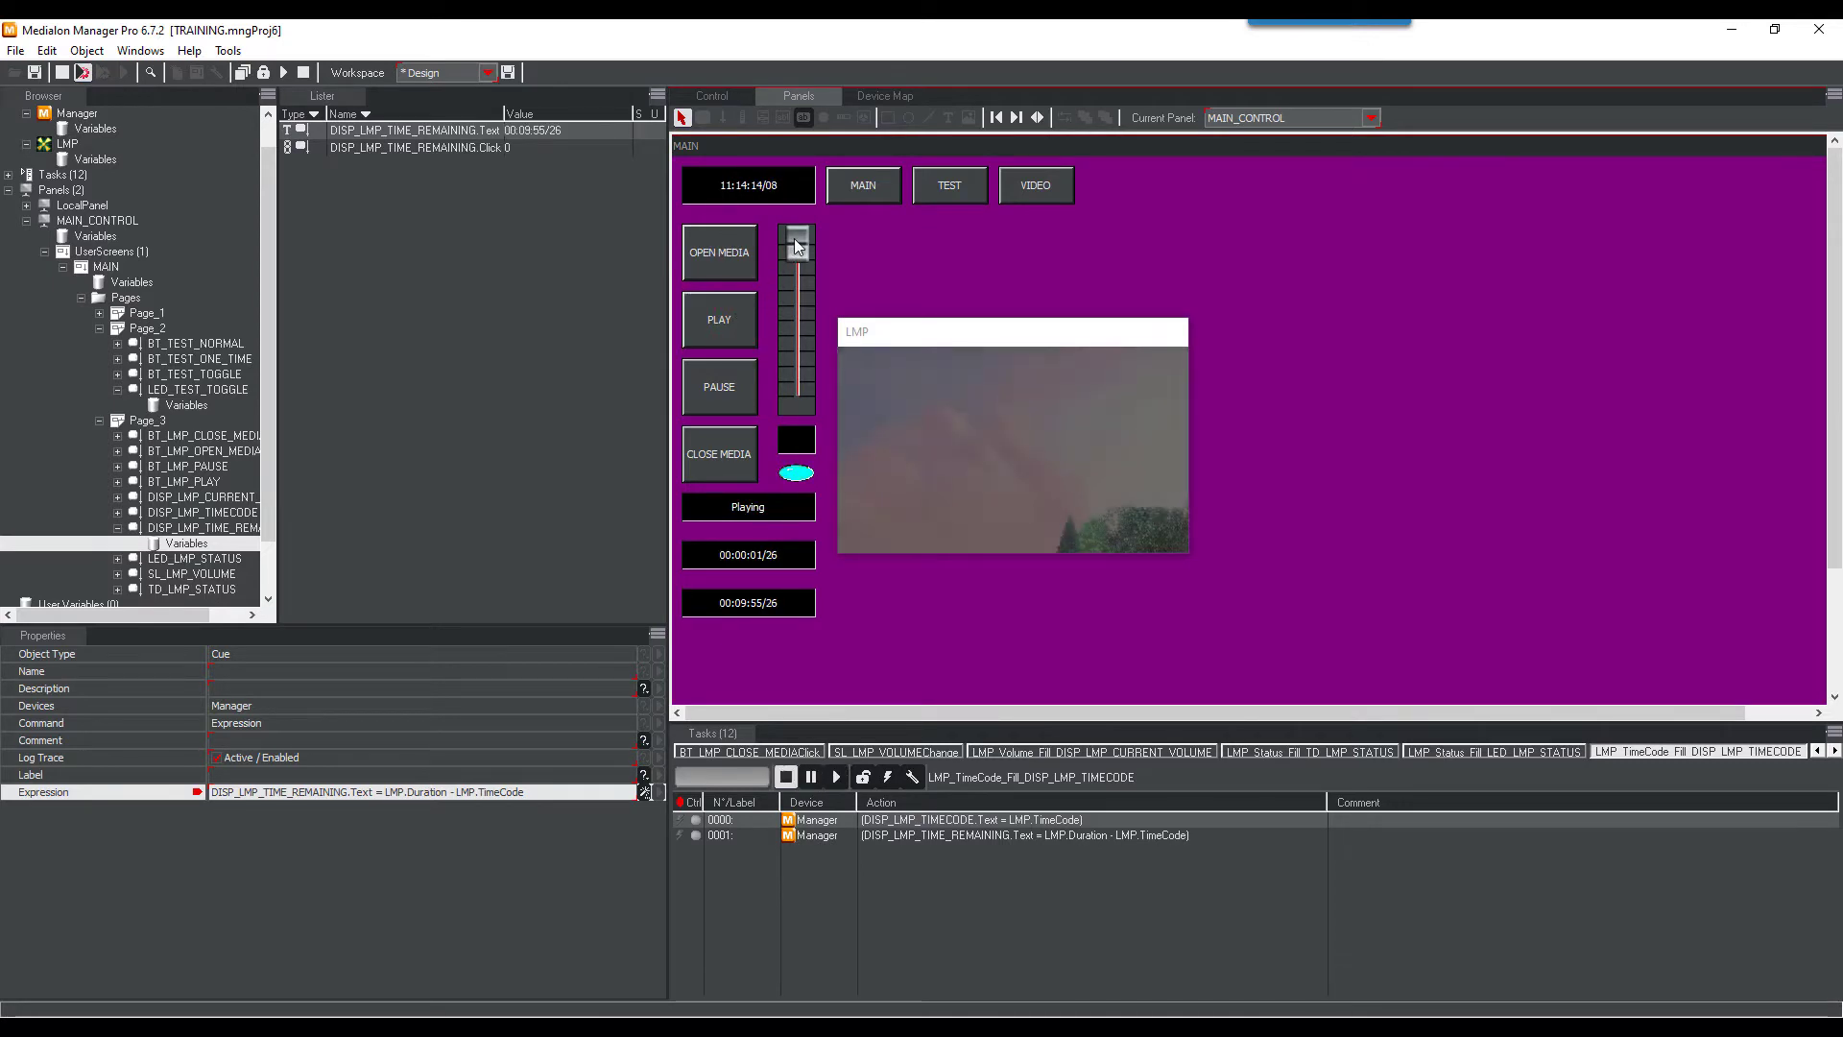
mouse_move(793, 238)
left_mouse_down()
mouse_move(792, 369)
mouse_move(796, 239)
mouse_move(798, 270)
left_mouse_up()
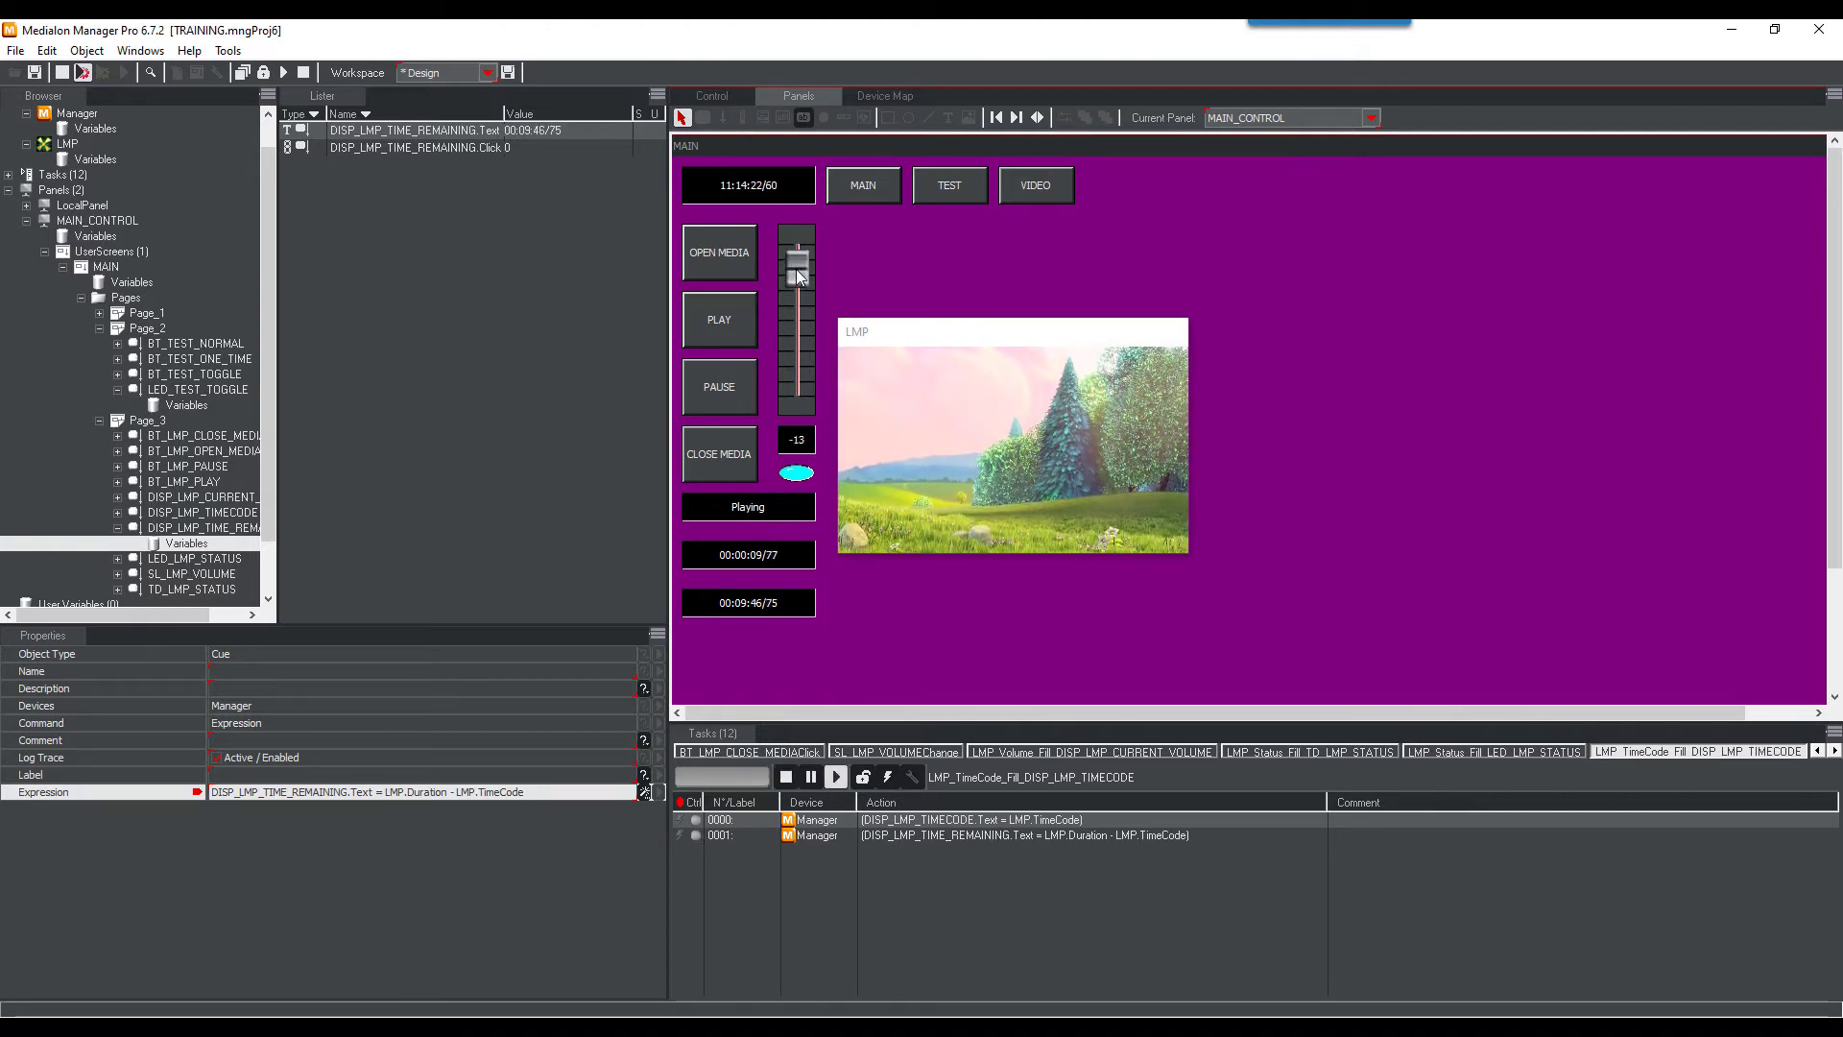
left_click(61, 73)
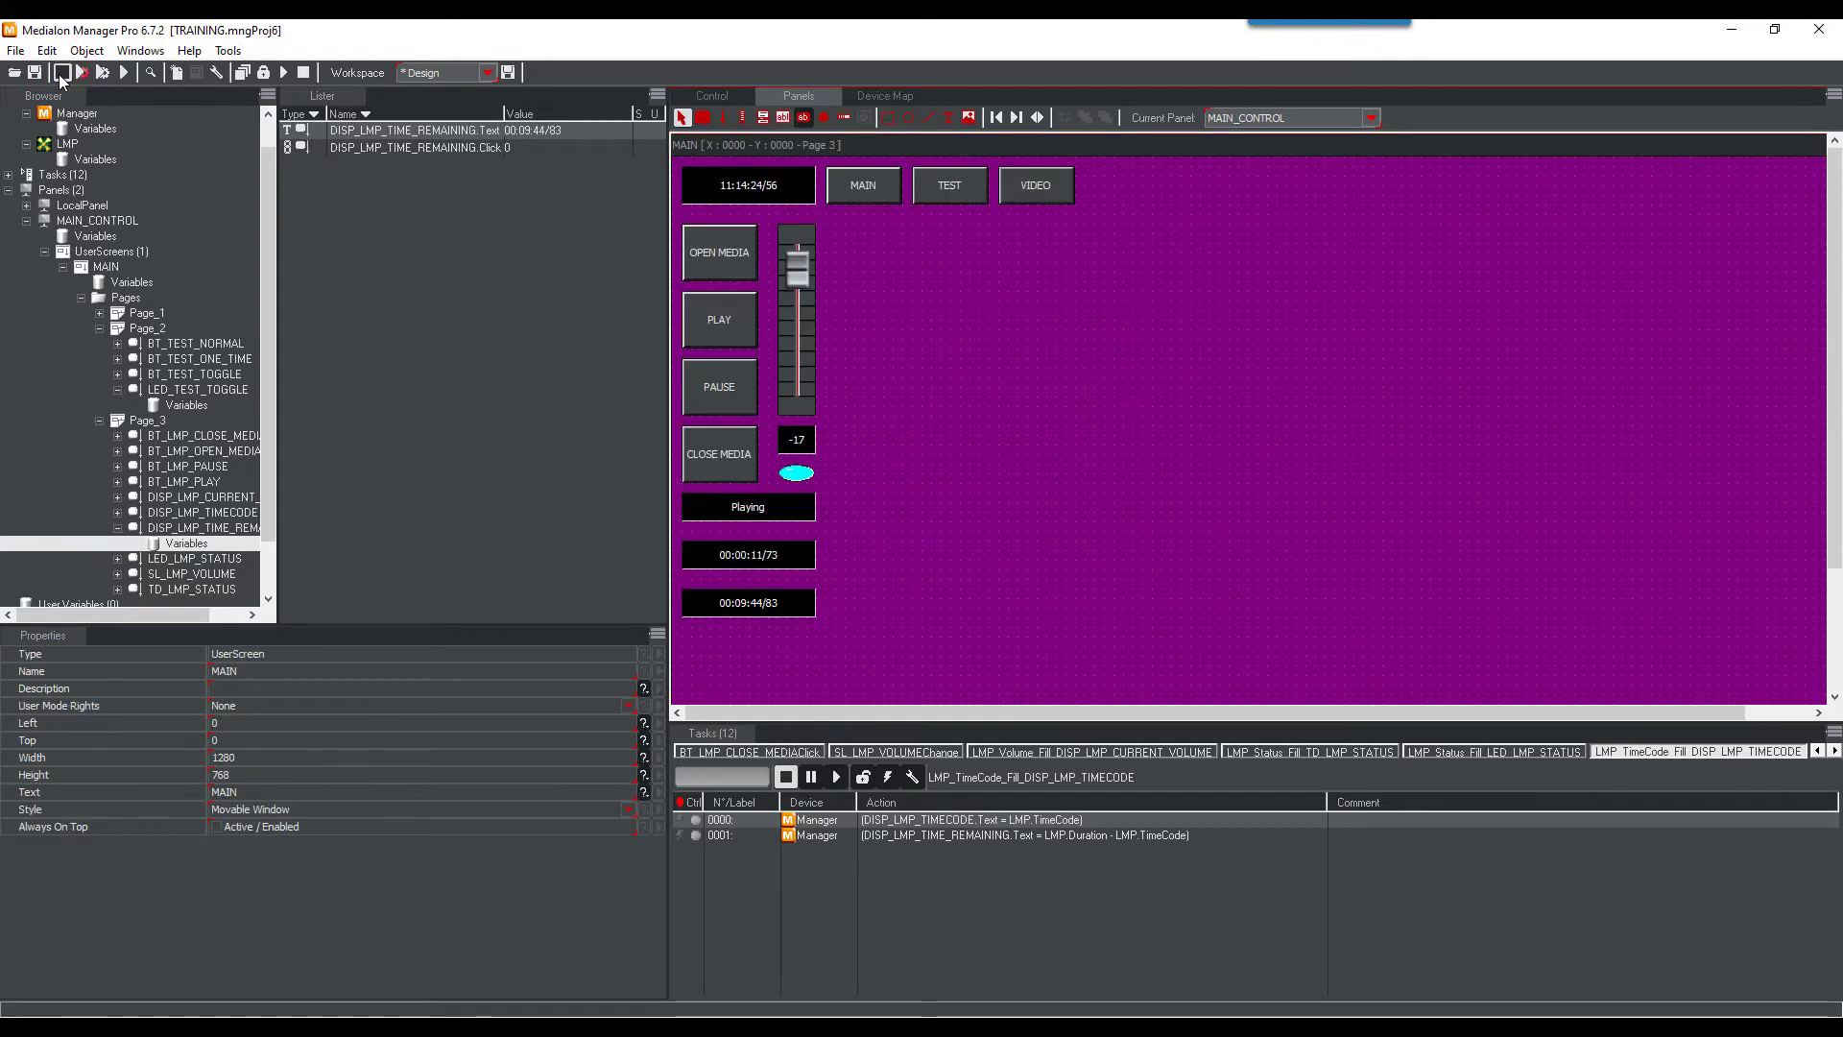
Add a white TIME REMAINING text label, about 140 by 20 at left 10, top 430, above the remaining-time display
left_click(948, 119)
left_click_drag(682, 570, 821, 596)
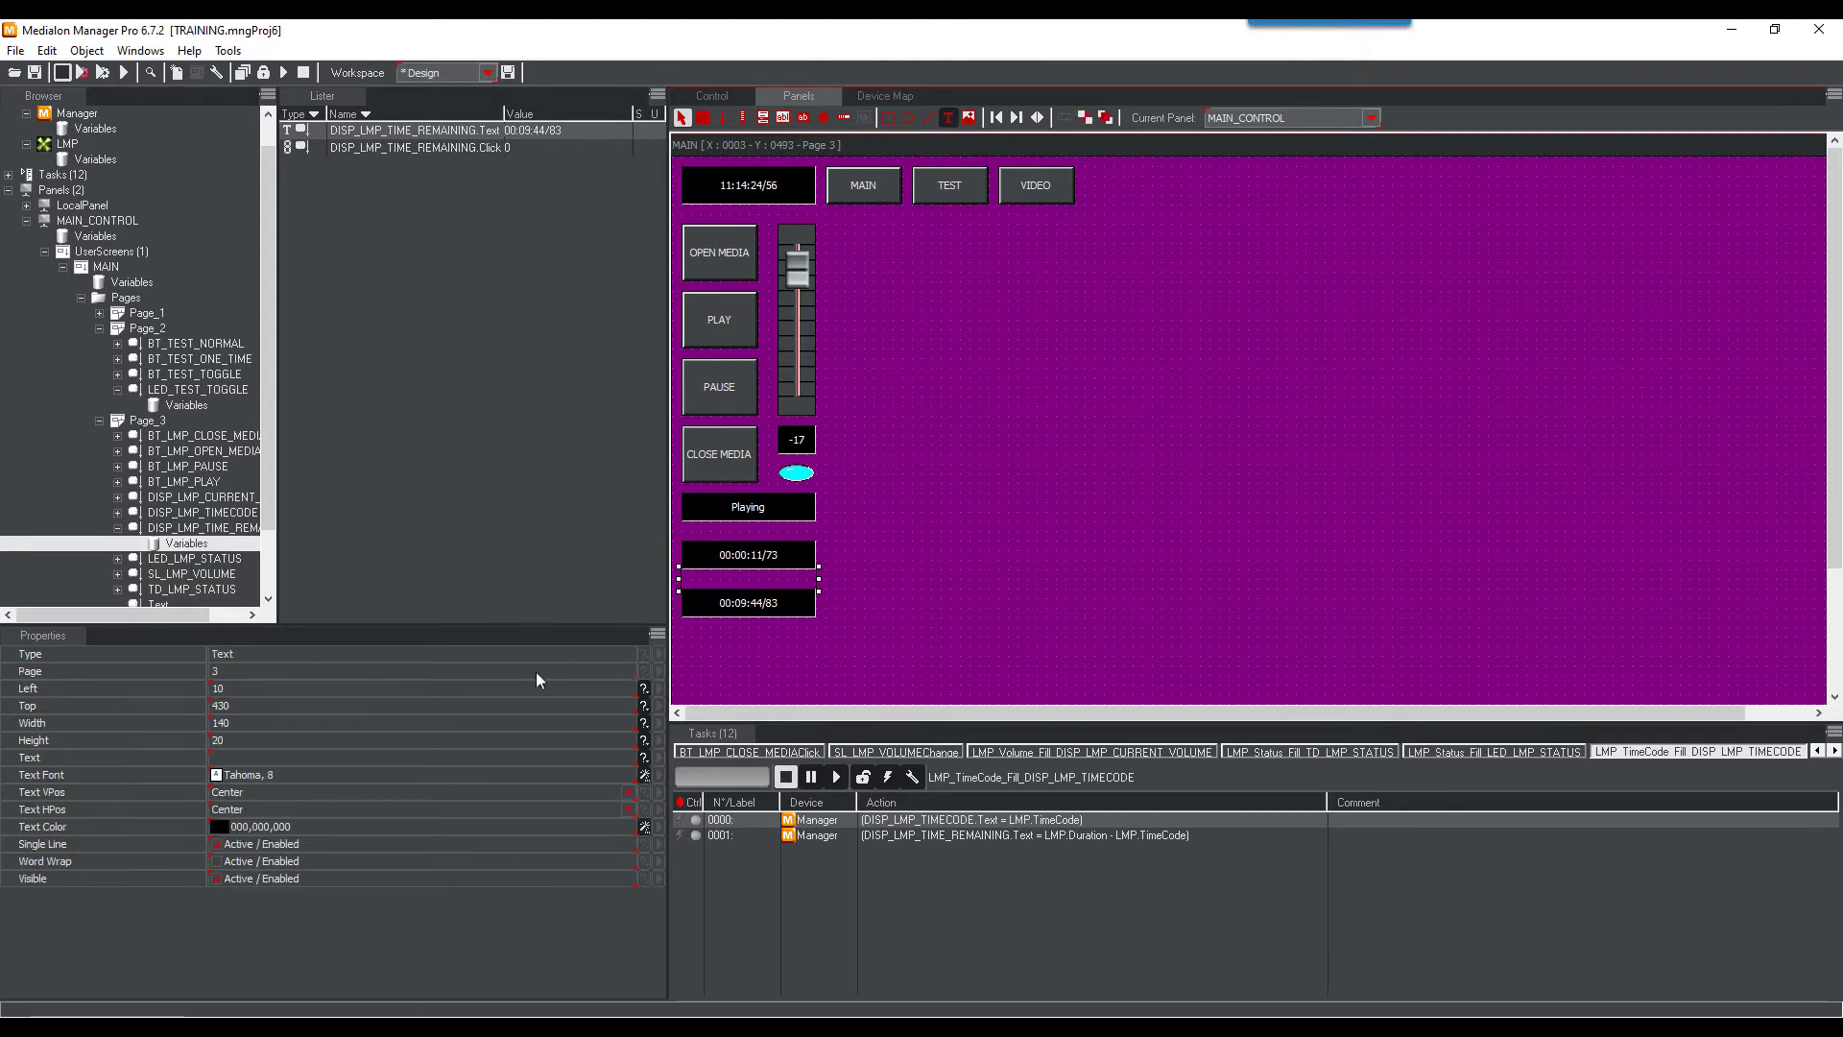
left_click(252, 757)
type("TIM")
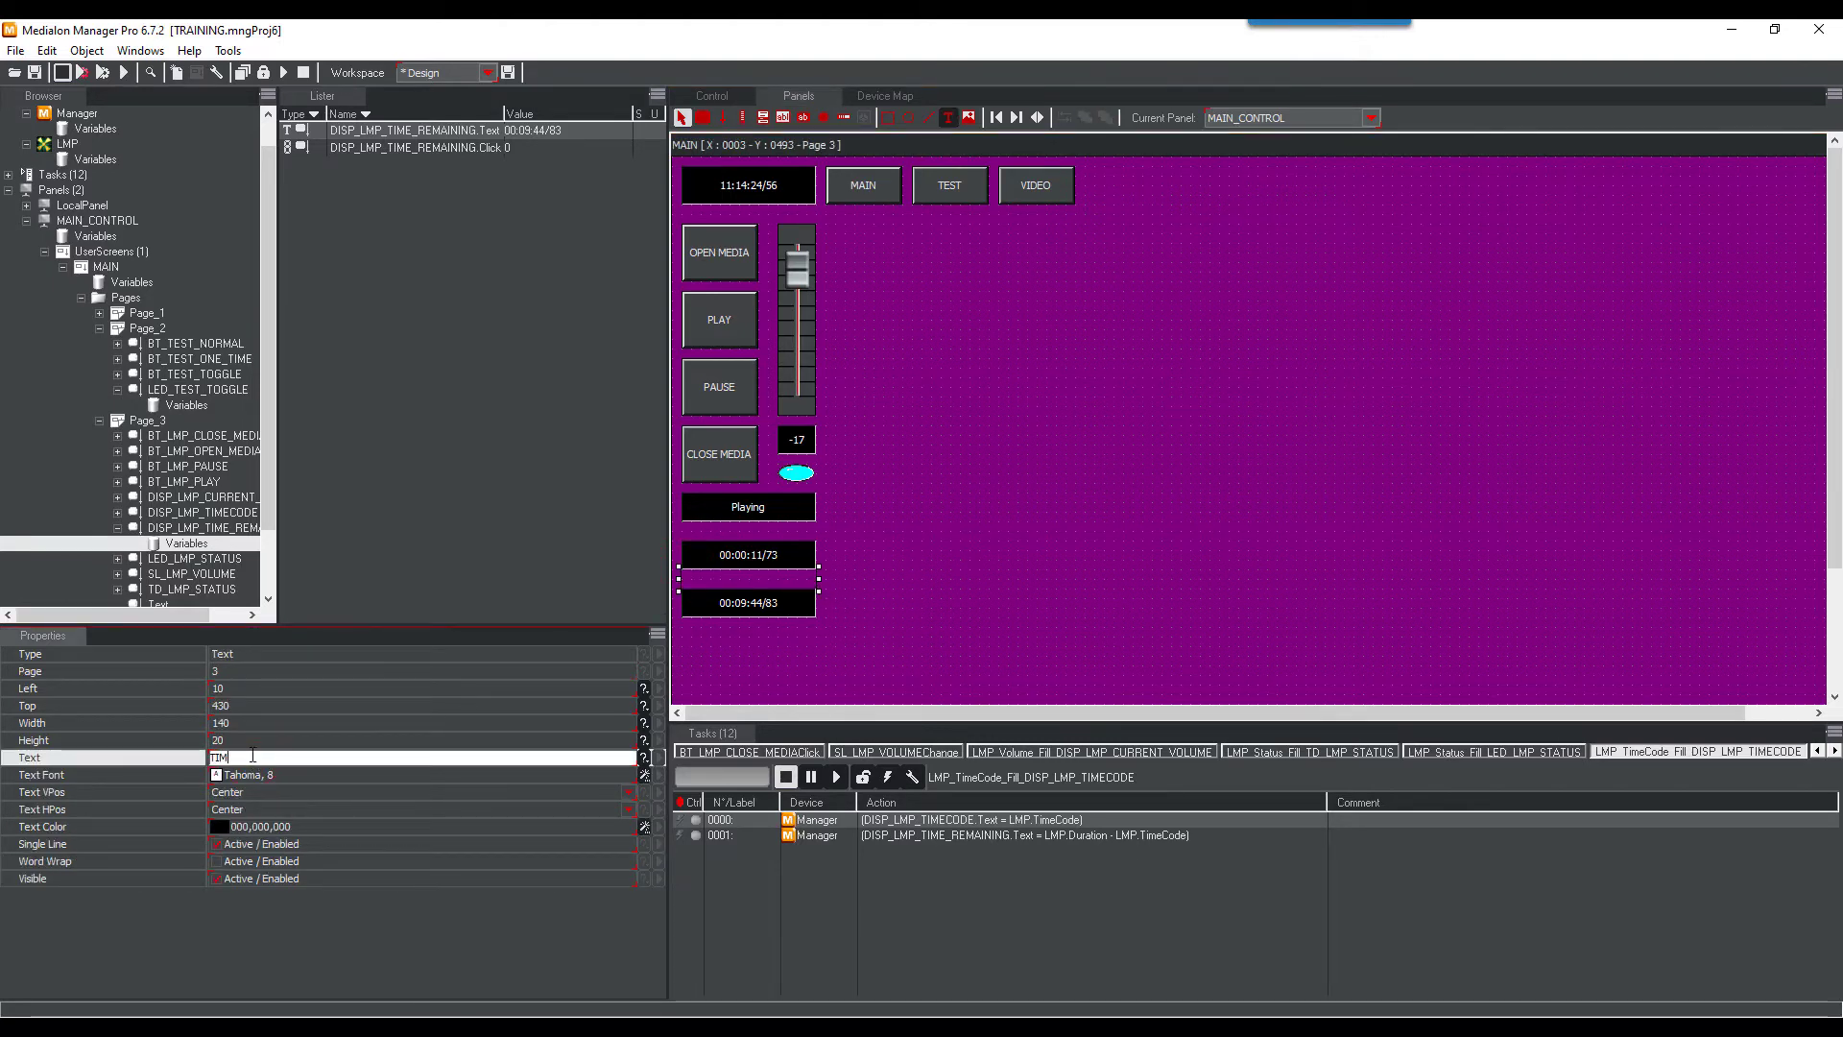
type("E REMAINING")
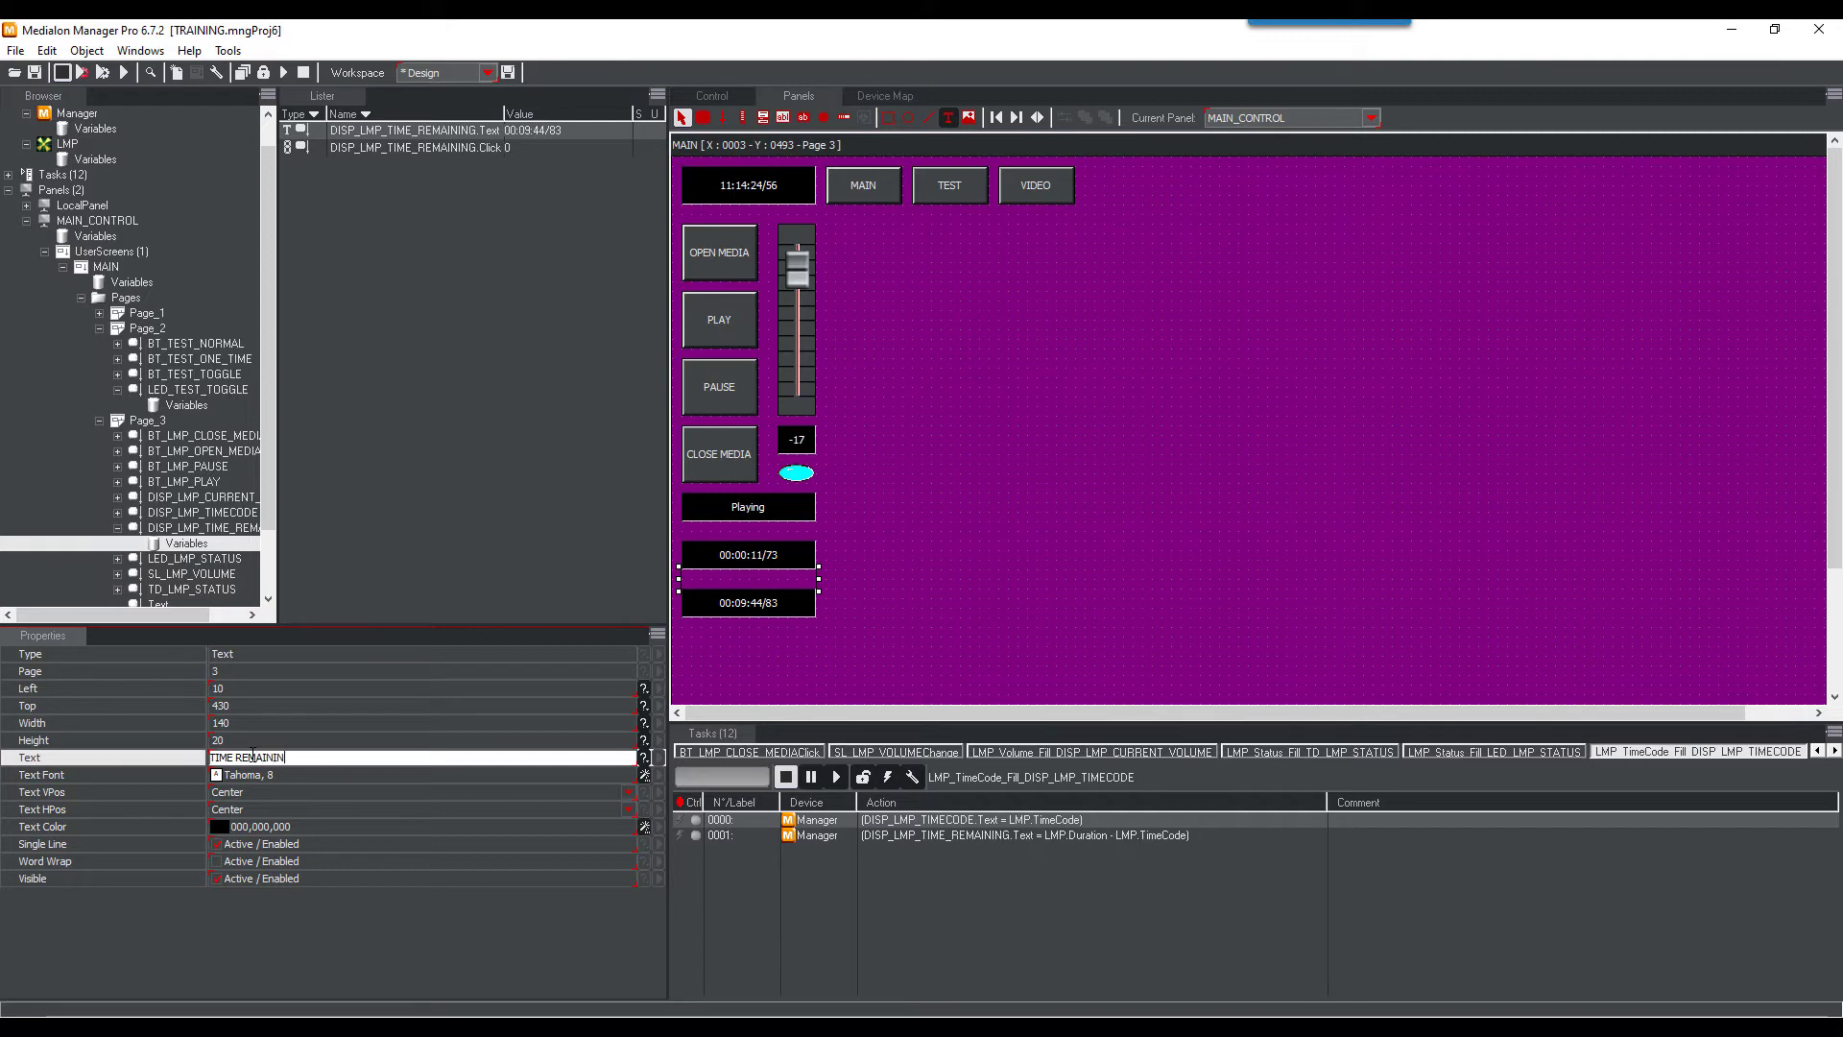
key("Return")
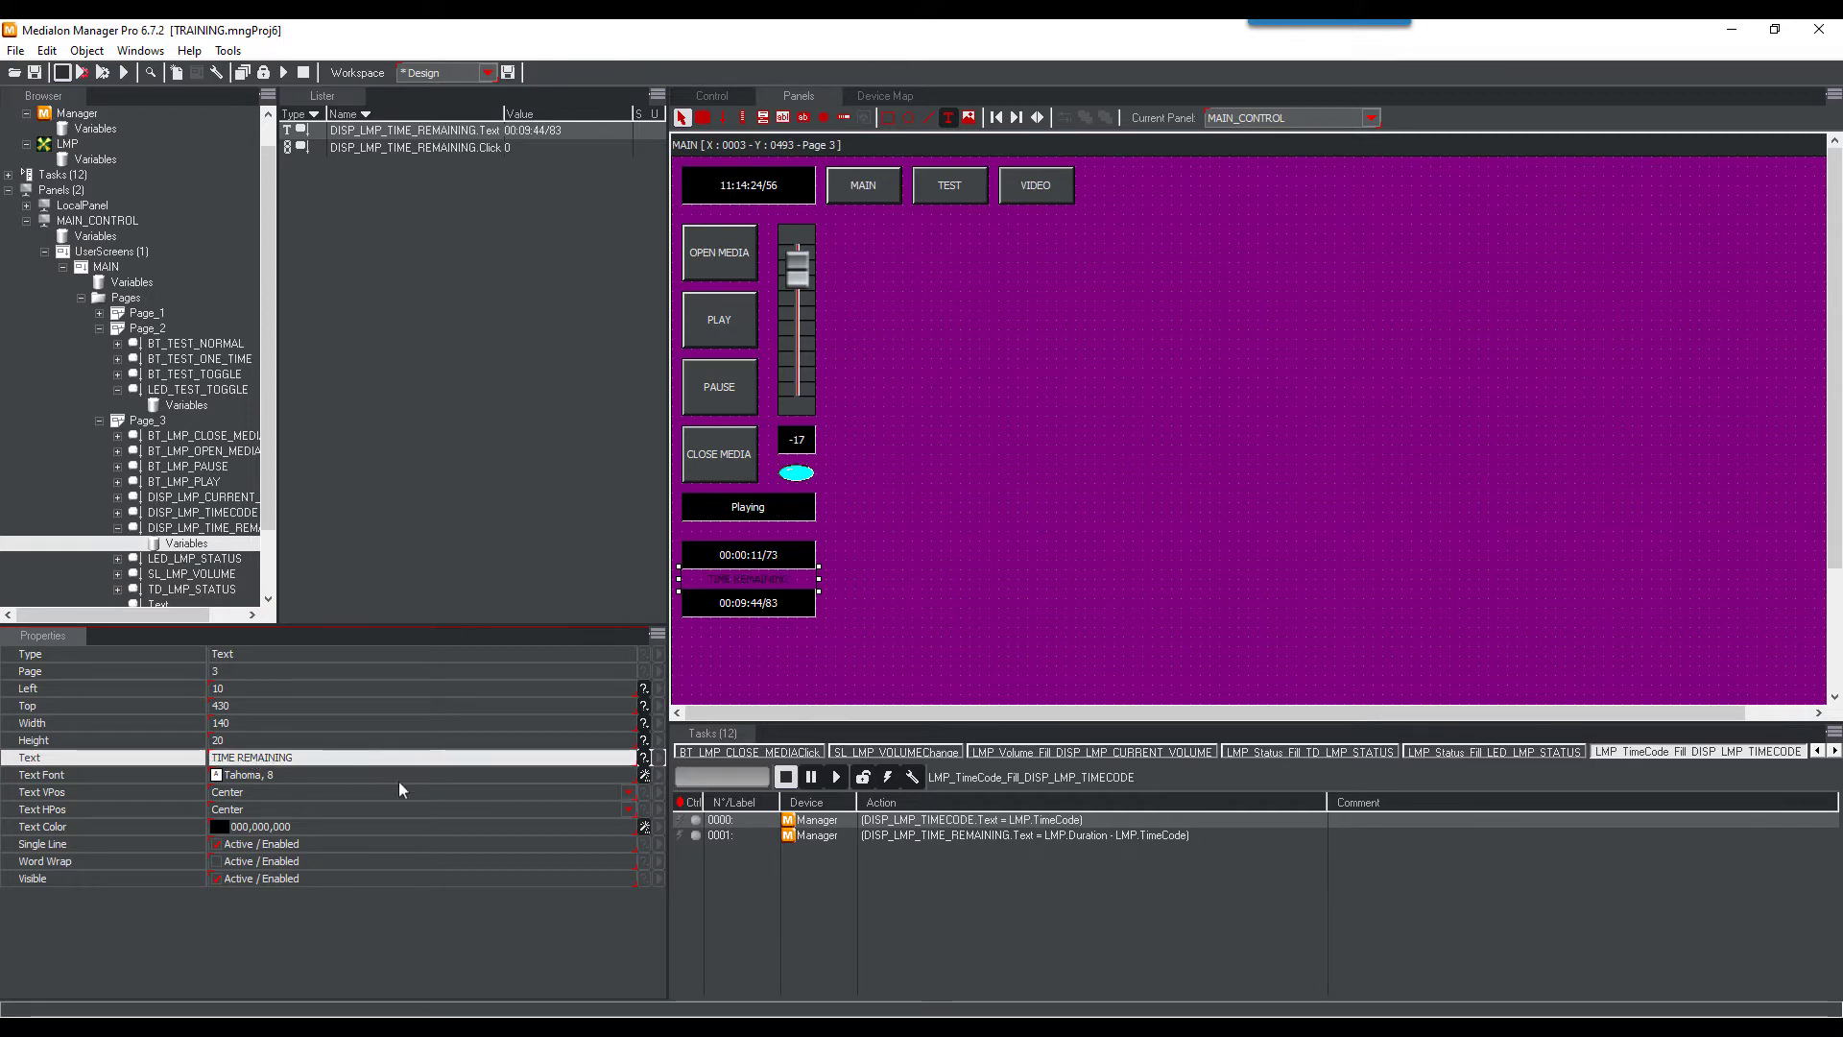
left_click(645, 828)
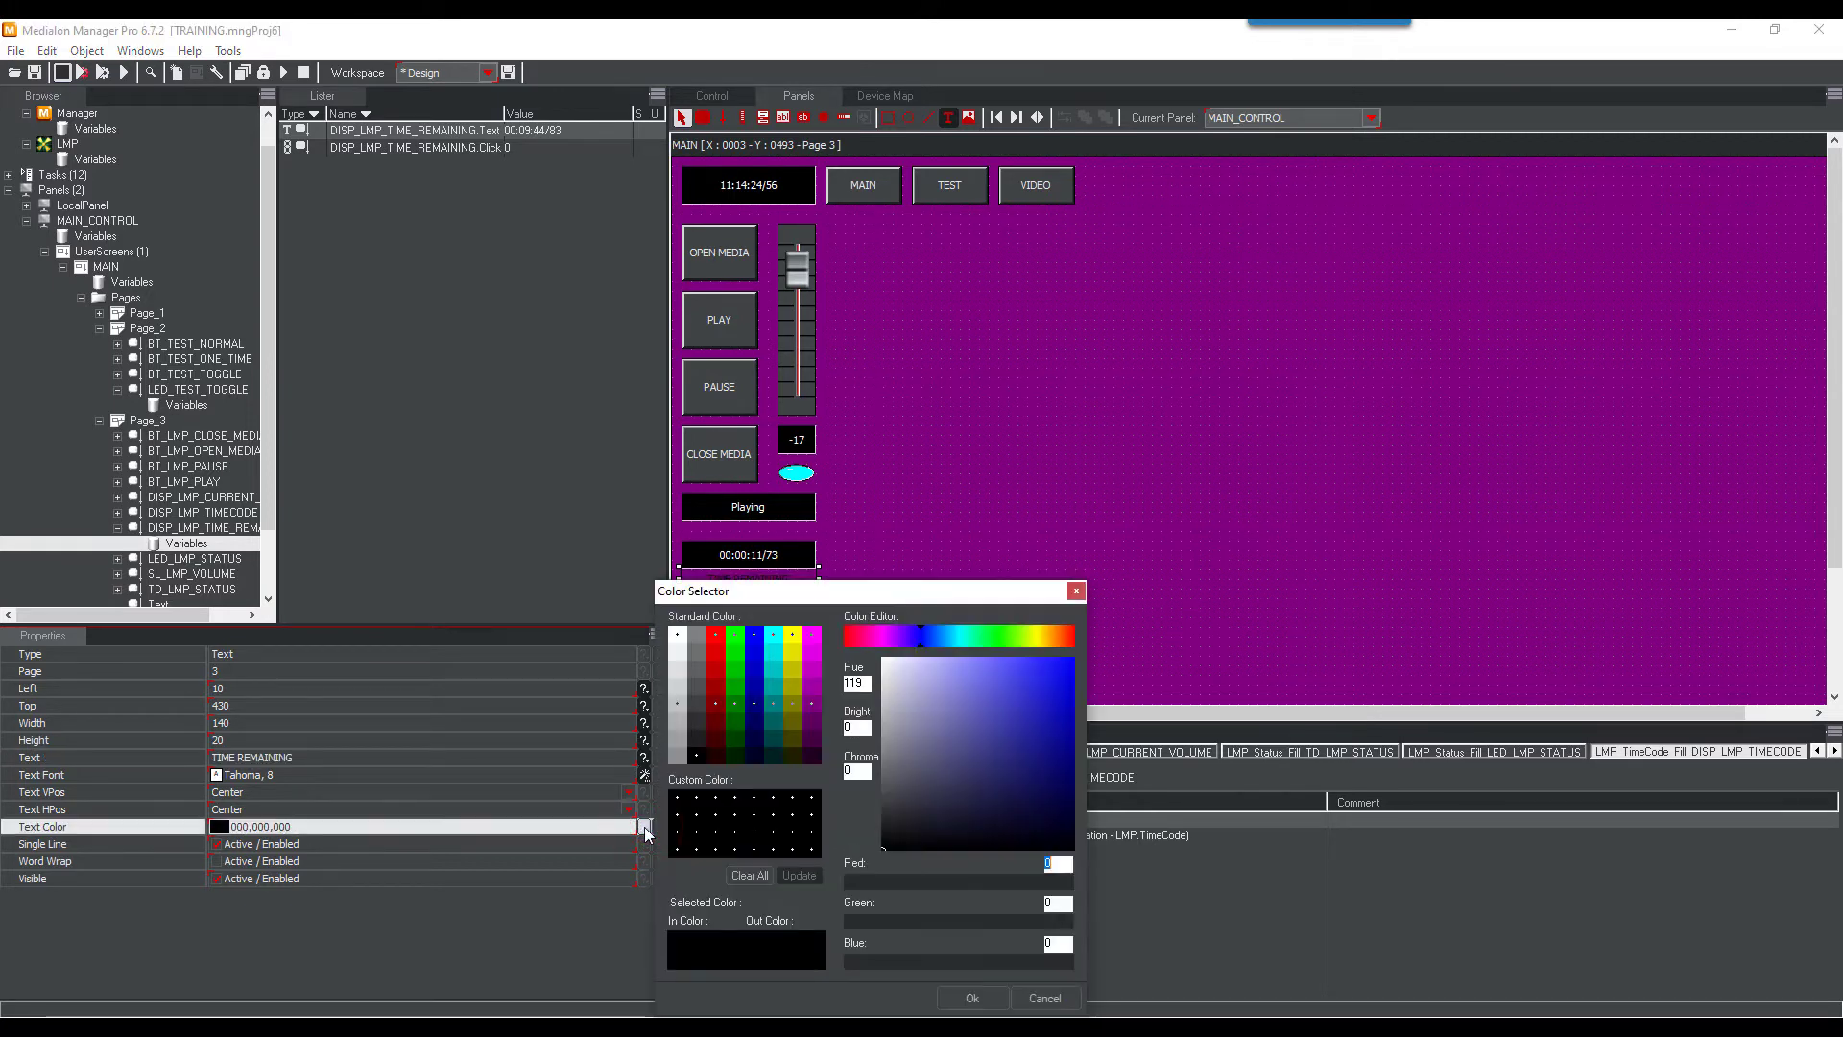
double_click(679, 636)
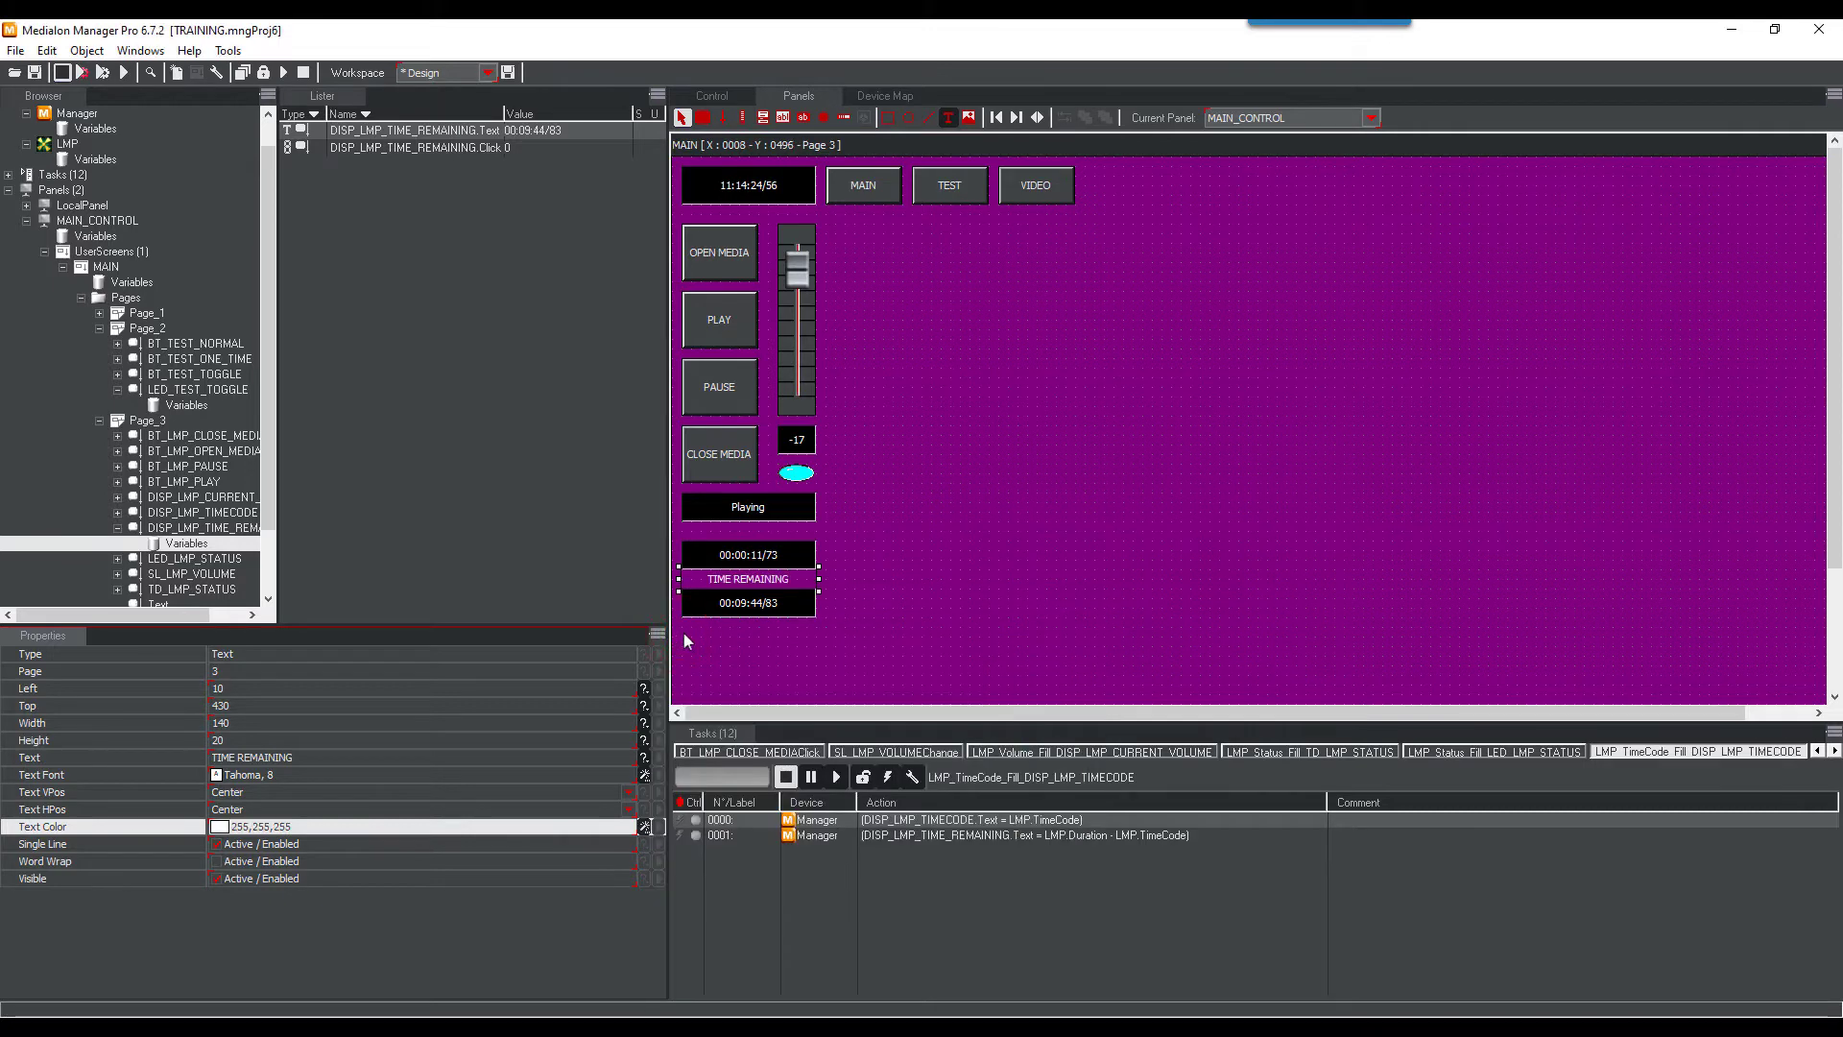
left_click(856, 578)
Duplicate the TIME REMAINING label above the timecode display at left 10, top 380, and change the copy's text to TIMECODE
left_click(780, 577)
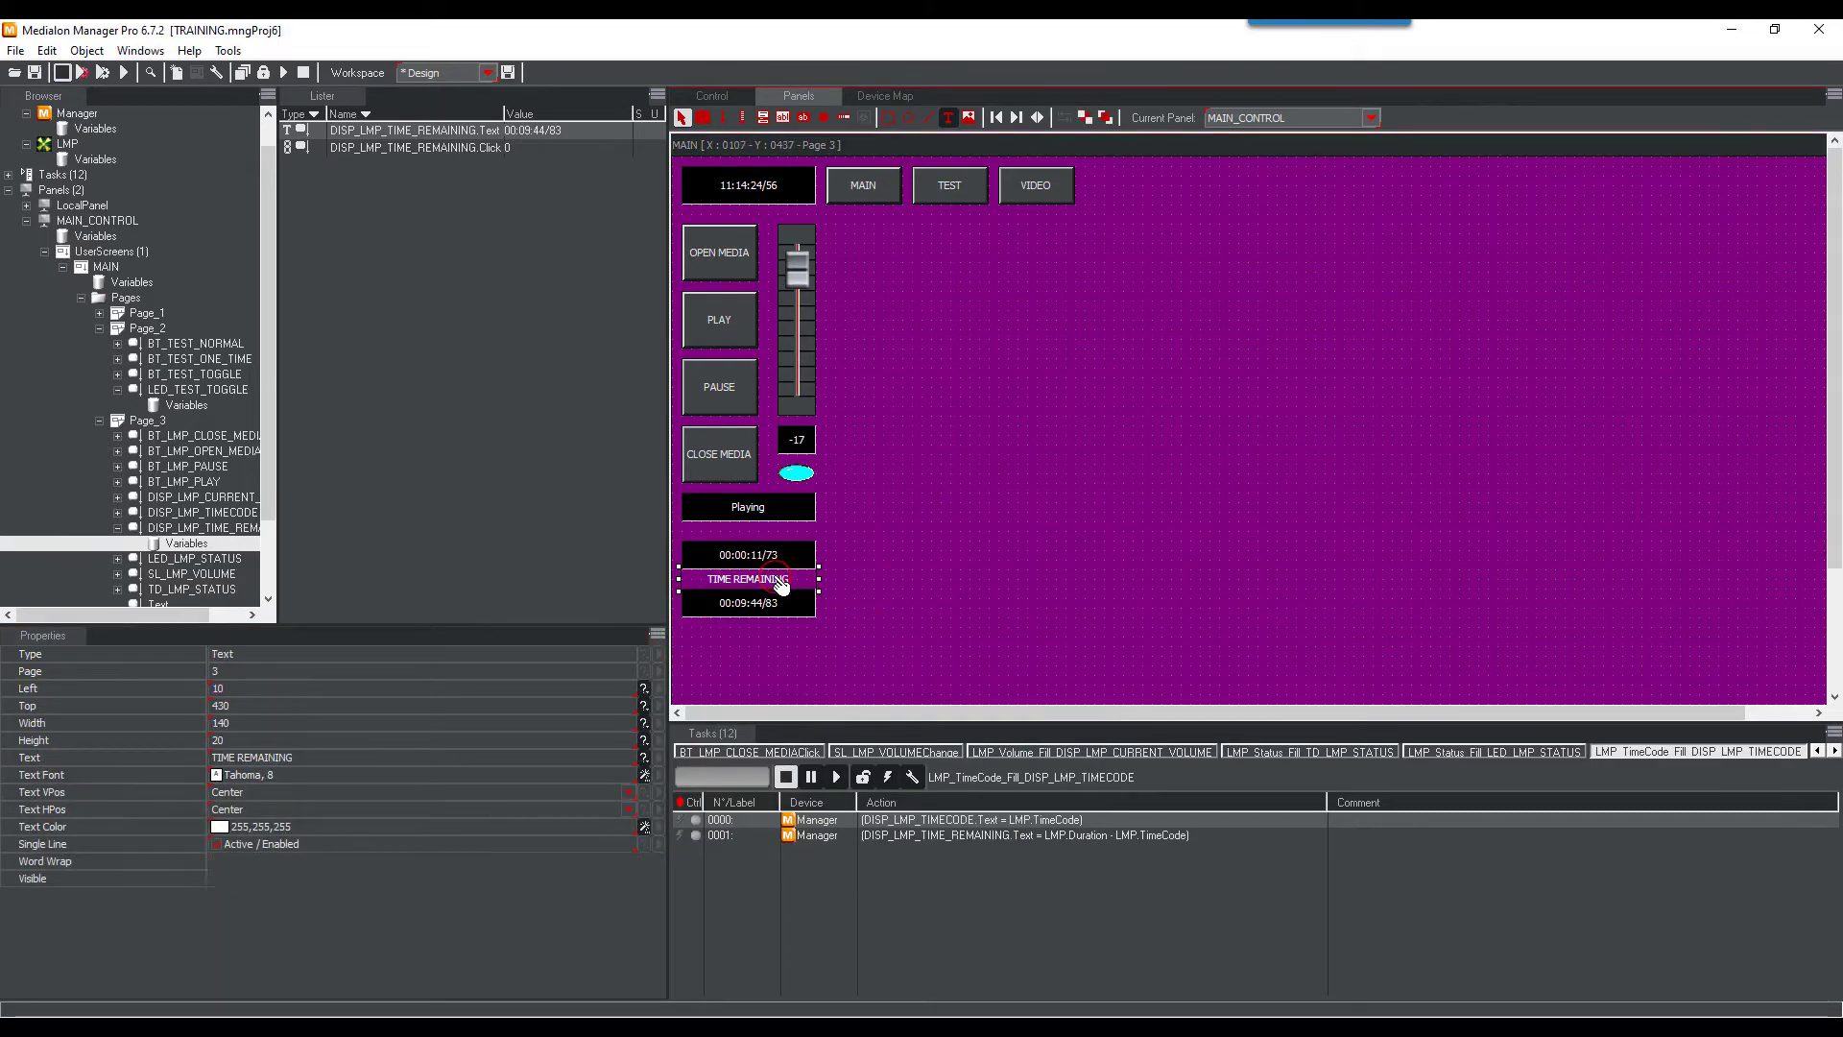
left_click_drag(779, 577, 780, 528)
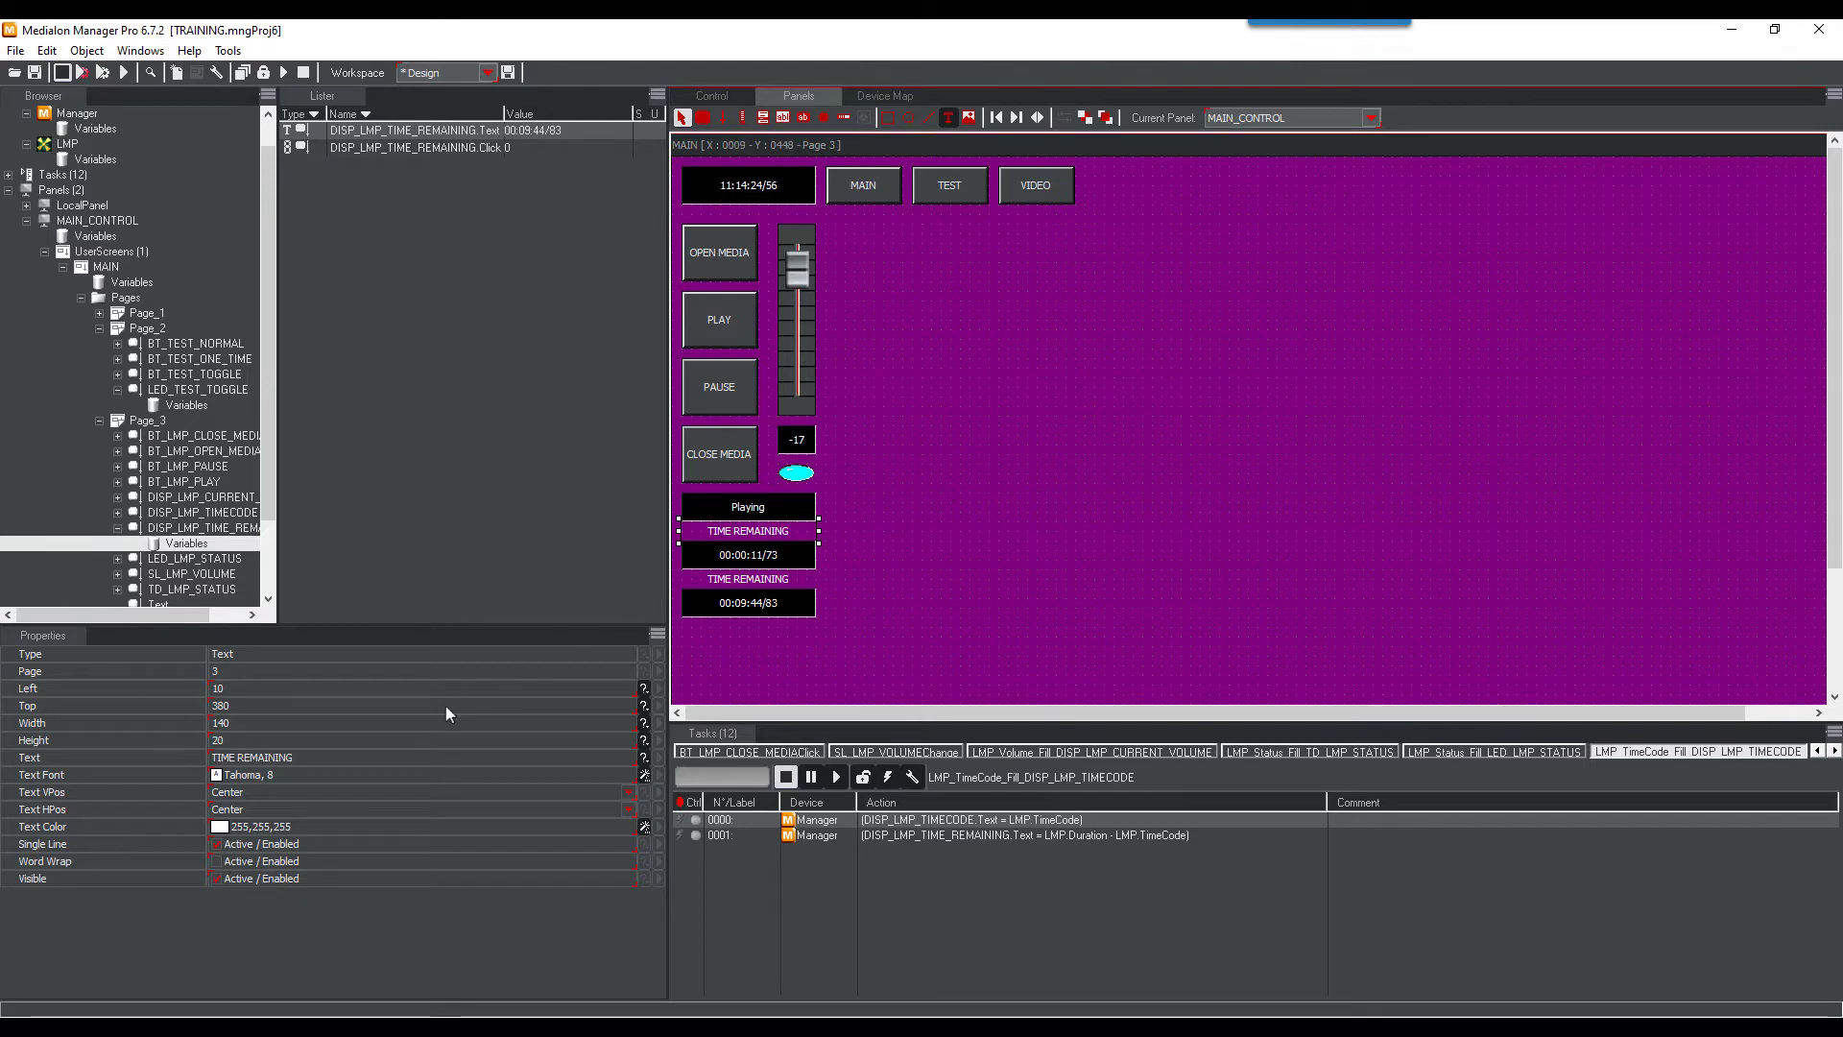
left_click(285, 757)
type("TIMECODE")
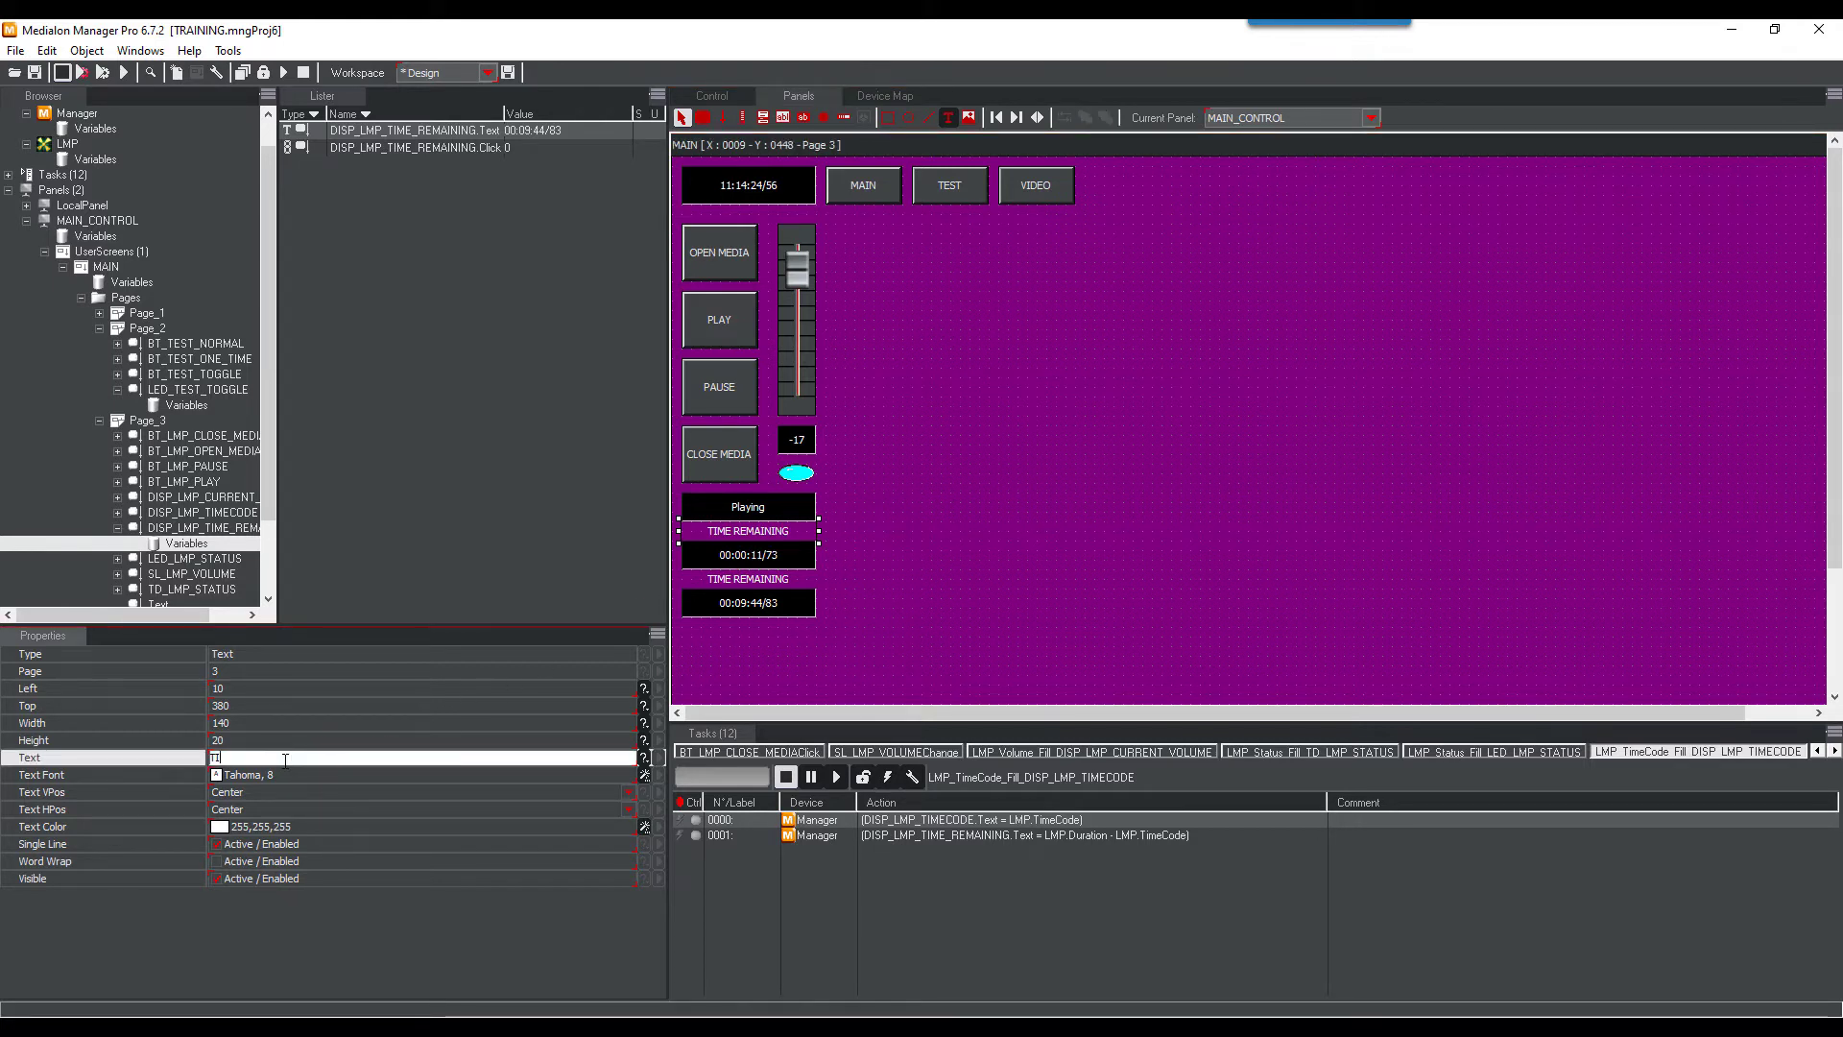
key("Return")
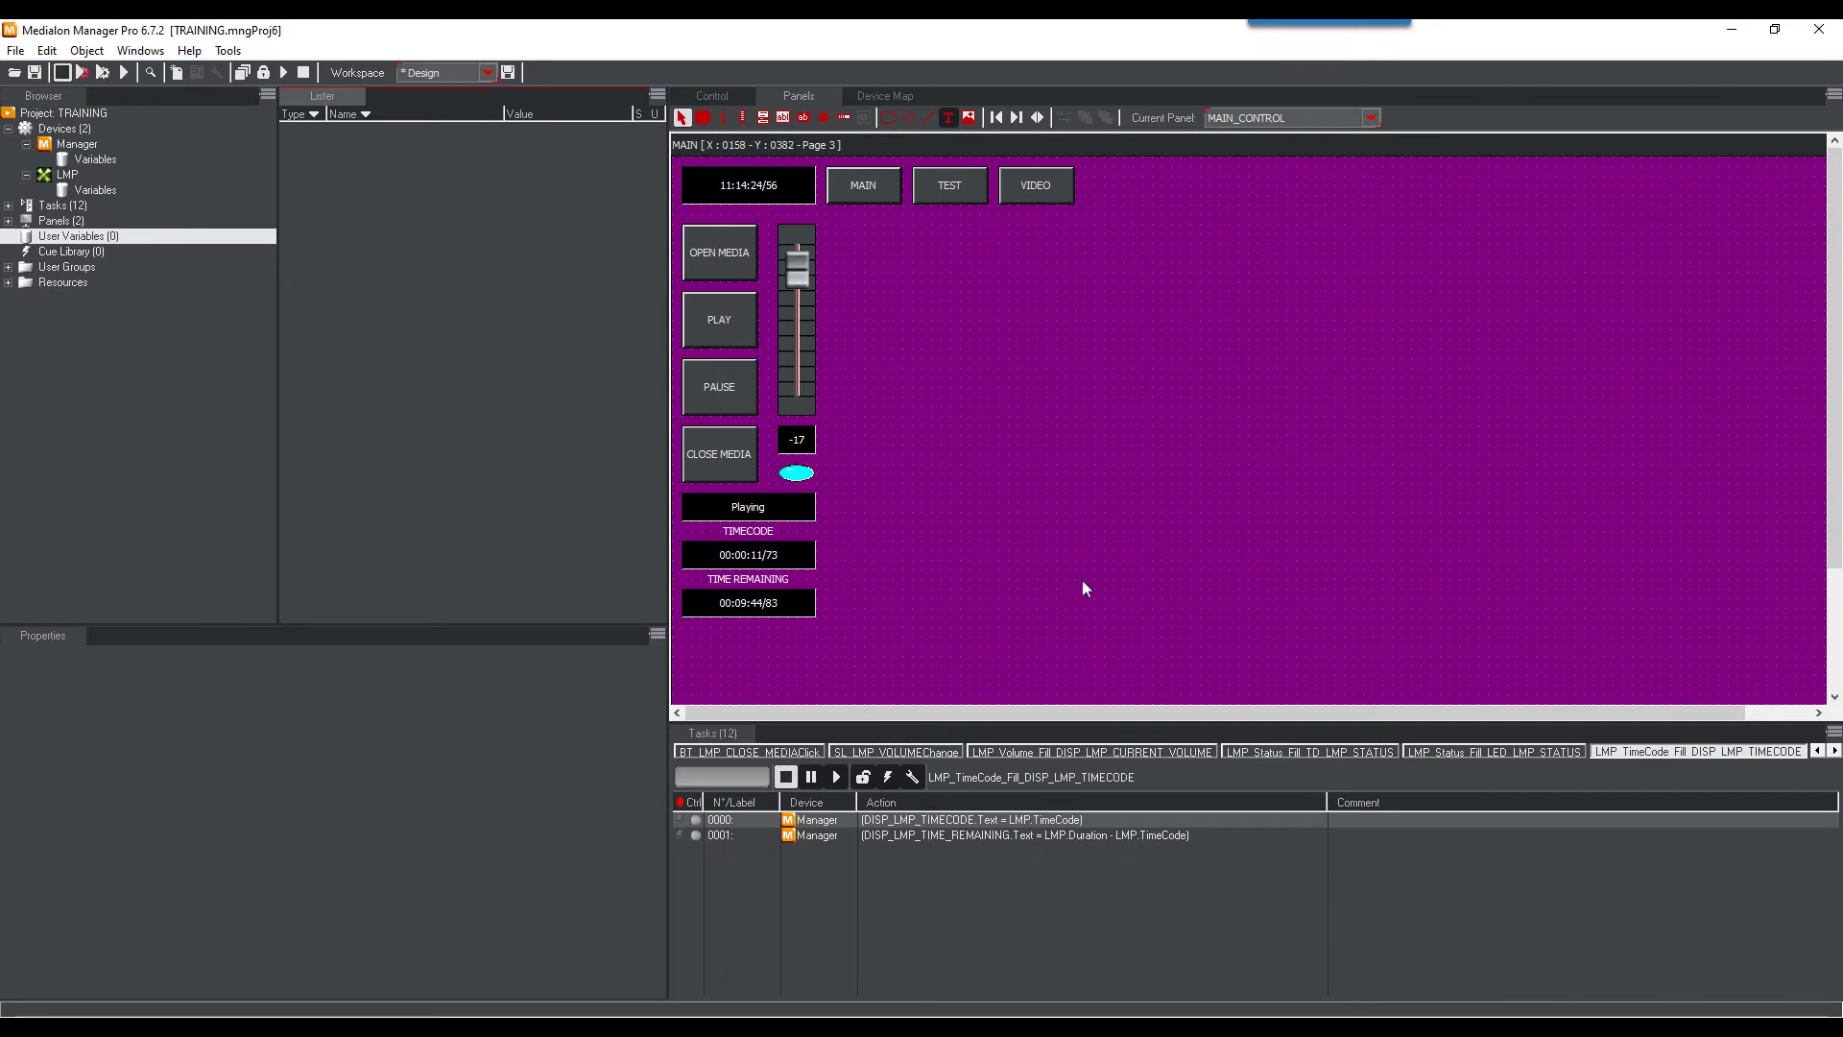
Create an integer user variable named CURRENT_VOLUME and a task started by its change
right_click(98, 244)
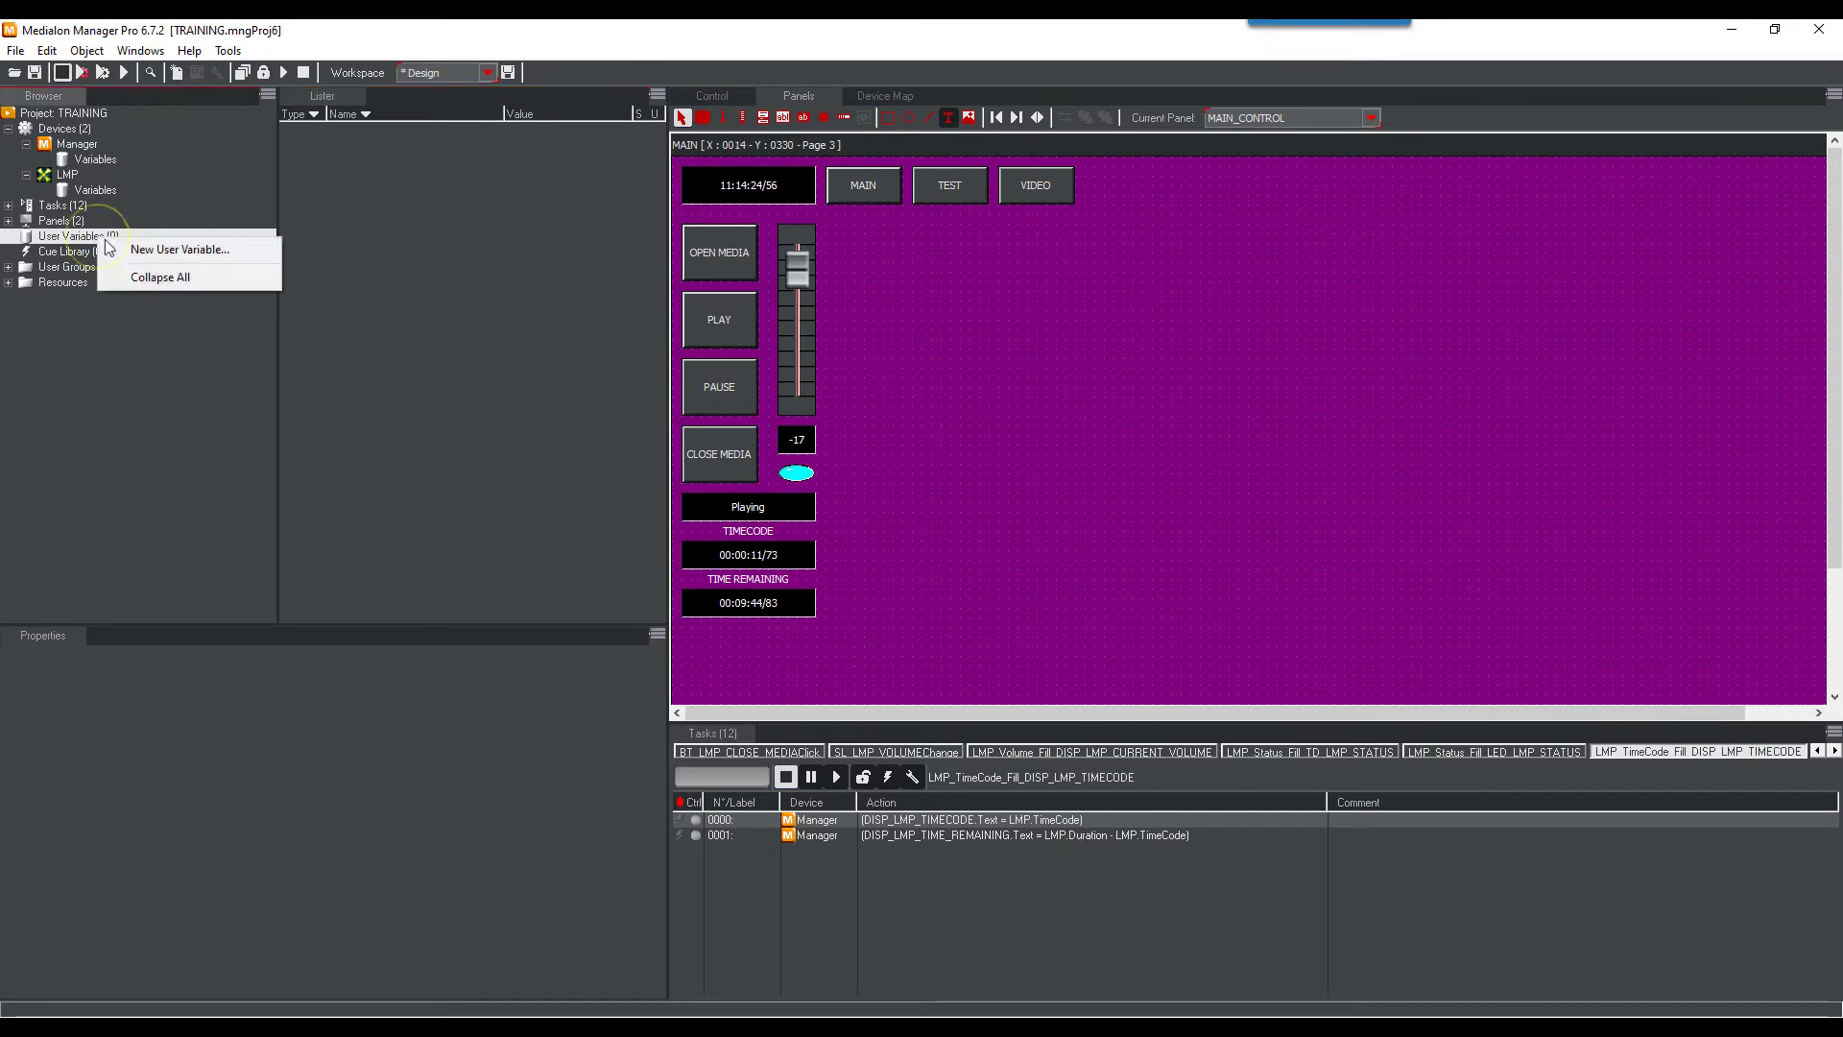
left_click(150, 253)
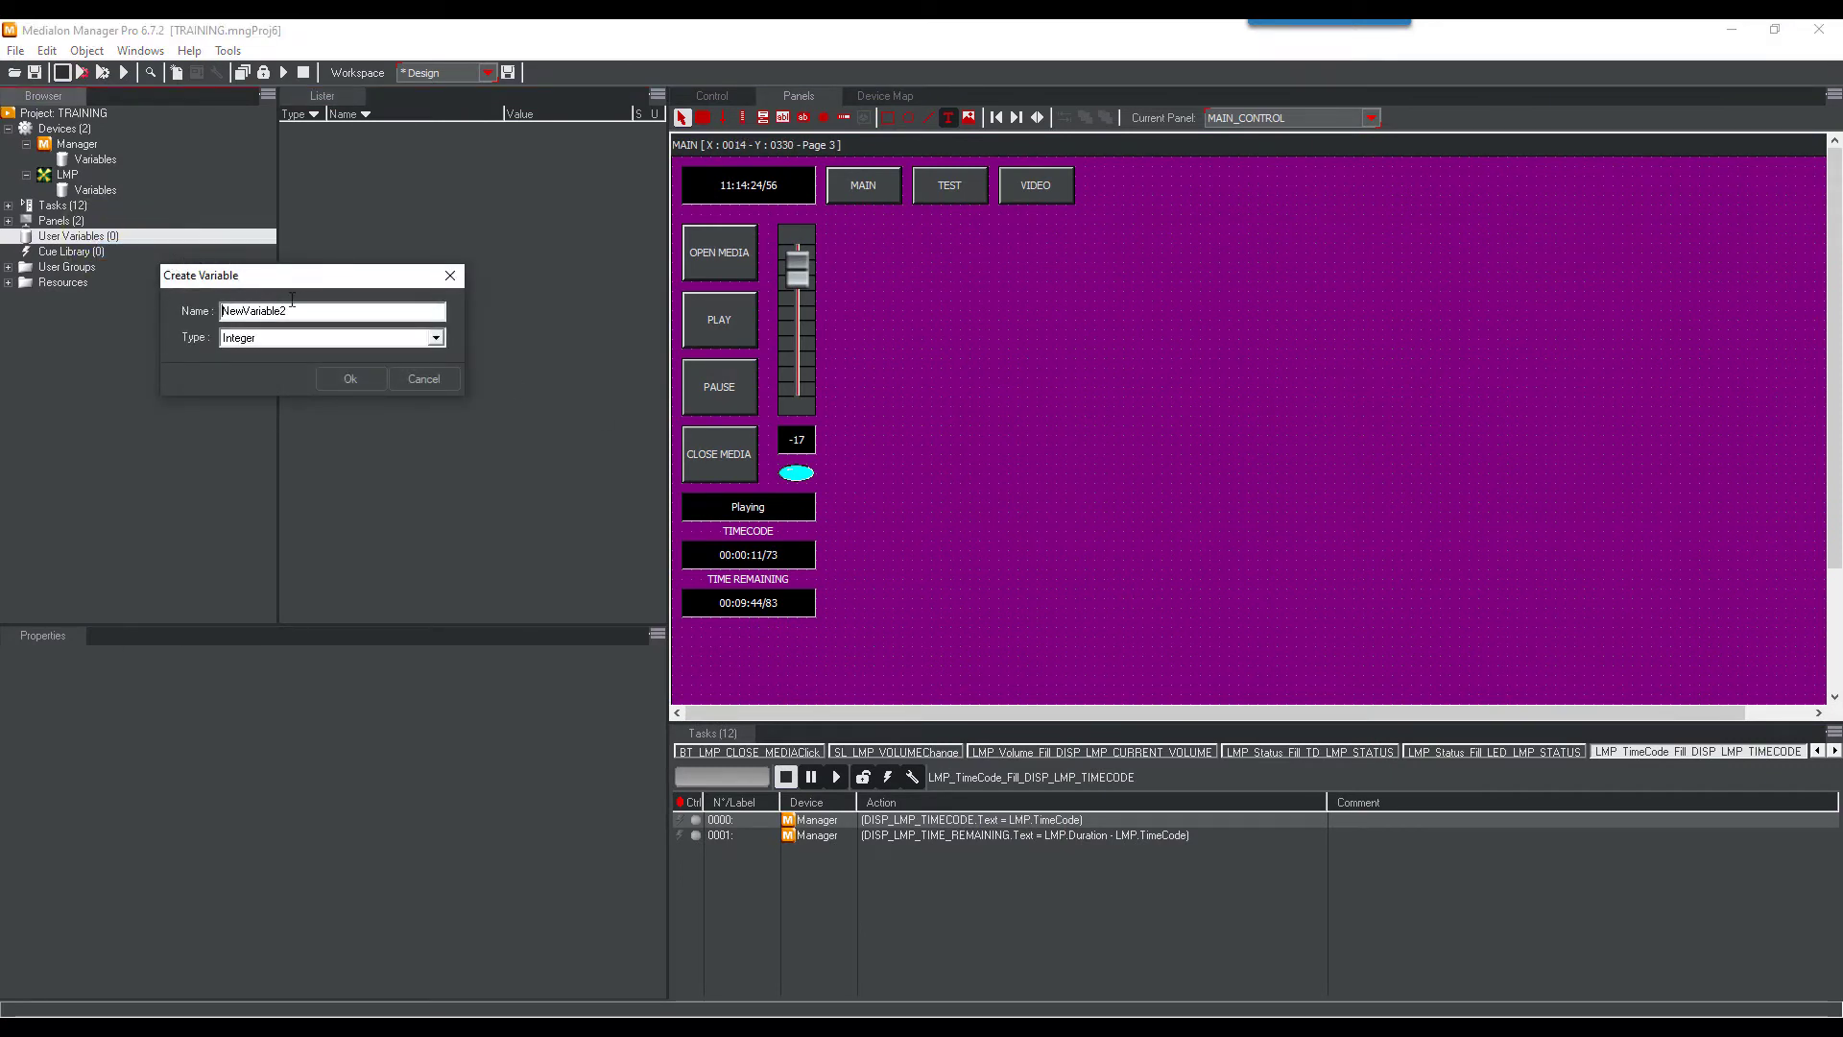
left_click_drag(303, 311, 214, 311)
type("CURRENT_VOLUME")
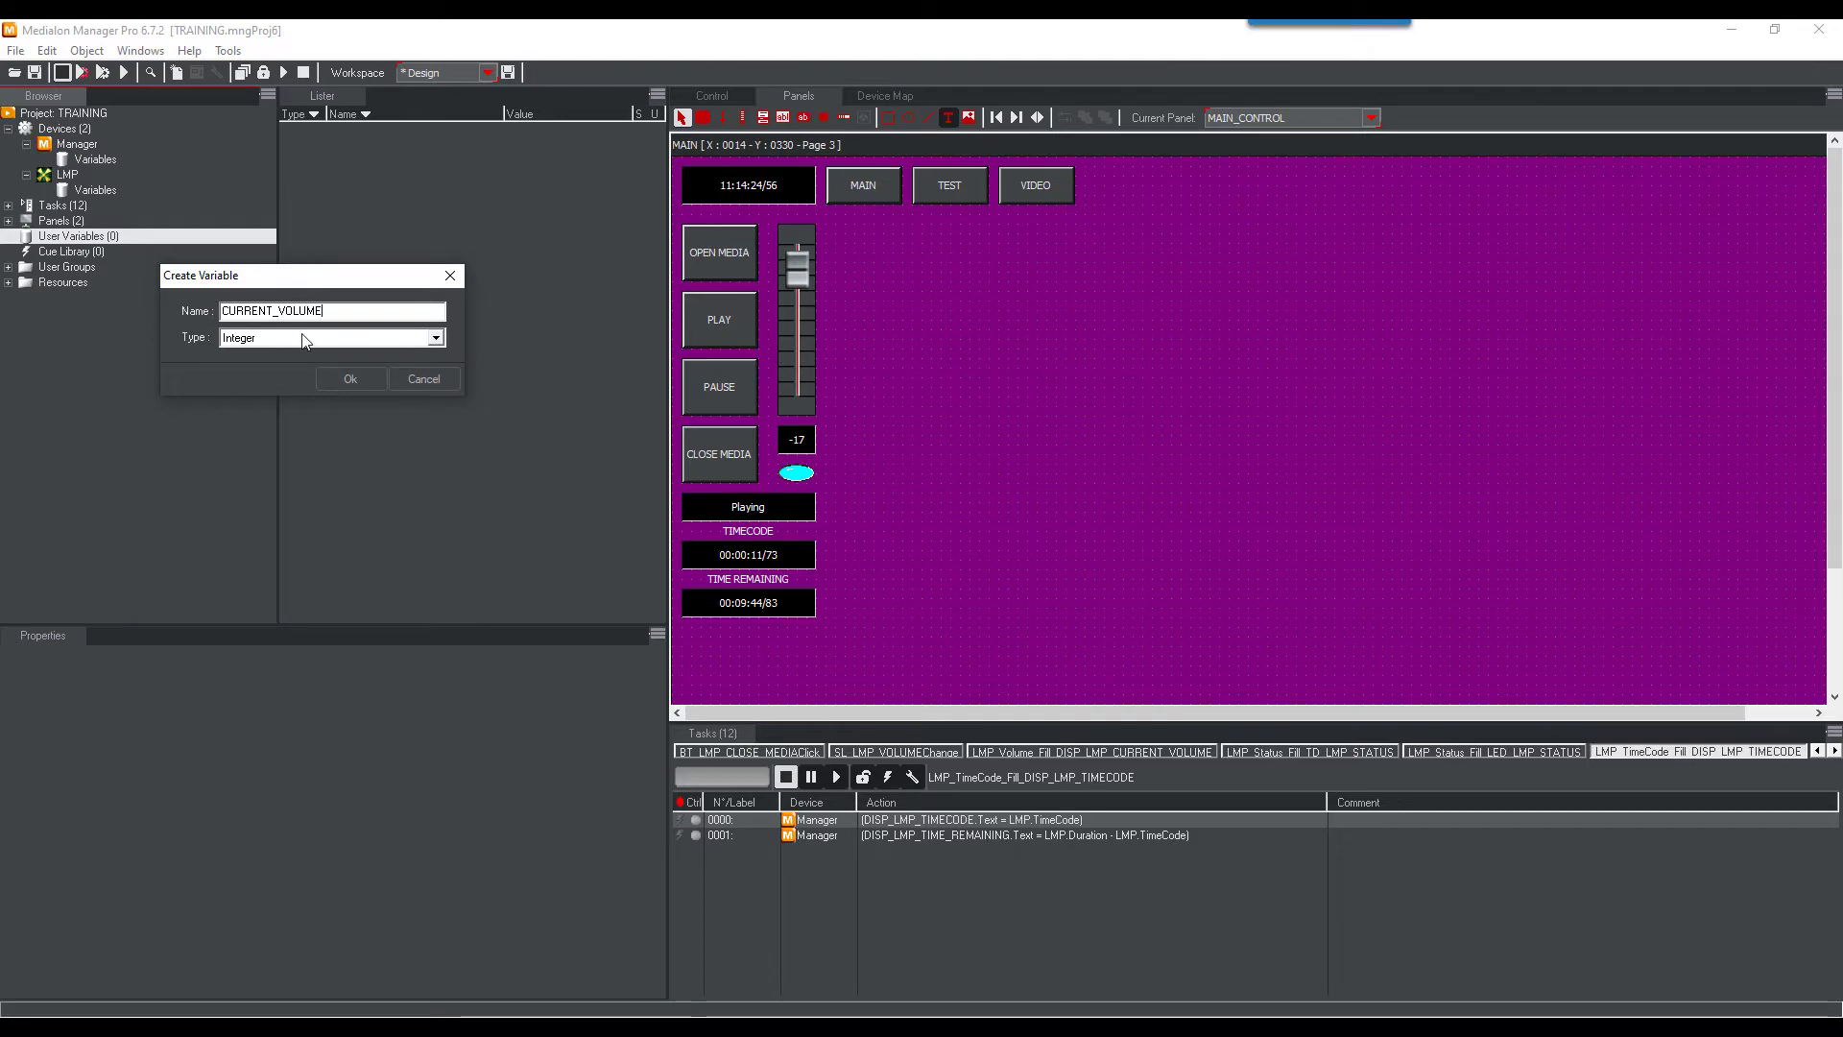
left_click(338, 379)
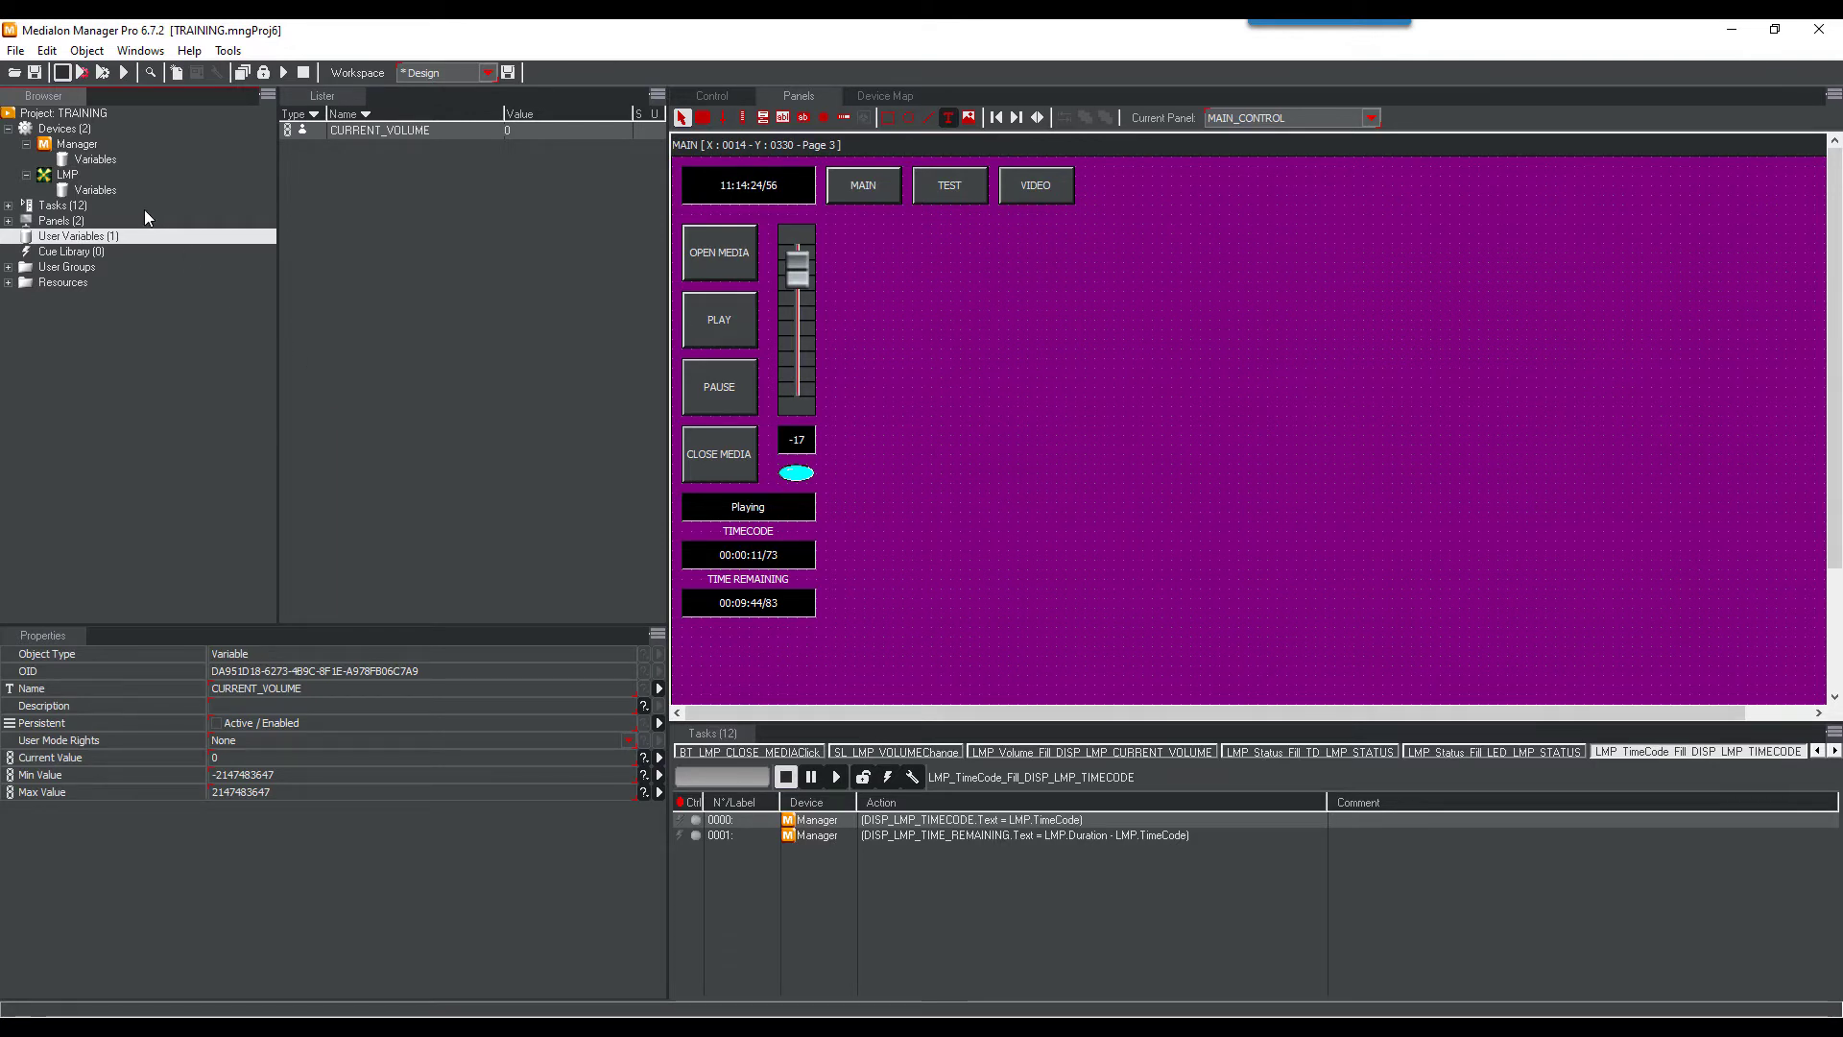
right_click(397, 128)
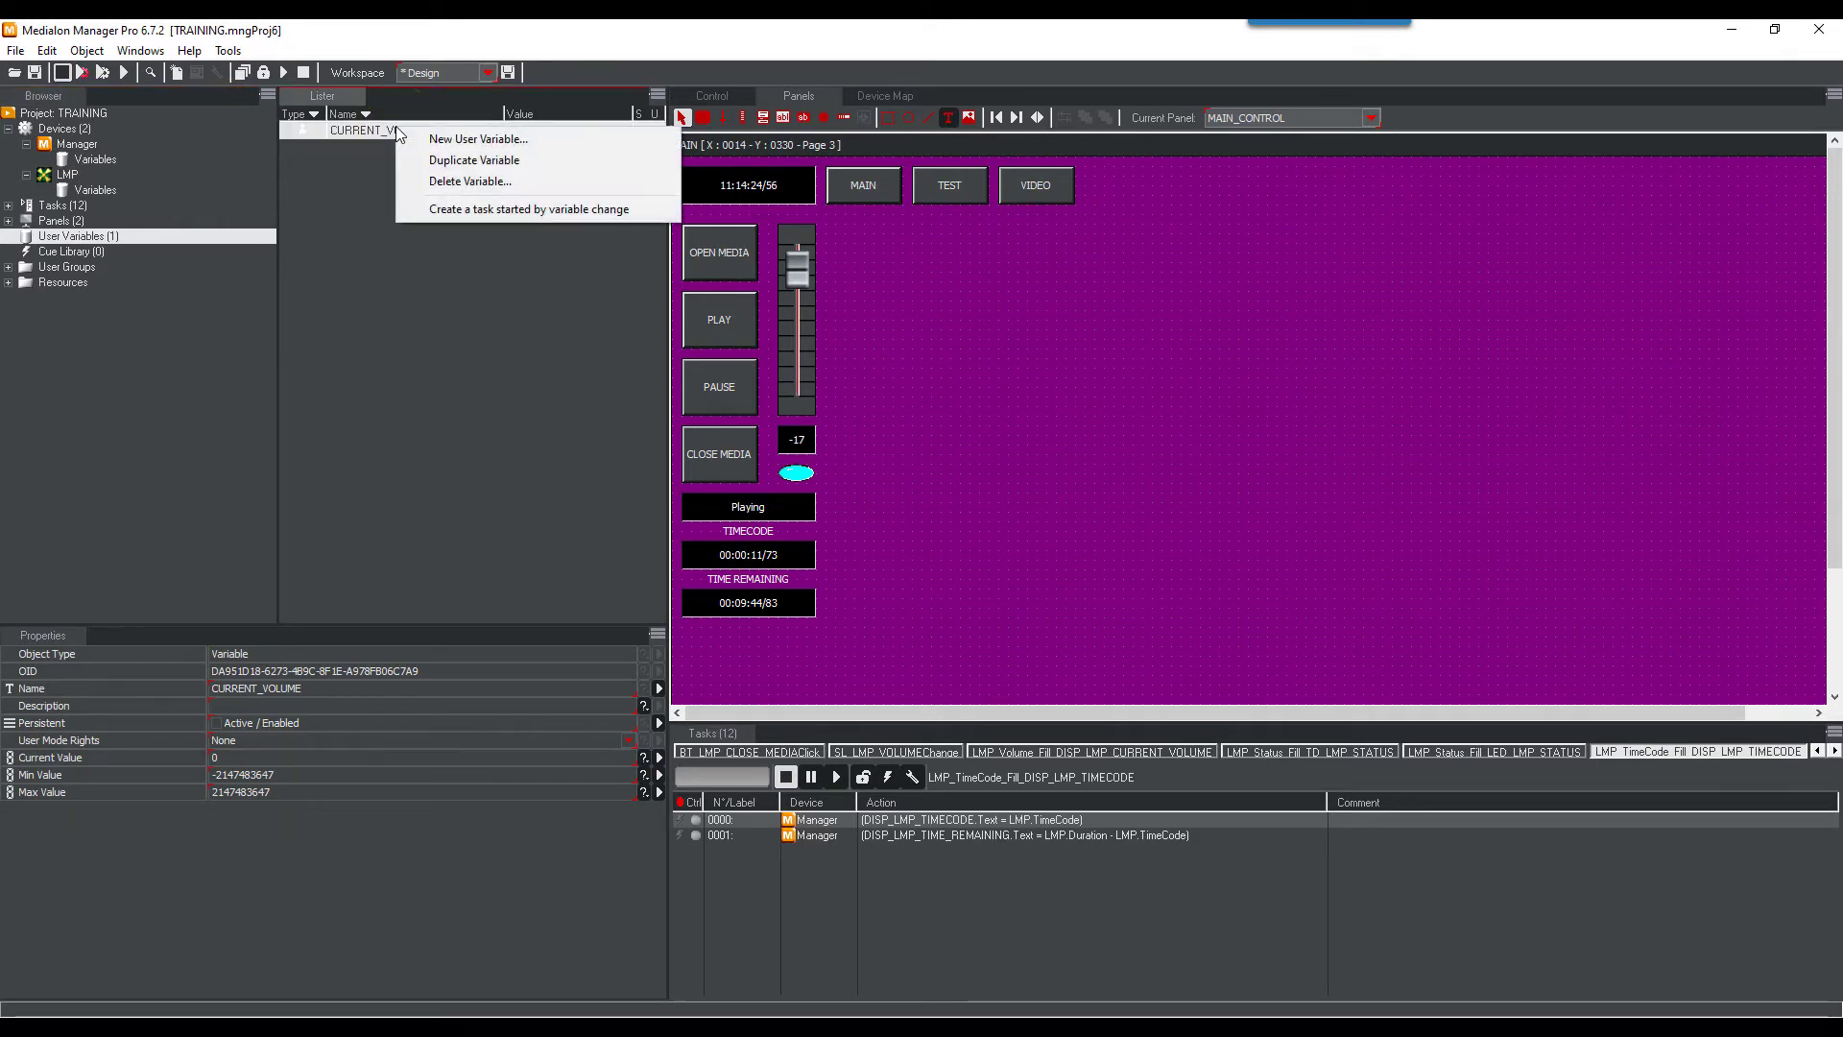
left_click(535, 211)
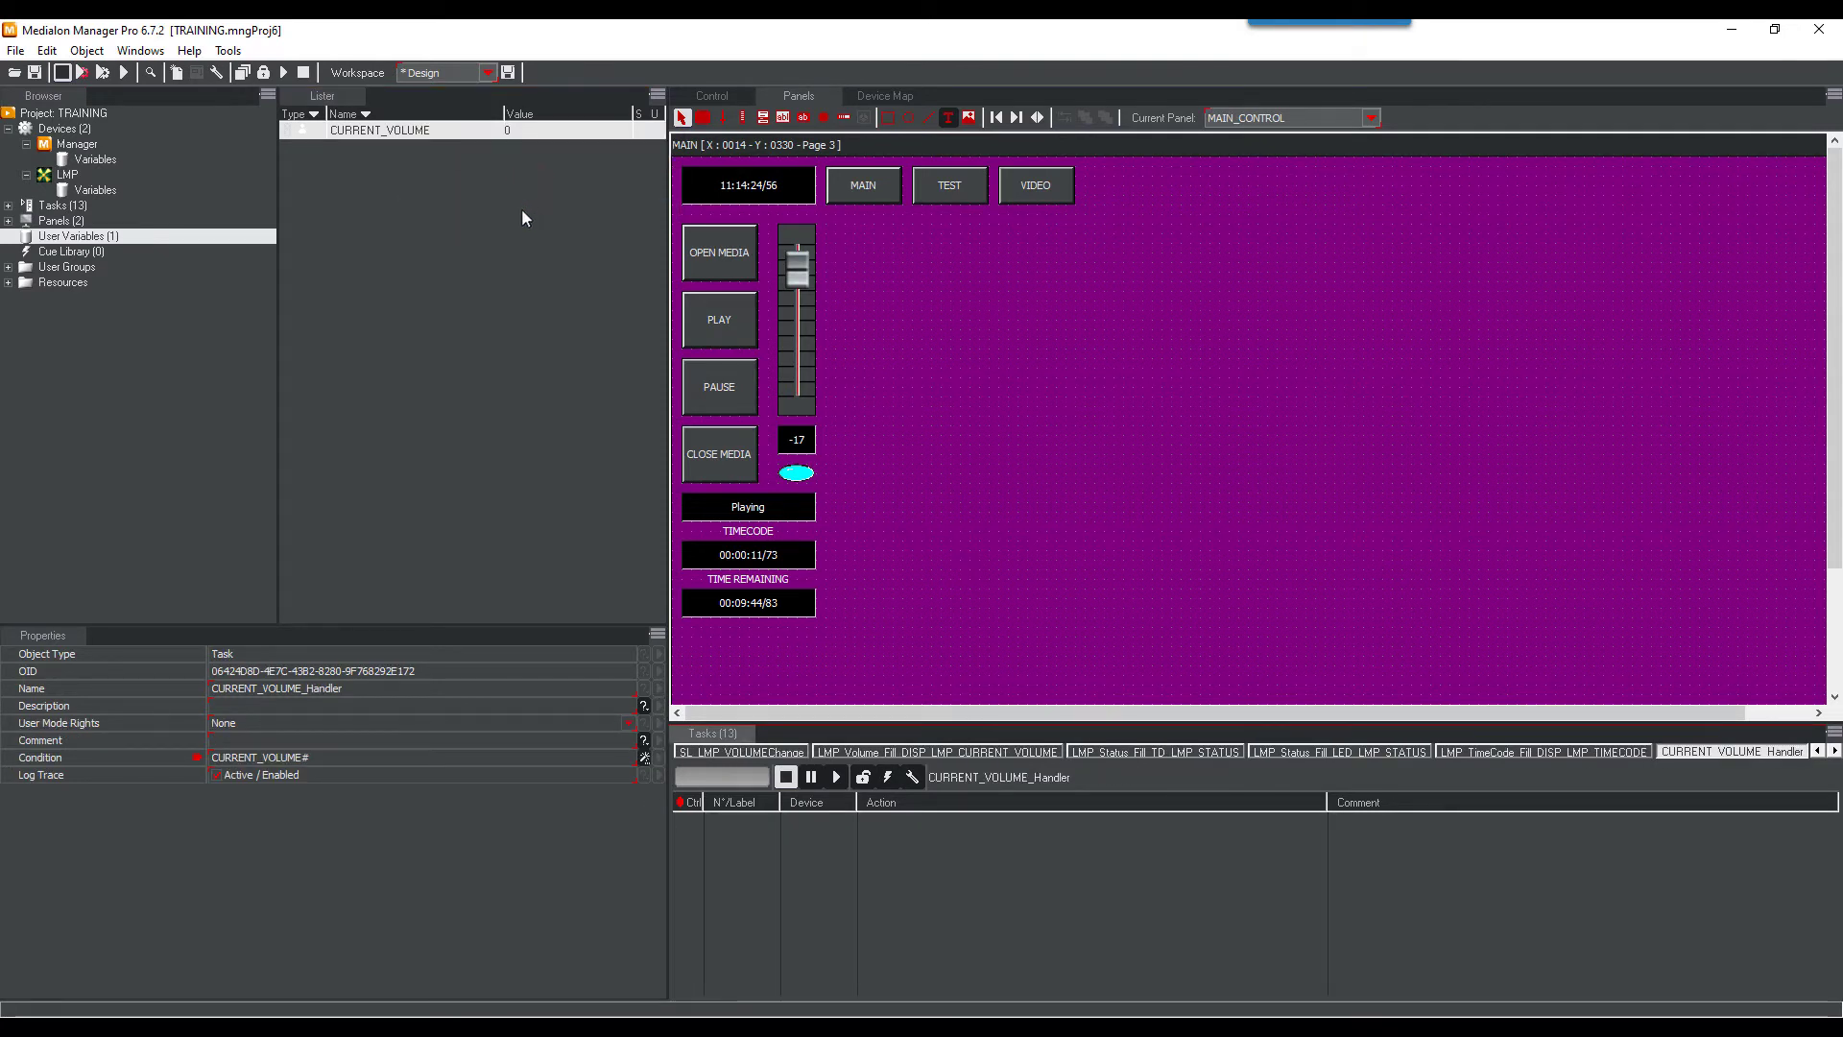
Add an LMP Set Volume cue to the CURRENT_VOLUME_Handler task, with its volume taken from the CURRENT_VOLUME variable
left_click(67, 174)
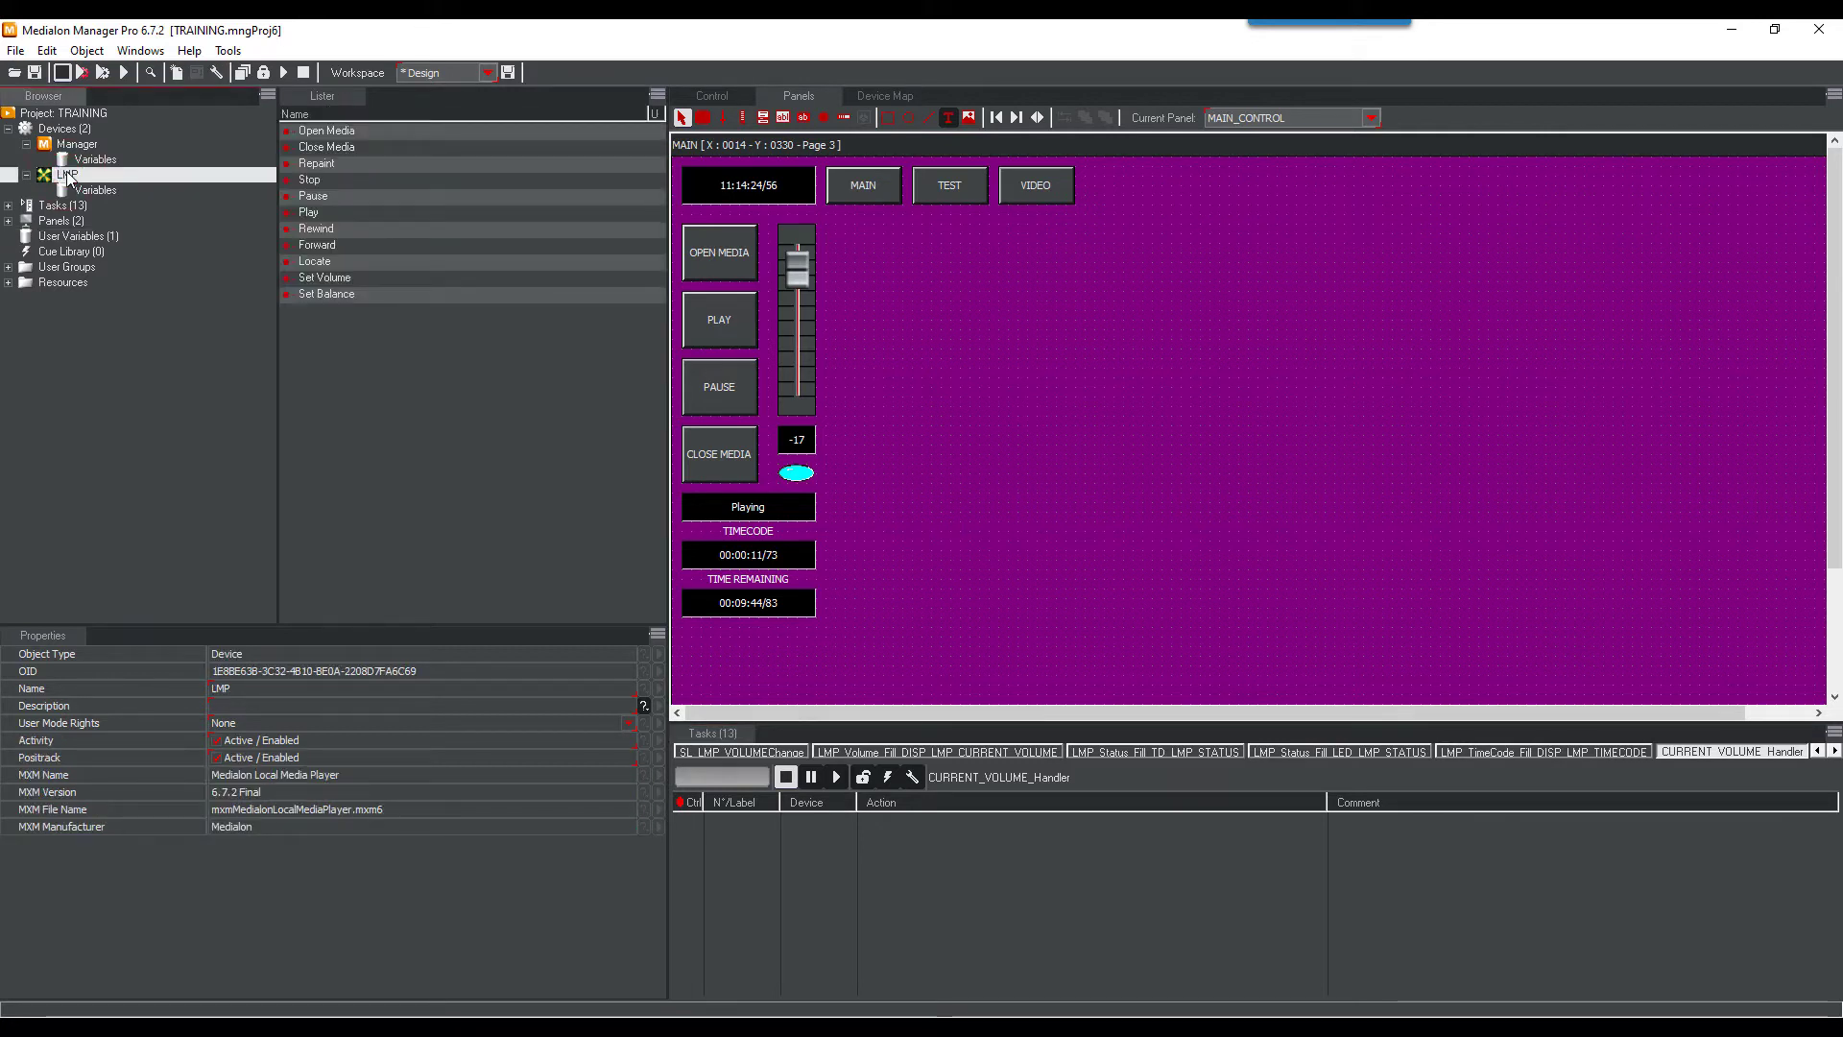
left_click_drag(340, 280, 936, 902)
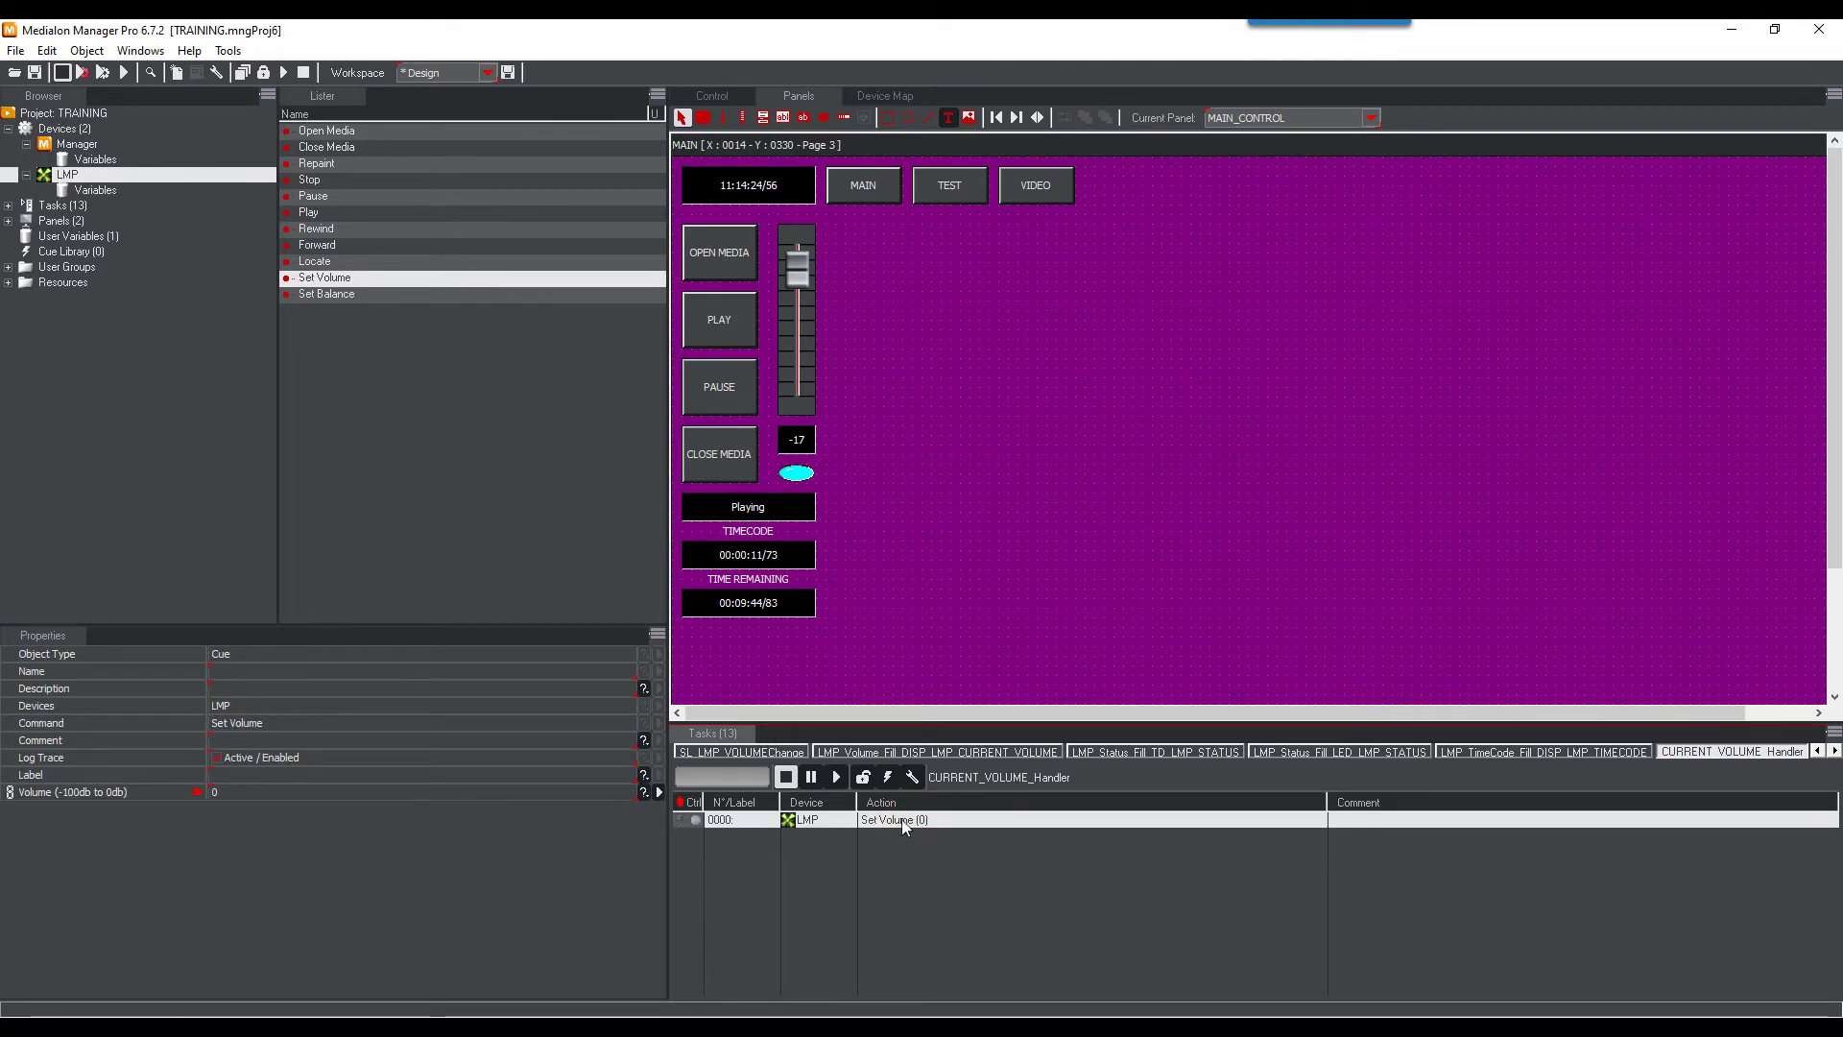
left_click(658, 793)
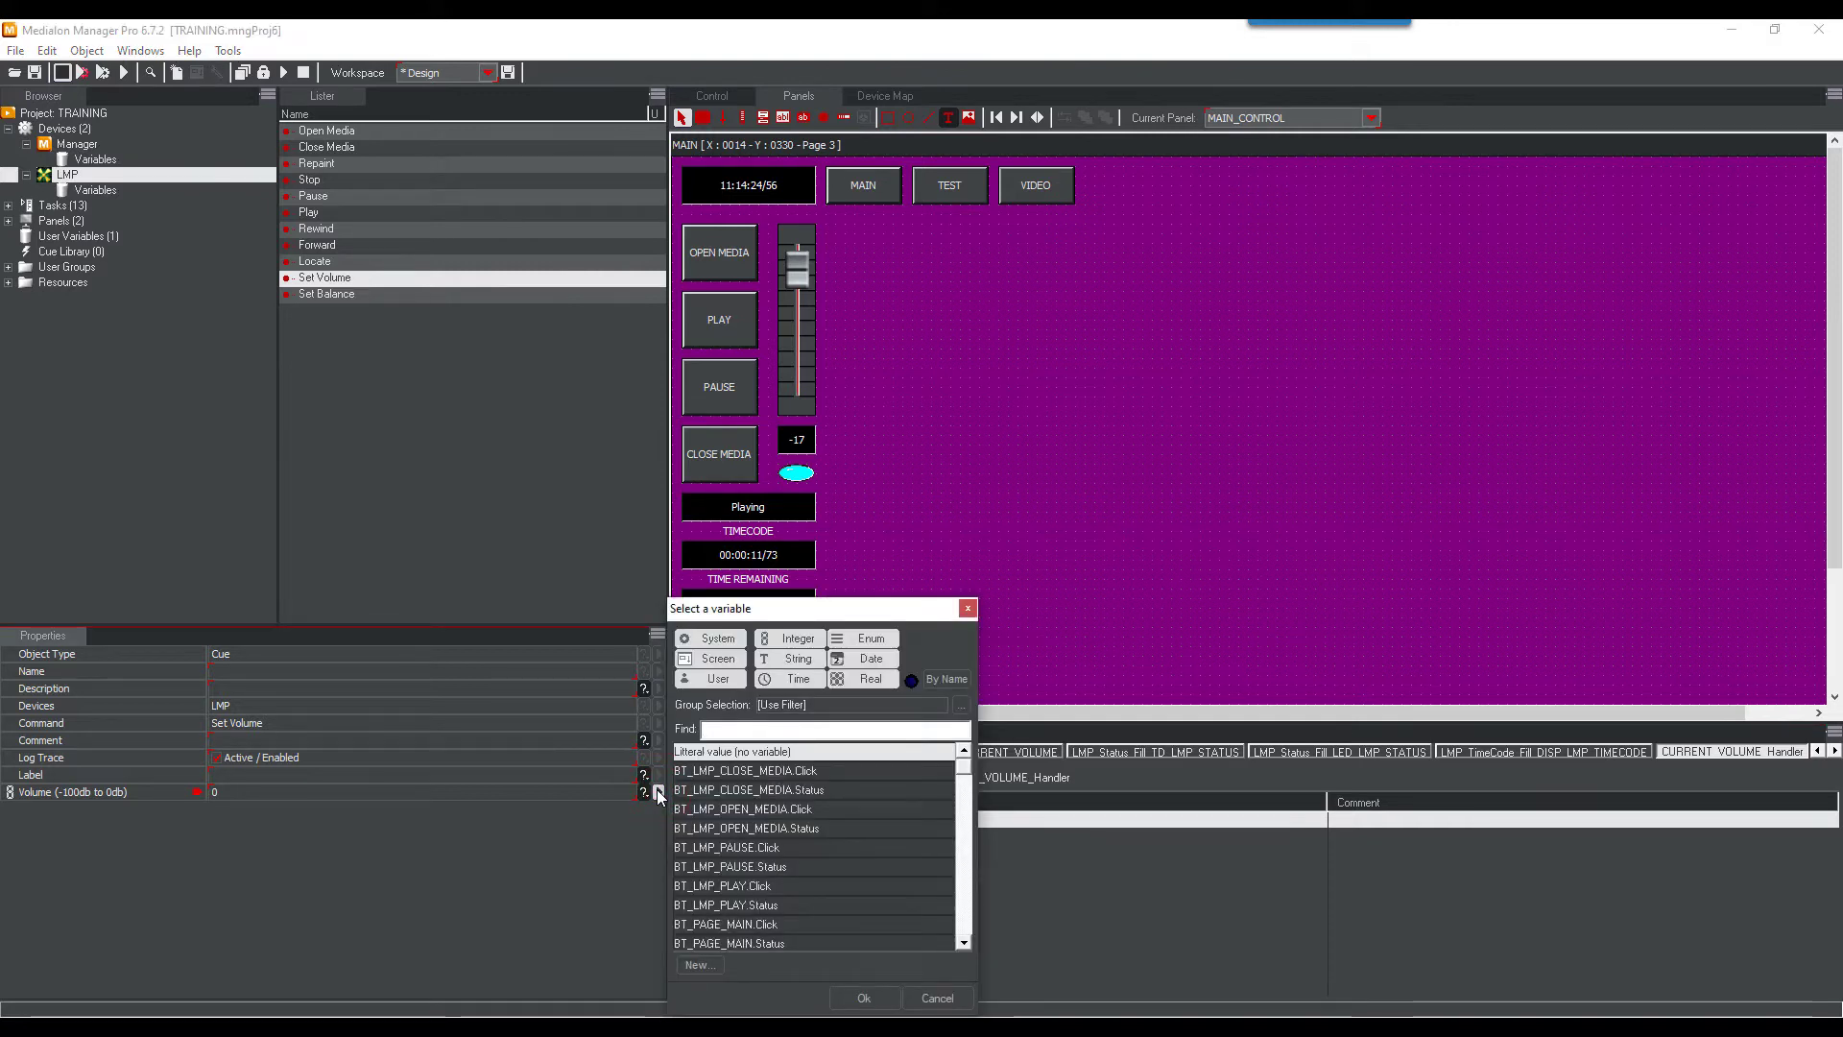
type("C")
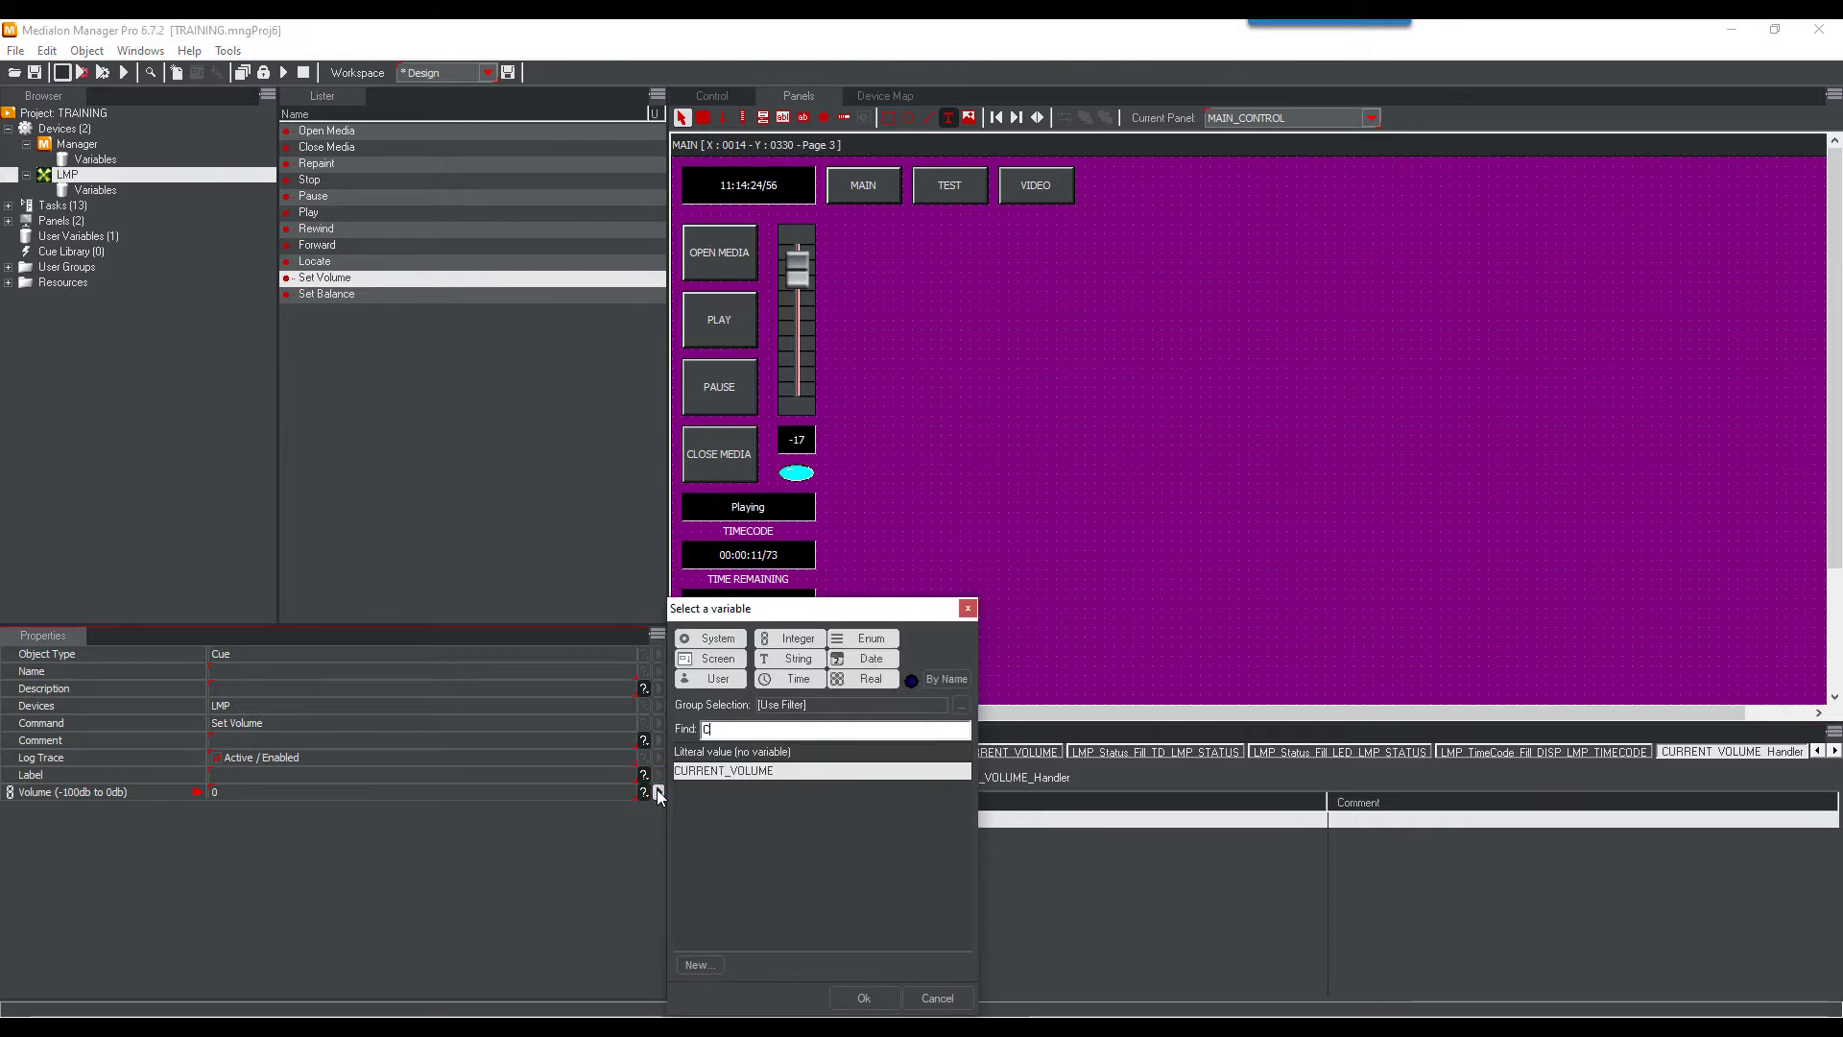
left_click(862, 996)
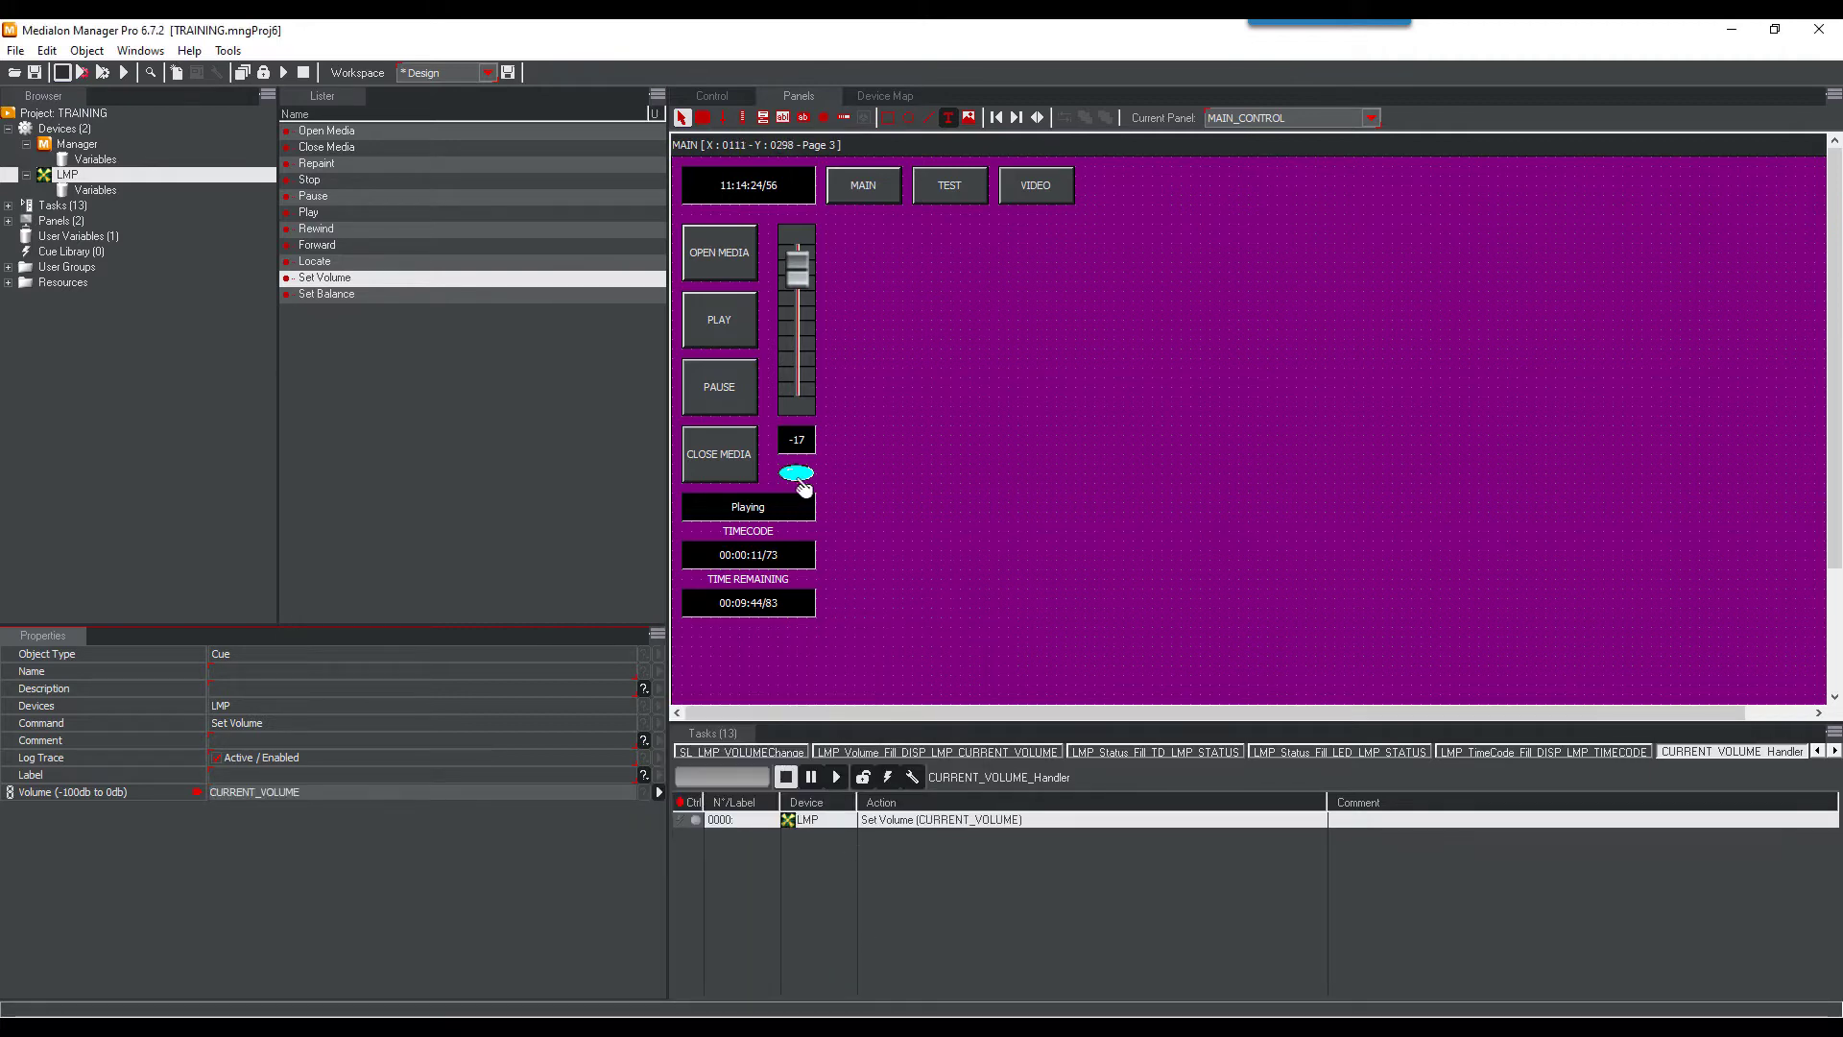
Open the task started by the volume slider and disable its Set Volume cue
left_click(782, 389)
right_click(780, 397)
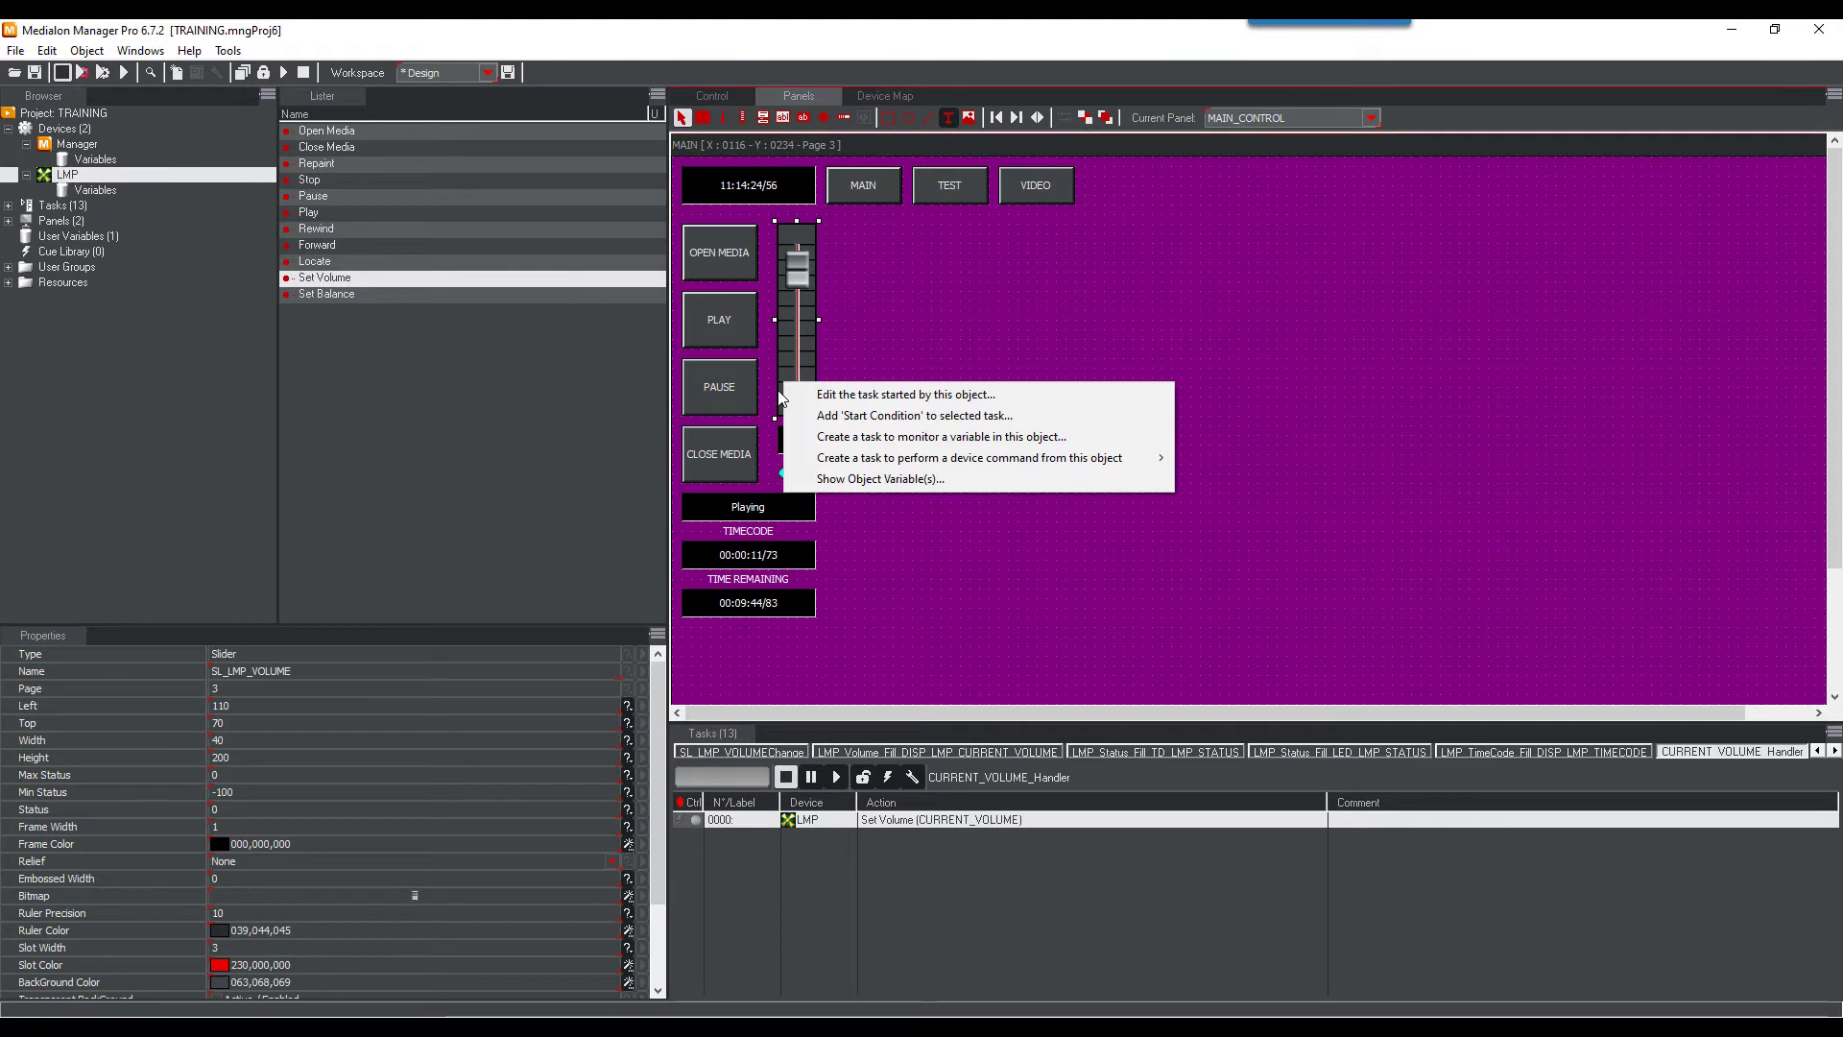
left_click(843, 395)
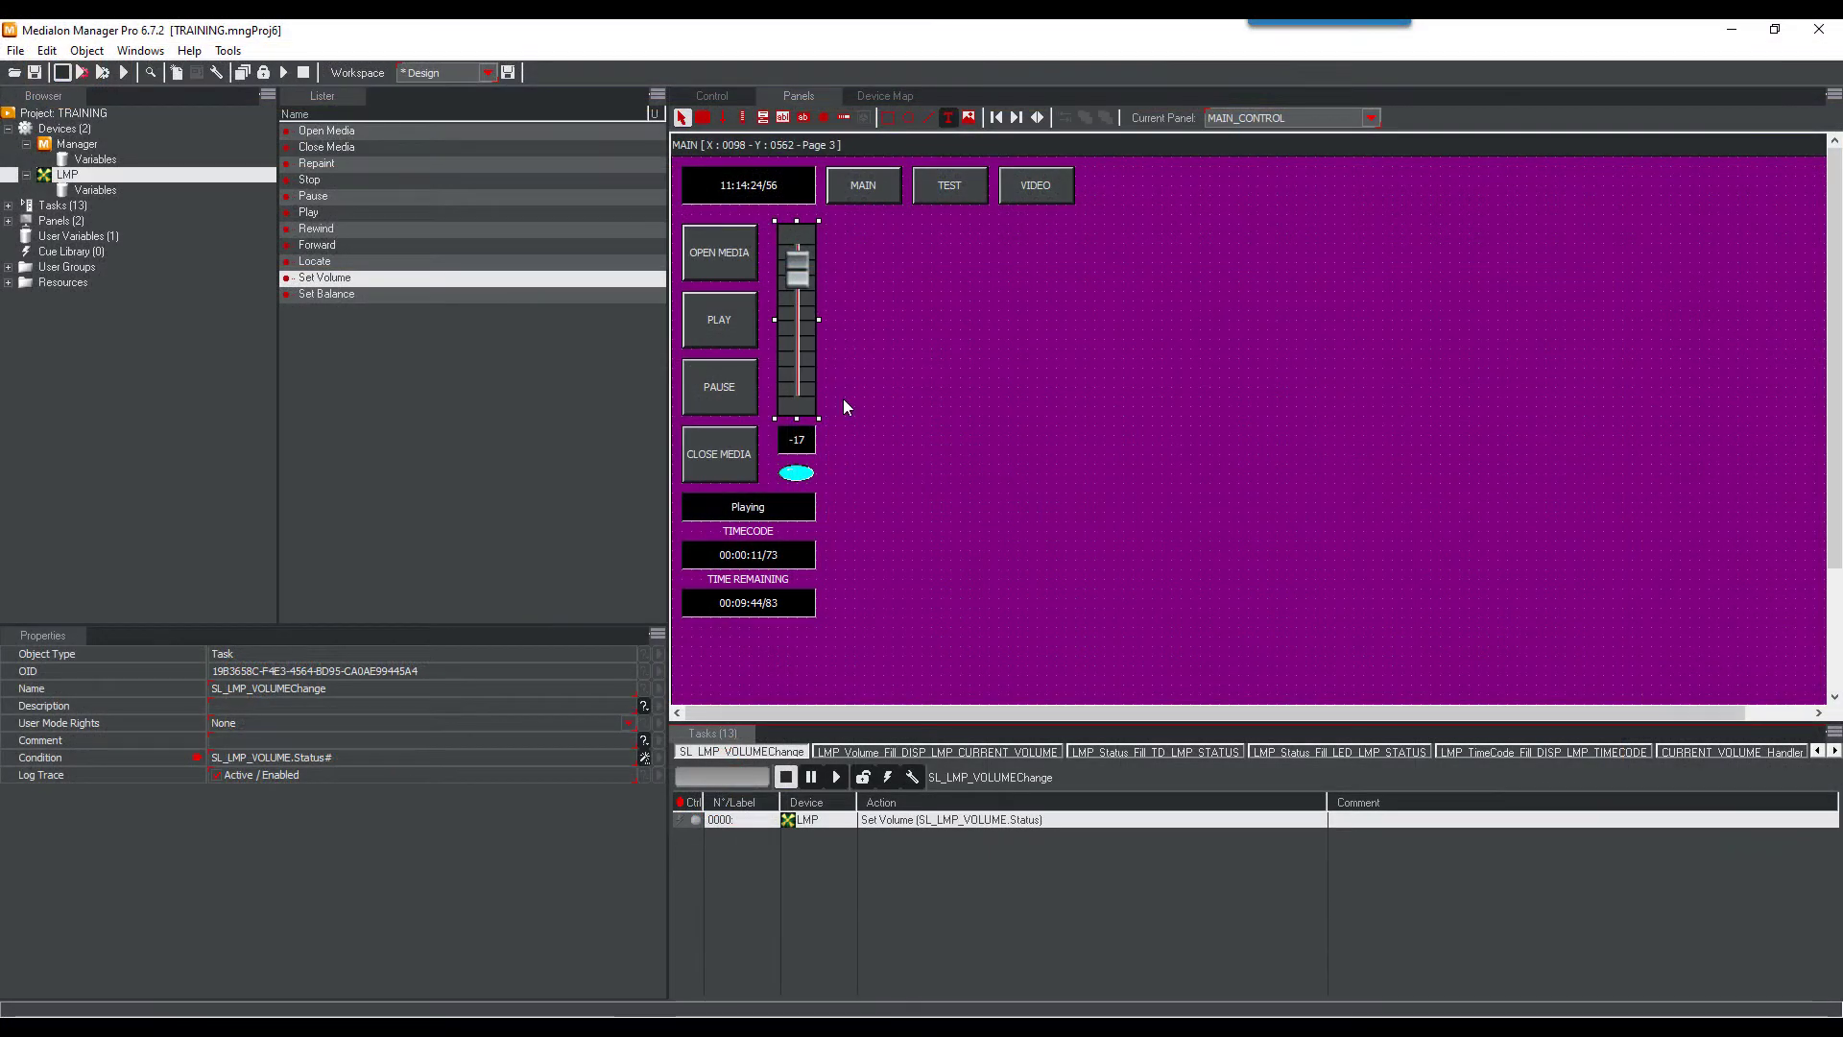
left_click(695, 821)
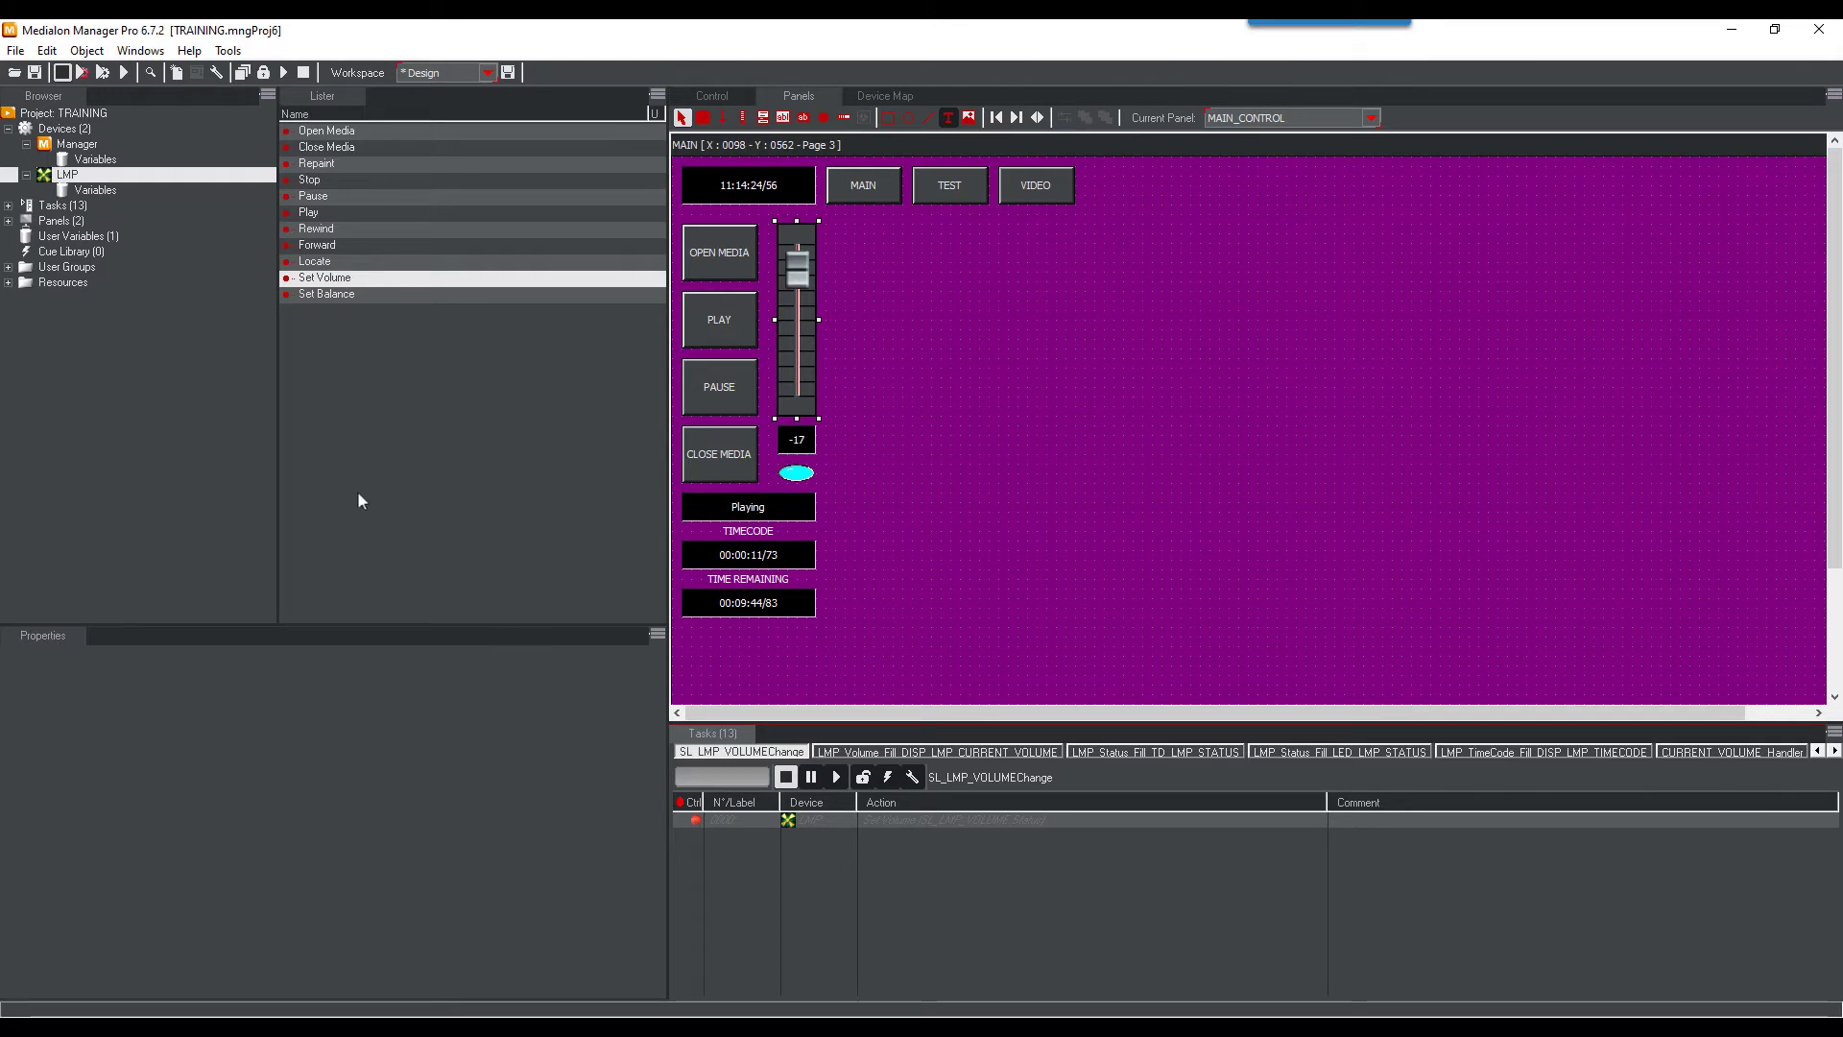
Add an expression cue for the CURRENT_VOLUME user variable to the SL_LMP_VOLUMEChange task
left_click(100, 238)
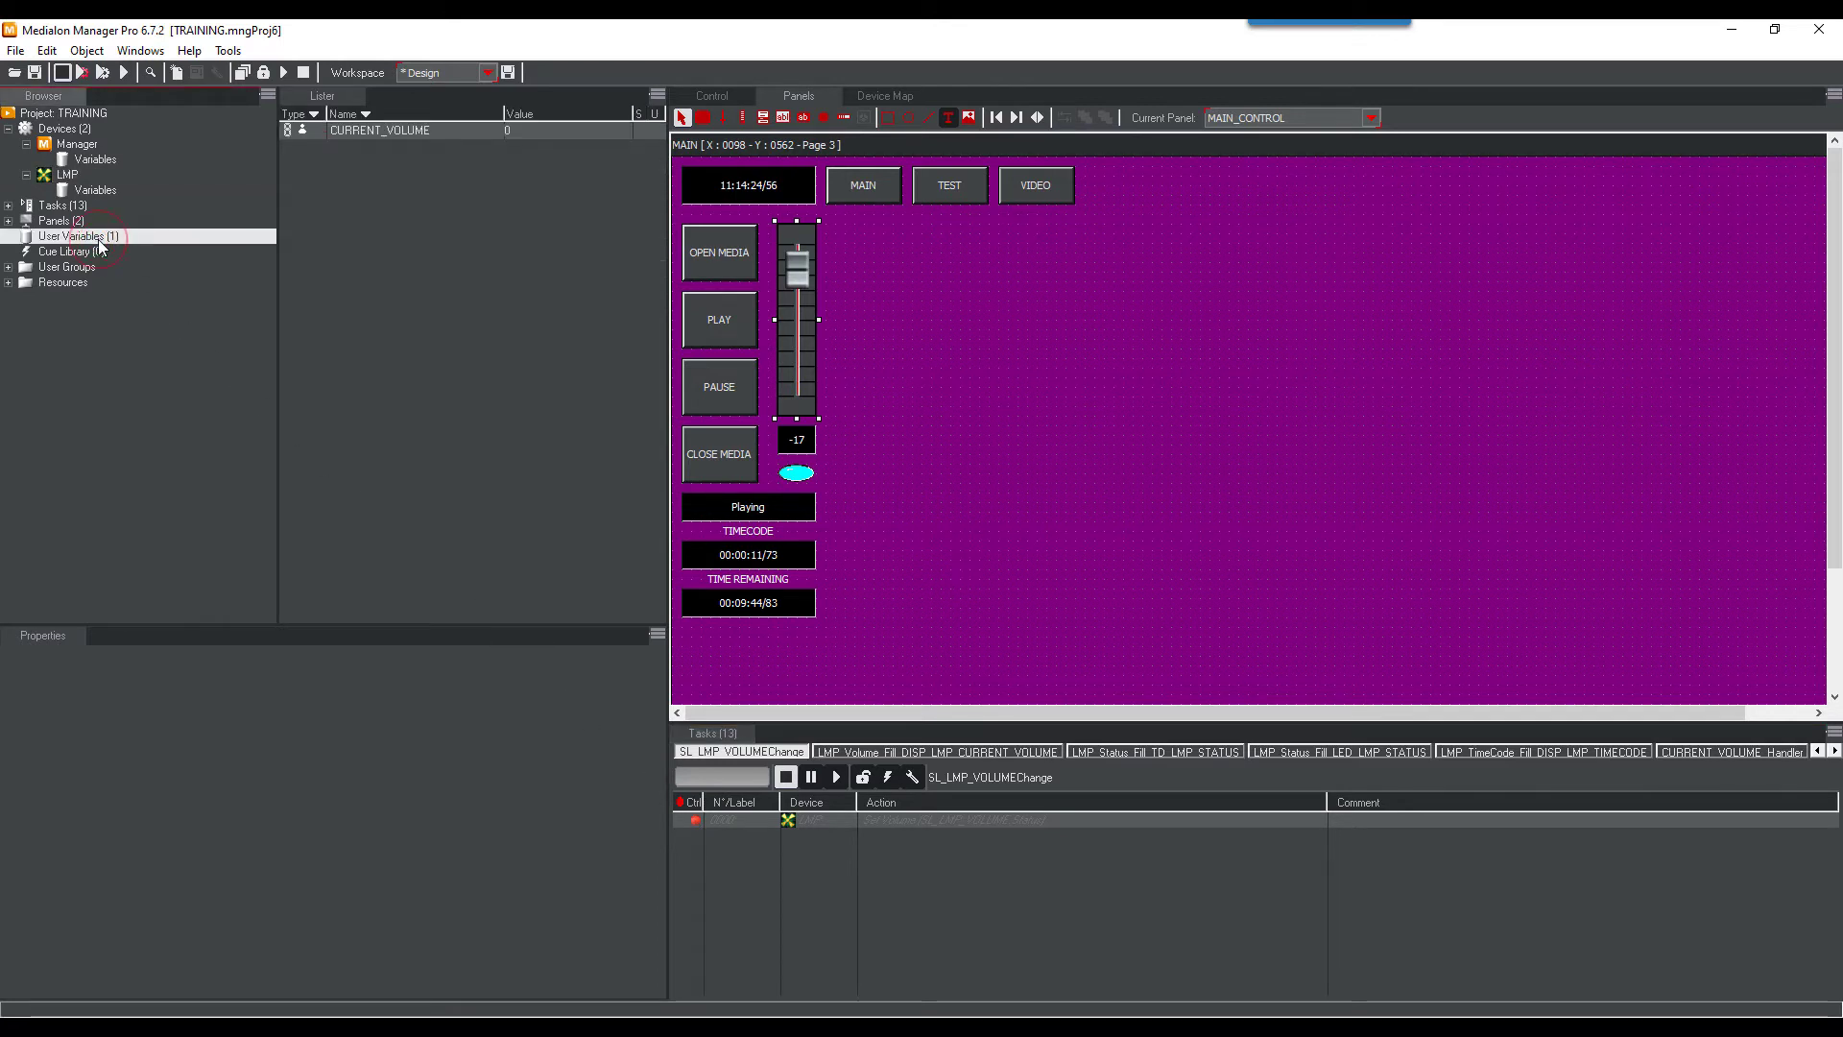
left_click(366, 131)
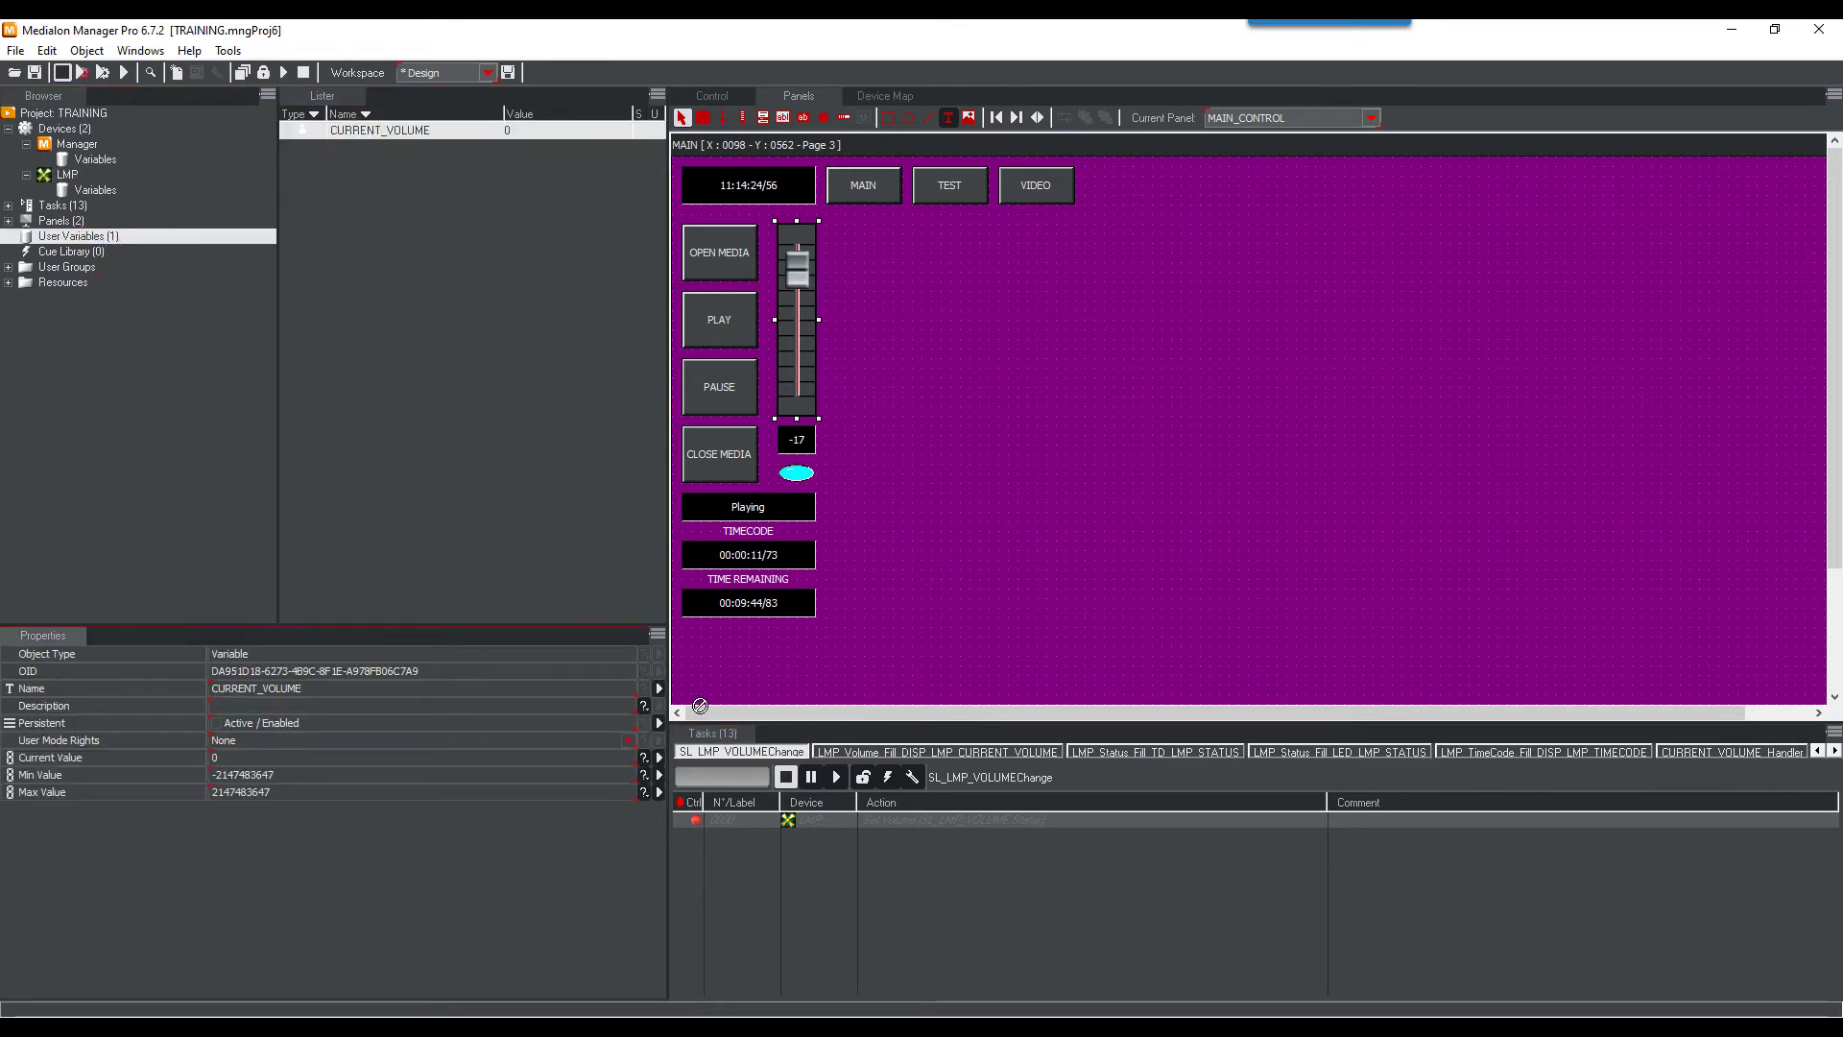
left_click_drag(923, 906, 923, 905)
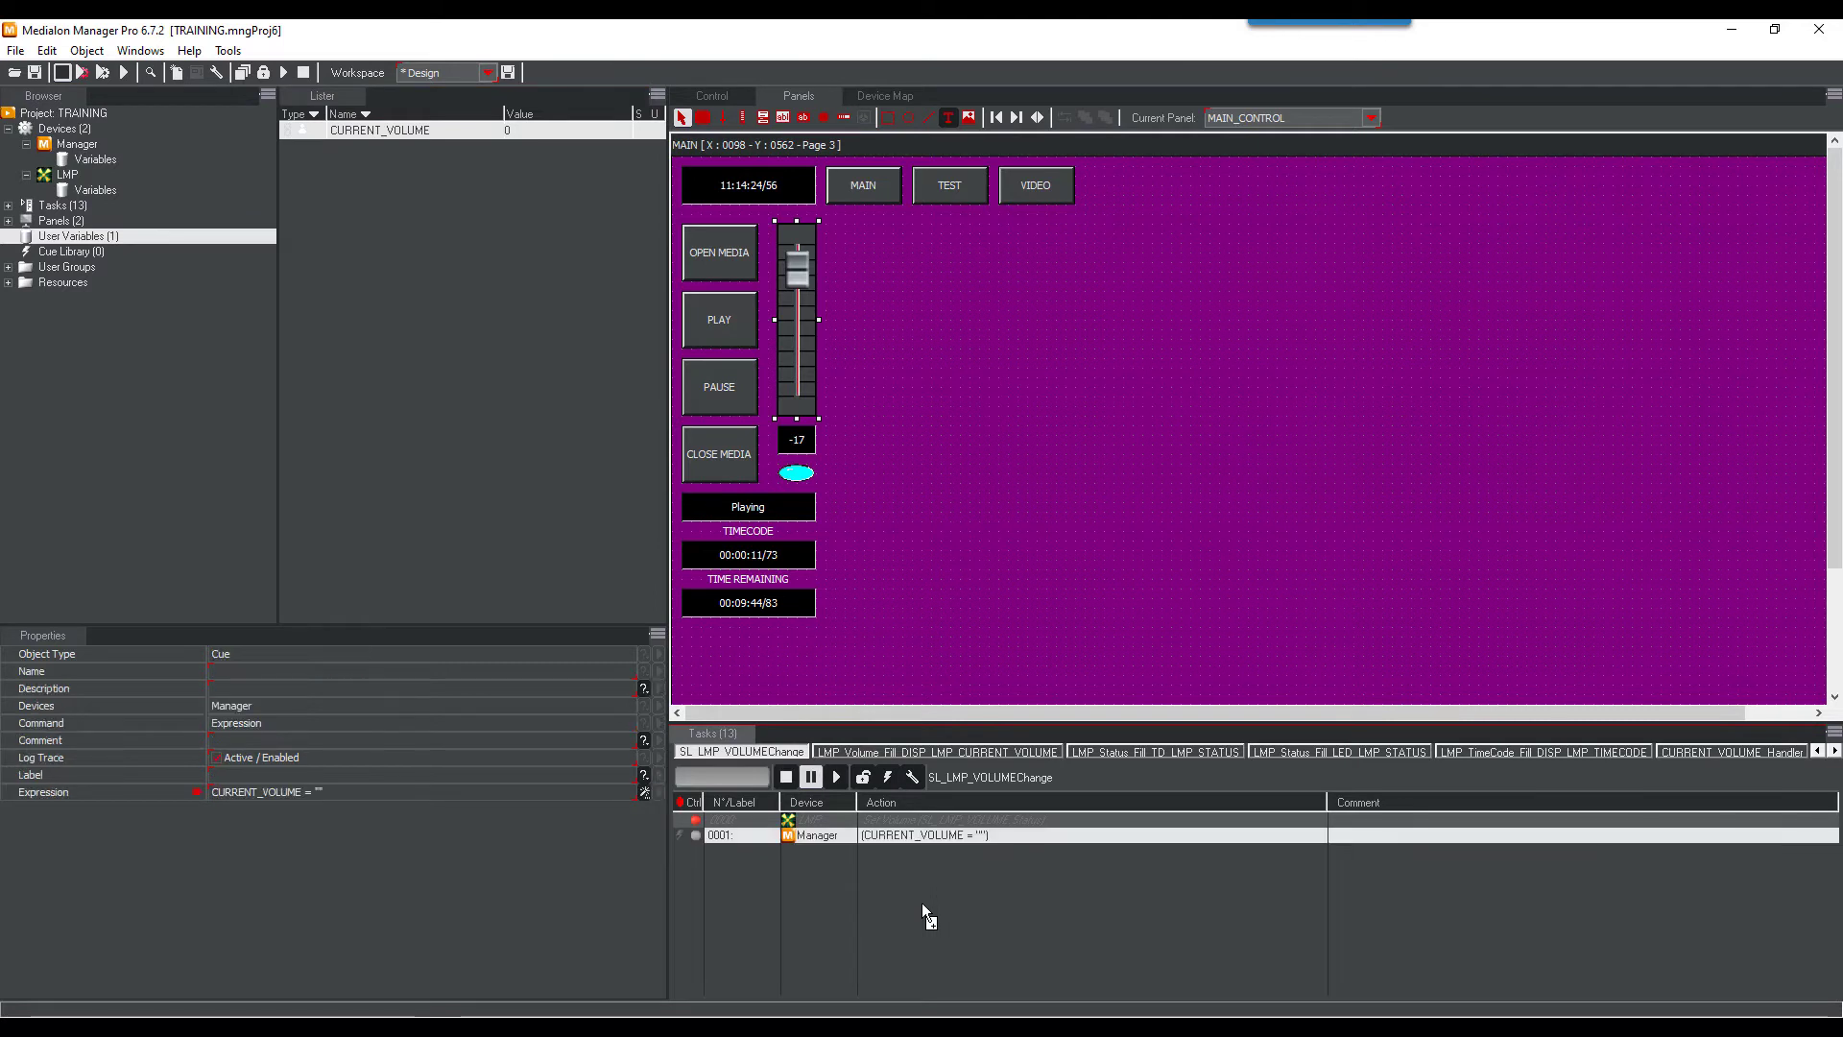
Set the new cue's expression to CURRENT_VOLUME = SL_LMP_VOLUME.Status
double_click(925, 838)
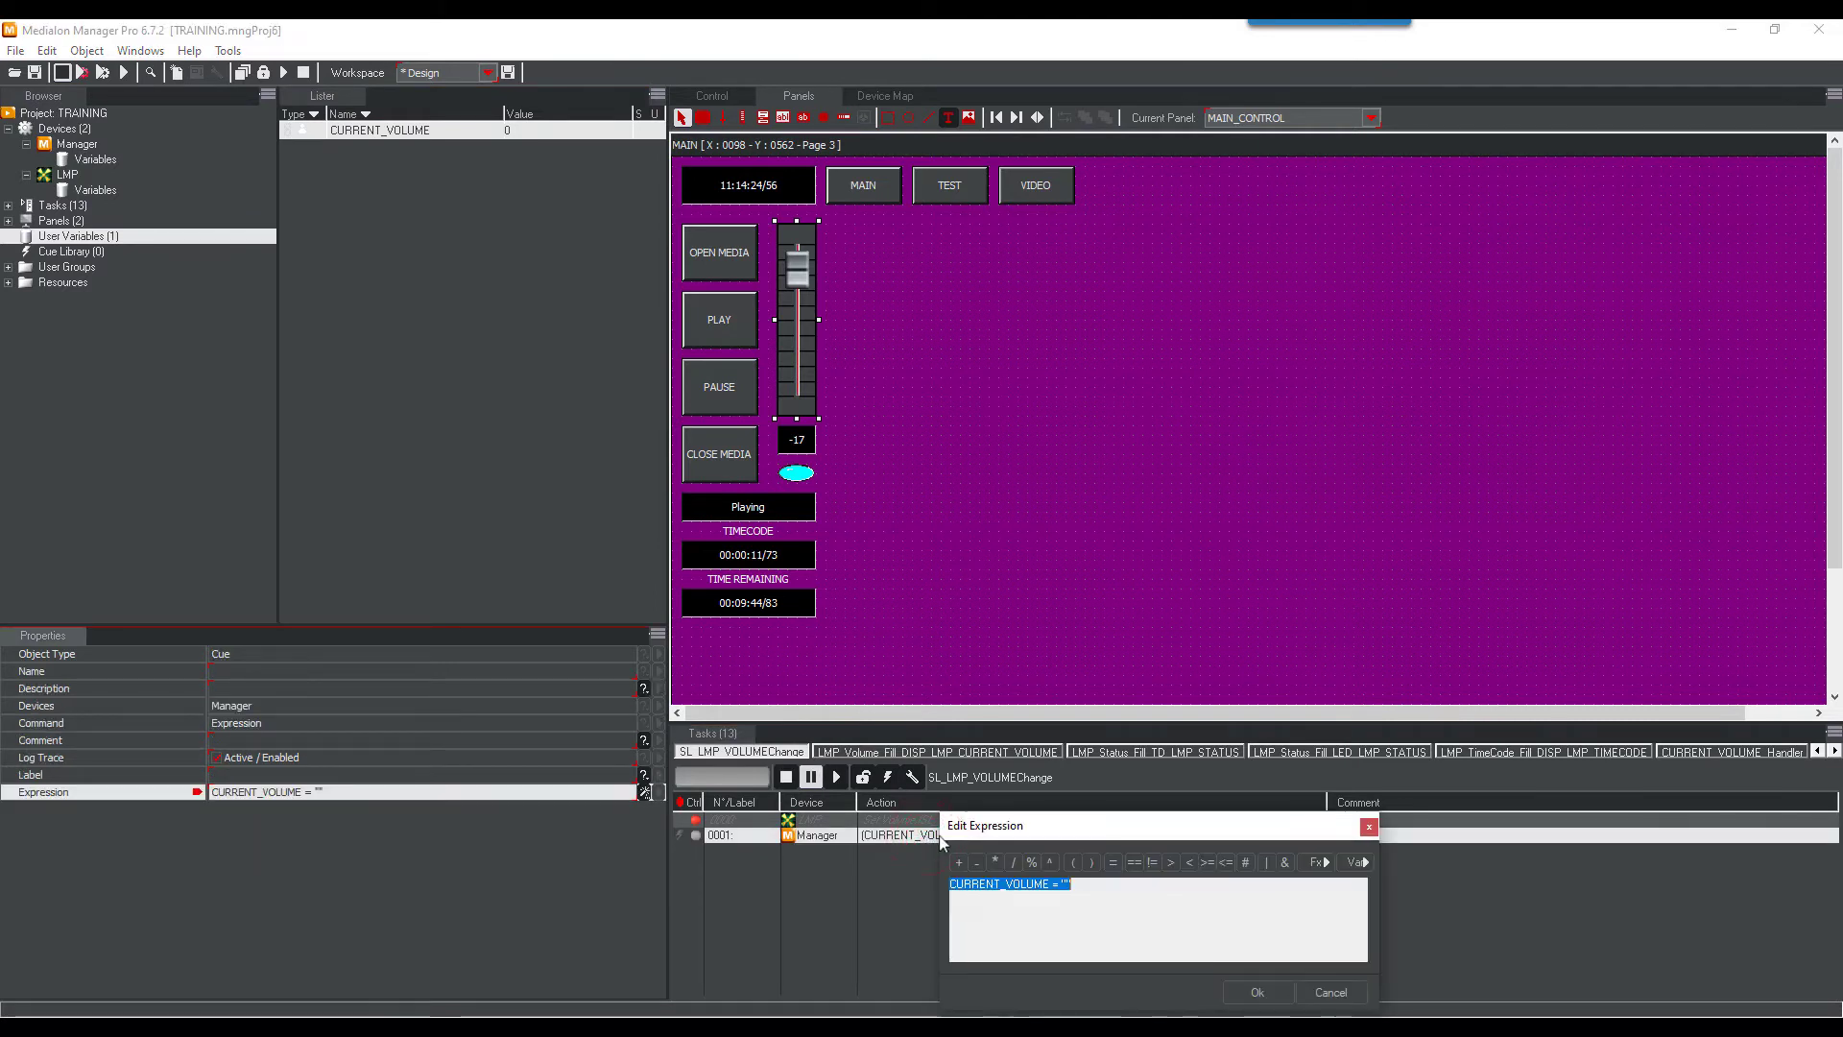
left_click_drag(1023, 830, 952, 504)
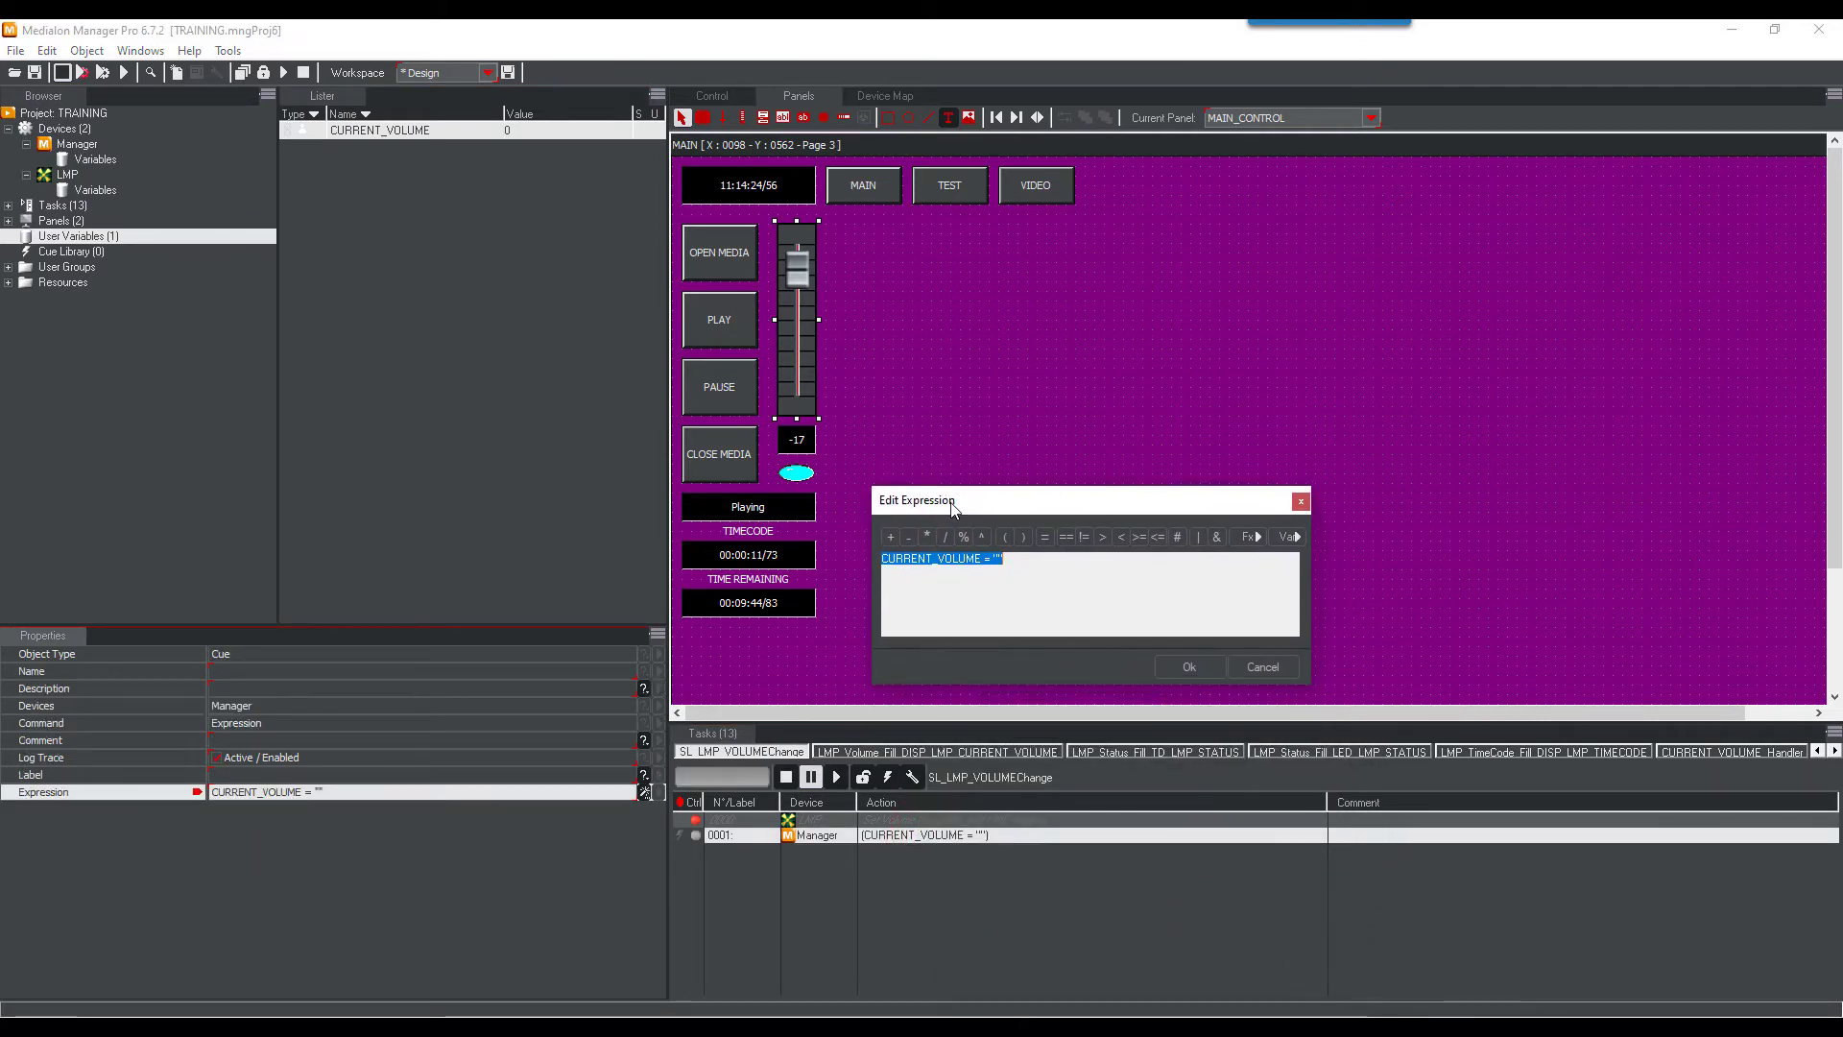
left_click(1010, 562)
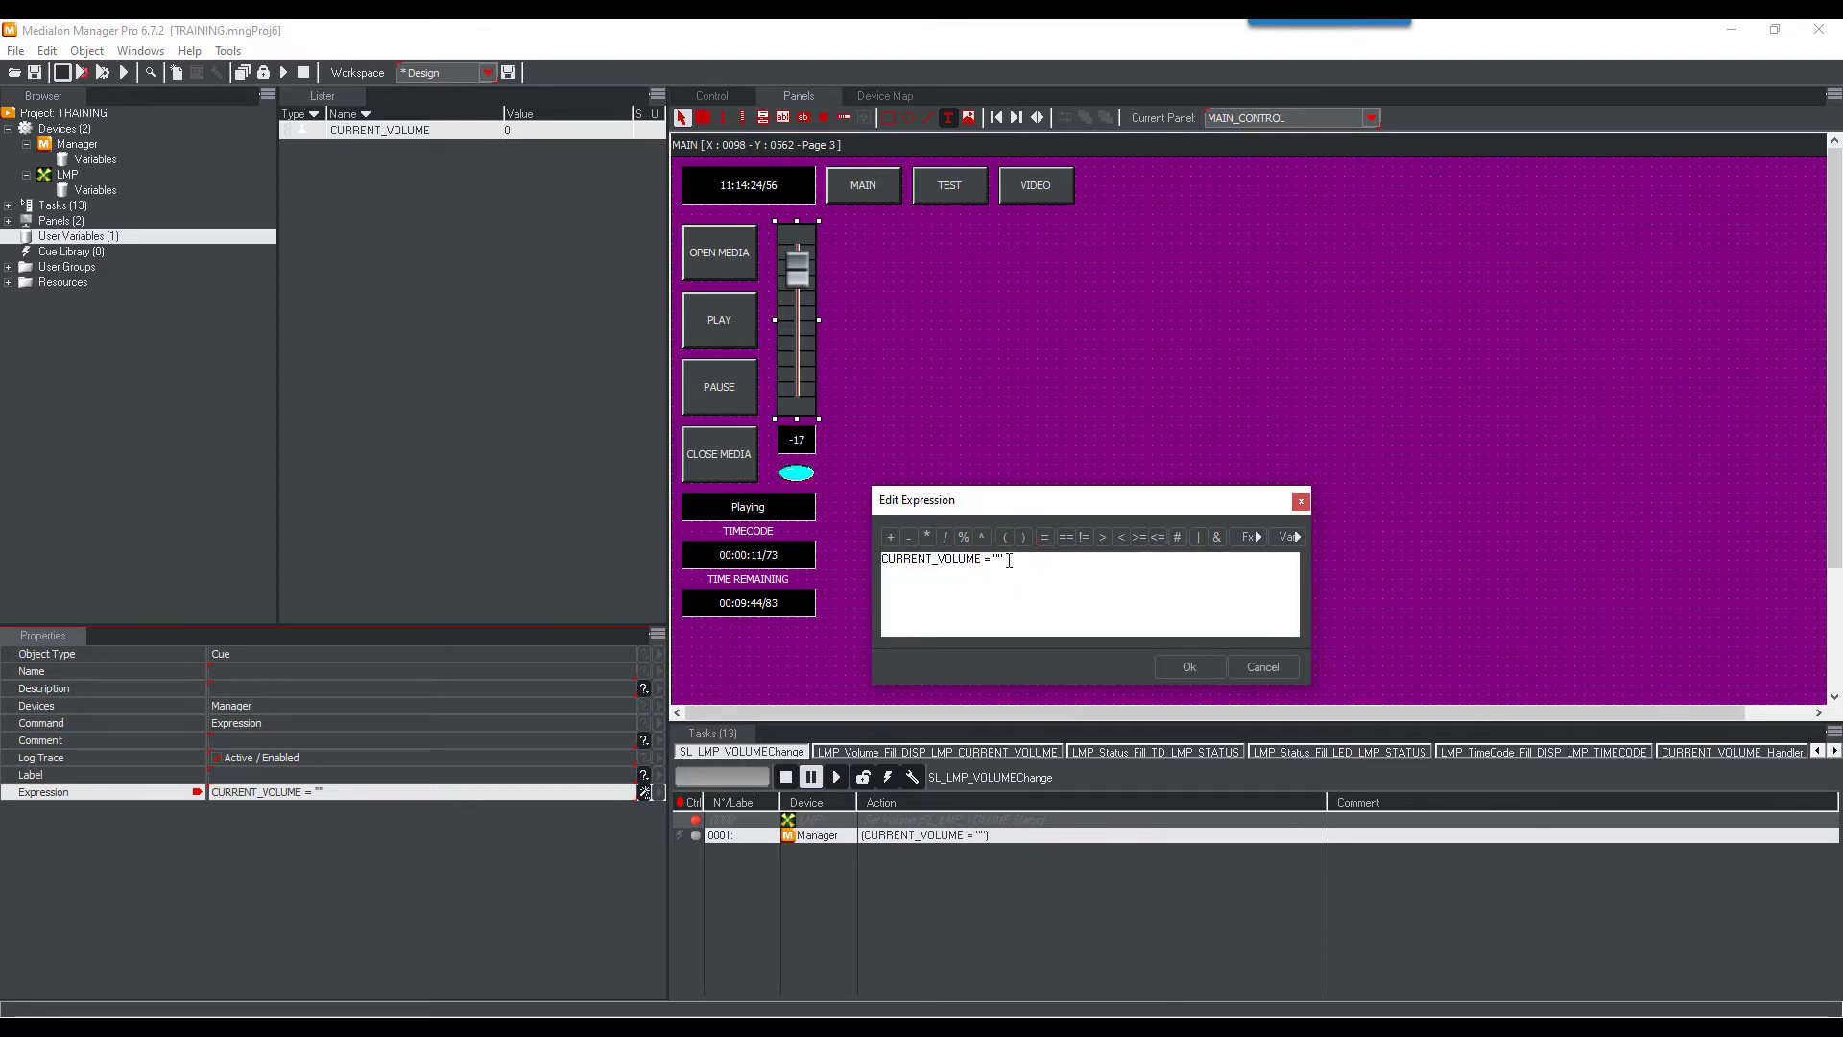
key("BackSpace")
key("BackSpace")
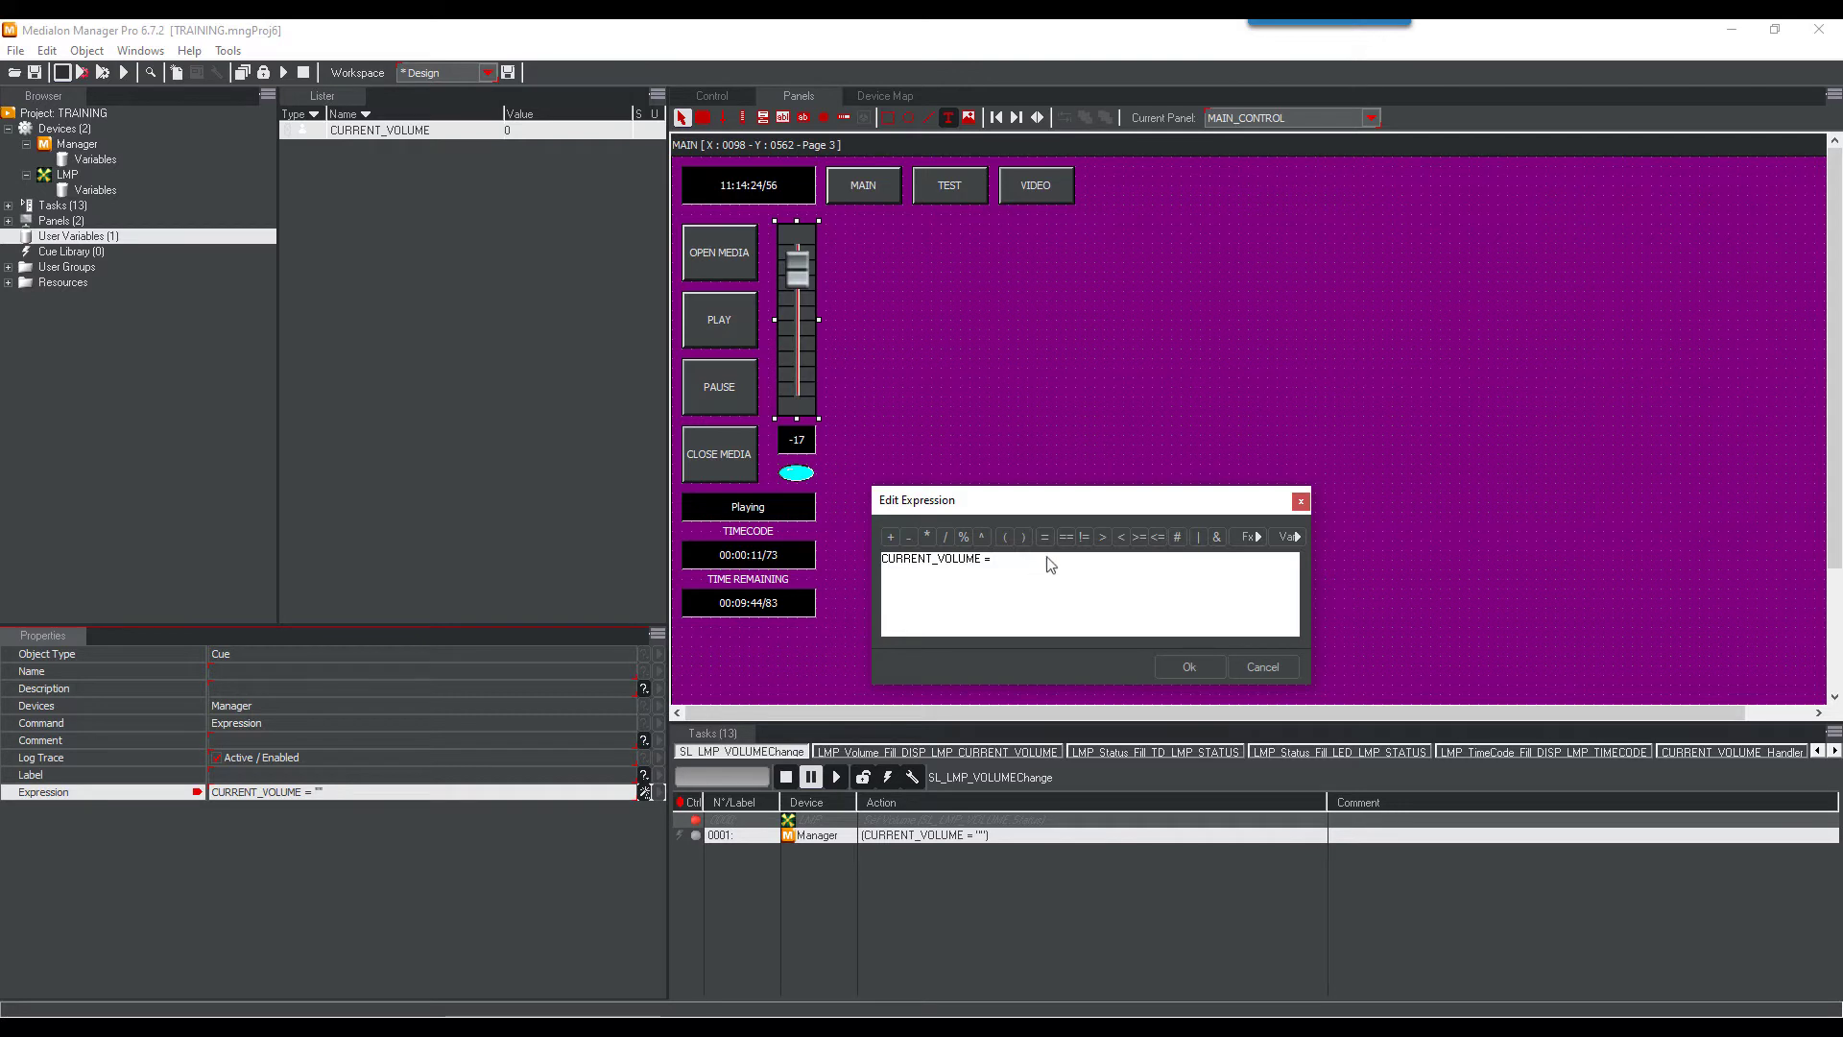
left_click(1287, 539)
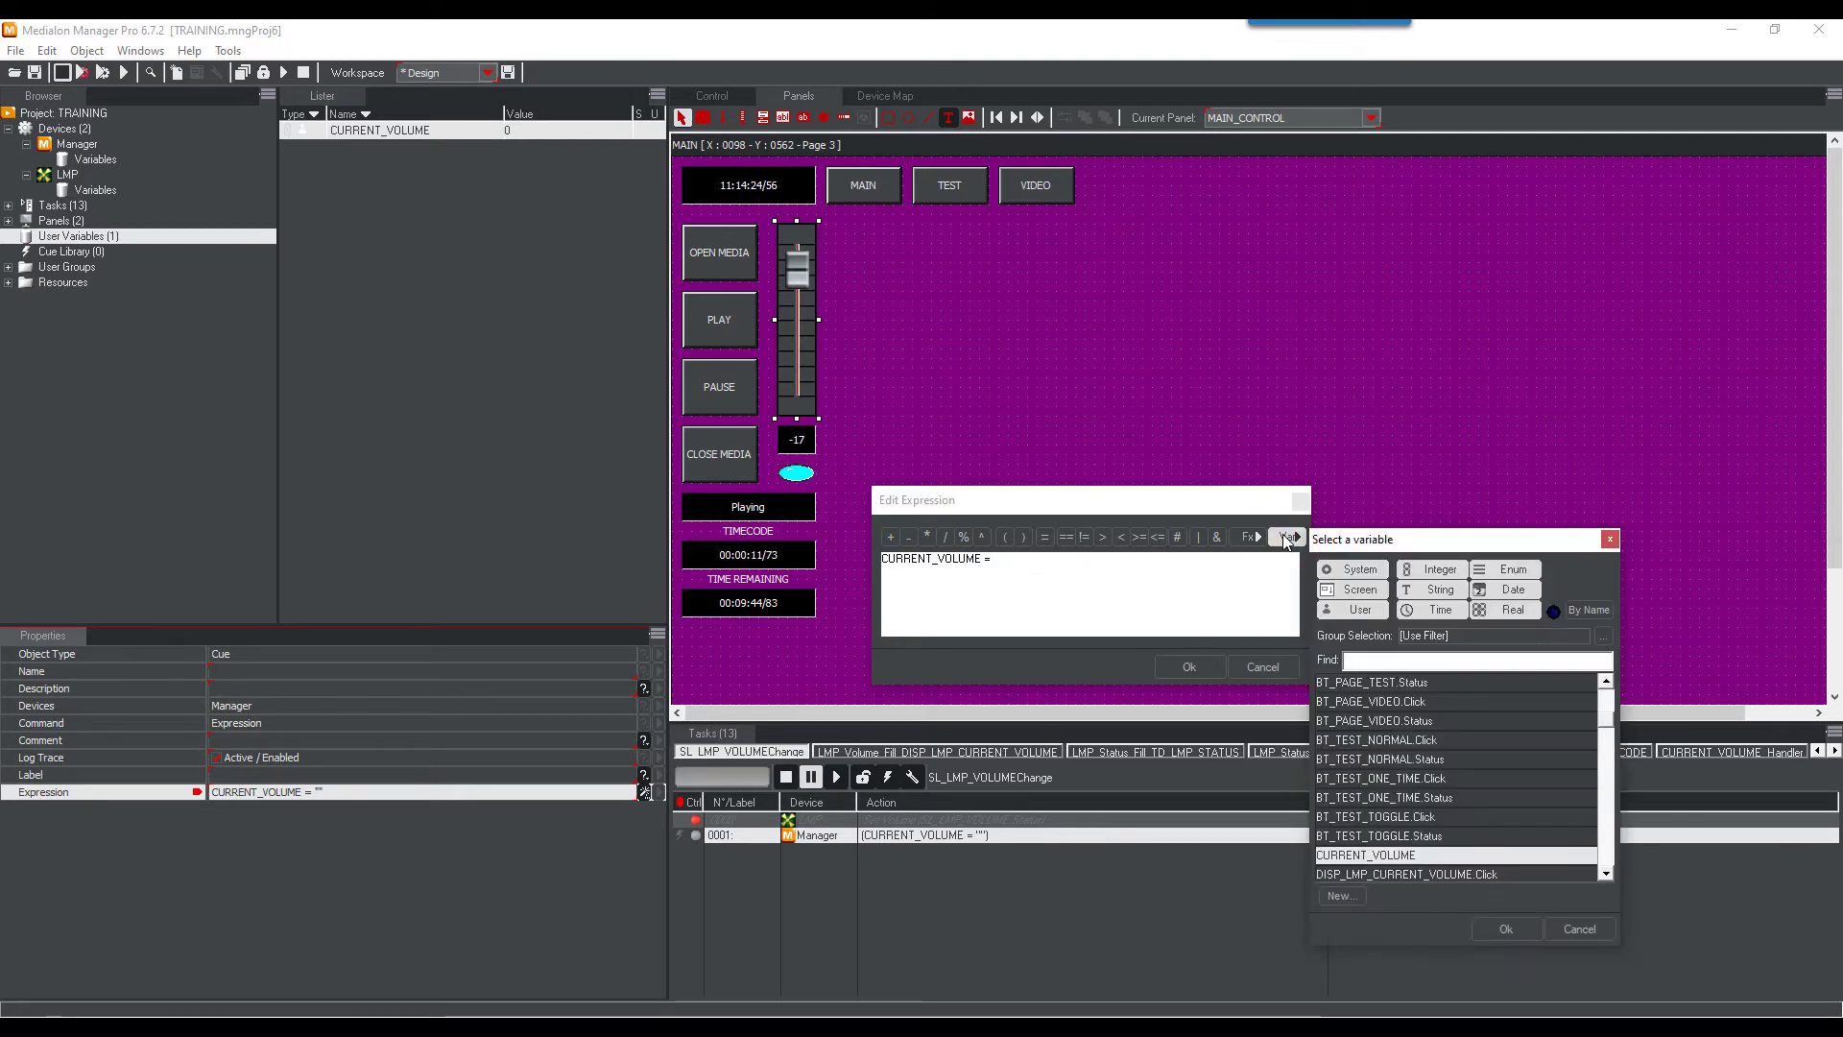
type("S")
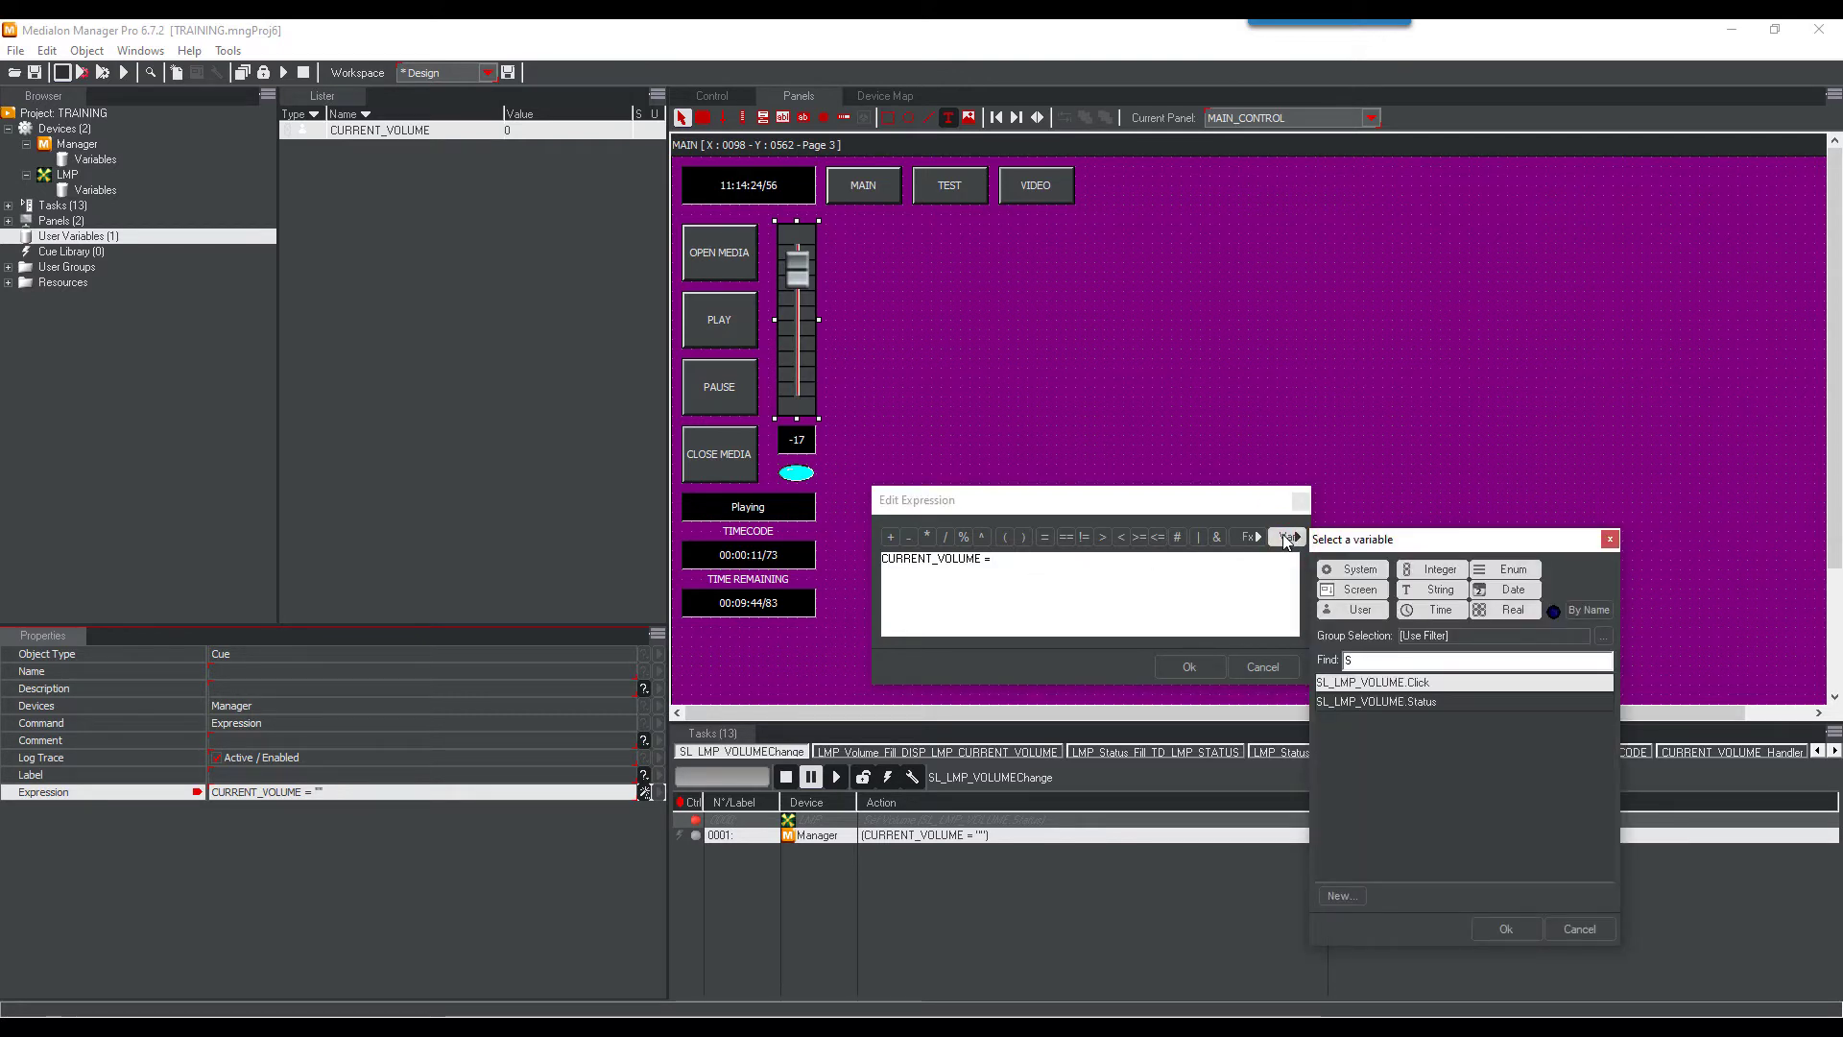
left_click(1383, 708)
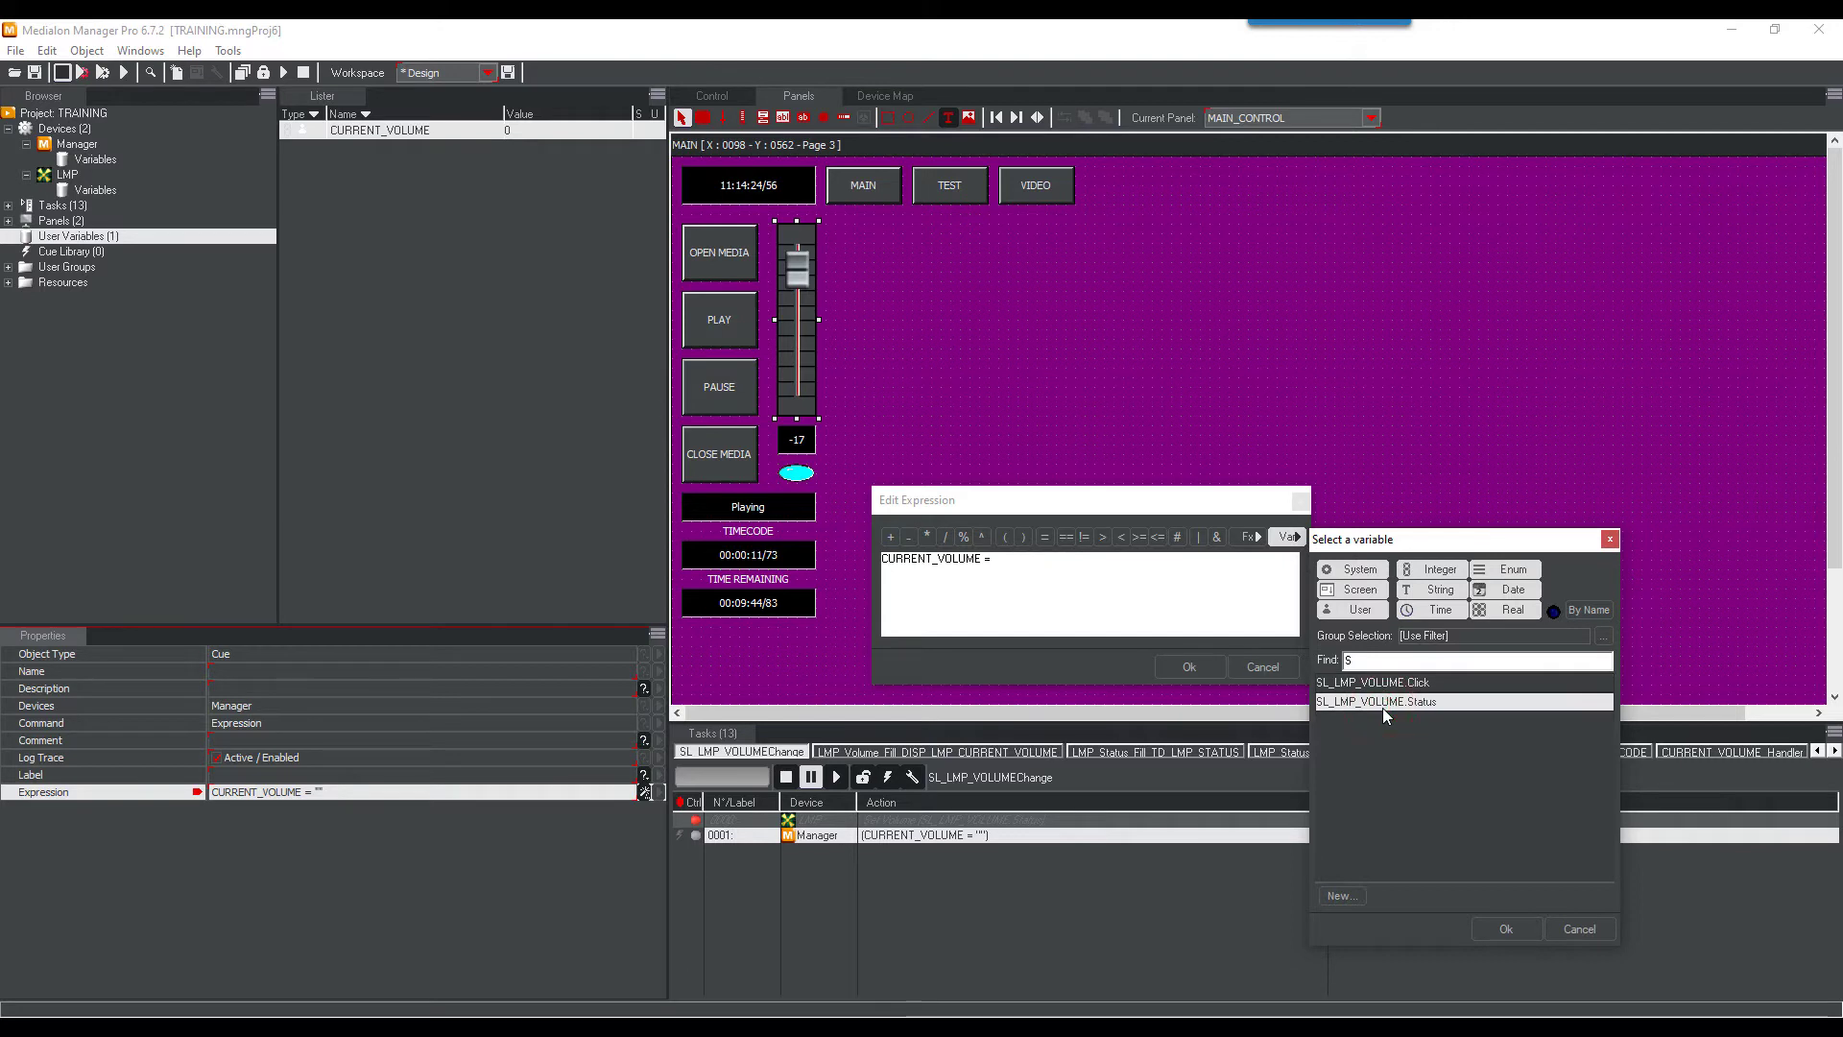
left_click(1509, 930)
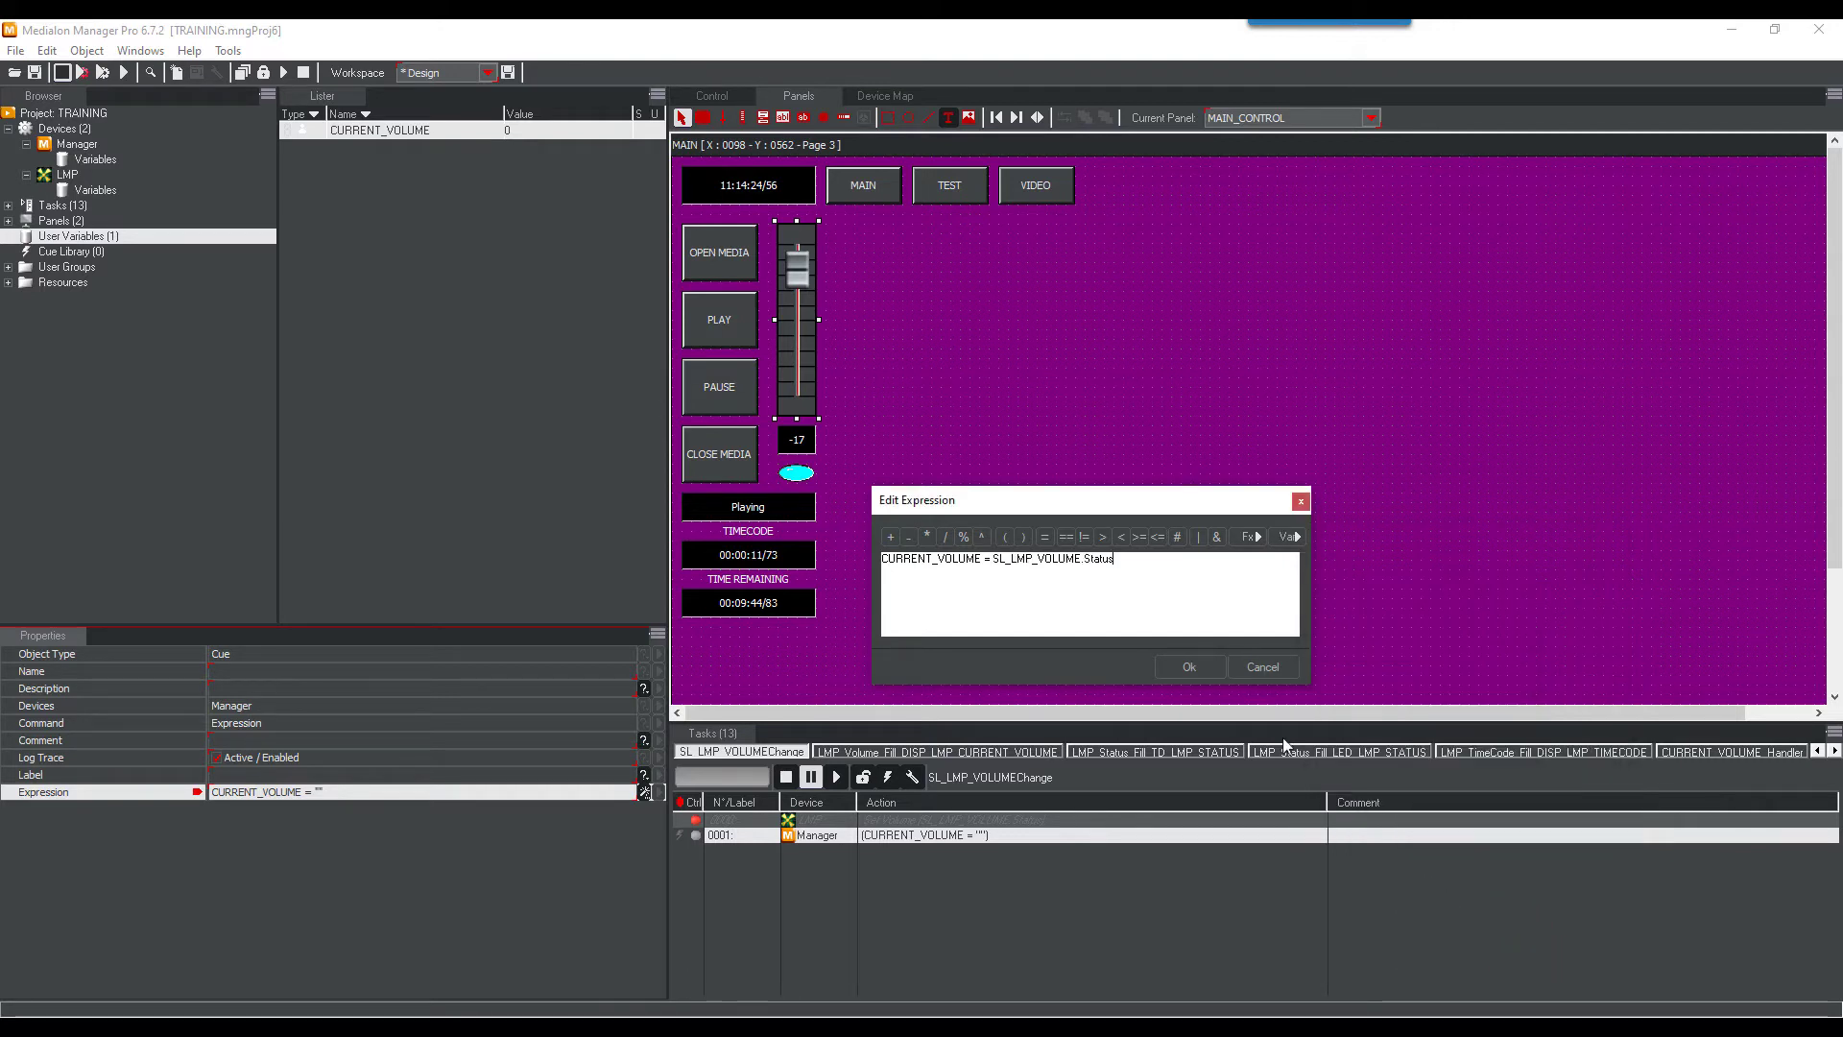
left_click(1194, 663)
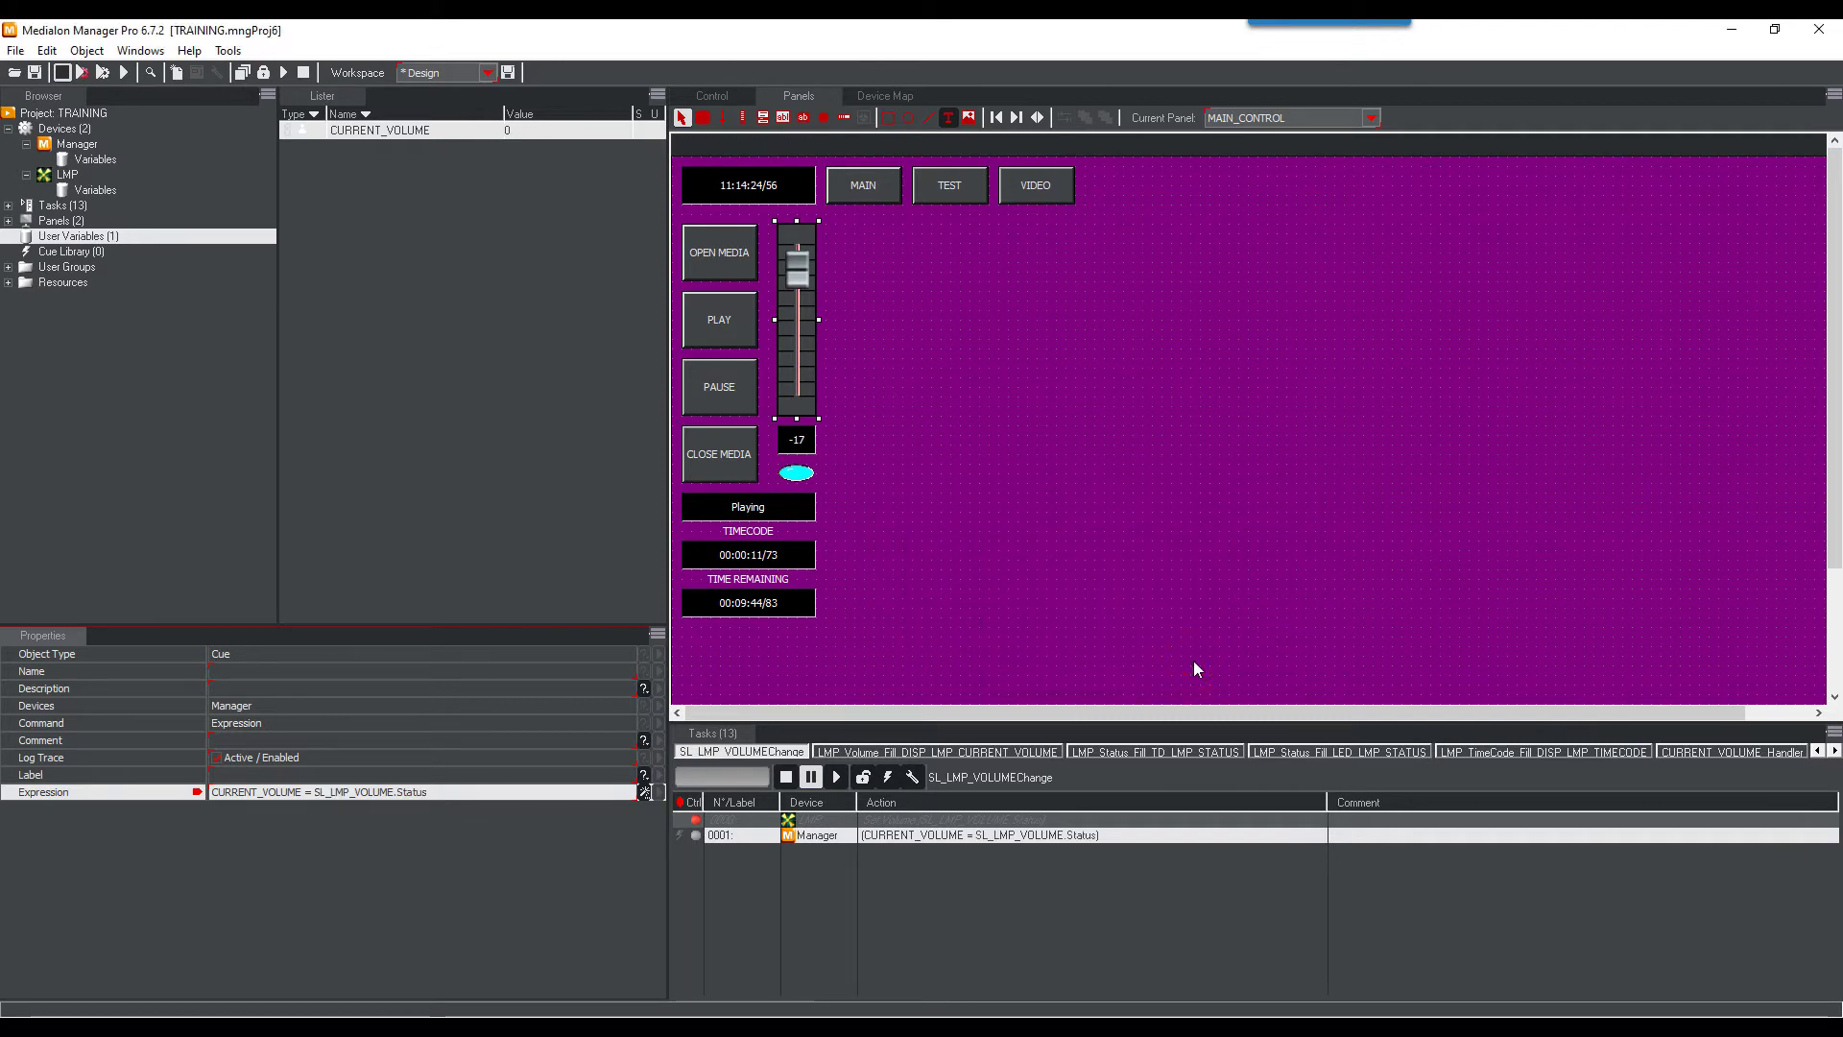
Draw a button about 70 by 40 at left 190, top 160, beside the volume slider, and name it BT_LMP_MUTE
left_click(702, 118)
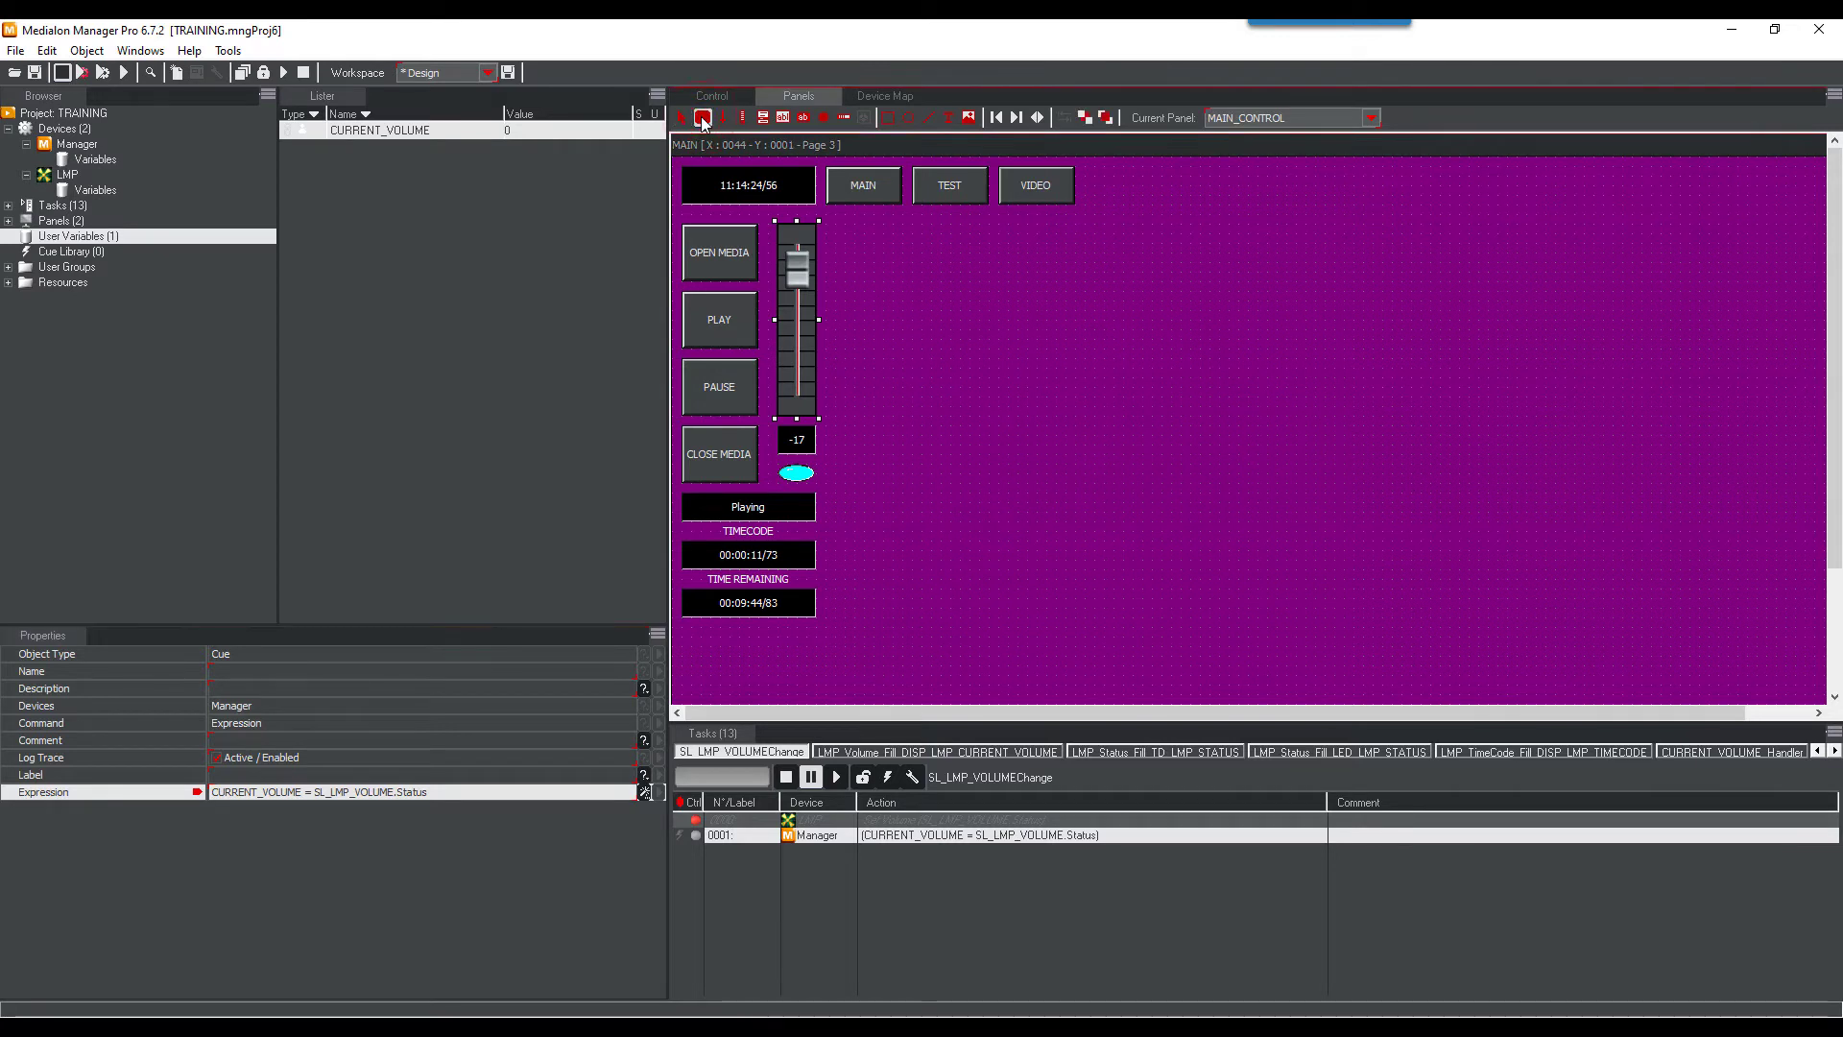
left_click_drag(855, 311, 922, 348)
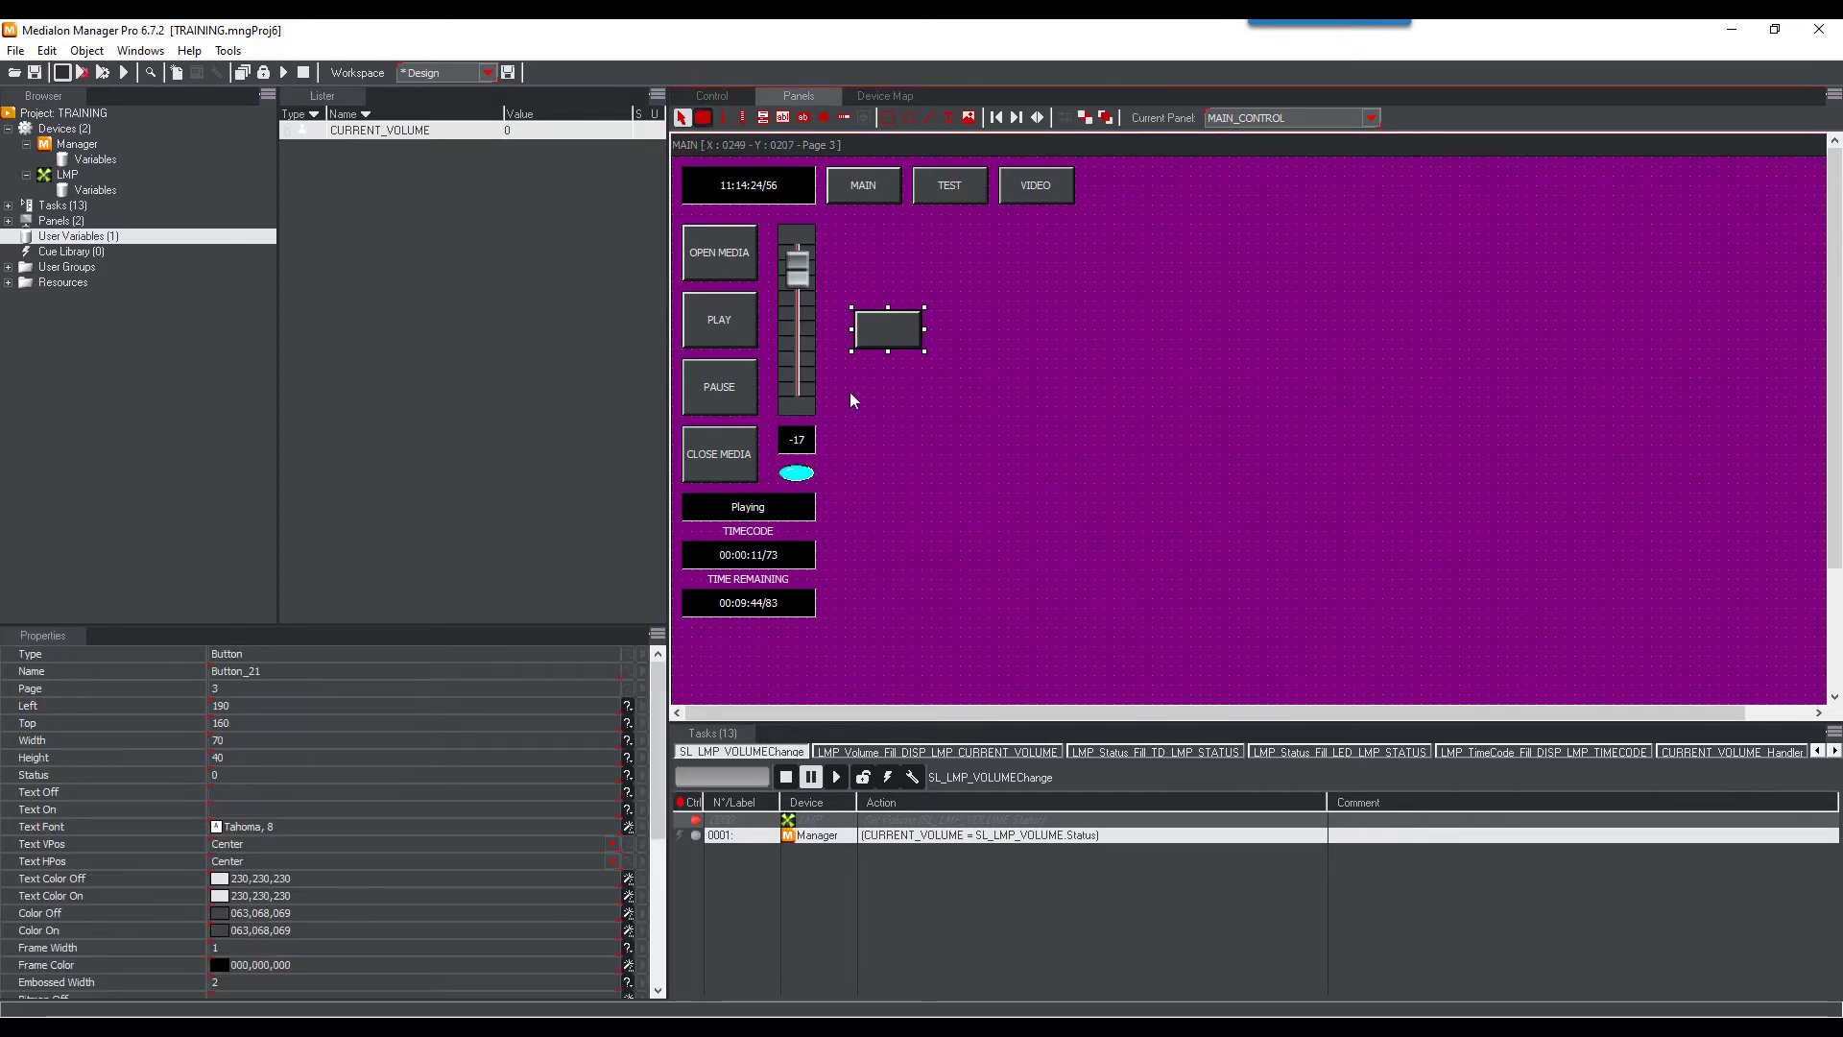
left_click(347, 679)
type("BT_LMP_MUTE")
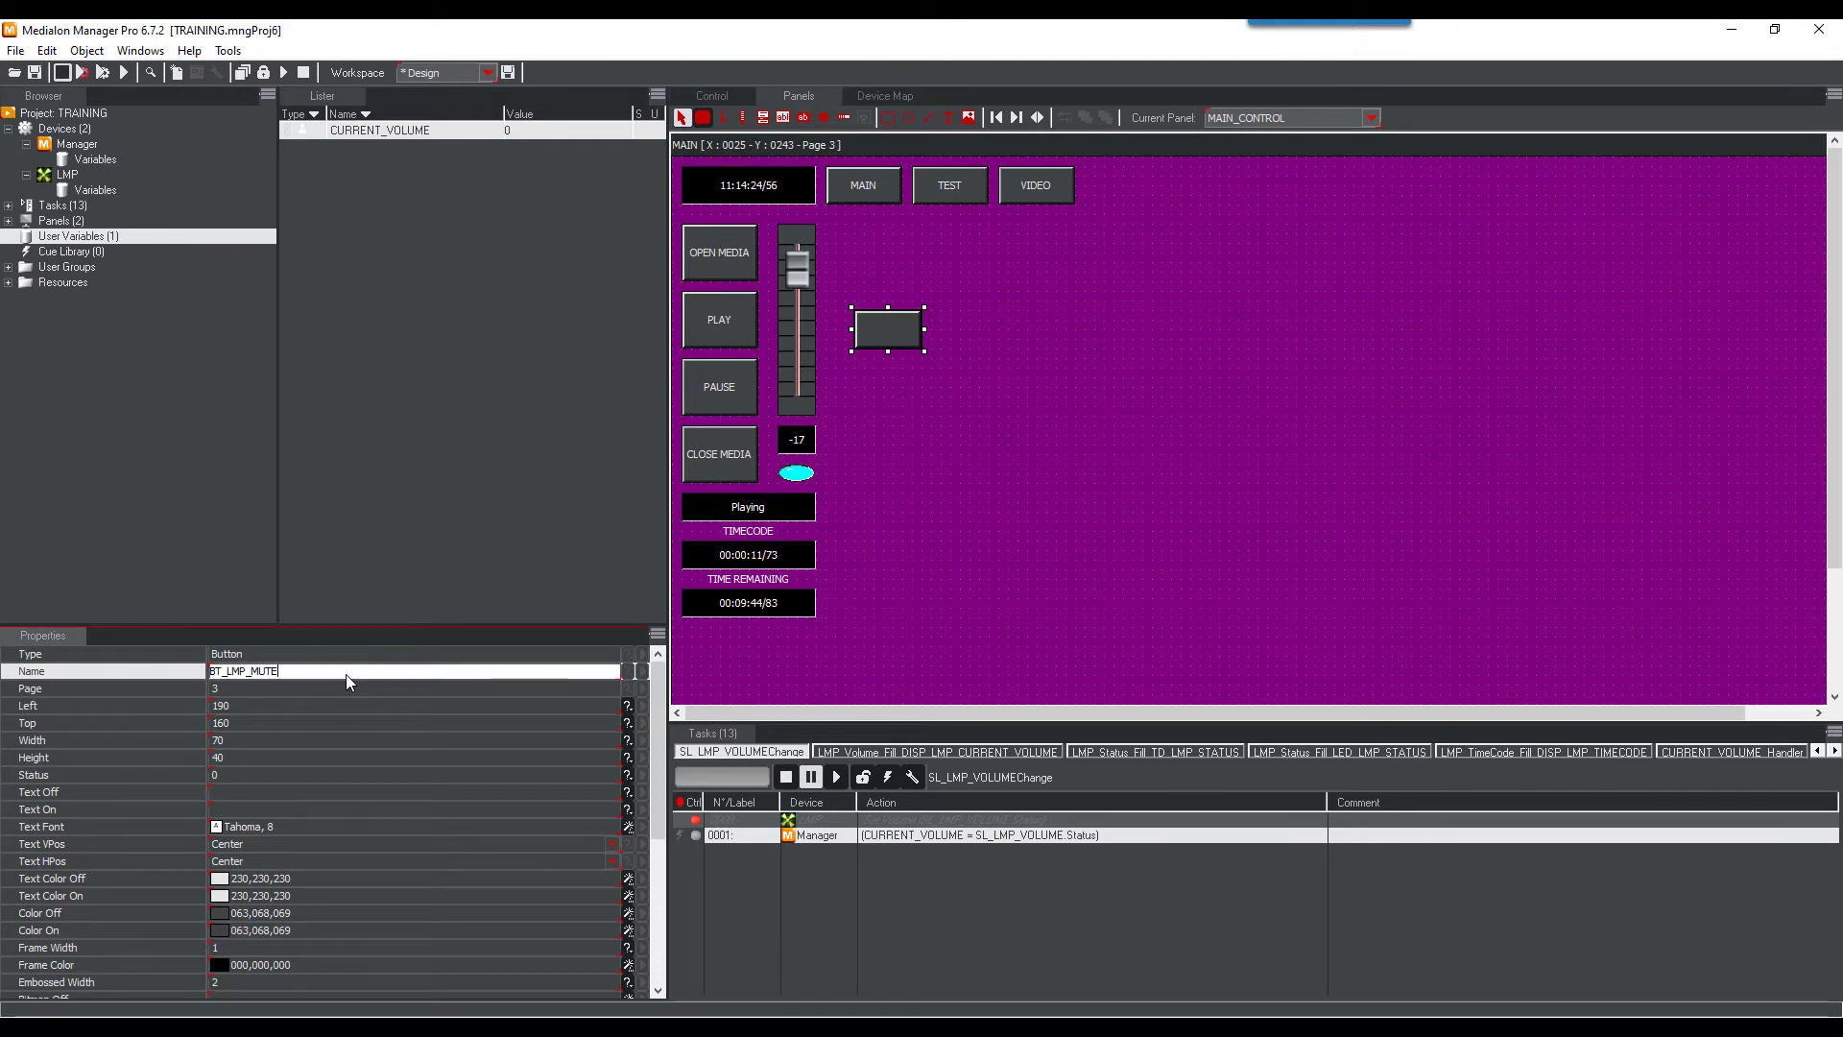
key("Return")
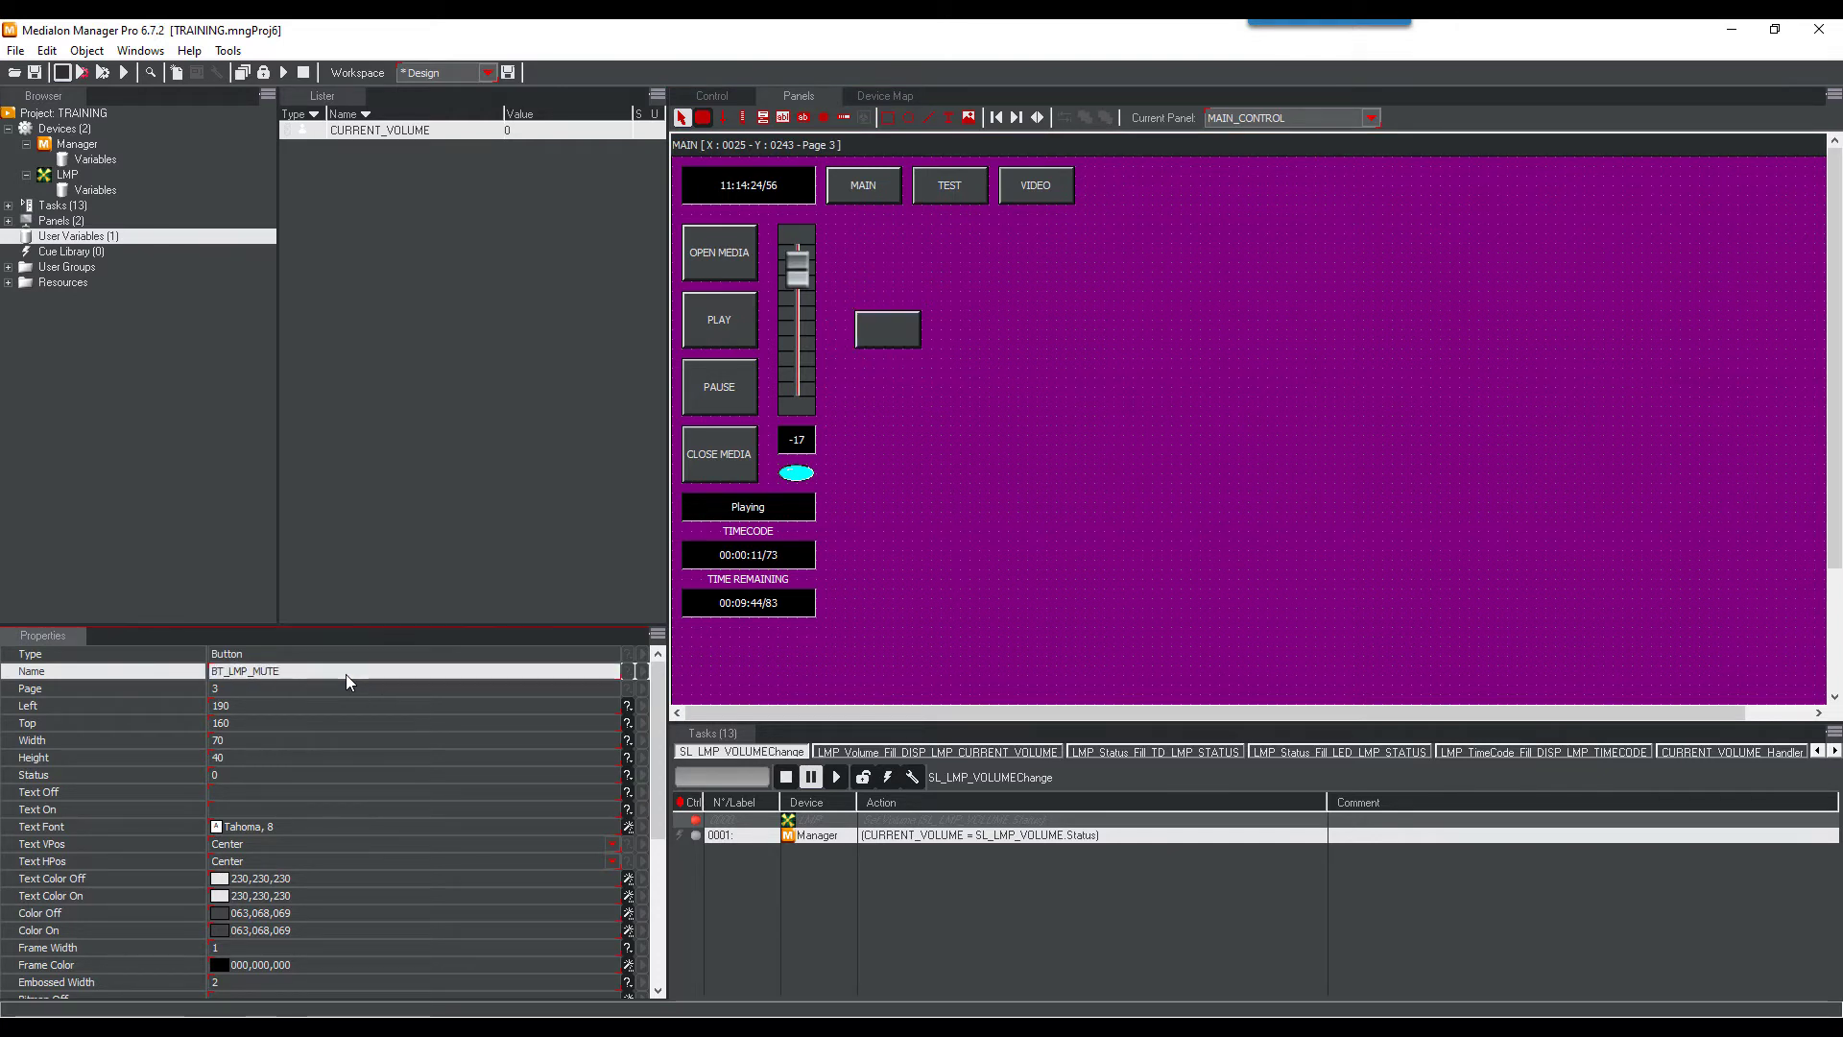
Set the BT_LMP_MUTE button's mode to Toggle
scroll(344, 869, "down", 3)
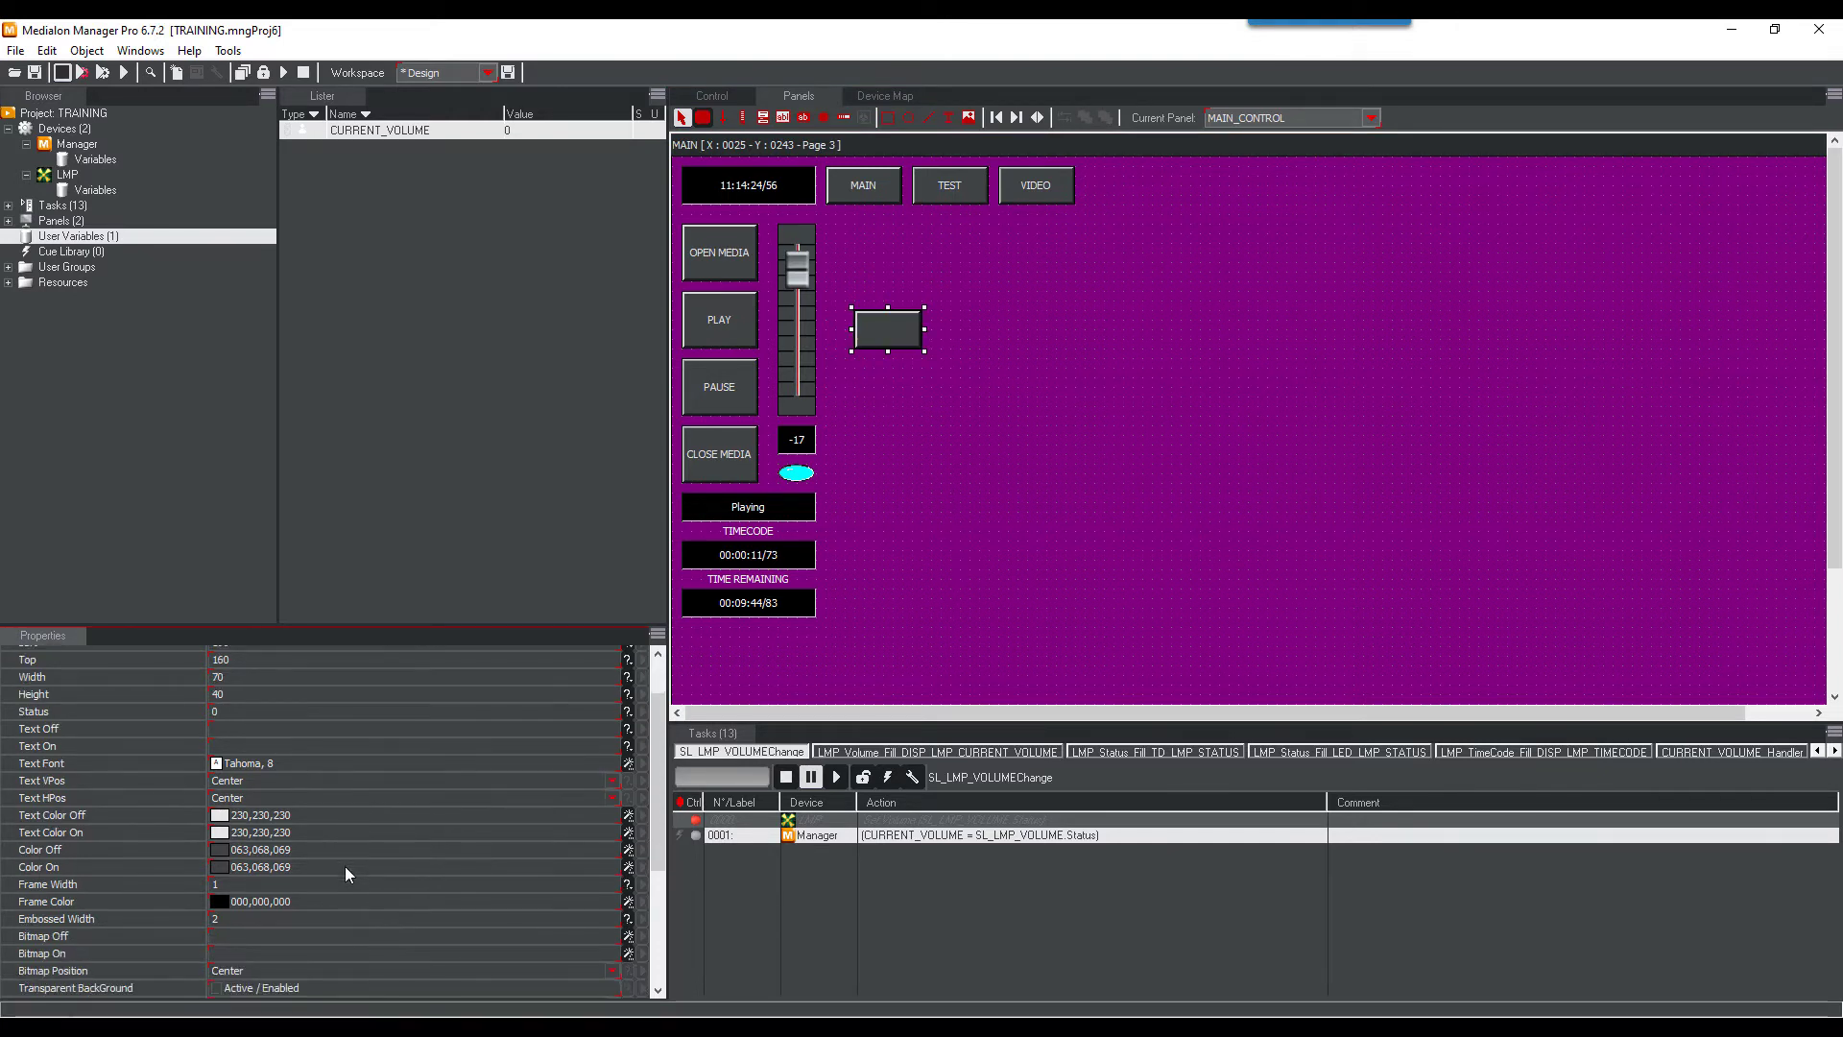
left_click(335, 922)
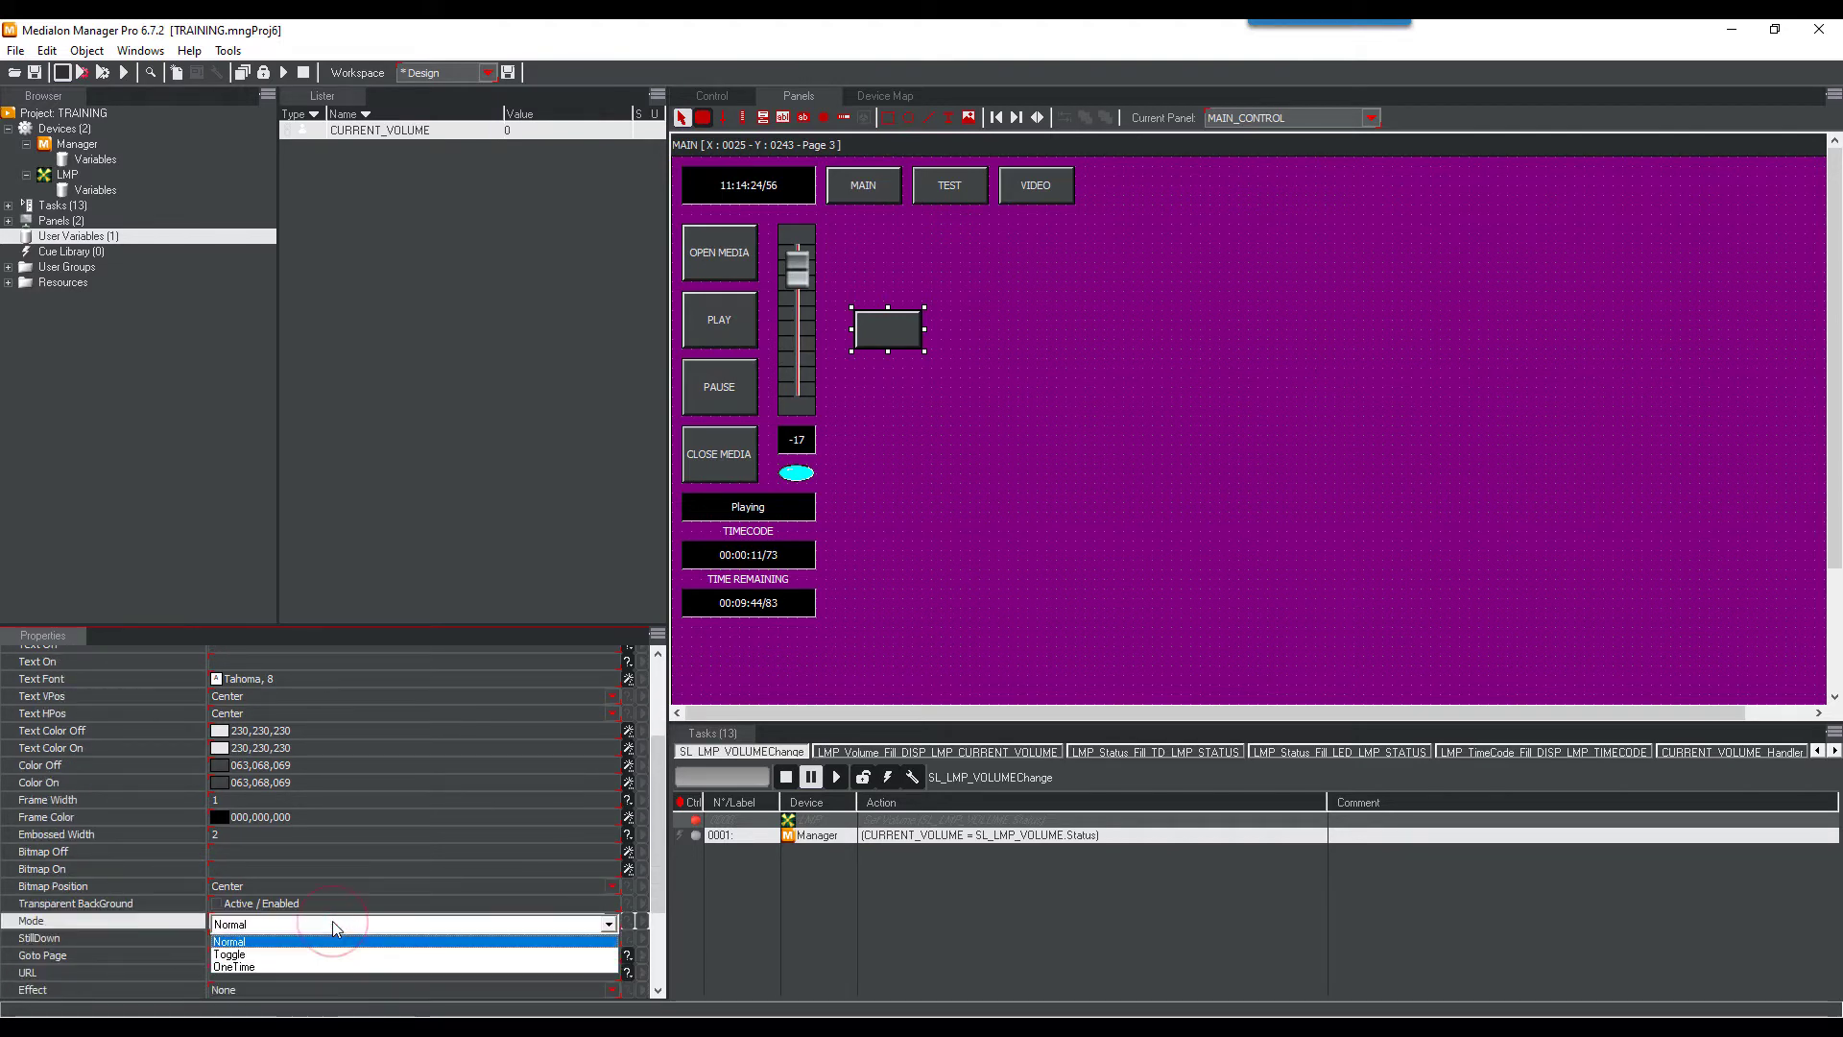
left_click(331, 955)
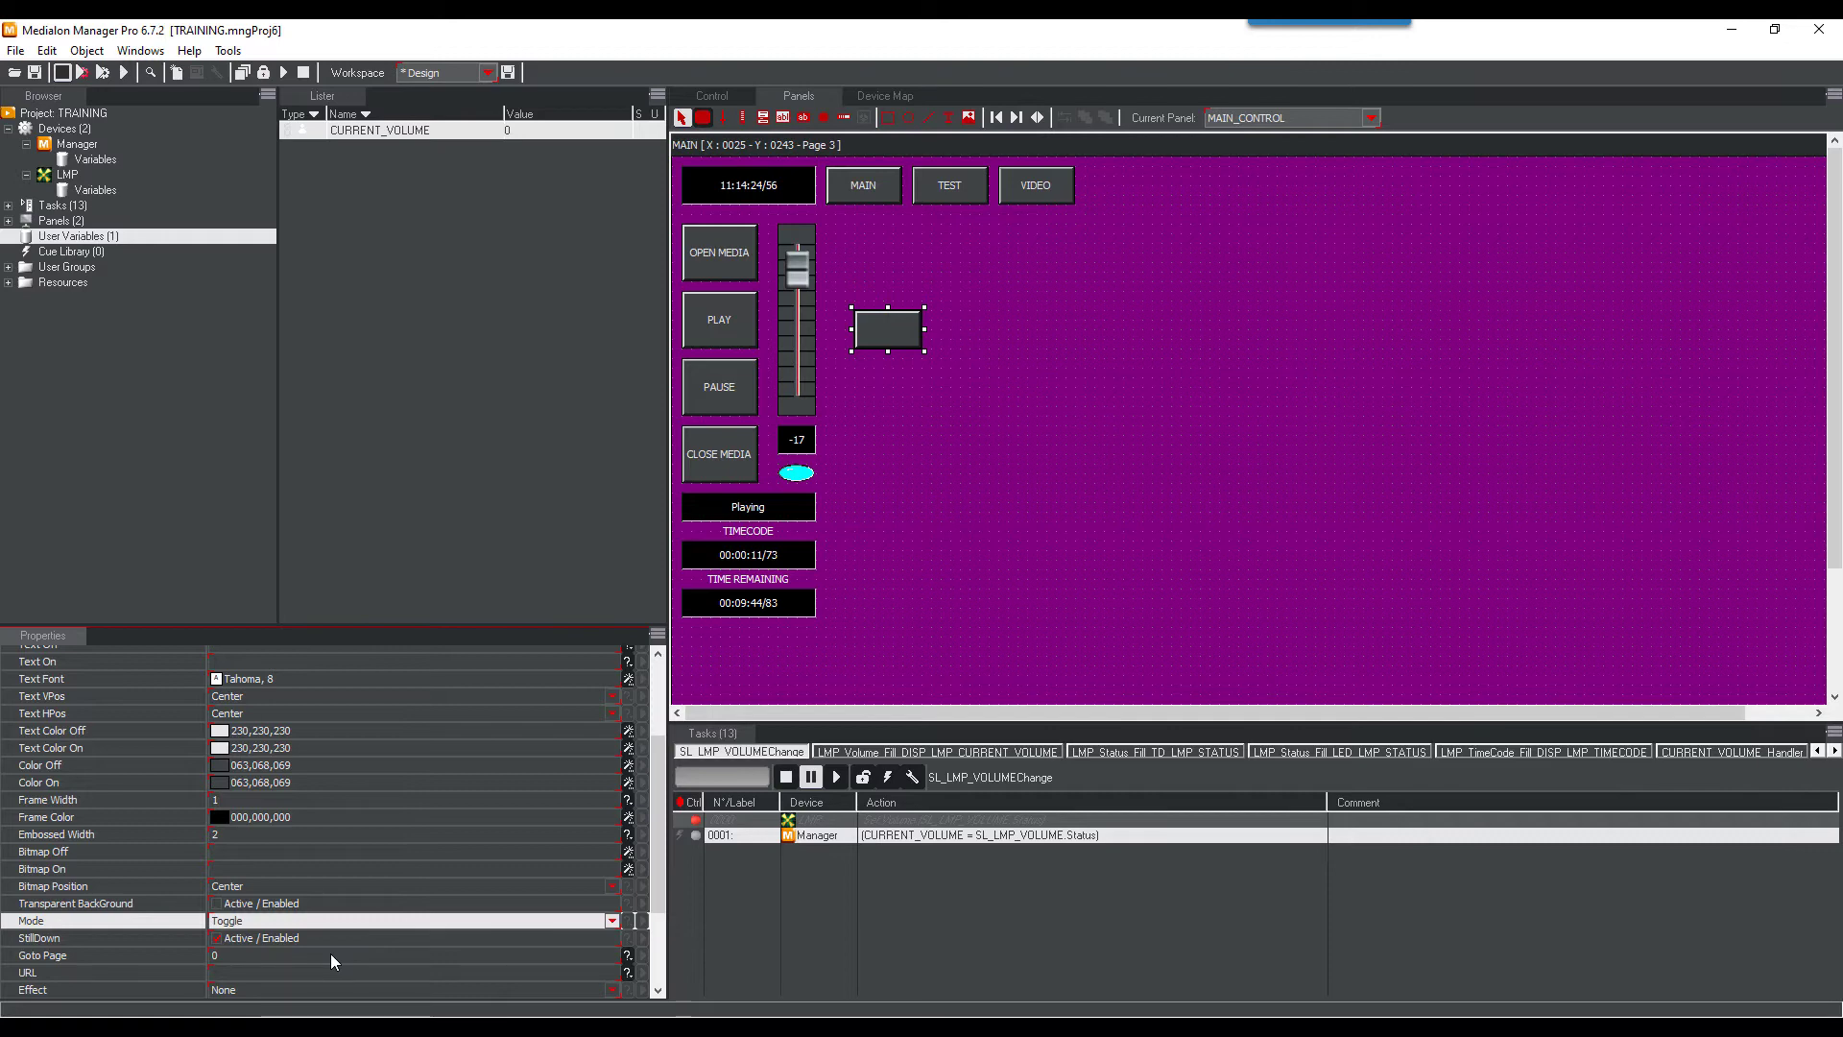
Give the mute button a bright green speaker image for its off state and a bright red crossed-out speaker for its on state
left_click(630, 853)
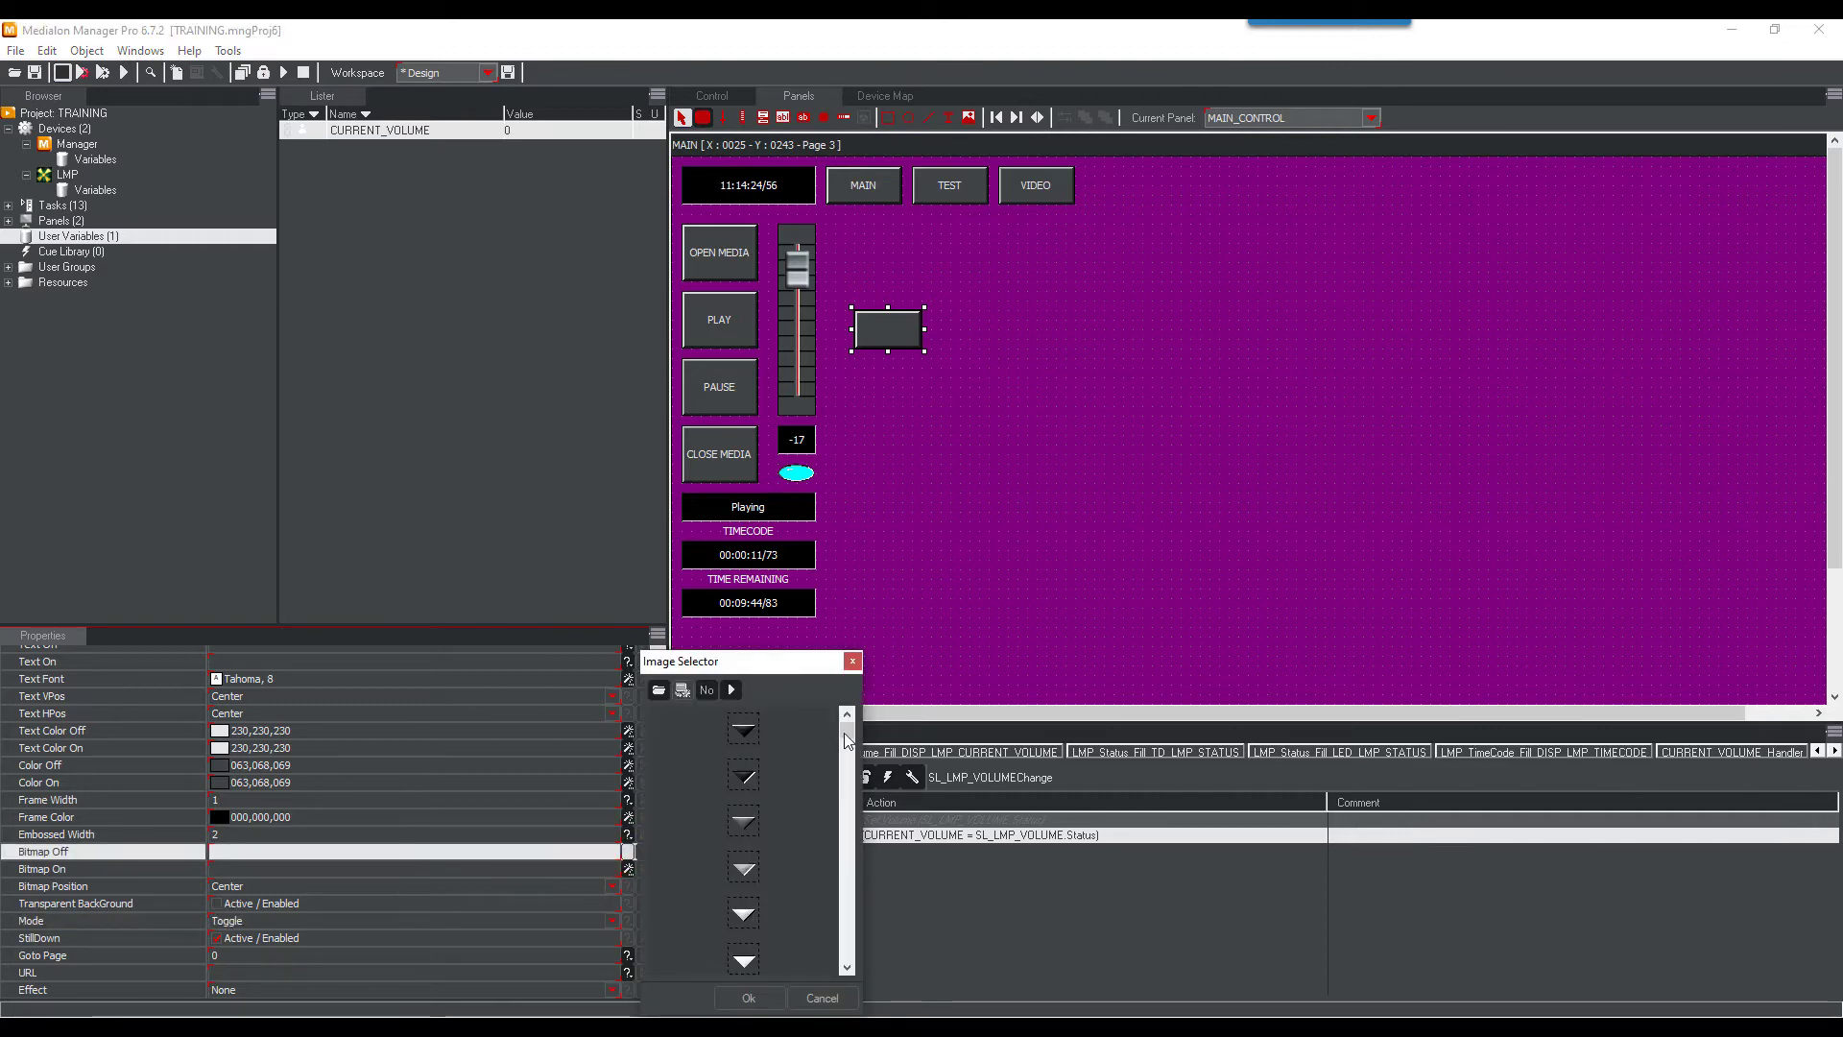
left_click_drag(844, 734, 838, 911)
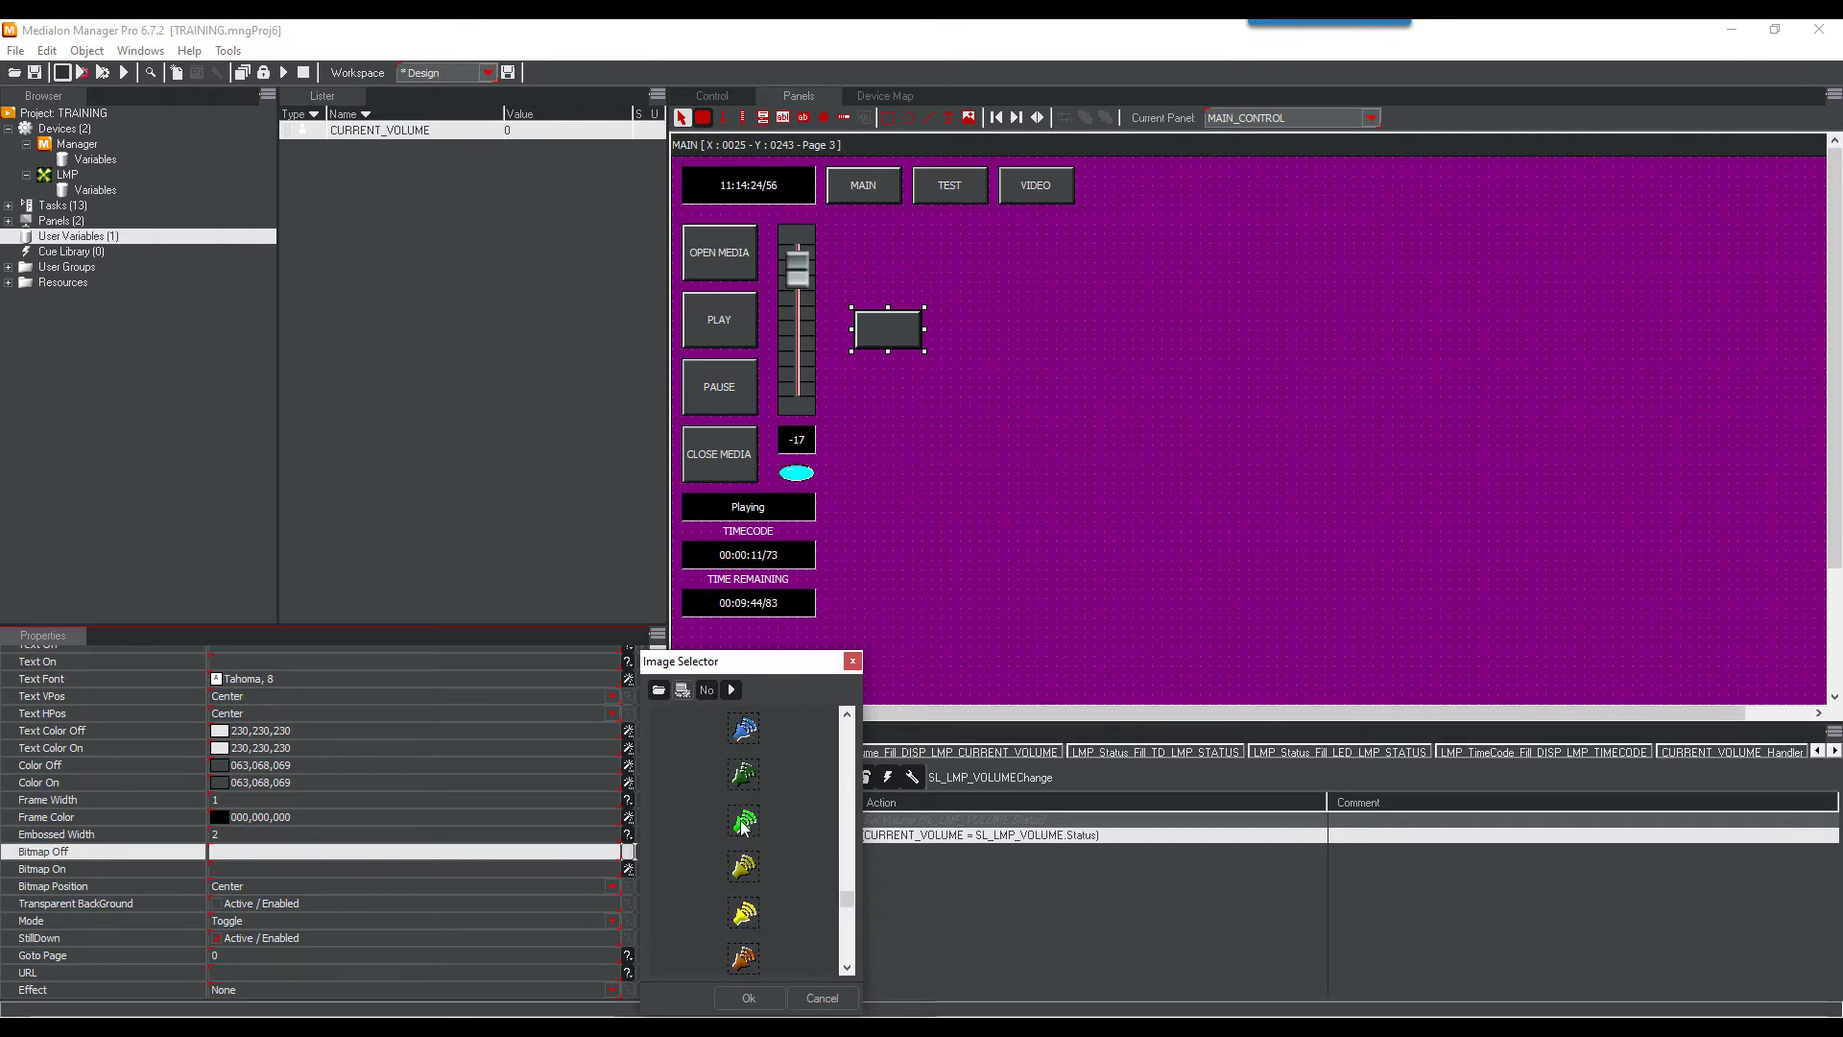
left_click(742, 830)
left_click(749, 999)
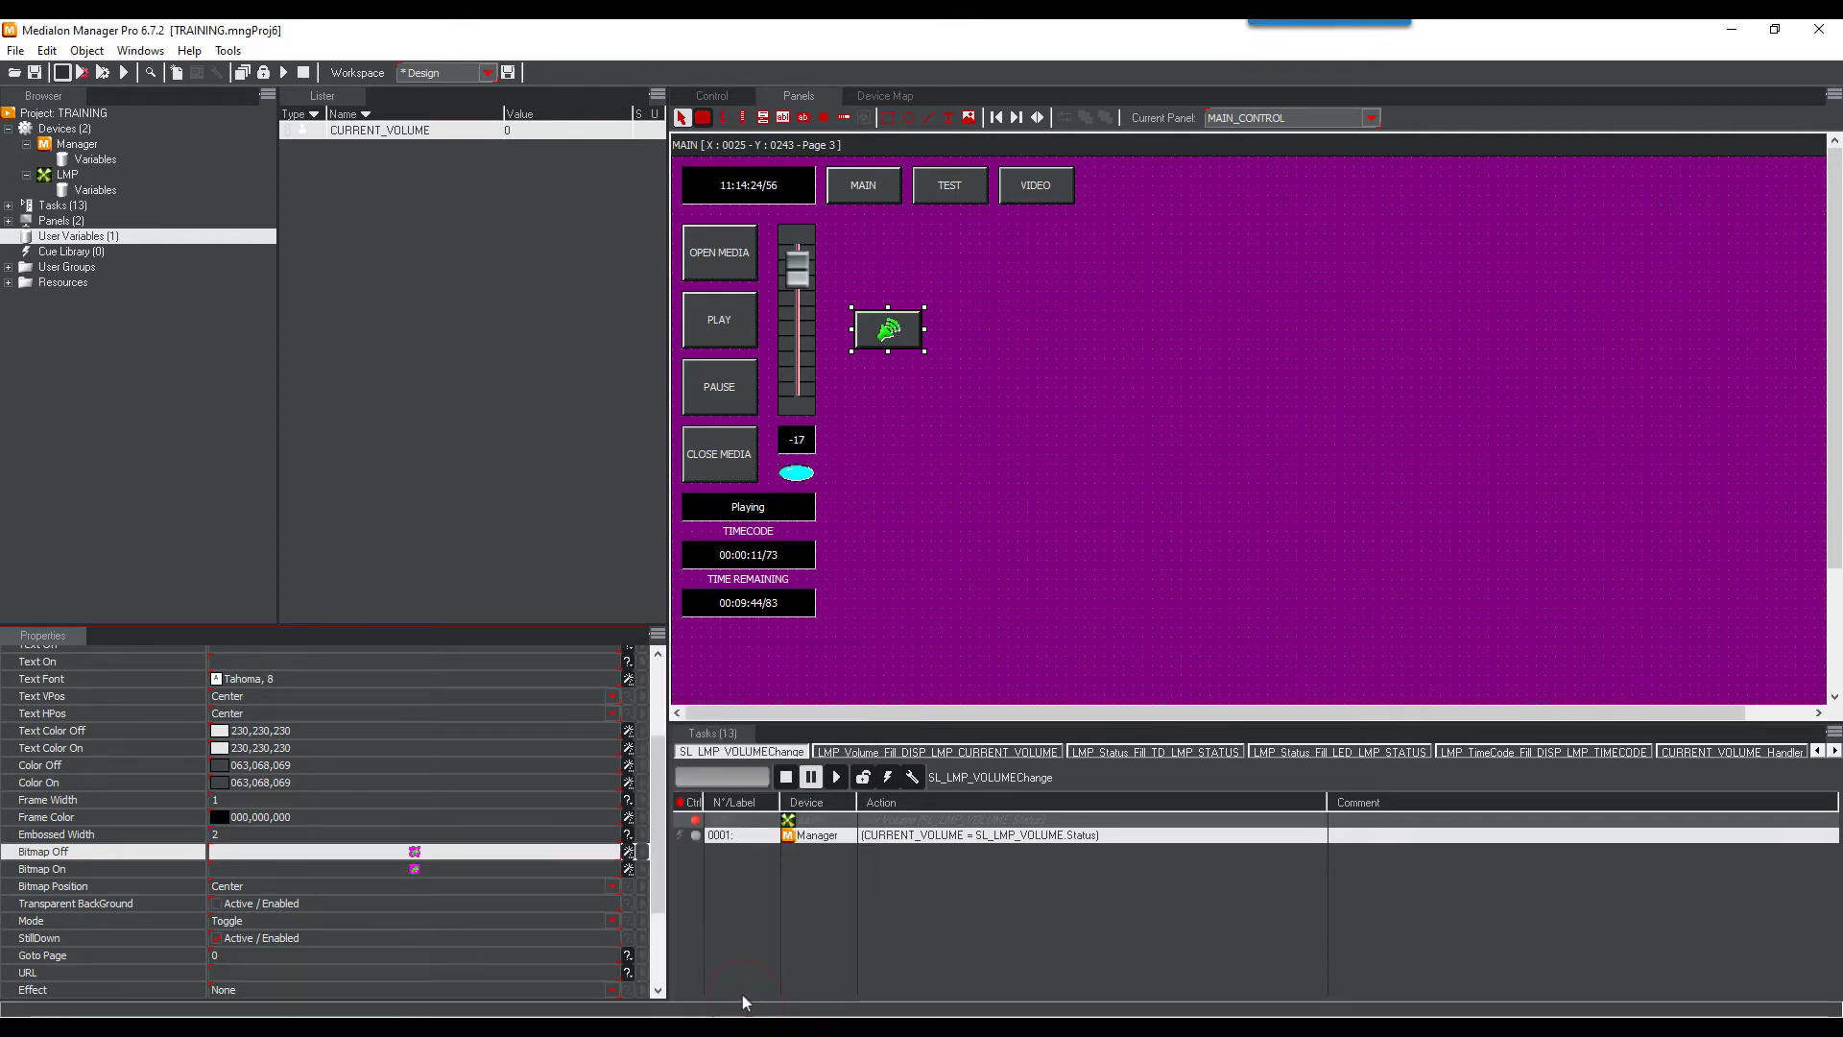
left_click(630, 872)
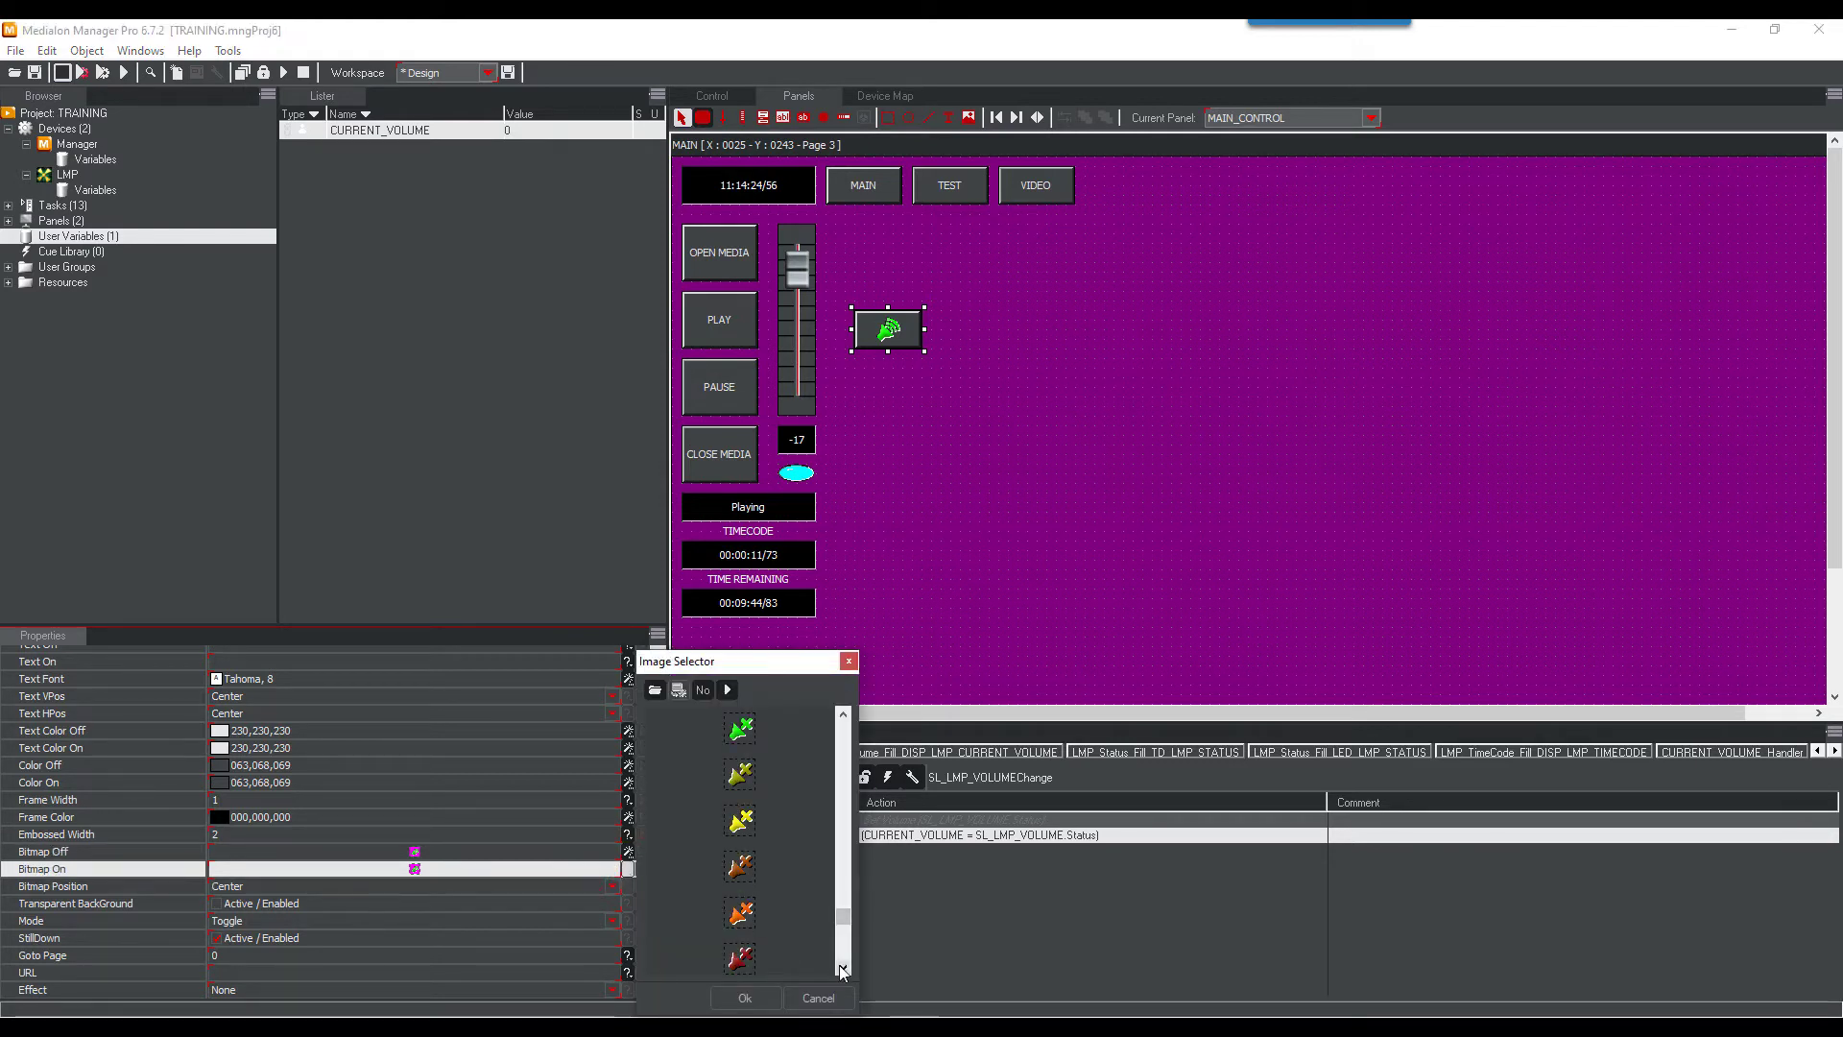
scroll(818, 946, "down", 3)
left_click(739, 867)
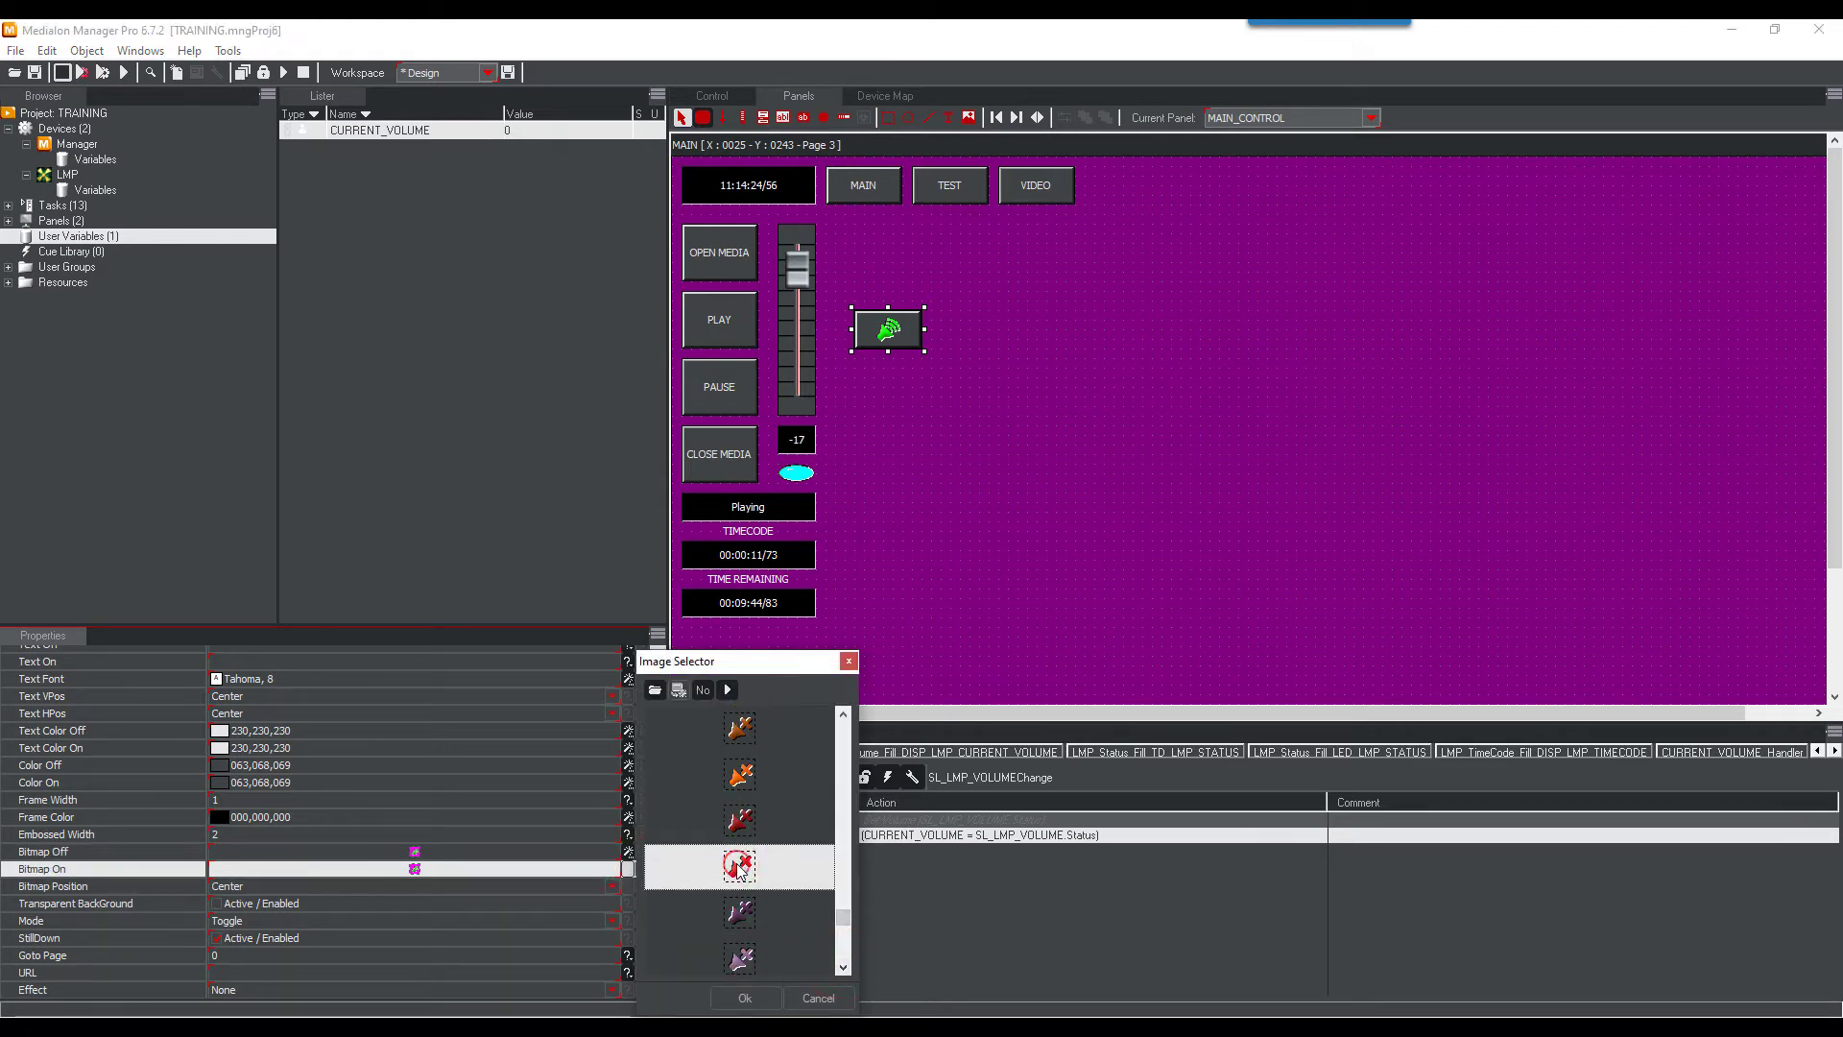
left_click(745, 997)
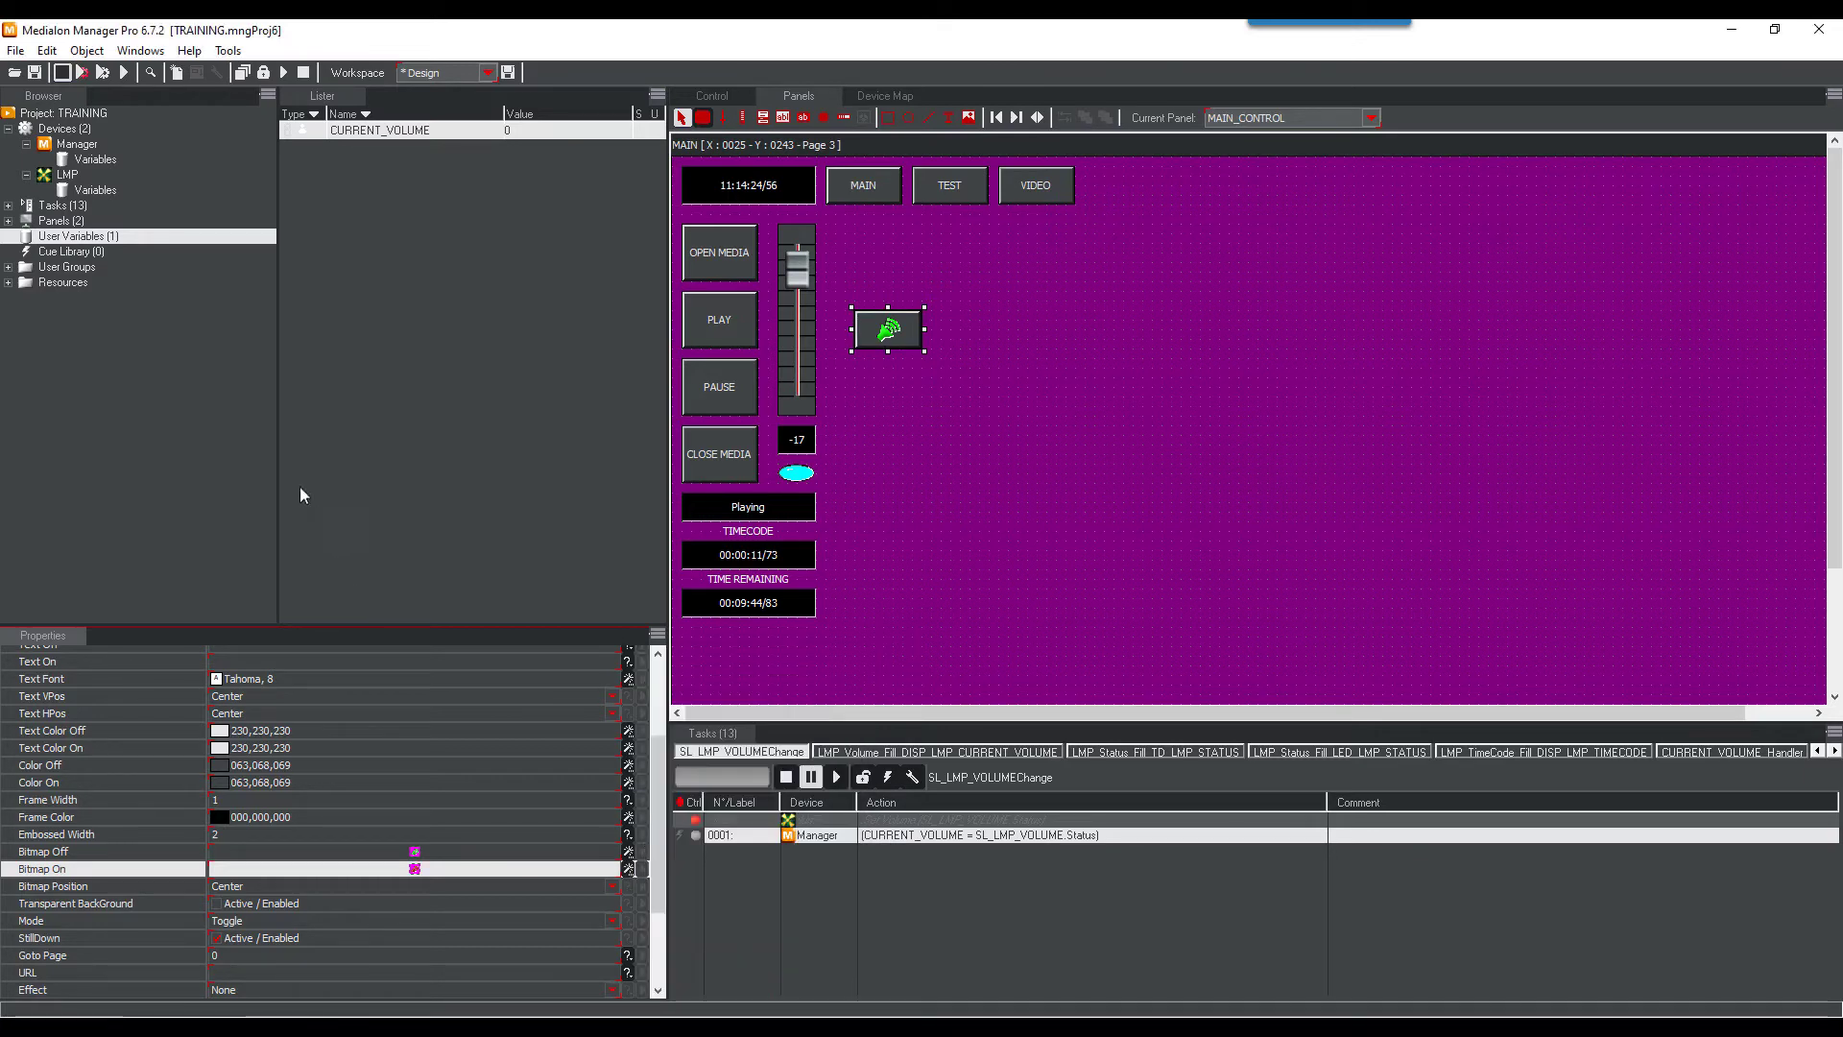
Create a task started by the mute button with a Manager If/Else/Endif block, and open the If condition for editing
left_click(76, 145)
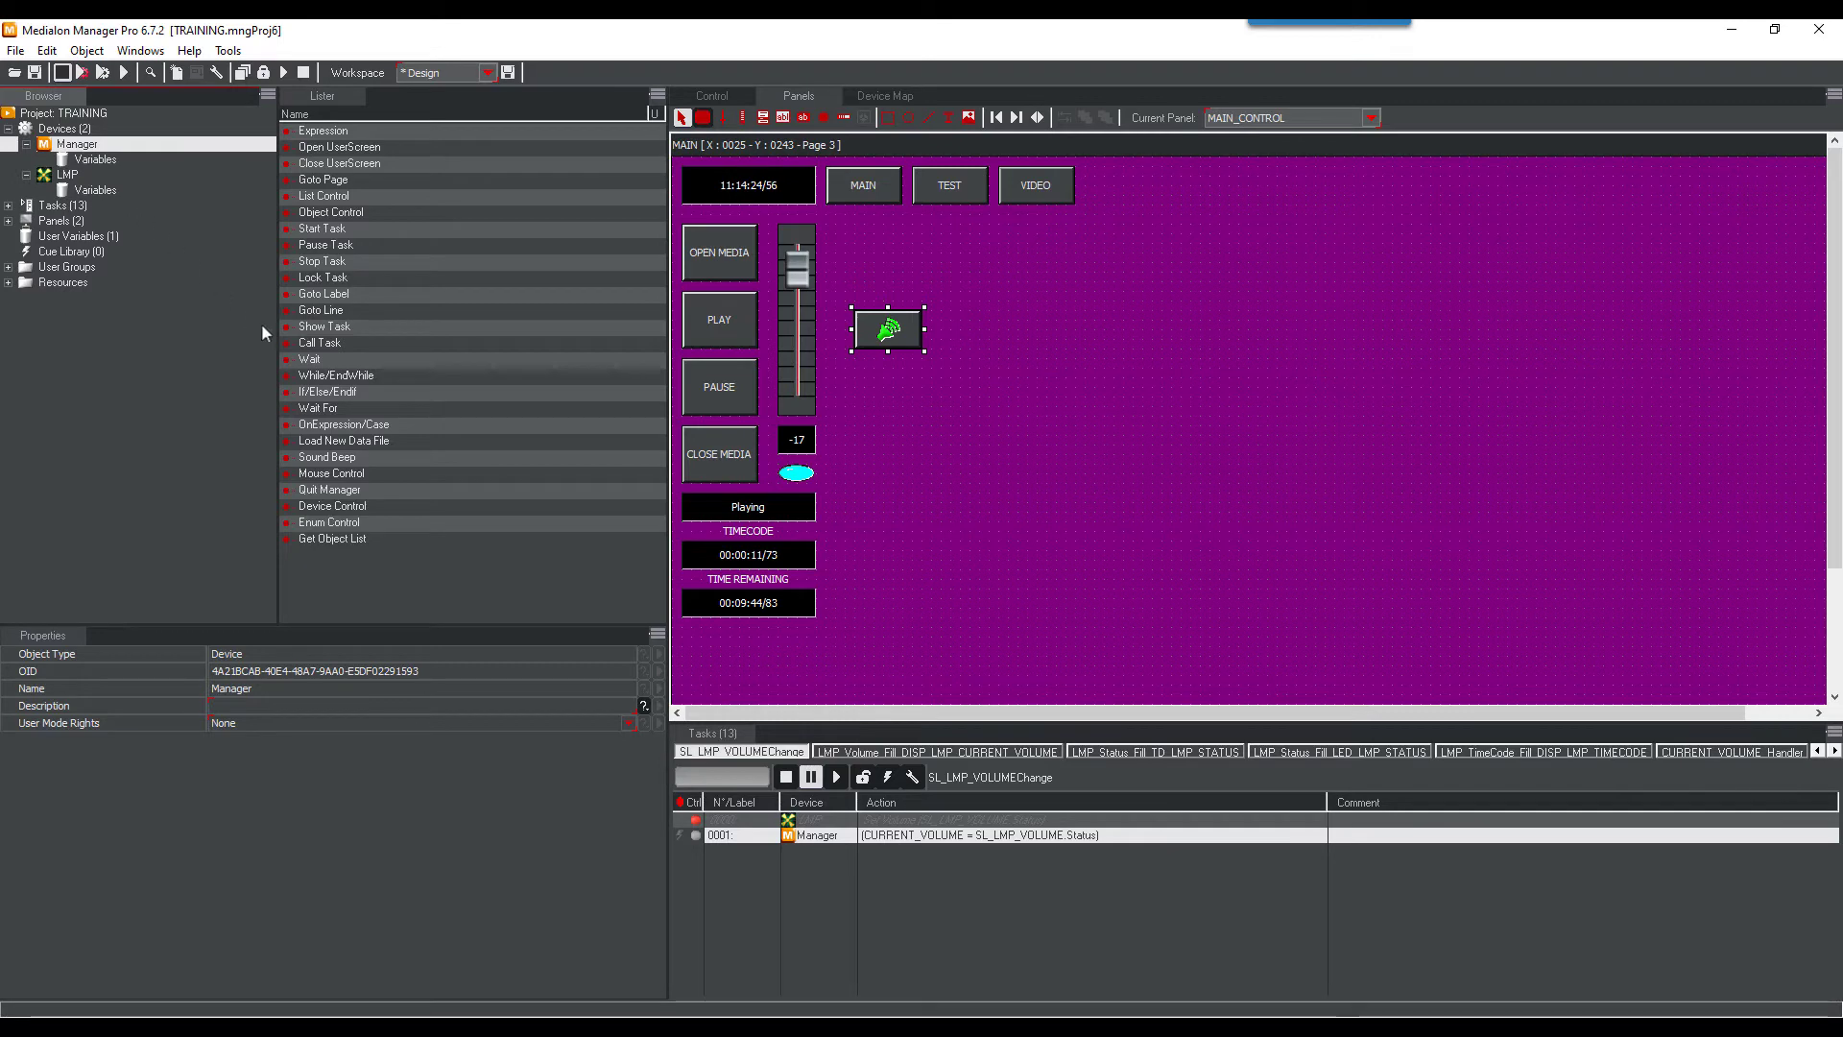
left_click_drag(326, 392, 881, 342)
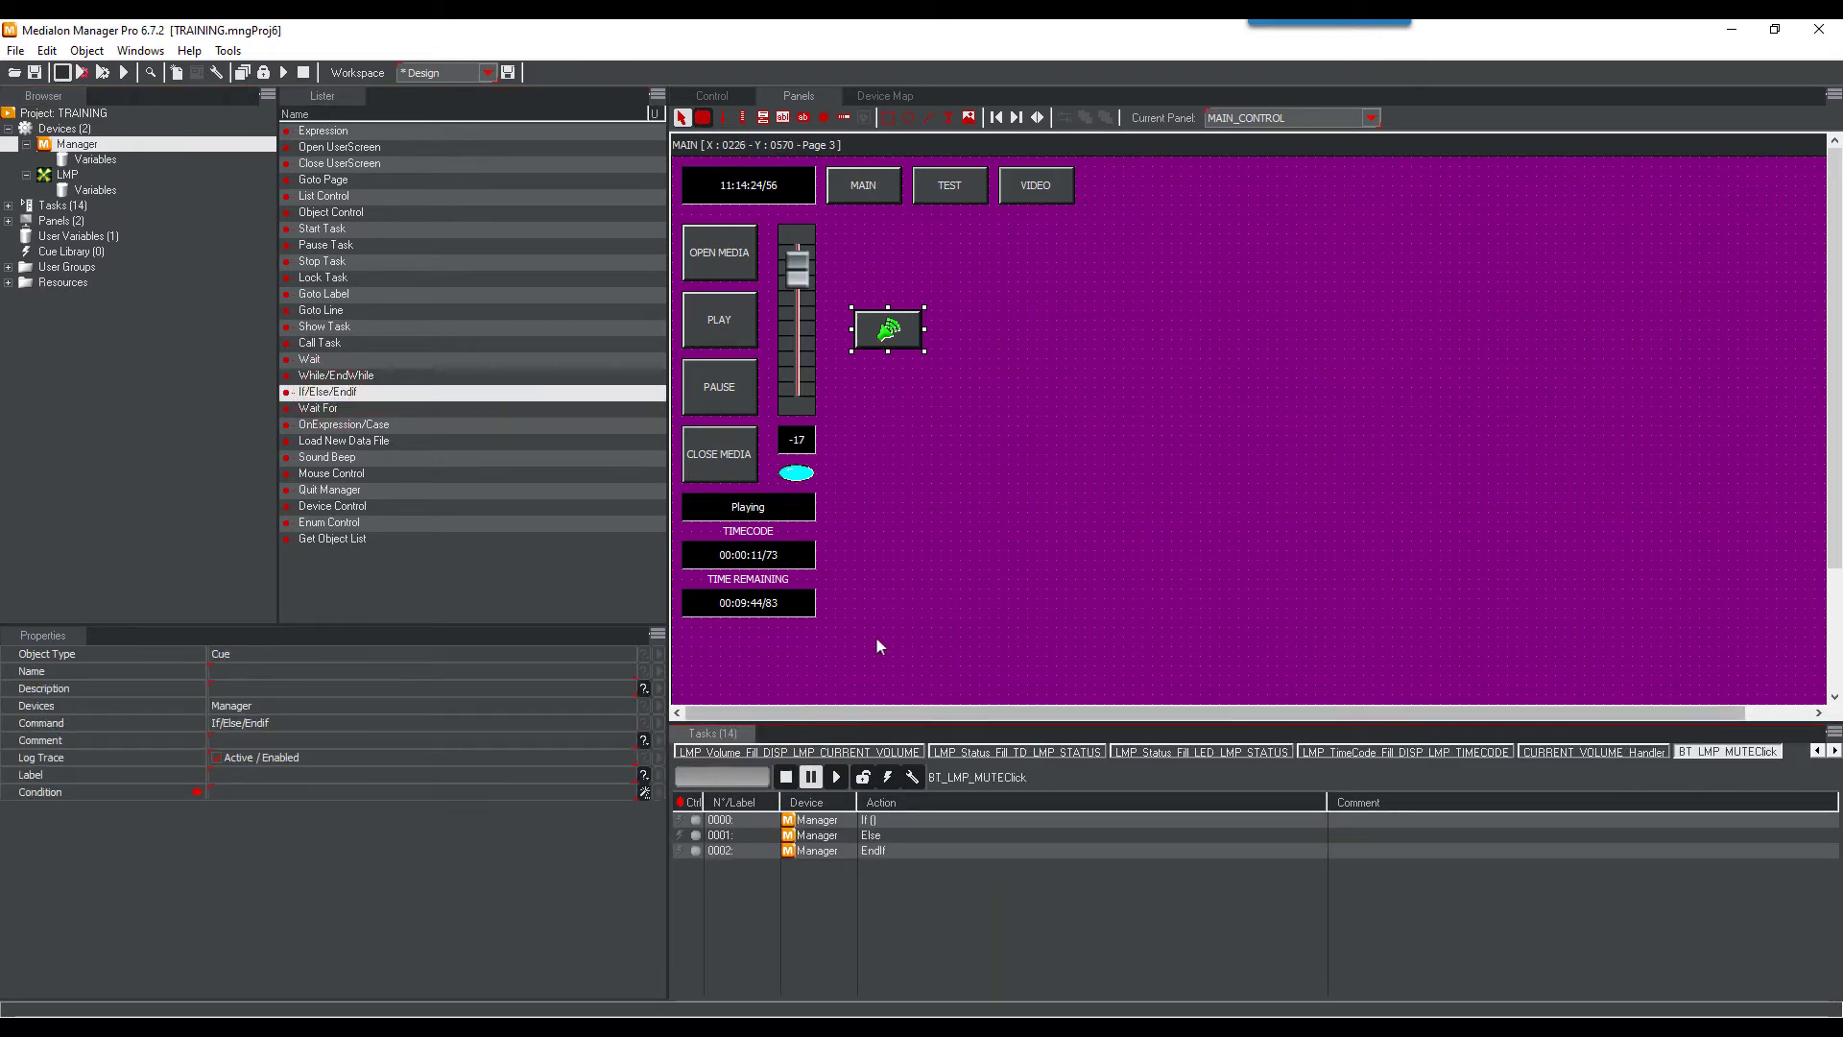
double_click(877, 822)
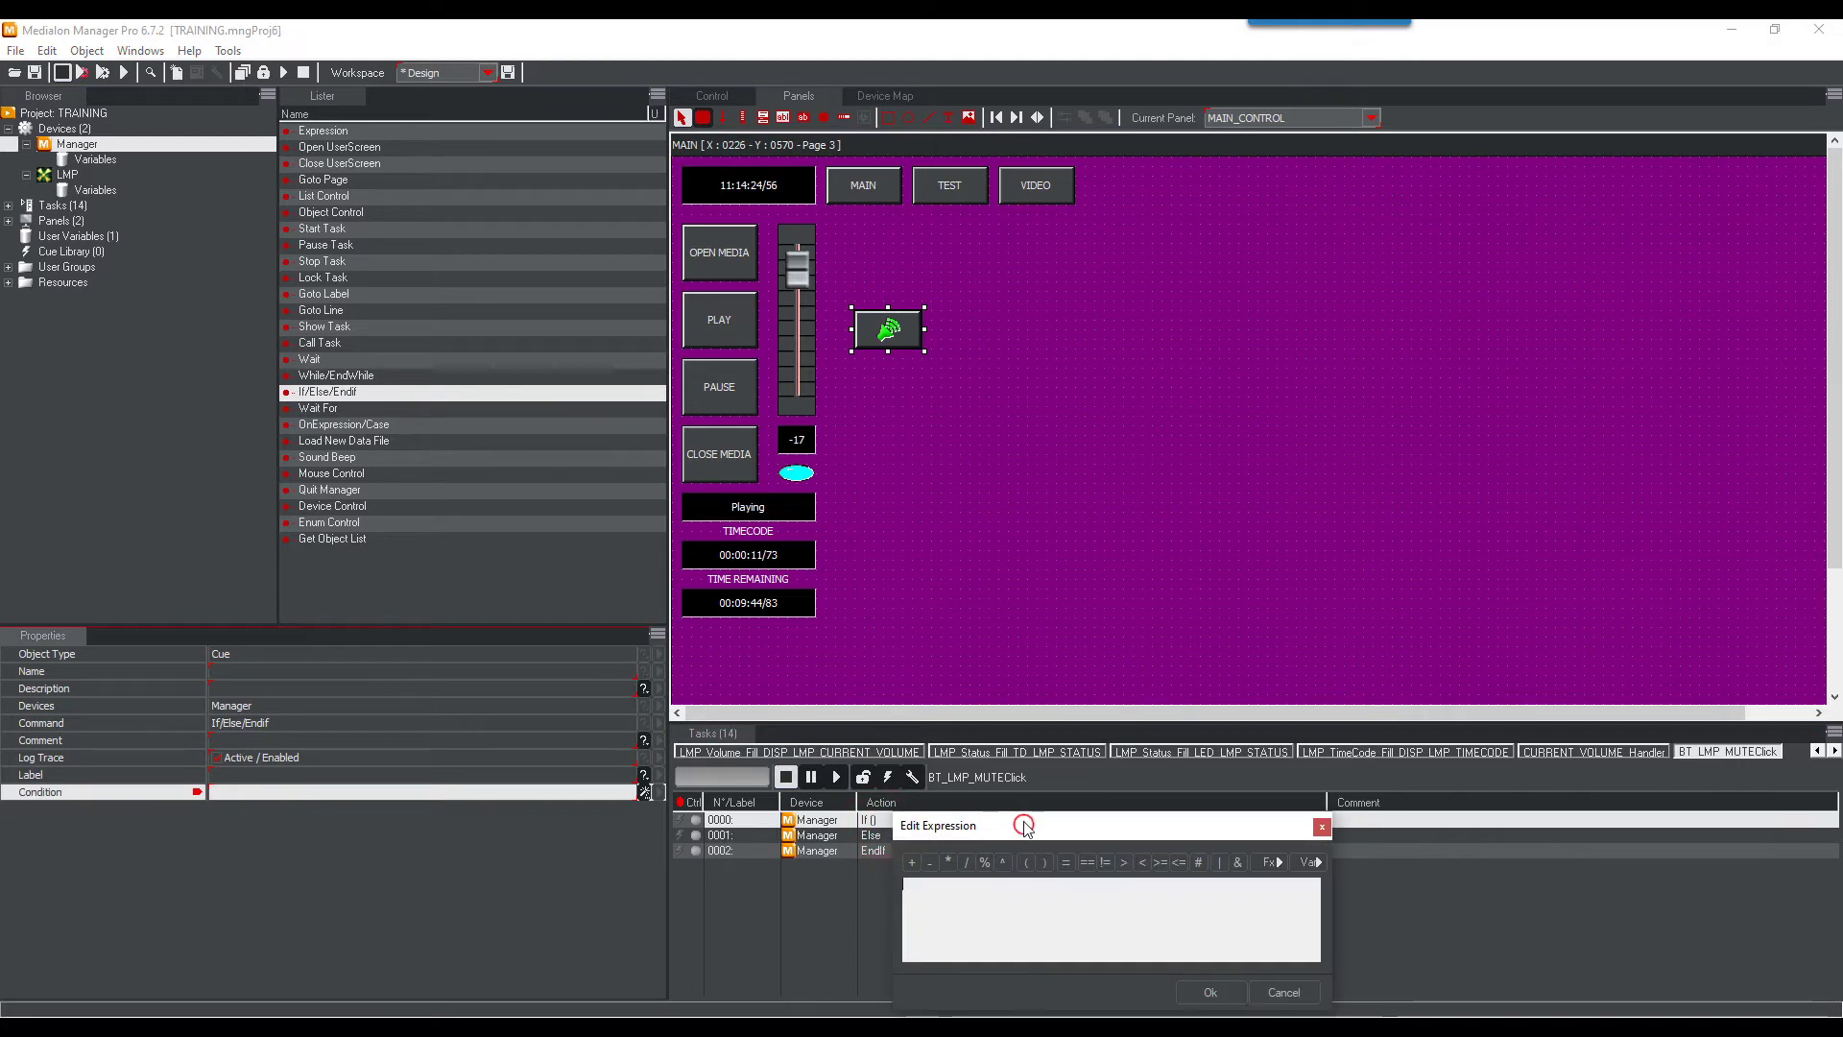
Set the condition of the If cue in the mute button's task to BT_LMP_MUTE.Status == 1
left_click_drag(971, 826, 990, 544)
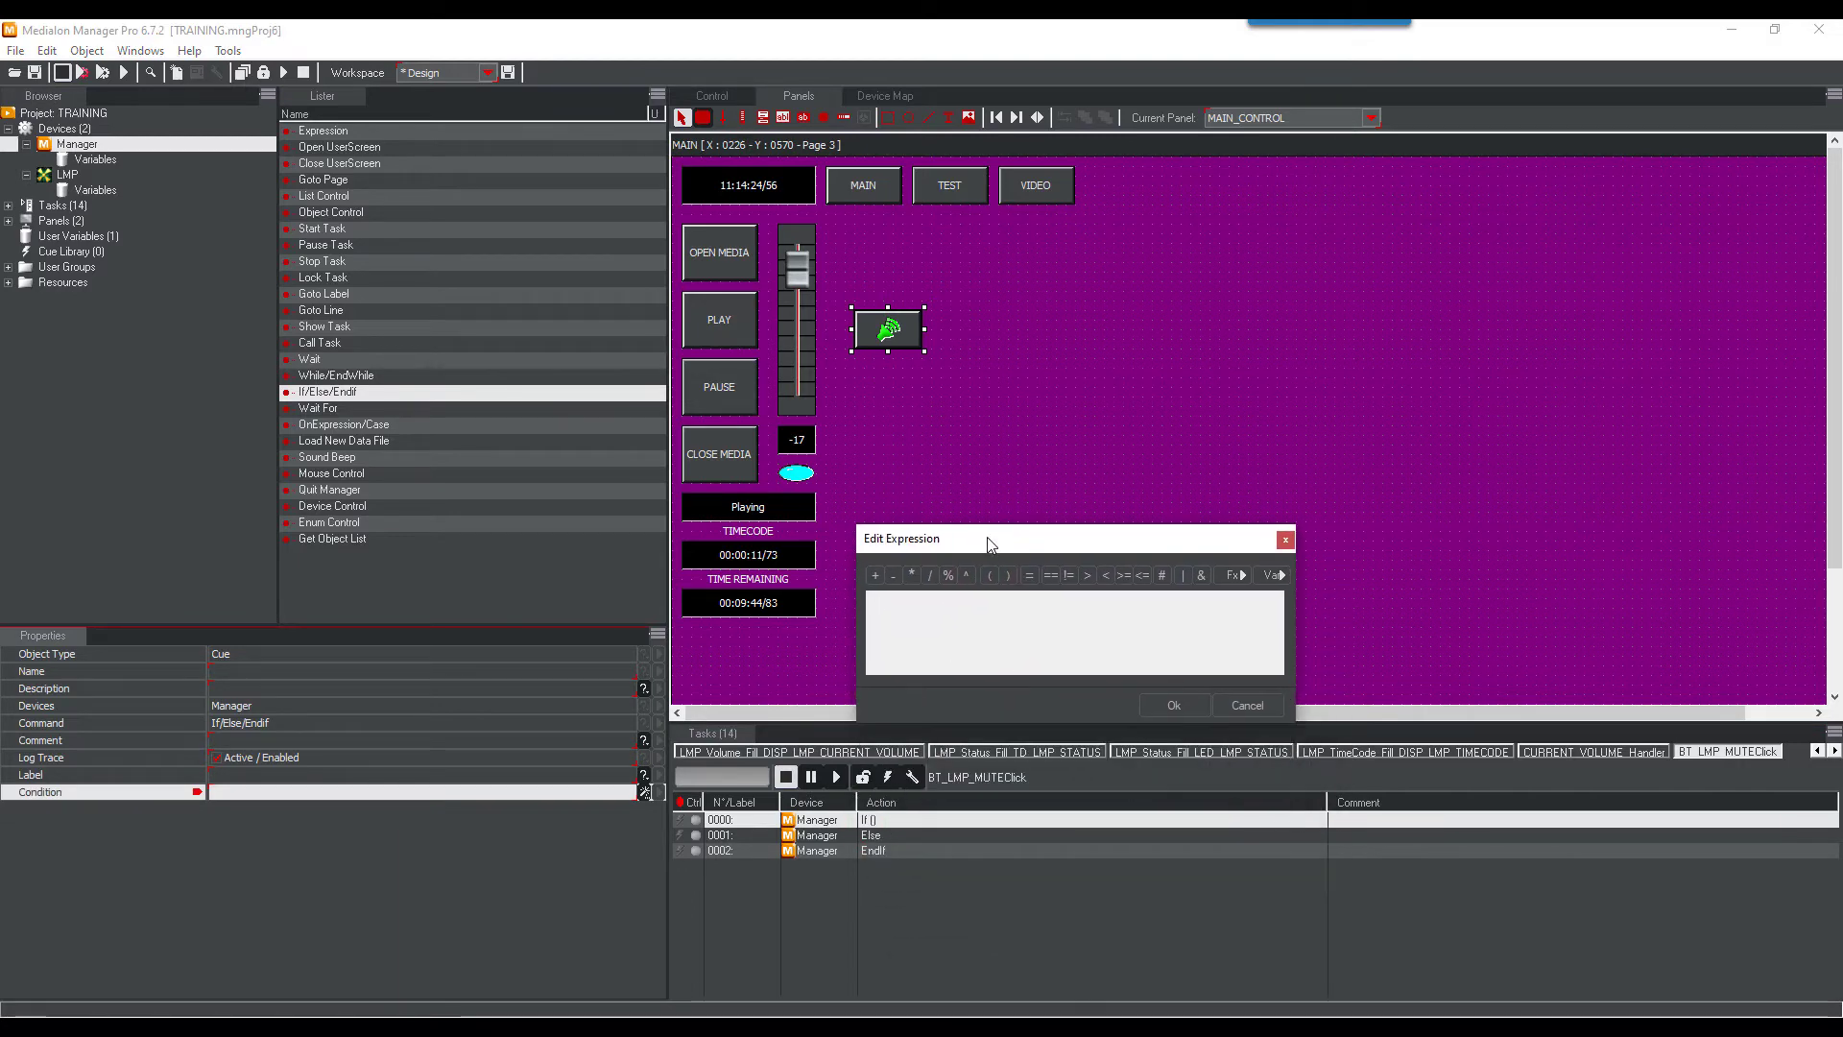
left_click(1277, 575)
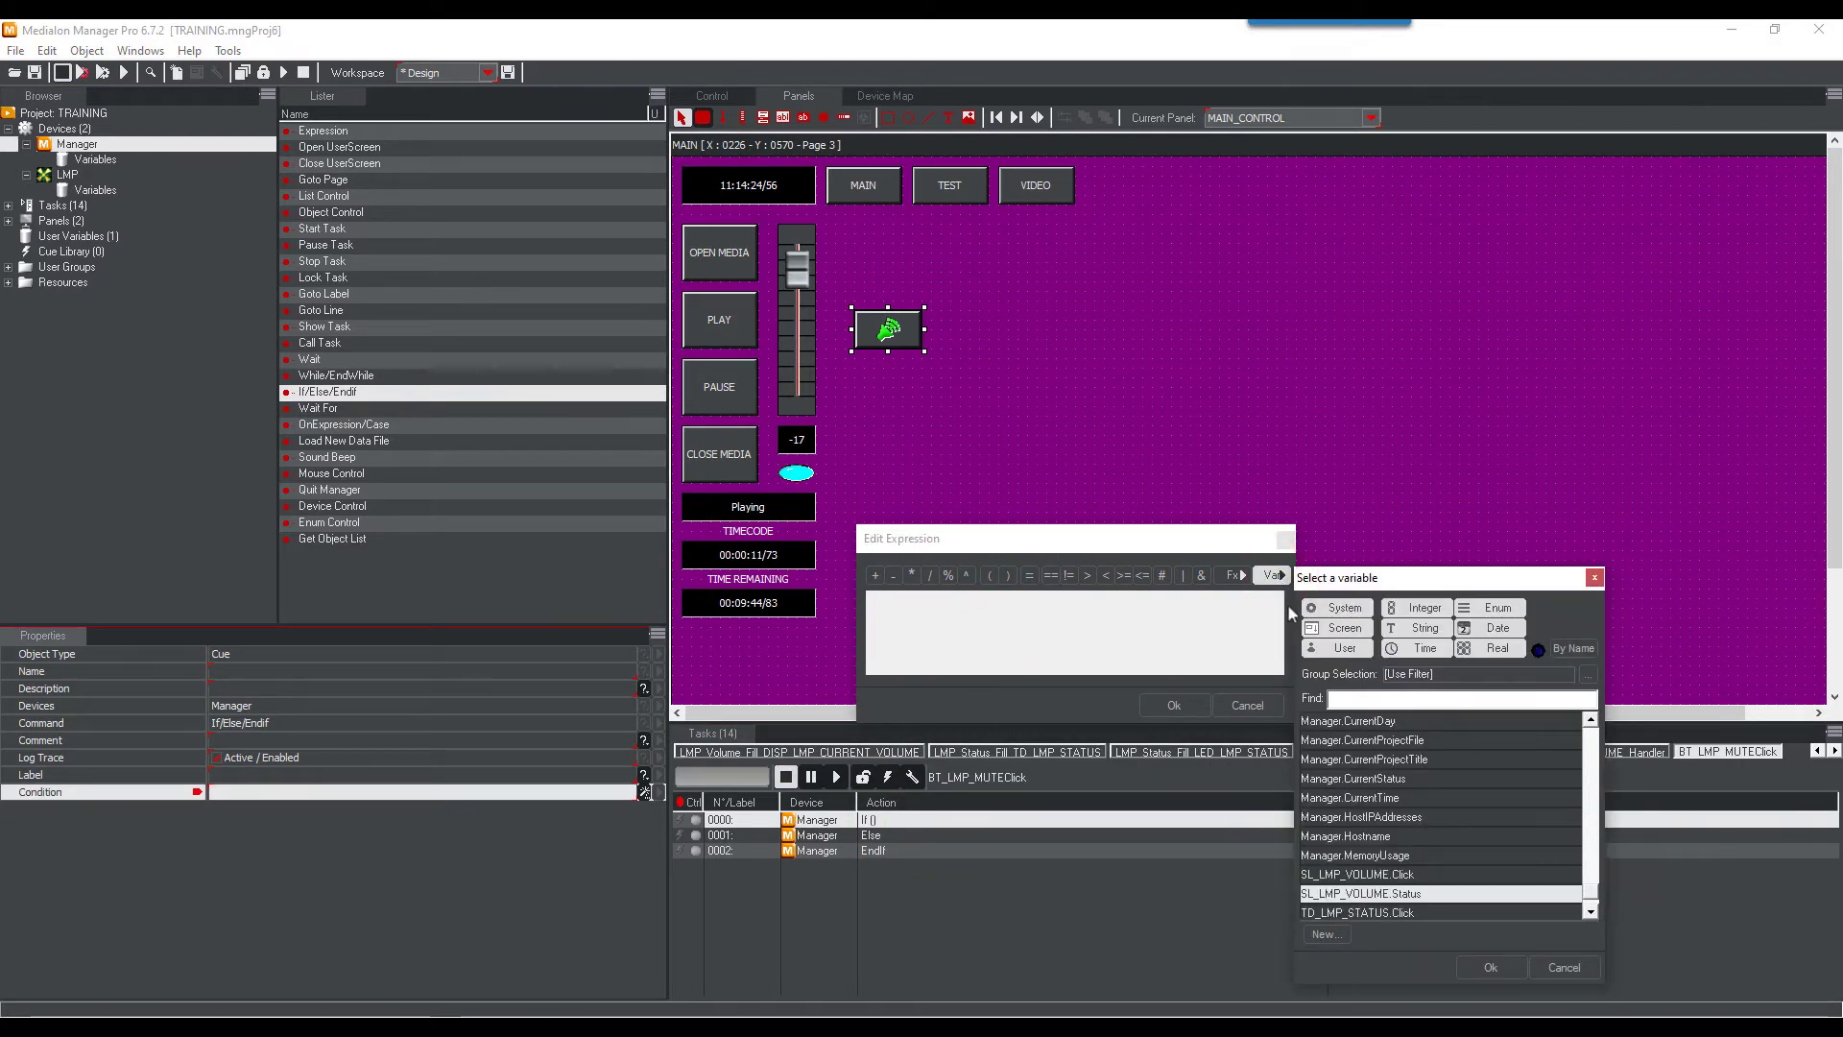
type("B")
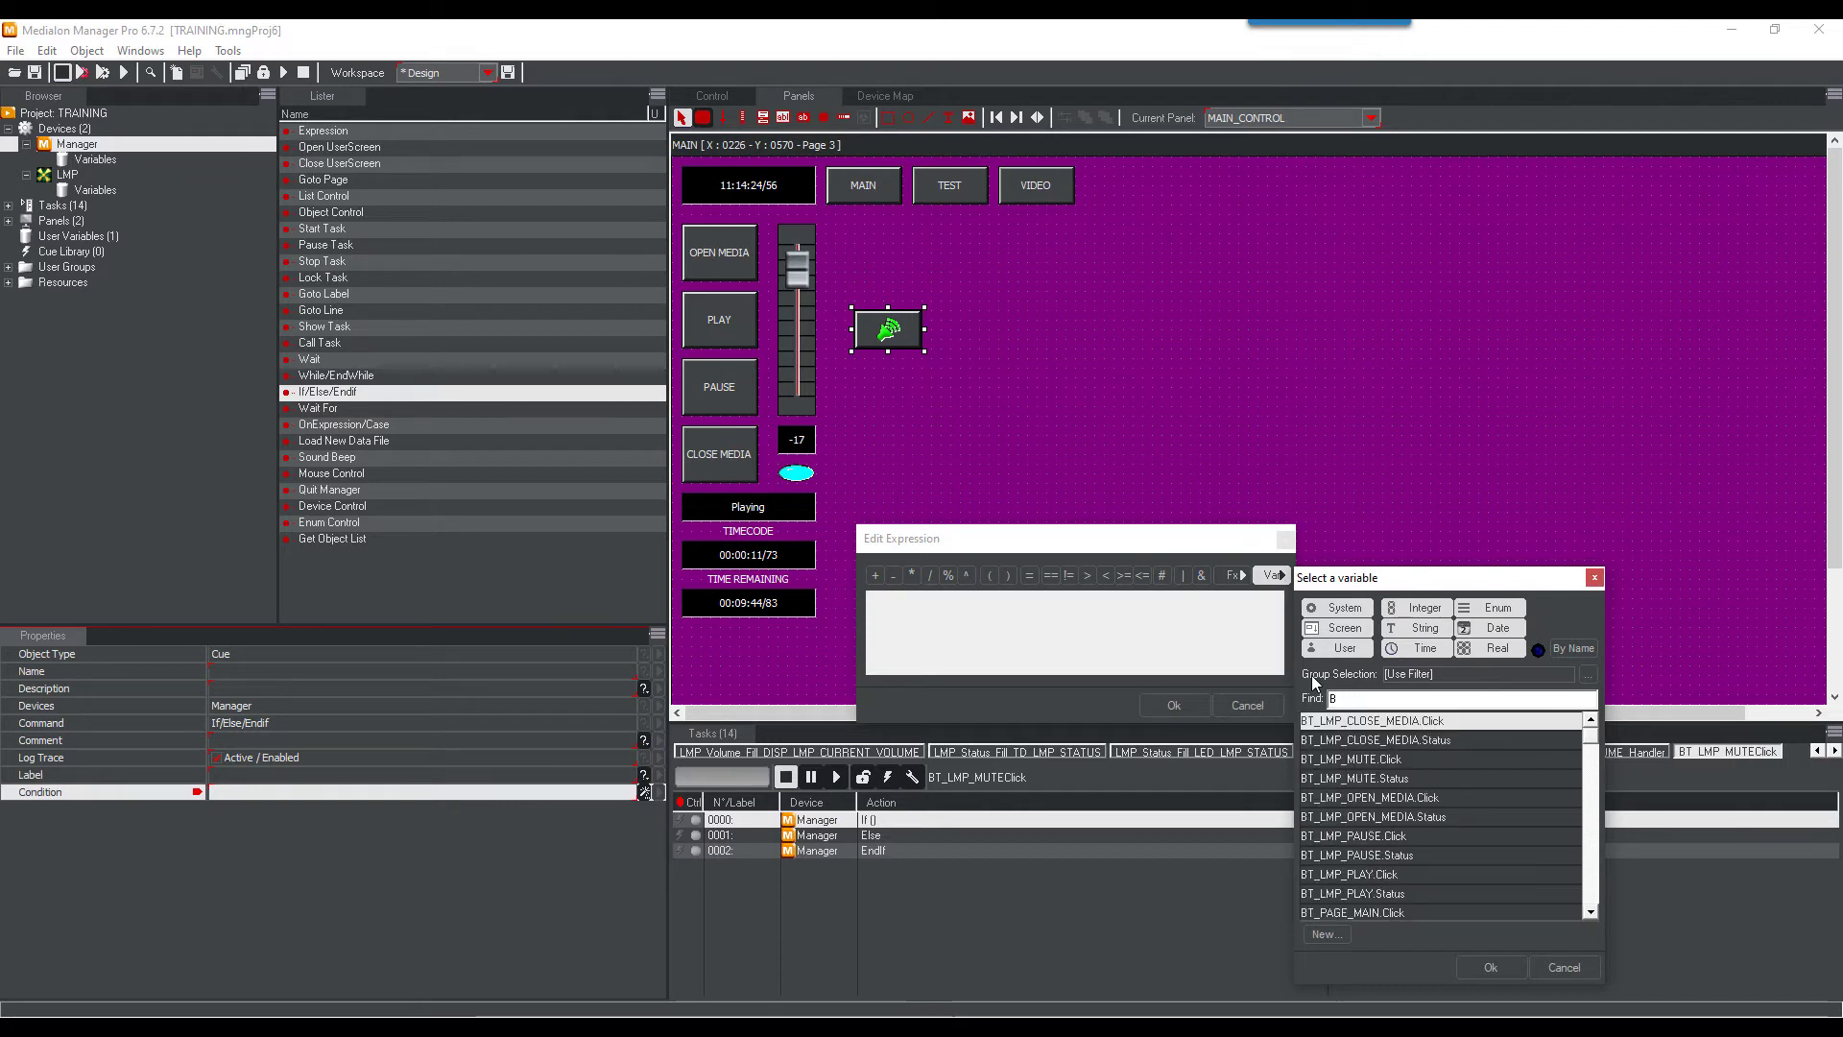
left_click(1392, 778)
left_click(1490, 968)
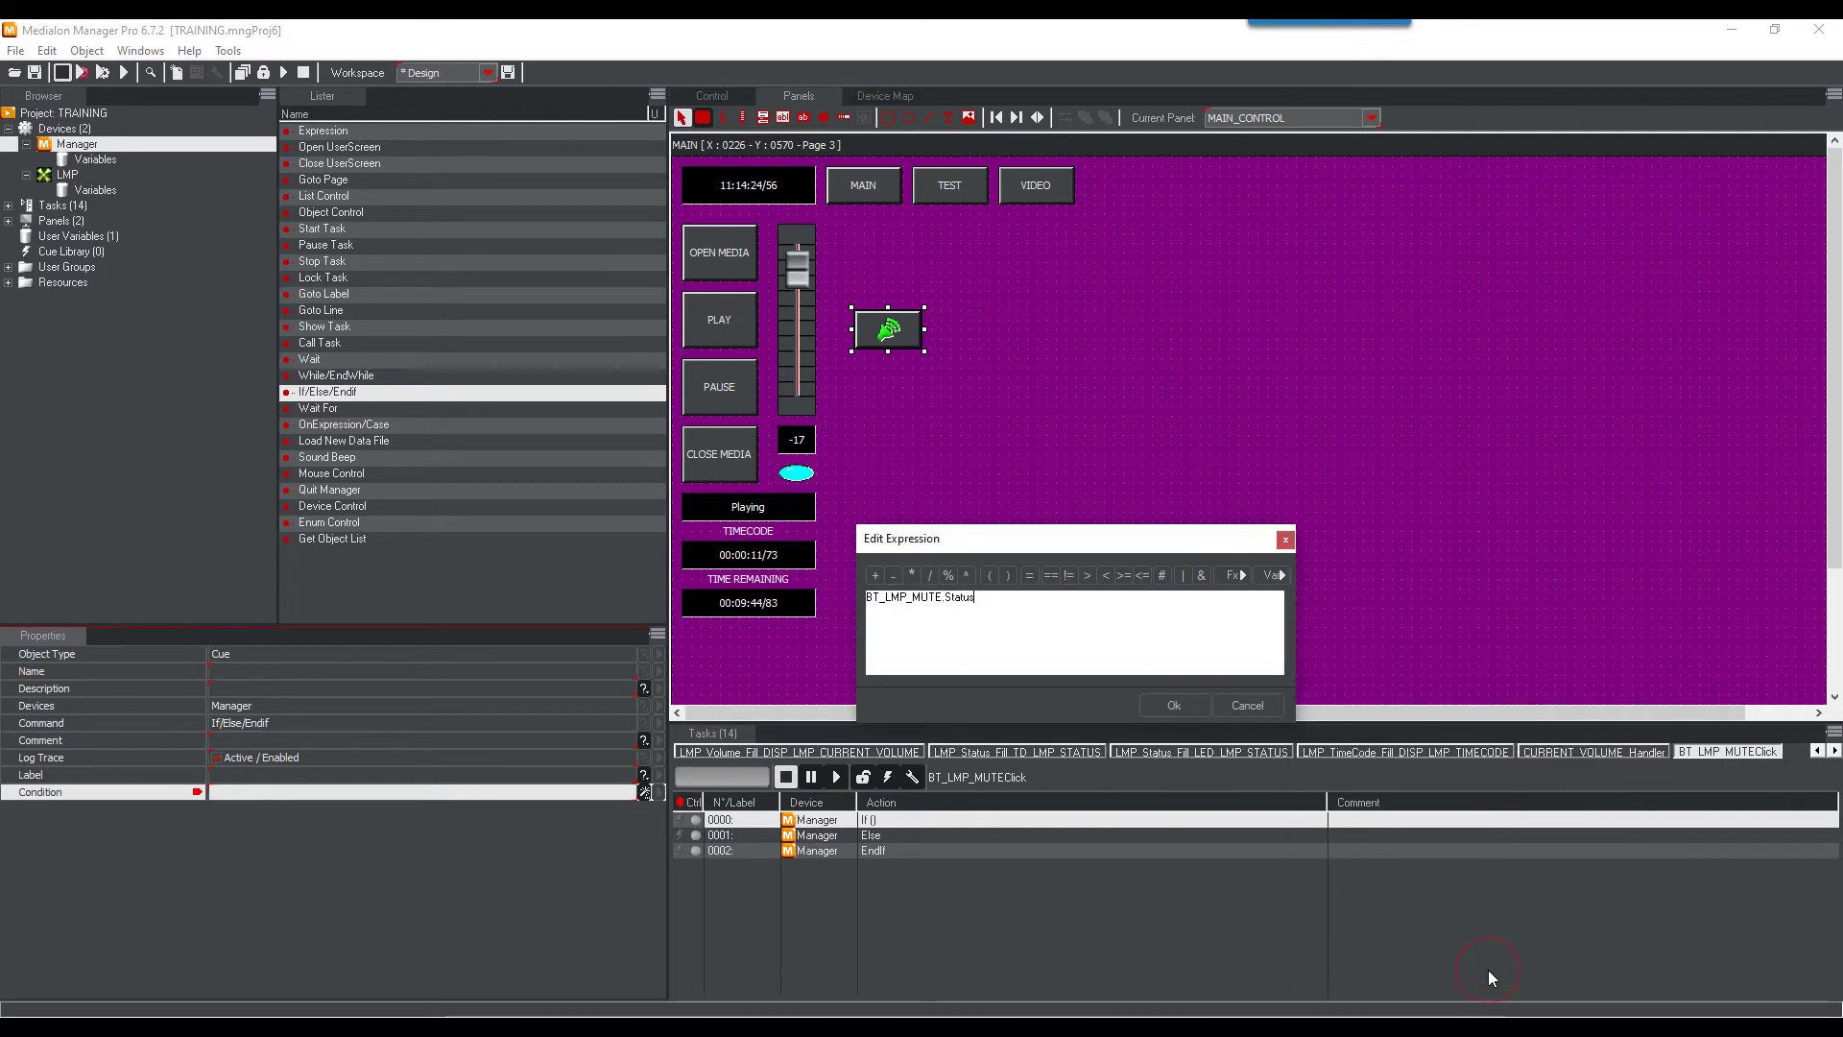
left_click(1050, 575)
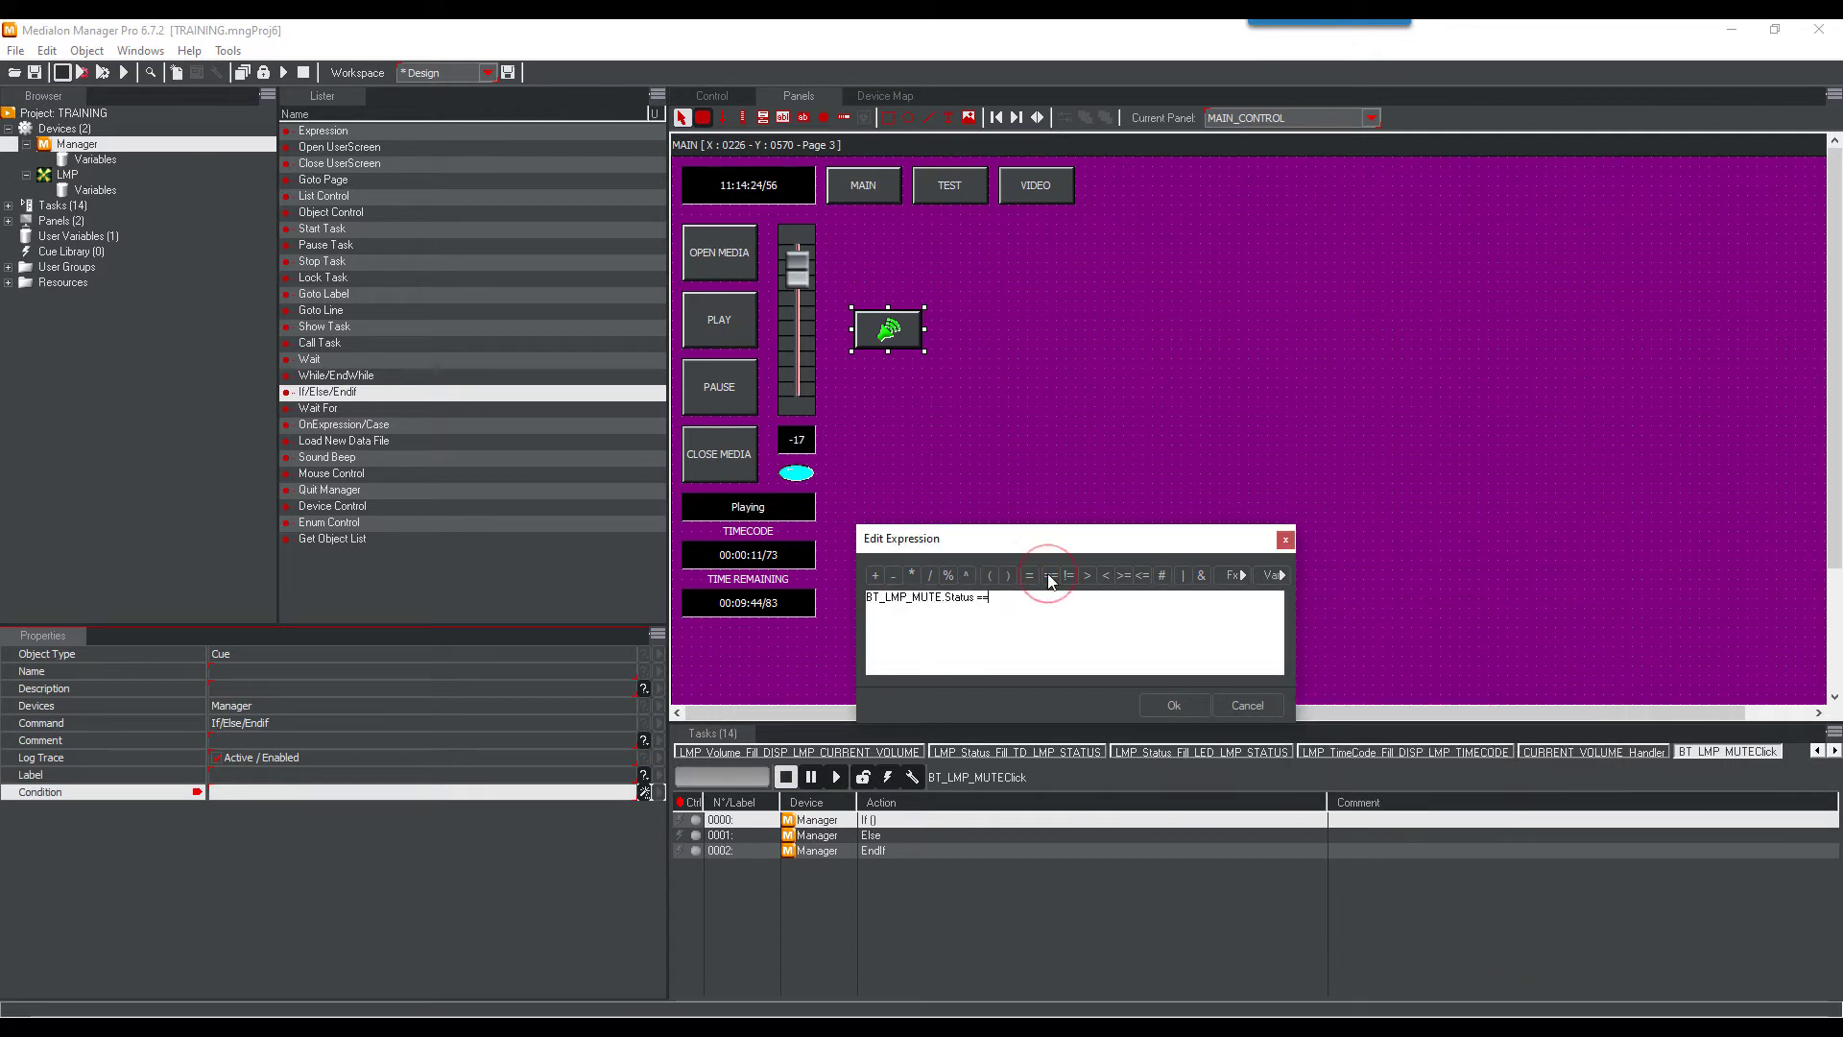
type("1")
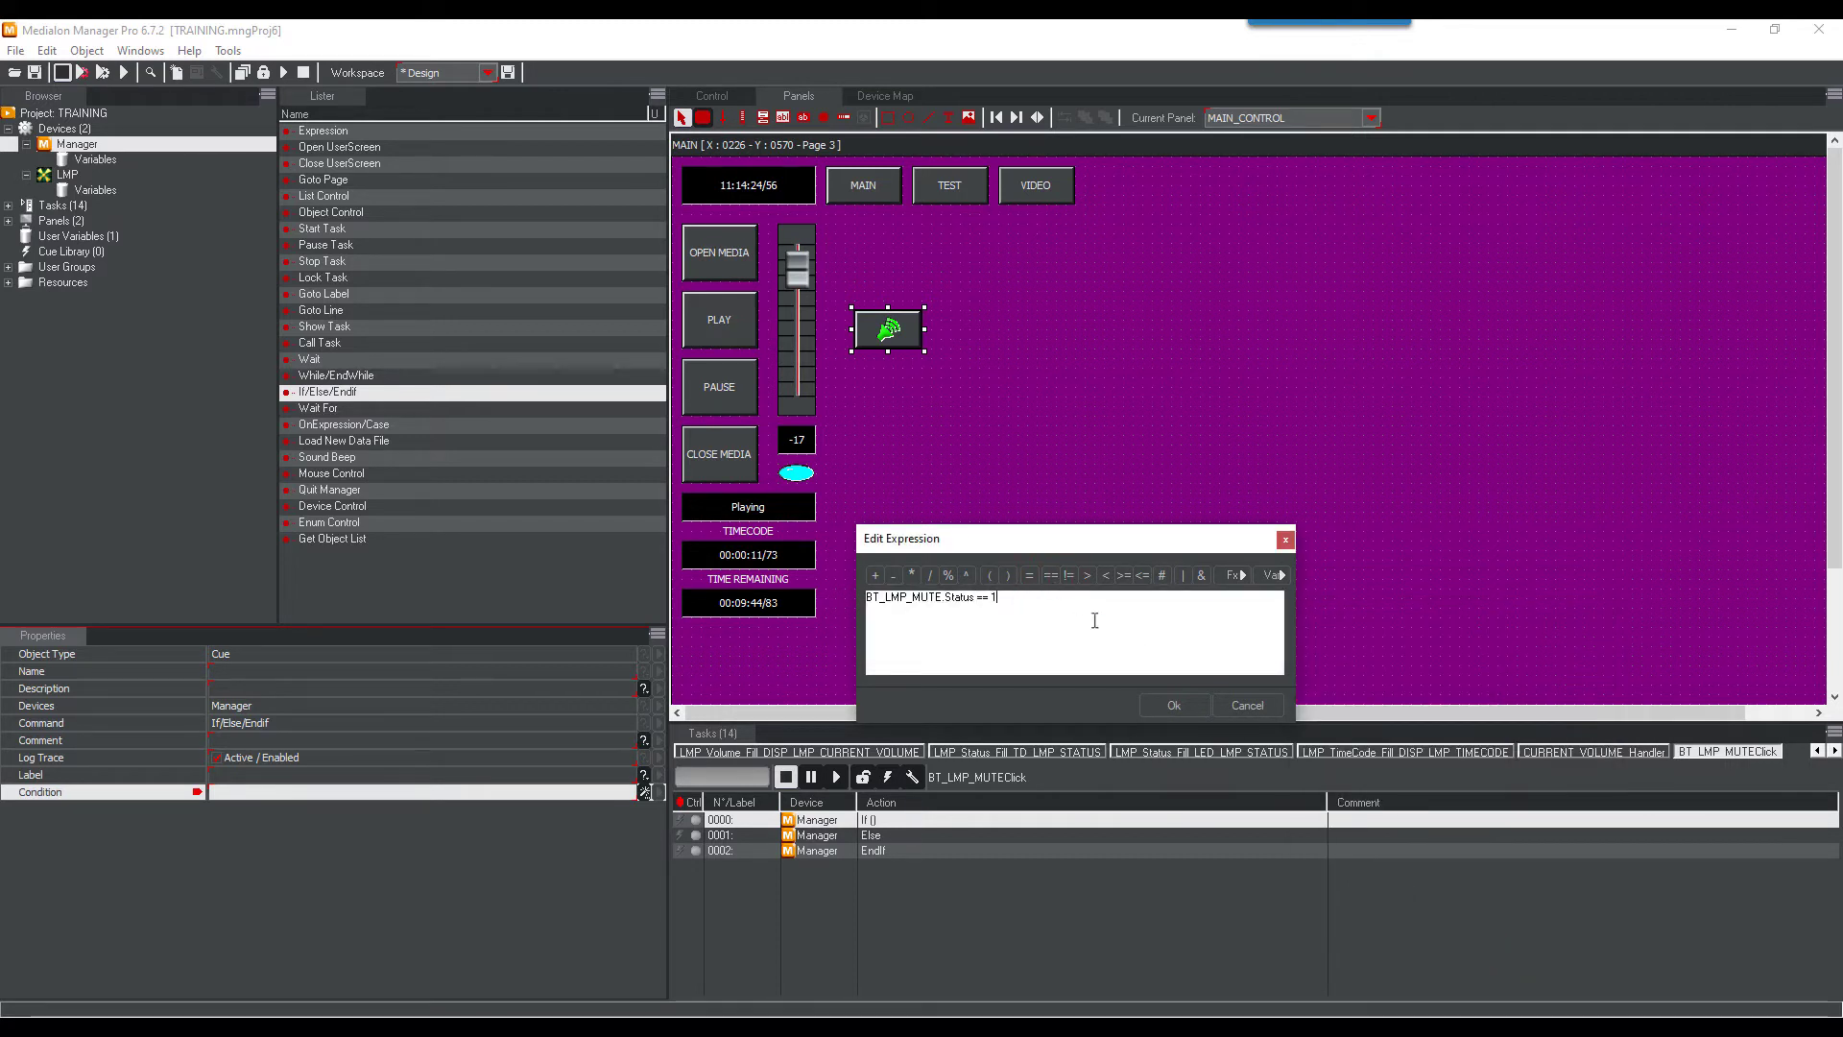
left_click(1179, 709)
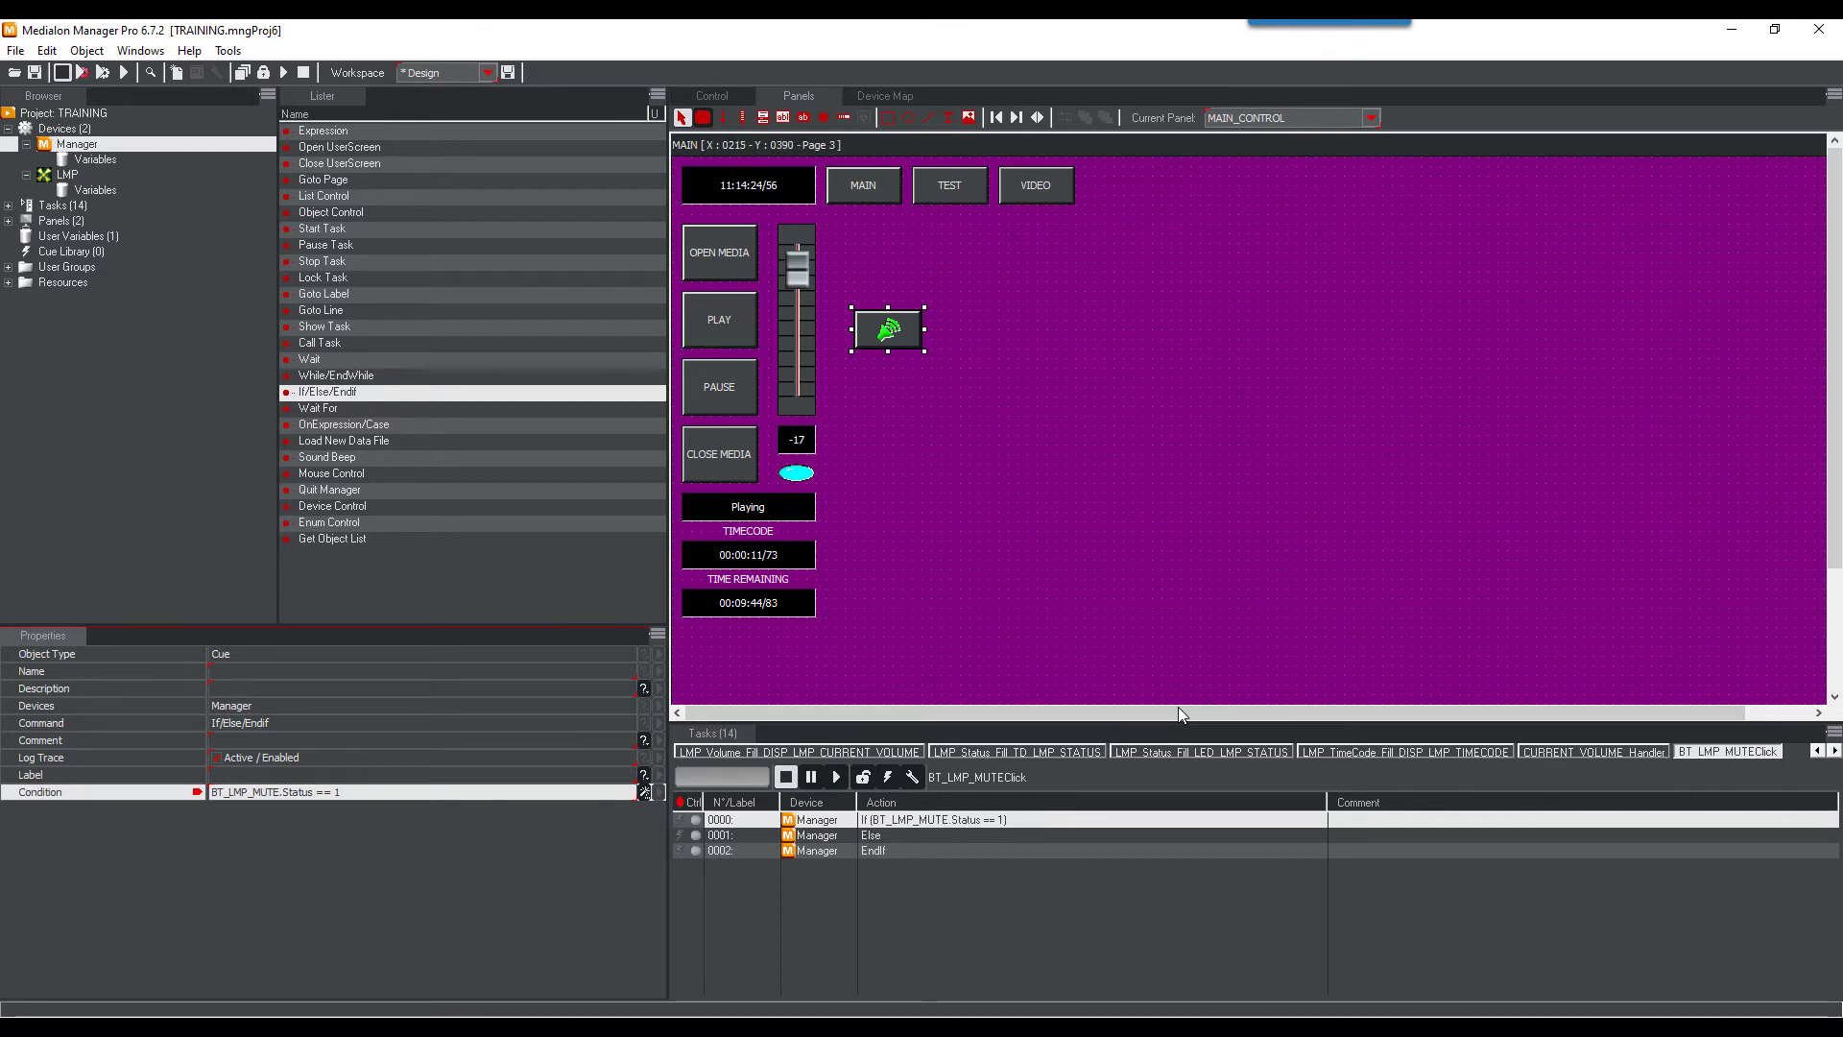
Add an LMP Set Volume cue inside the If branch and set its volume to -100
left_click(63, 173)
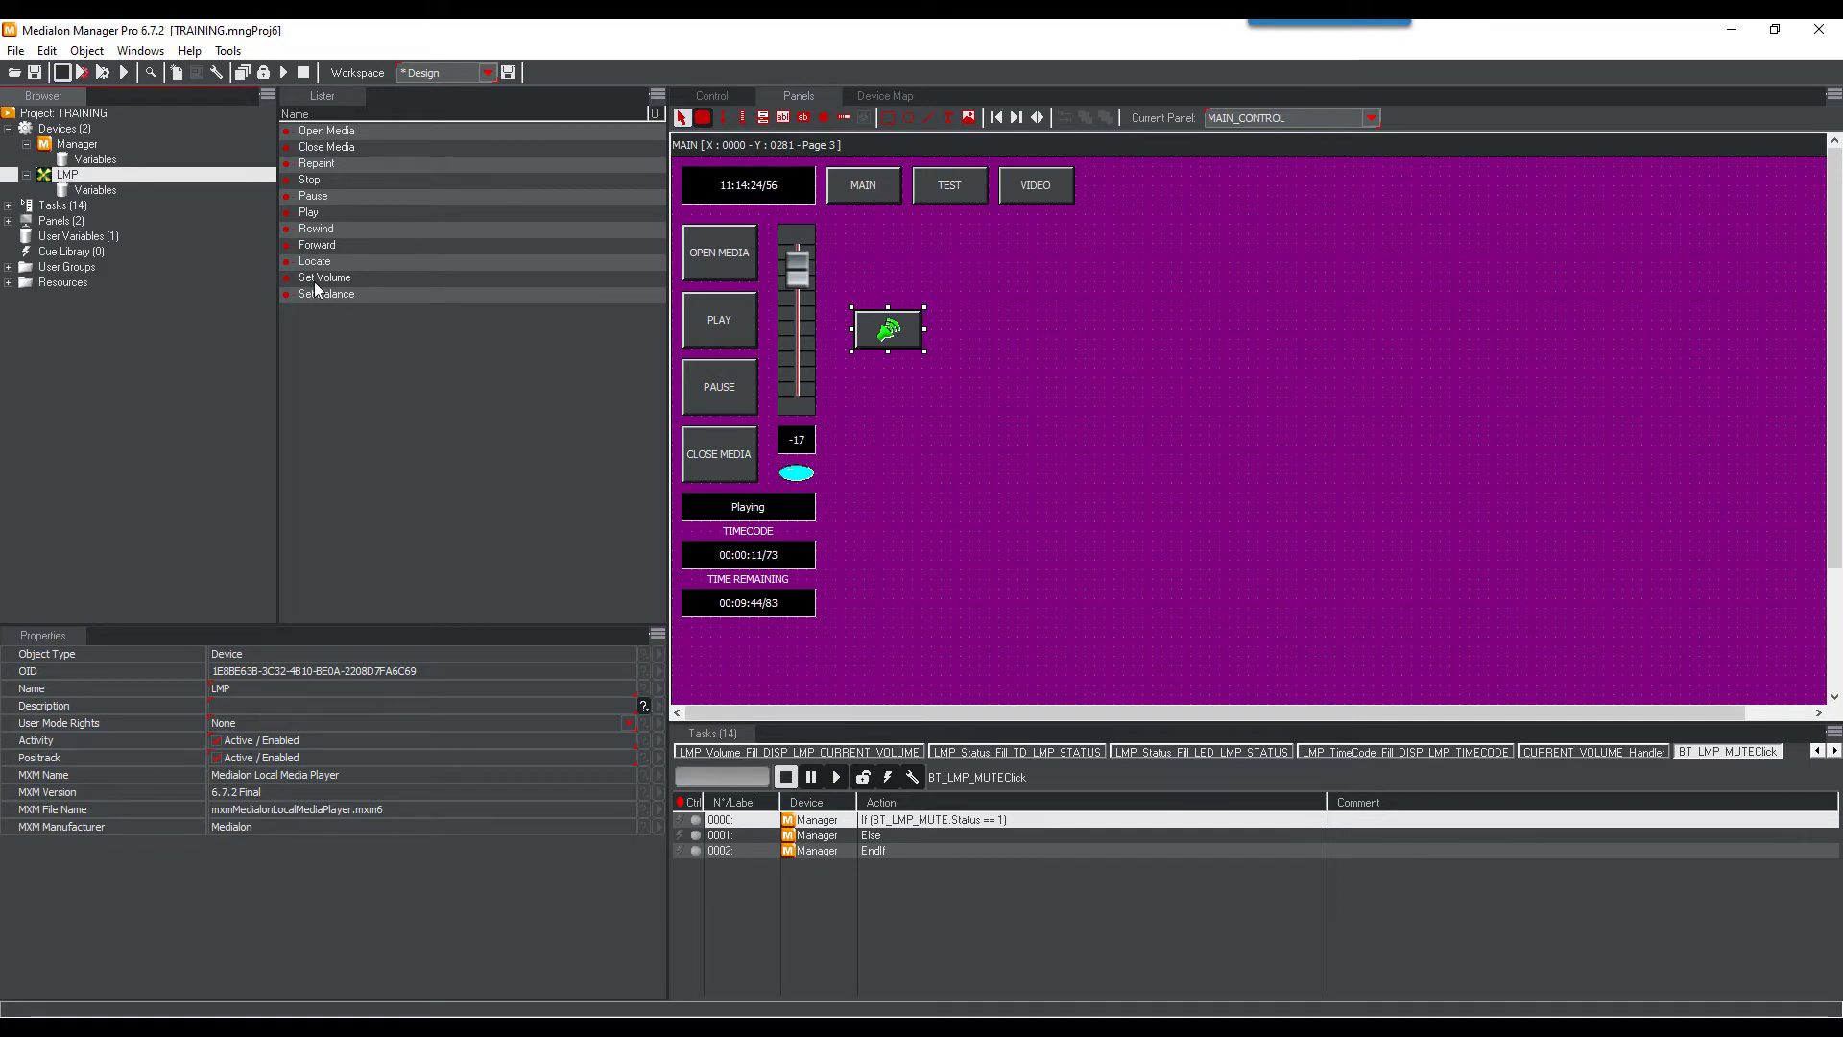
left_click_drag(317, 280, 879, 844)
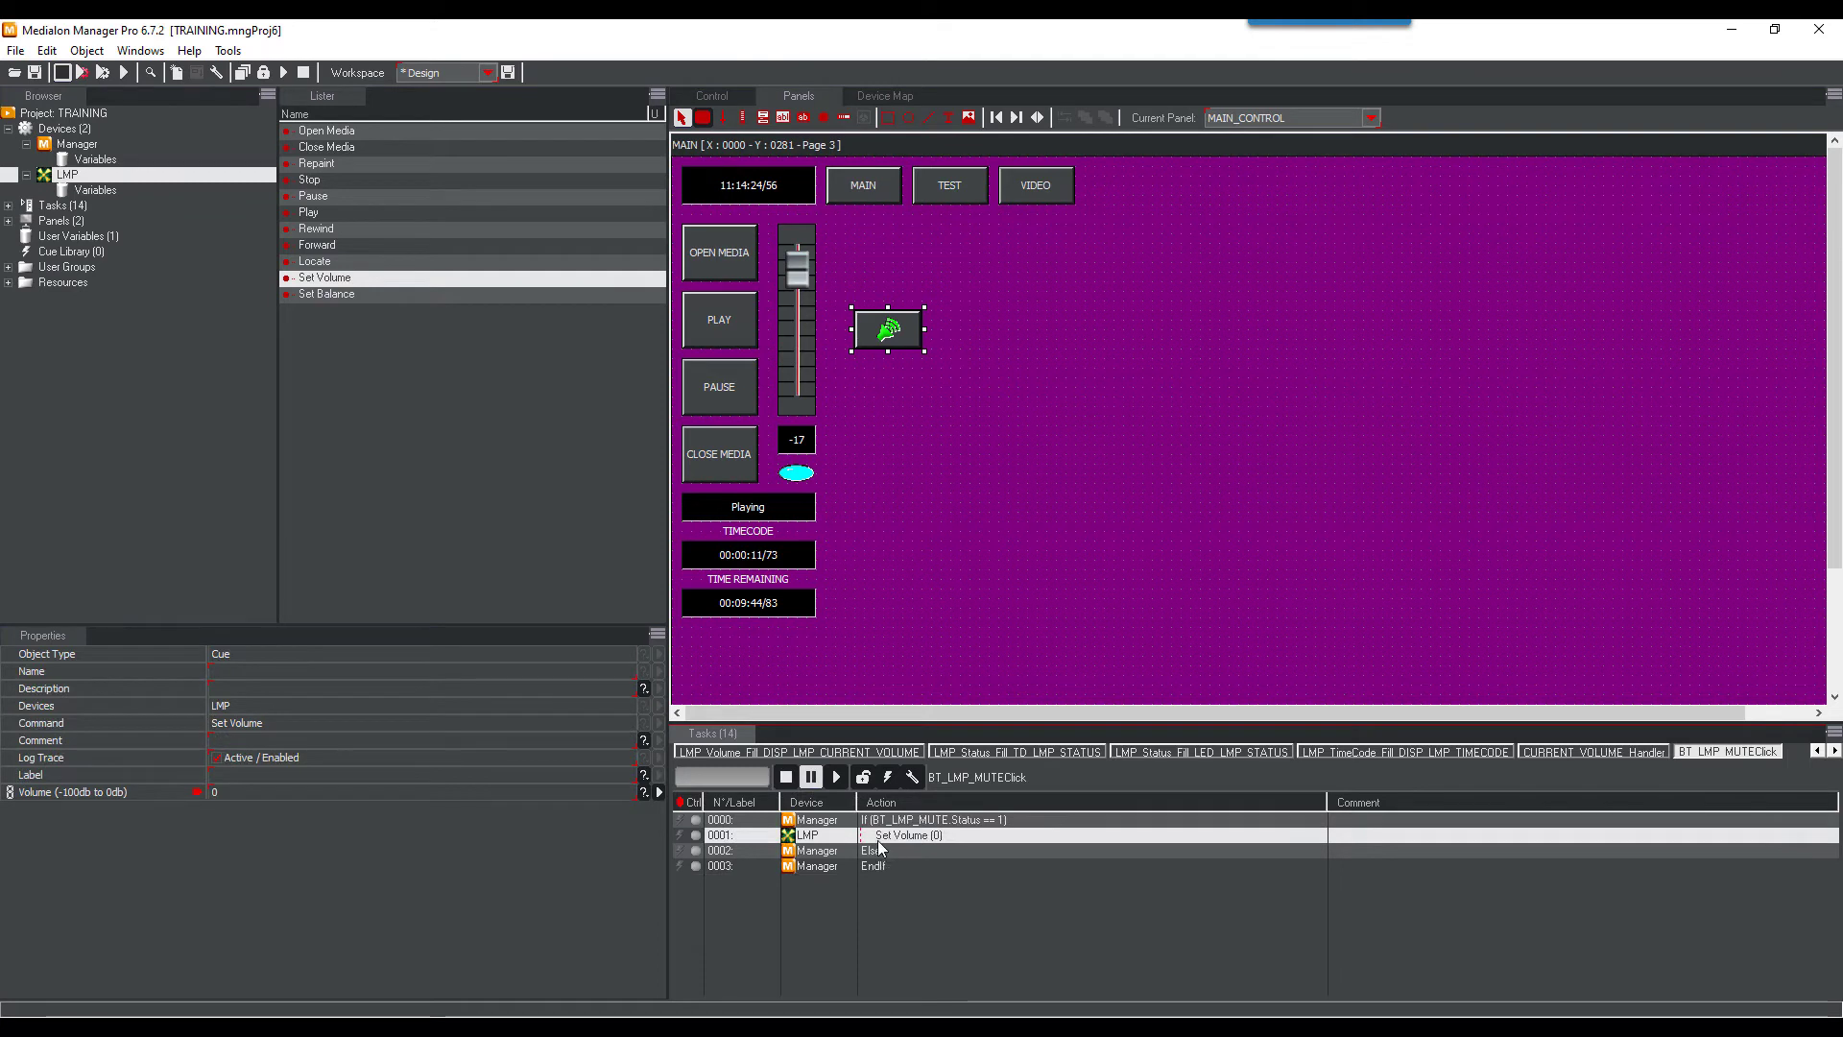
left_click(628, 791)
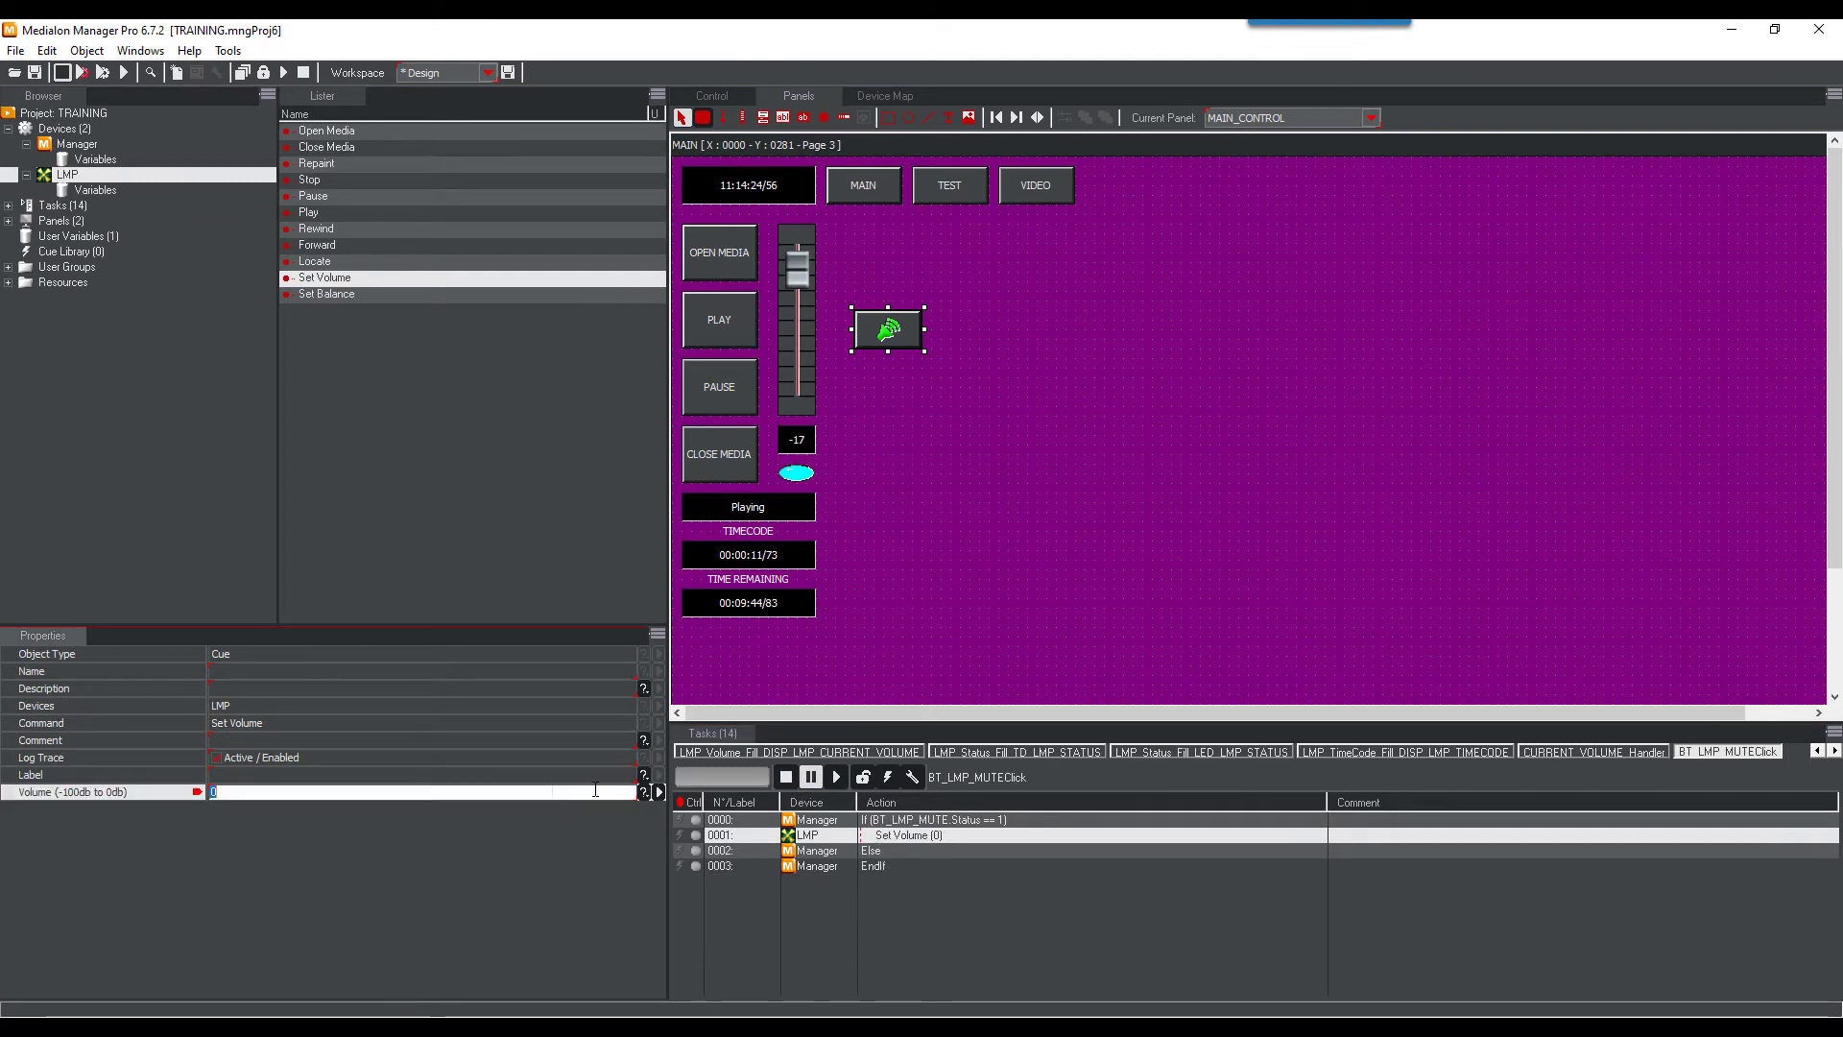
type("-100")
key("Return")
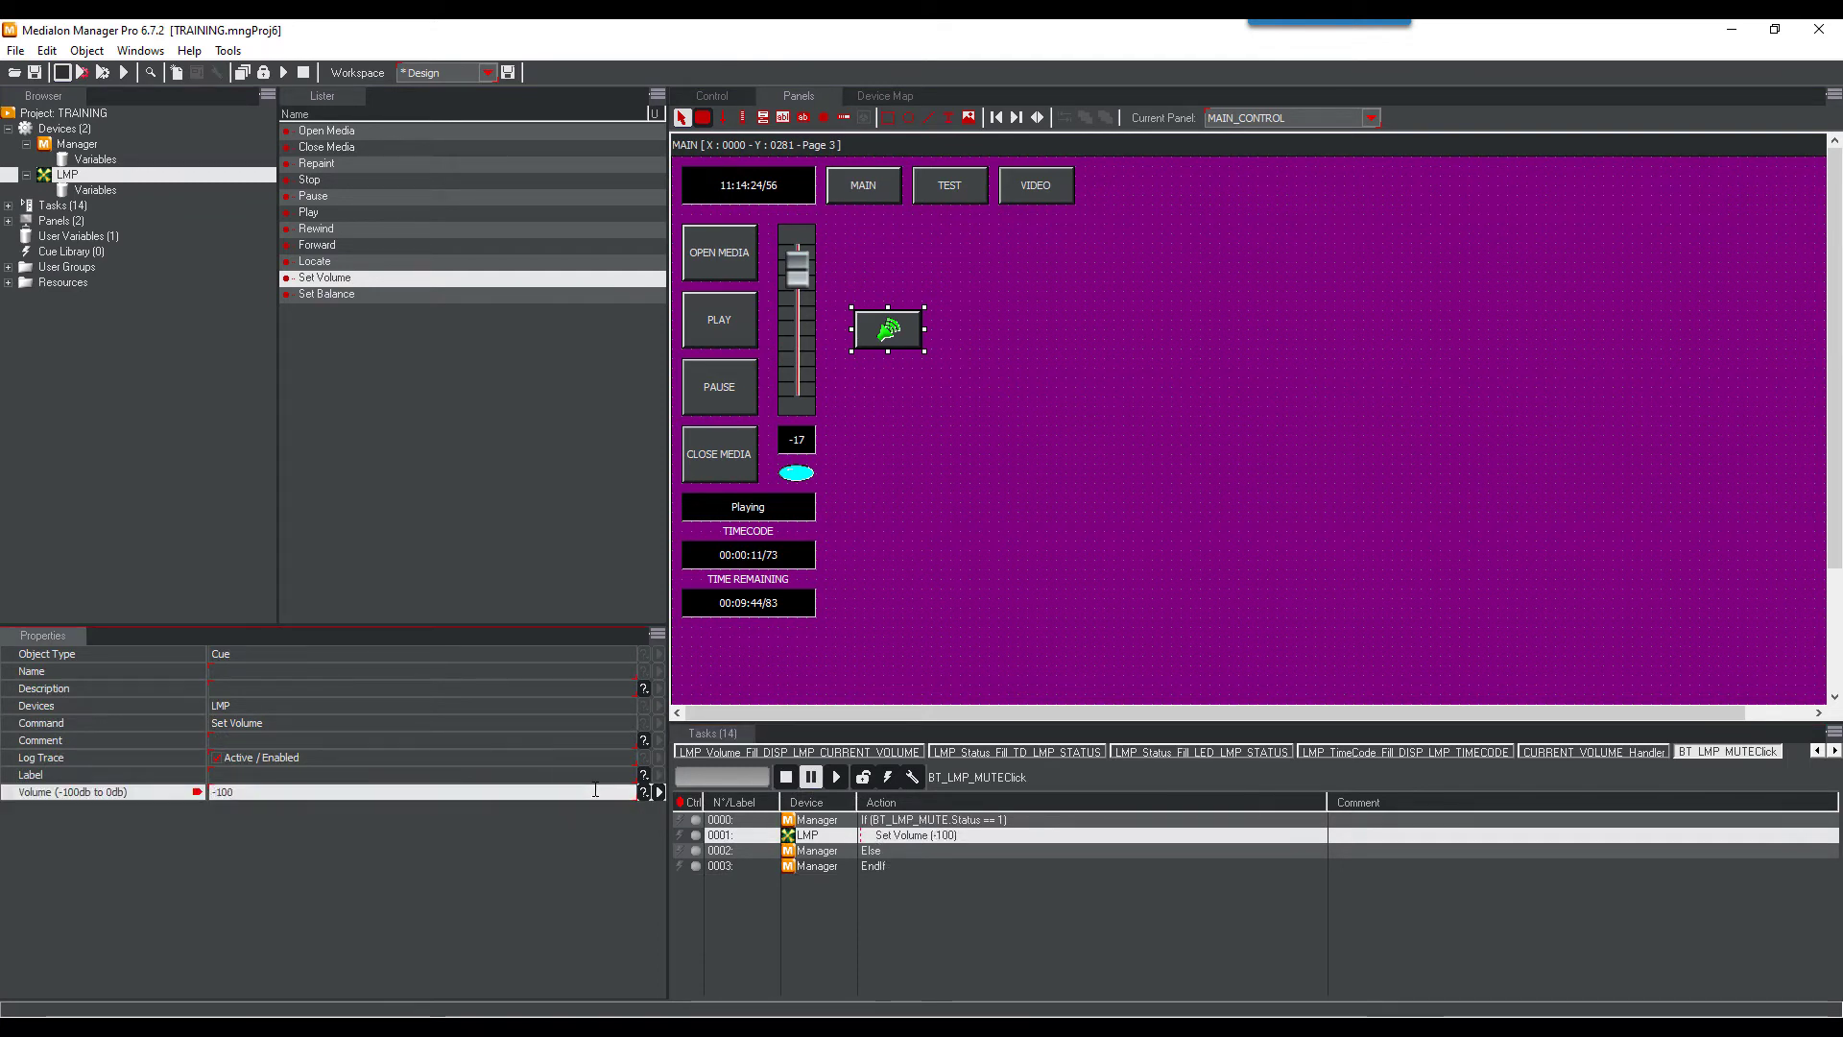
Duplicate the Set Volume cue and place the copy in the Else branch, before EndIf
right_click(884, 841)
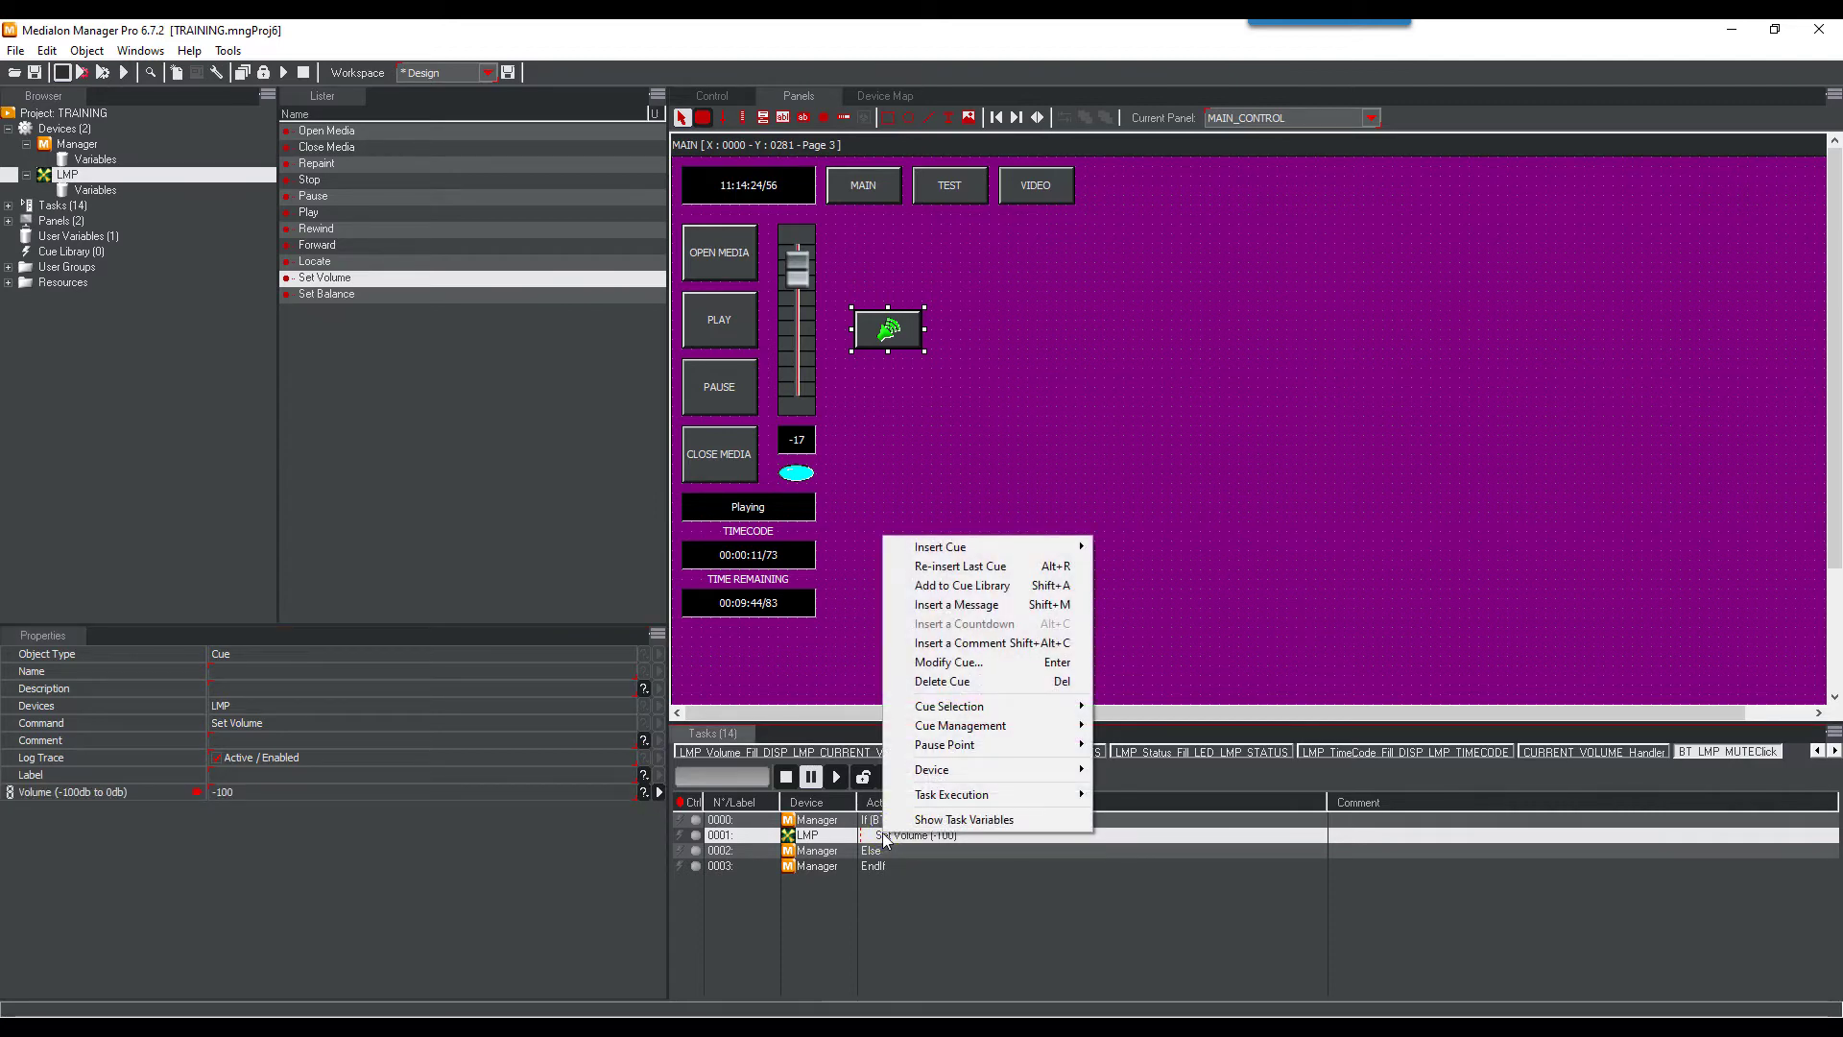
left_click(898, 939)
left_click(890, 835)
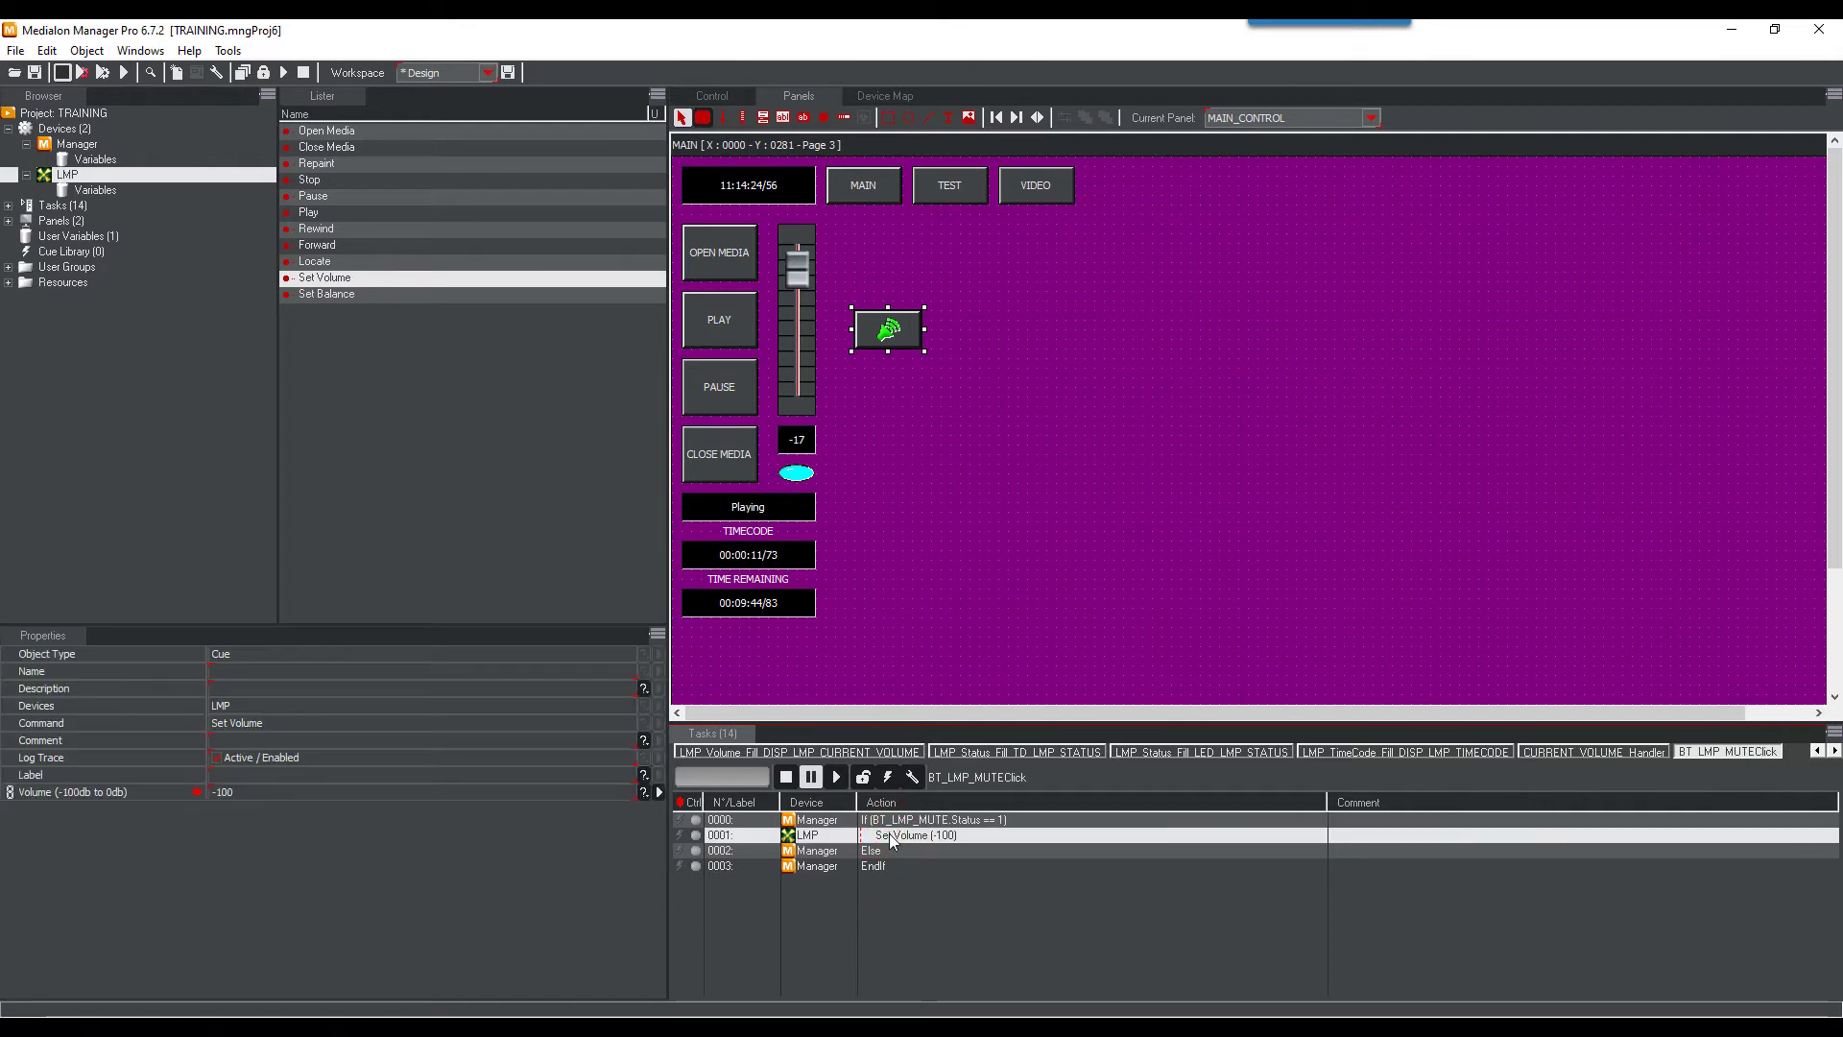
key("ctrl+c")
key("ctrl+v")
left_click_drag(918, 847, 872, 880)
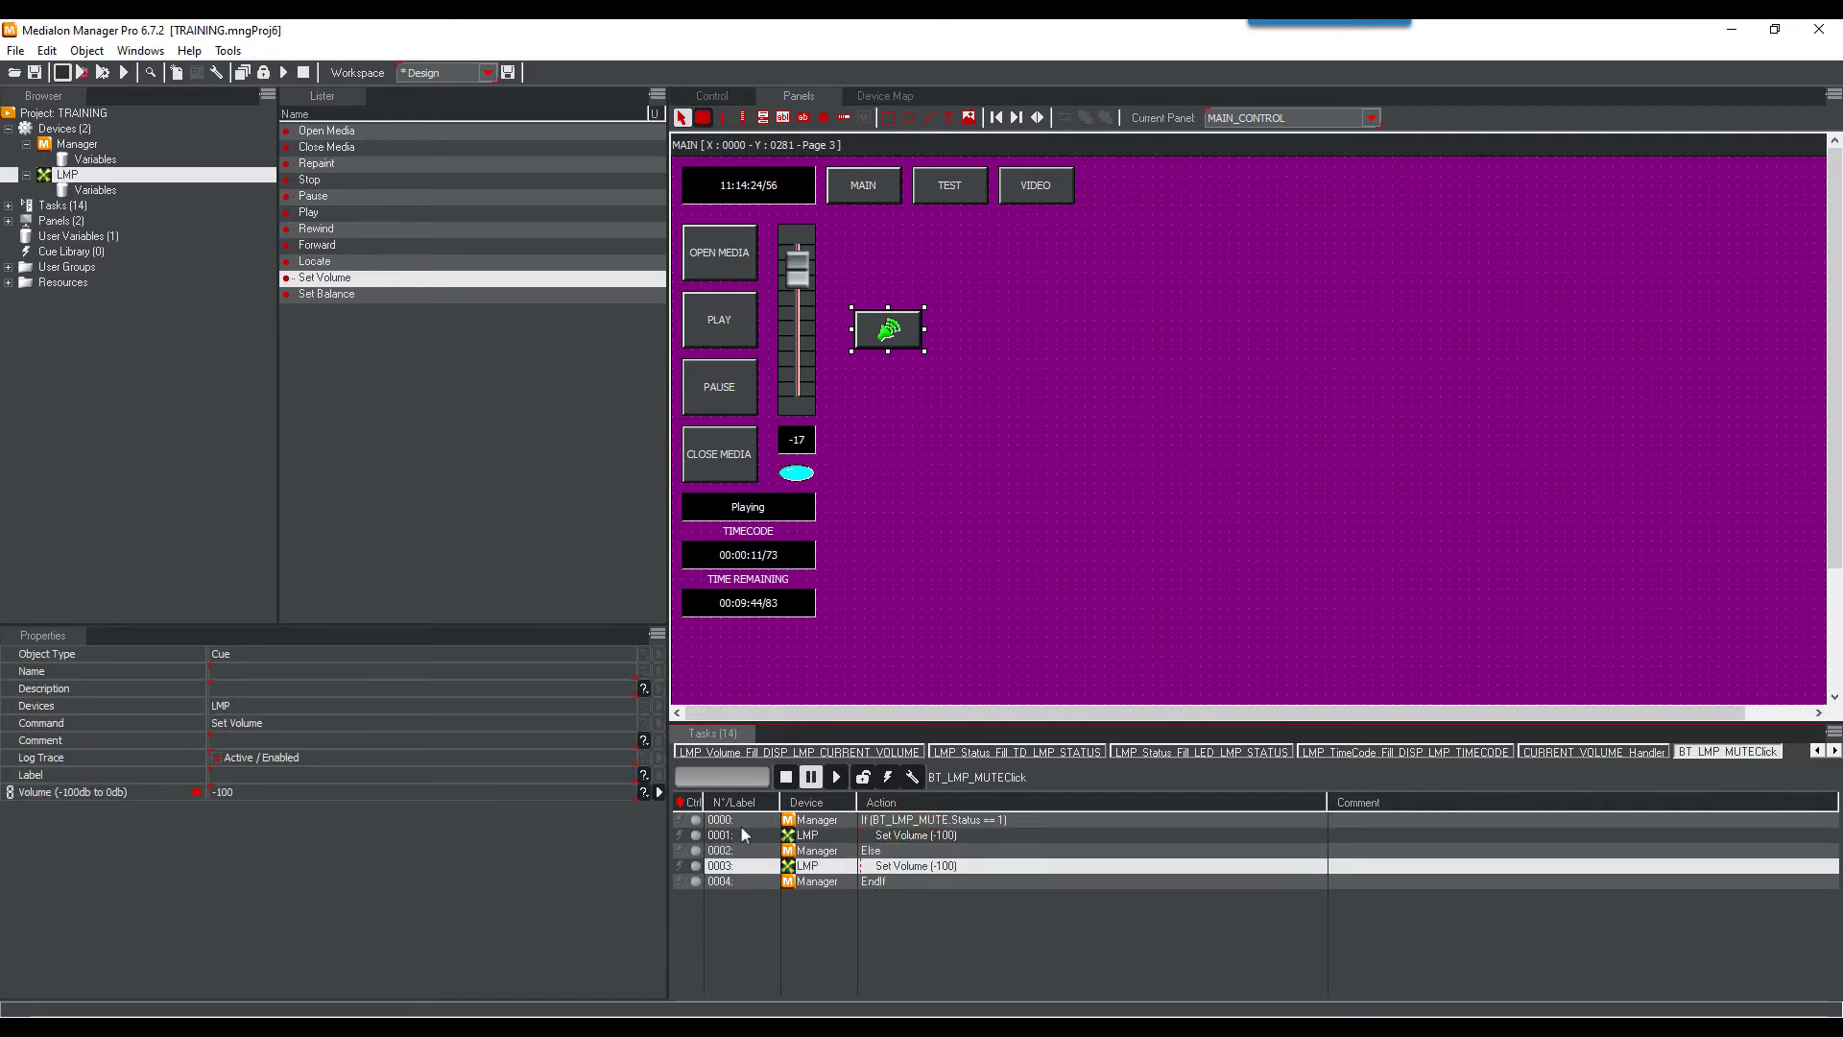
Set the Else branch's Set Volume cue to use the CURRENT_VOLUME variable as its volume
left_click(659, 792)
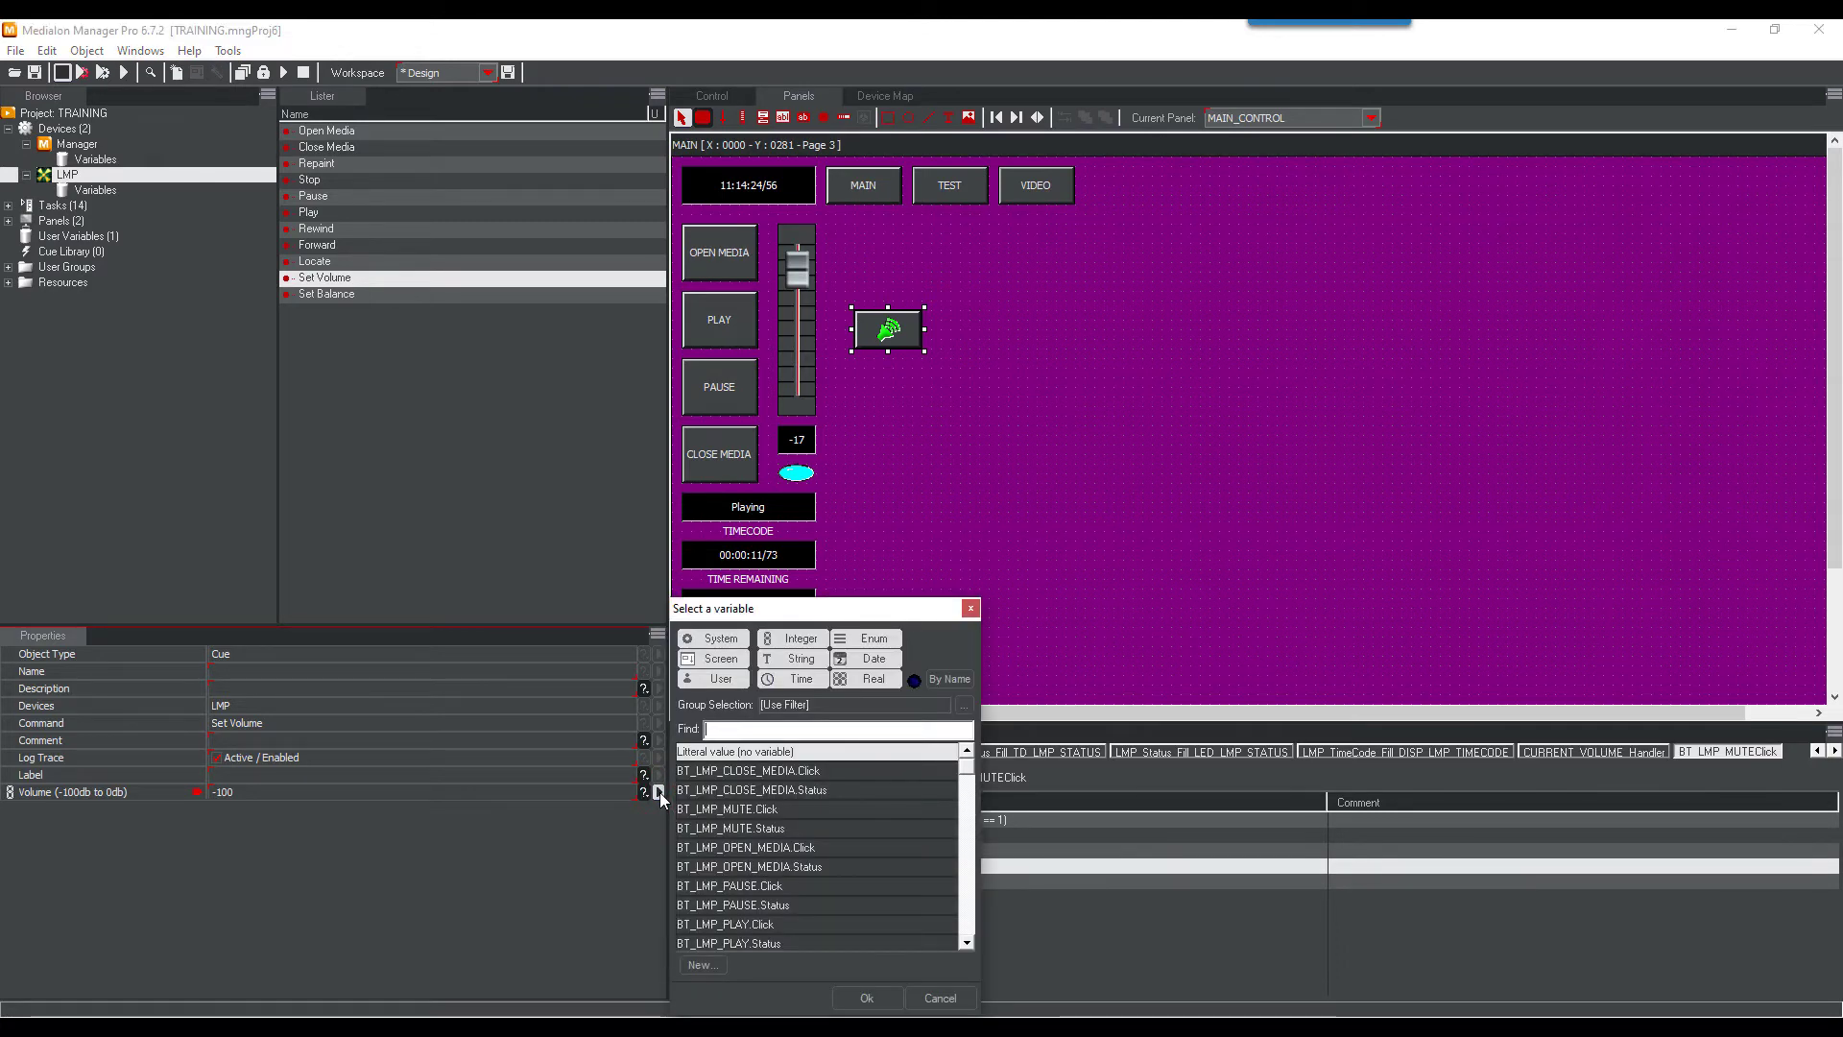
type("C")
left_click(703, 773)
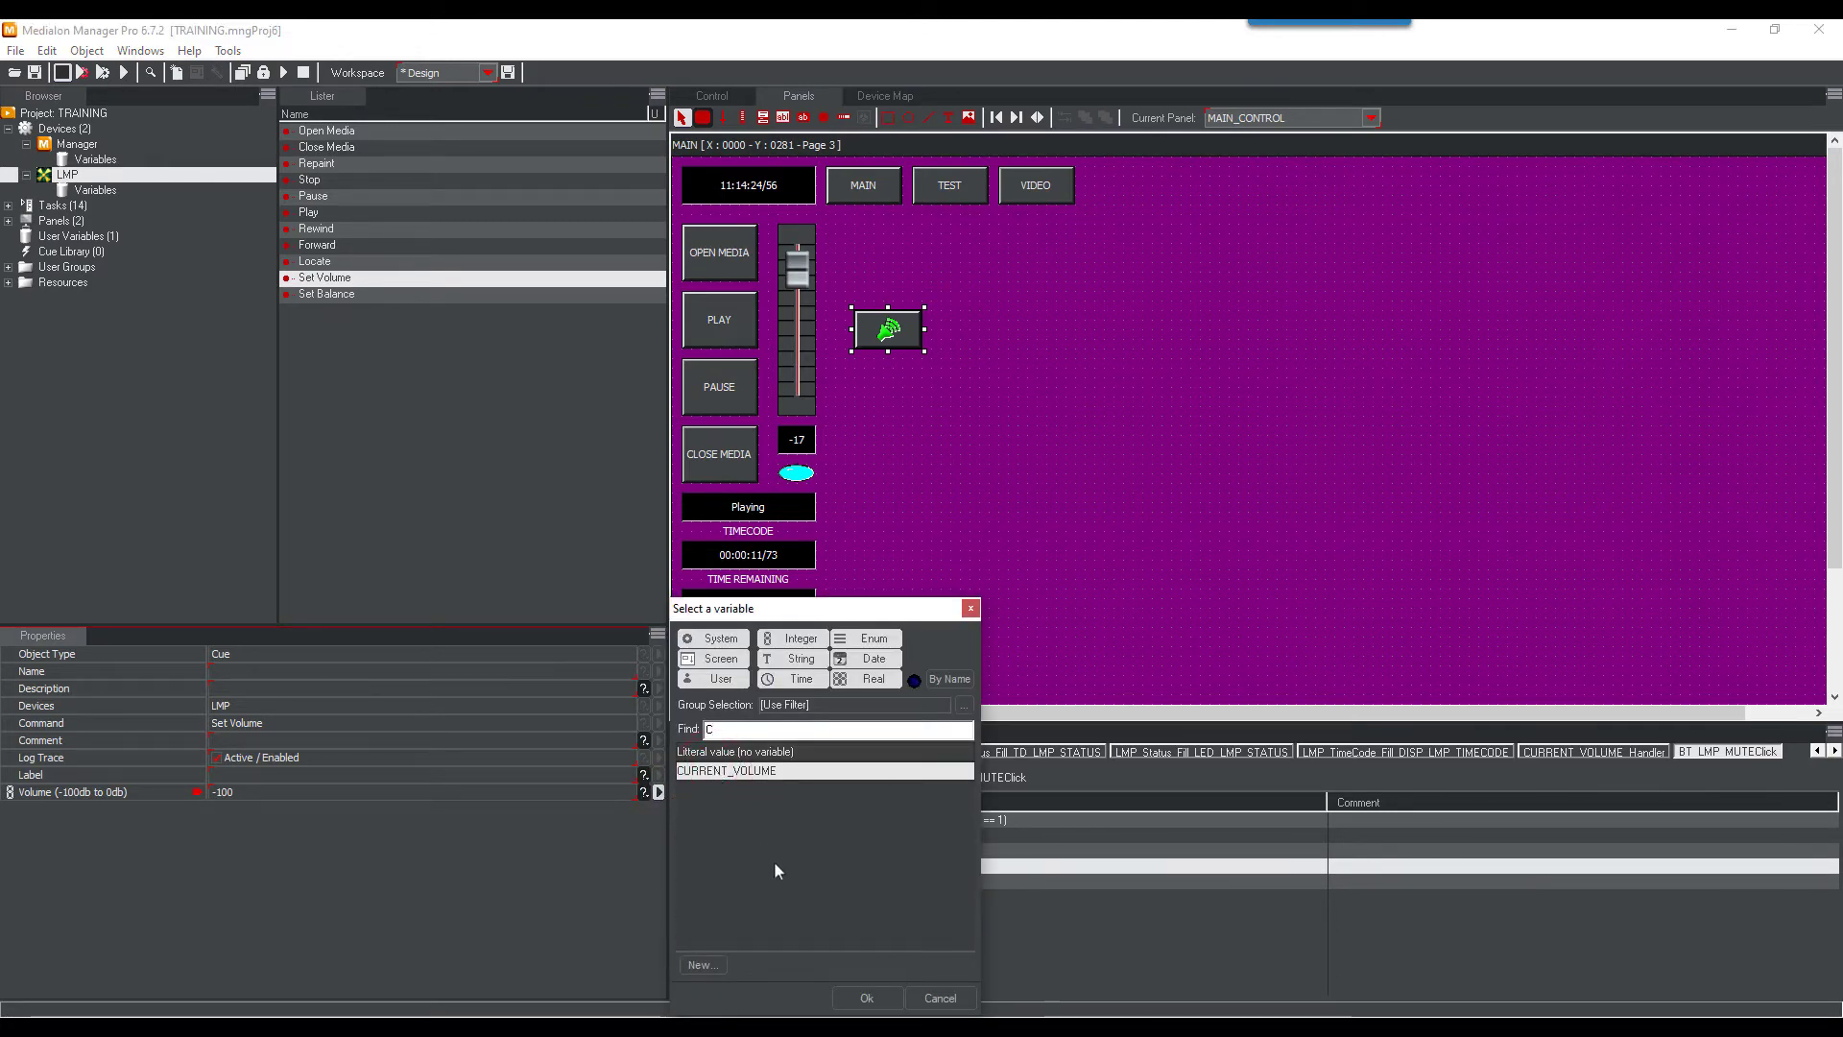
left_click(865, 998)
Shorten the OPEN MEDIA, PLAY, PAUSE and CLOSE MEDIA buttons together and stack the lower ones closer to the first
left_click_drag(678, 209, 721, 459)
left_click_drag(729, 314, 730, 284)
left_click_drag(728, 375, 728, 318)
left_click_drag(726, 445, 725, 358)
Move the cyan status LED and the mute button below the media buttons and make the mute button smaller
left_click(801, 476)
left_click_drag(801, 476, 706, 447)
left_click_drag(894, 340, 769, 445)
left_click_drag(799, 414, 777, 425)
left_click(701, 445)
Respace the four media buttons evenly in their column alongside the volume slider
left_click_drag(677, 216, 720, 380)
left_click_drag(728, 359, 729, 399)
left_click_drag(727, 329, 727, 354)
left_click_drag(727, 285, 726, 296)
Reshape and align the status LED and mute button side by side beneath CLOSE MEDIA, level with the volume display
left_click(740, 469)
left_click_drag(753, 442, 888, 425)
left_click_drag(786, 478, 717, 434)
left_click_drag(882, 425, 696, 427)
left_click_drag(723, 438, 713, 457)
Move the status, timecode and time remaining displays with their labels up, directly beneath the LED and mute button
left_click_drag(855, 484, 703, 648)
left_click_drag(780, 605, 779, 576)
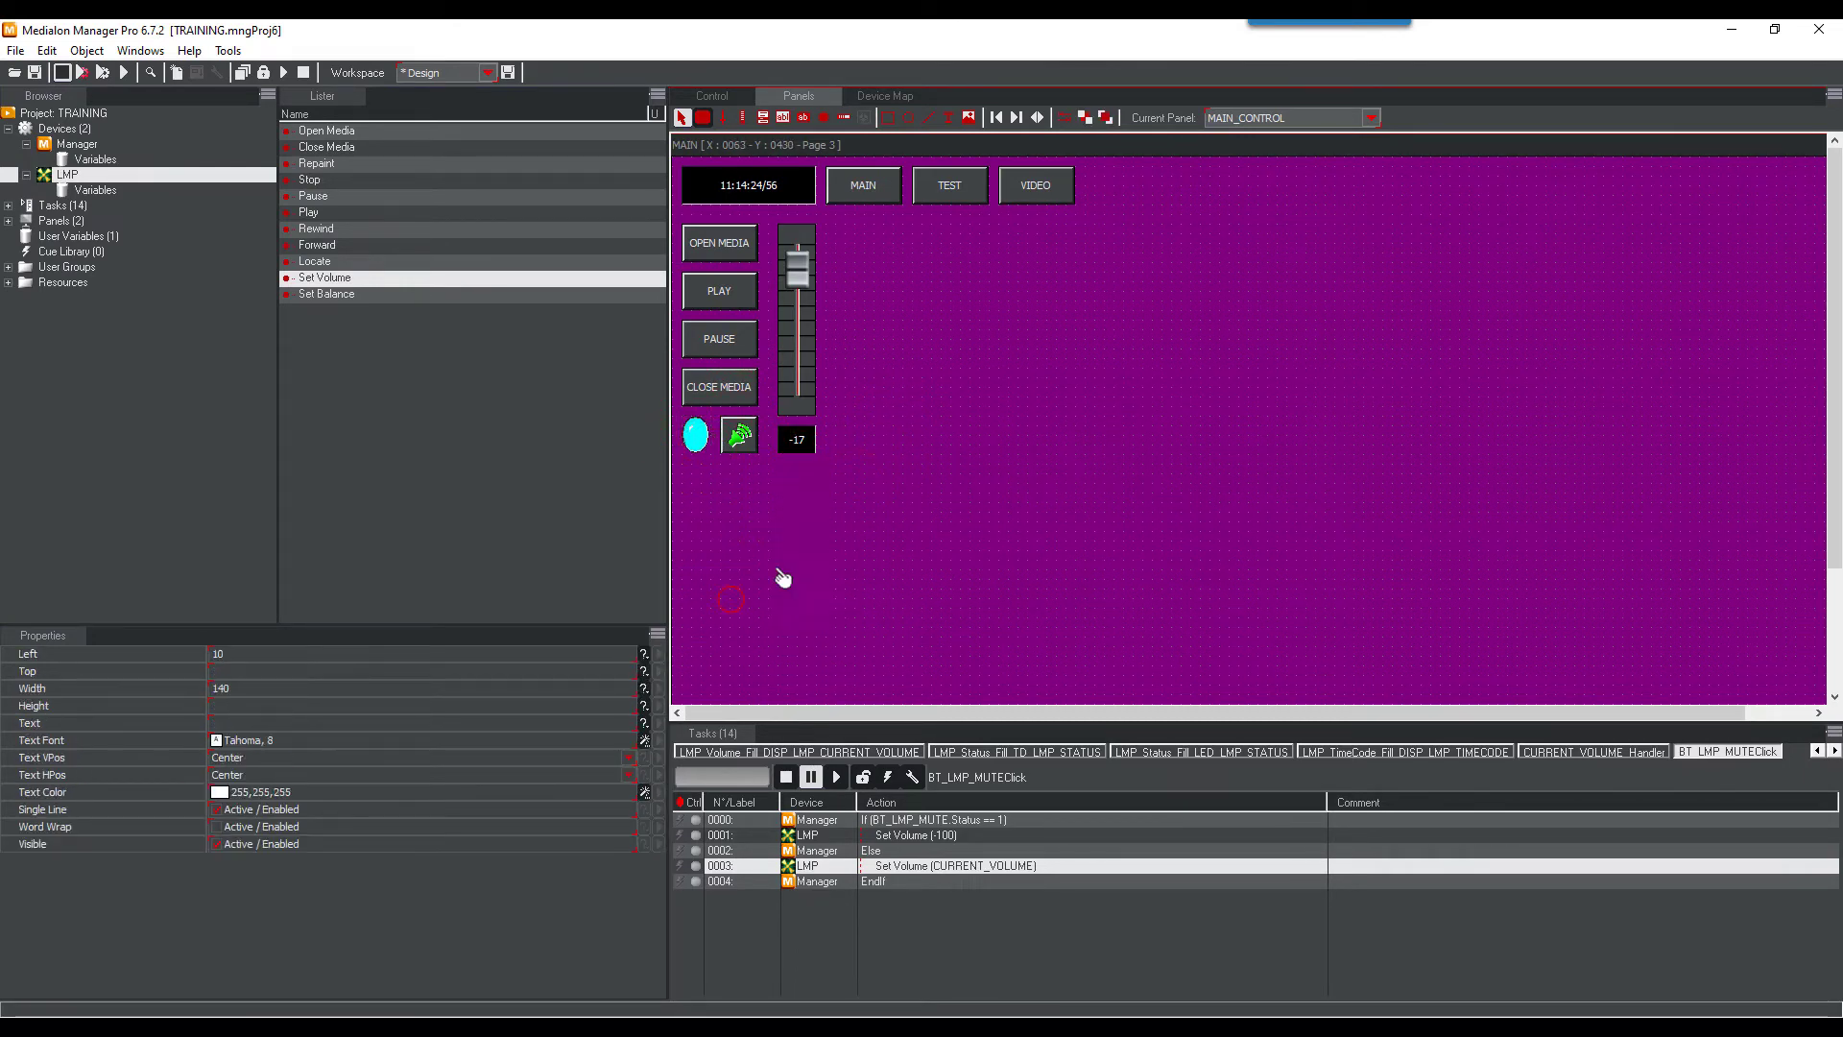
left_click(918, 449)
Draw a list about 110 wide and 180 high beside the volume slider and name it LIST_MEDIA_FILES
left_click(763, 118)
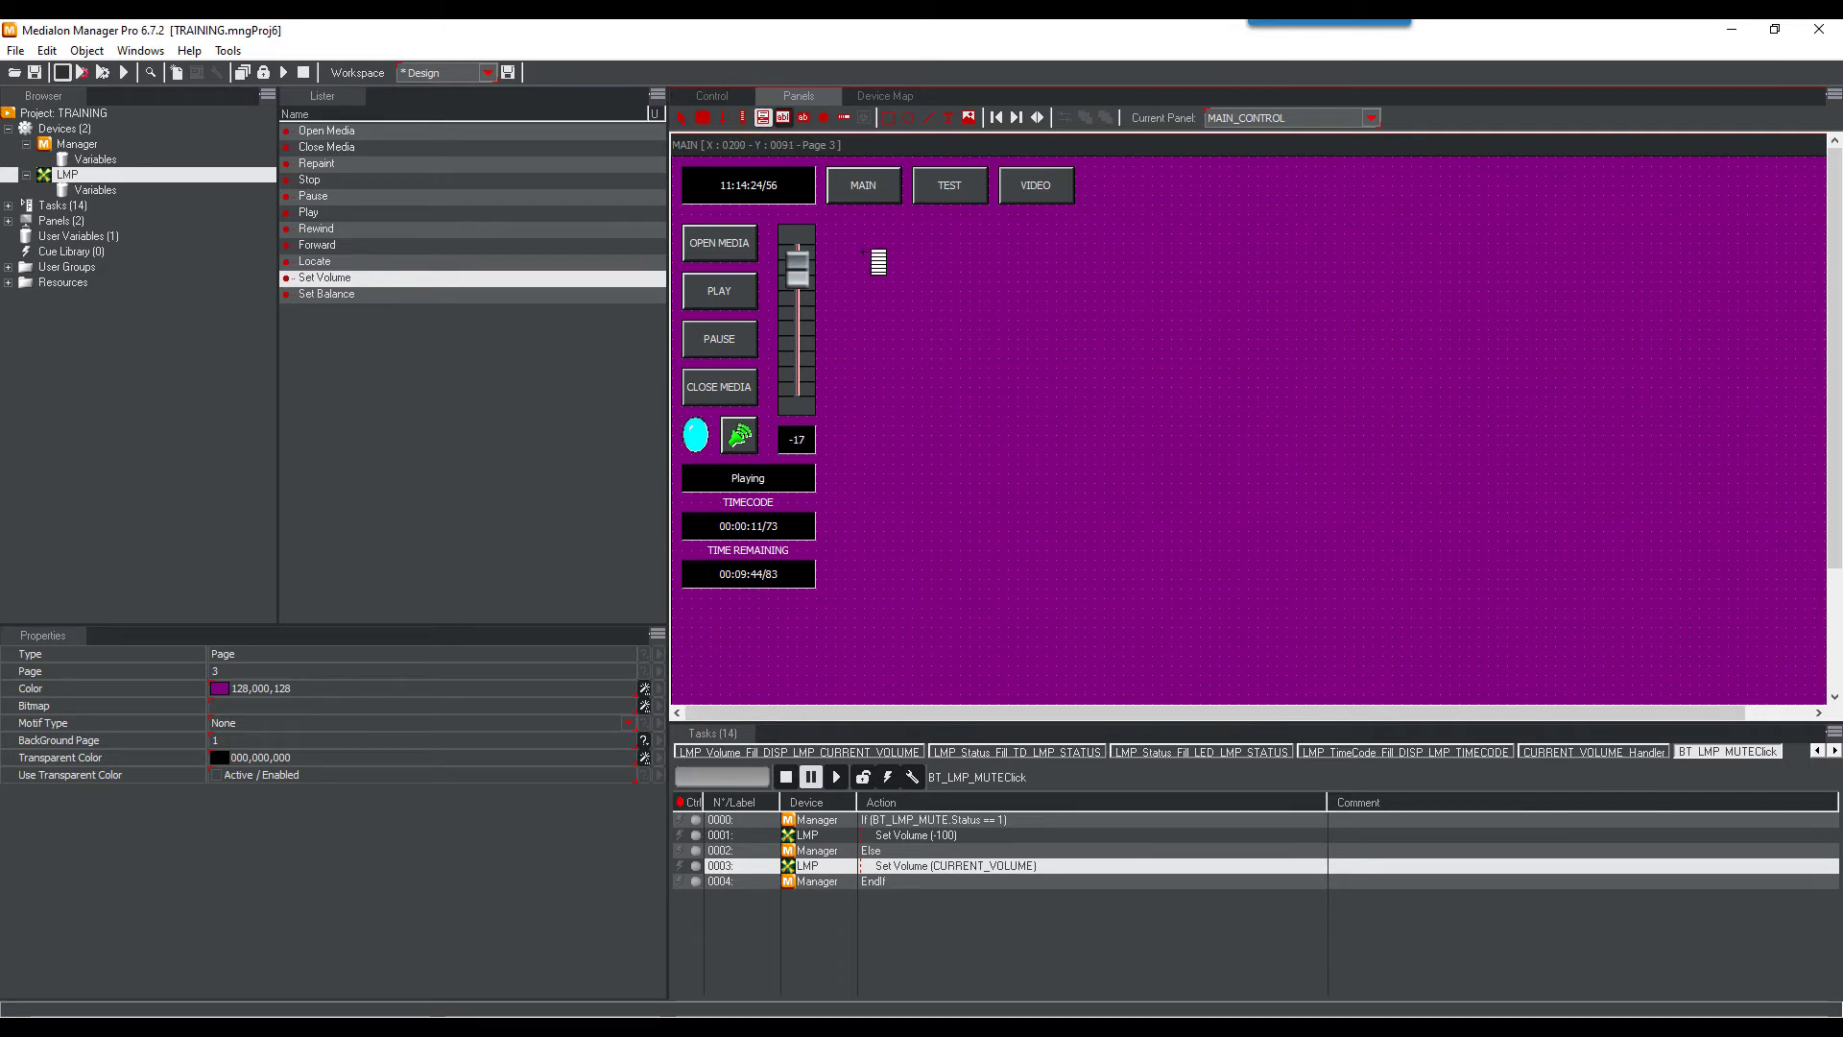
left_click_drag(863, 250, 963, 418)
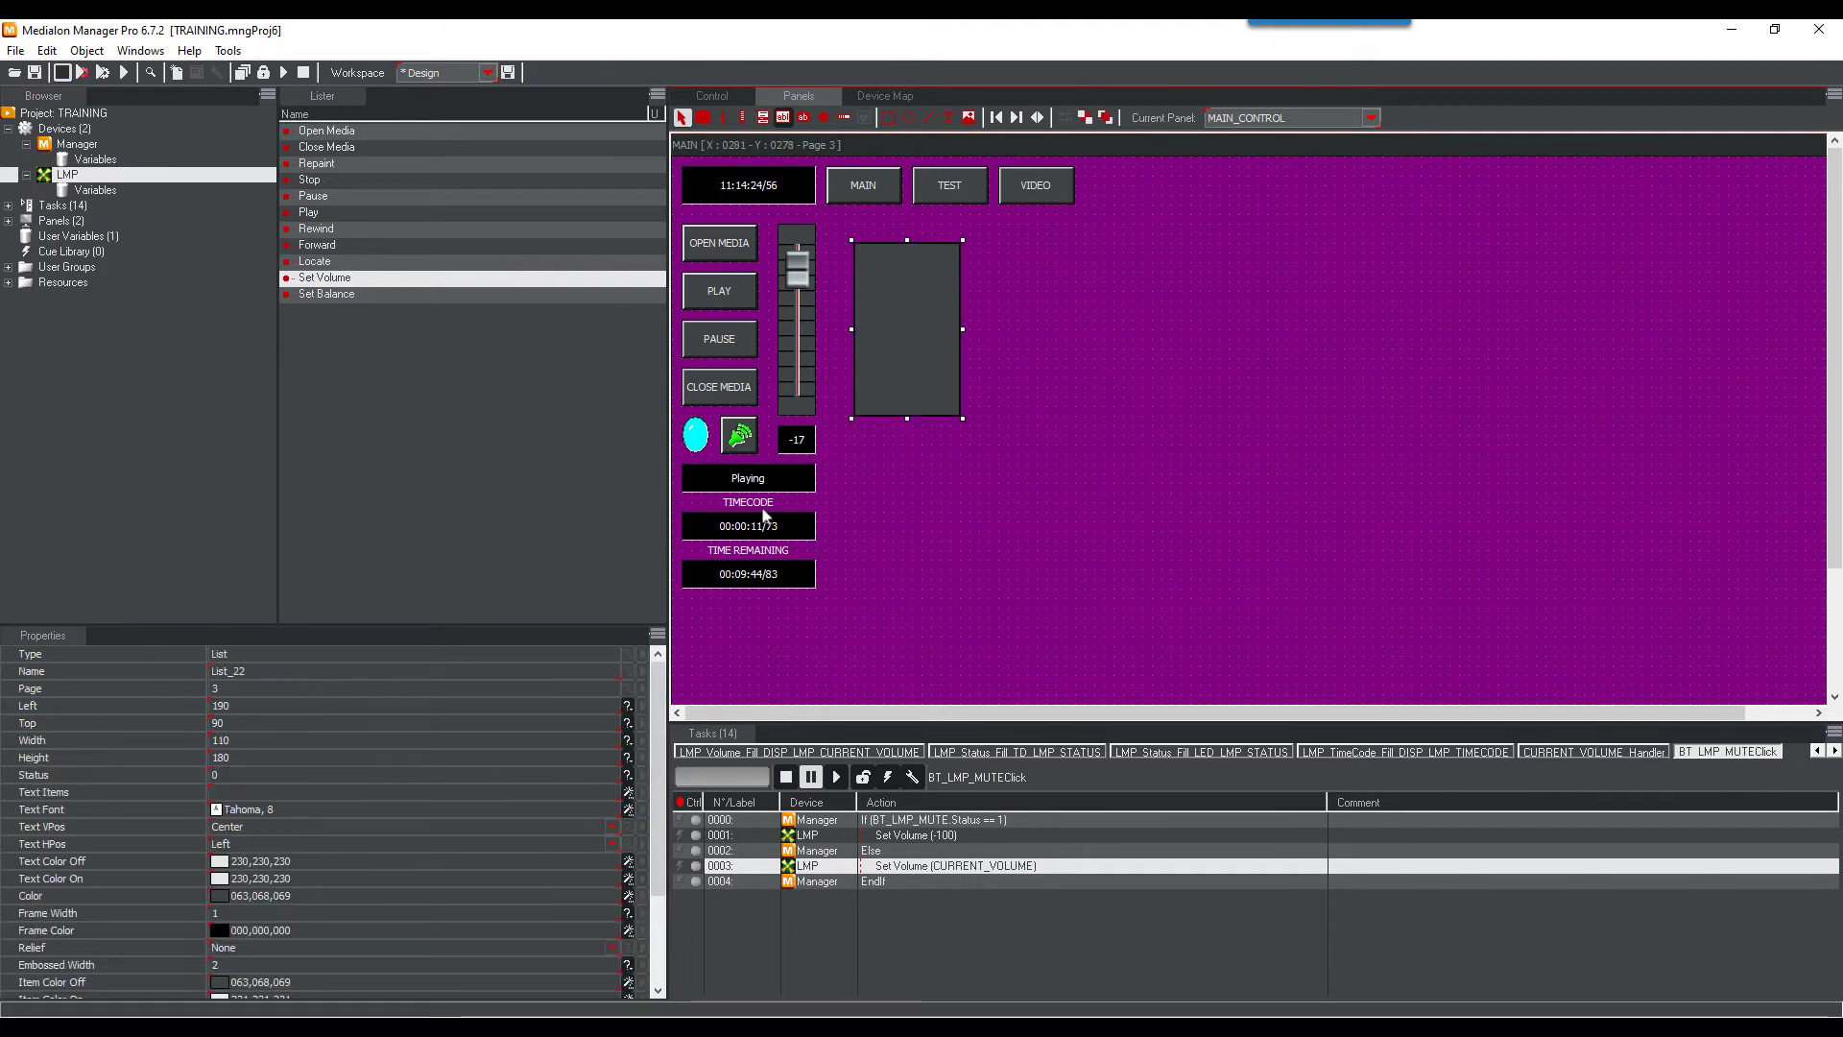
left_click(401, 670)
type("L")
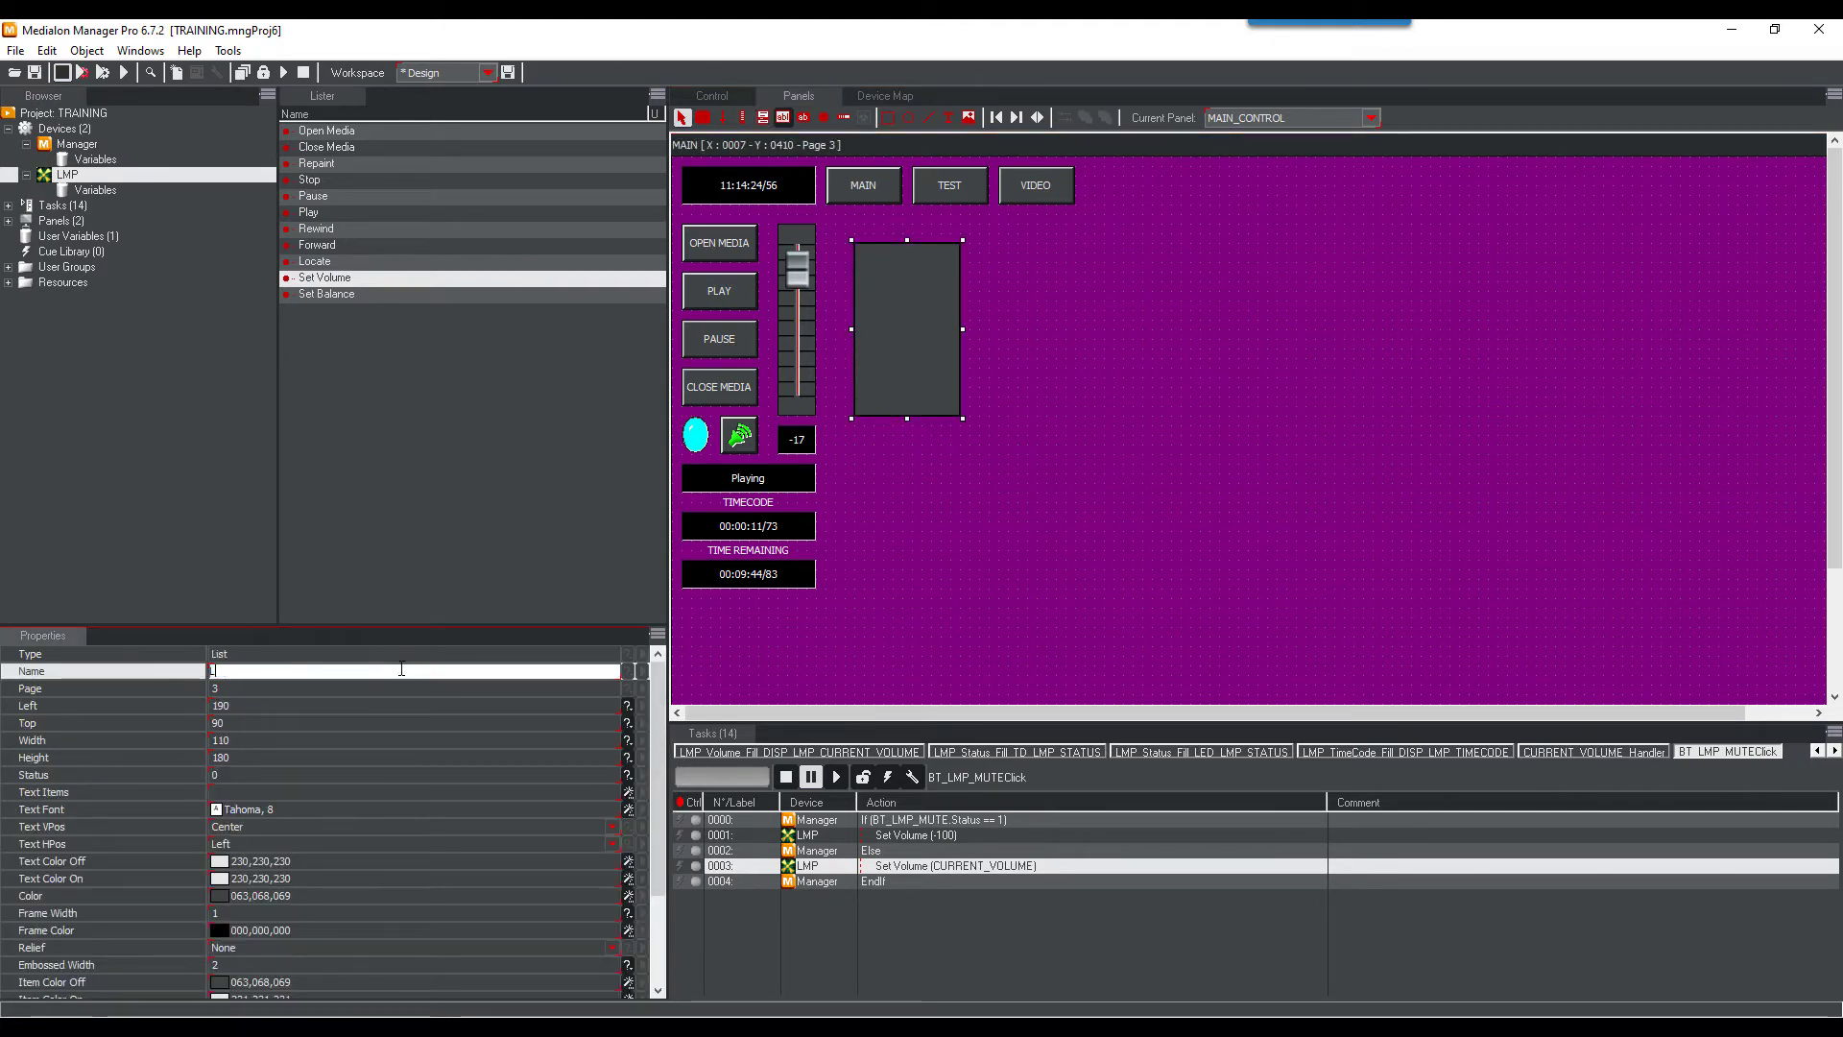
type("IST_MEDIA")
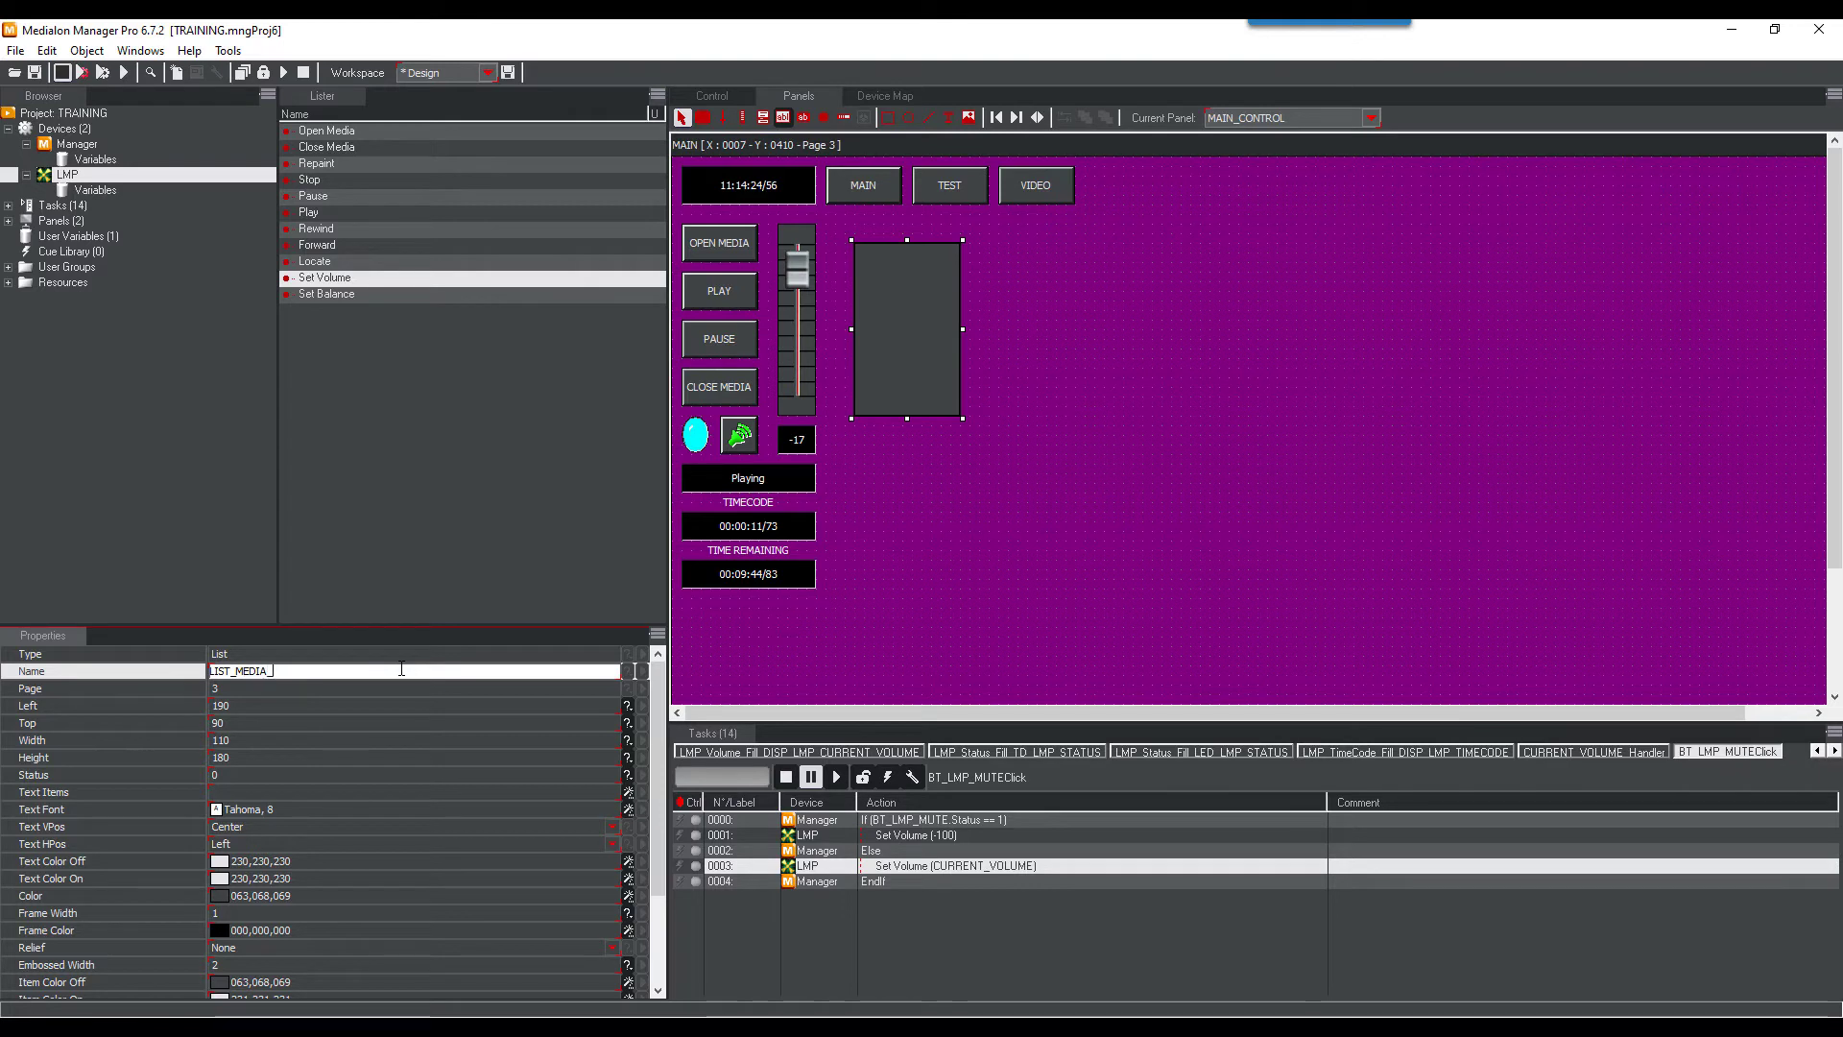
type("_FILES")
key("Return")
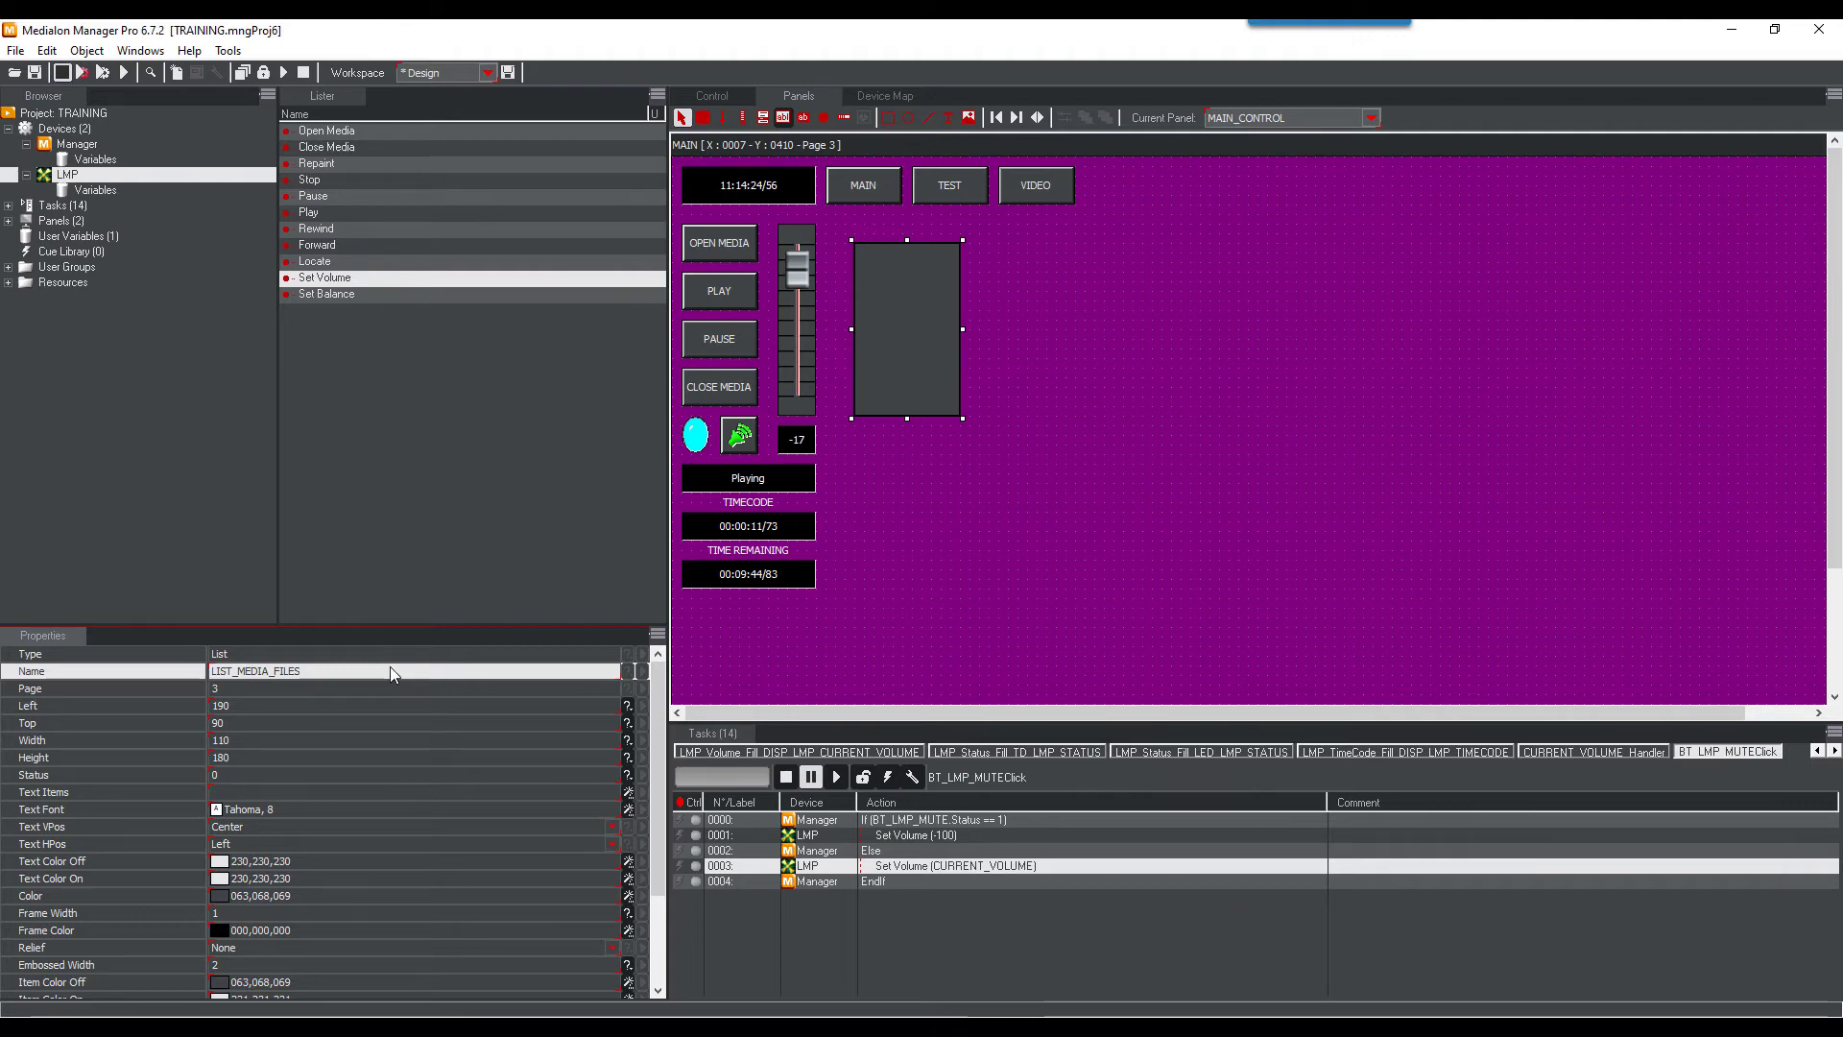
Create a Medialon Files Management device named FILES_MGT
left_click(67, 129)
right_click(72, 129)
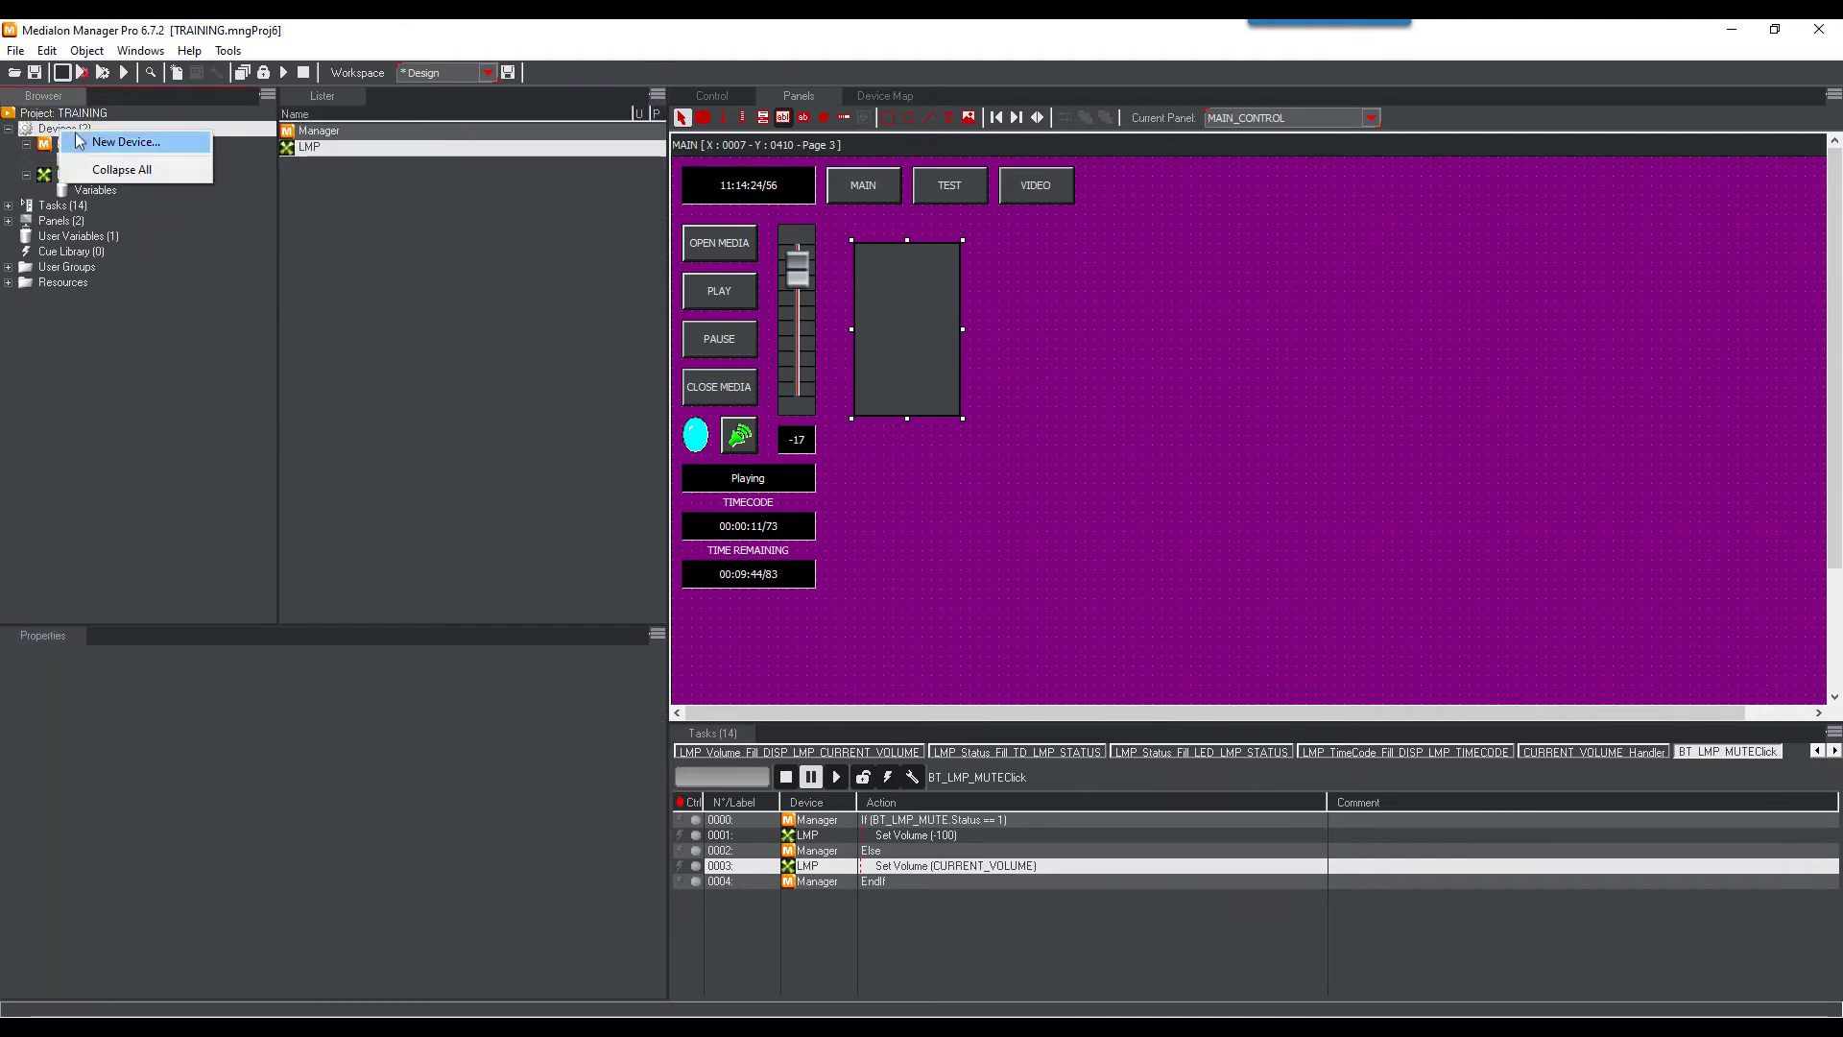
left_click(113, 144)
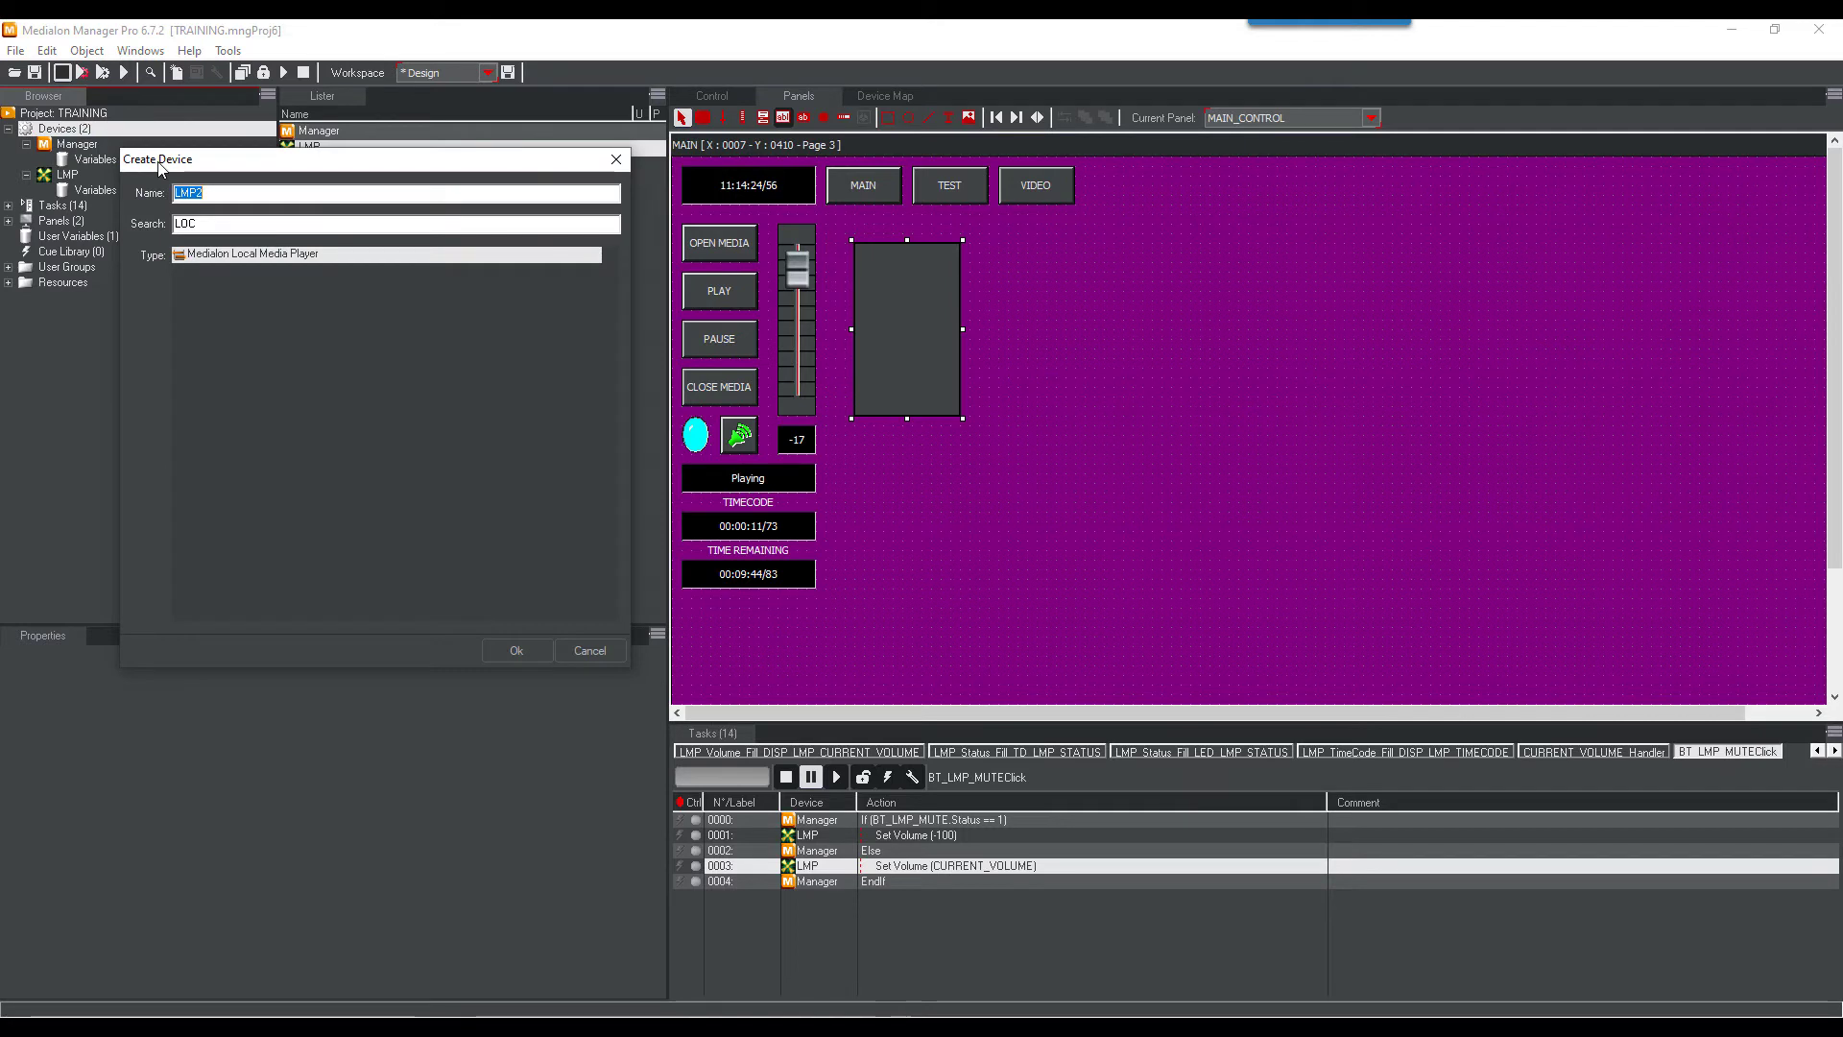
type("FILES_MGT")
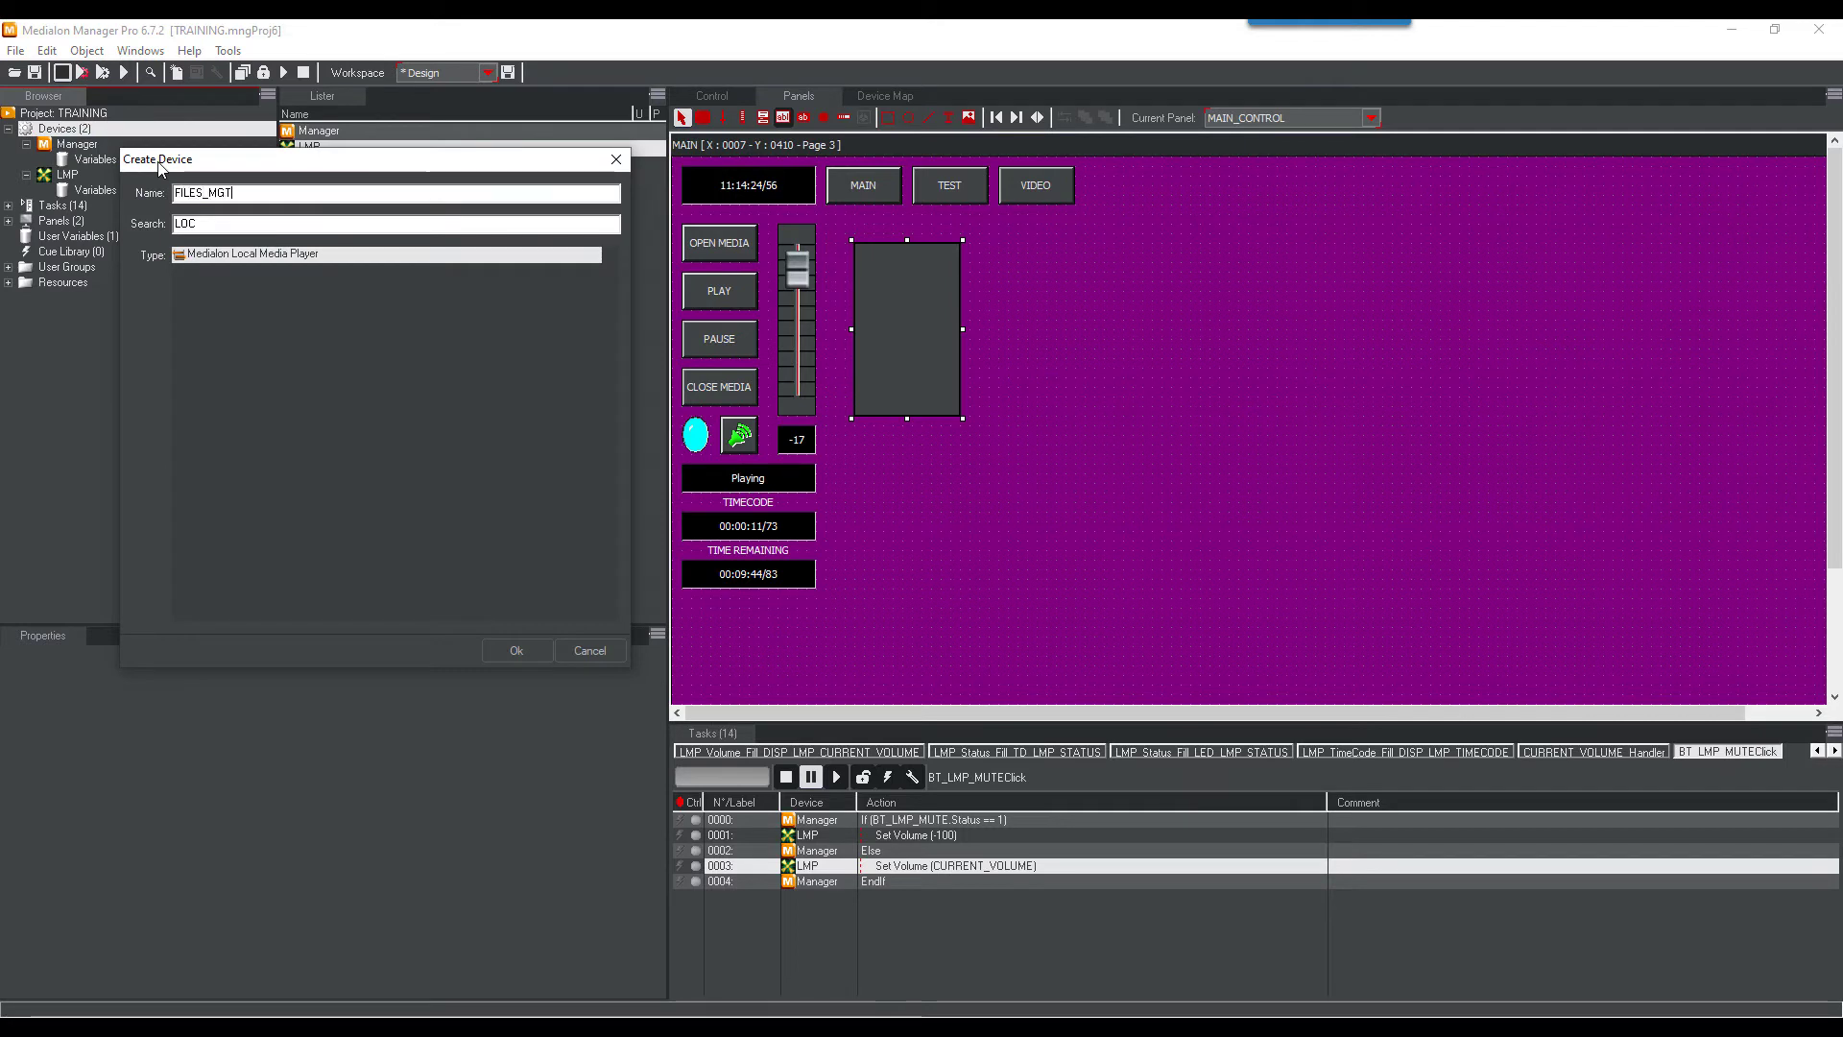
double_click(229, 222)
type("FIL")
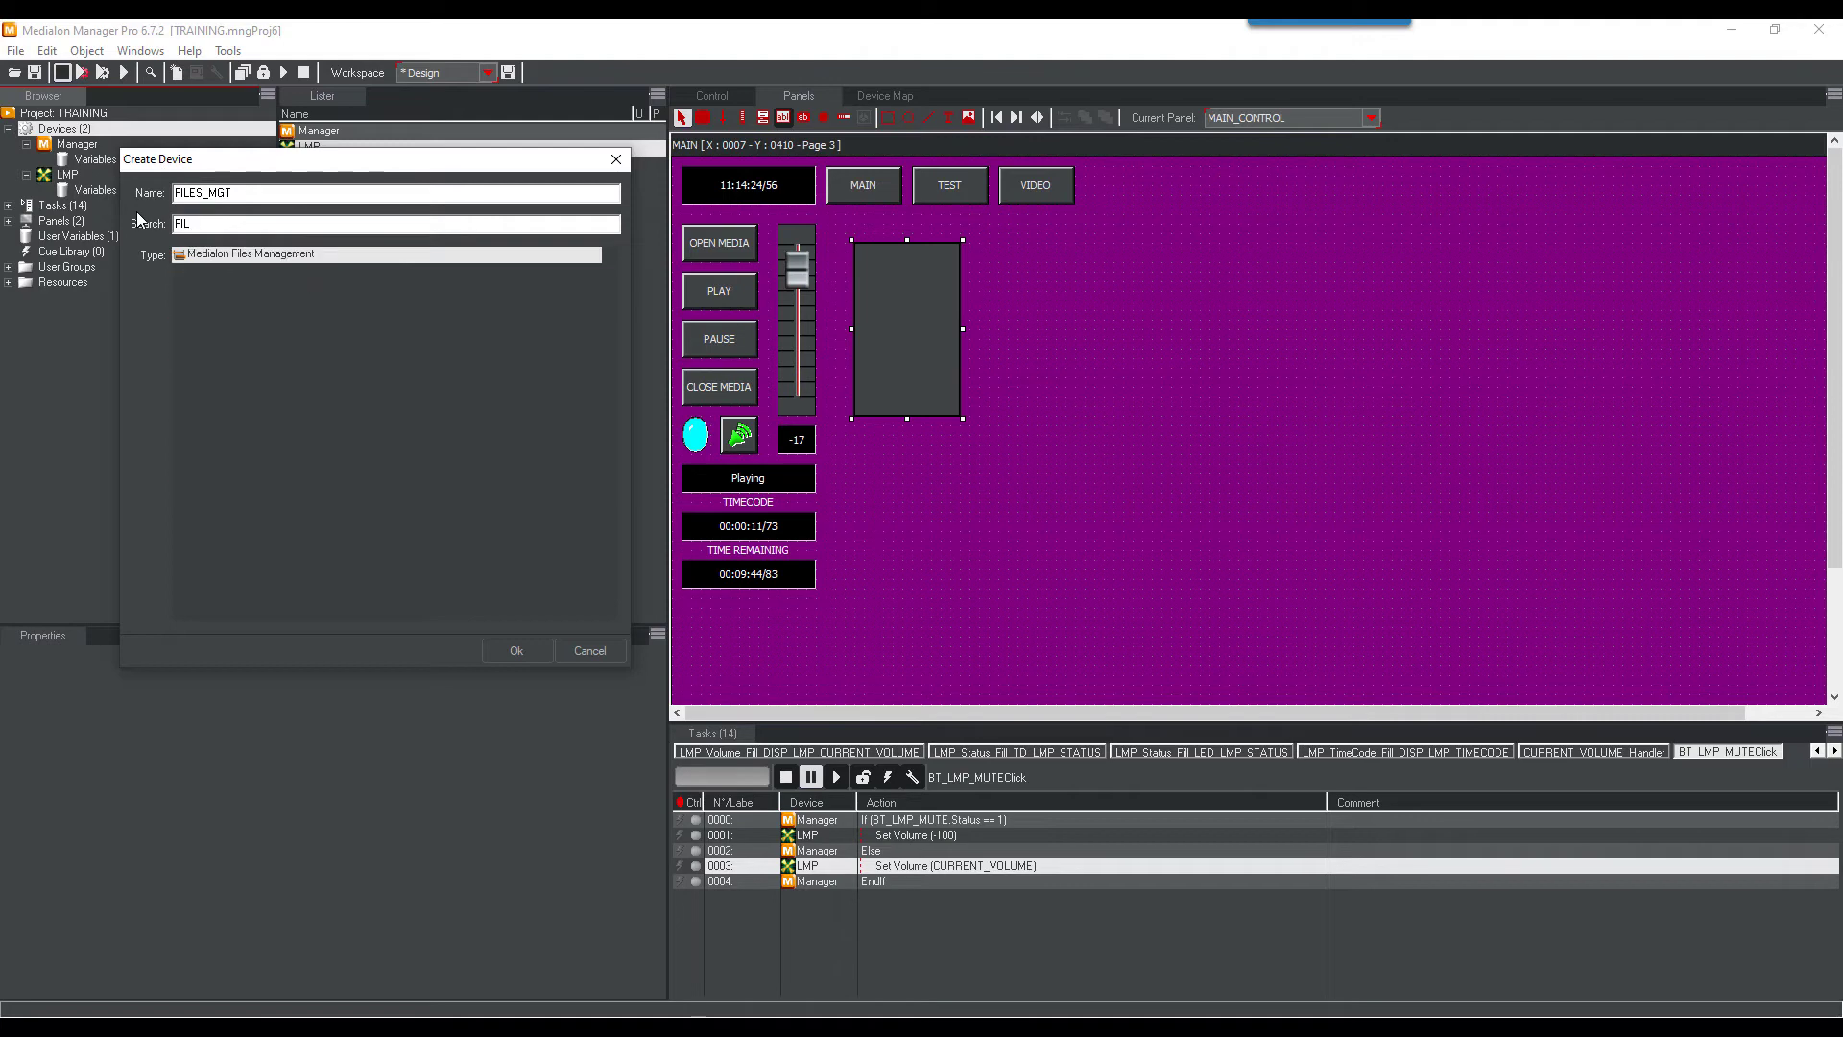
left_click(515, 651)
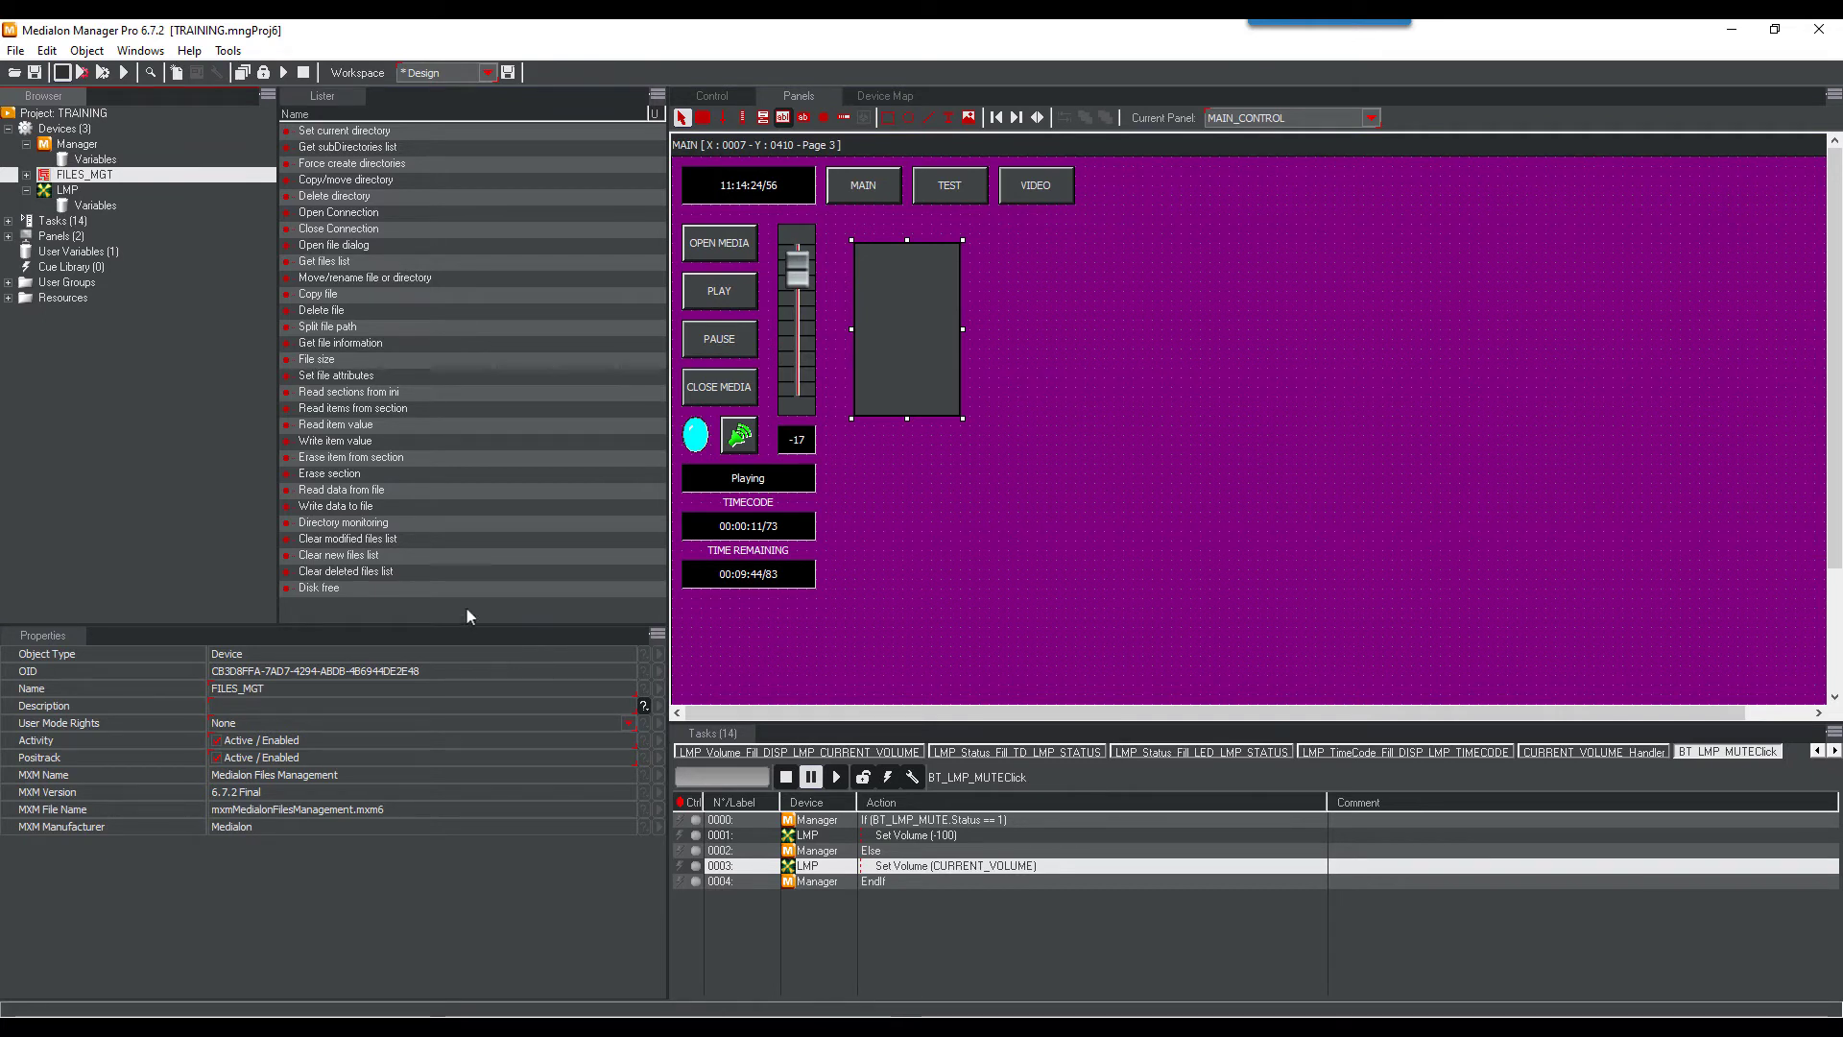
Create a user variable named USER_DATA_FOLDER of type String
right_click(84, 252)
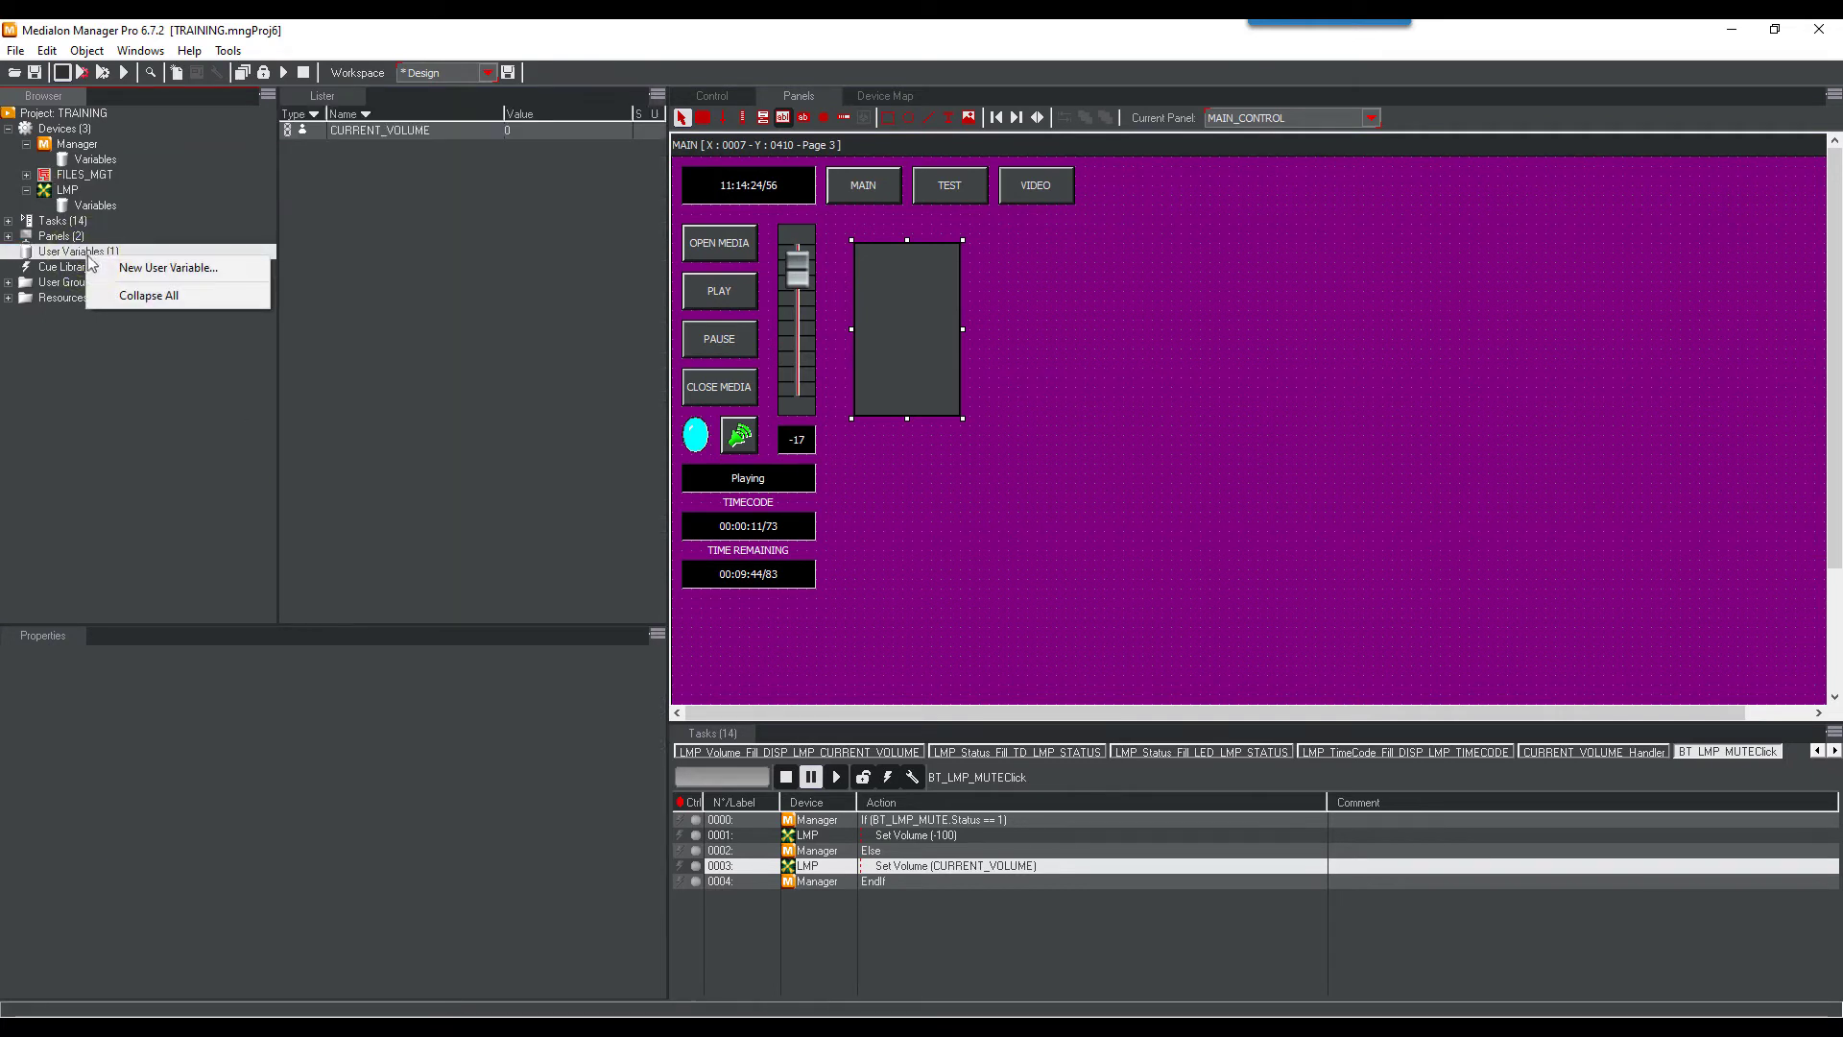
left_click(142, 270)
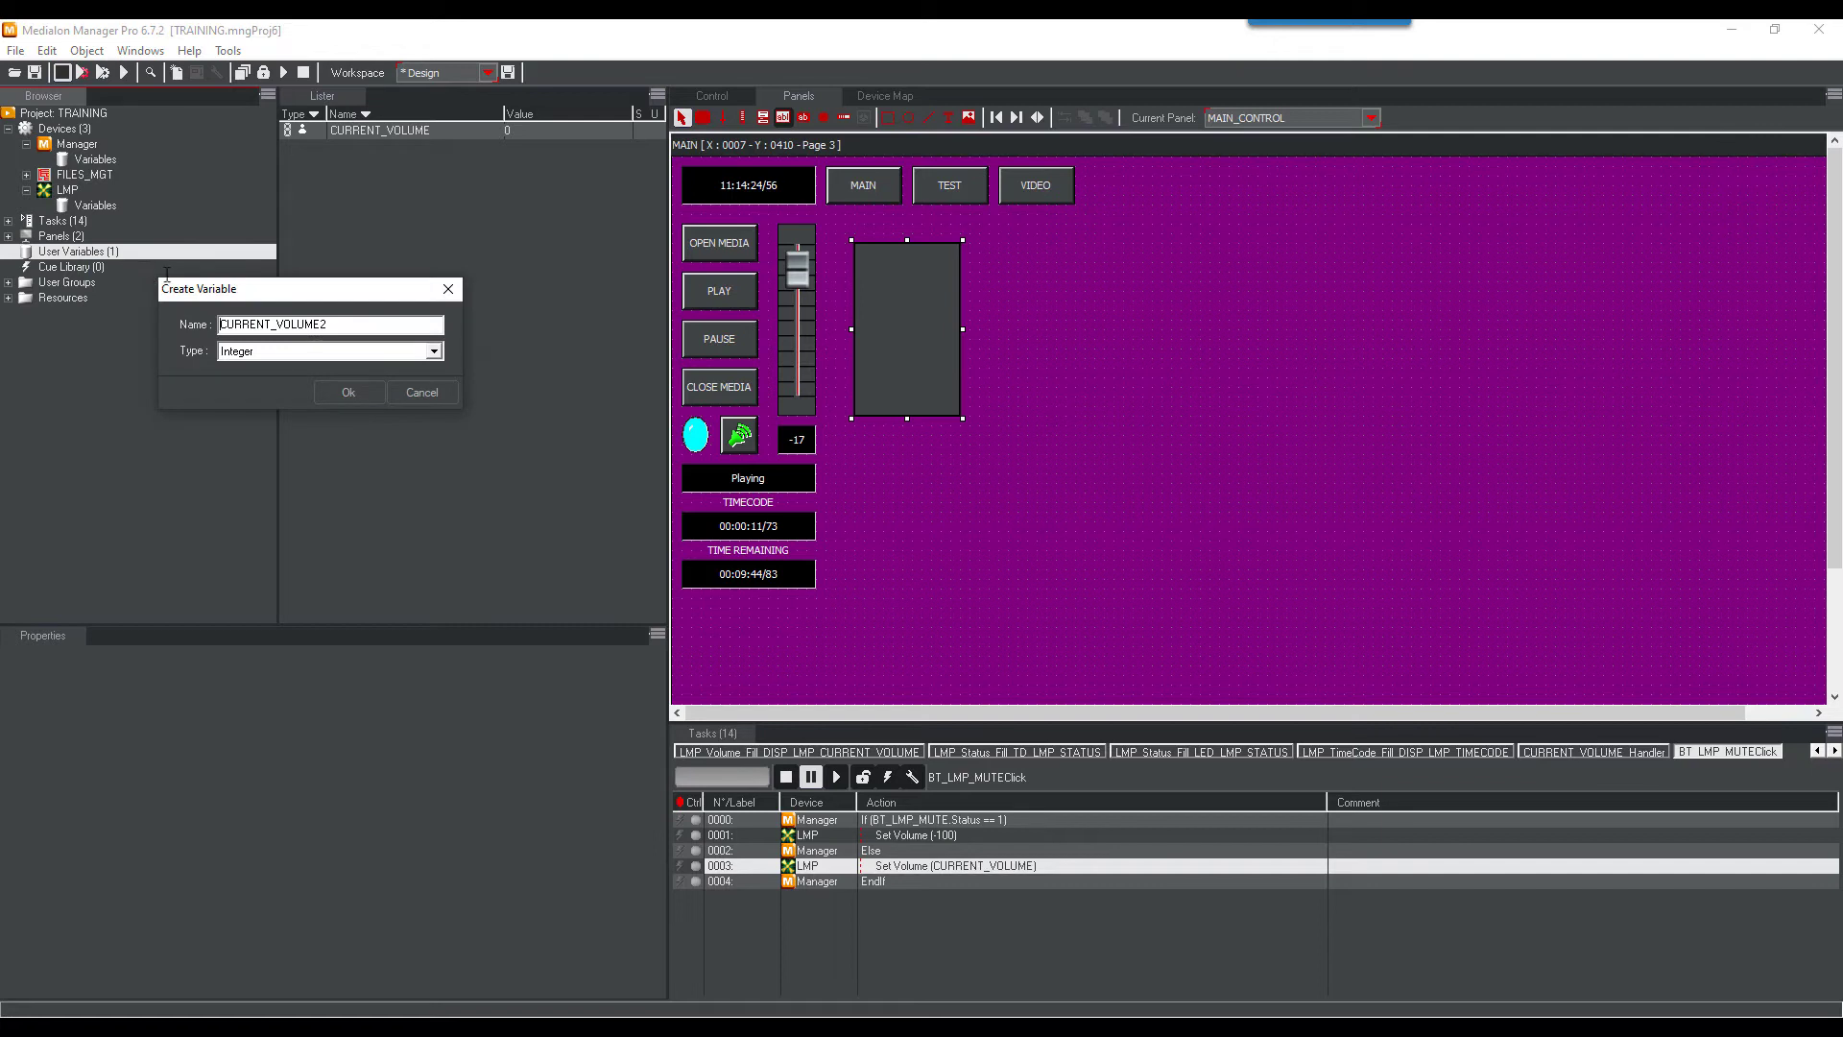
left_click_drag(360, 326, 192, 331)
type("U")
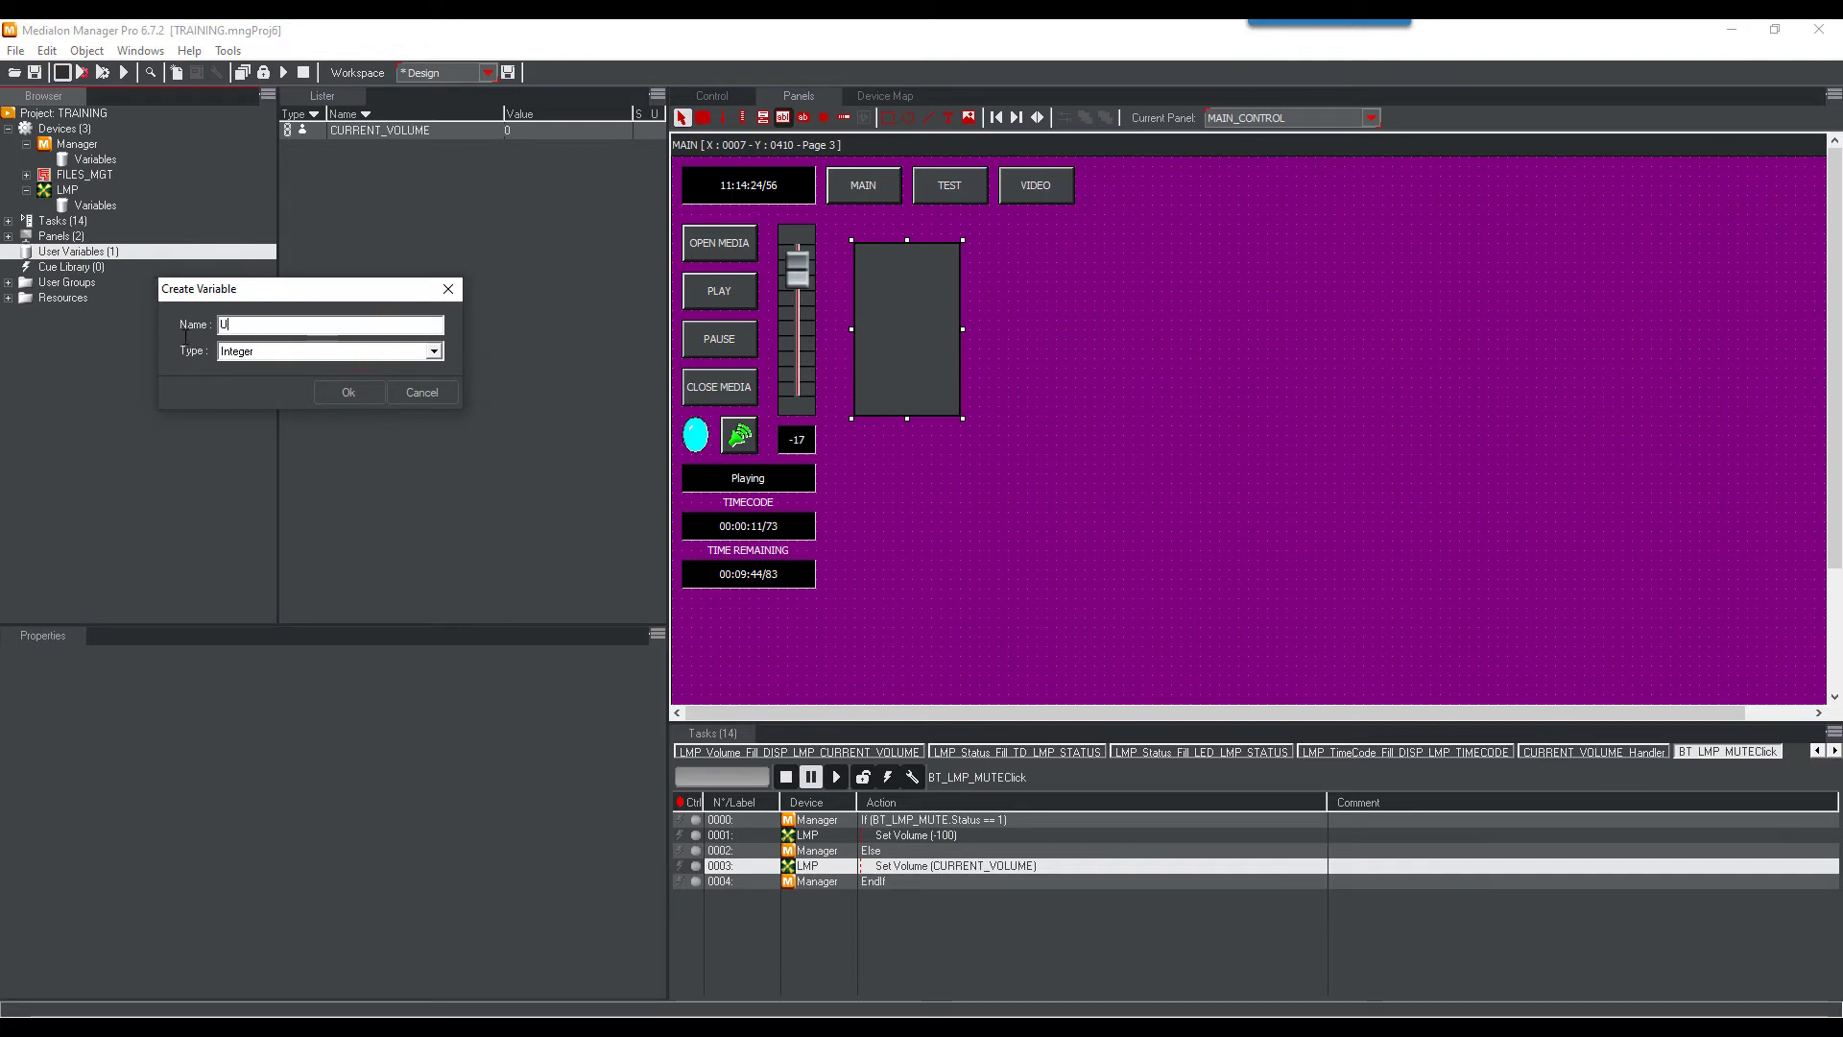
type("SER_DATA_FOLDER")
left_click(434, 351)
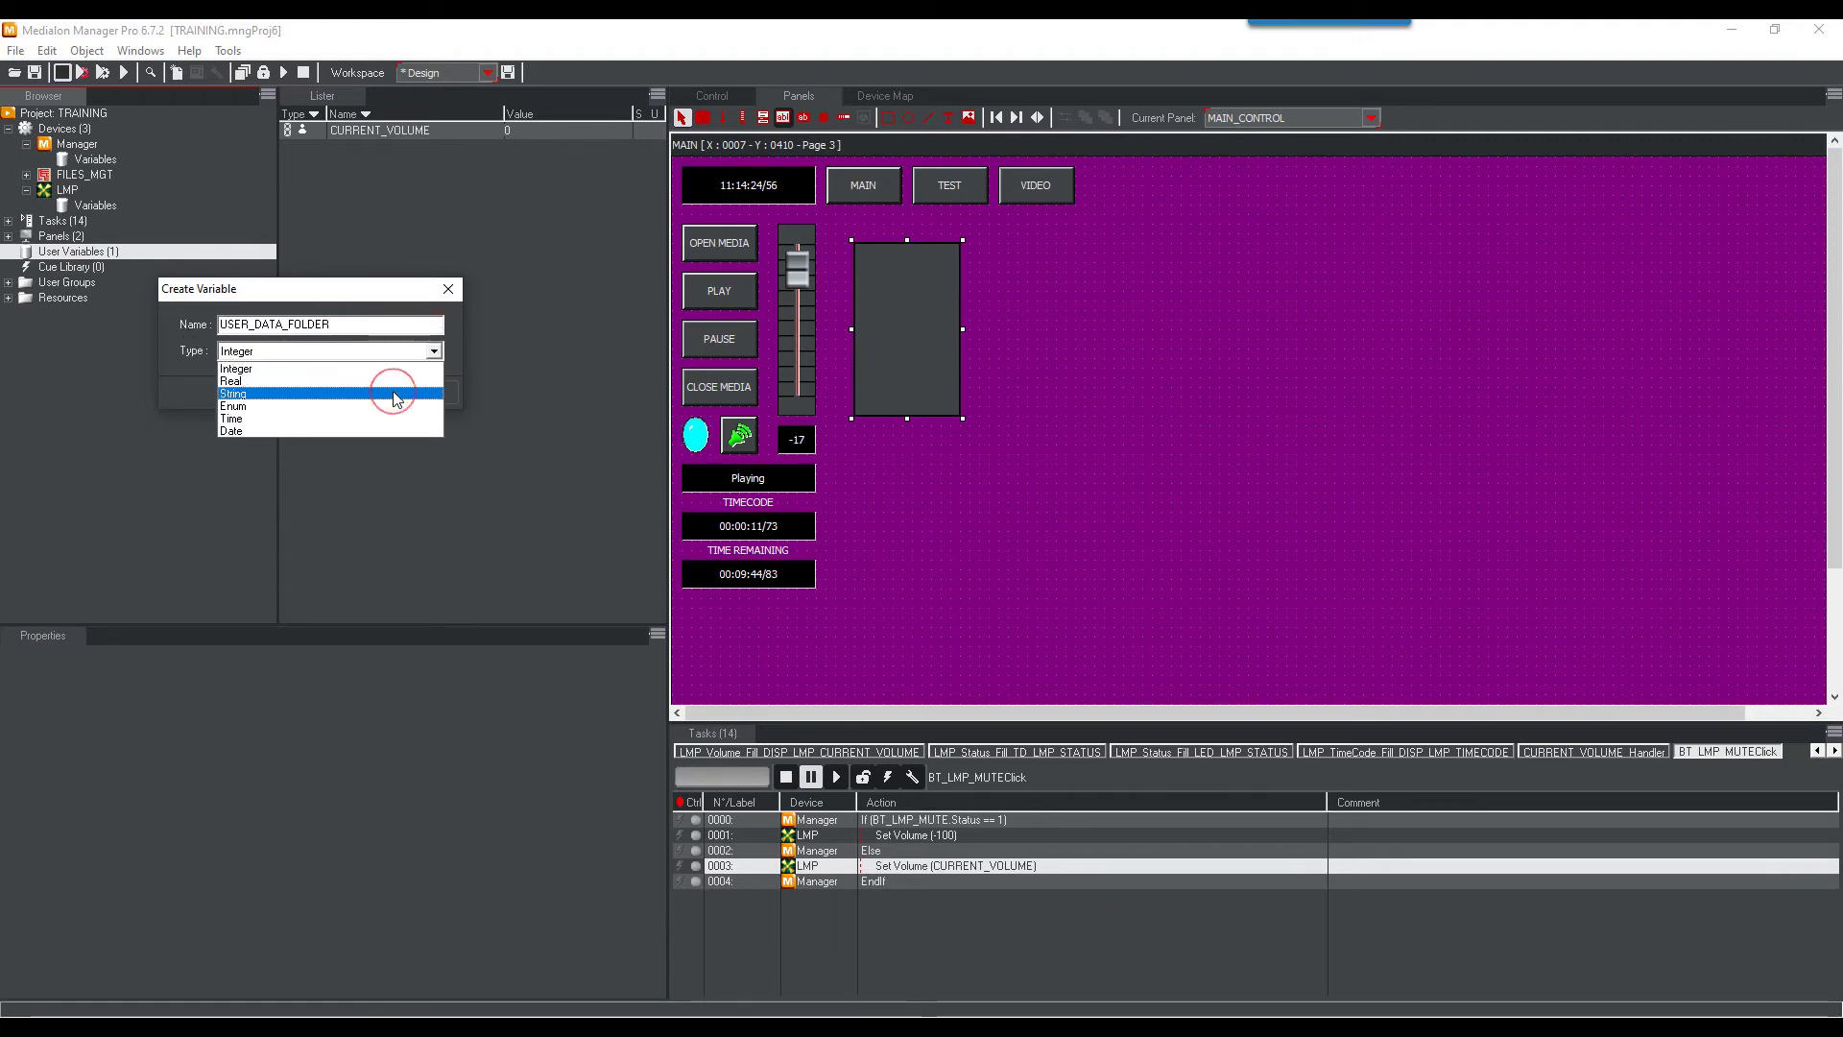
left_click(391, 393)
left_click(365, 394)
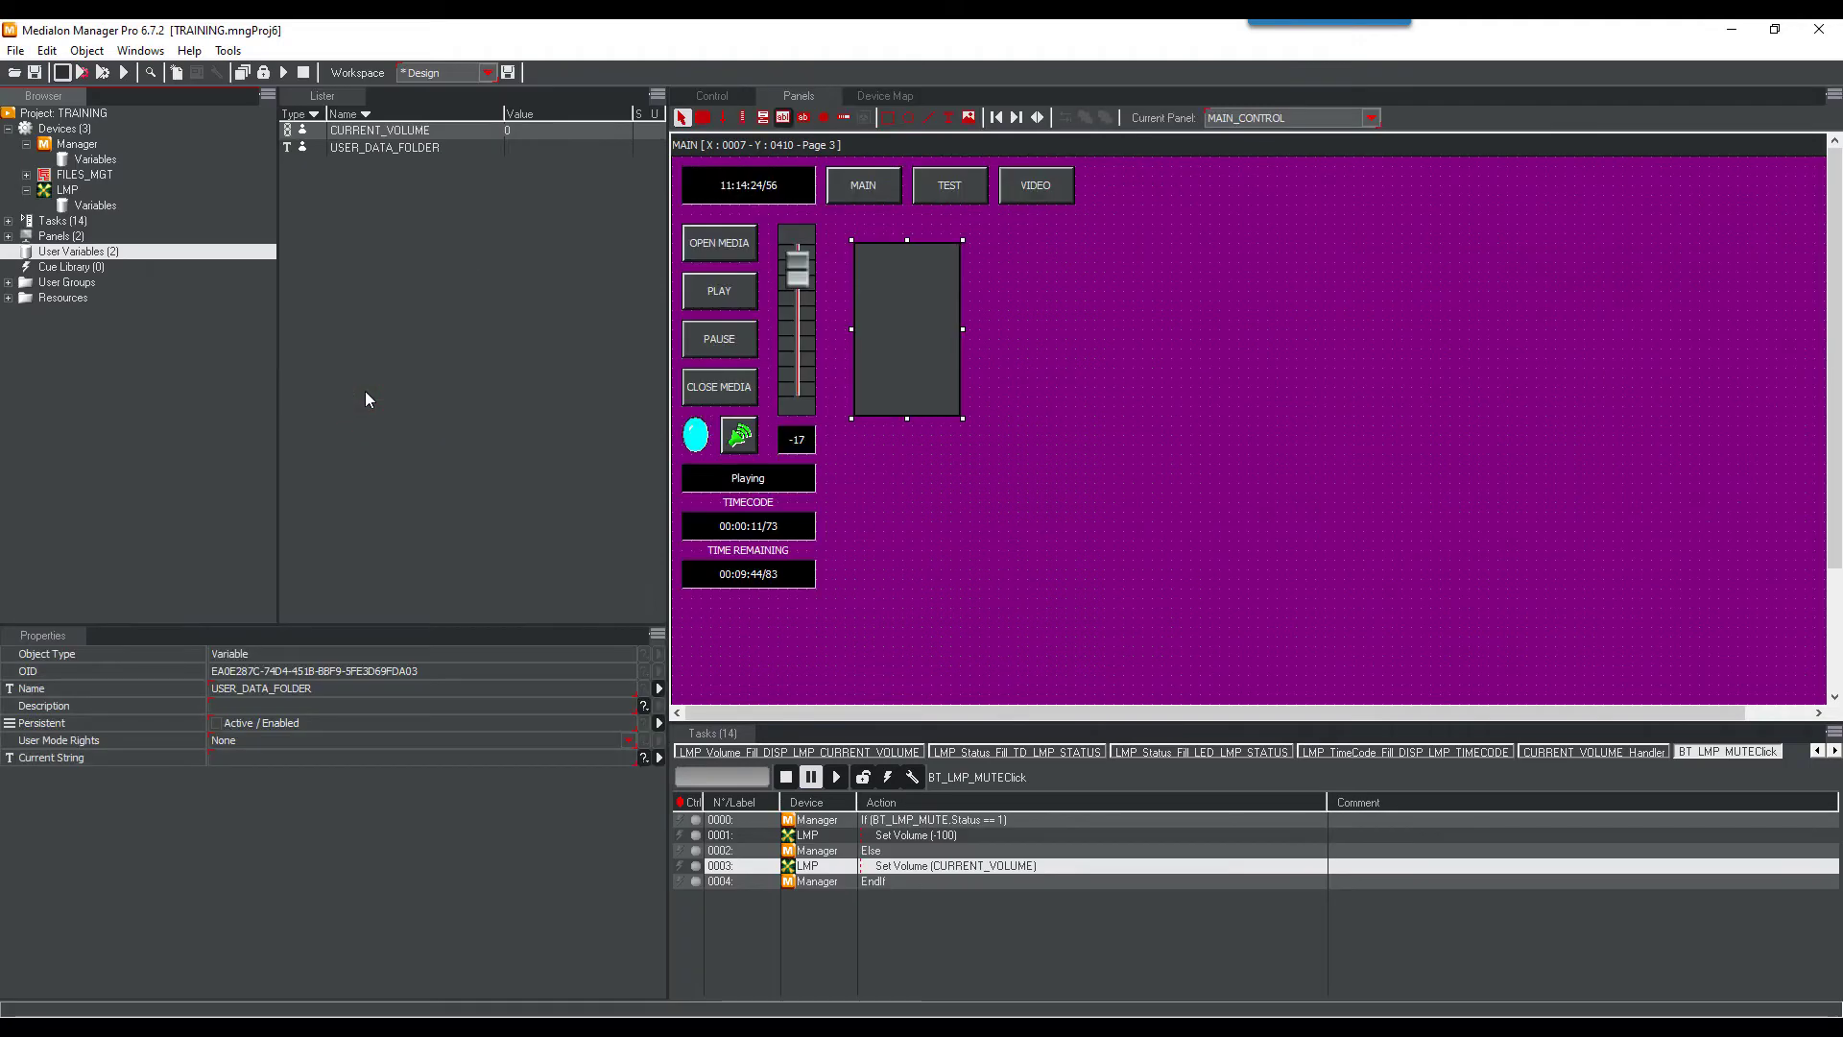
Create a step-based task named STARTUP
left_click(63, 220)
right_click(63, 219)
left_click(107, 233)
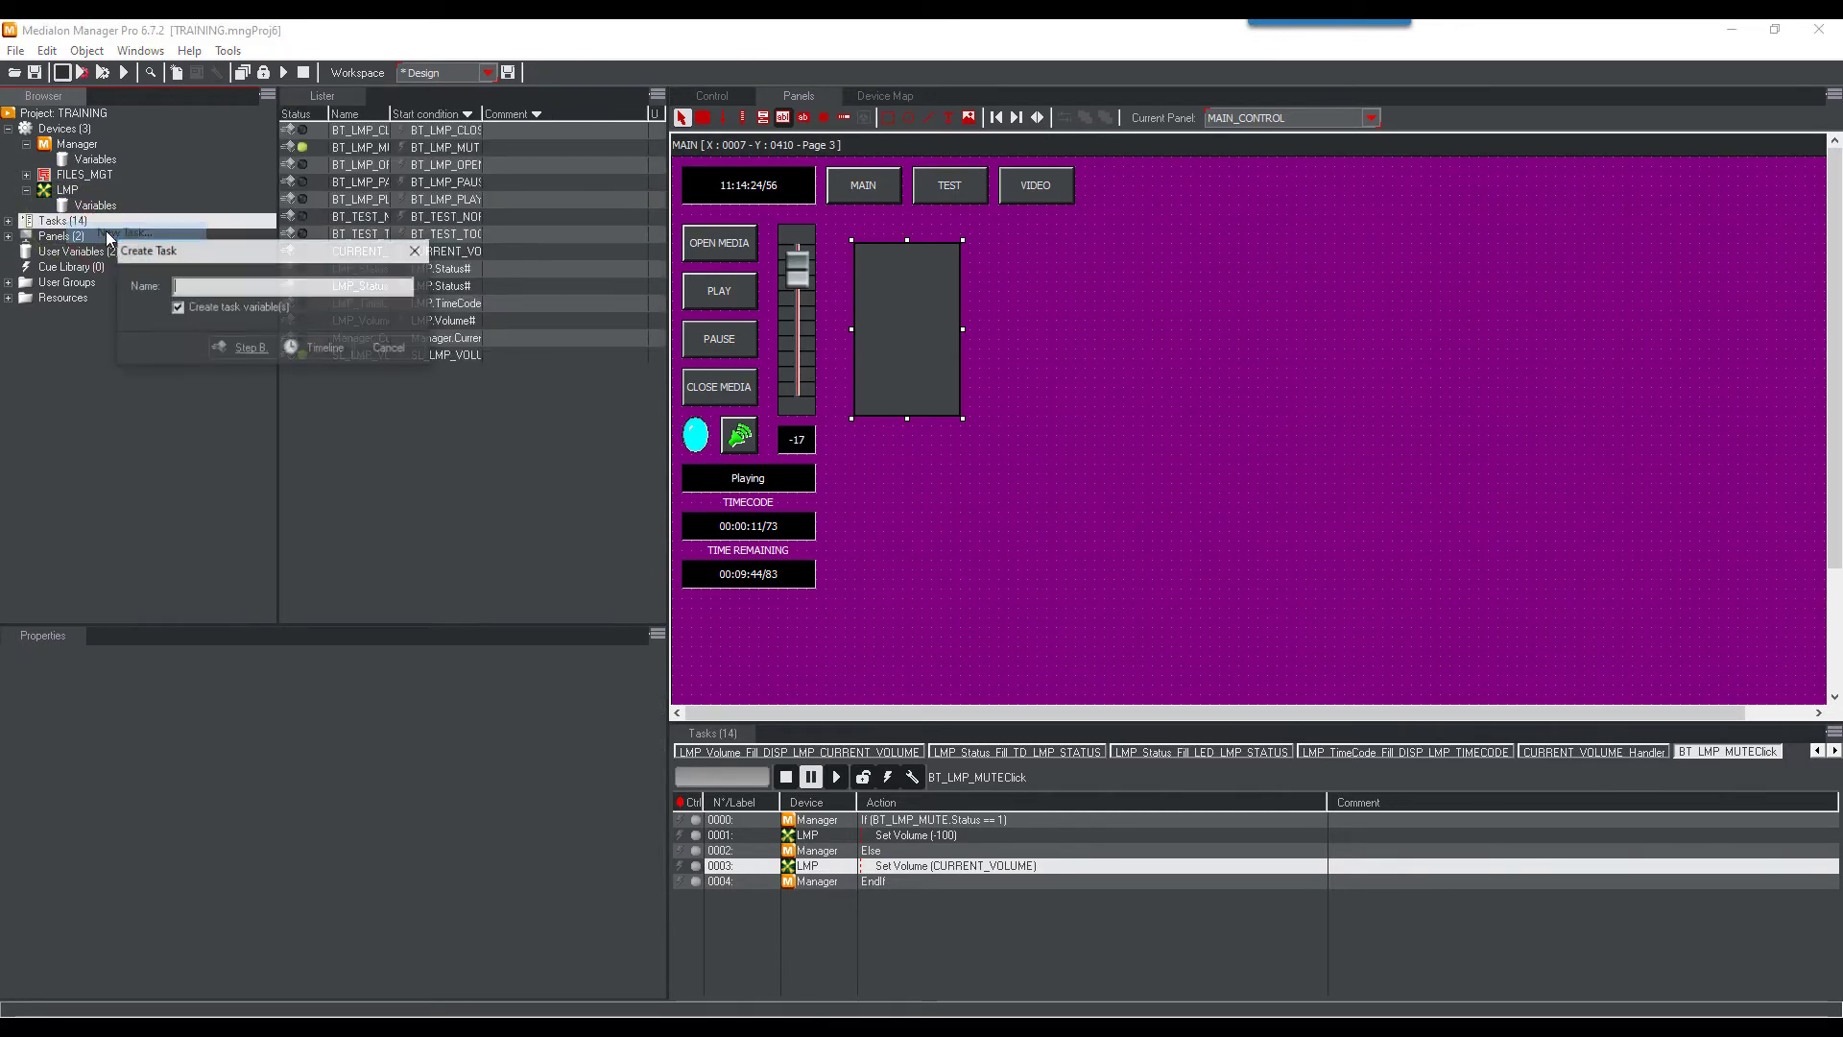
type("RTUP")
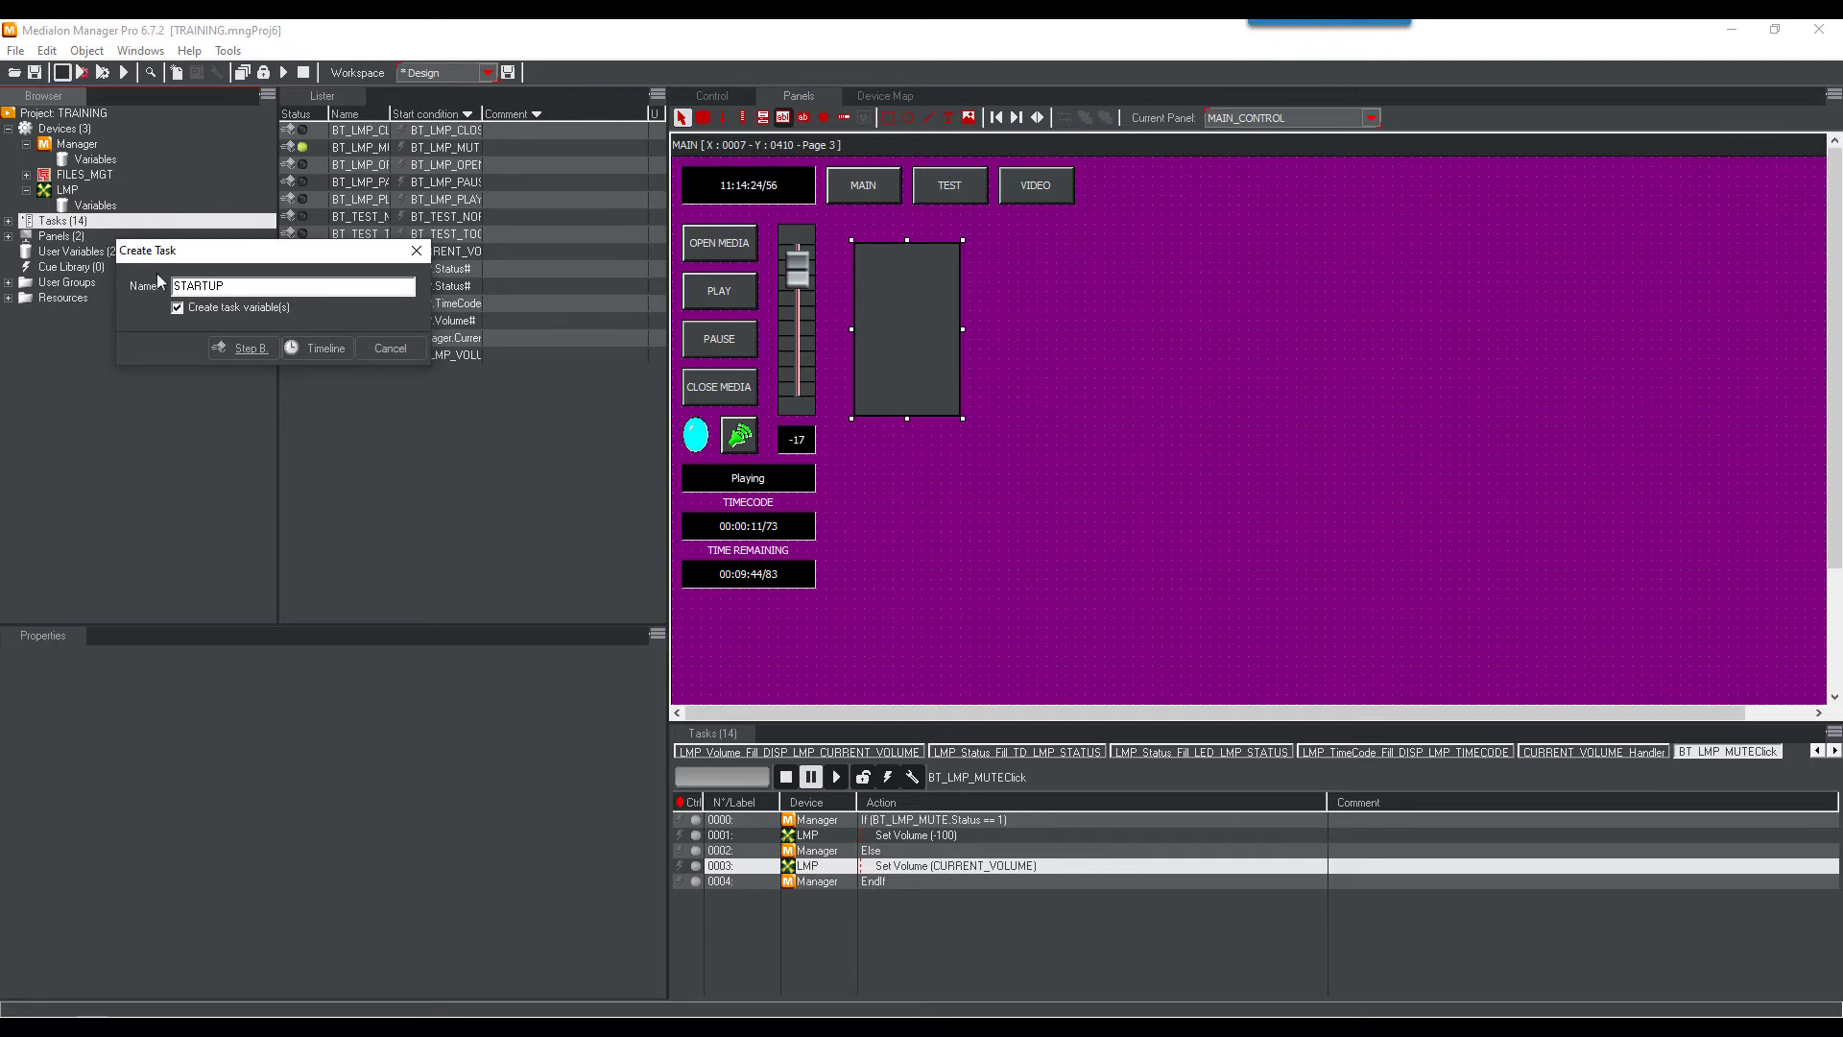
left_click(241, 346)
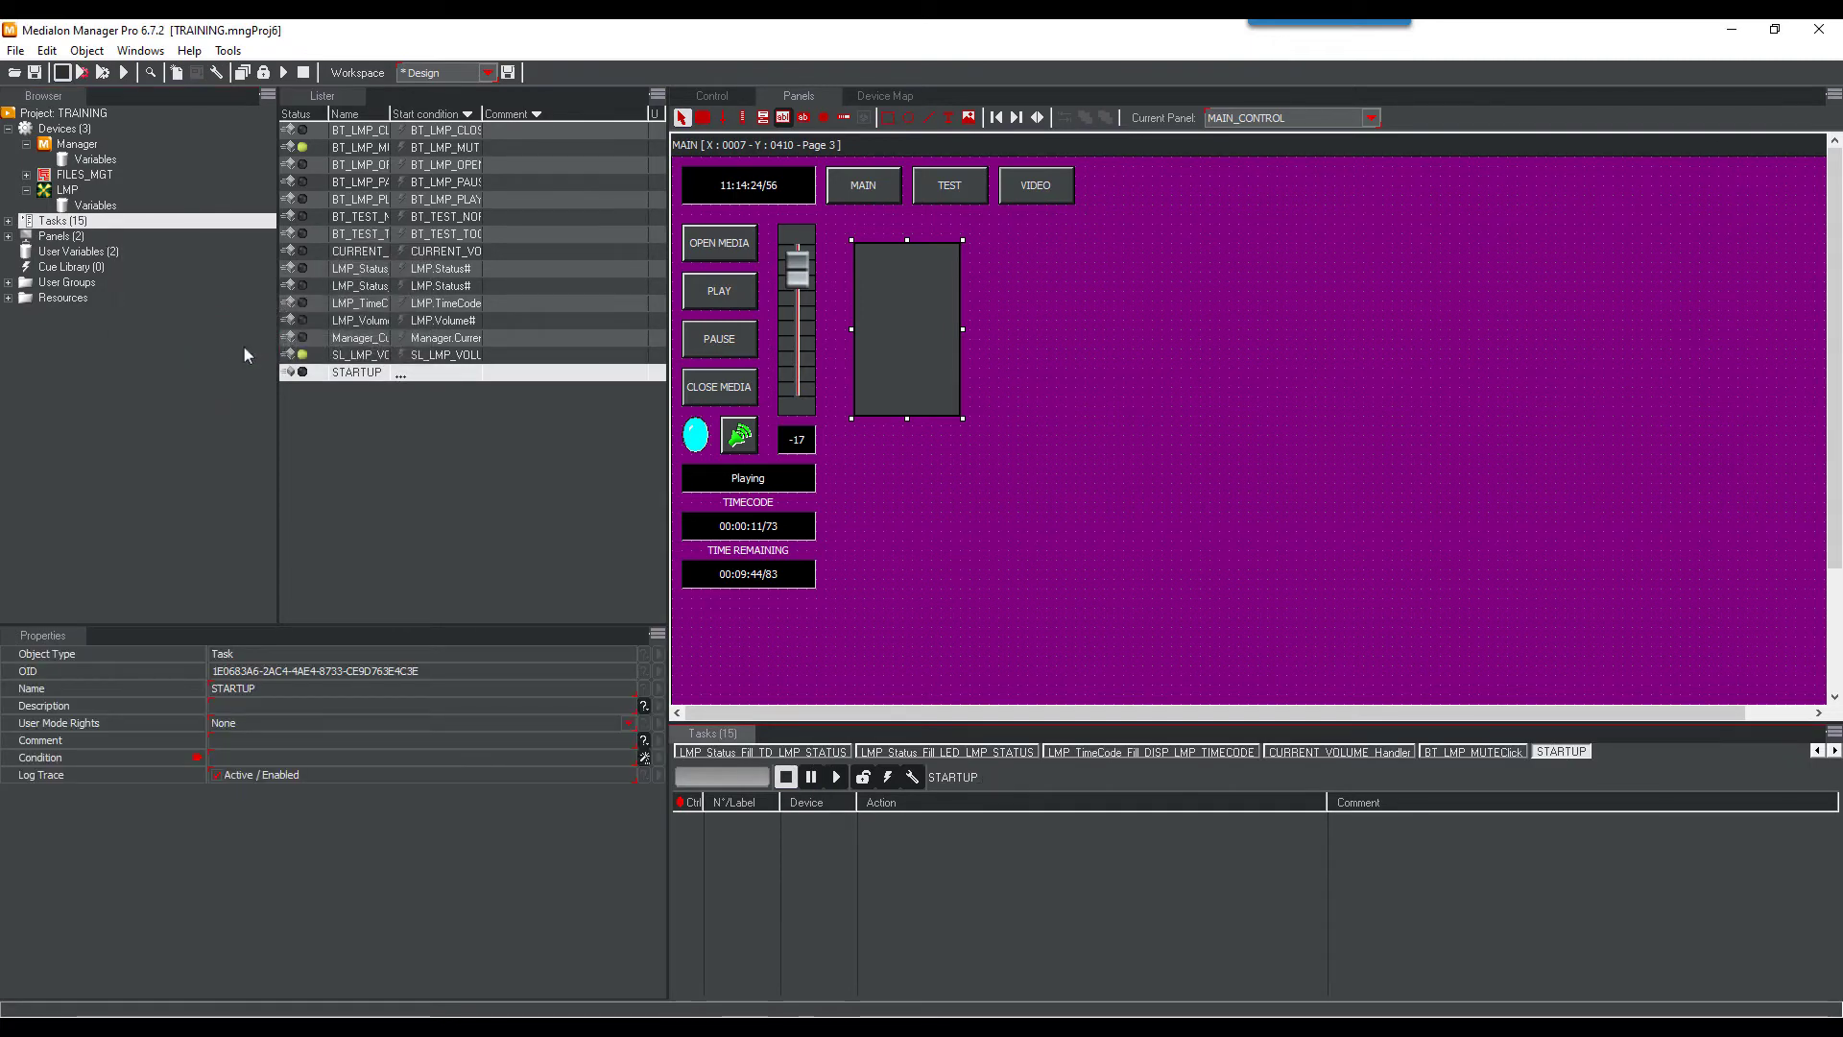
Set the STARTUP task's condition to the expression Manager.CurrentStatus#
left_click(645, 759)
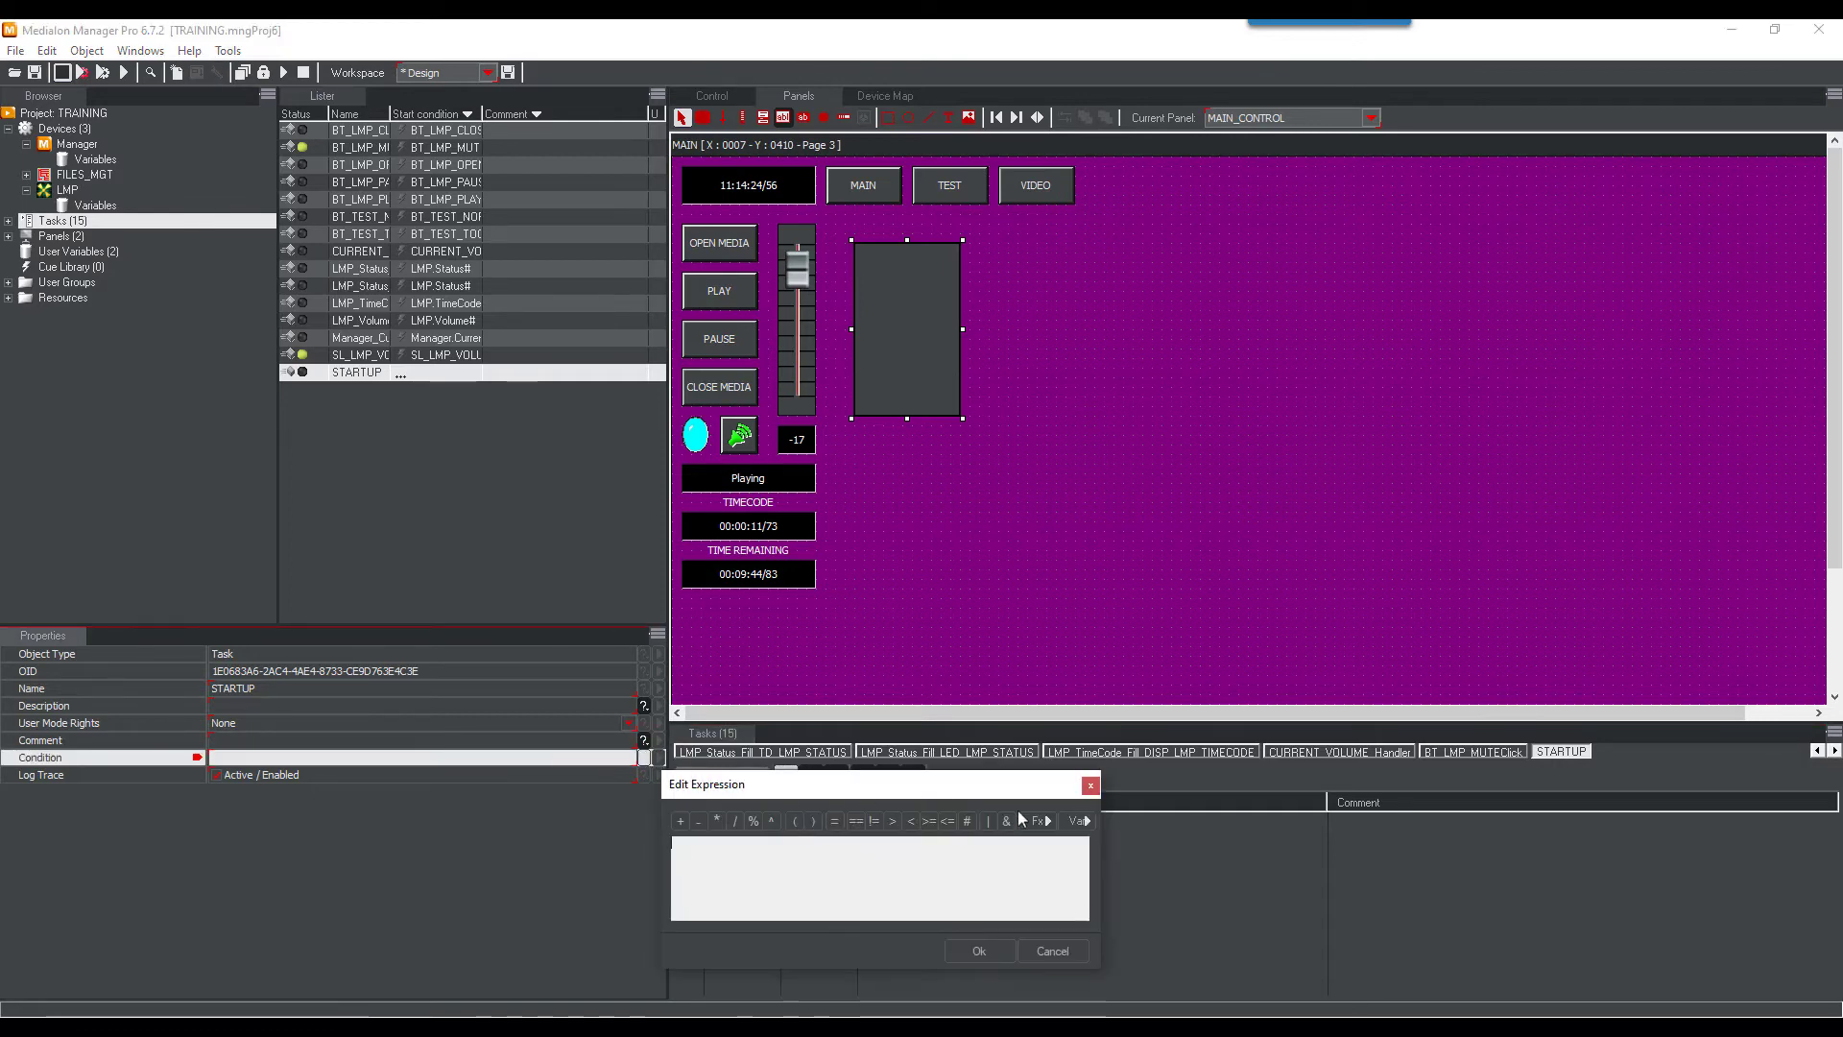
left_click(1077, 821)
type("M")
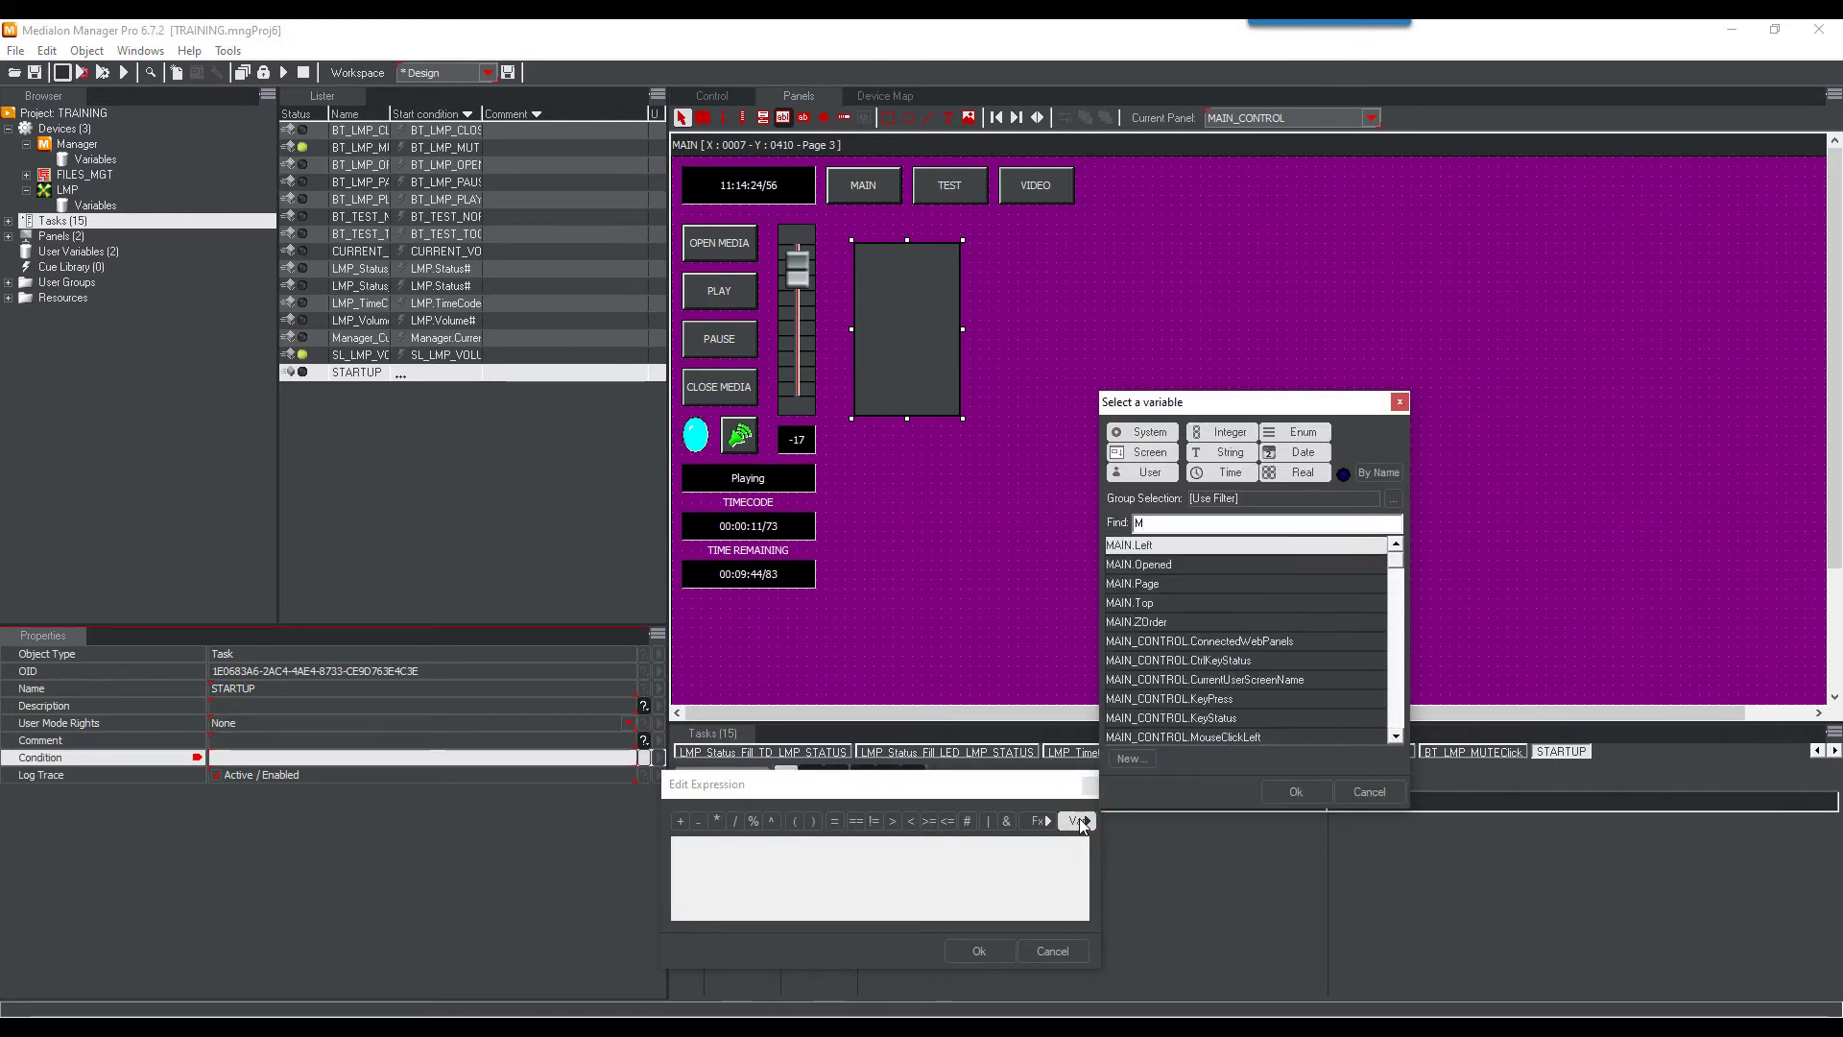
type("AN")
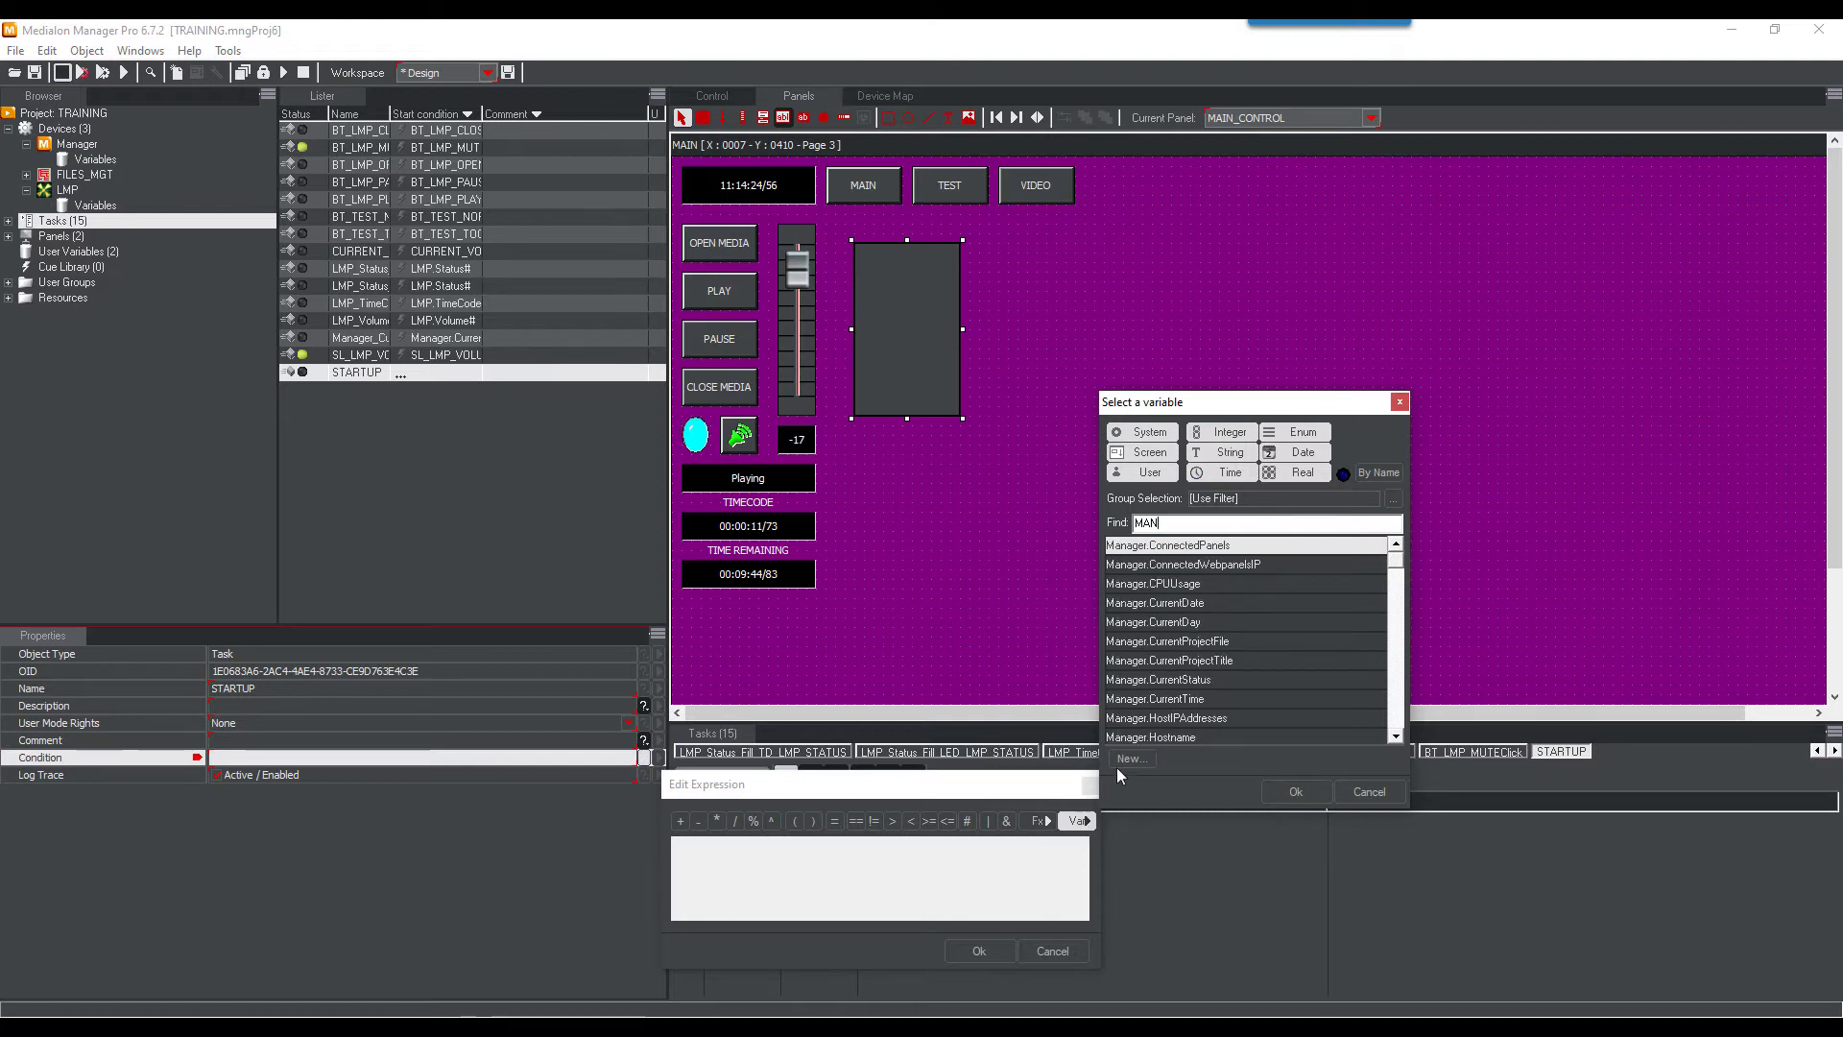
left_click(1189, 679)
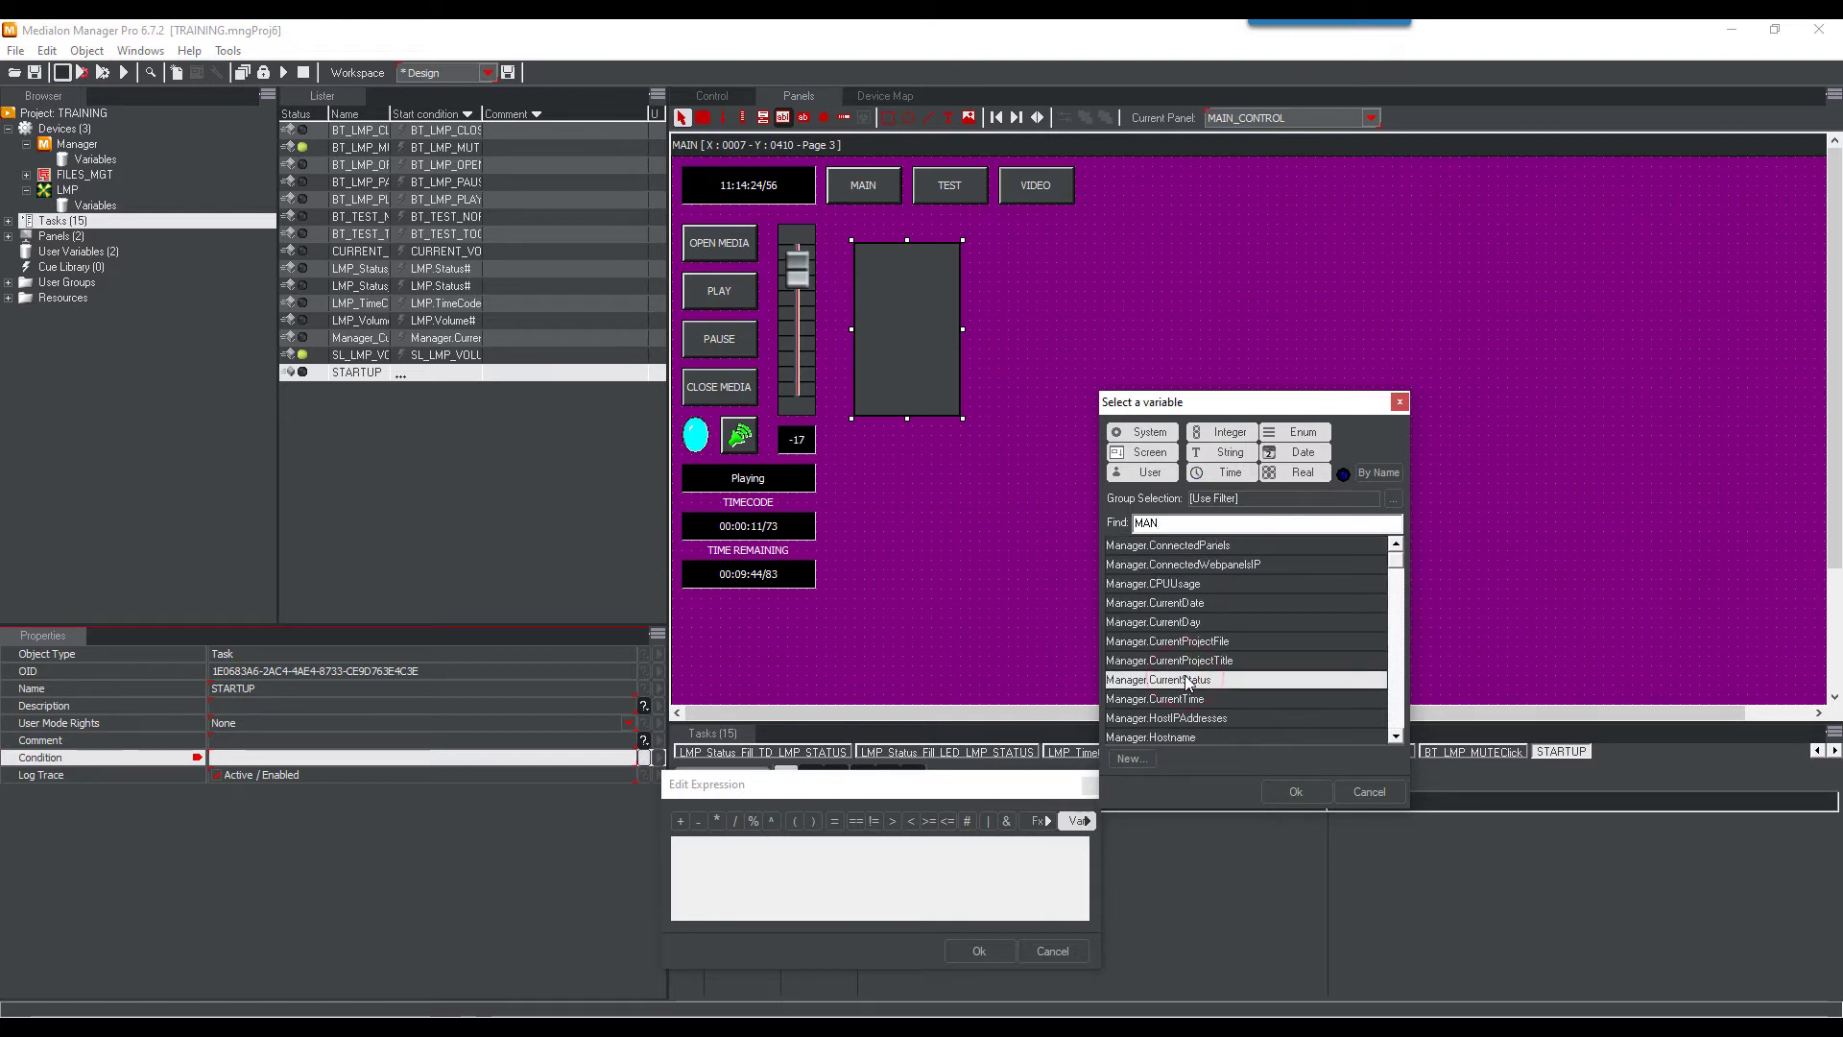
left_click(1297, 791)
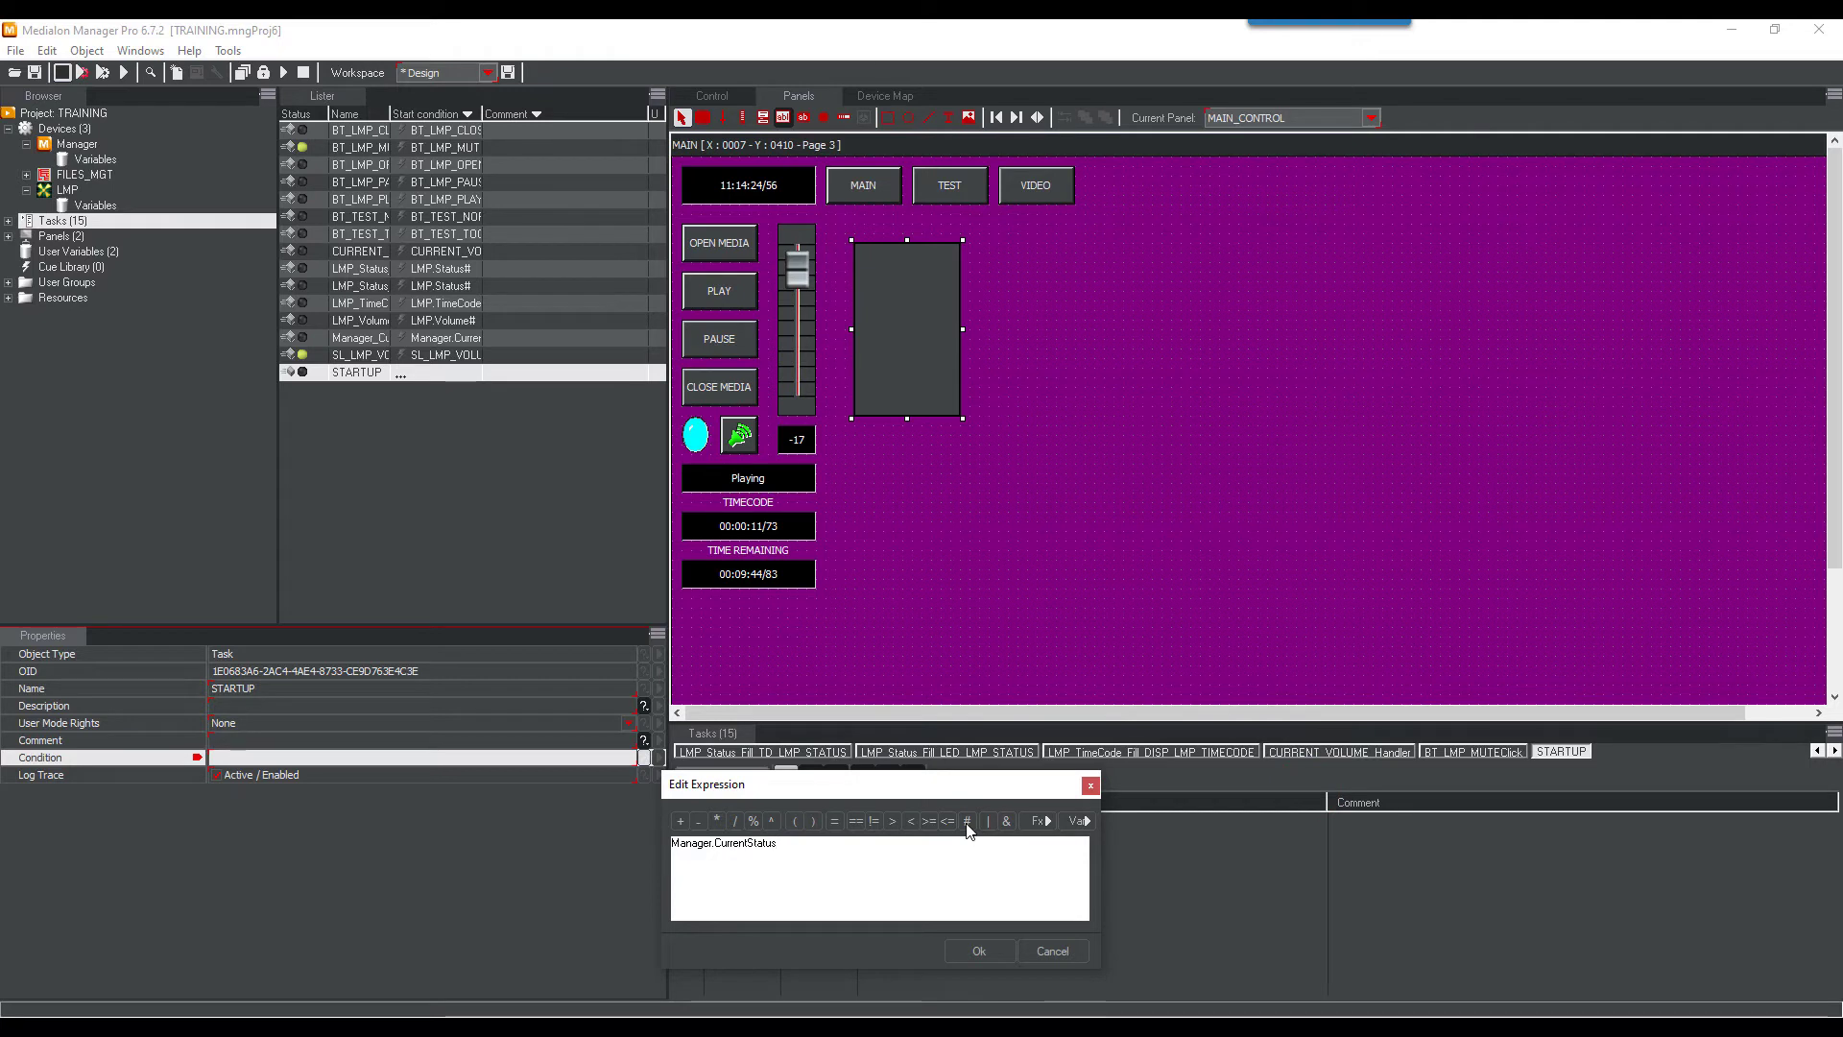
left_click(968, 821)
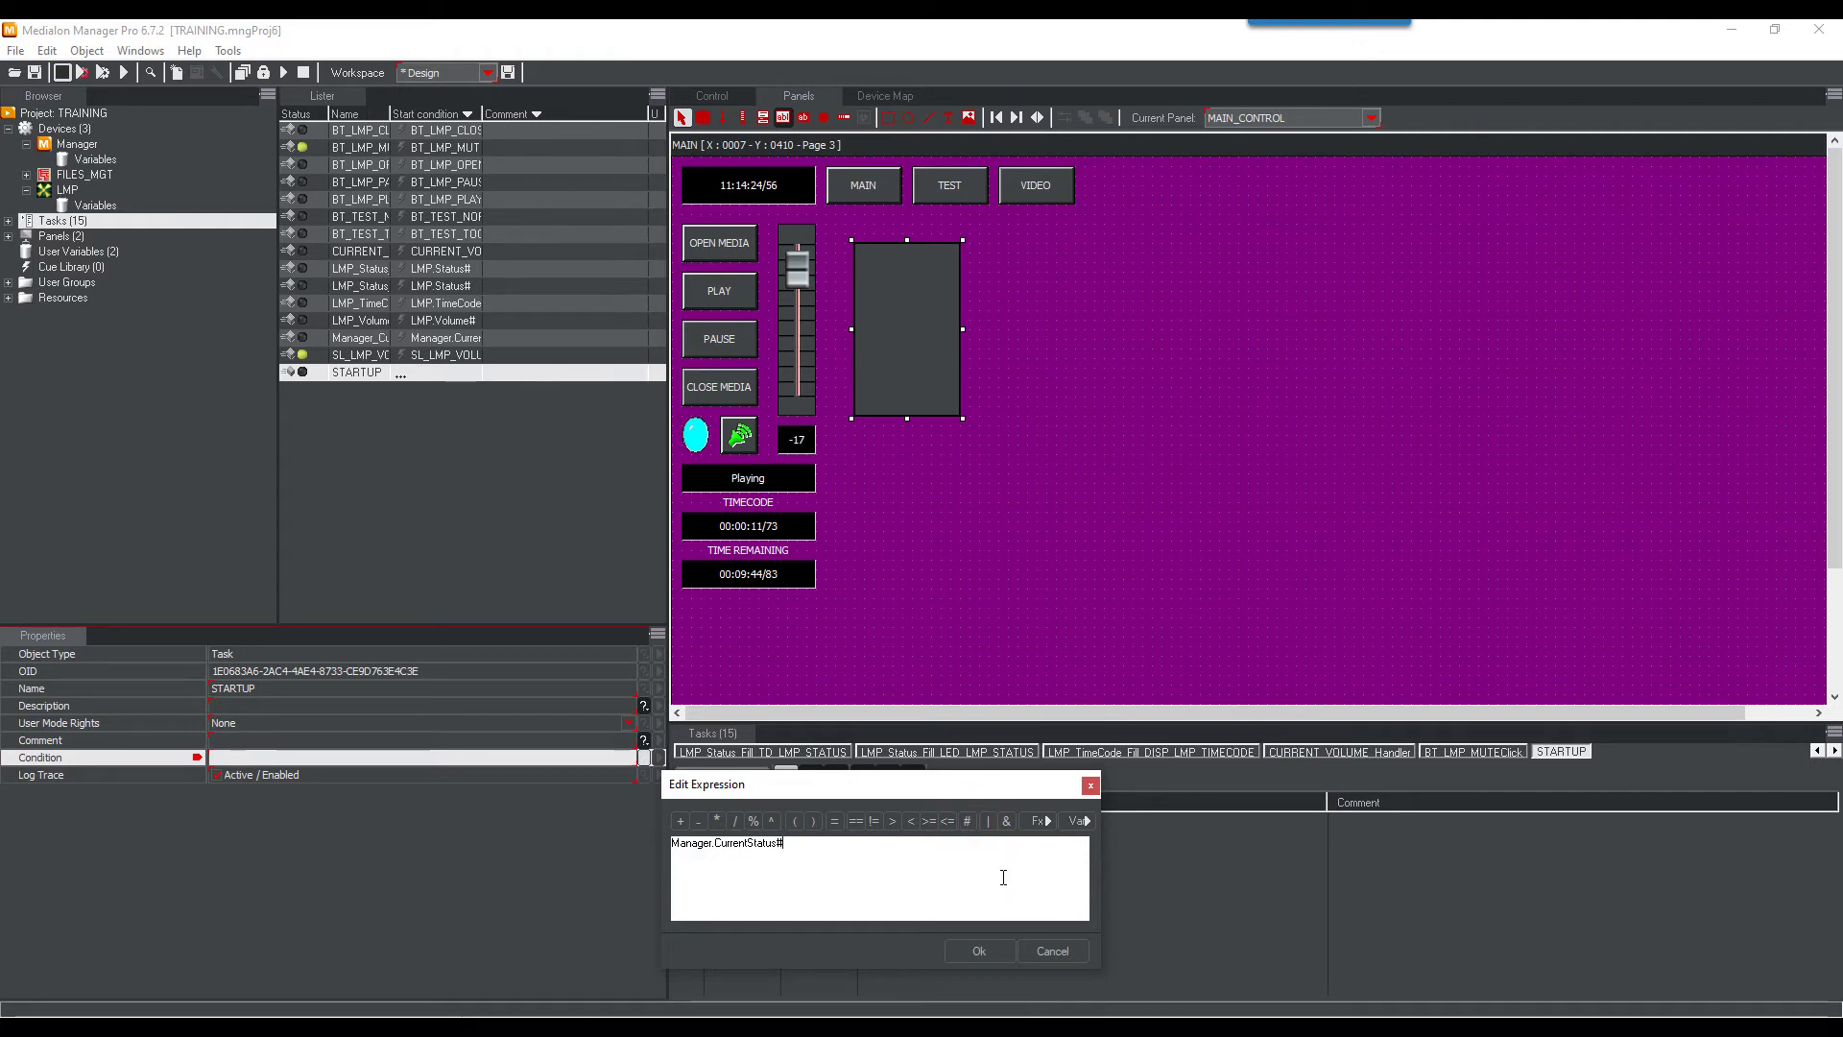
left_click(981, 952)
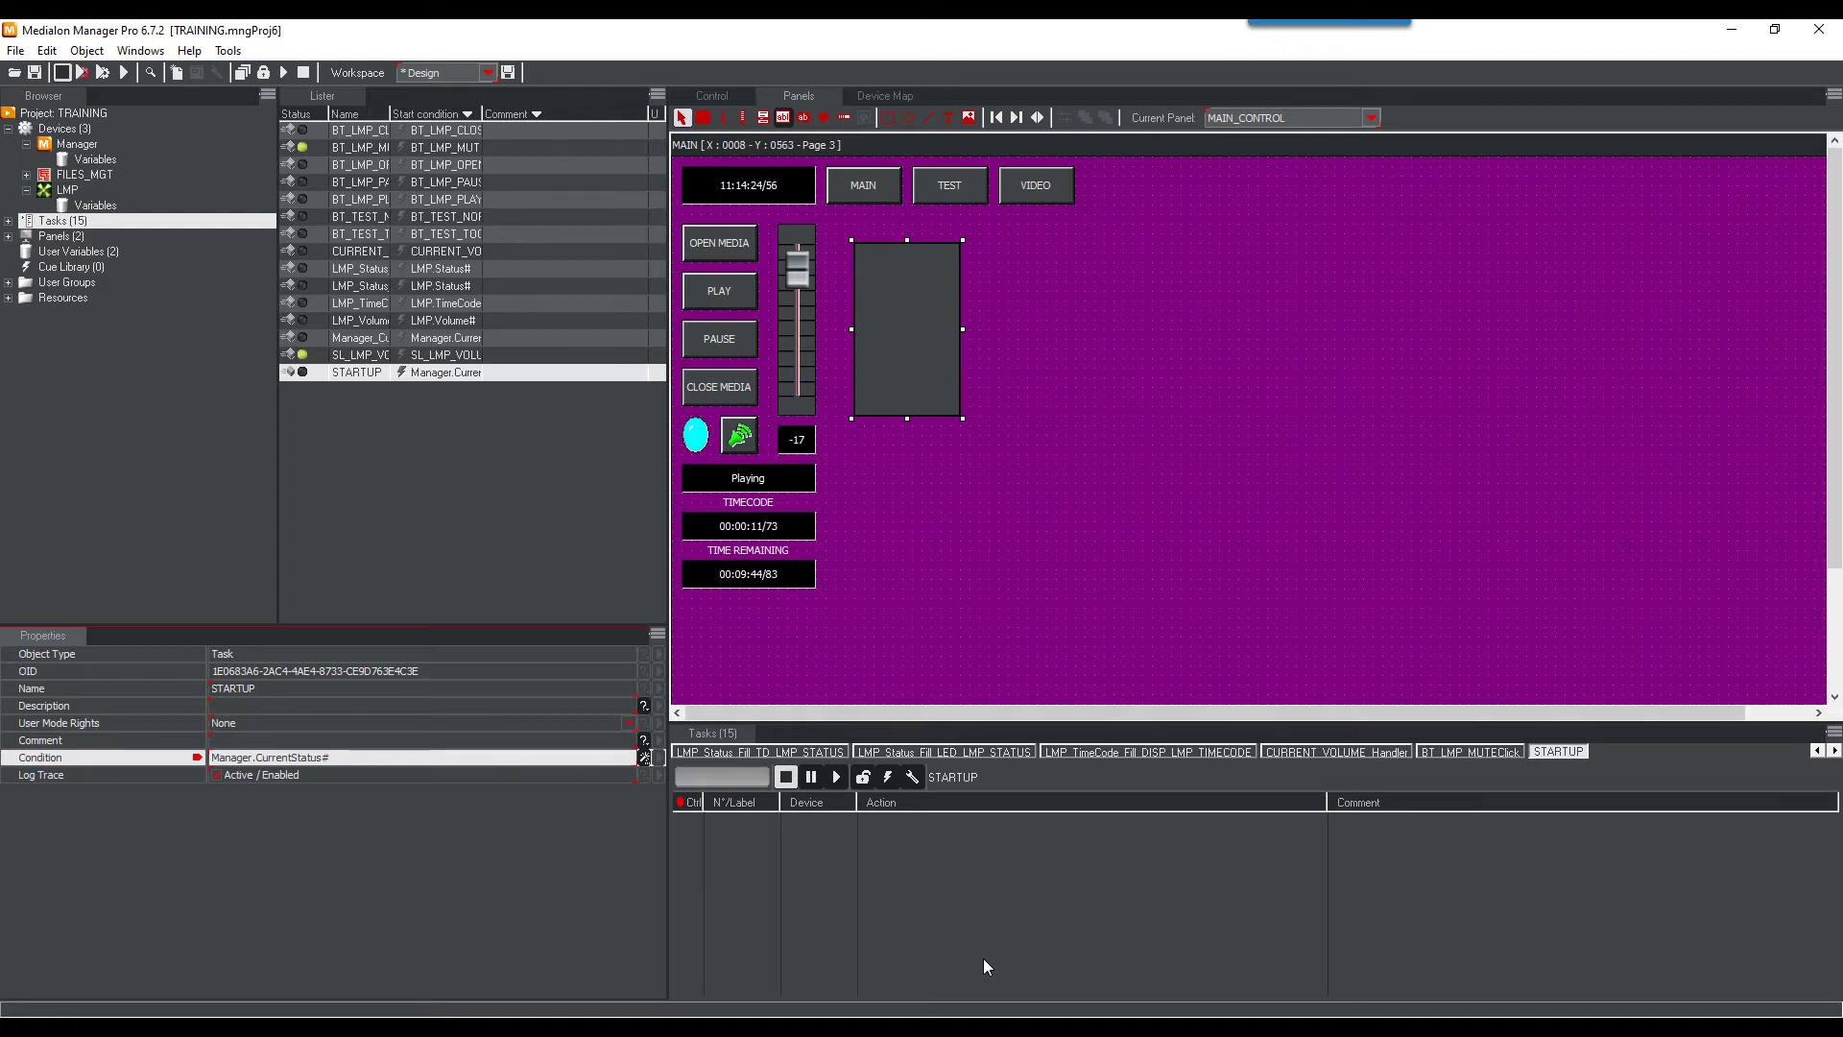
Add a cue to the STARTUP task that assigns a value to the USER_DATA_FOLDER user variable
left_click(106, 252)
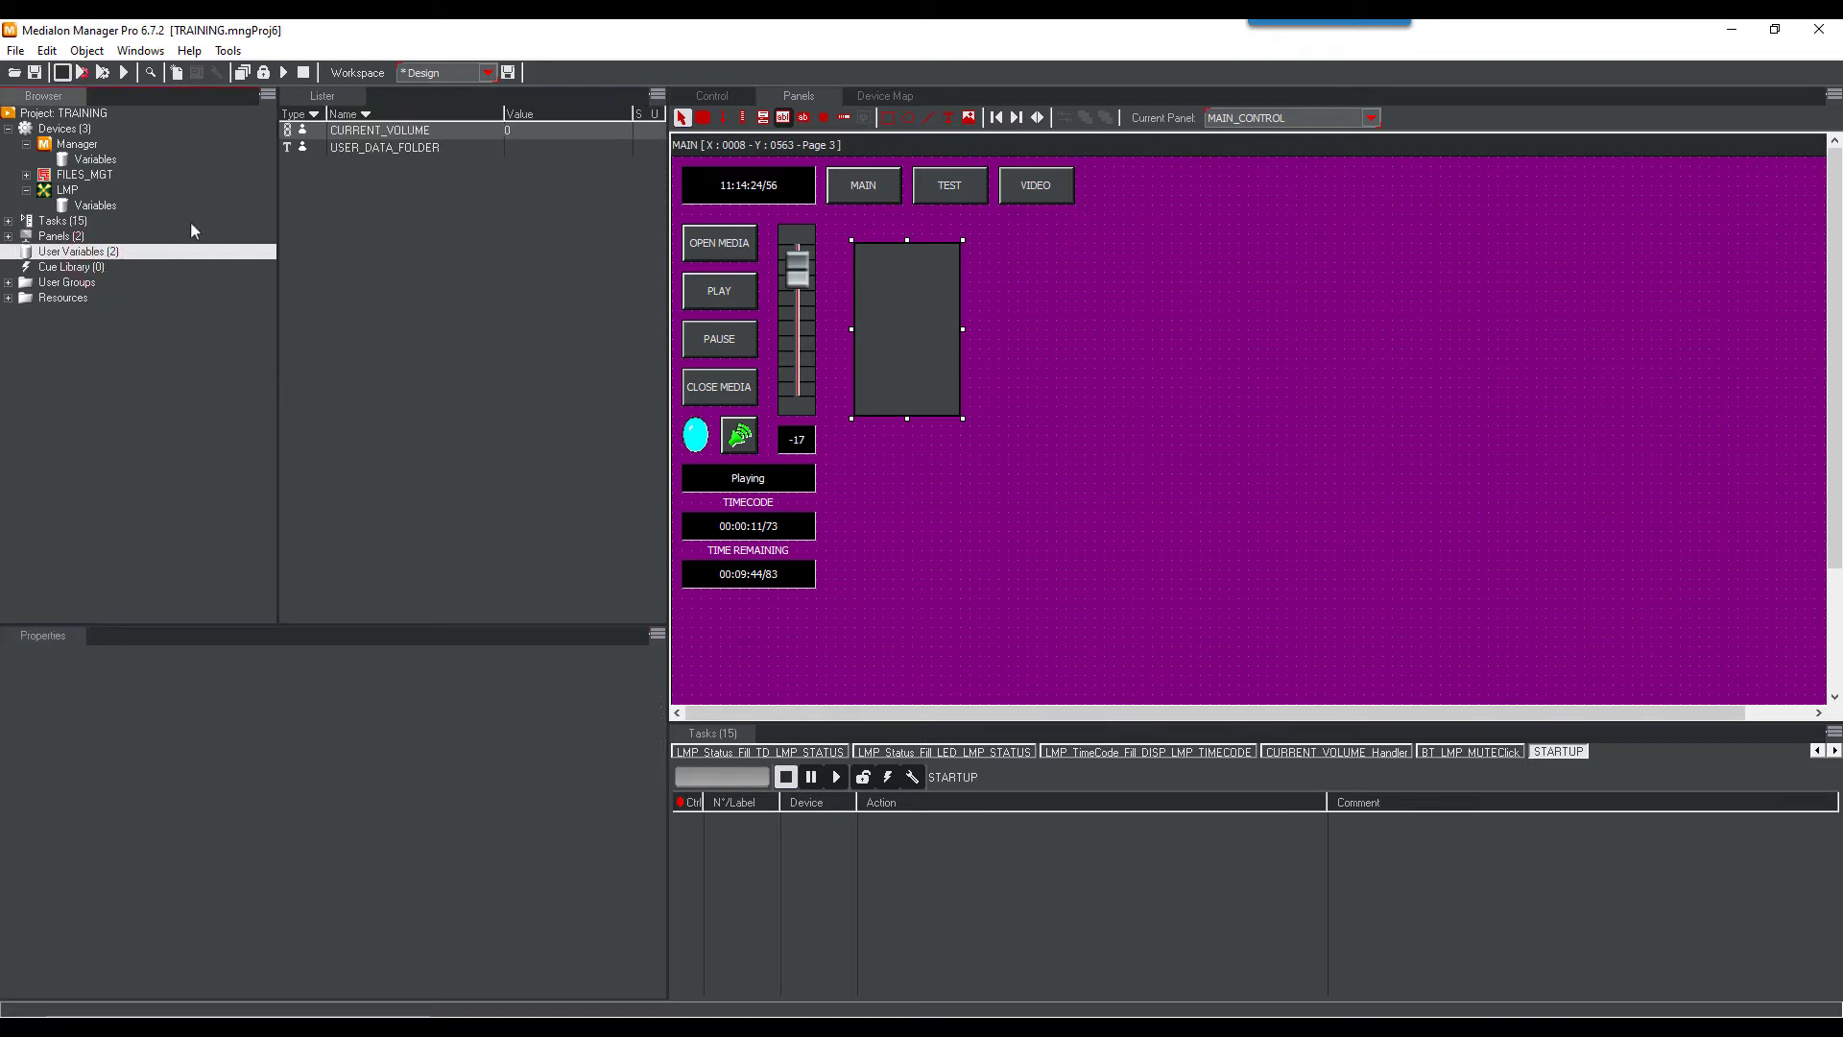
left_click(383, 150)
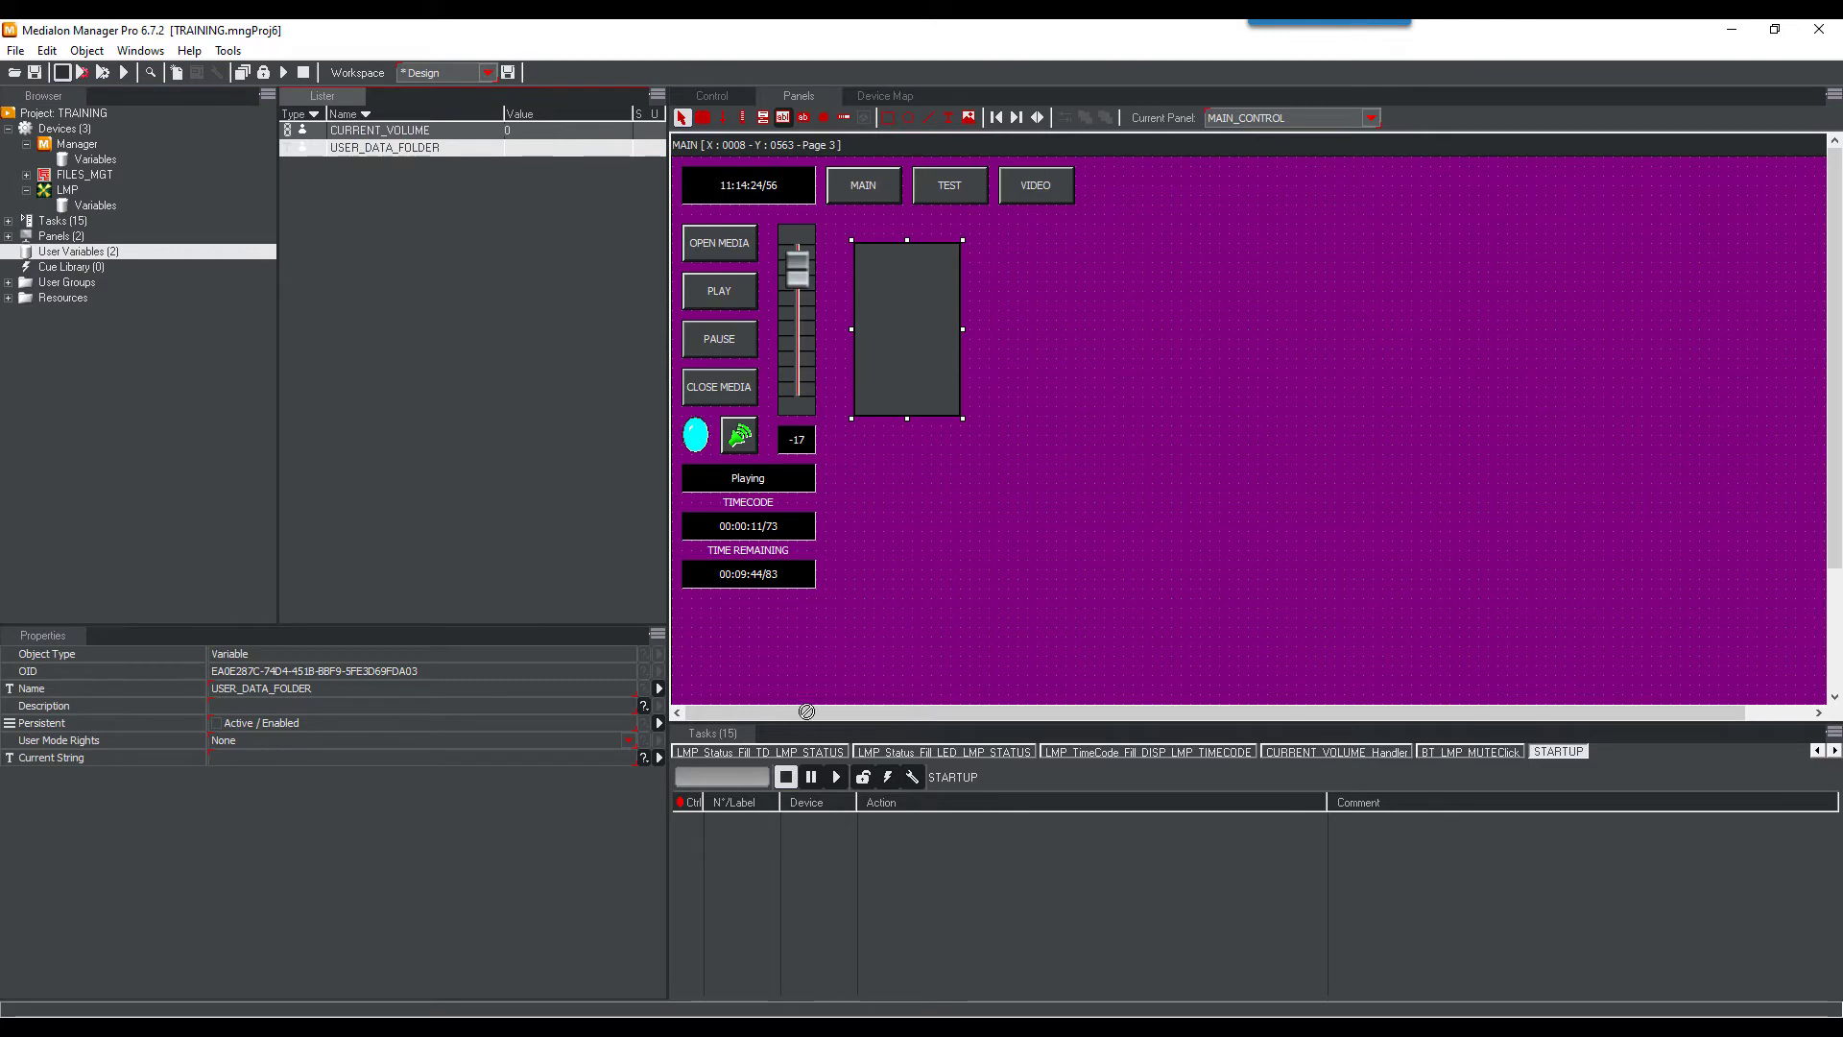
left_click_drag(981, 905, 981, 905)
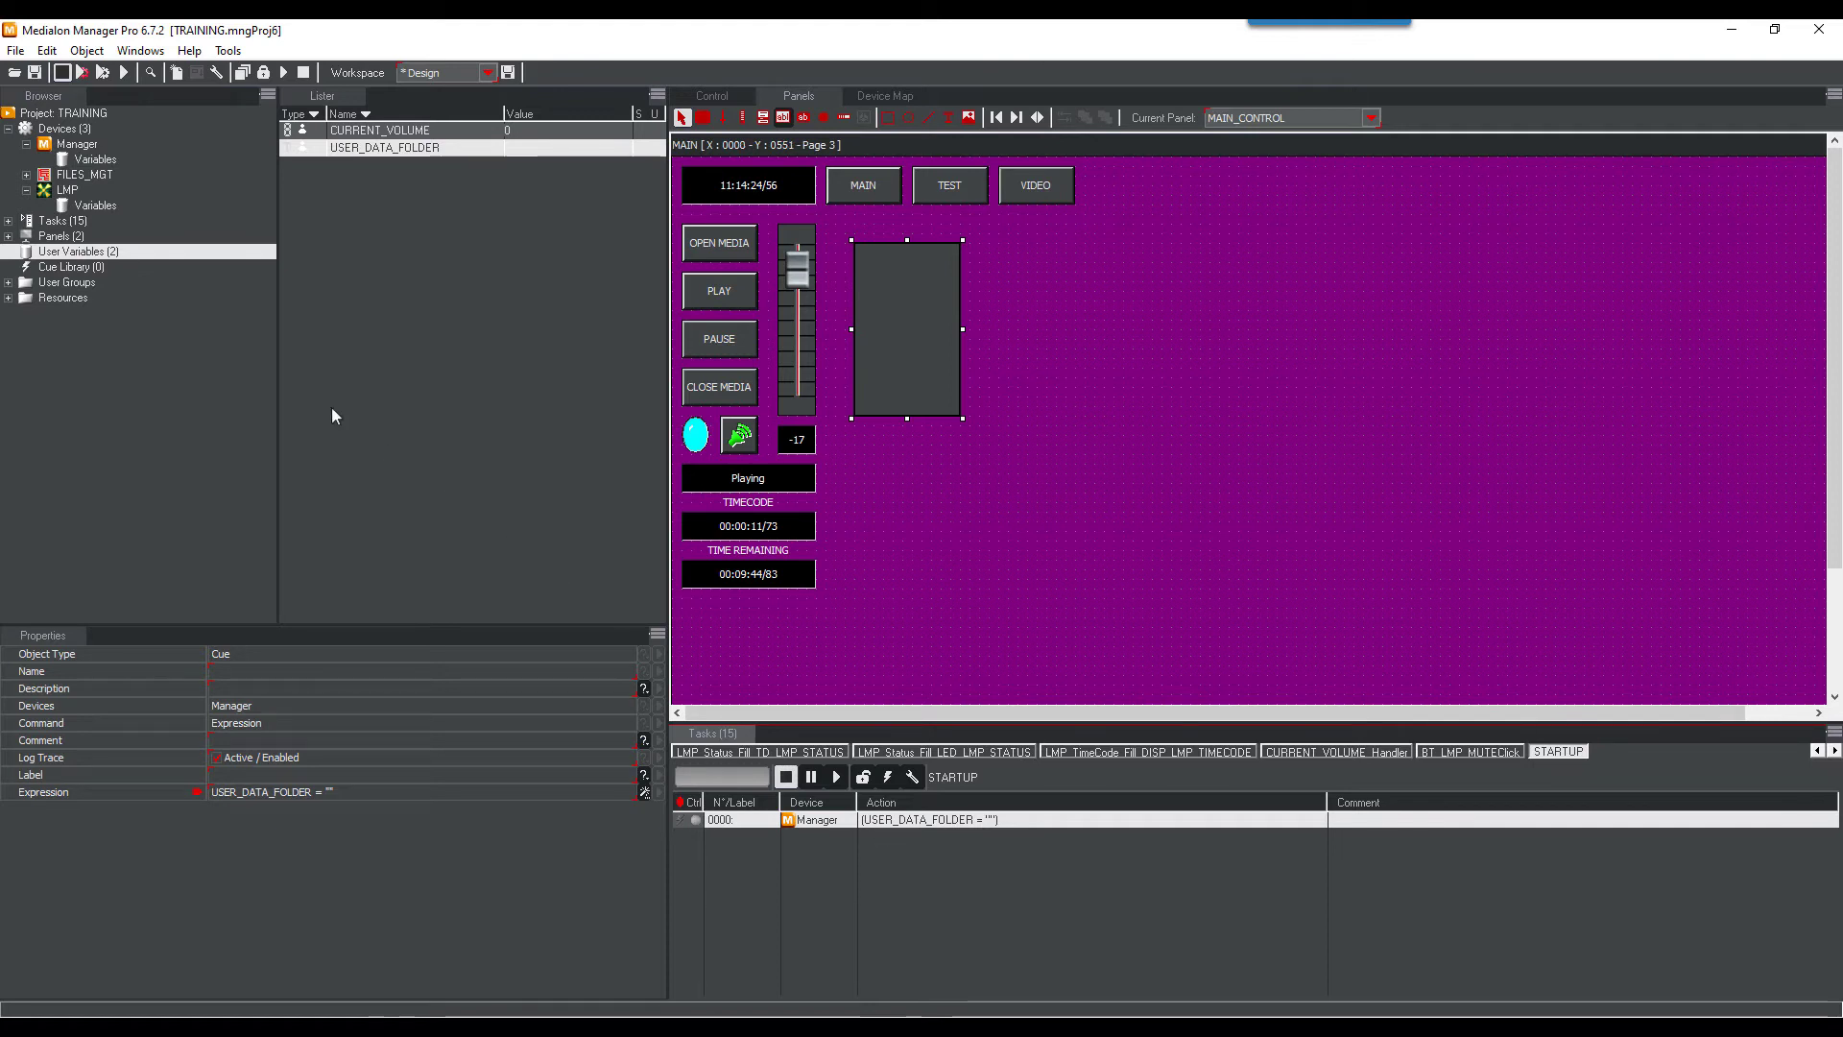
Examine the FILES_MGT ProjectsDirectory variable and the Manager CurrentProjectTitle variable
left_click(26, 175)
left_click(90, 190)
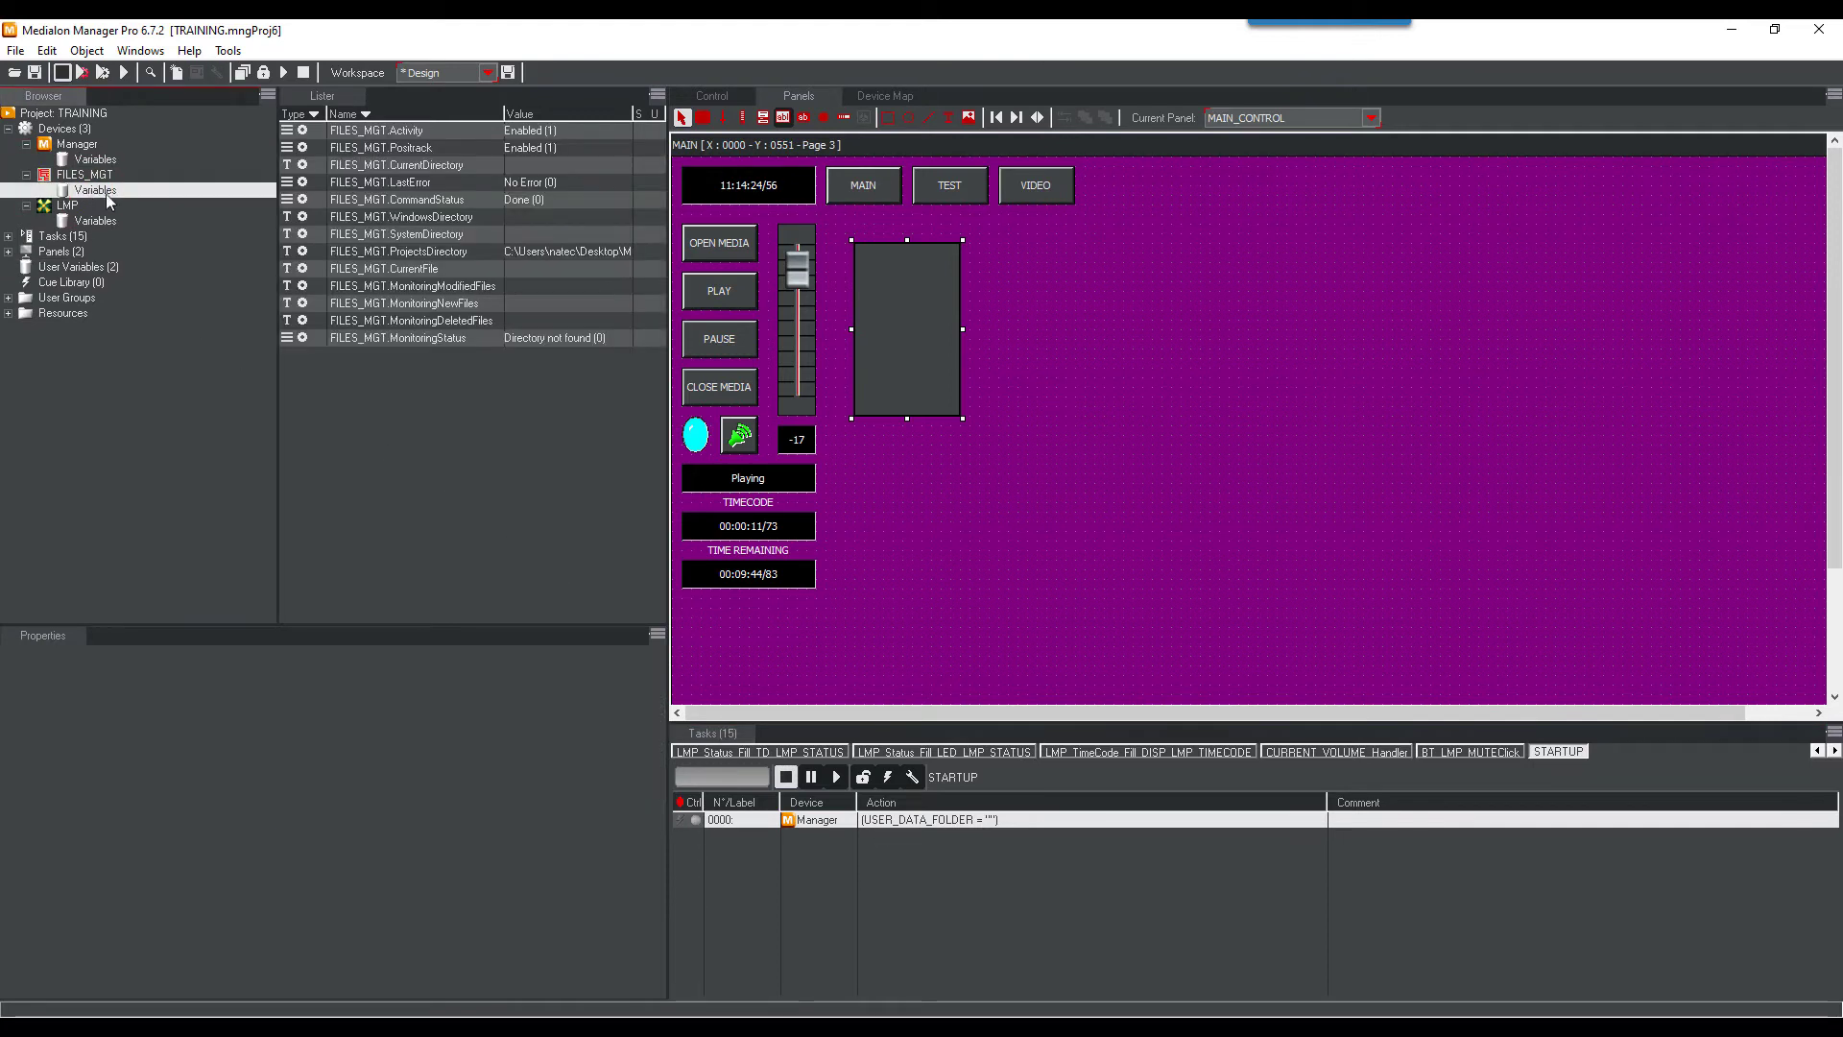
left_click(370, 252)
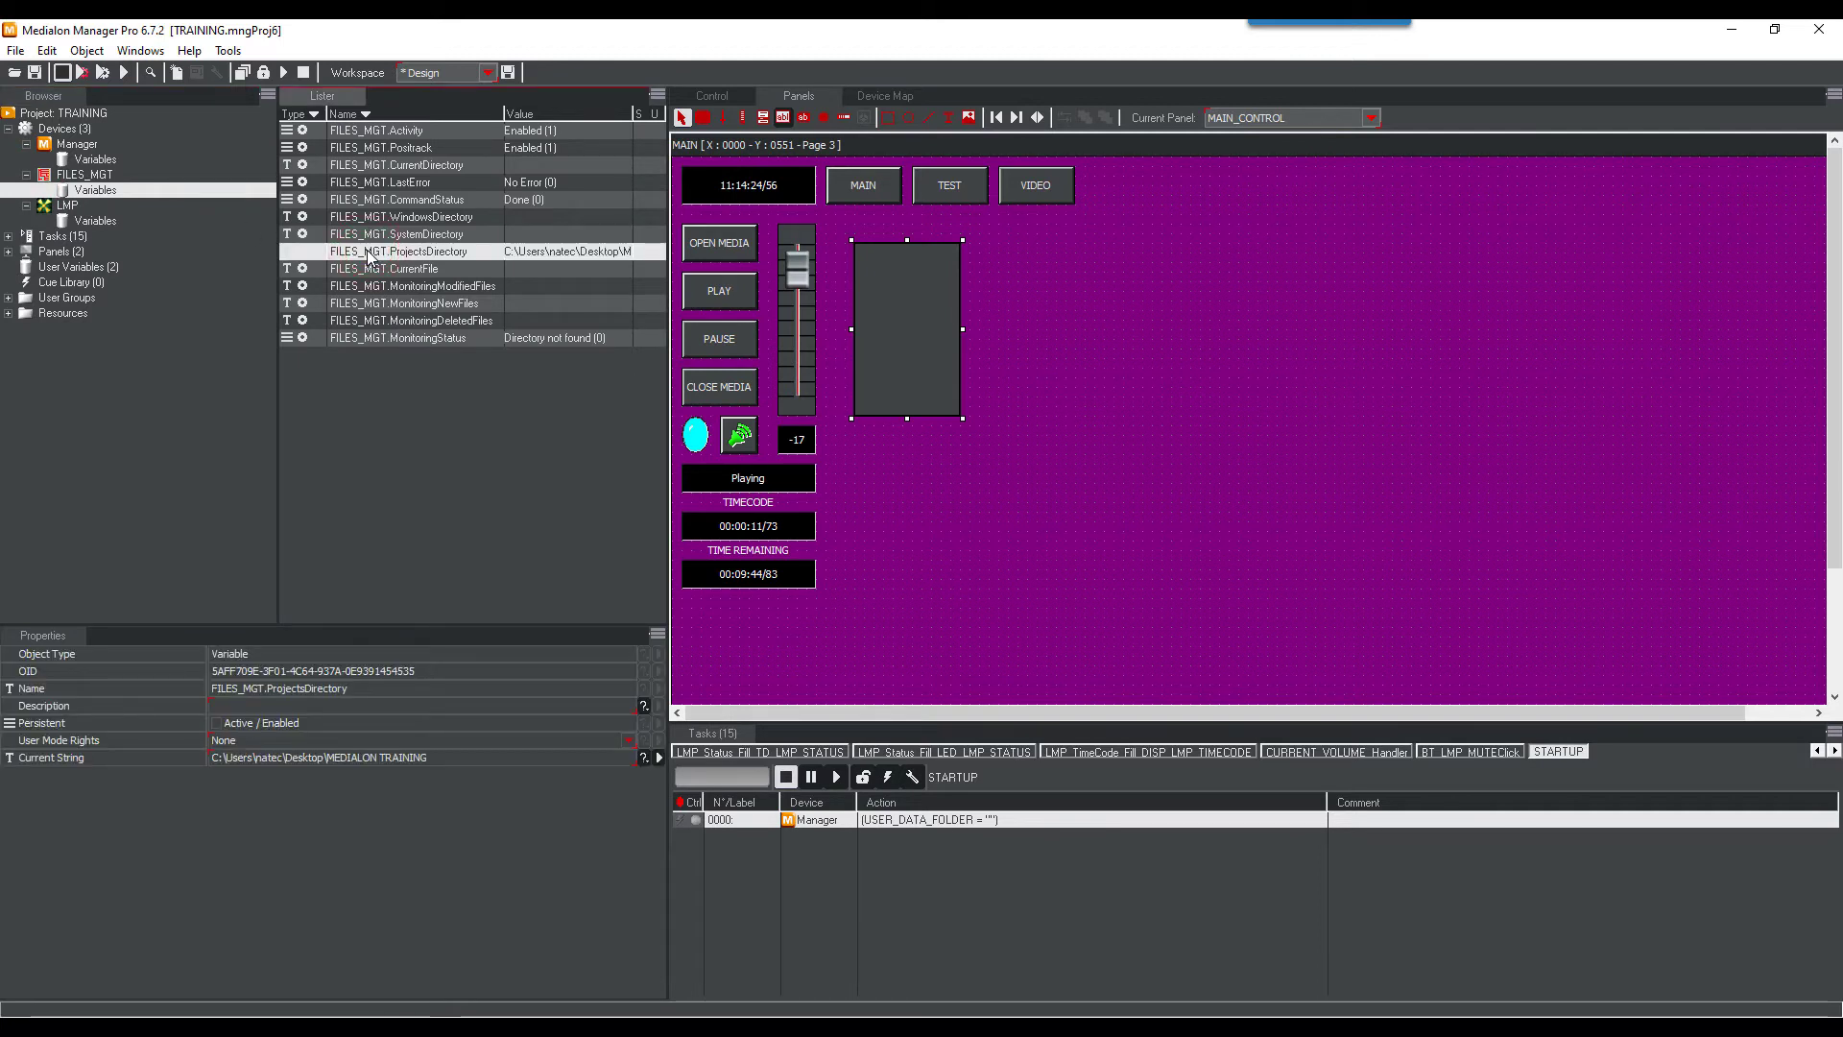
left_click_drag(502, 113, 458, 114)
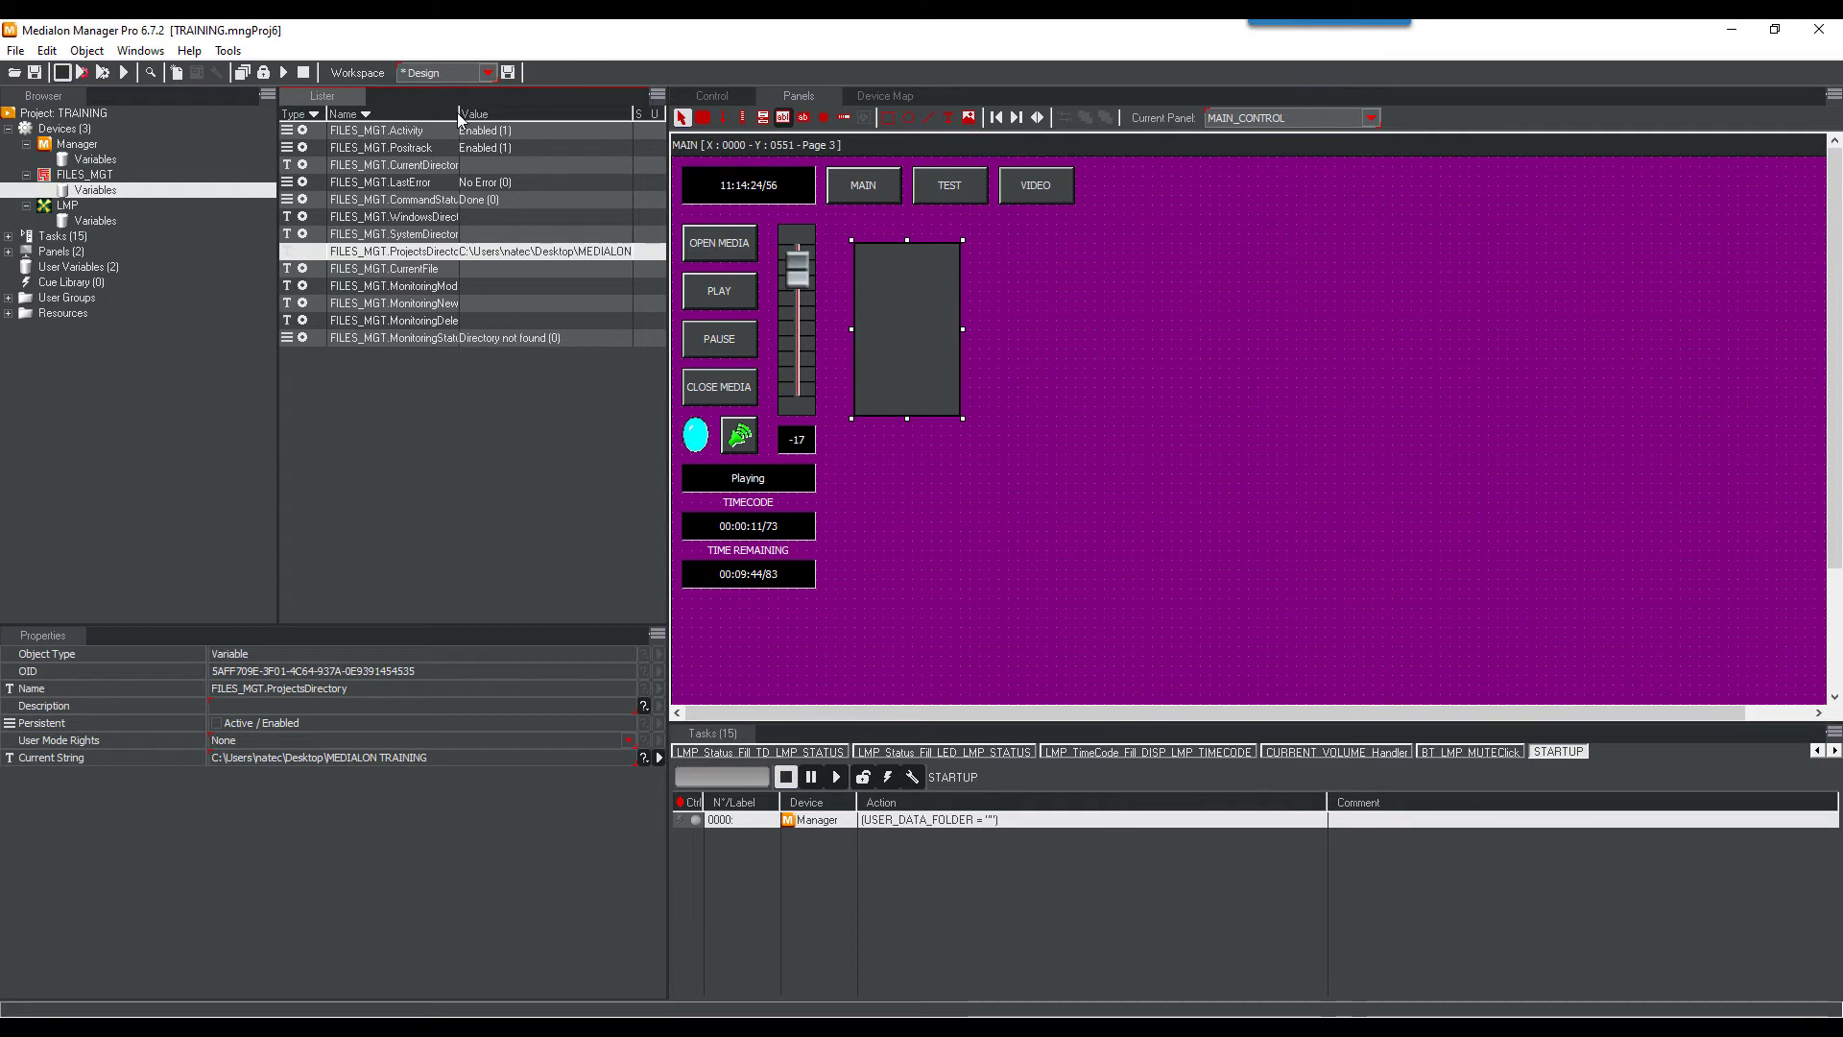
left_click(91, 160)
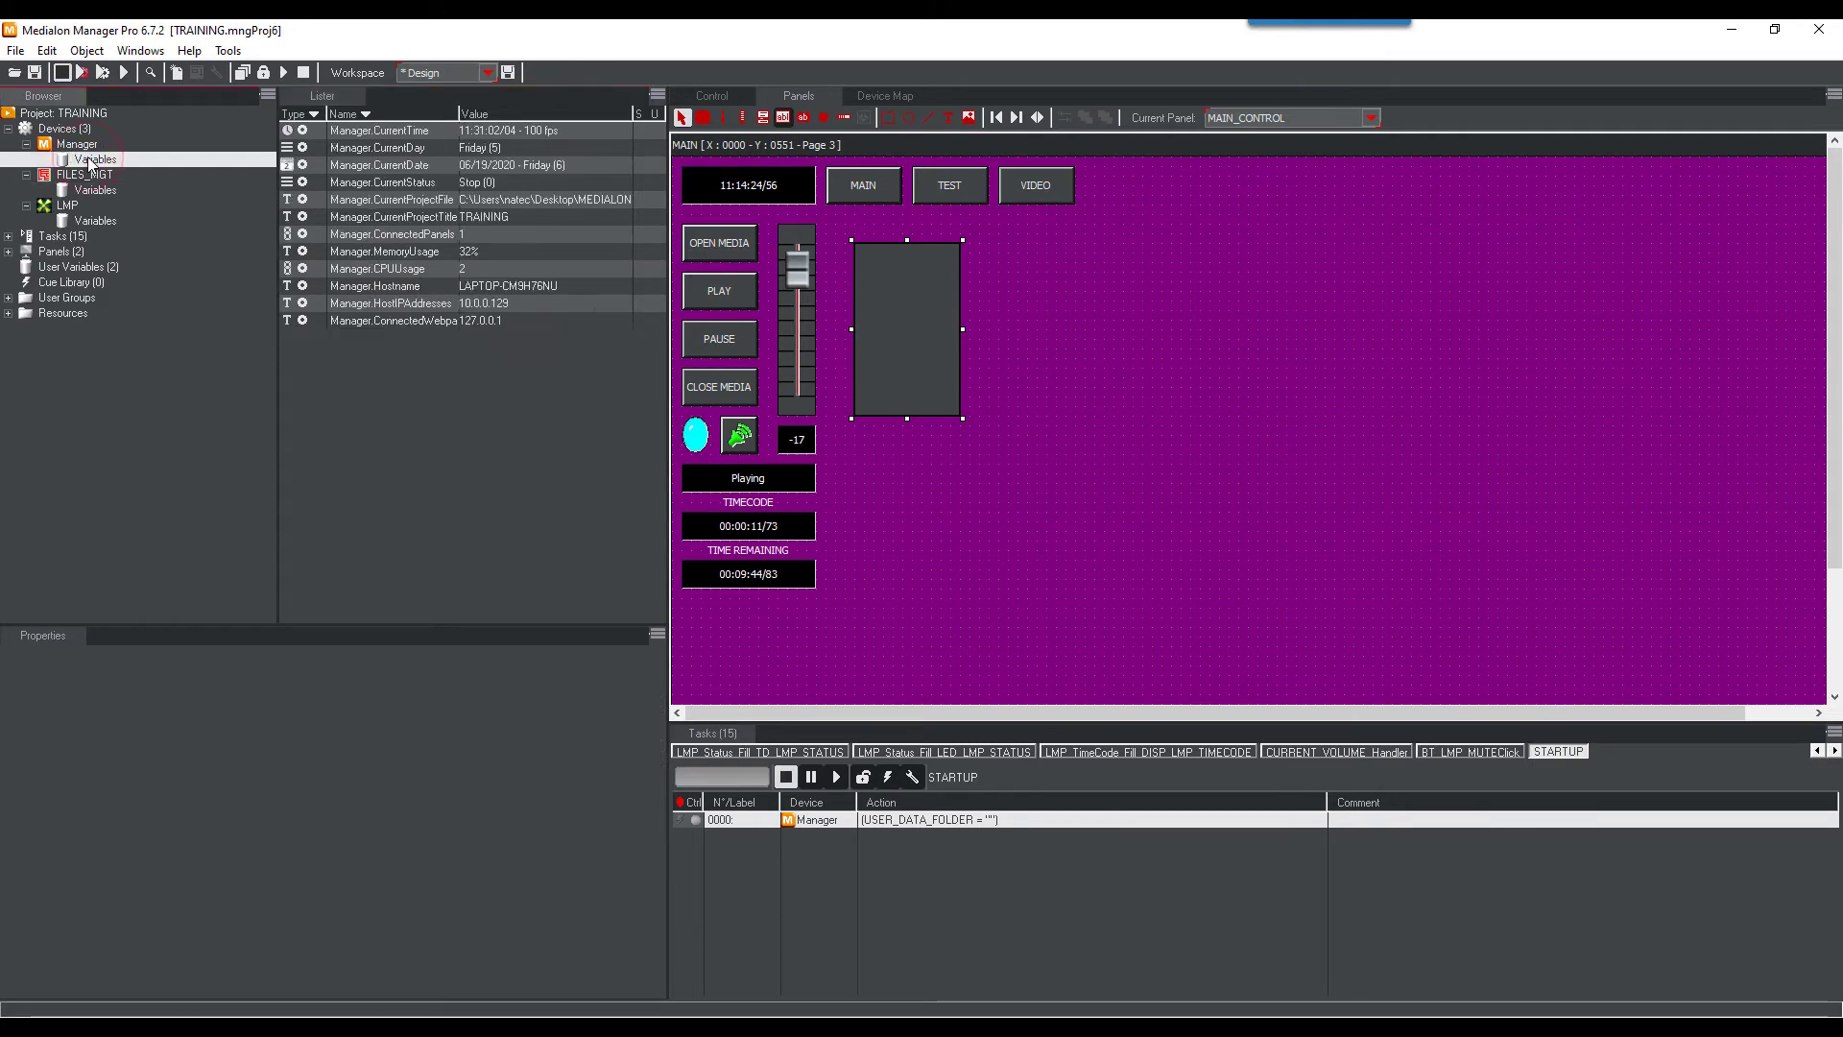
left_click(361, 218)
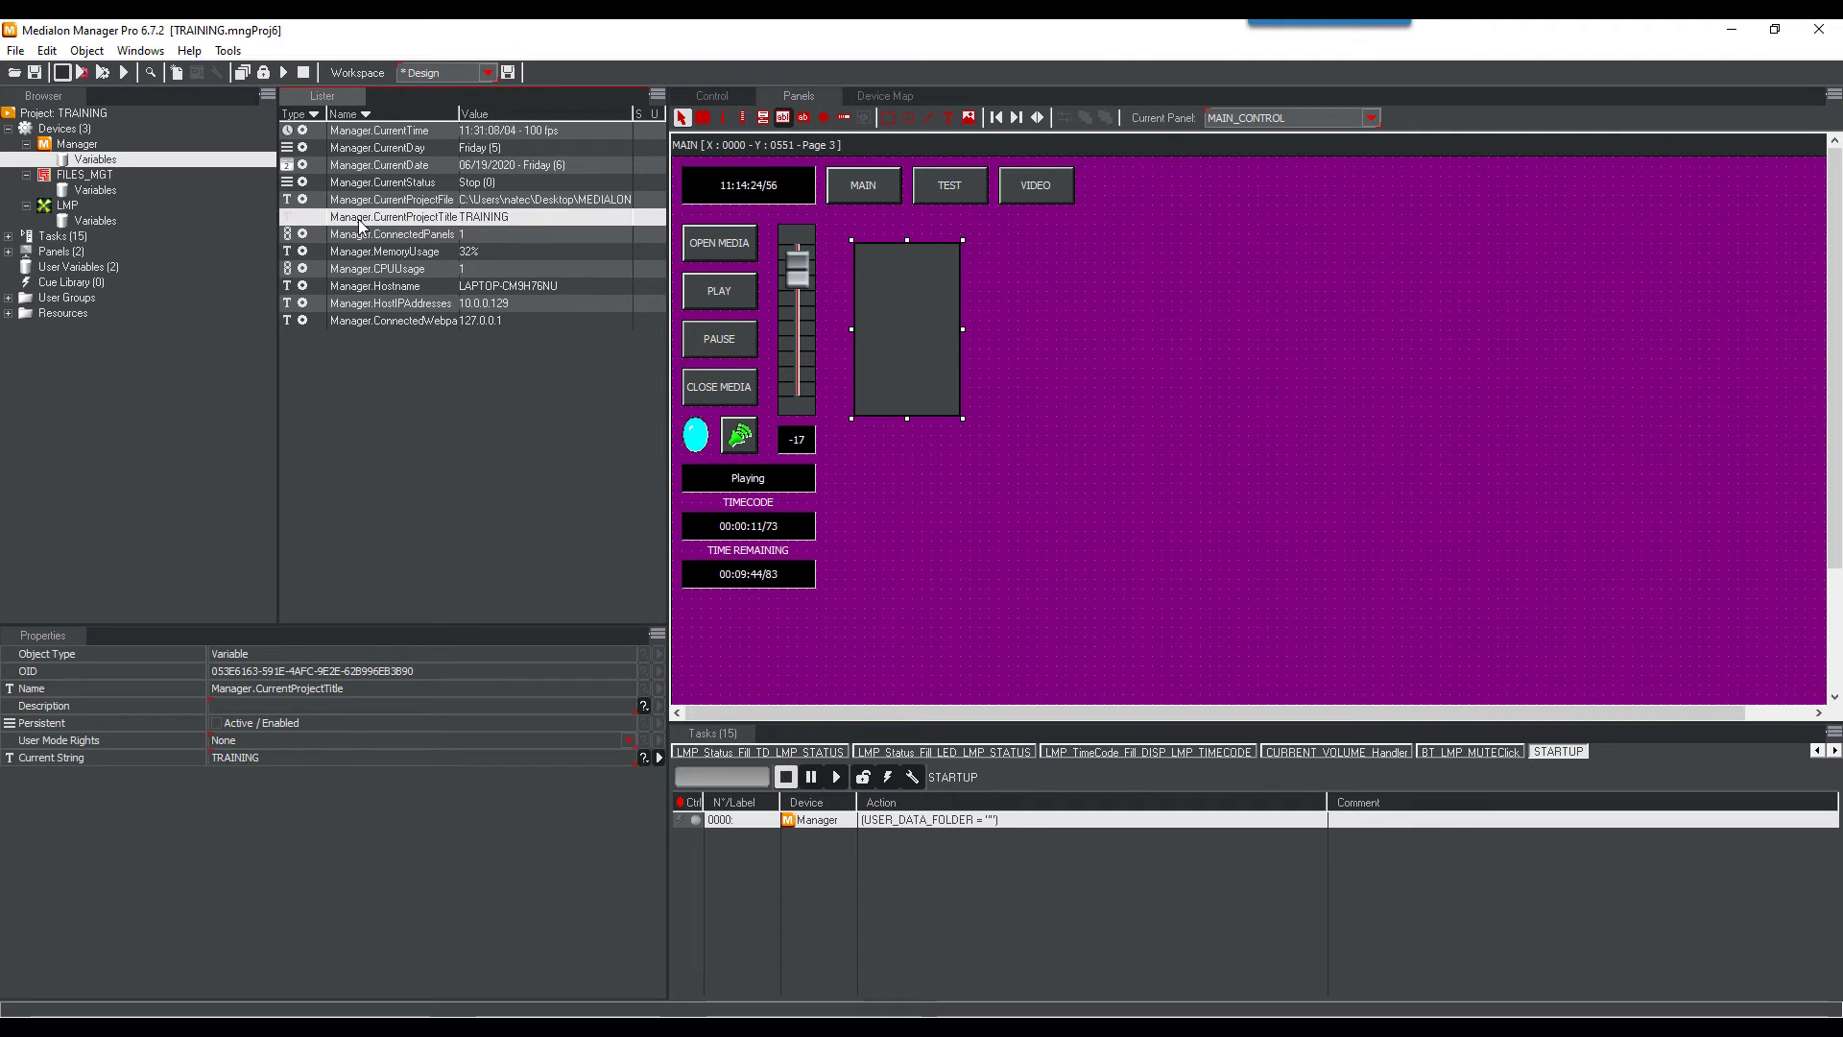
Replace the empty string in the STARTUP cue's USER_DATA_FOLDER expression with the variable FILES_MGT.ProjectsDirectory
double_click(939, 822)
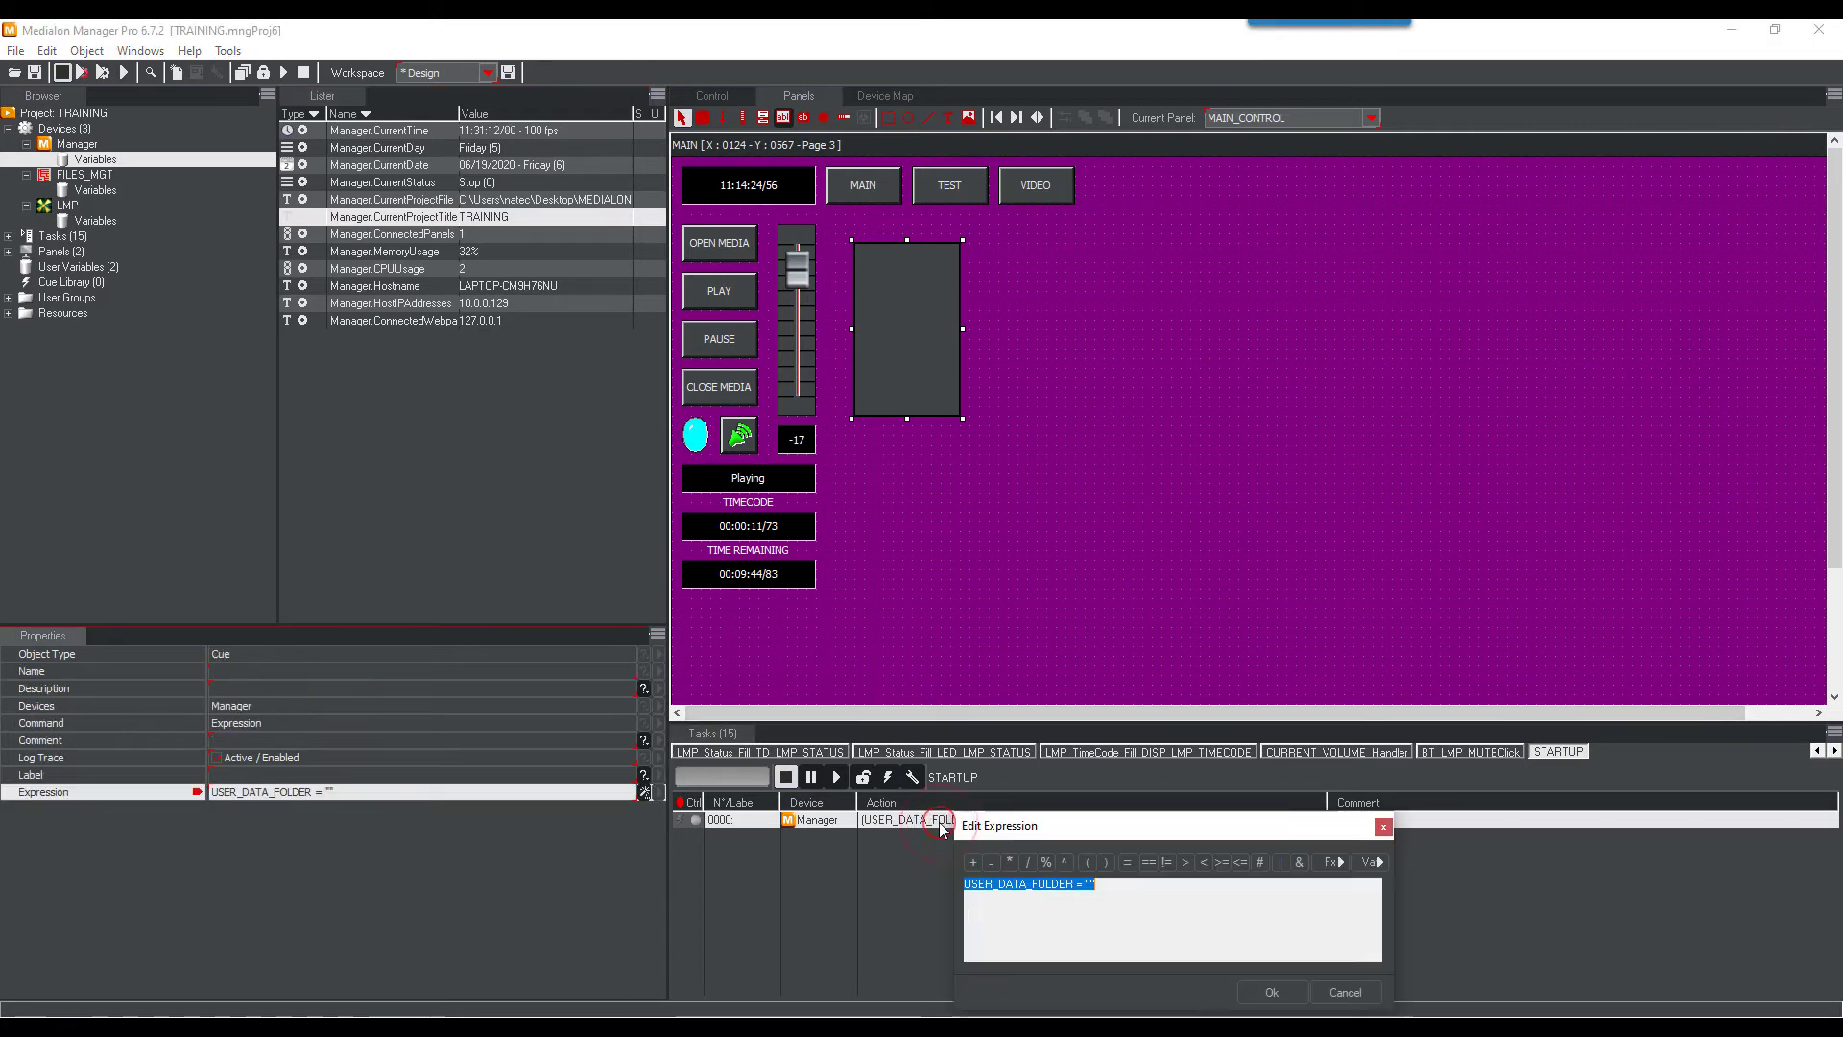
left_click_drag(1061, 834, 965, 499)
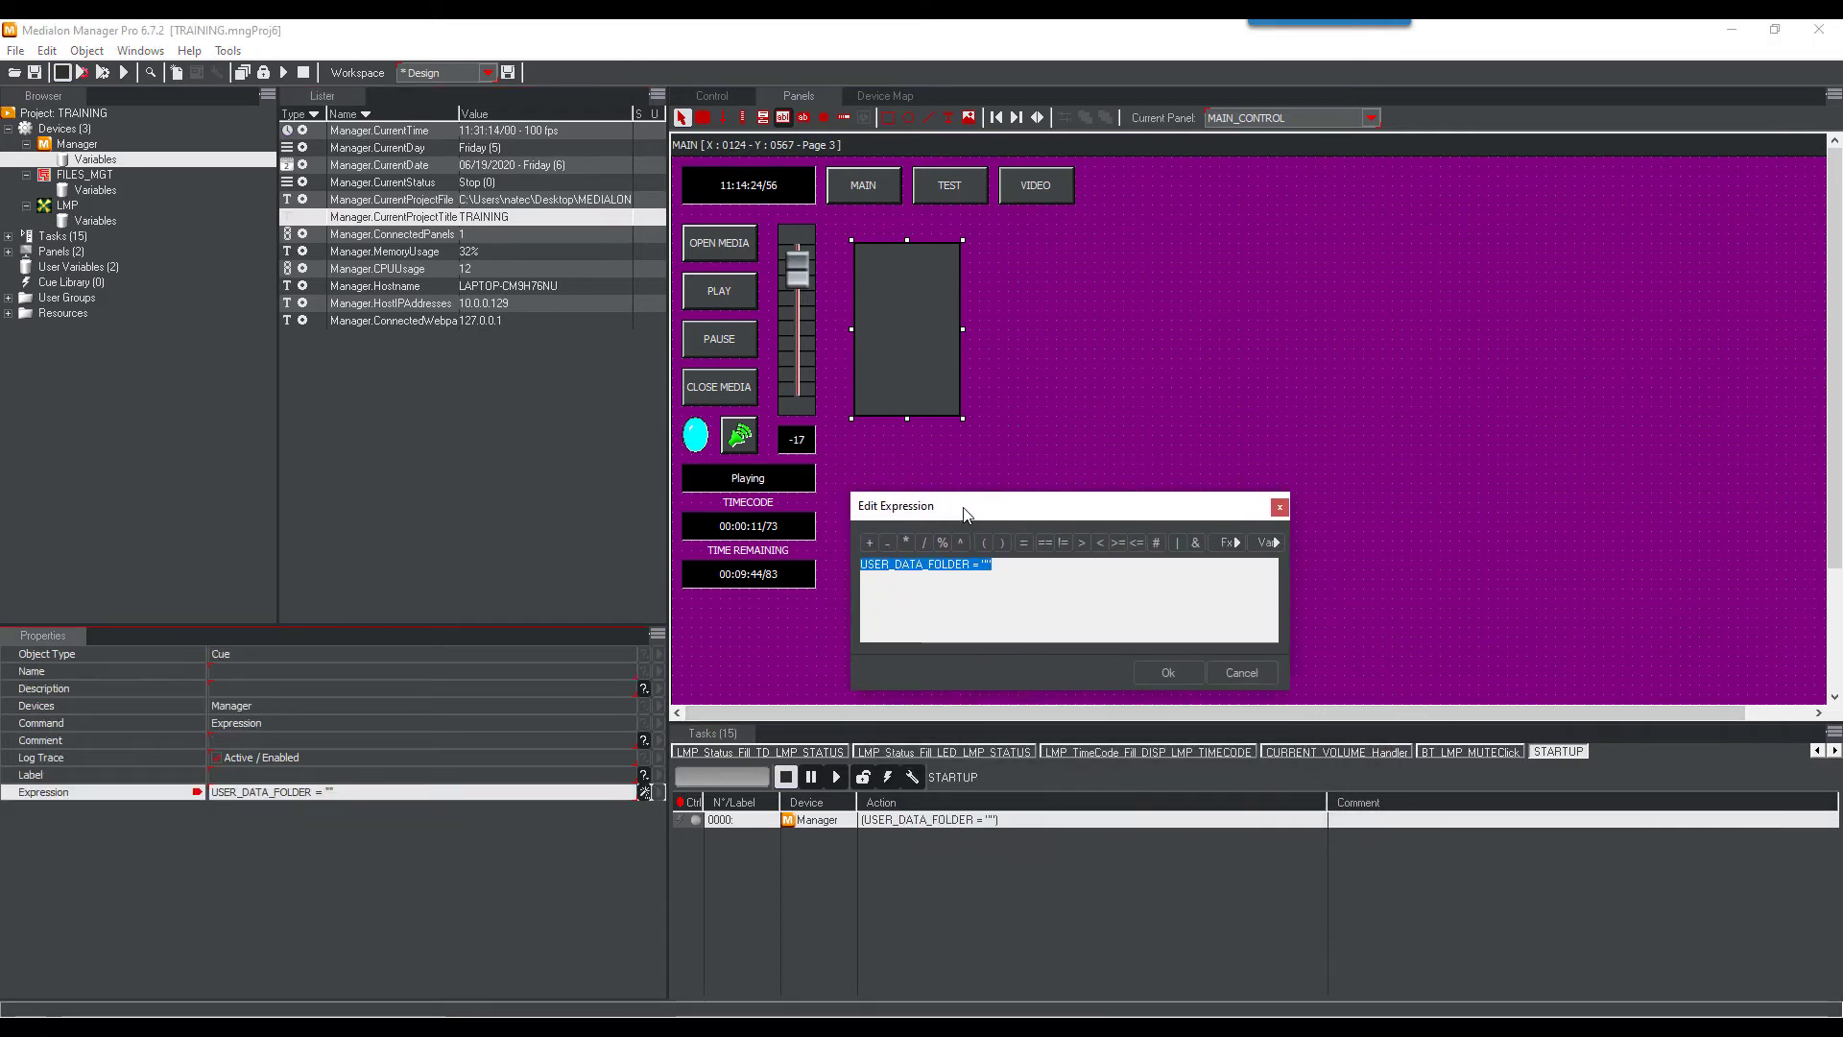
left_click(1042, 568)
key("BackSpace")
key("BackSpace")
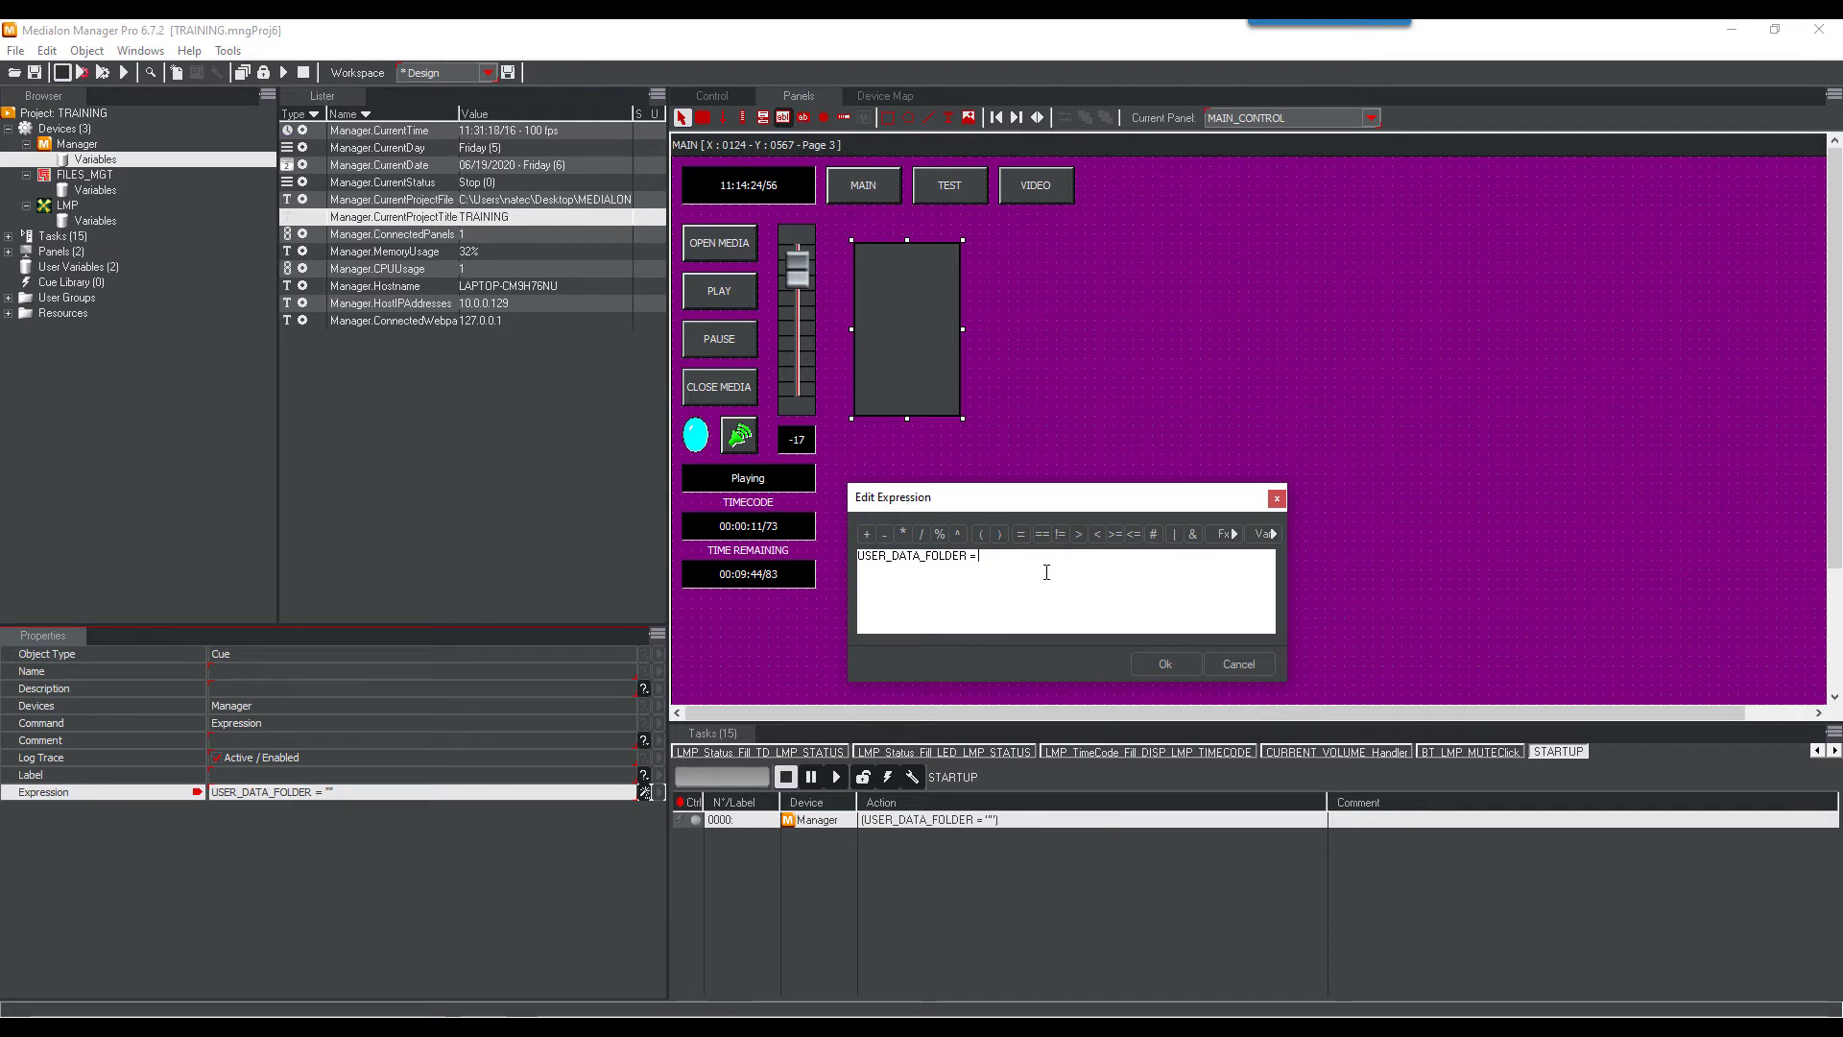
left_click(1264, 534)
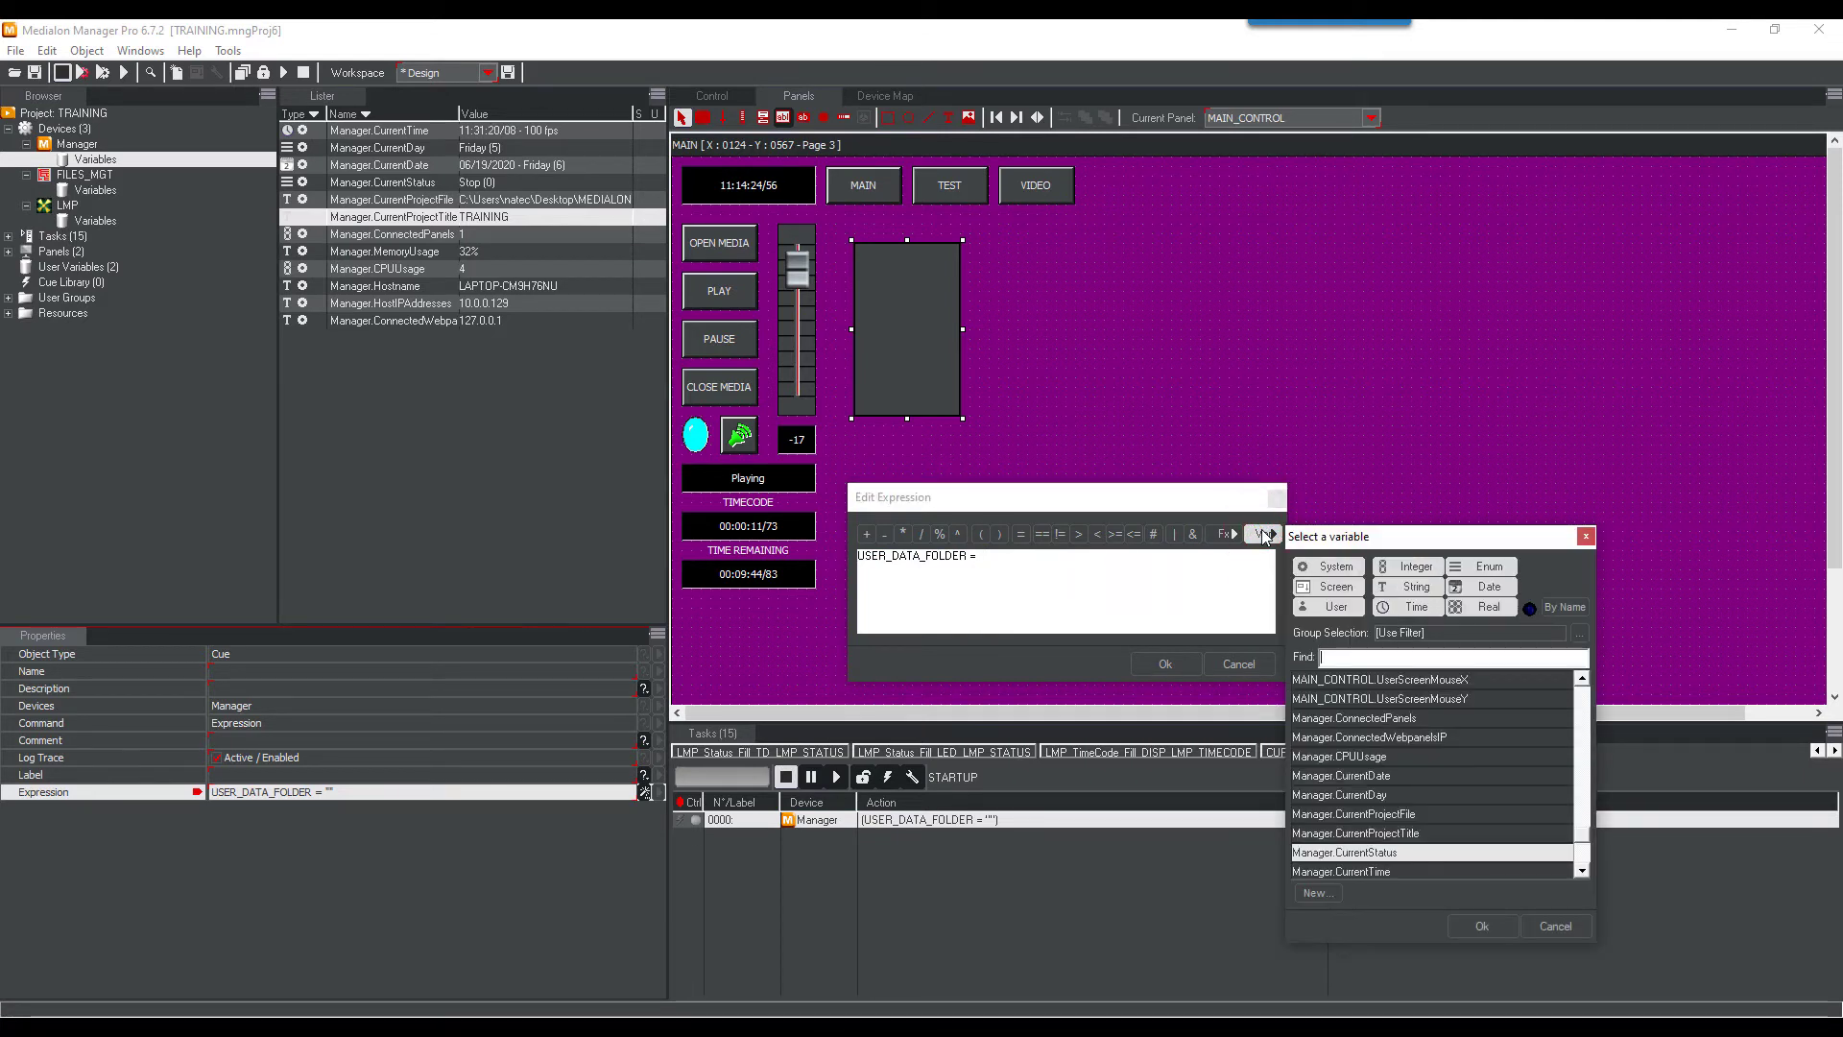
type("F")
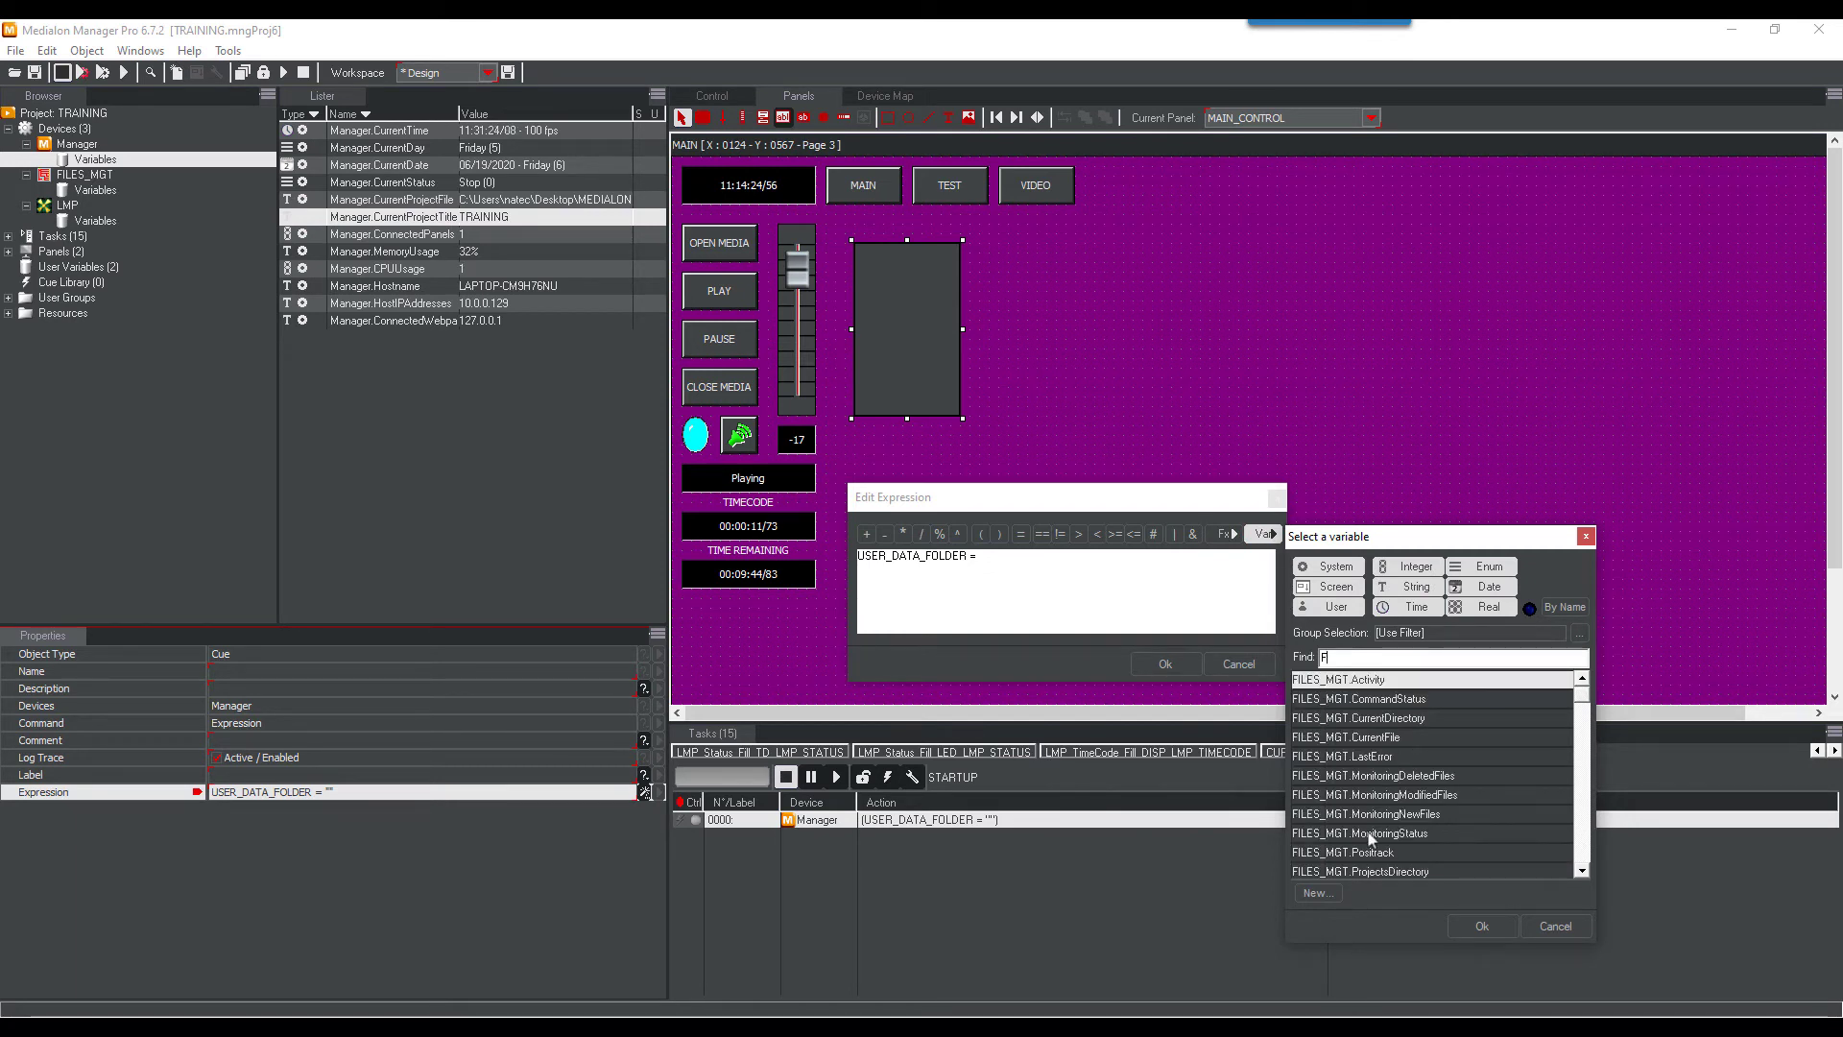
left_click(1412, 870)
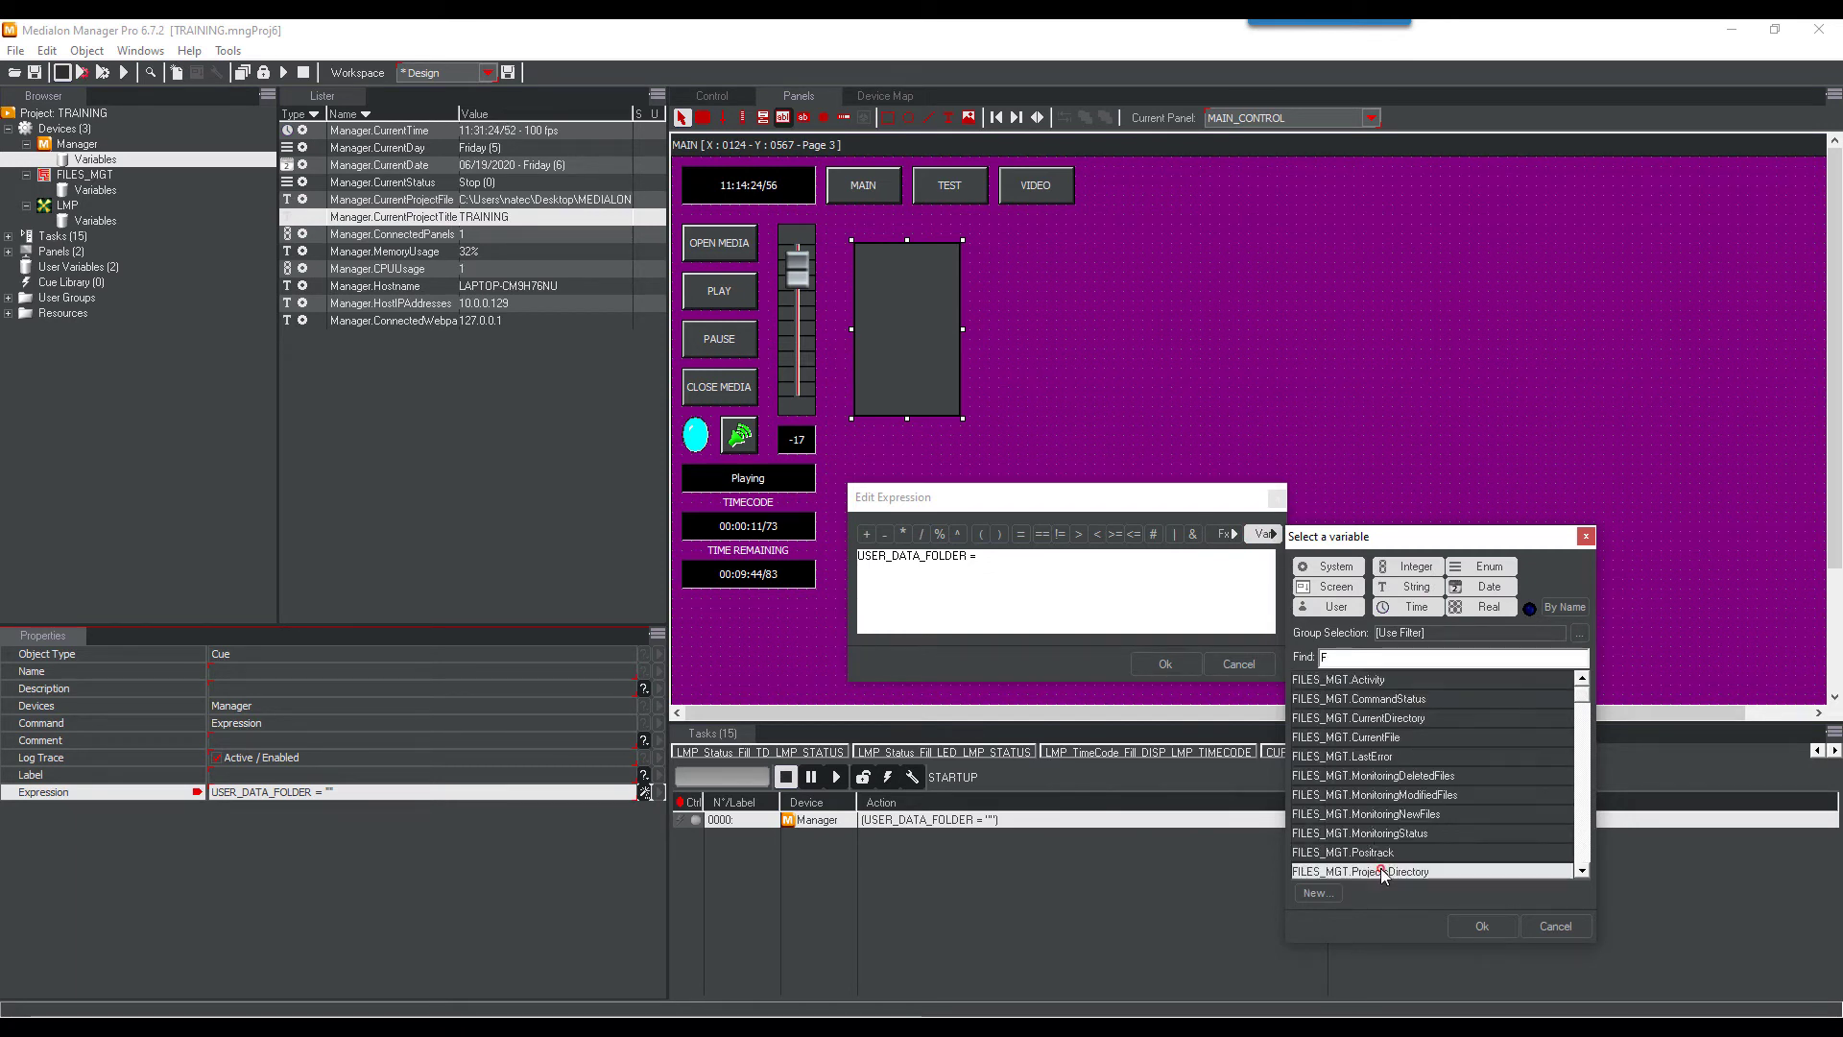
left_click(1476, 927)
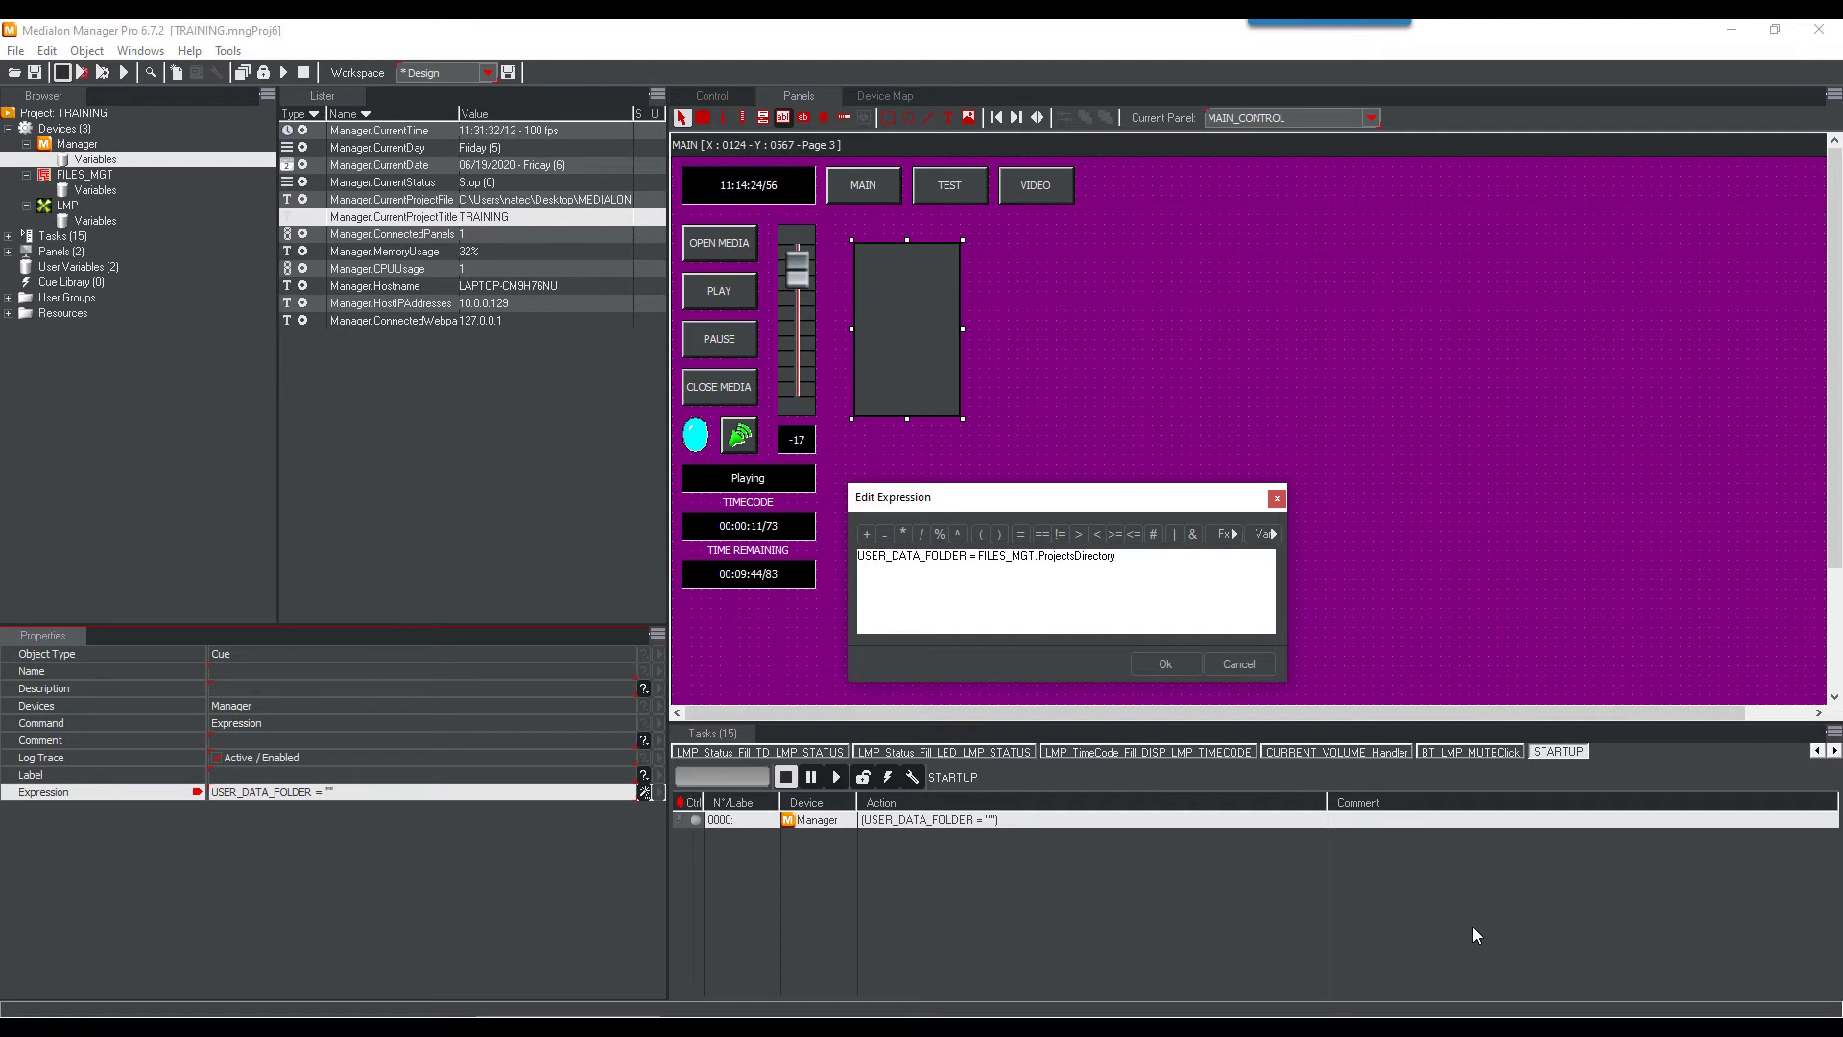
Extend the USER_DATA_FOLDER expression with + "\" + Manager.CurrentProjectTitle + ".USERDATA" and apply it
type("+ \"\\\" +")
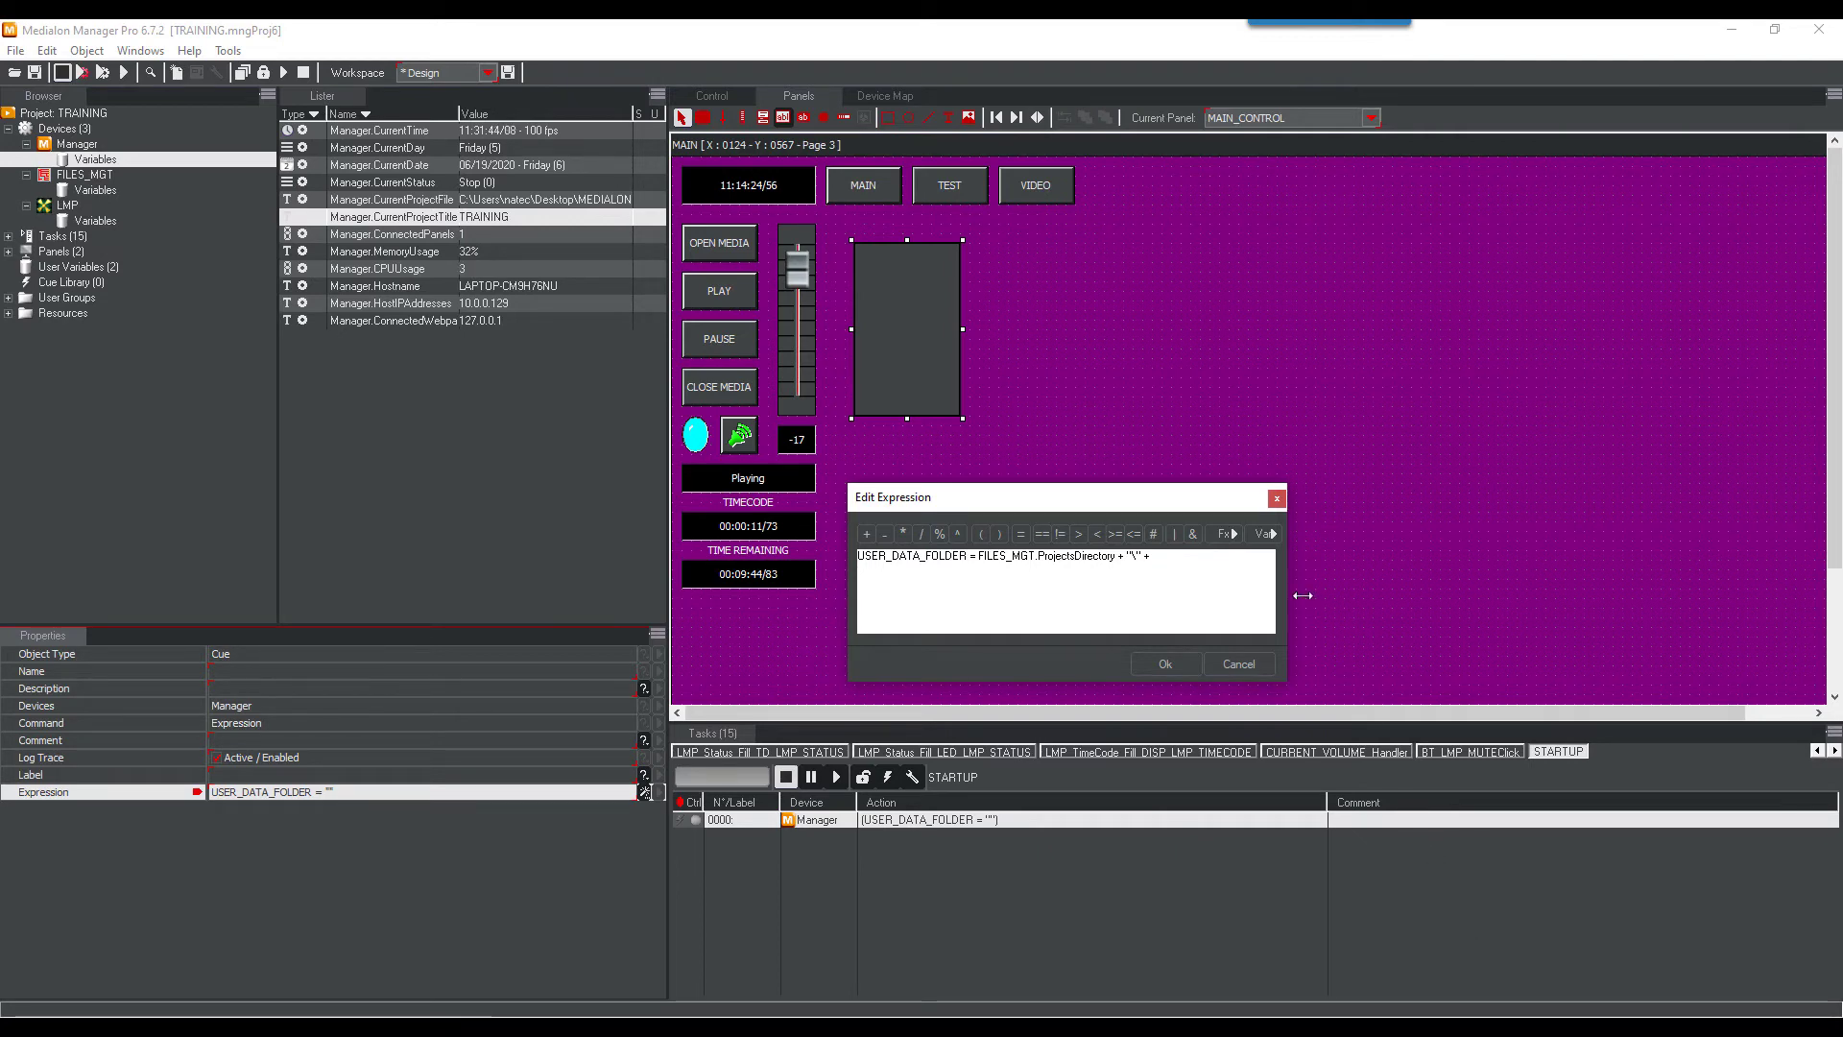
left_click(1269, 535)
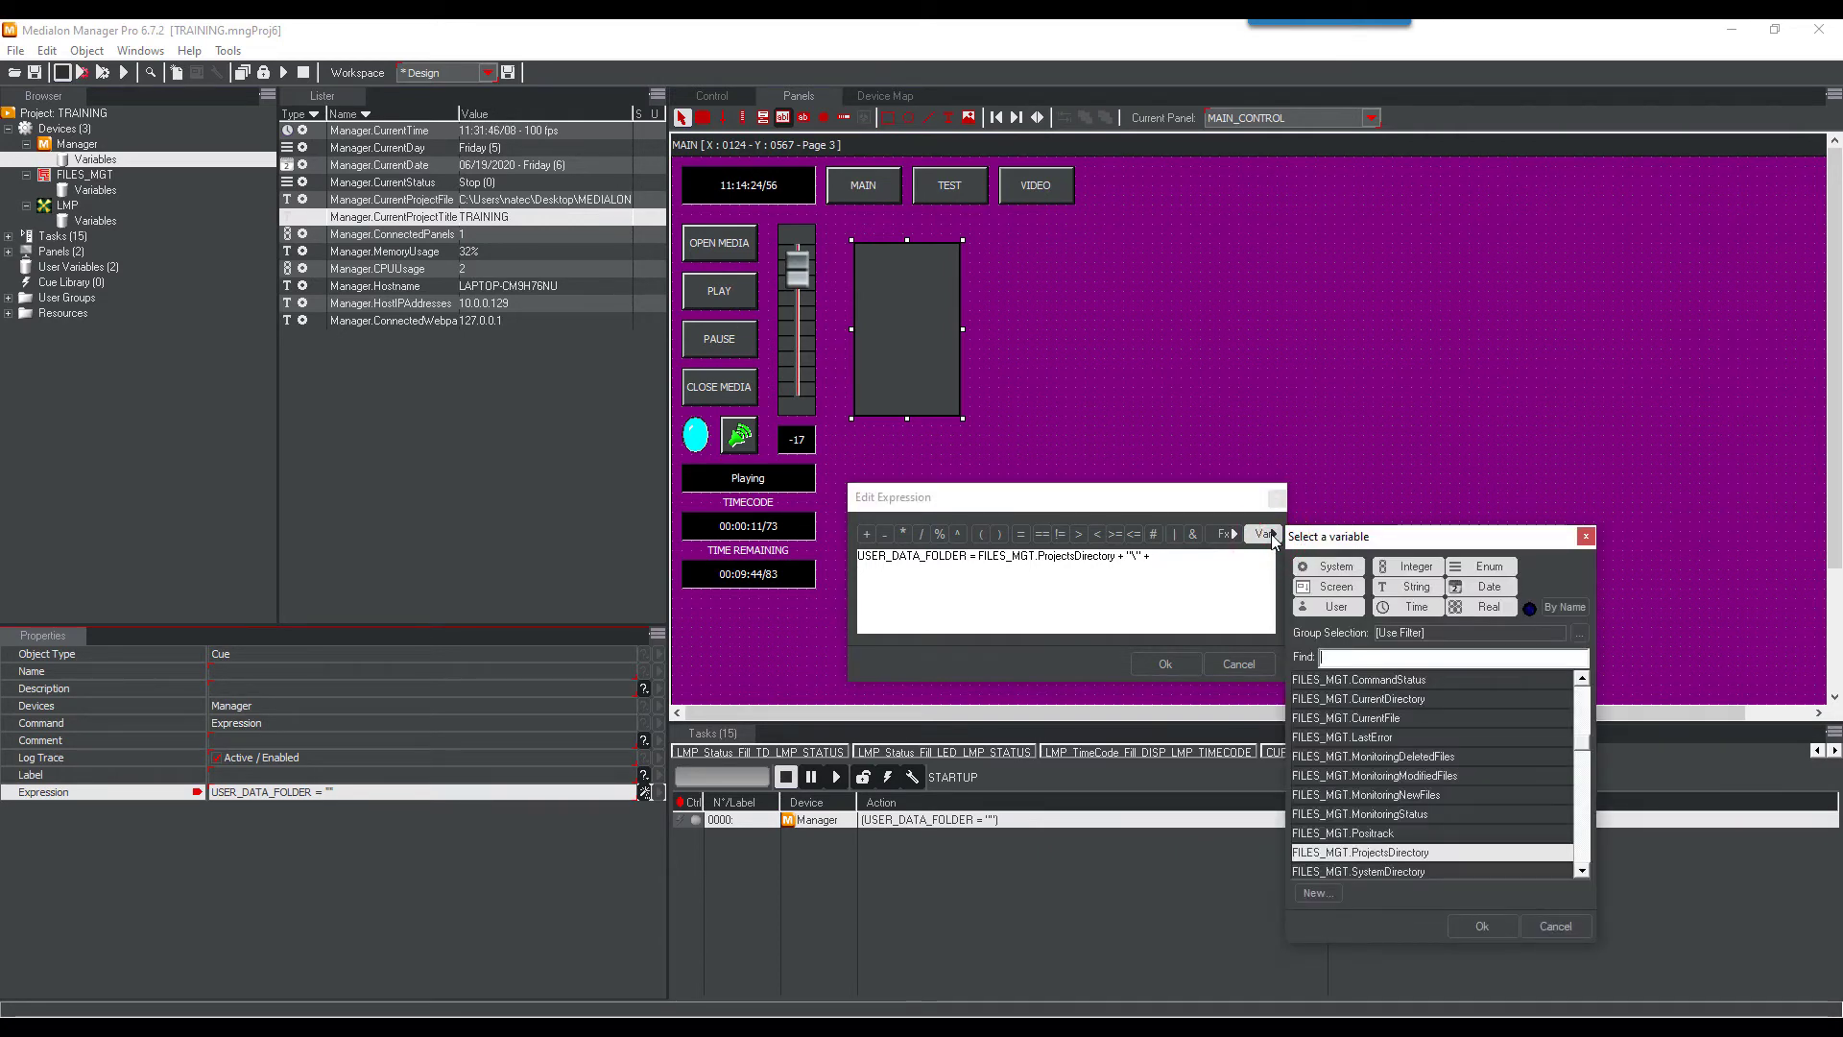
type("MAN")
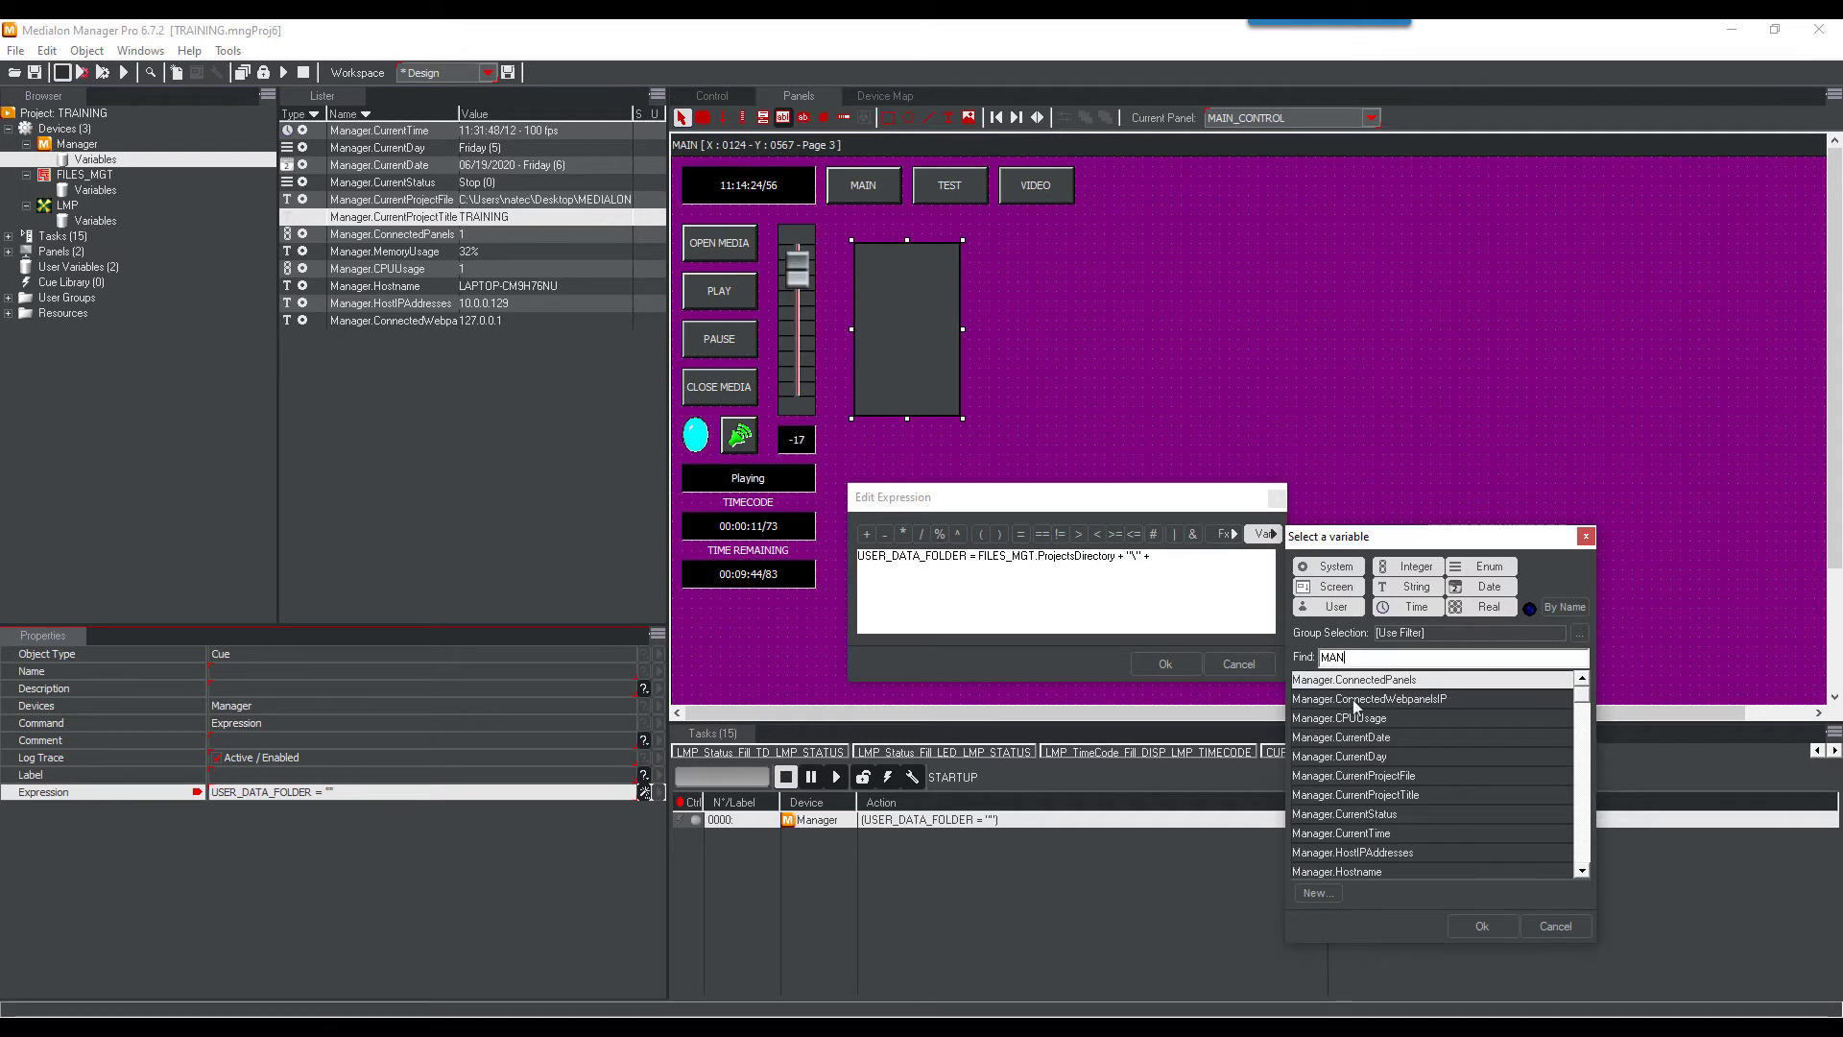
left_click(1400, 795)
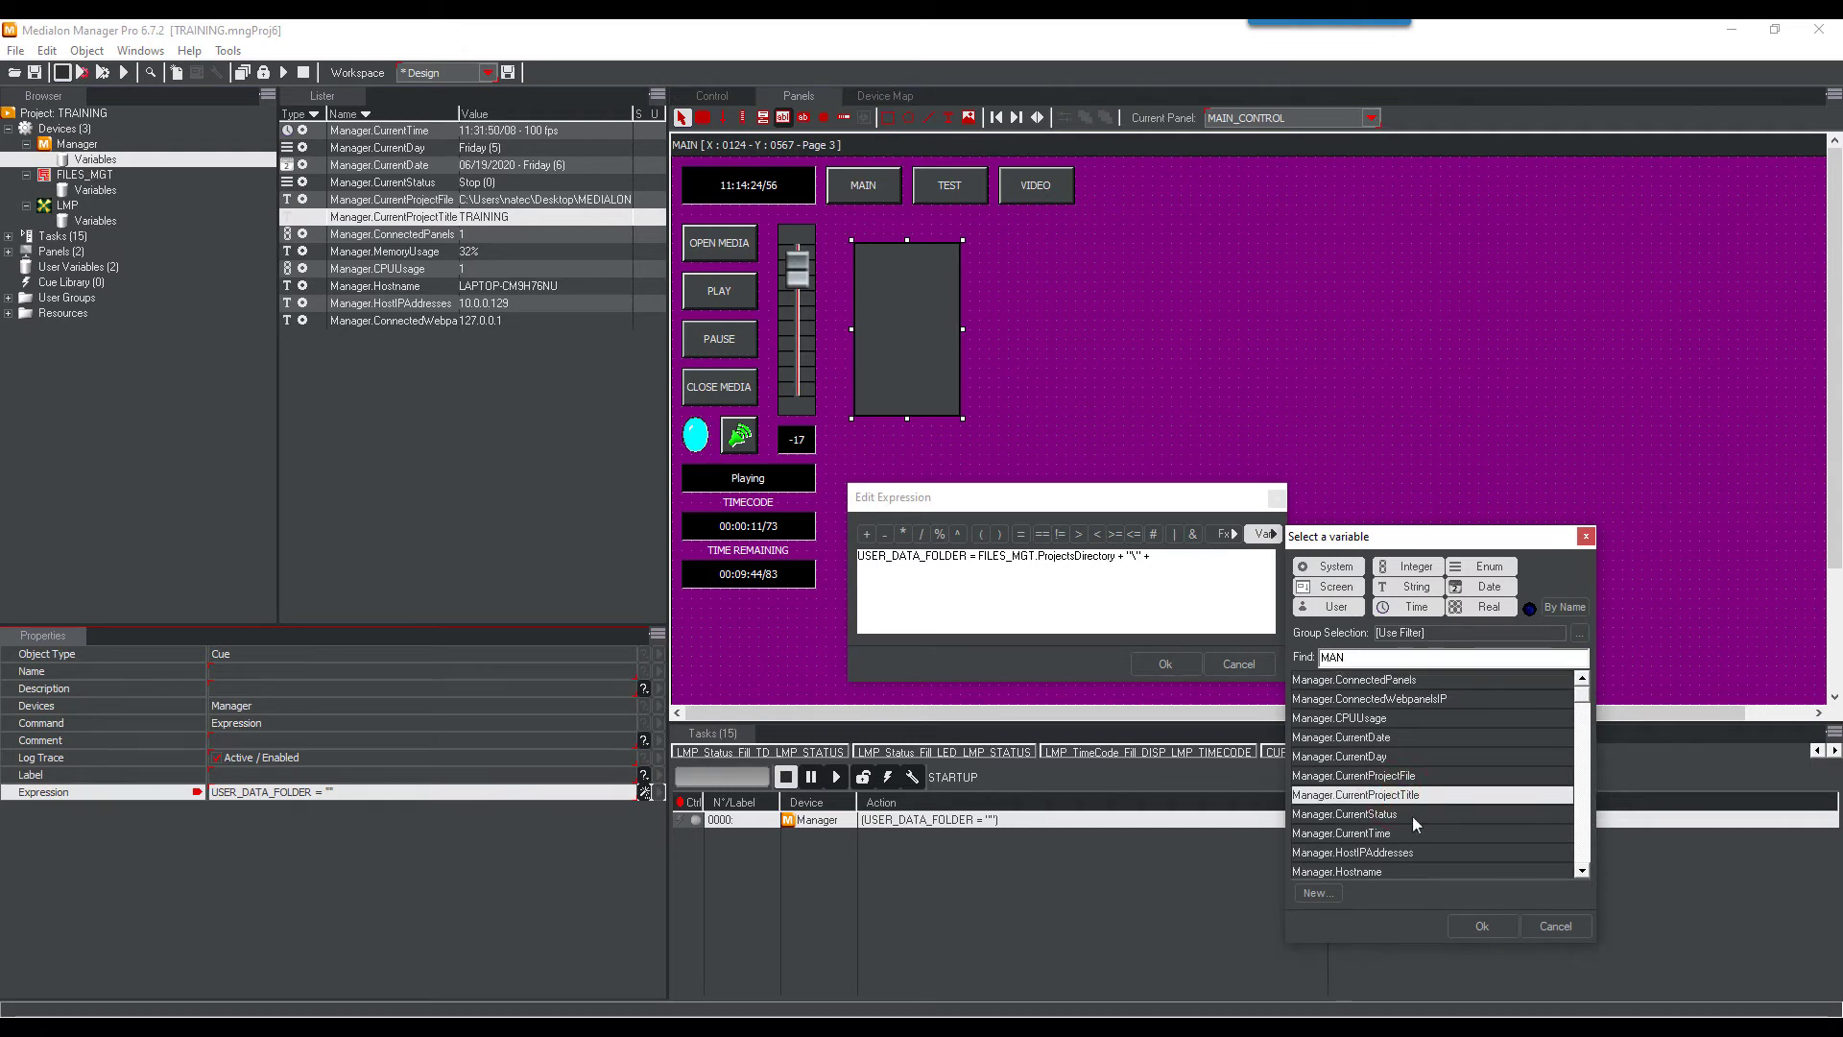
left_click(1484, 936)
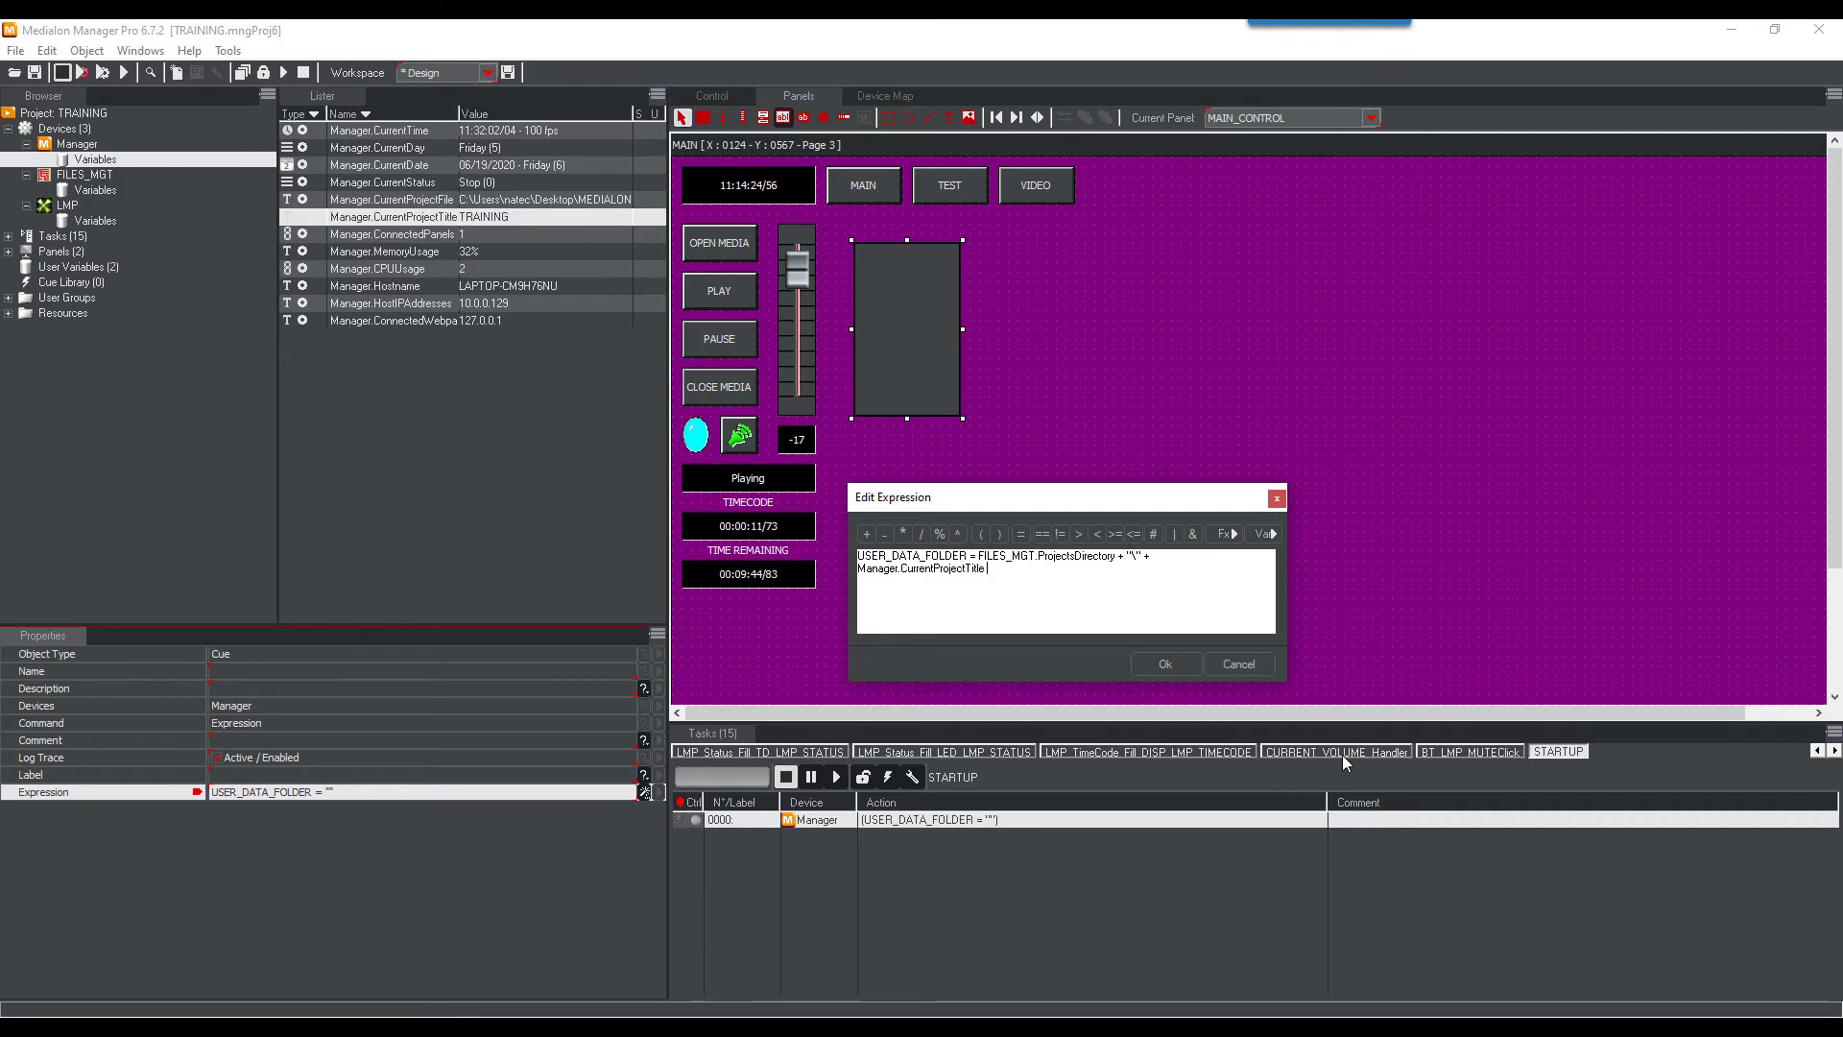
type("+")
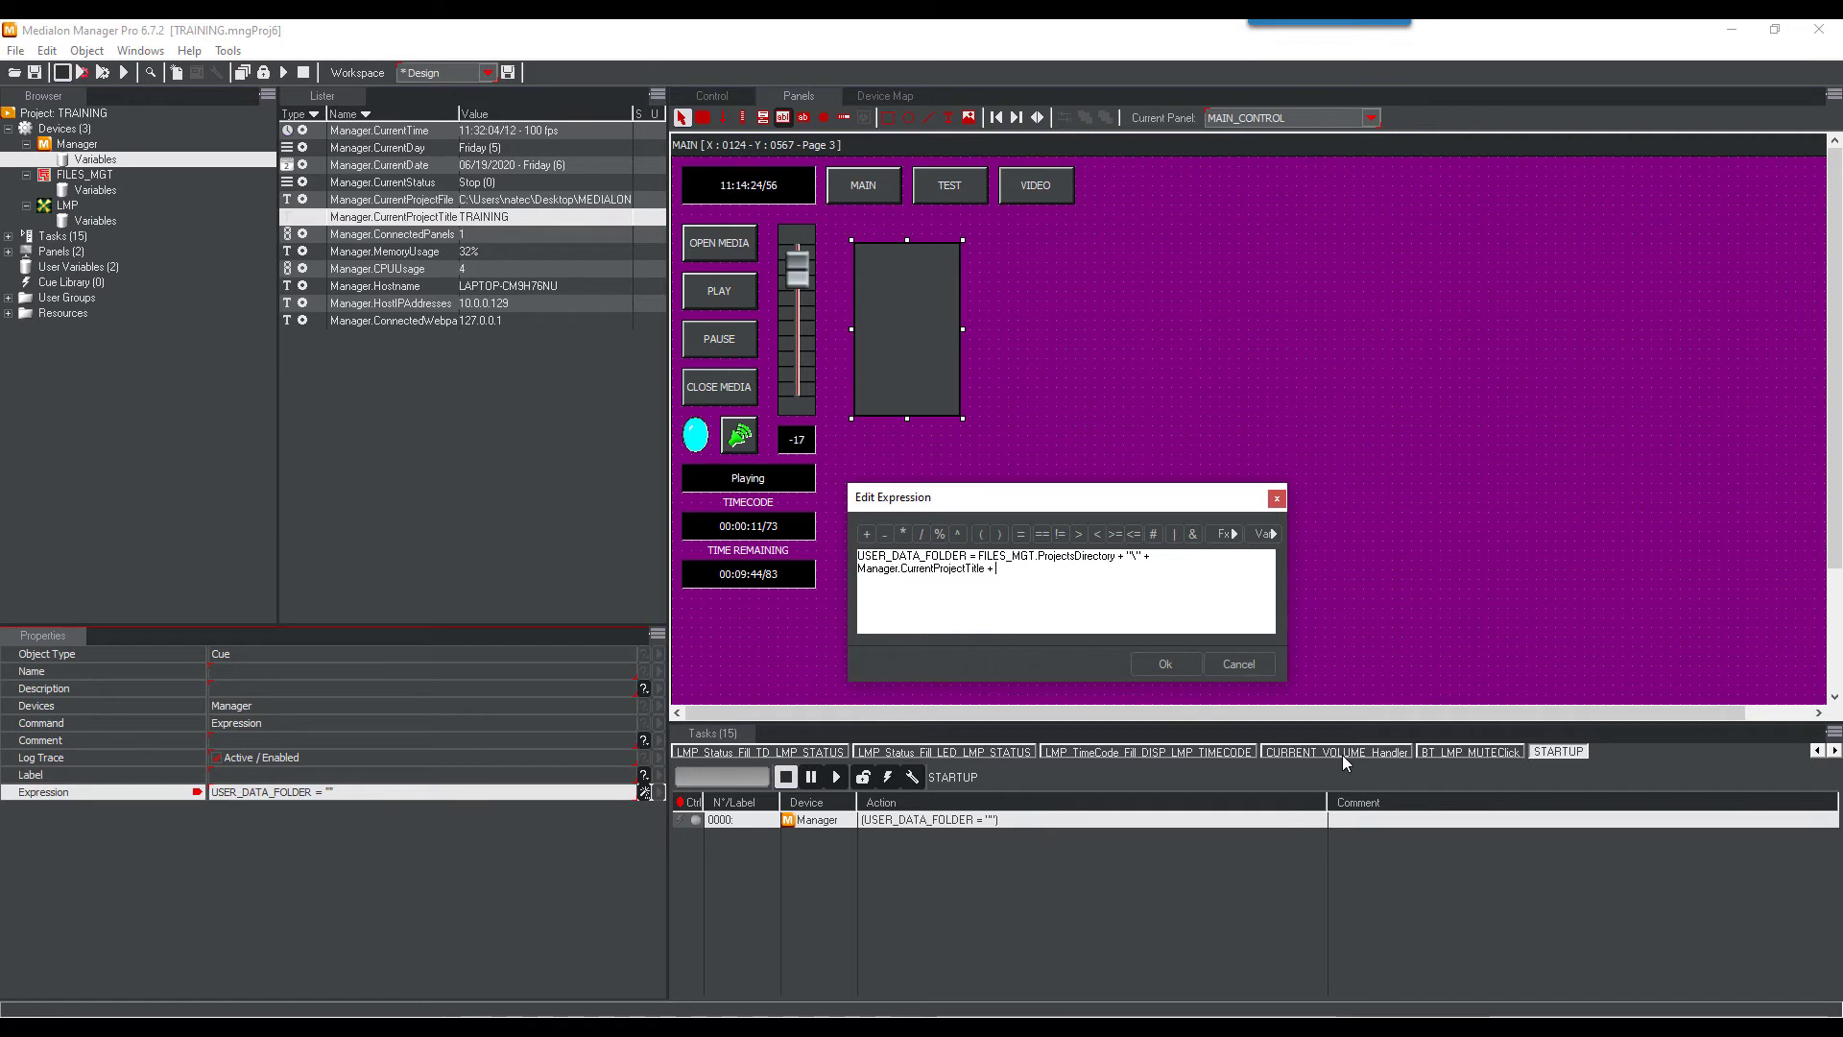
type(" \".USERDAT")
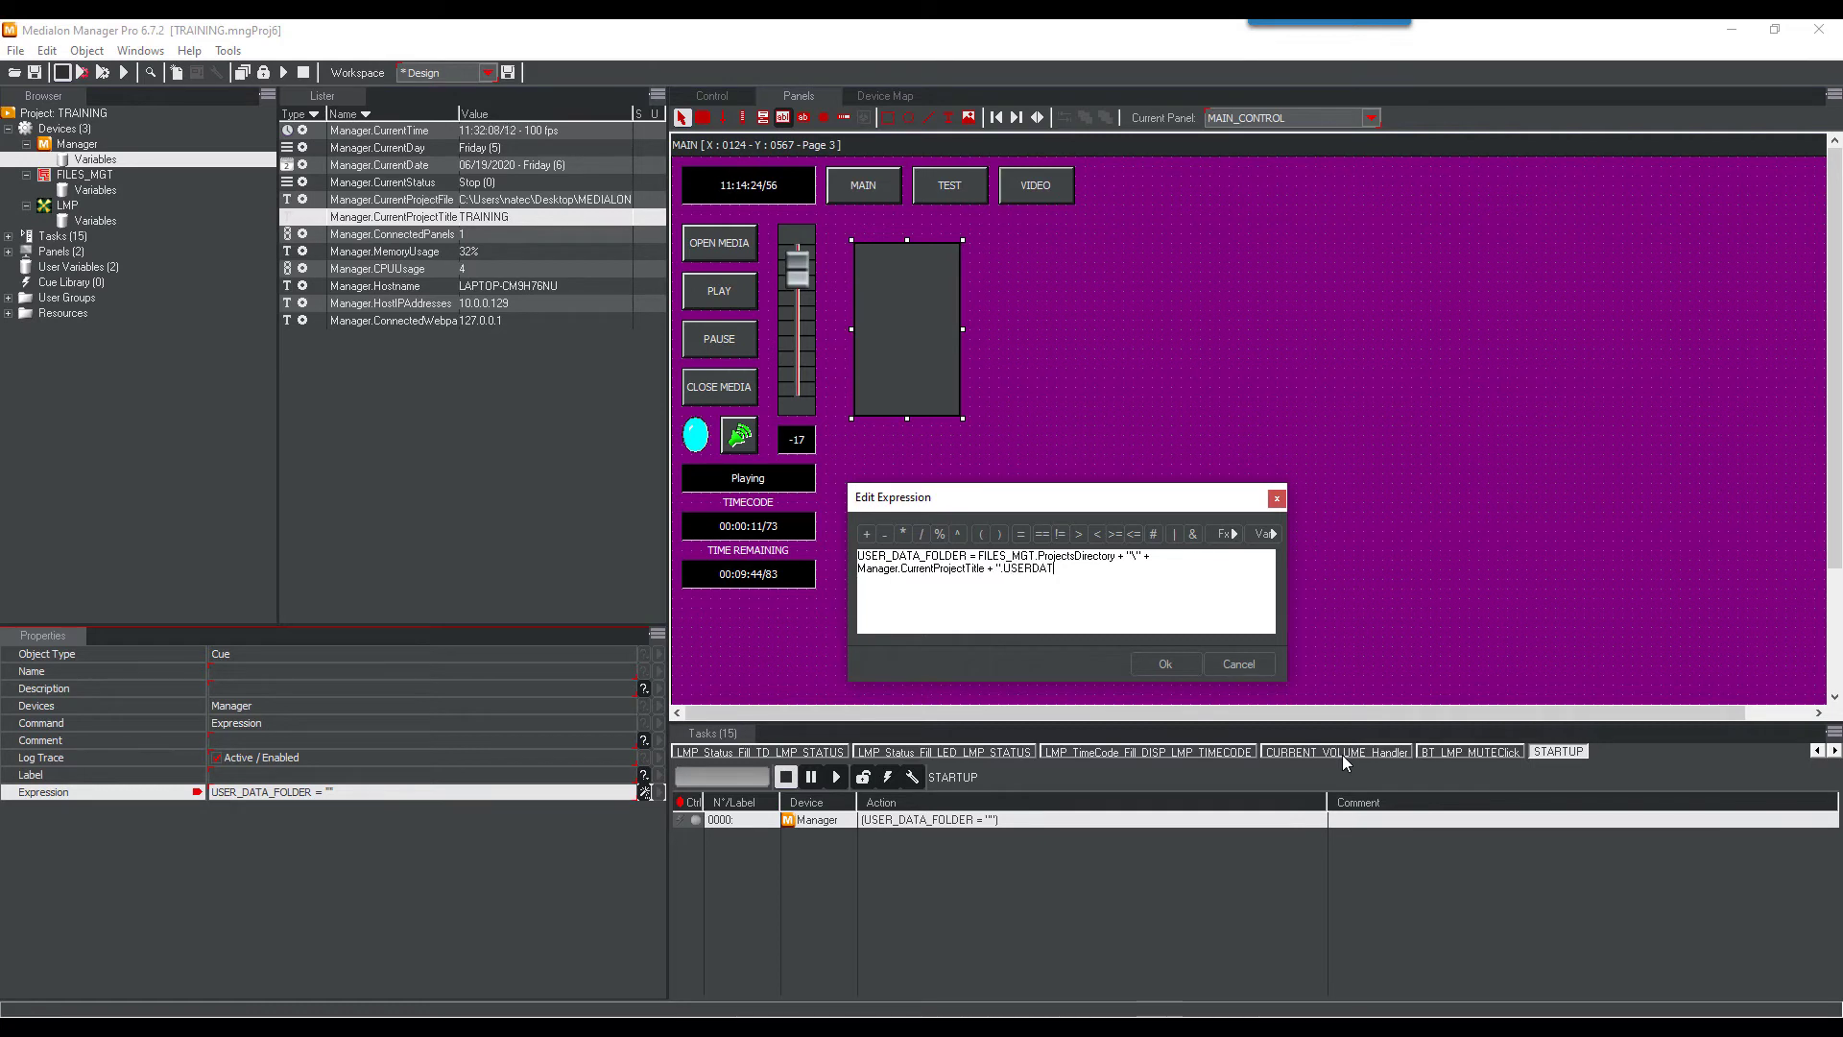
type("A\"")
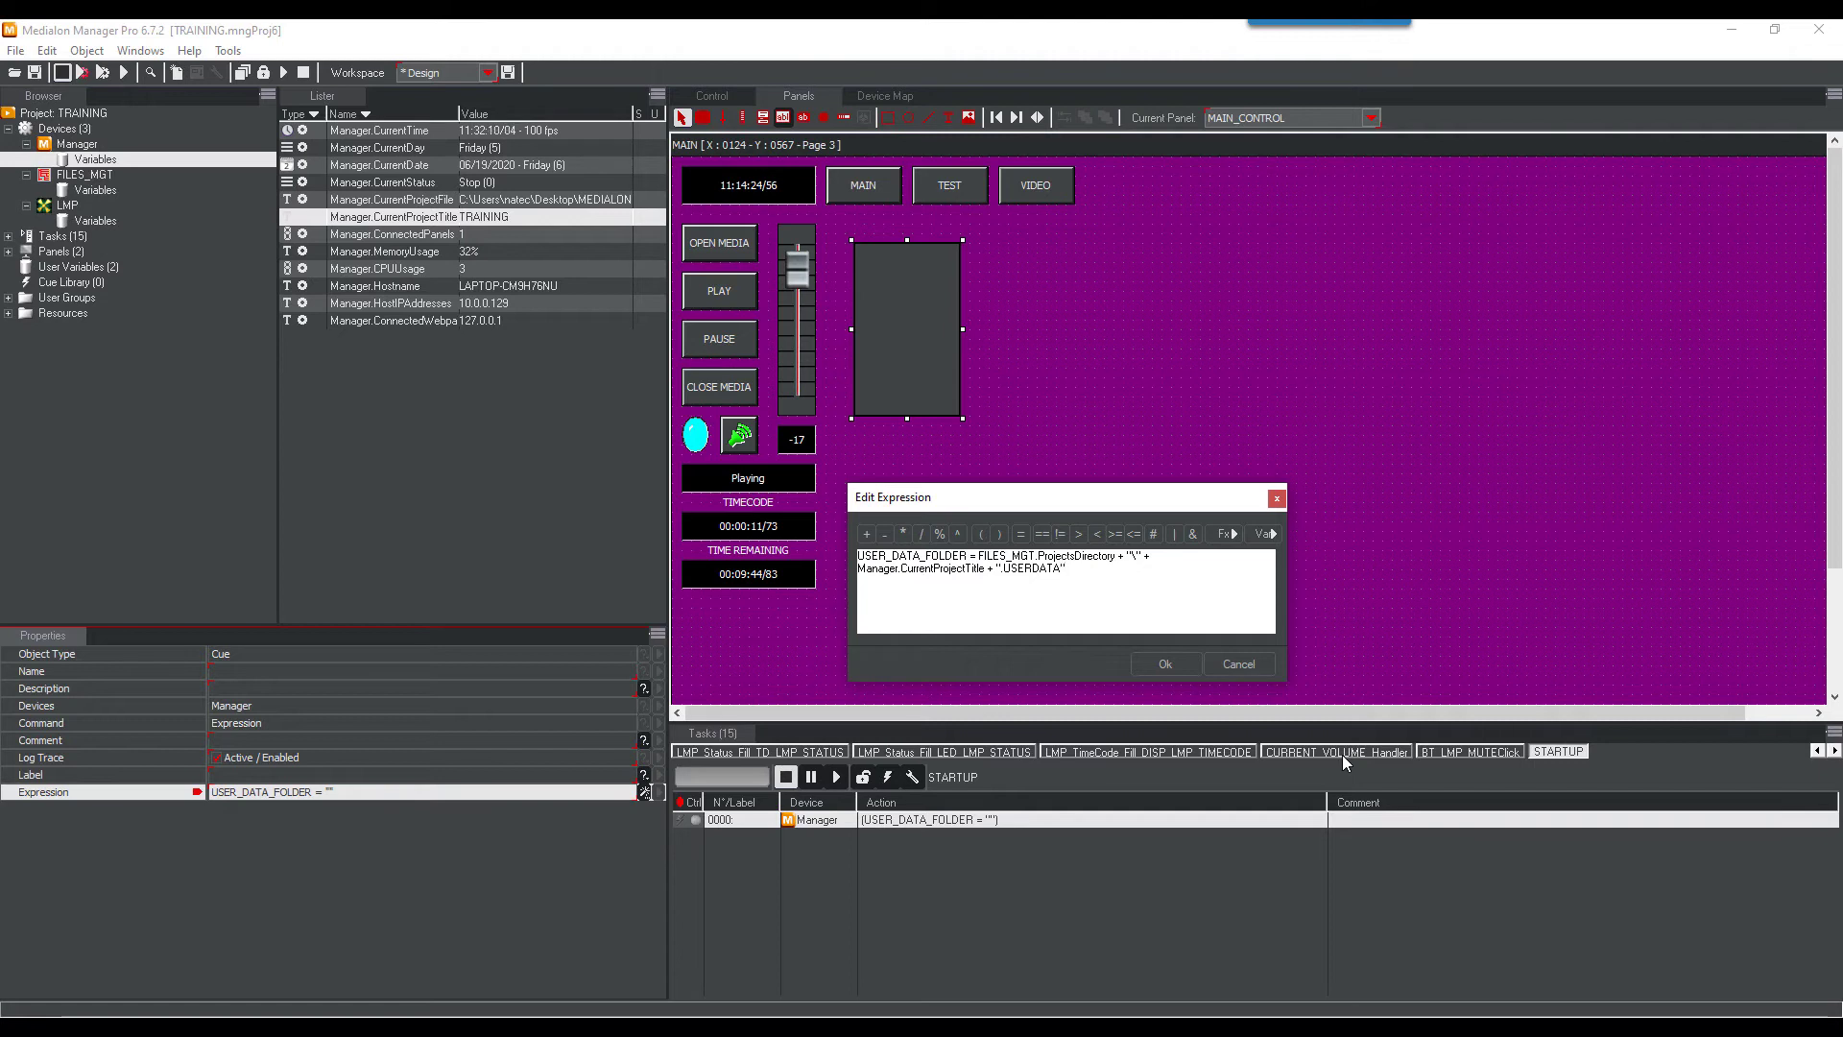
left_click(1155, 662)
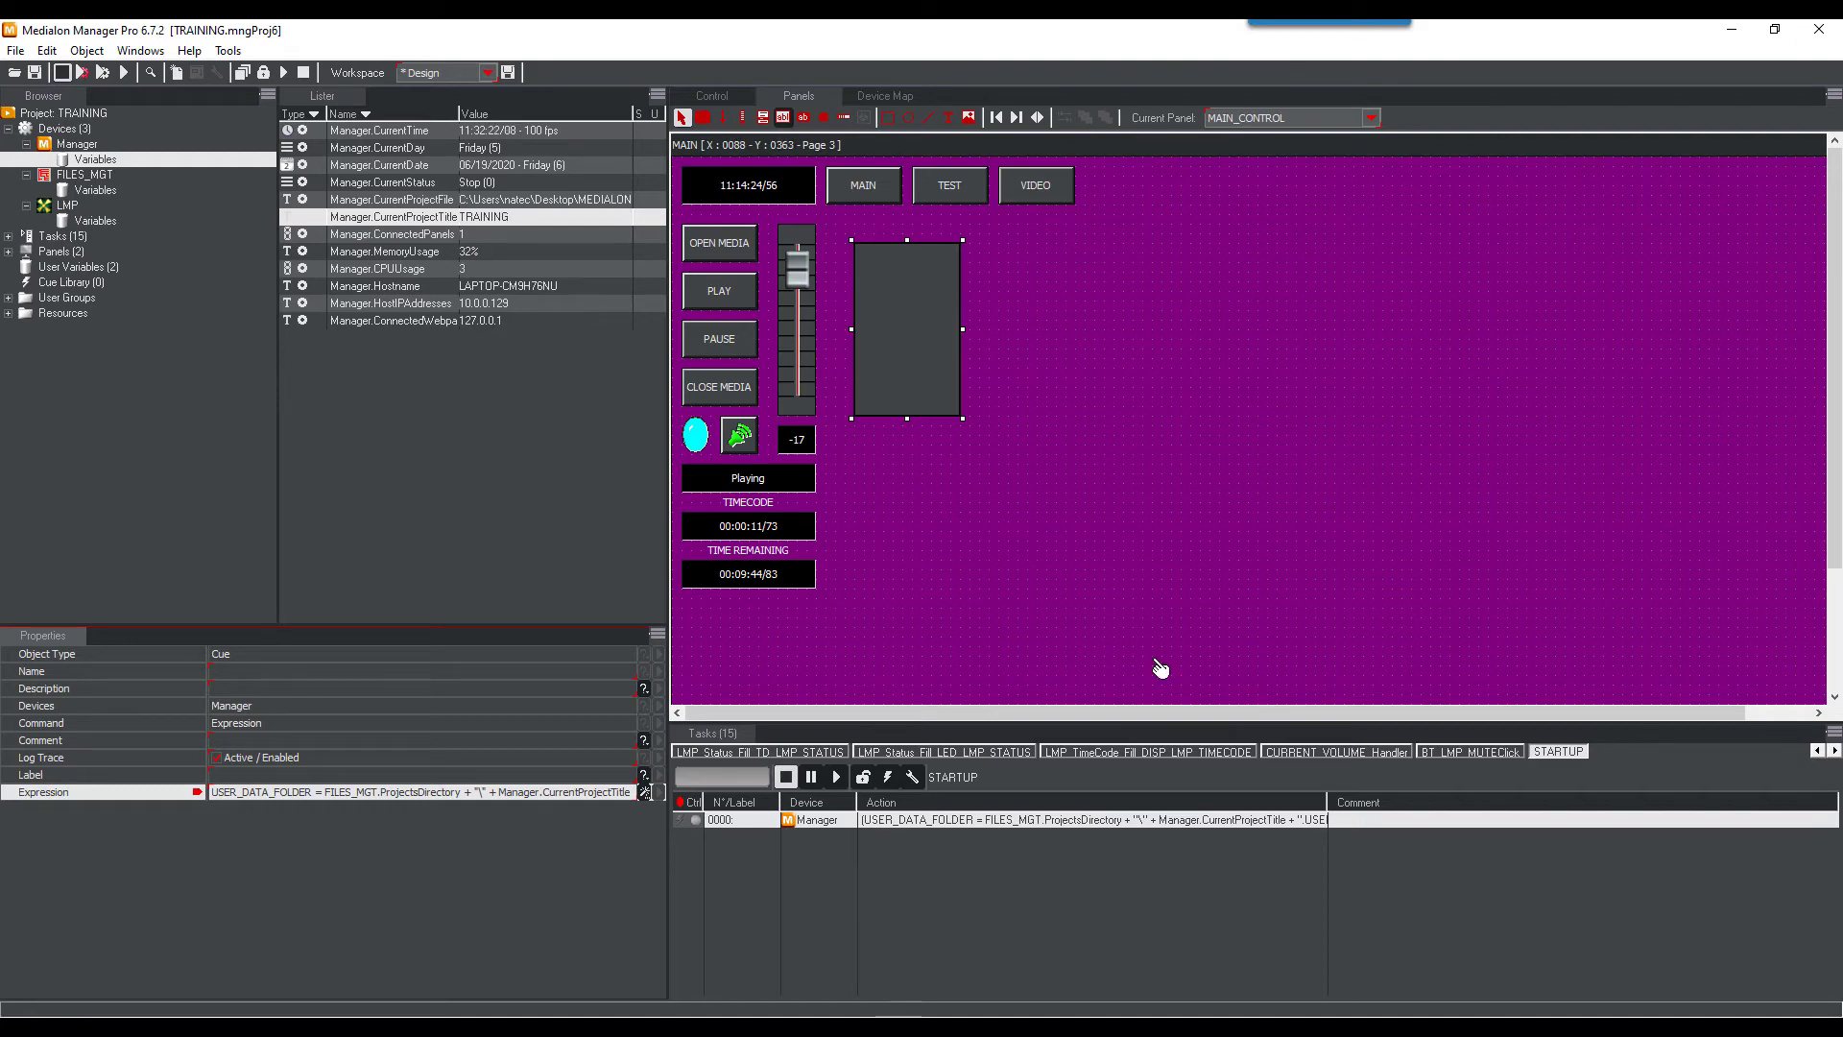
Add a FILES_MGT Set current directory cue to the STARTUP task, with the variable USER_DATA_FOLDER as its path
left_click(93, 176)
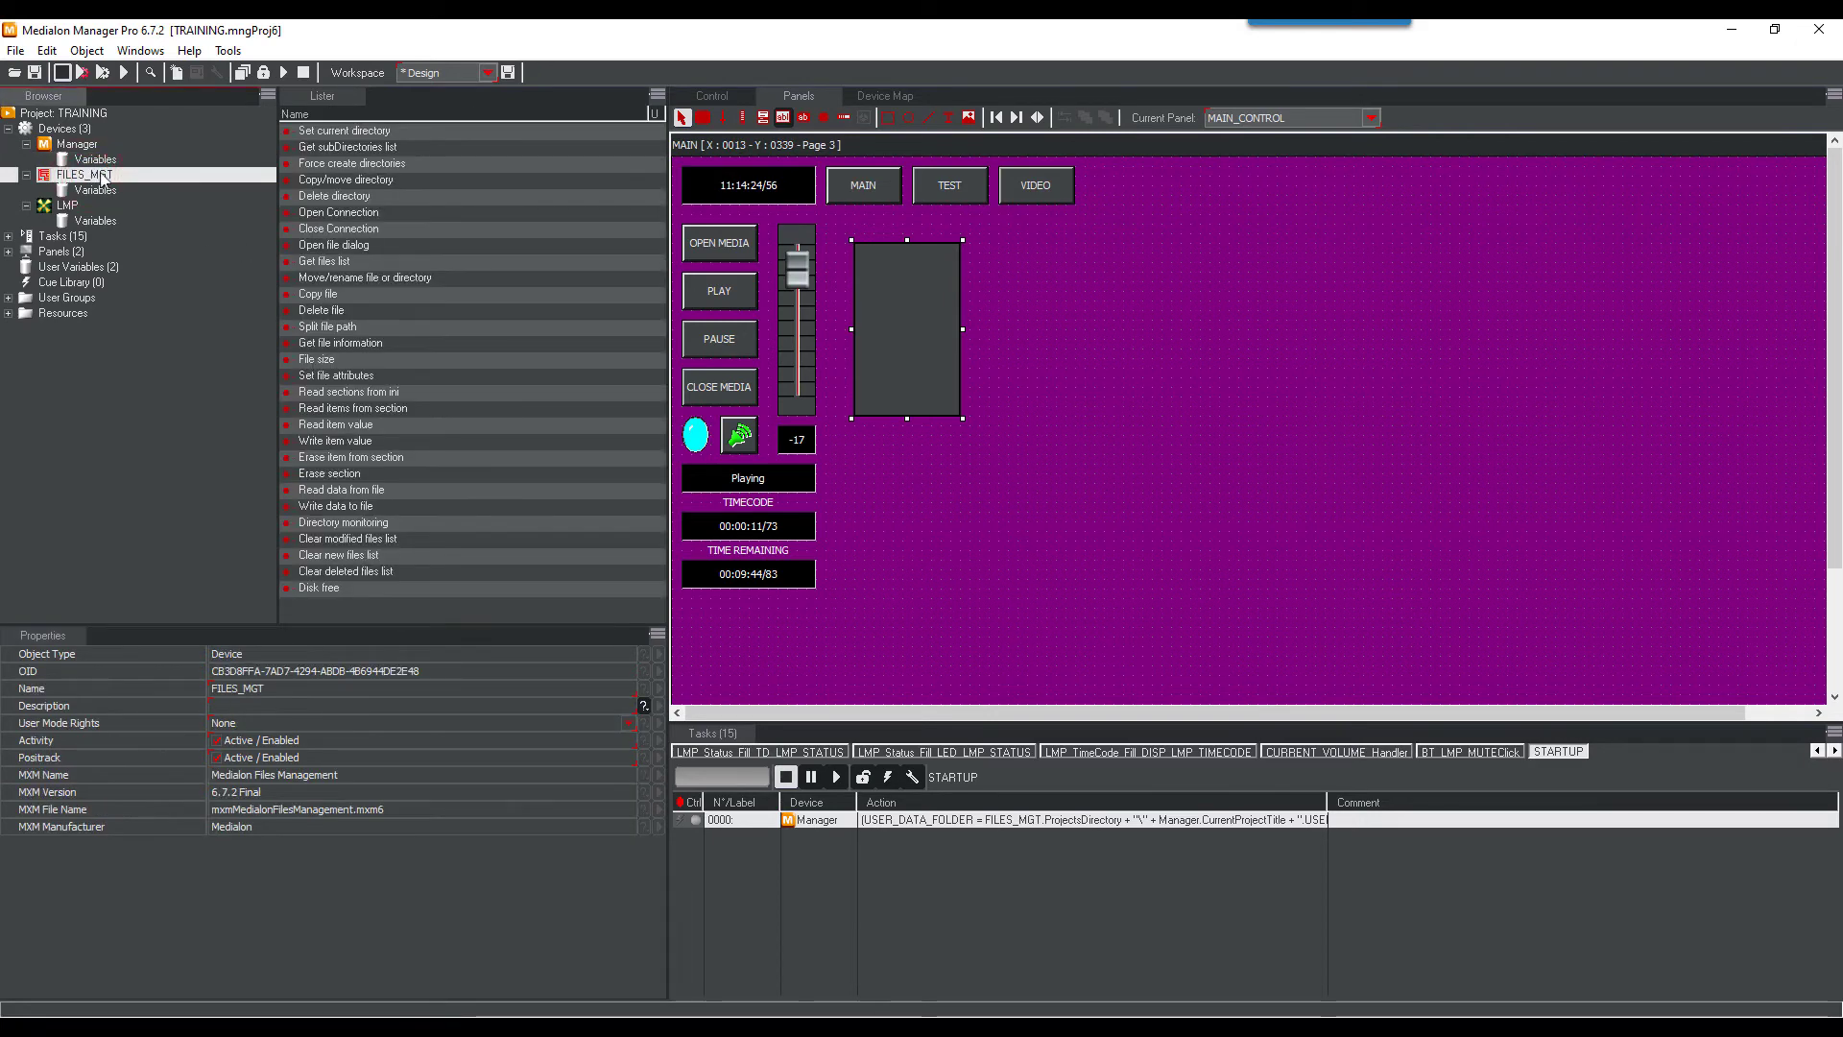
left_click(343, 131)
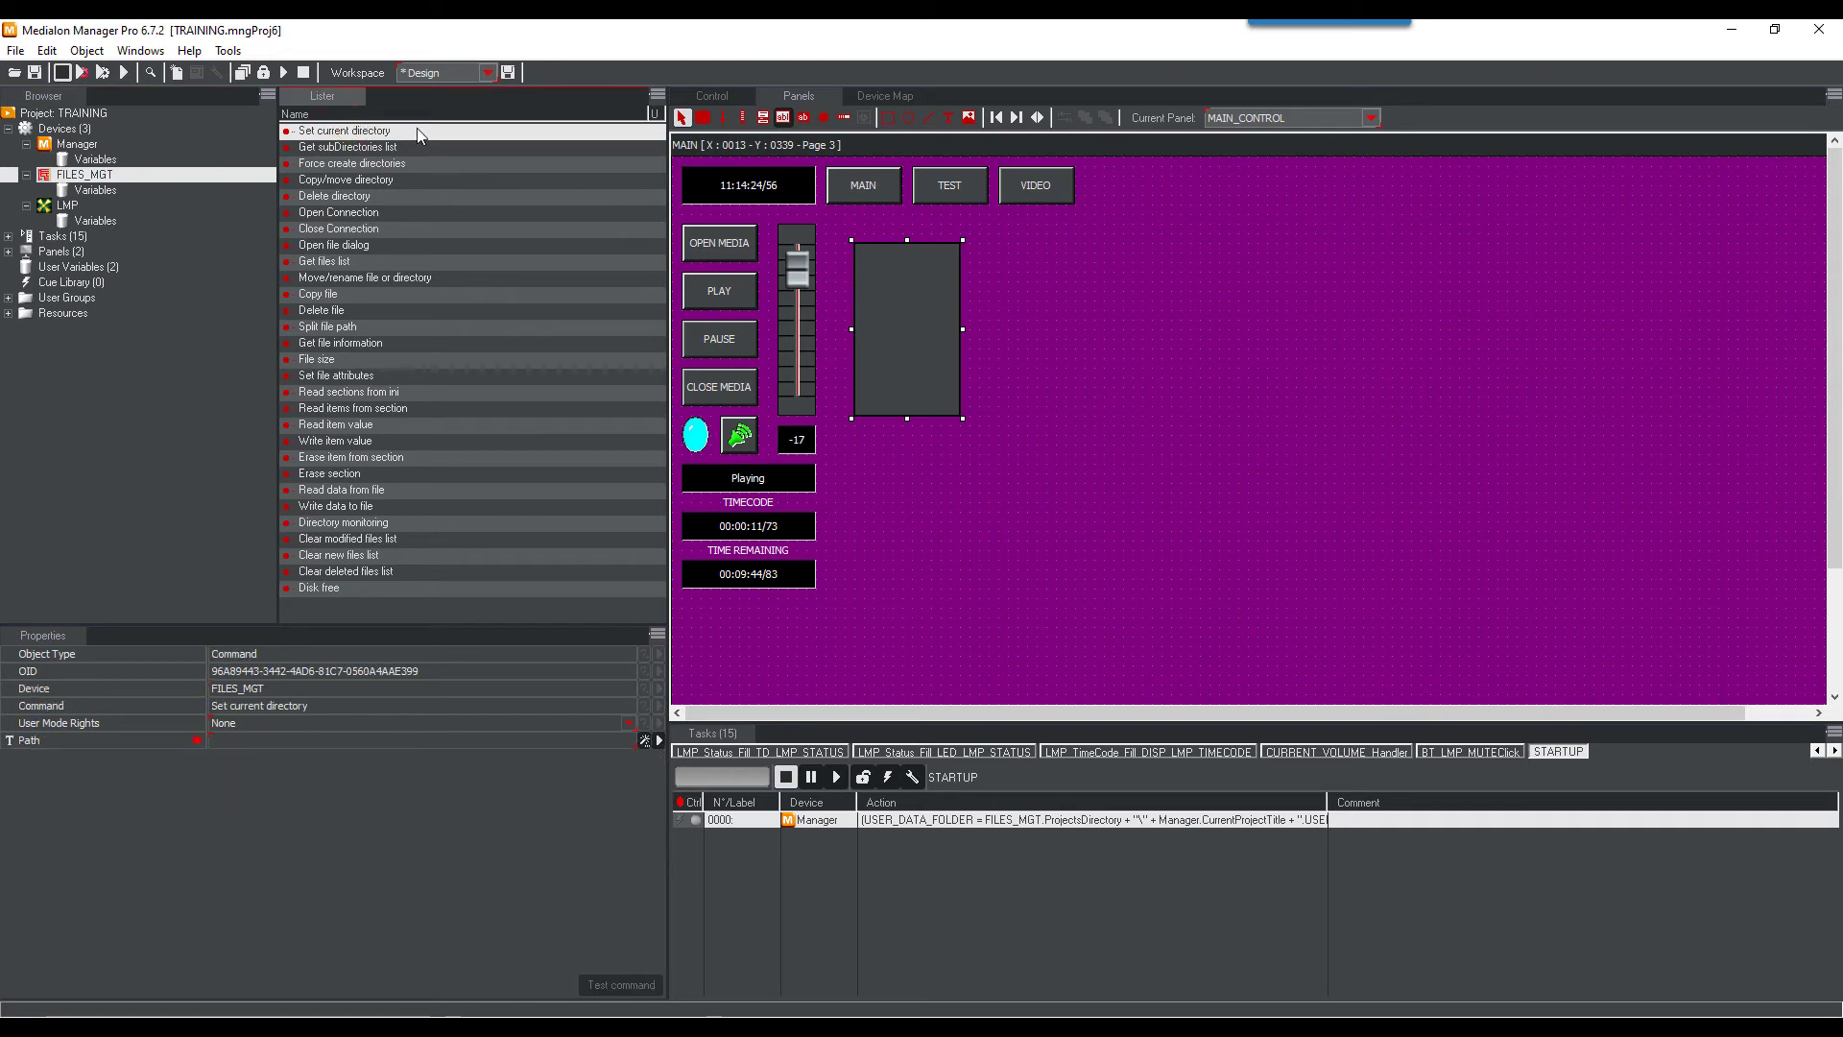
left_click_drag(386, 131, 917, 889)
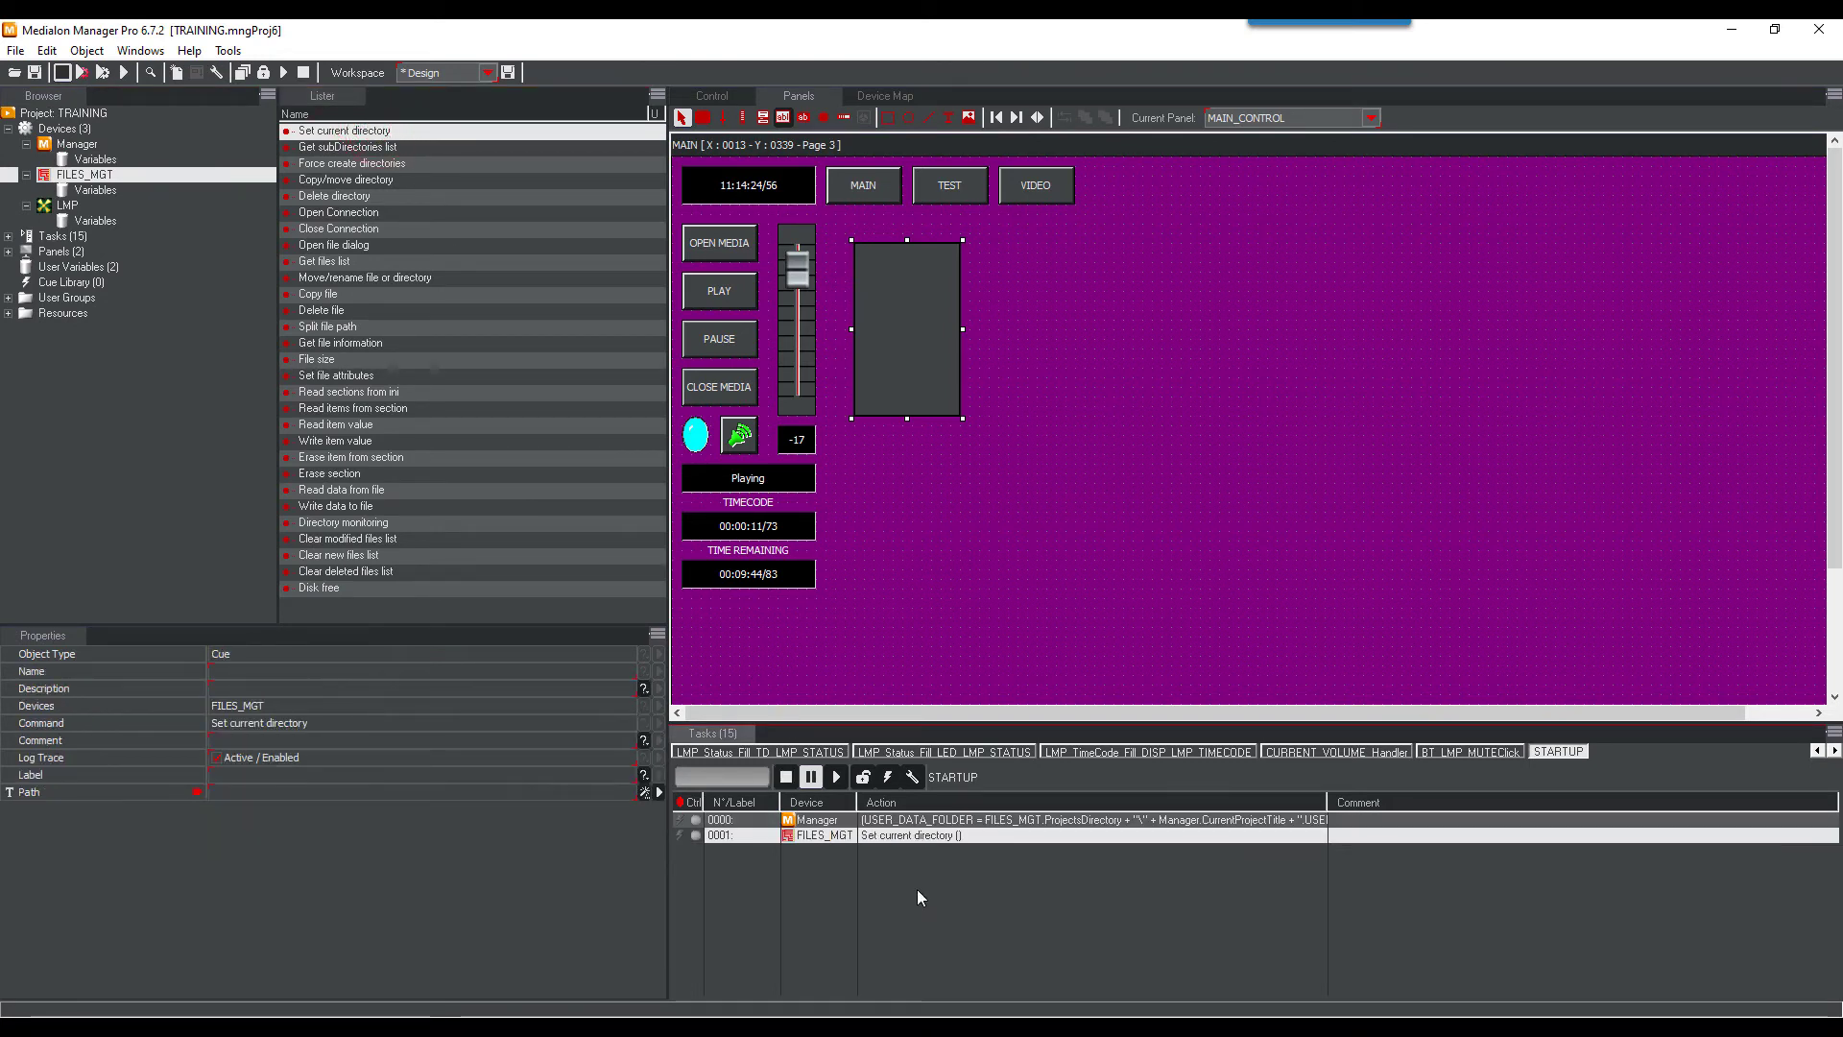
left_click(659, 793)
type("U")
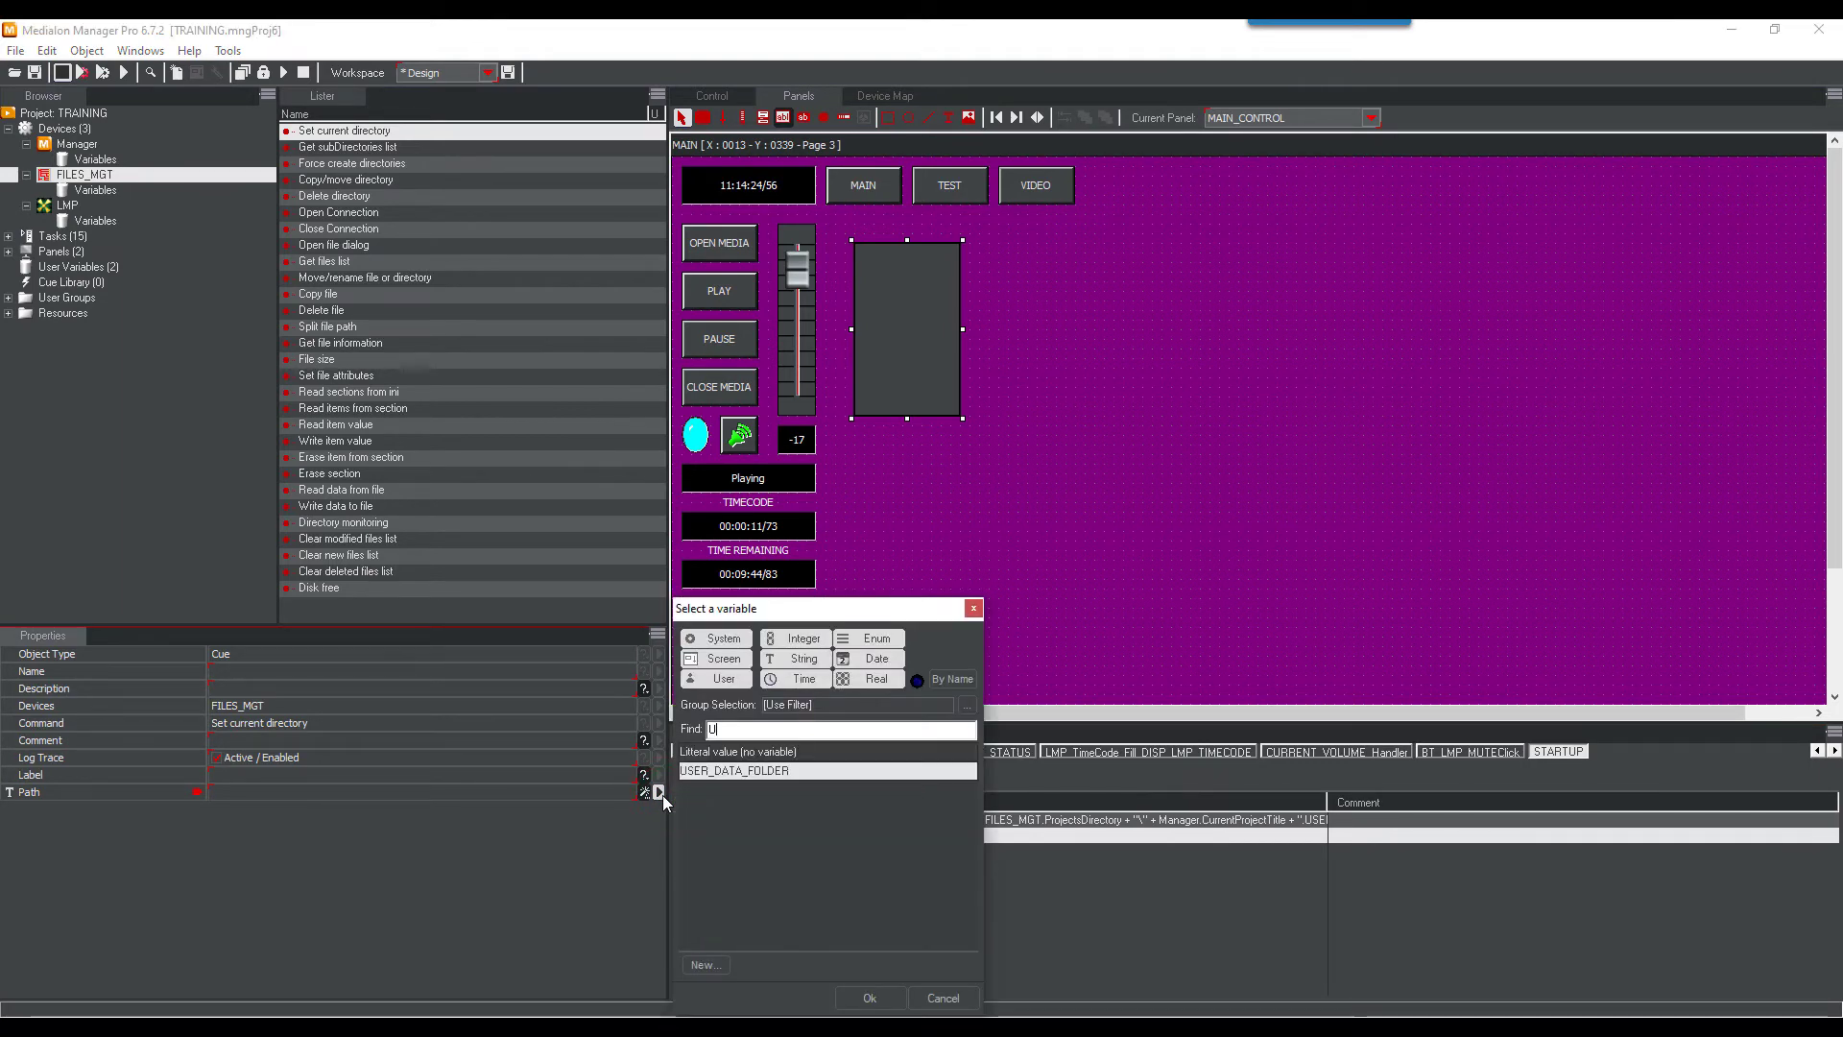
left_click(870, 998)
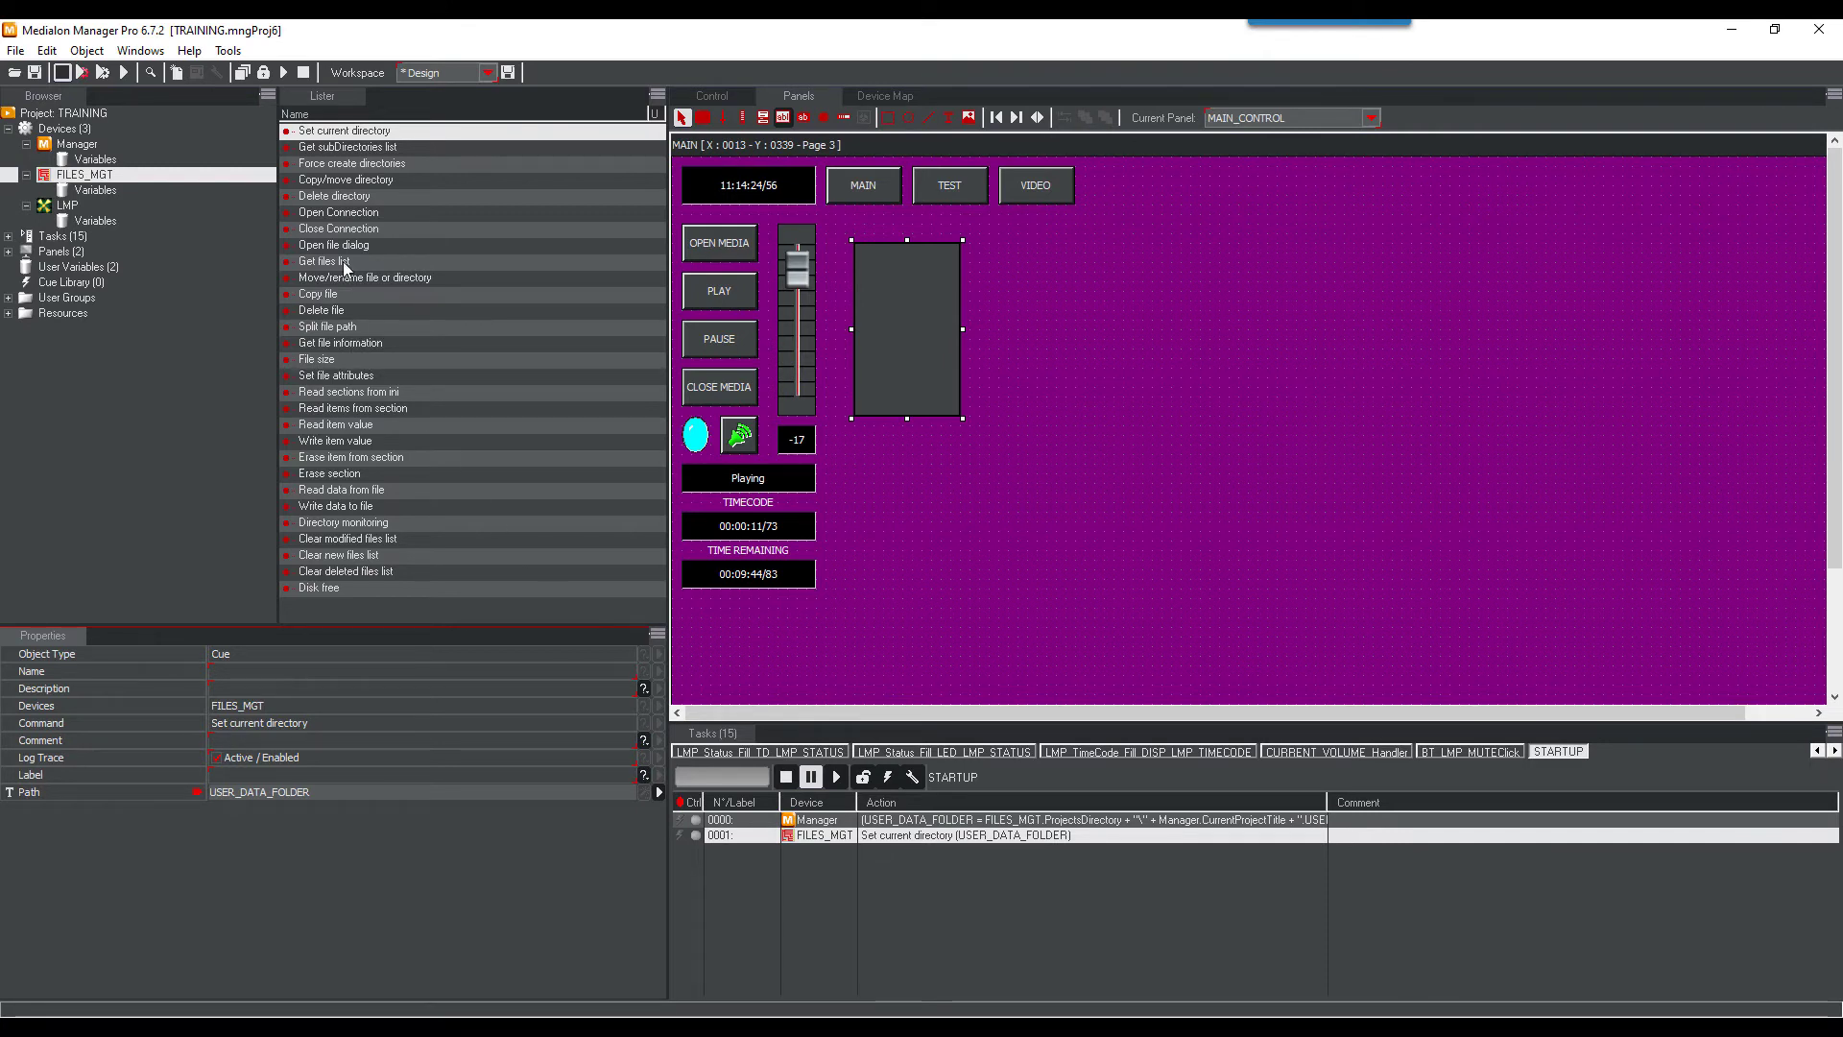
Add a FILES_MGT Get files list cue to the STARTUP task and set its filter to *.WMV
left_click_drag(343, 261, 940, 915)
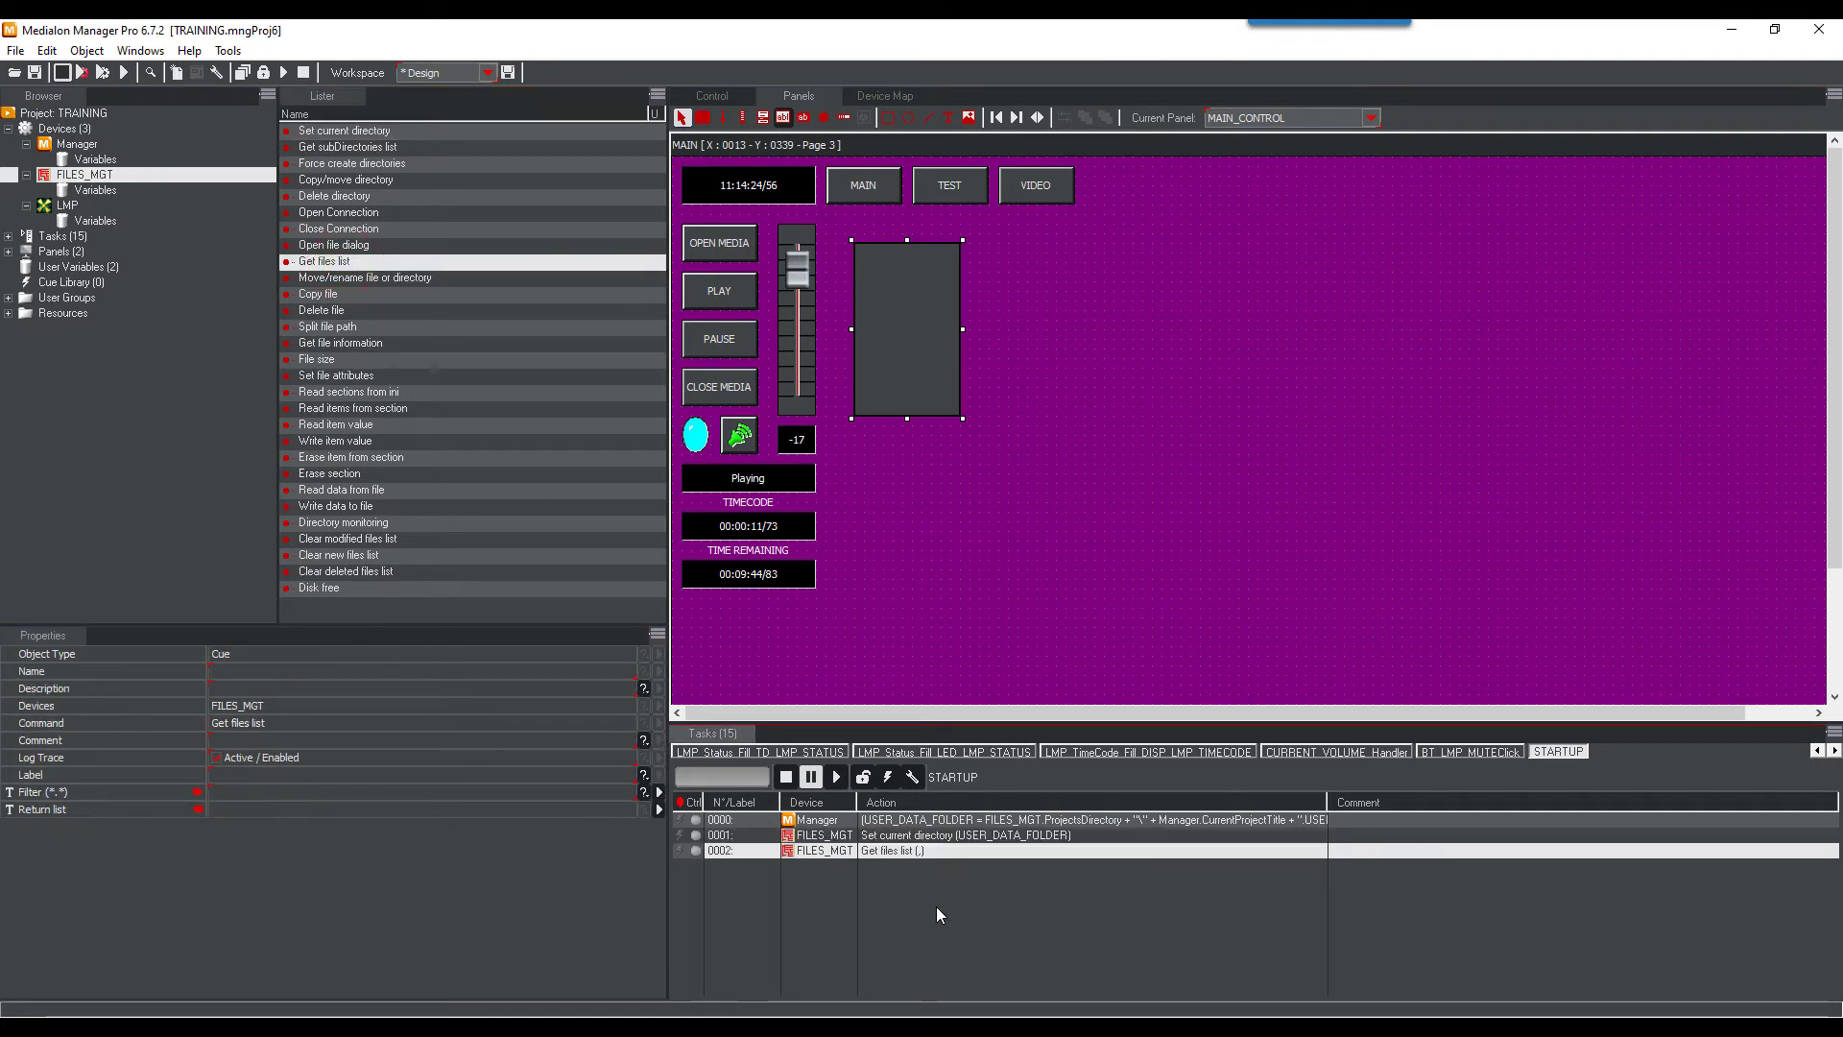
left_click(607, 791)
type("*")
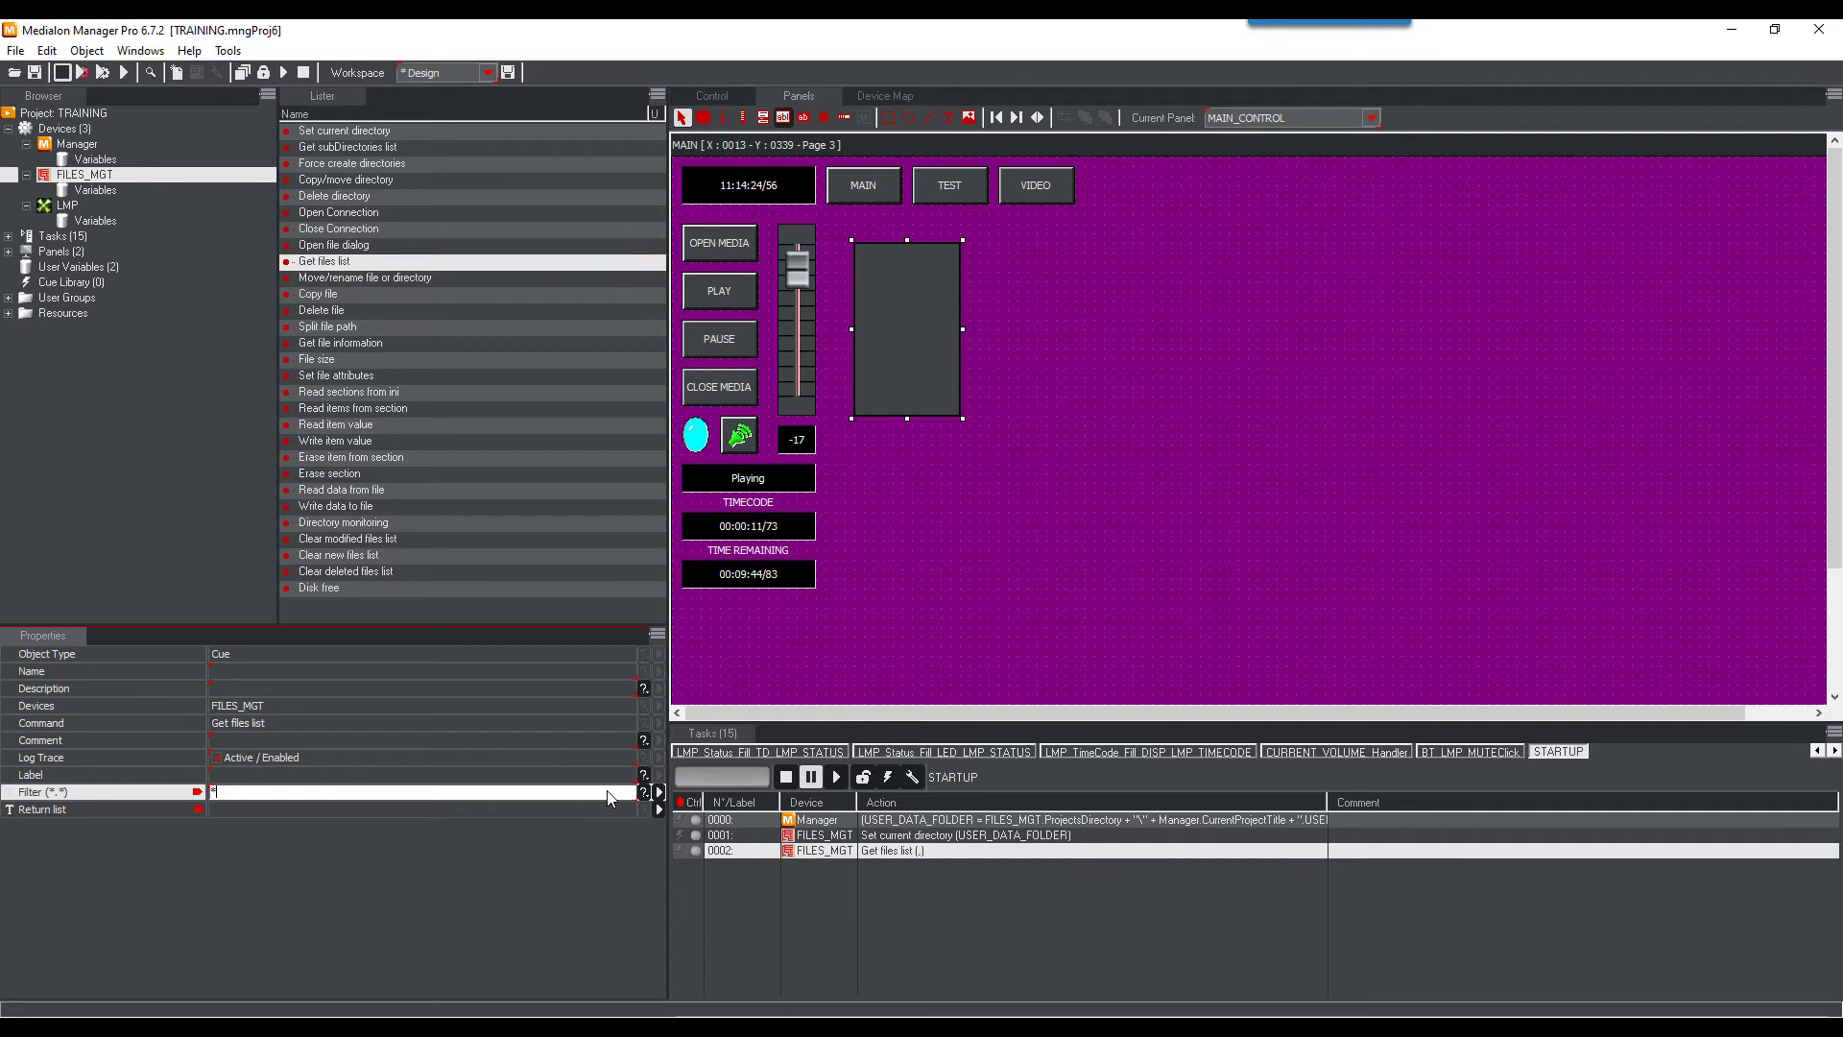
type(".WMV")
key("Return")
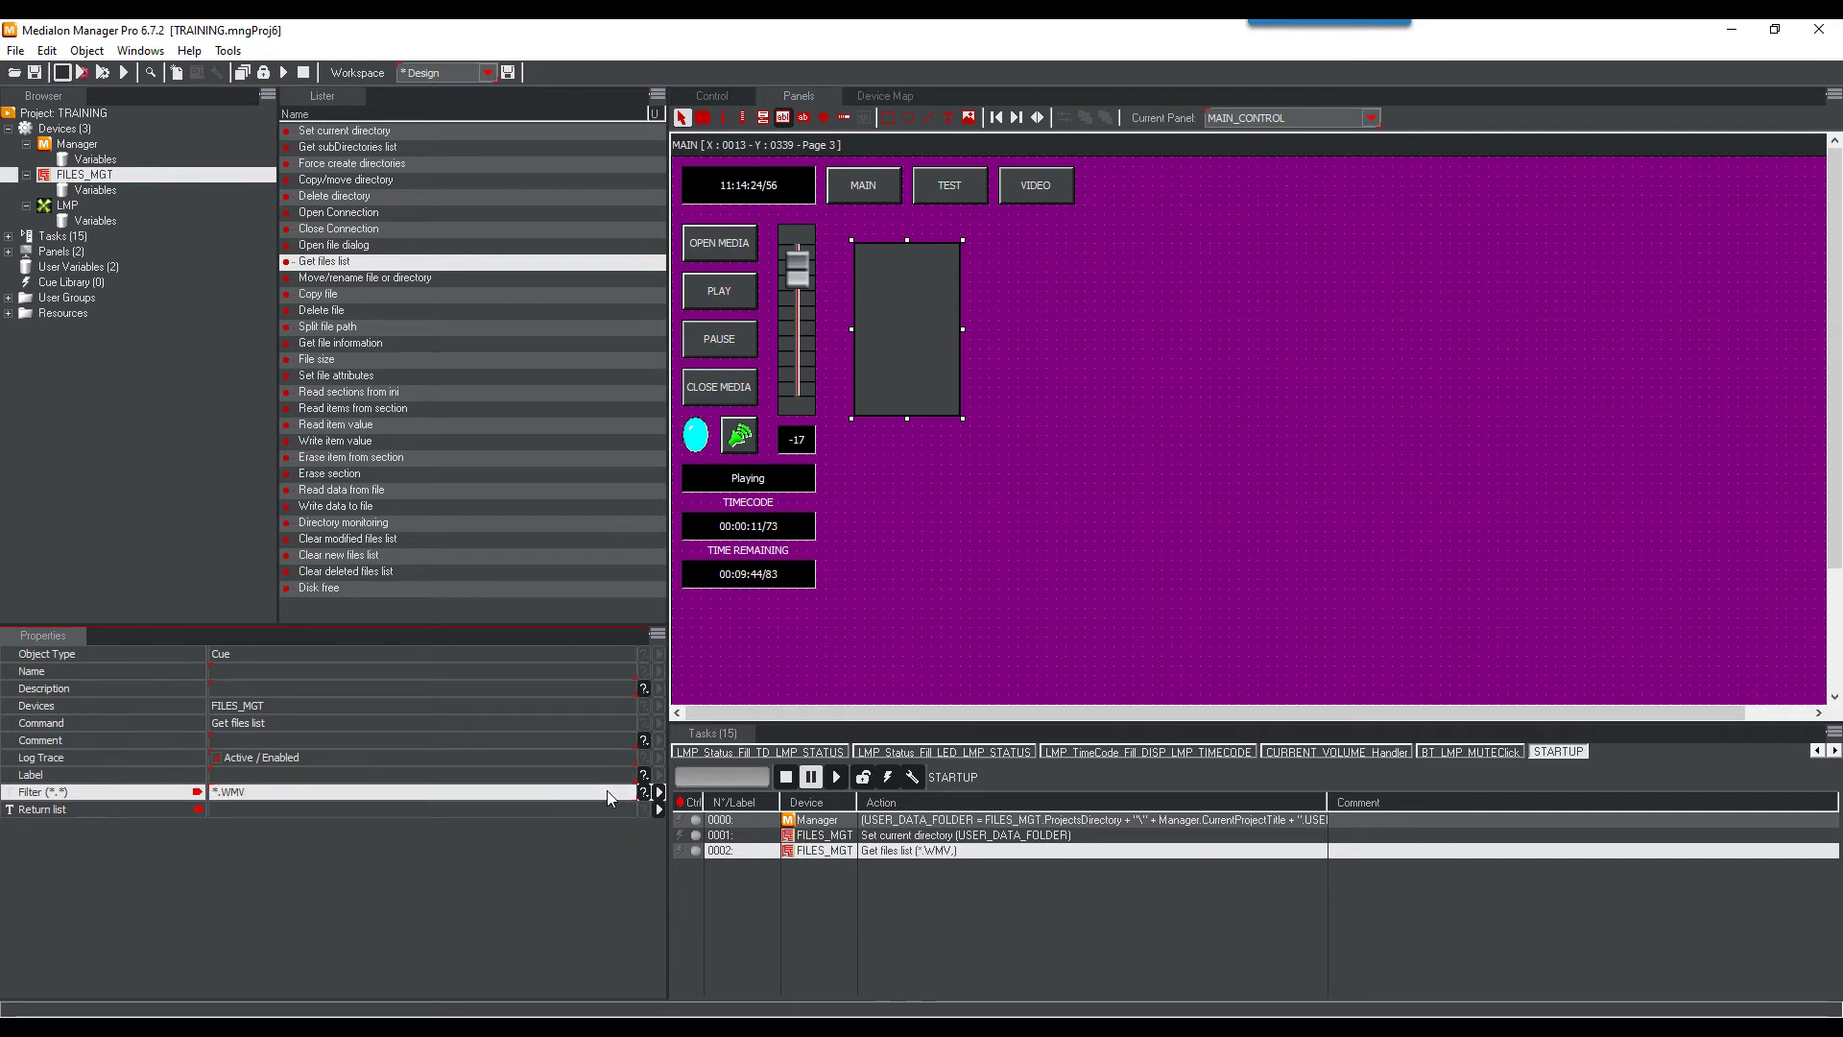
Set the Get files list cue's return list to the variable LIST_MEDIA_FILES.Text
left_click(658, 809)
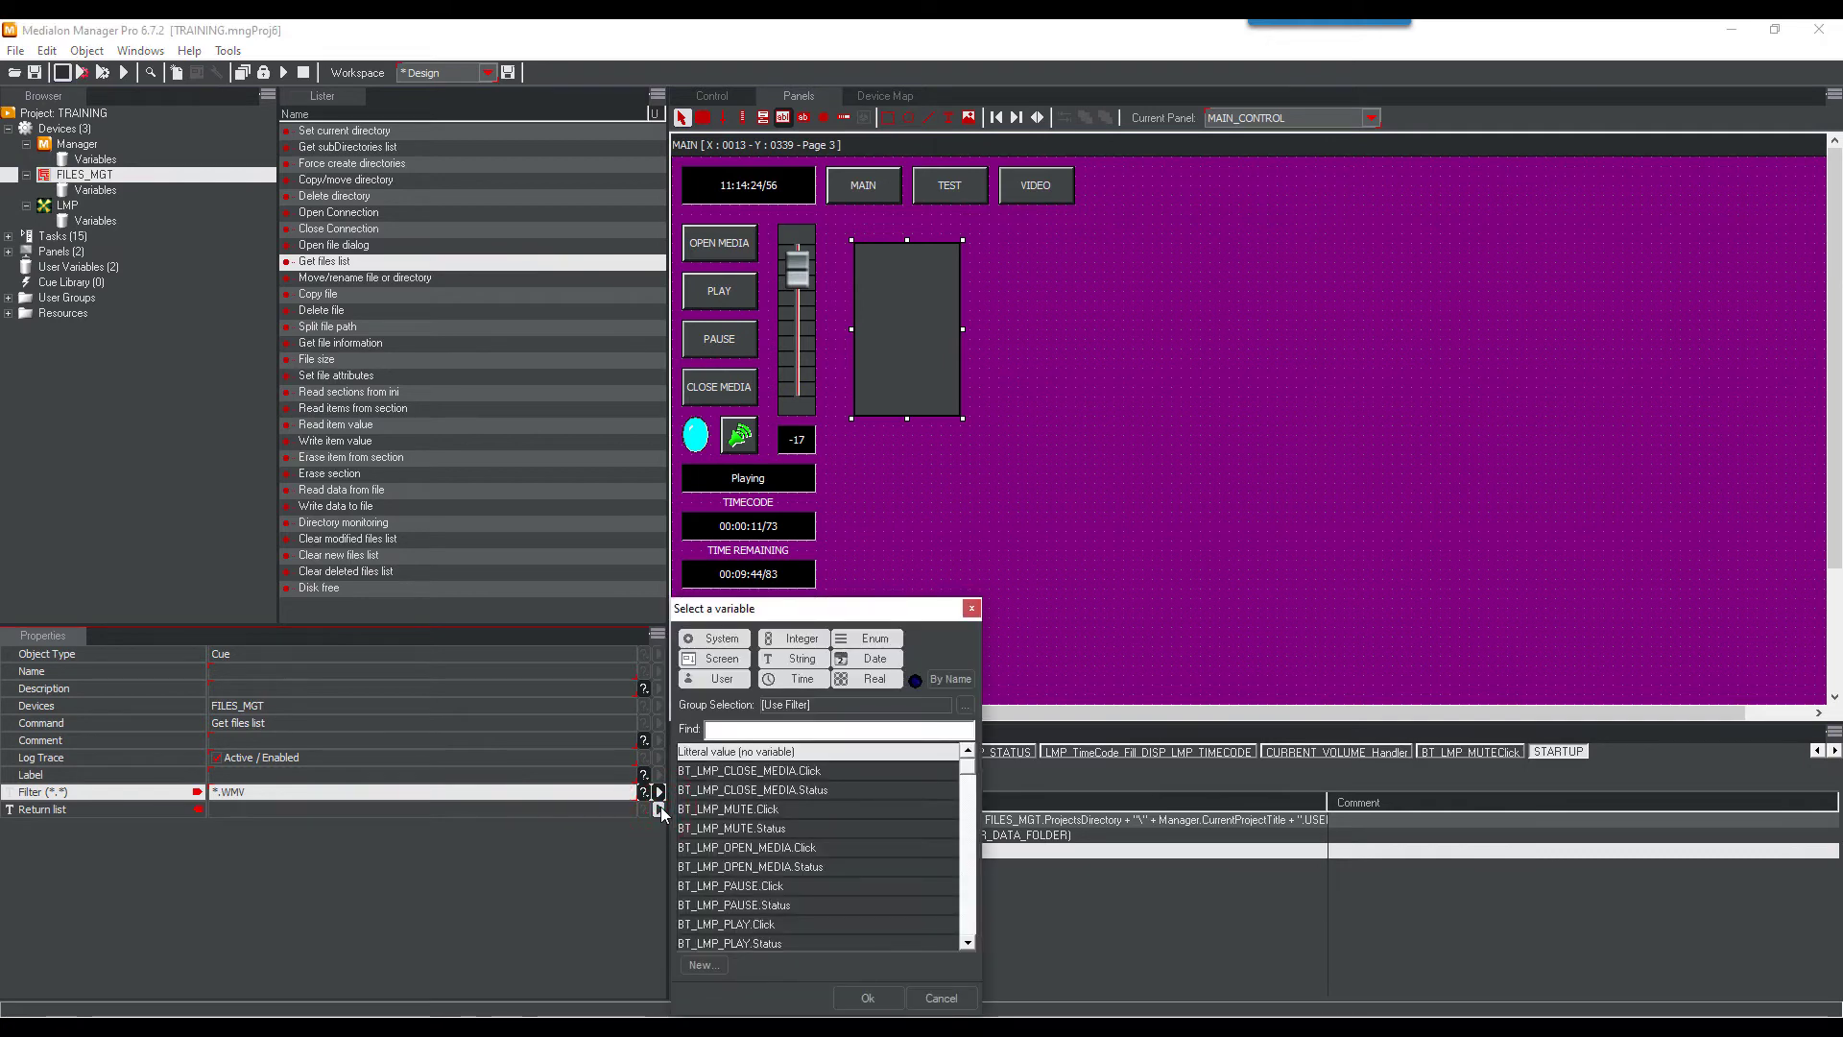
type("LI")
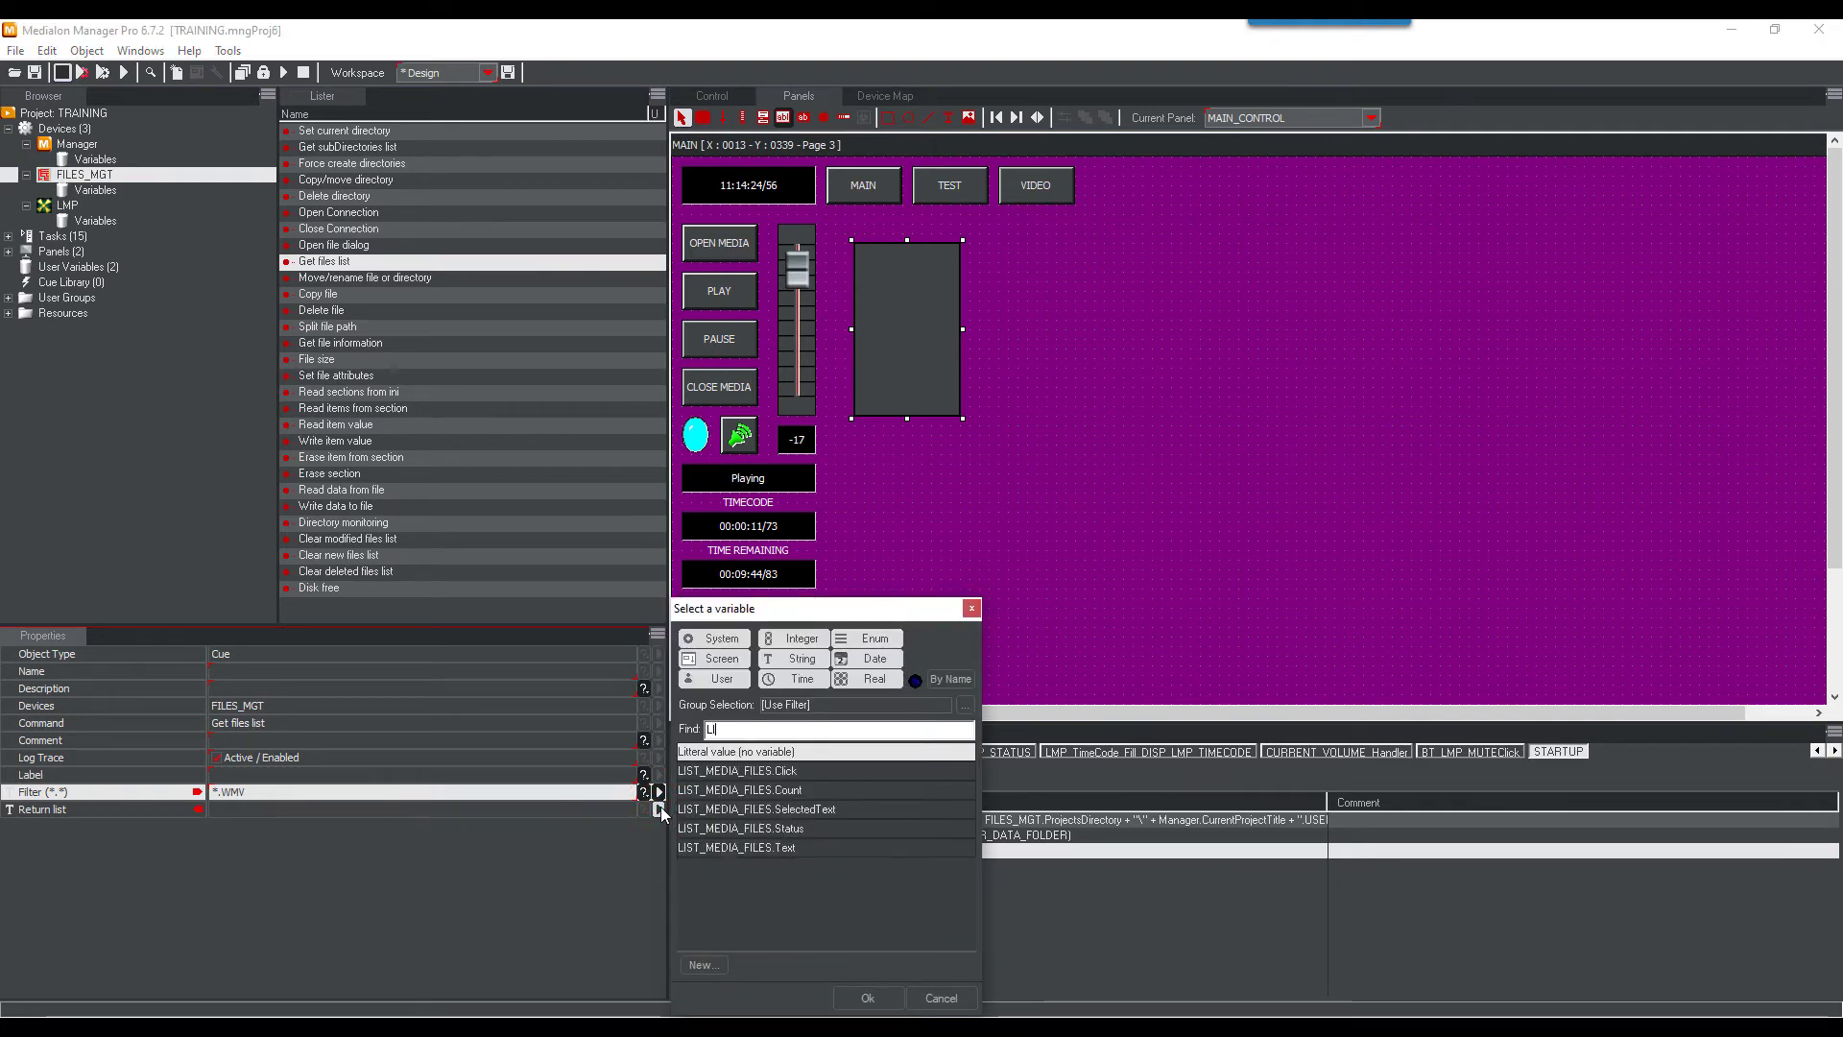
left_click(715, 846)
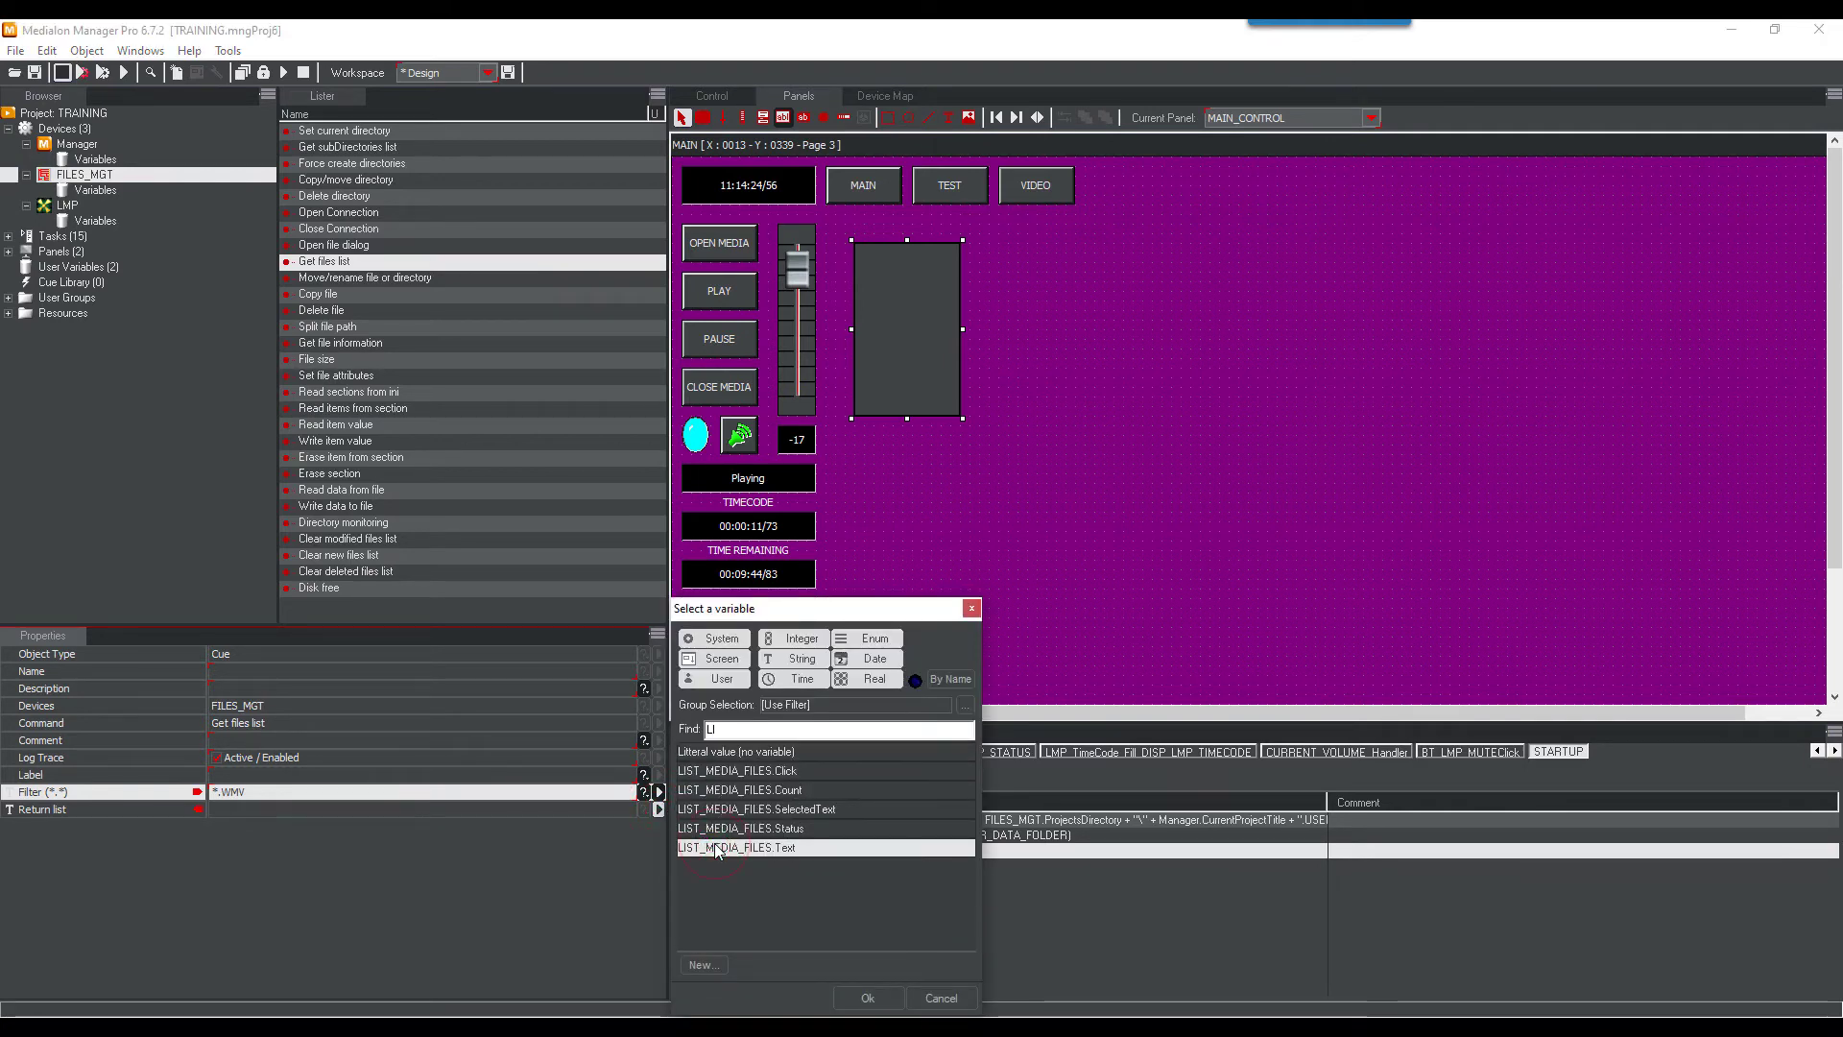
left_click(867, 998)
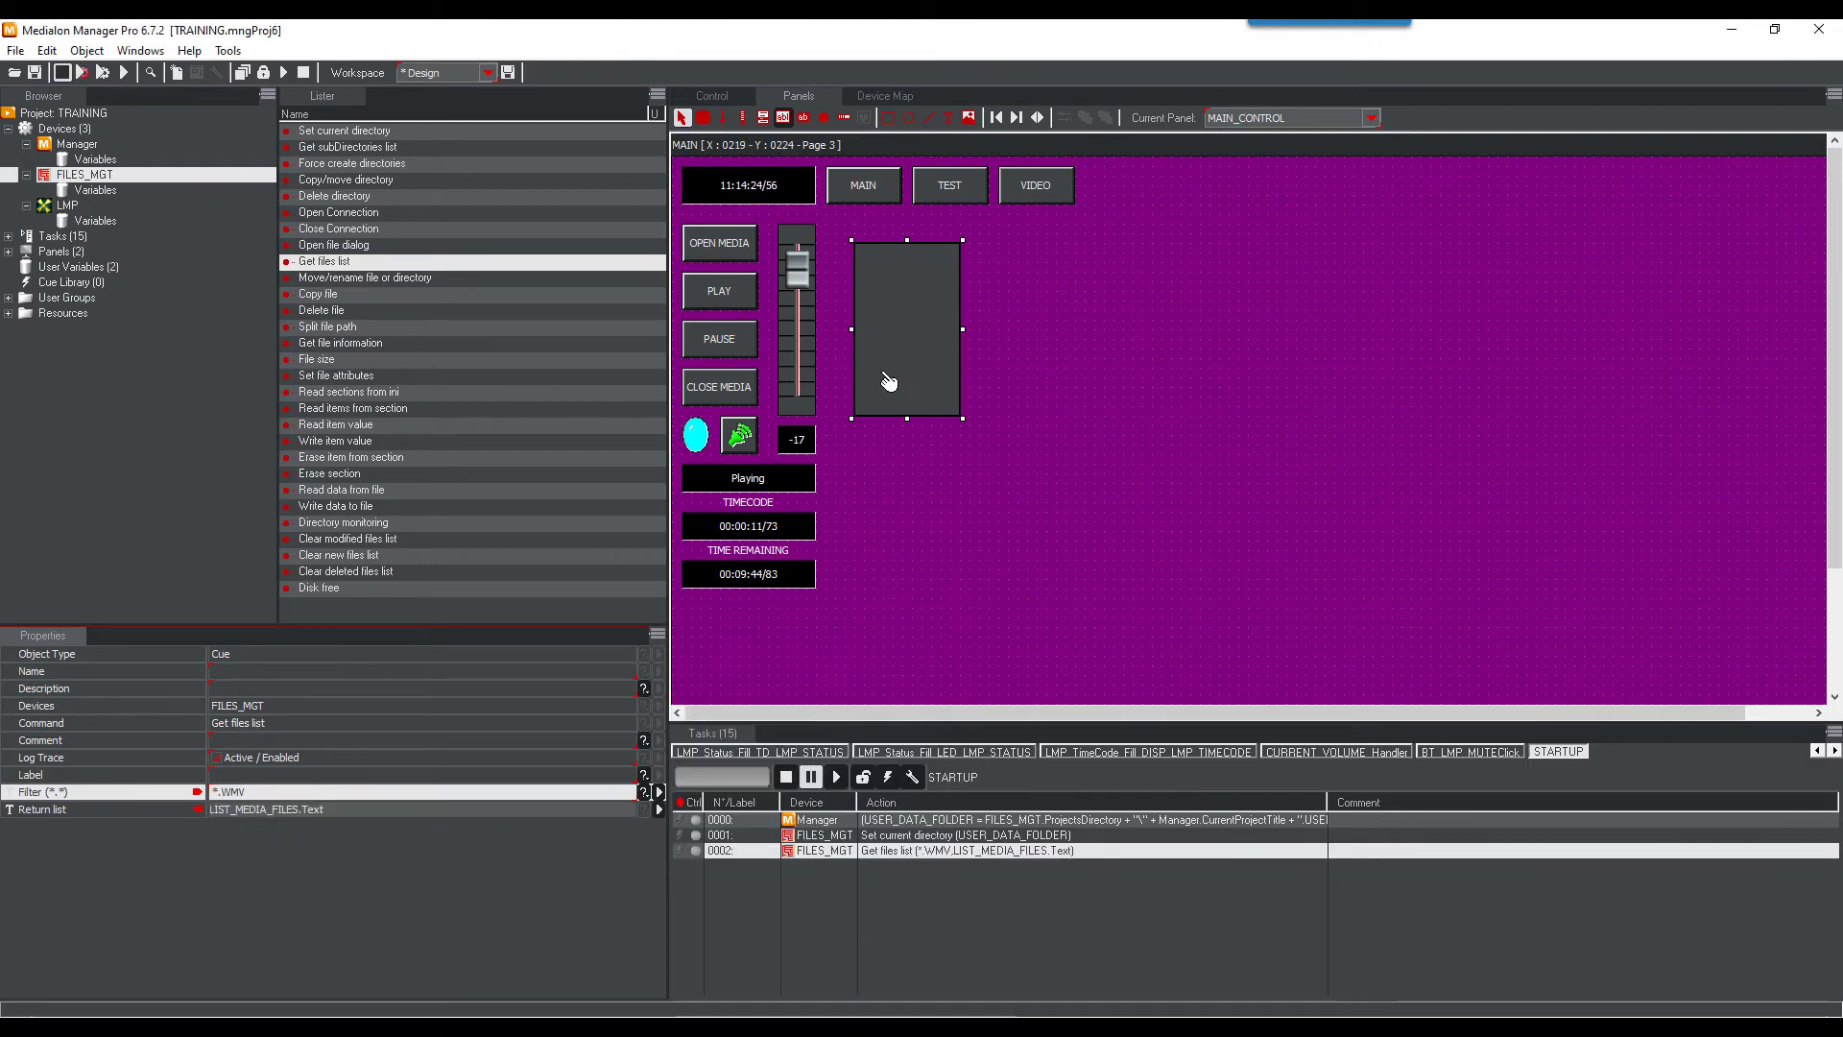
Add a cue to the STARTUP task that assigns a value to the media list's LIST_MEDIA_FILES.Status variable
left_click(884, 377)
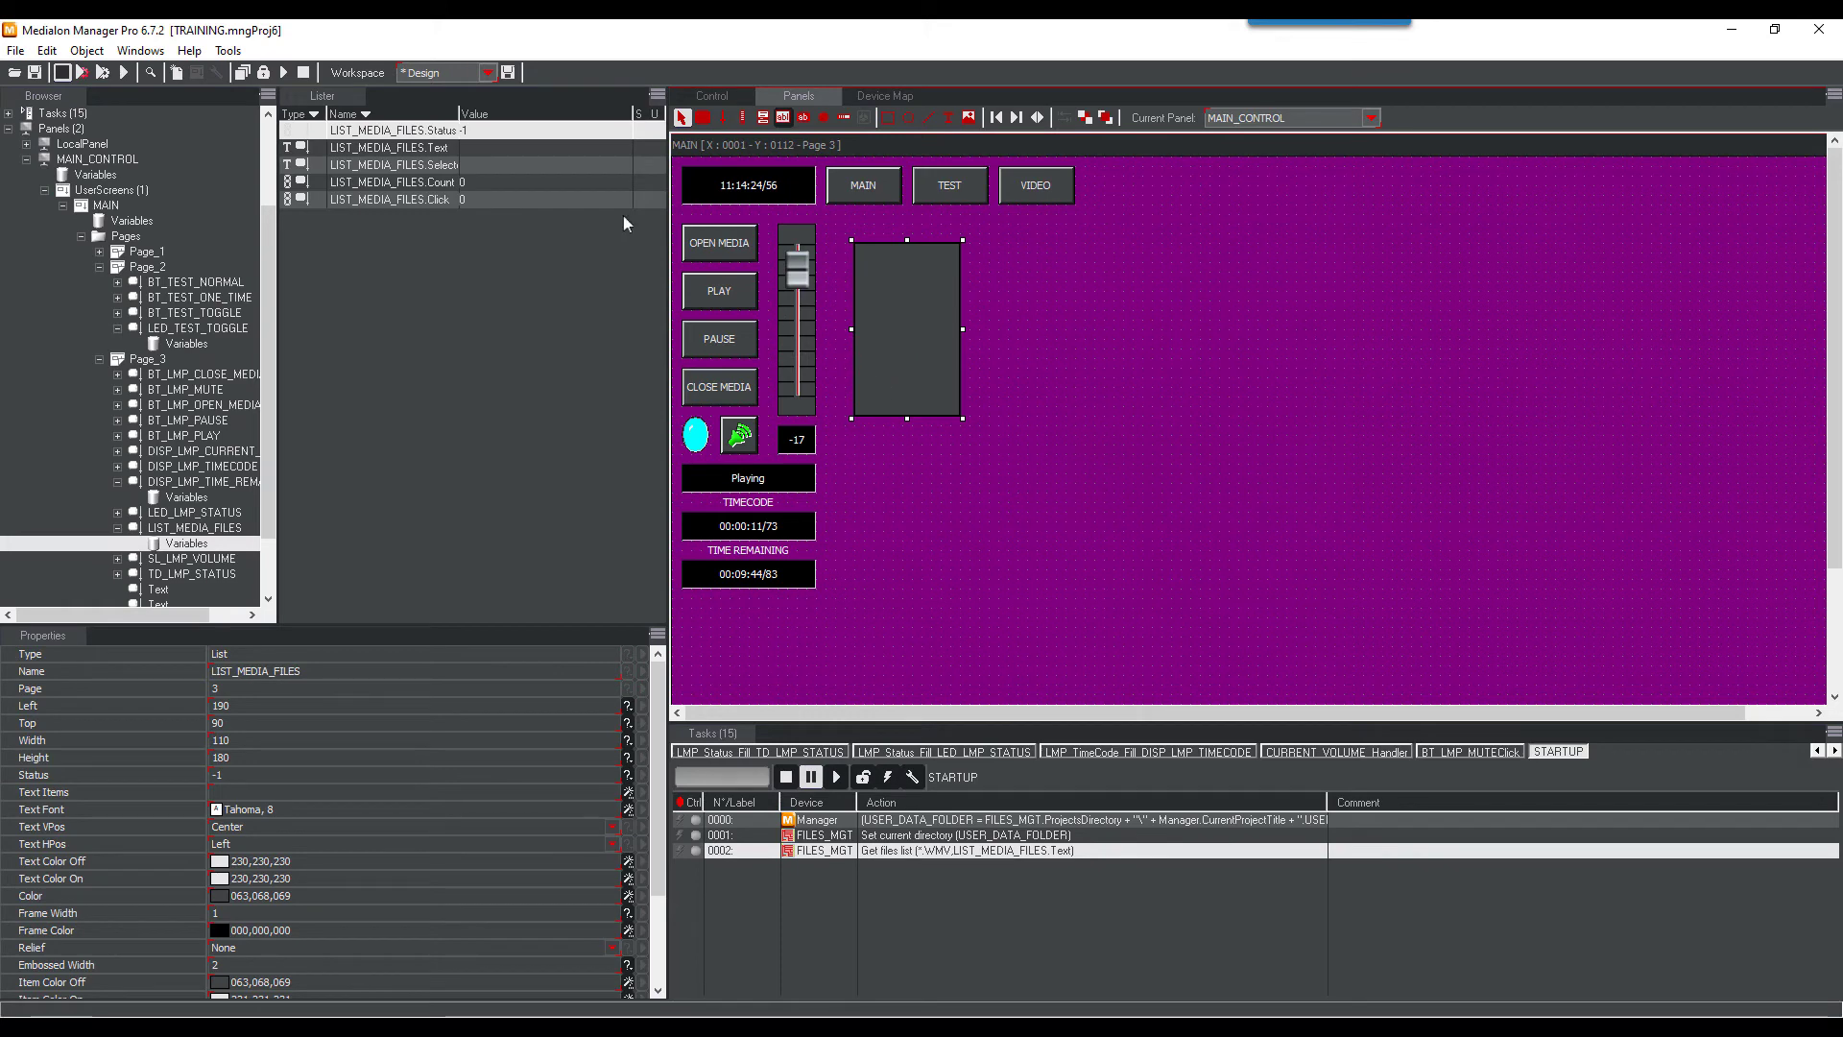
left_click_drag(460, 116, 524, 118)
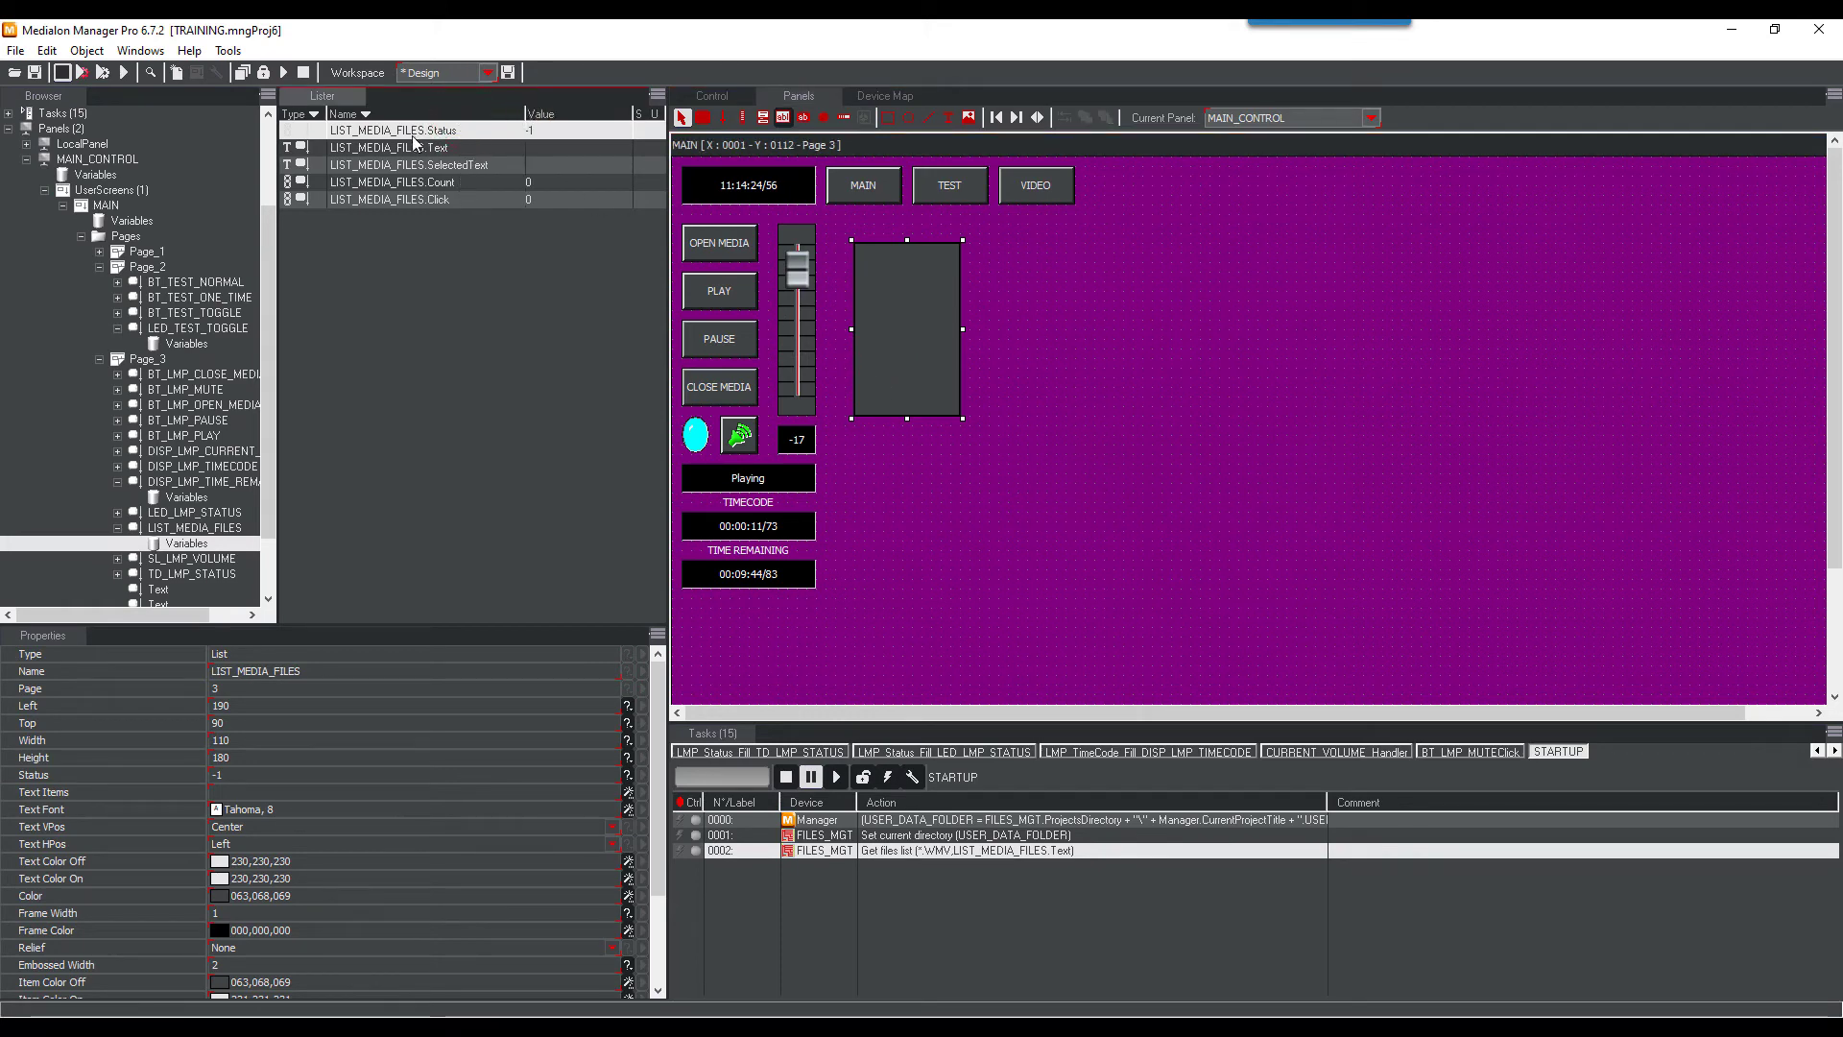
left_click(411, 135)
left_click_drag(560, 385, 931, 905)
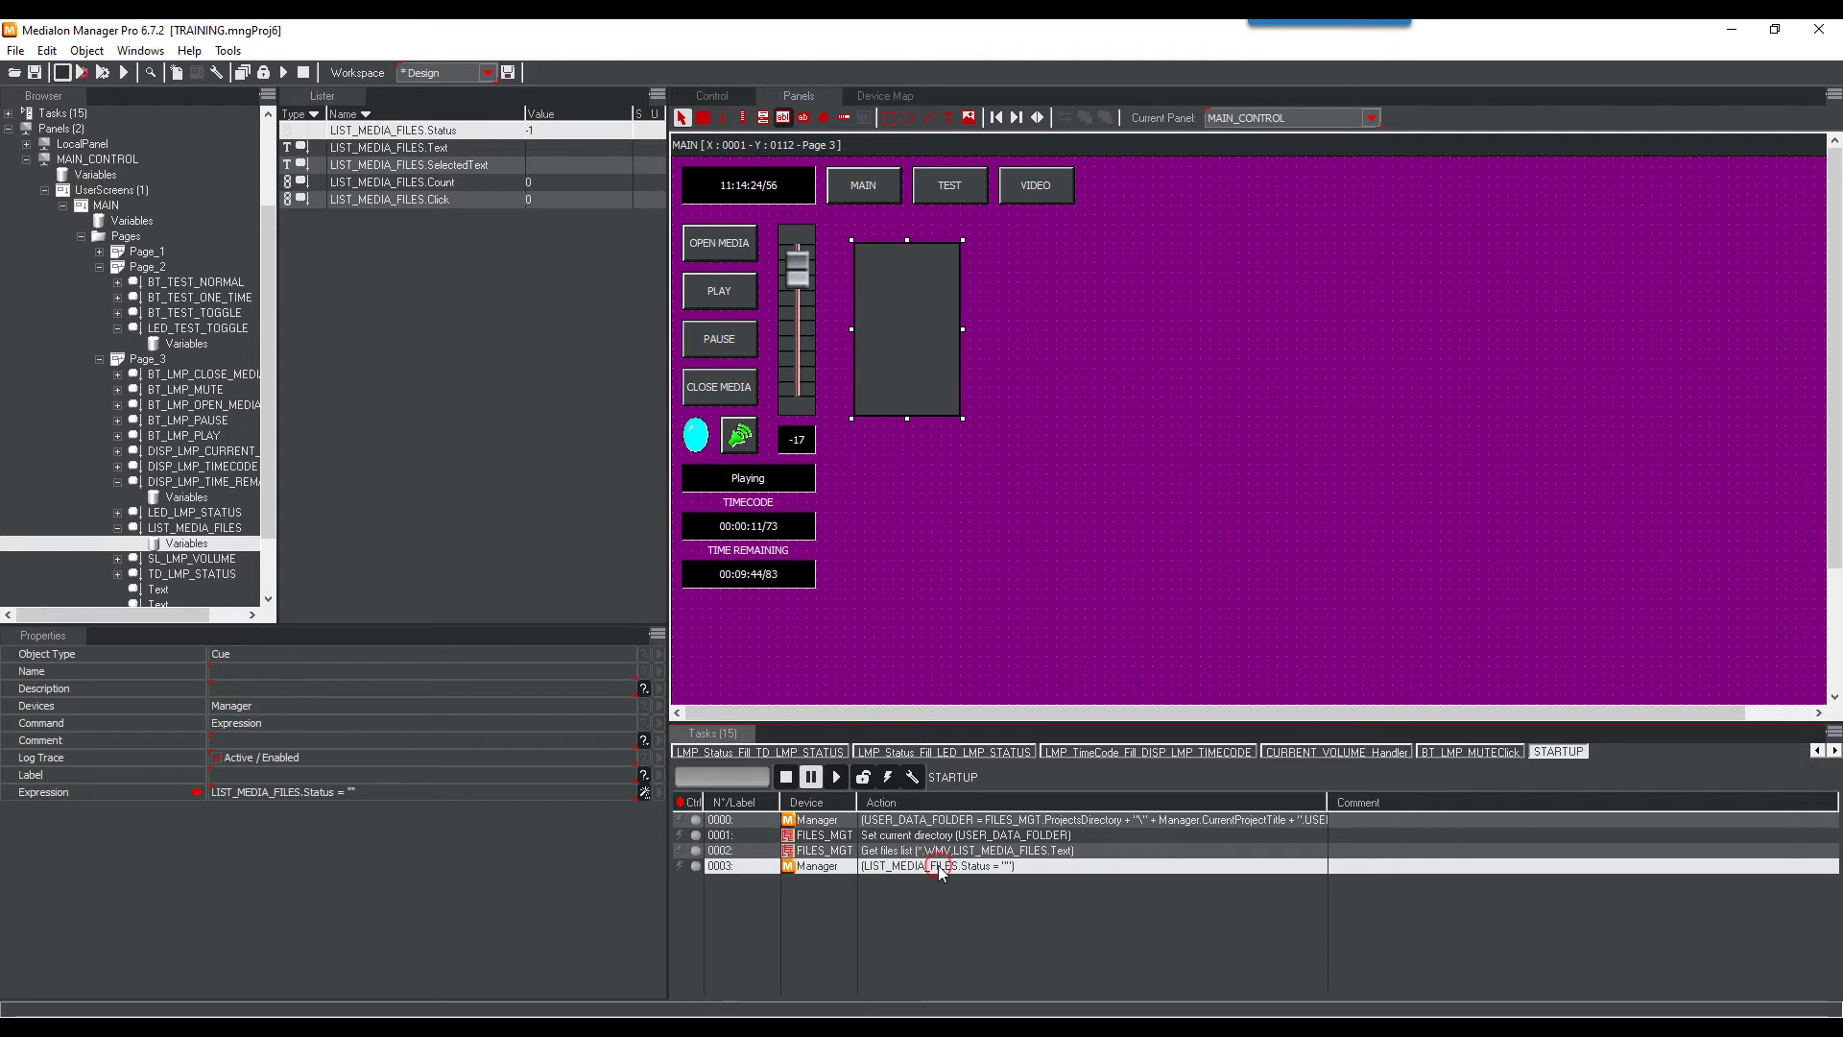
Replace the empty string in the LIST_MEDIA_FILES.Status cue expression with 0 and apply it
double_click(940, 867)
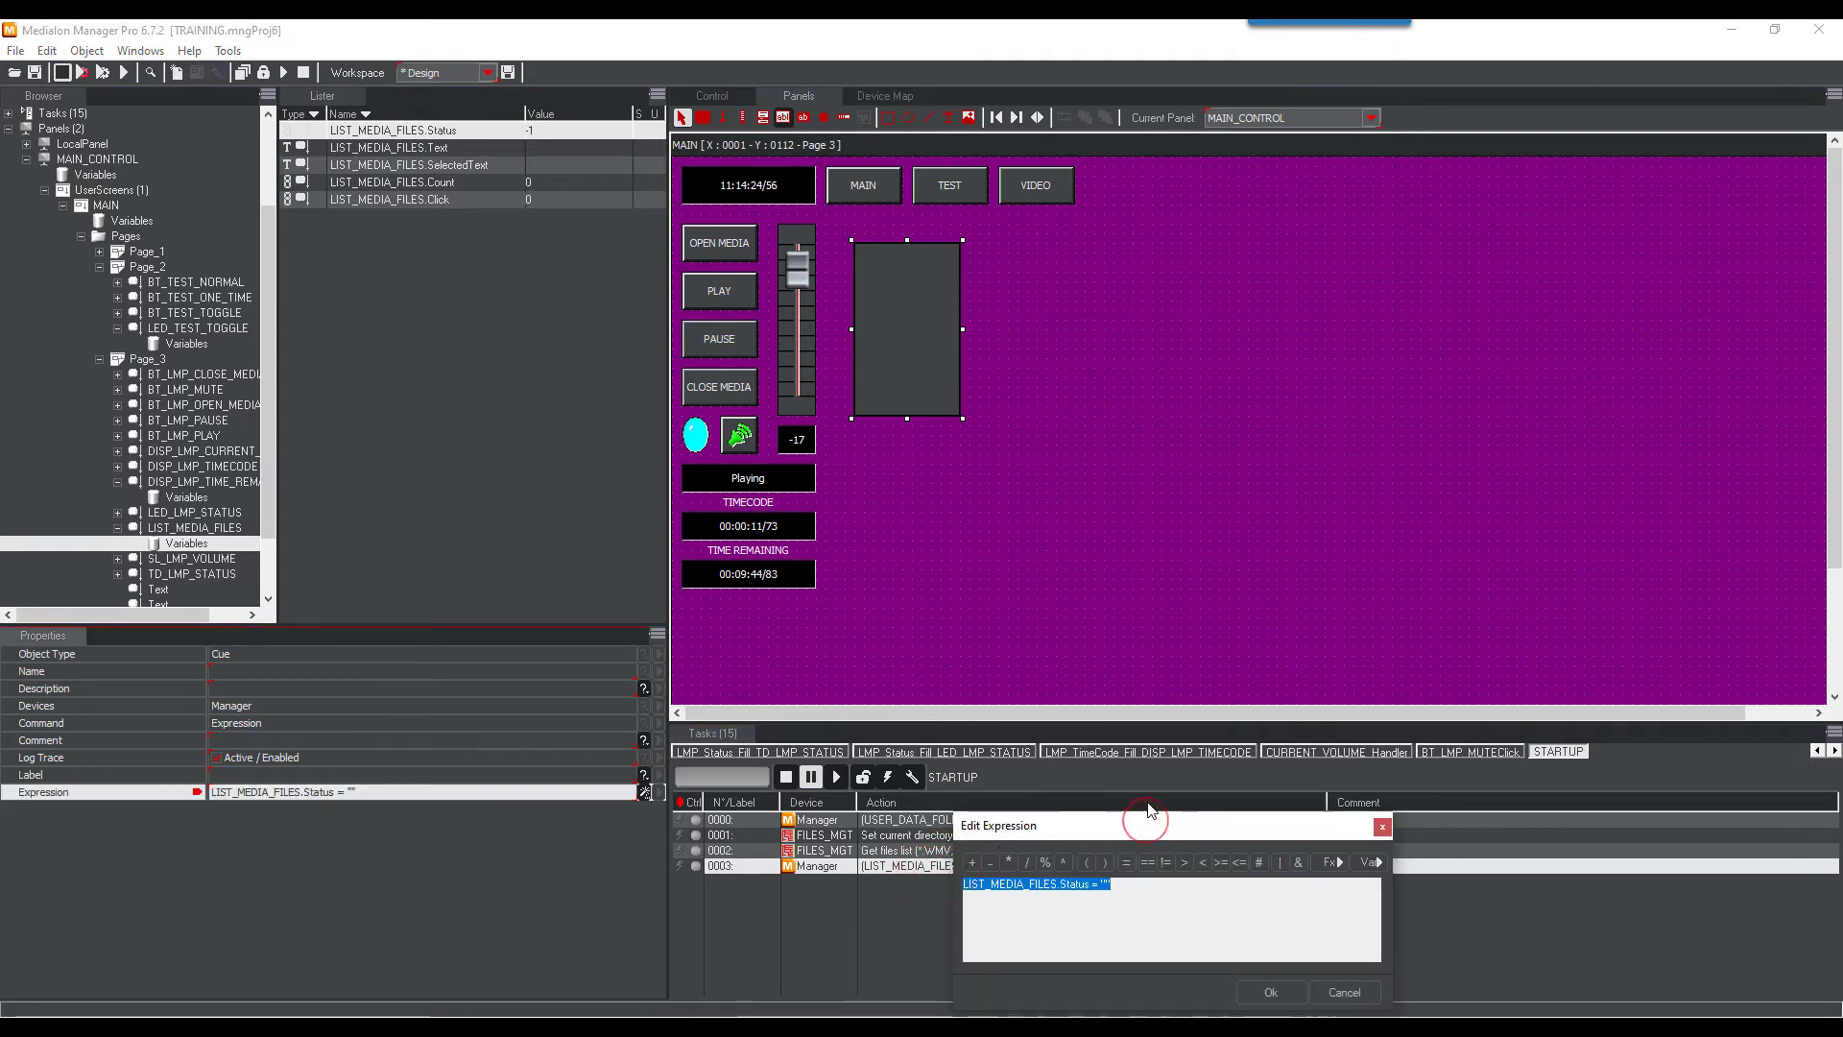
left_click_drag(1151, 811, 1131, 522)
left_click(1127, 588)
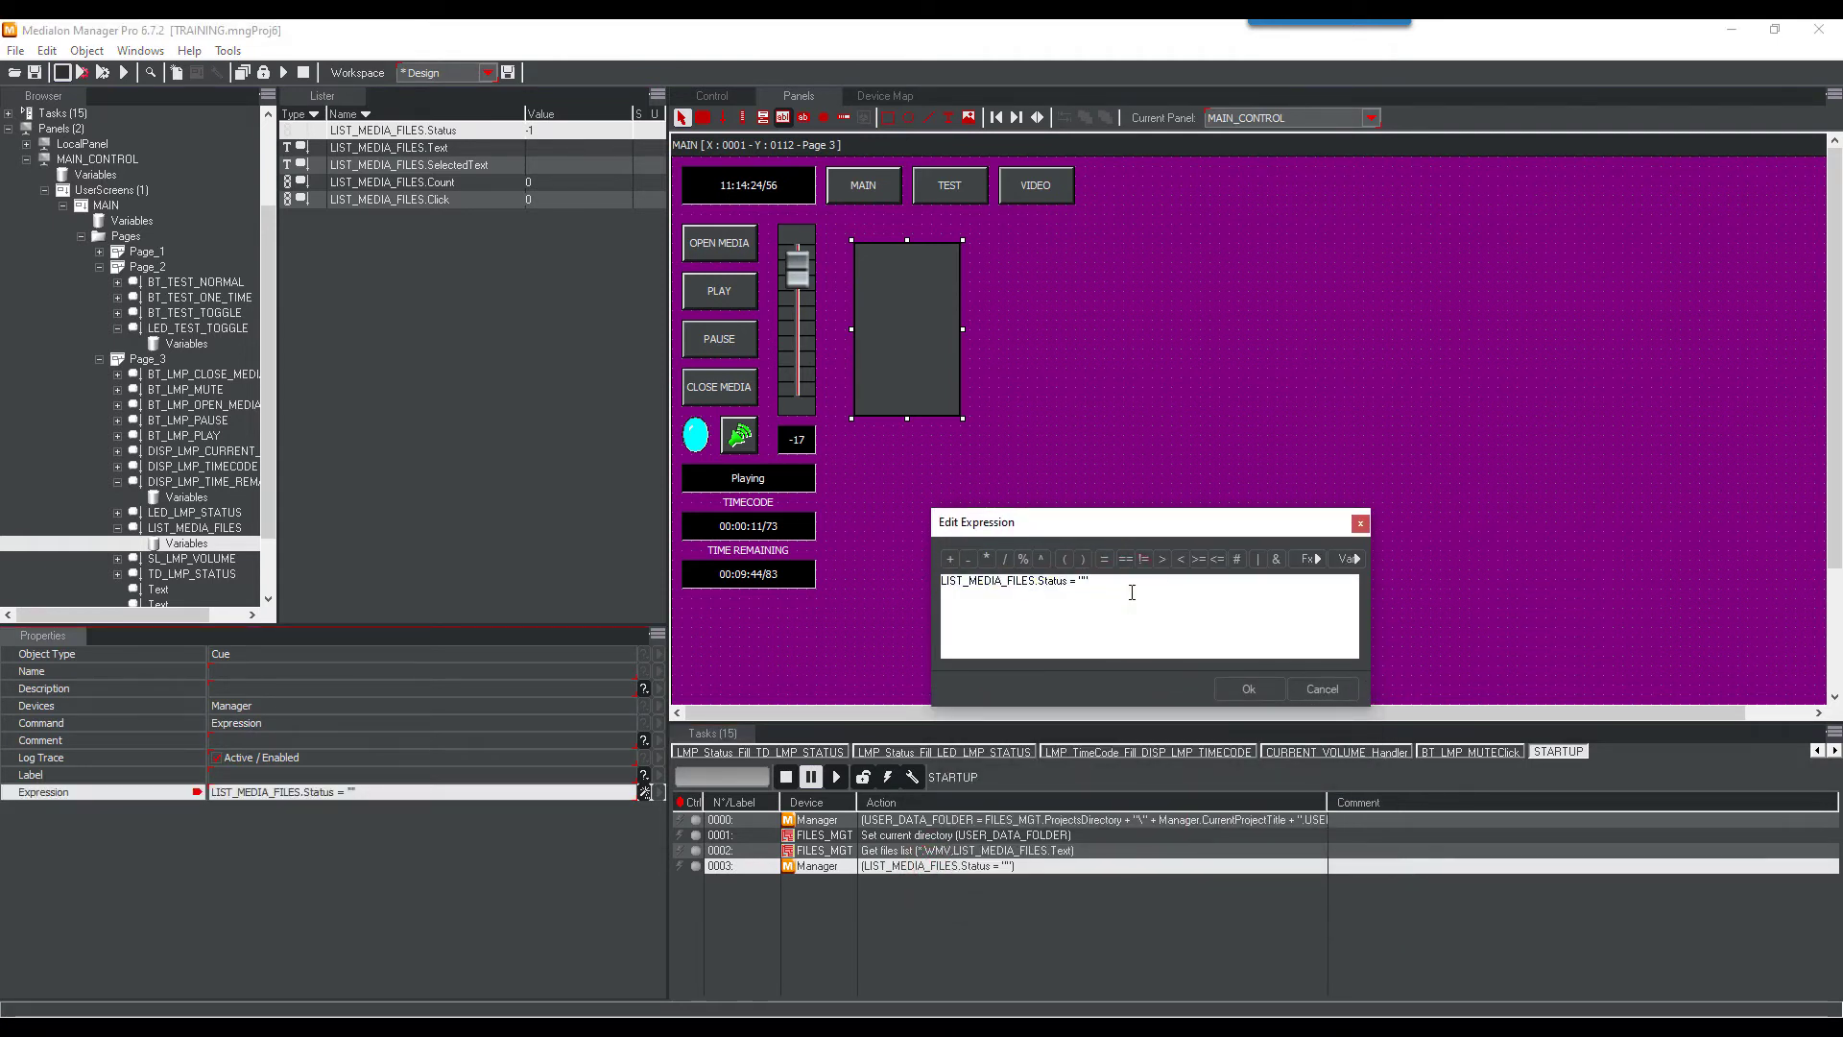
key("BackSpace")
key("BackSpace")
type("0")
left_click(1229, 695)
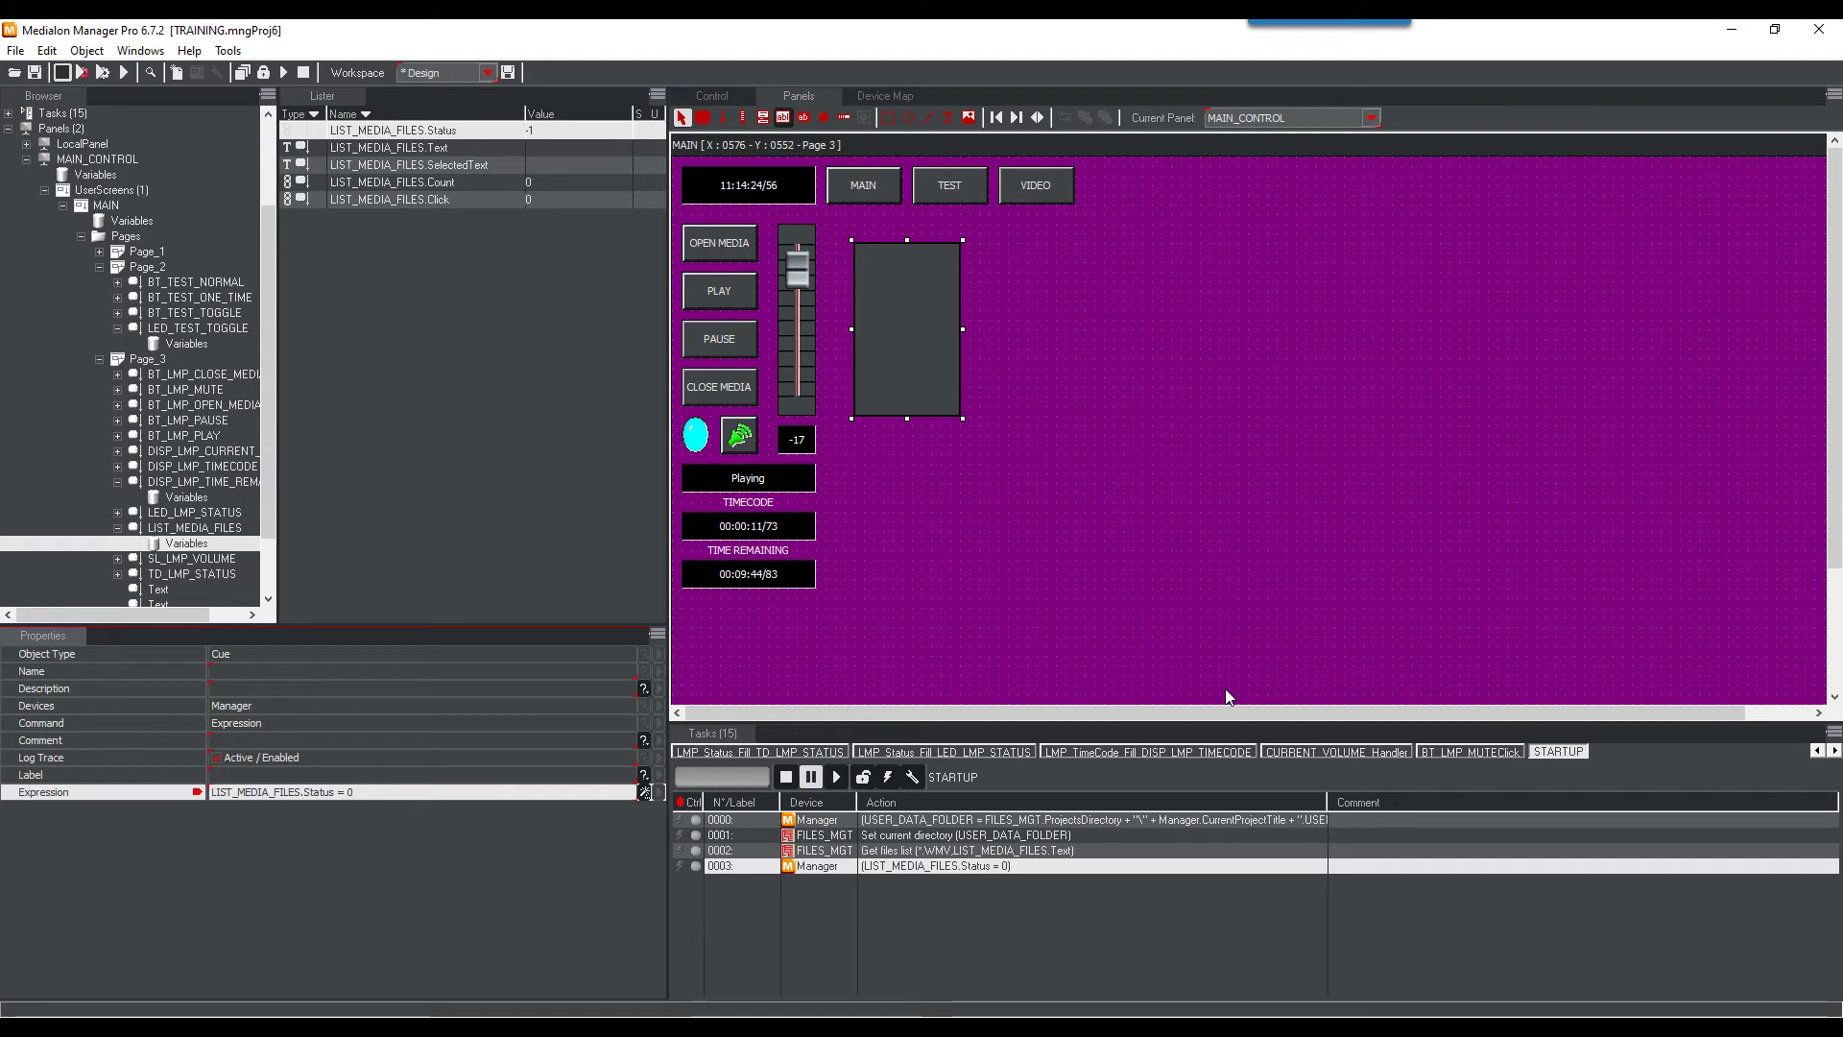
Create a String user variable named SELECTED_MEDIA
left_click(13, 128)
right_click(73, 270)
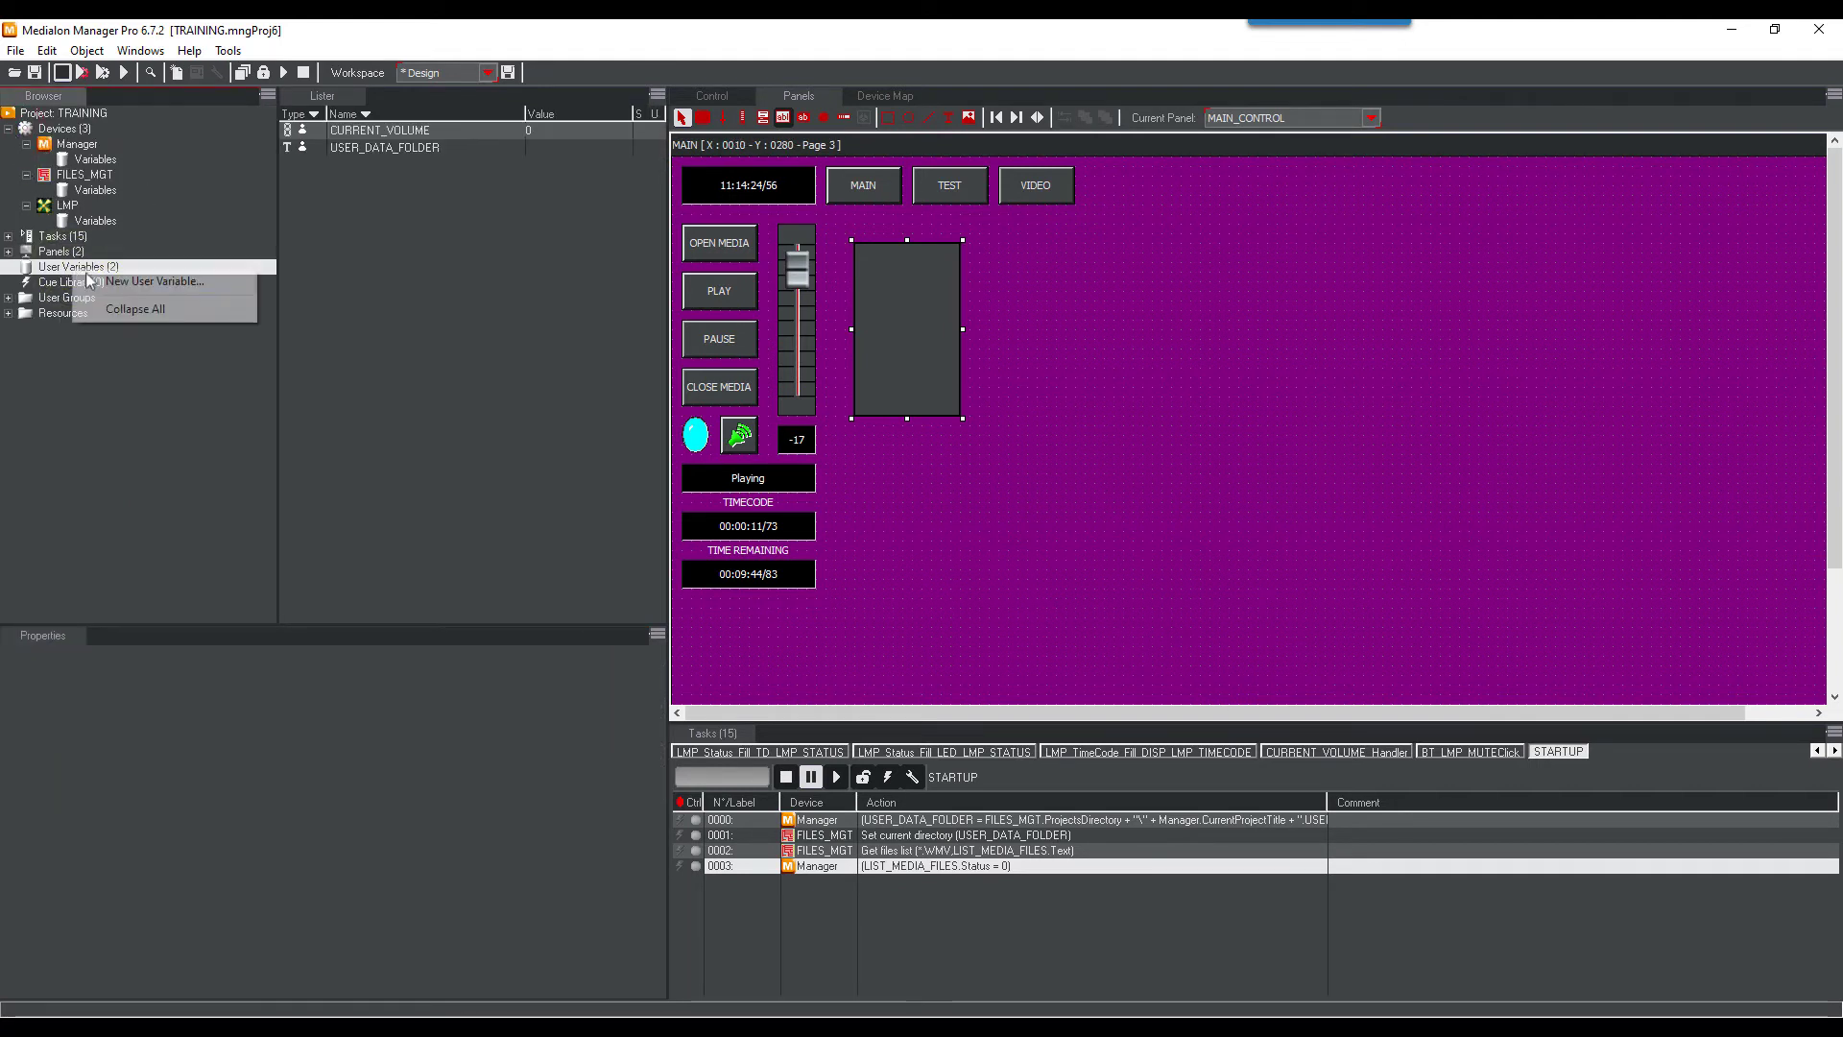
left_click(126, 284)
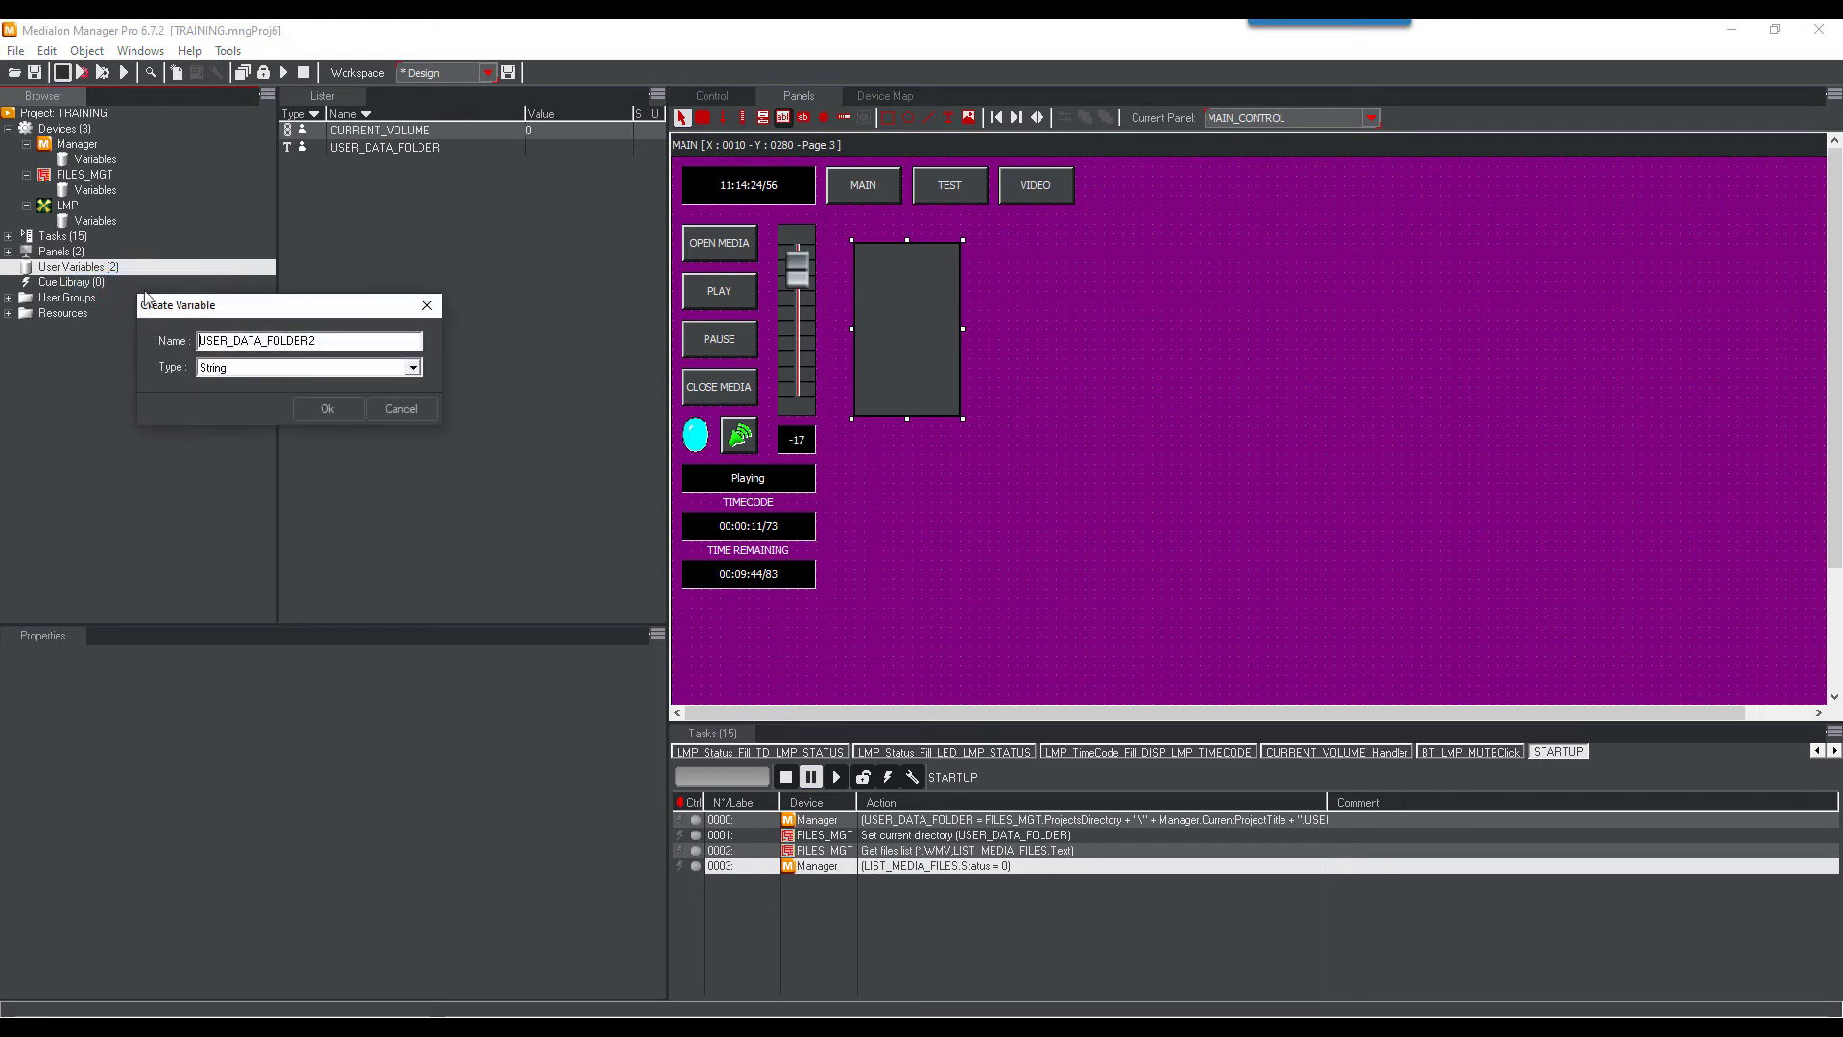
type("SELECTED_MEDIA")
left_click(336, 411)
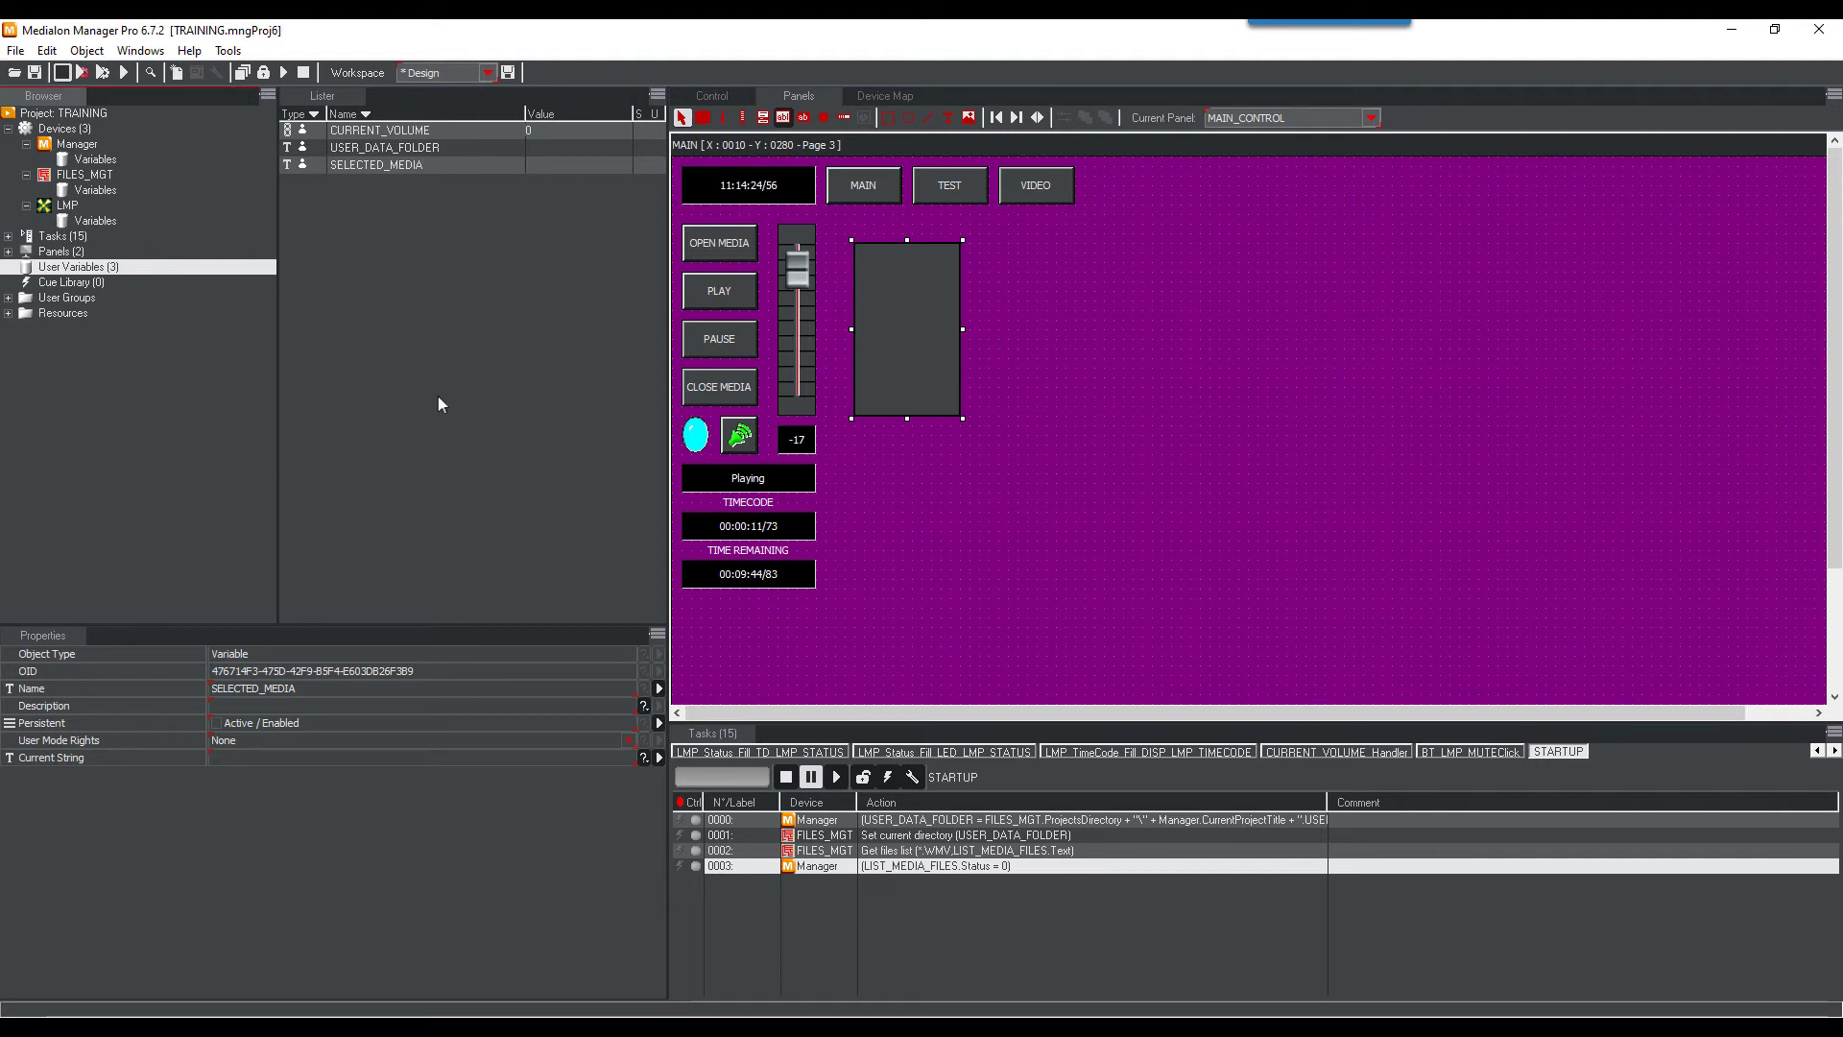
Create a task started by selecting an item in LIST_MEDIA_FILES and add a cue to it that assigns a value to SELECTED_MEDIA
left_click(910, 339)
right_click(907, 333)
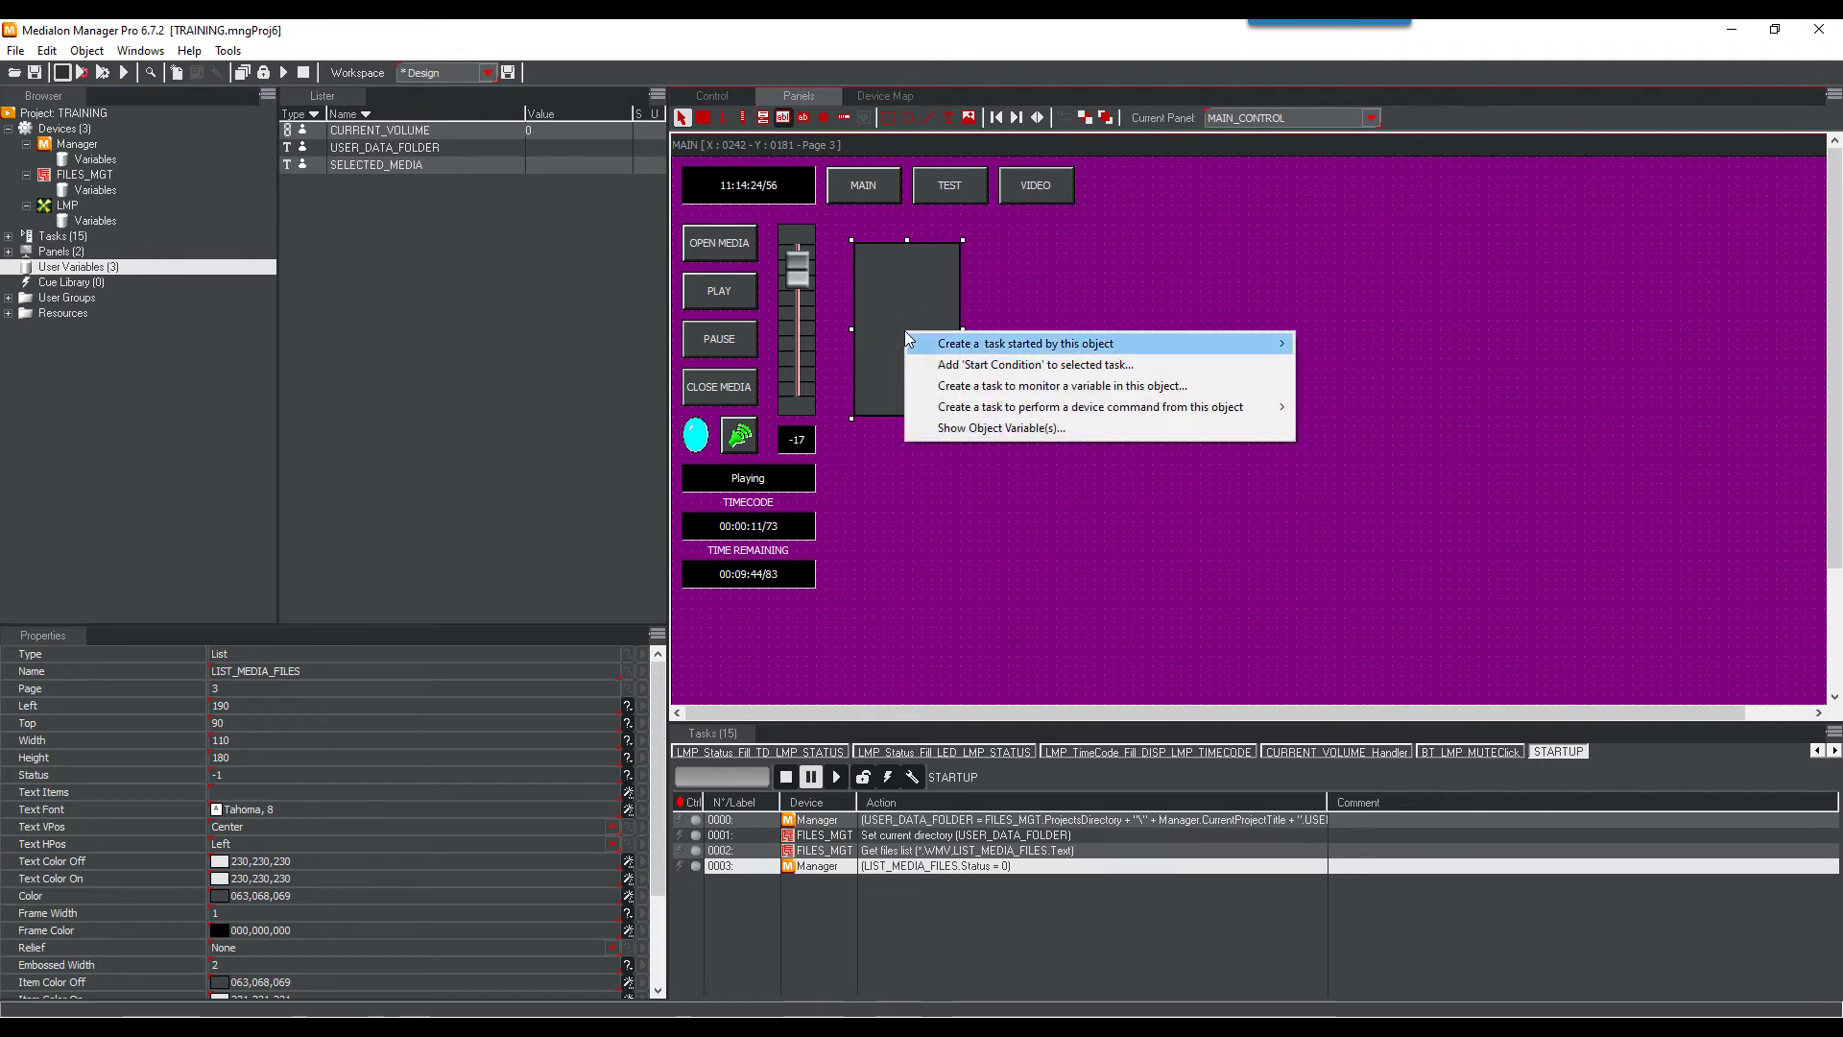
mouse_move(1253, 344)
left_click(1350, 345)
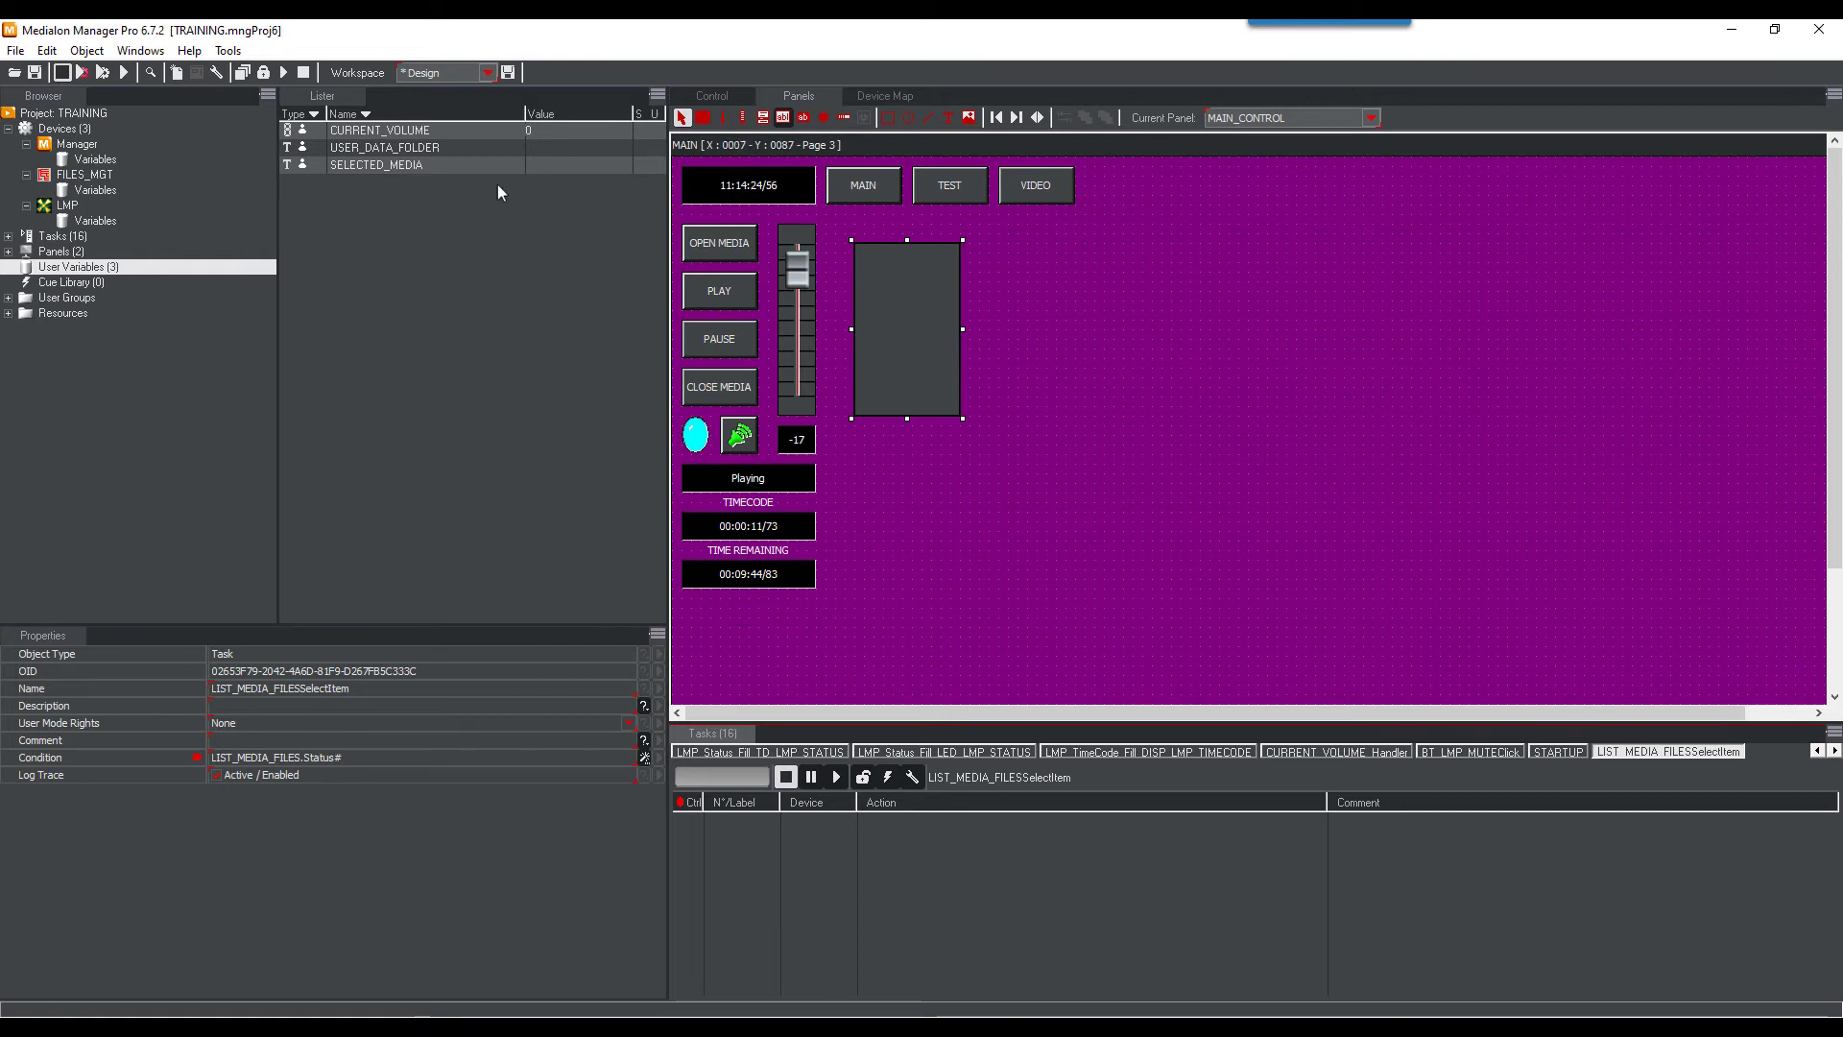
left_click(393, 164)
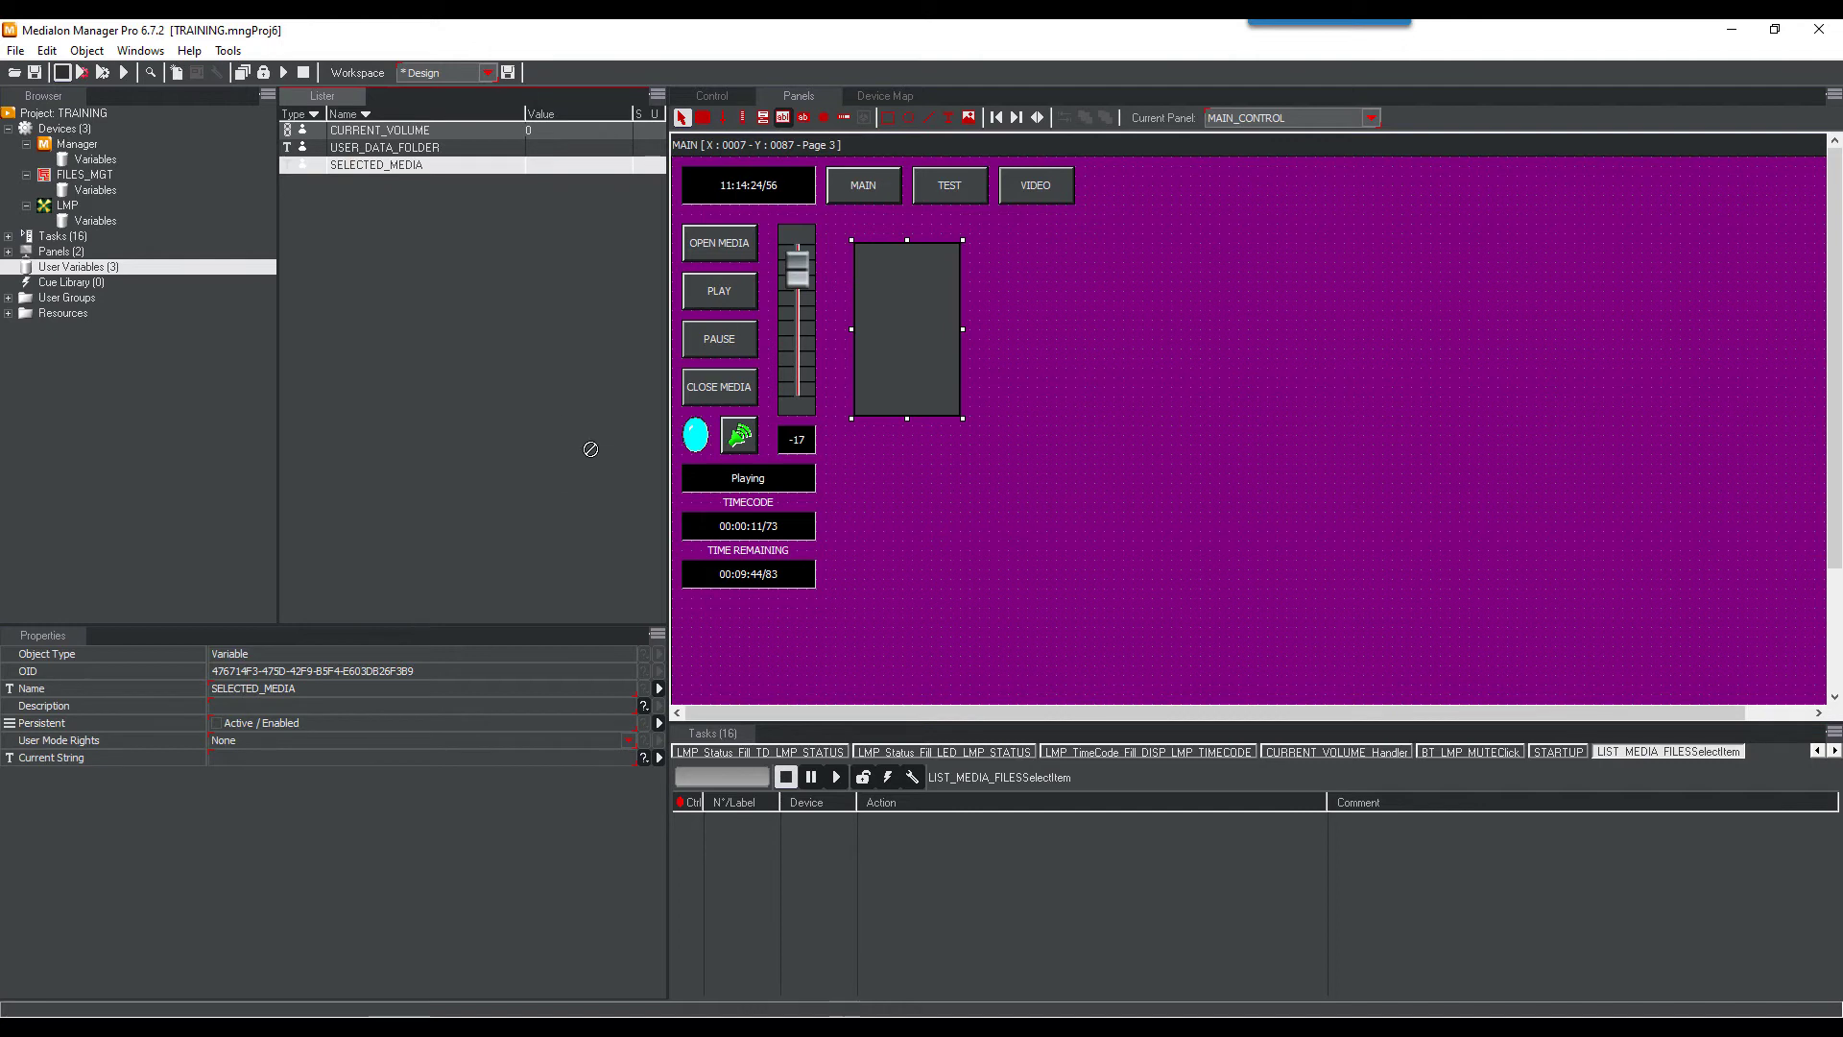
left_click_drag(815, 716, 989, 880)
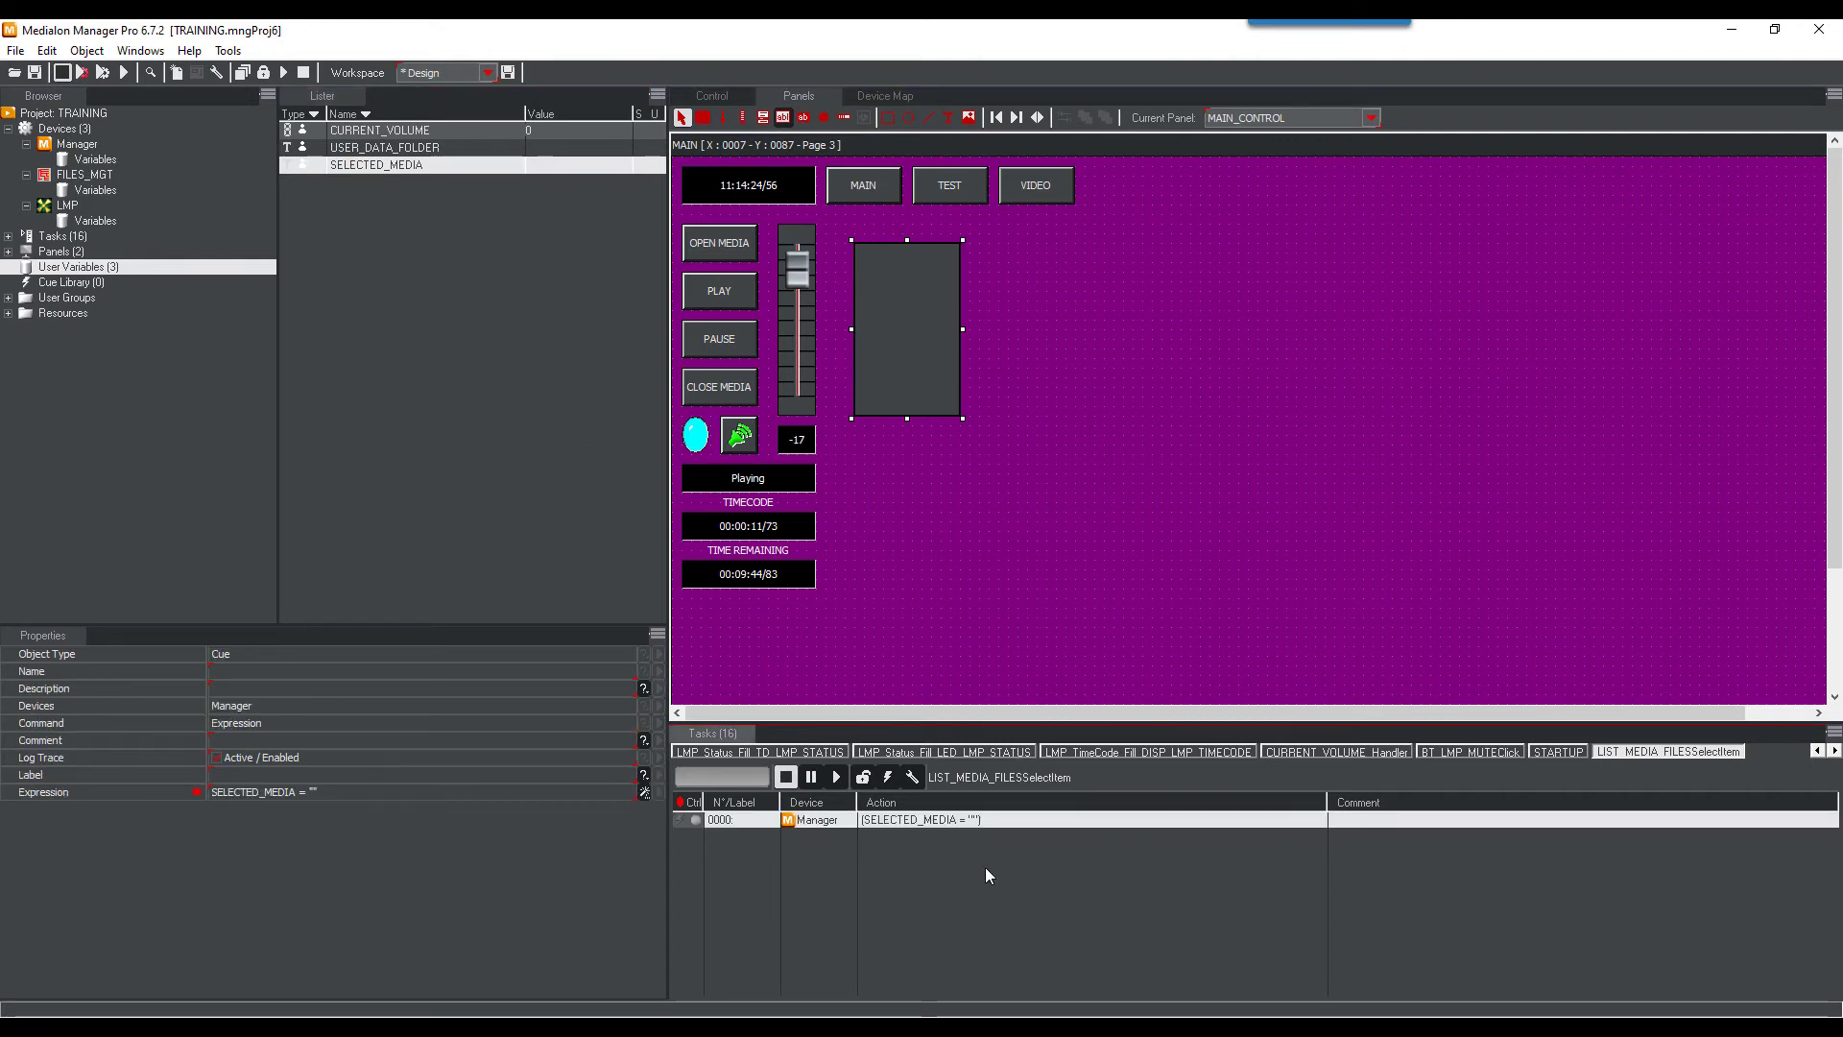
Replace the empty string in the SELECTED_MEDIA cue expression with the variable USER_DATA_FOLDER
double_click(948, 820)
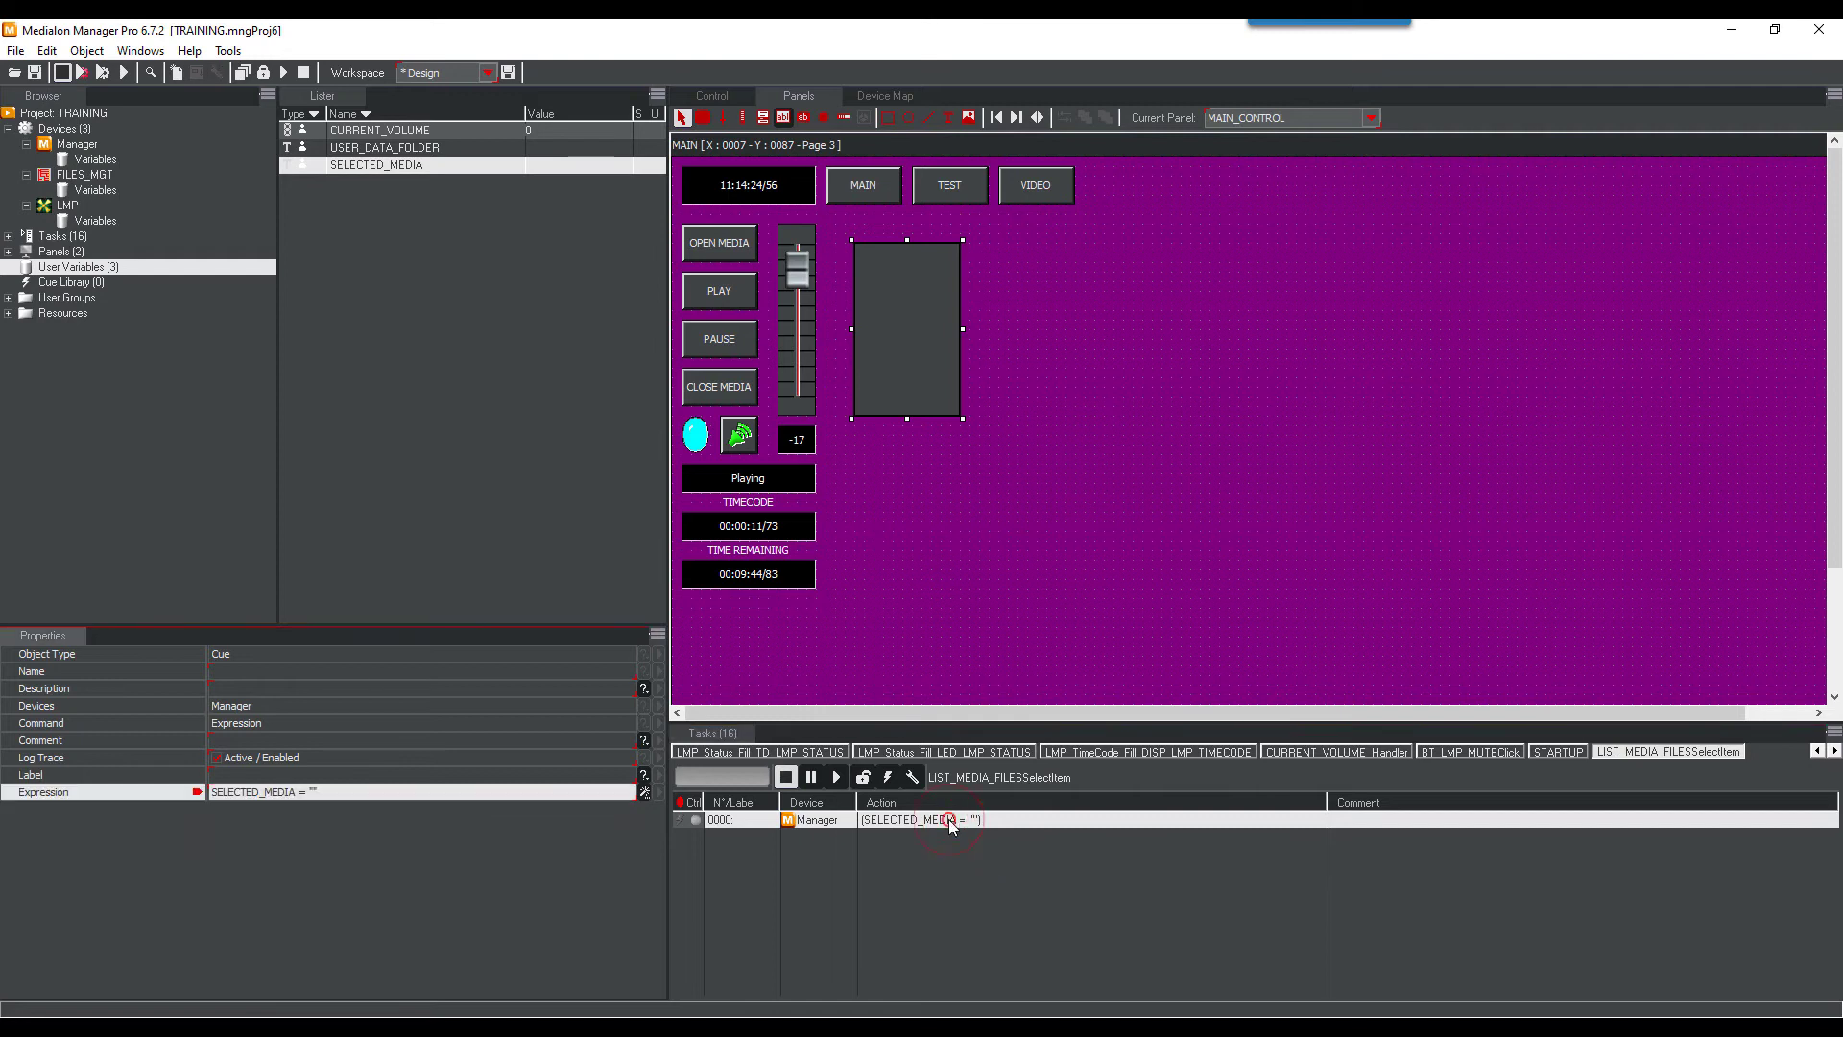
left_click_drag(1047, 832, 997, 512)
left_click(1069, 576)
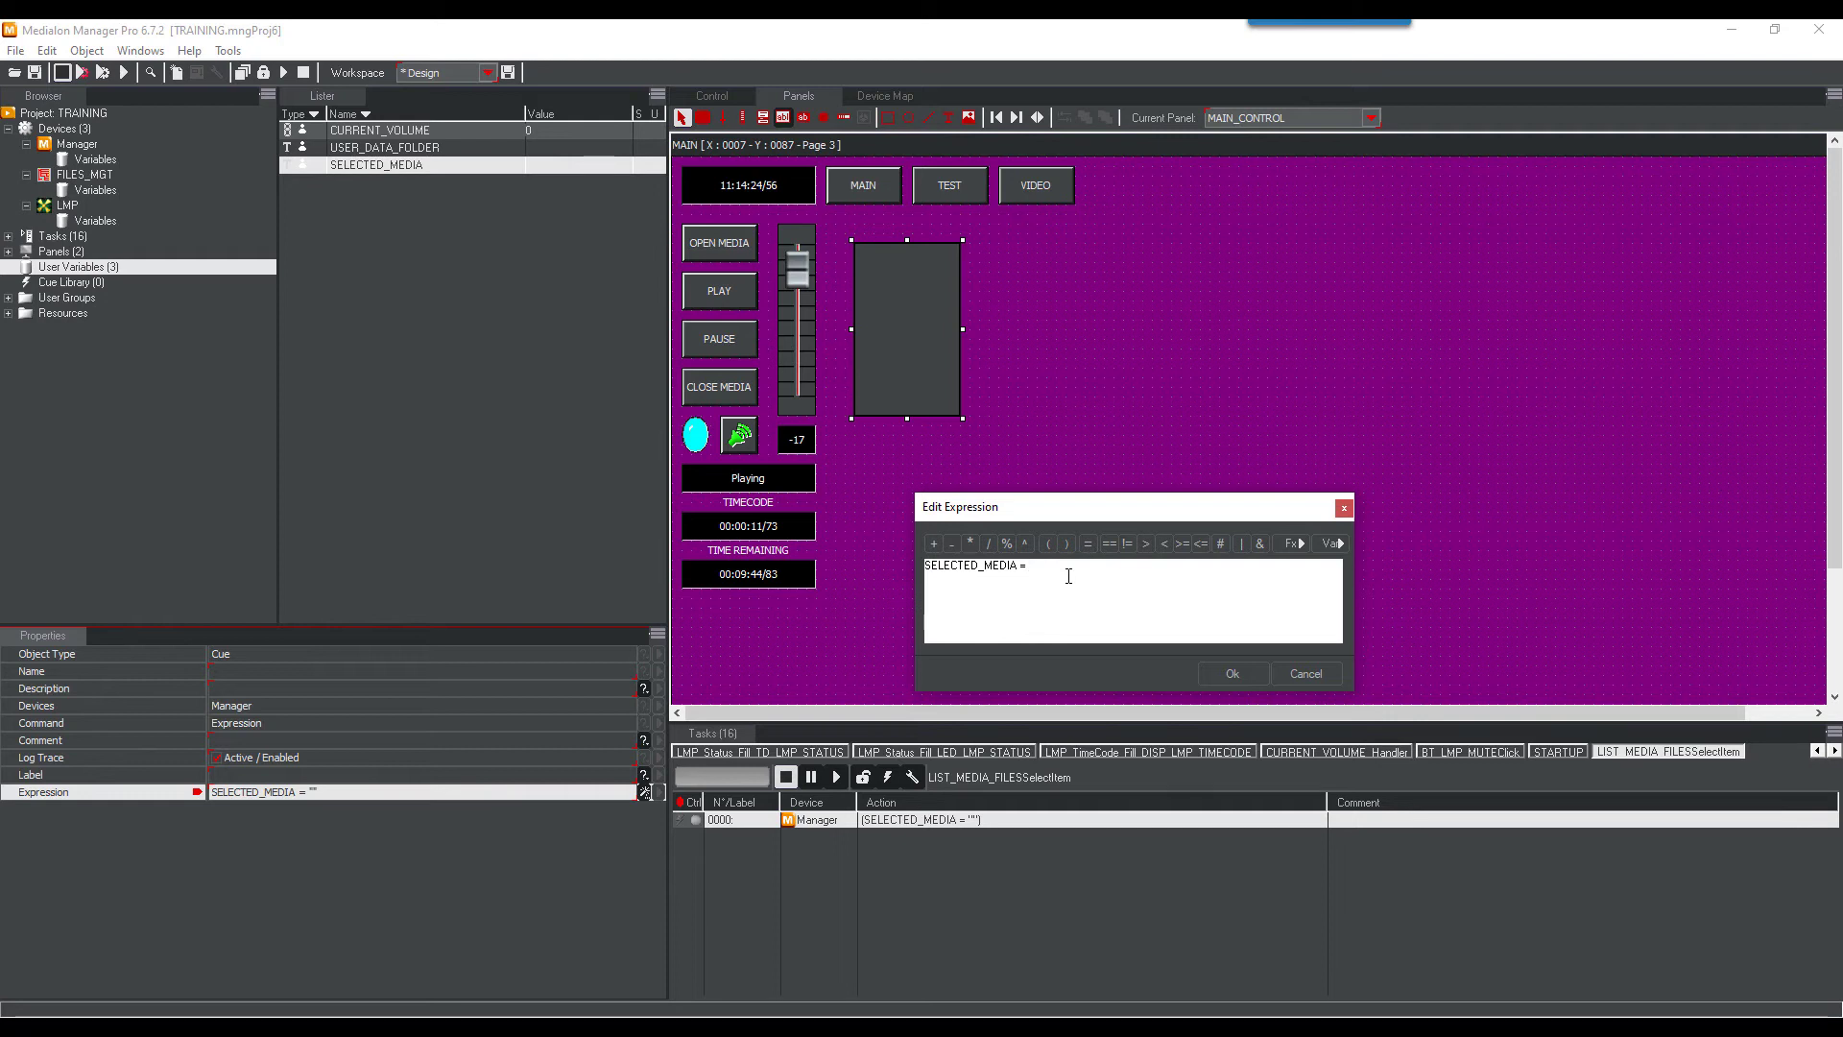
left_click(1330, 543)
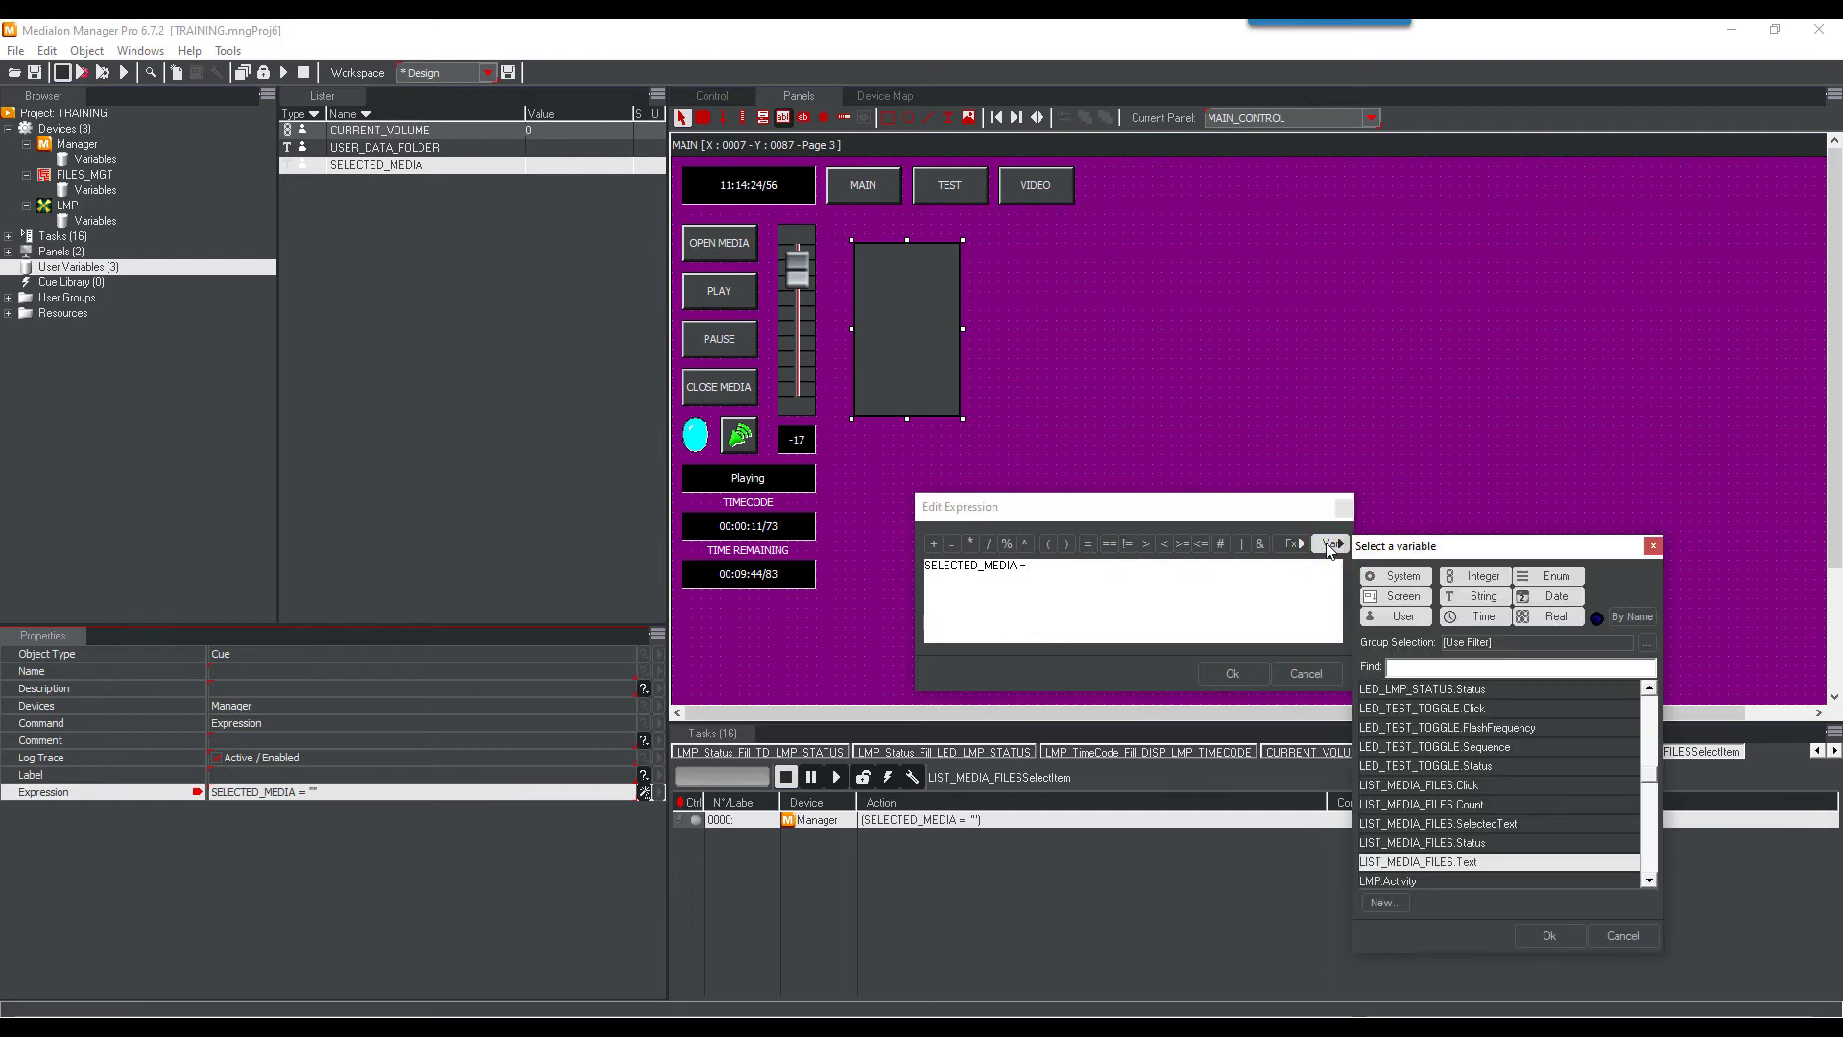
type("U")
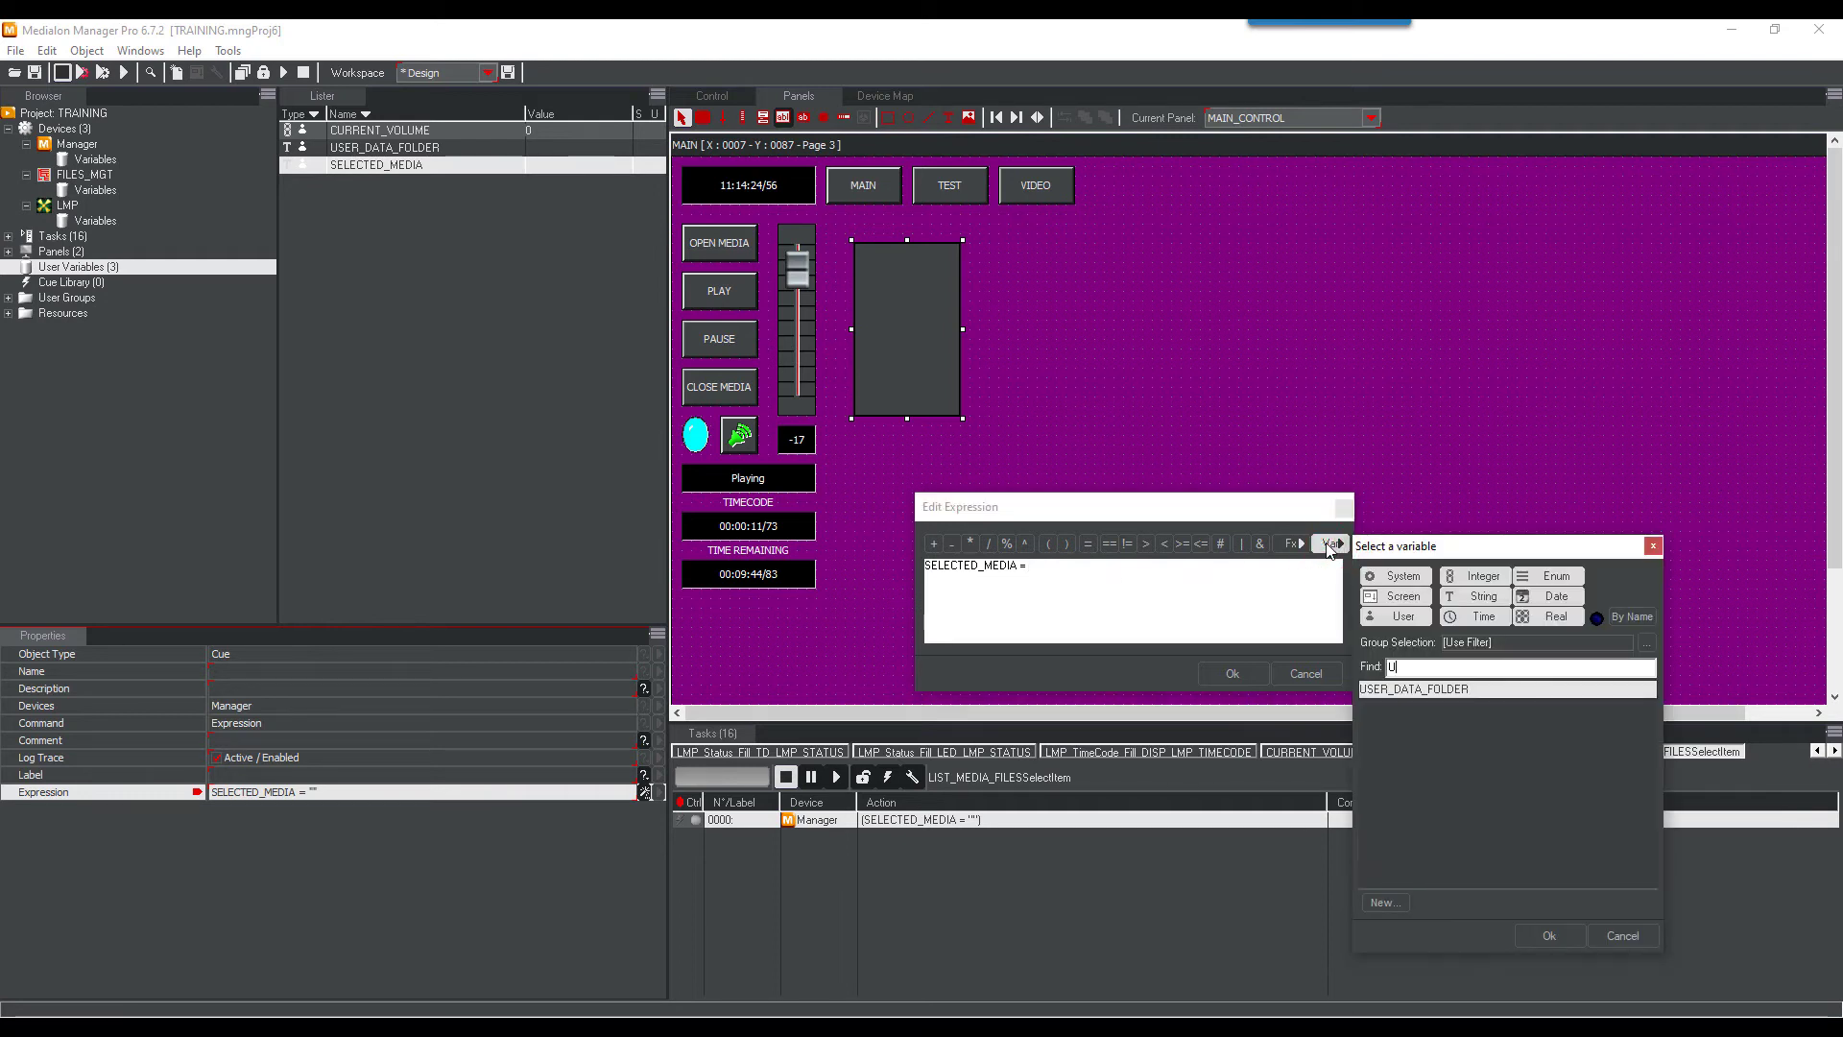
left_click(1559, 941)
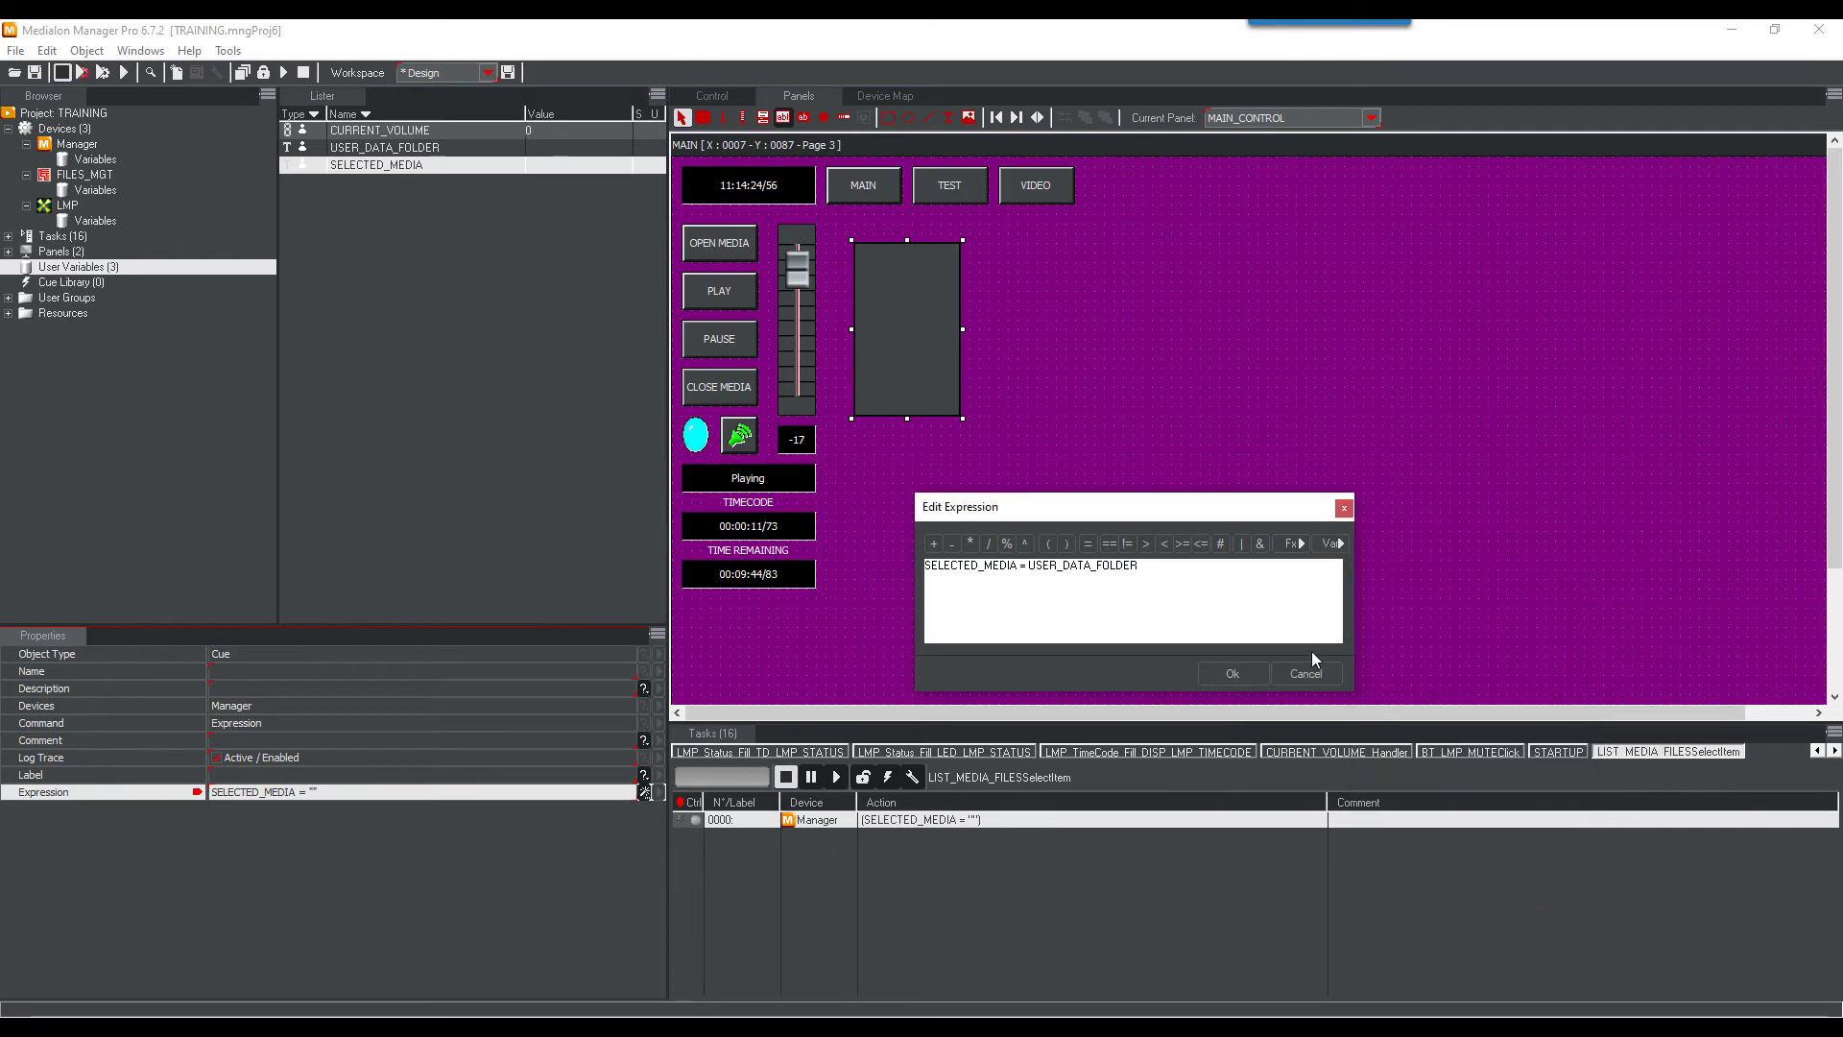
Append + "\" + LIST_MEDIA_FILES.SelectedText to the SELECTED_MEDIA cue expression and apply it
type("+ \"\\\" +")
left_click(1332, 543)
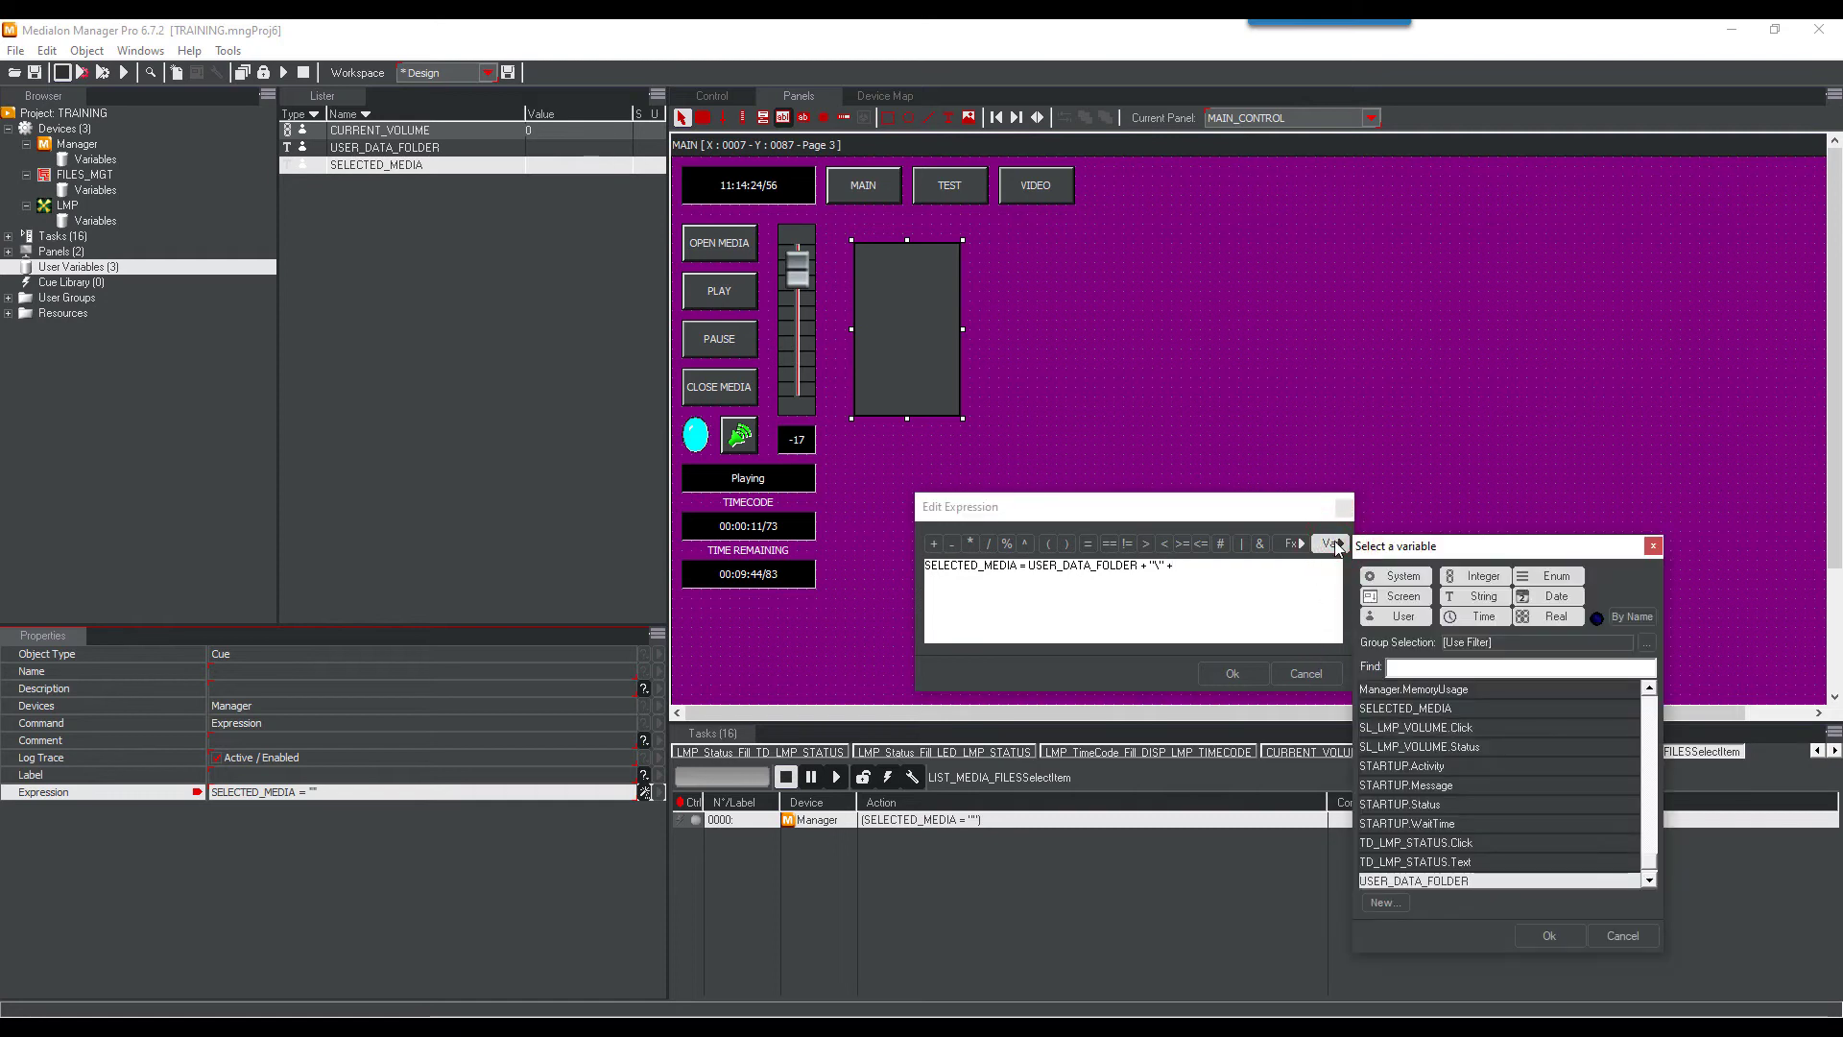
type("S")
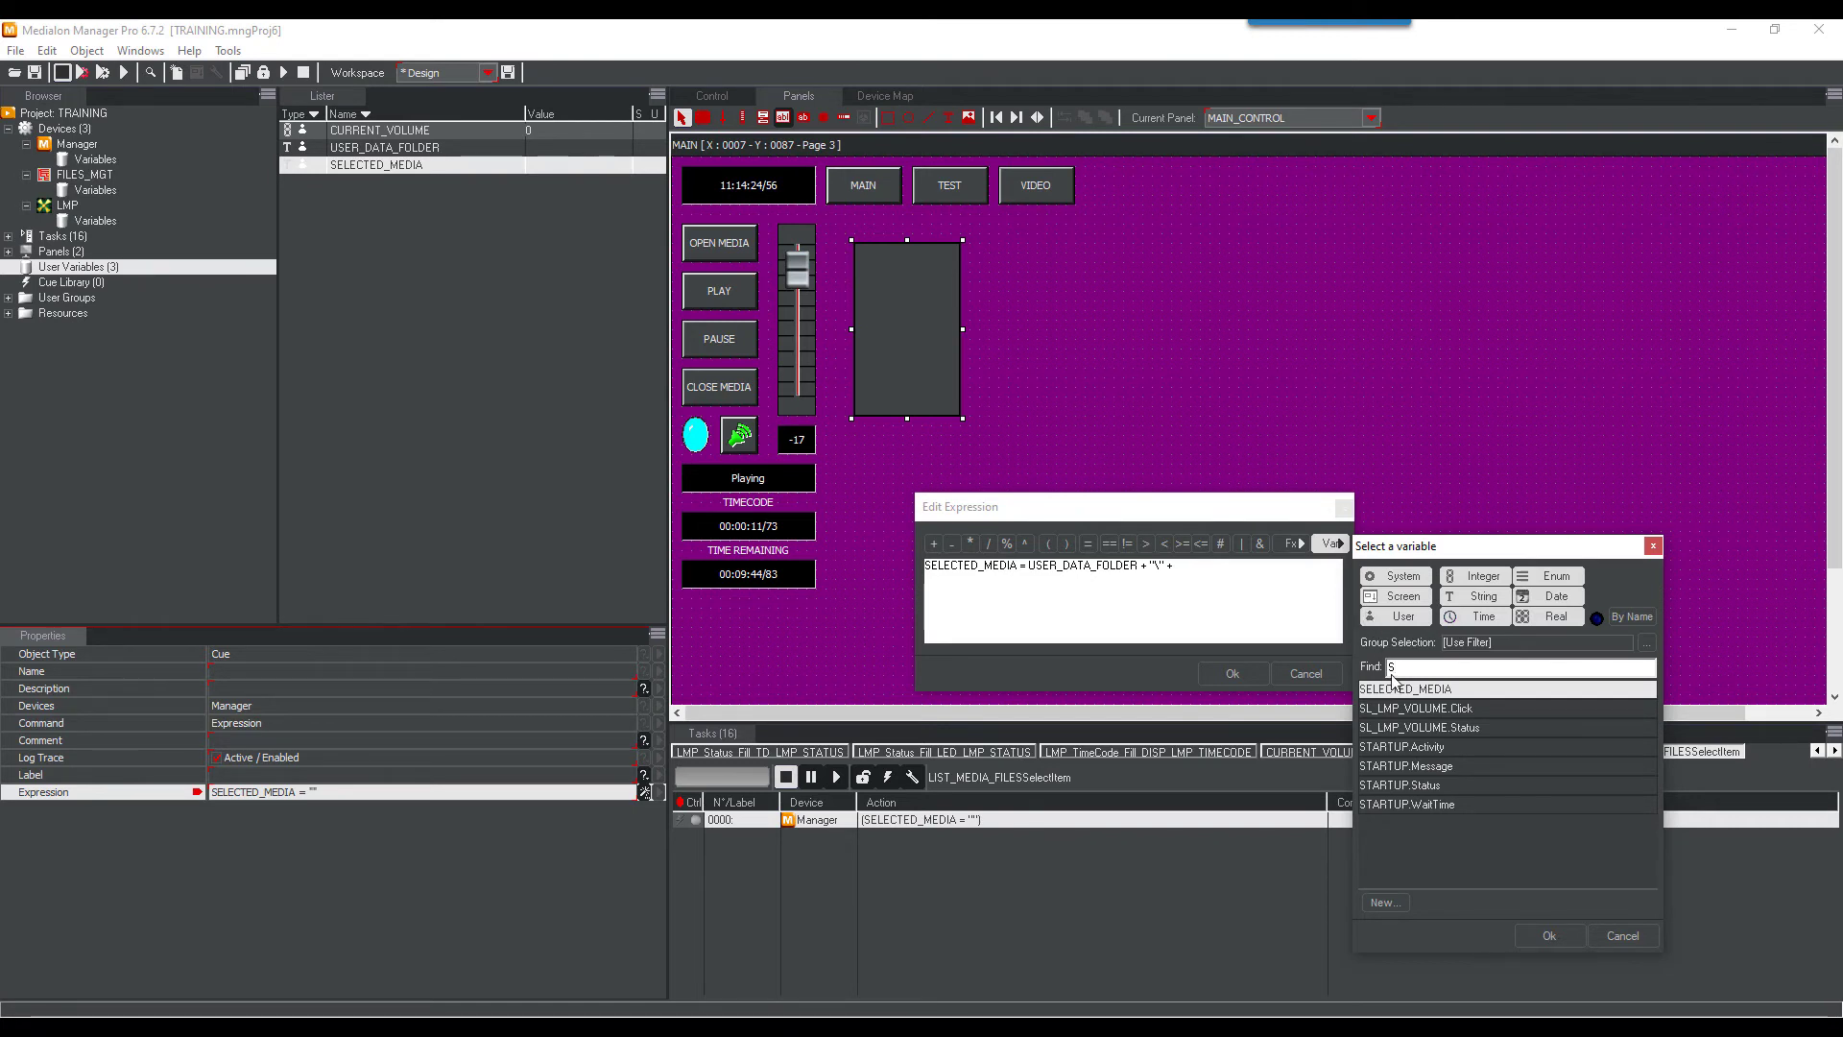
key("BackSpace")
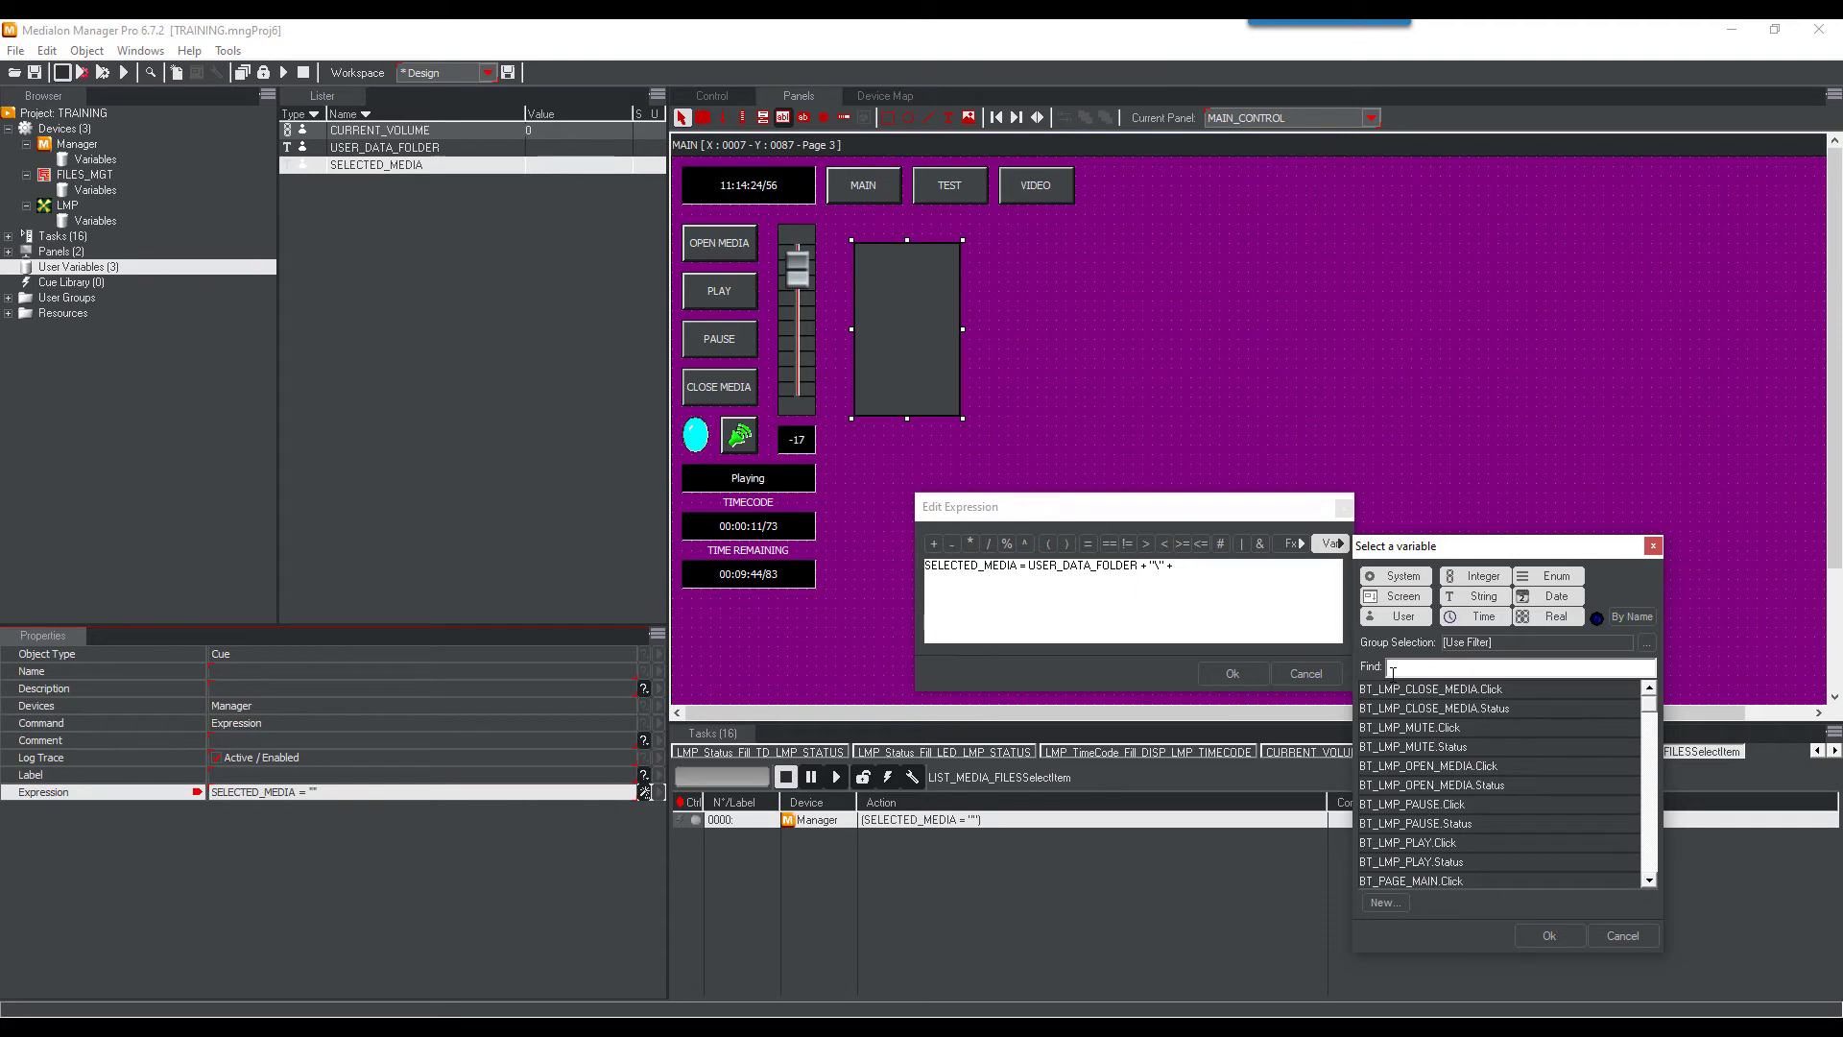
type("LI")
left_click(1417, 728)
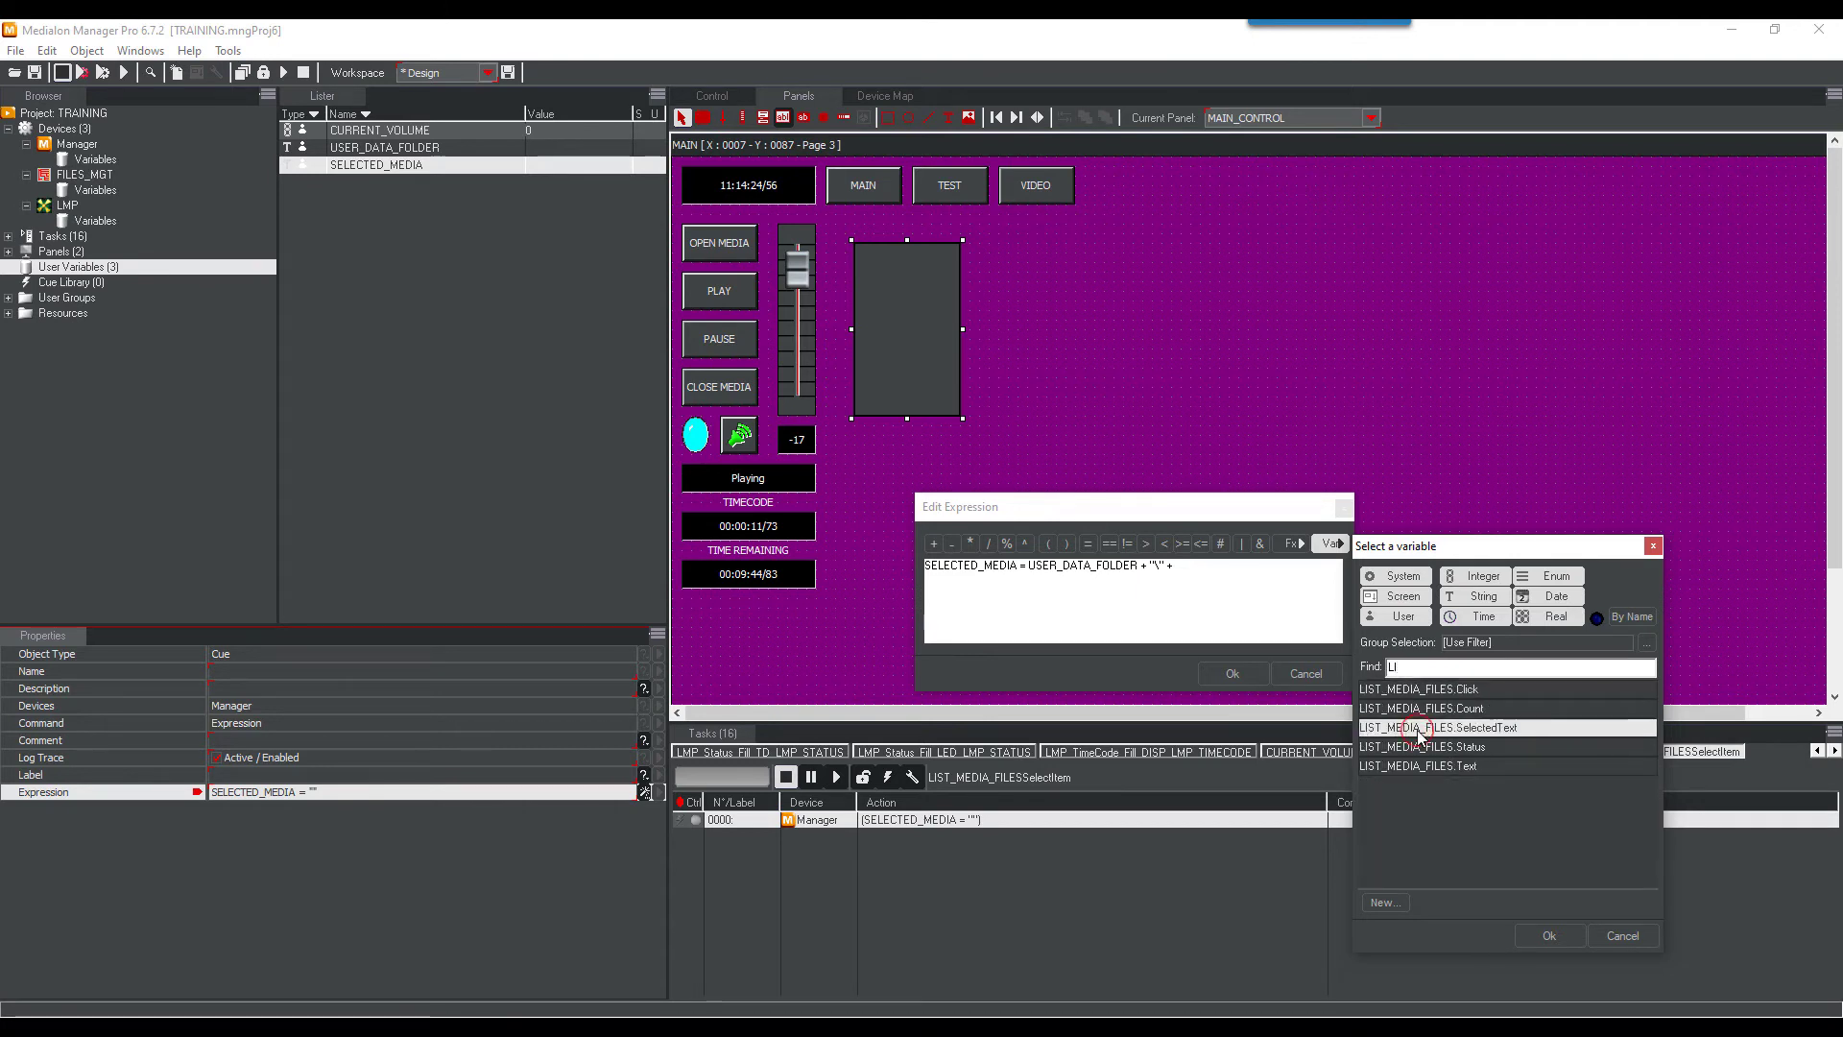
left_click(1542, 939)
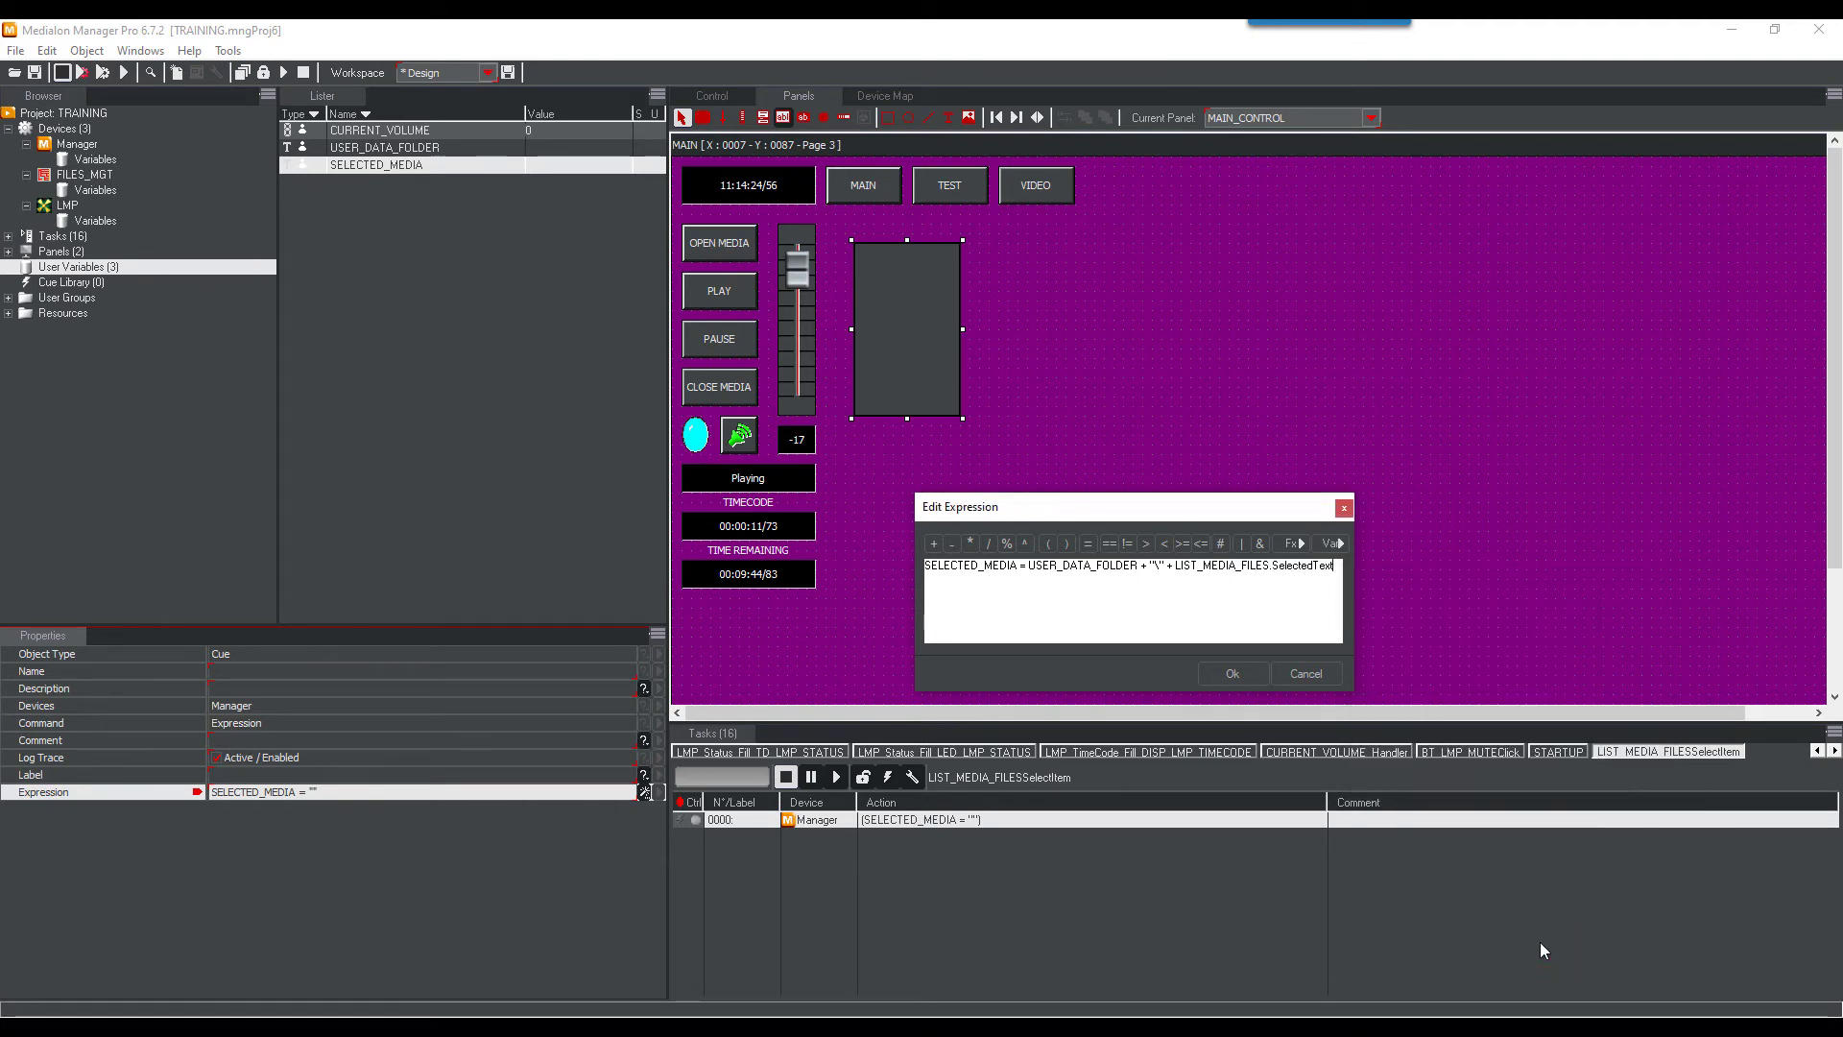
left_click(1226, 672)
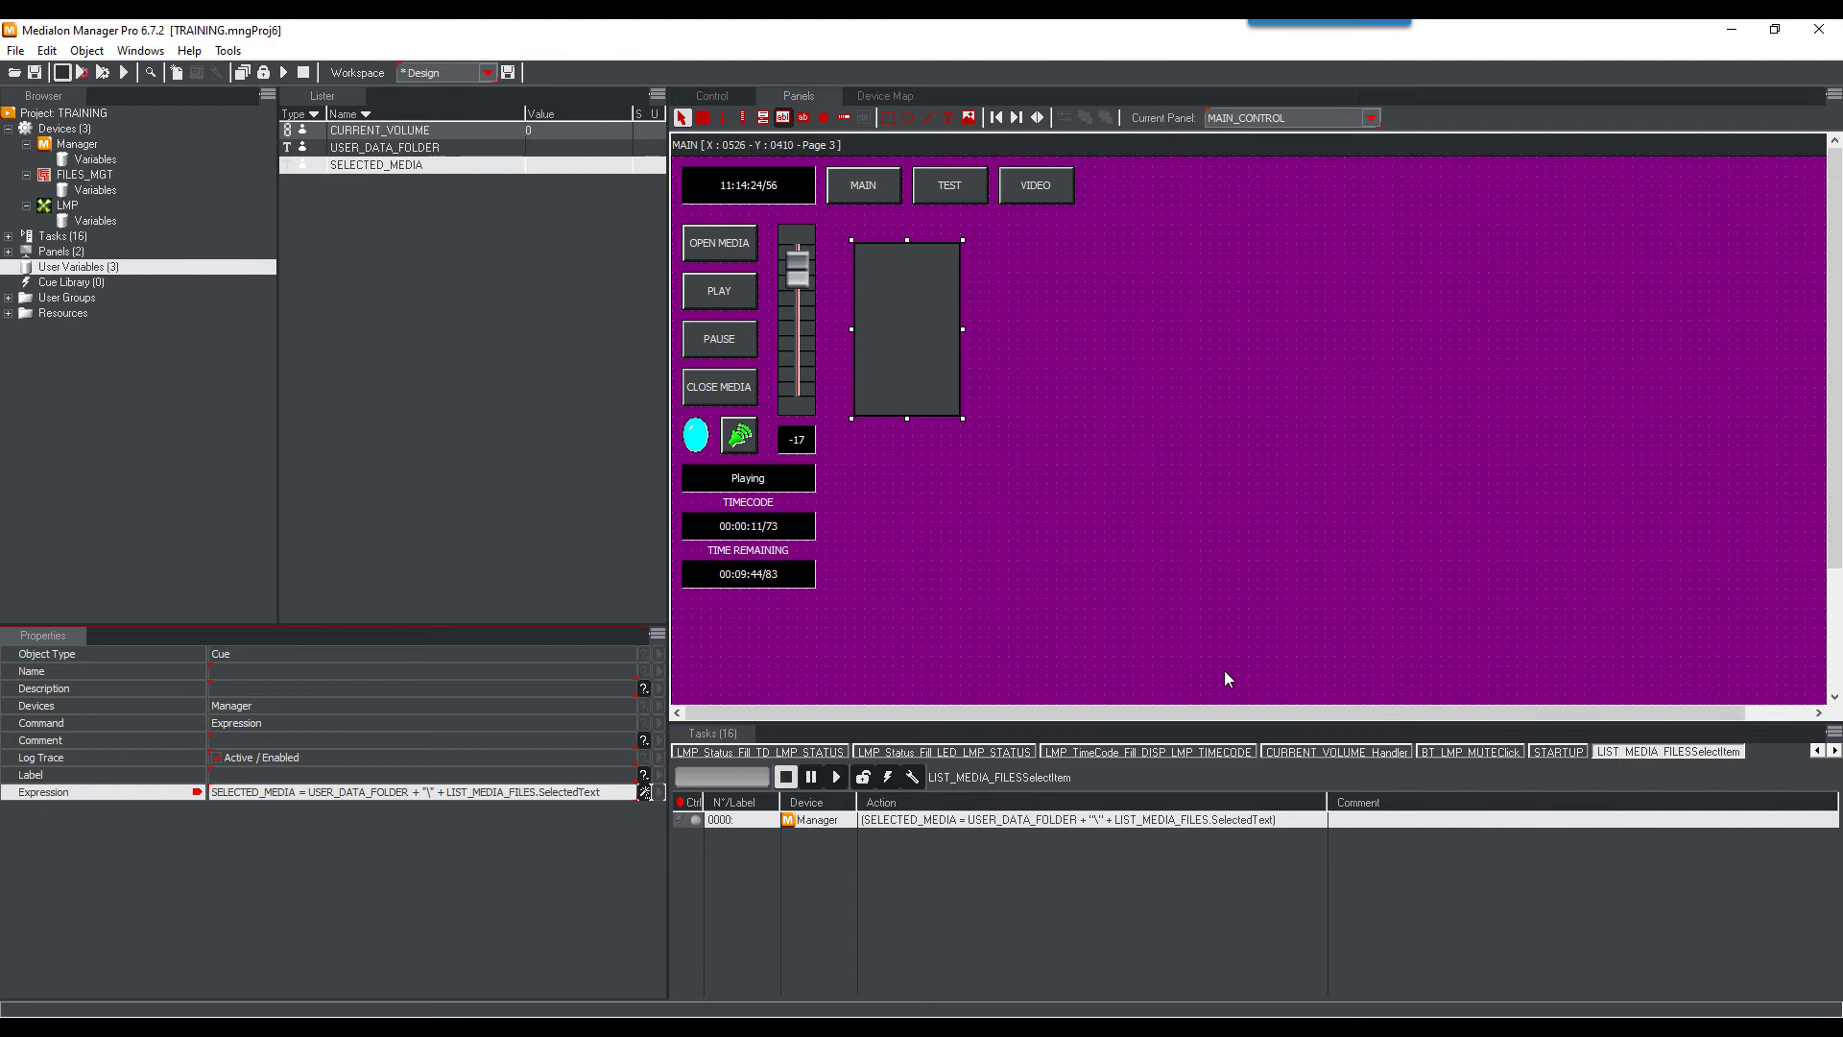
Draw a button below the media list on the MAIN panel, 110 wide and 30 high, aligned to the list's left edge at 190
left_click(703, 117)
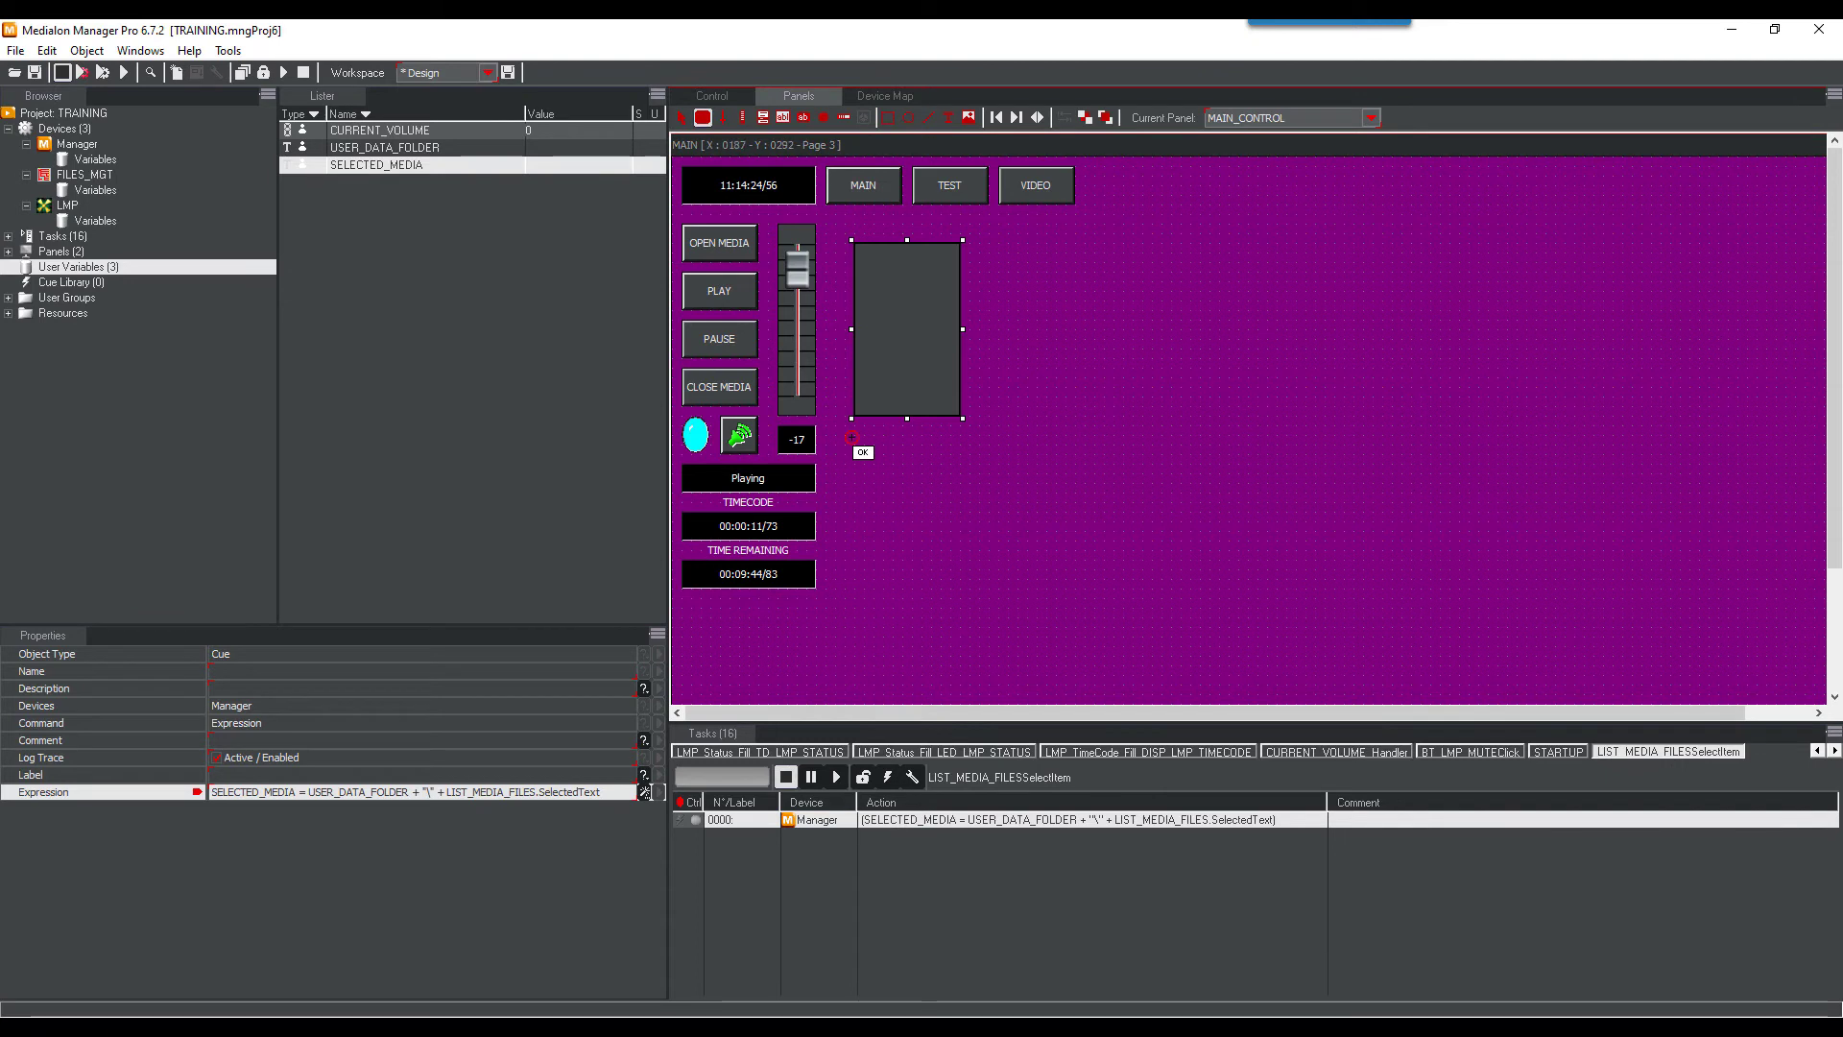
left_click_drag(851, 437, 967, 473)
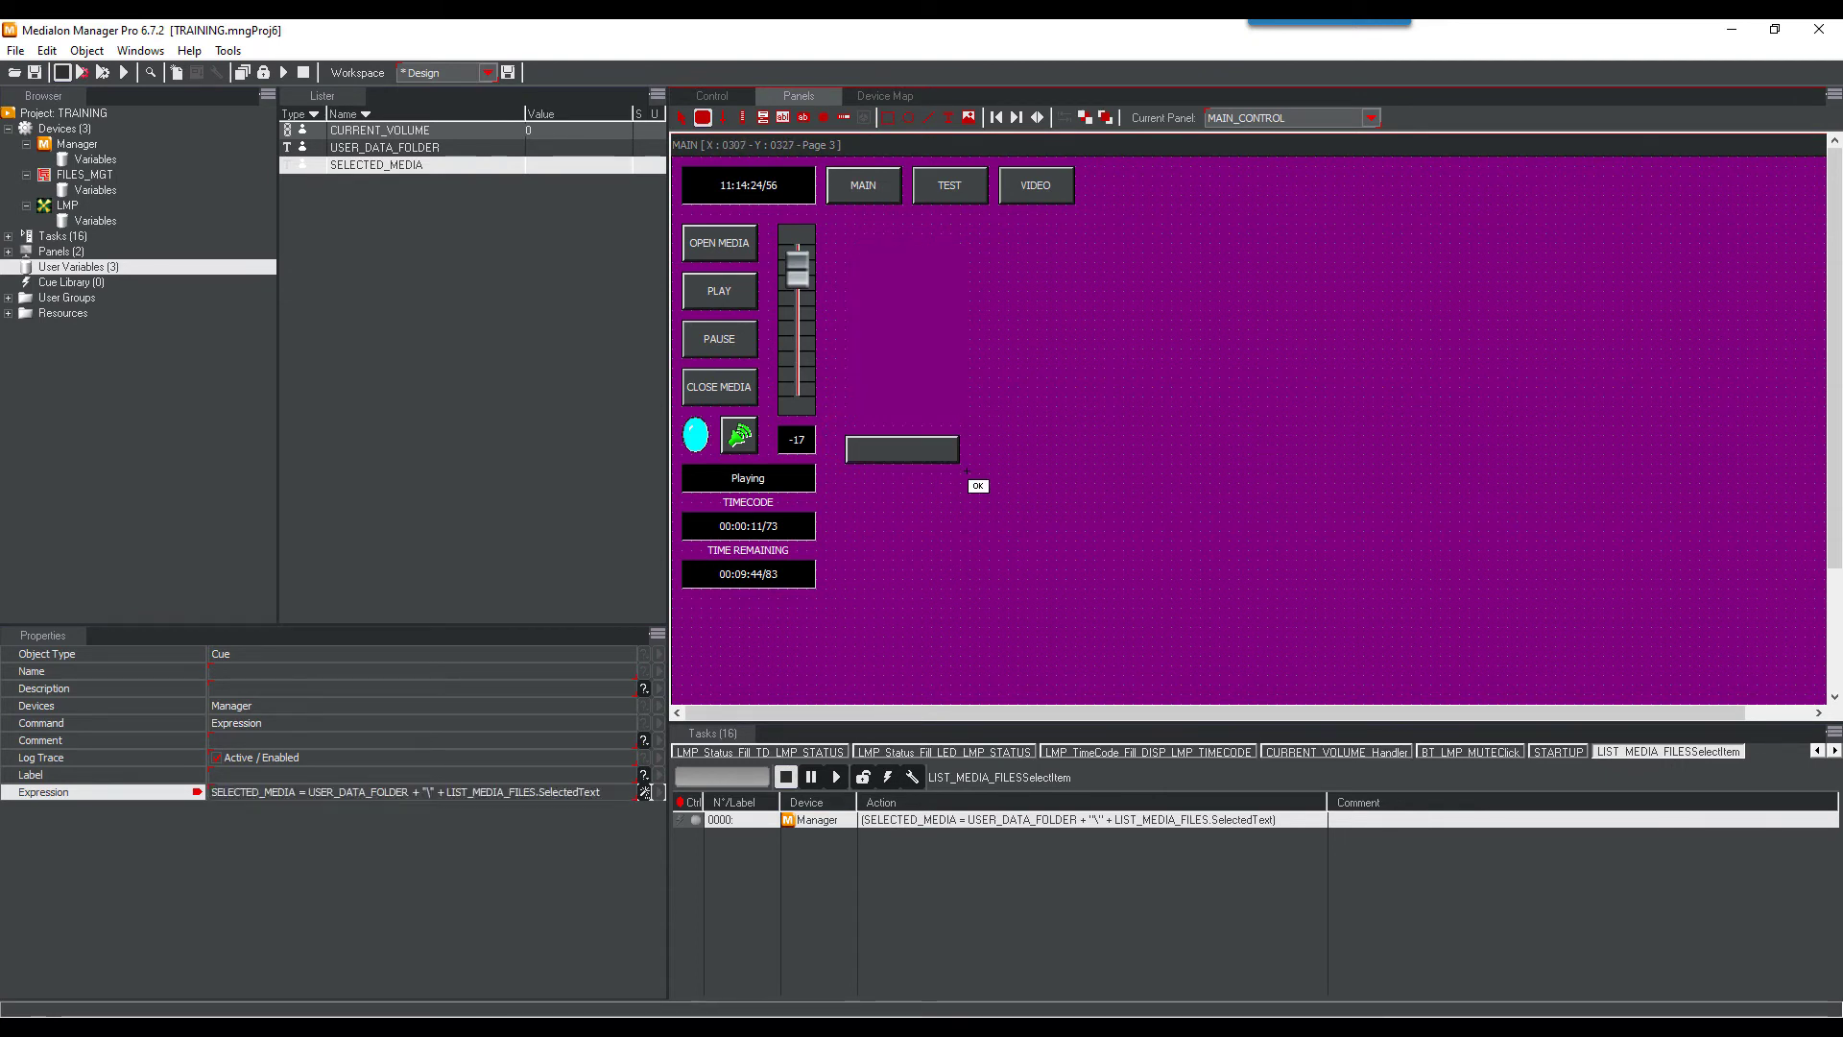
left_click(850, 451)
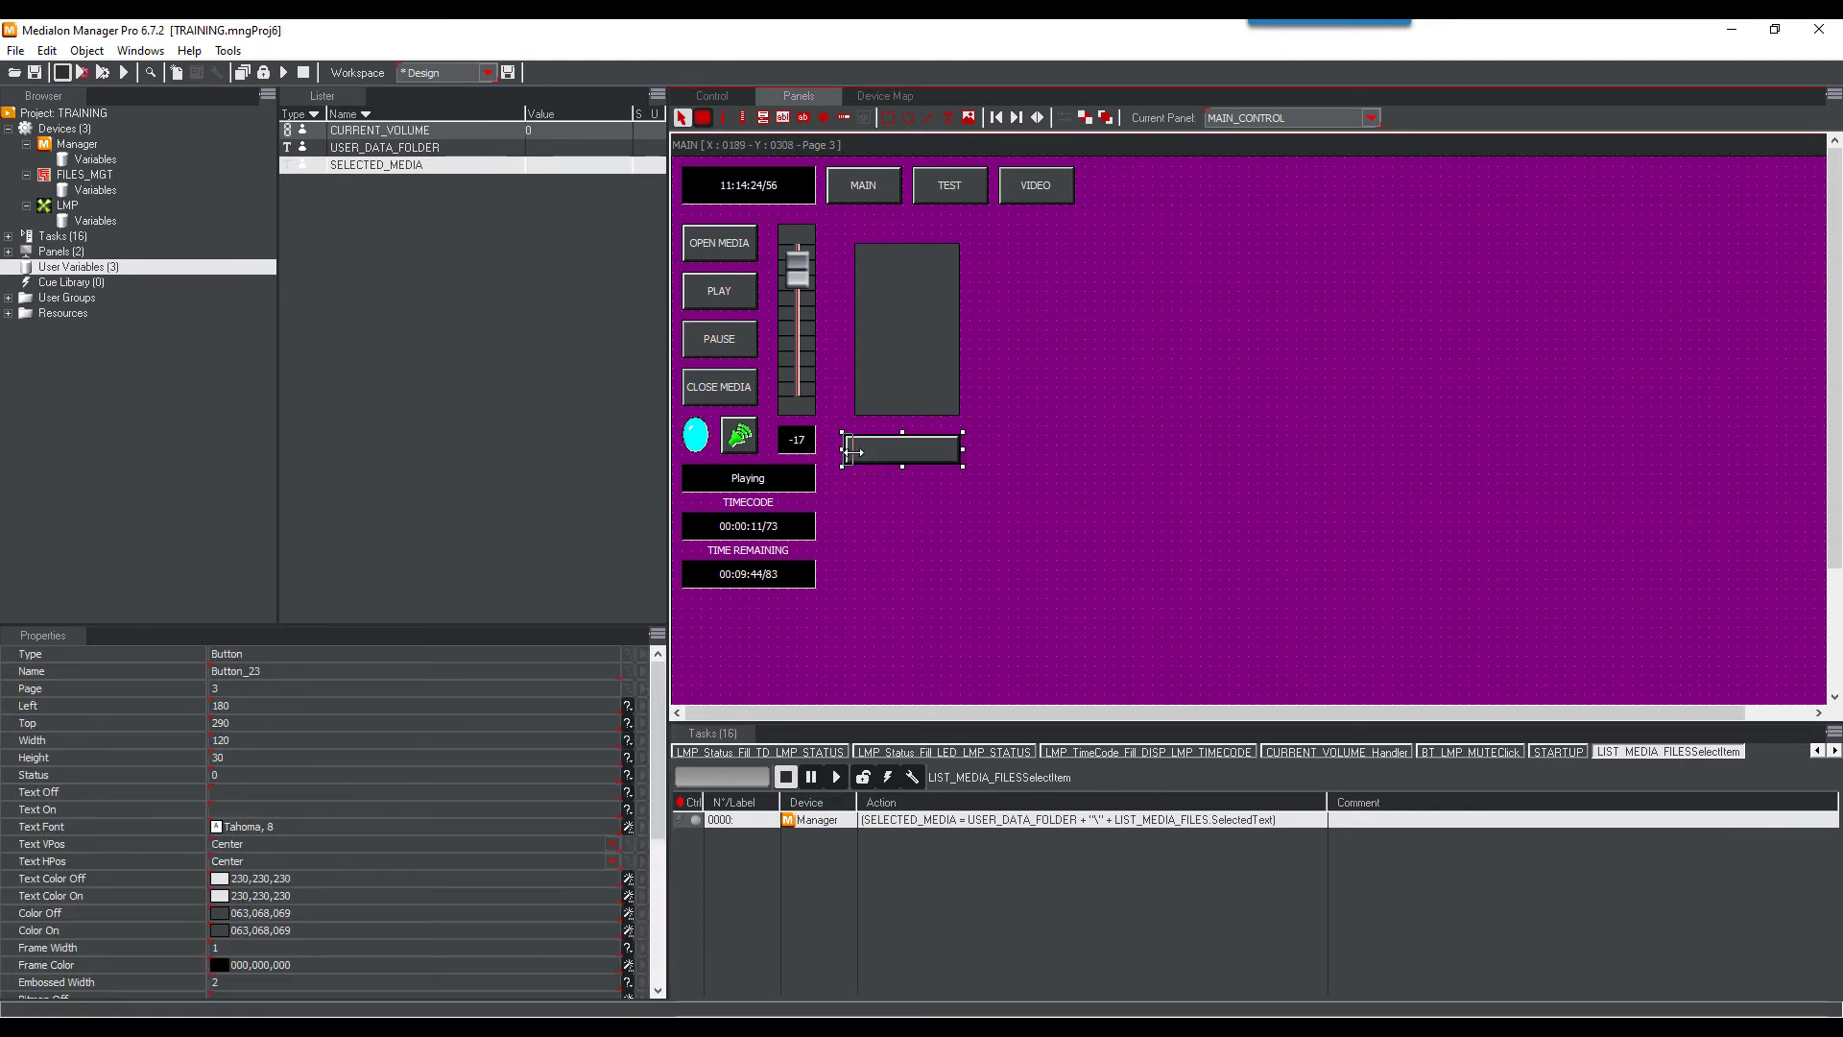
left_click_drag(848, 452, 857, 452)
Name the new button BT_PLAY_SELECTED_MEDIA and set its off-state text to PLAY SELECTED
left_click(336, 675)
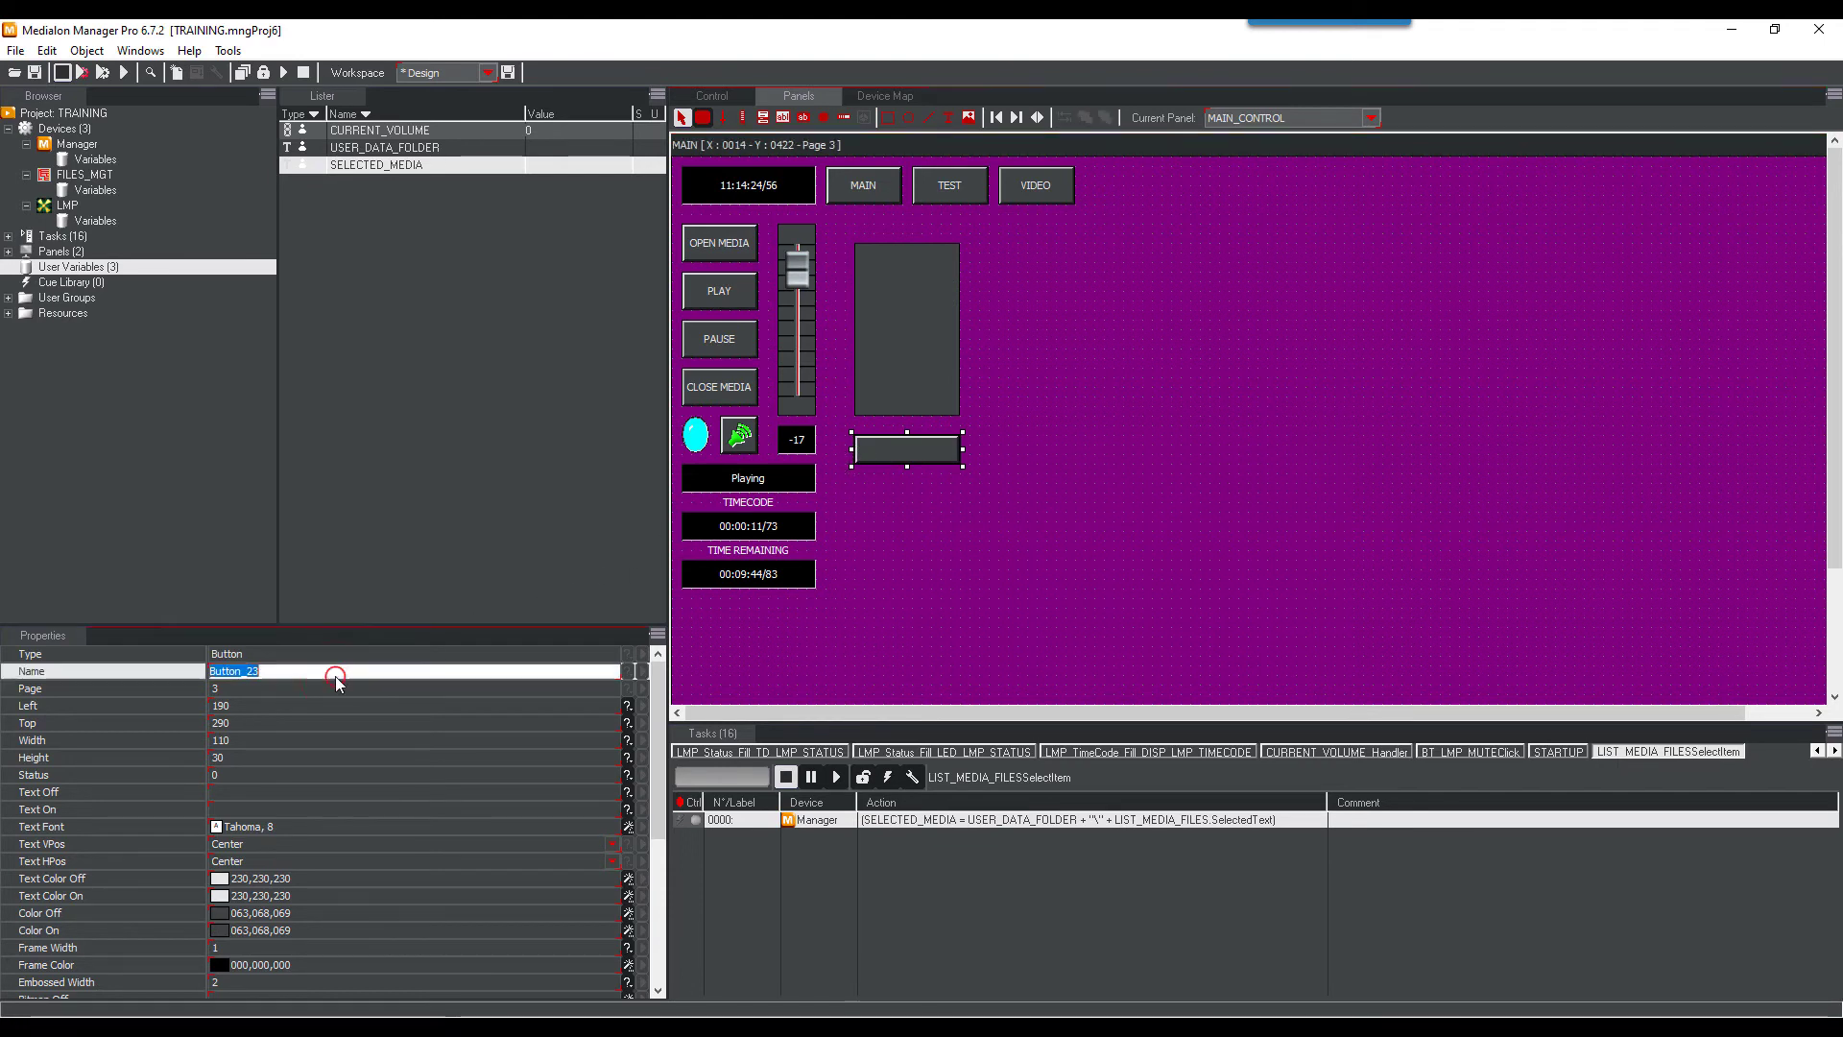
type("BT_PLAY_SELEC")
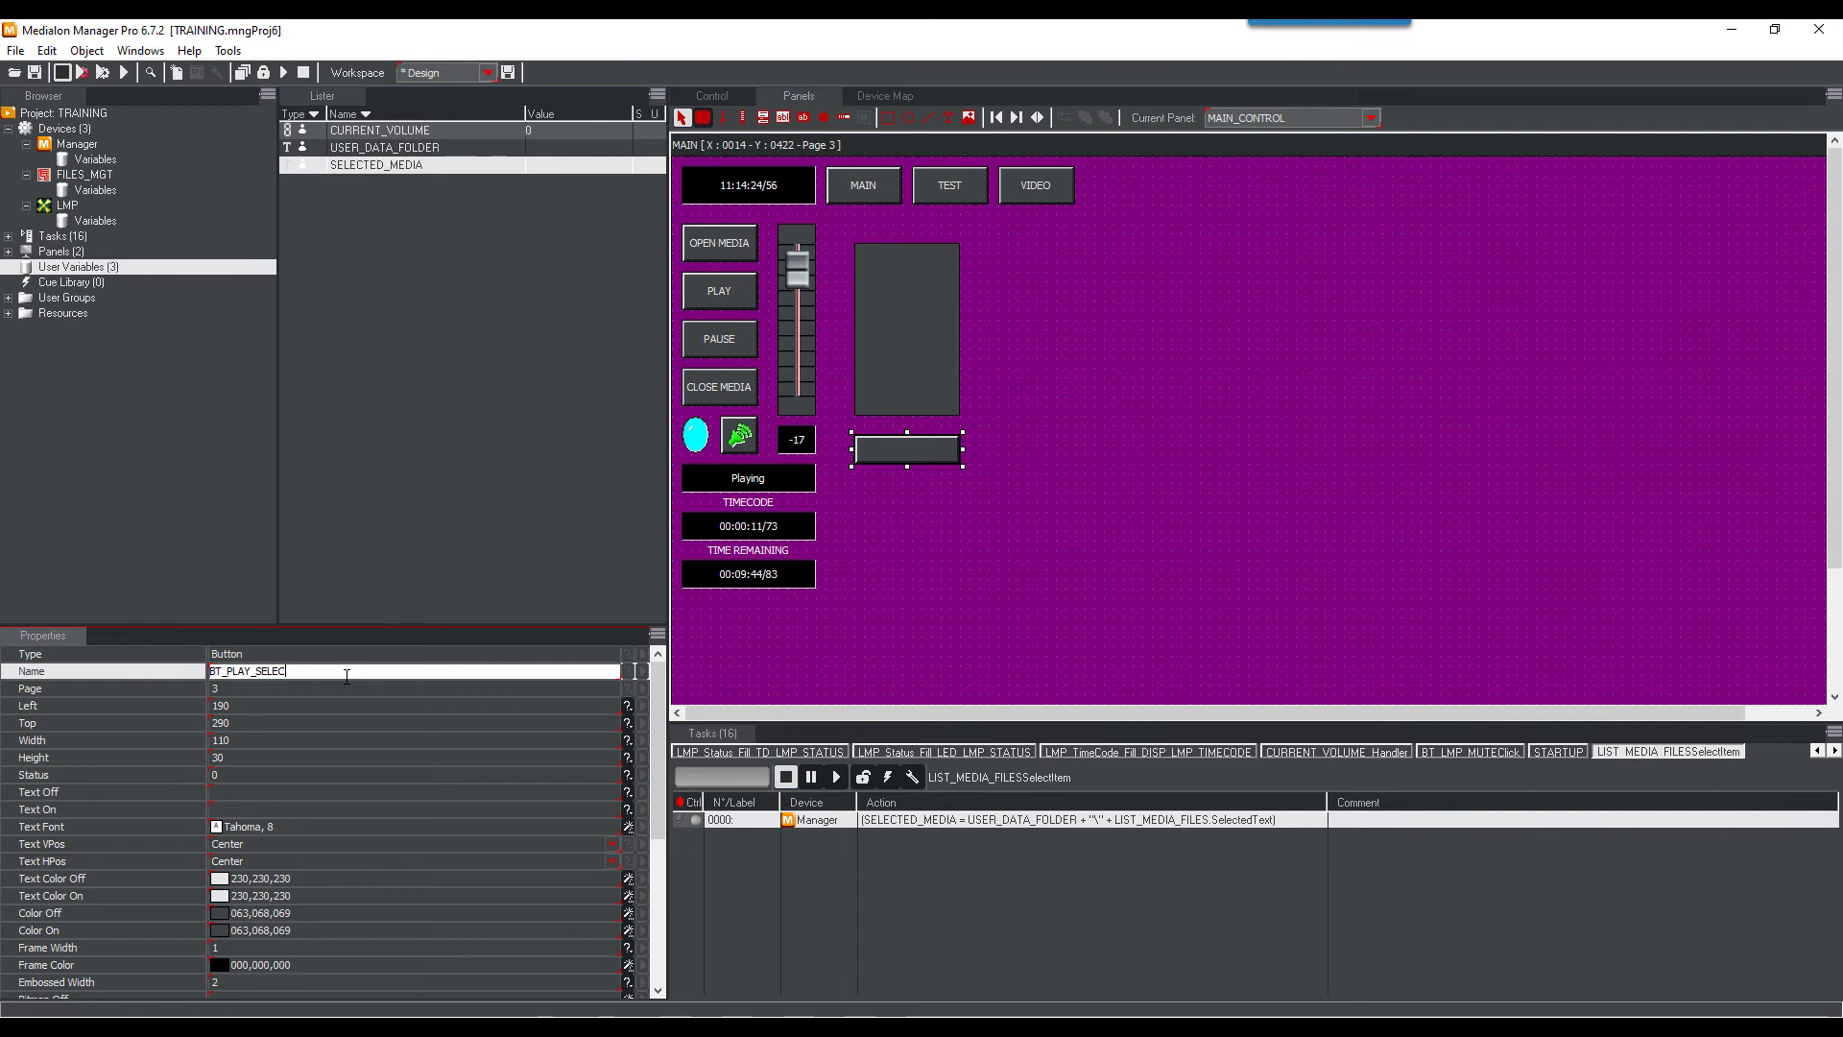
type("TED_MEDIA")
key("Return")
left_click(355, 793)
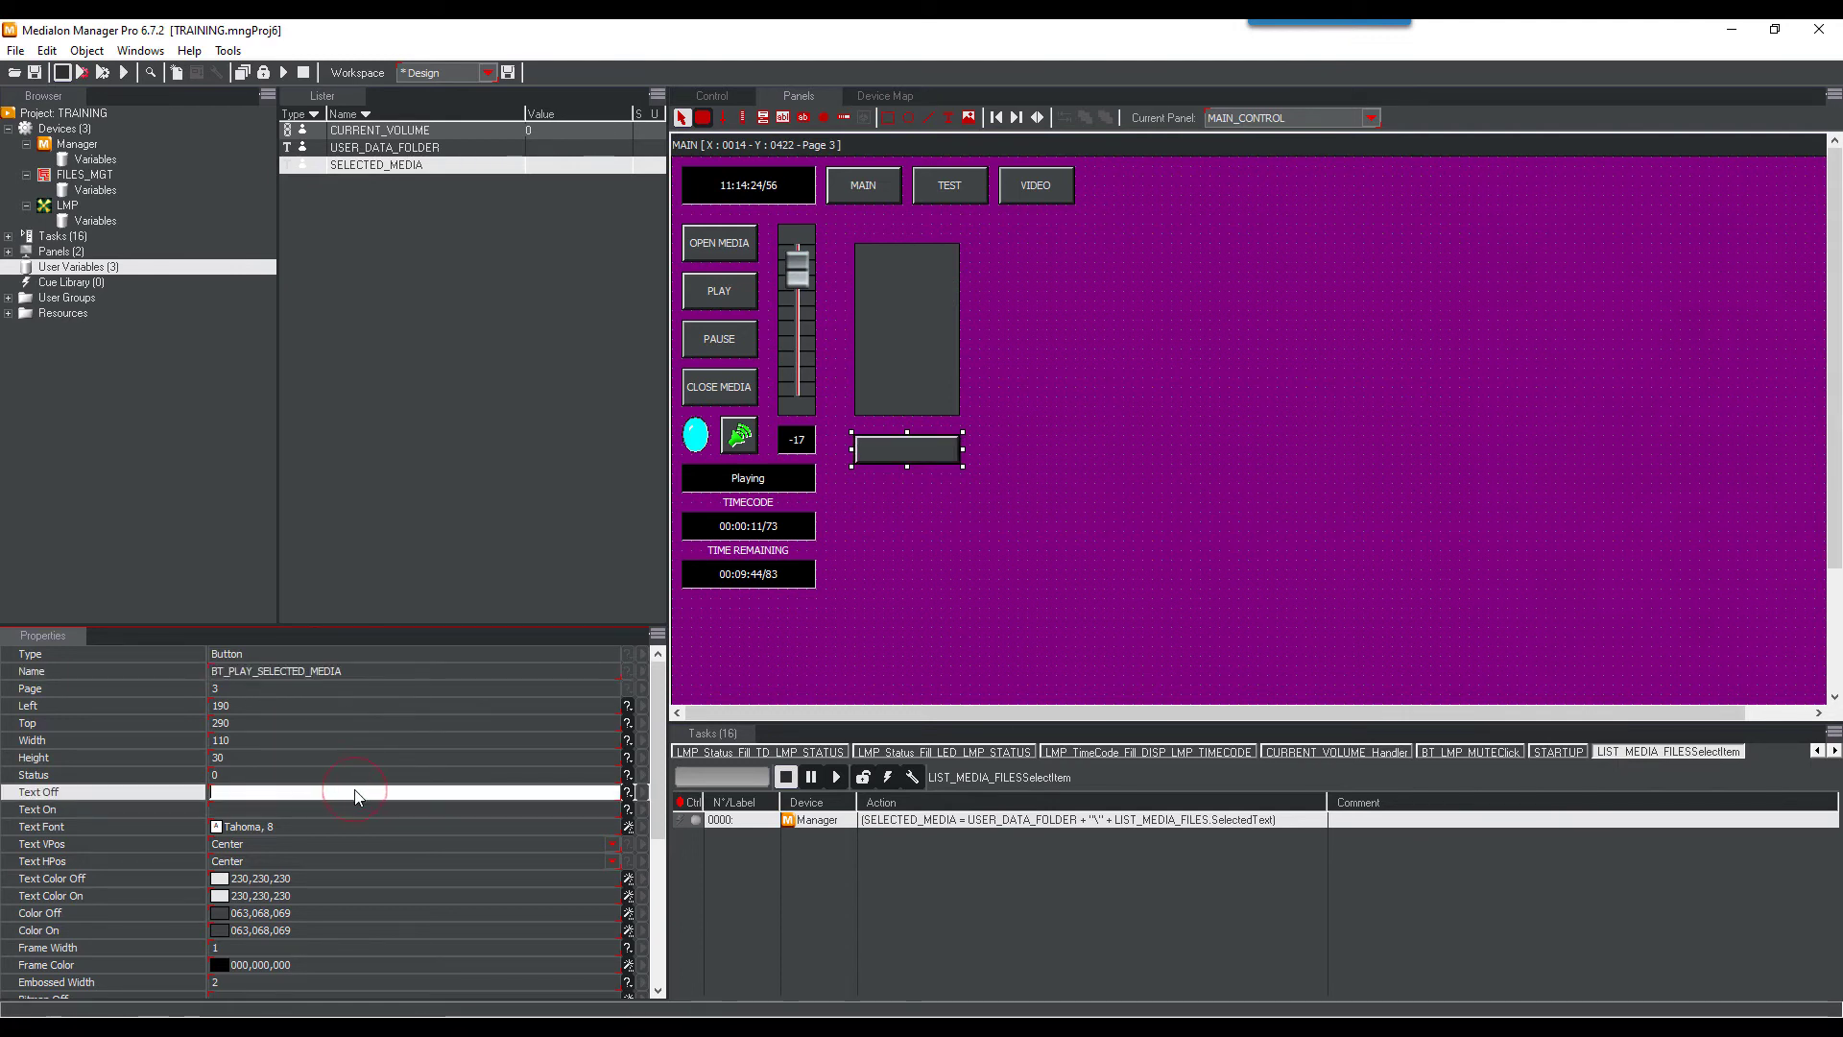
type("PLAY SELECTED")
key("Return")
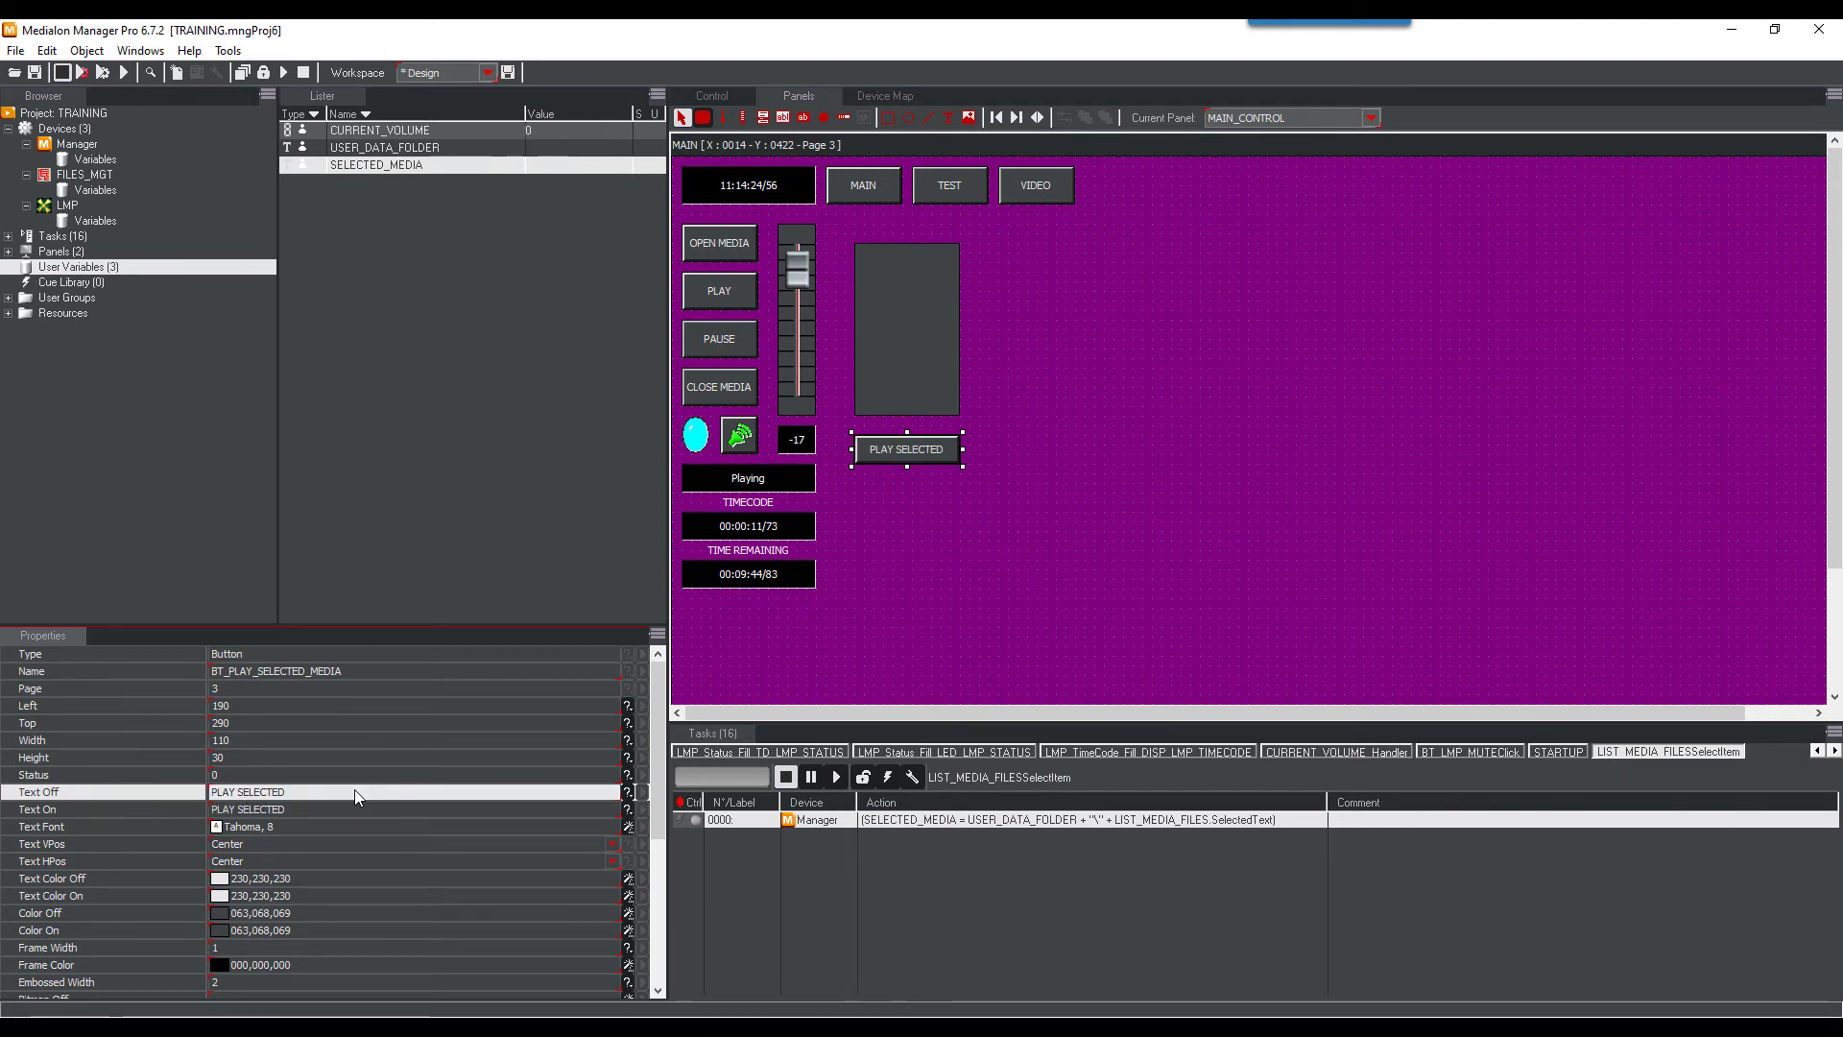
Set the PLAY SELECTED button's mode to OneTime and create a task started by this button
scroll(354, 793, "down", 3)
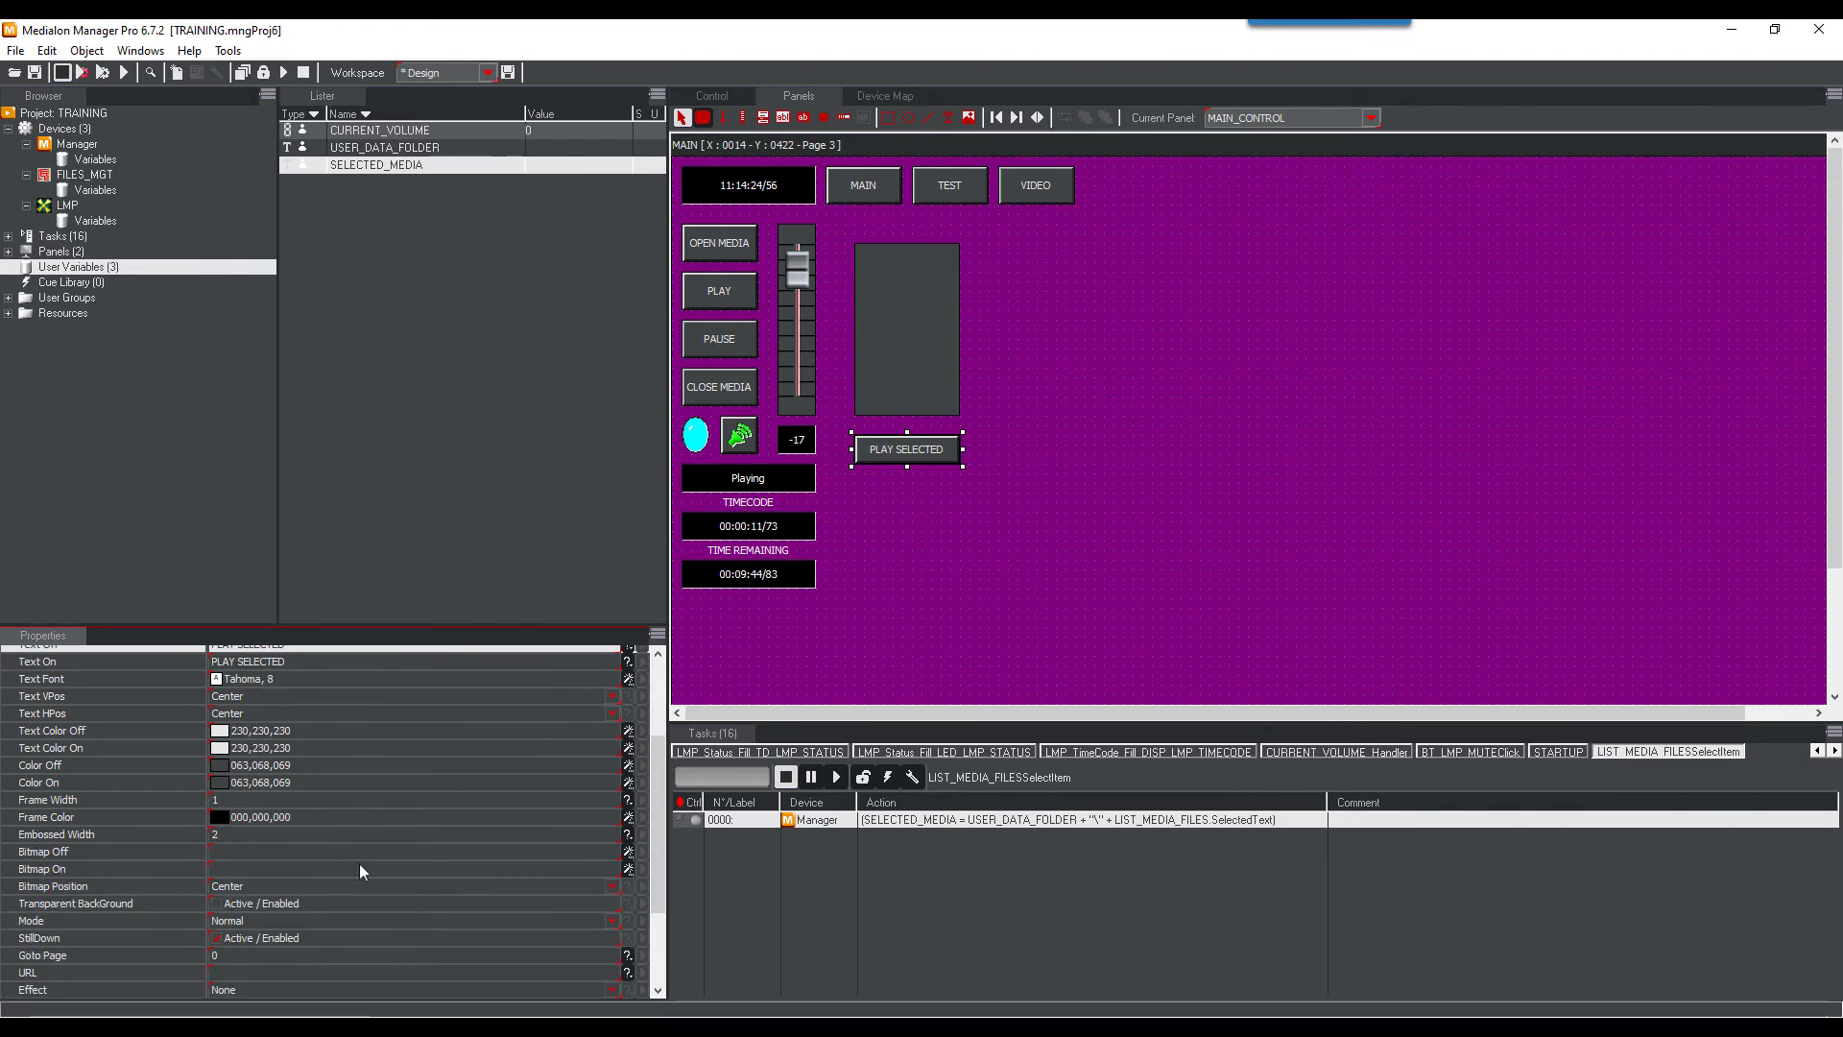
left_click(364, 921)
left_click(357, 964)
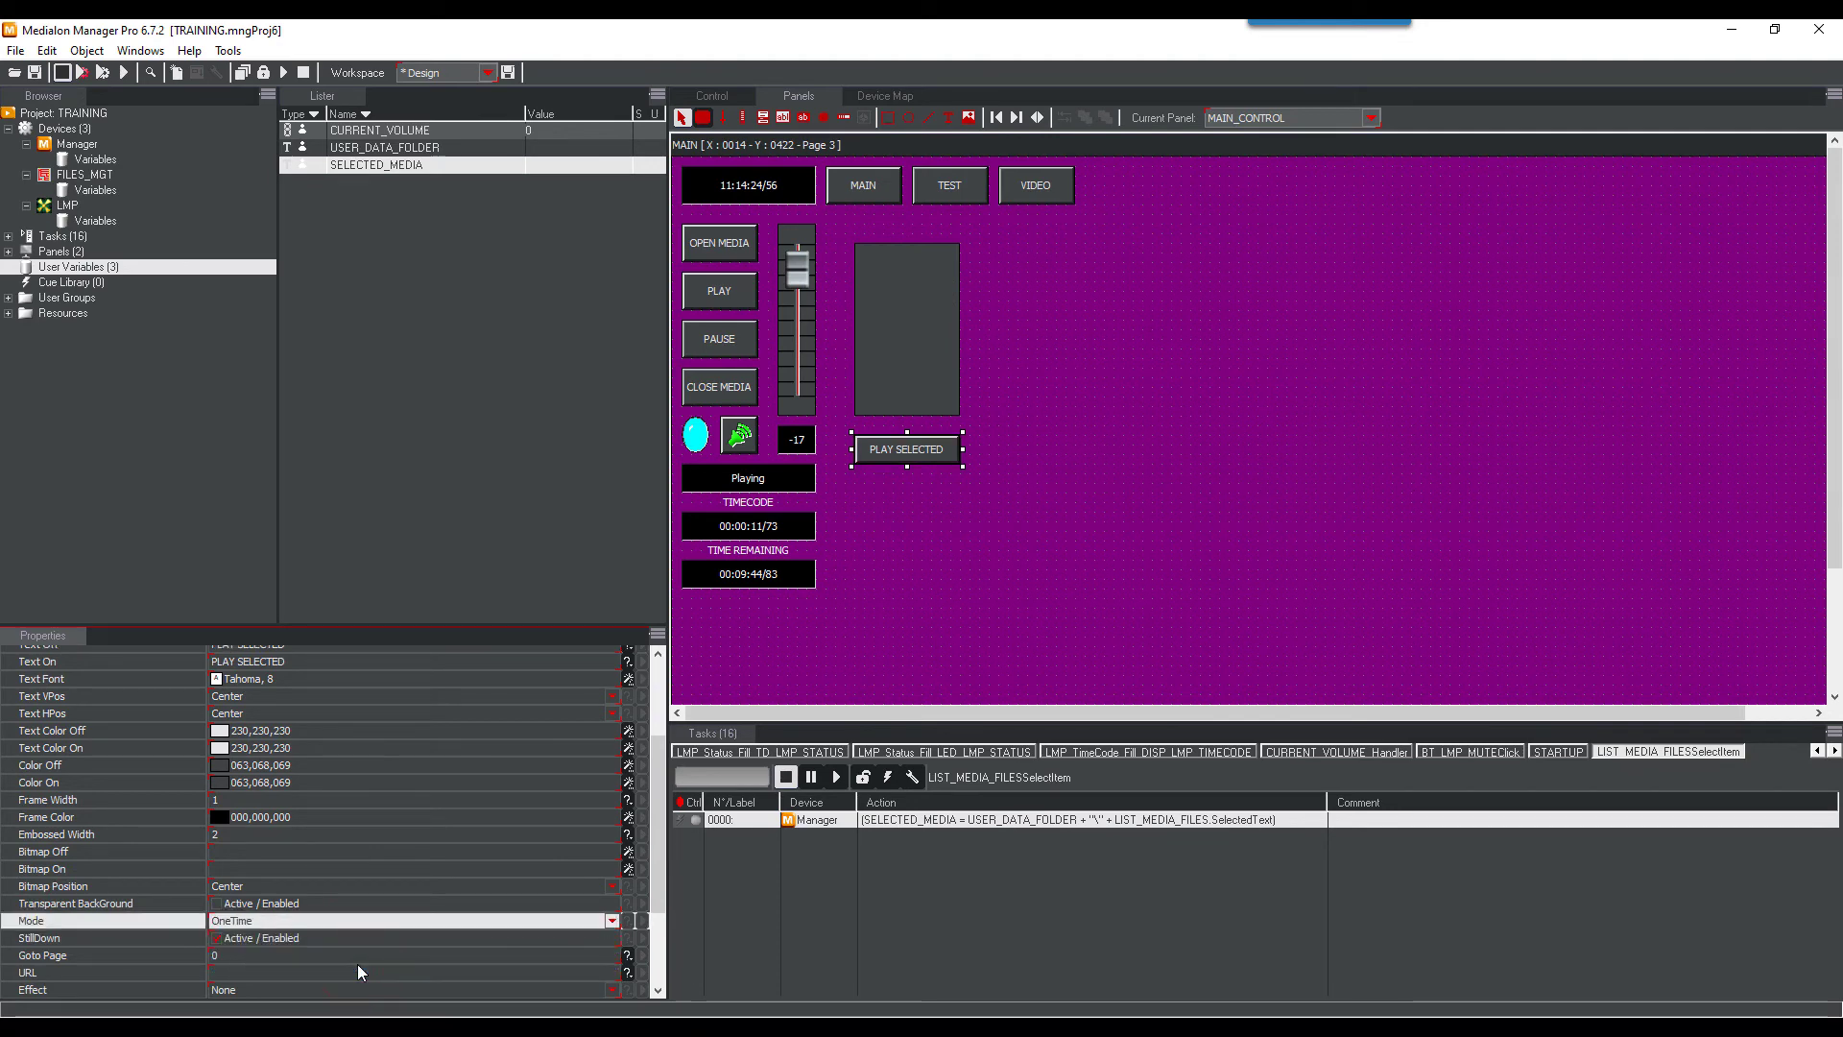
right_click(940, 457)
mouse_move(940, 462)
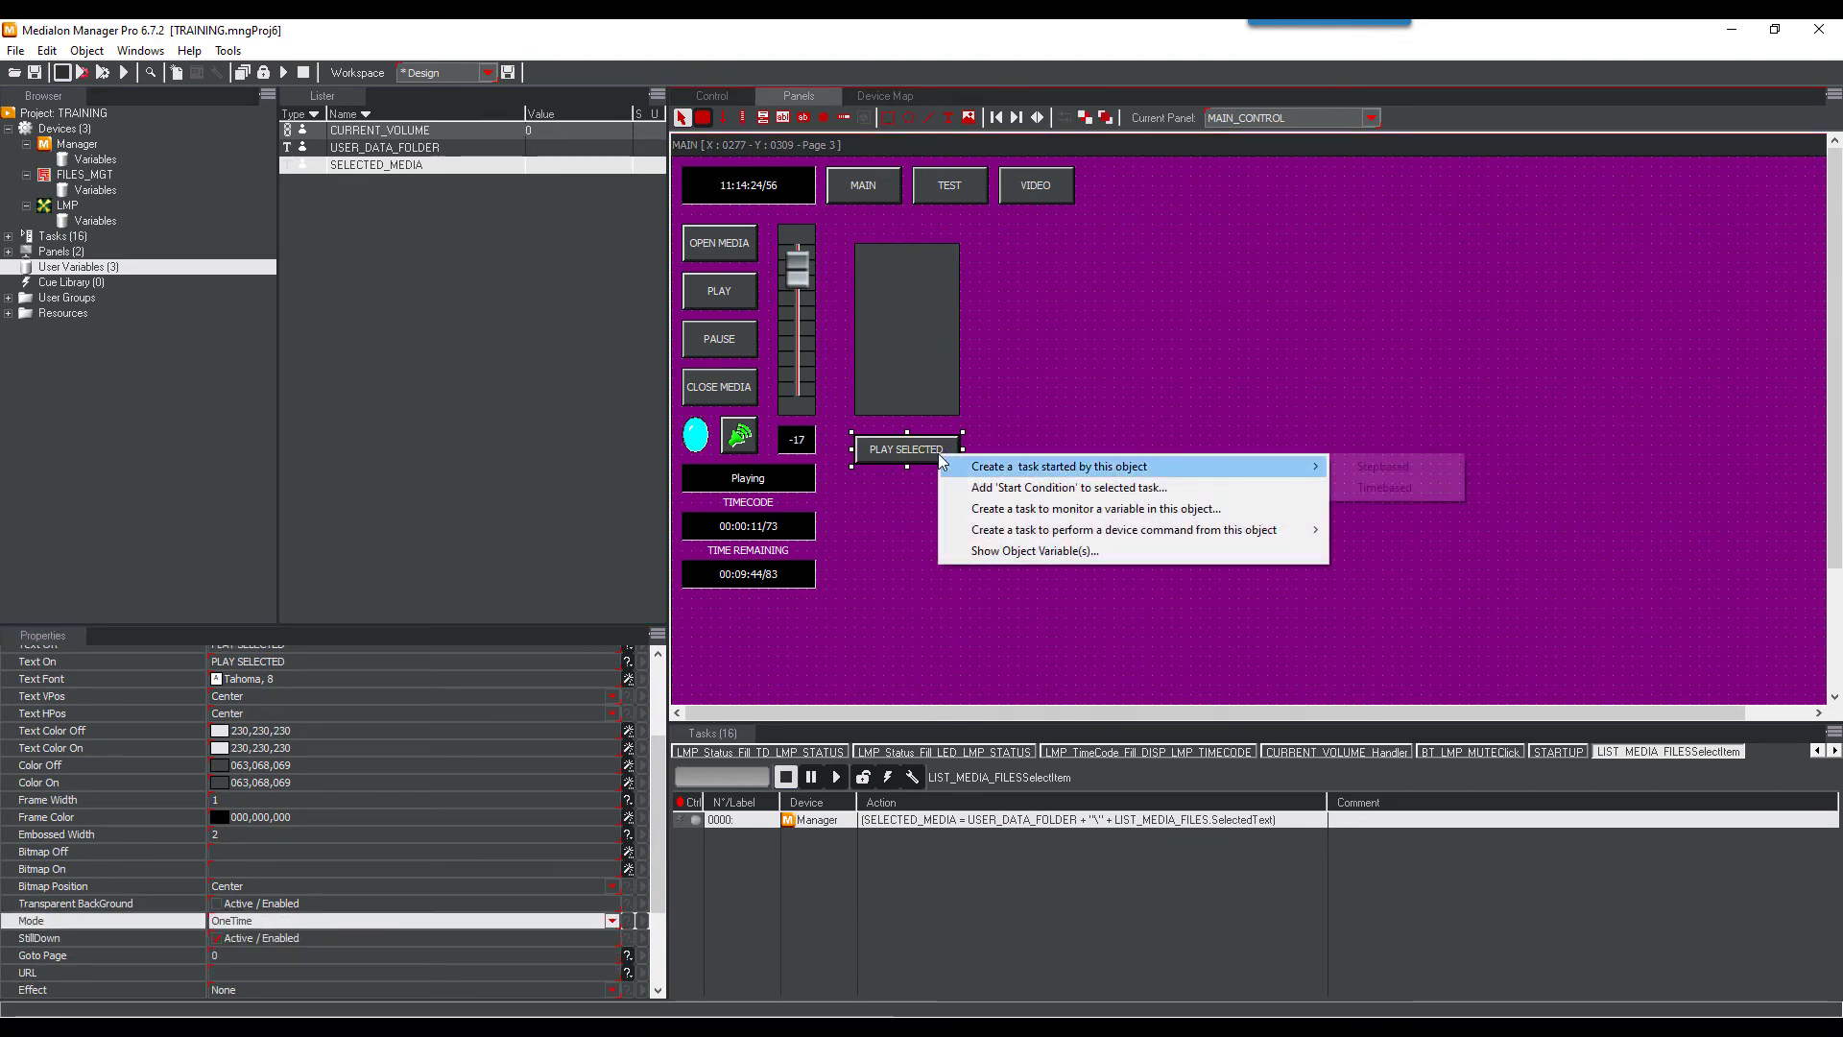
left_click(1384, 467)
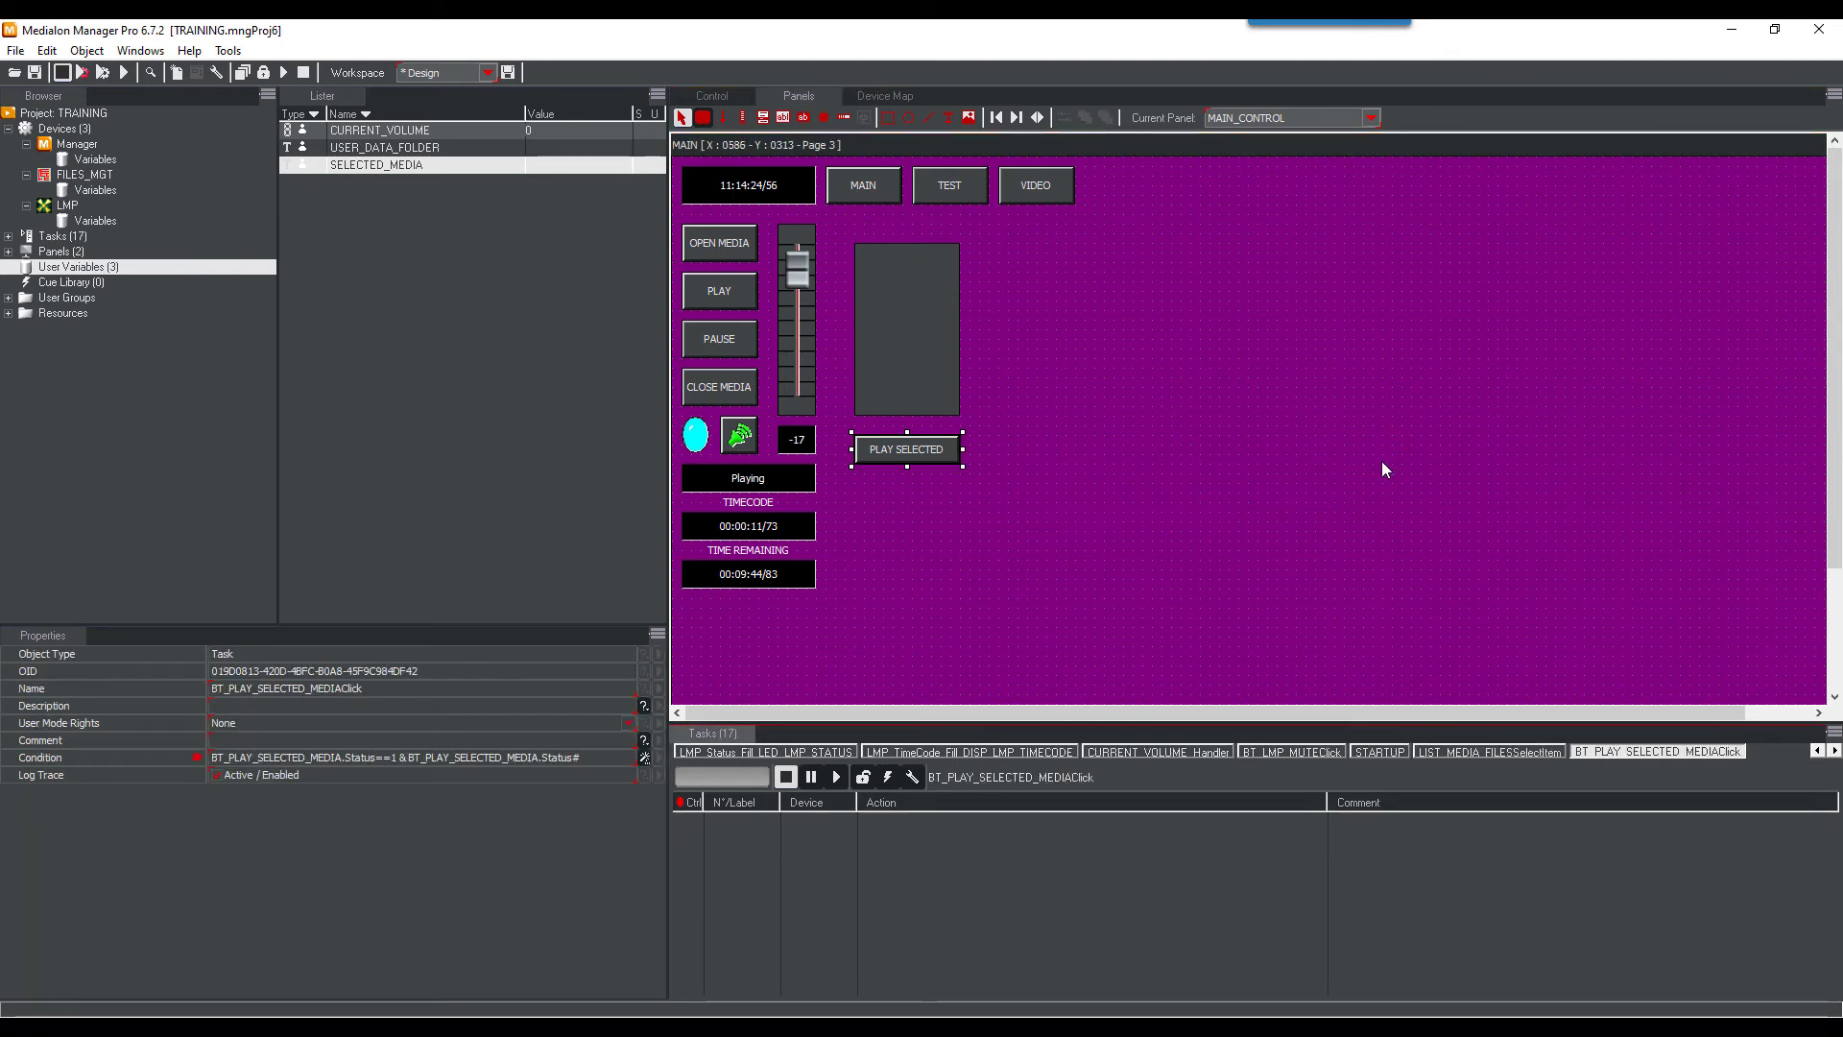
Add a cue to the BT_PLAY_SELECTED_MEDIAClick task that sets BT_PLAY_SELECTED_MEDIA.Status to 0
left_click(945, 455)
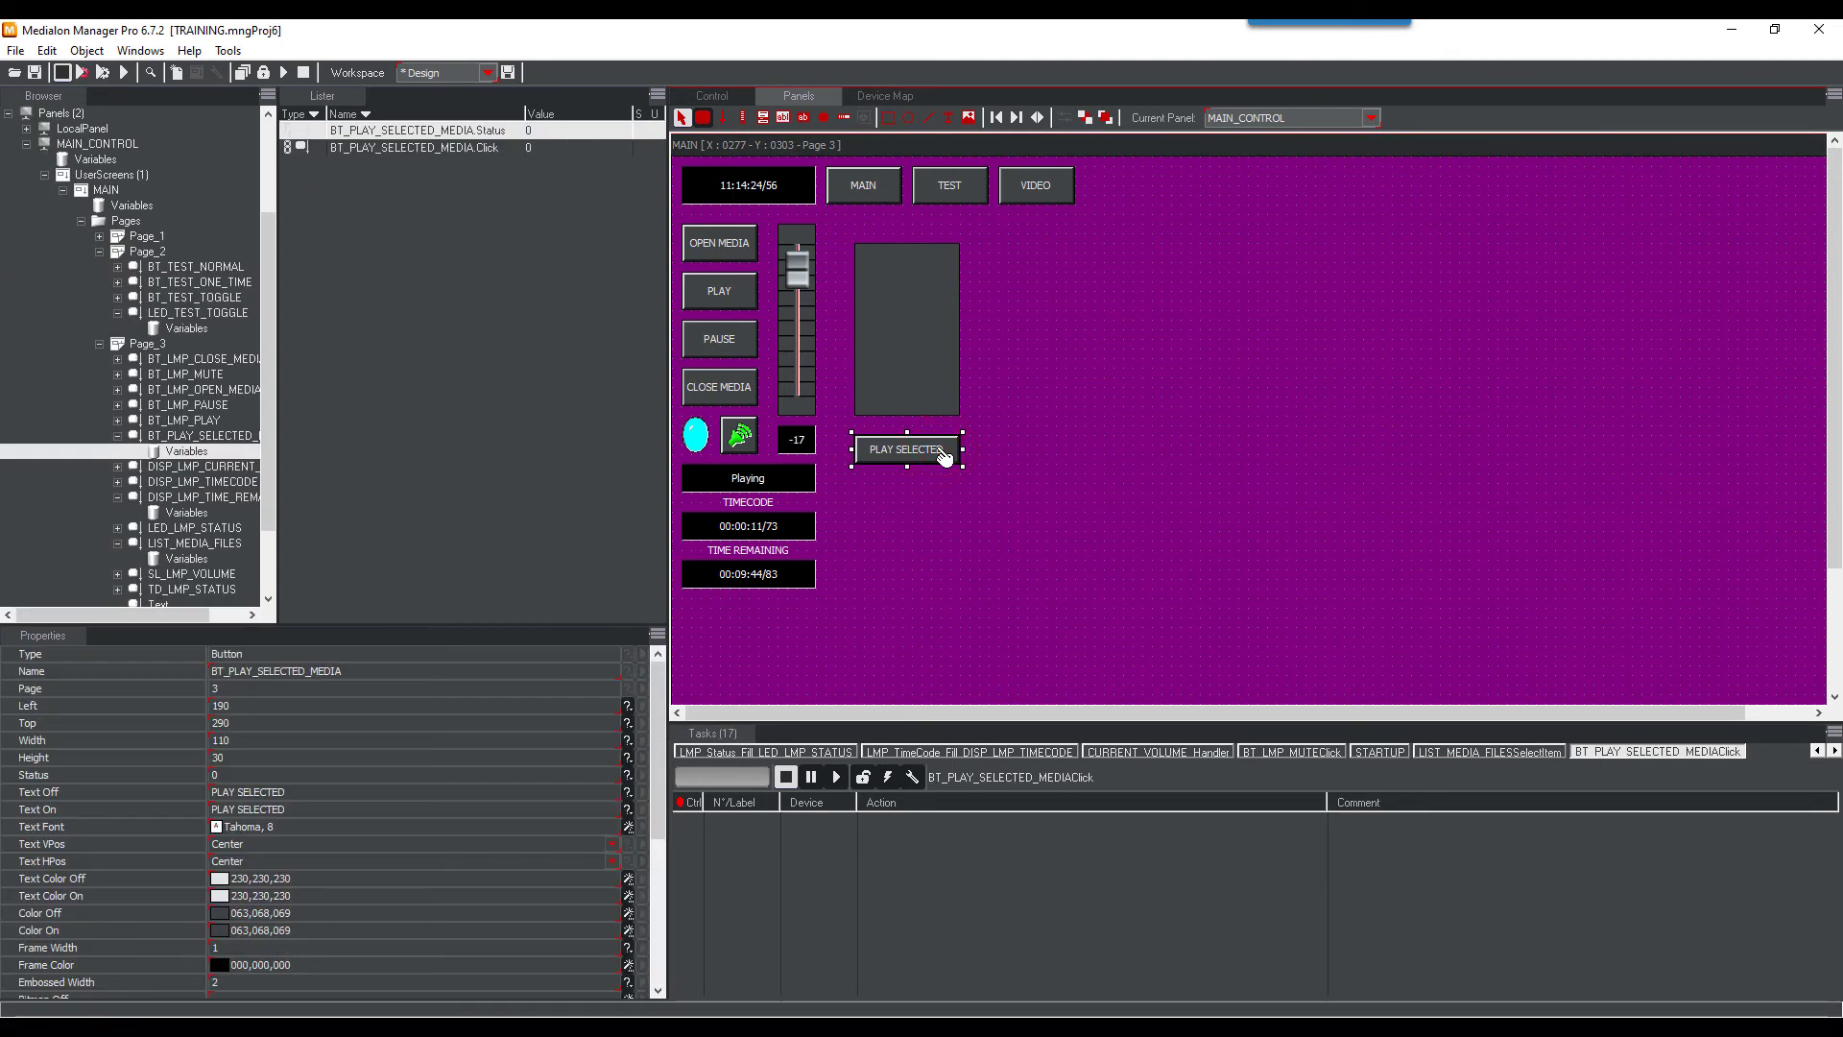
left_click(436, 132)
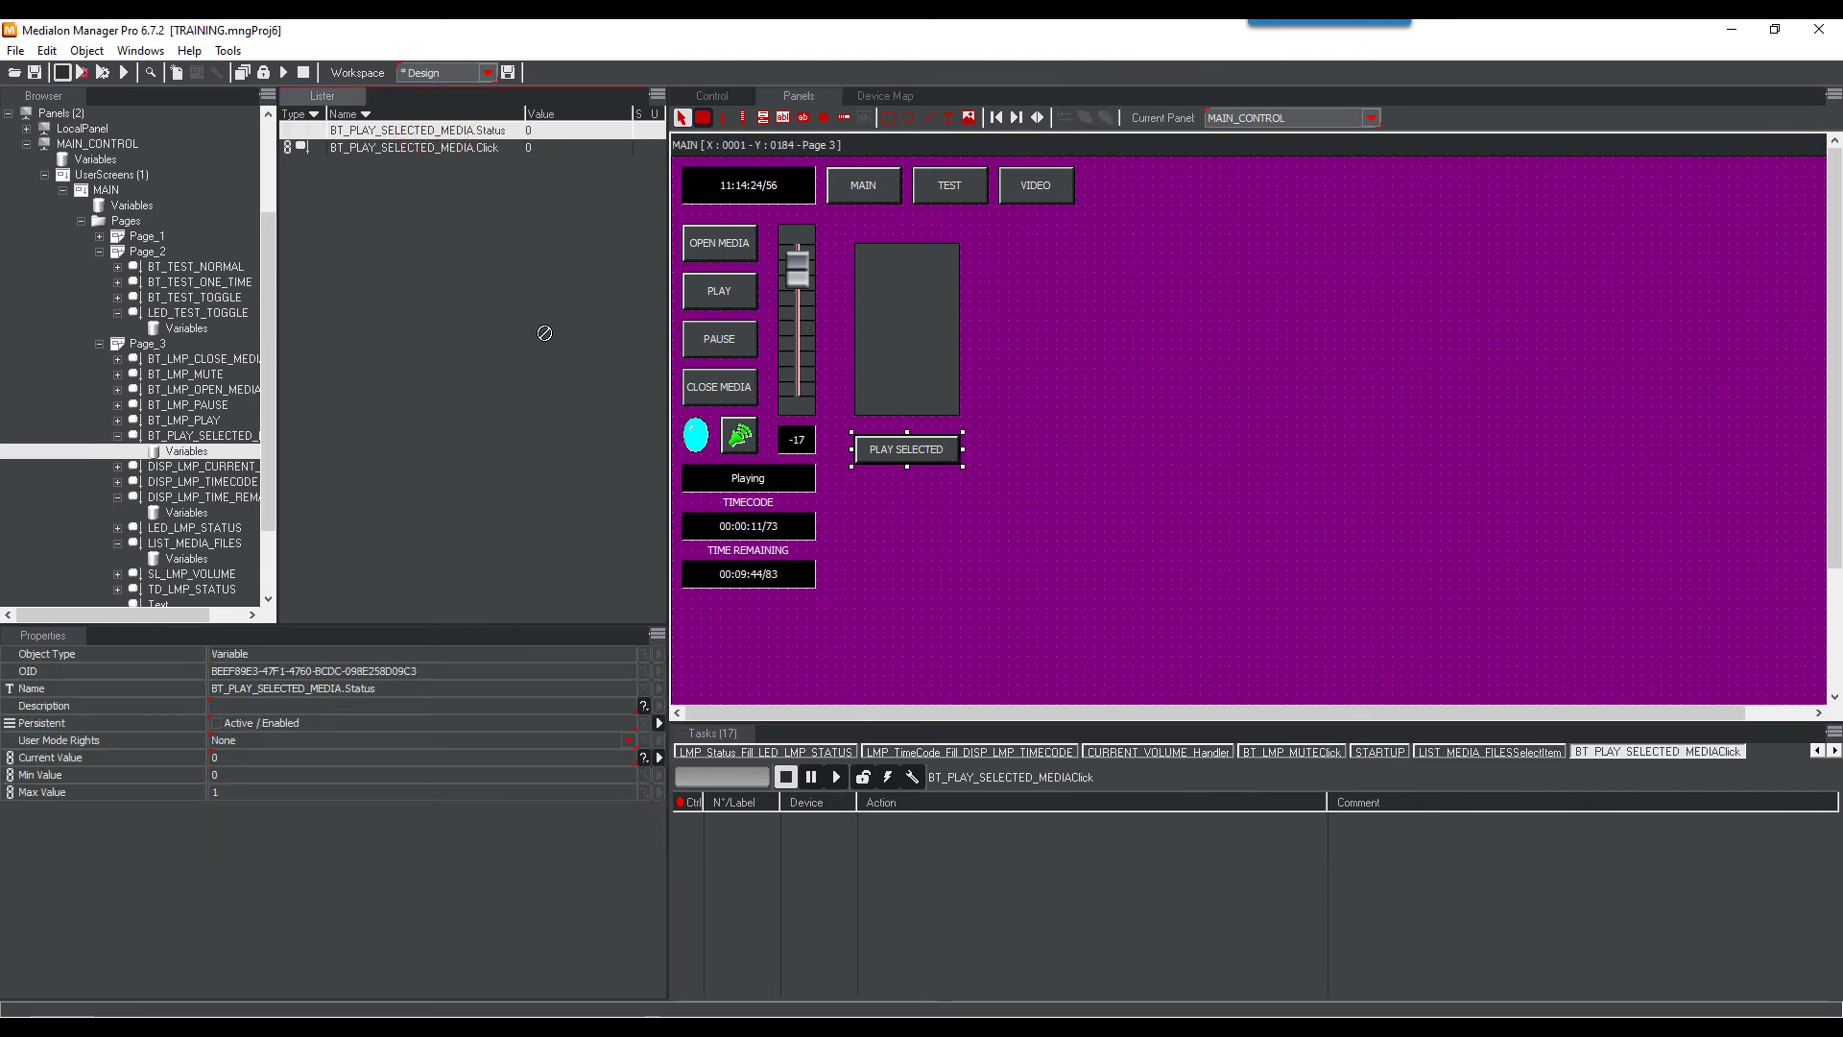
left_click_drag(967, 839, 968, 835)
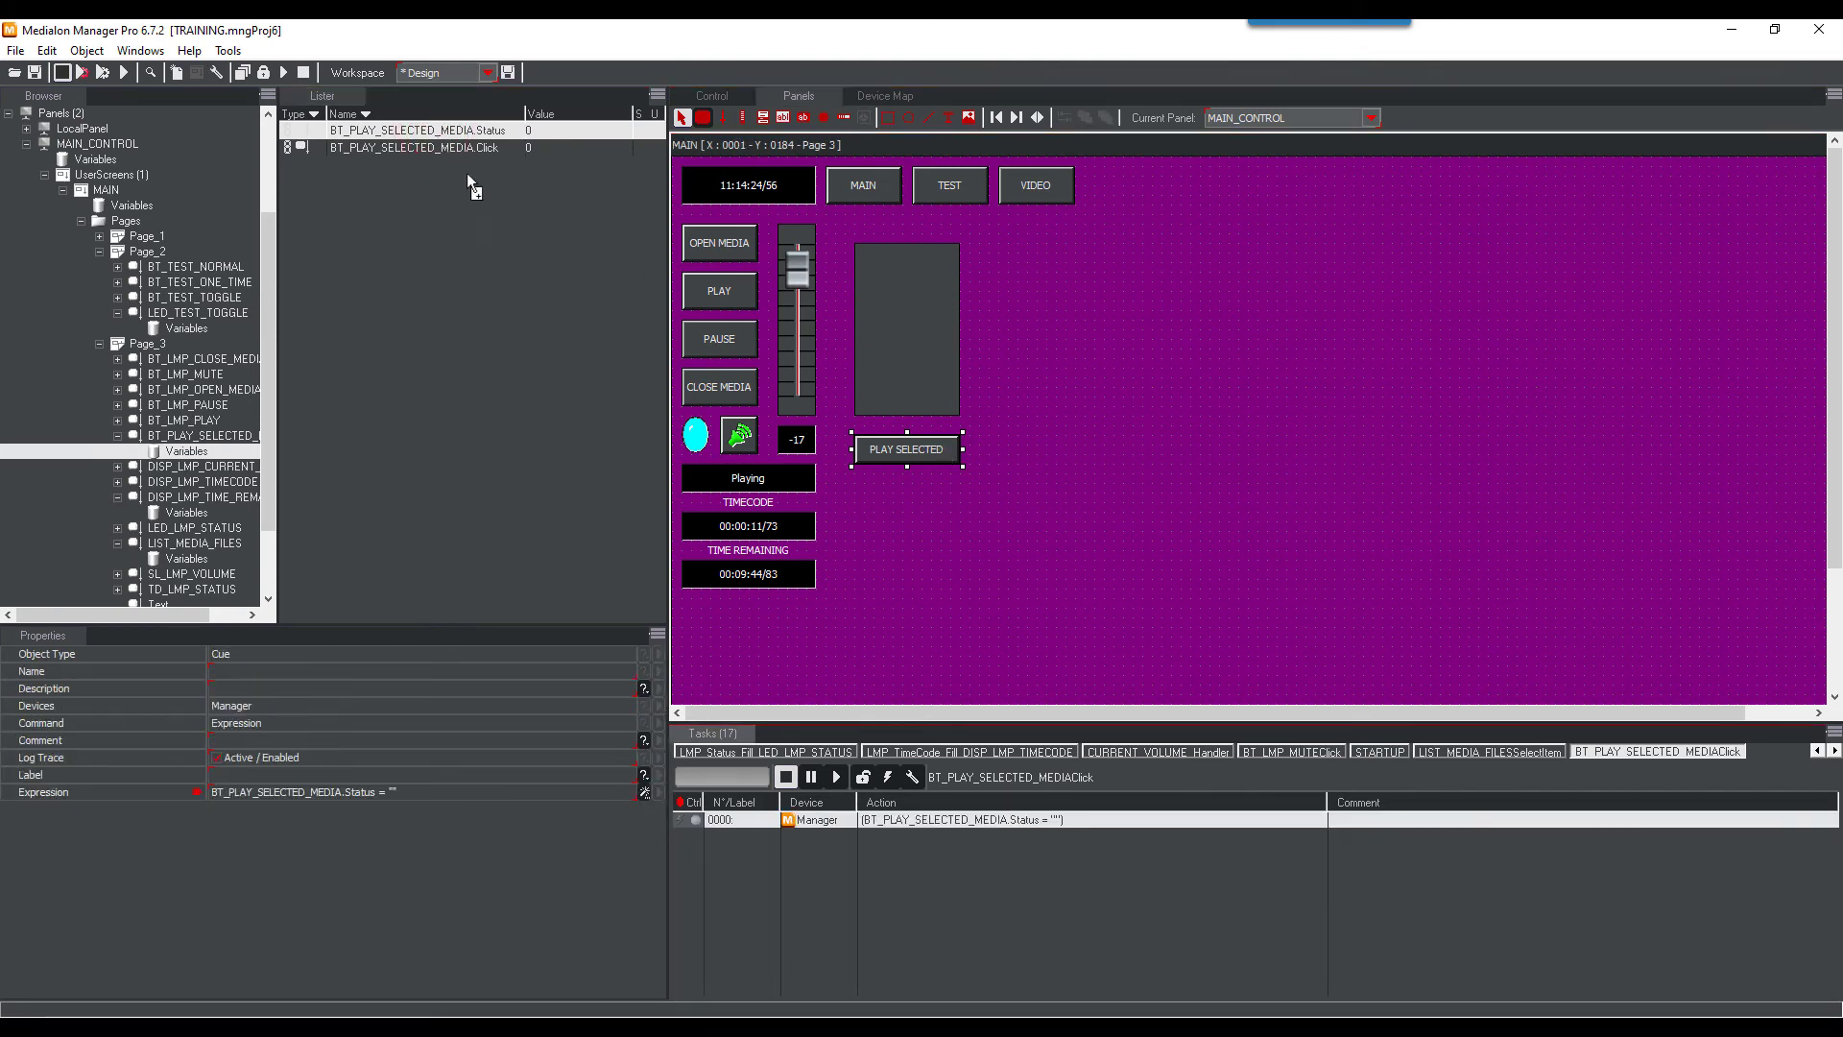
double_click(992, 826)
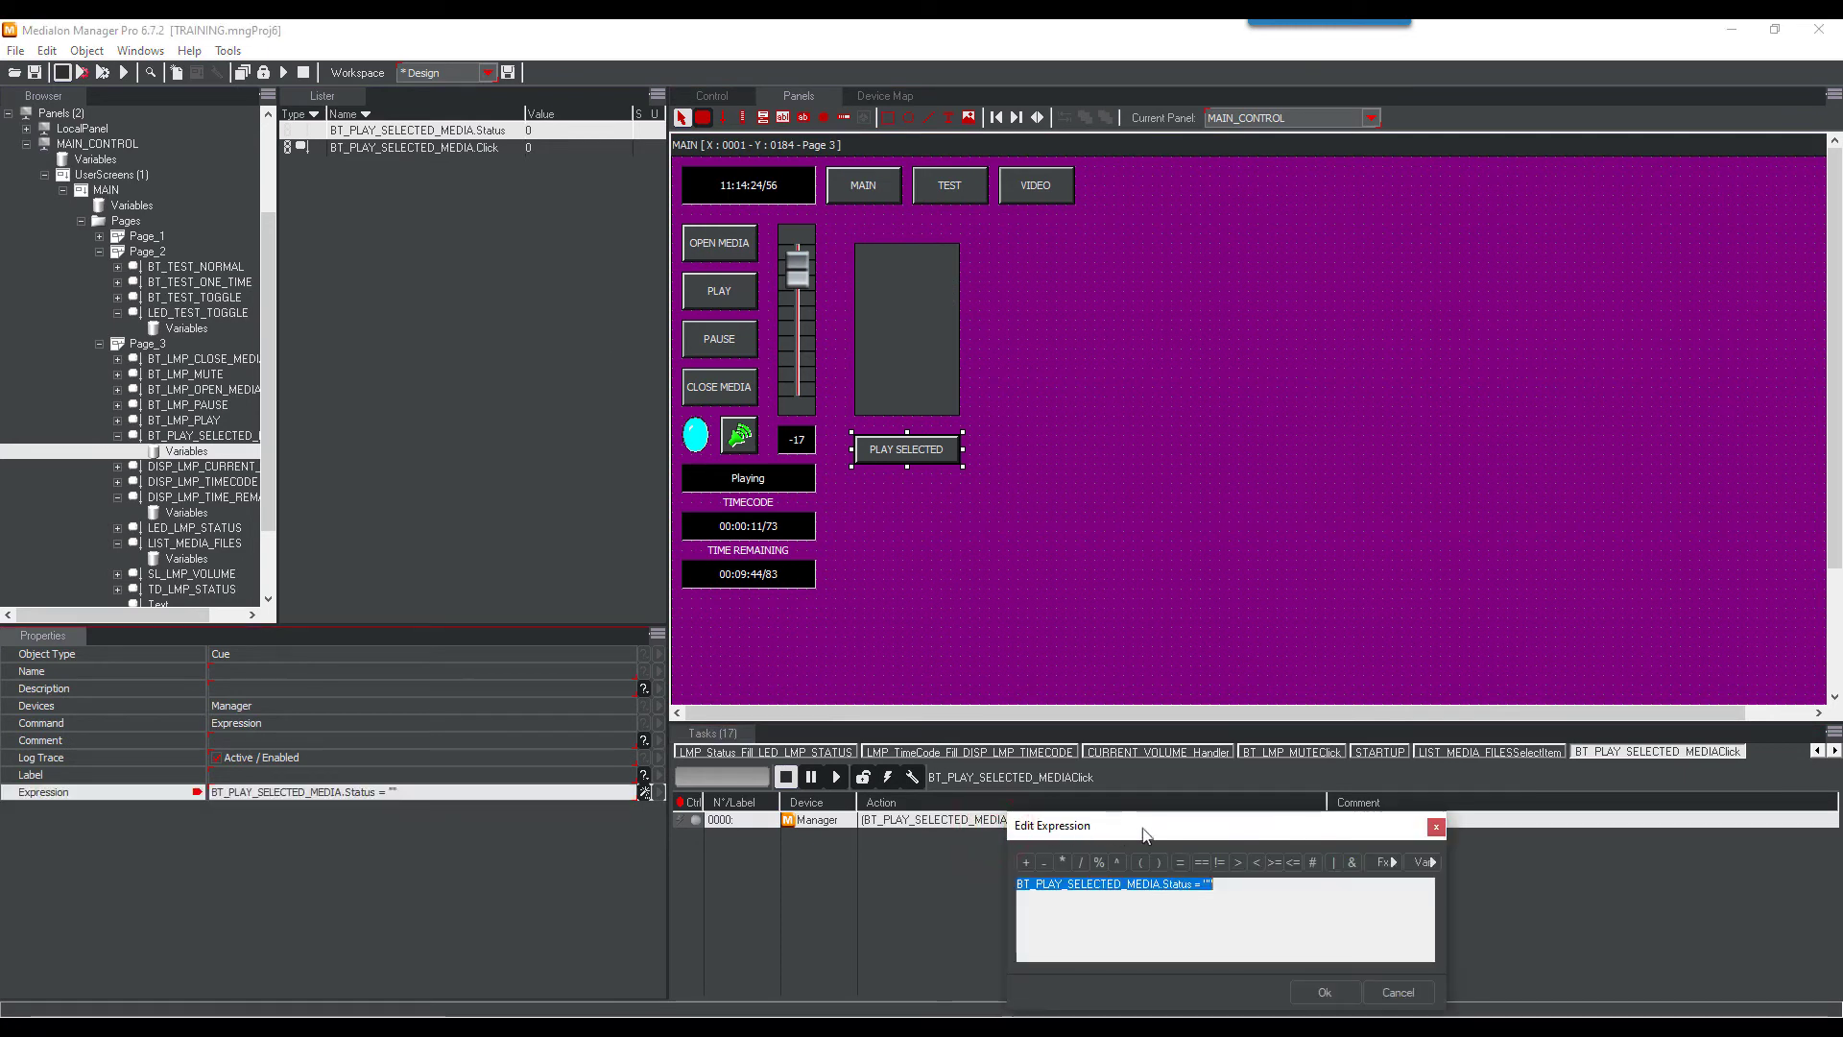
left_click_drag(1145, 835, 1082, 540)
left_click(1193, 596)
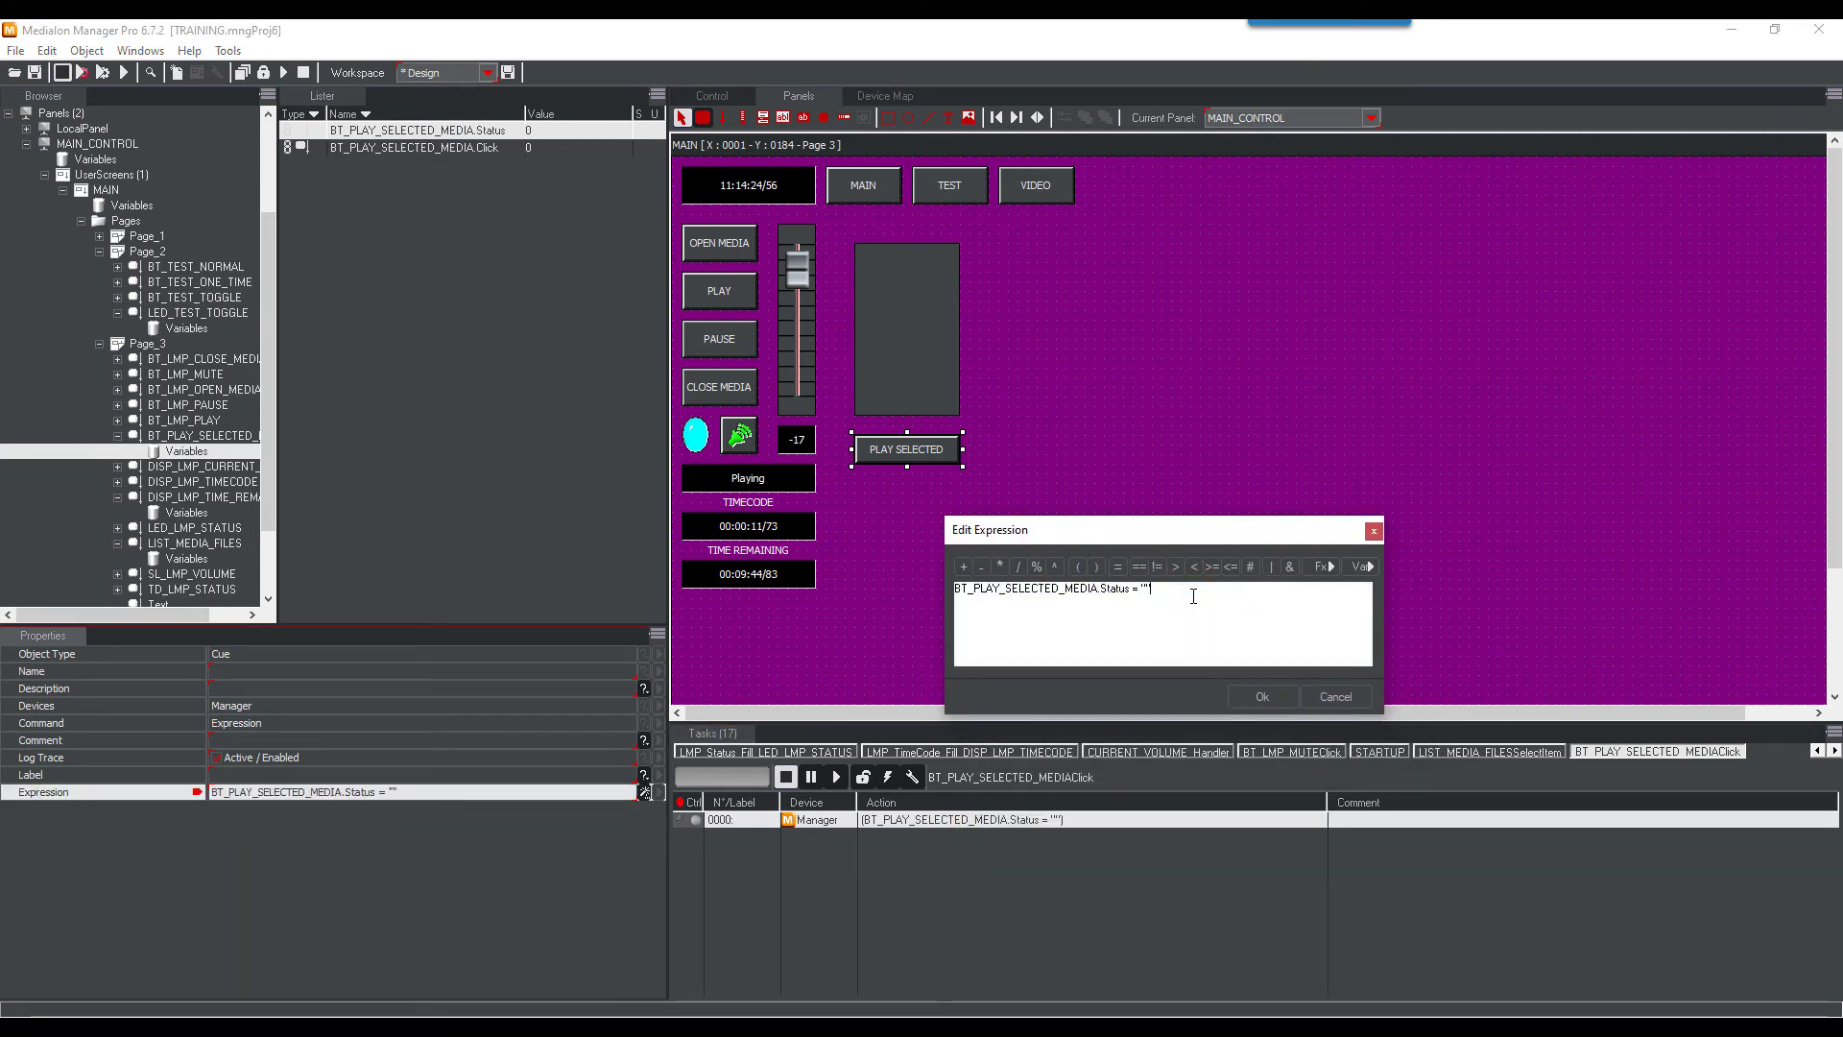
type("0")
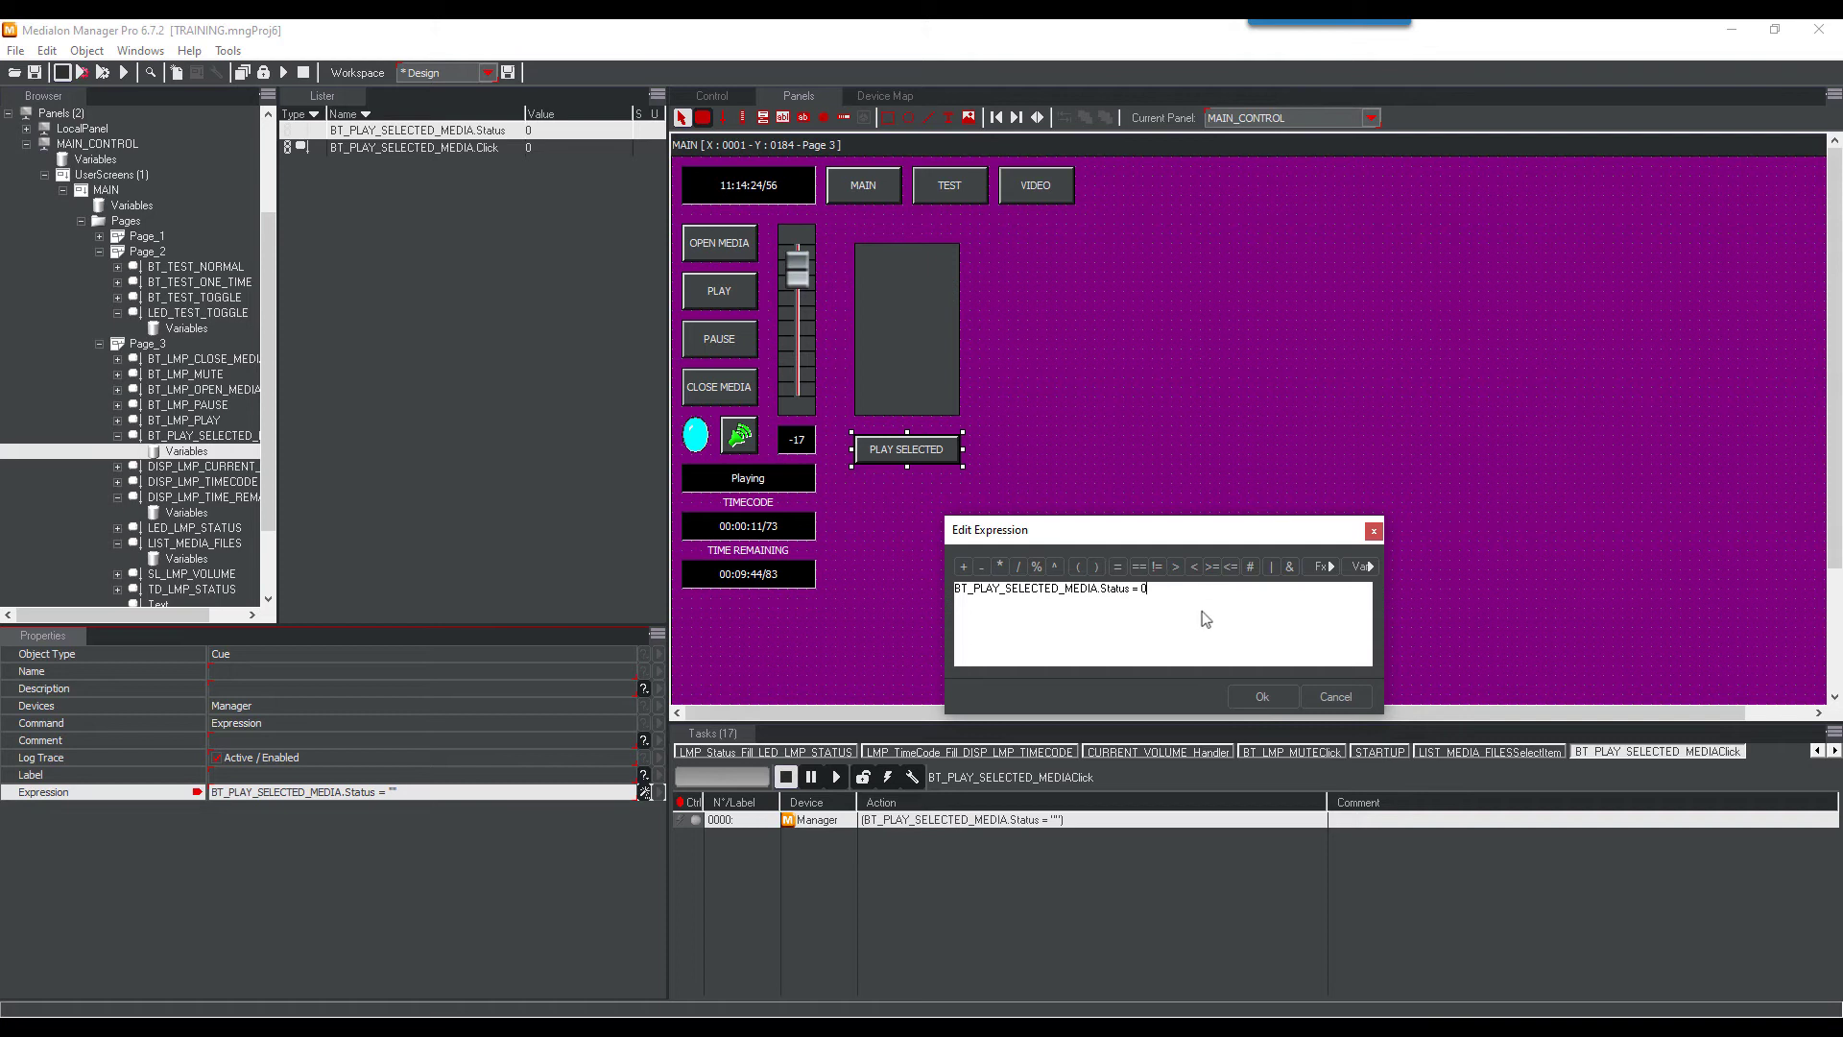
left_click(1262, 699)
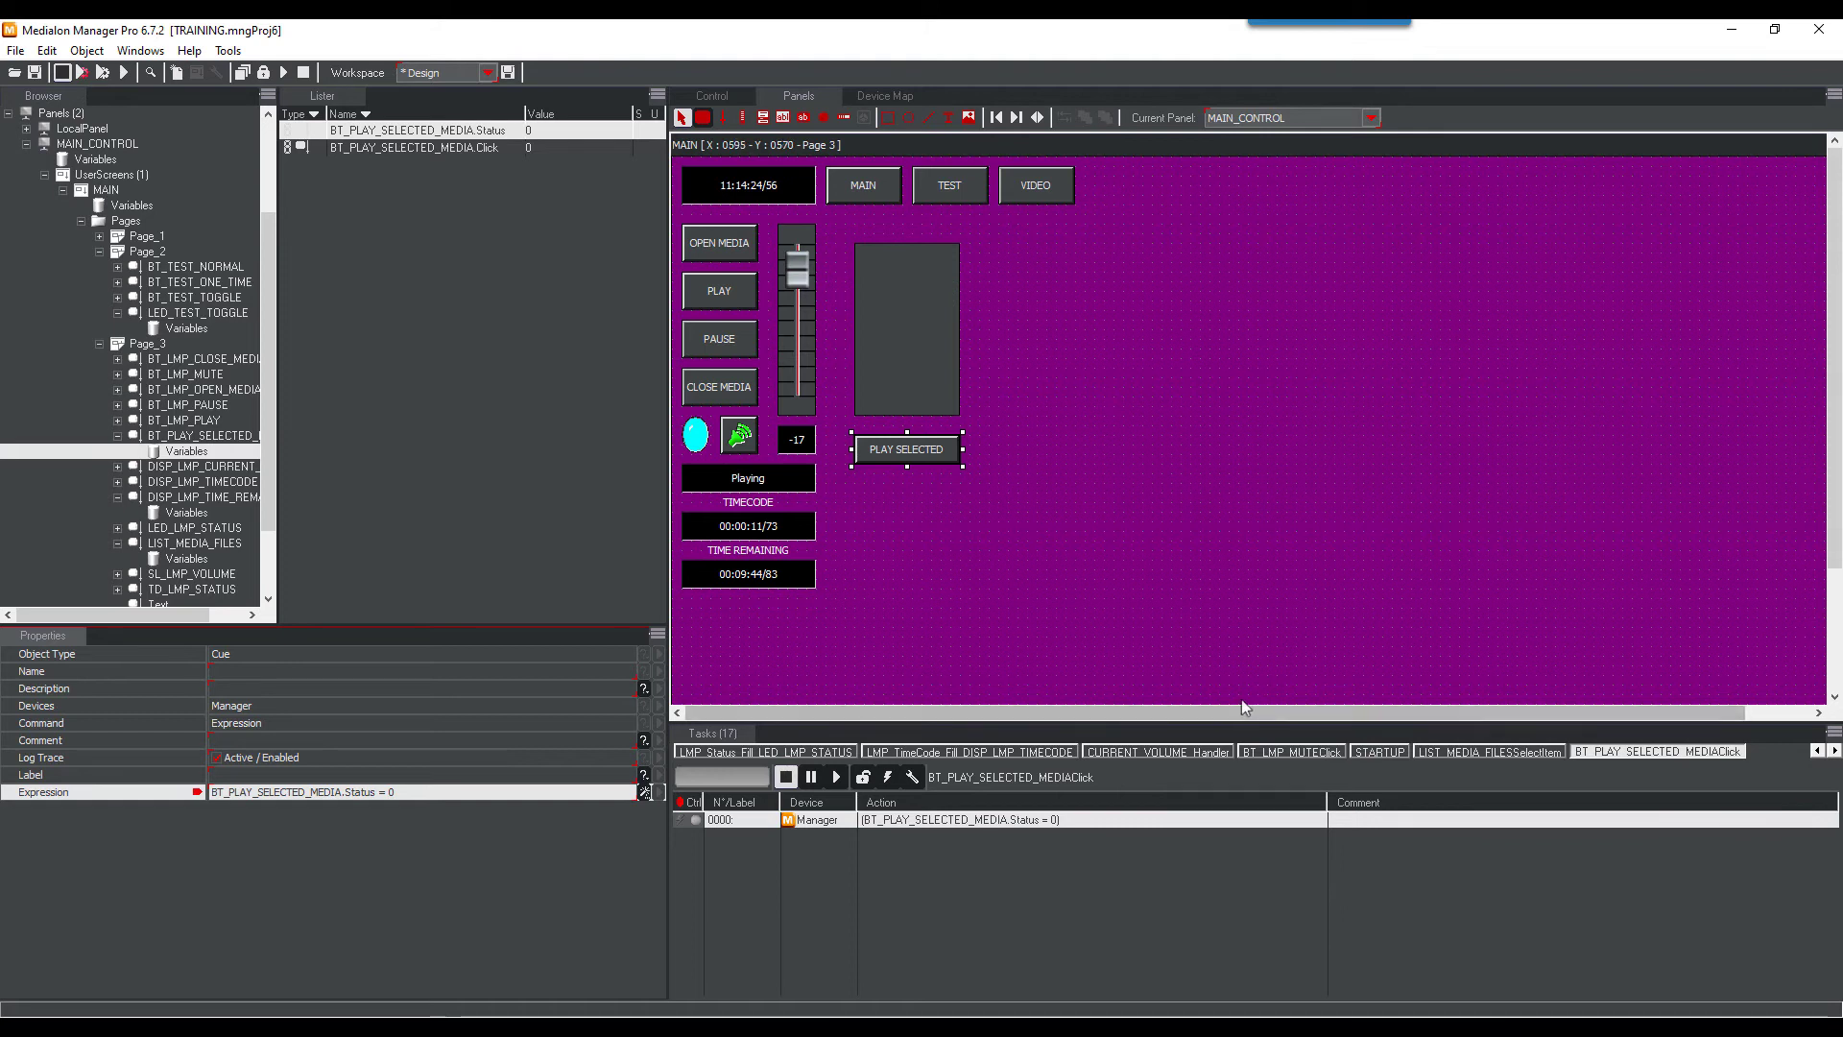
Label the BT_PLAY_SELECTED_MEDIA.Status reset cue END
left_click(400, 776)
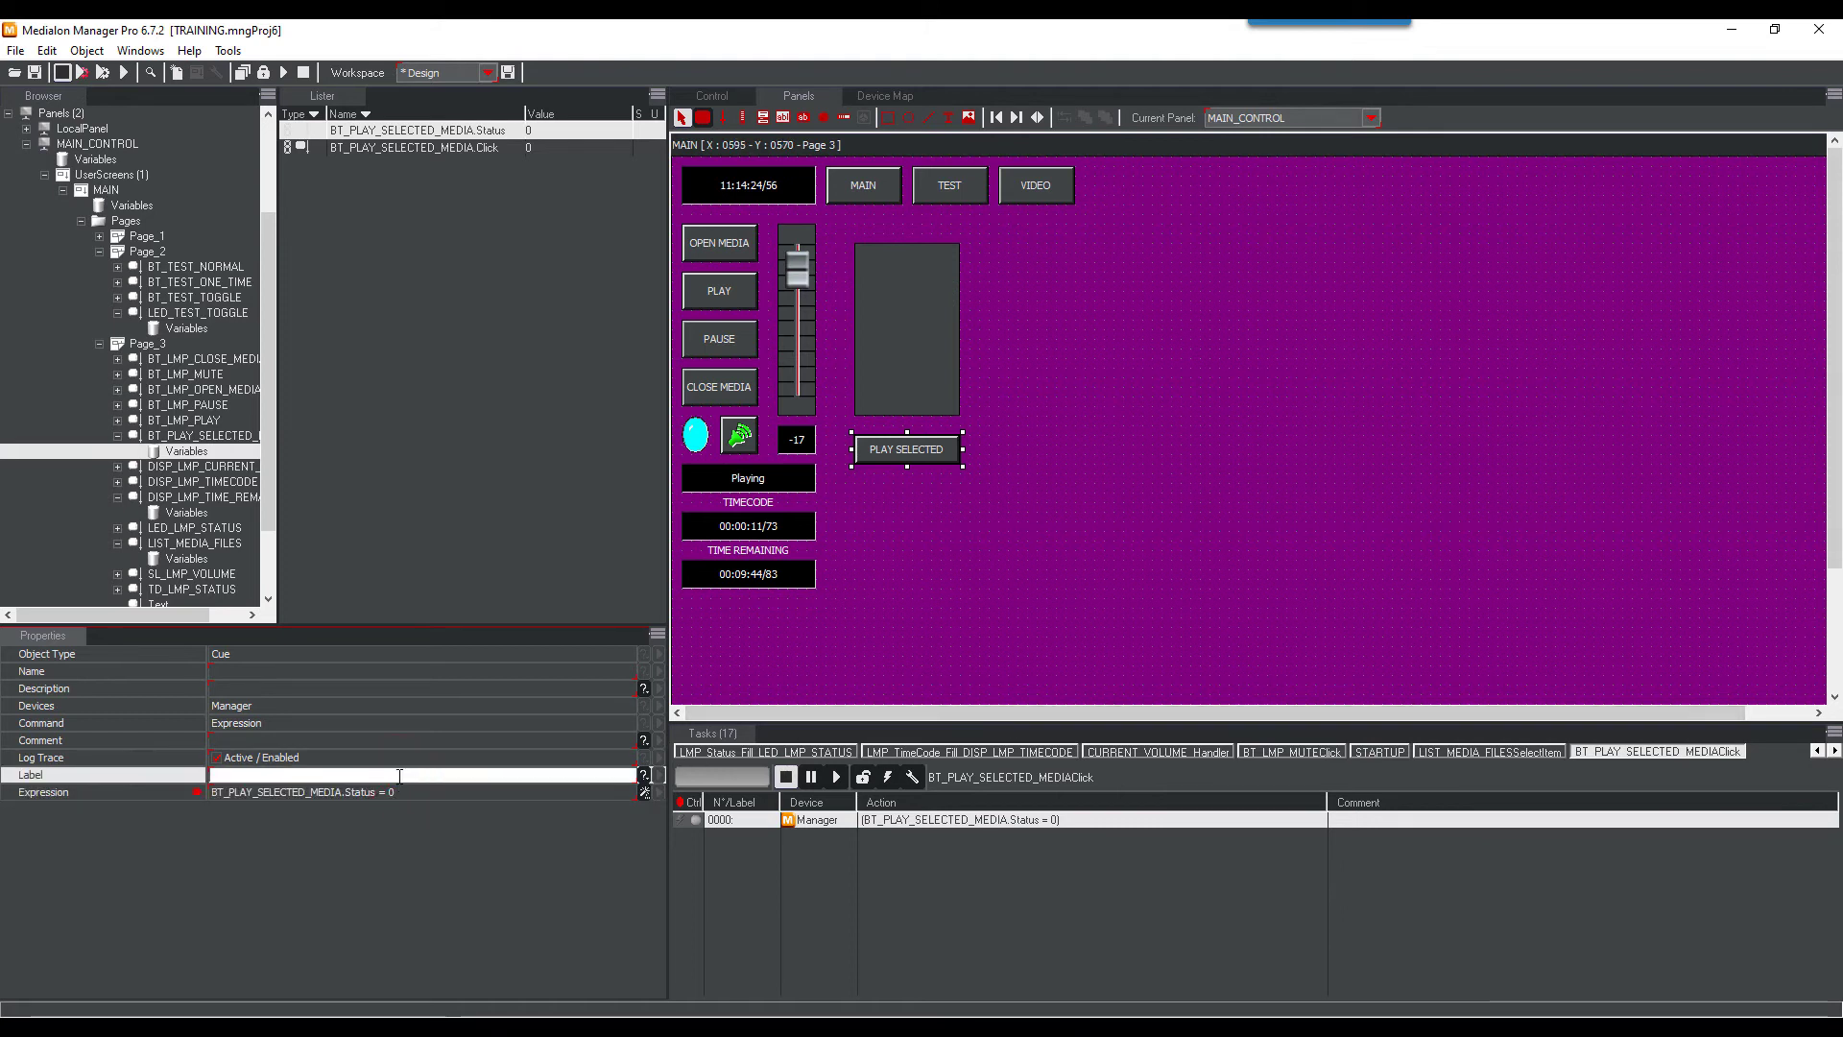
type("END")
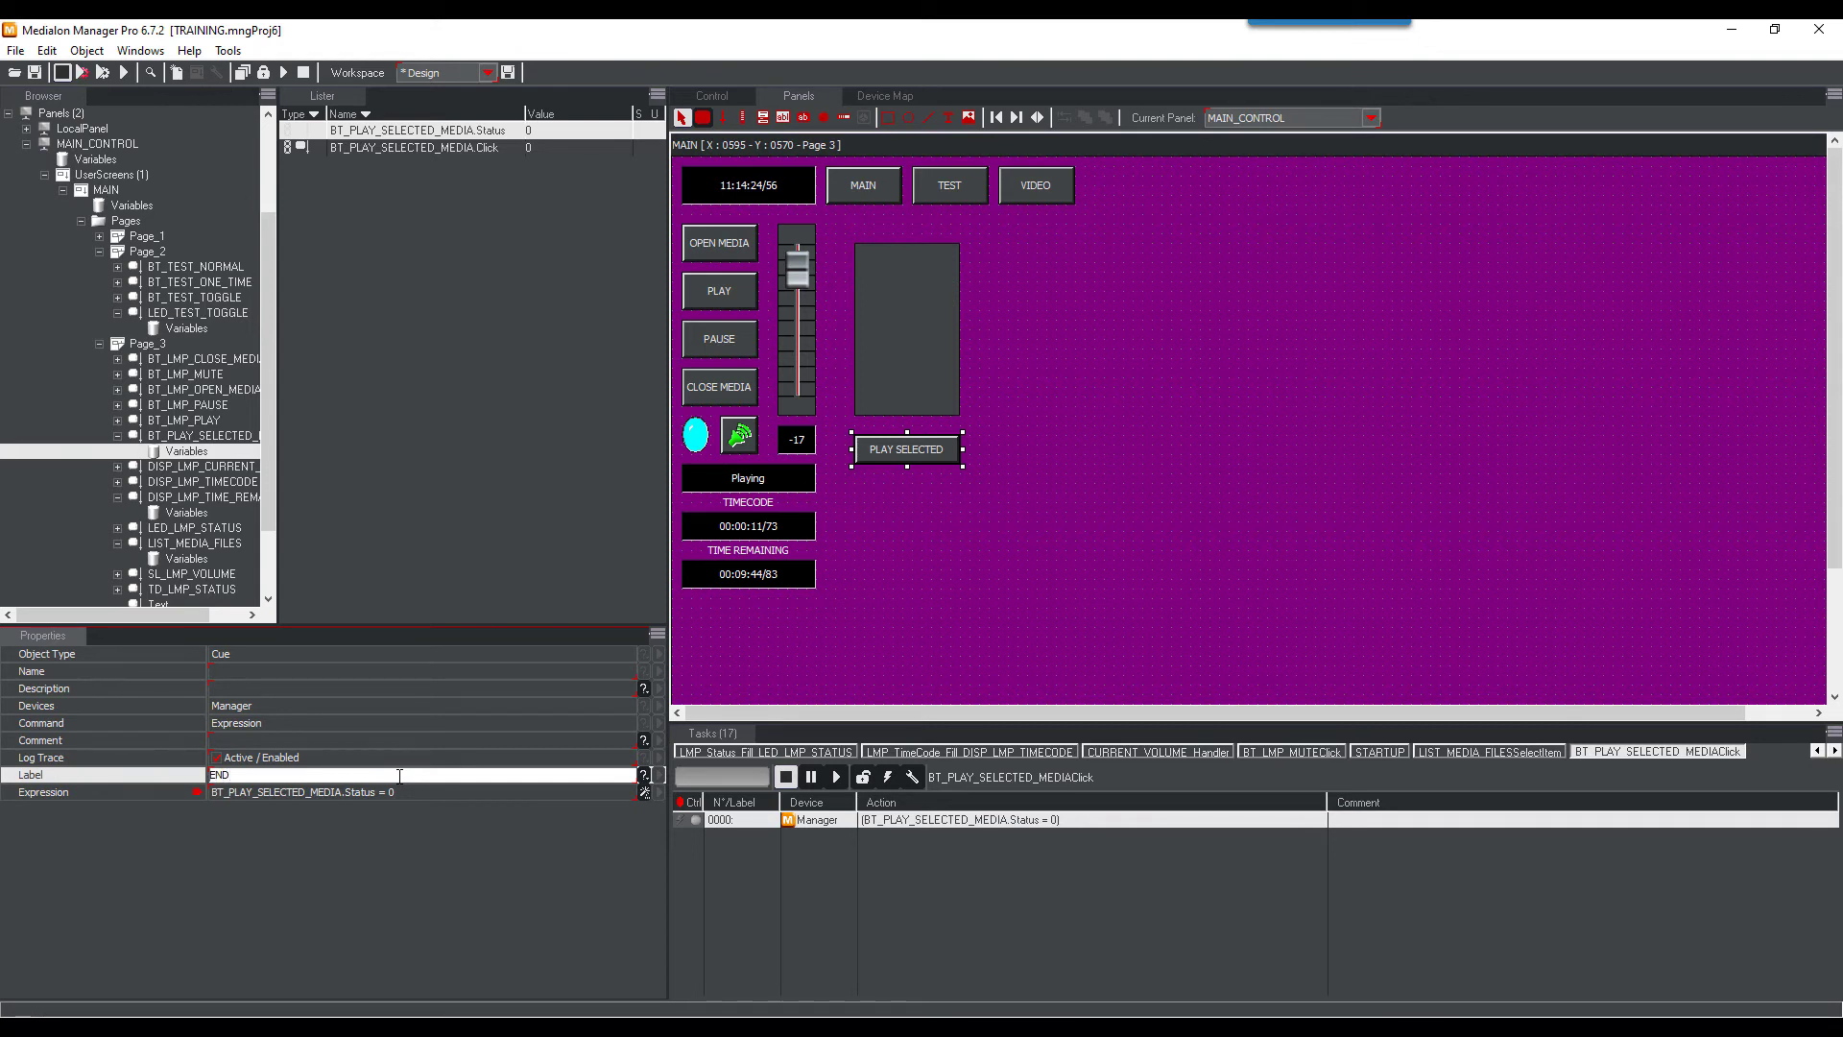
key("Return")
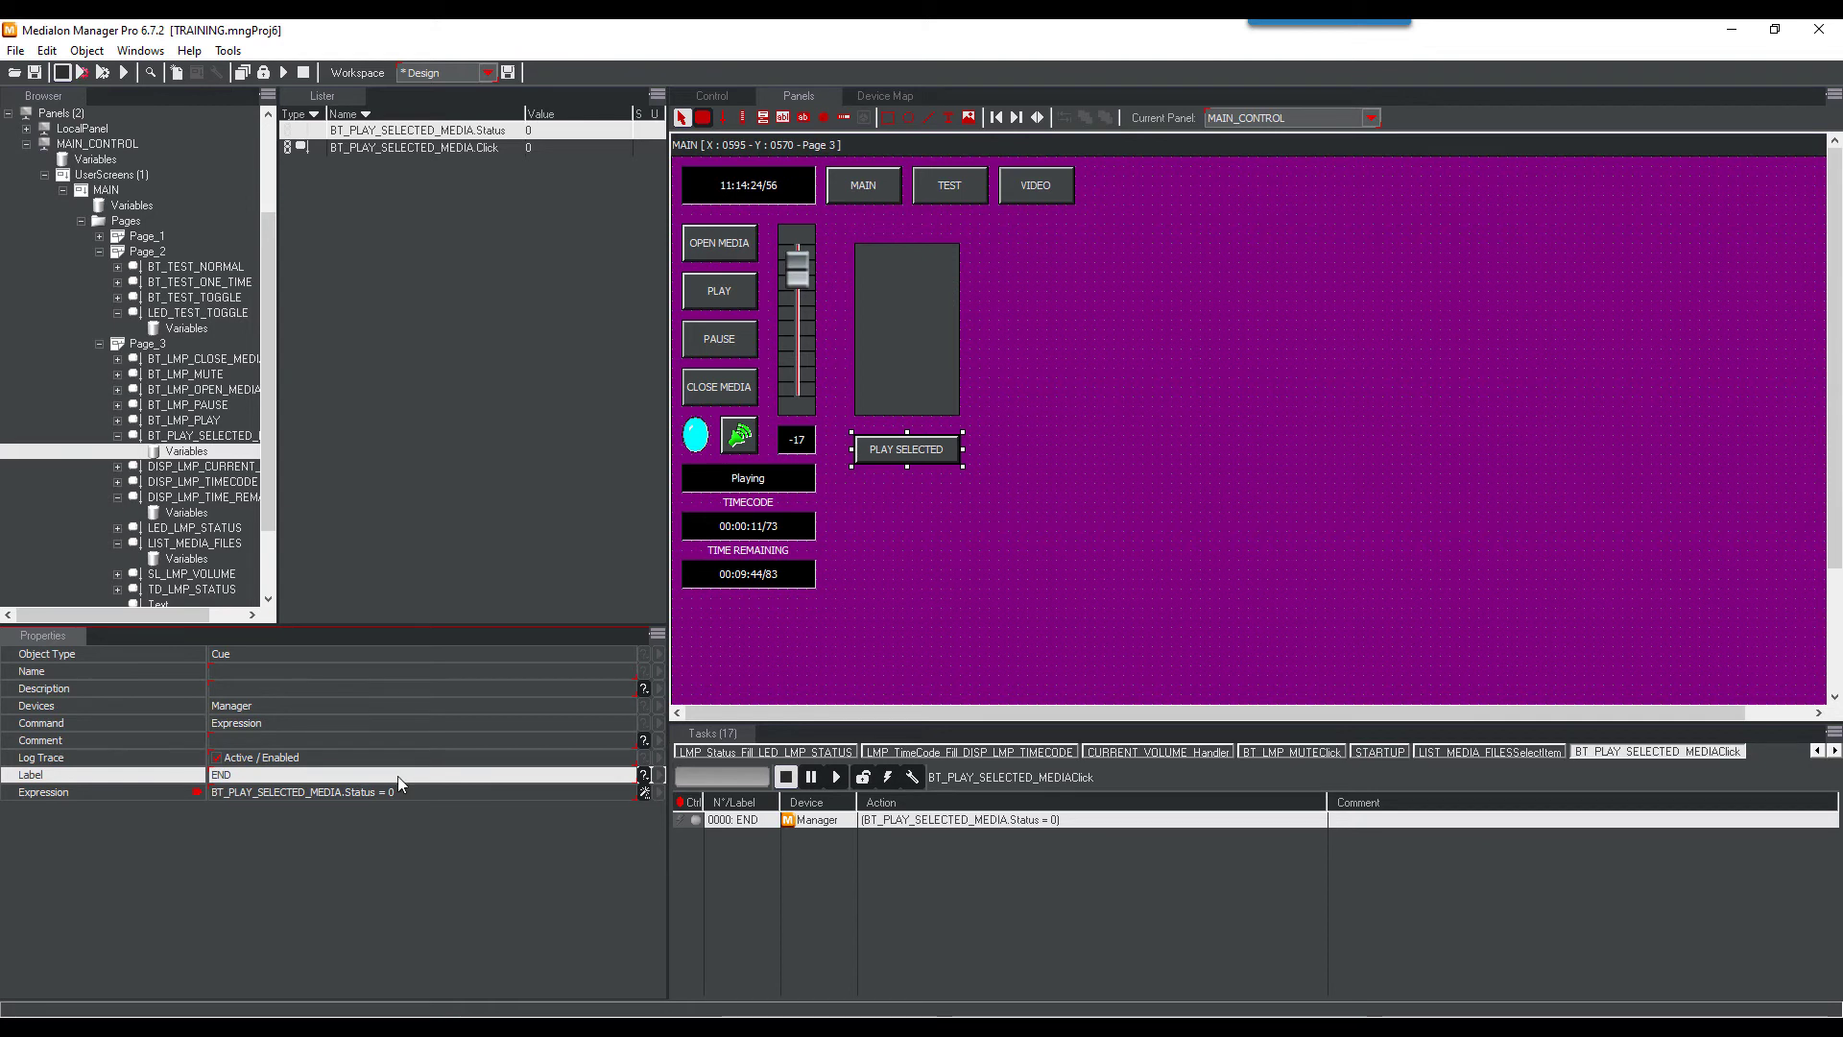
Insert the Manager's If/Else/Endif command above the END cue in the BT_PLAY_SELECTED_MEDIAClick task
left_click(8, 113)
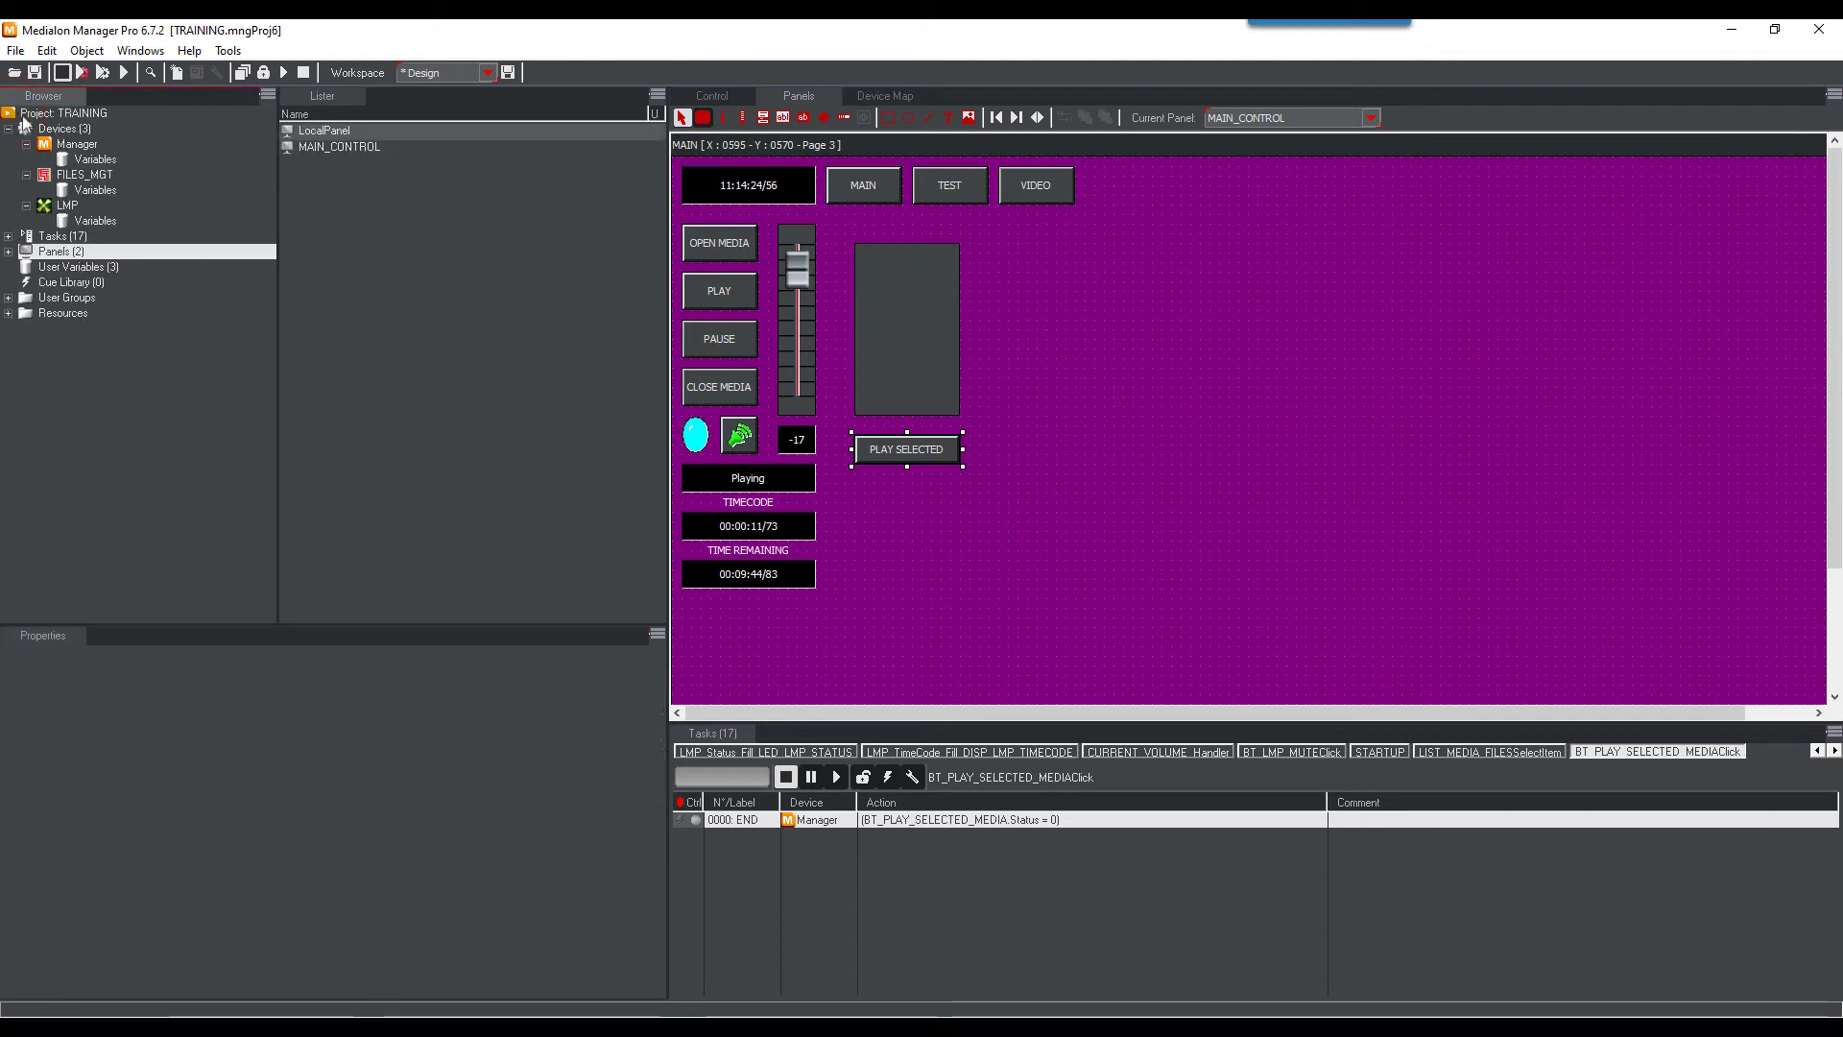
left_click(82, 145)
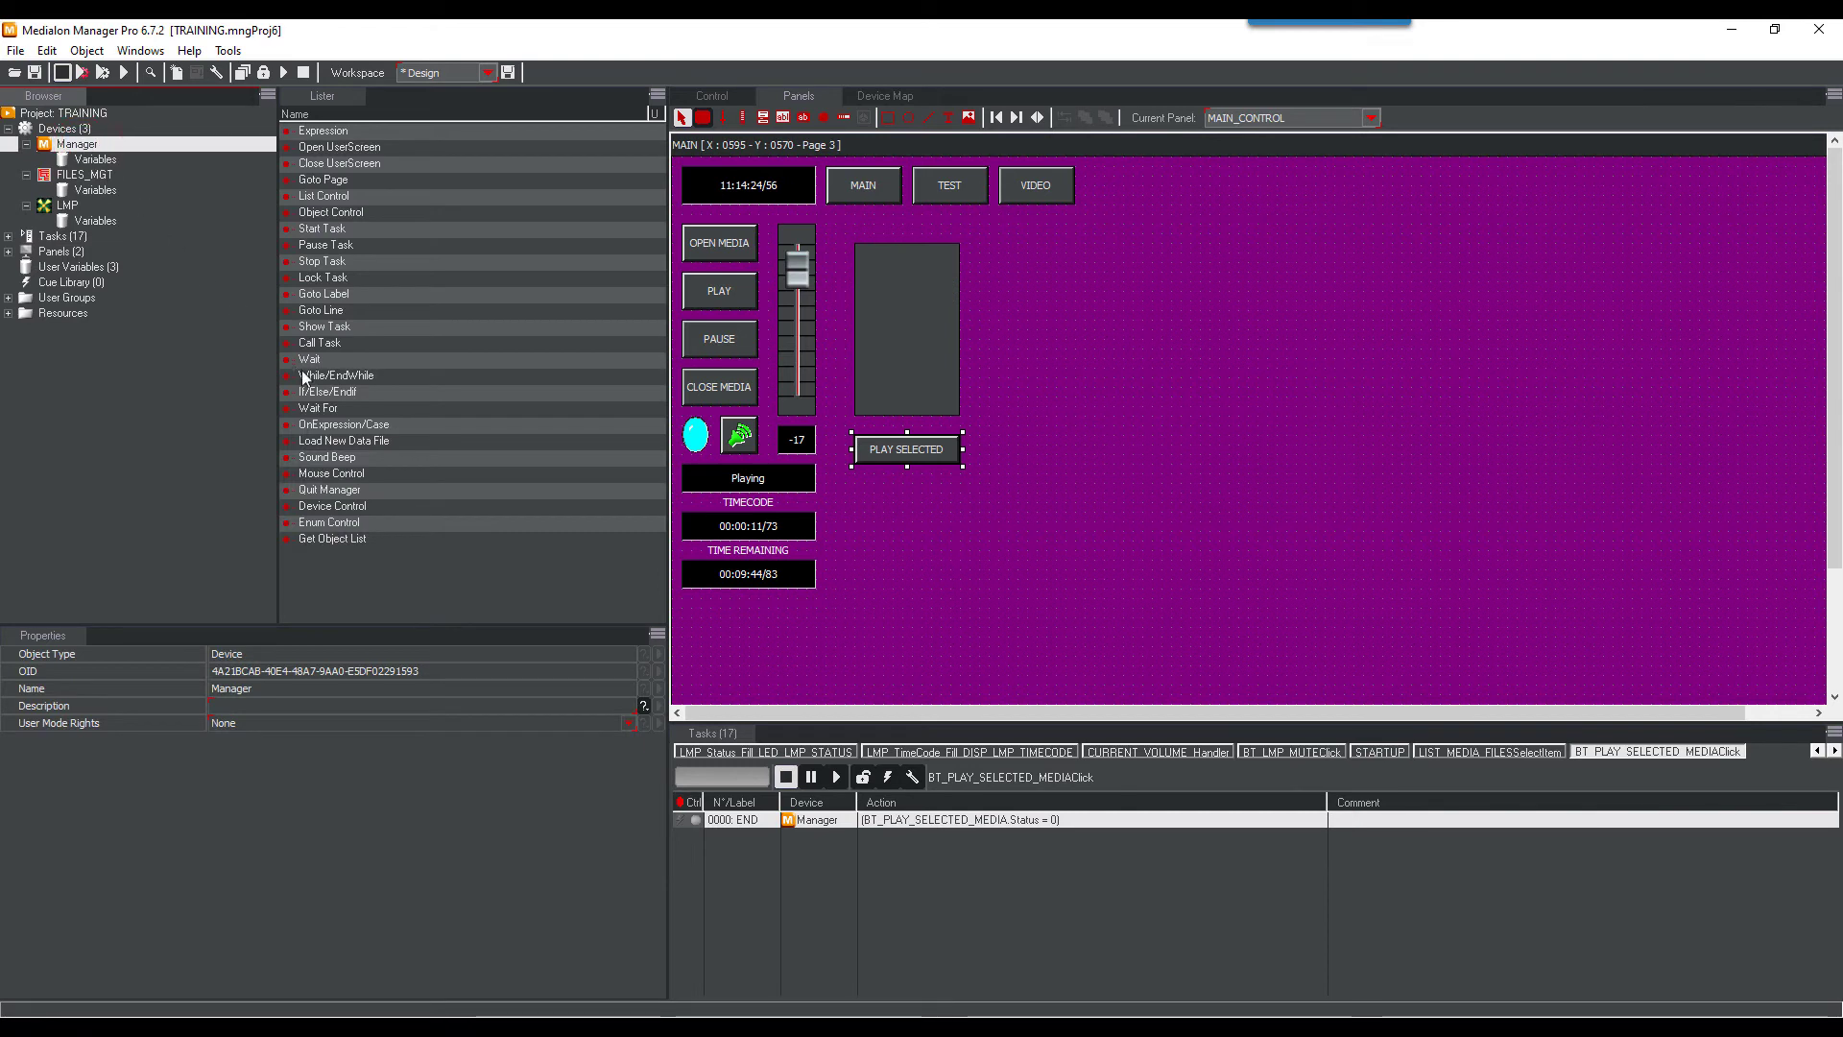
left_click_drag(323, 393, 896, 817)
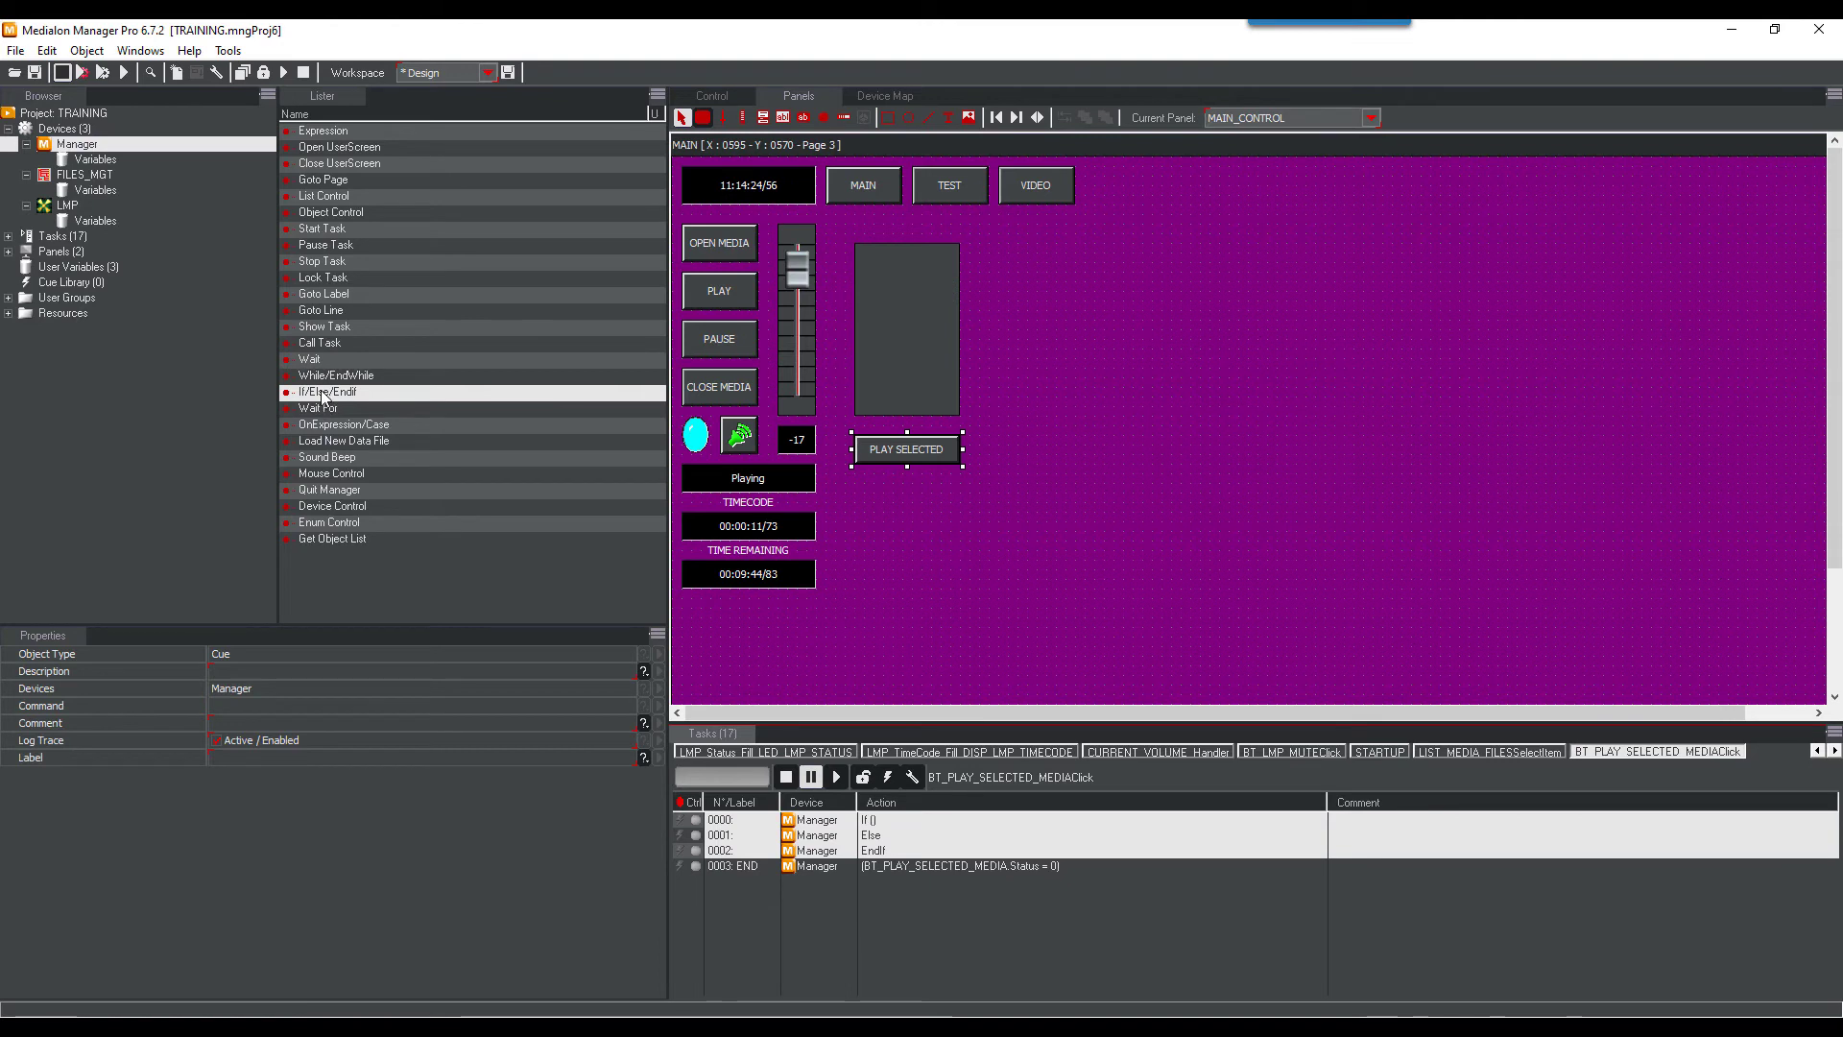
Set the If cue's condition in the BT_PLAY_SELECTED_MEDIAClick task to LIST_MEDIA_FILES.Status > 0
double_click(920, 821)
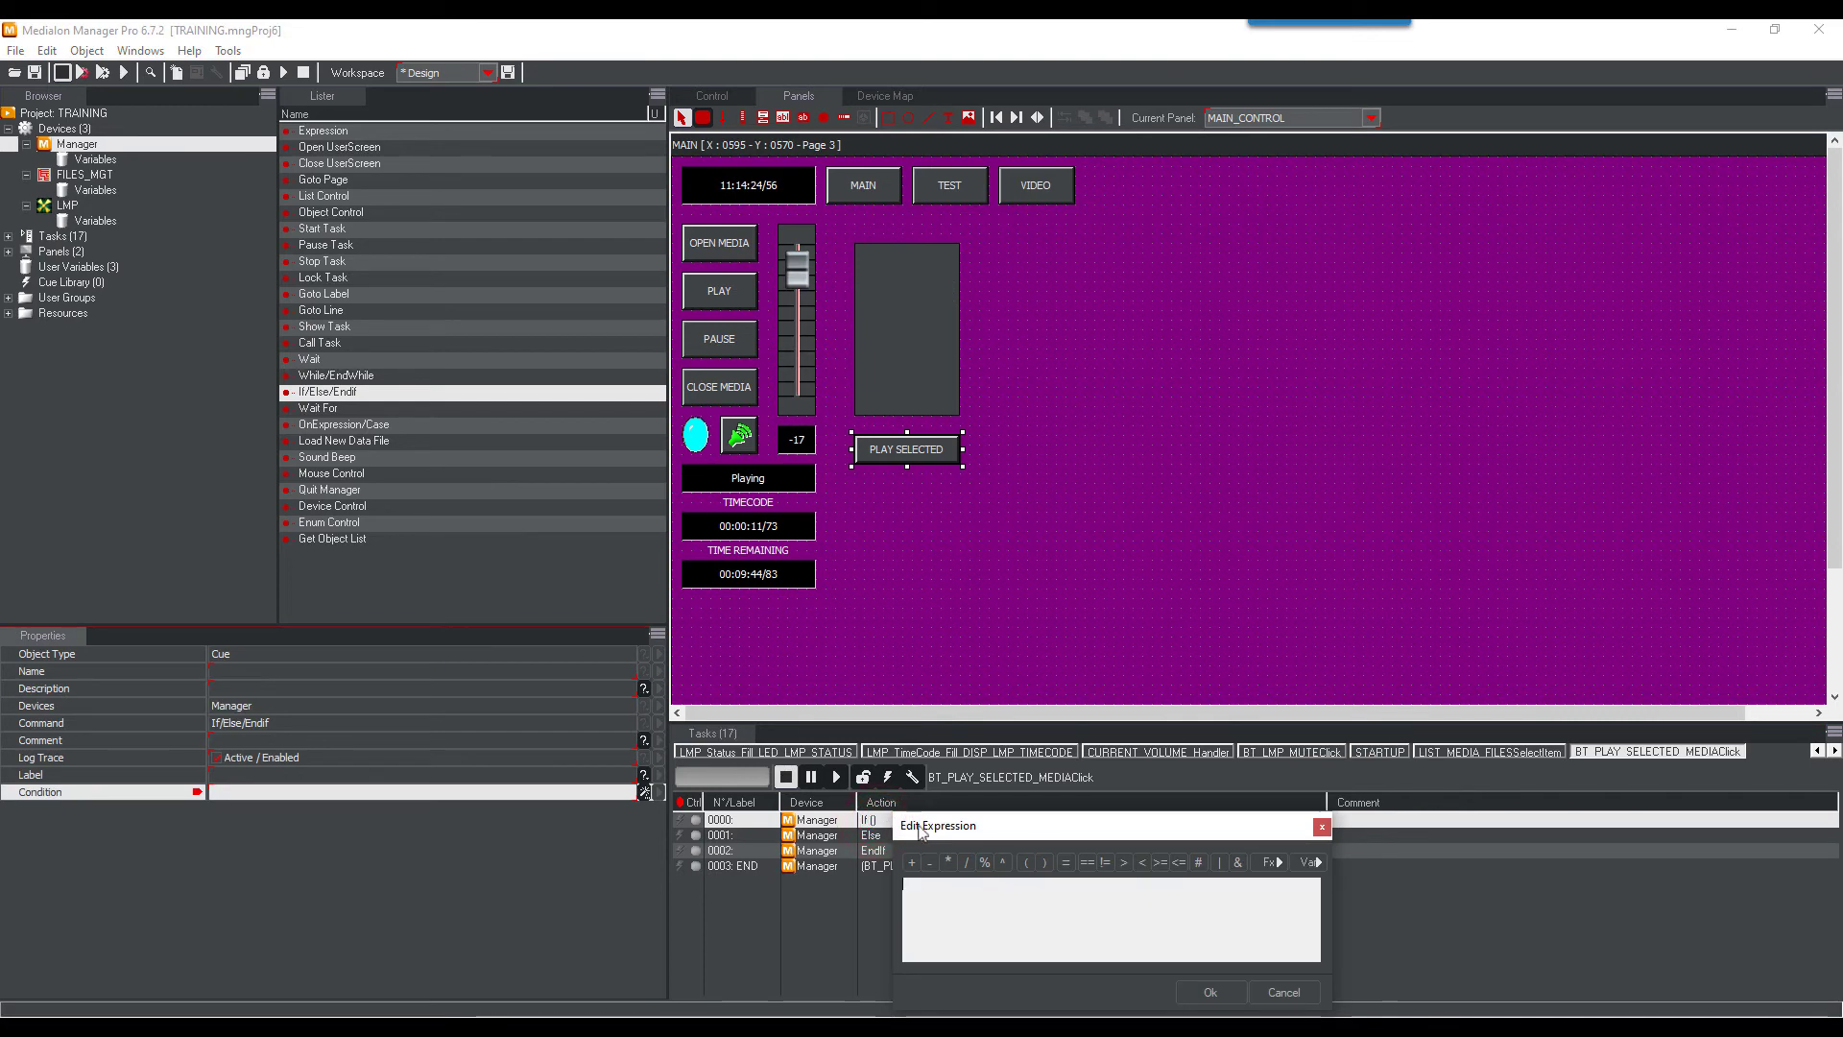
left_click_drag(989, 834, 993, 549)
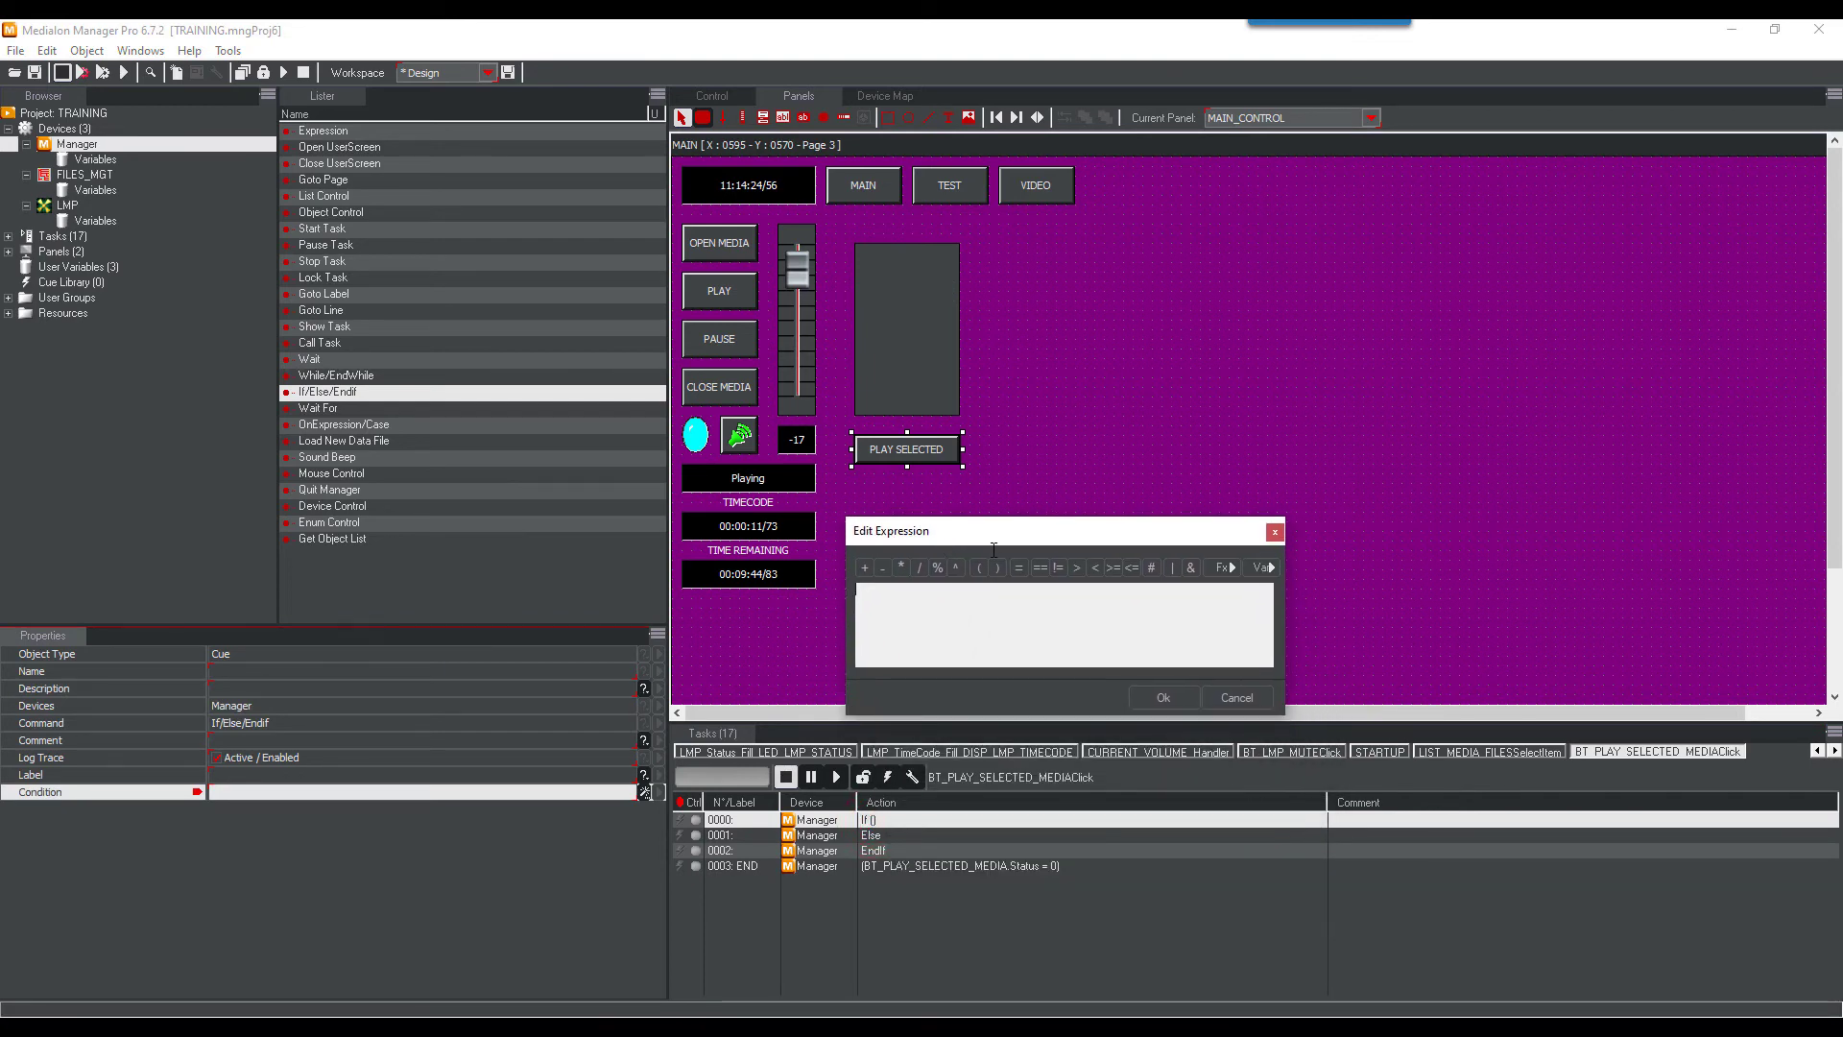
left_click(1264, 567)
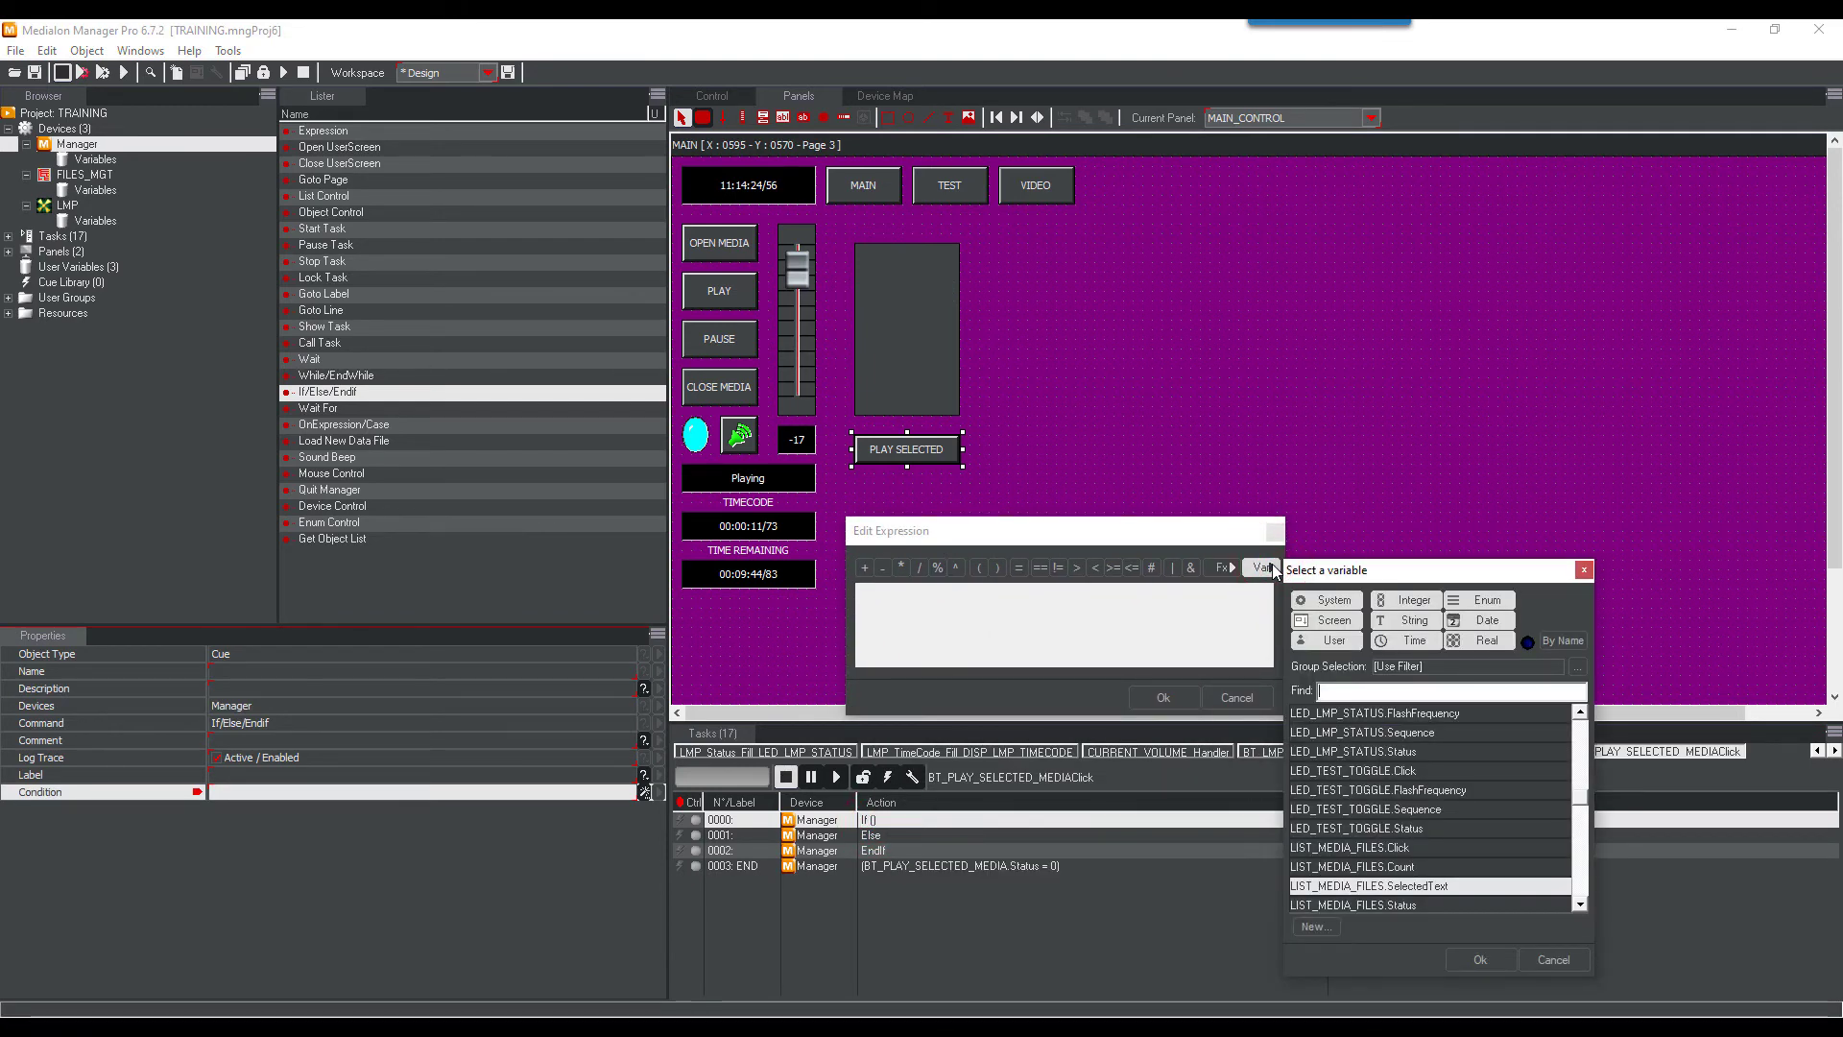
scroll(1385, 901, "down", 1)
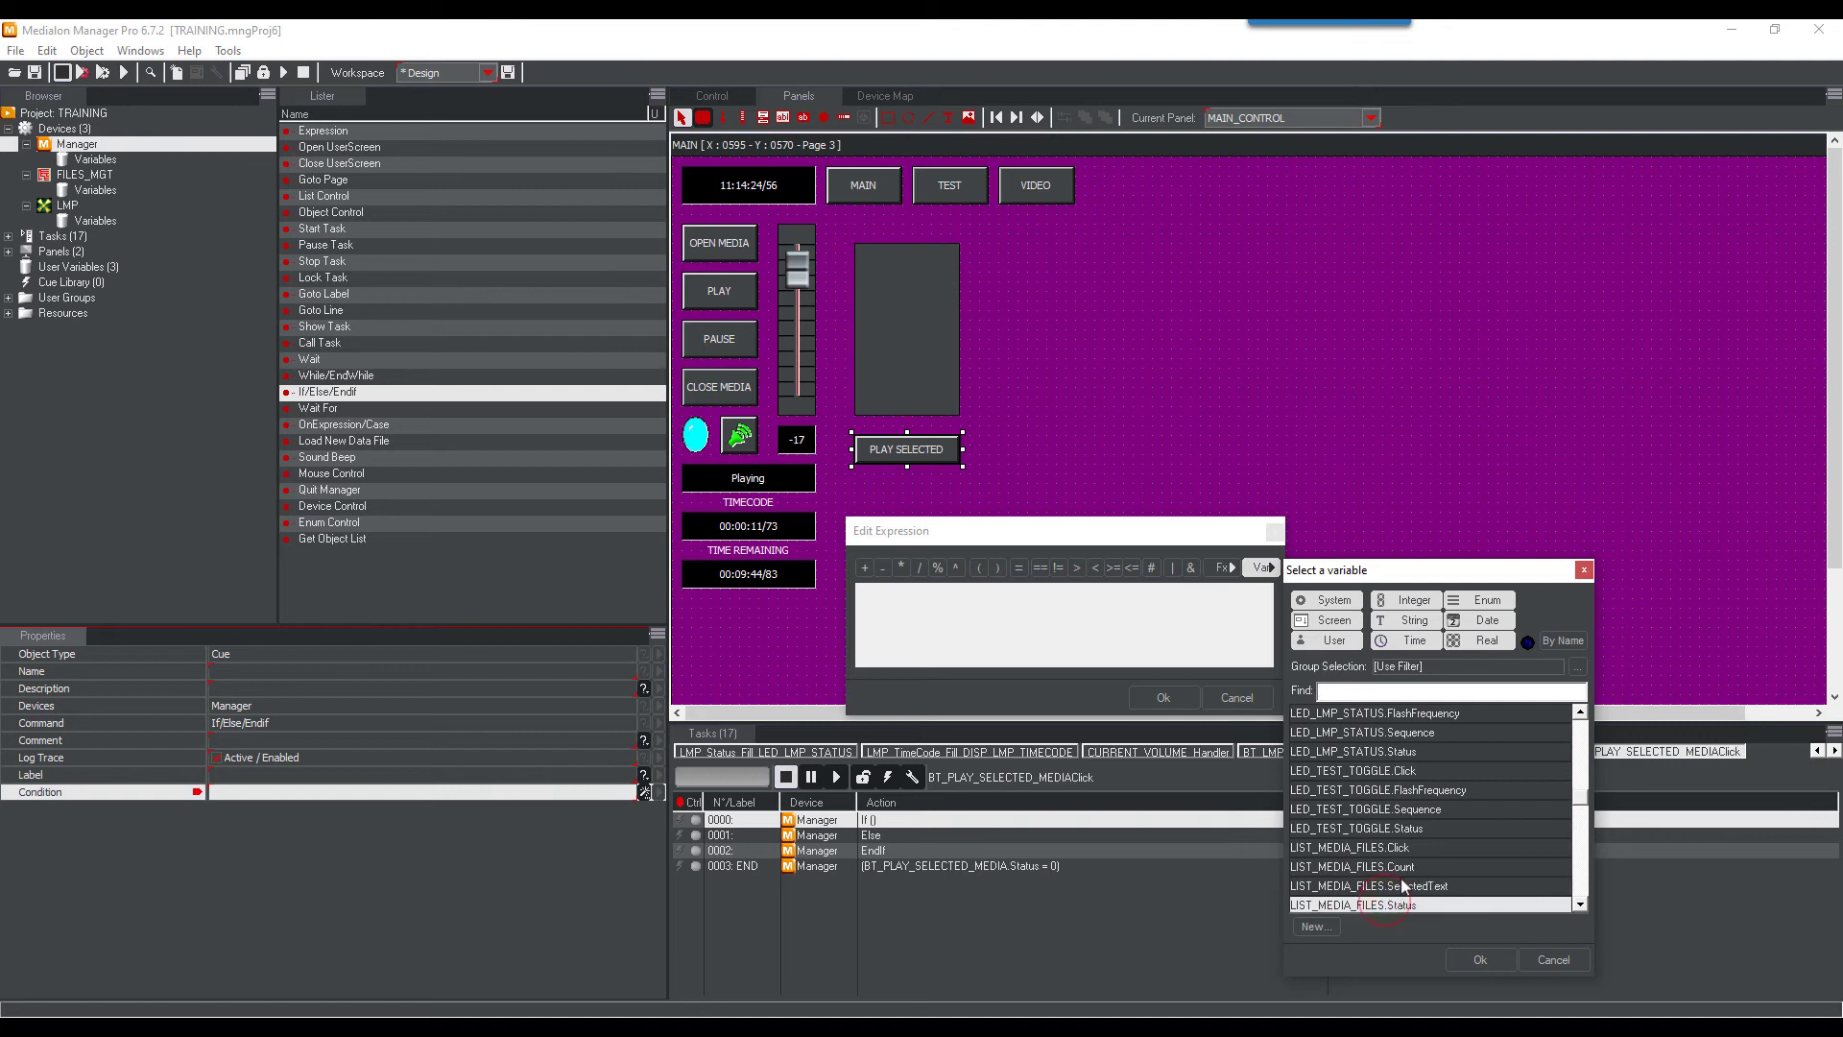
left_click(1406, 874)
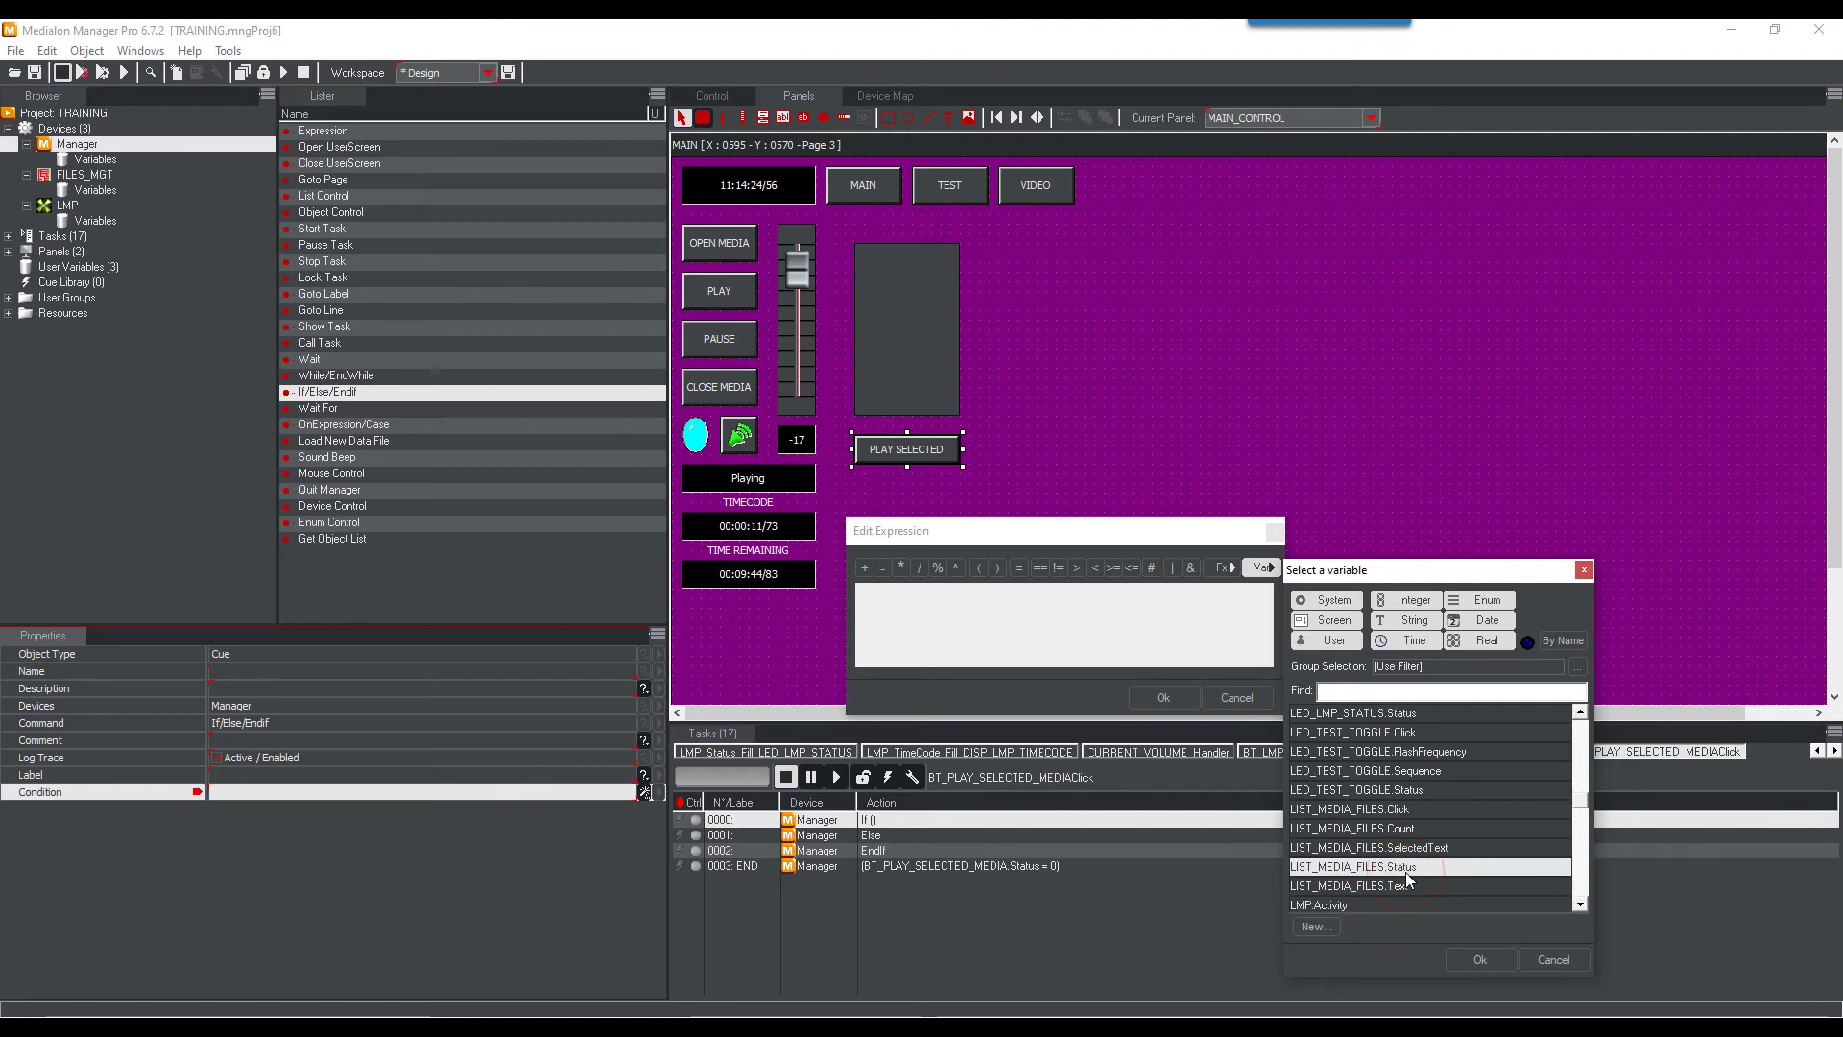
left_click(1481, 960)
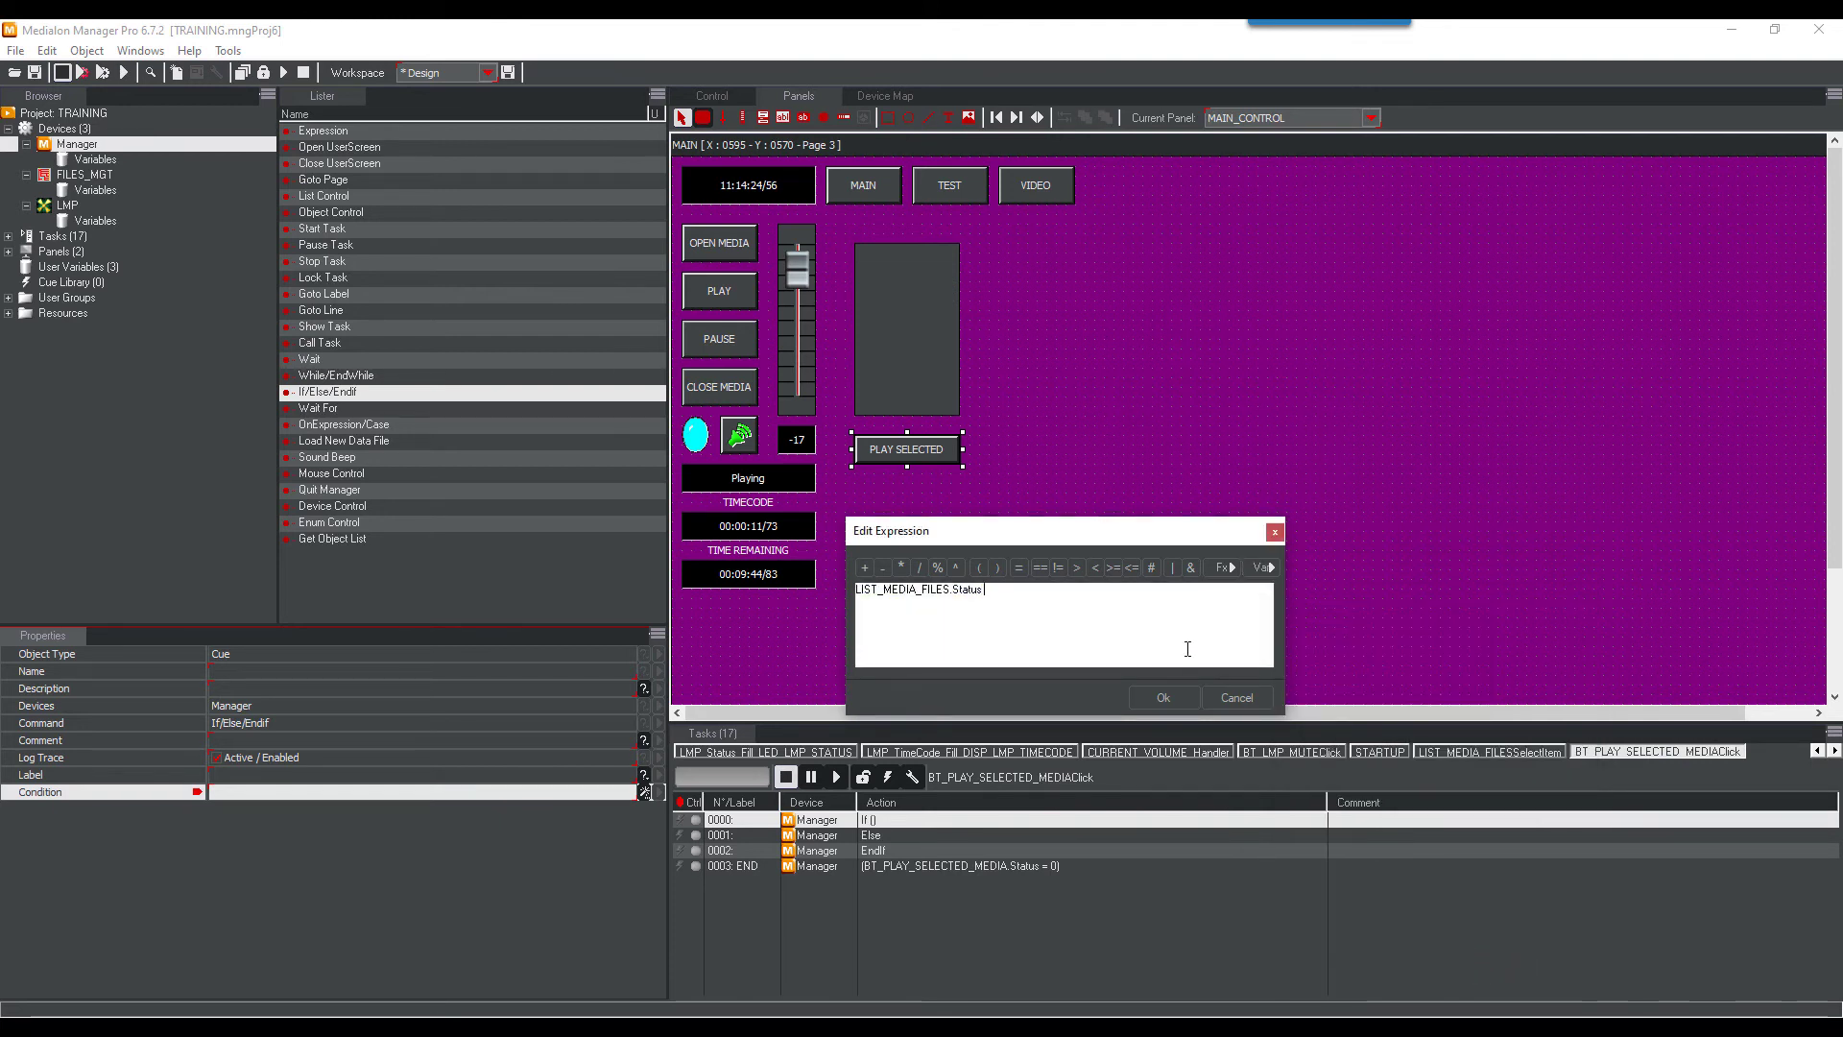
left_click(1076, 570)
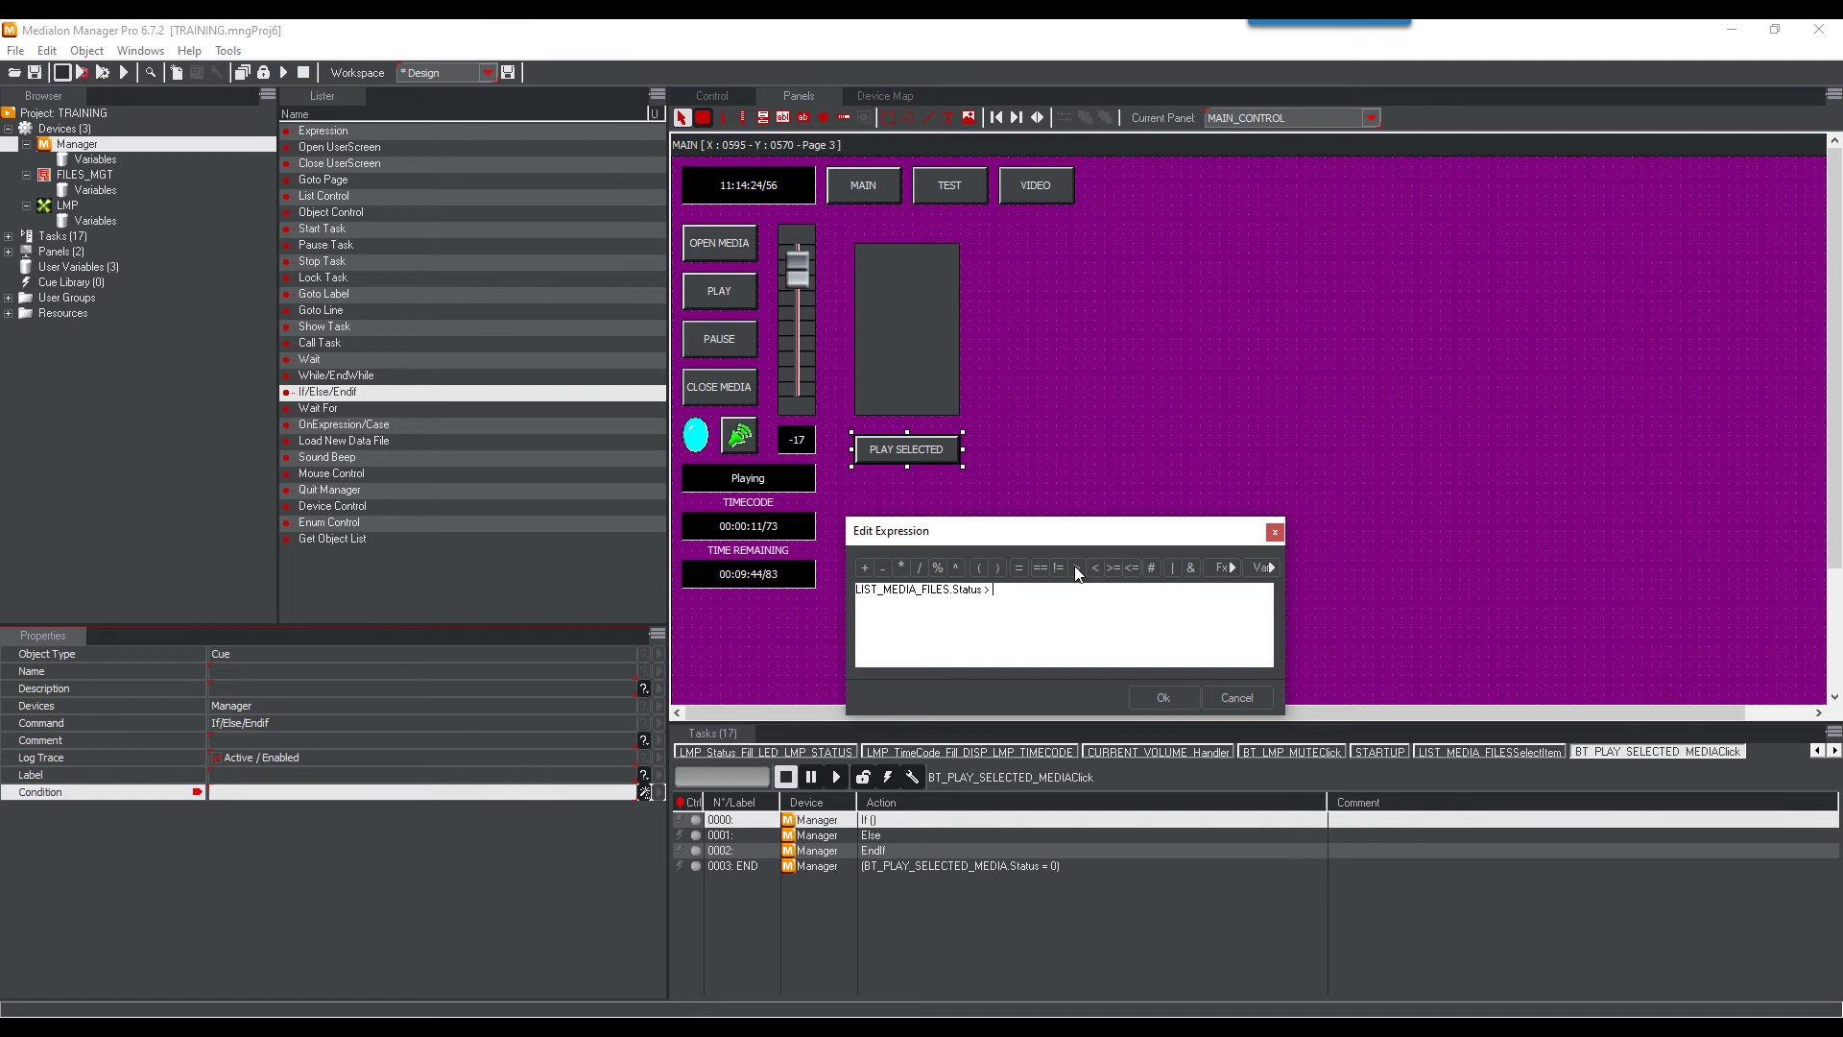
type("0")
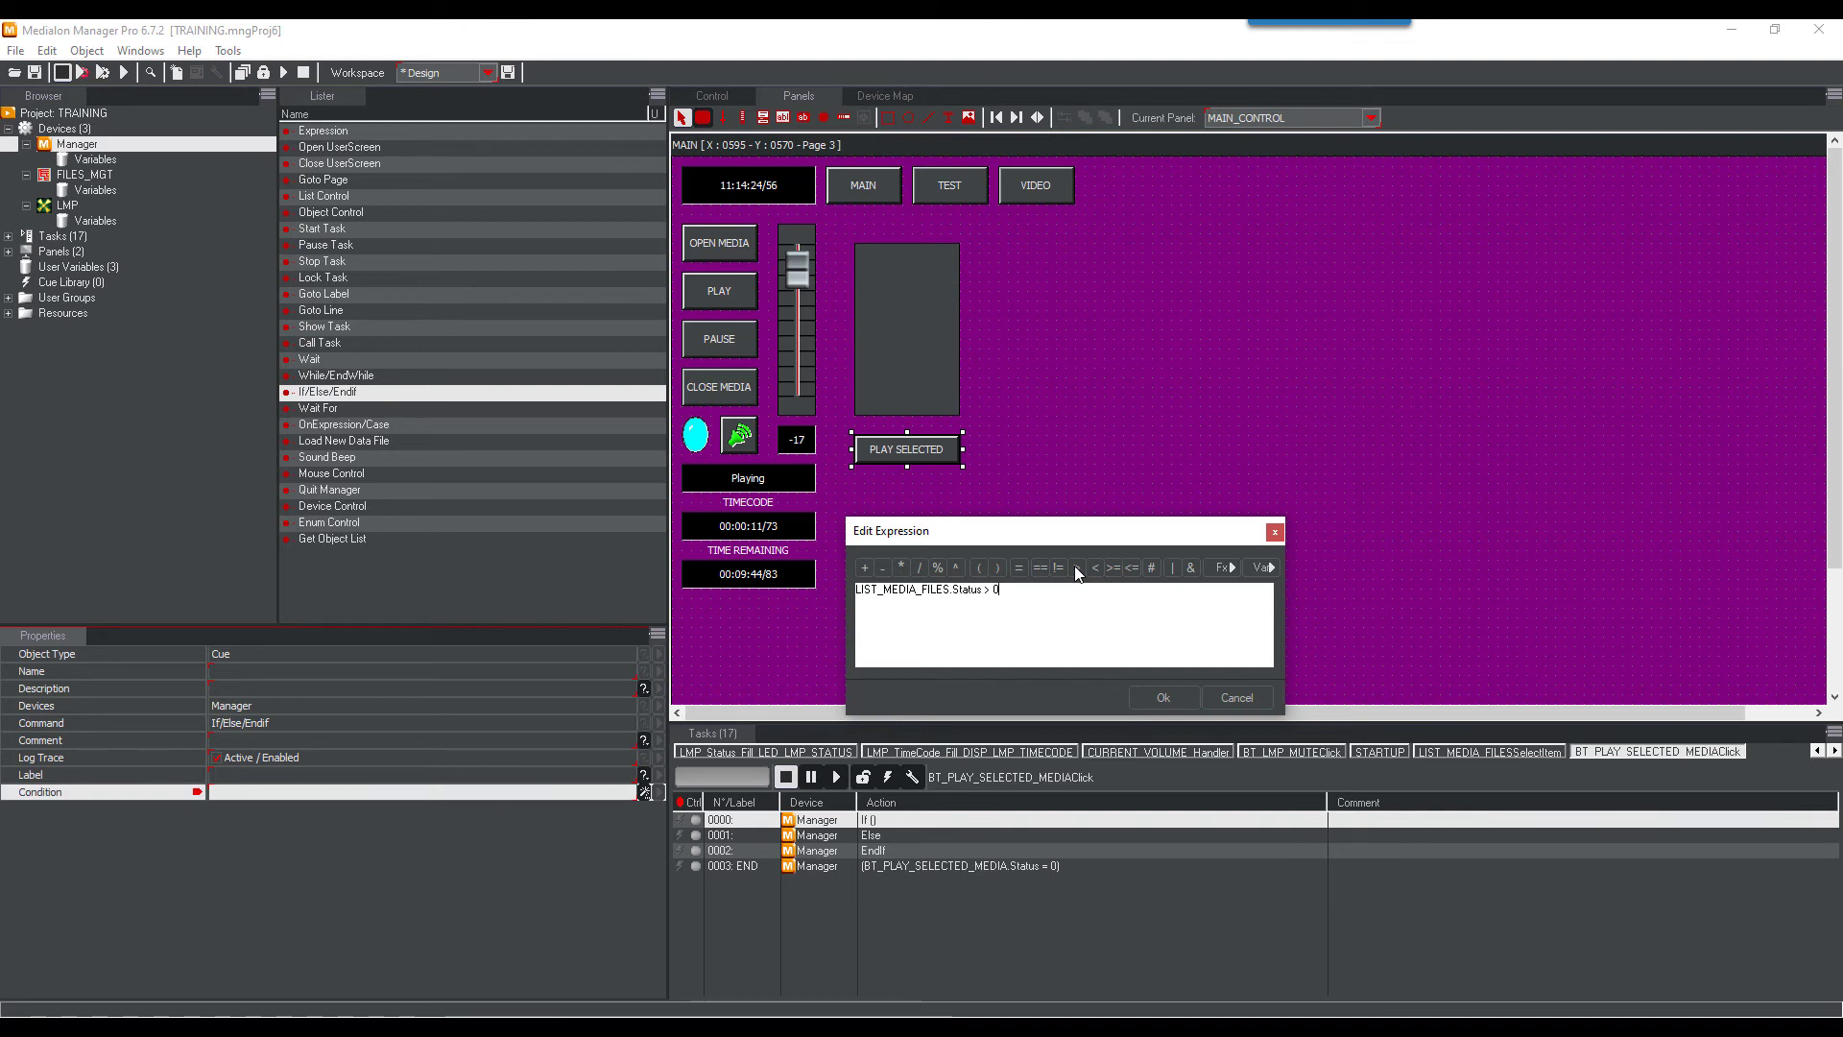
left_click(1162, 698)
Insert the LMP's Open Media command inside the If branch, using the SELECTED_MEDIA variable as its MediaName
left_click(72, 207)
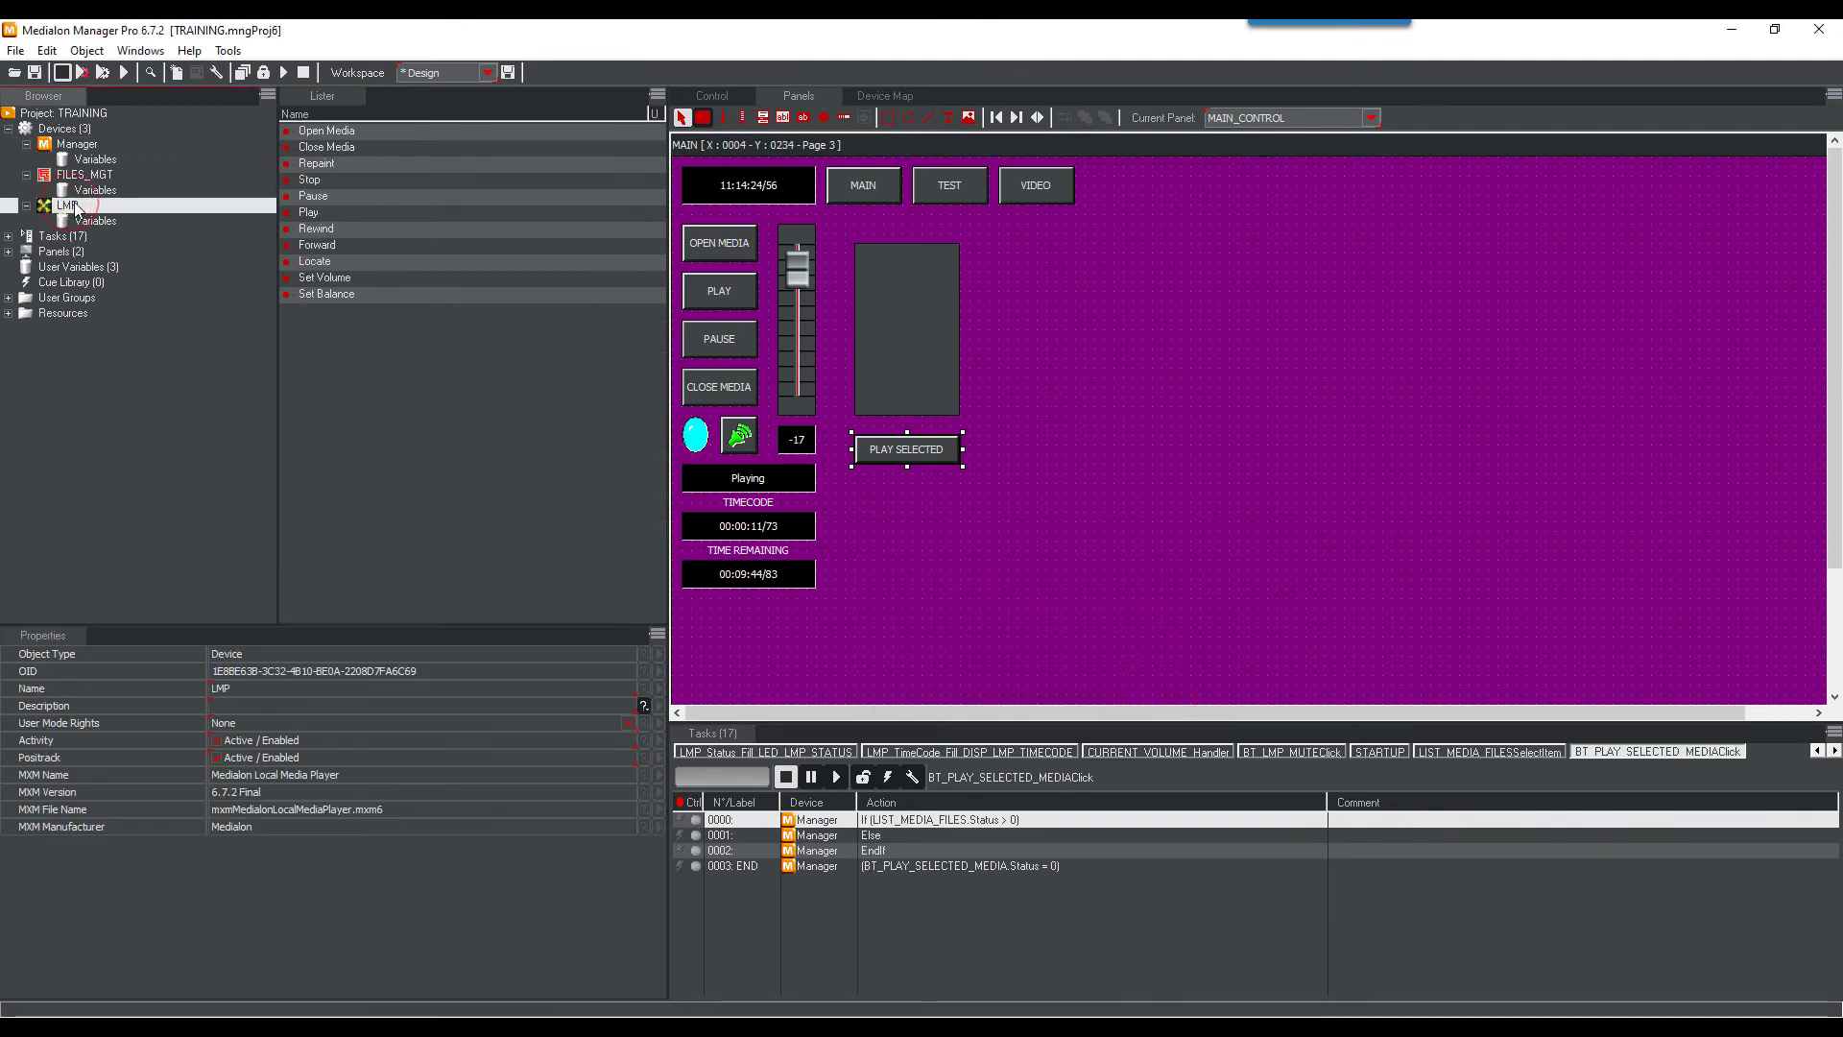
left_click_drag(326, 131, 868, 835)
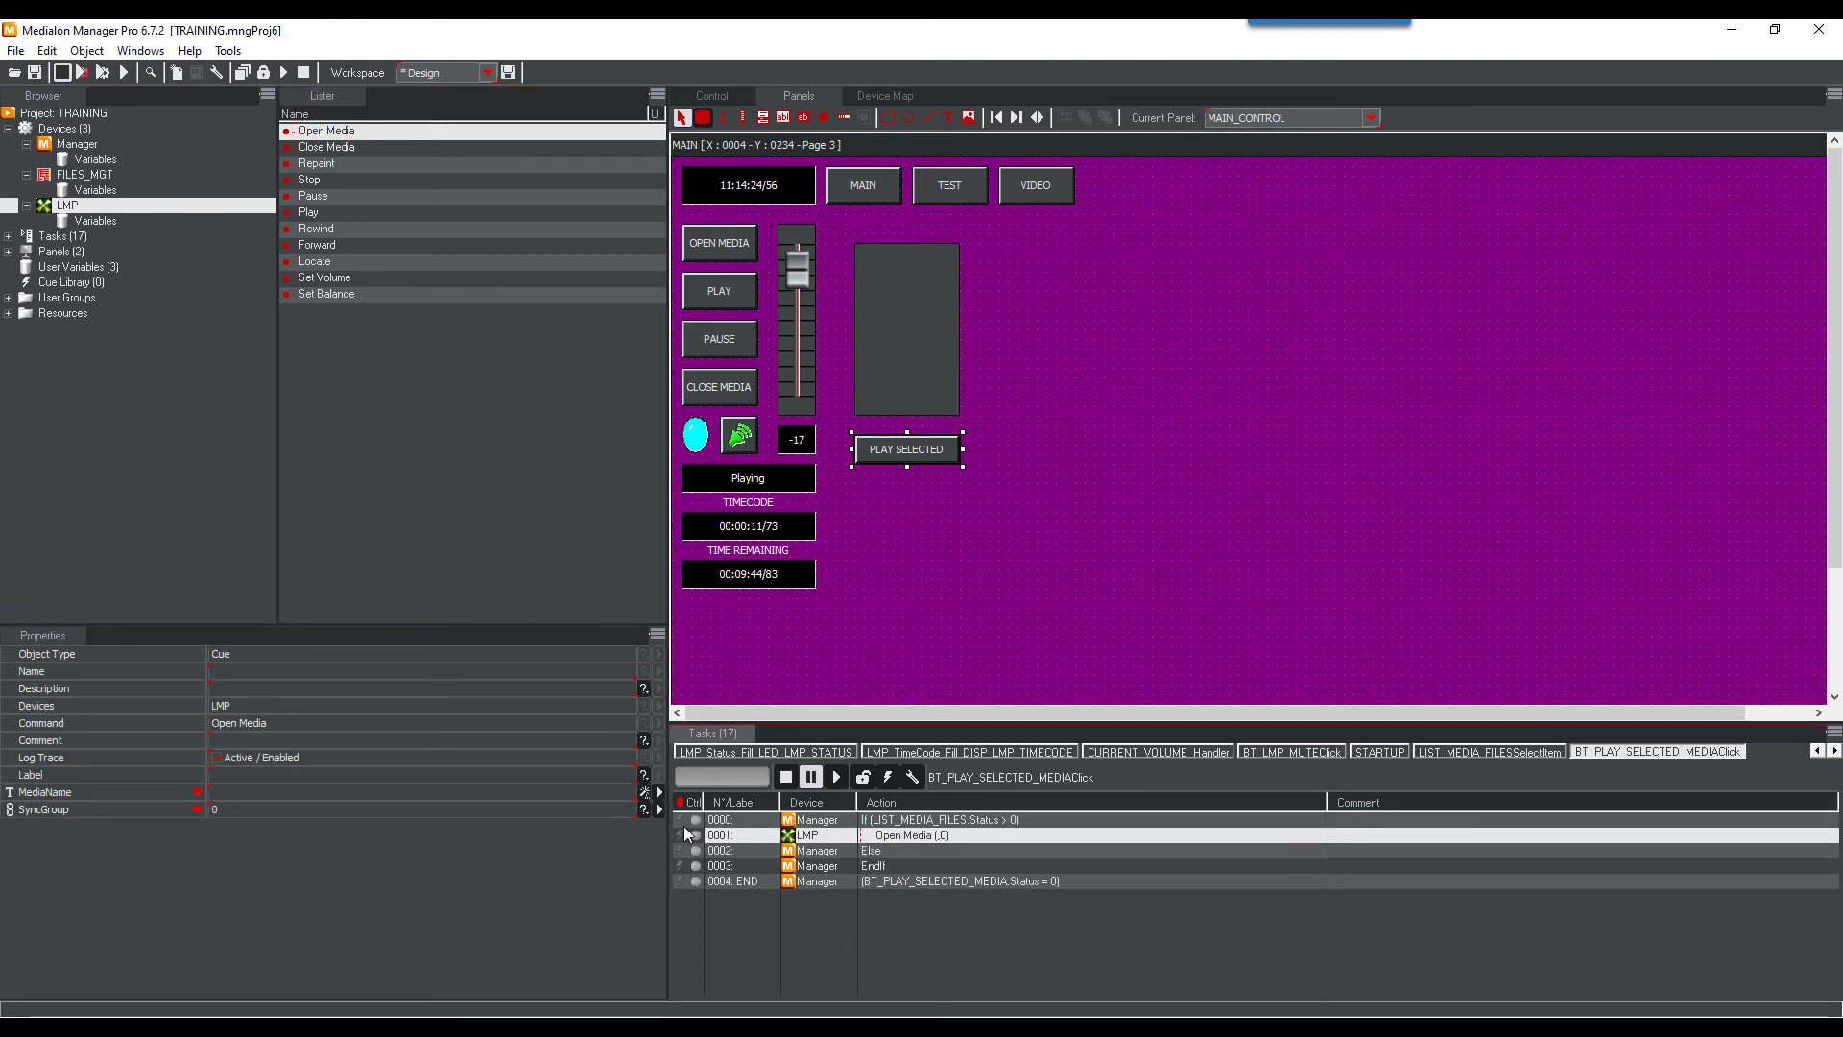
left_click(658, 793)
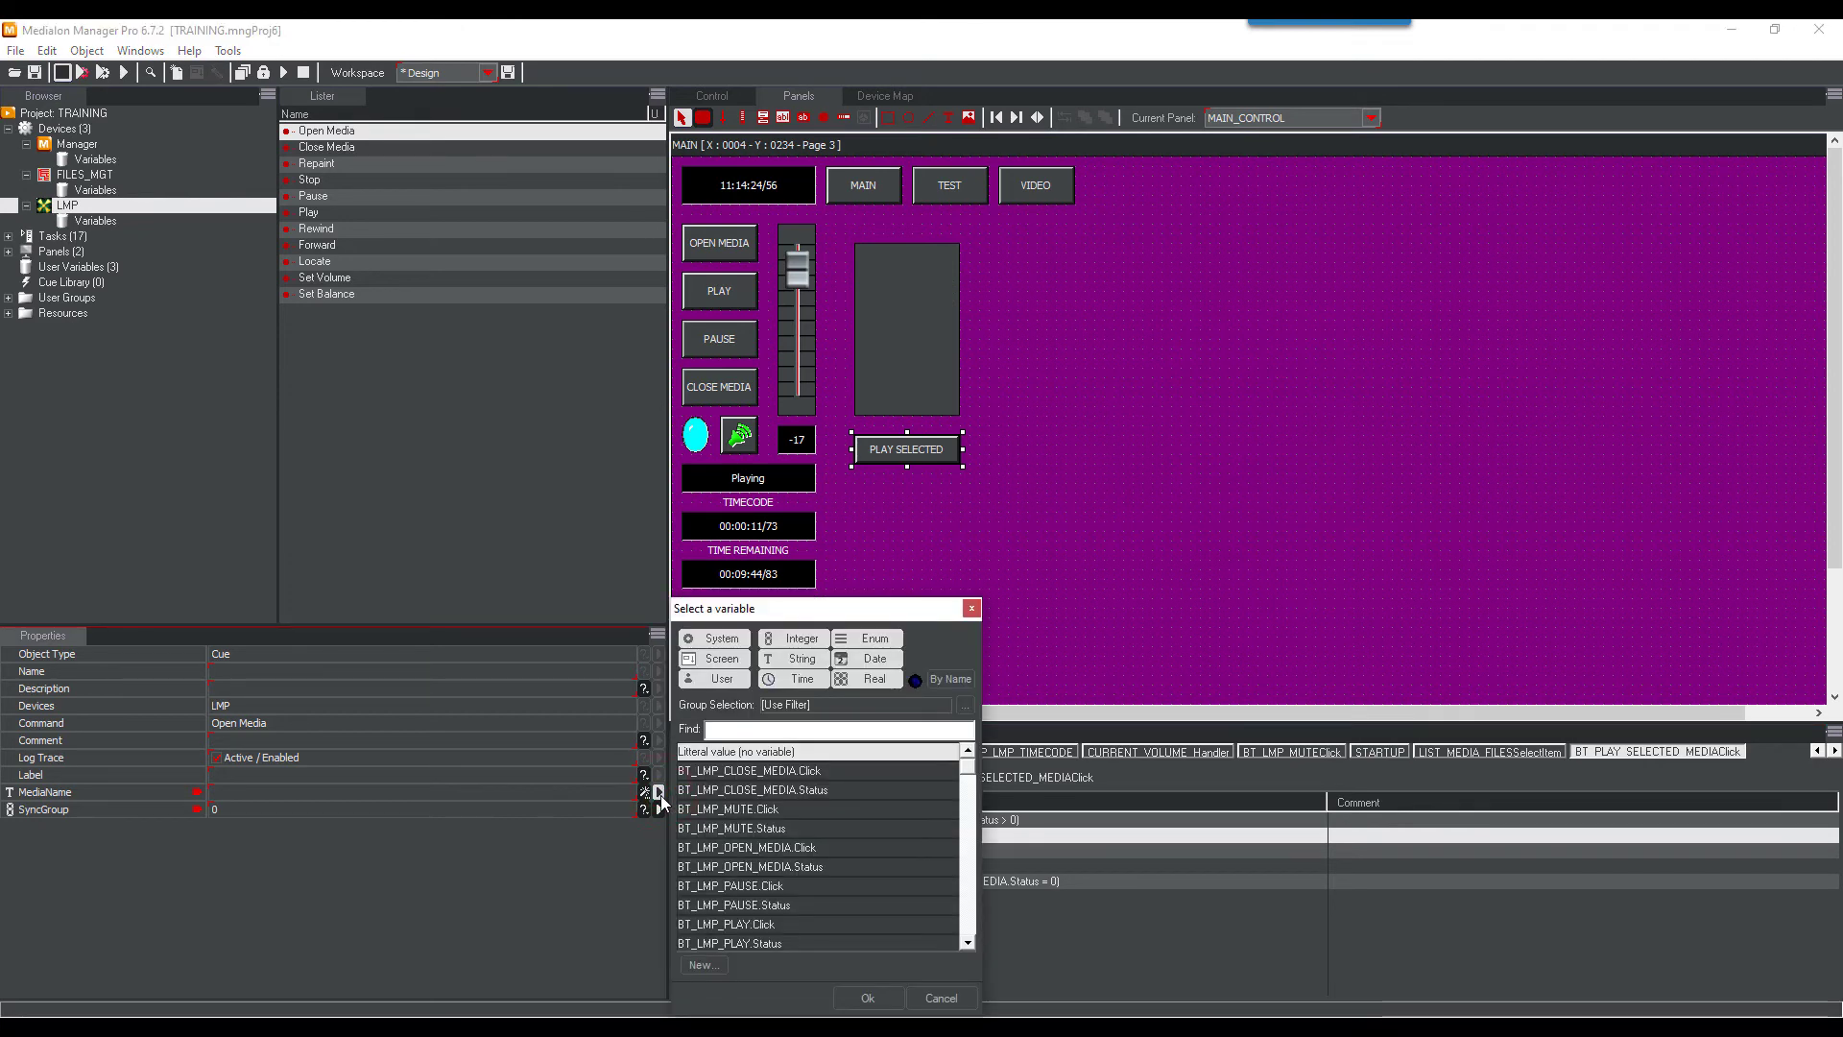
type("S")
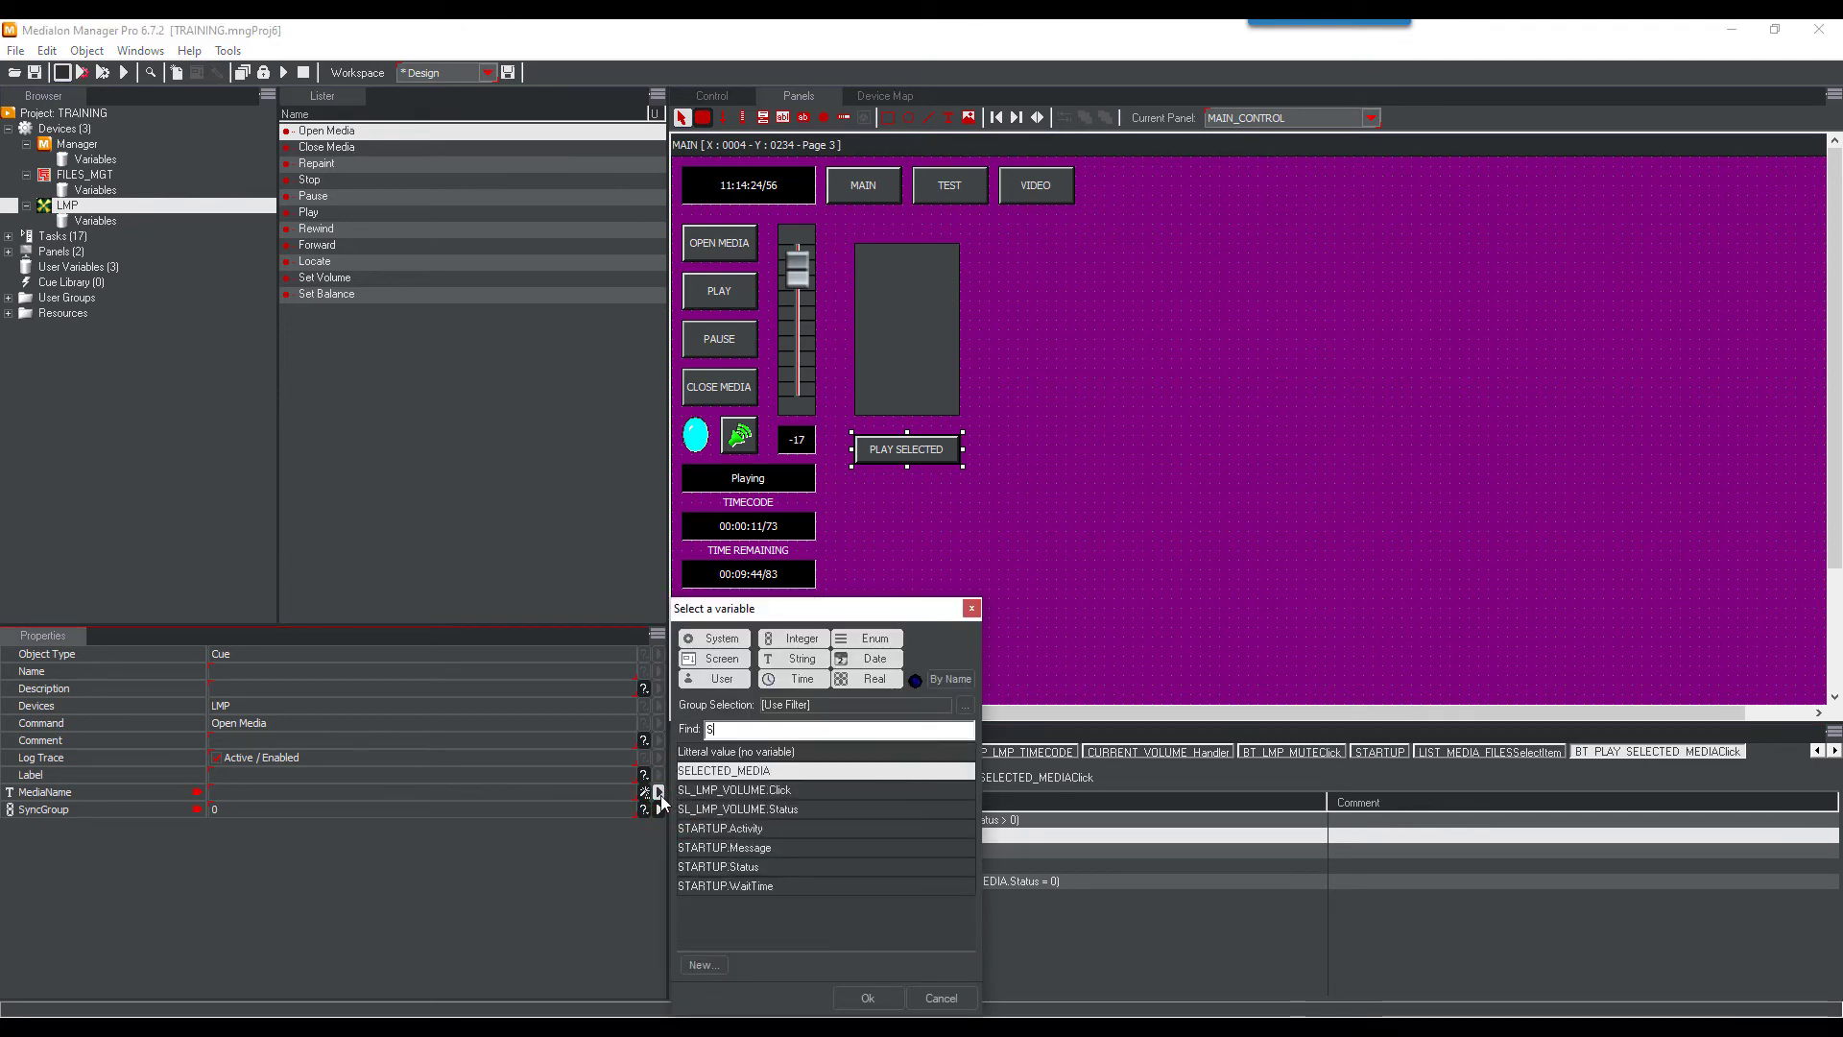
left_click(868, 995)
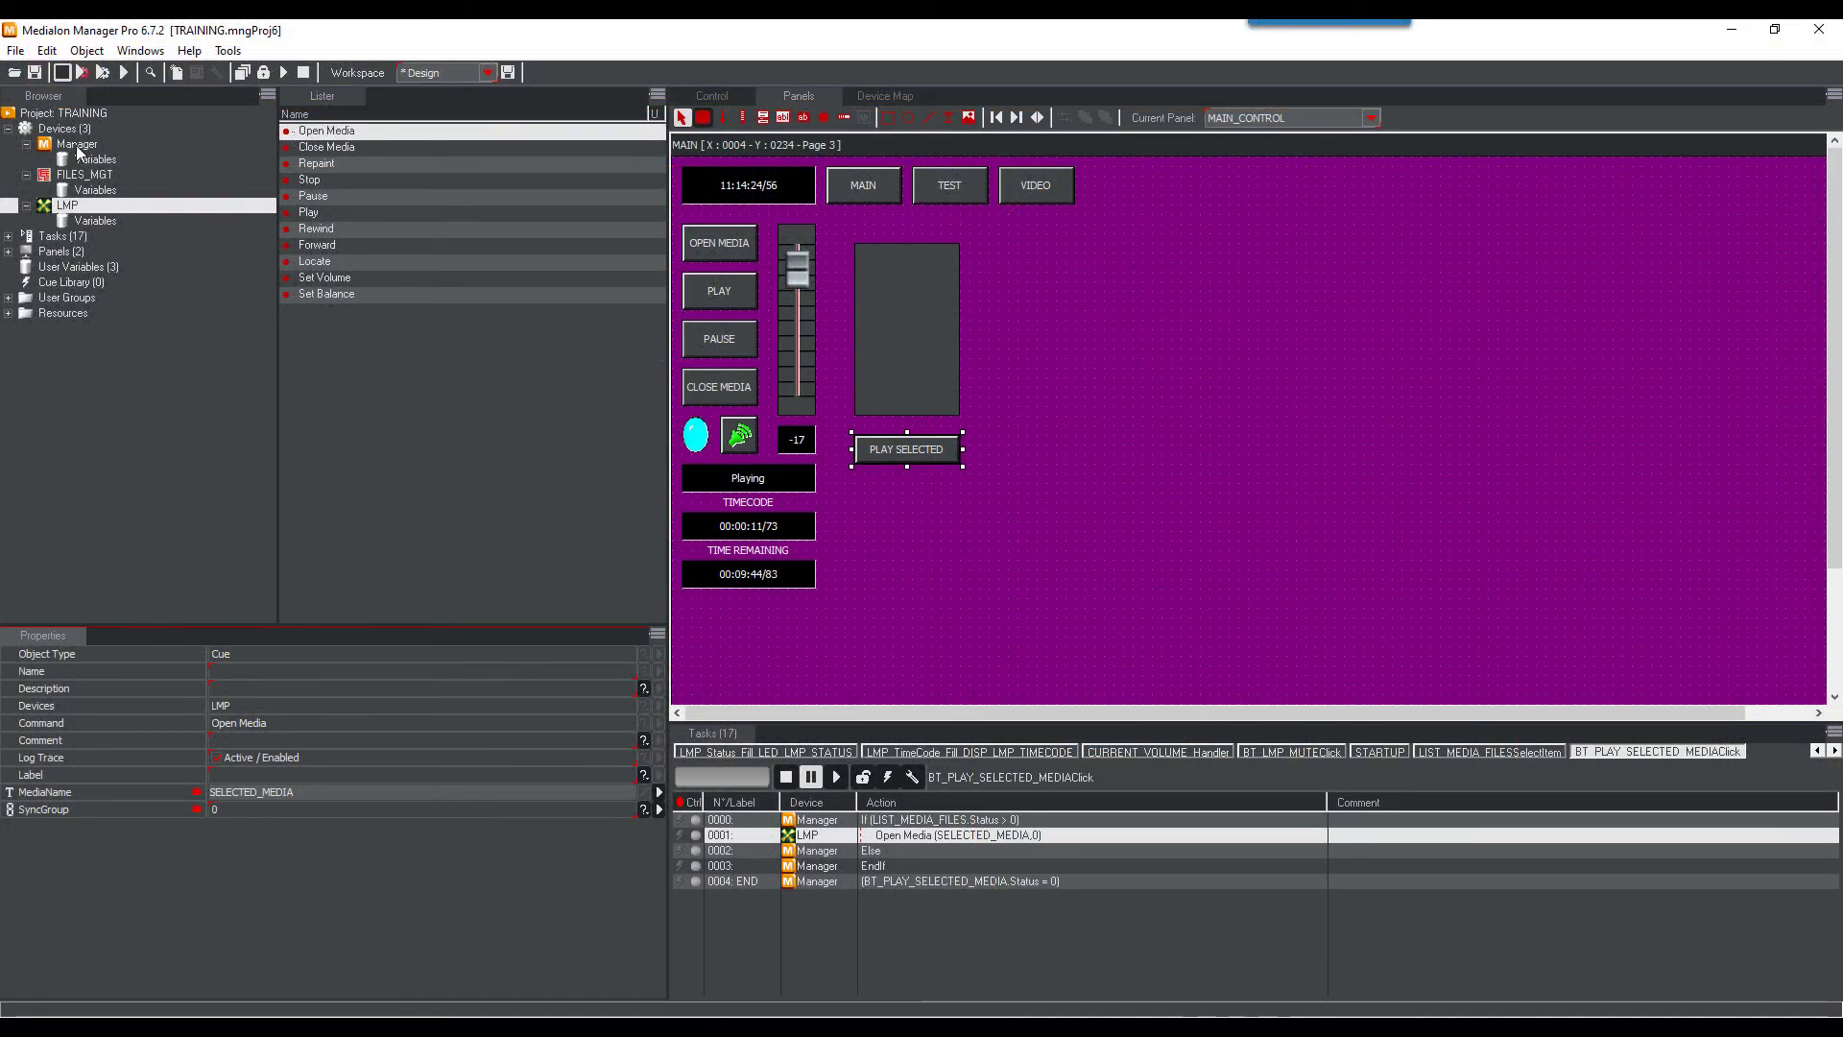
Insert the Manager's Wait For command between the Open Media cue and Else
left_click(77, 146)
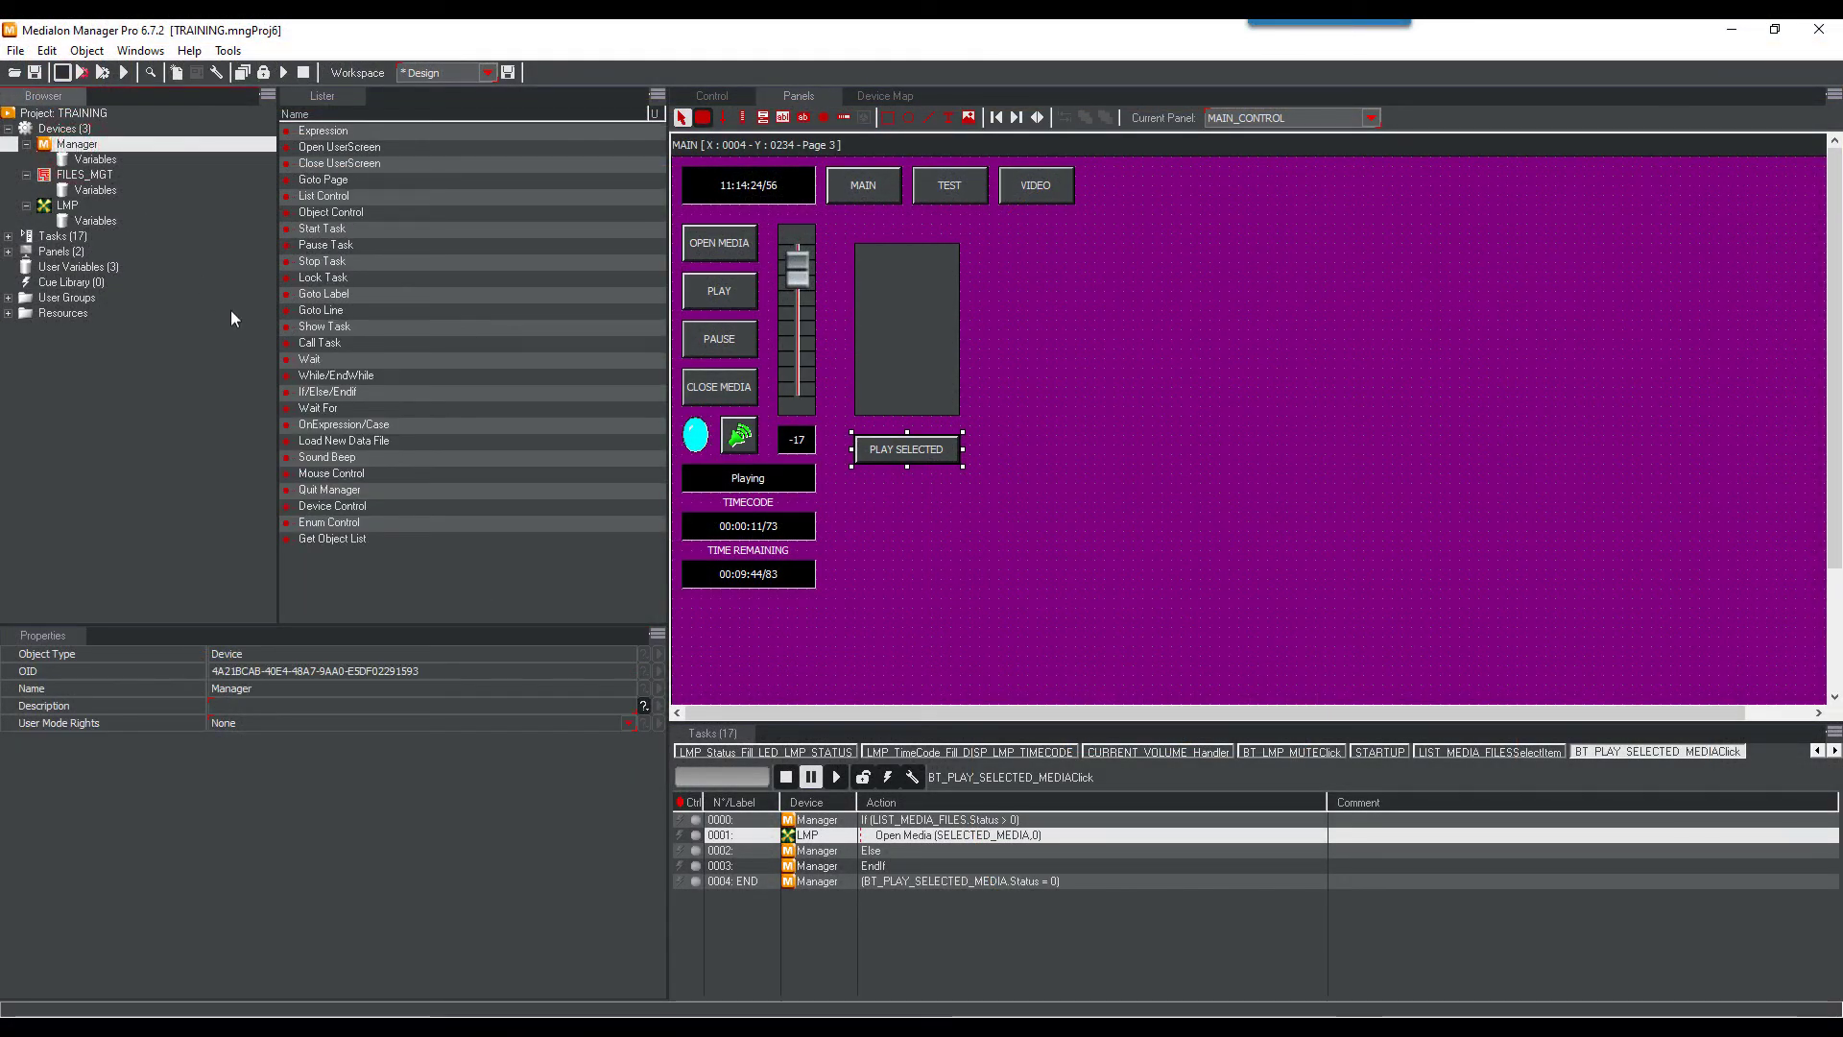
left_click(324, 409)
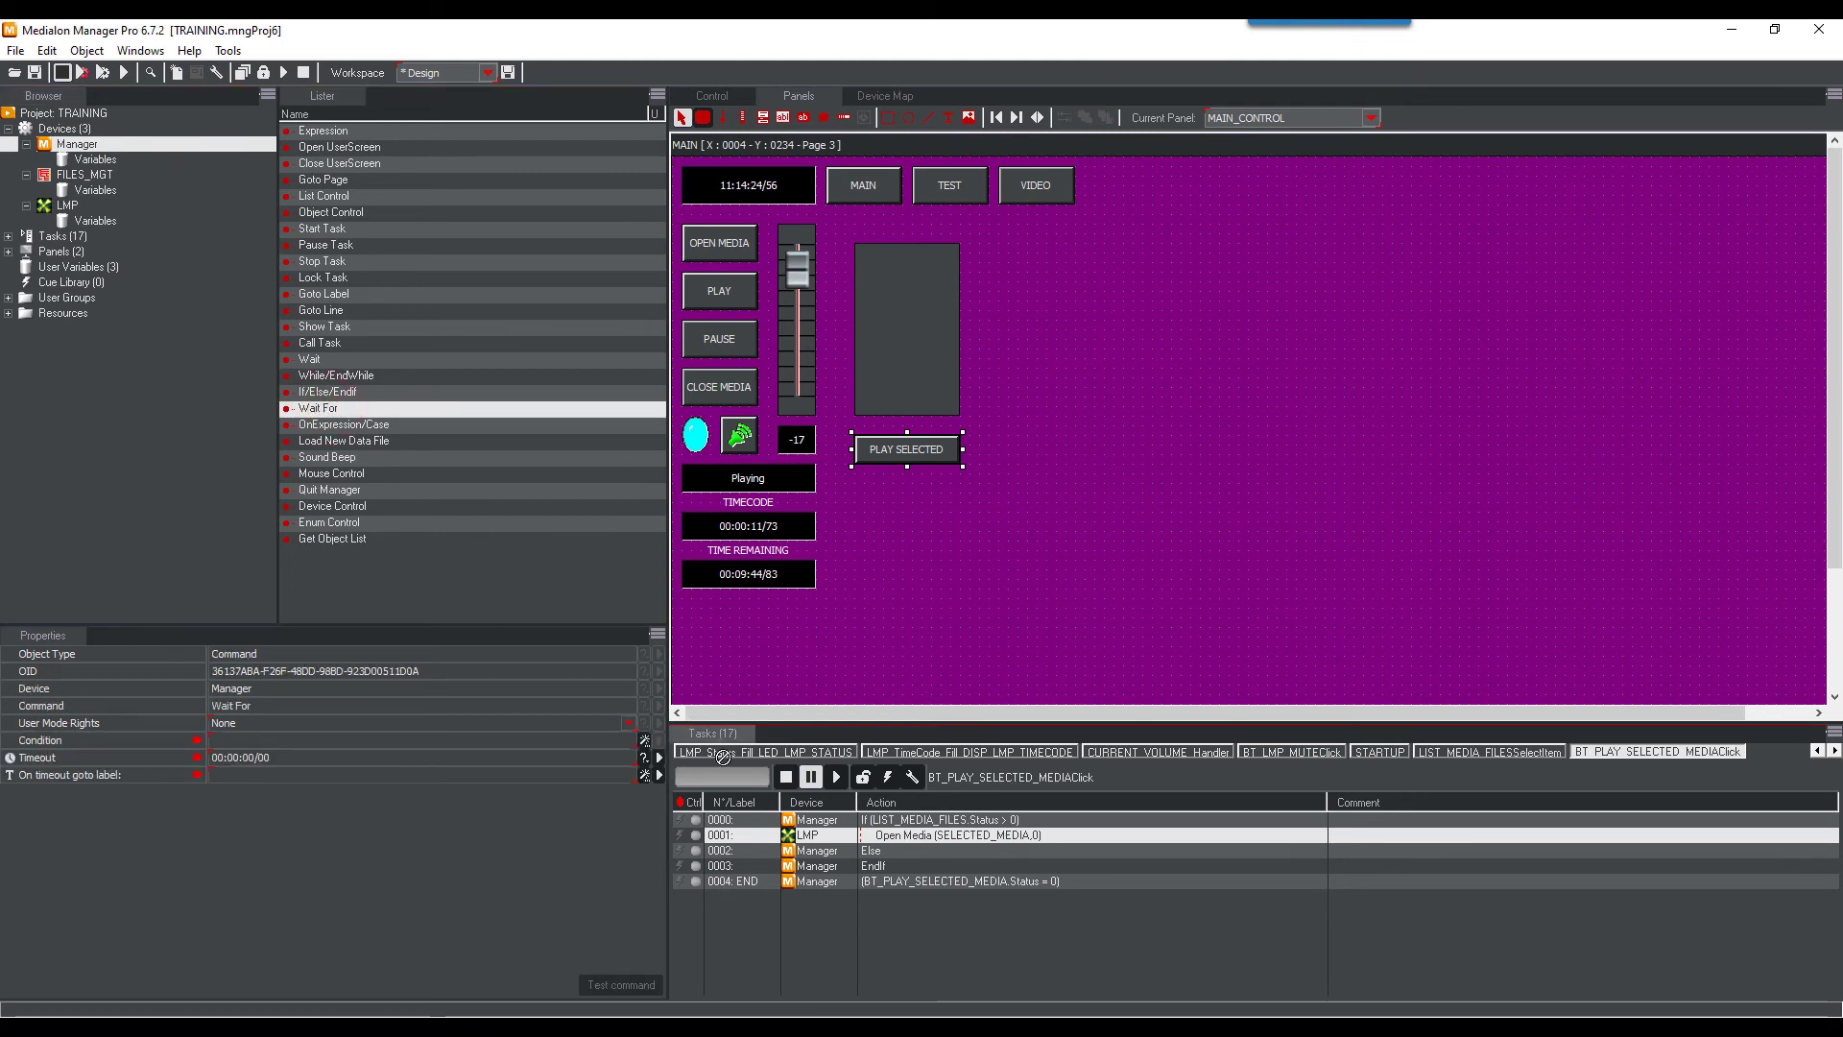
left_click_drag(852, 854, 871, 864)
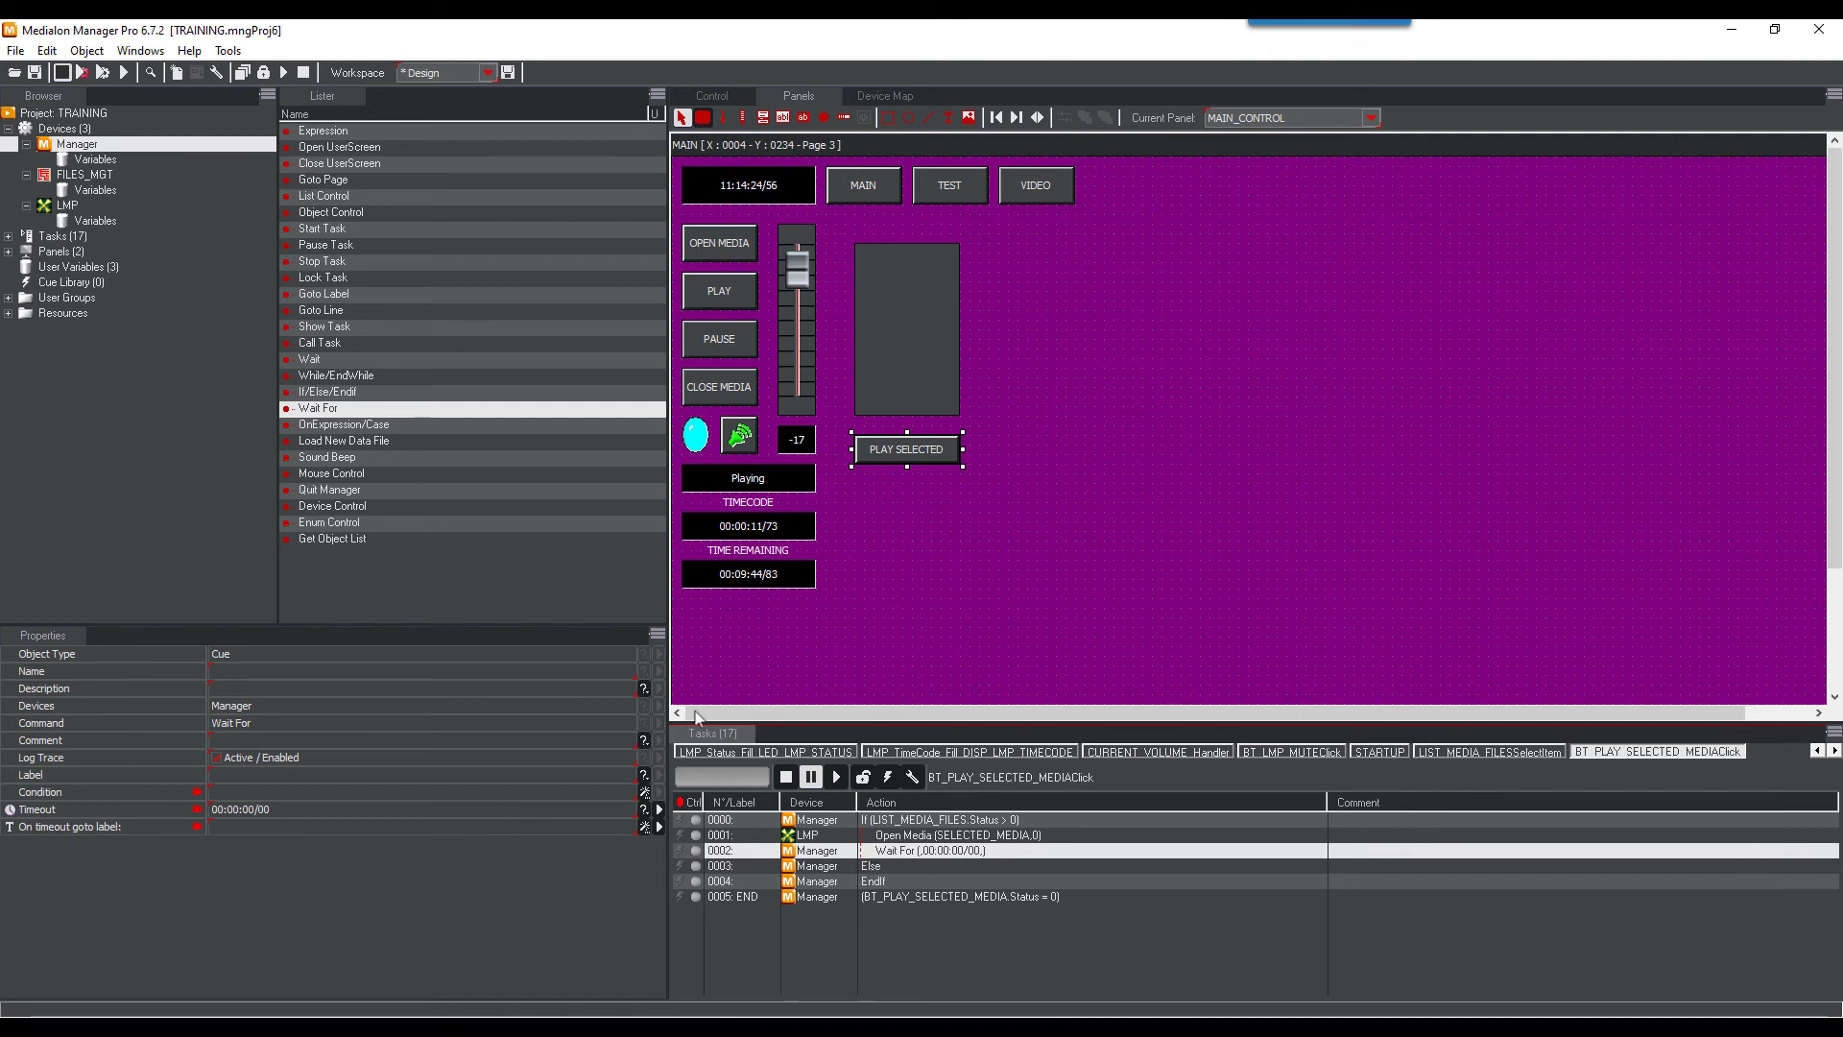
Set the current value of the LMP.Status variable to Ready and check its numeric code
left_click(96, 221)
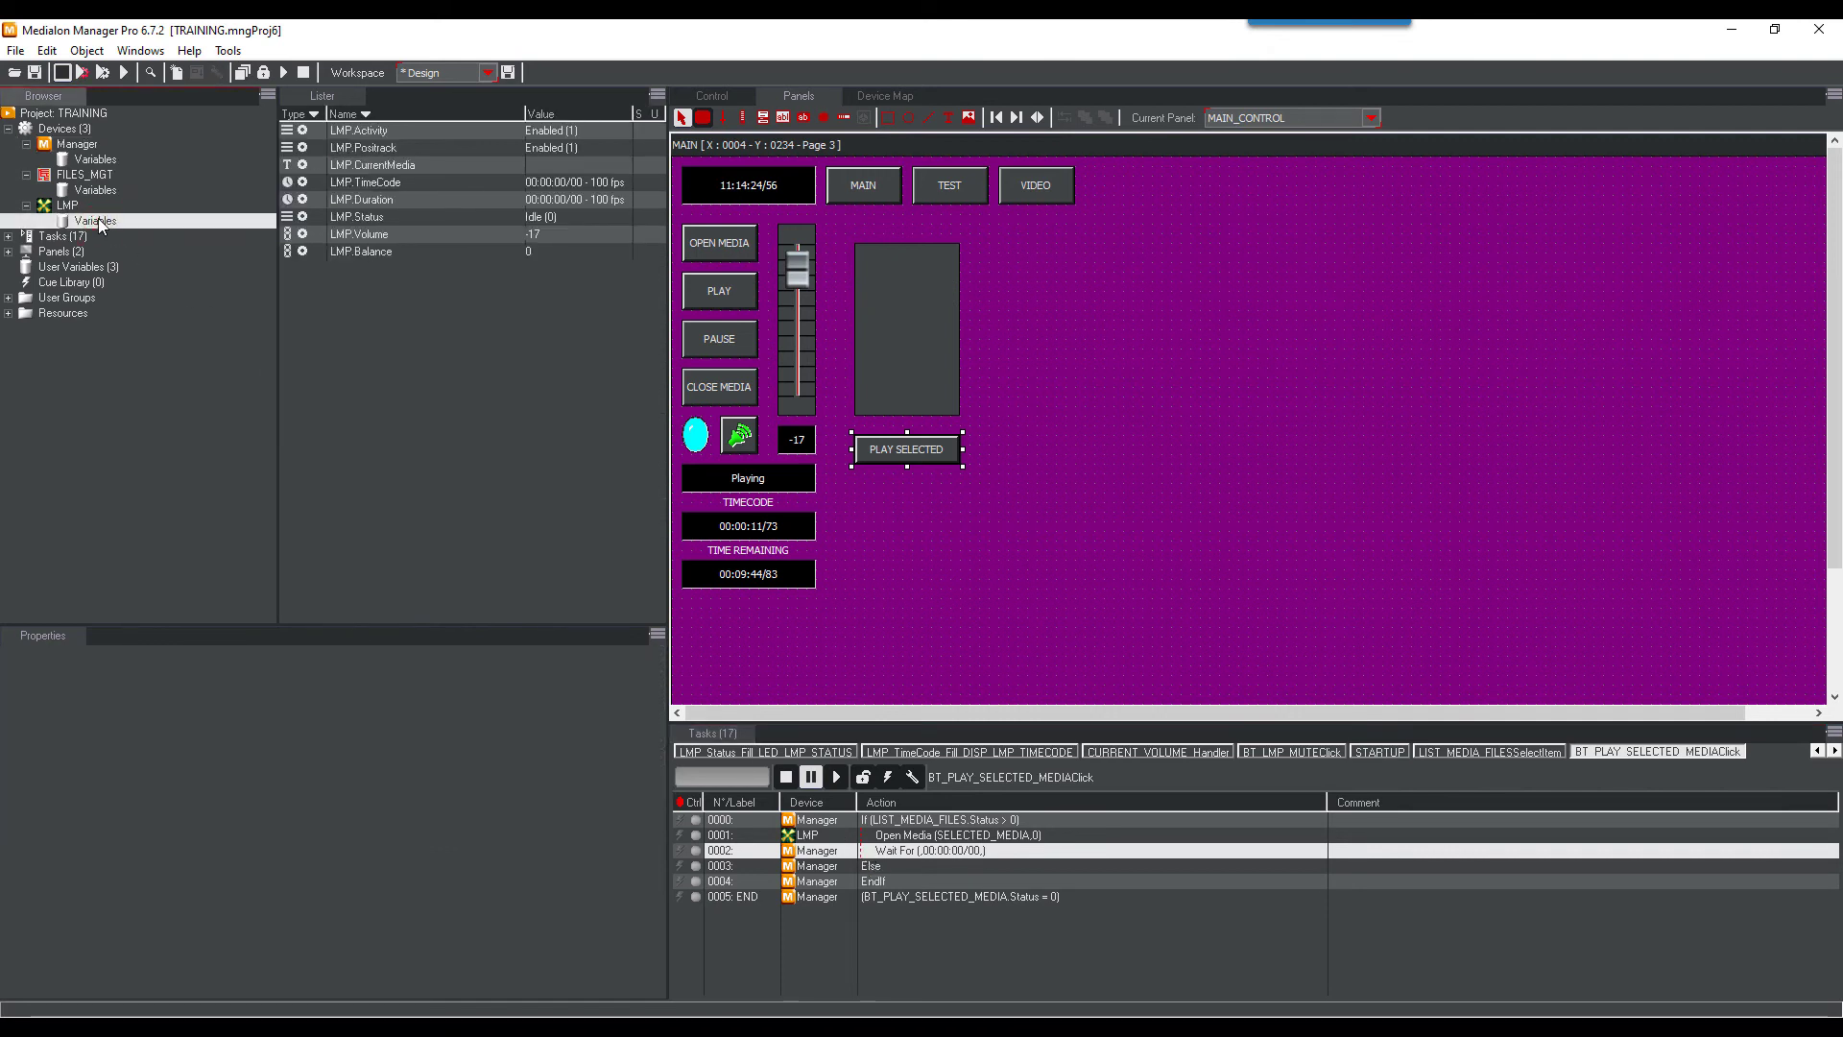
left_click(371, 219)
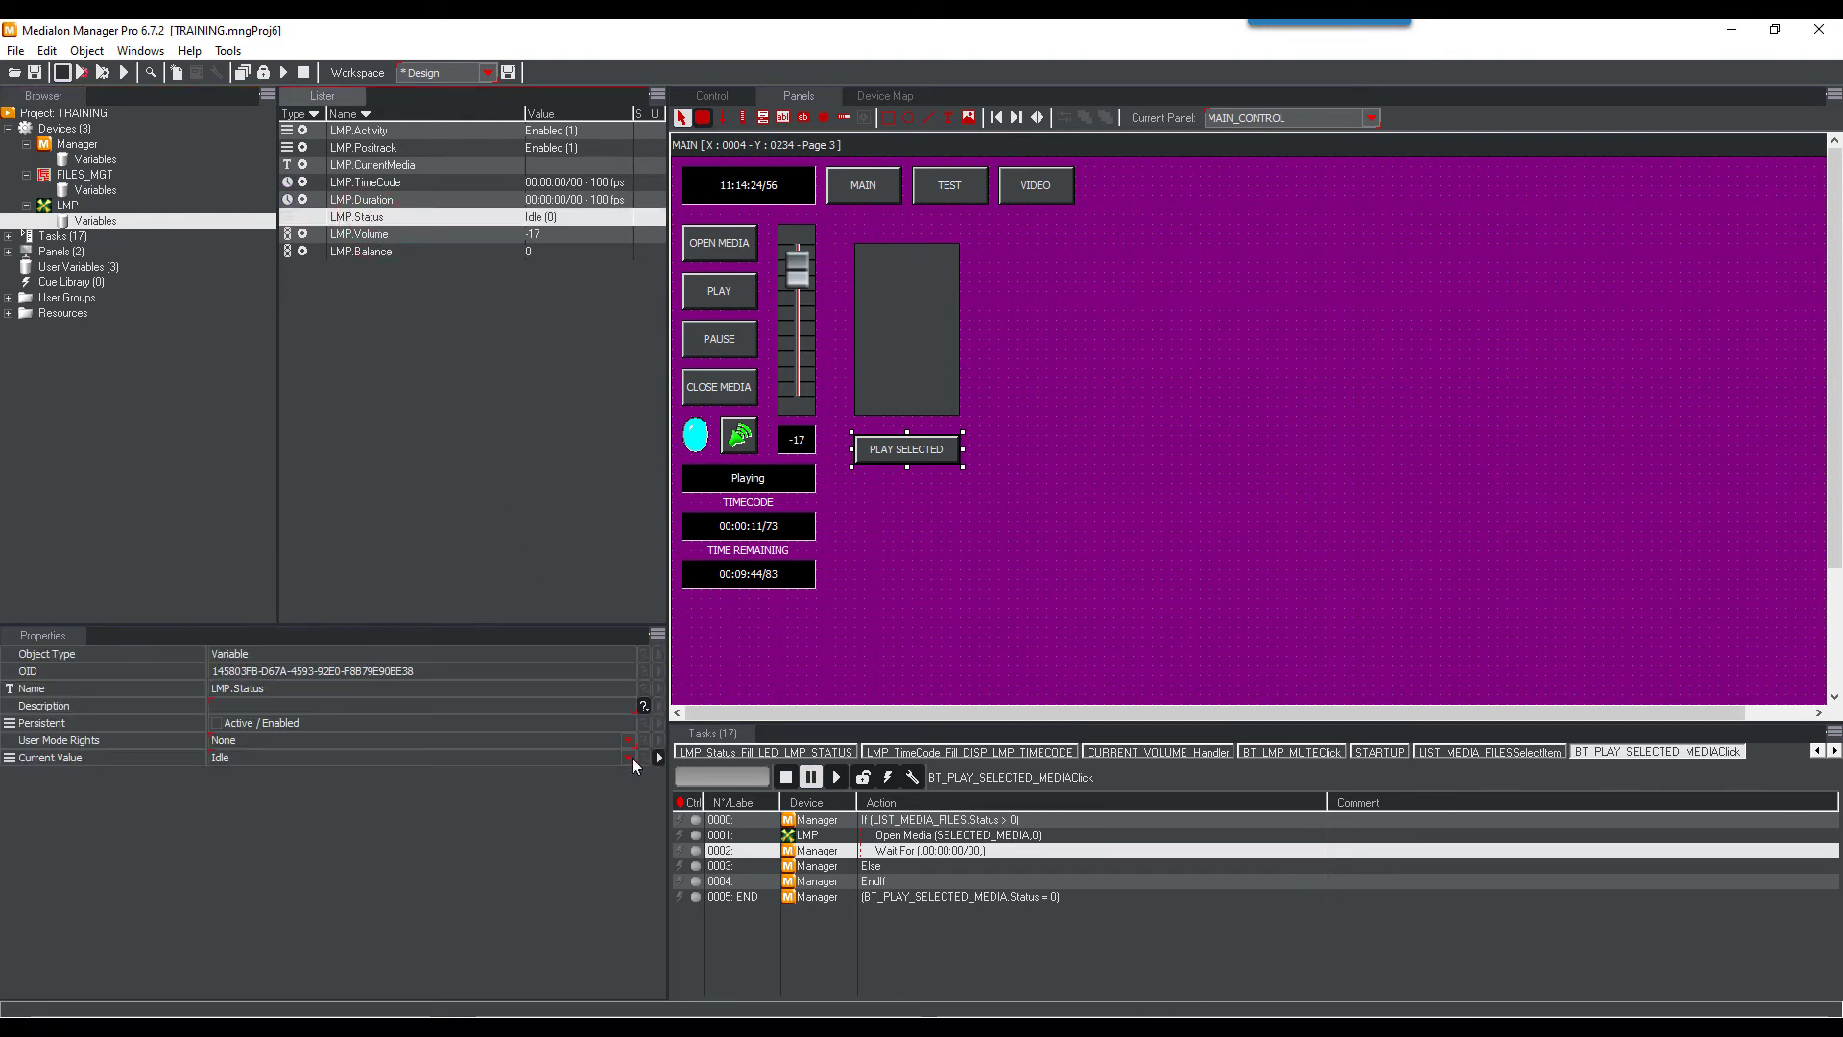
left_click(631, 758)
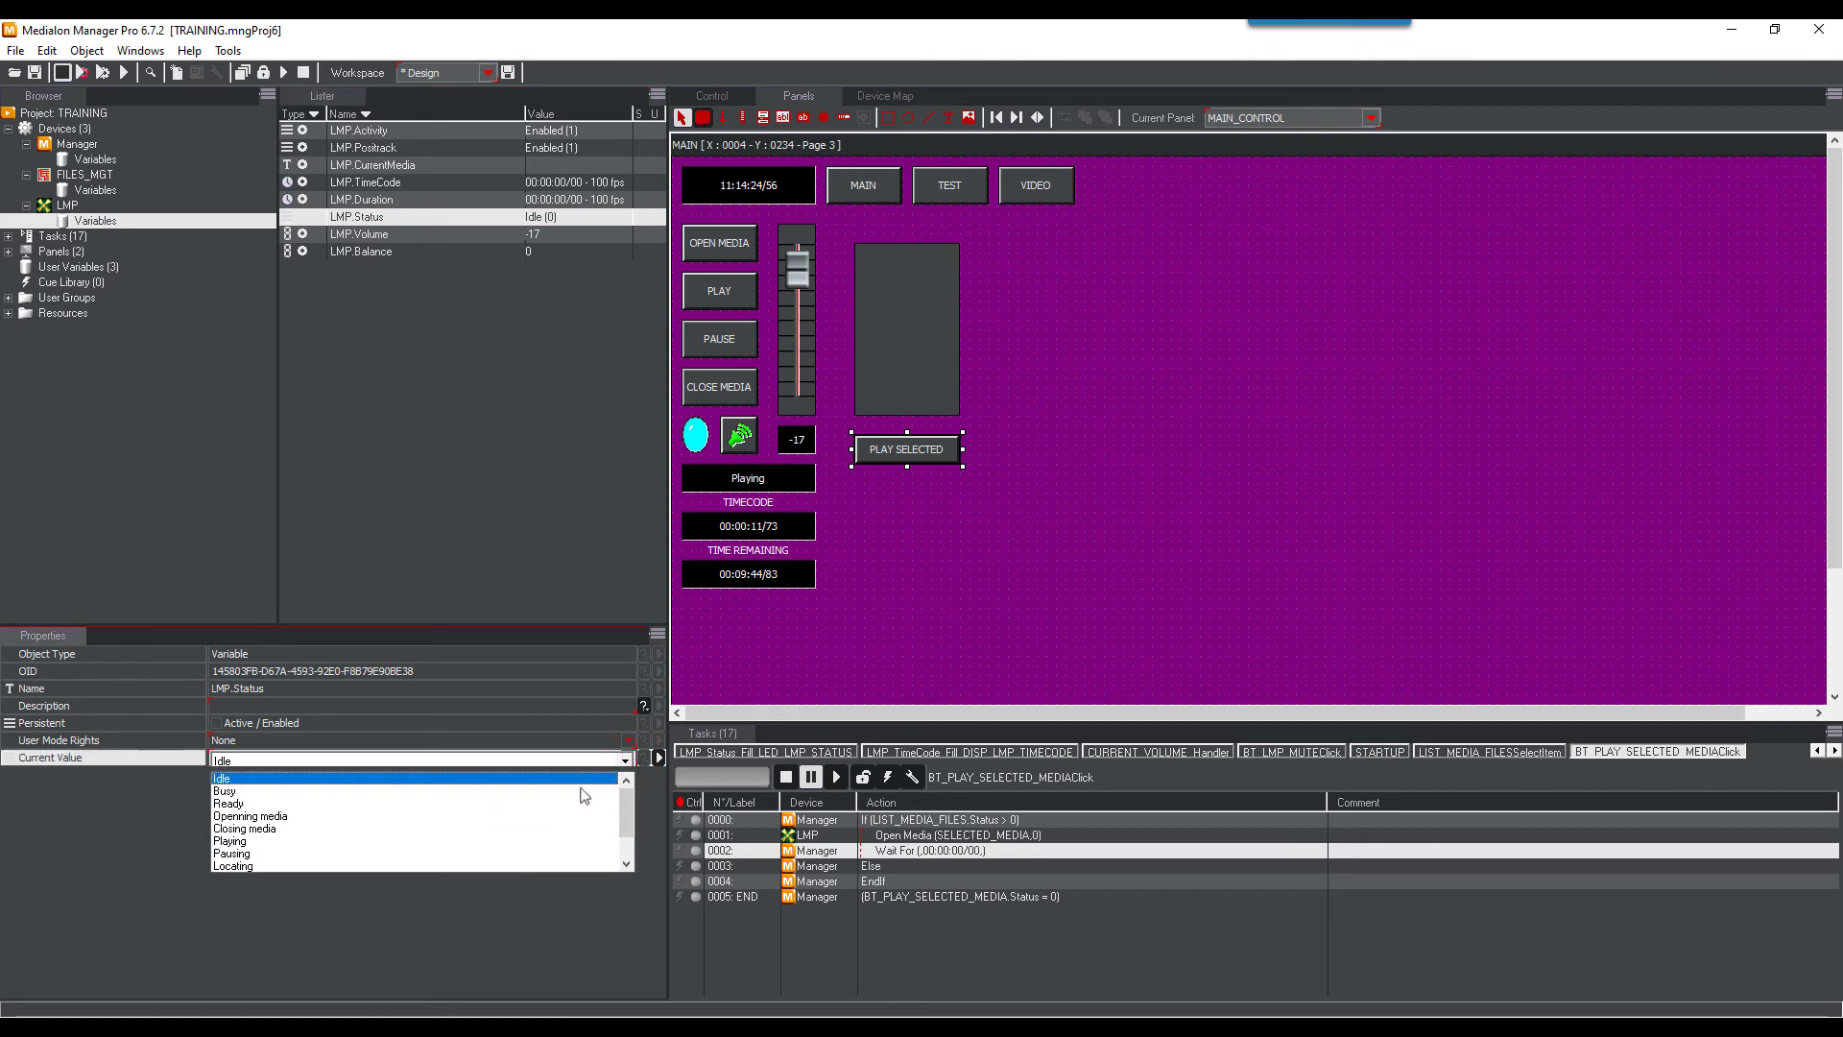
left_click(556, 802)
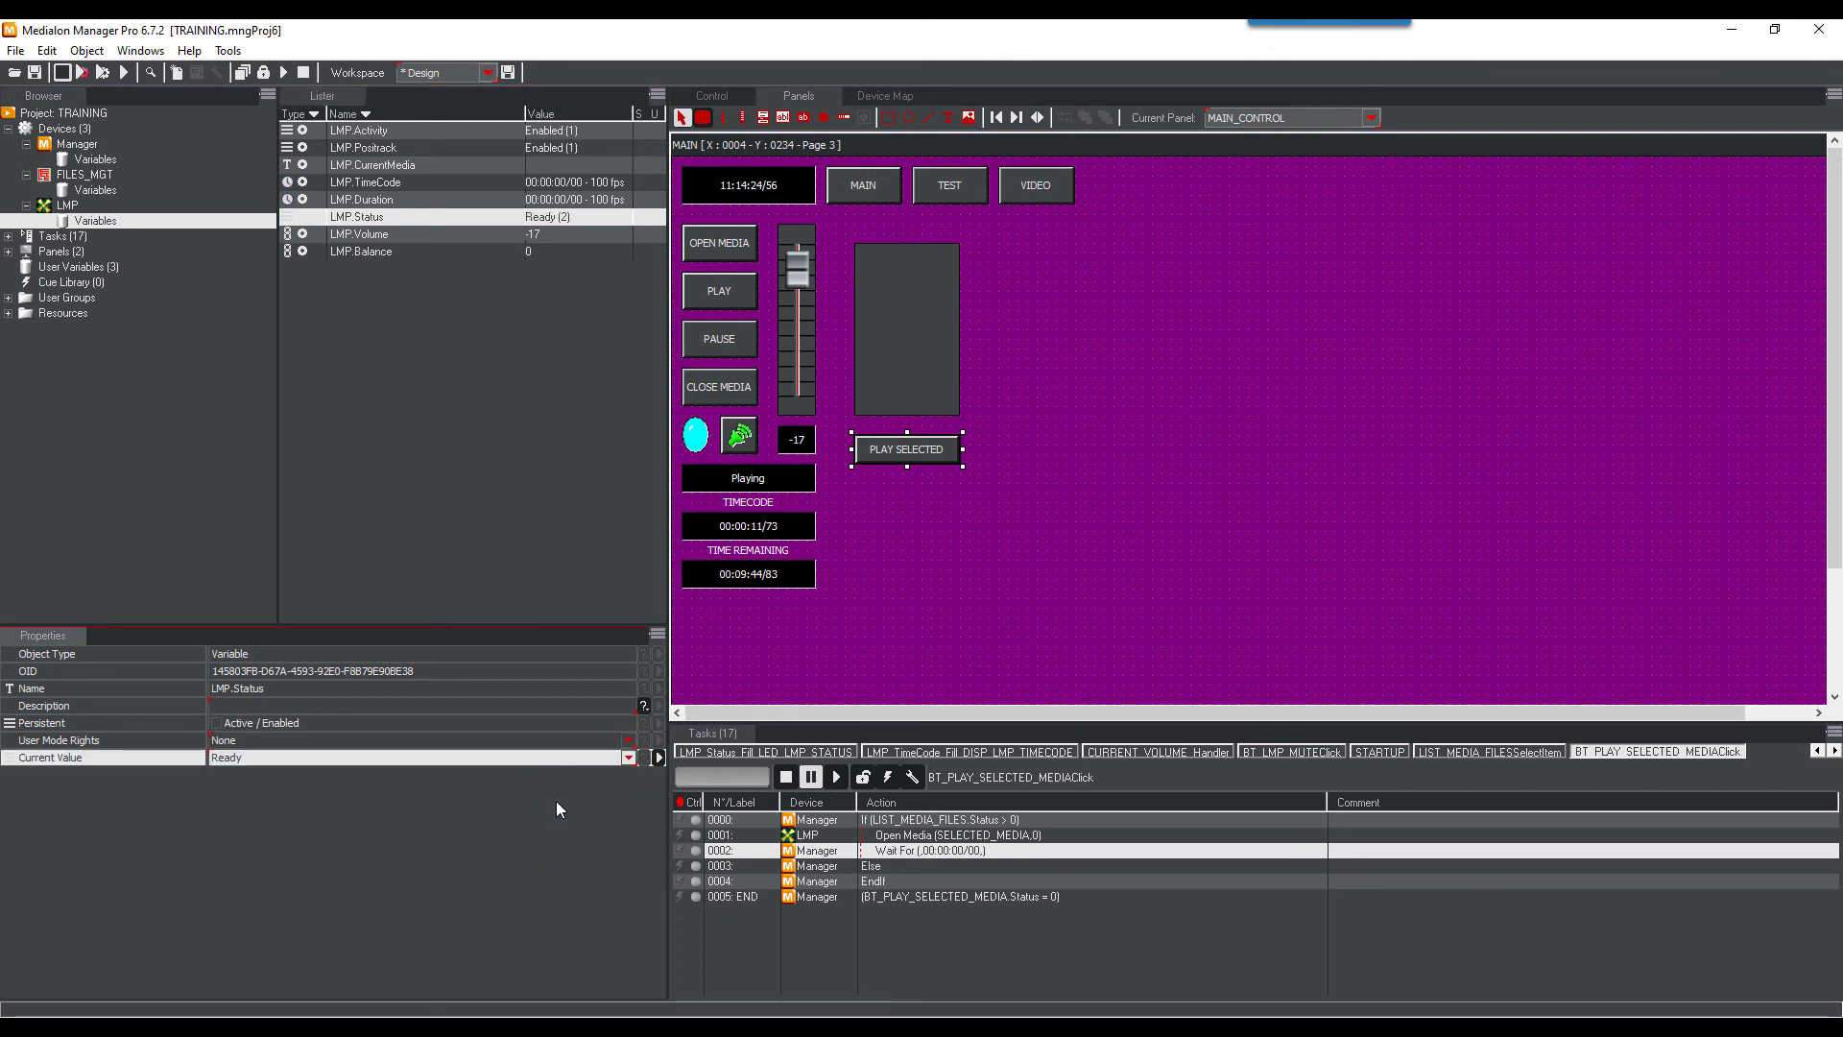
left_click(578, 219)
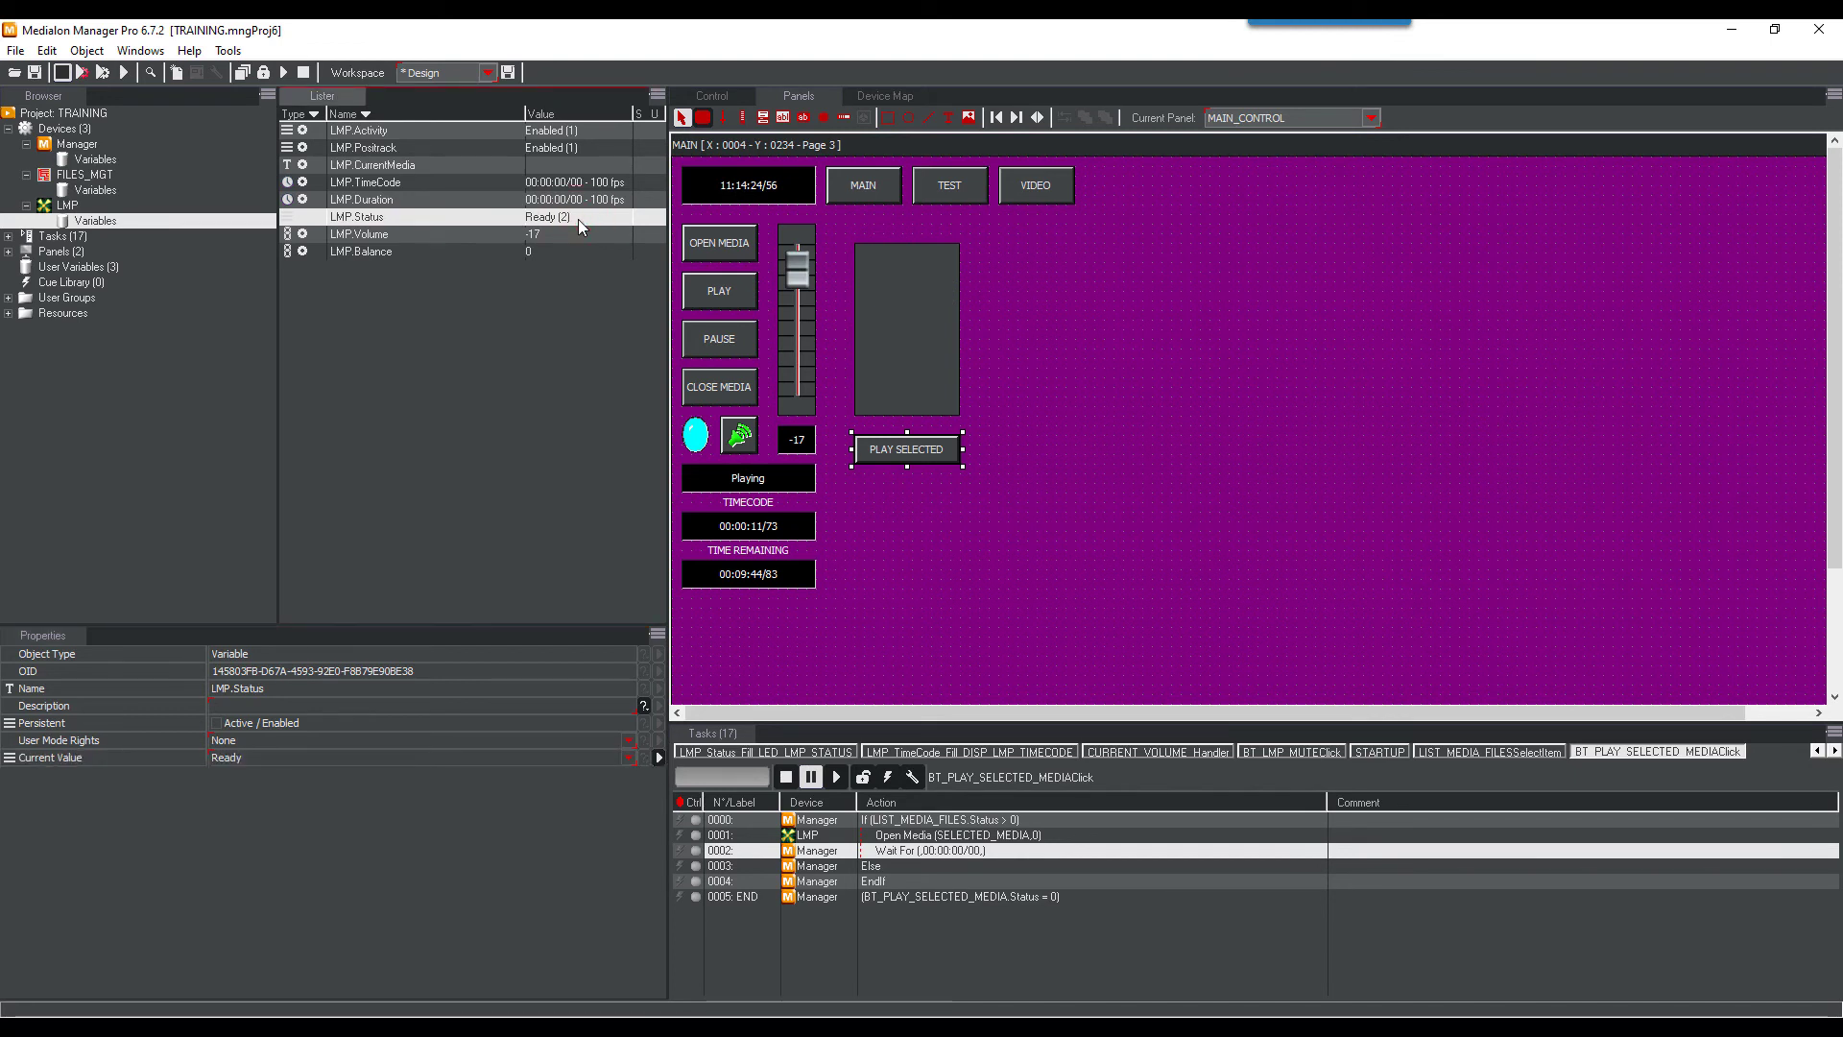
Set the Wait For cue's condition to LMP.Status == 2
double_click(901, 852)
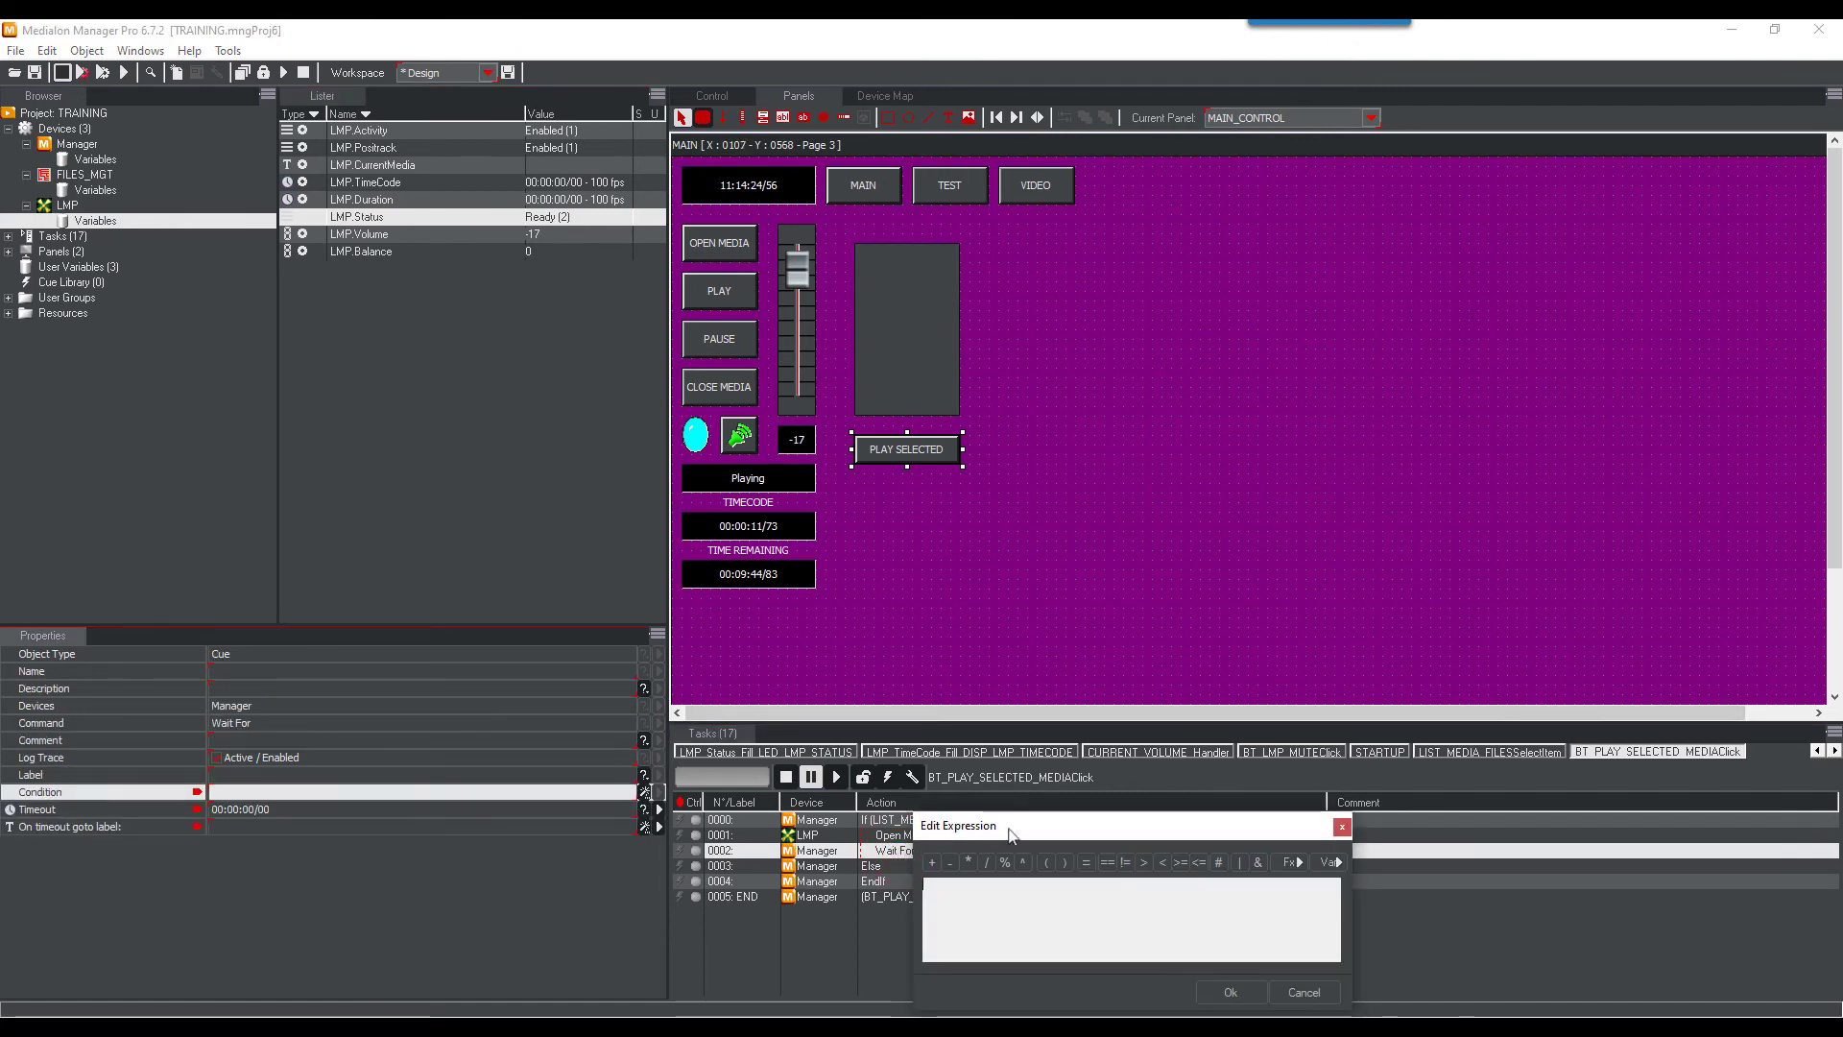
left_click_drag(1019, 837, 938, 536)
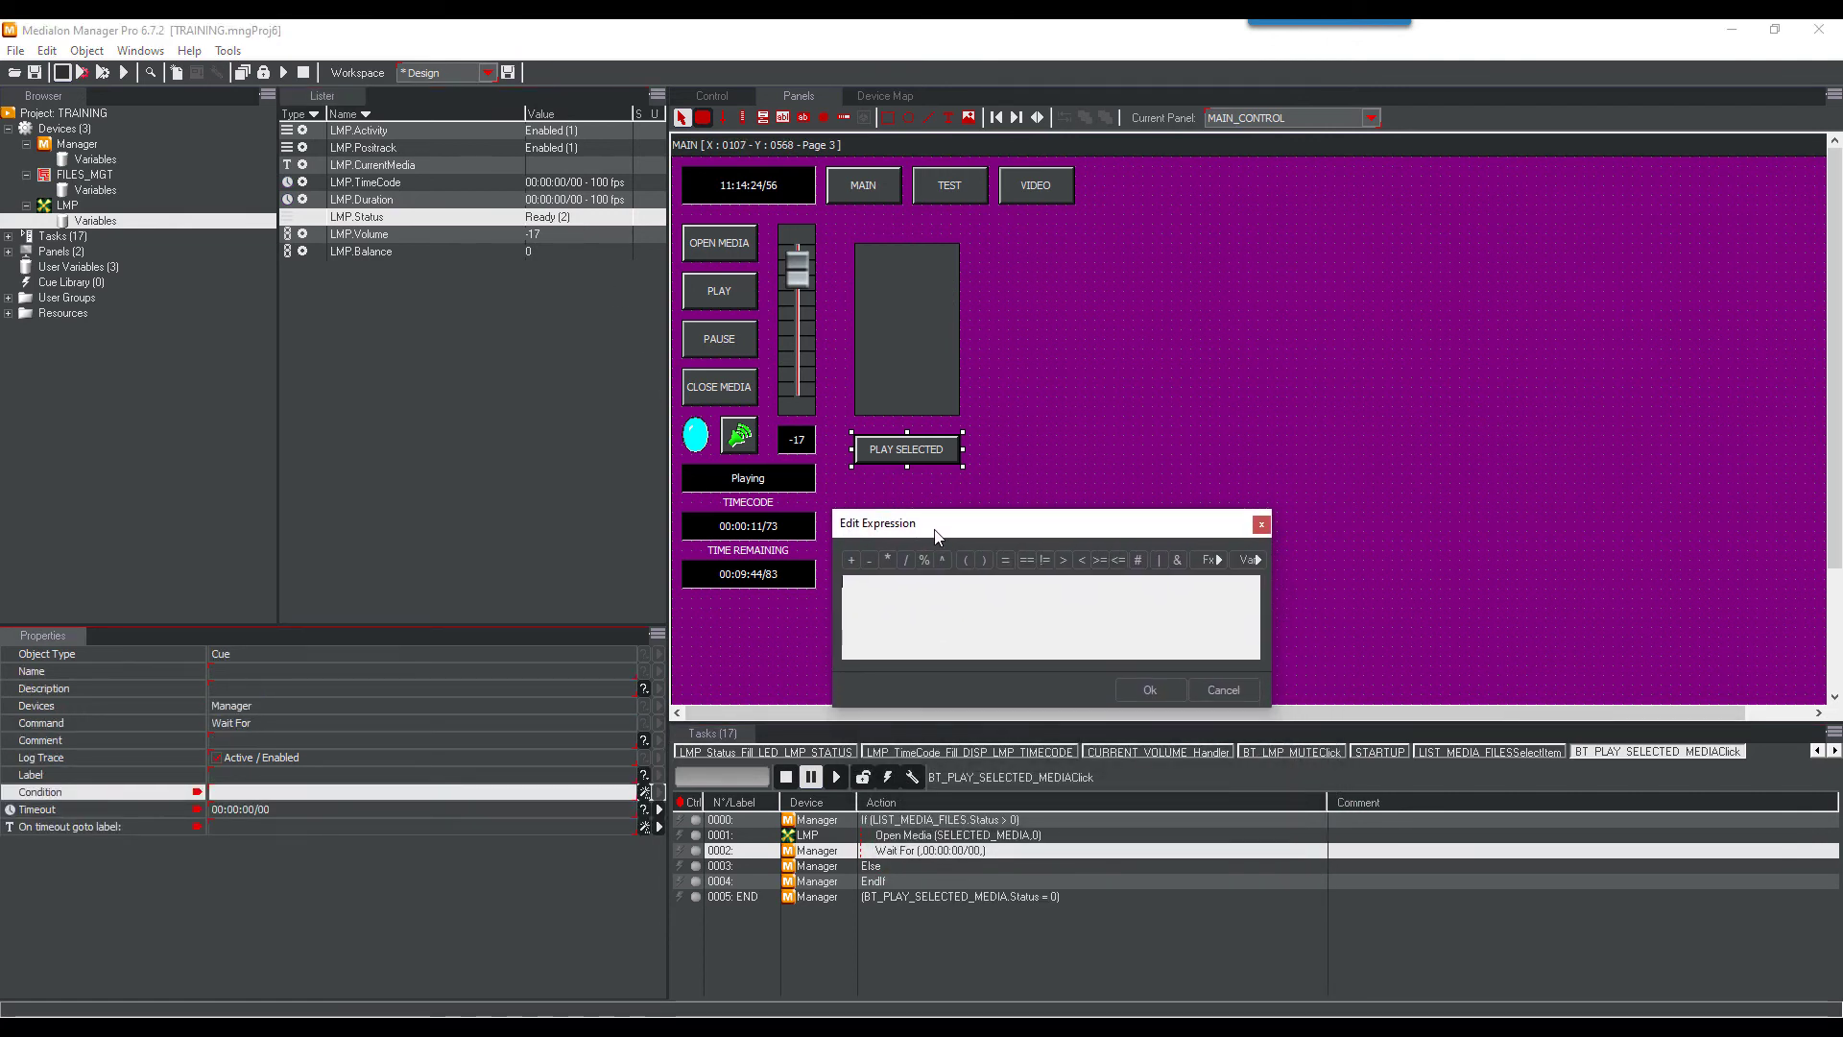
left_click(1253, 560)
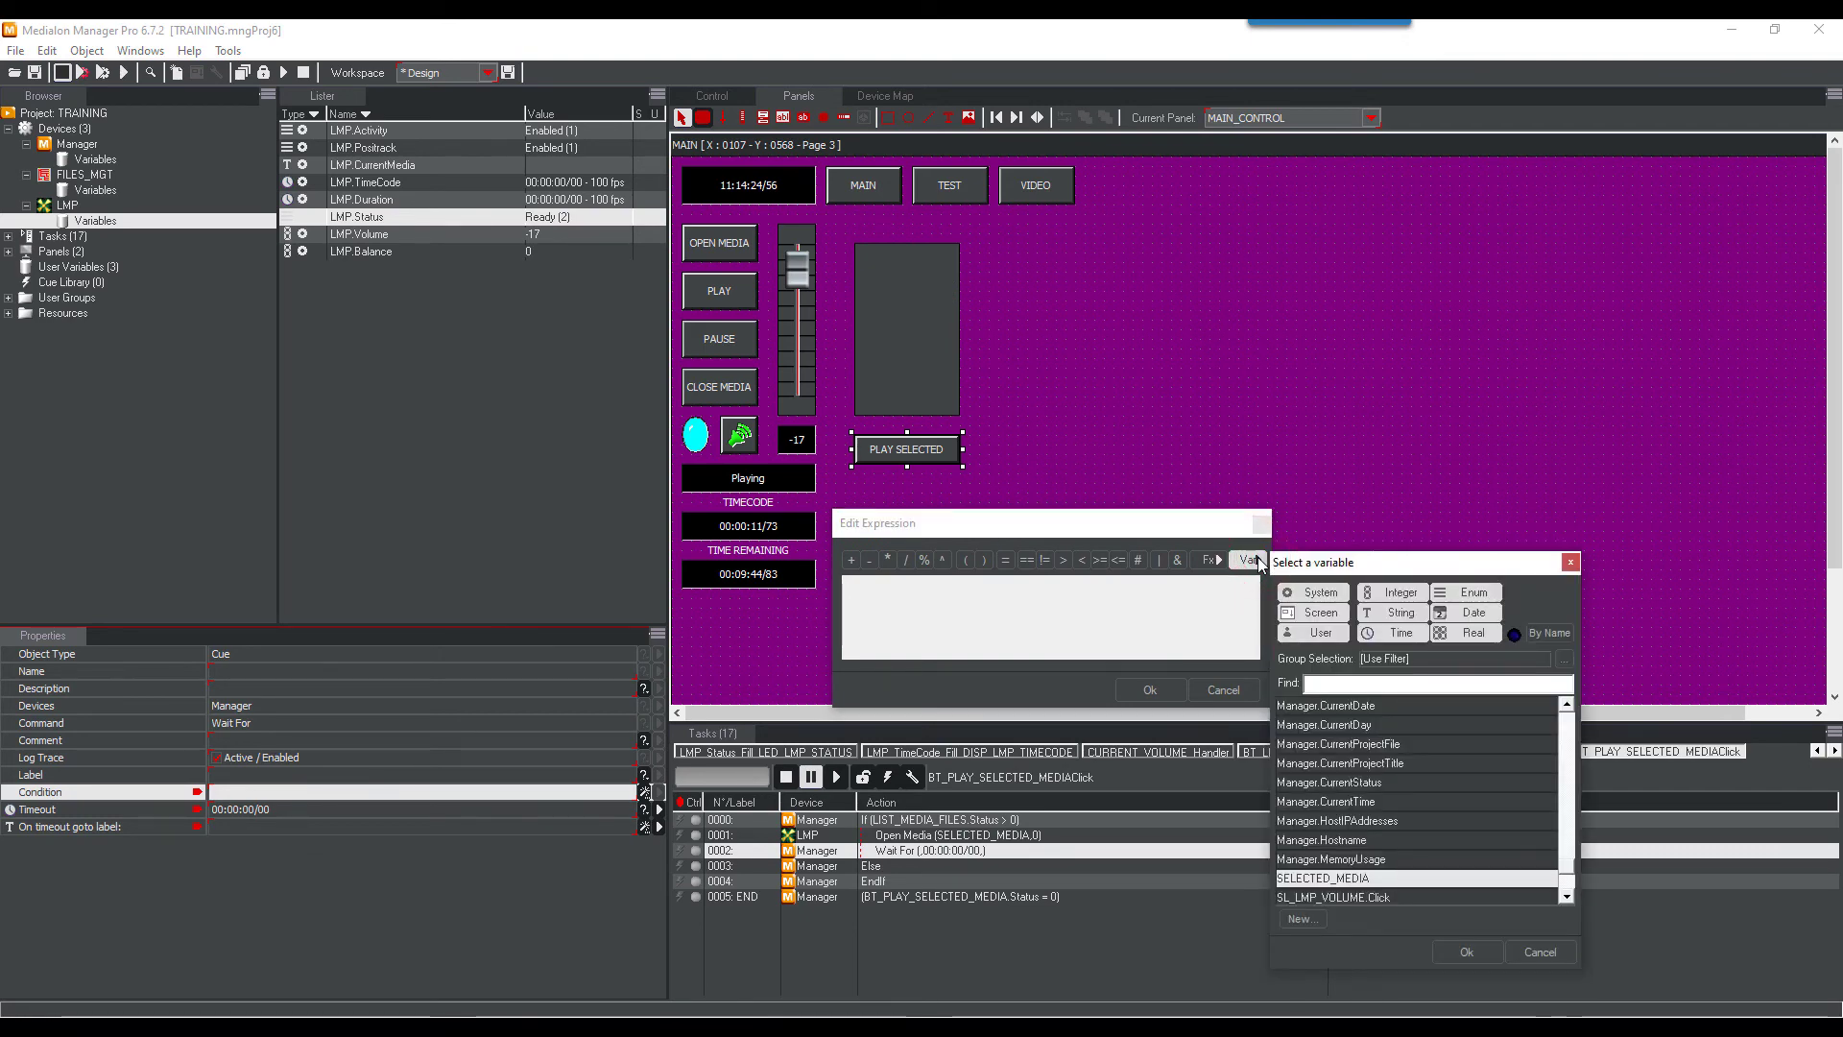
type("LM")
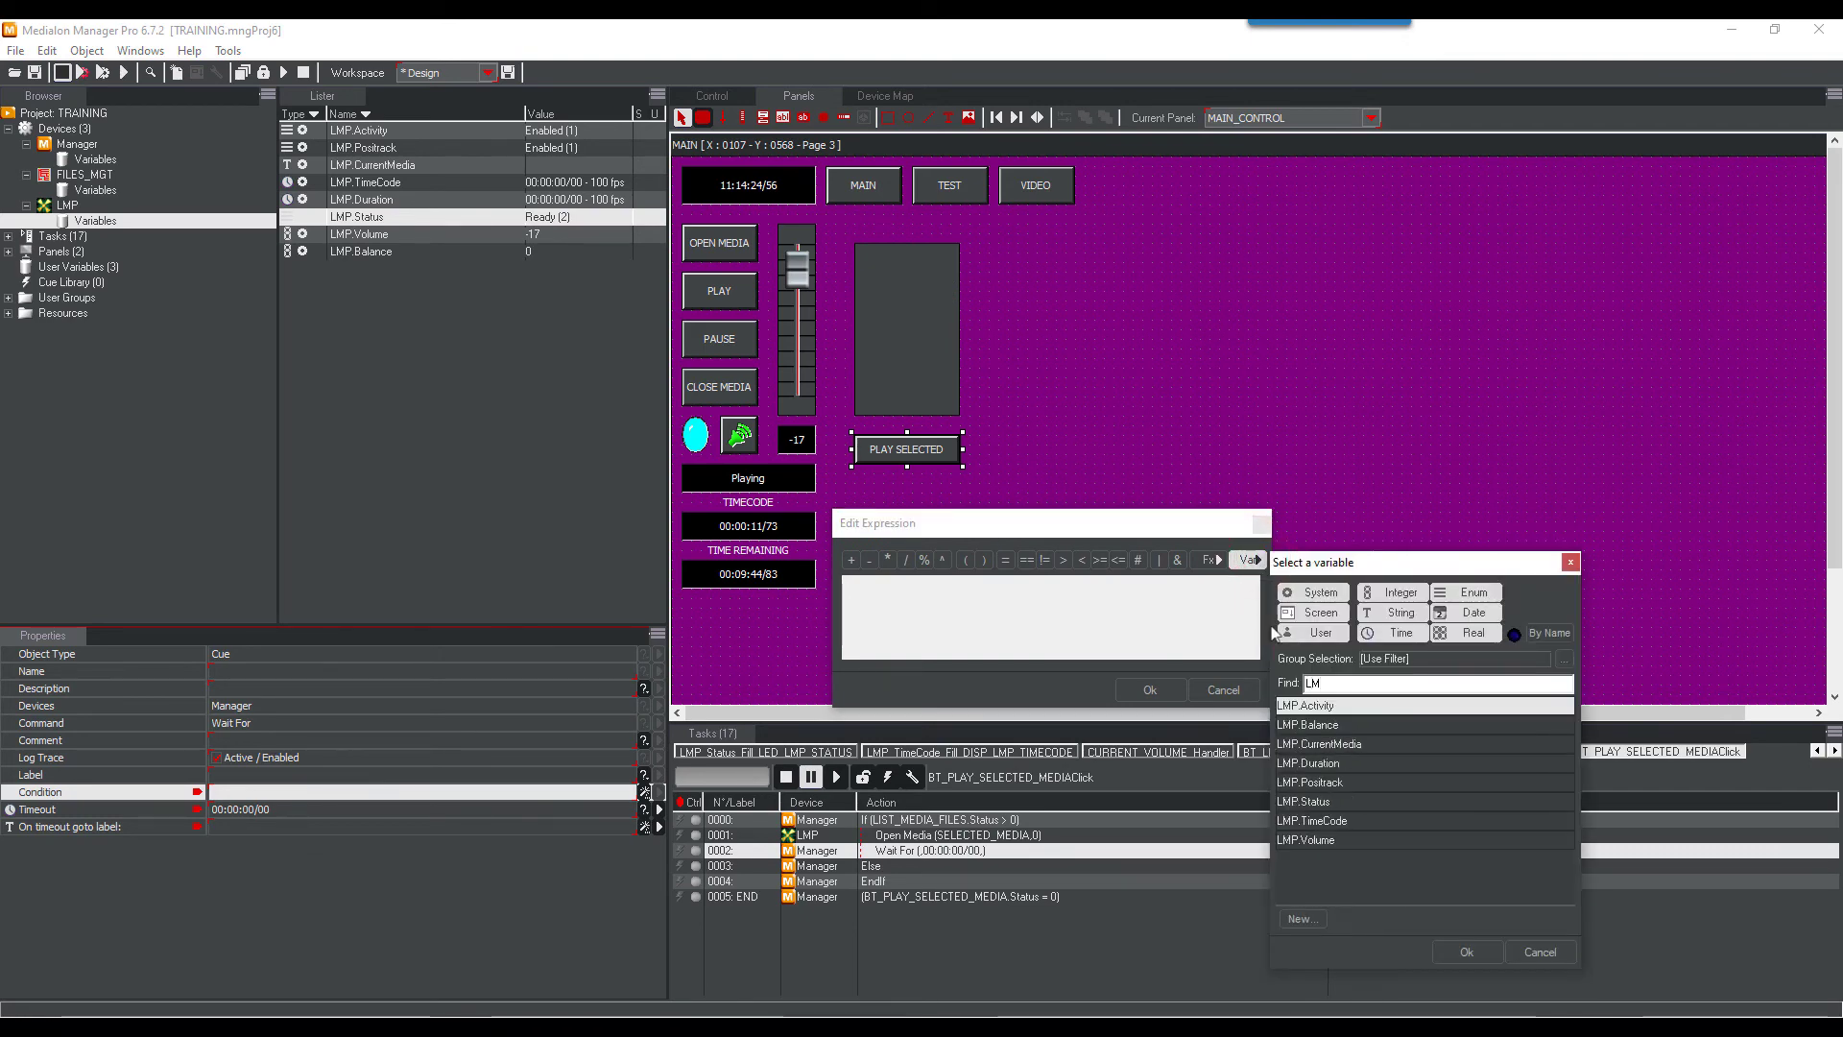
double_click(1305, 803)
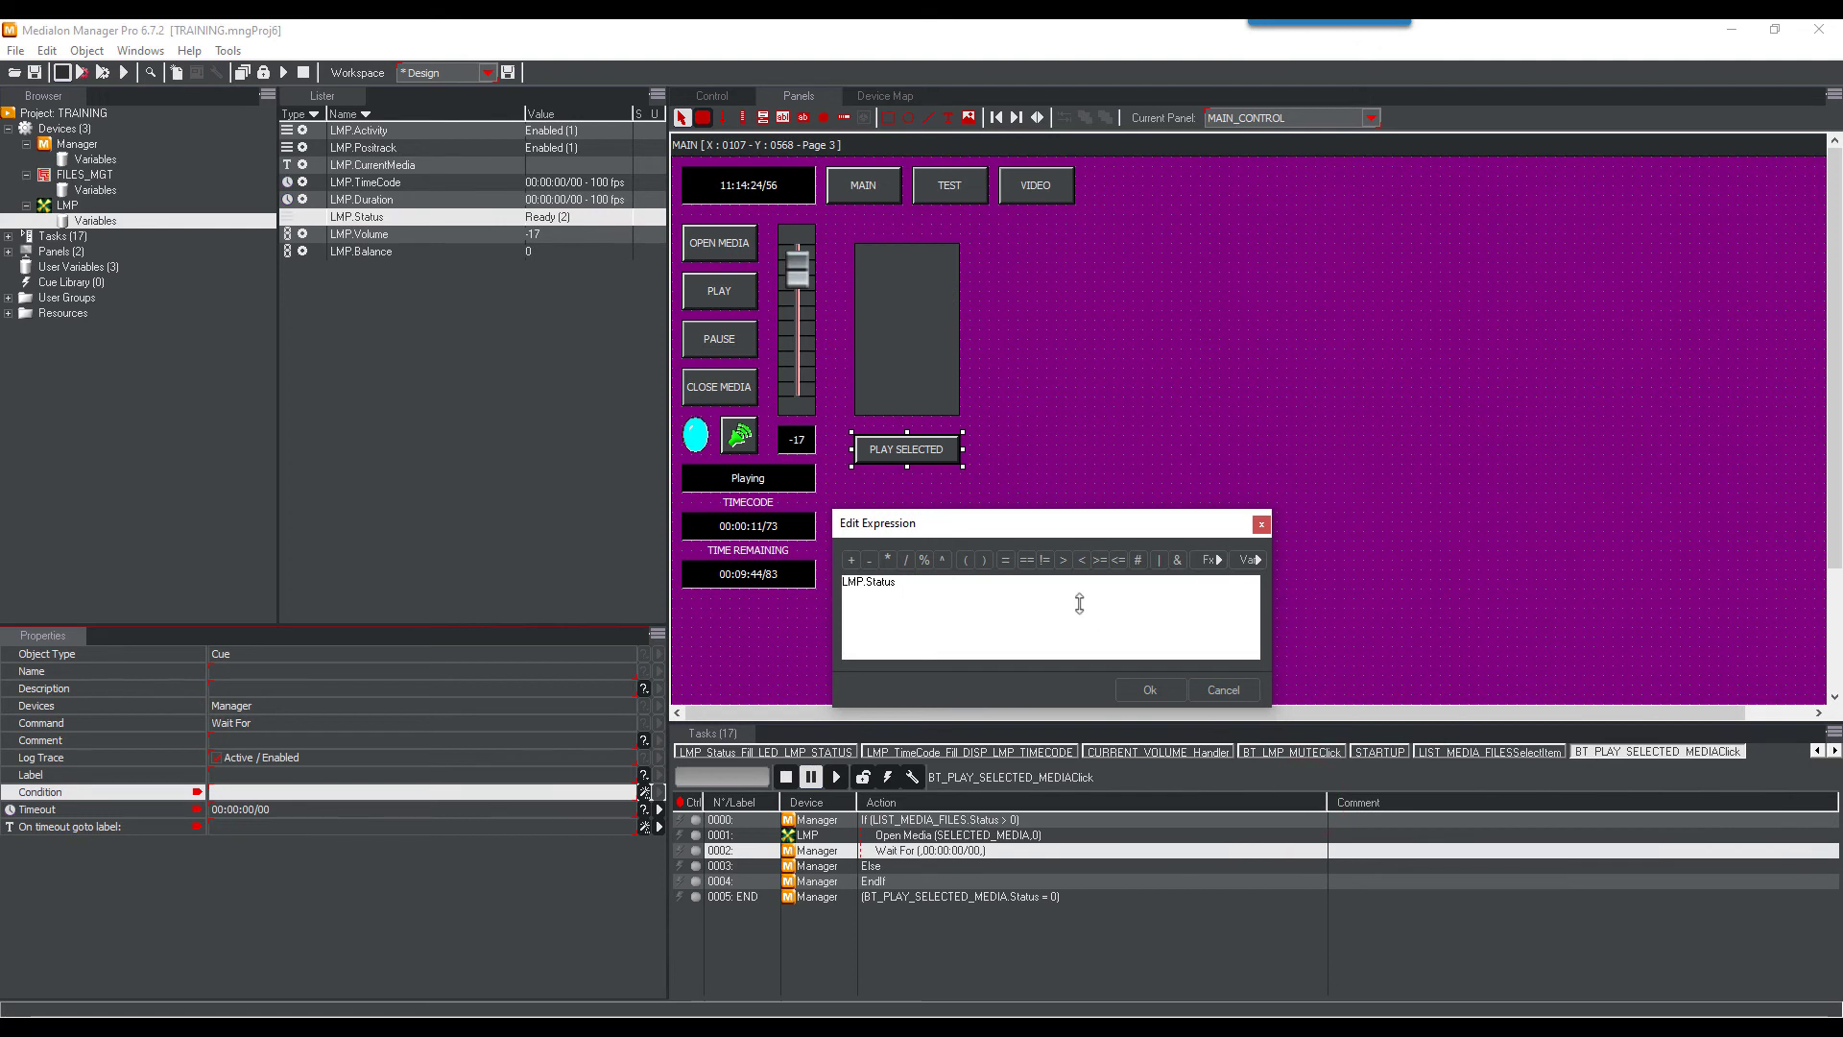
left_click(1027, 560)
left_click(1147, 690)
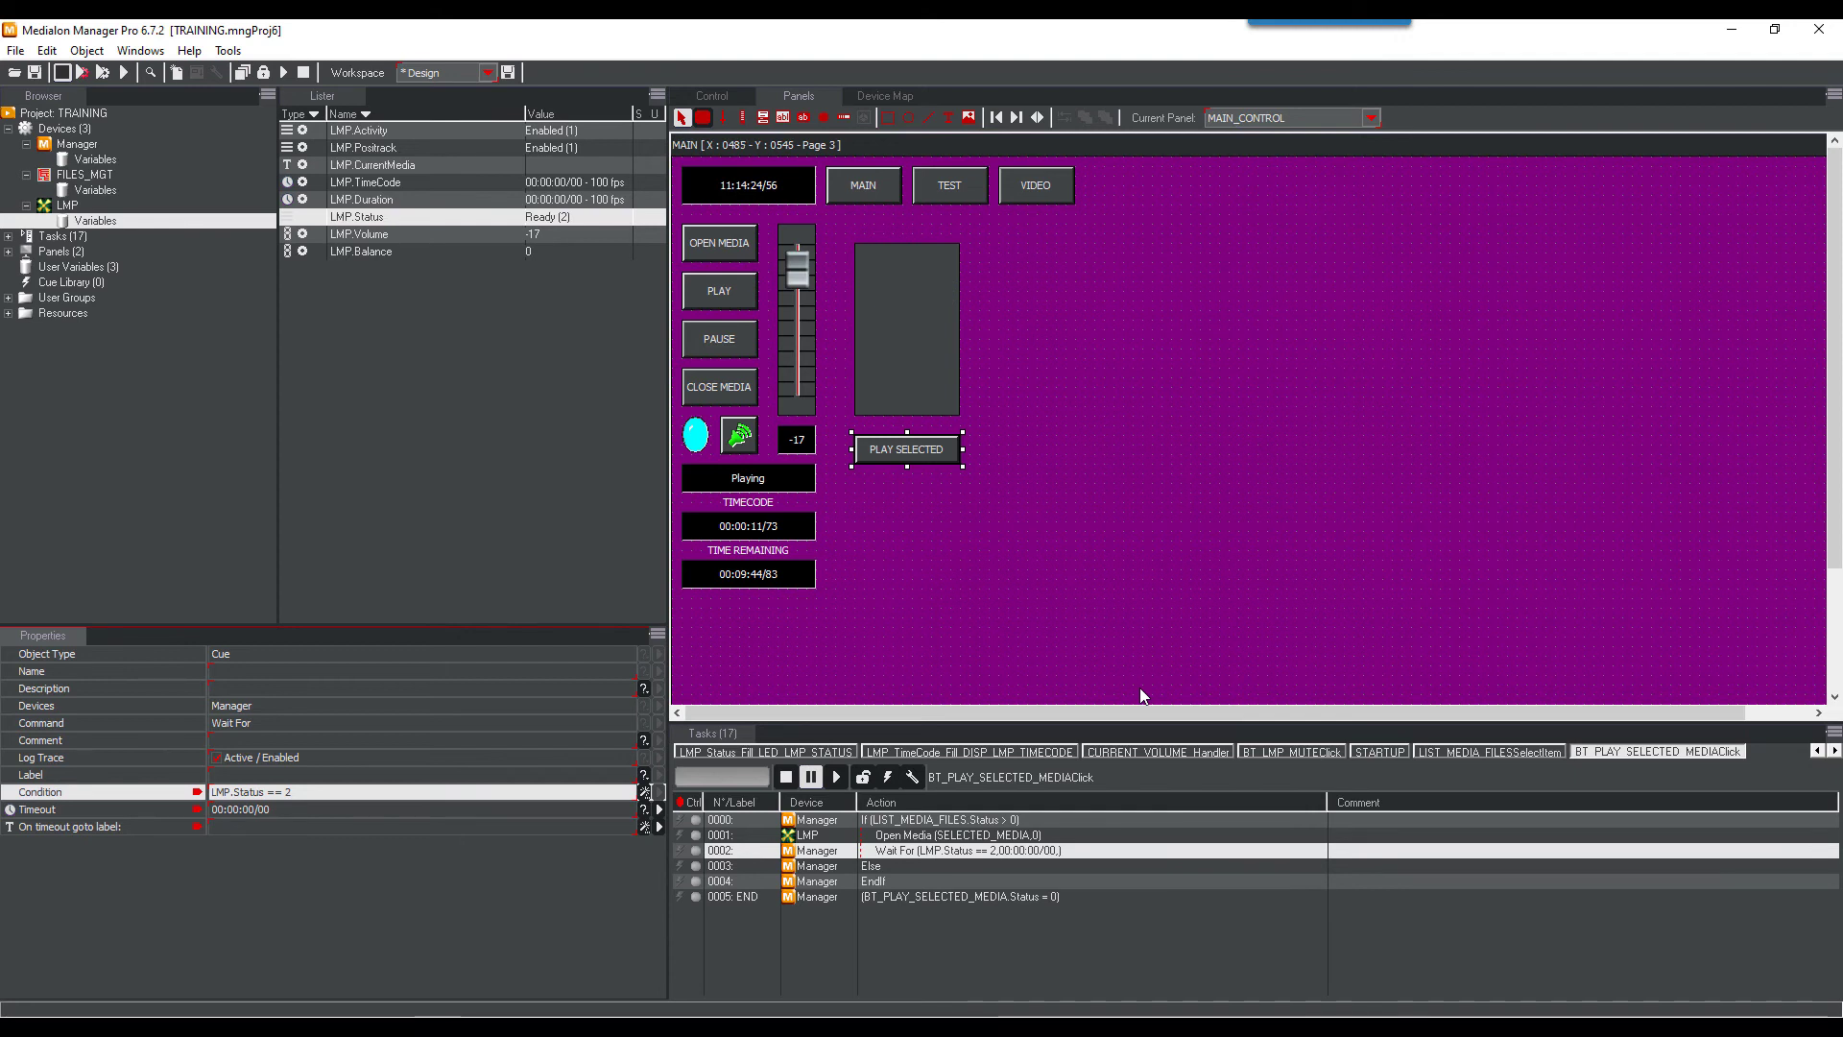
Give the Wait For cue a timeout of 00:00:02/00 and make it go to the END label on timeout
left_click(601, 809)
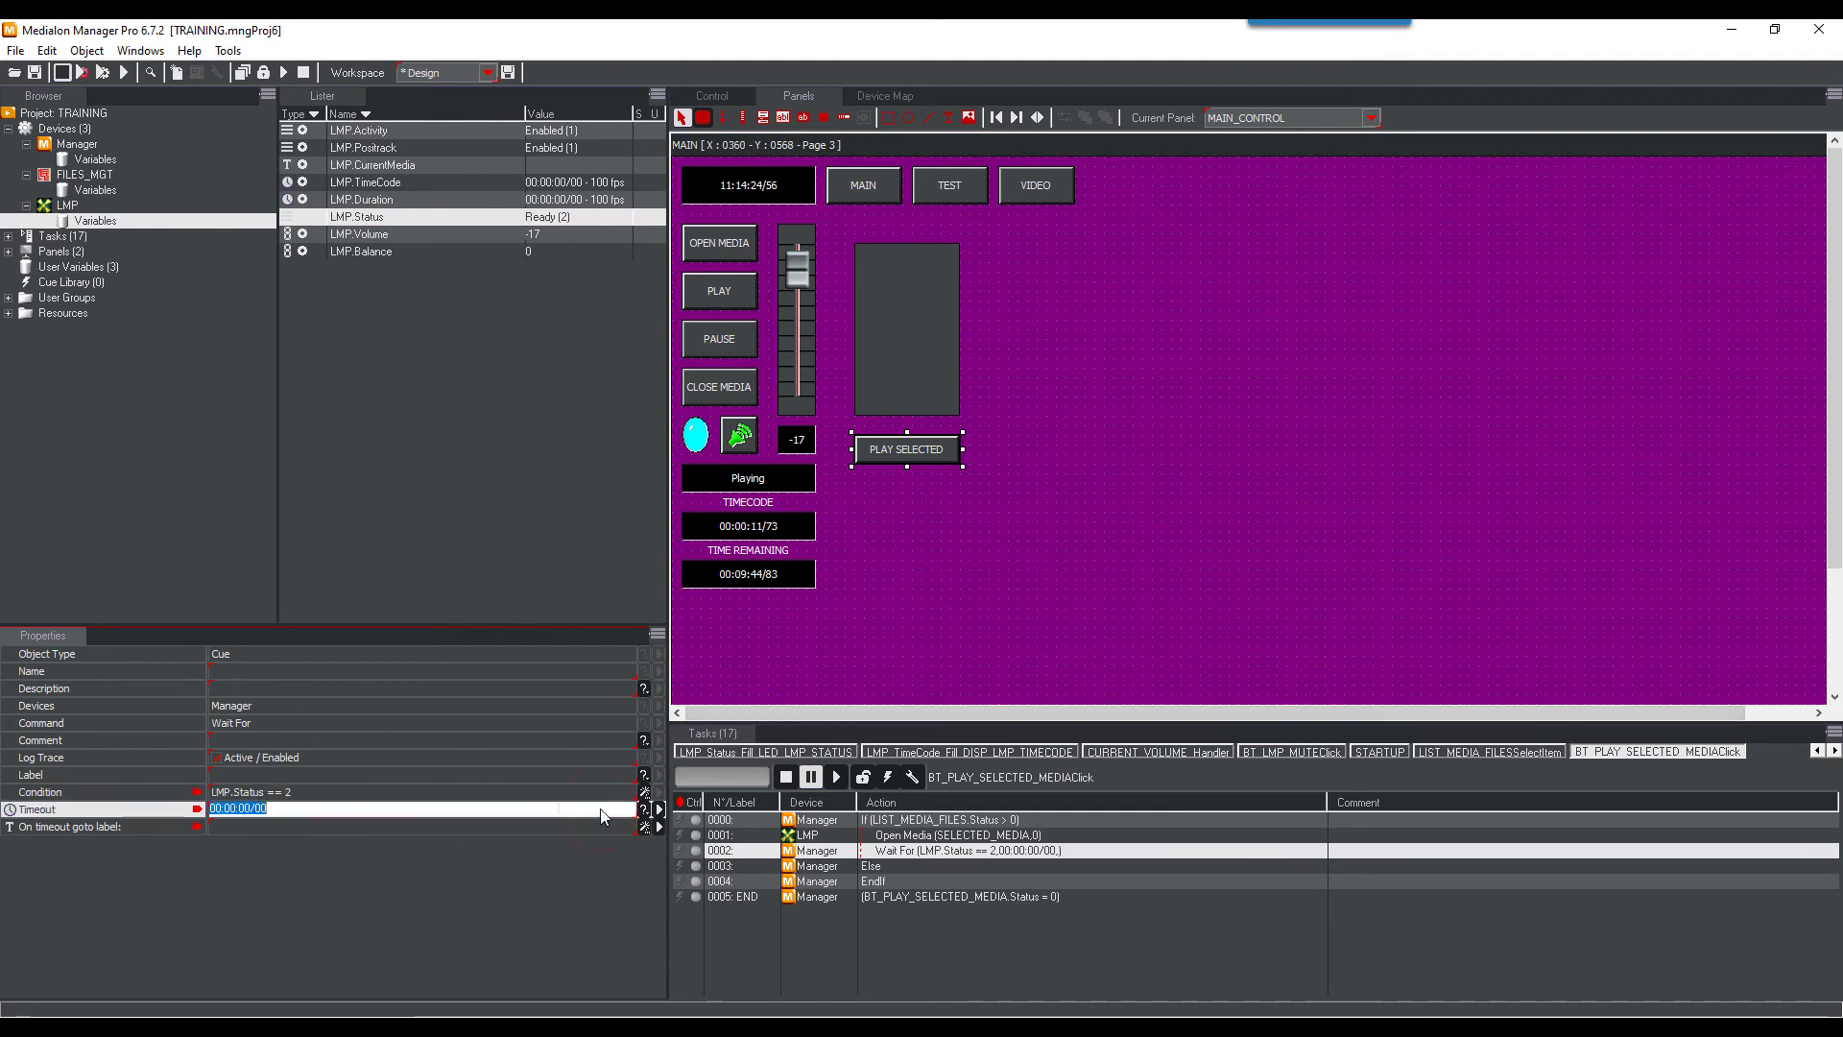
type("2")
key("Return")
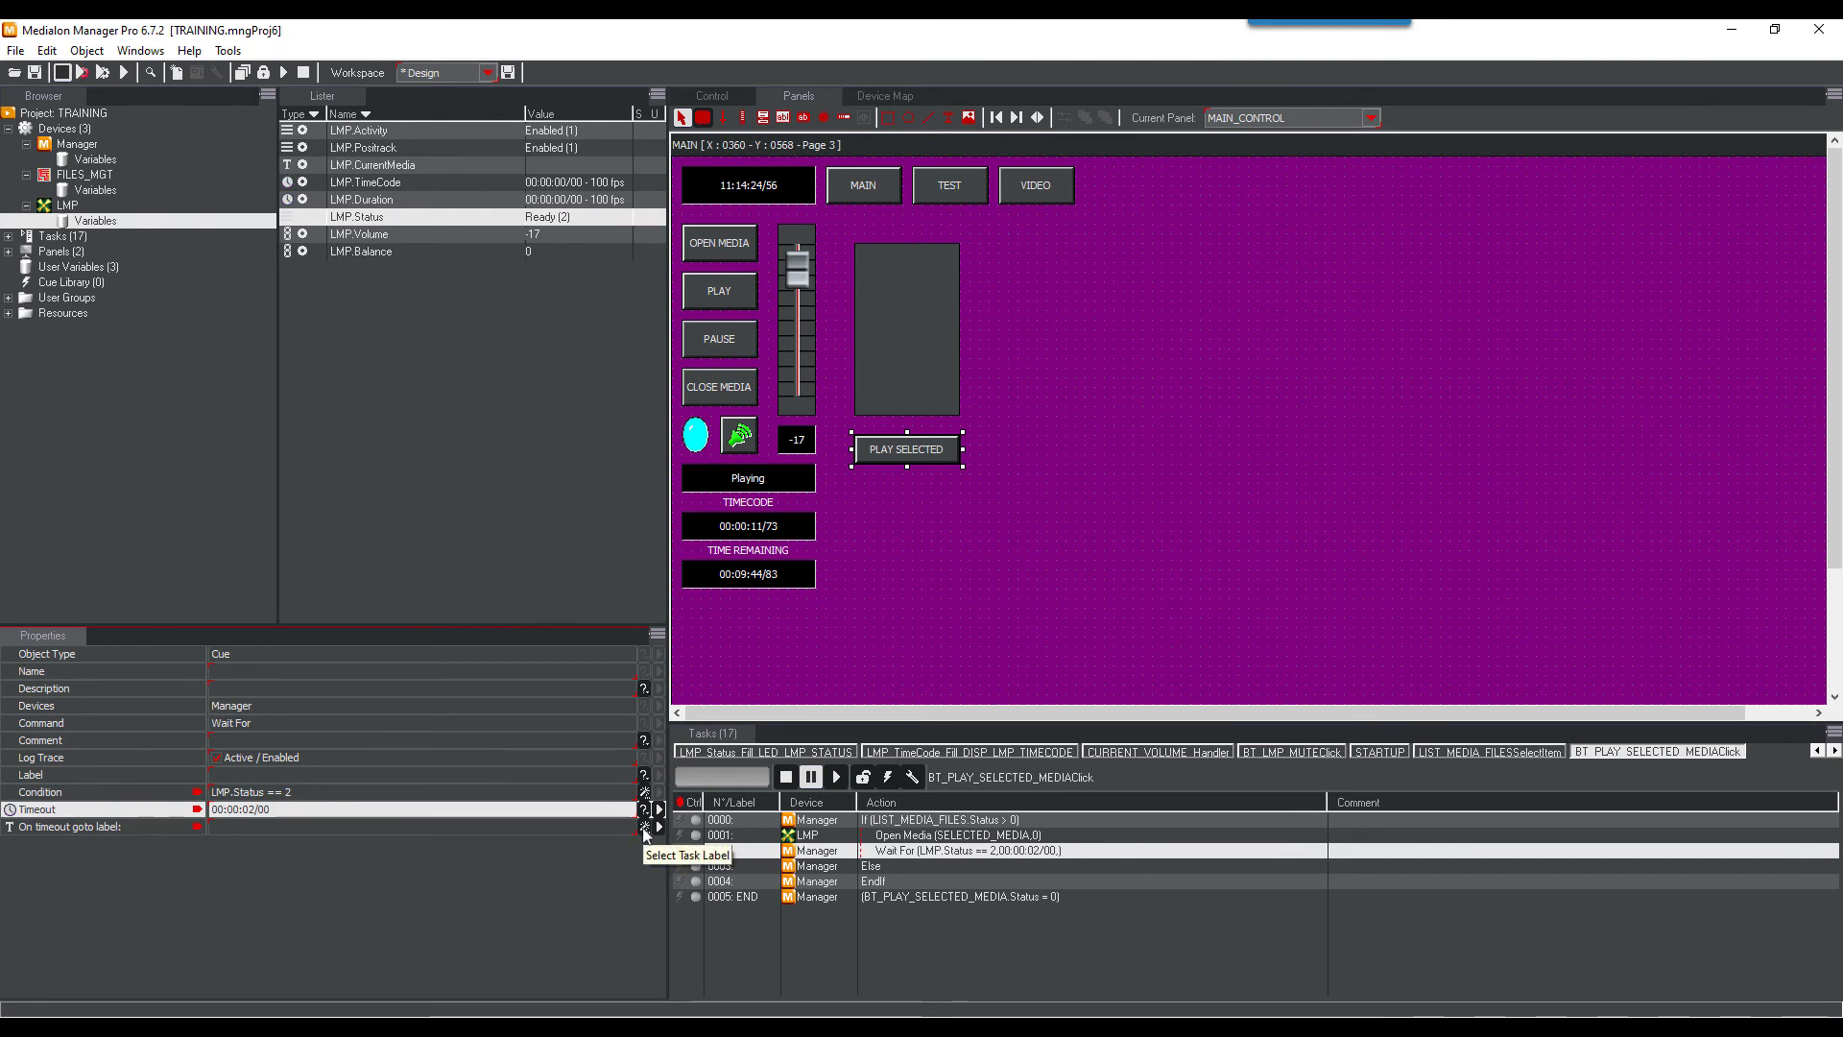
left_click(645, 827)
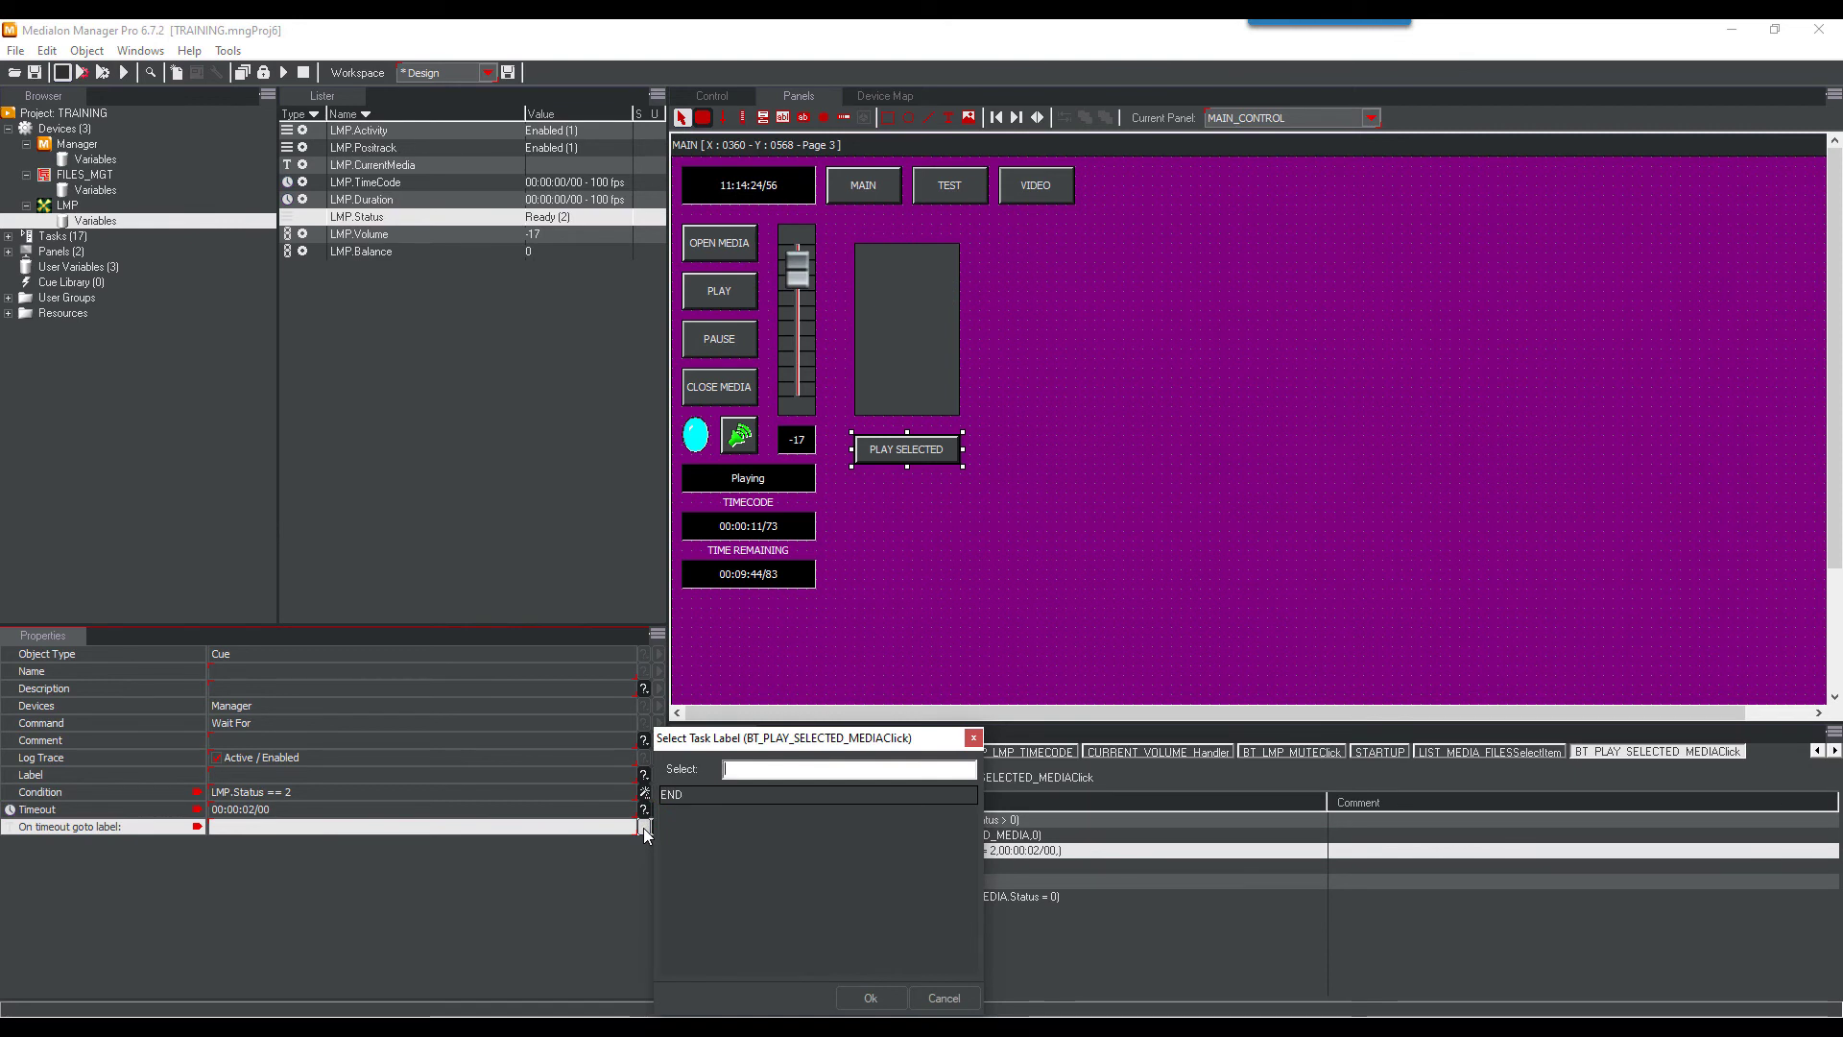
left_click(704, 796)
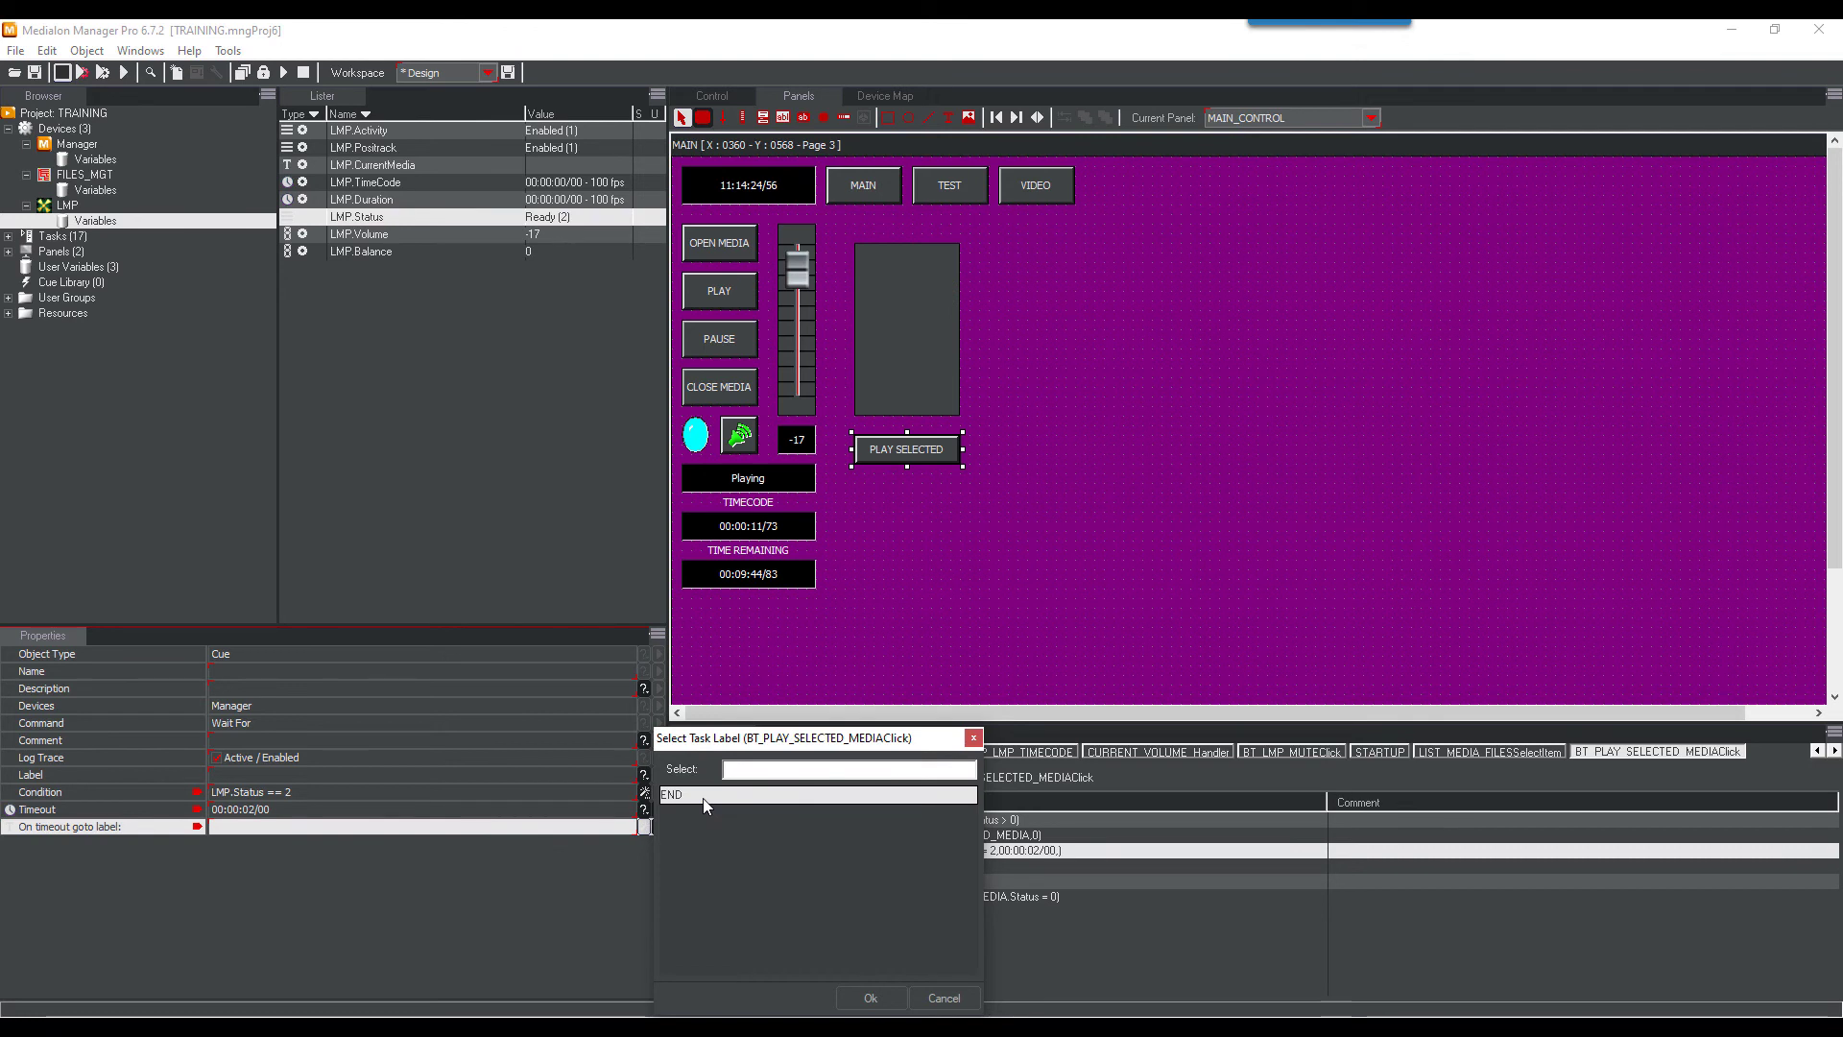
left_click(868, 998)
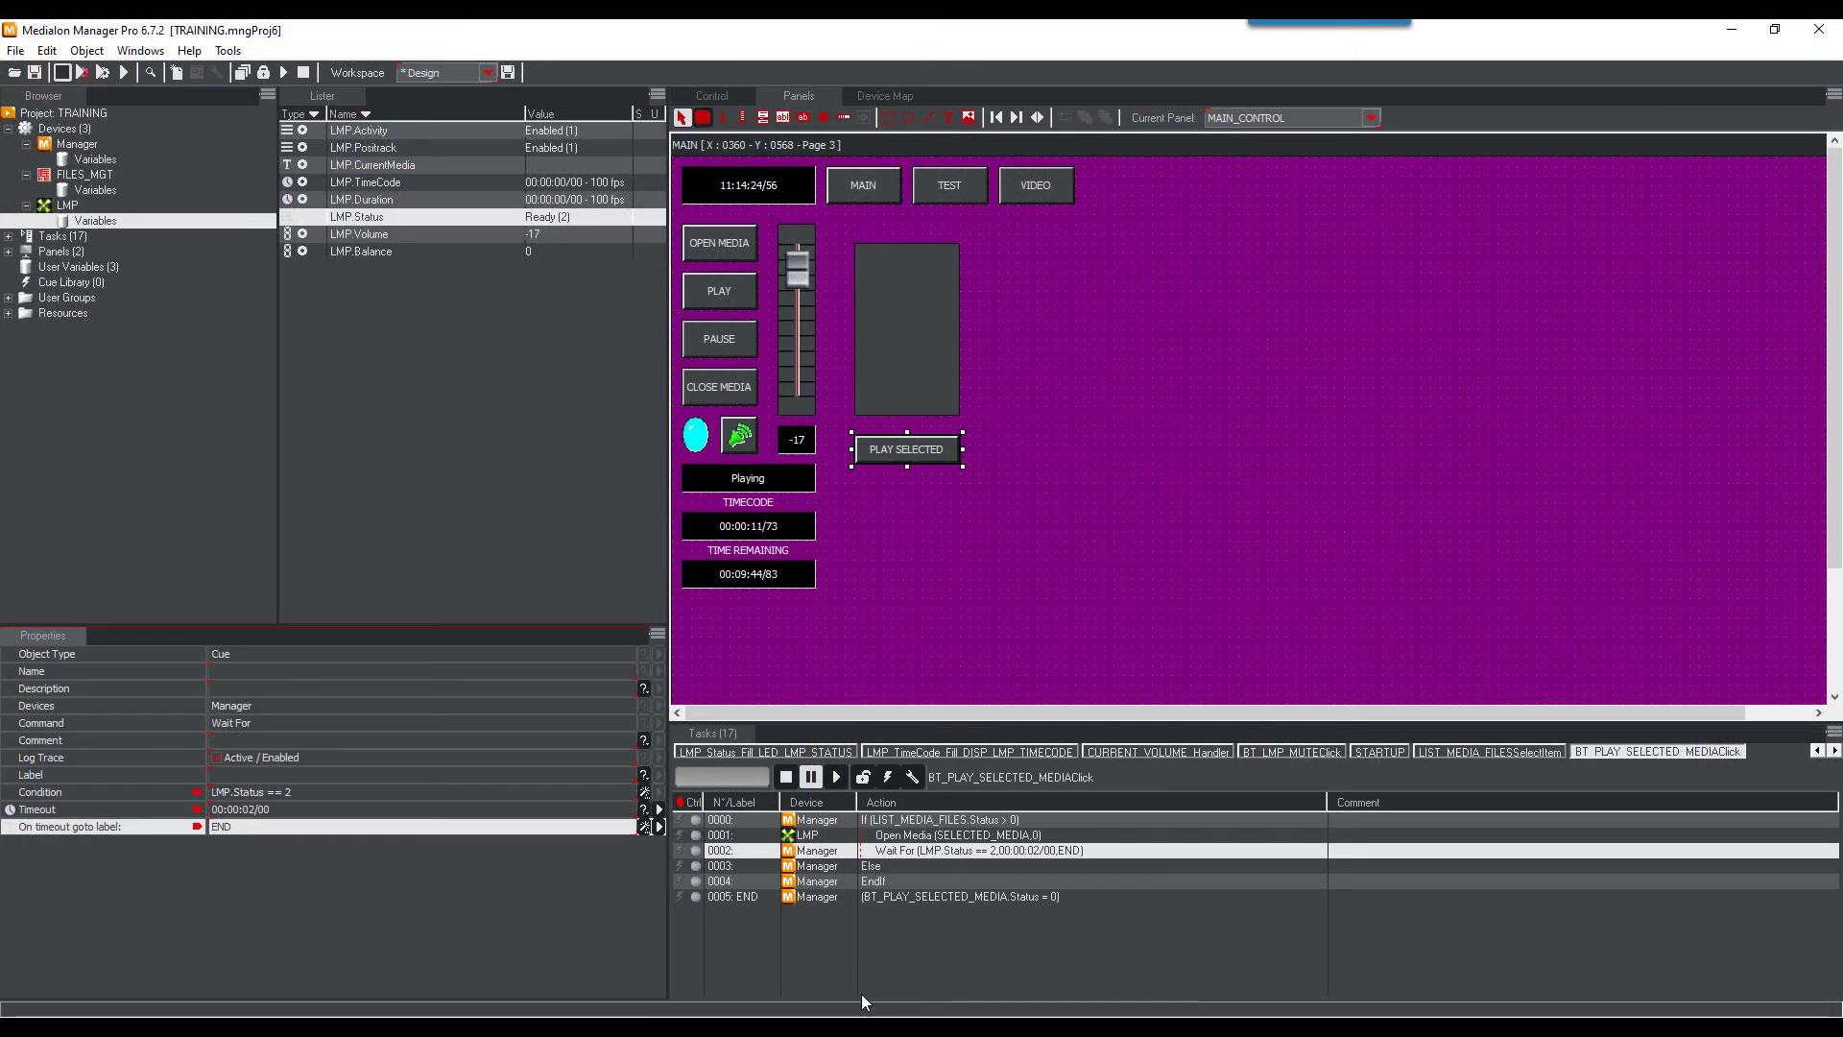
Below the Wait For cue, add a Call Task cue for CURRENT_VOLUME_Handler, followed by the LMP device's Play command
left_click(86, 144)
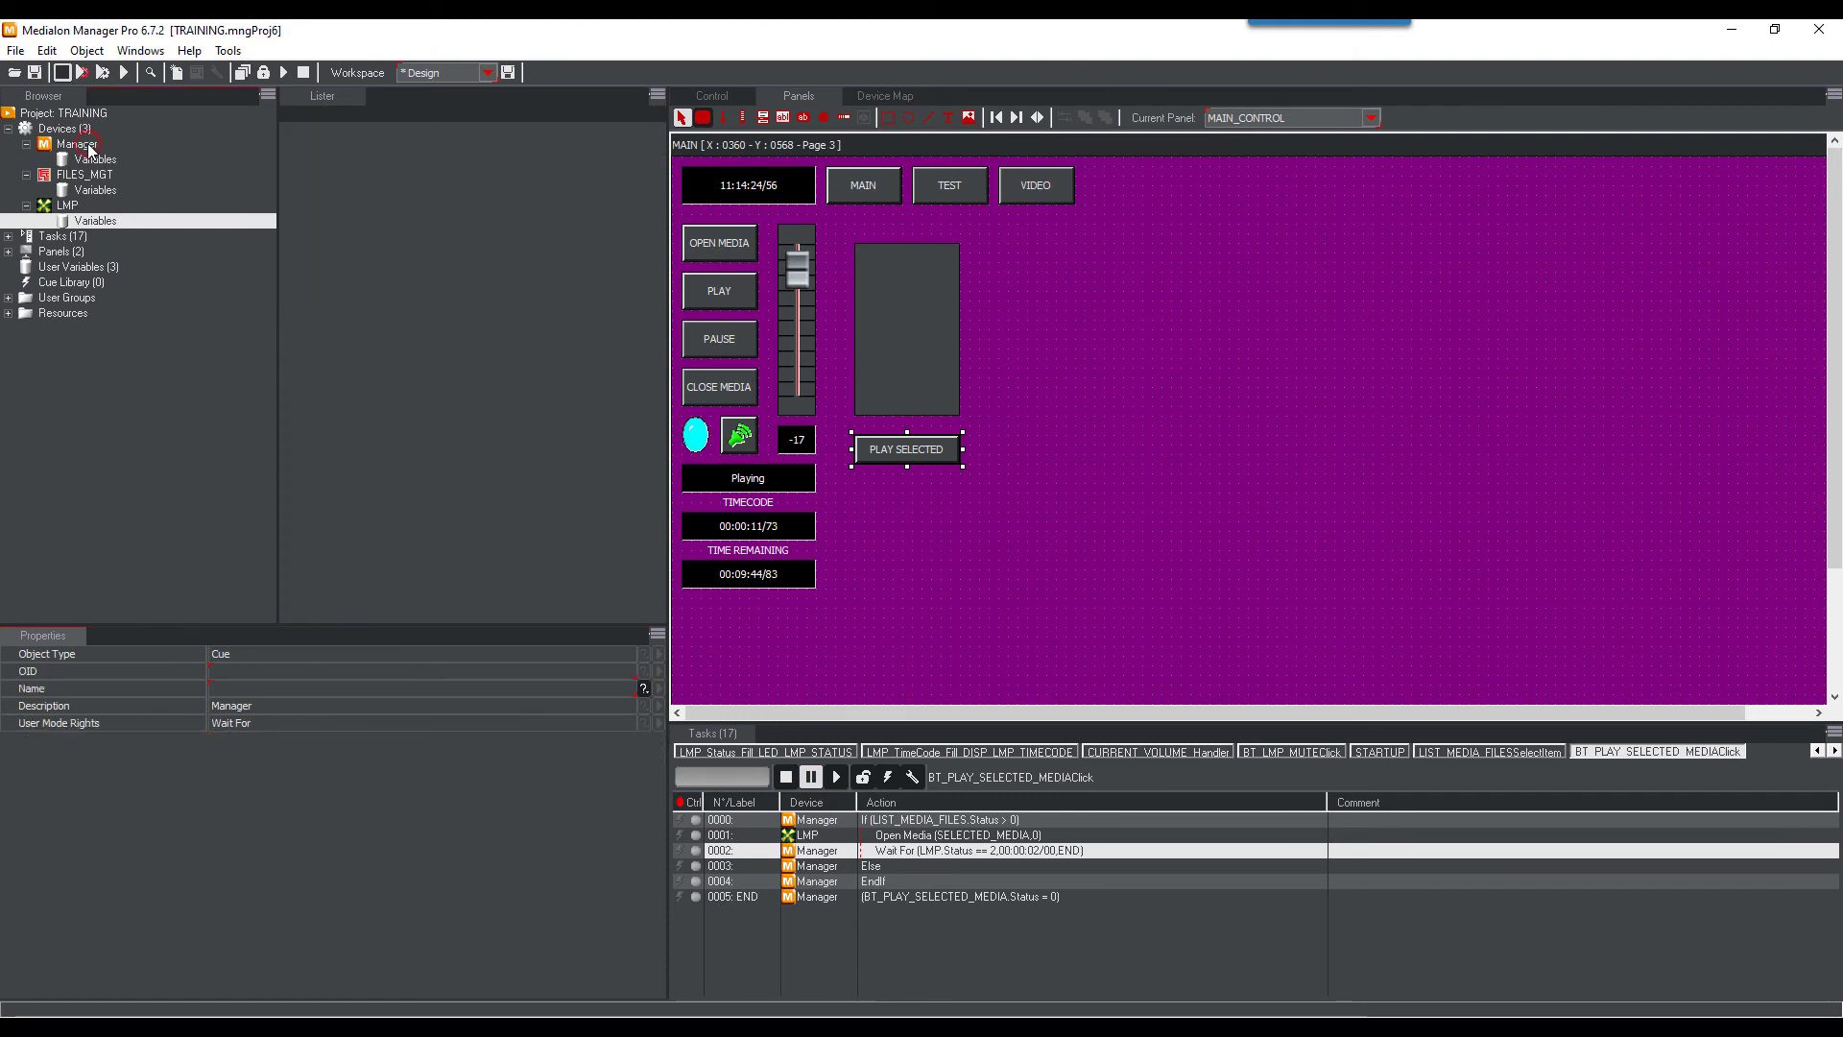
left_click_drag(307, 342, 878, 872)
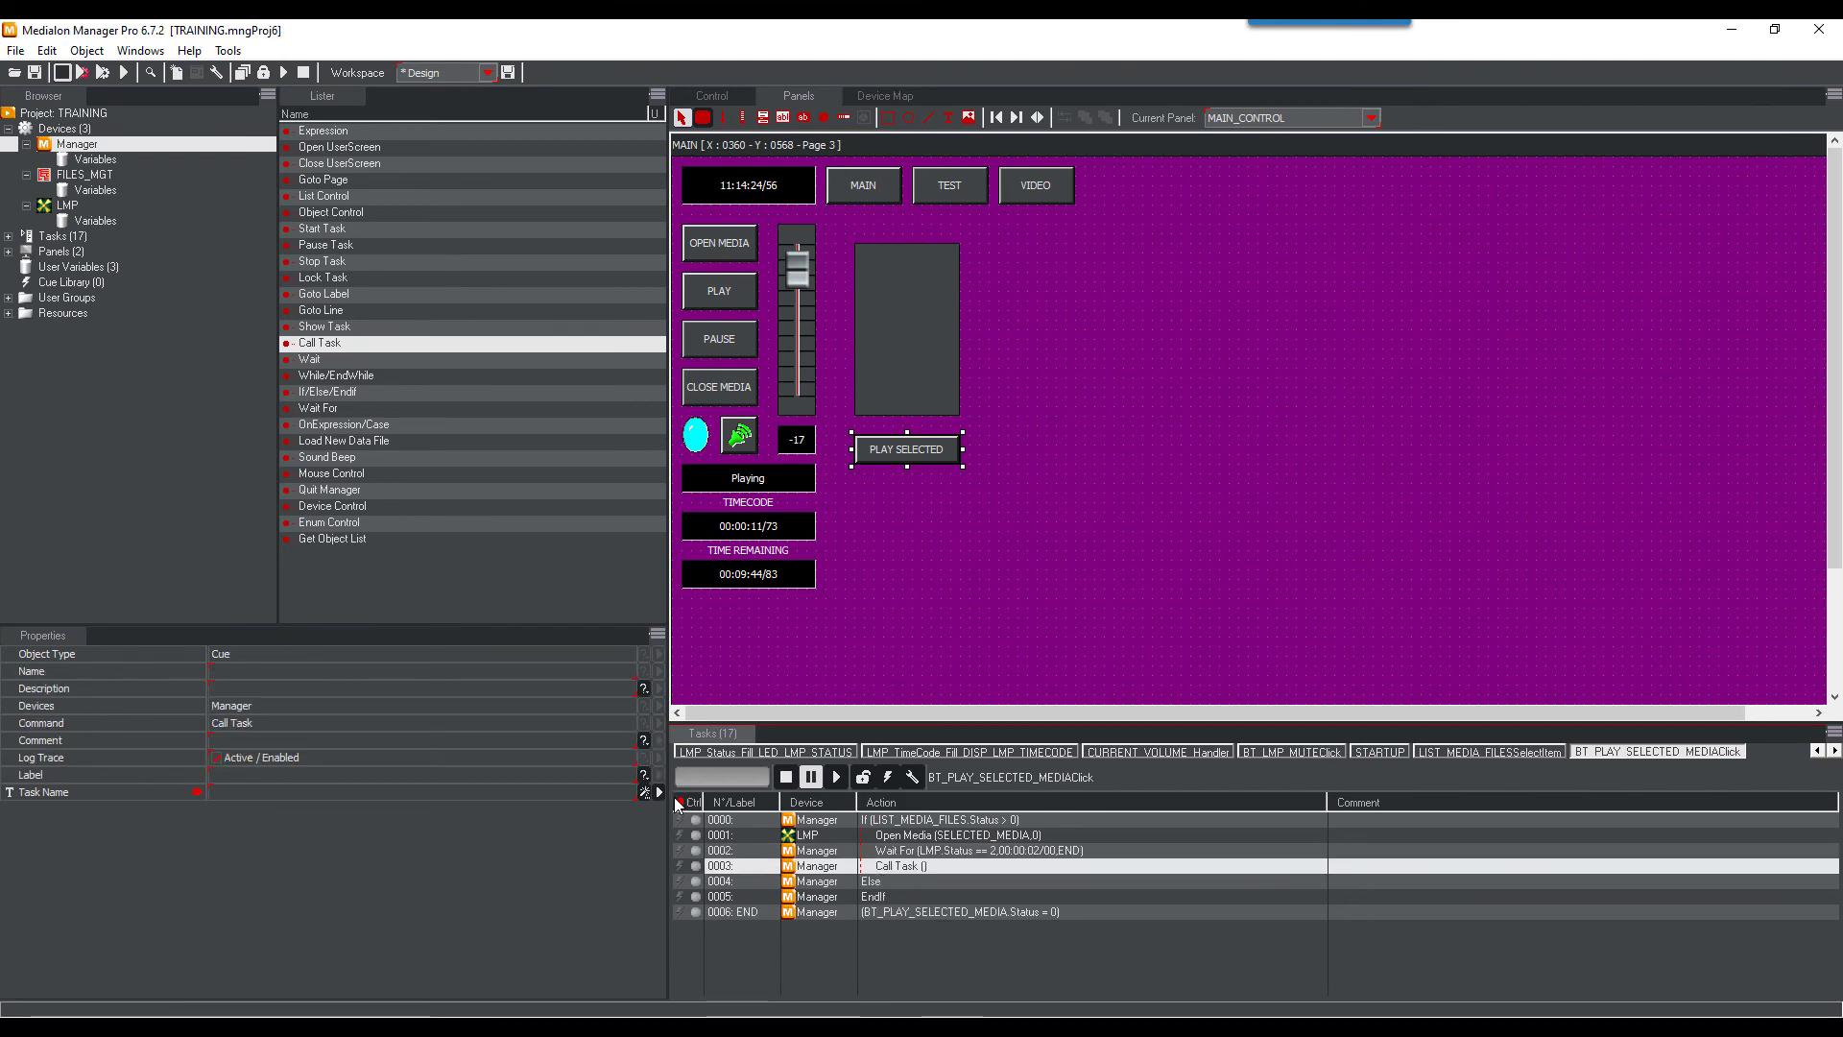
left_click(646, 792)
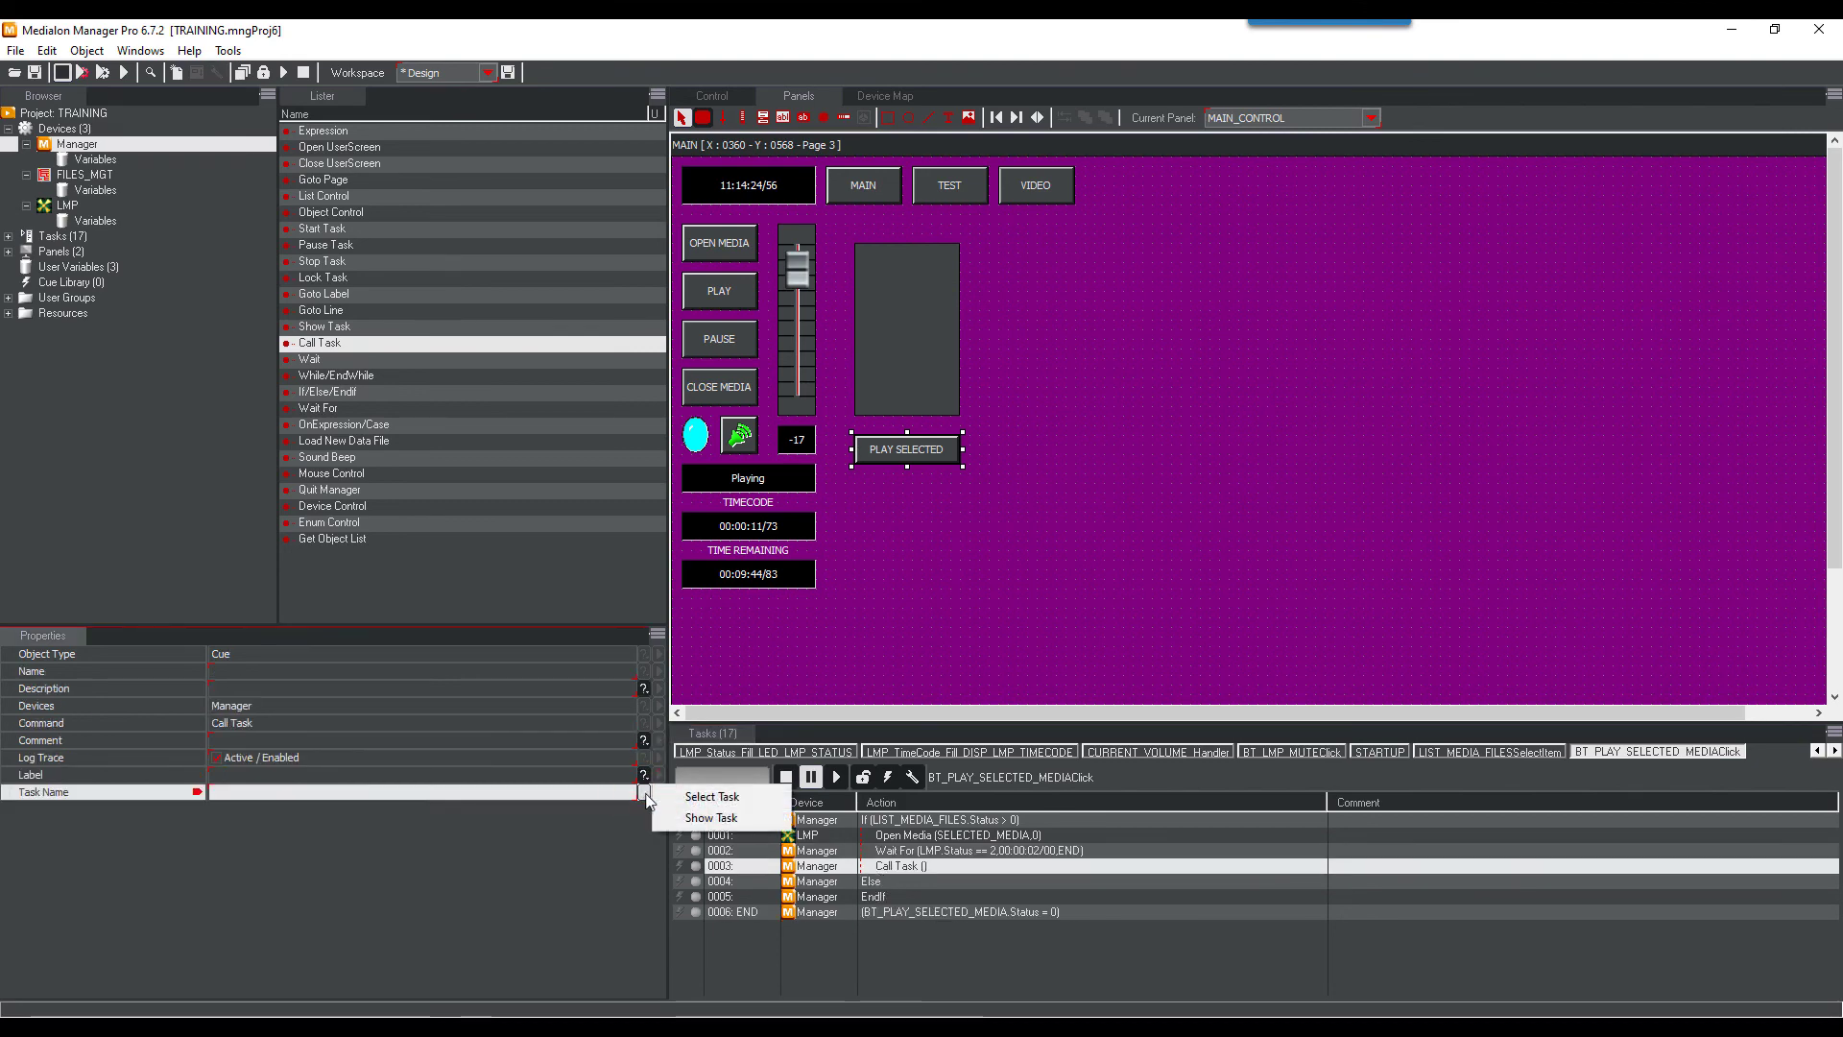
left_click(698, 797)
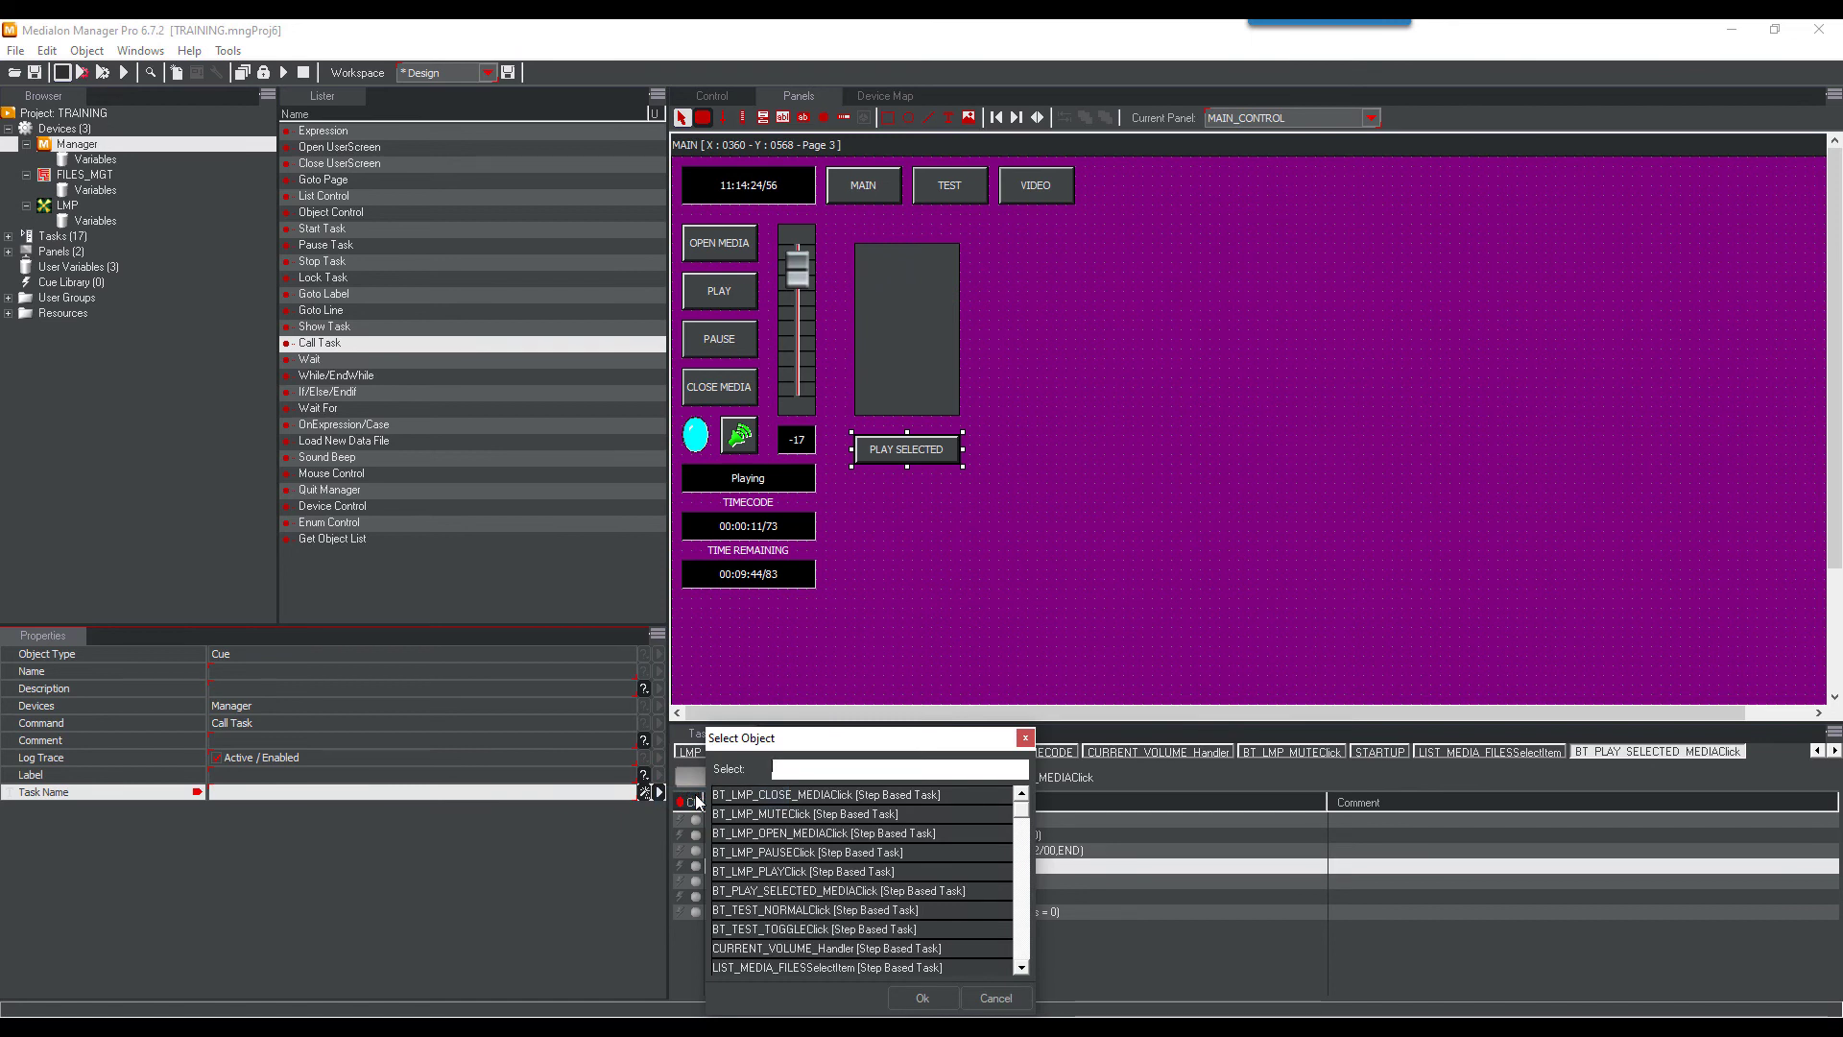
left_click(789, 948)
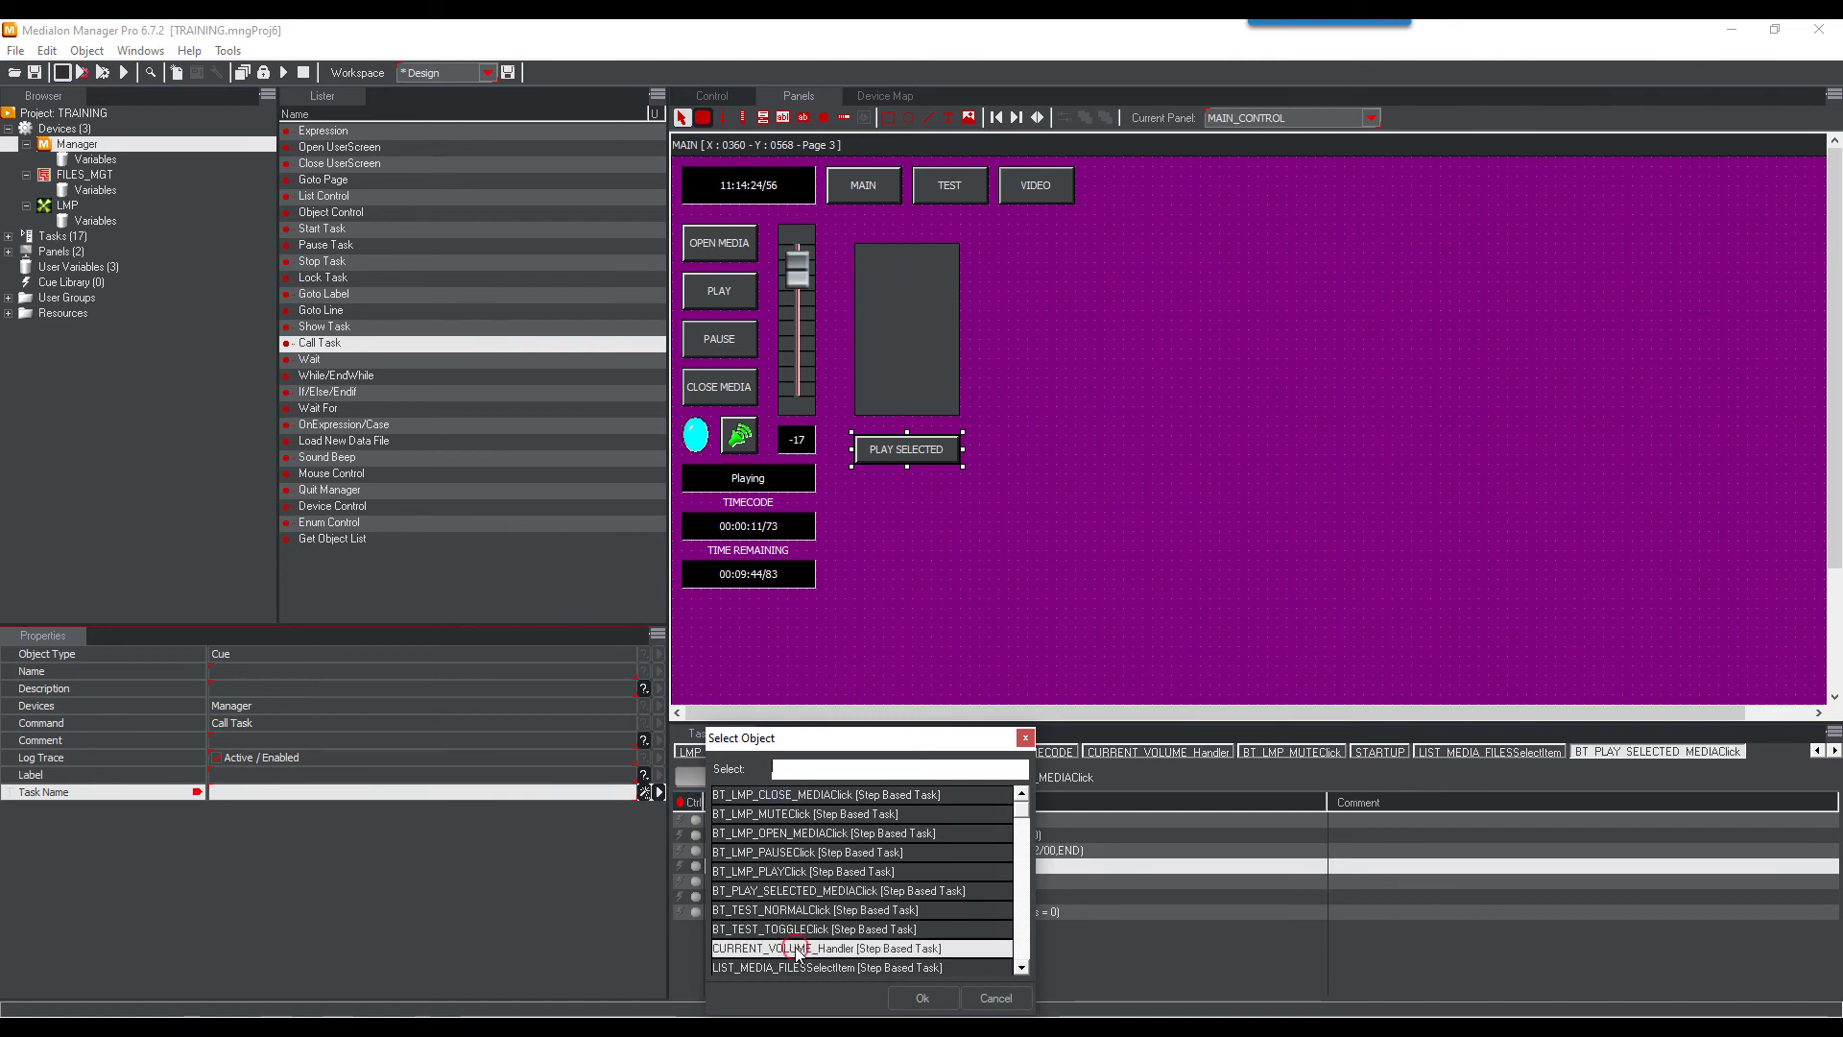
left_click(922, 999)
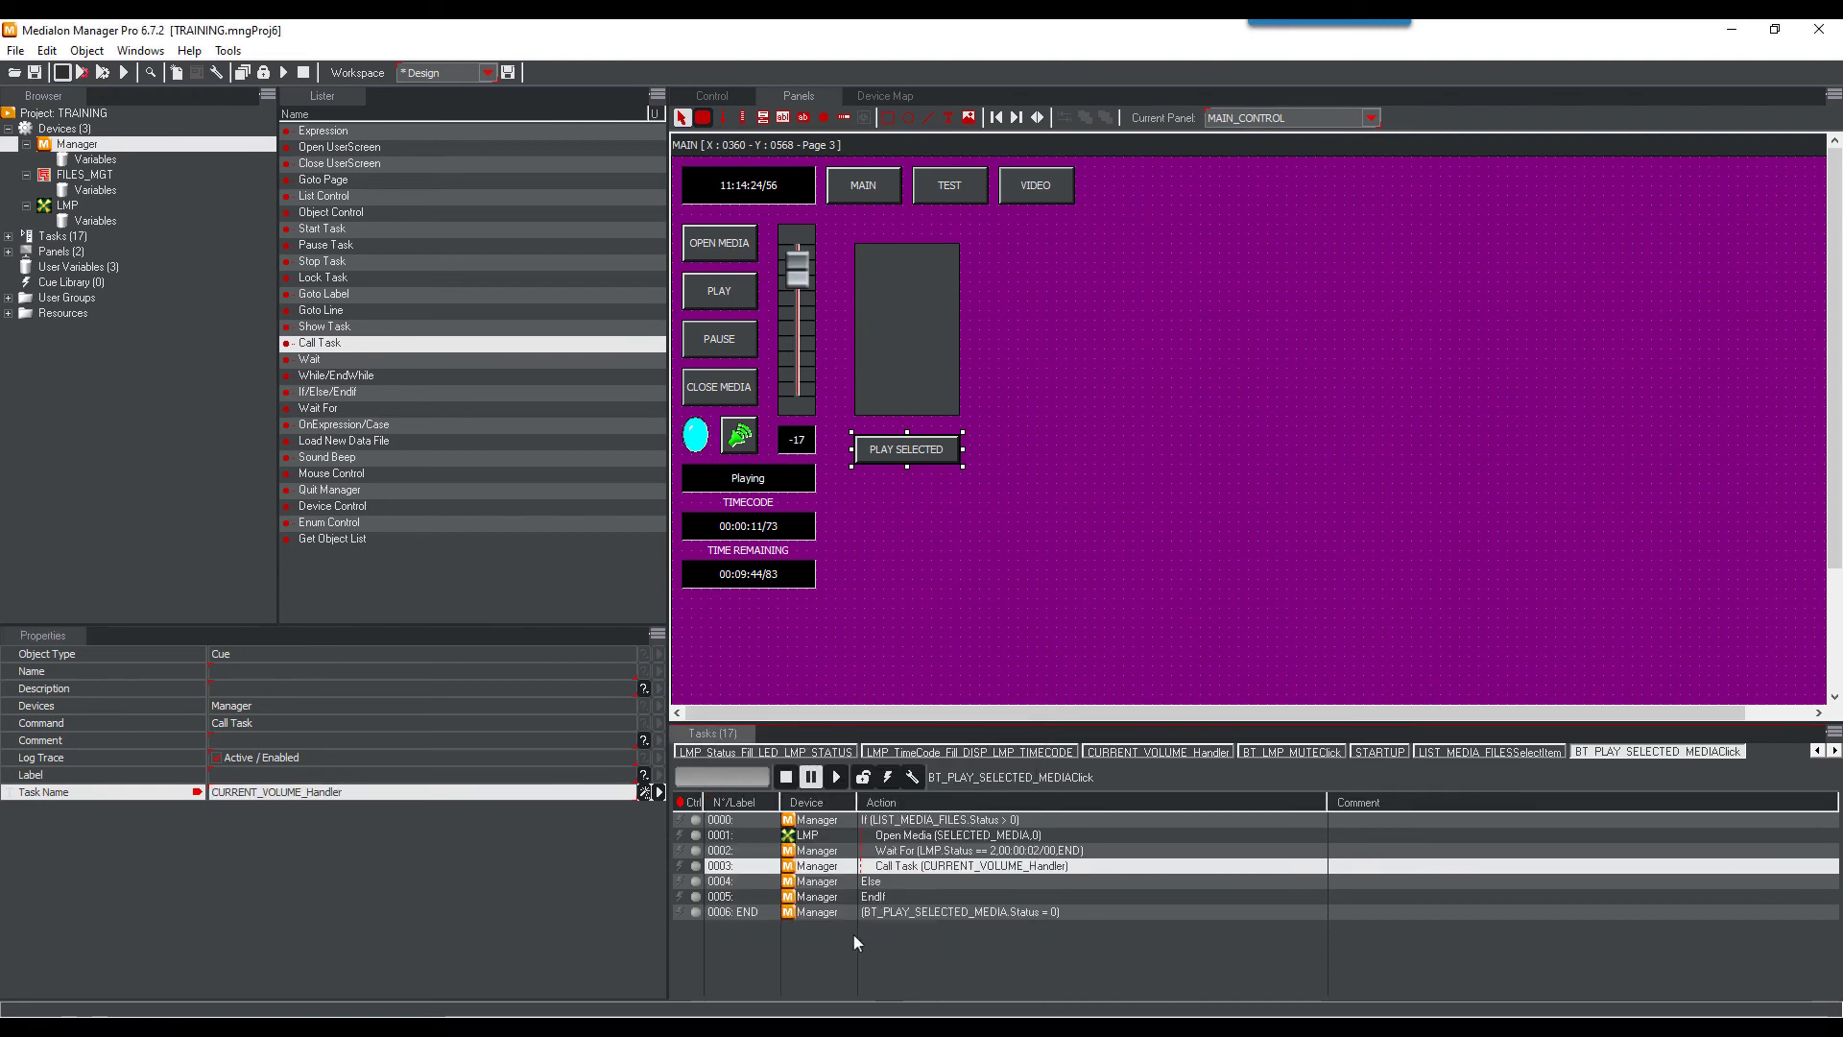
left_click(67, 206)
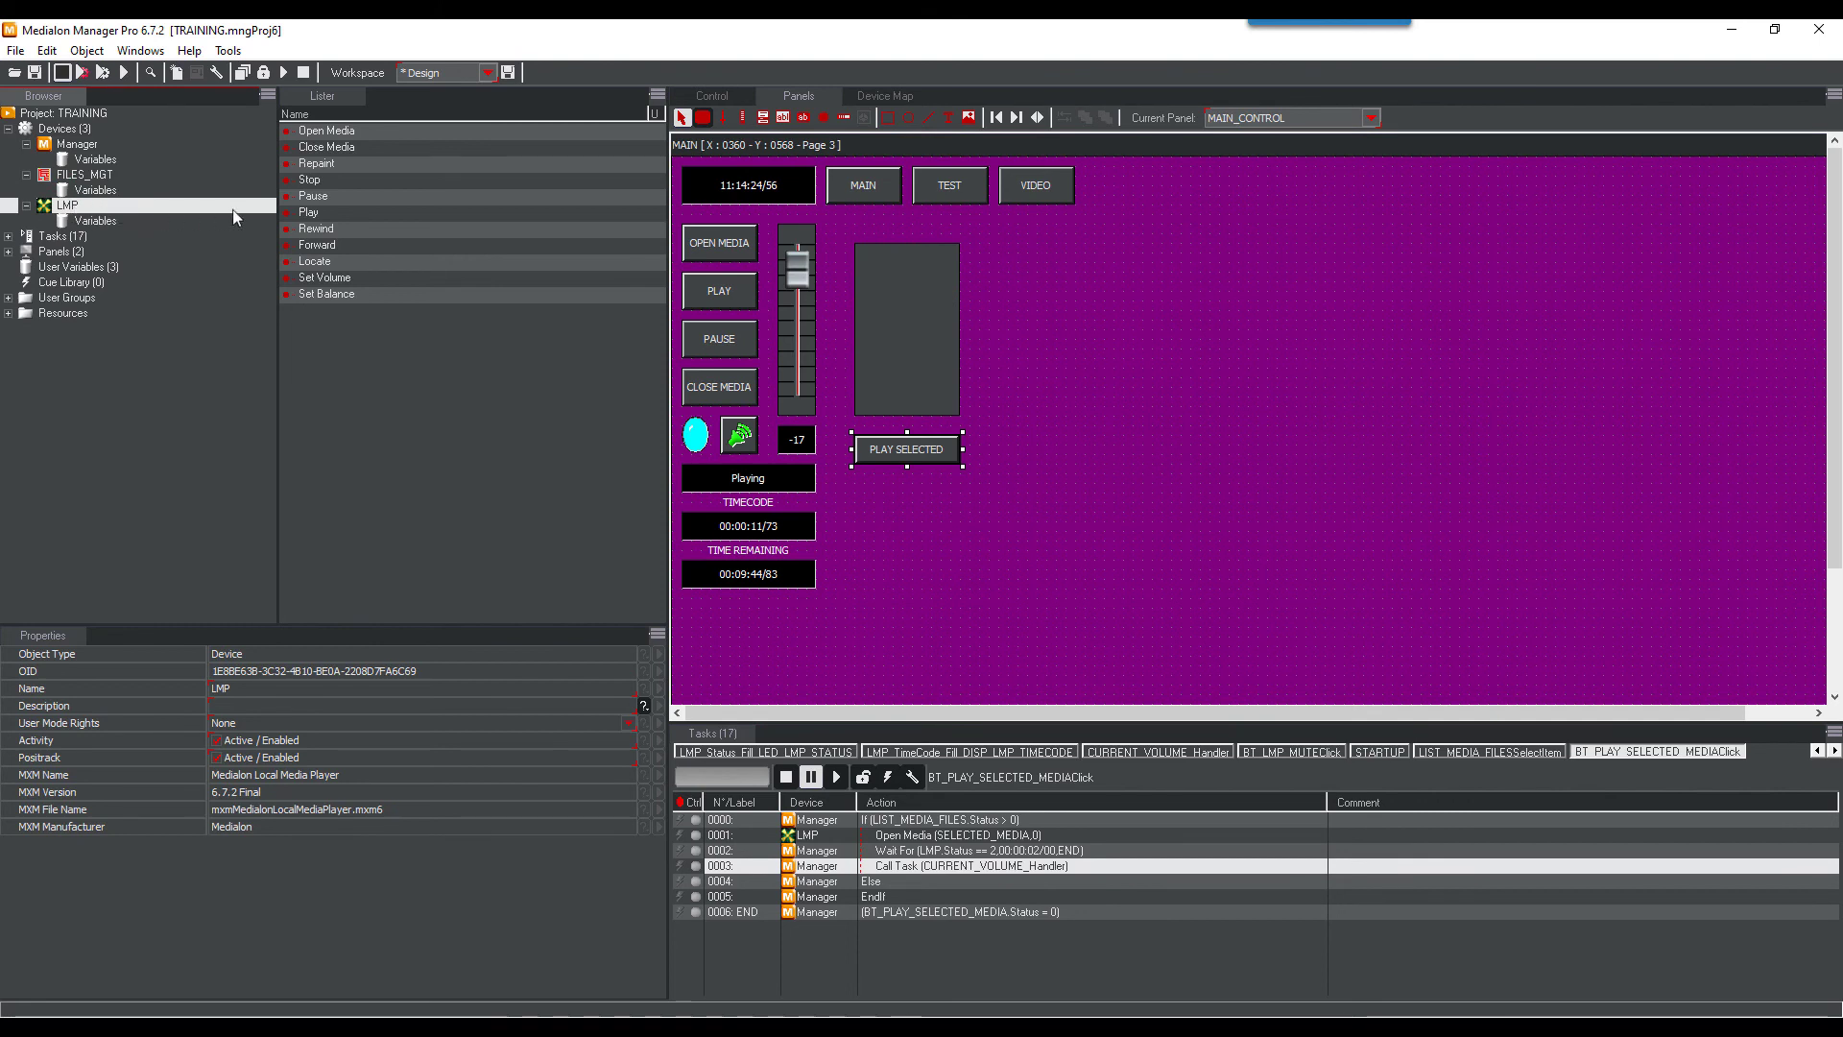
left_click_drag(310, 213, 876, 893)
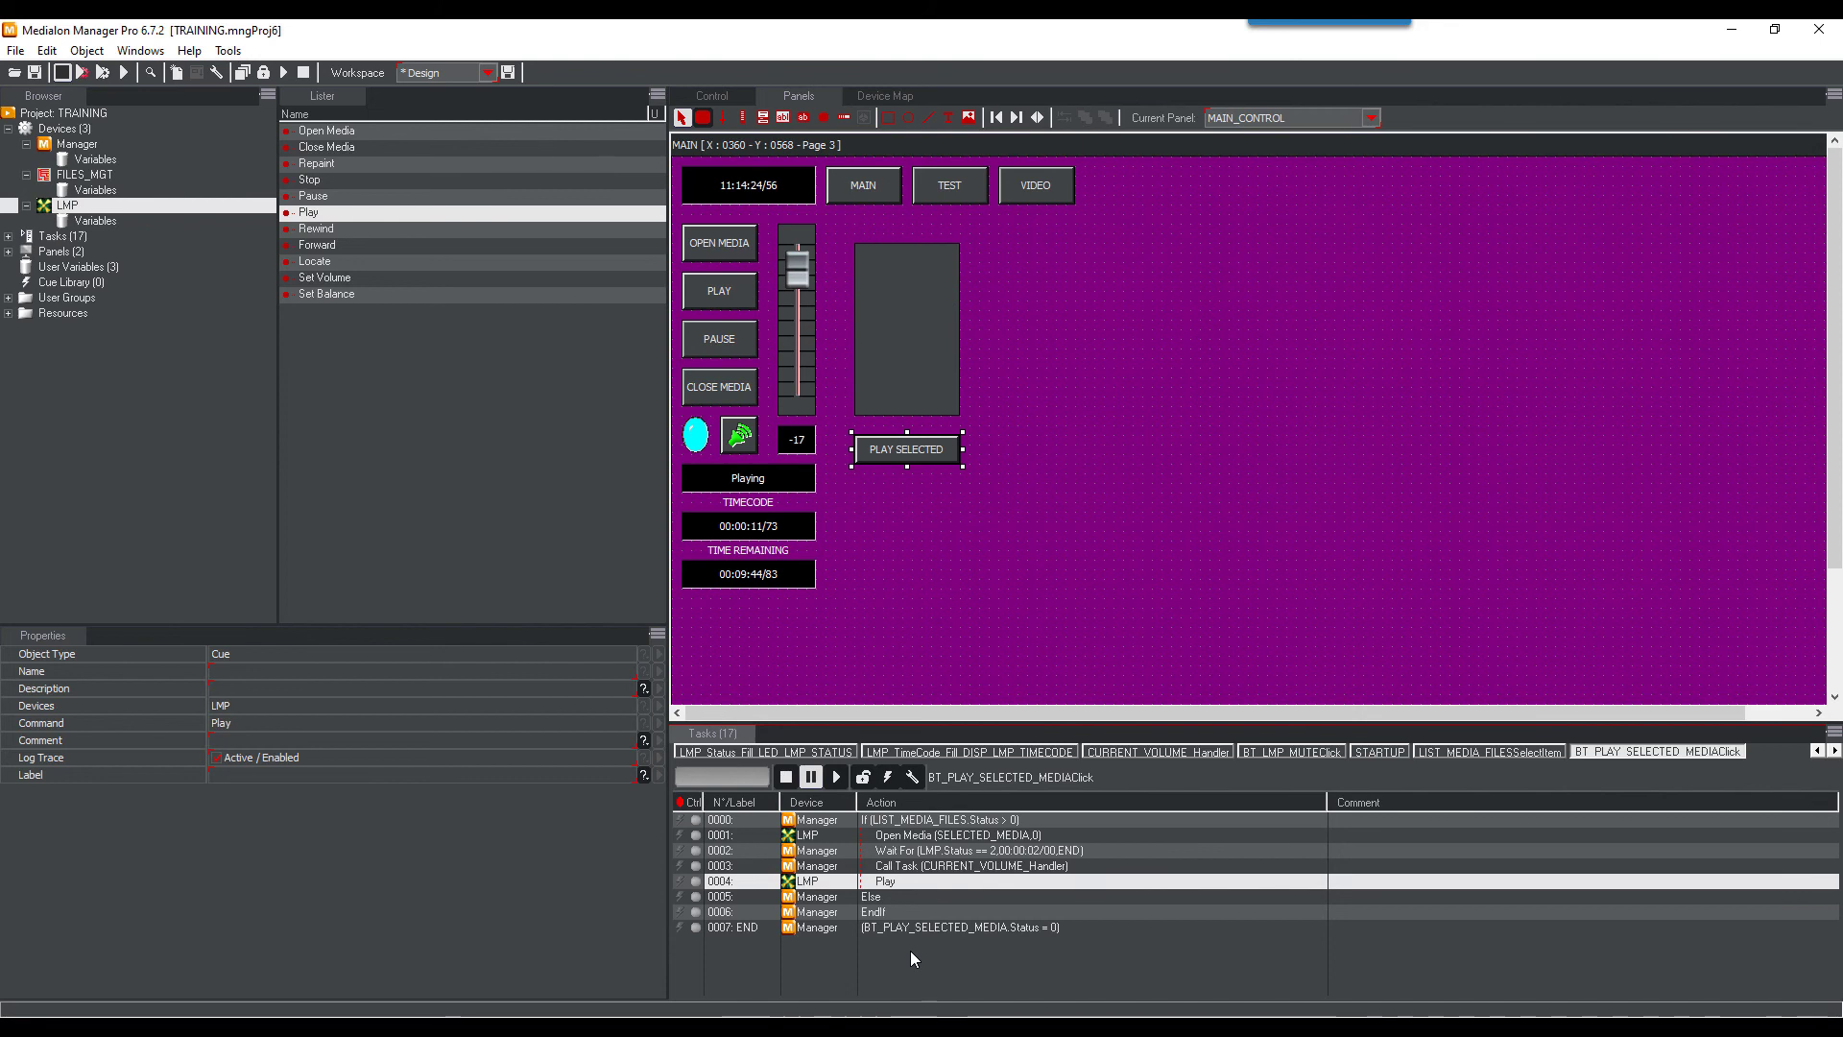
Label the Open Media cue TRY AGAIN
left_click(914, 838)
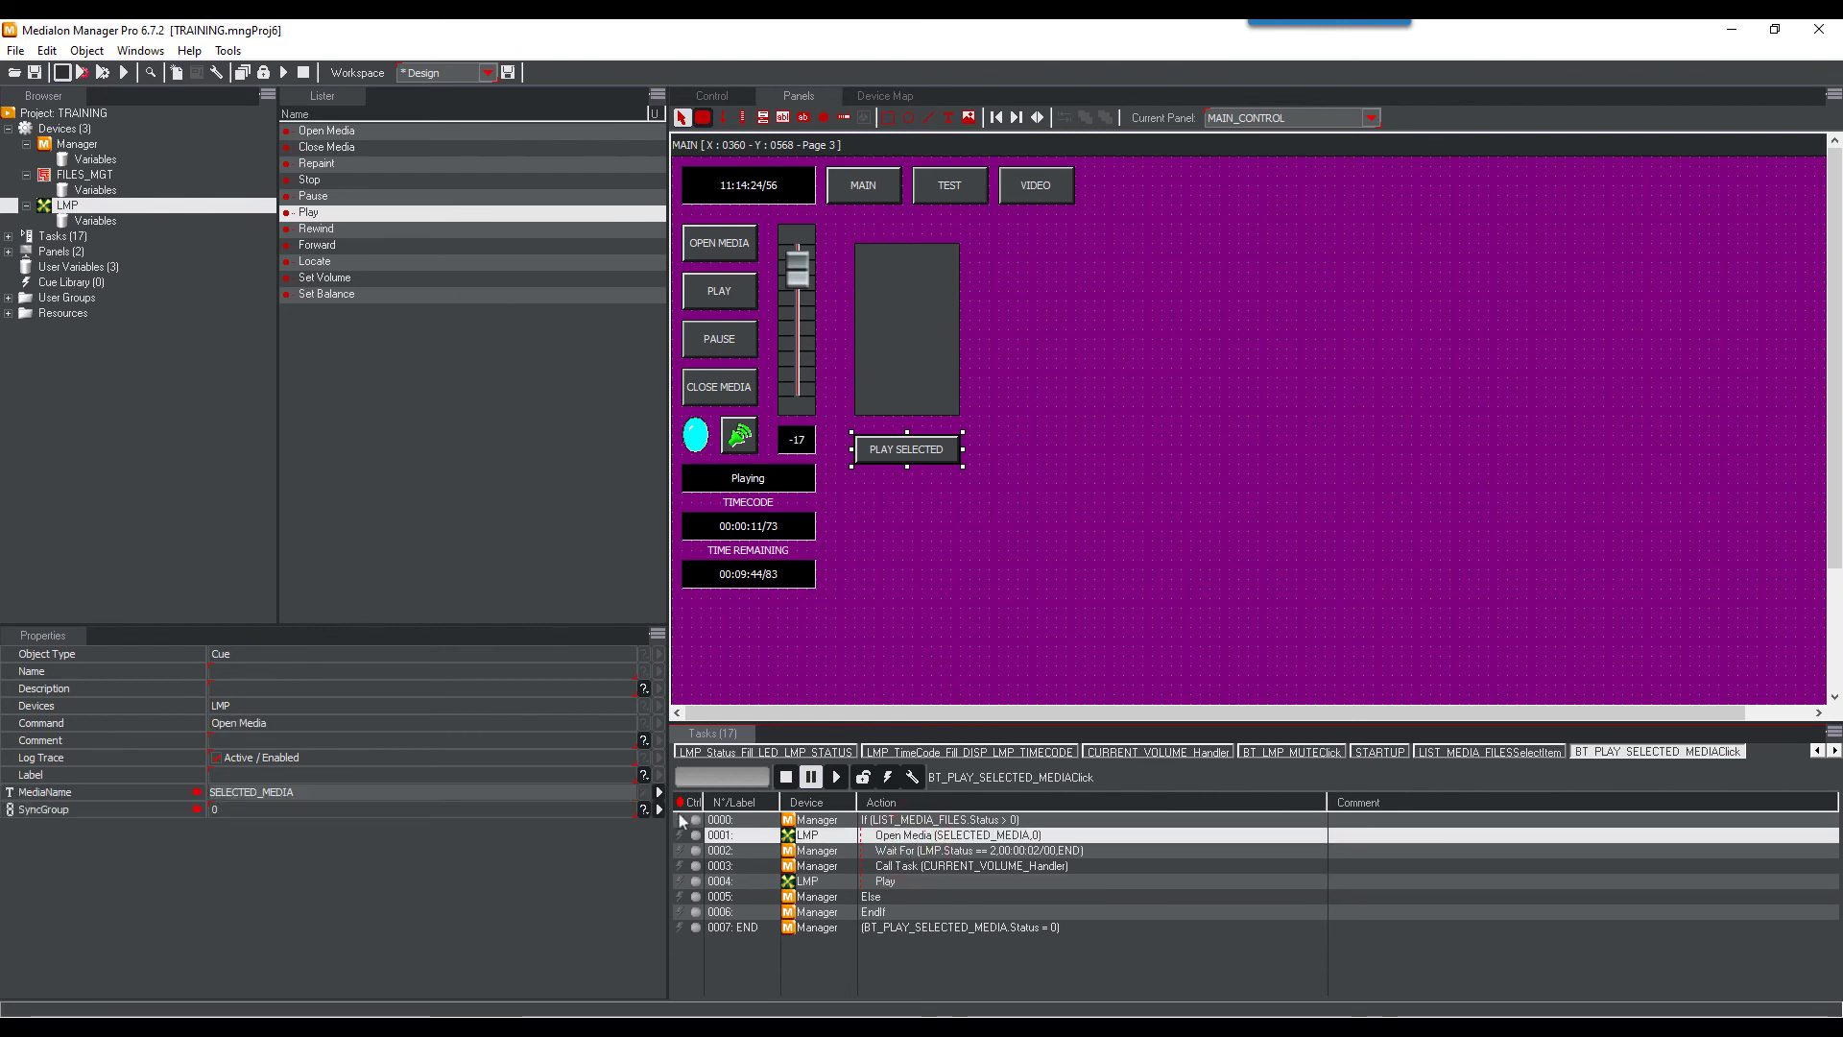
left_click(377, 776)
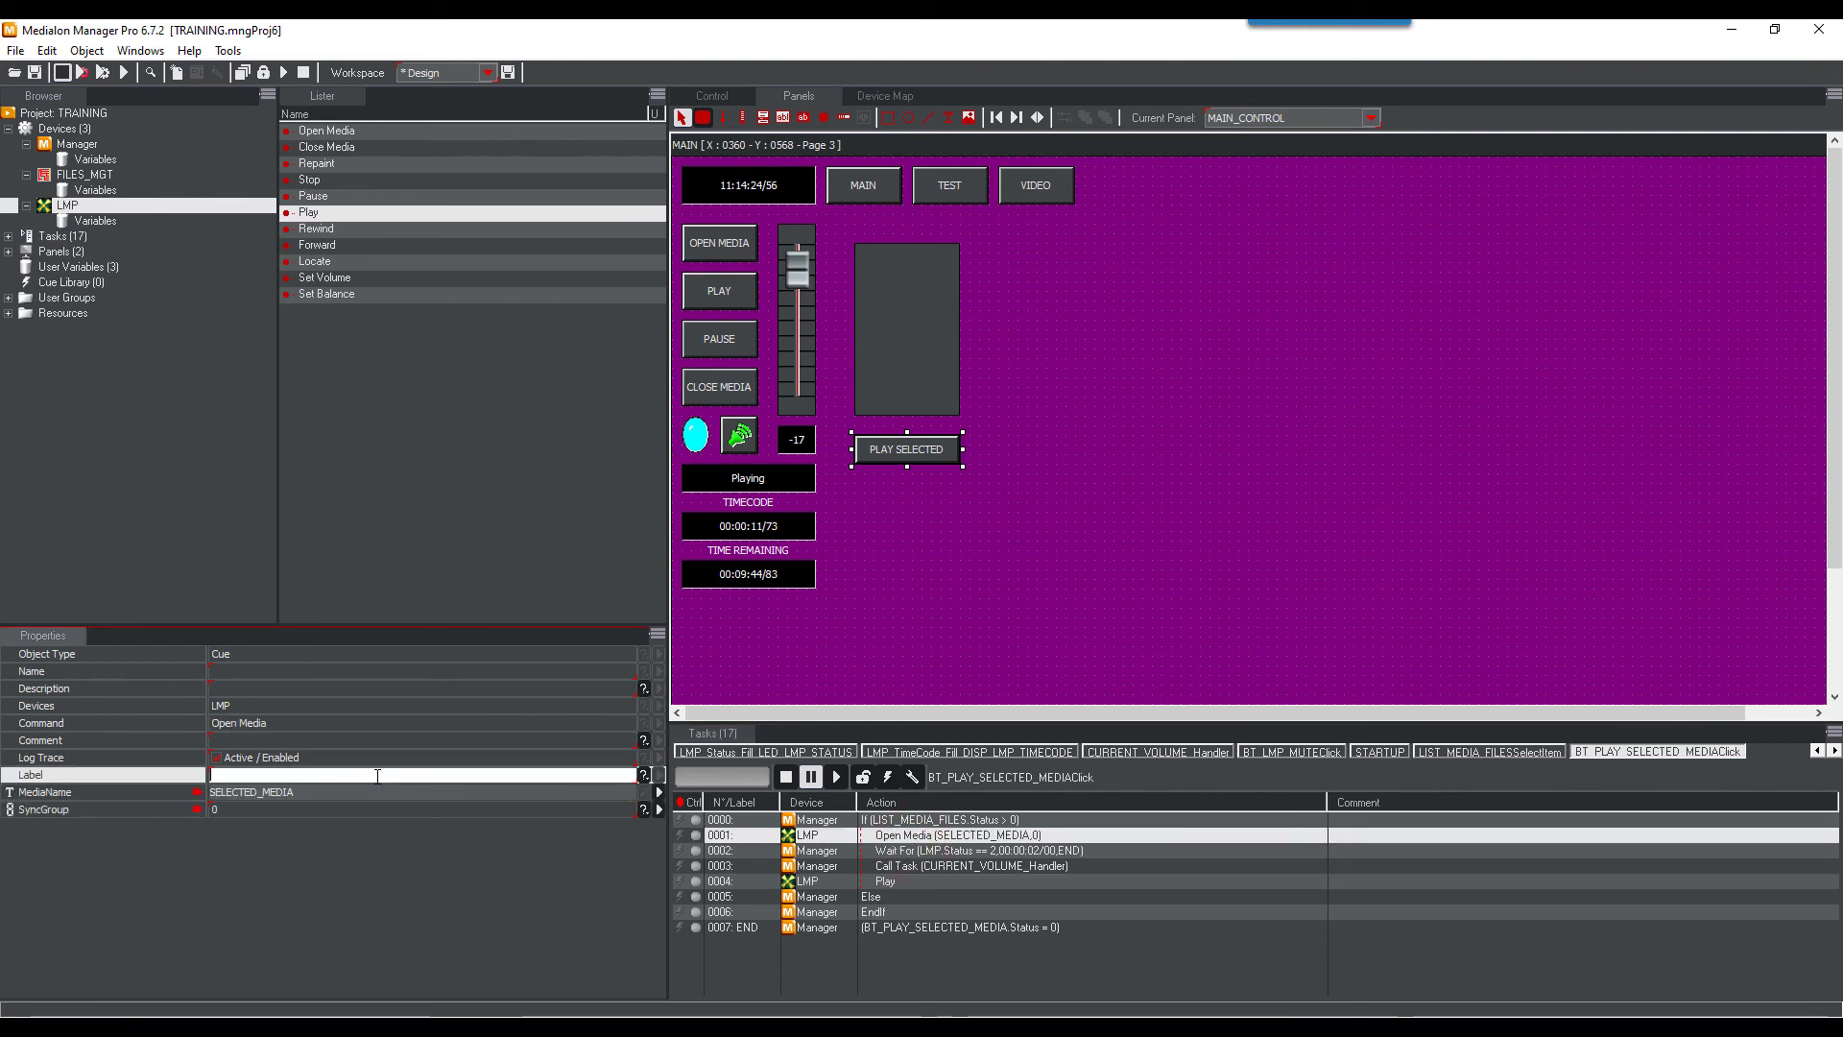
type("T")
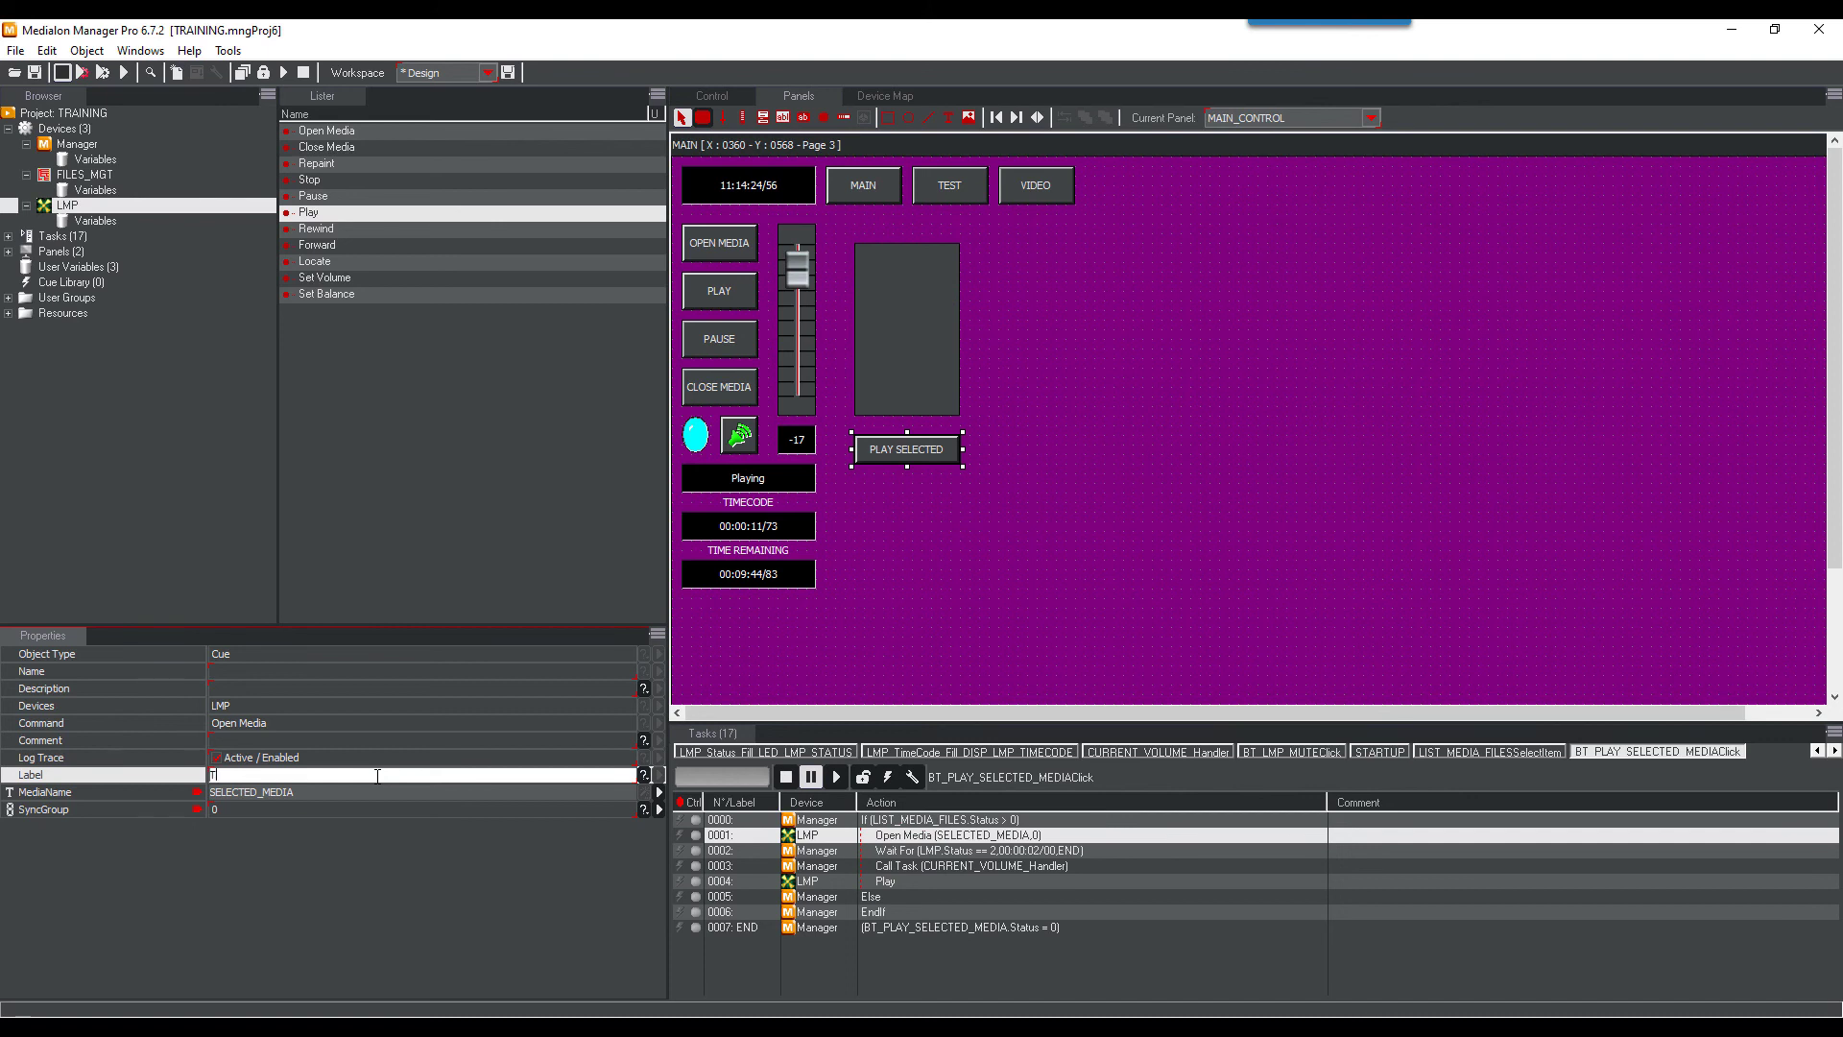
type("RY AGAIN")
key("Return")
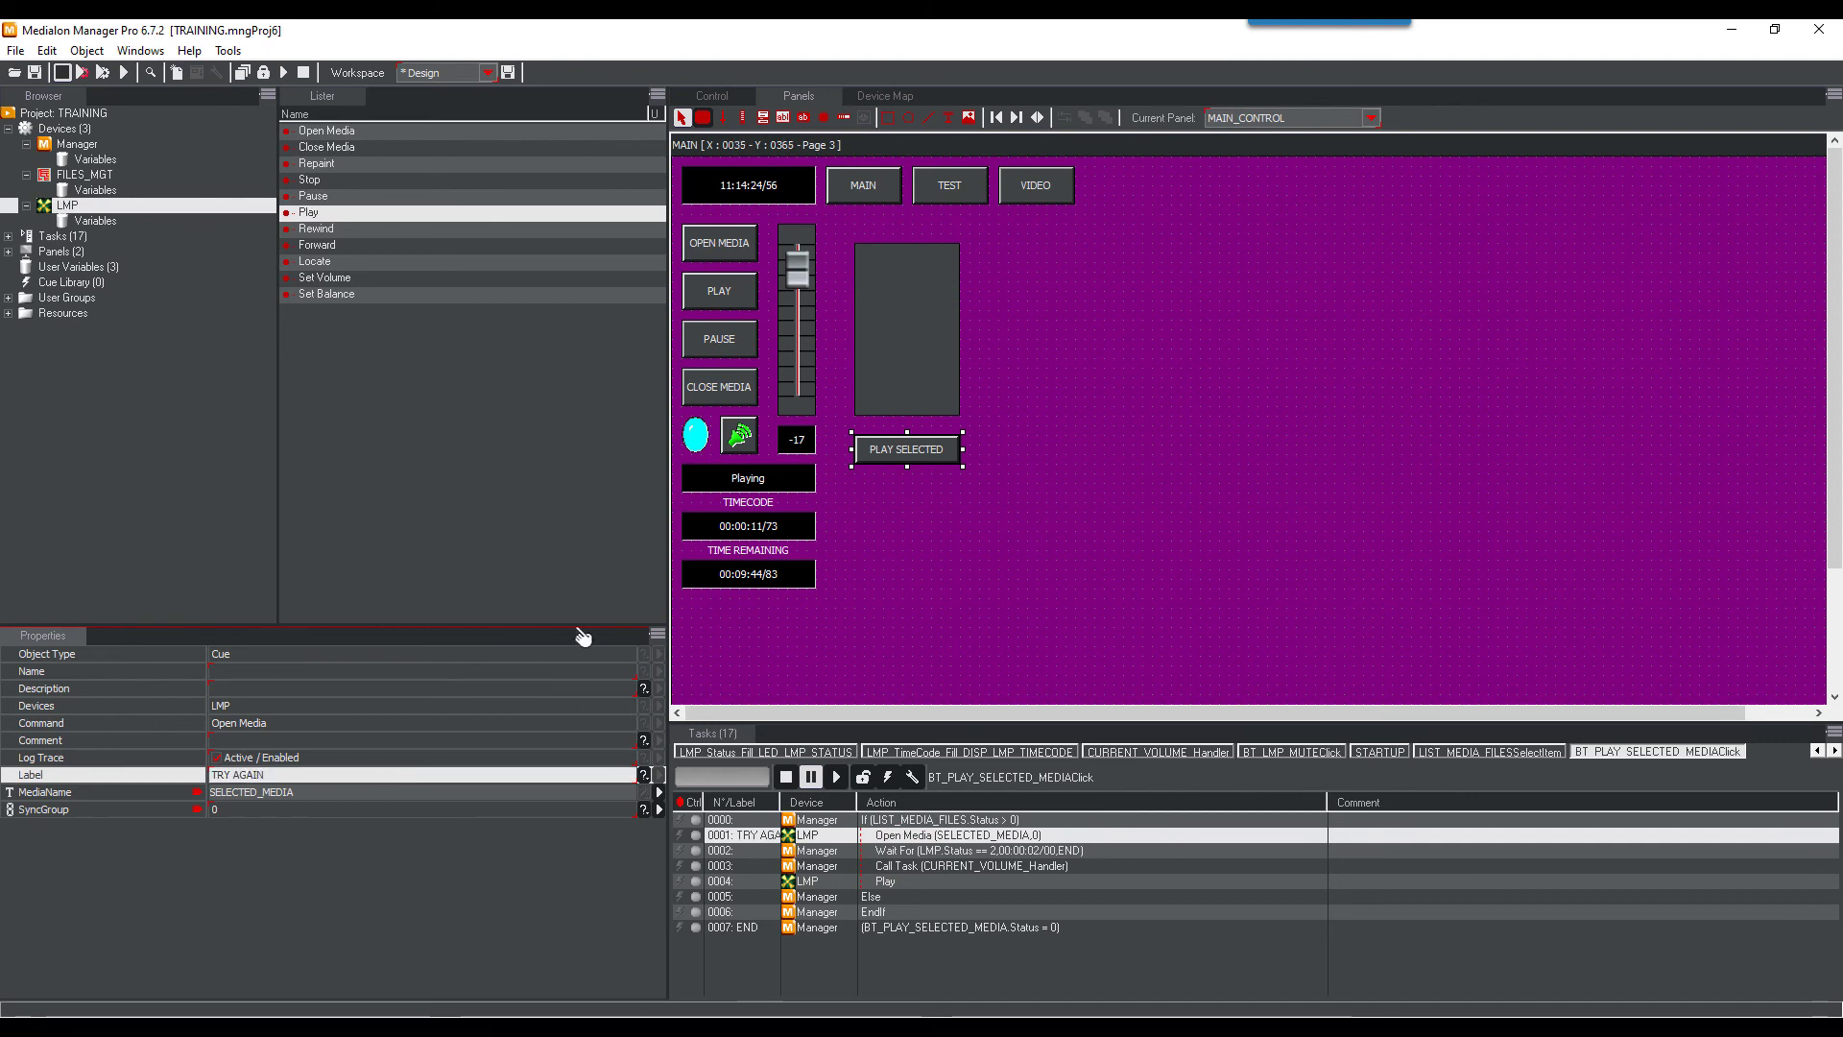
Add an expression cue under Else that sets LIST_MEDIA_FILES.Status = 0
left_click(901, 402)
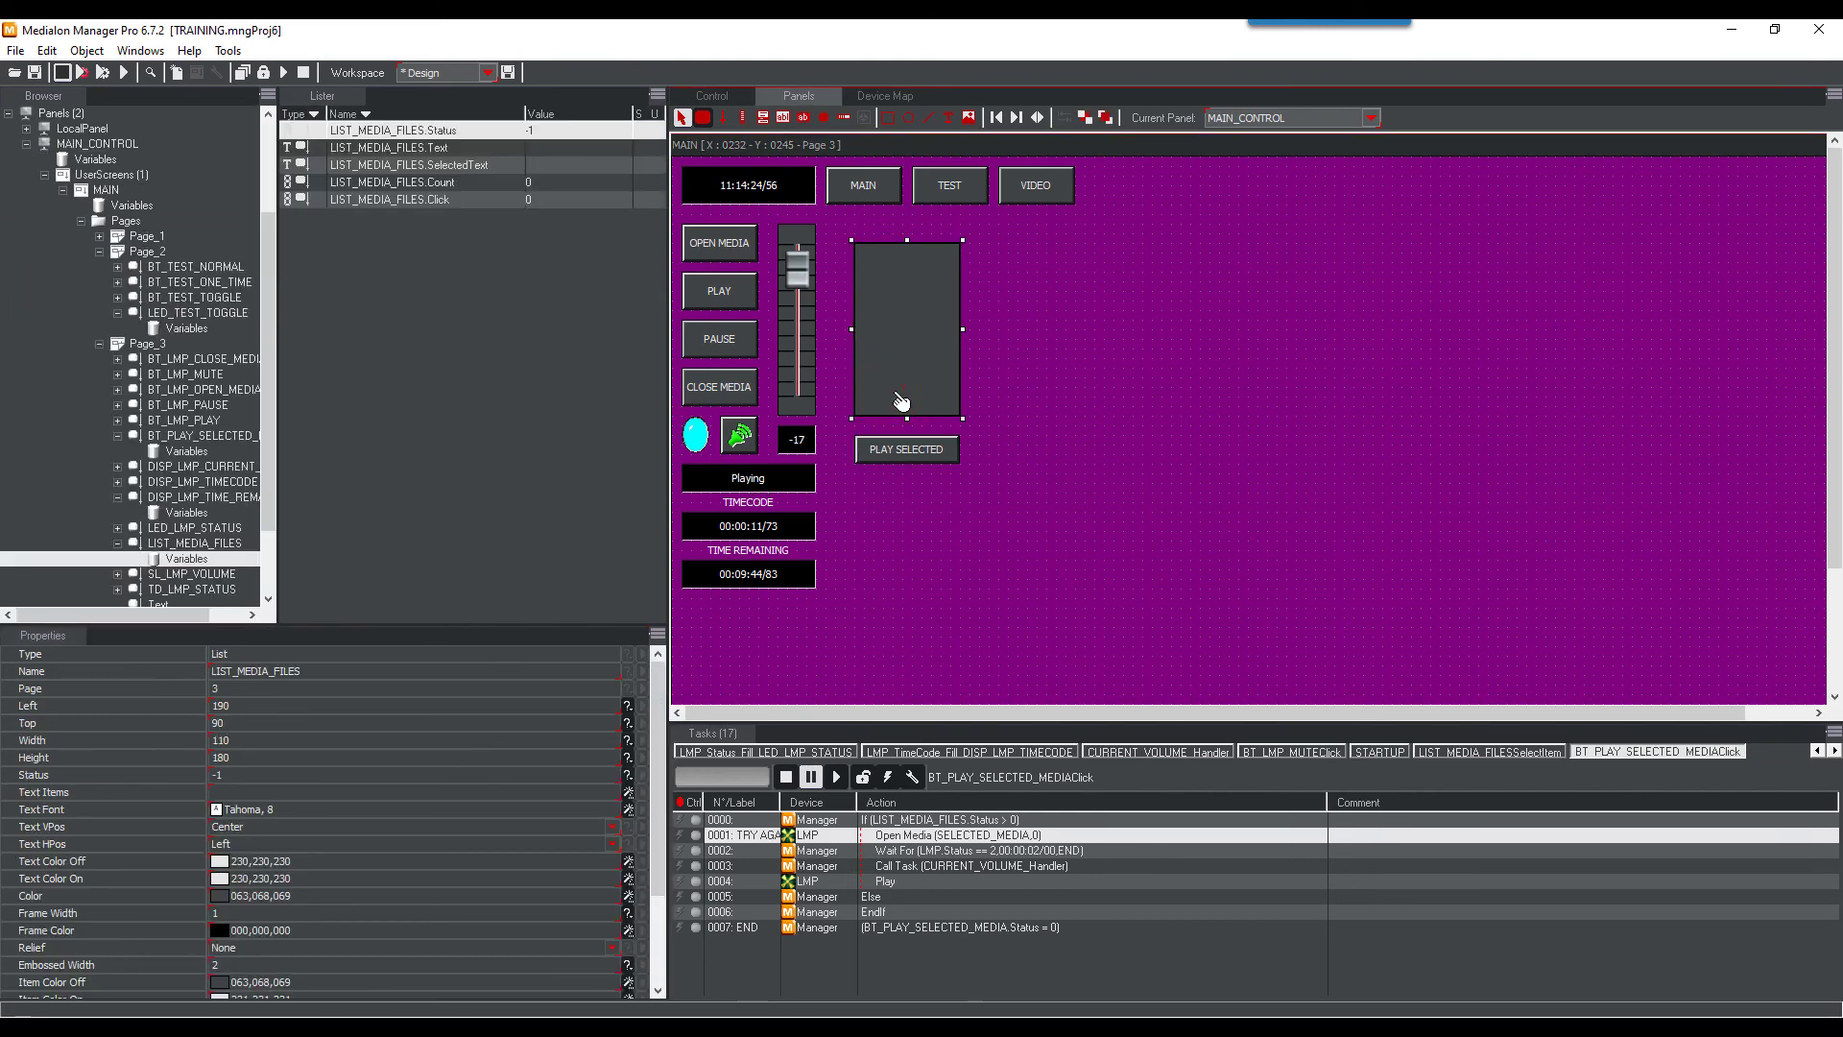
left_click(430, 135)
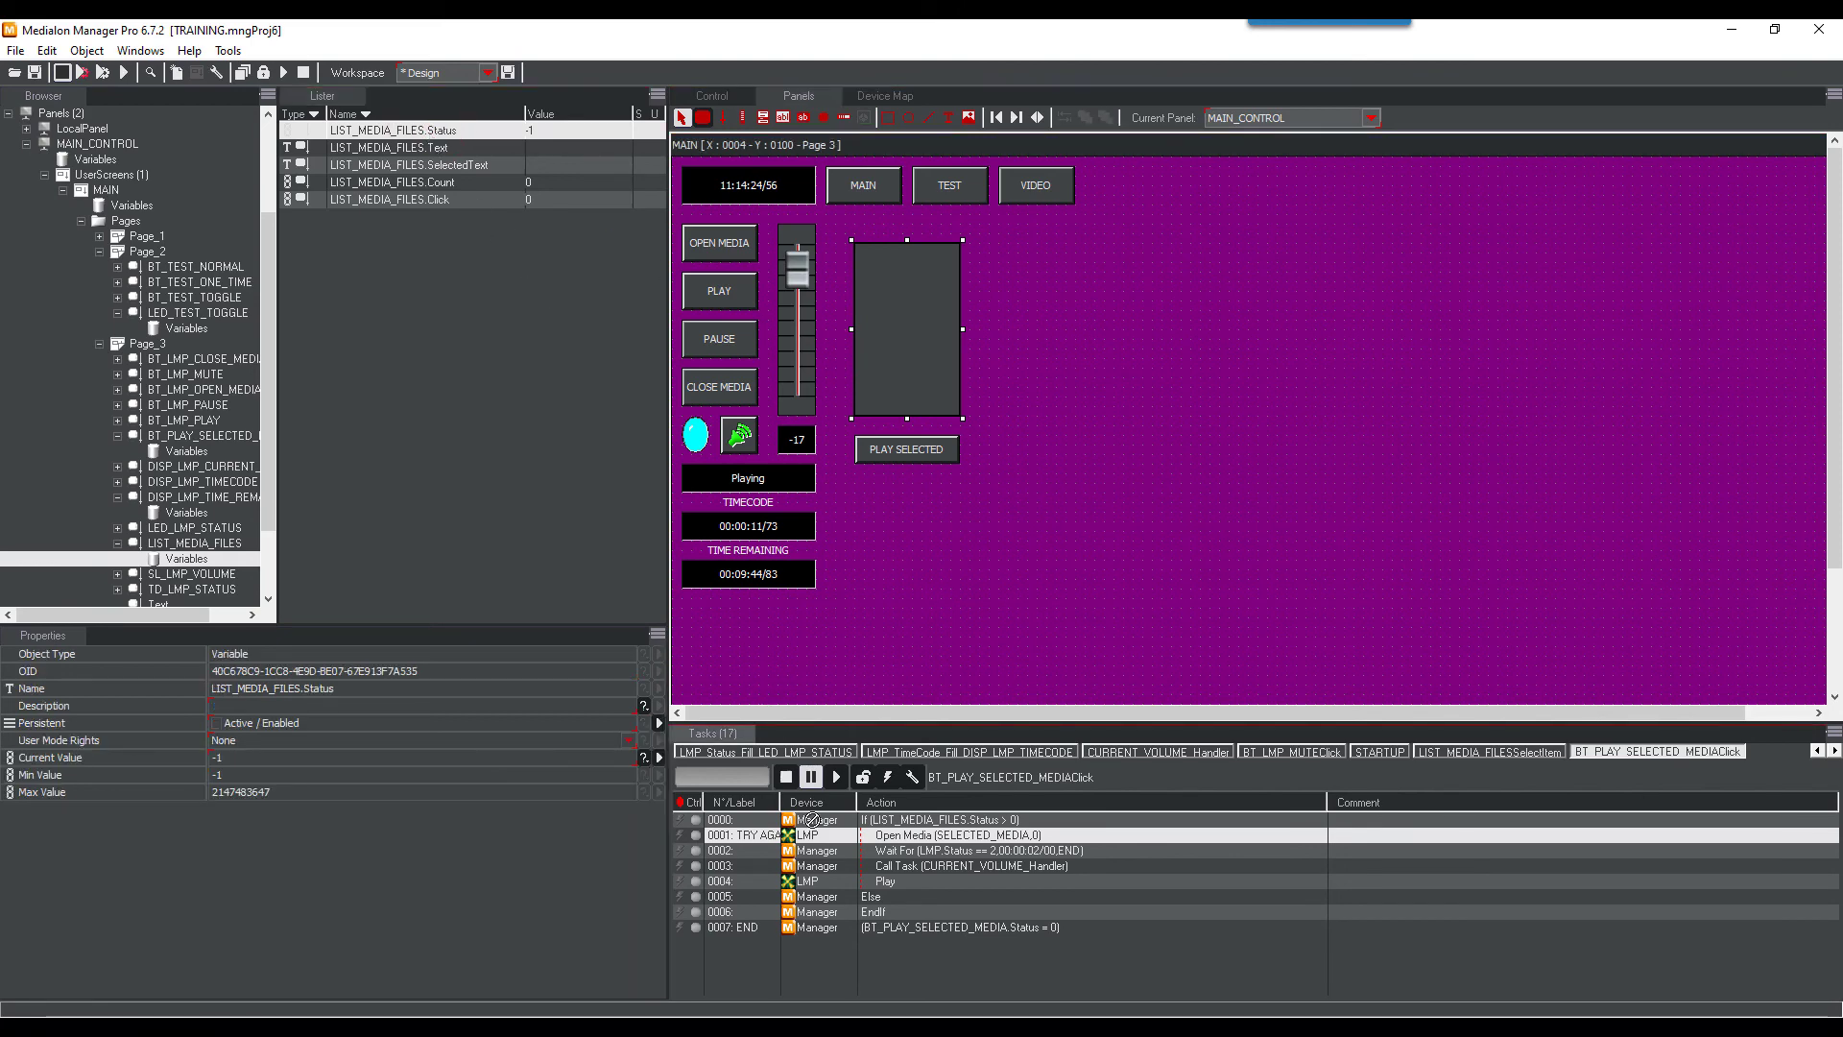
left_click_drag(812, 821, 883, 924)
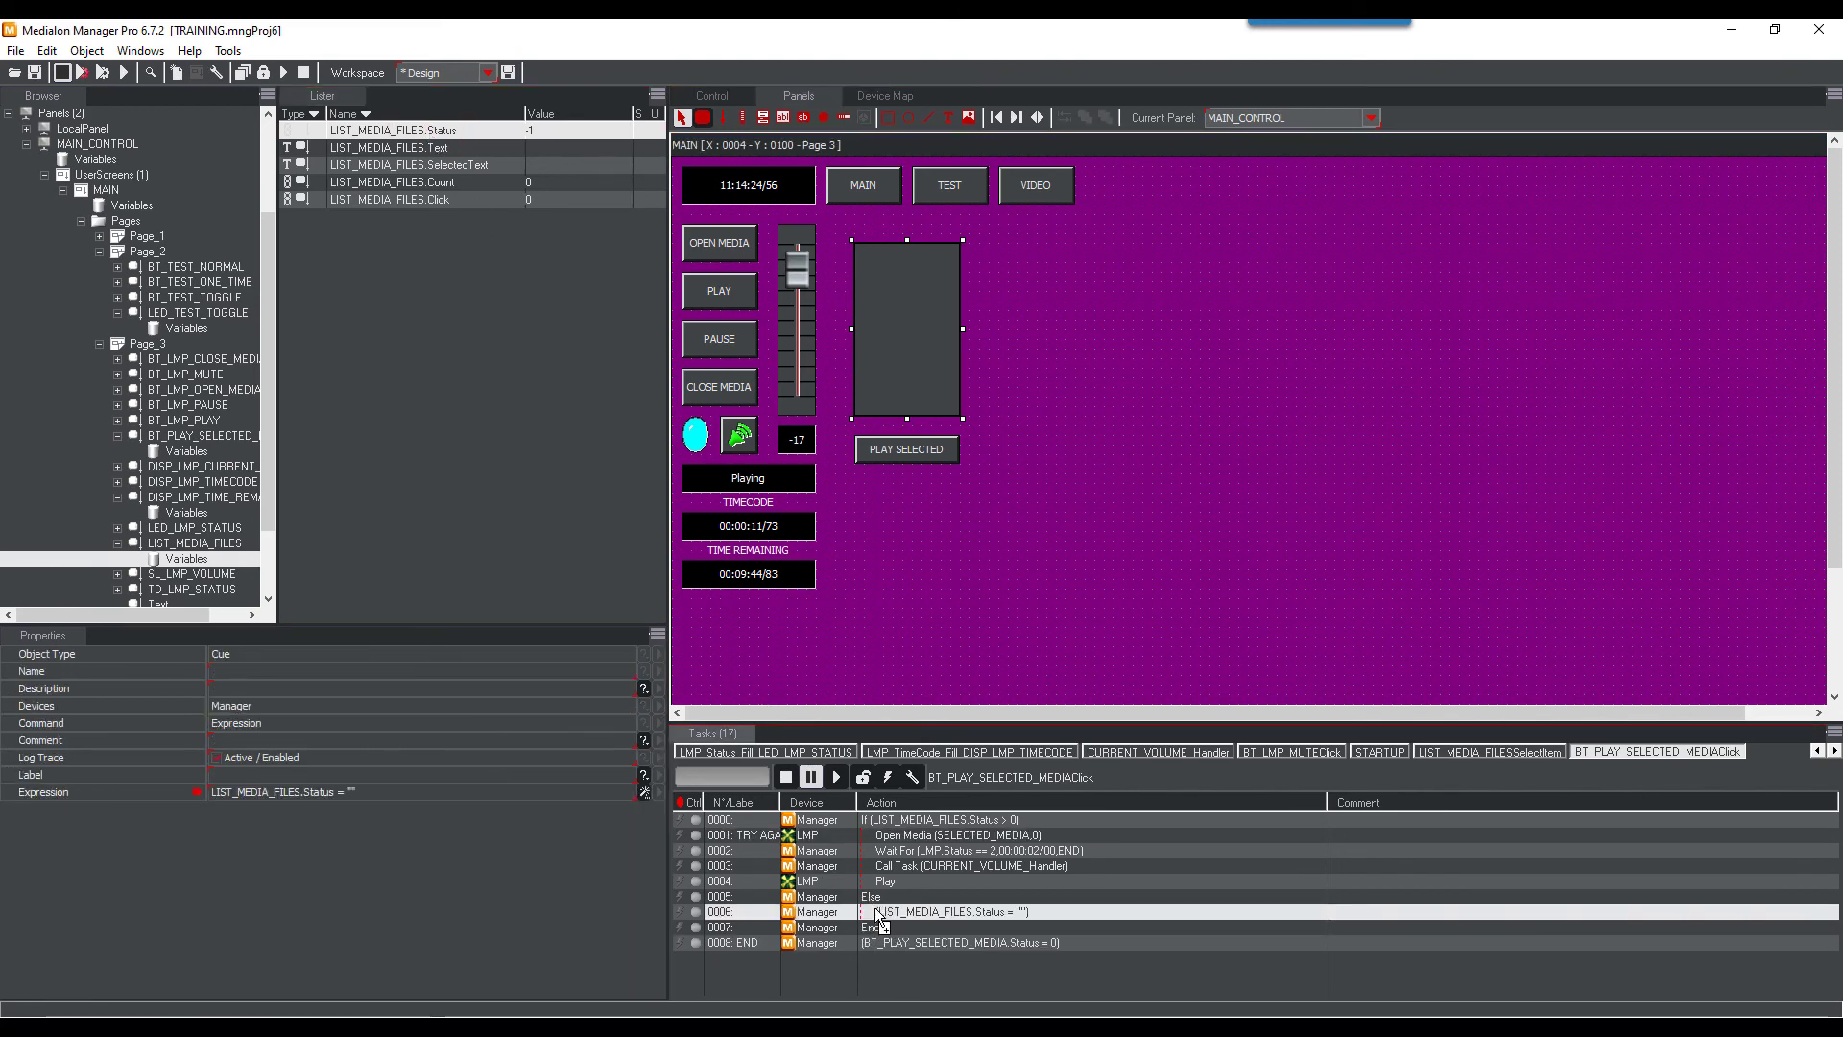
double_click(920, 917)
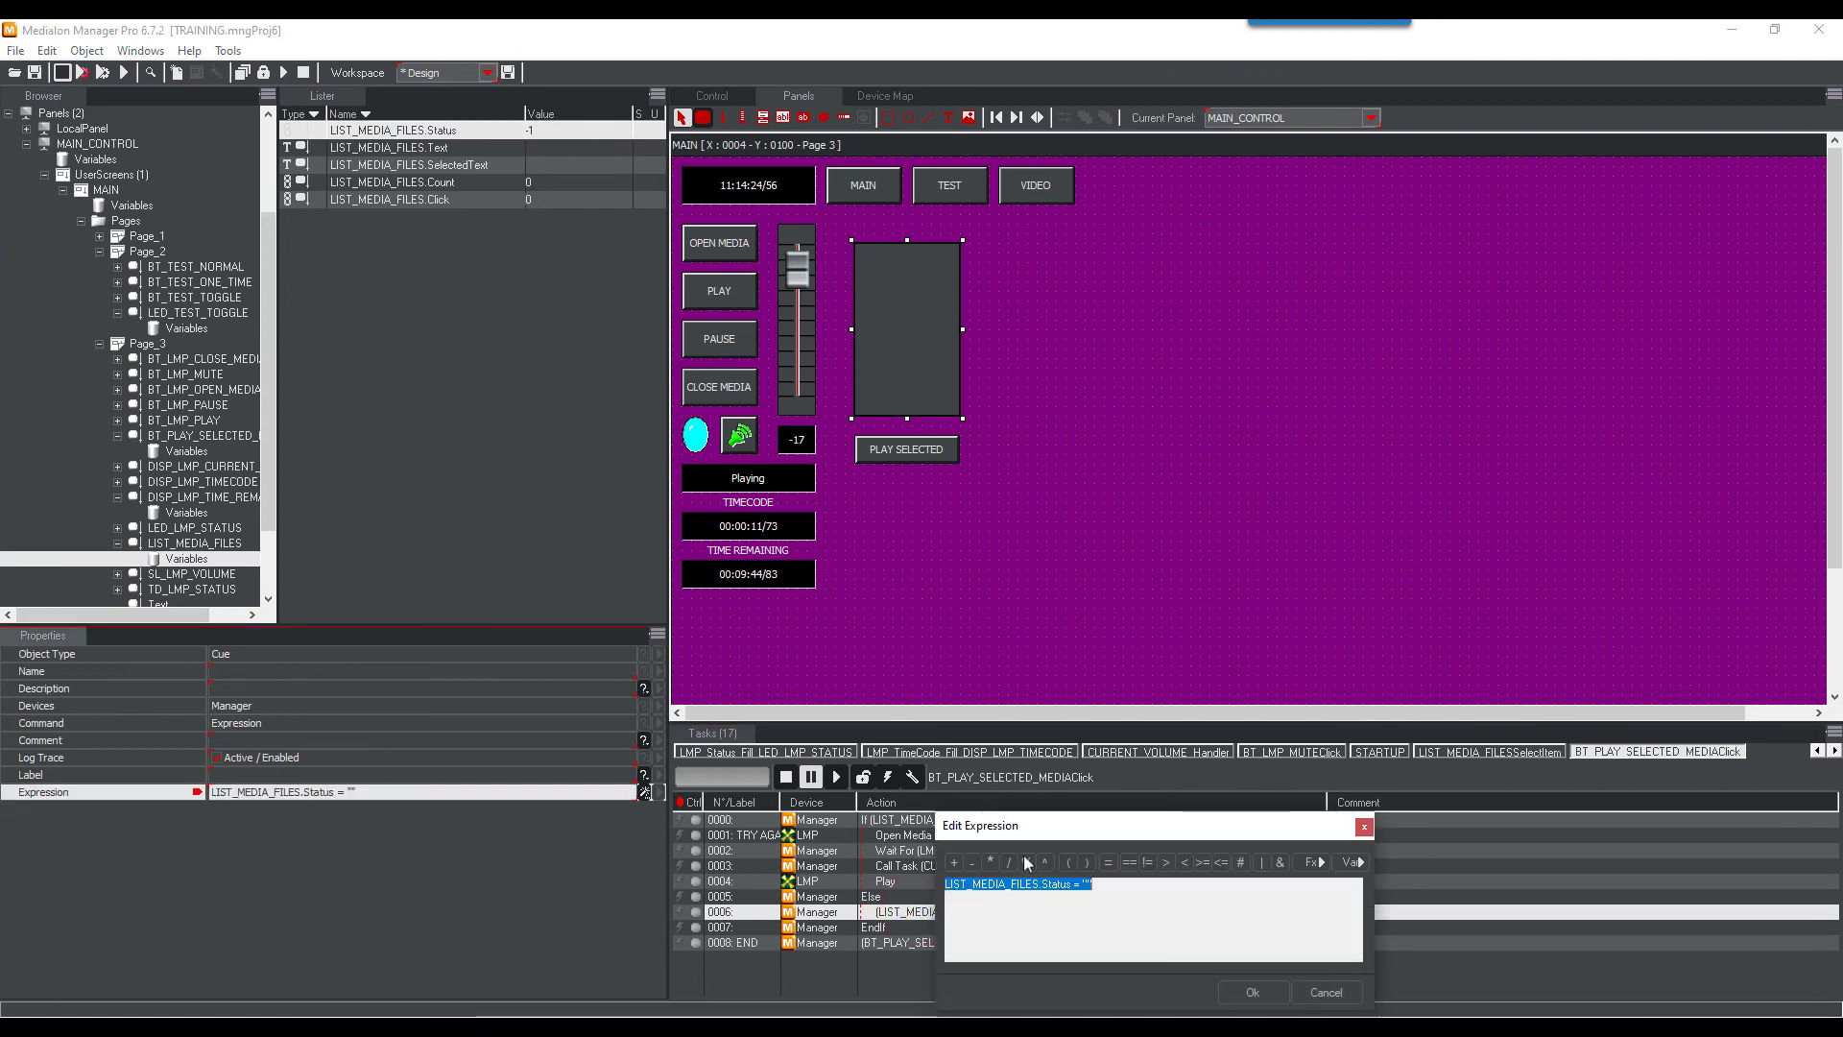
left_click_drag(1062, 826, 1052, 519)
left_click(1117, 583)
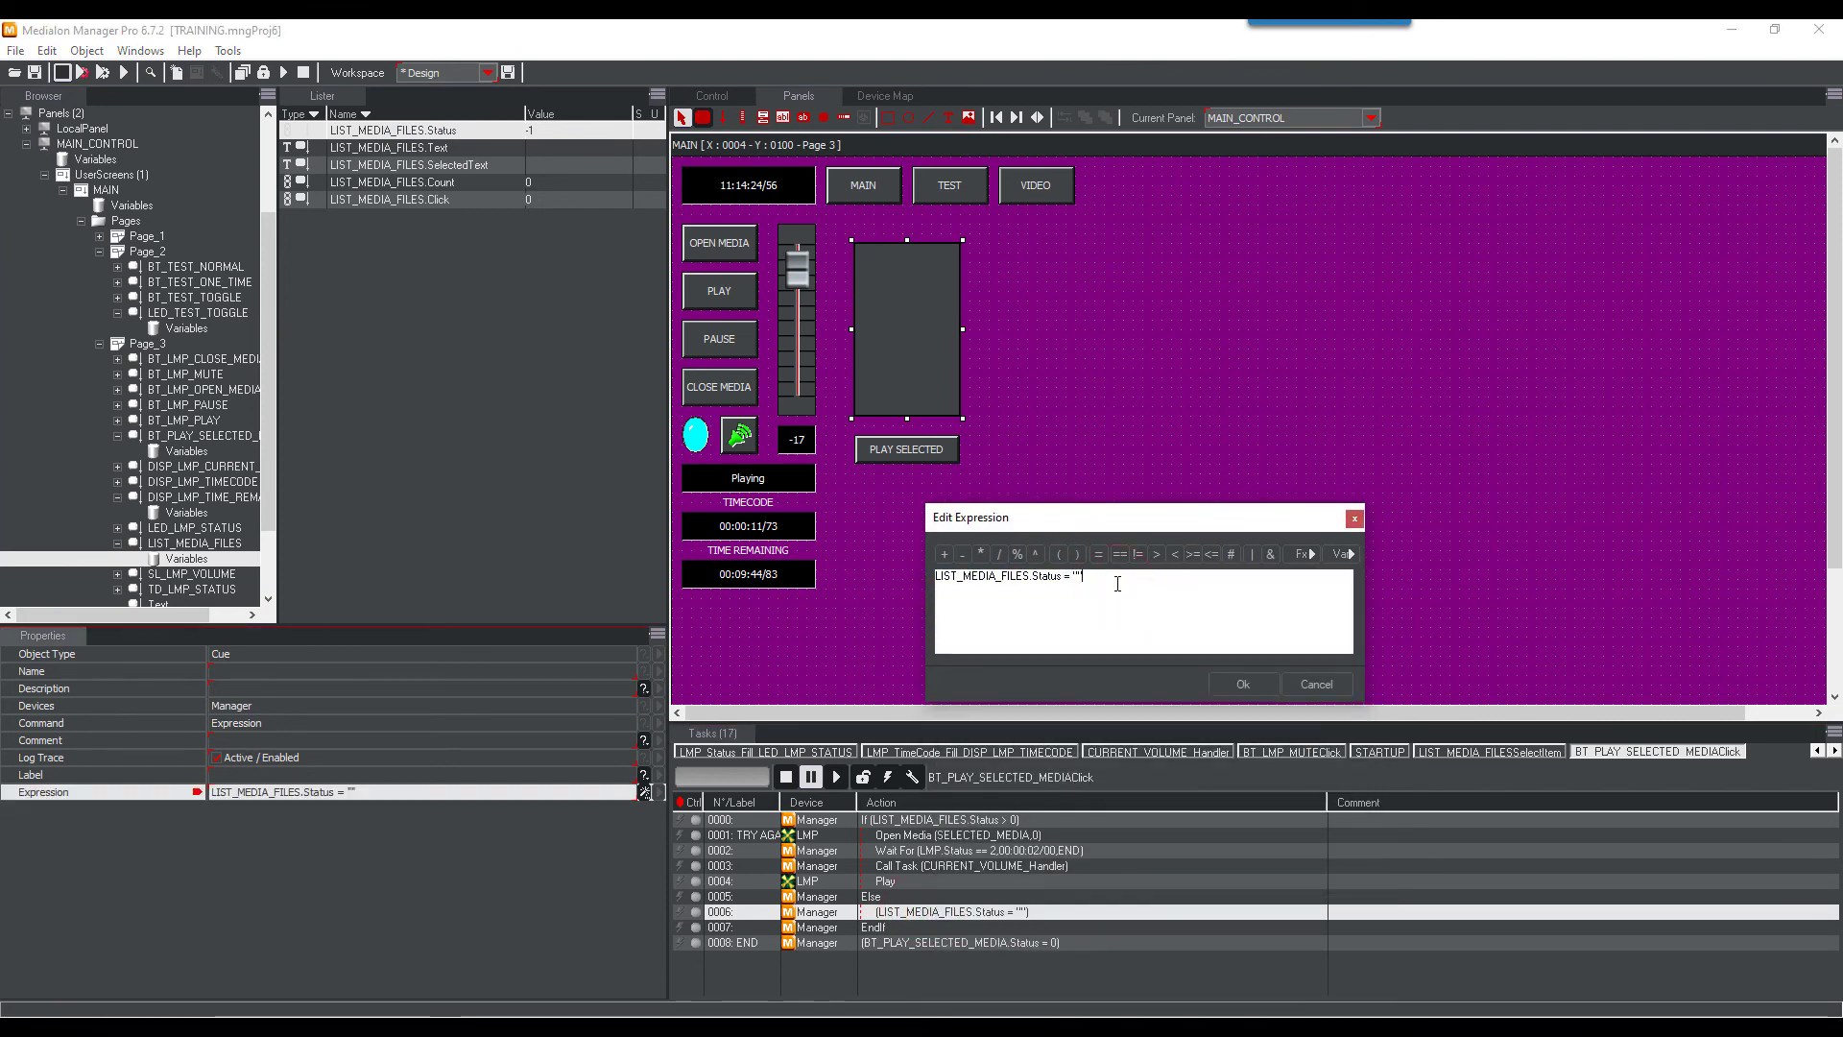
key("BackSpace")
key("BackSpace")
type("0")
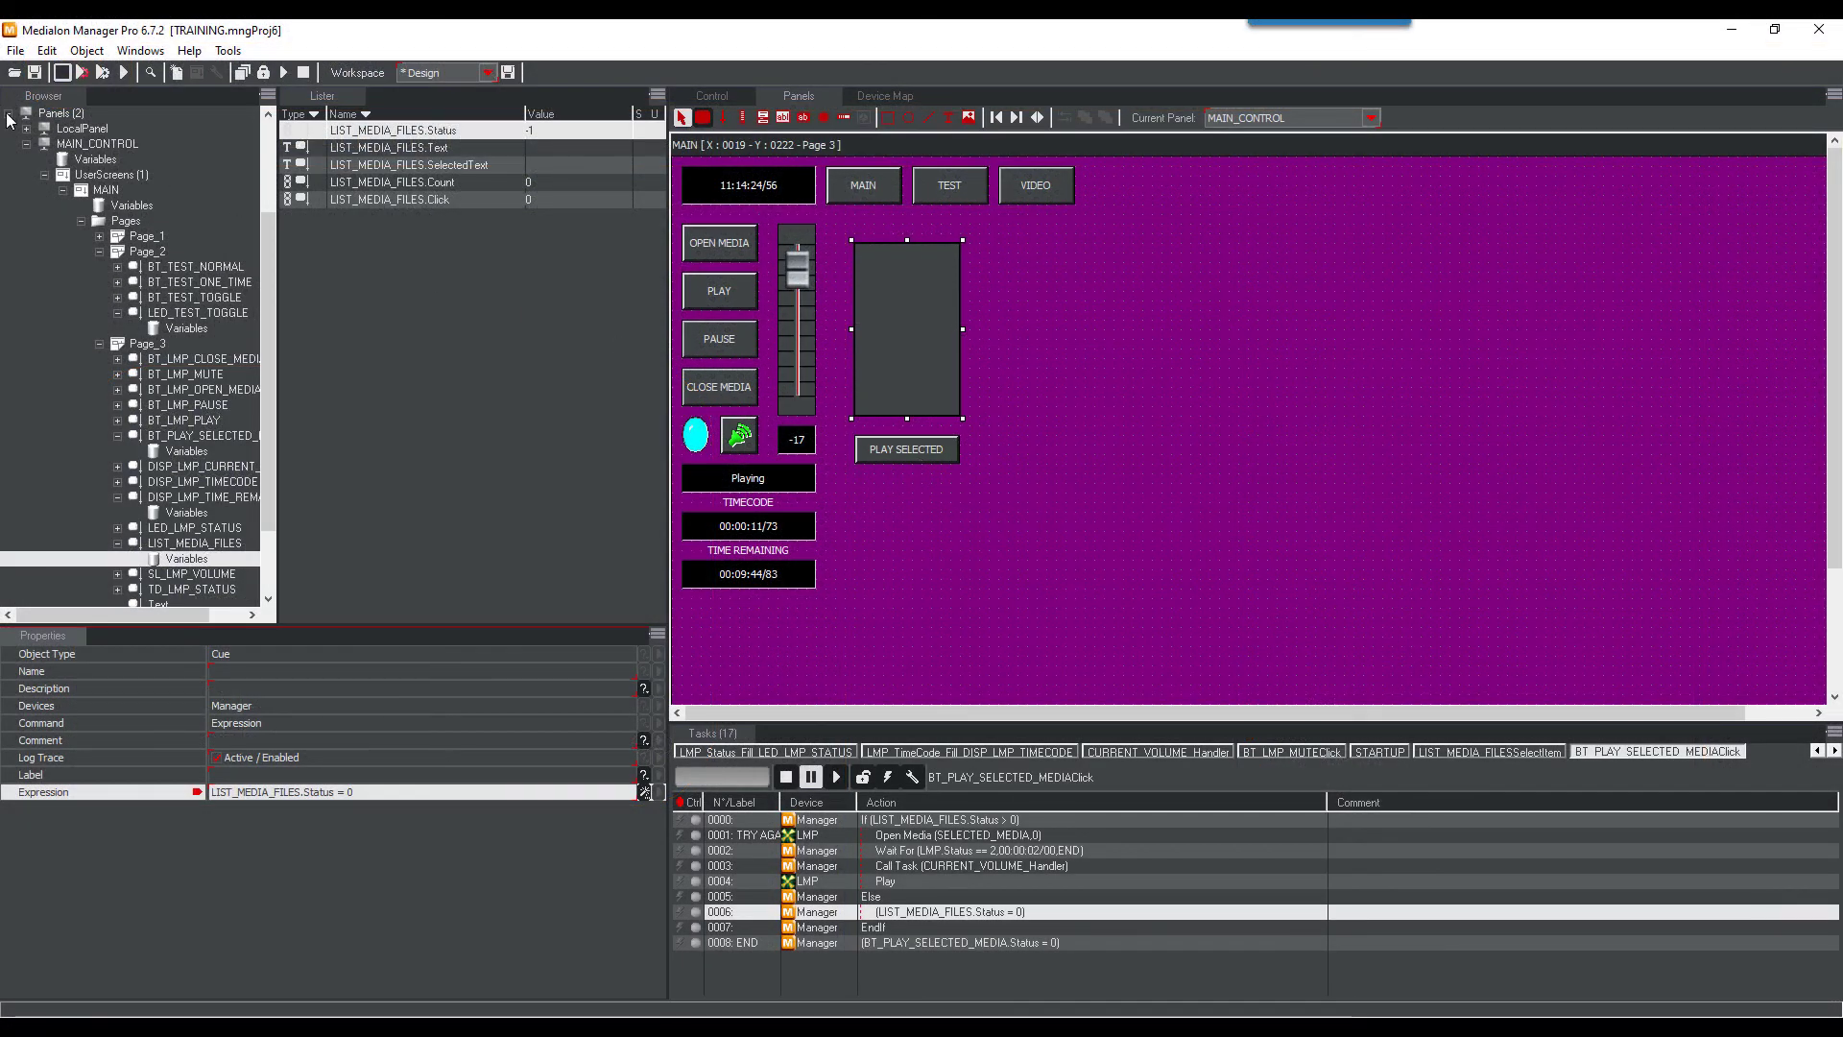
Insert the Manager's Goto Label command before EndIf and point its cue label to TRY AGAIN
left_click(7, 116)
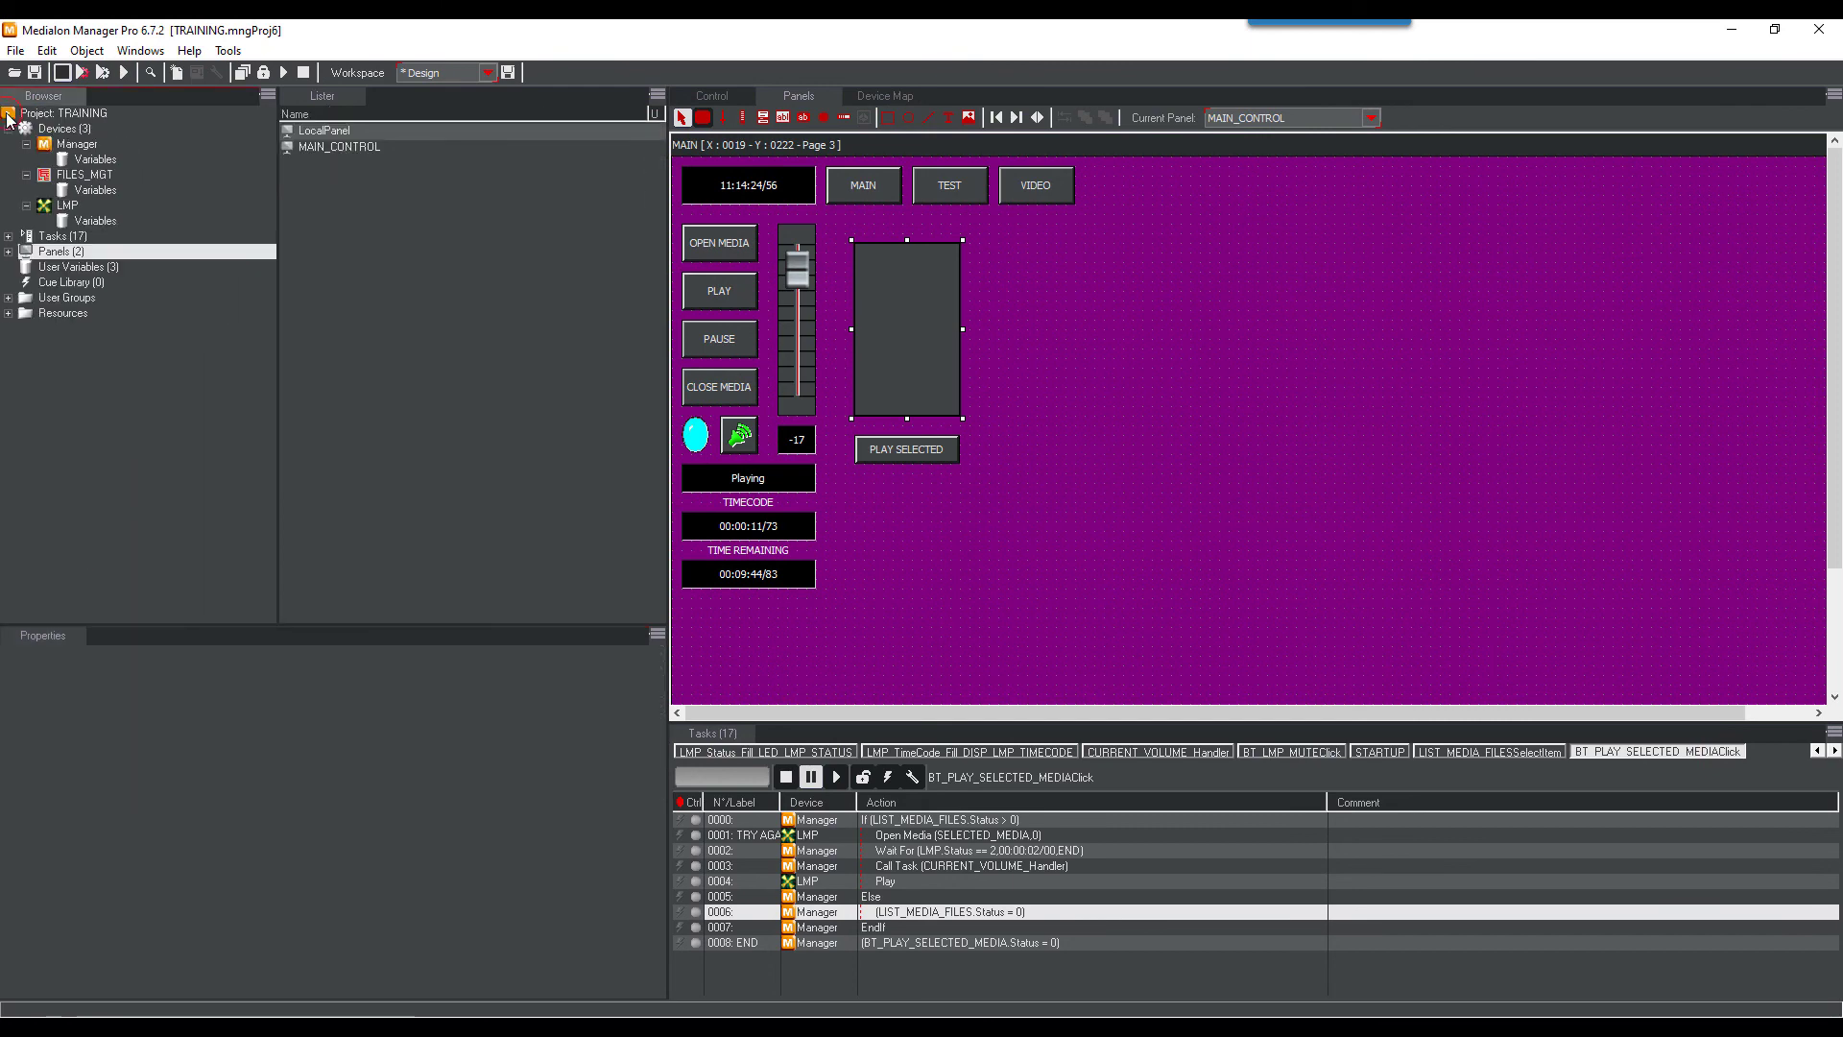
left_click(77, 145)
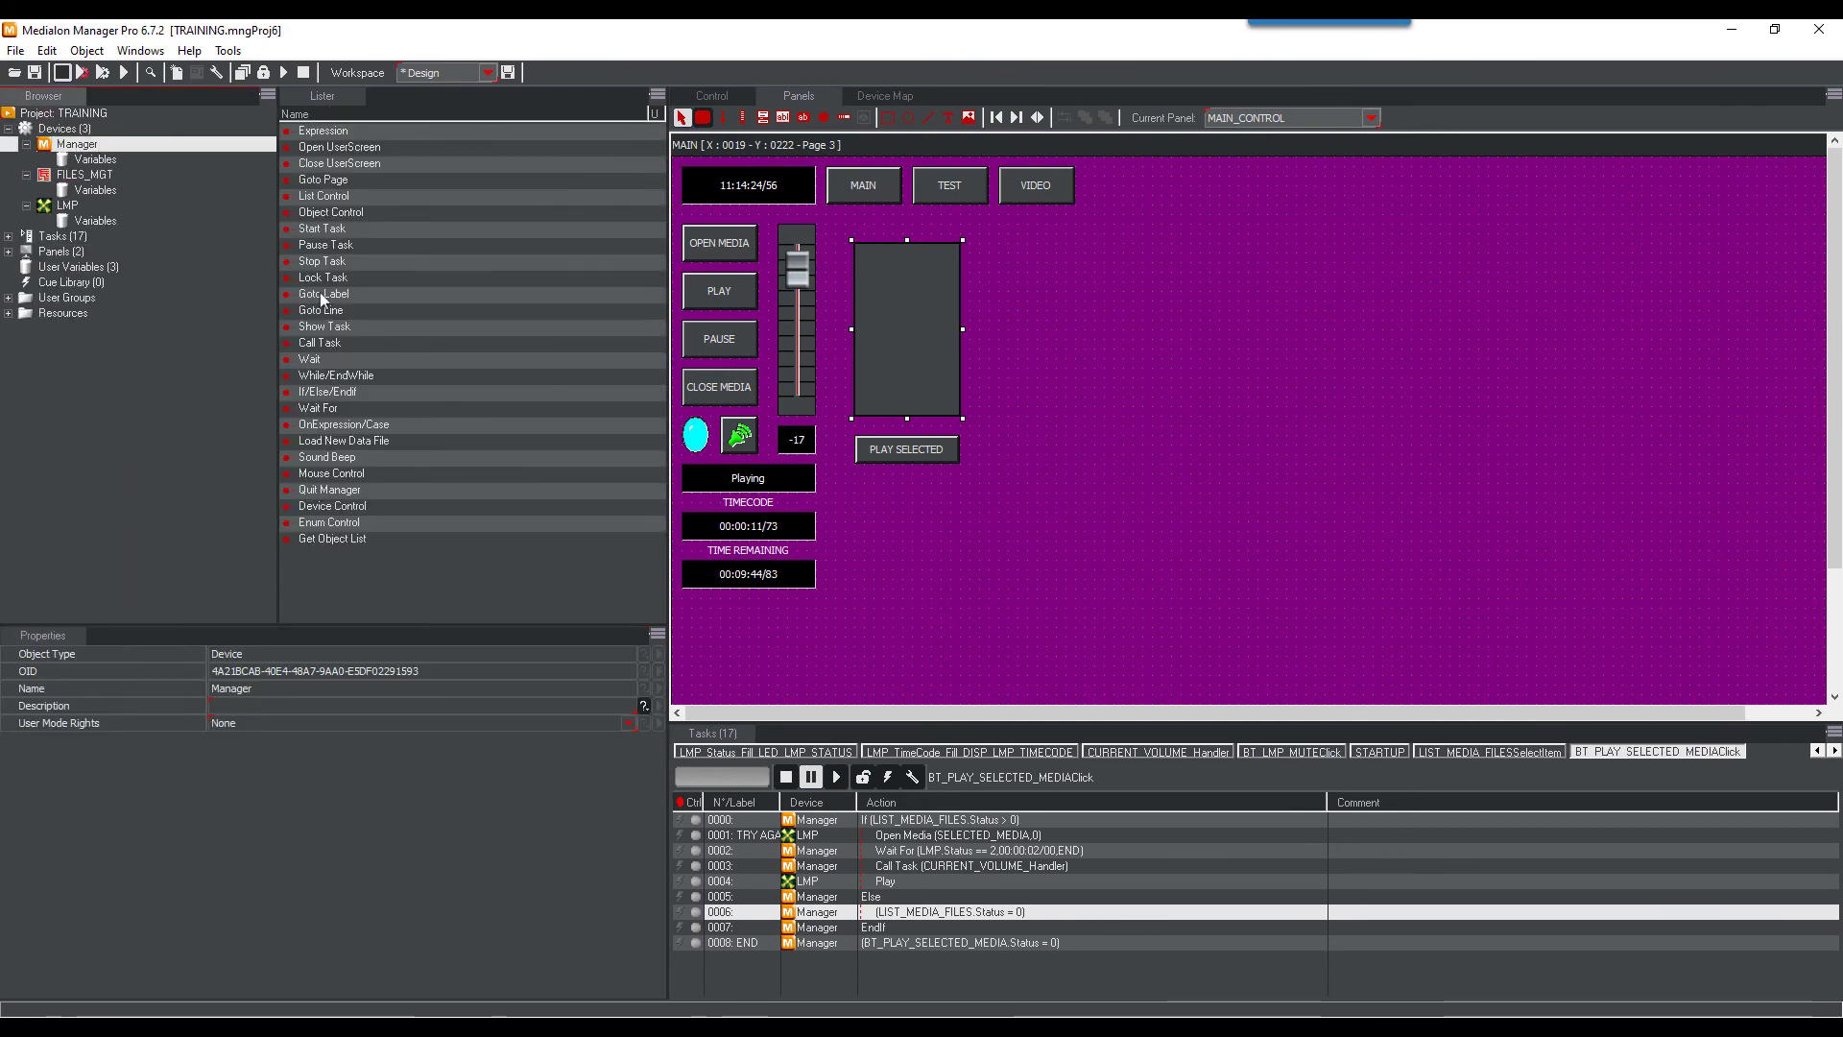
left_click_drag(323, 296, 876, 936)
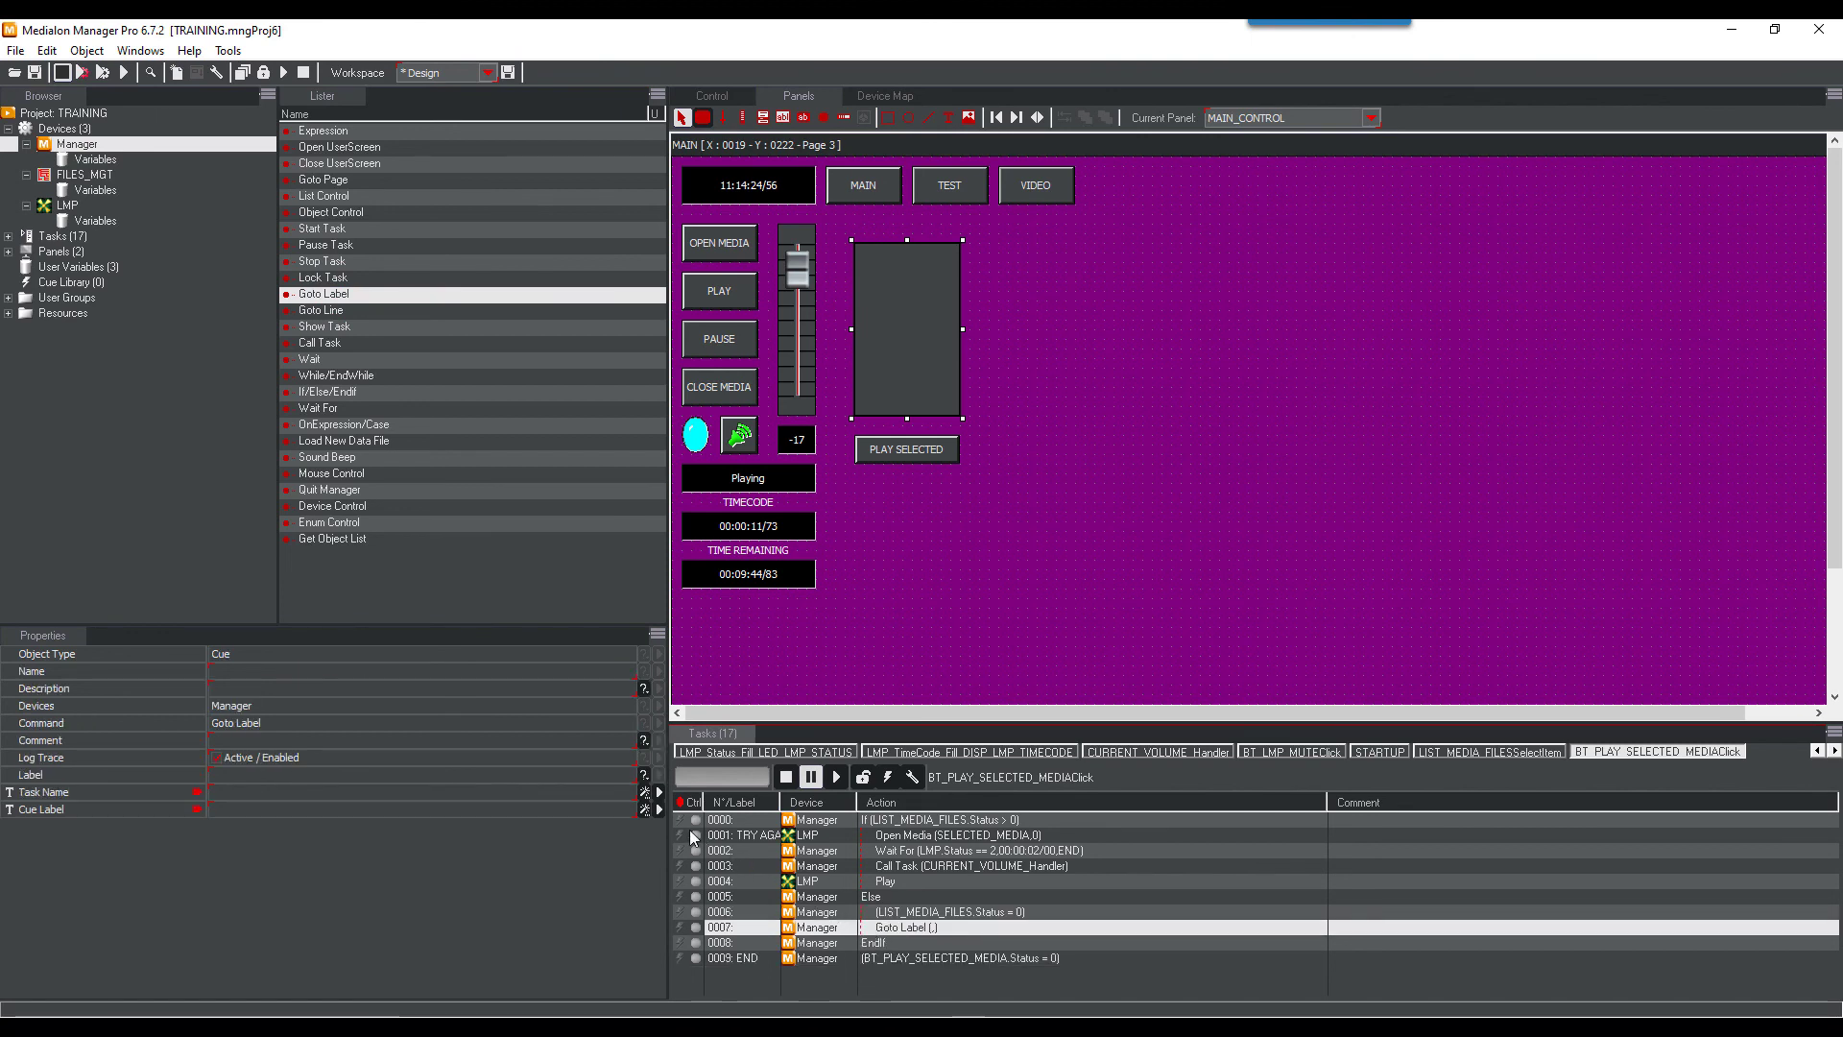
left_click(652, 812)
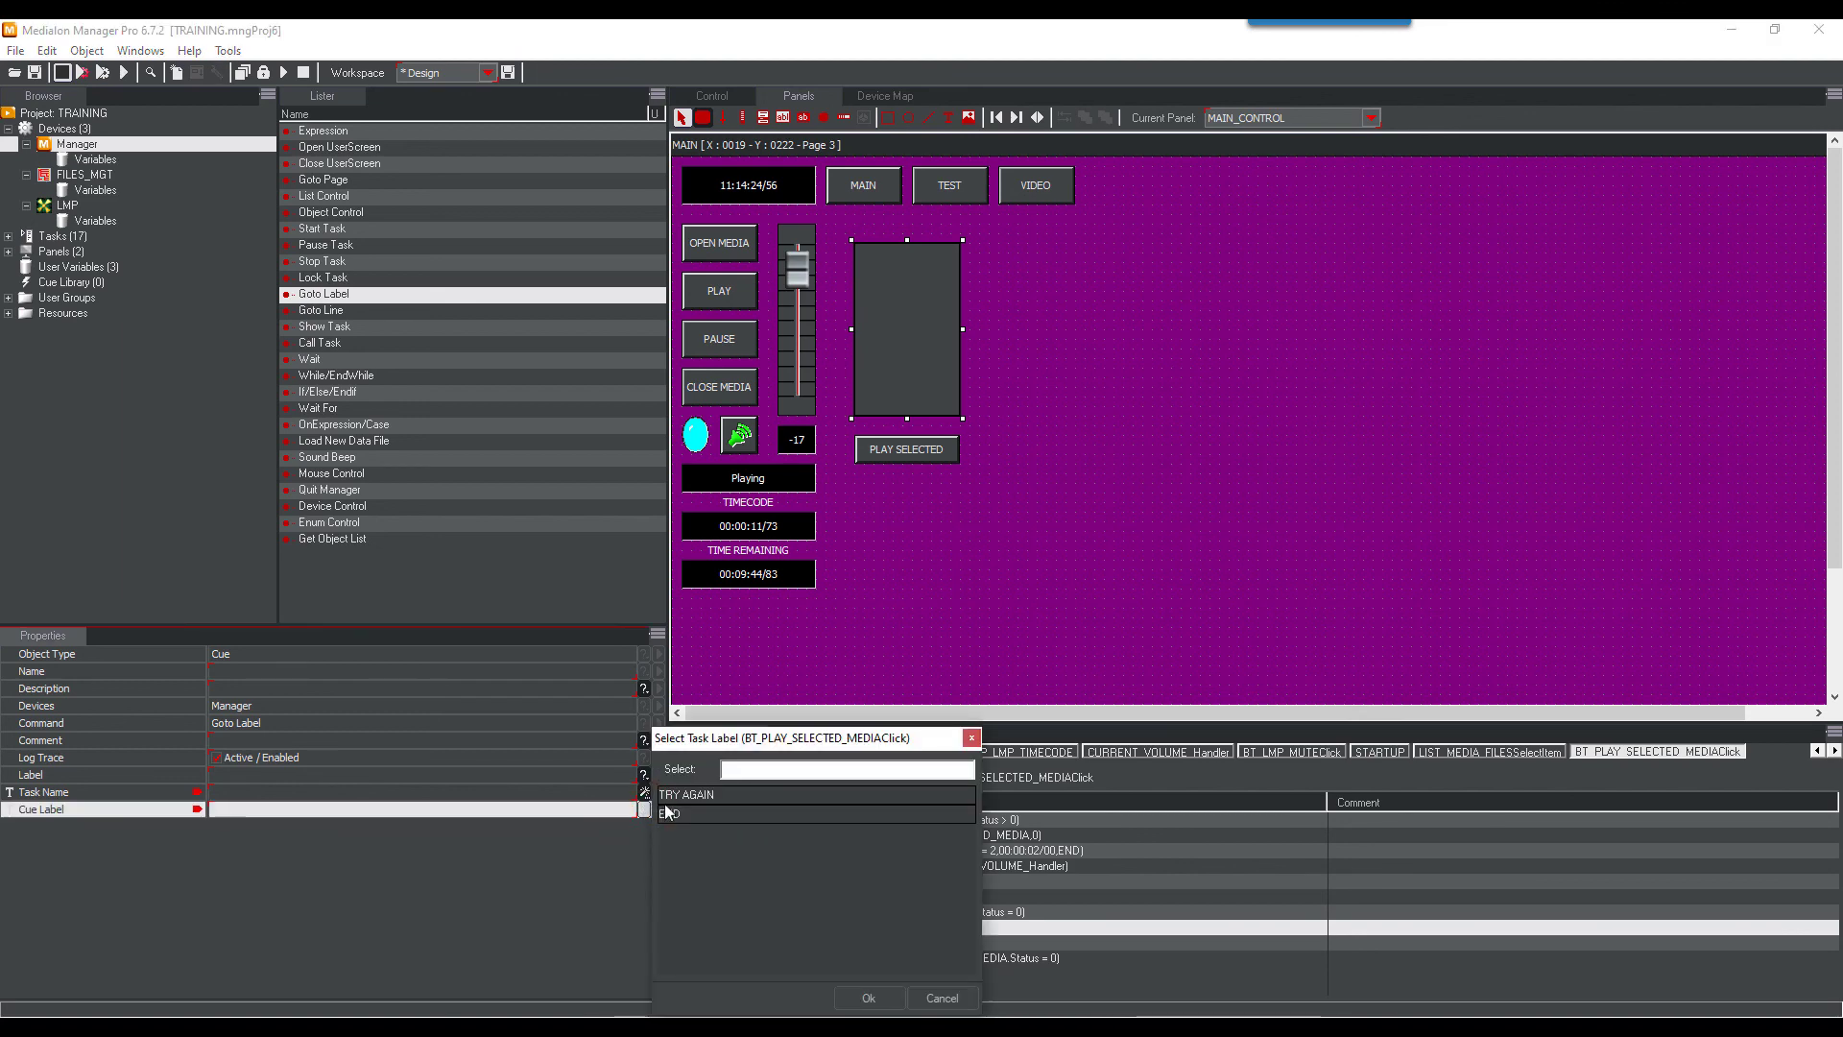
left_click(877, 997)
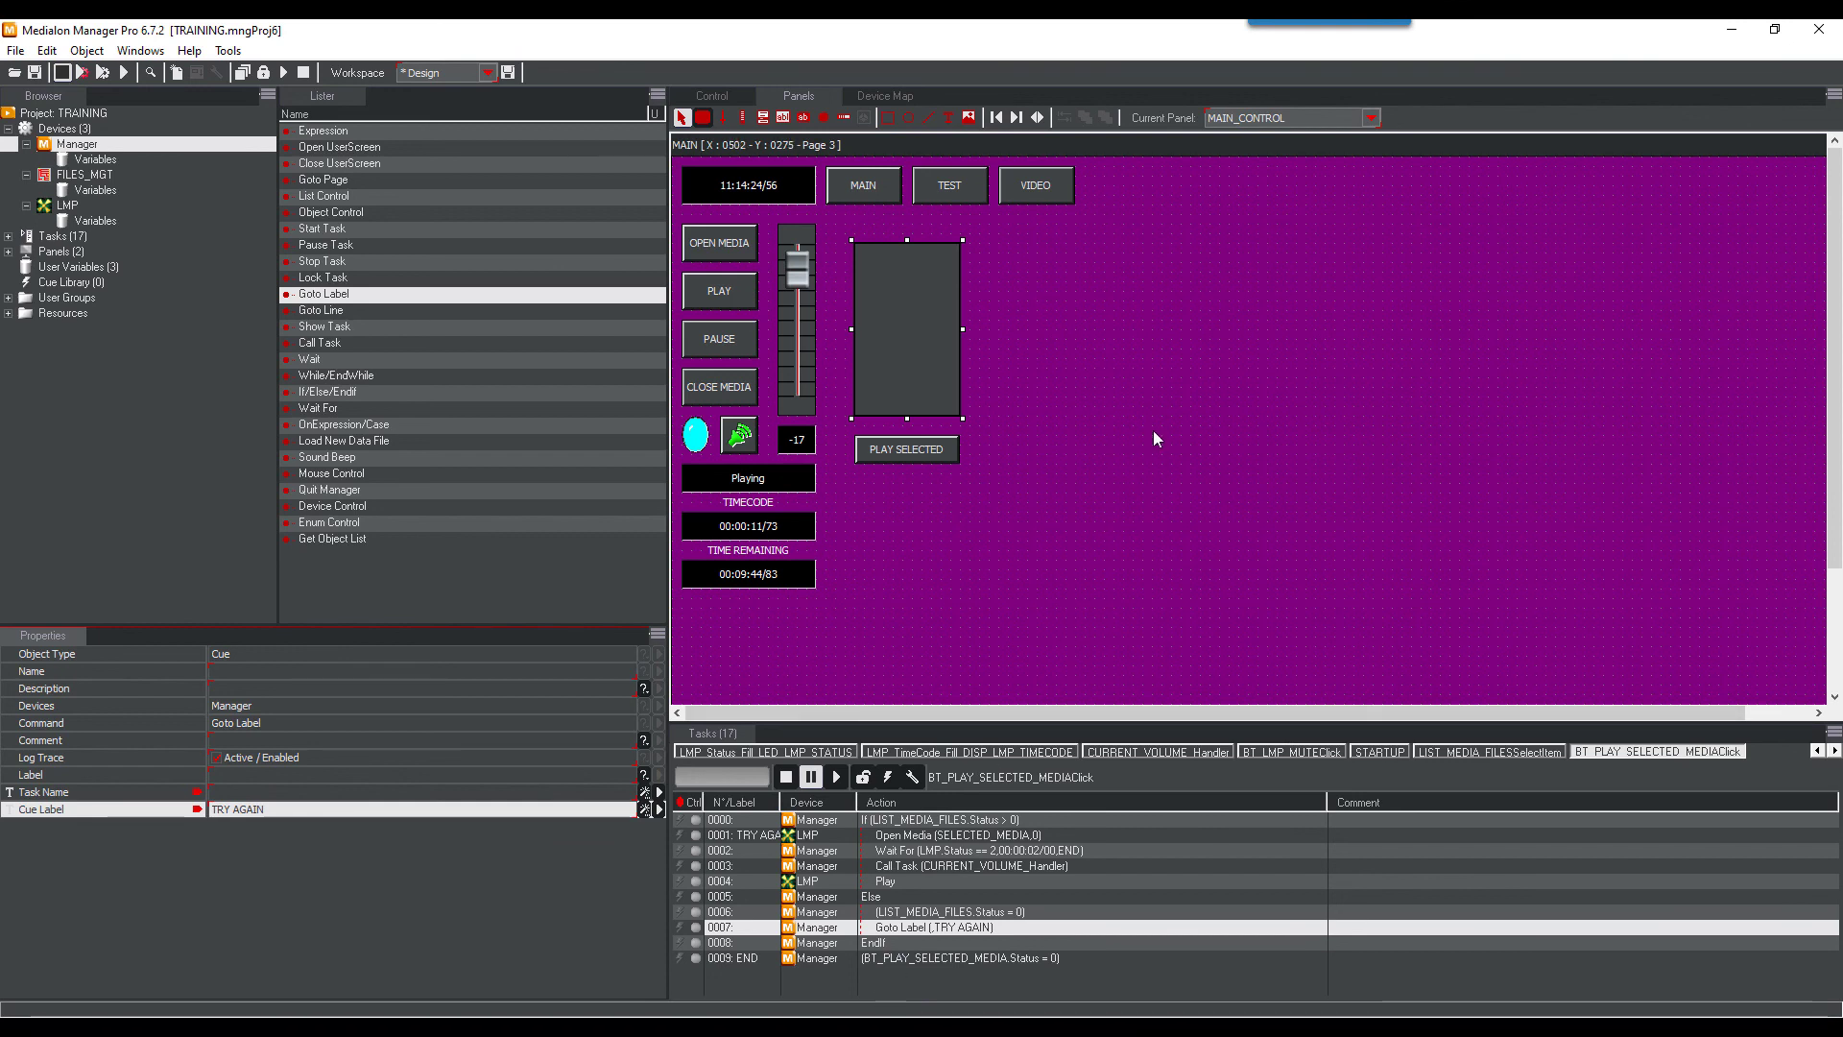
Switch the current panel to LocalPanel and create a new 1280 by 768 UserScreen on it
left_click(1371, 118)
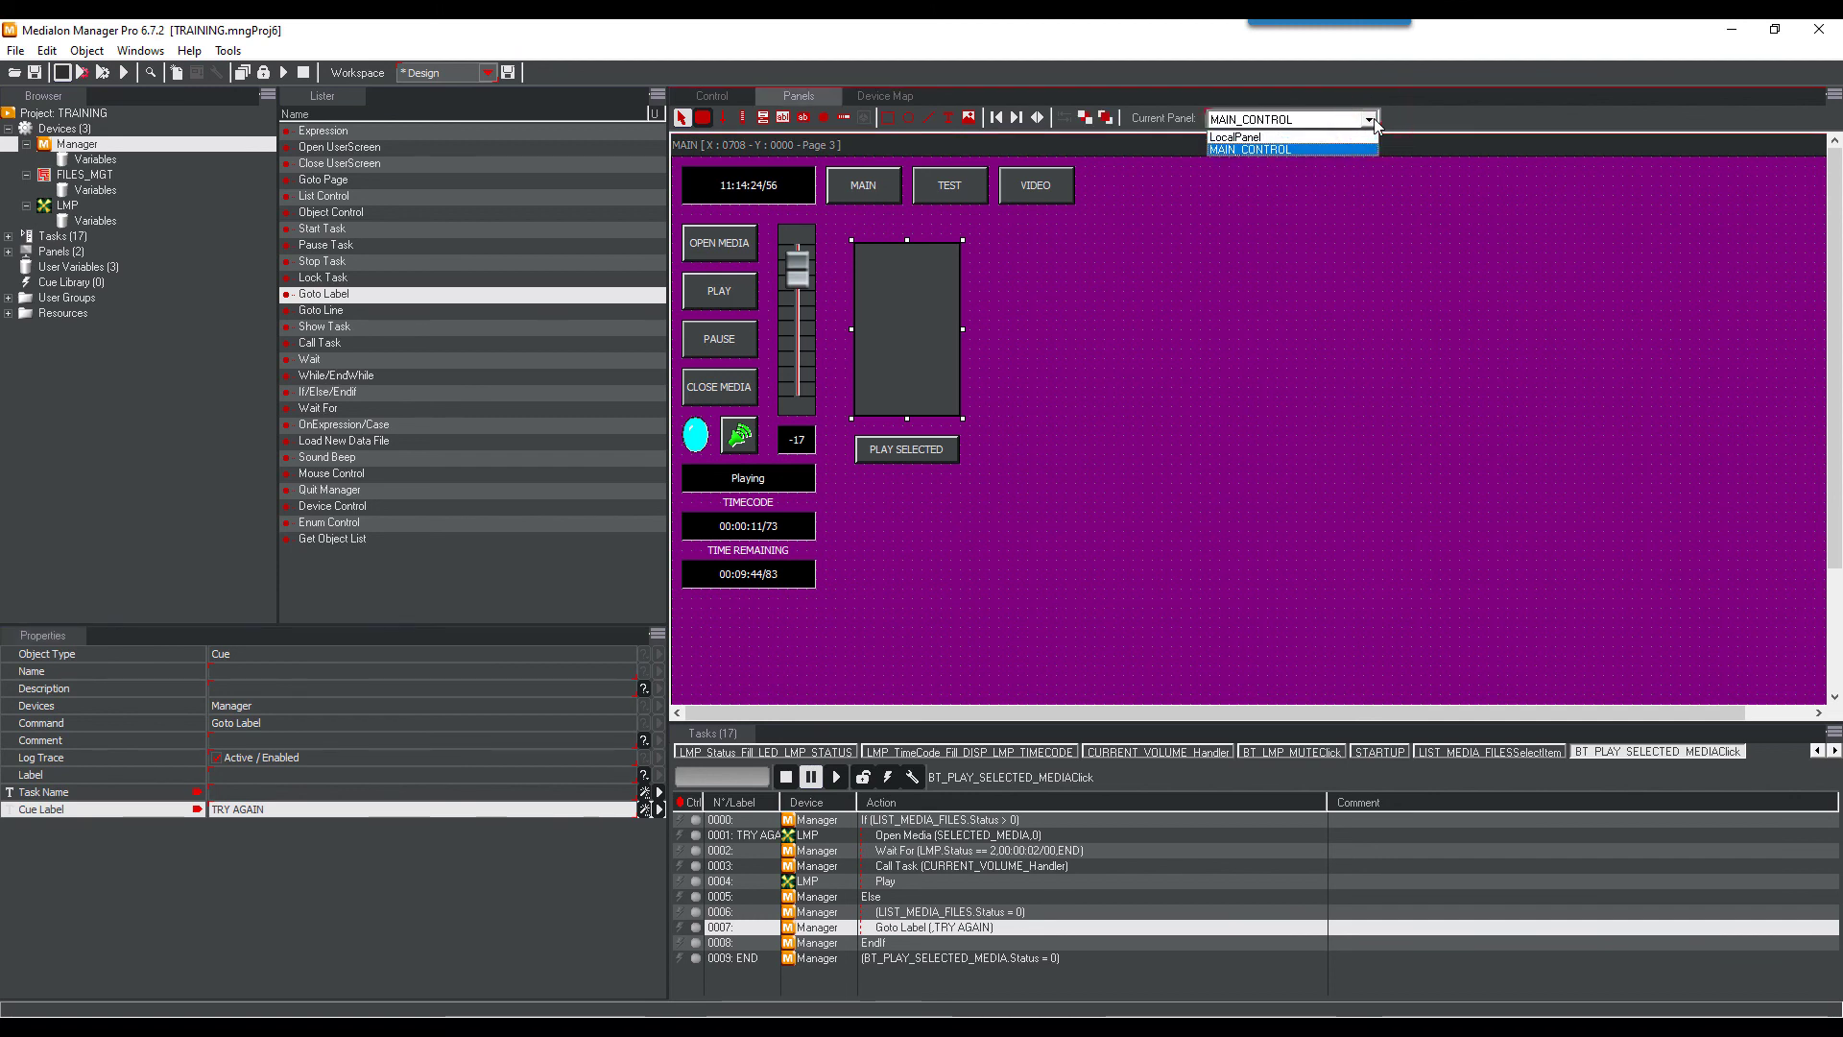
key("Up")
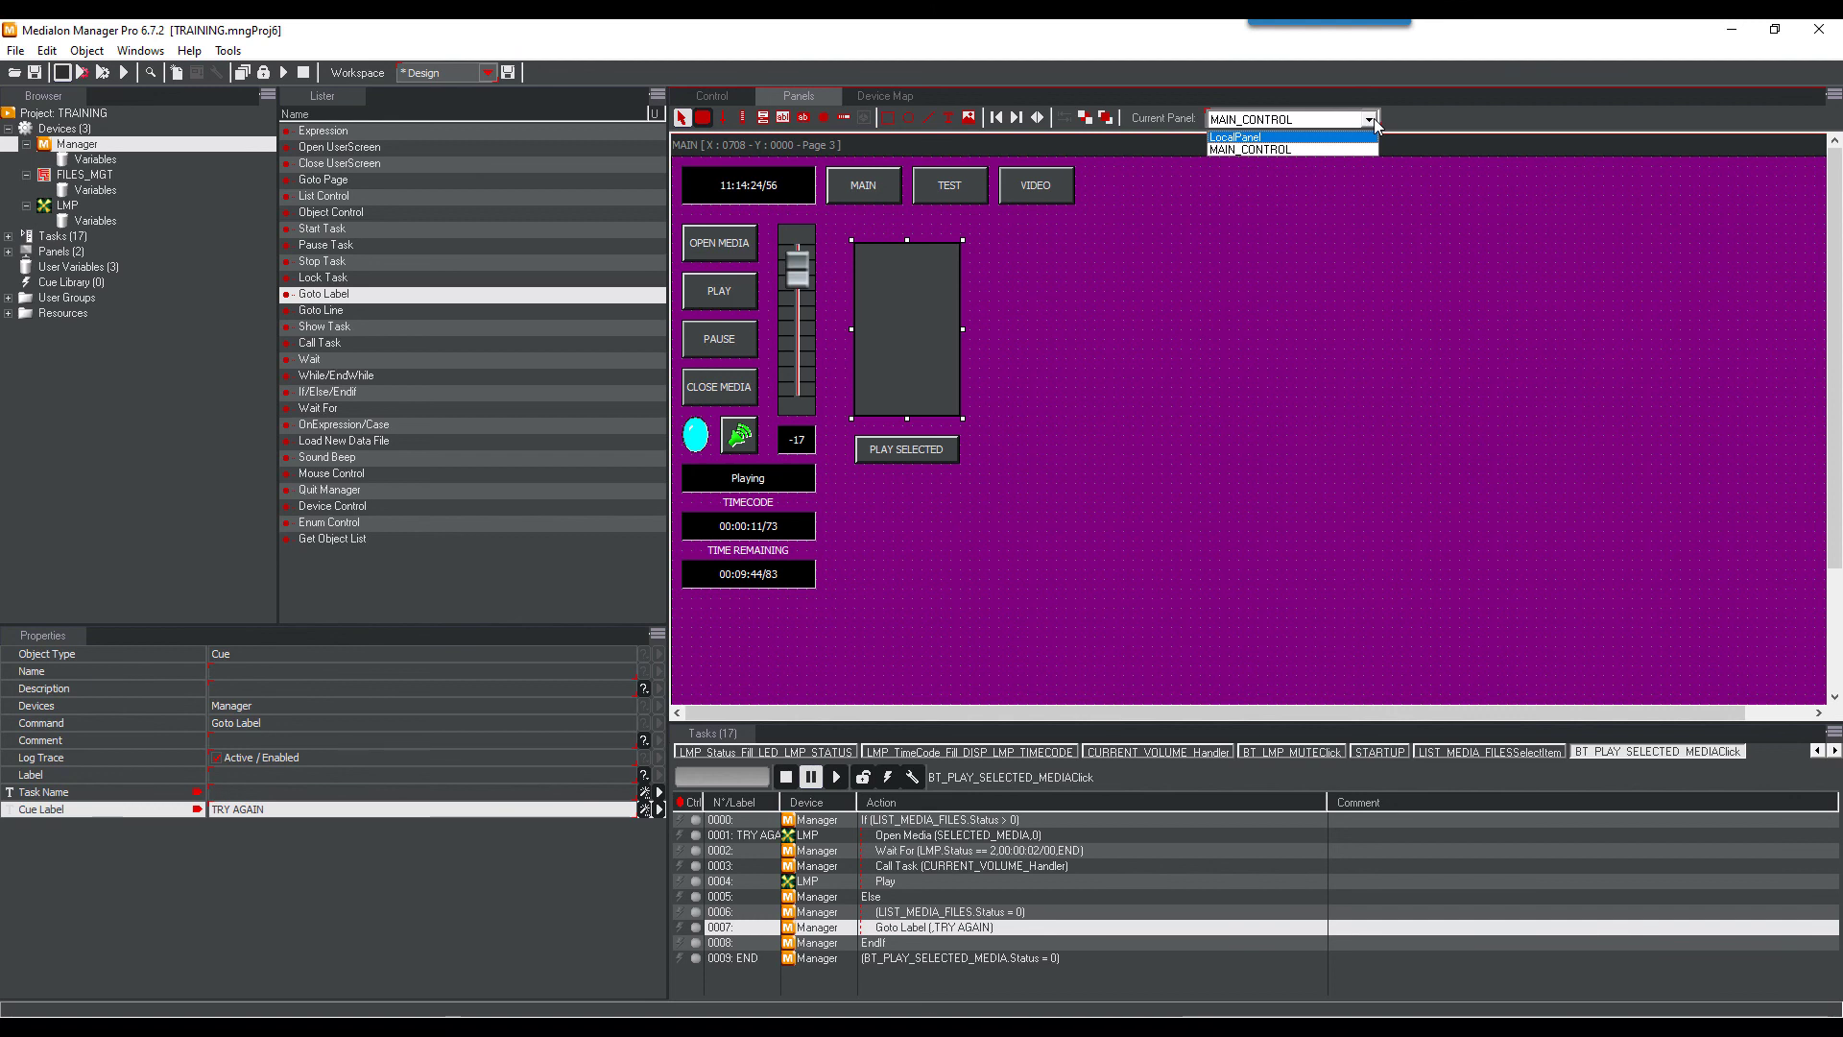
left_click(1342, 136)
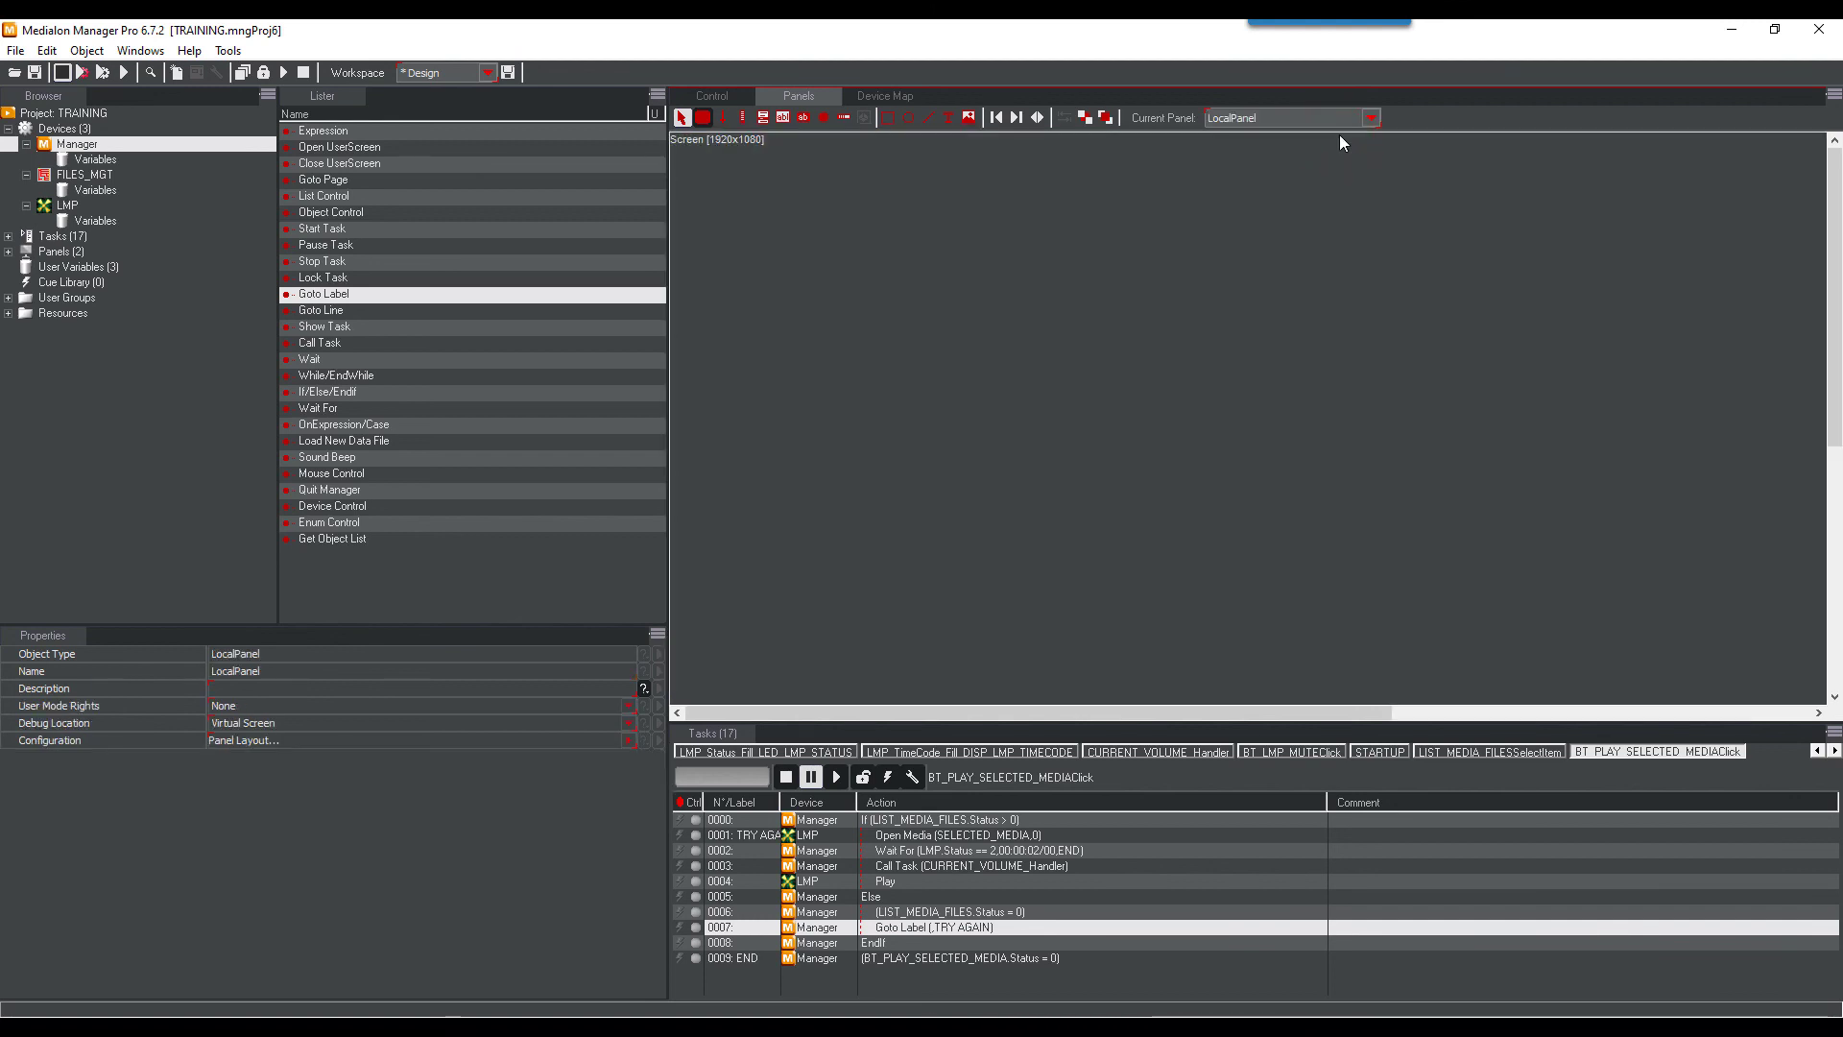
right_click(1049, 313)
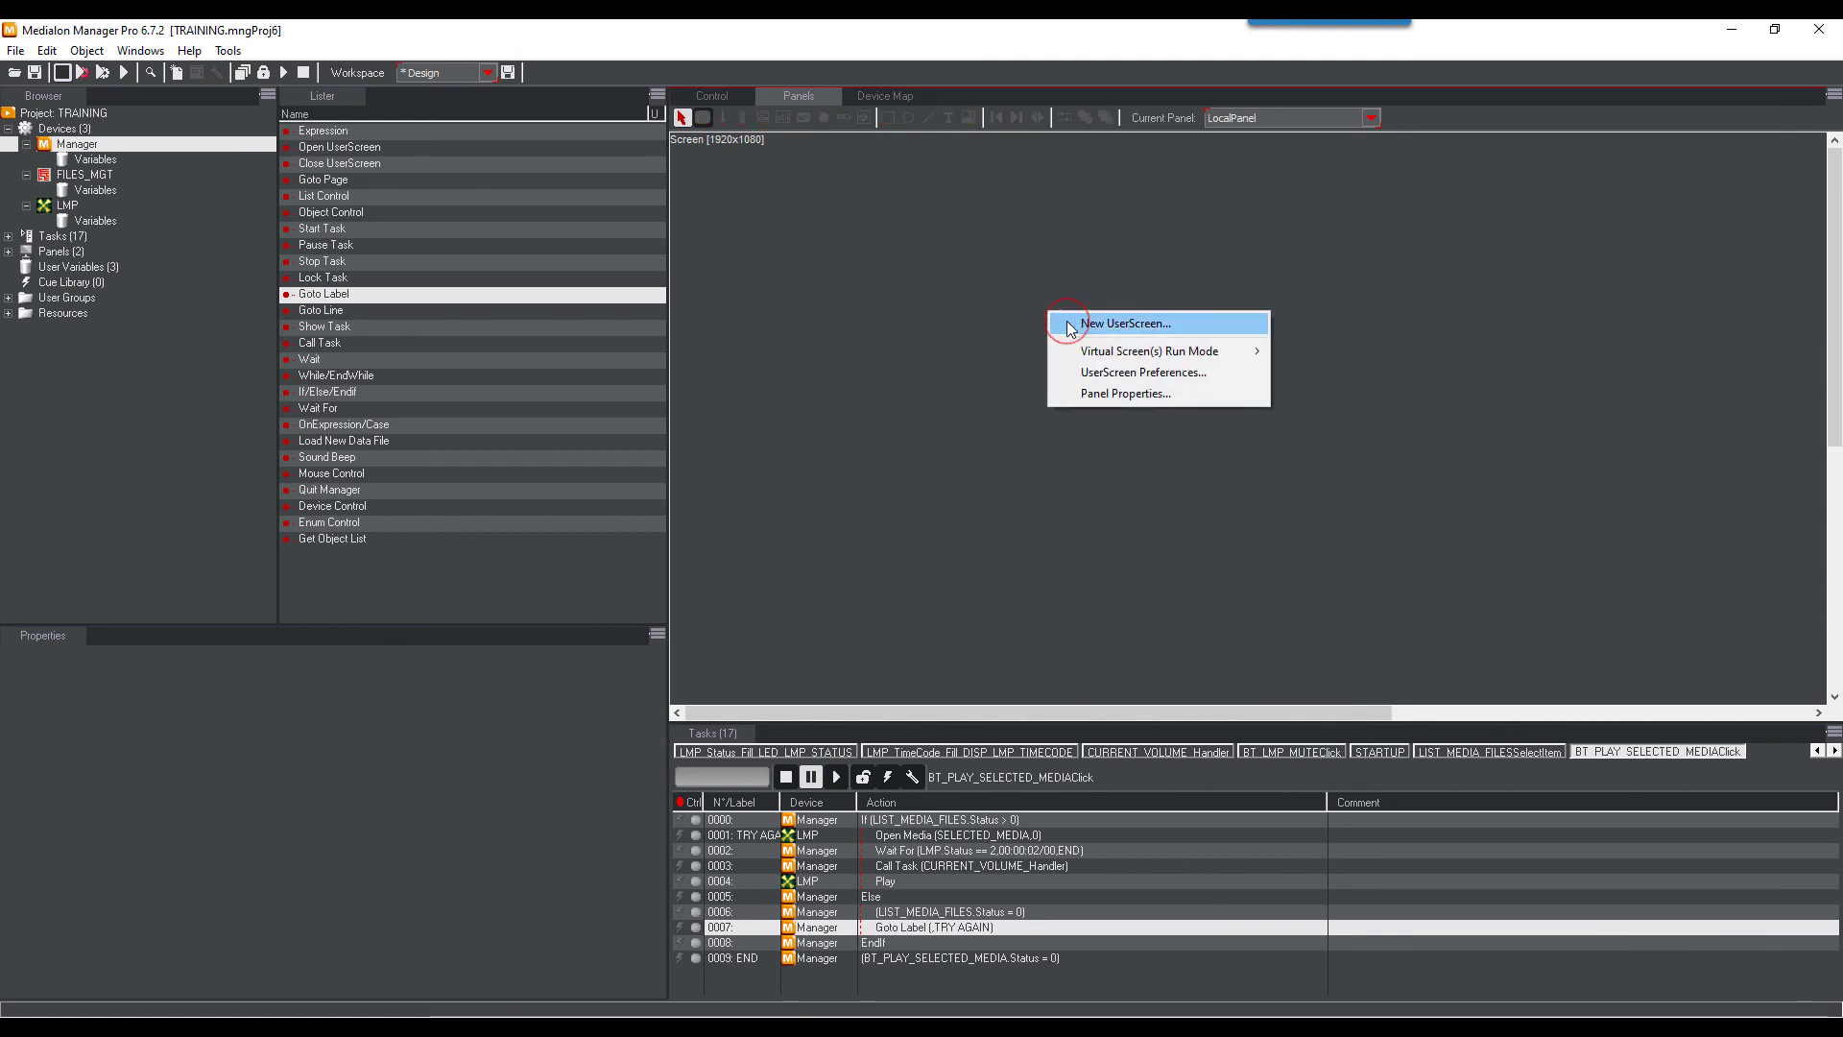
left_click(1071, 326)
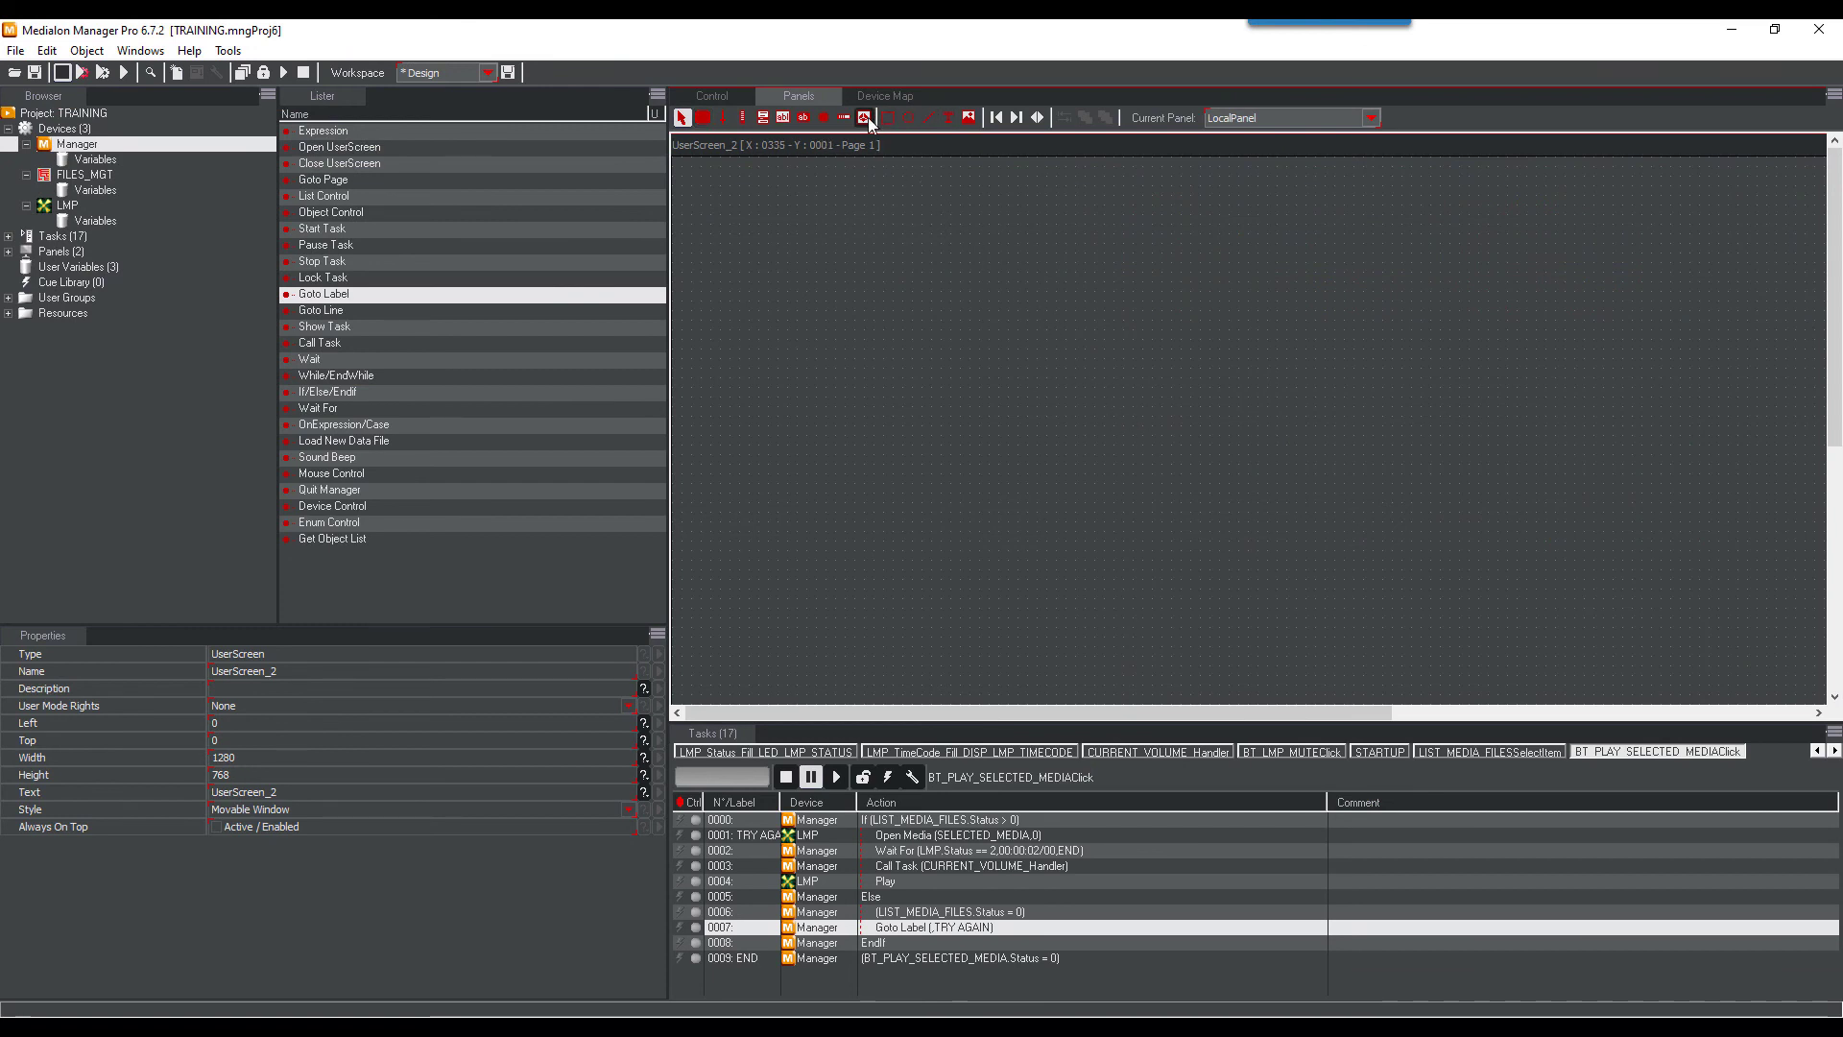
Draw a container about 560 by 300 pixels named CNT_LMP on the new UserScreen and assign the LMP device to it
left_click(866, 117)
left_click_drag(779, 255, 1306, 542)
left_click(472, 671)
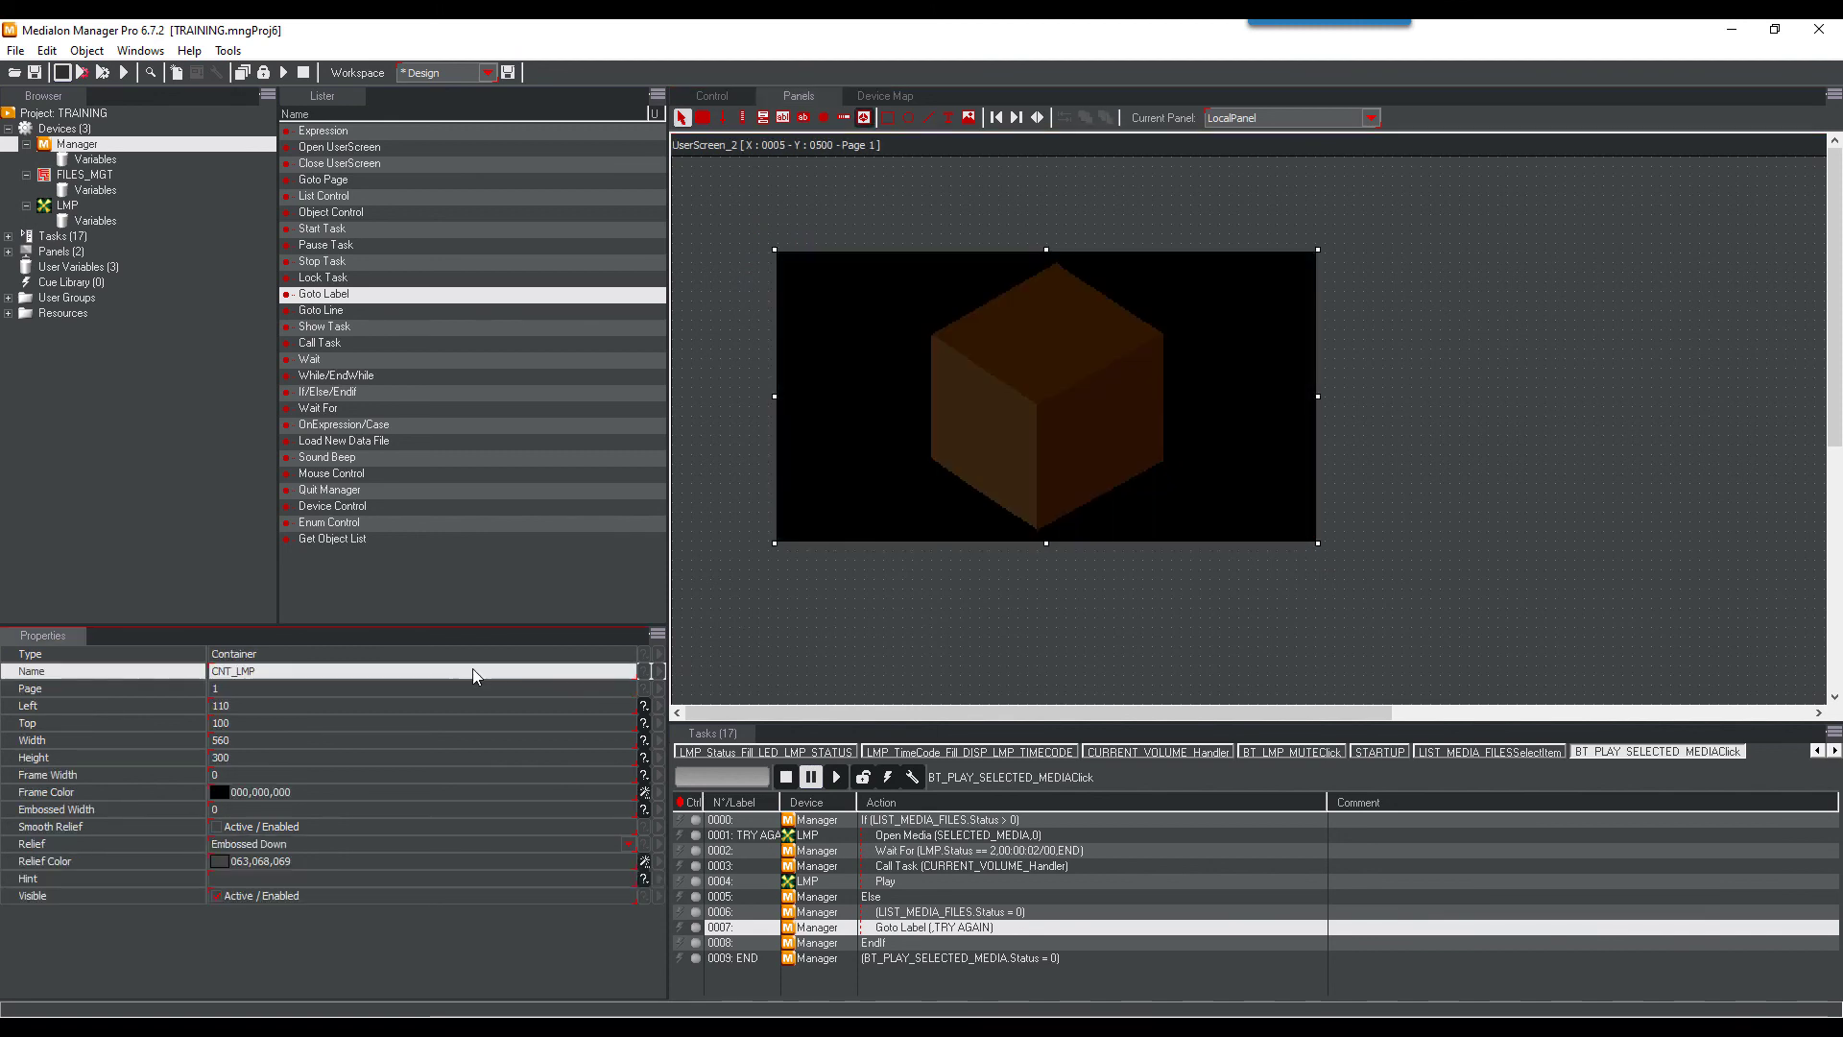
left_click(59, 205)
left_click_drag(854, 387, 956, 395)
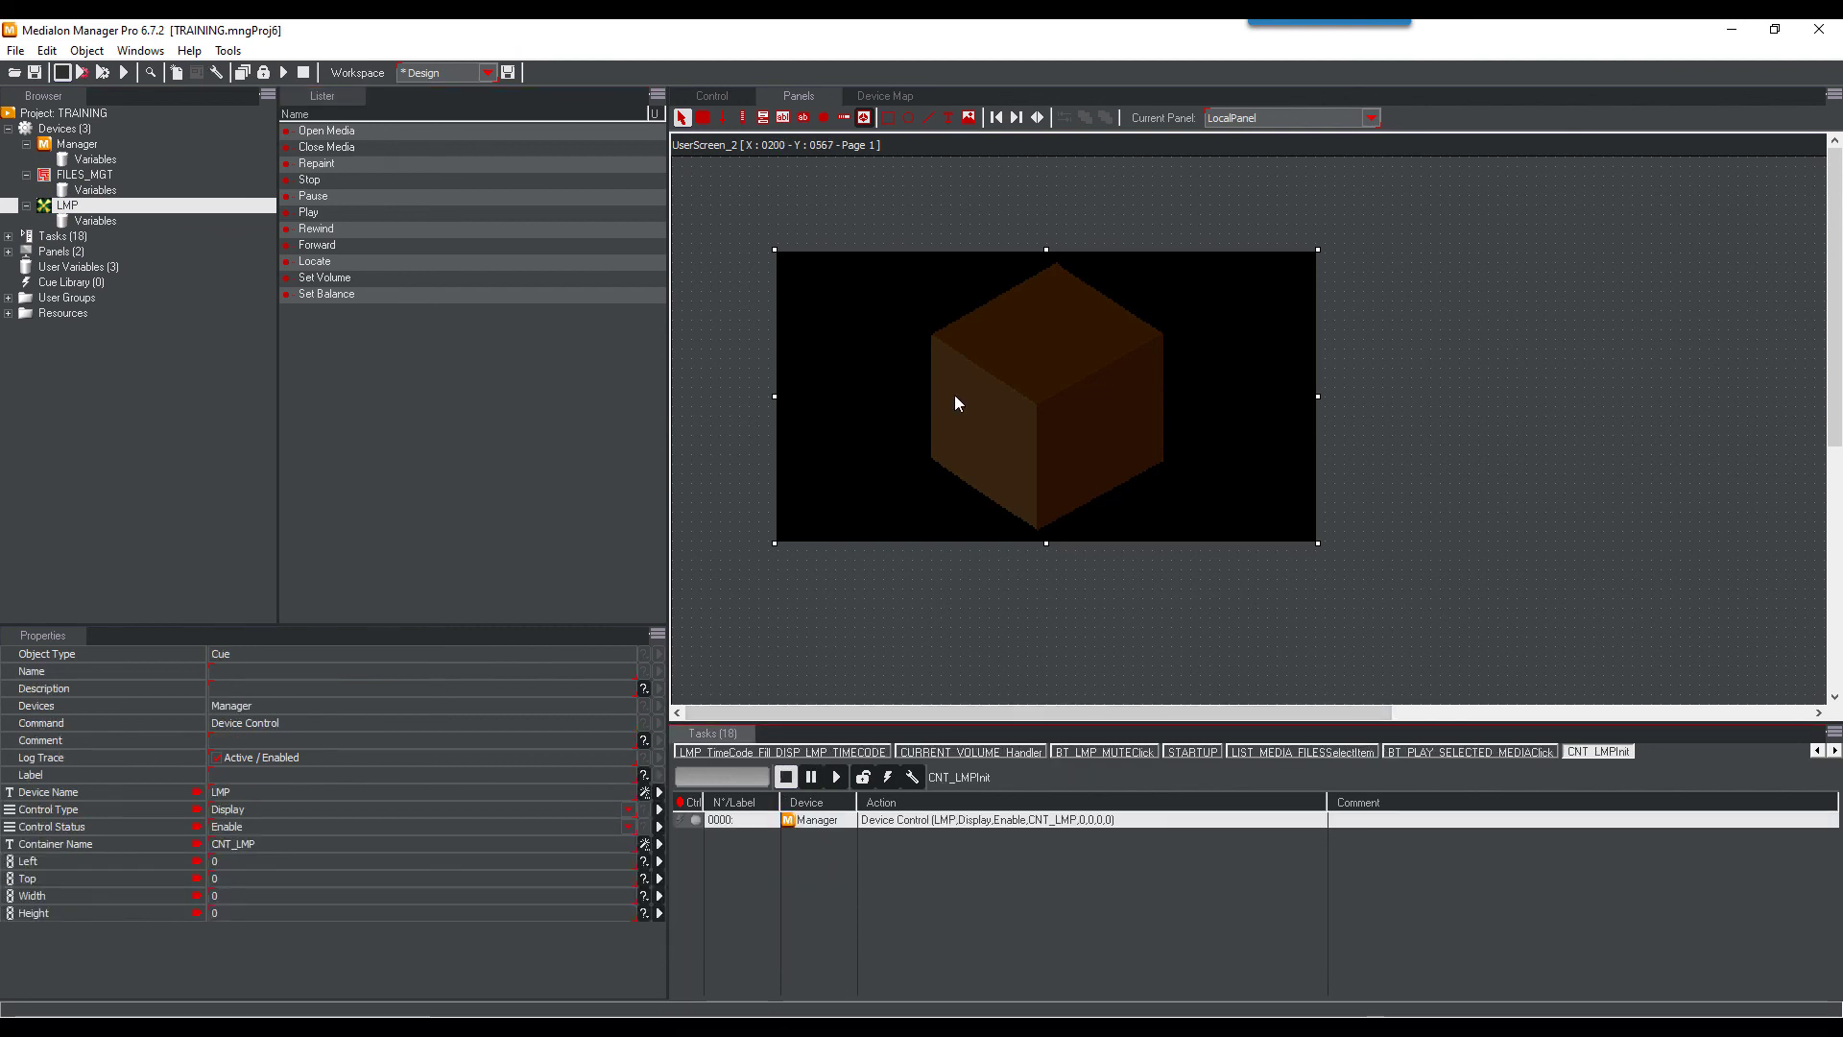
Run the project, then move the Firefox WebPanel window clear of the video container and reload the page
left_click(82, 73)
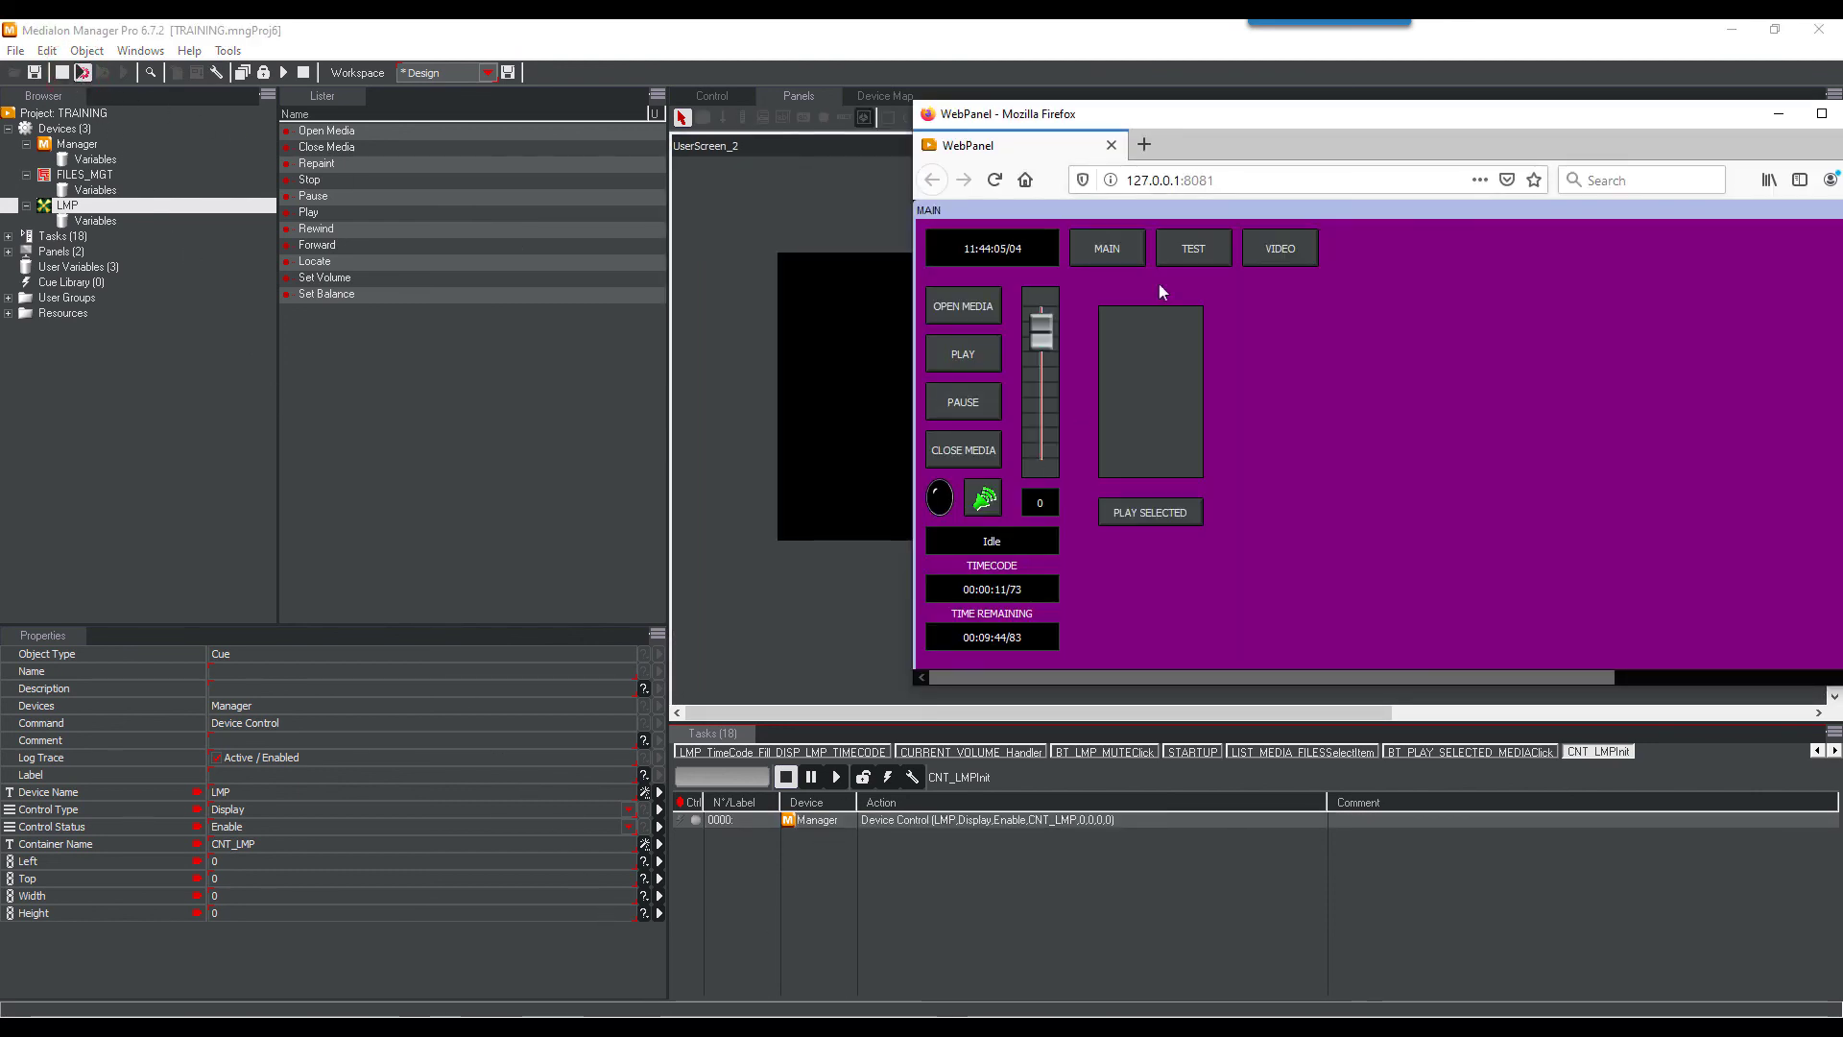
left_click_drag(1262, 115, 1705, 135)
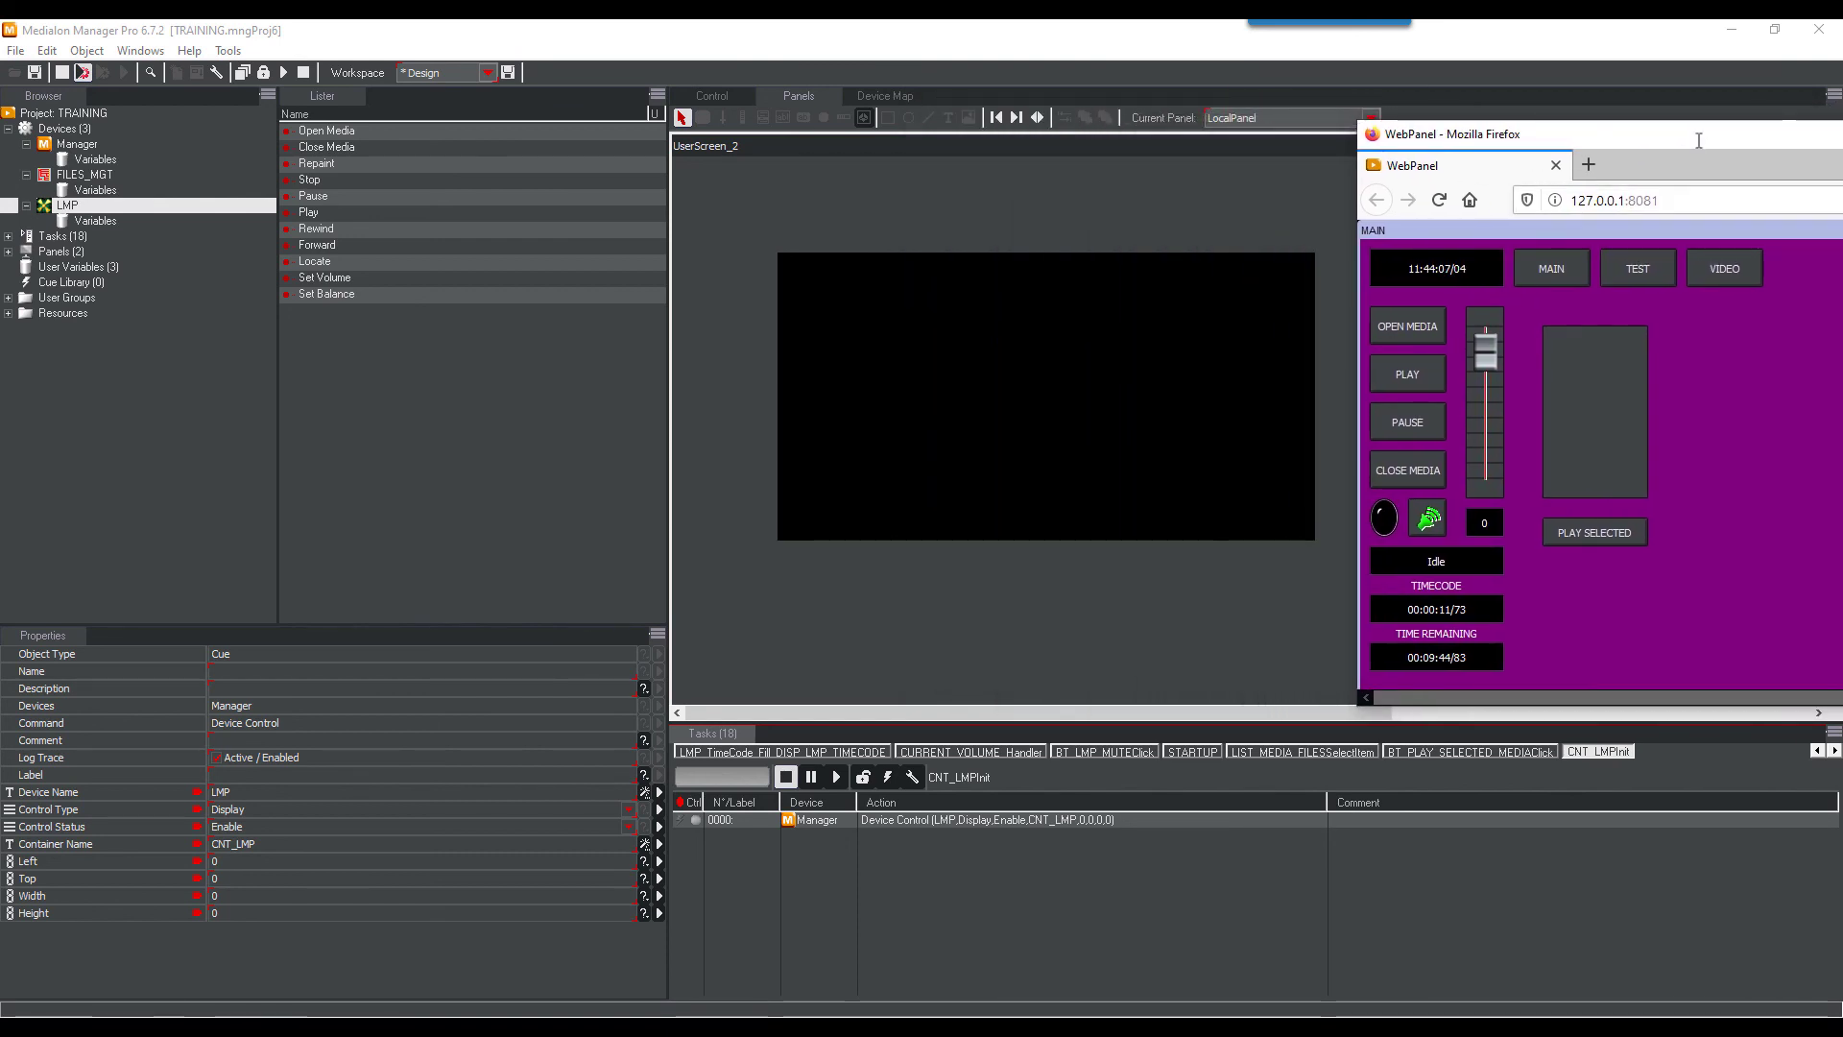
left_click(1451, 206)
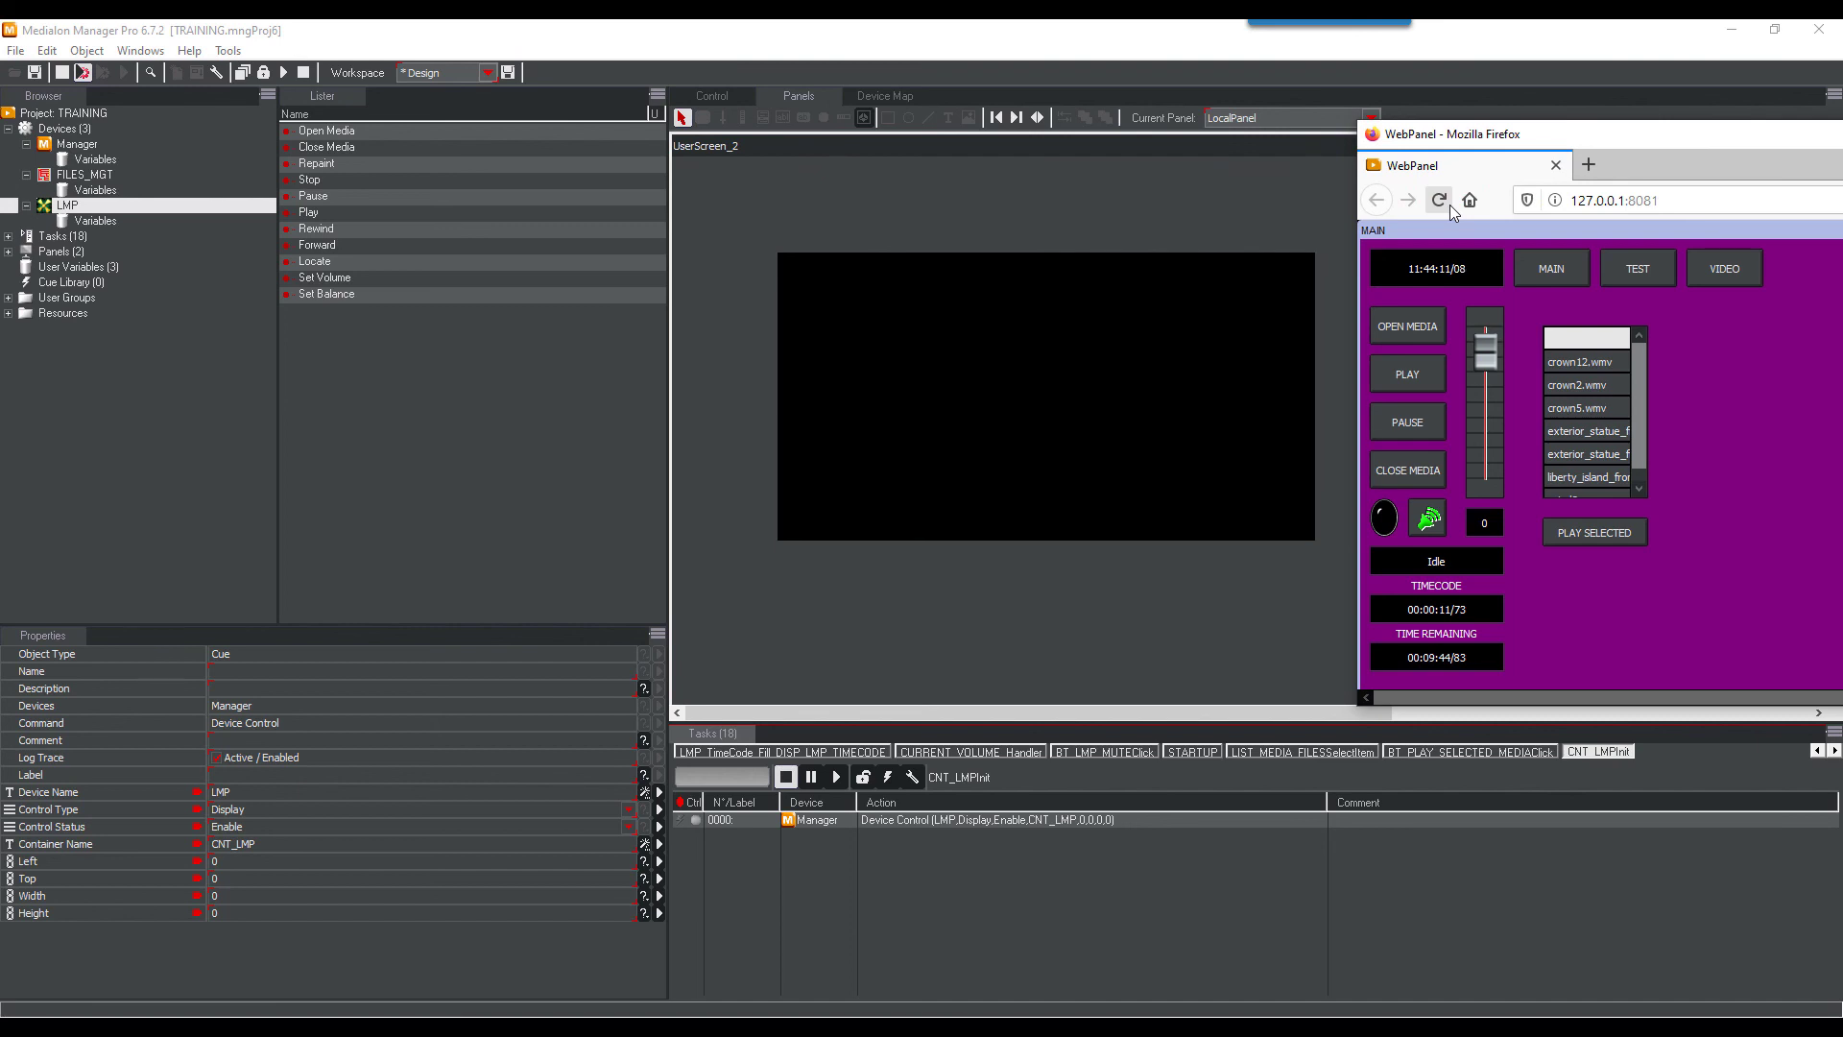
Open and play the default media from the web panel, setting its volume to about -1
left_click(1398, 317)
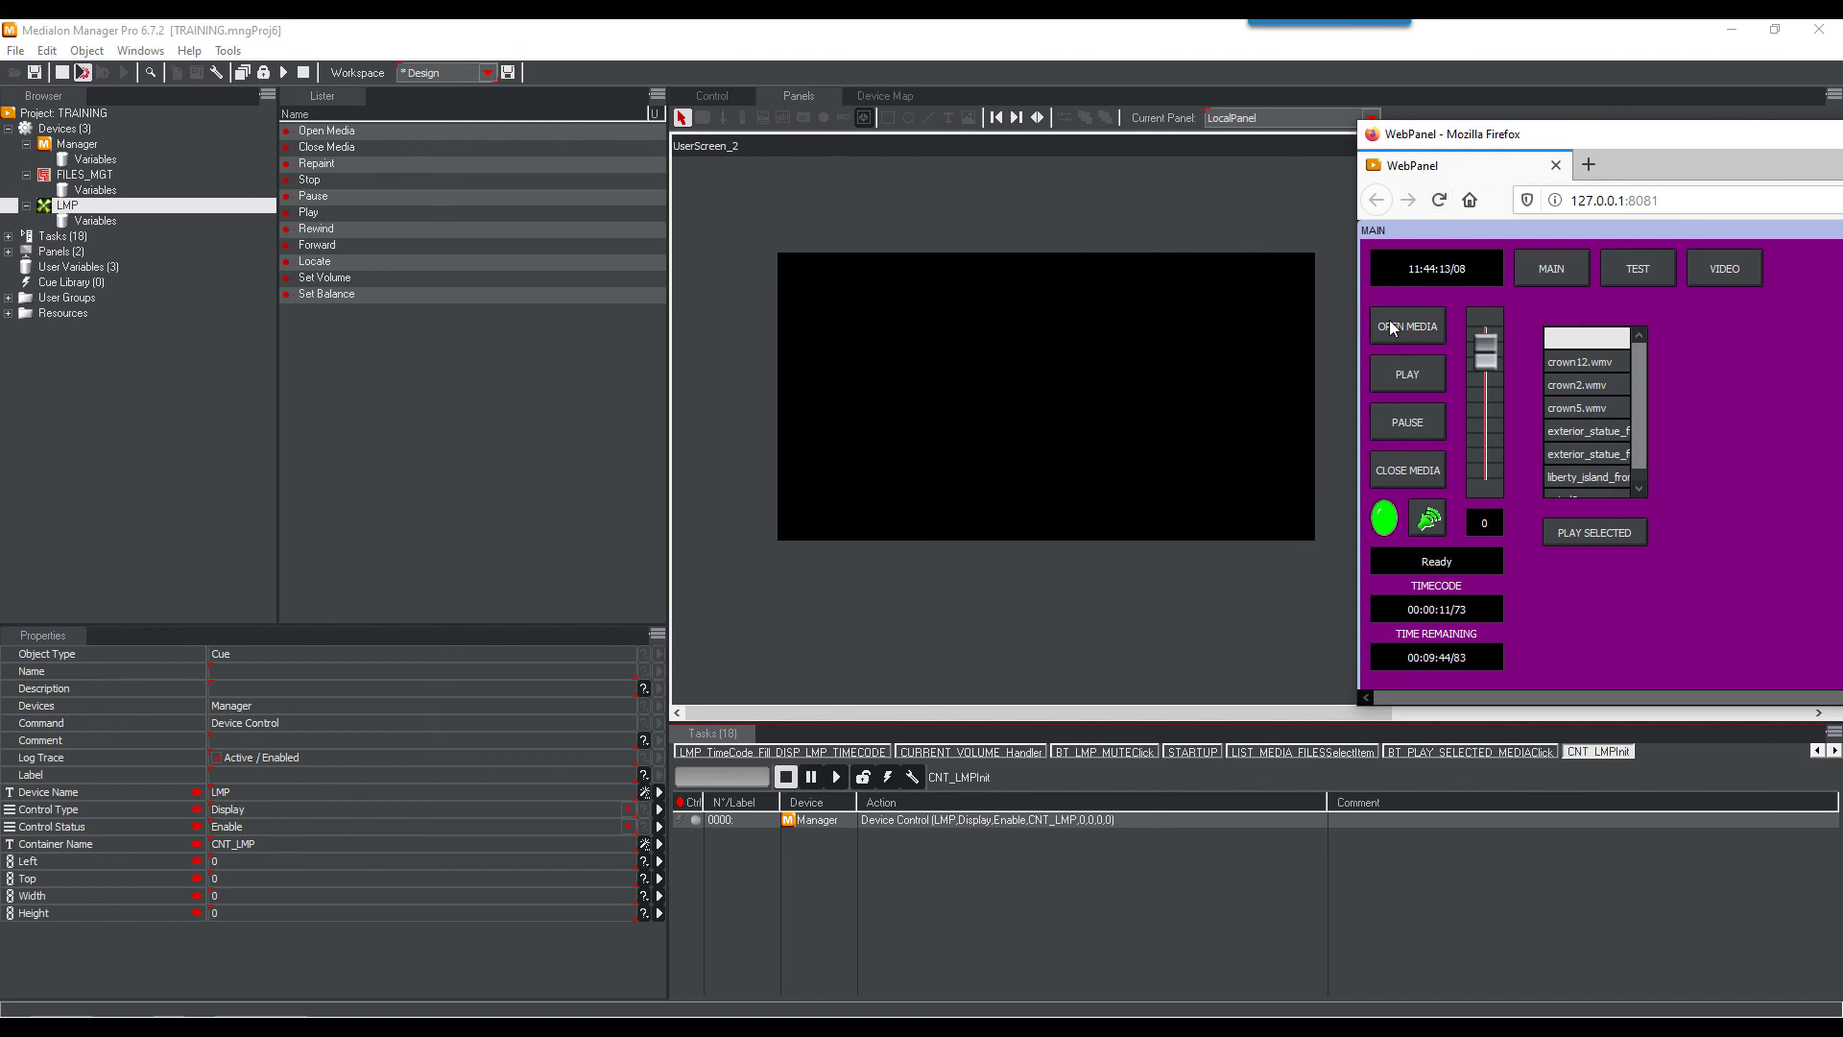
left_click(1415, 382)
left_click_drag(1485, 353, 1508, 303)
Play crown5.wmv from the web panel's media list in the video container, and stop running the project
left_click(1587, 408)
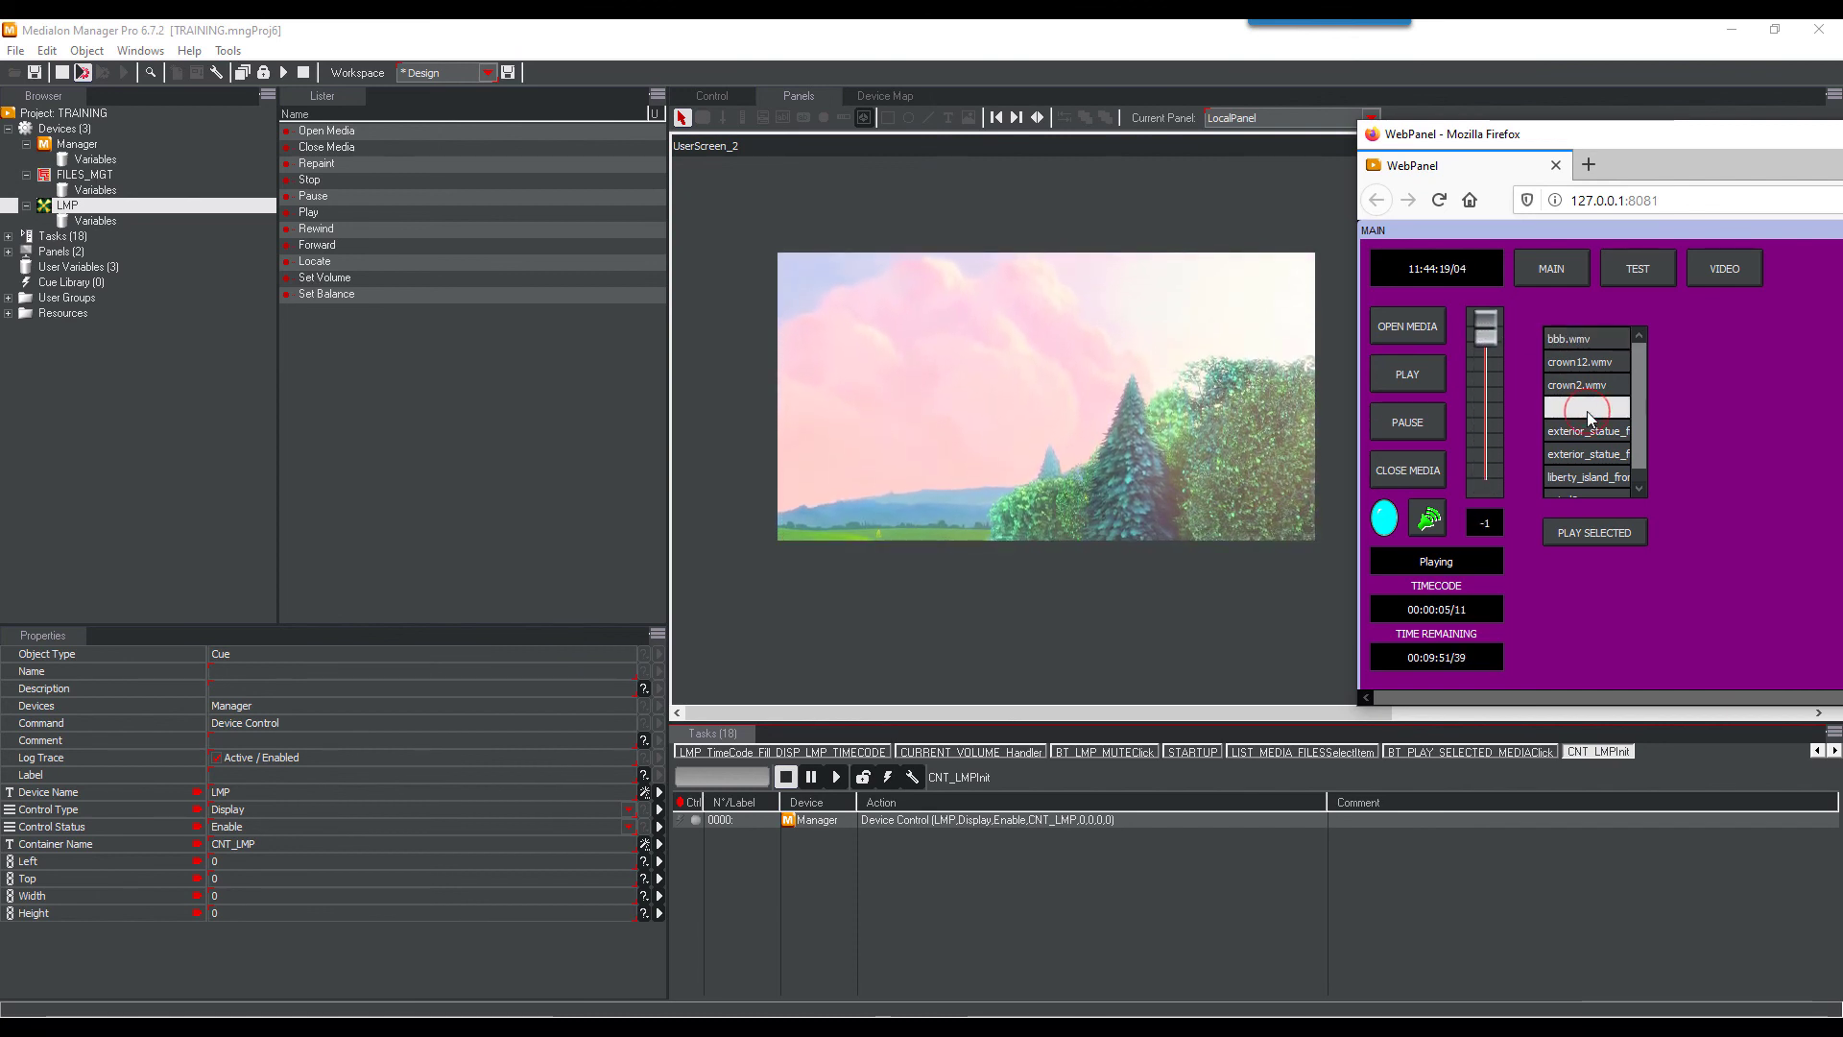
left_click(1592, 530)
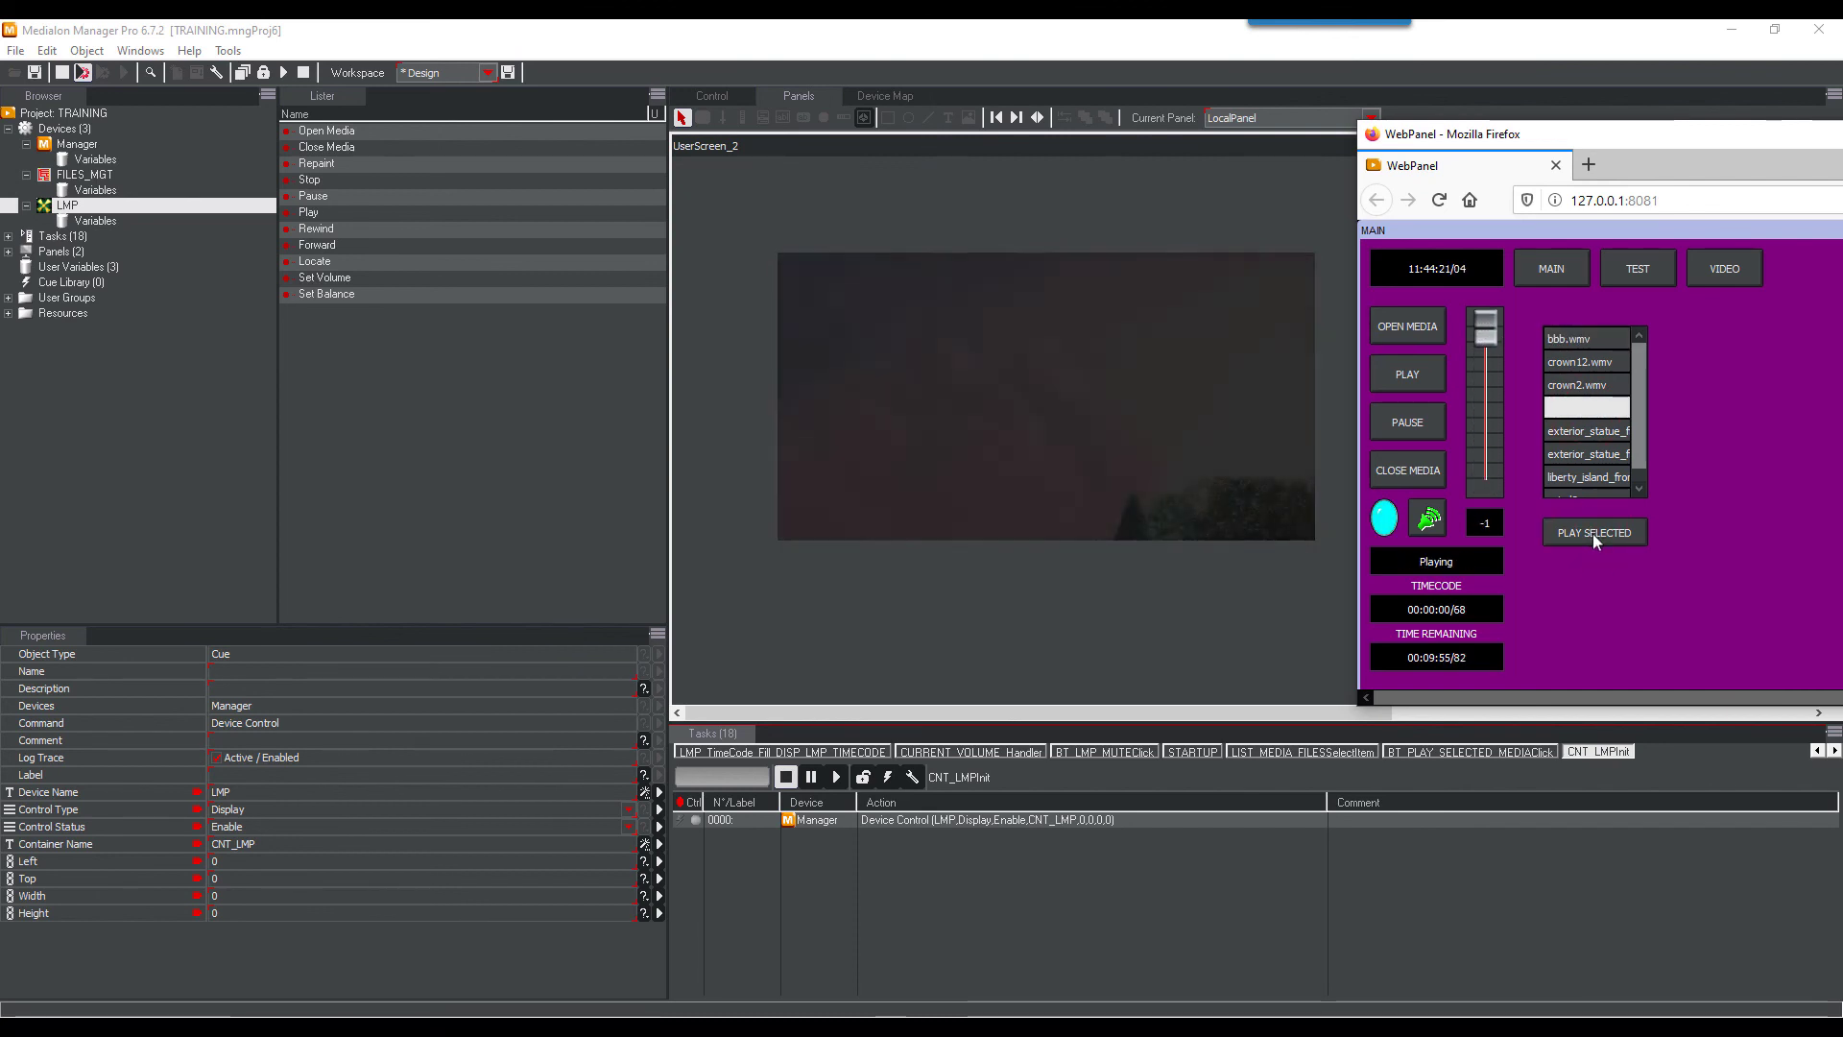
left_click(63, 73)
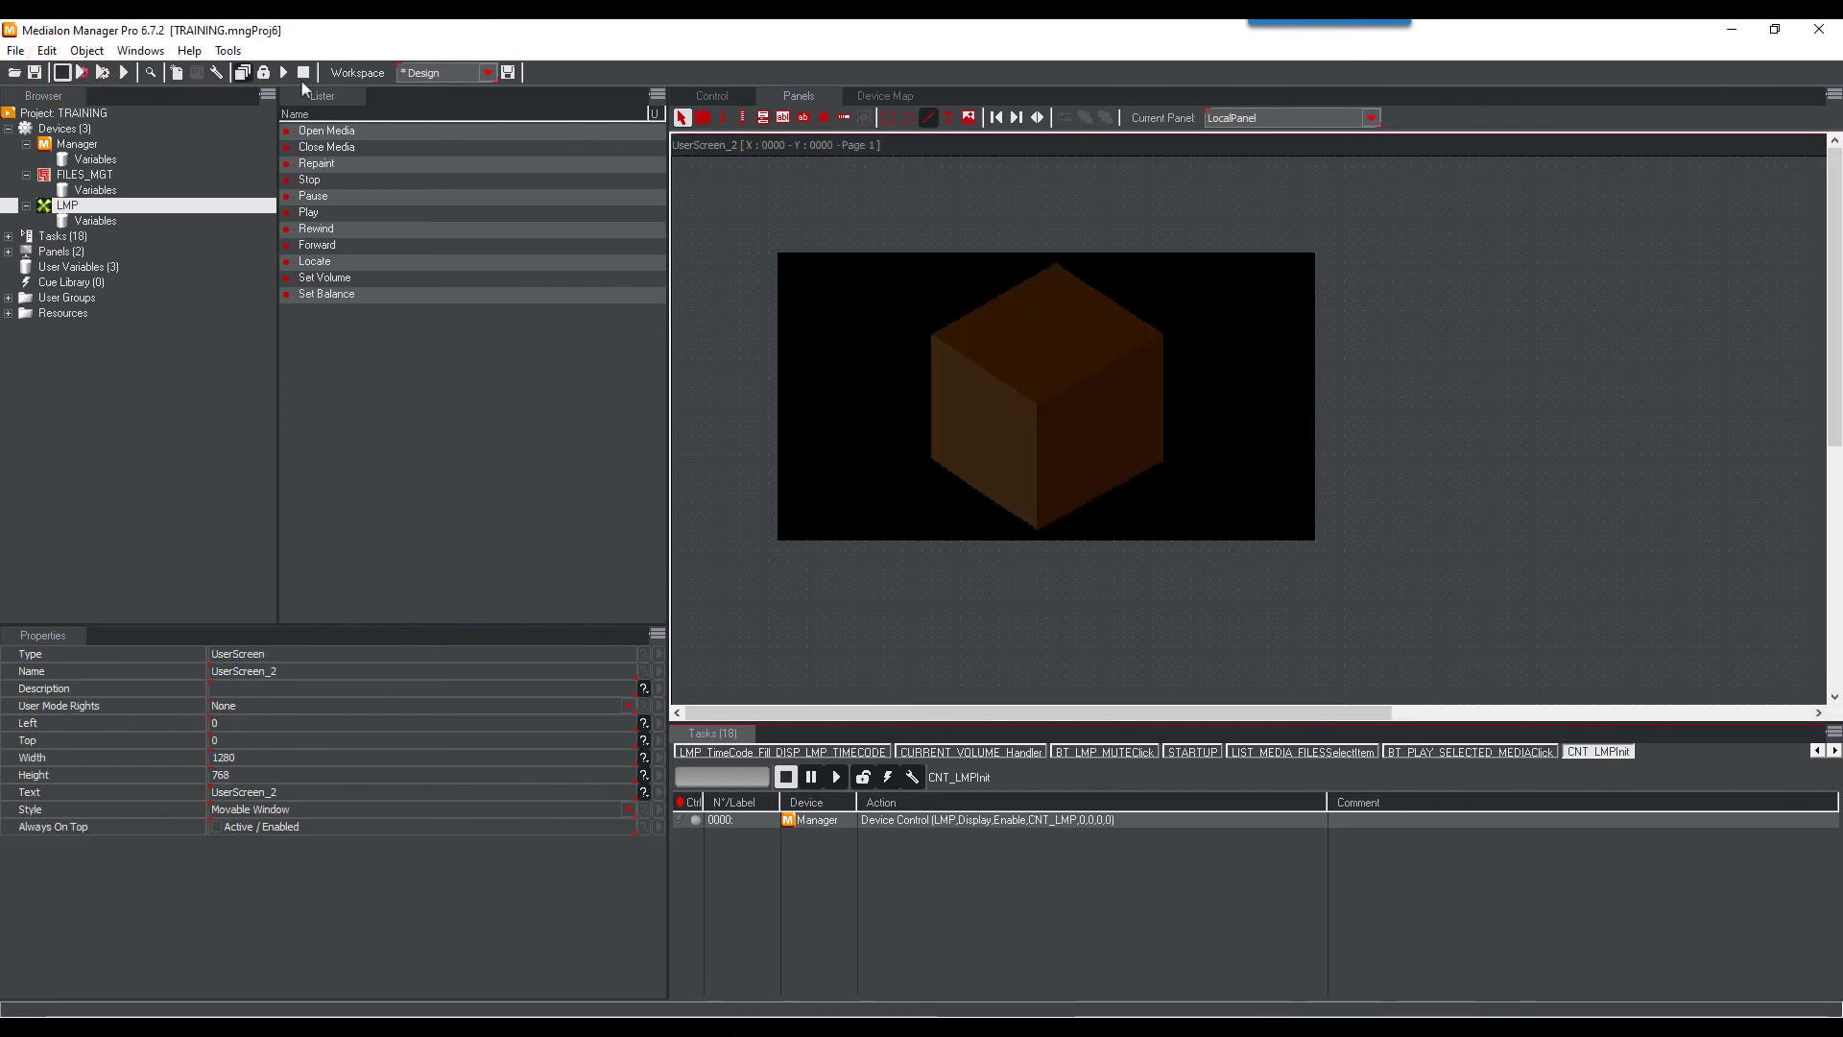
Switch the current panel to MAIN_CONTROL and set the LIST_MEDIA_FILES list's Text Color On to black (000,000,000)
left_click(1373, 119)
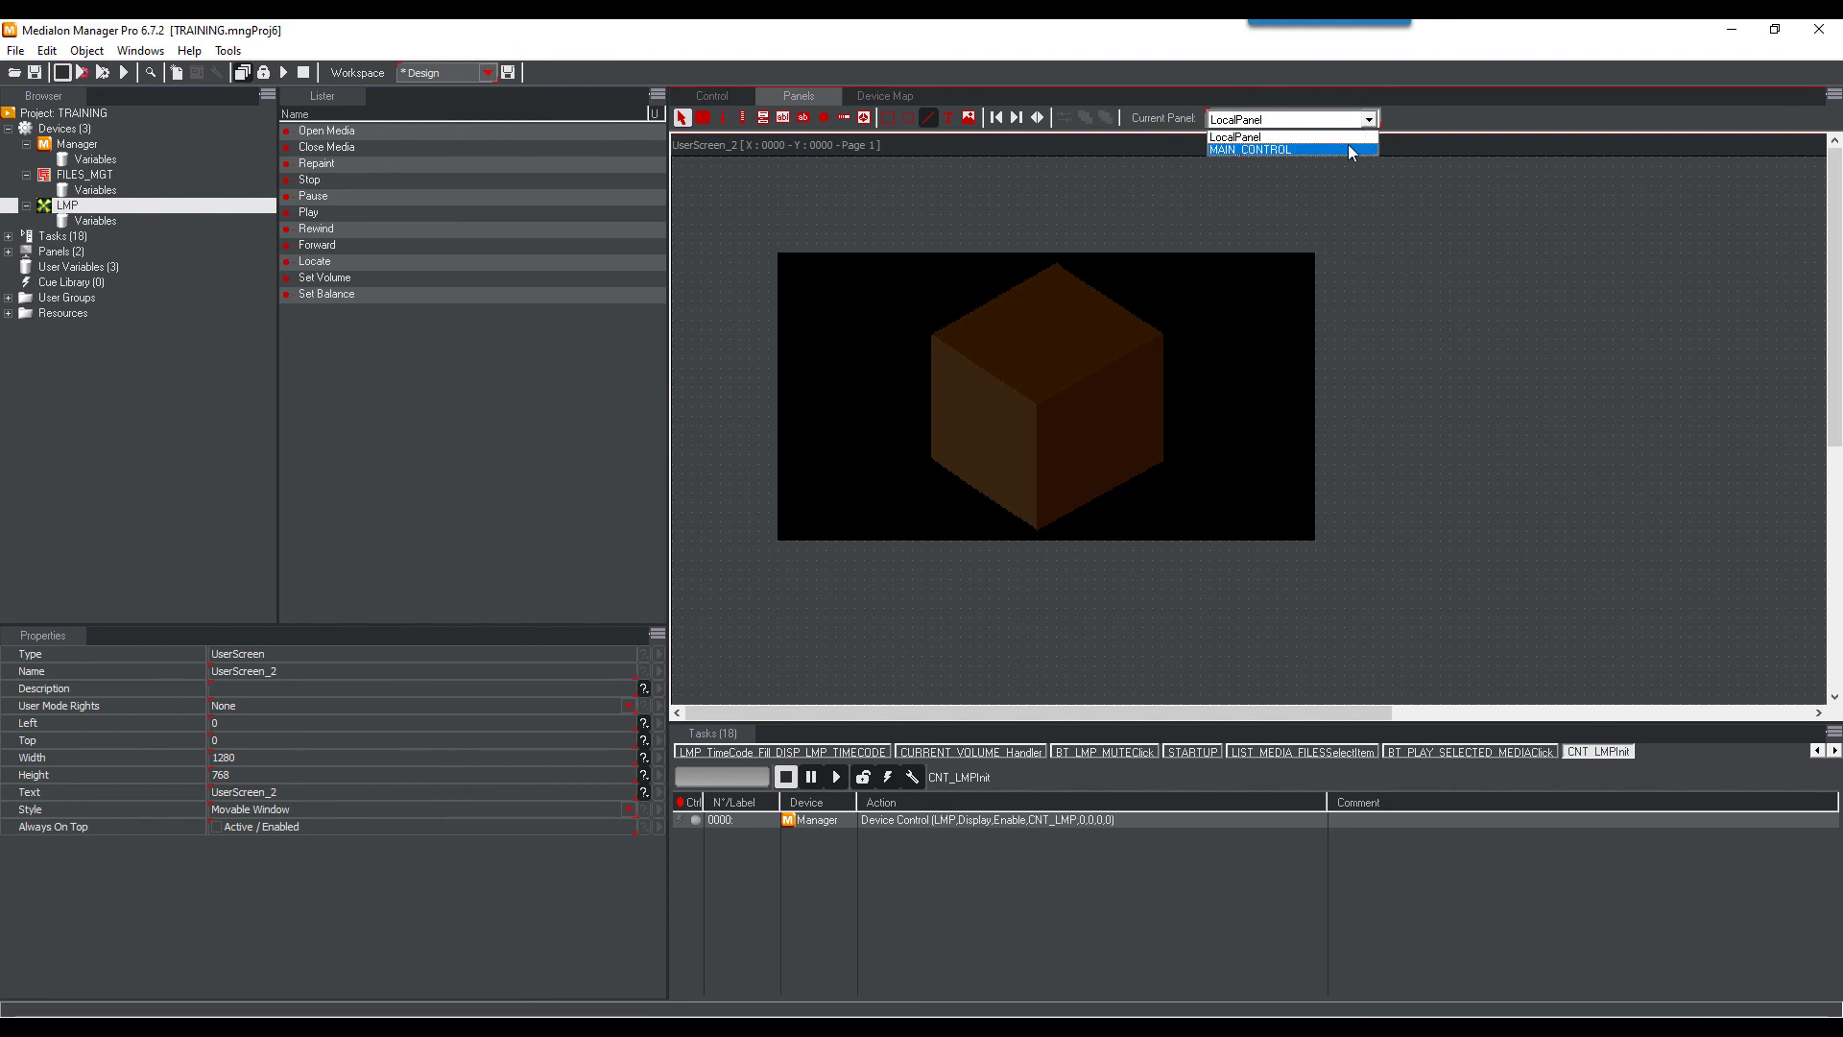
left_click(1348, 144)
left_click(919, 326)
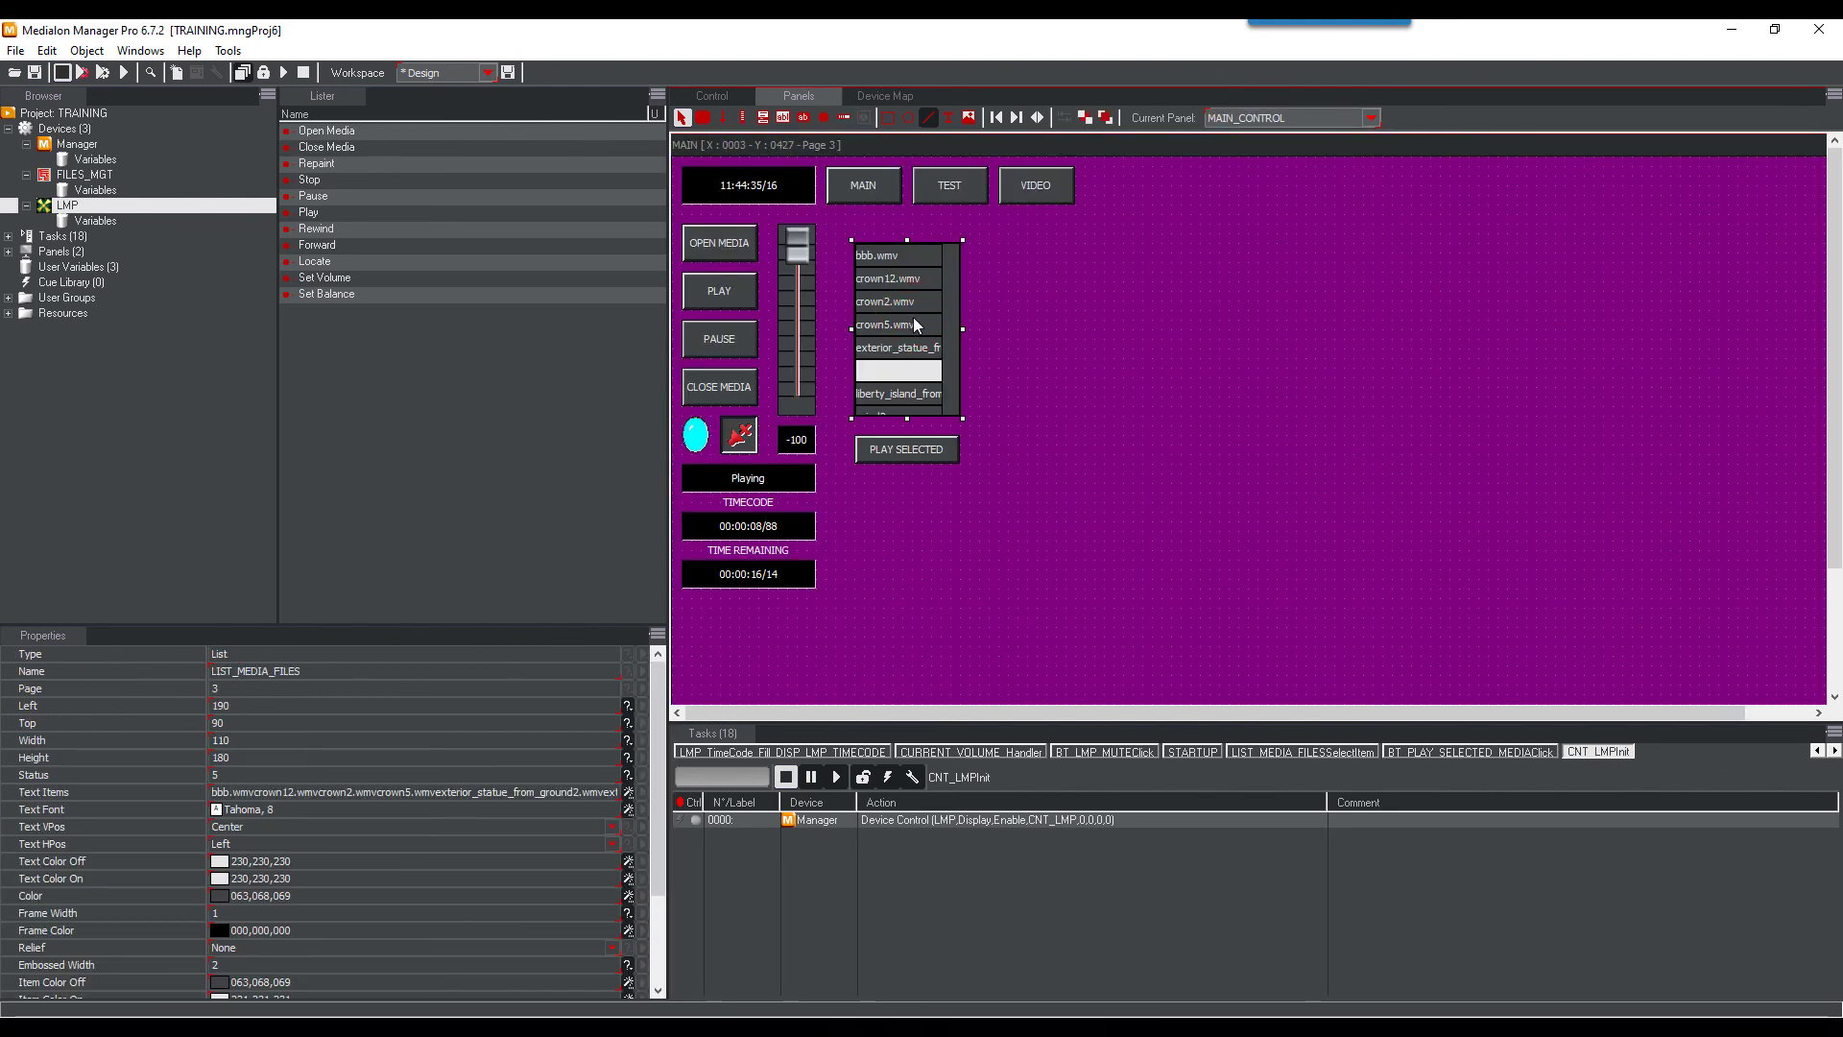
left_click(225, 881)
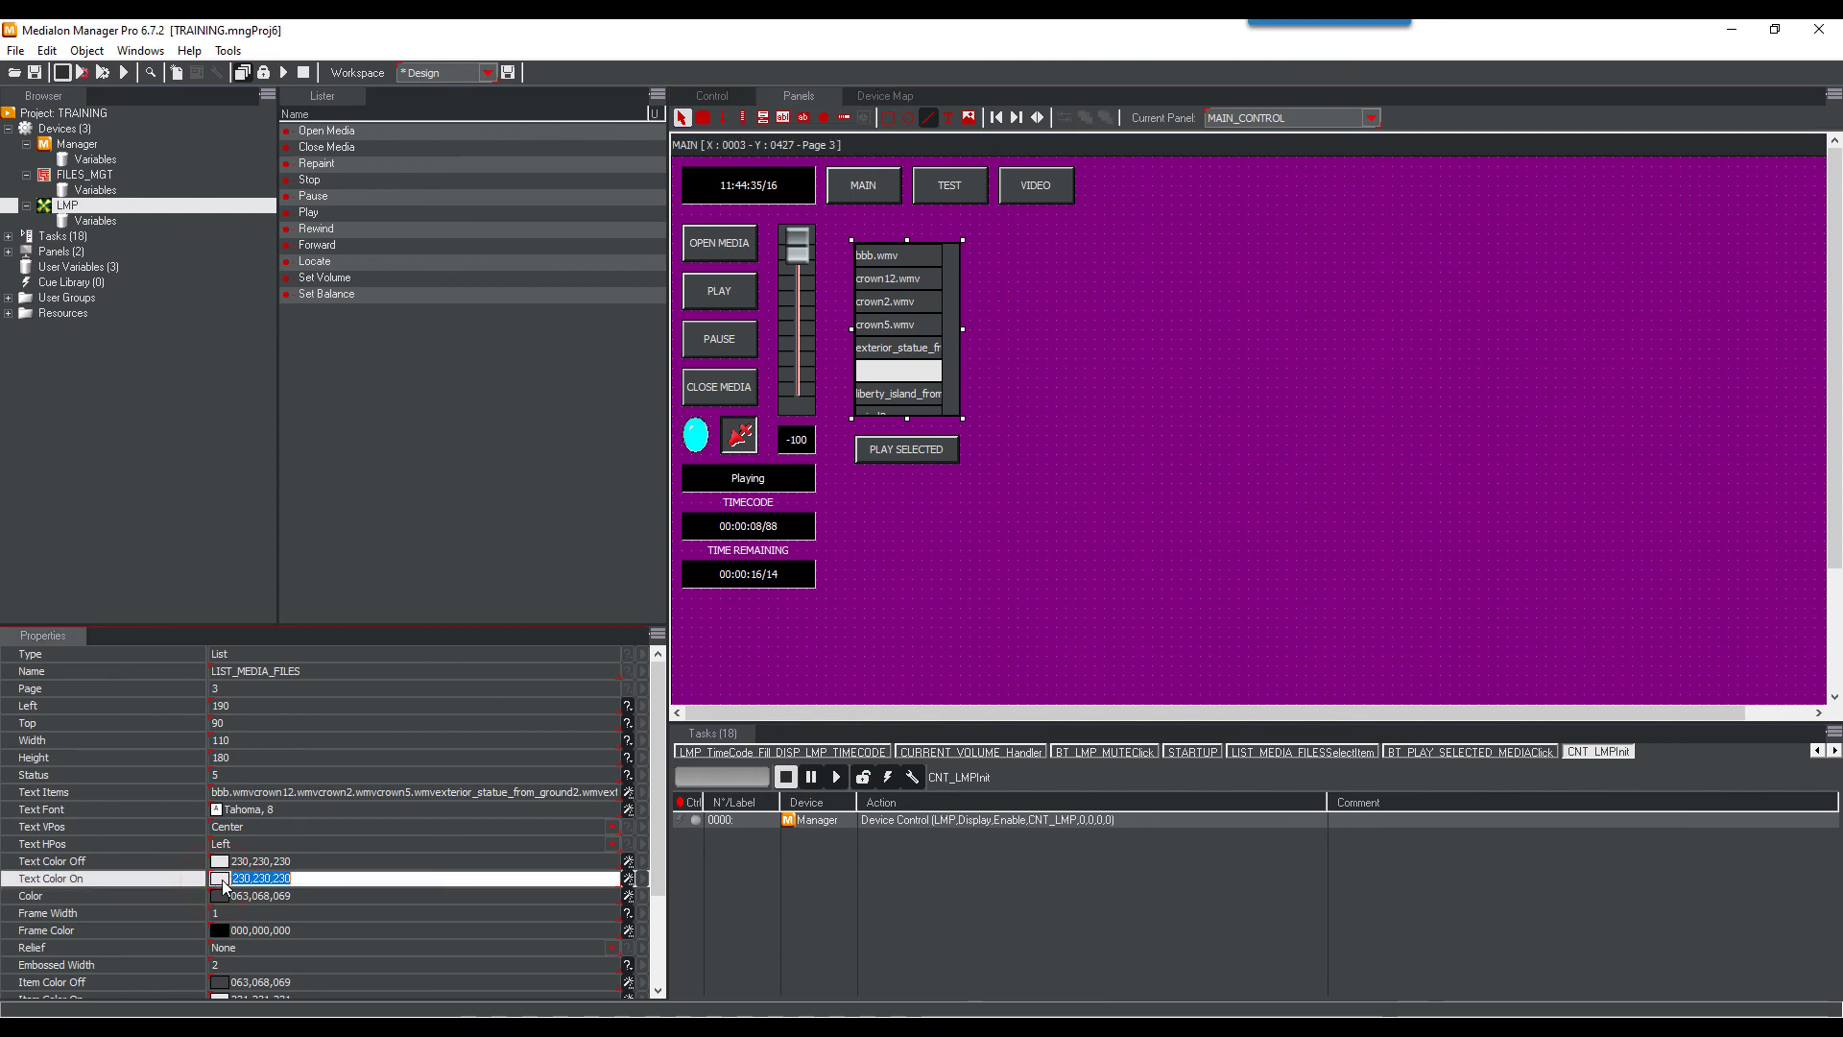
left_click(628, 878)
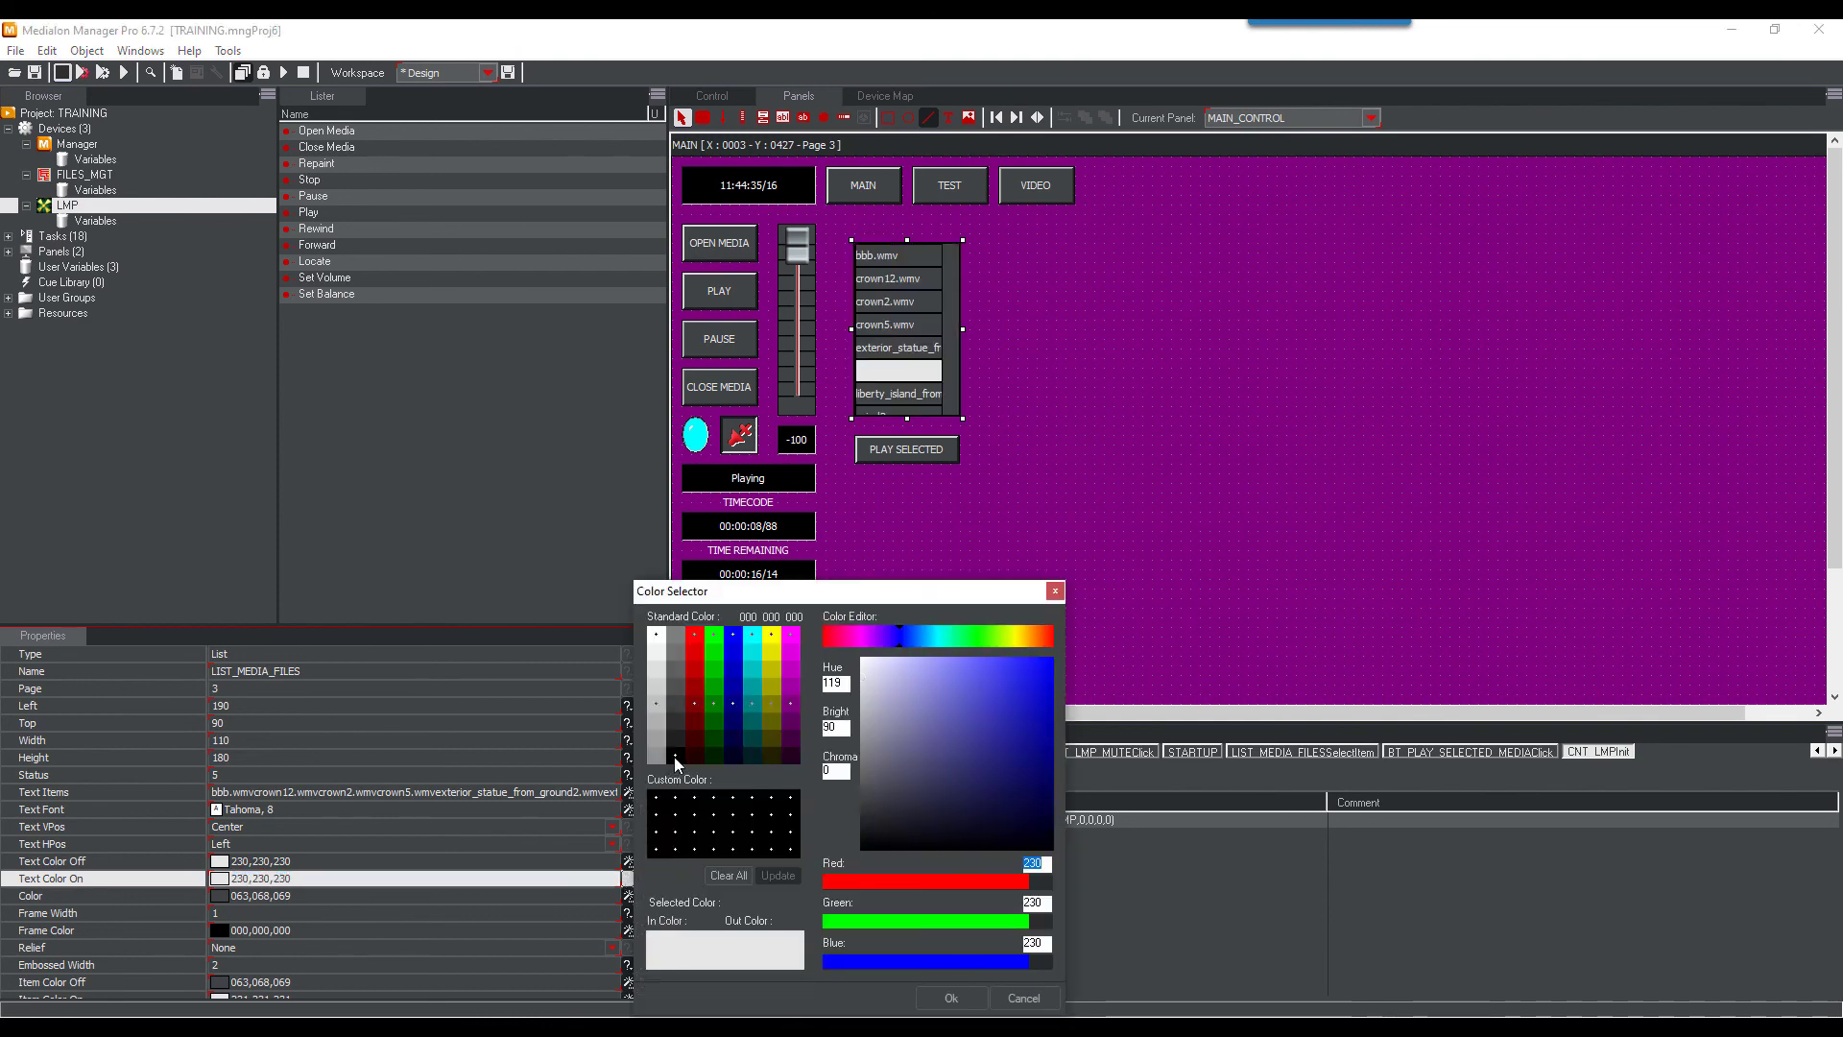
double_click(674, 756)
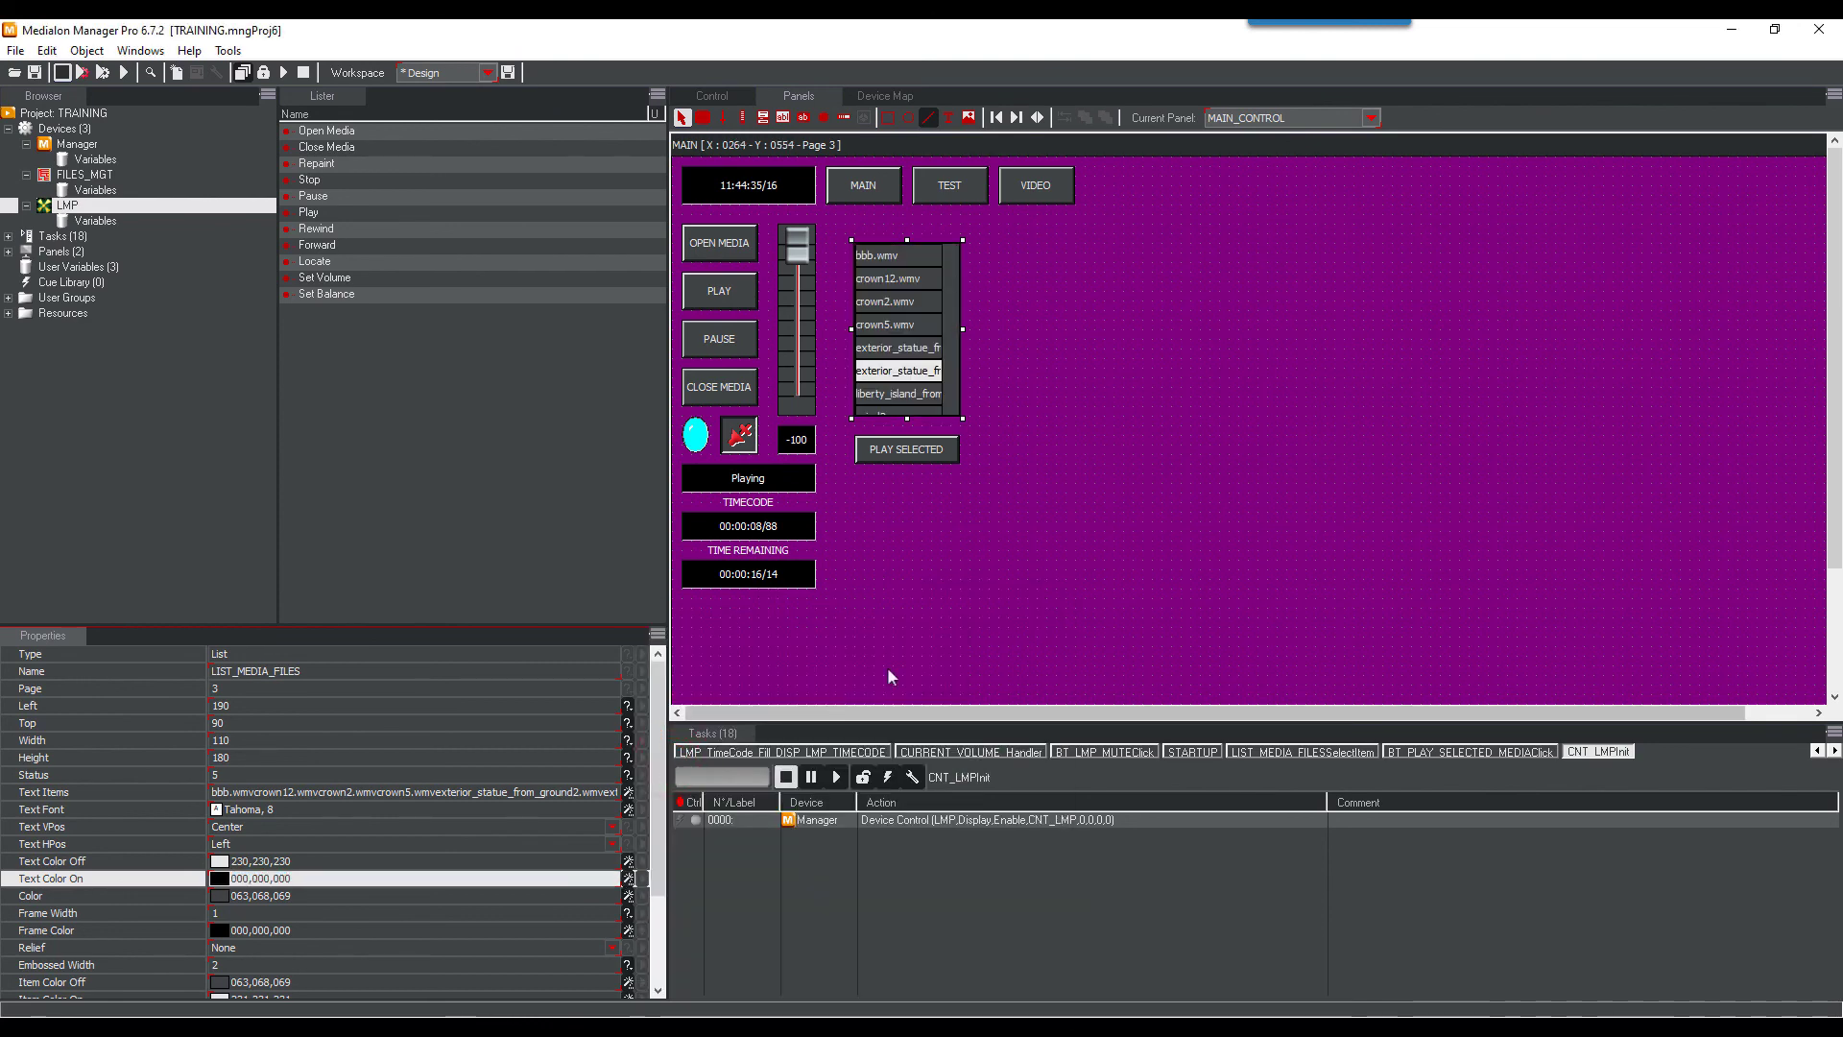